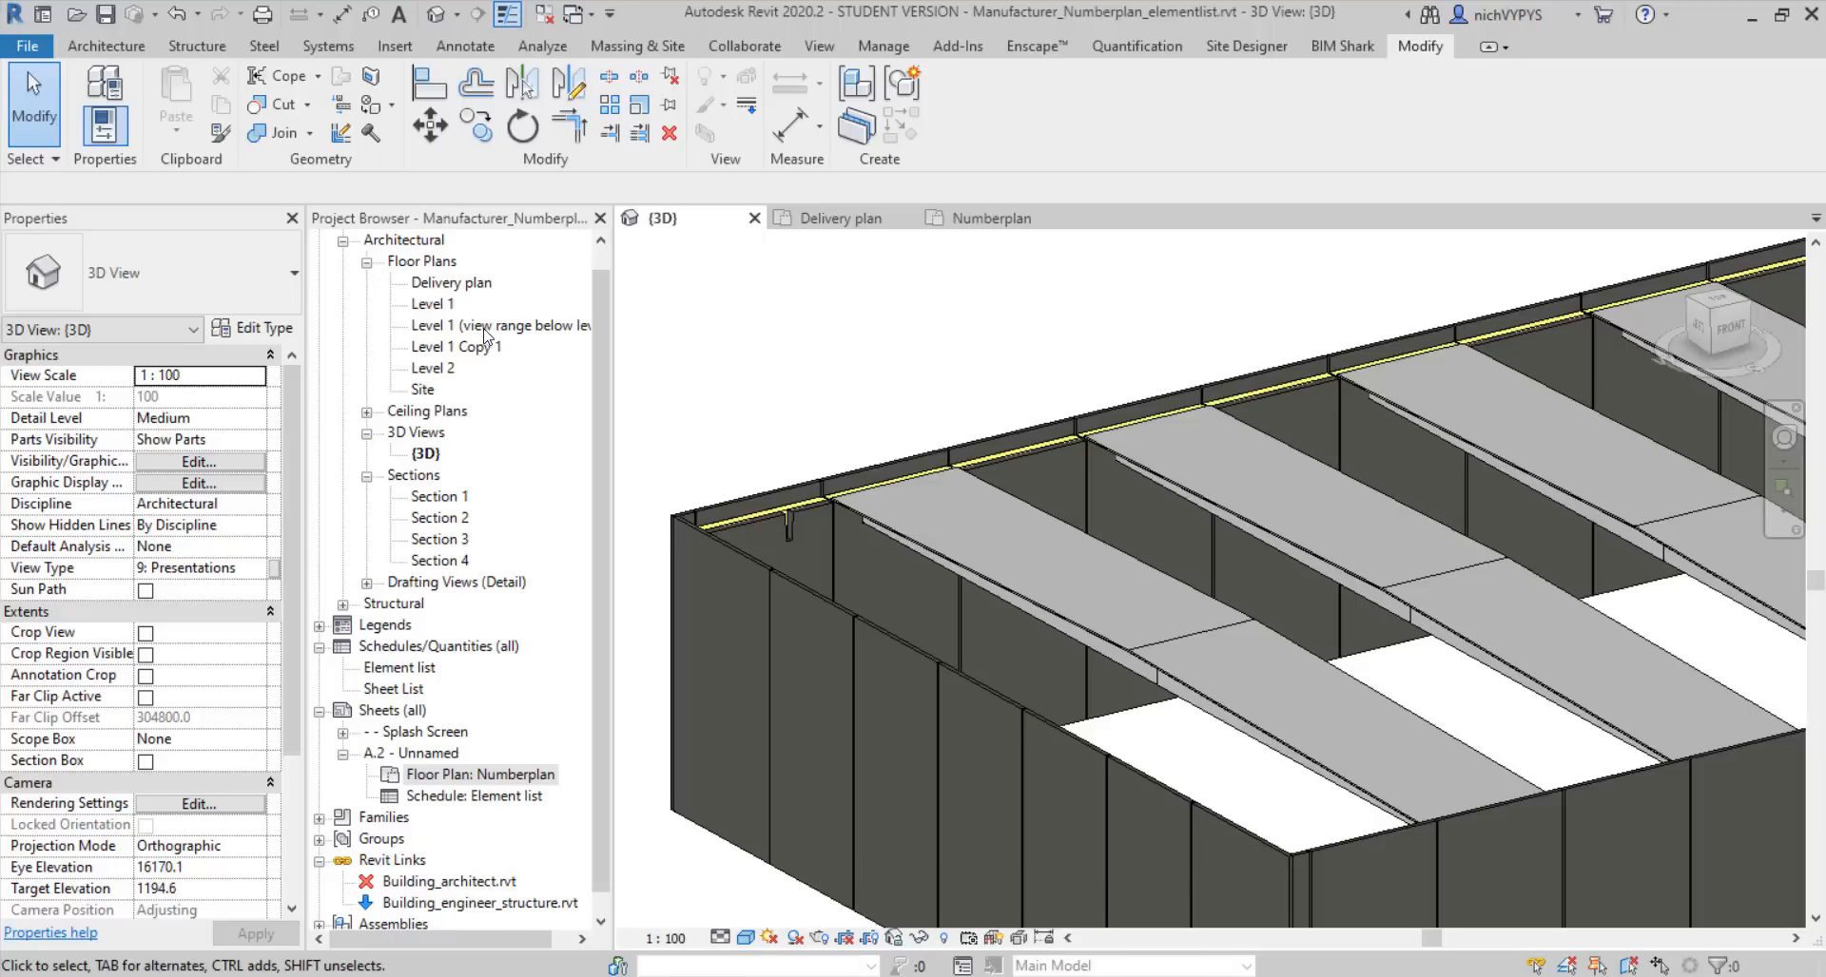
Open sheet A.2 and examine the placed number plan, its element tags and the element list schedule
double_click(433, 753)
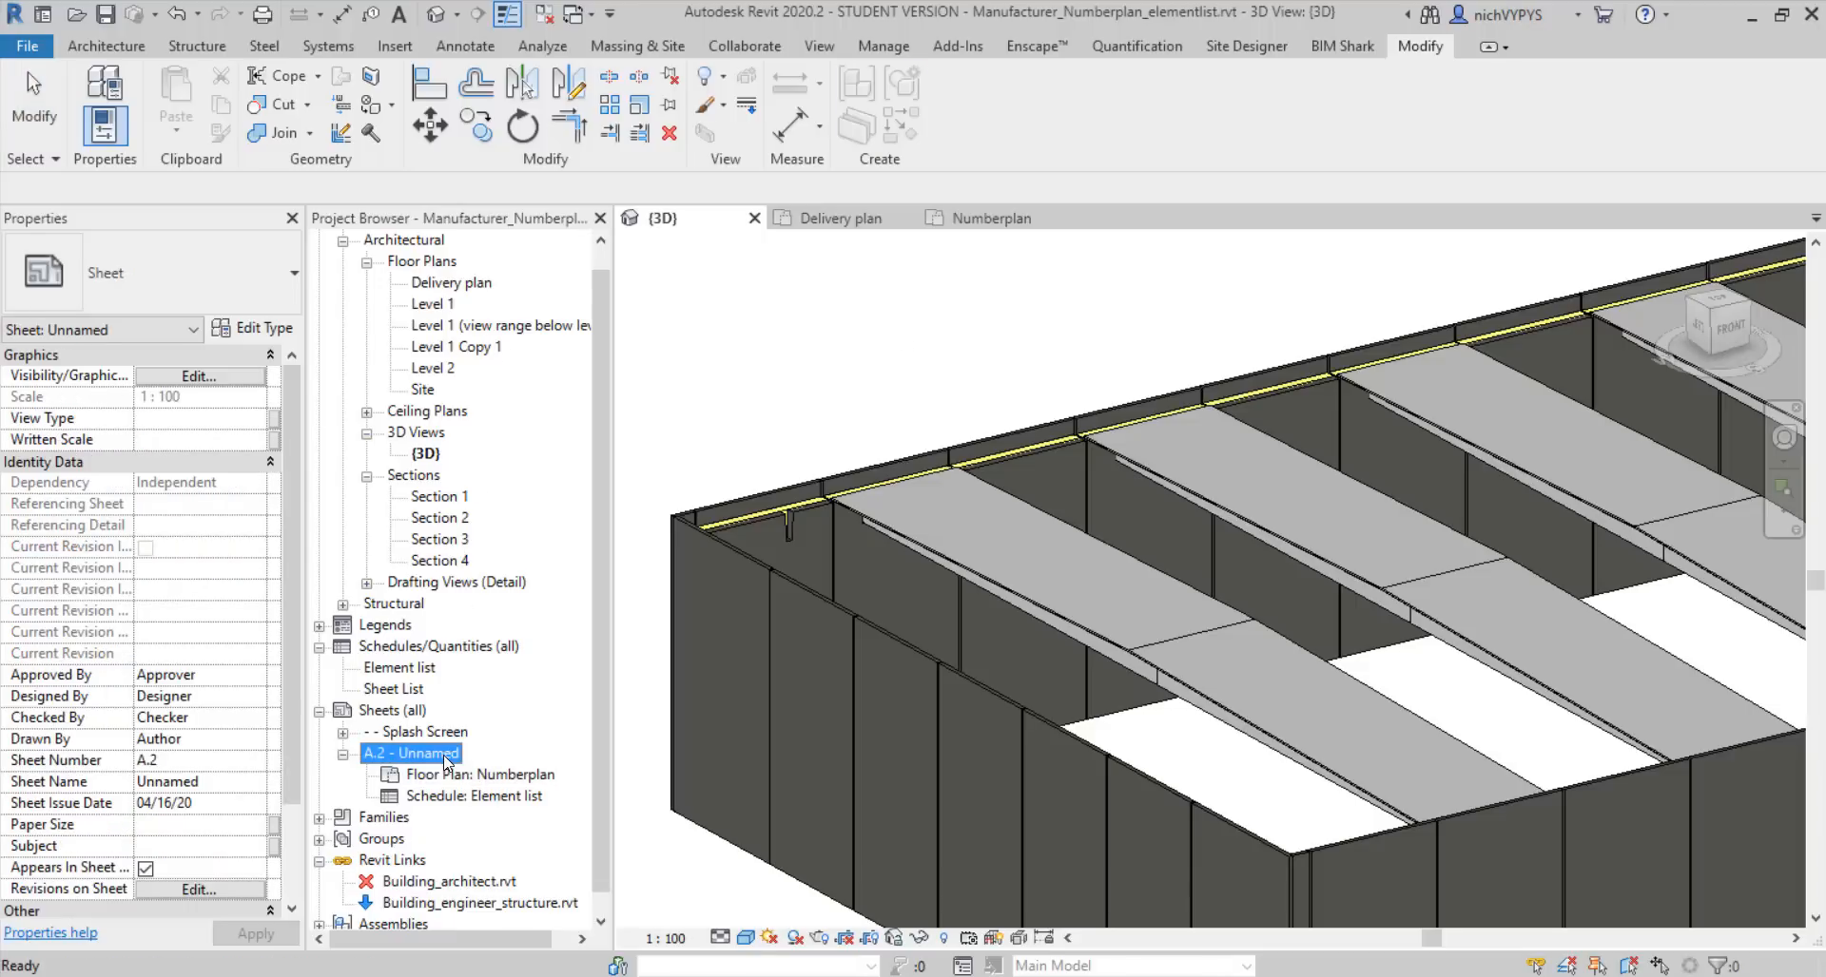
scroll(1302, 720, "up", 4)
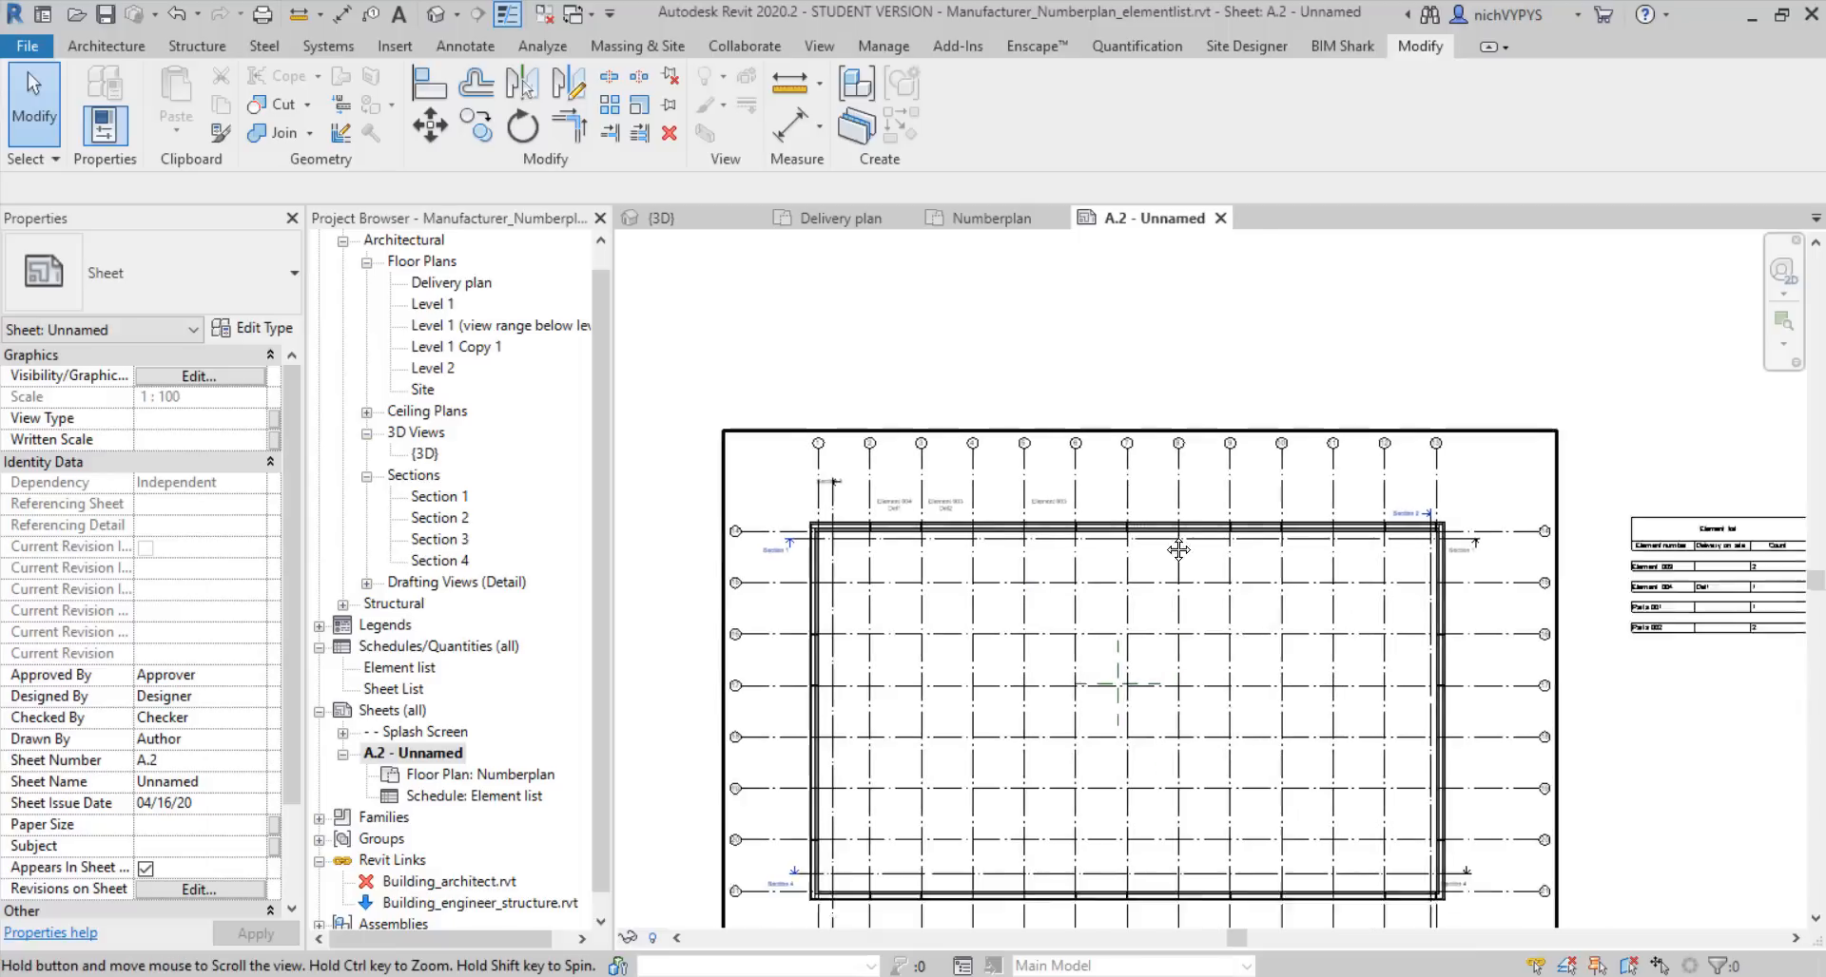
scroll(1669, 434, "down", 3)
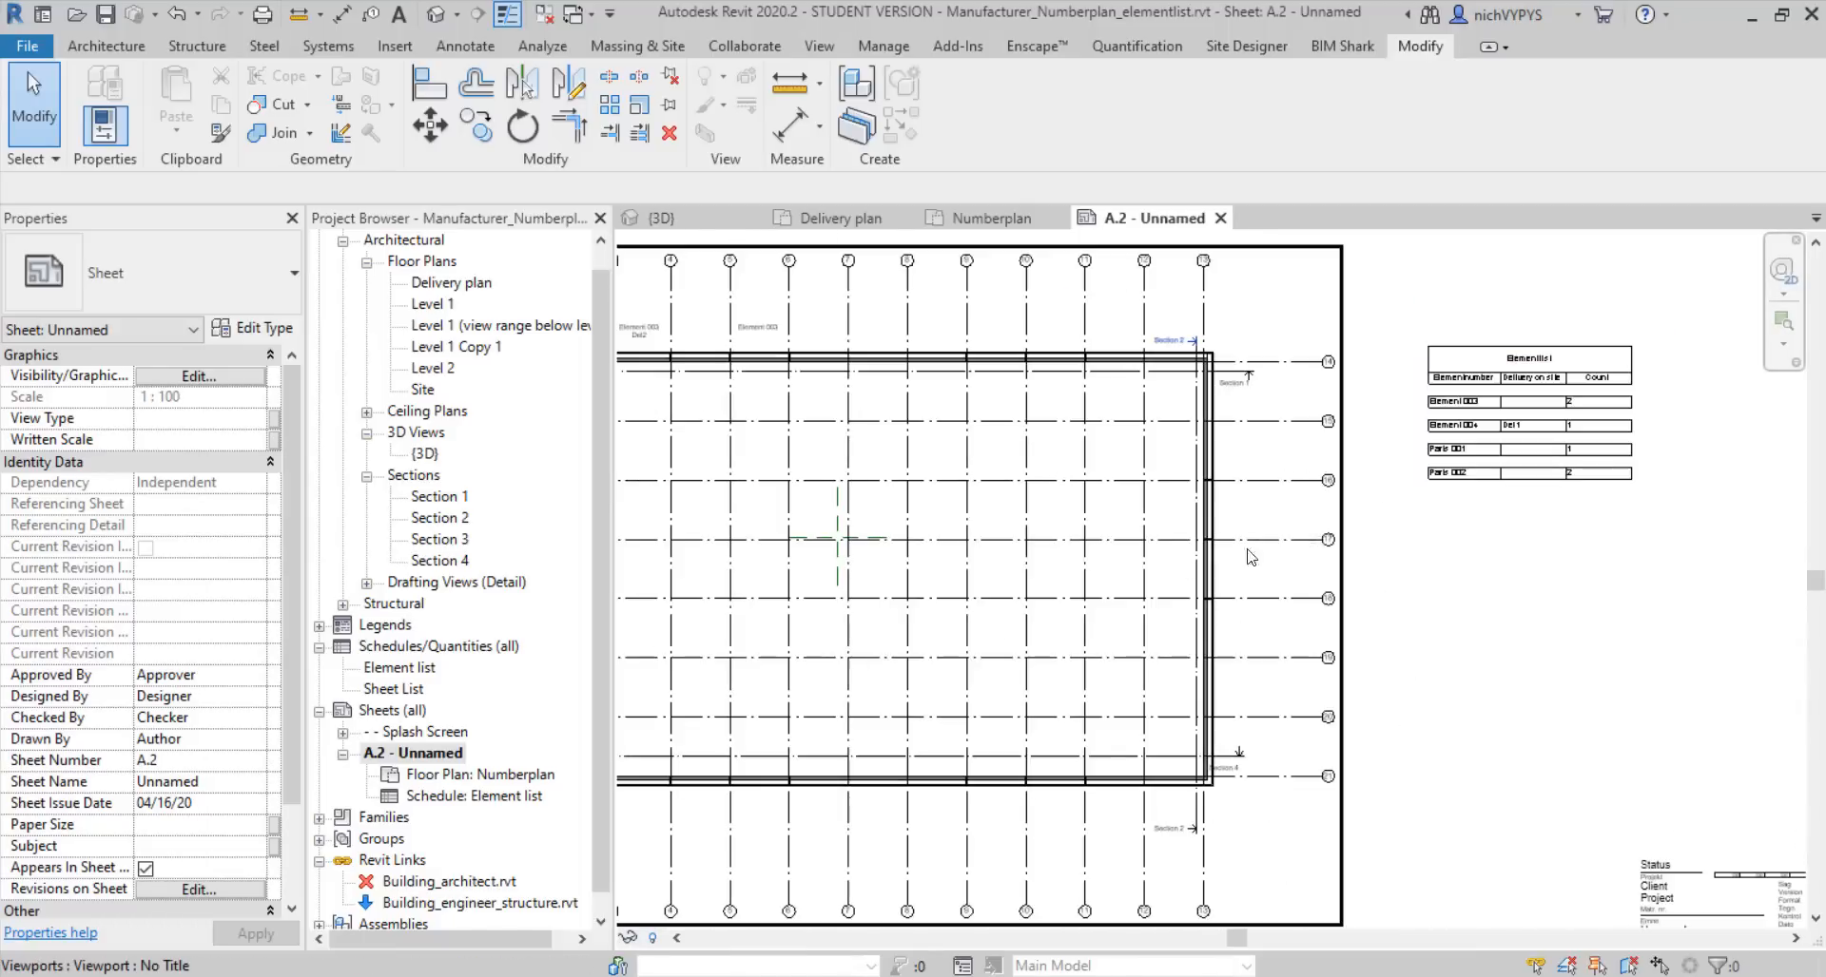
scroll(979, 474, "up", 6)
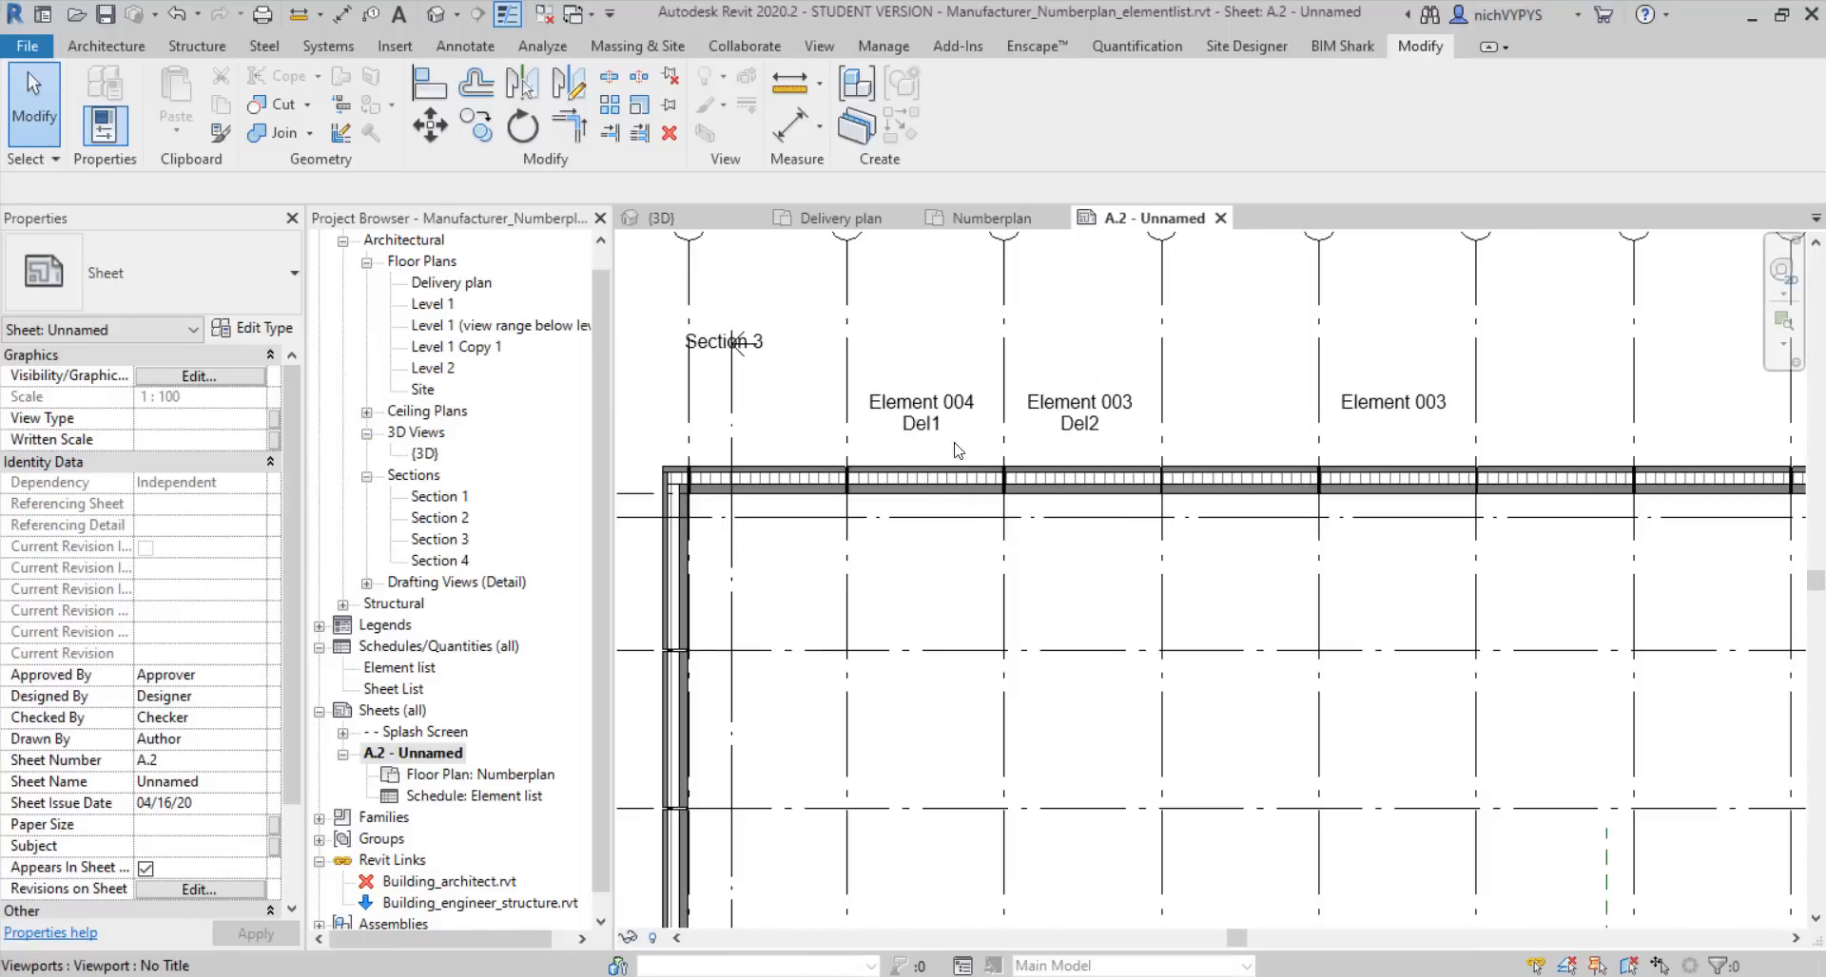
scroll(922, 480, "down", 3)
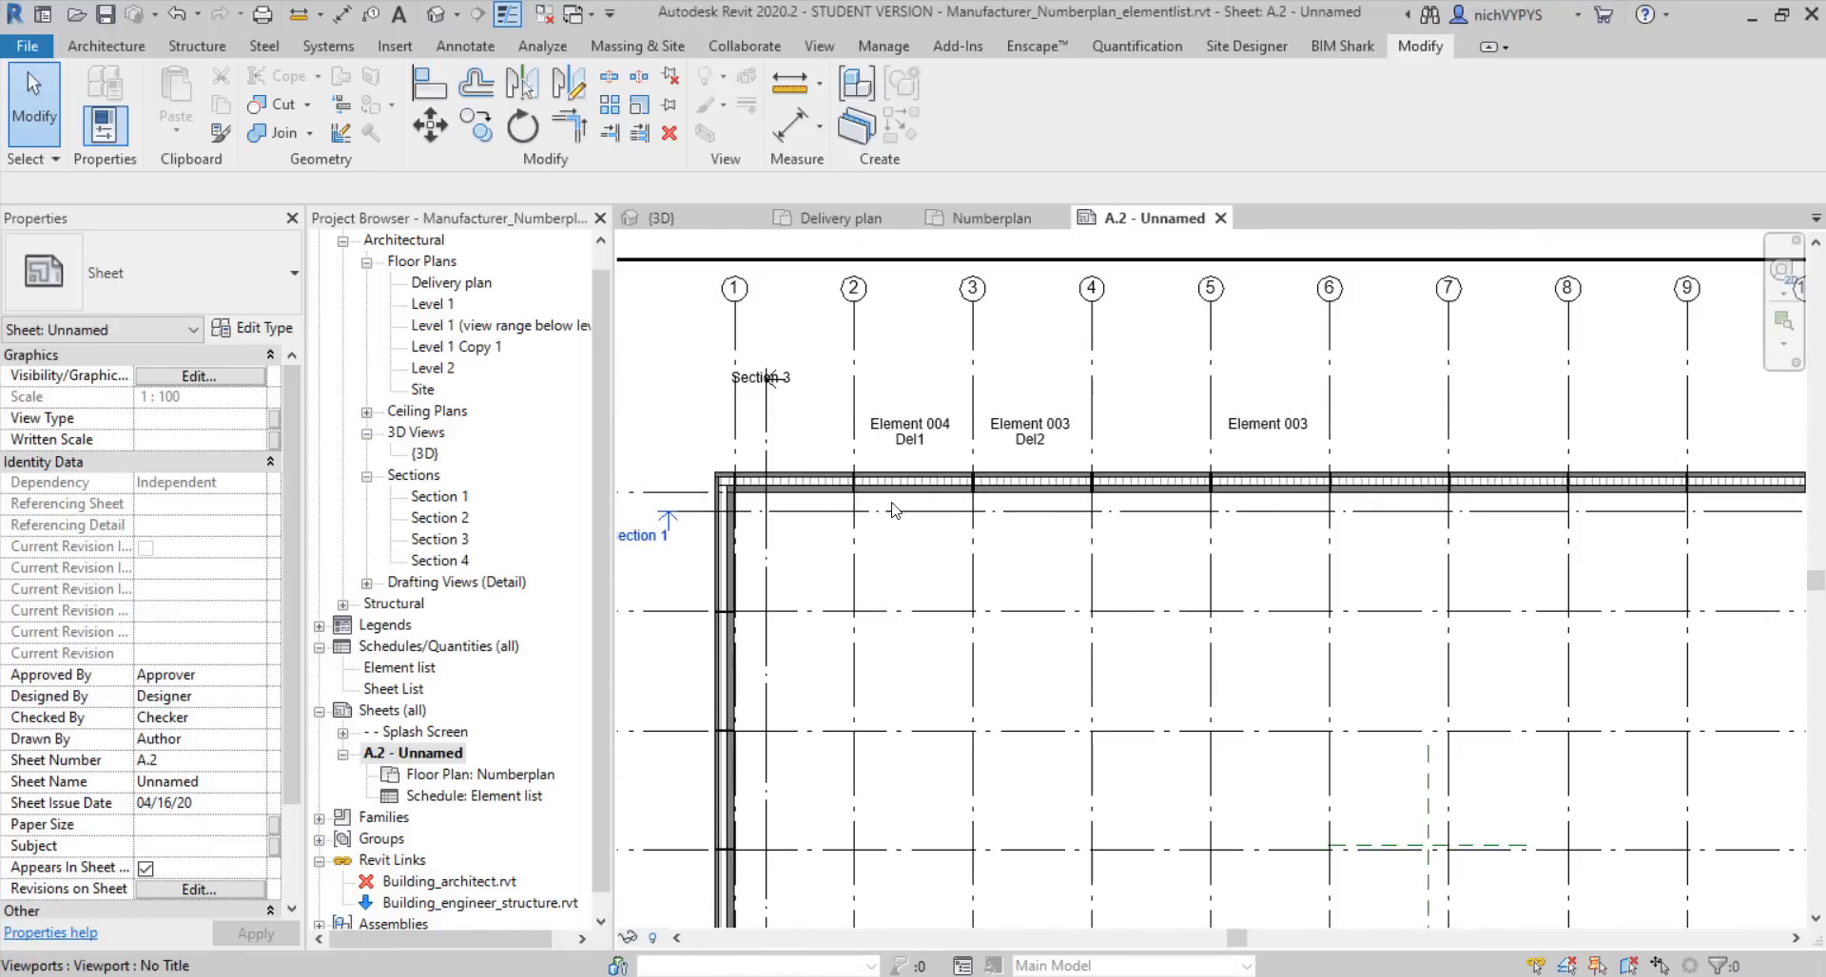
scroll(1369, 525, "down", 3)
scroll(1198, 514, "up", 1)
scroll(1479, 518, "up", 2)
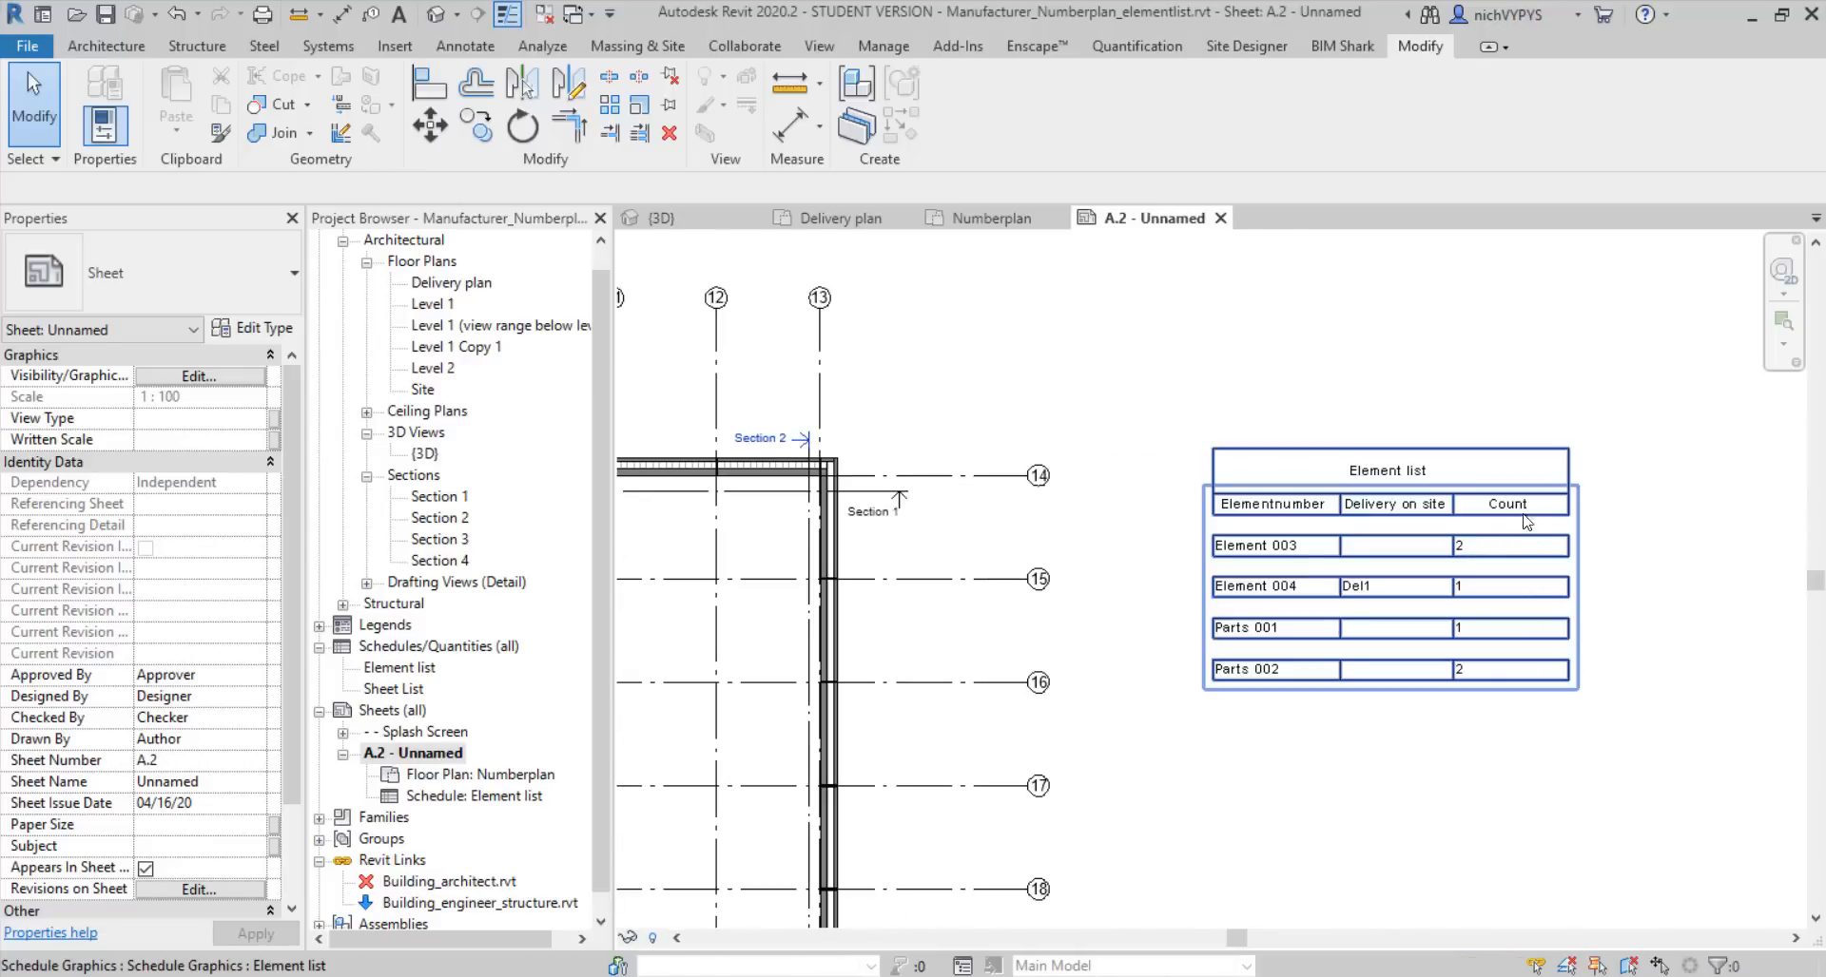
scroll(1505, 496, "down", 4)
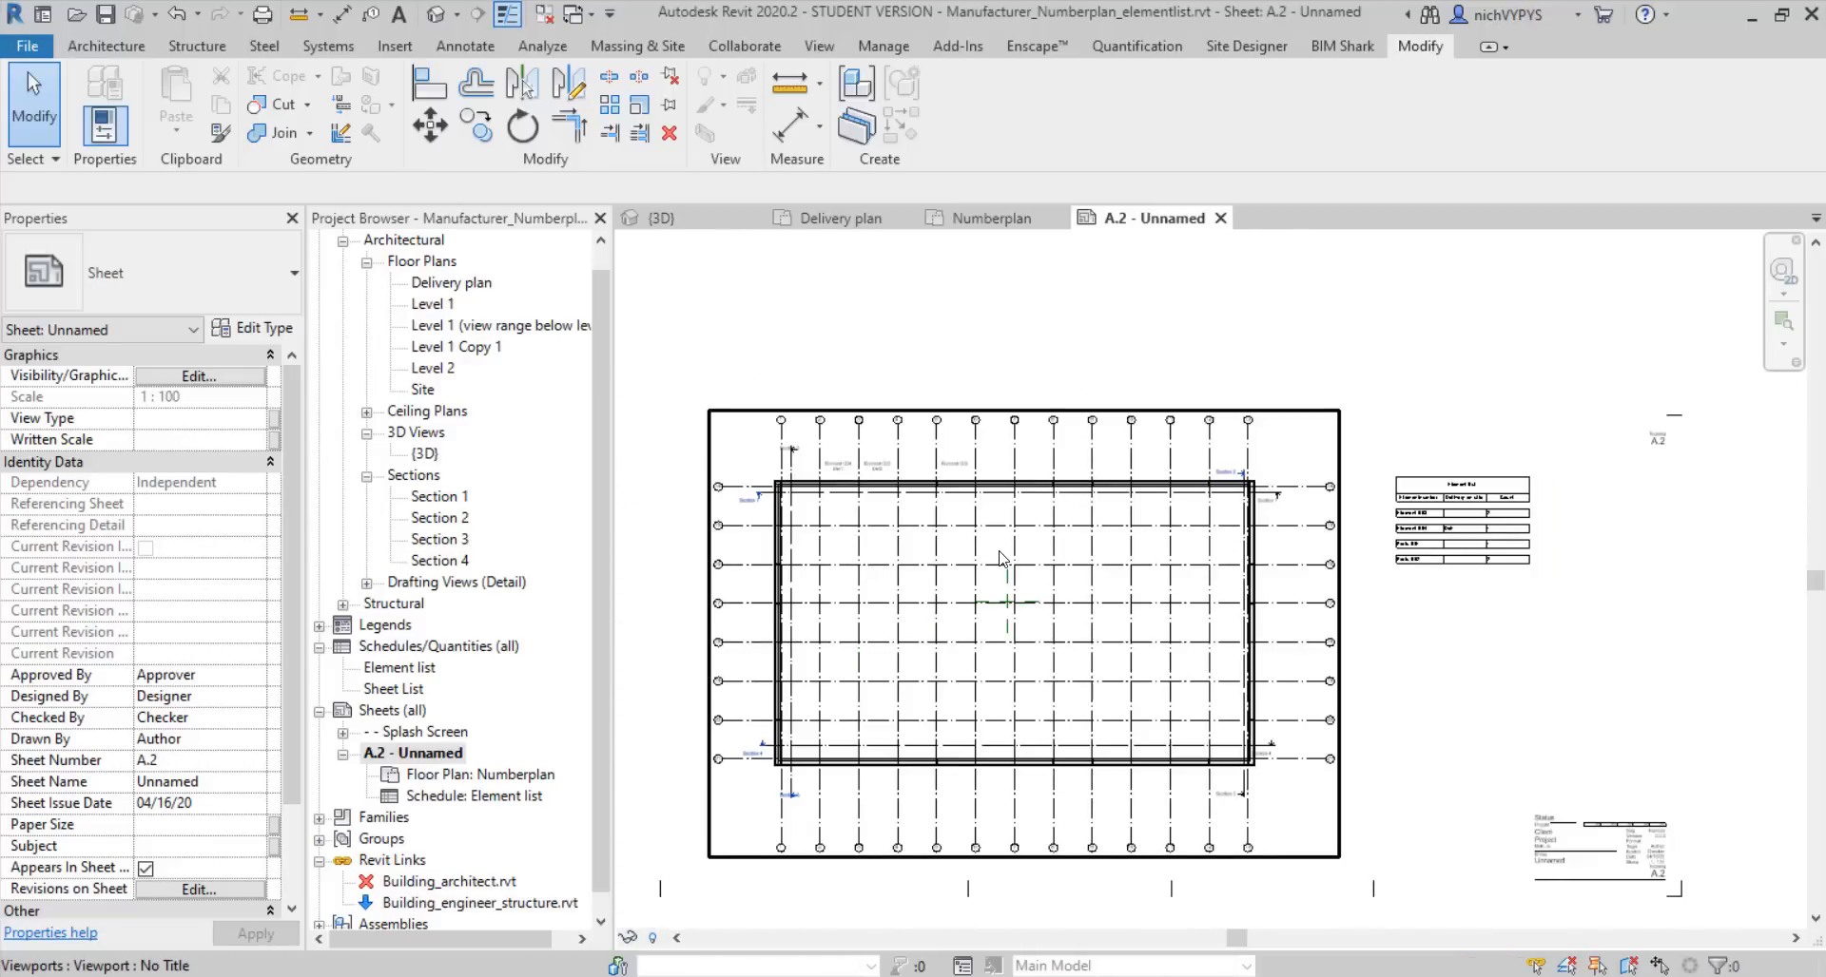
middle_click_drag(1000, 558, 1080, 531)
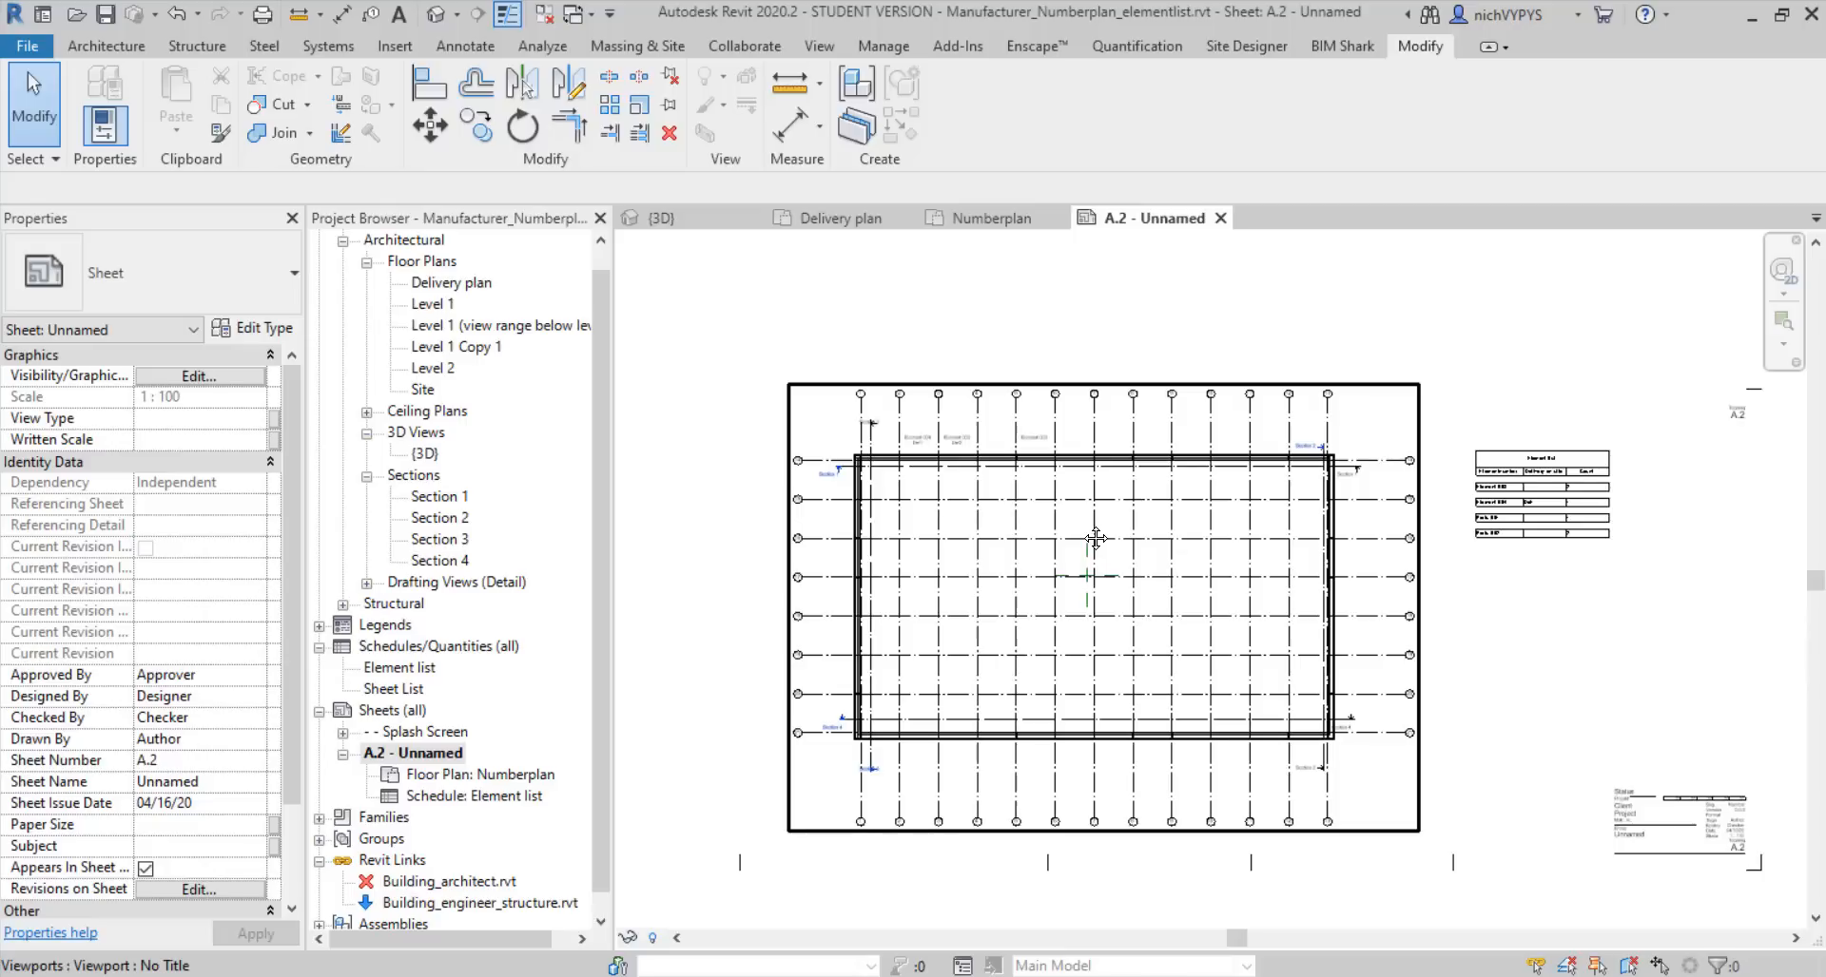
Open the Numberplan and Delivery plan floor plans and examine the tagged wall elements along the upper wall
double_click(1095, 538)
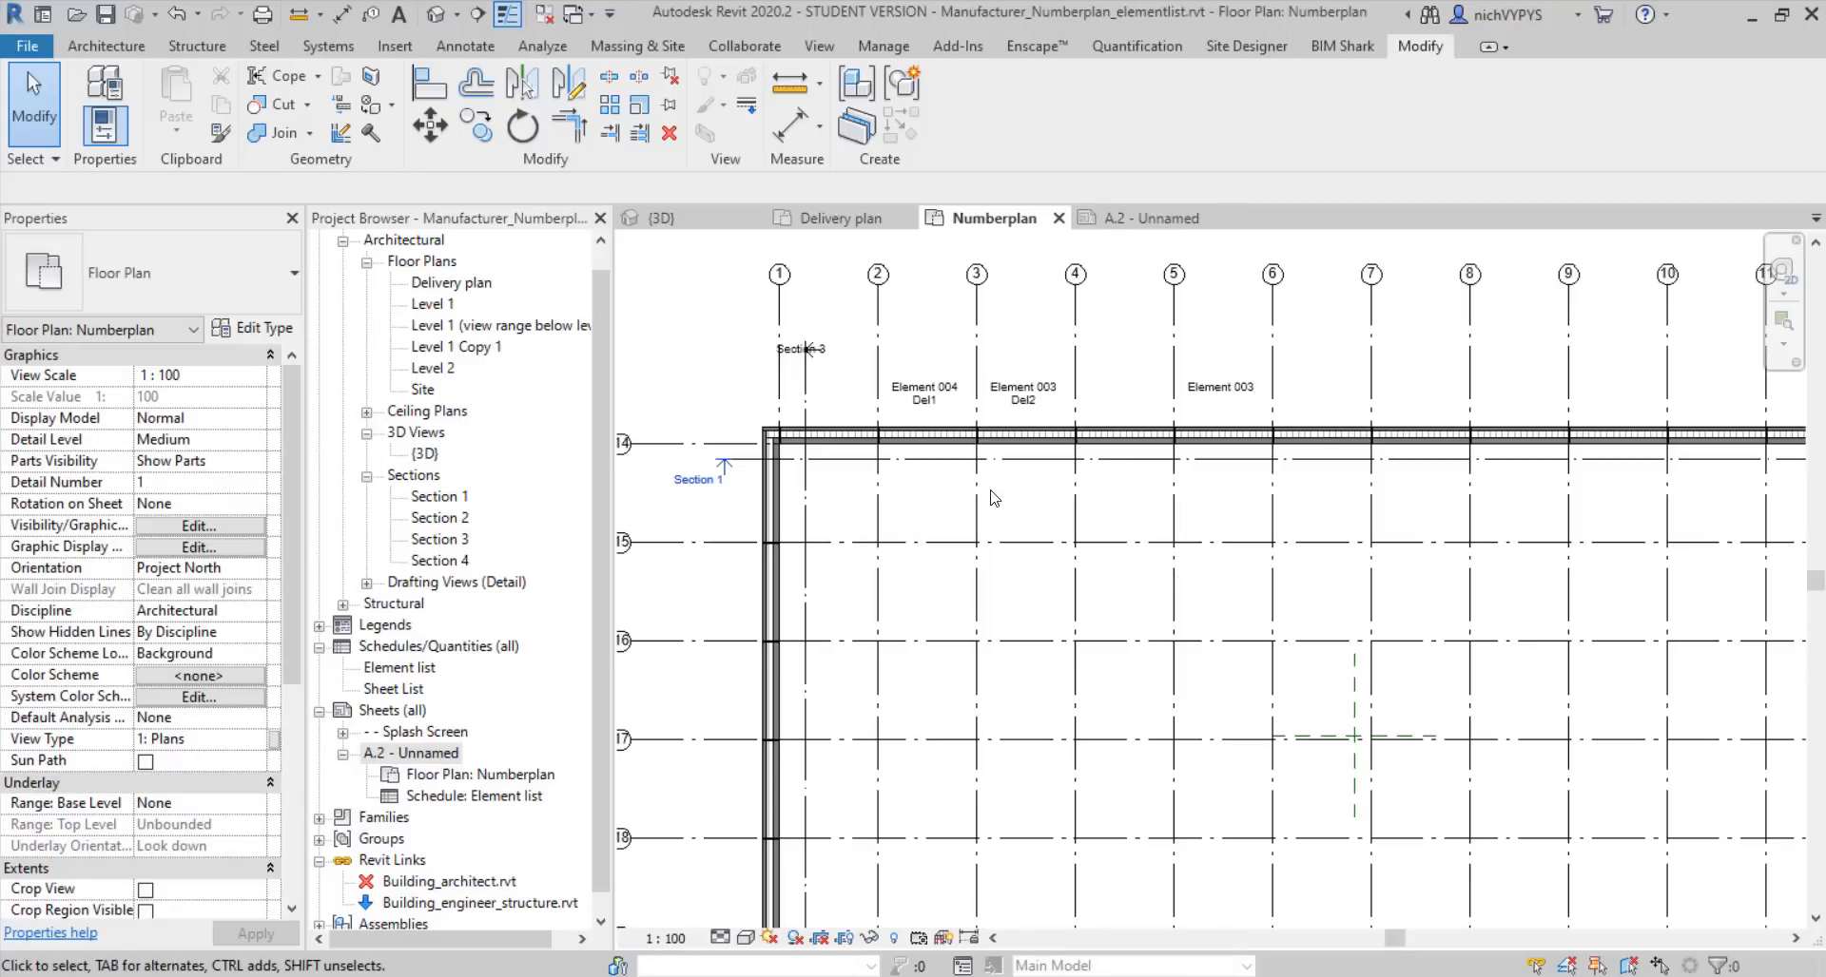
double_click(446, 283)
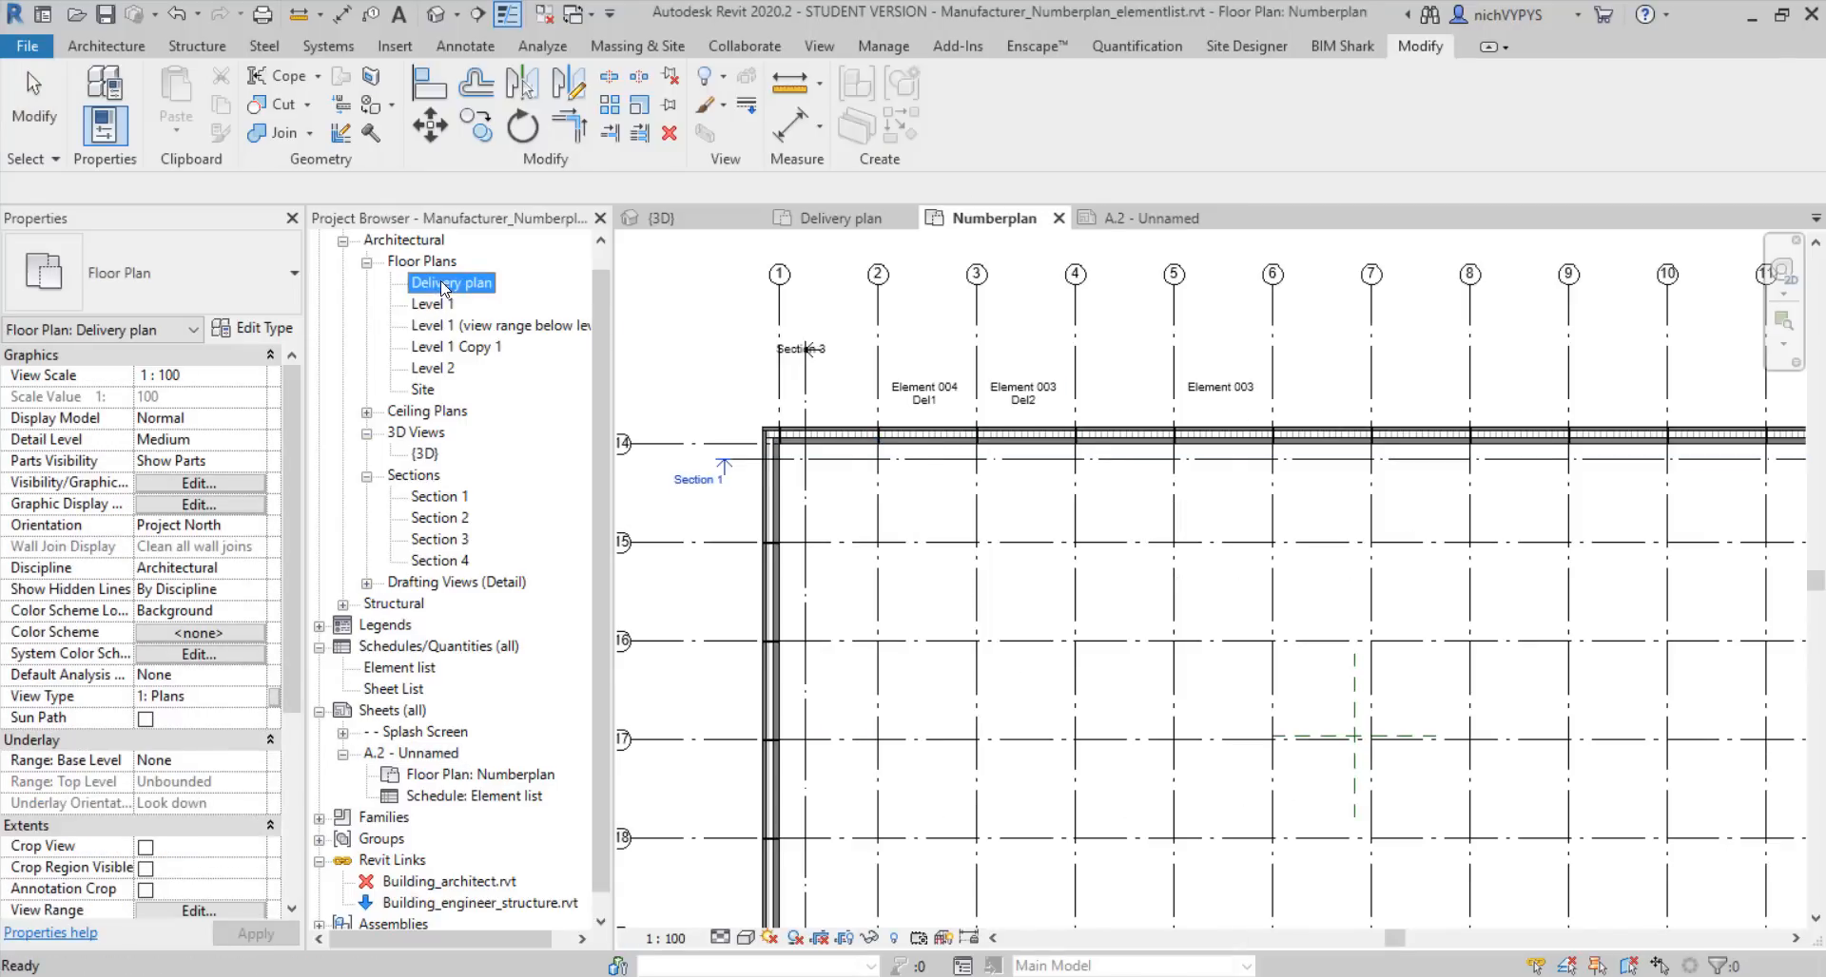
scroll(956, 440, "up", 4)
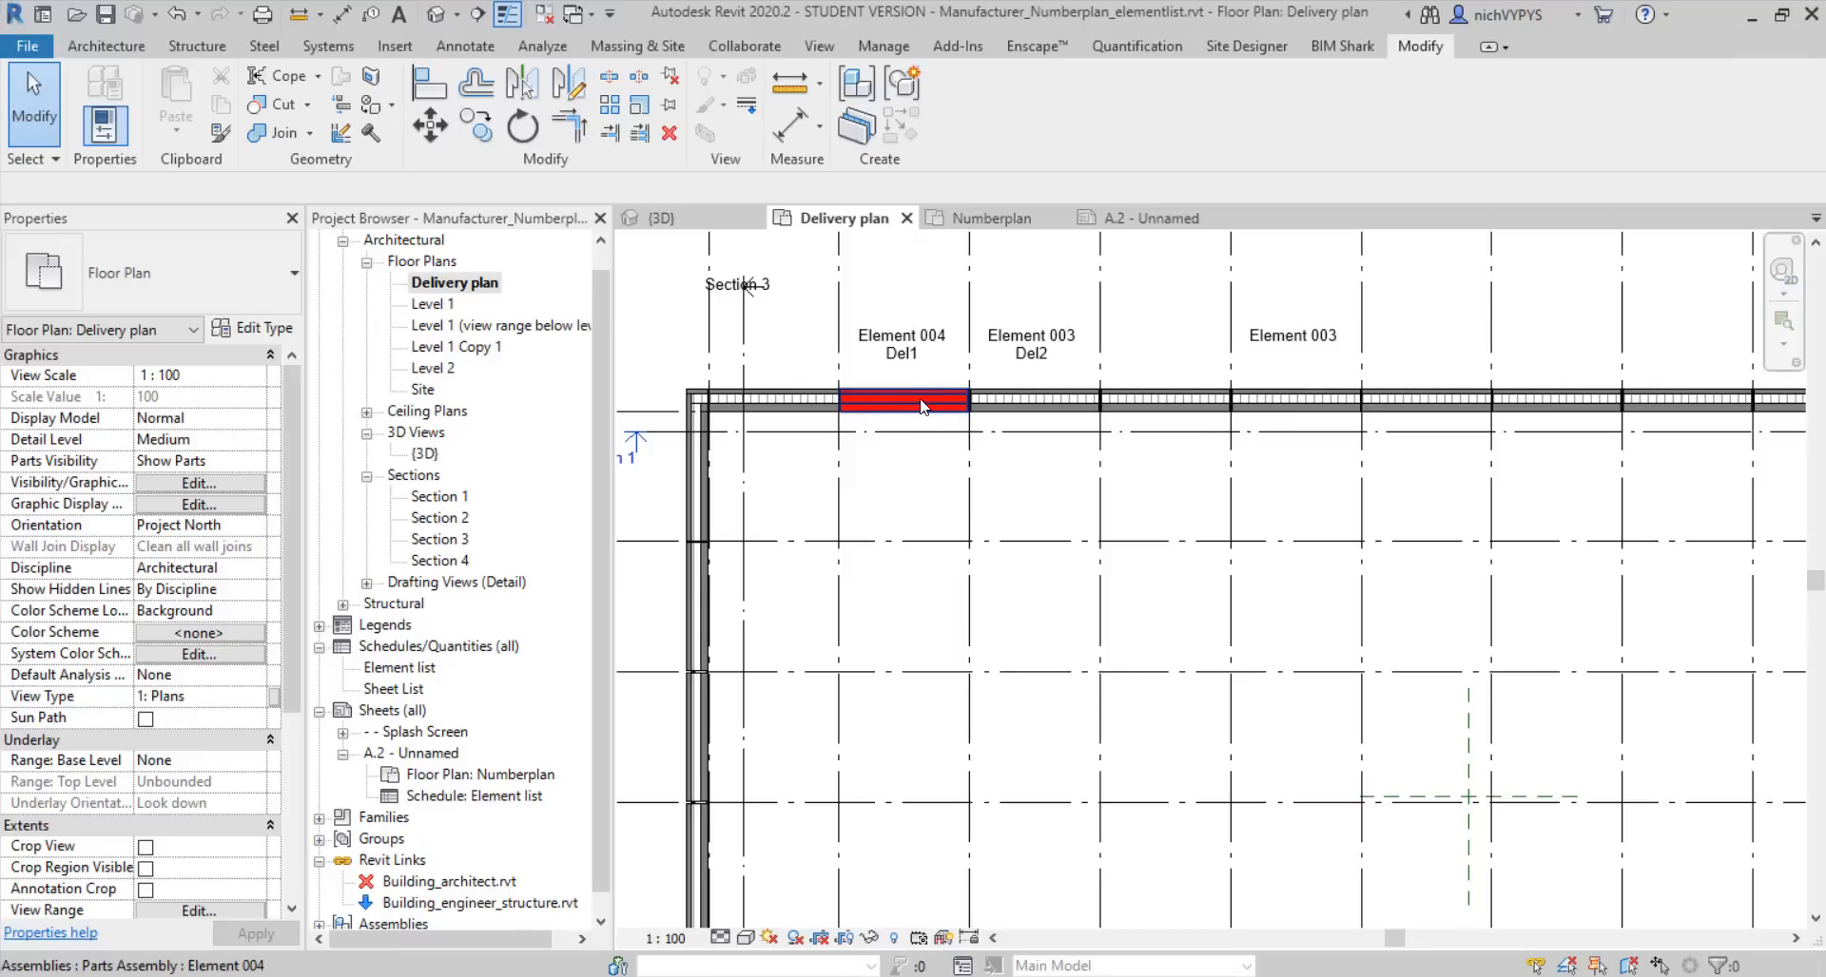
scroll(927, 410, "down", 4)
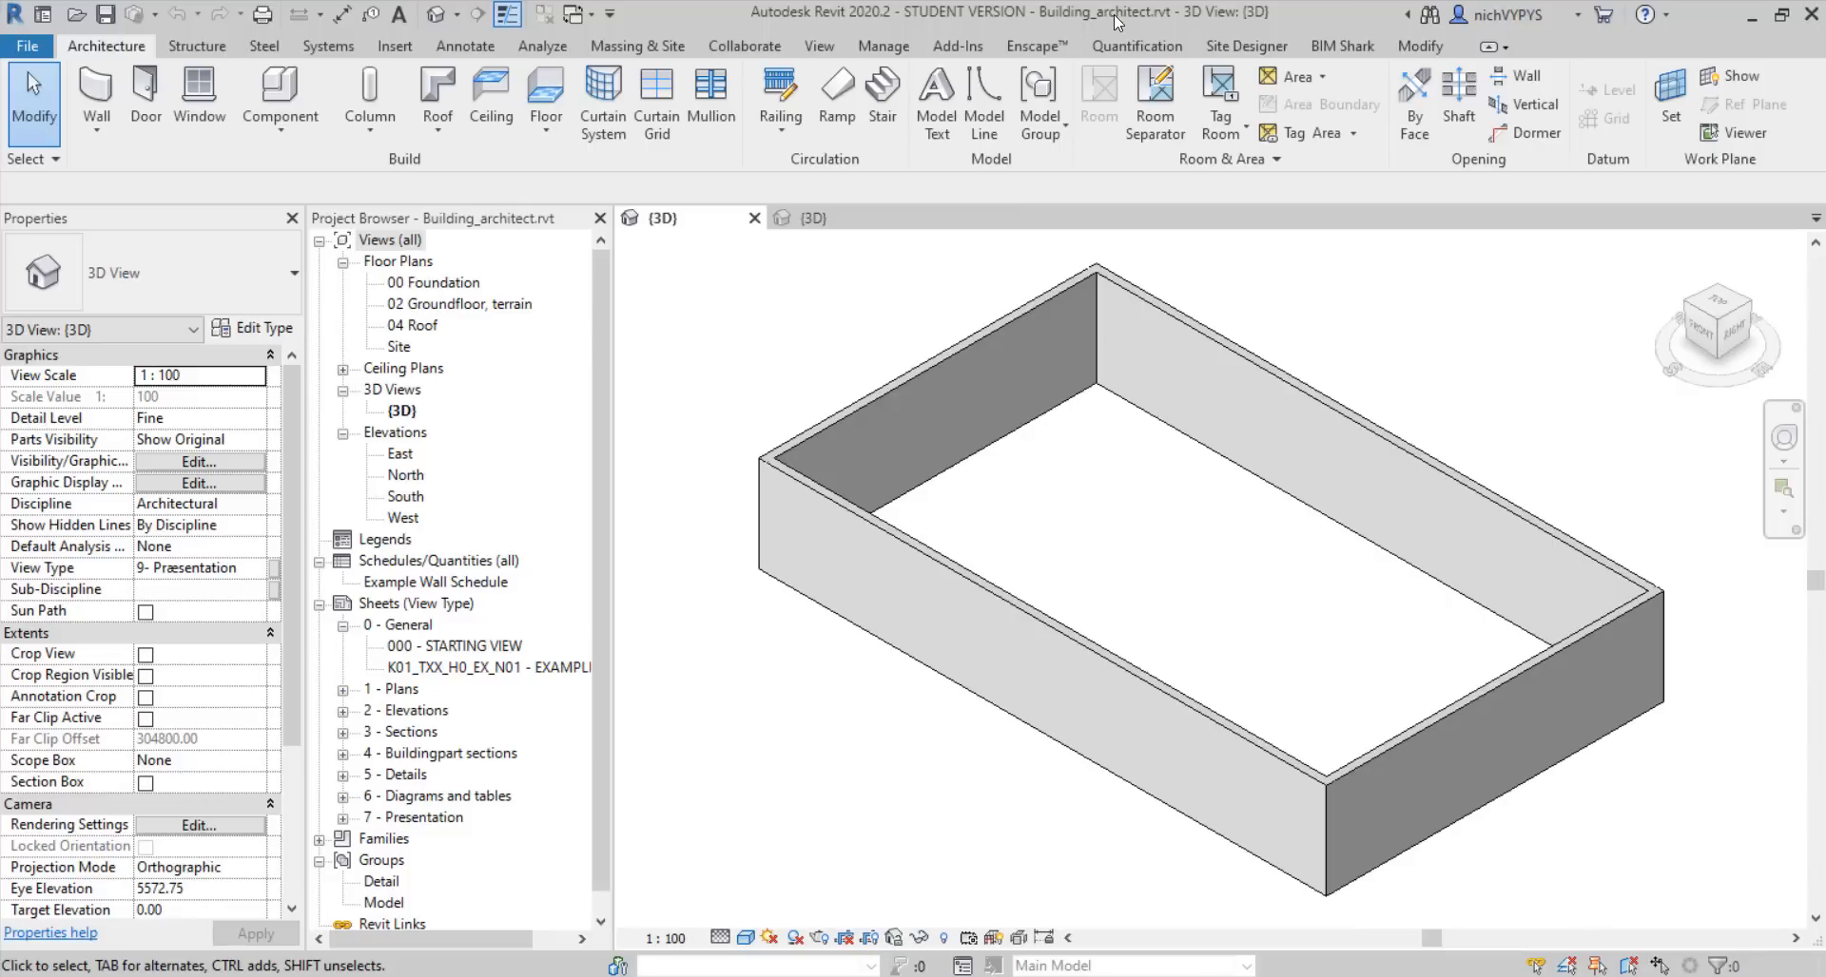
View the 3D model in Building_engineer_structure.rvt, and close both it and Building_architect.rvt
left_click(814, 219)
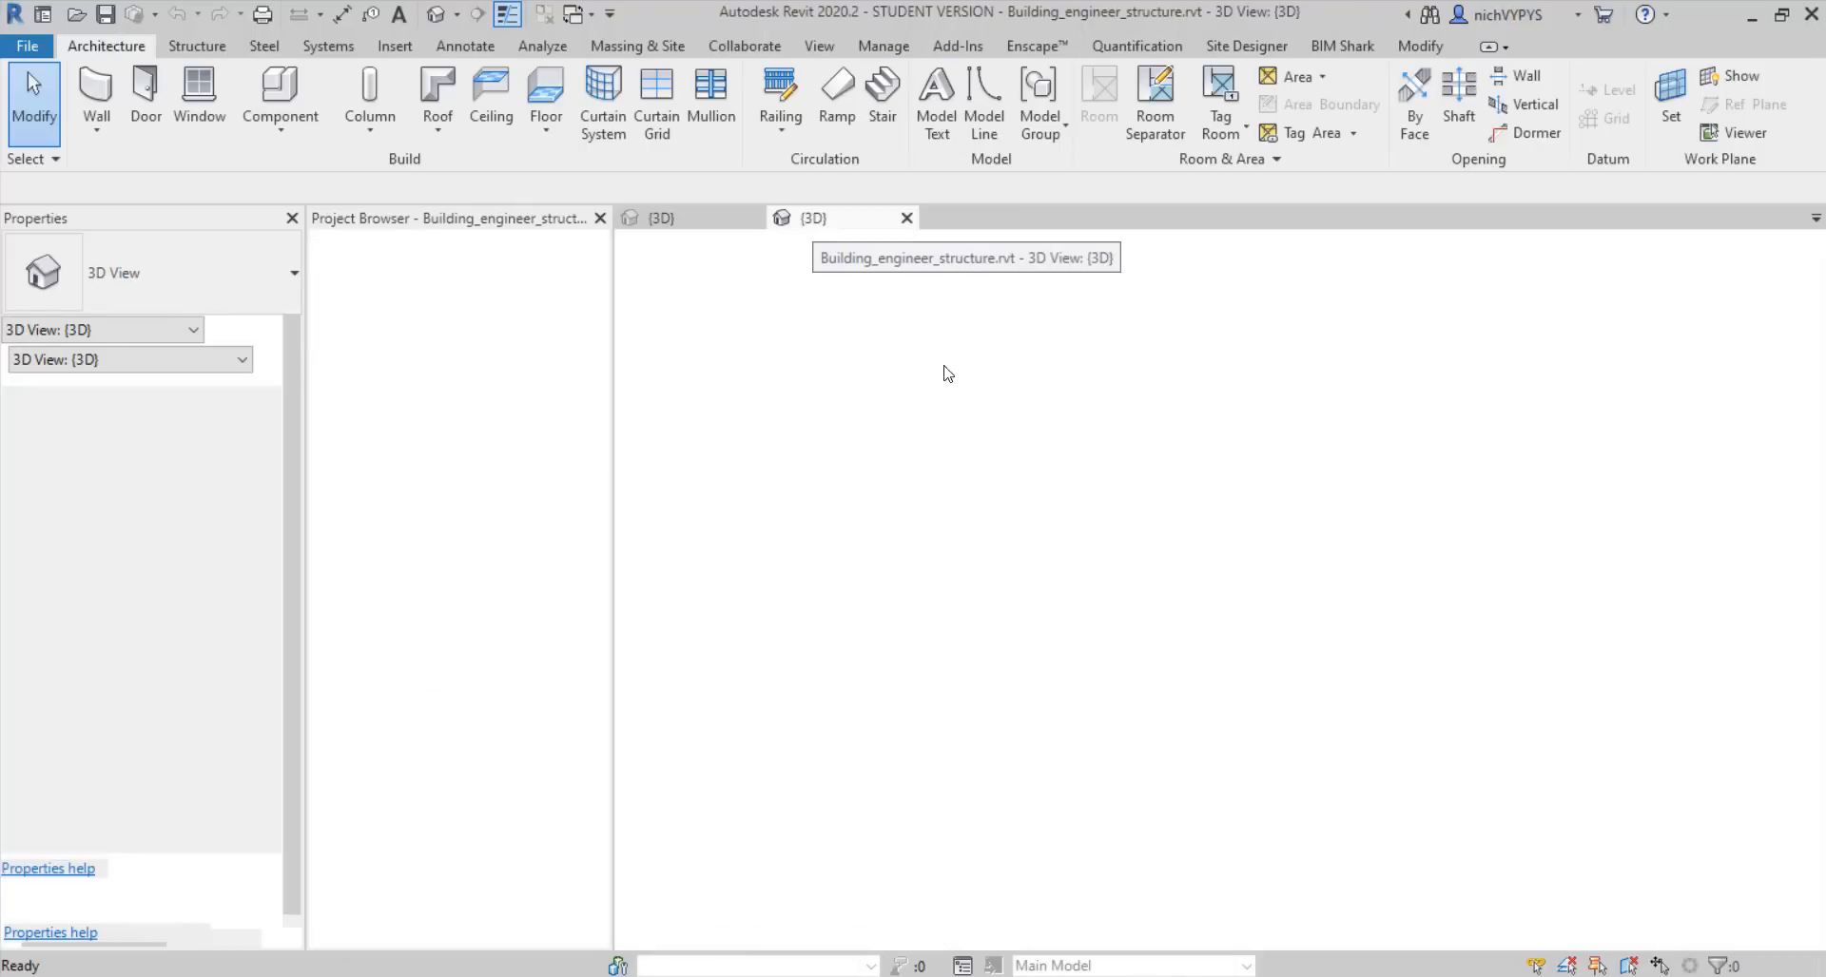
scroll(961, 542, "down", 3)
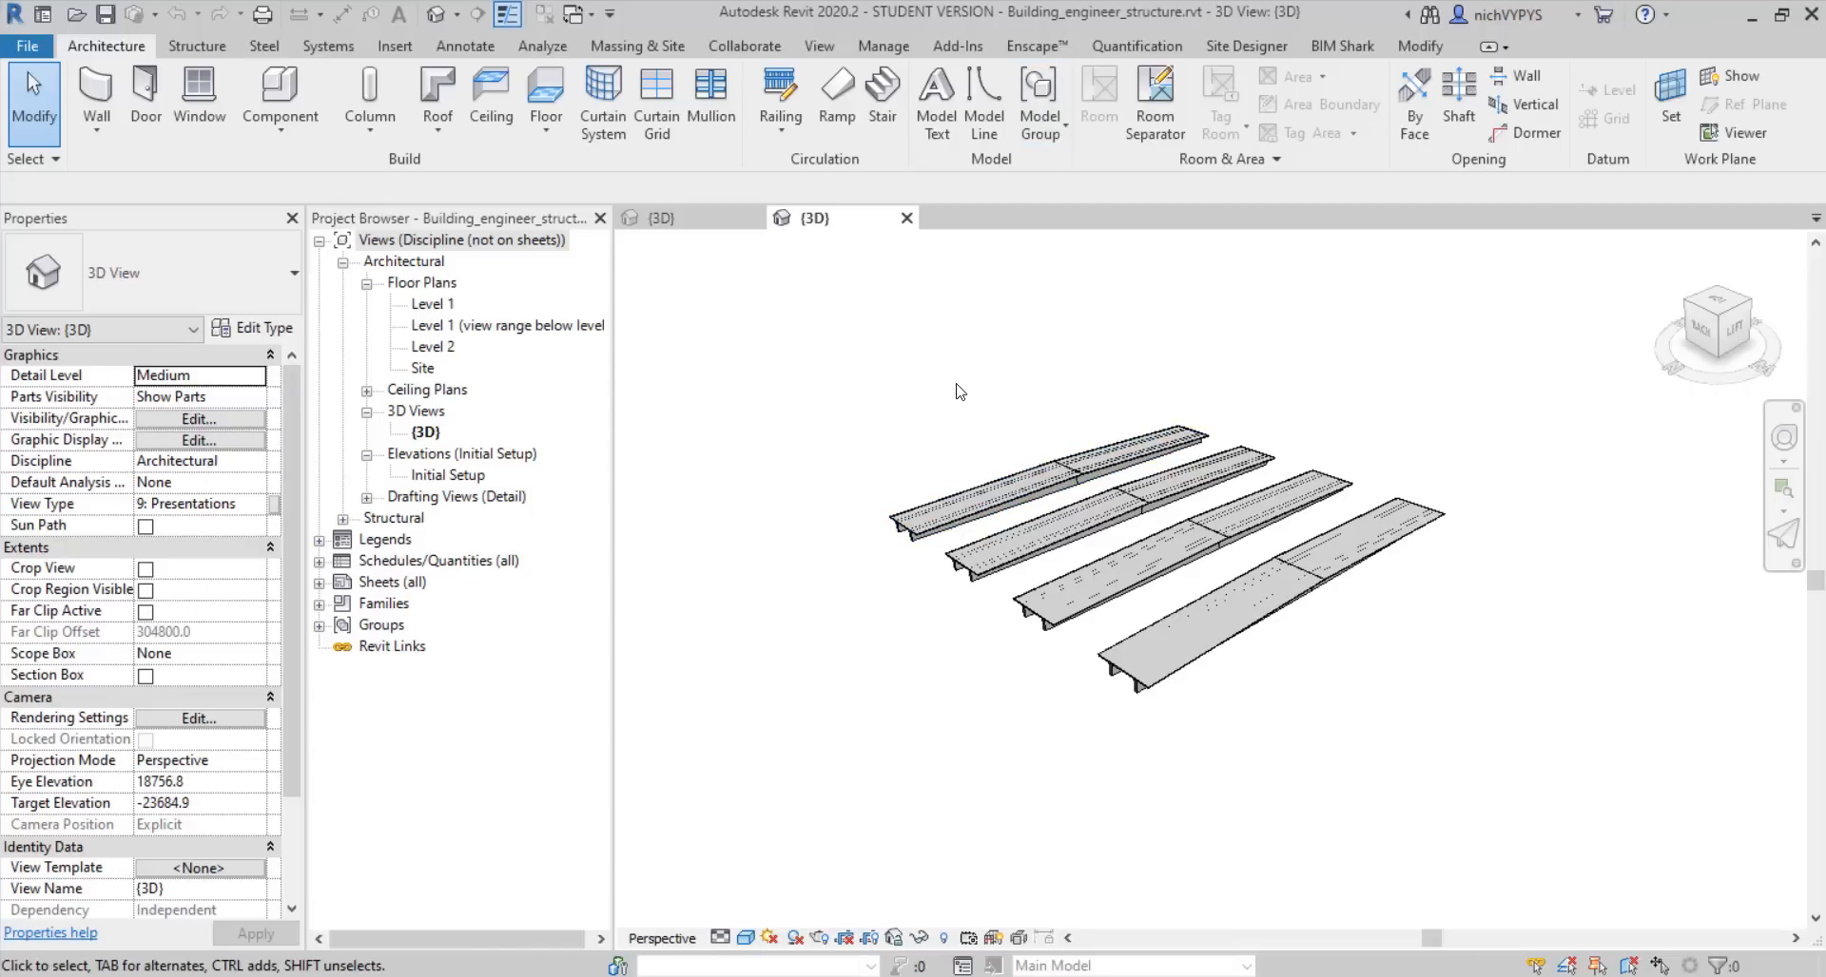
left_click(907, 218)
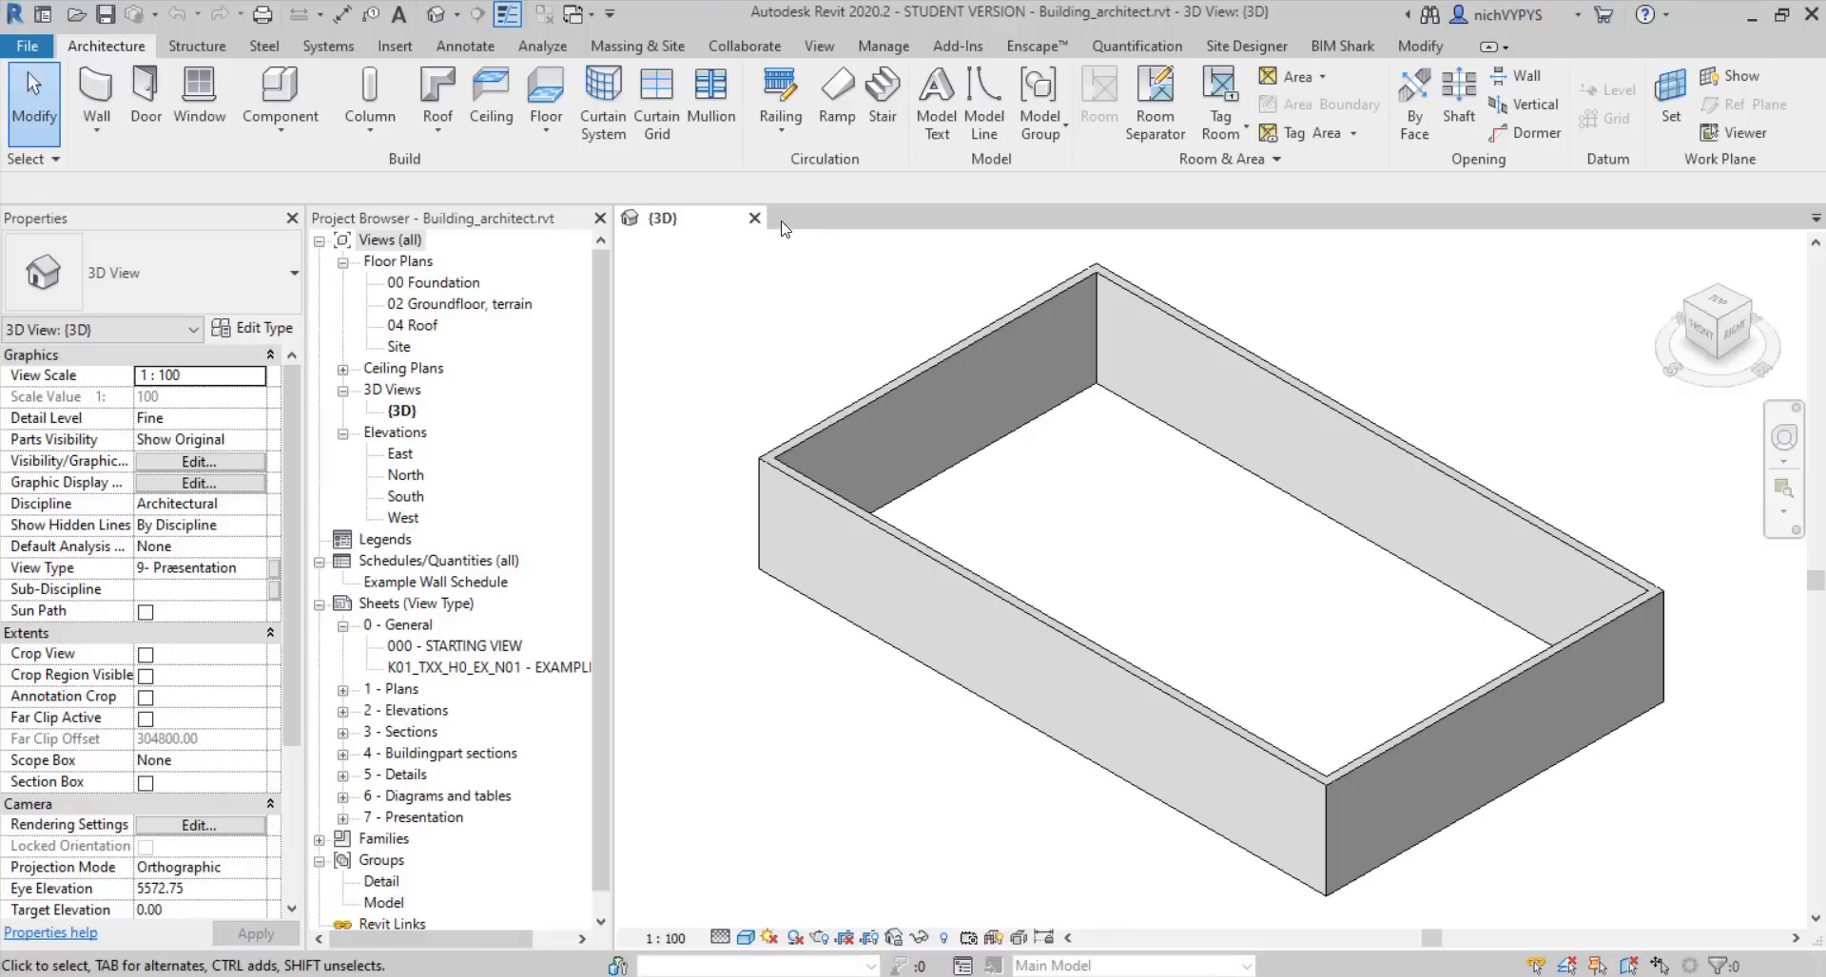
left_click(754, 217)
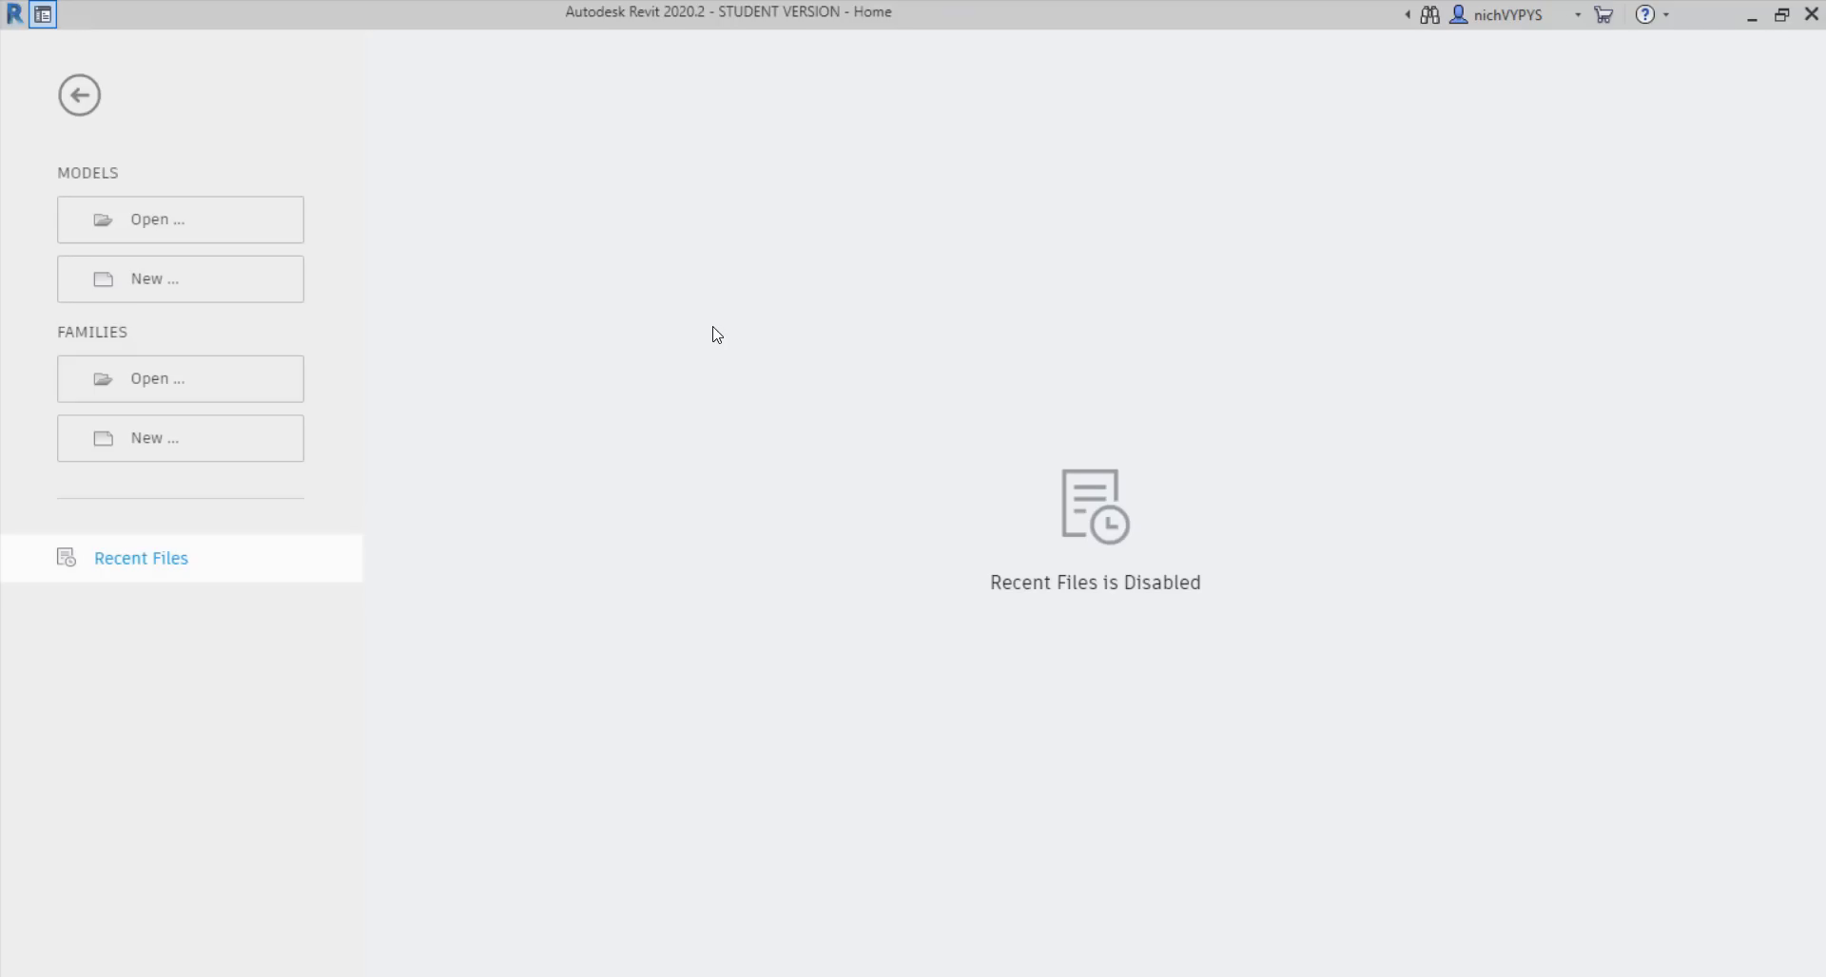
Create a new project from the Building Template and open its Level 1 floor plan
left_click(152, 282)
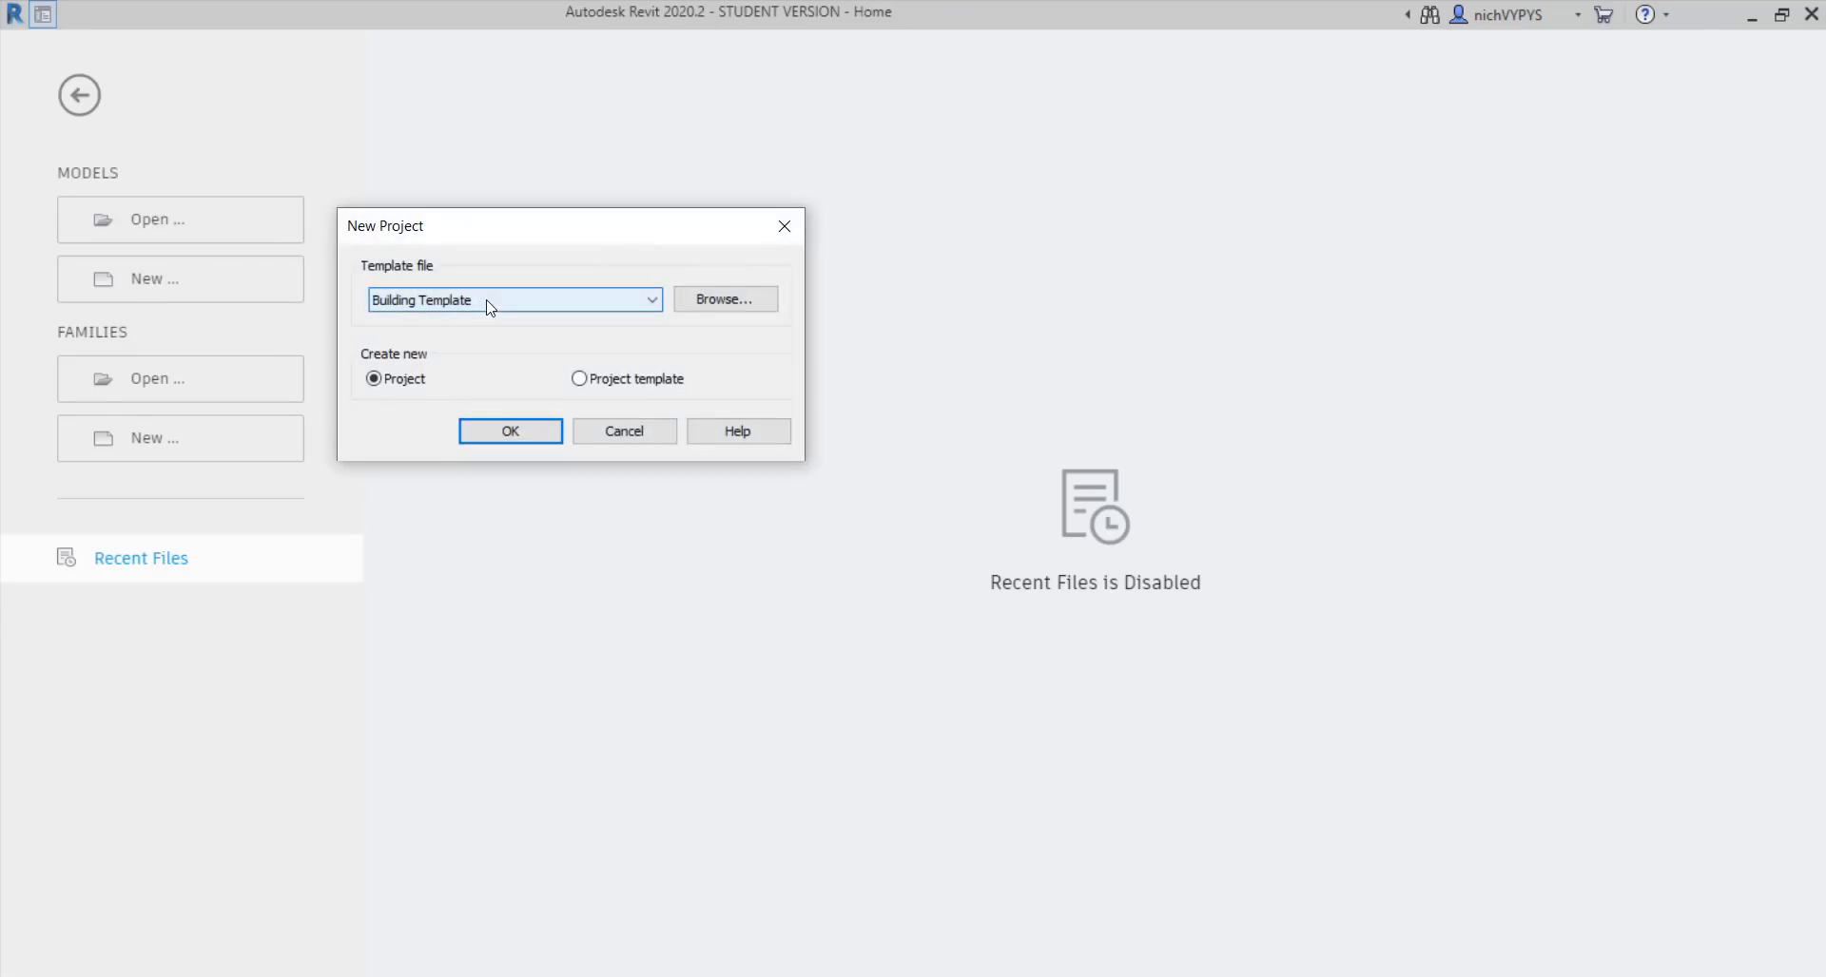
left_click(517, 434)
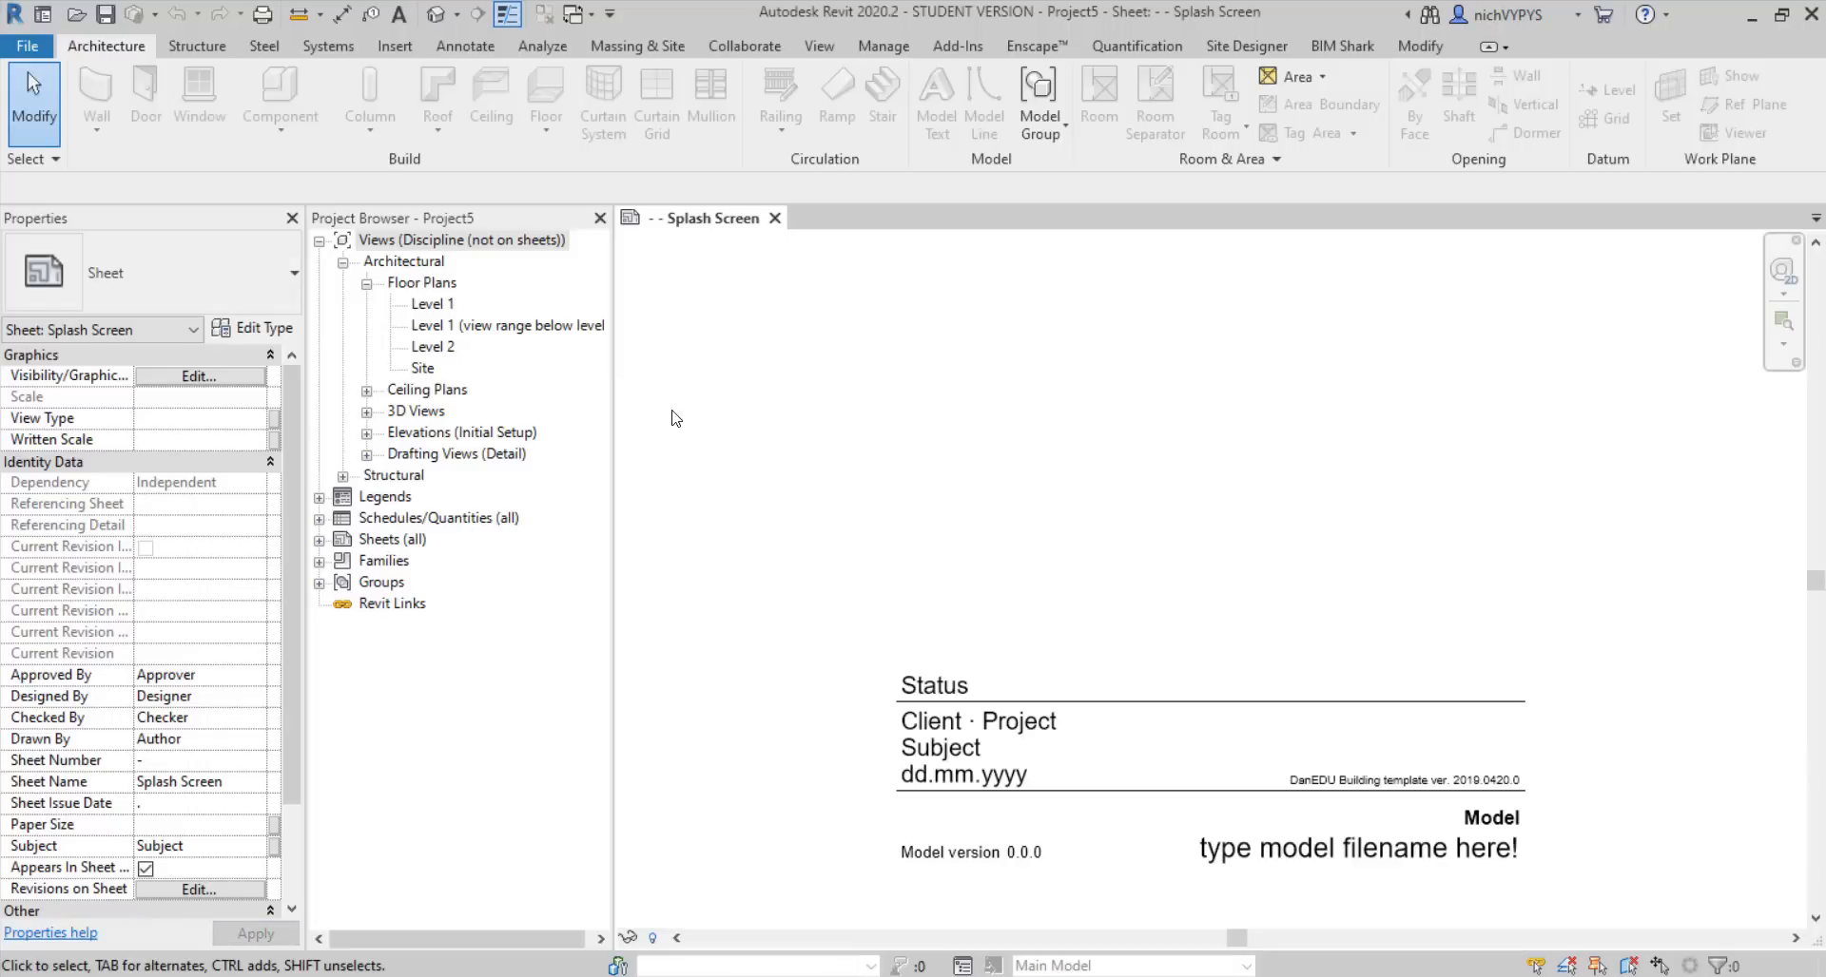
double_click(435, 304)
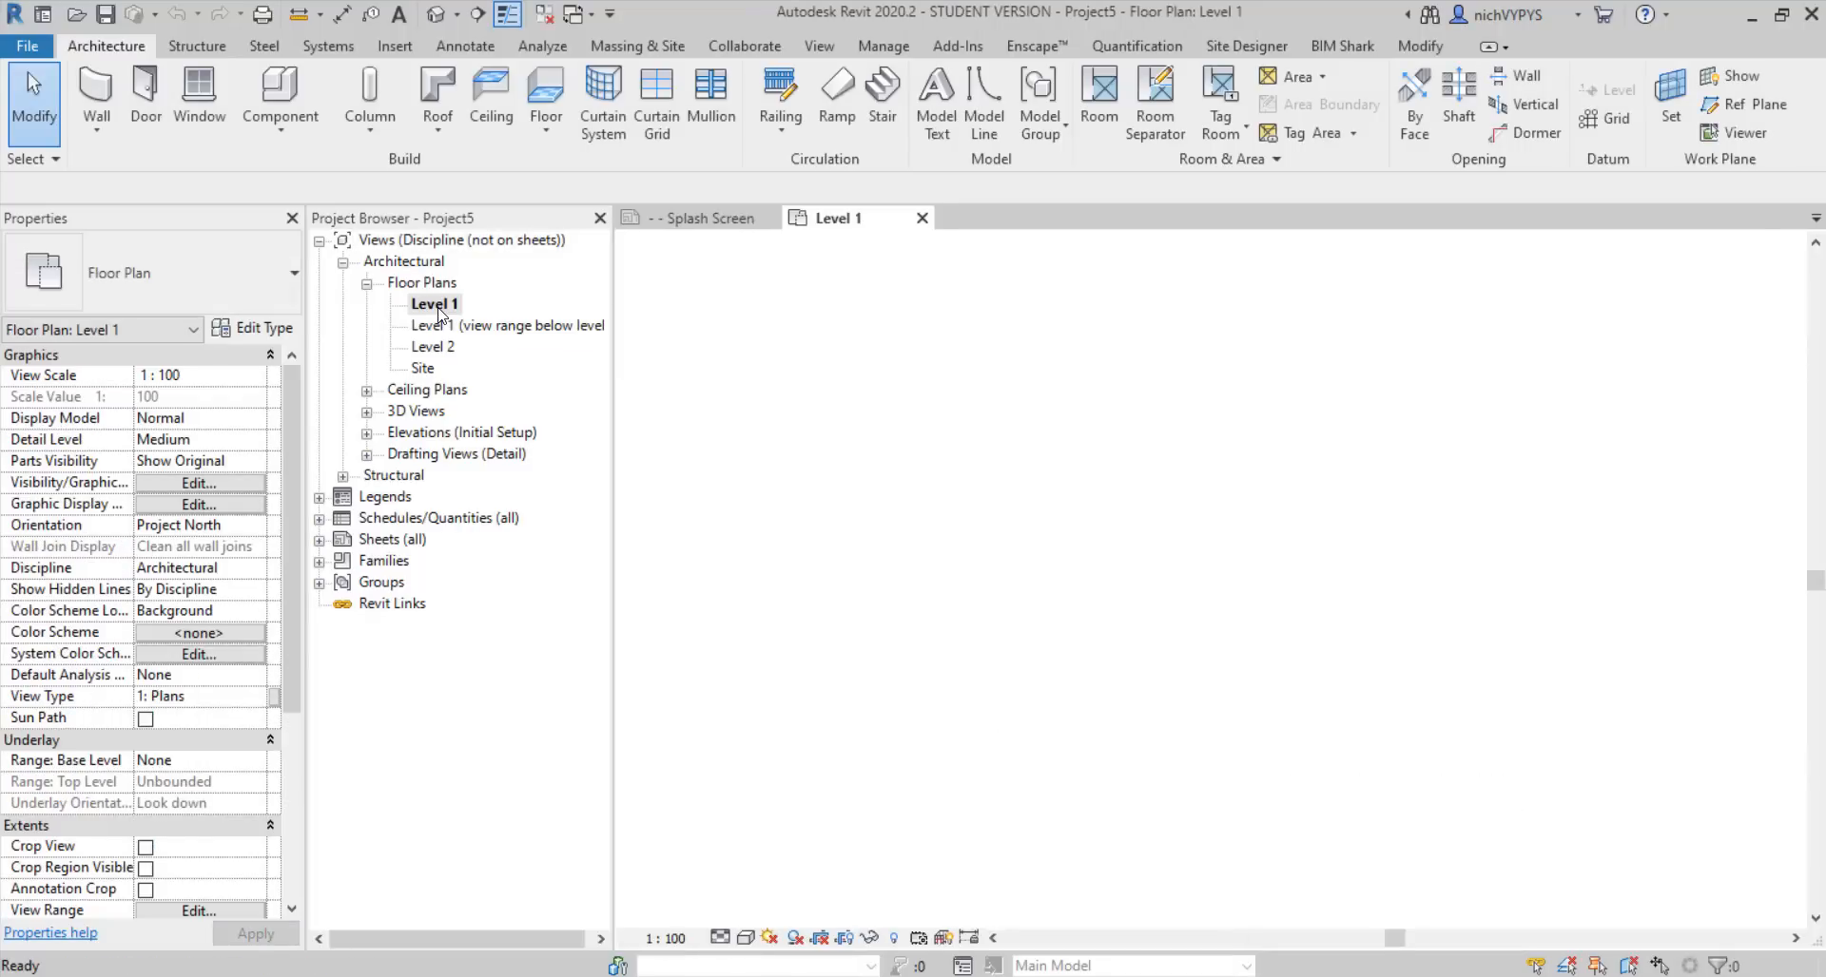
Save the project as Manufacturer_Numberplan_elementlist.rvt in the Parts_assemblies folder, replacing the existing file
left_click(105, 13)
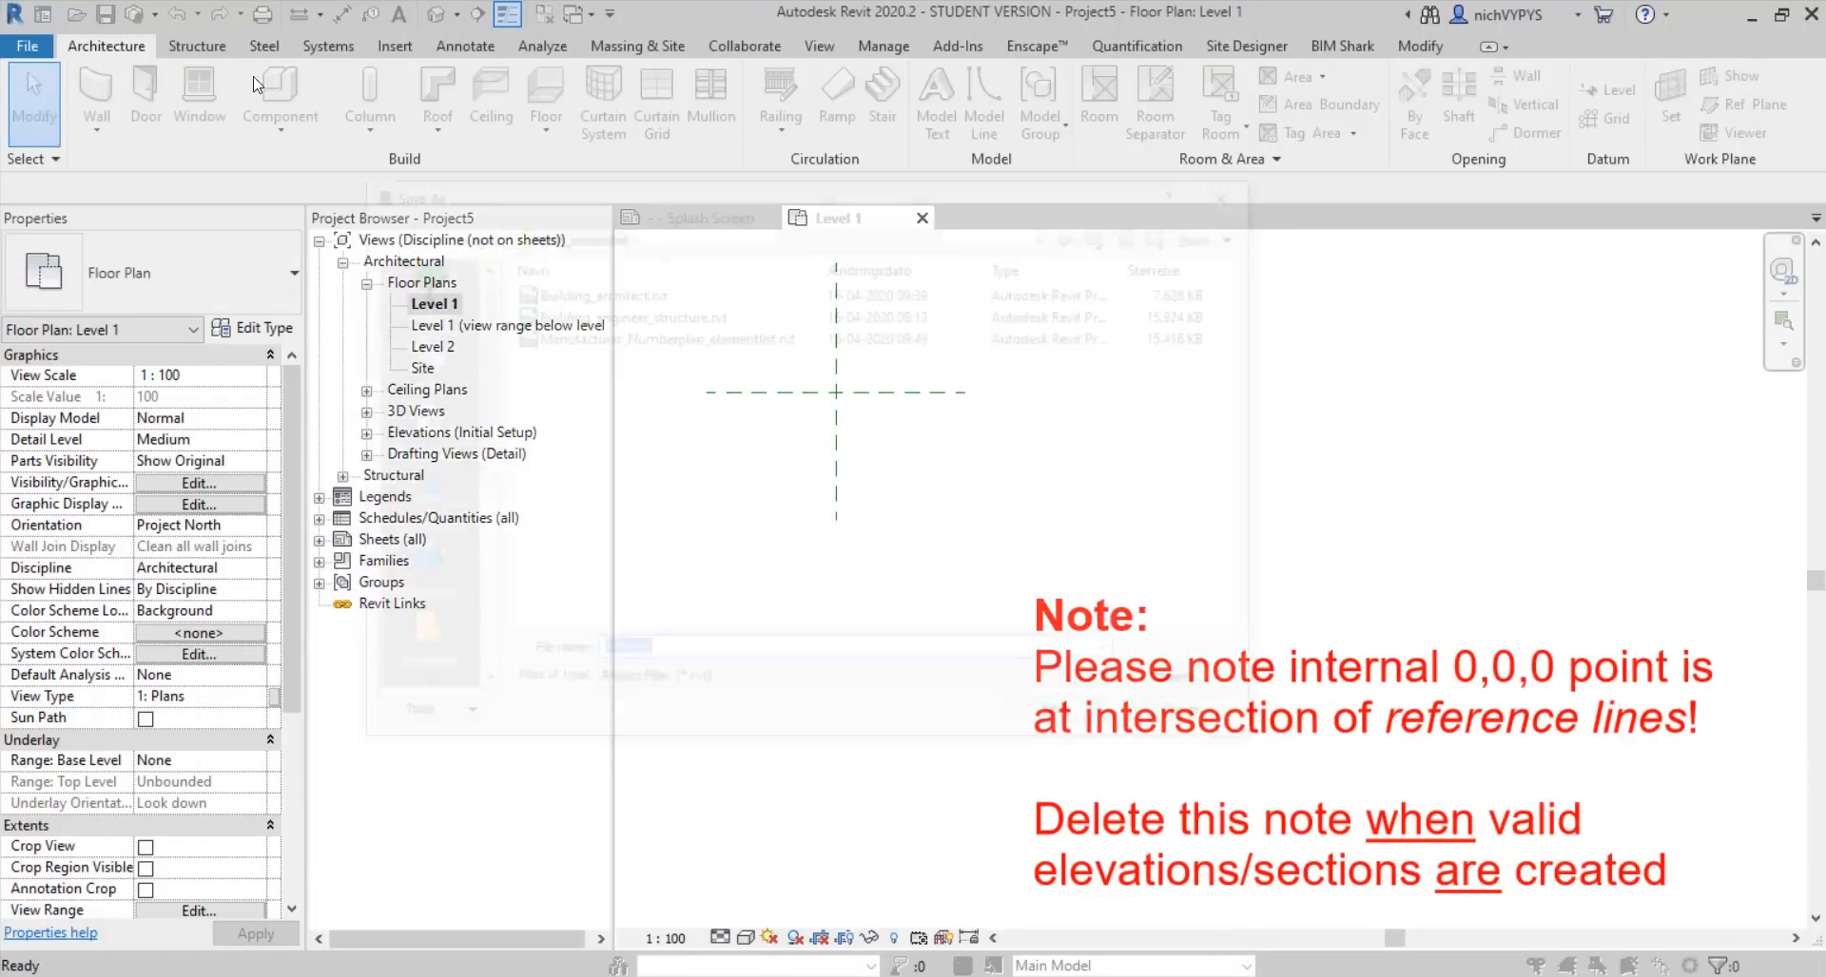
left_click(689, 341)
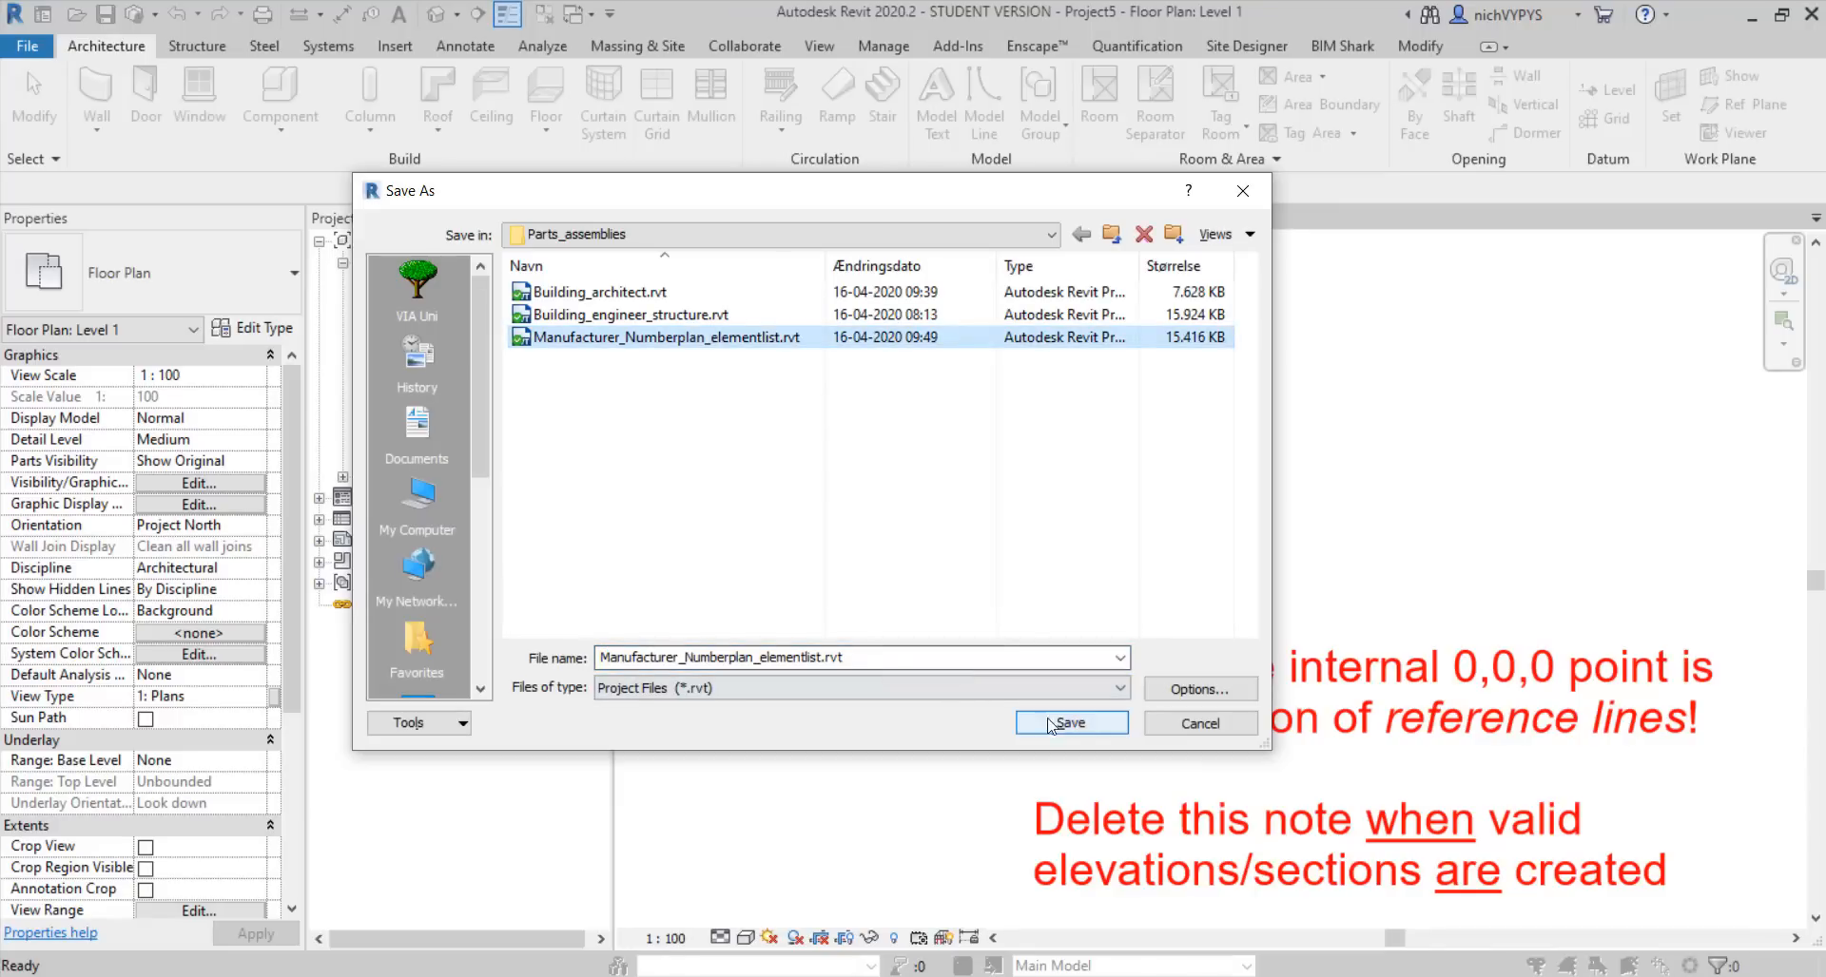
left_click(1074, 724)
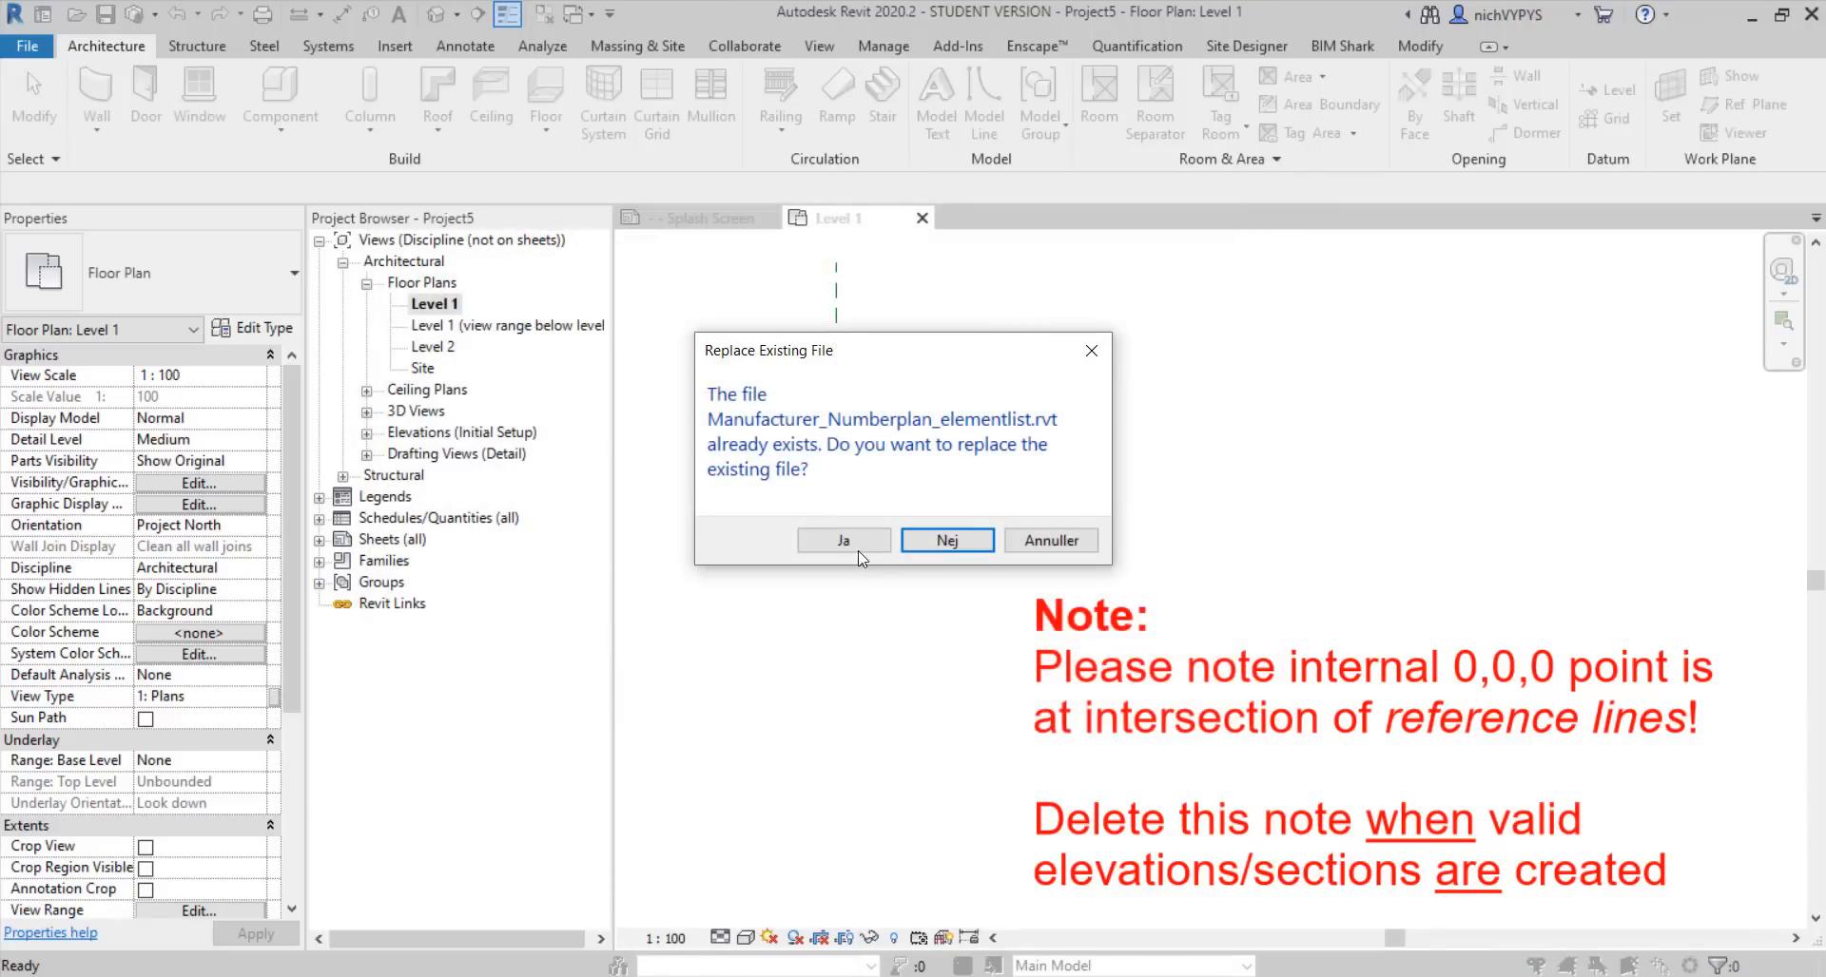
left_click(842, 541)
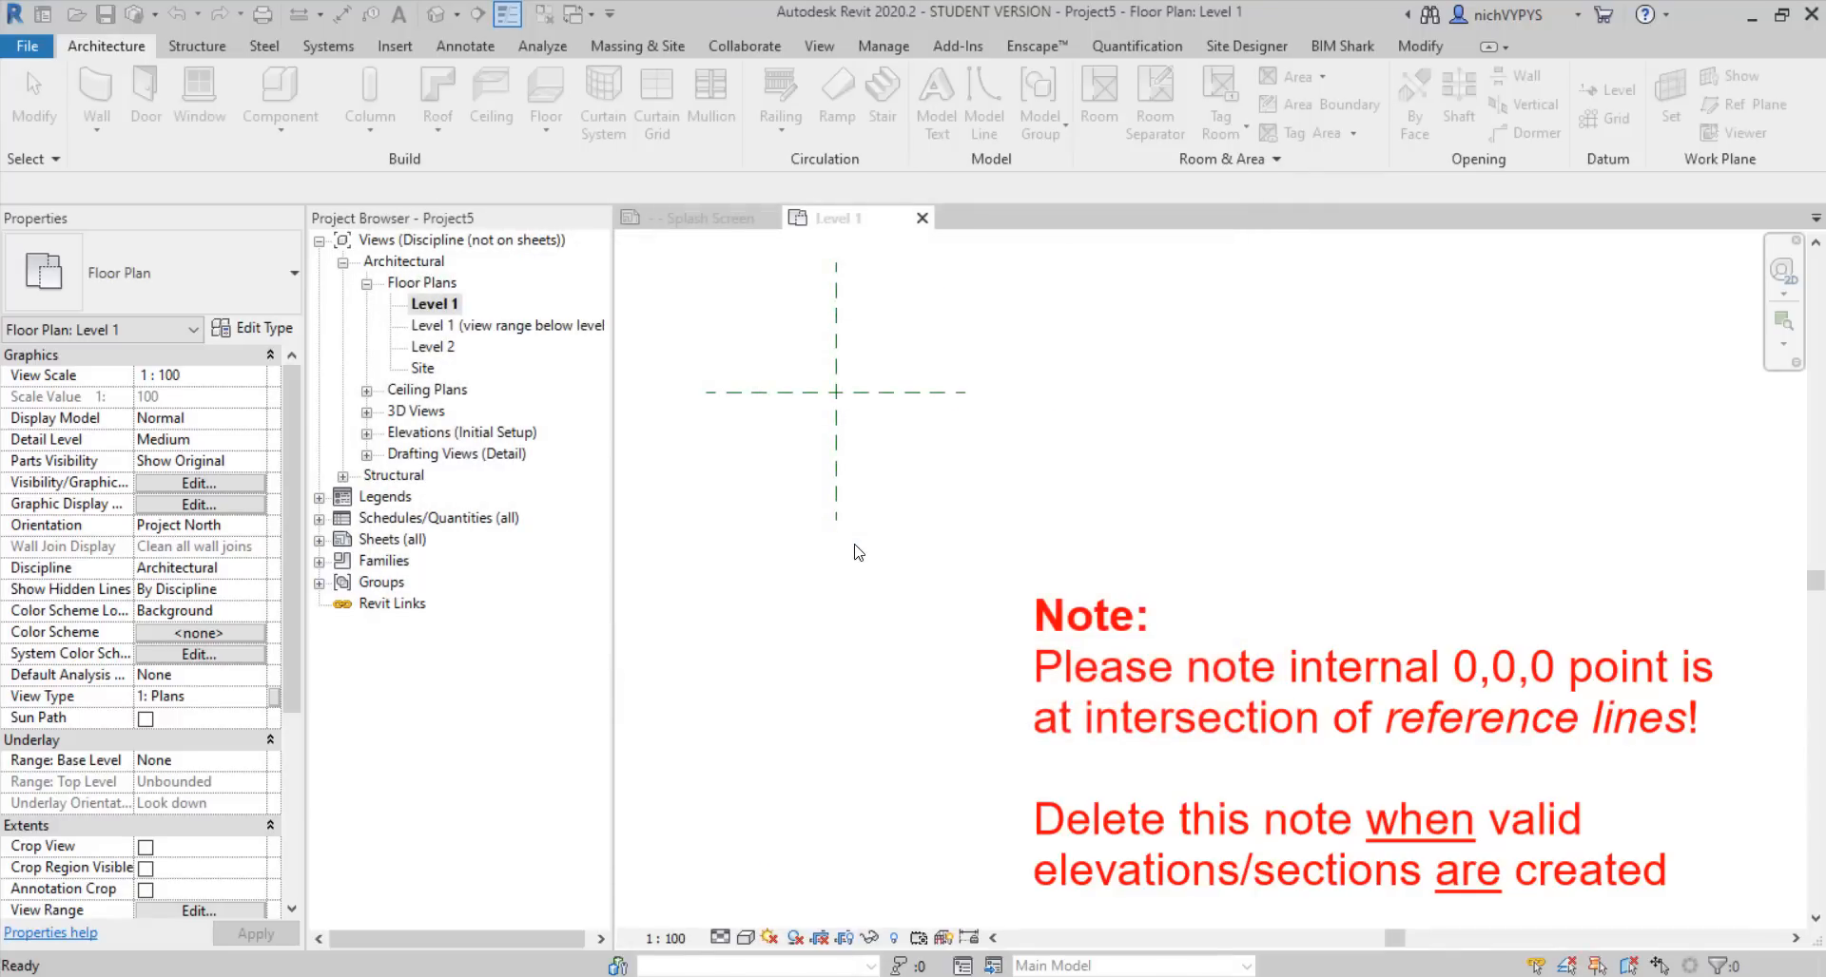
Link Building_architect.rvt into the project with Auto - Internal Origin to Internal Origin positioning
scroll(835, 473, "down", 3)
middle_click_drag(877, 495, 861, 596)
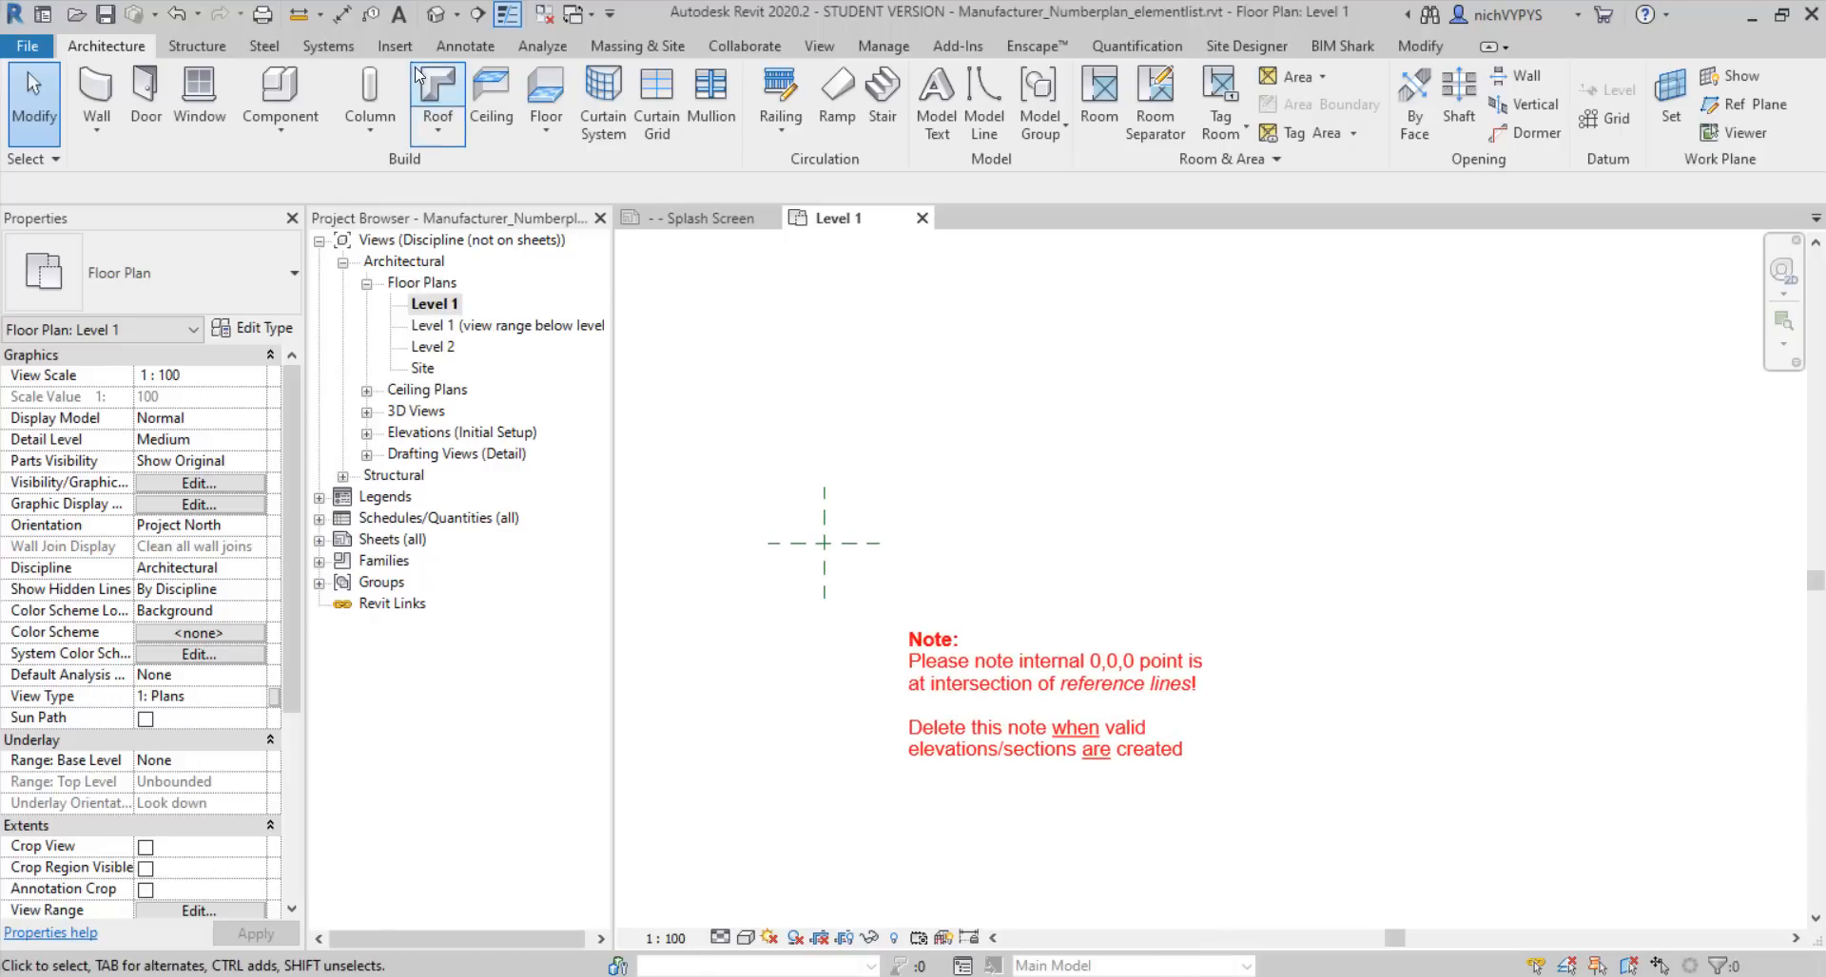
left_click(395, 45)
left_click(92, 103)
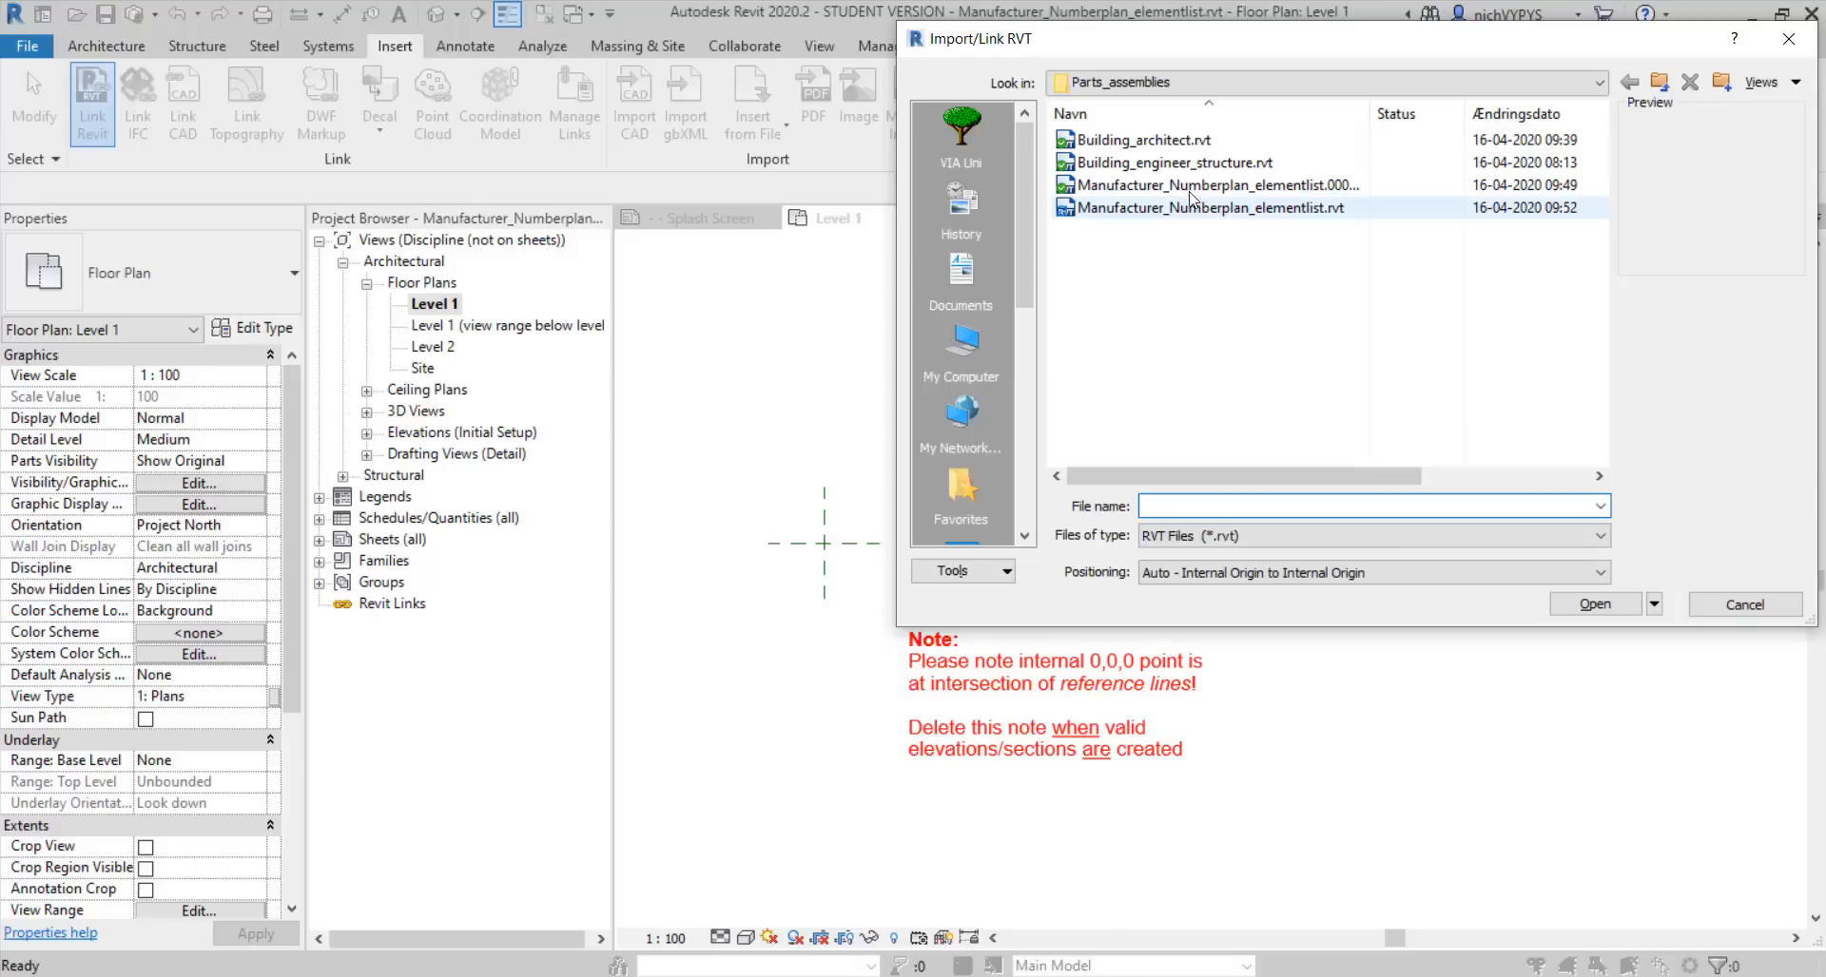
left_click(1141, 140)
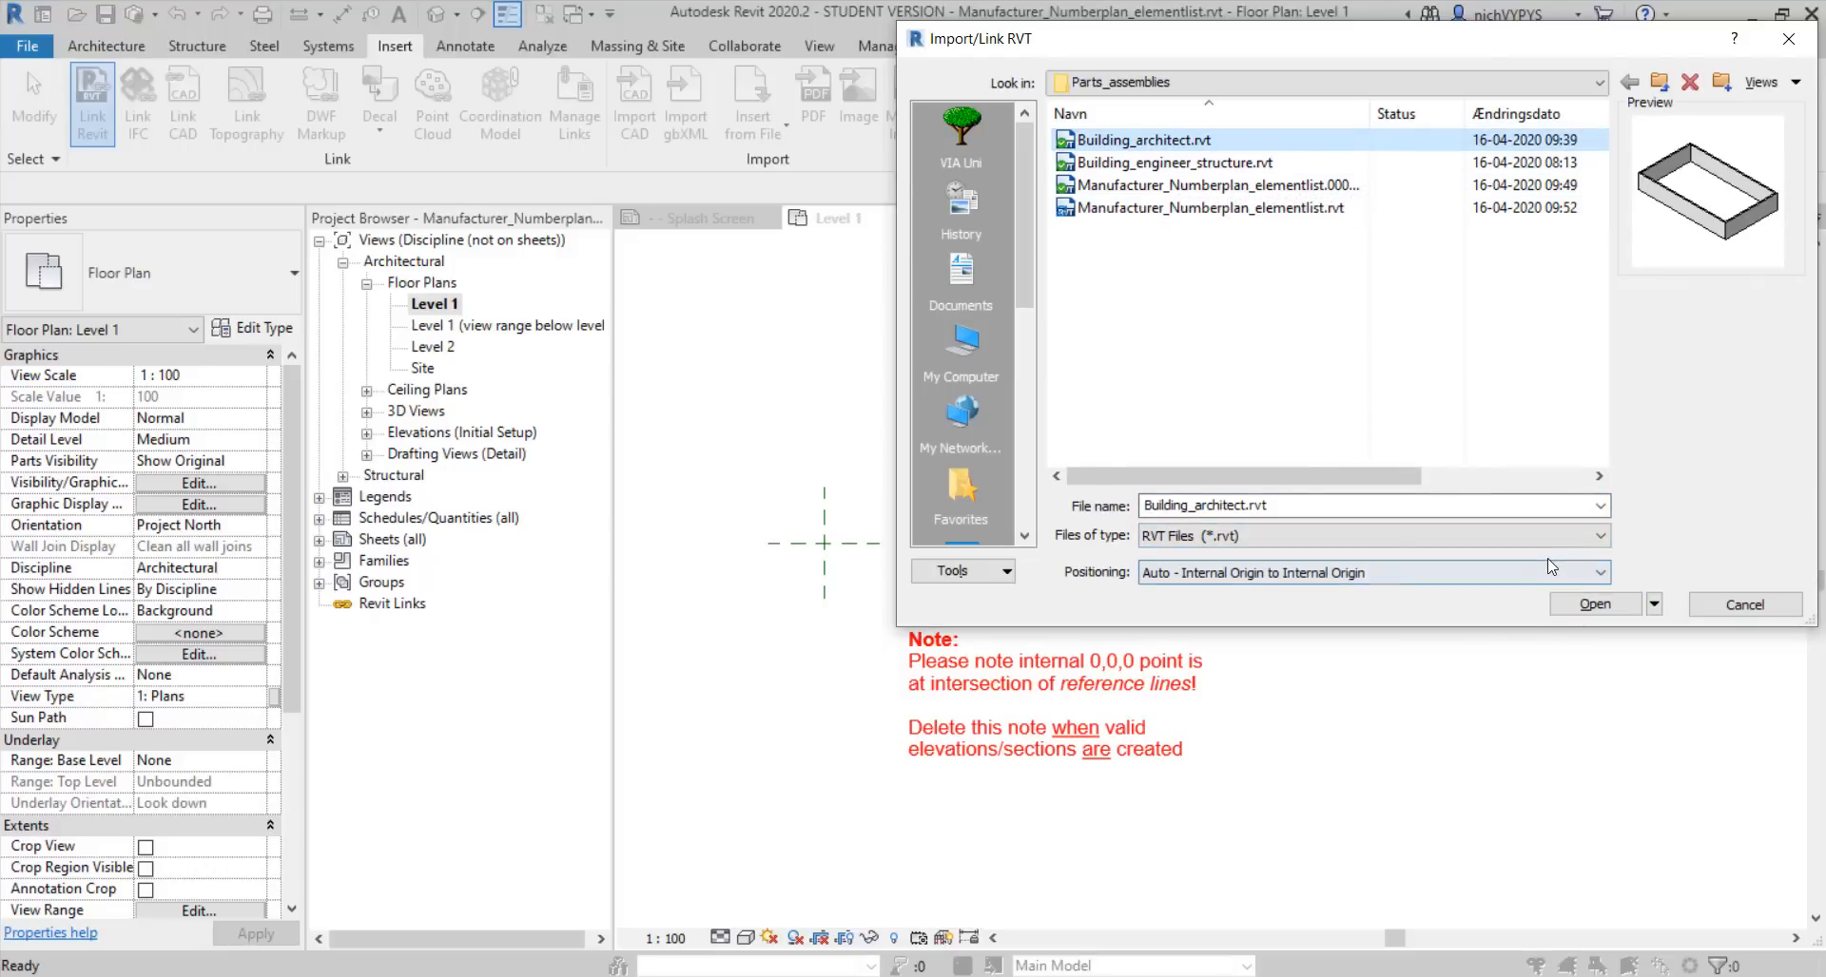
left_click(1586, 606)
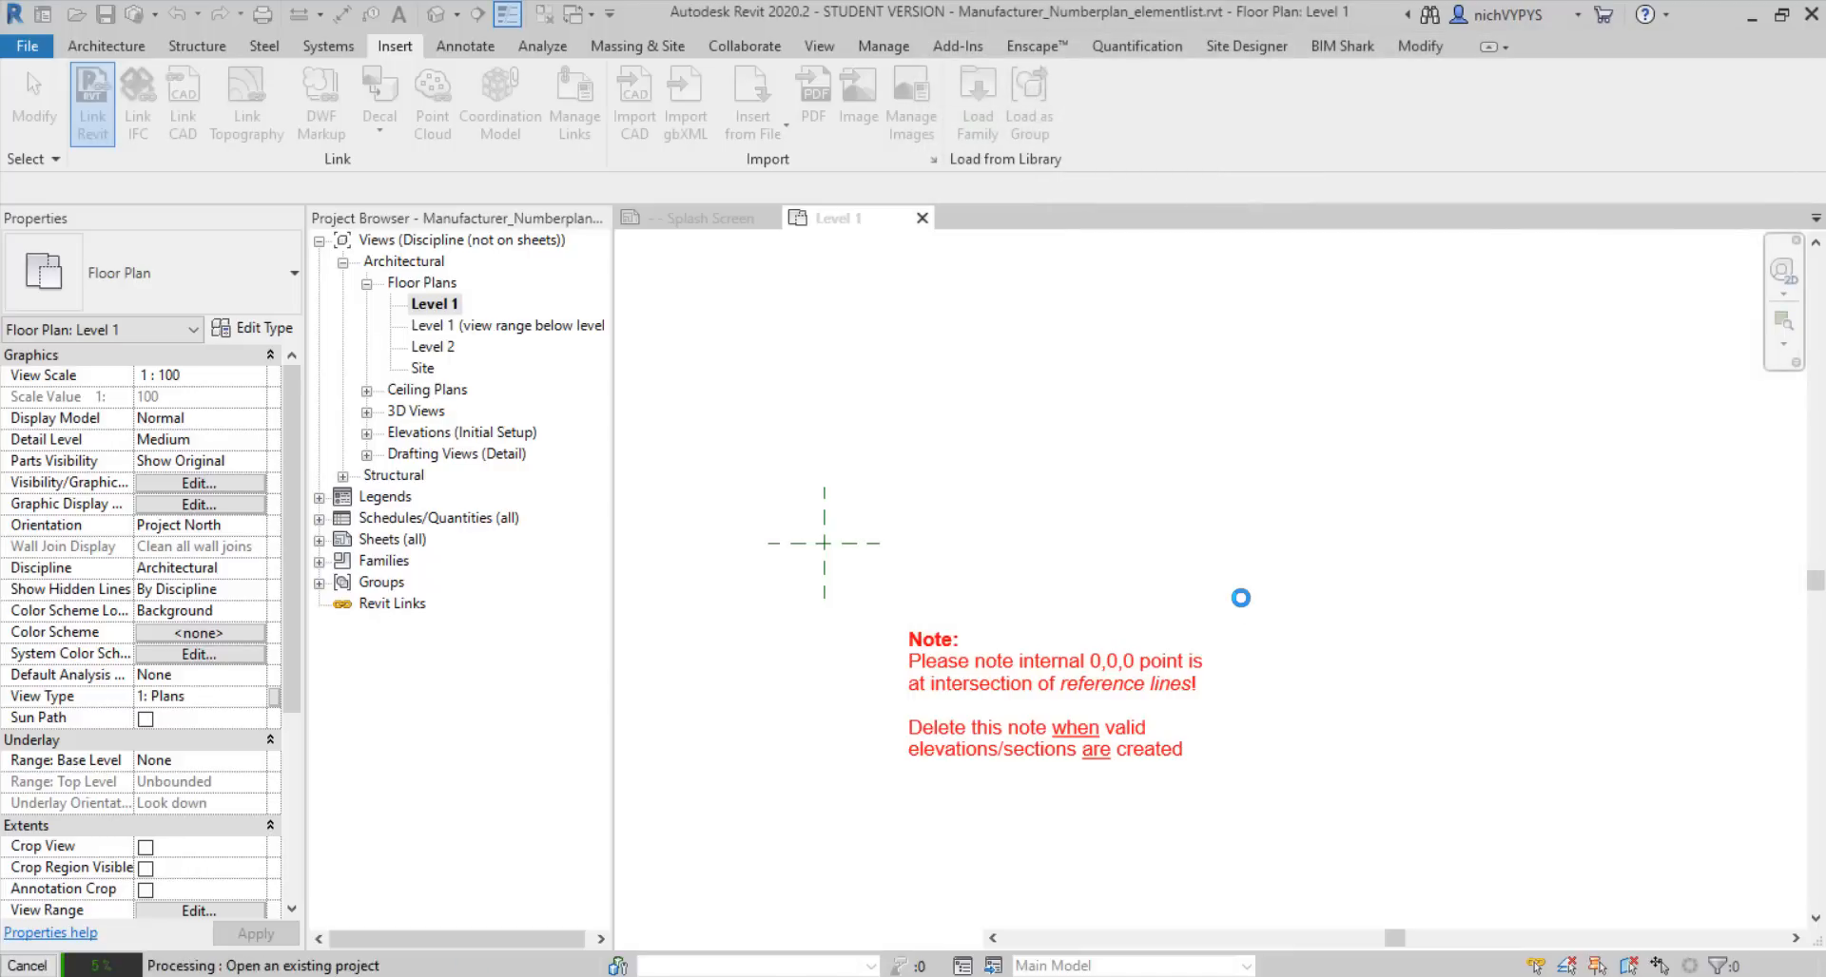
Delete the red template note in the Level 1 plan together with its Initial Setup elevation view
scroll(1339, 535, "down", 5)
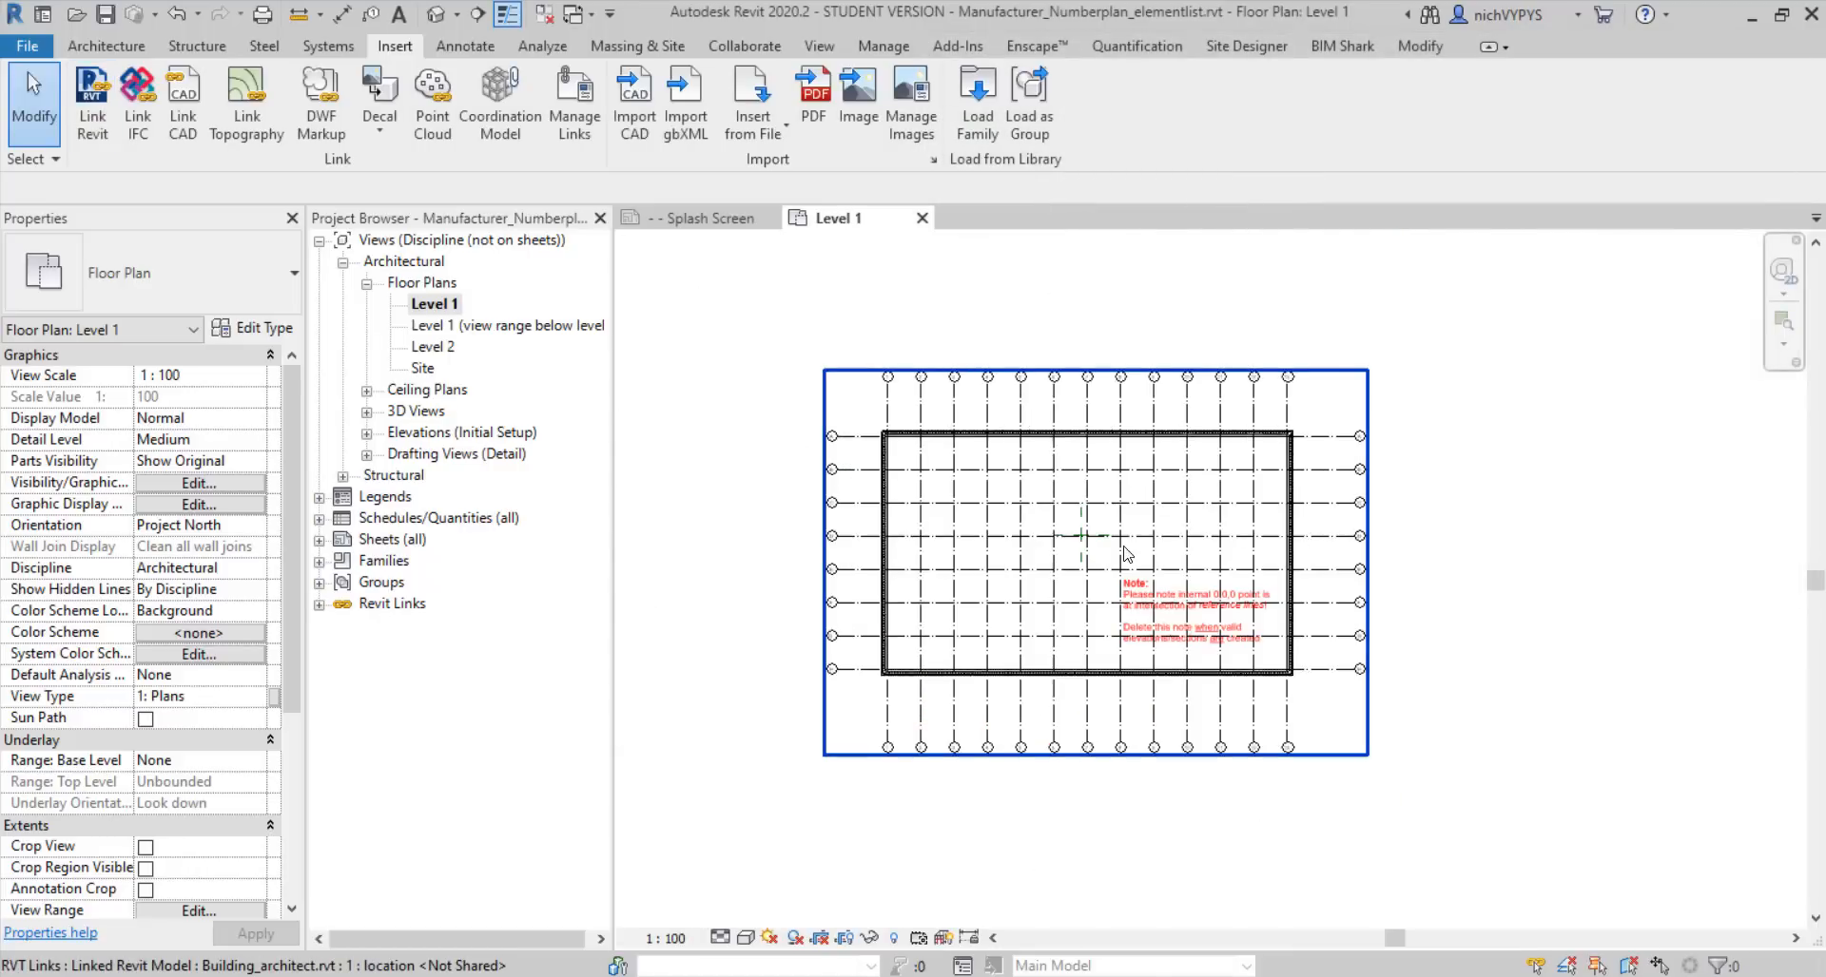
scroll(1181, 560, "up", 1)
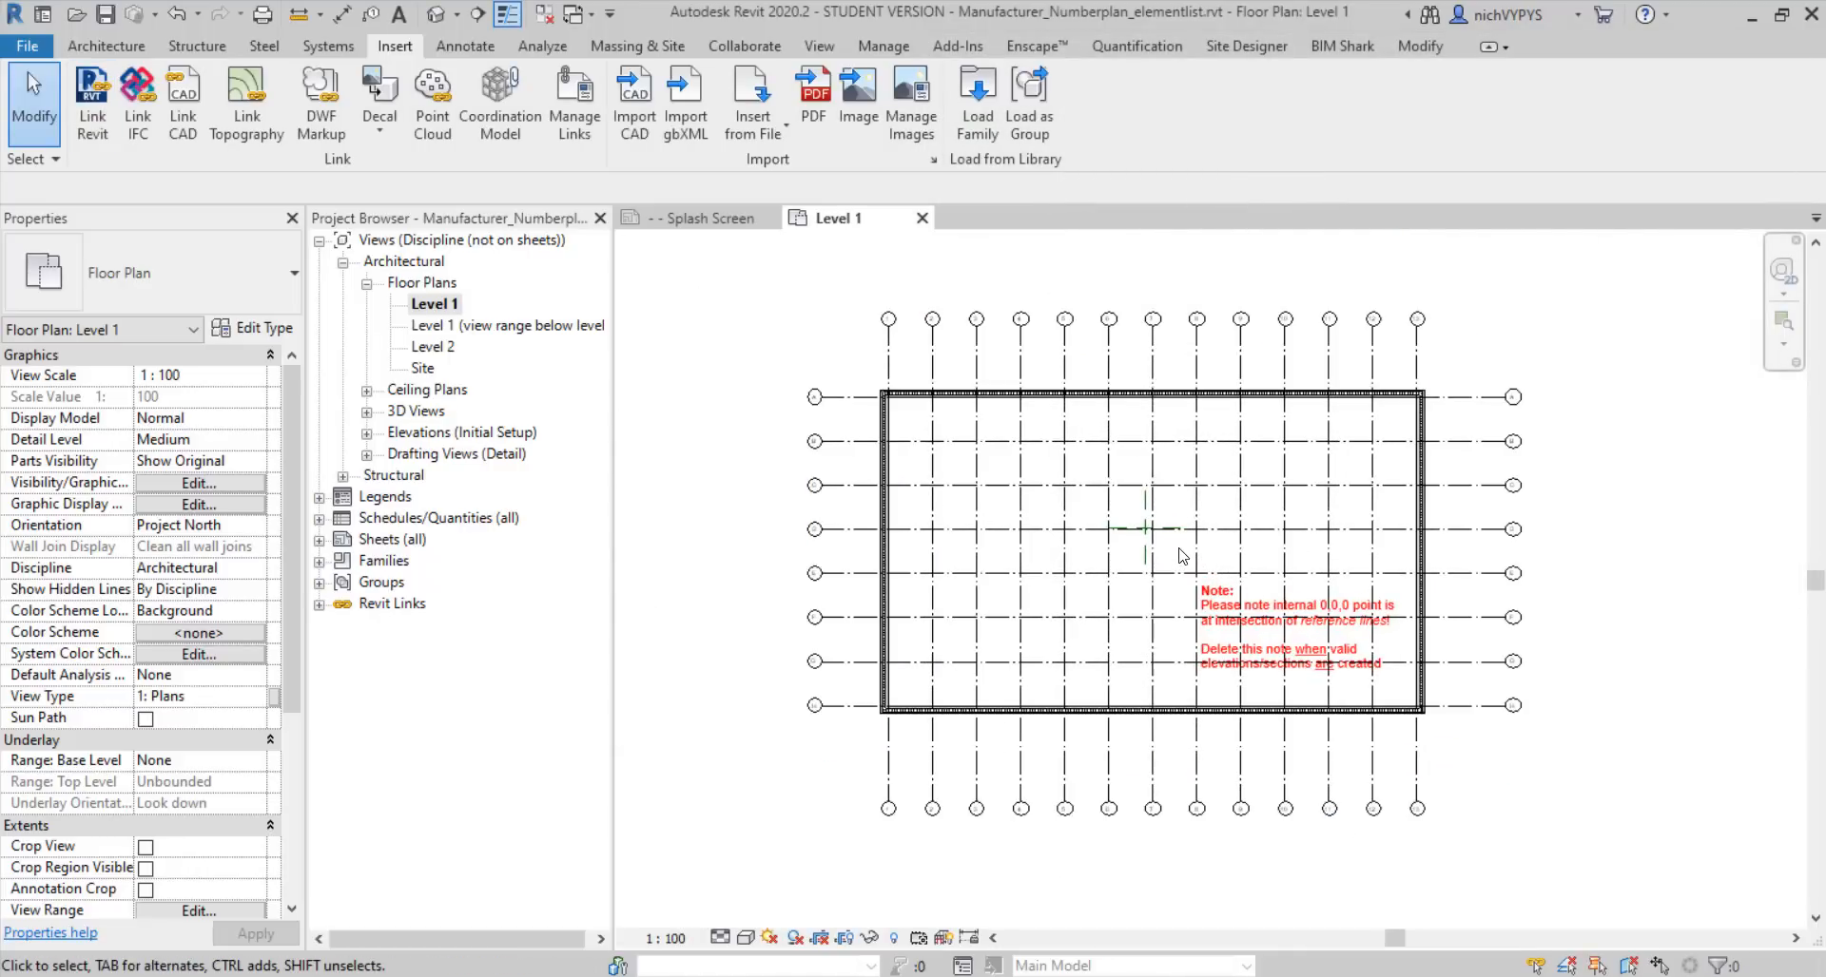
left_click(1232, 616)
key("Delete")
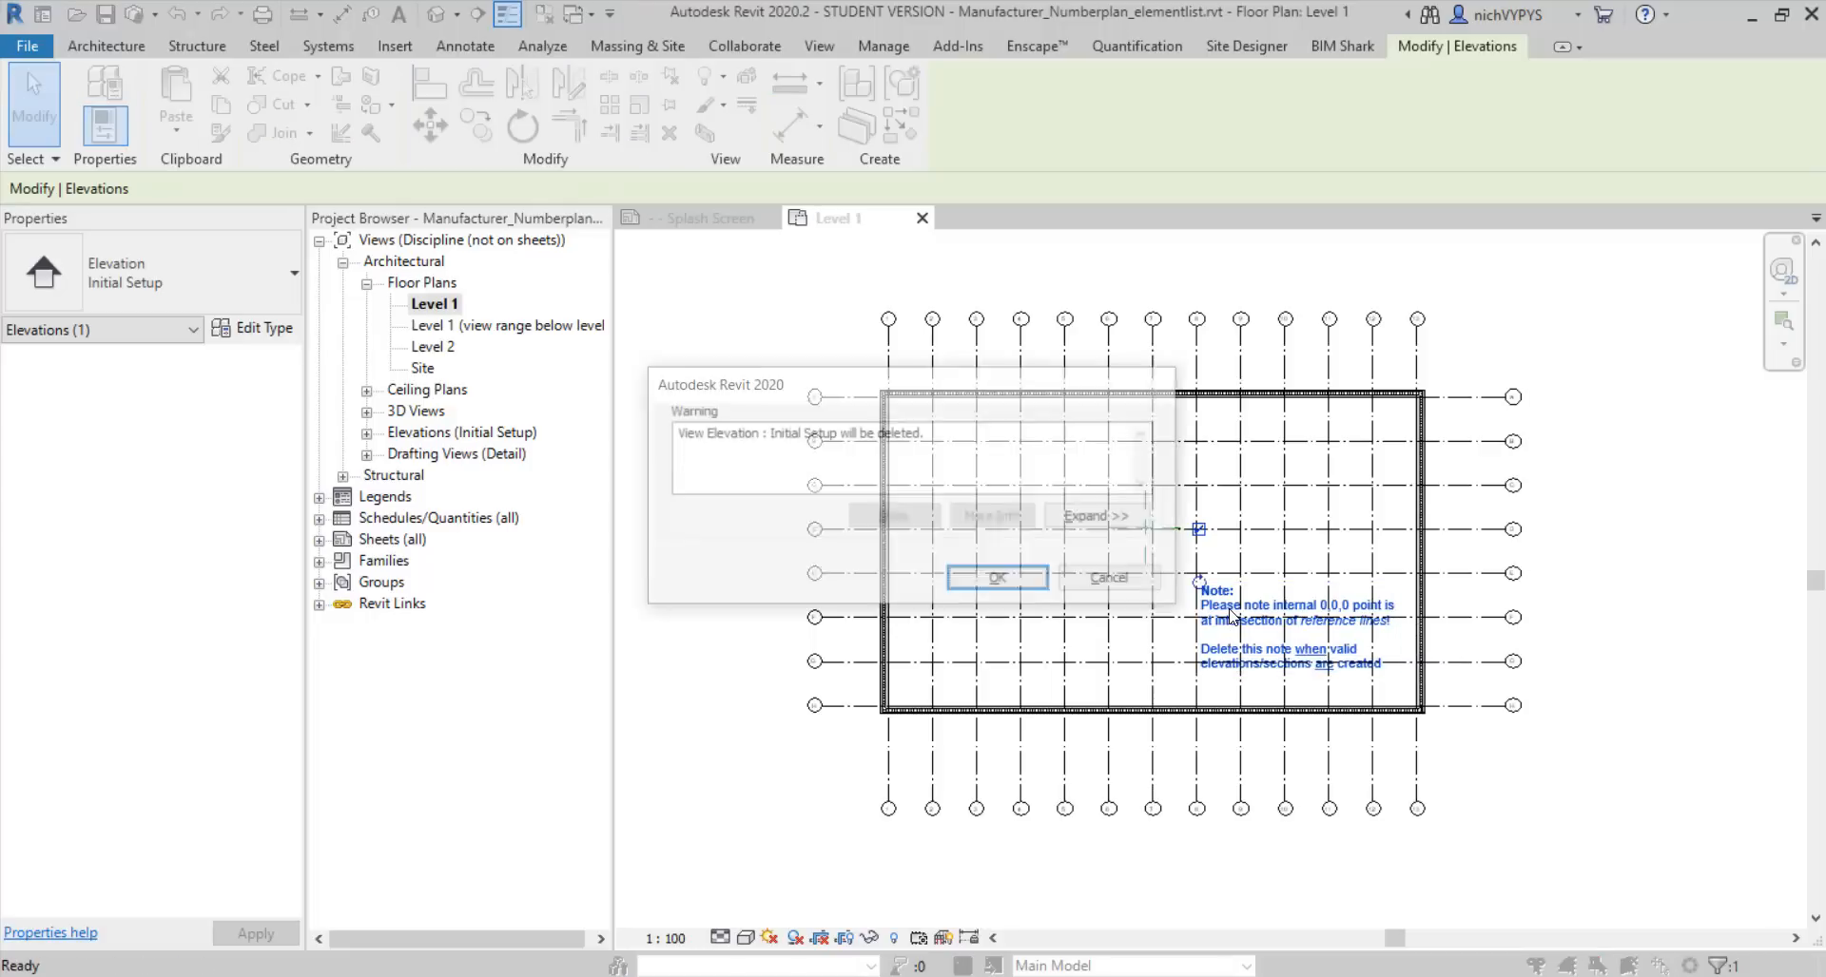
left_click(992, 580)
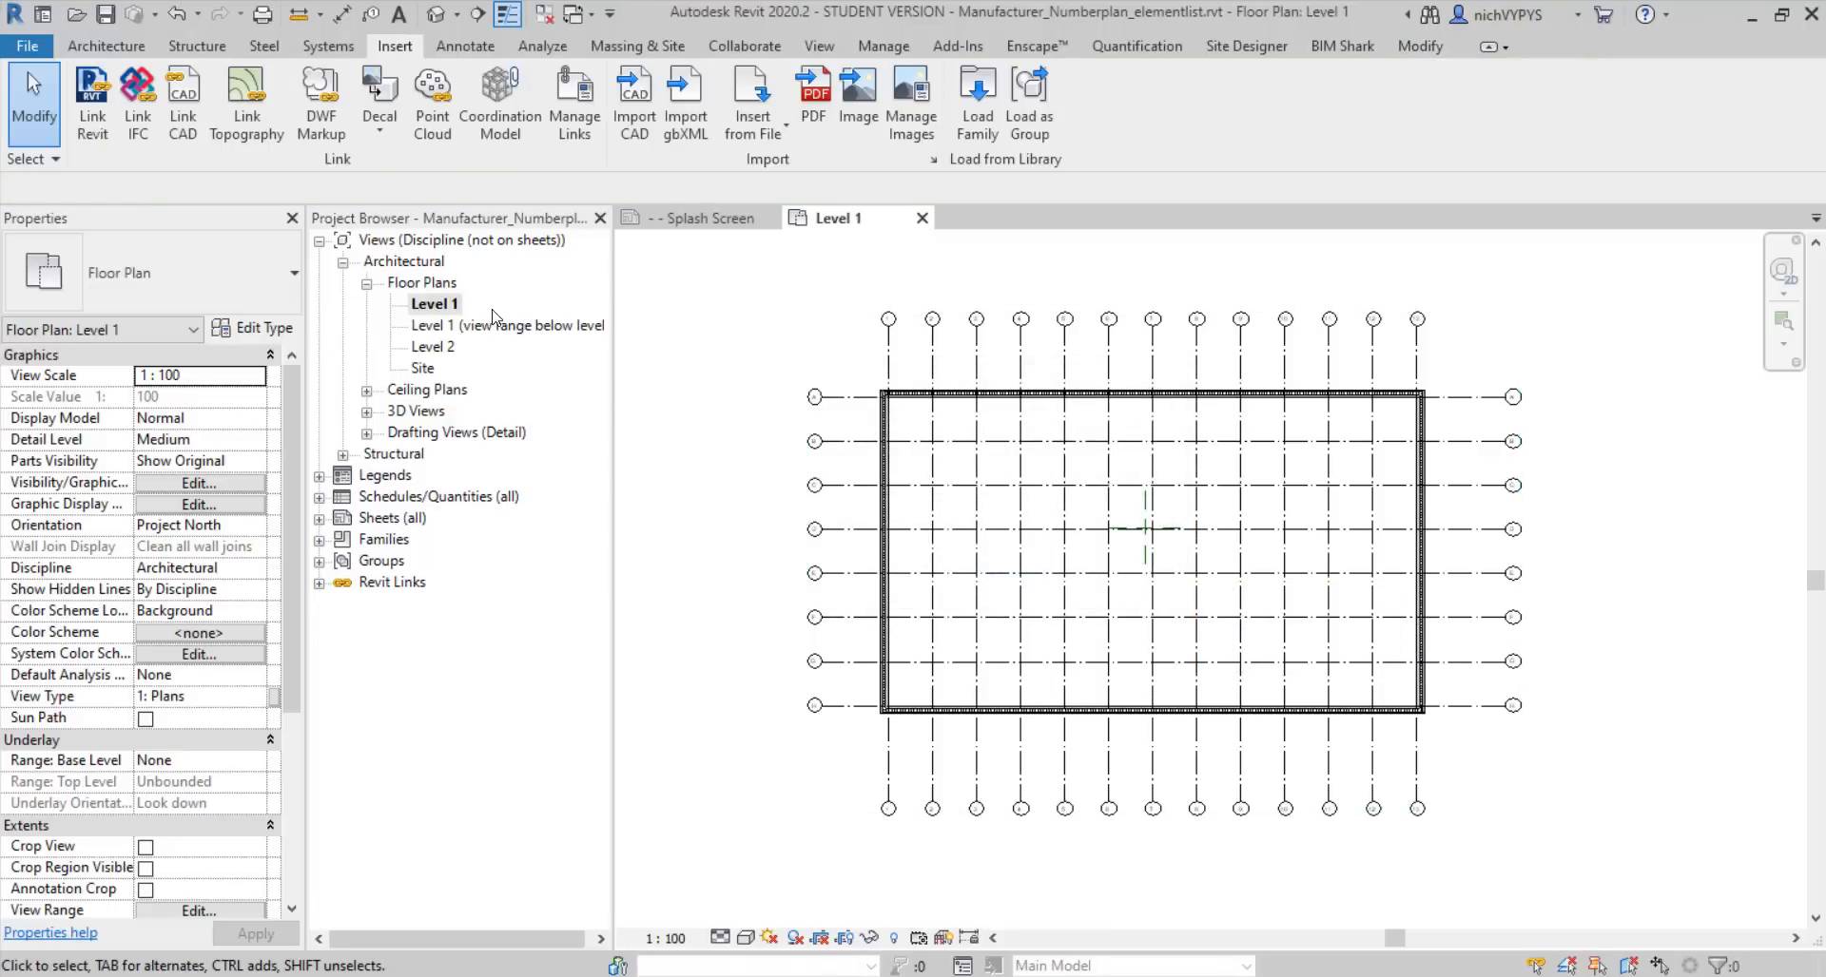
Link Building_engineer_structure.rvt with Auto - Internal Origin to Internal Origin positioning and open the Site floor plan
left_click(114, 141)
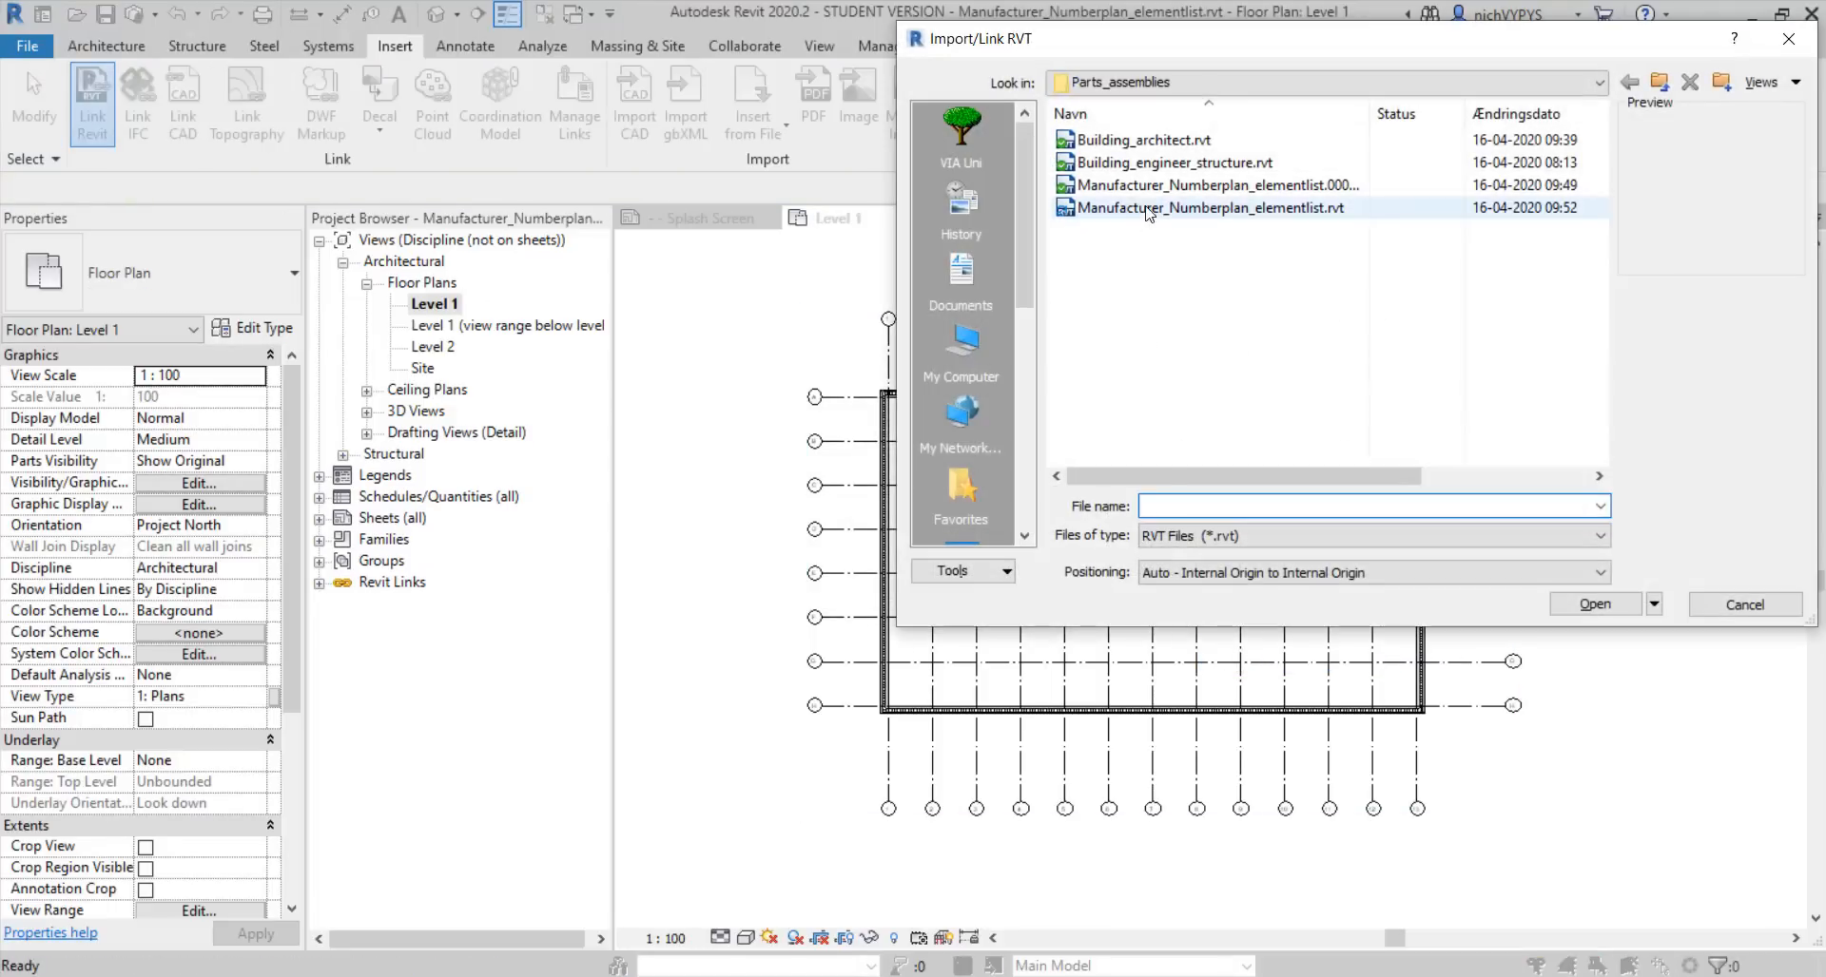
left_click(1158, 171)
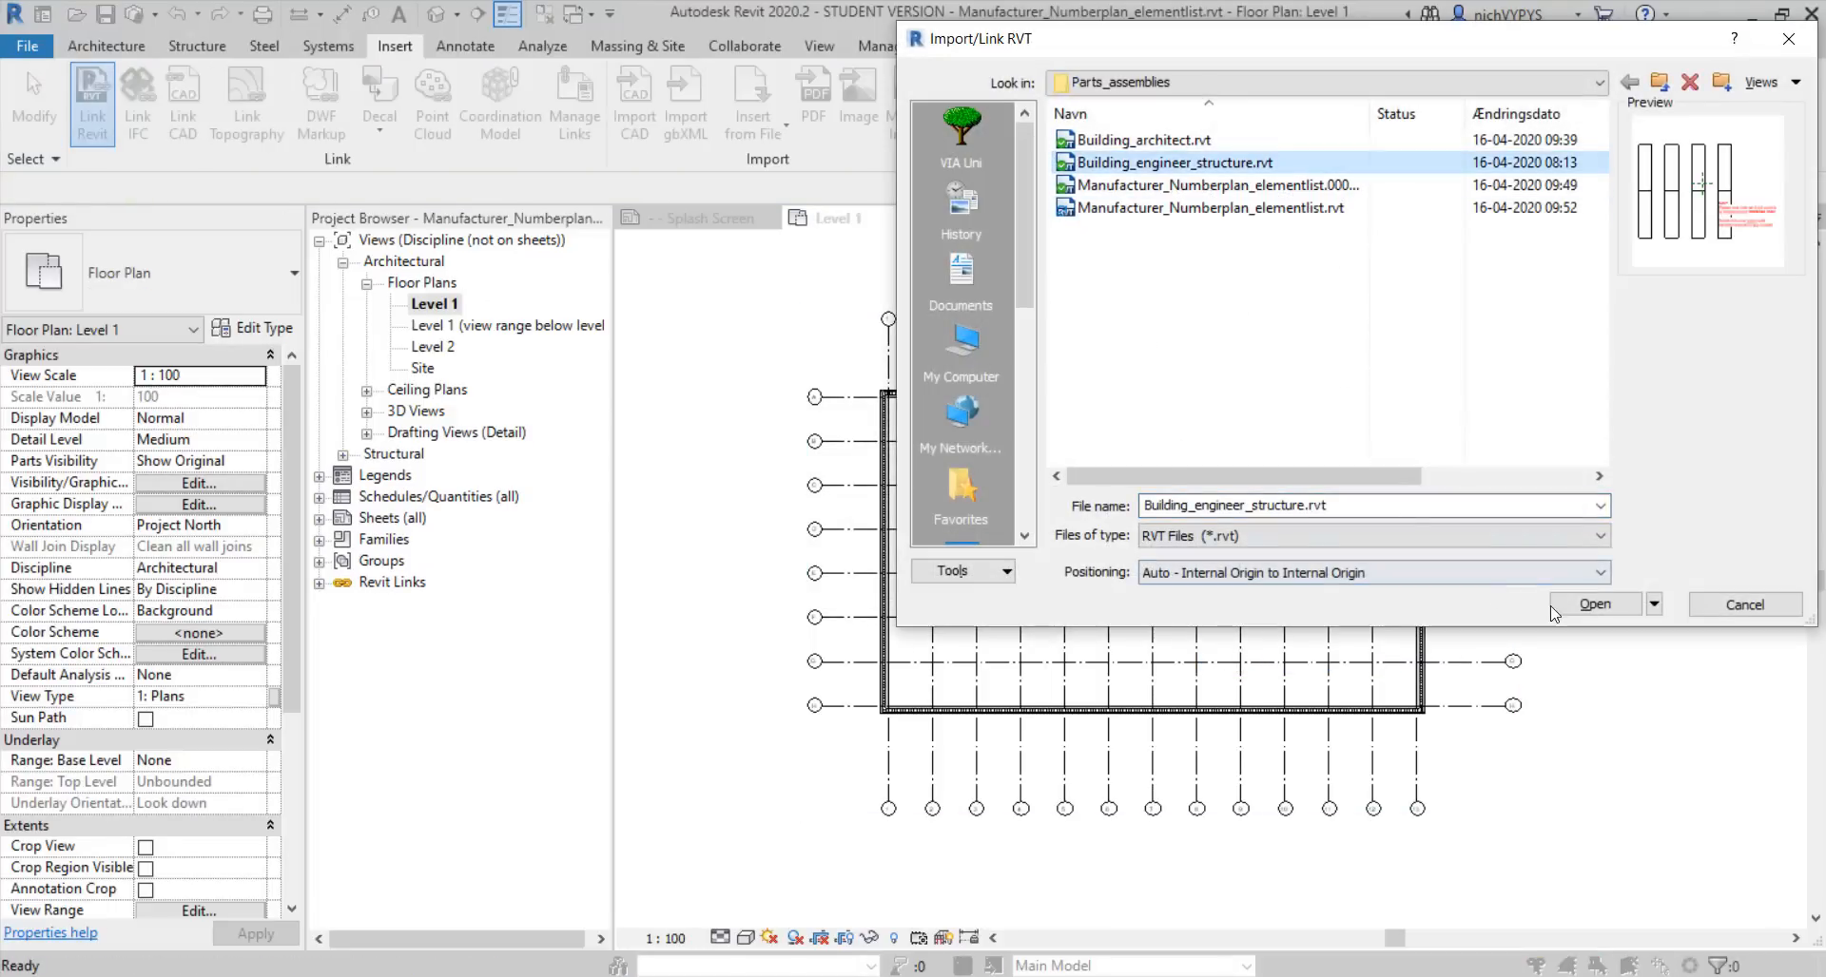
left_click(1595, 604)
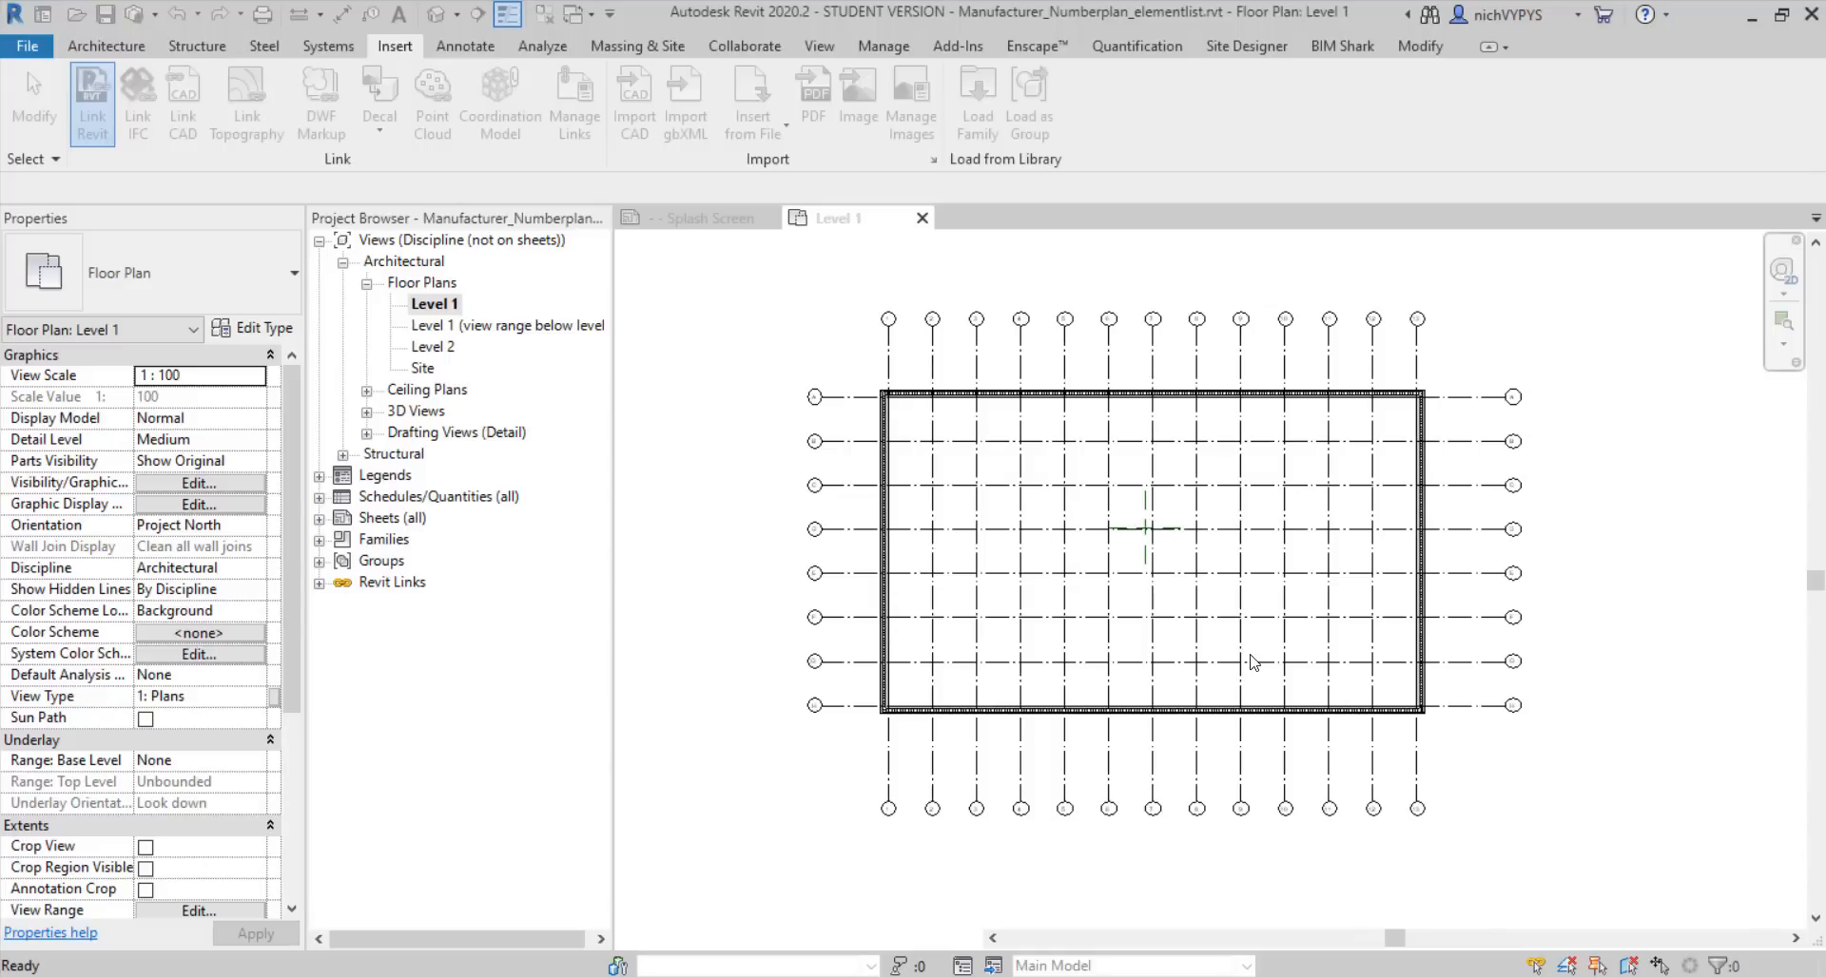
left_click(424, 371)
double_click(424, 369)
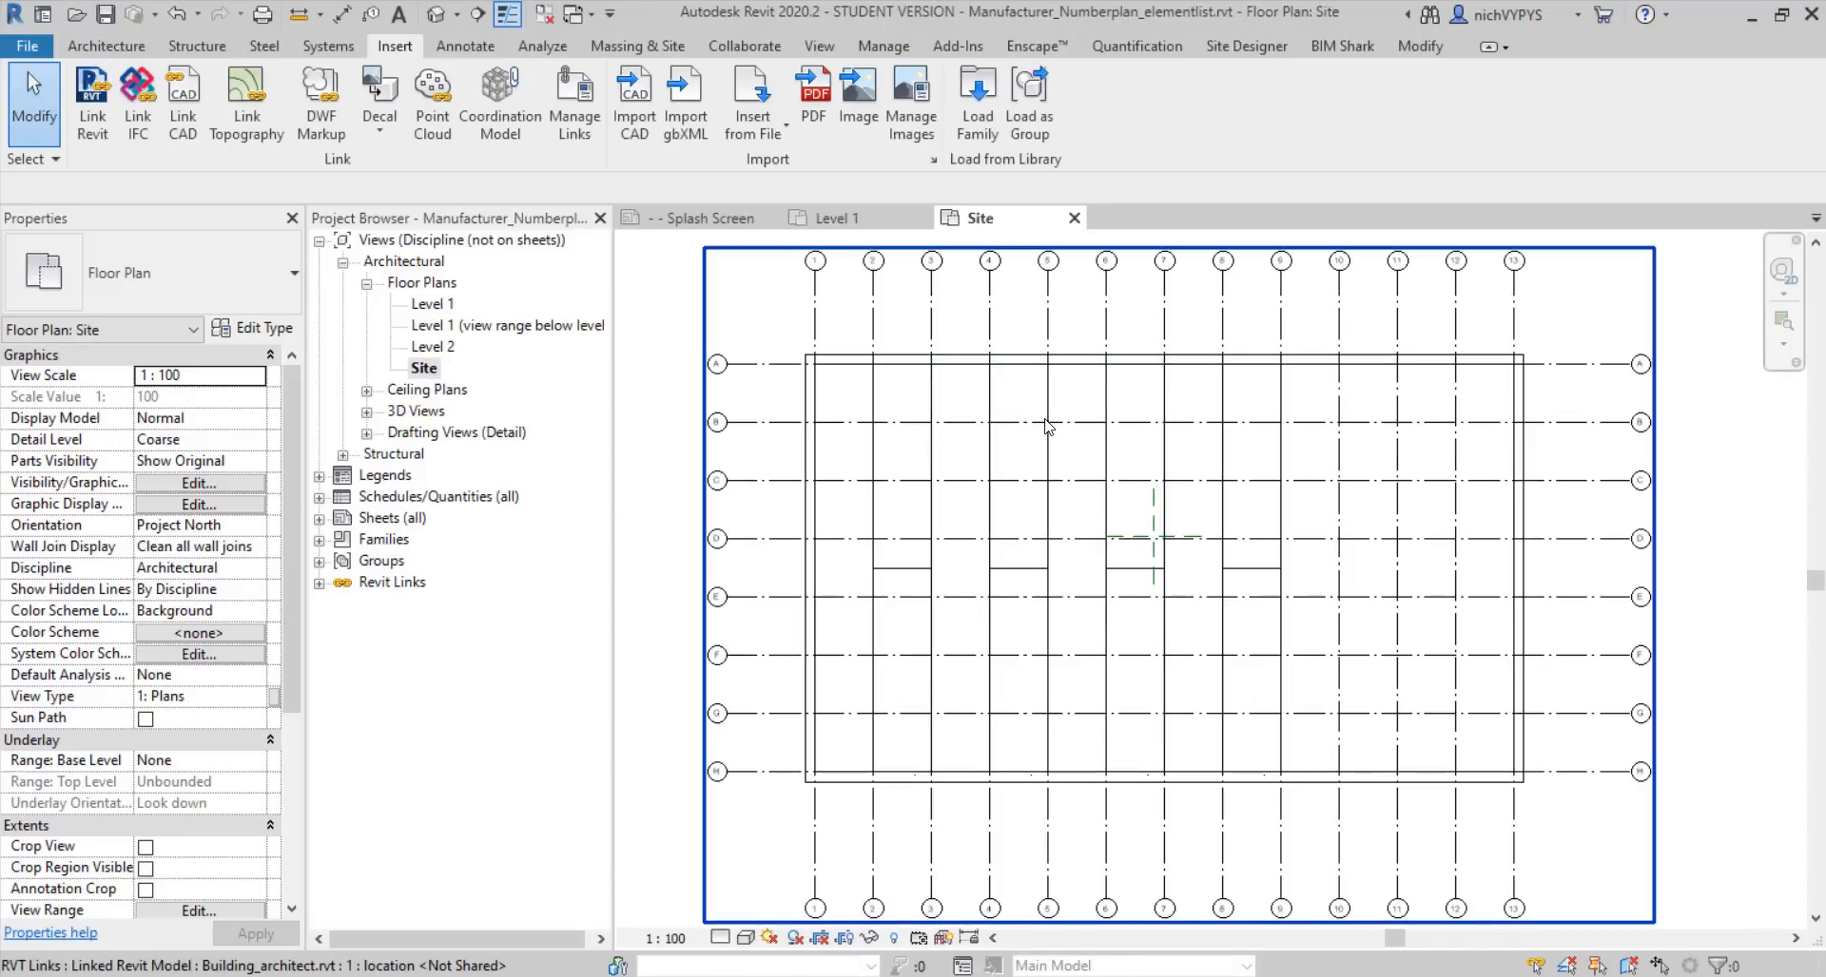
Inspect the linked engineer structure in the Site plan and the default 3D view, and return to the Level 1 floor plan
left_click(1020, 569)
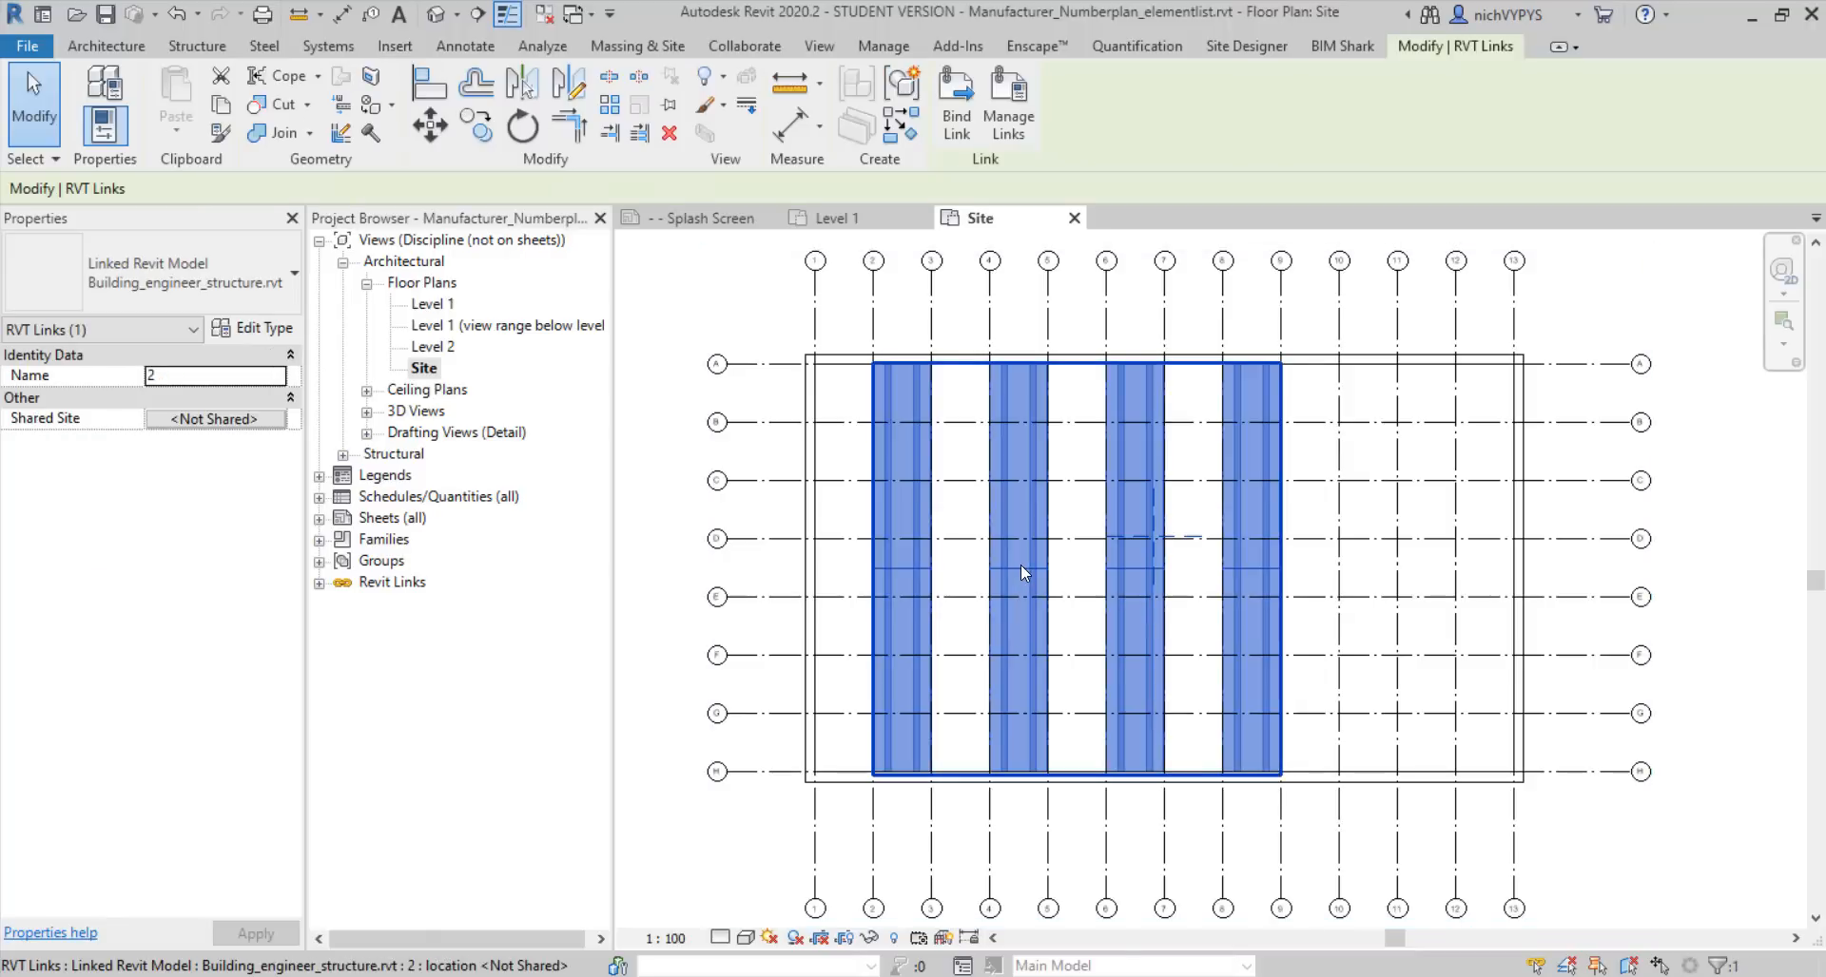
key("Delete")
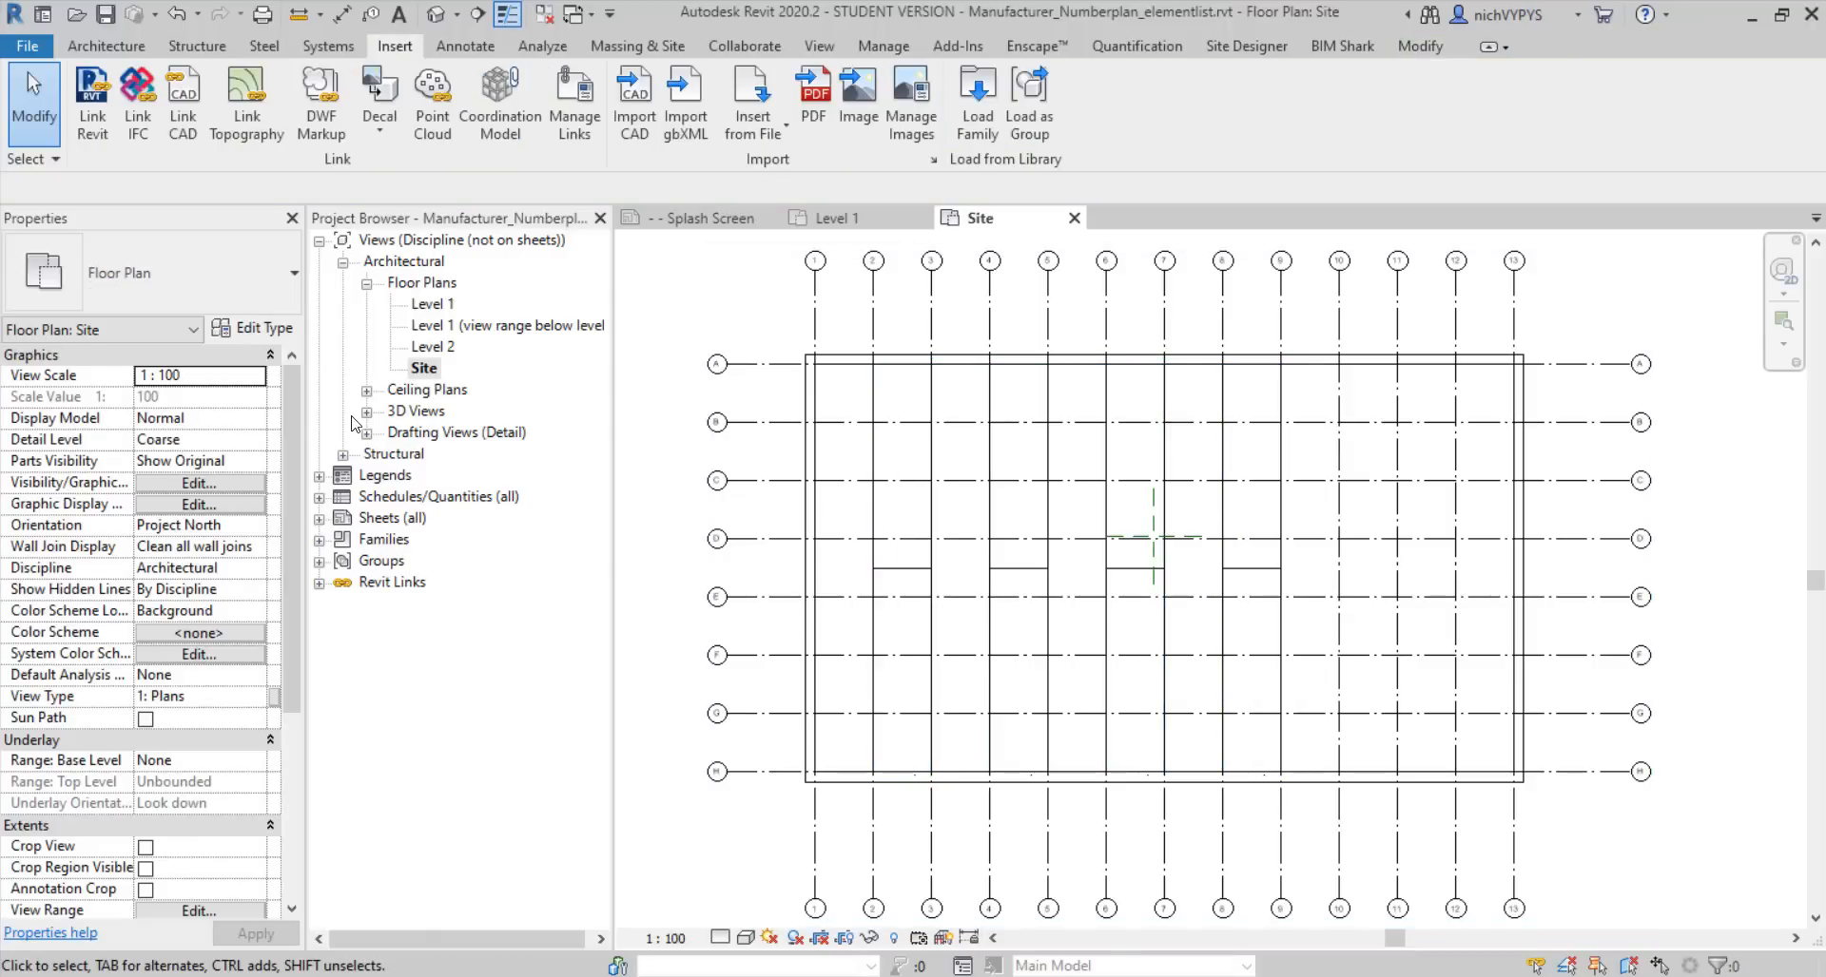
left_click(368, 415)
left_click(426, 434)
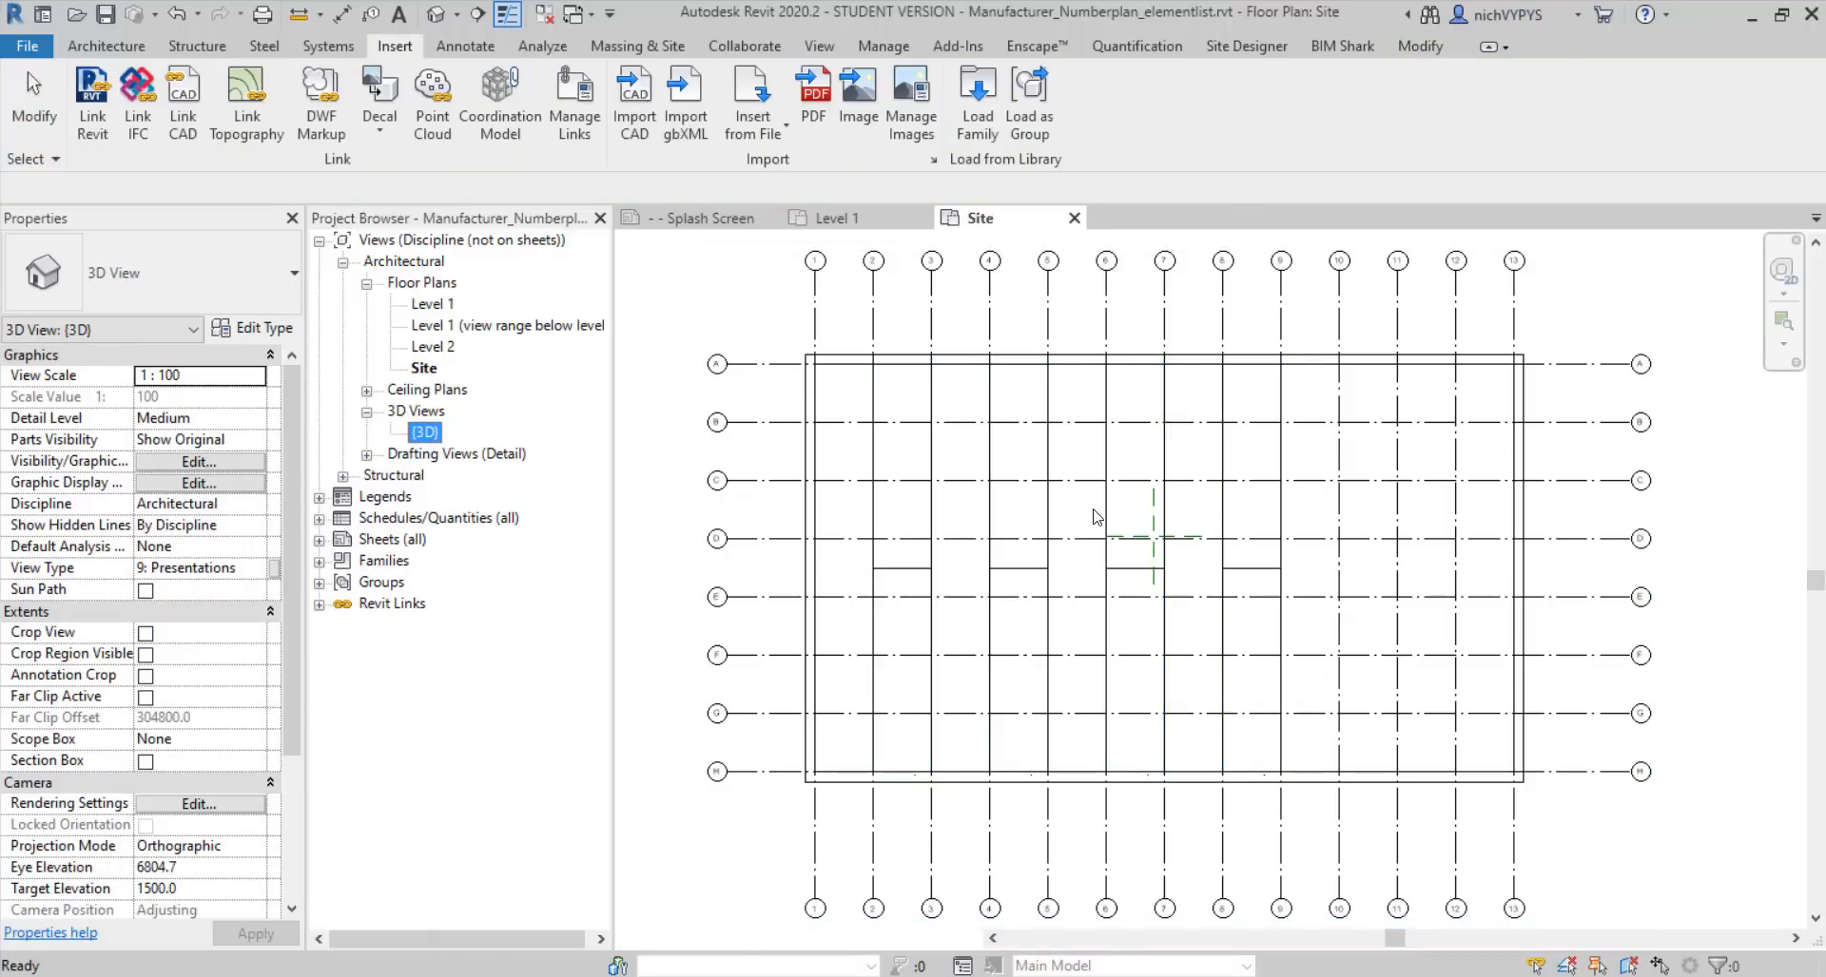
scroll(1070, 597, "up", 5)
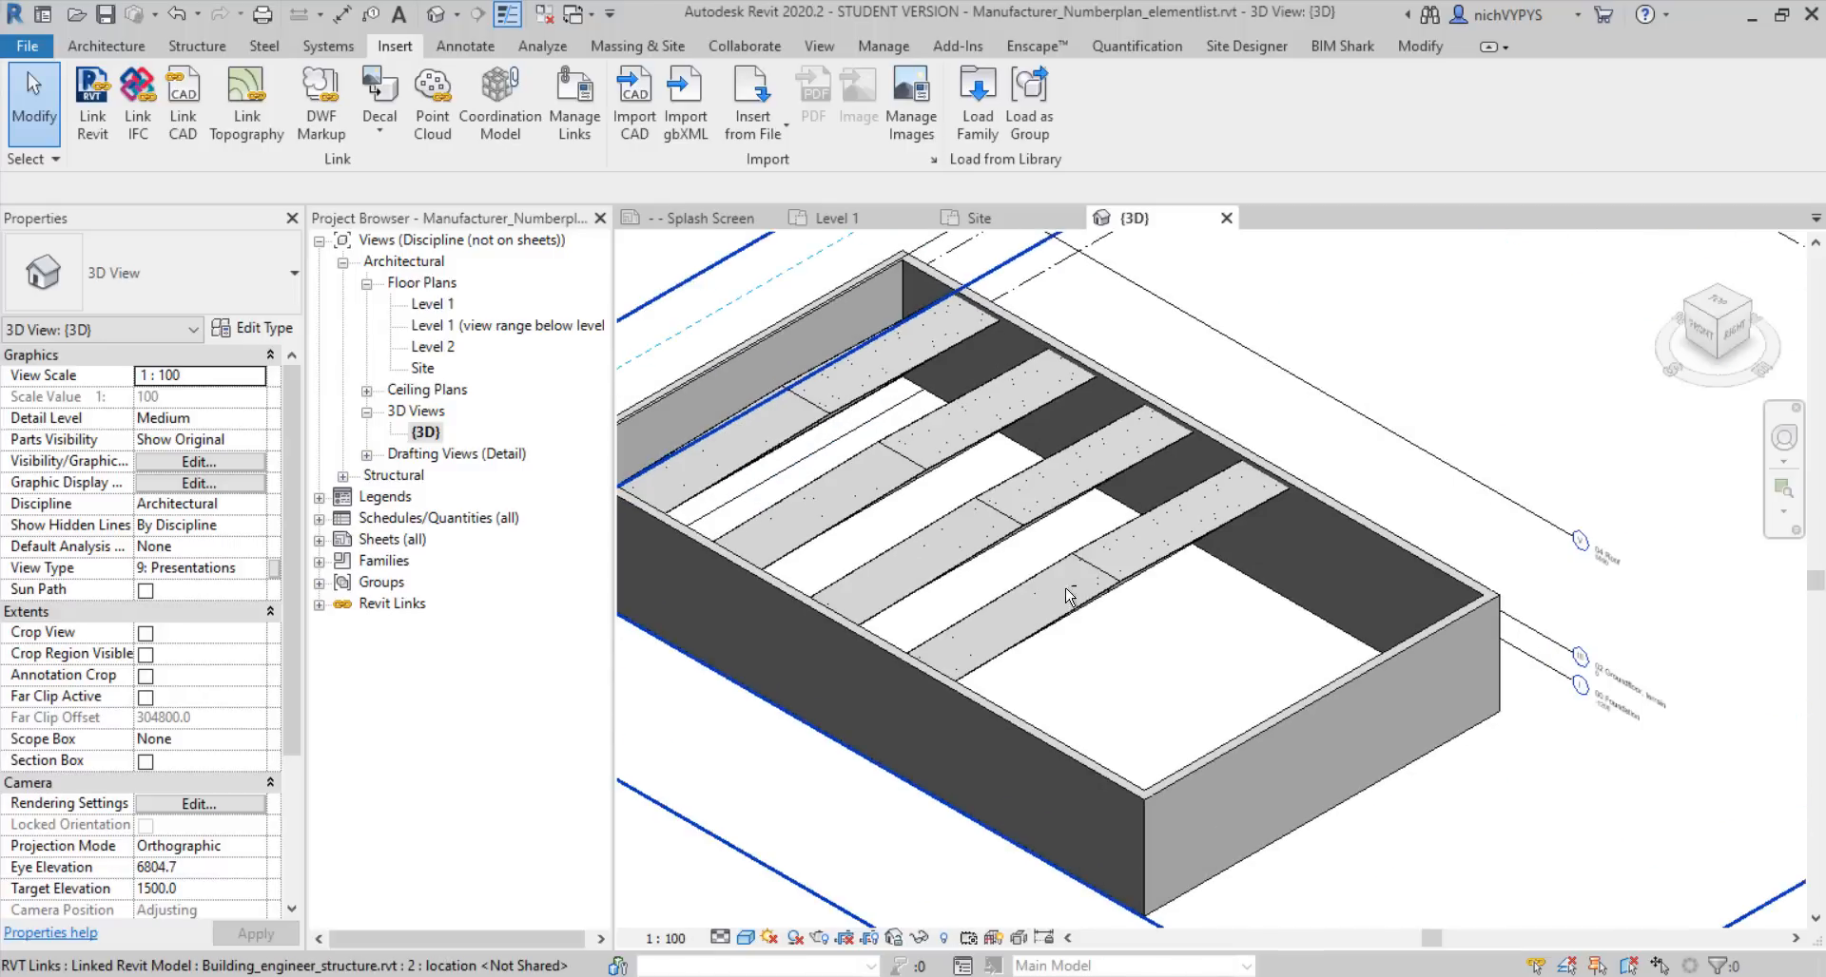
scroll(1069, 597, "down", 5)
middle_click_drag(970, 514, 1204, 476)
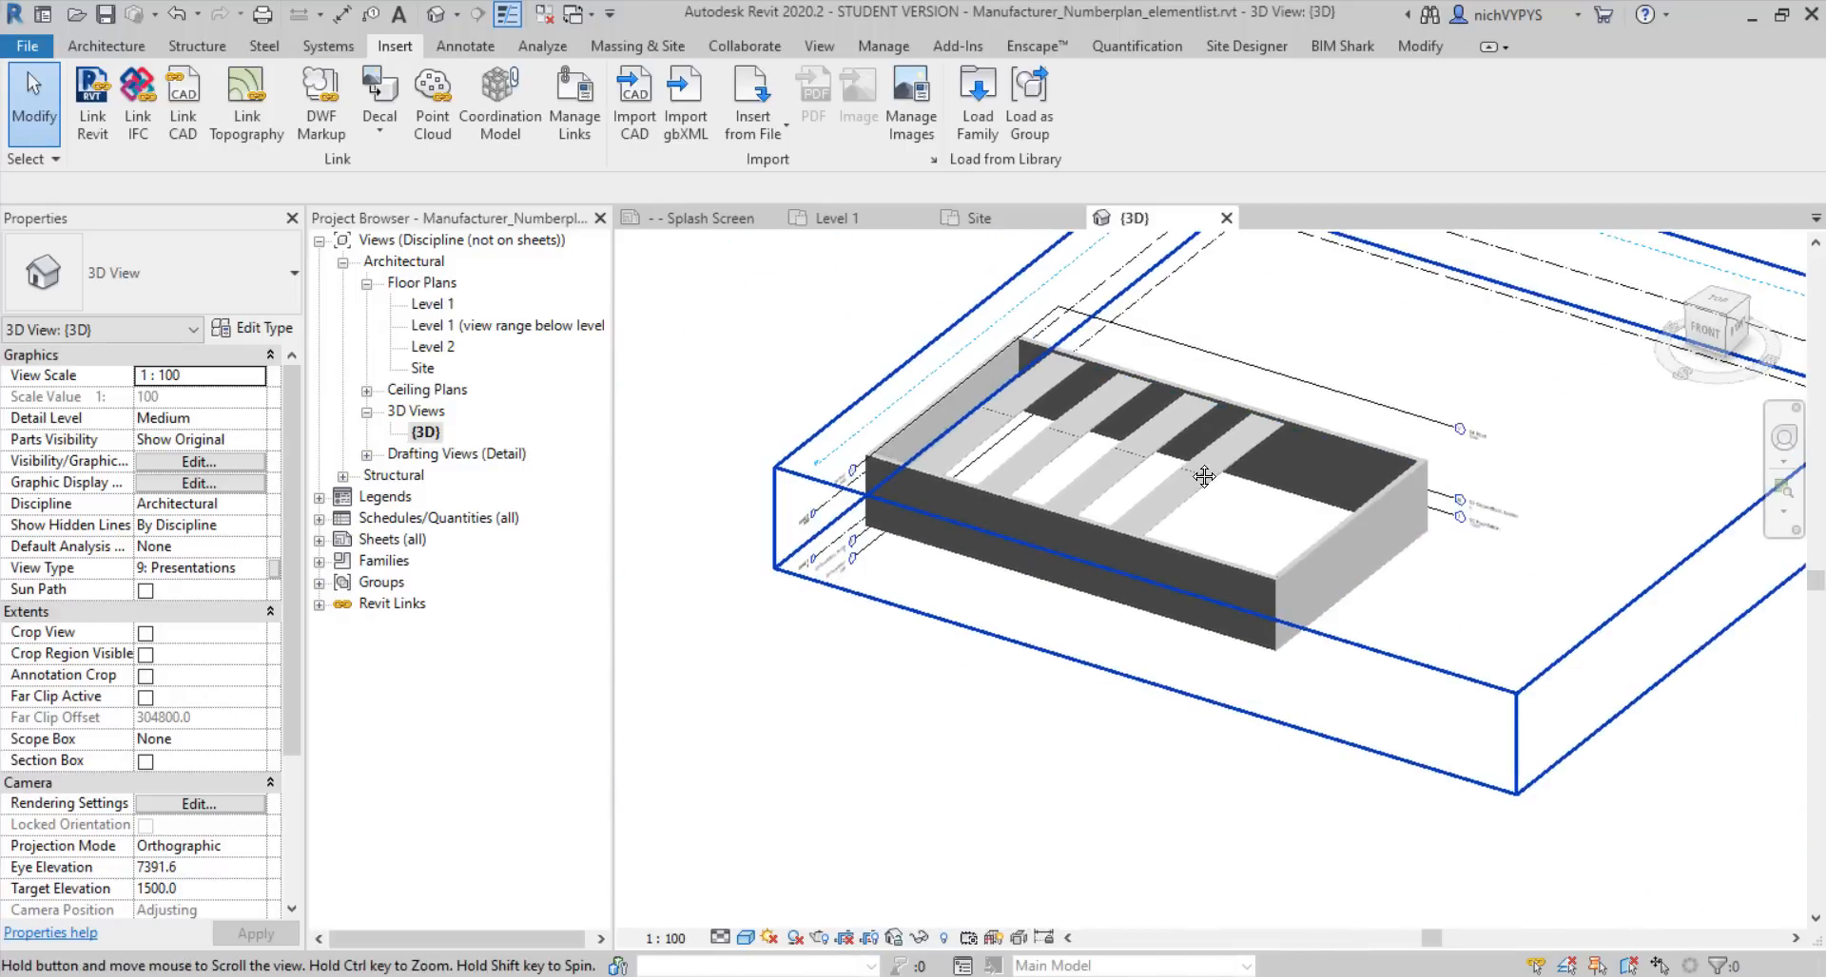
scroll(1188, 466, "down", 1)
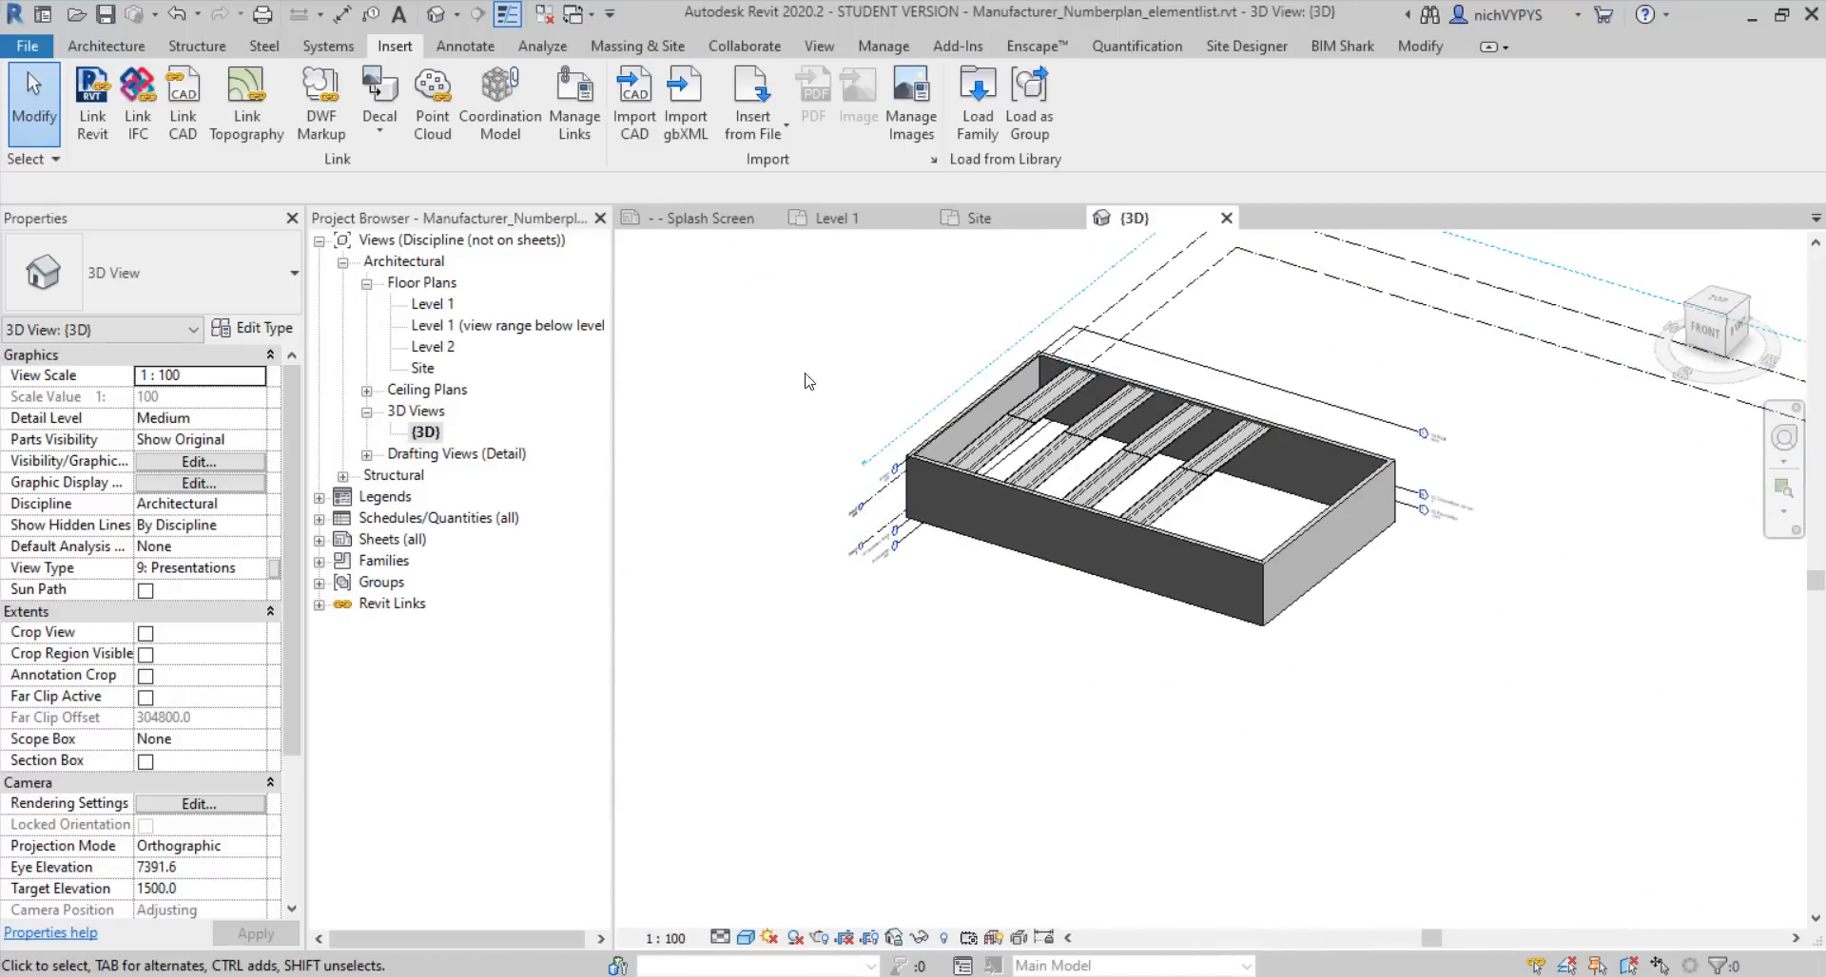
double_click(433, 308)
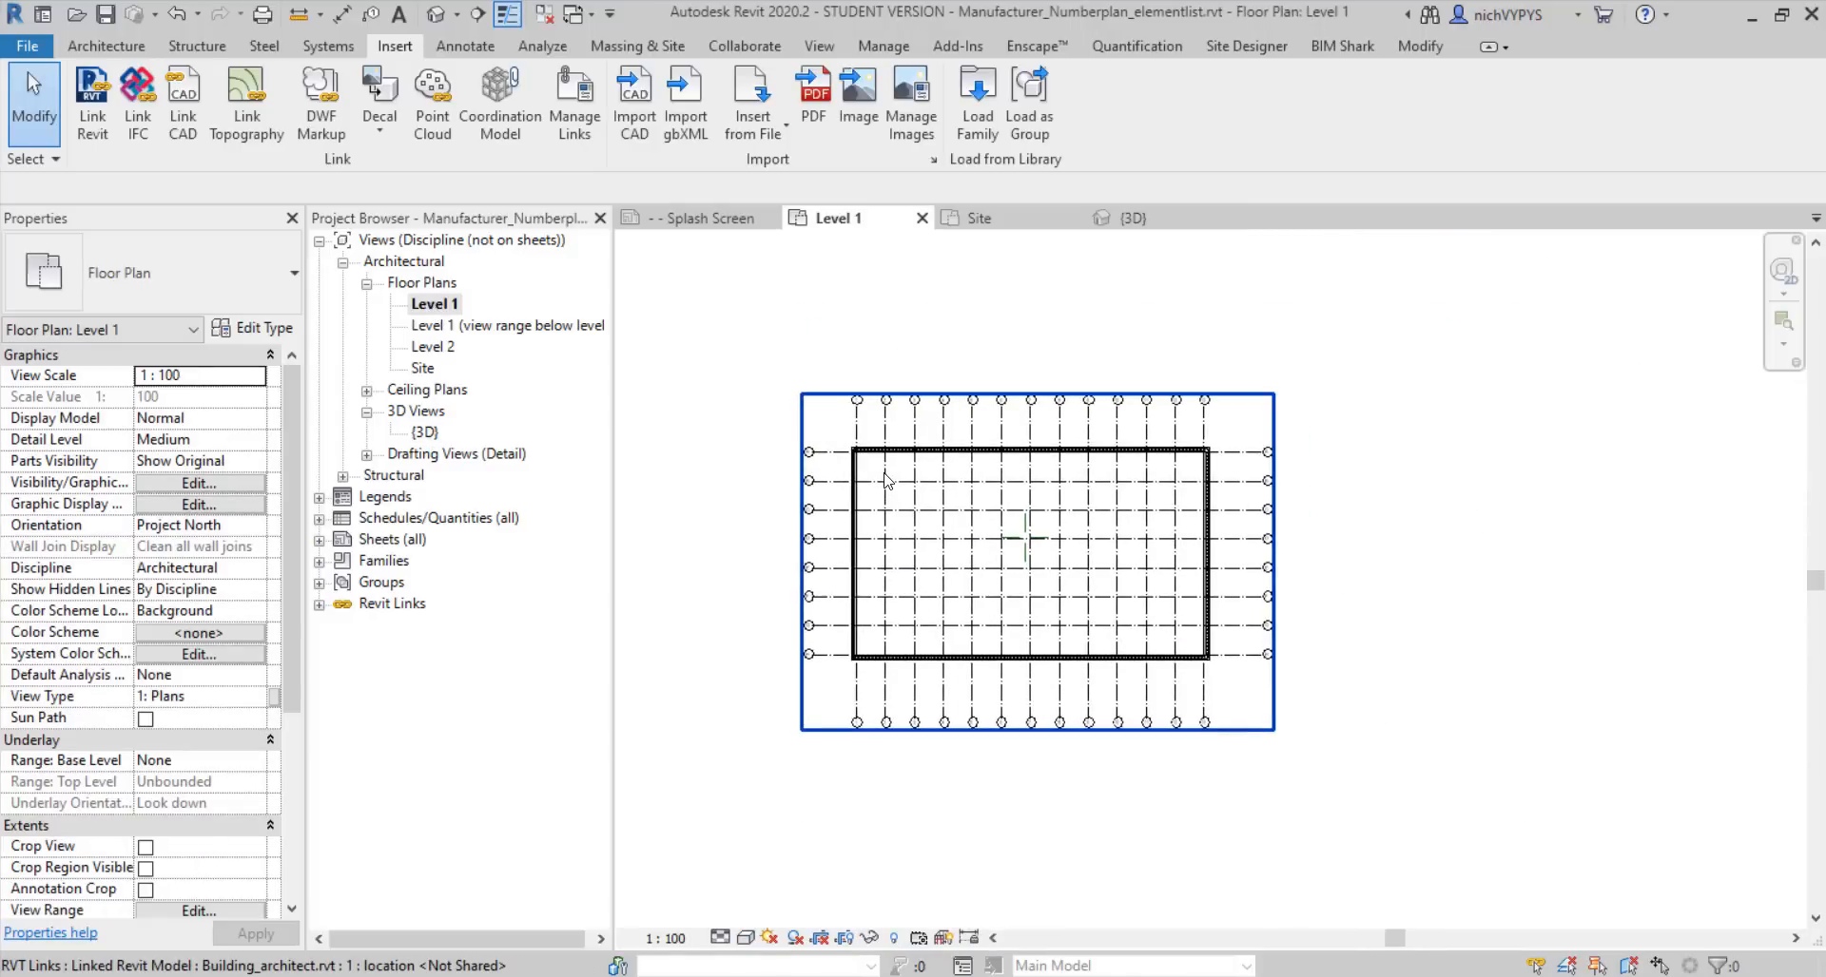
scroll(884, 480, "up", 4)
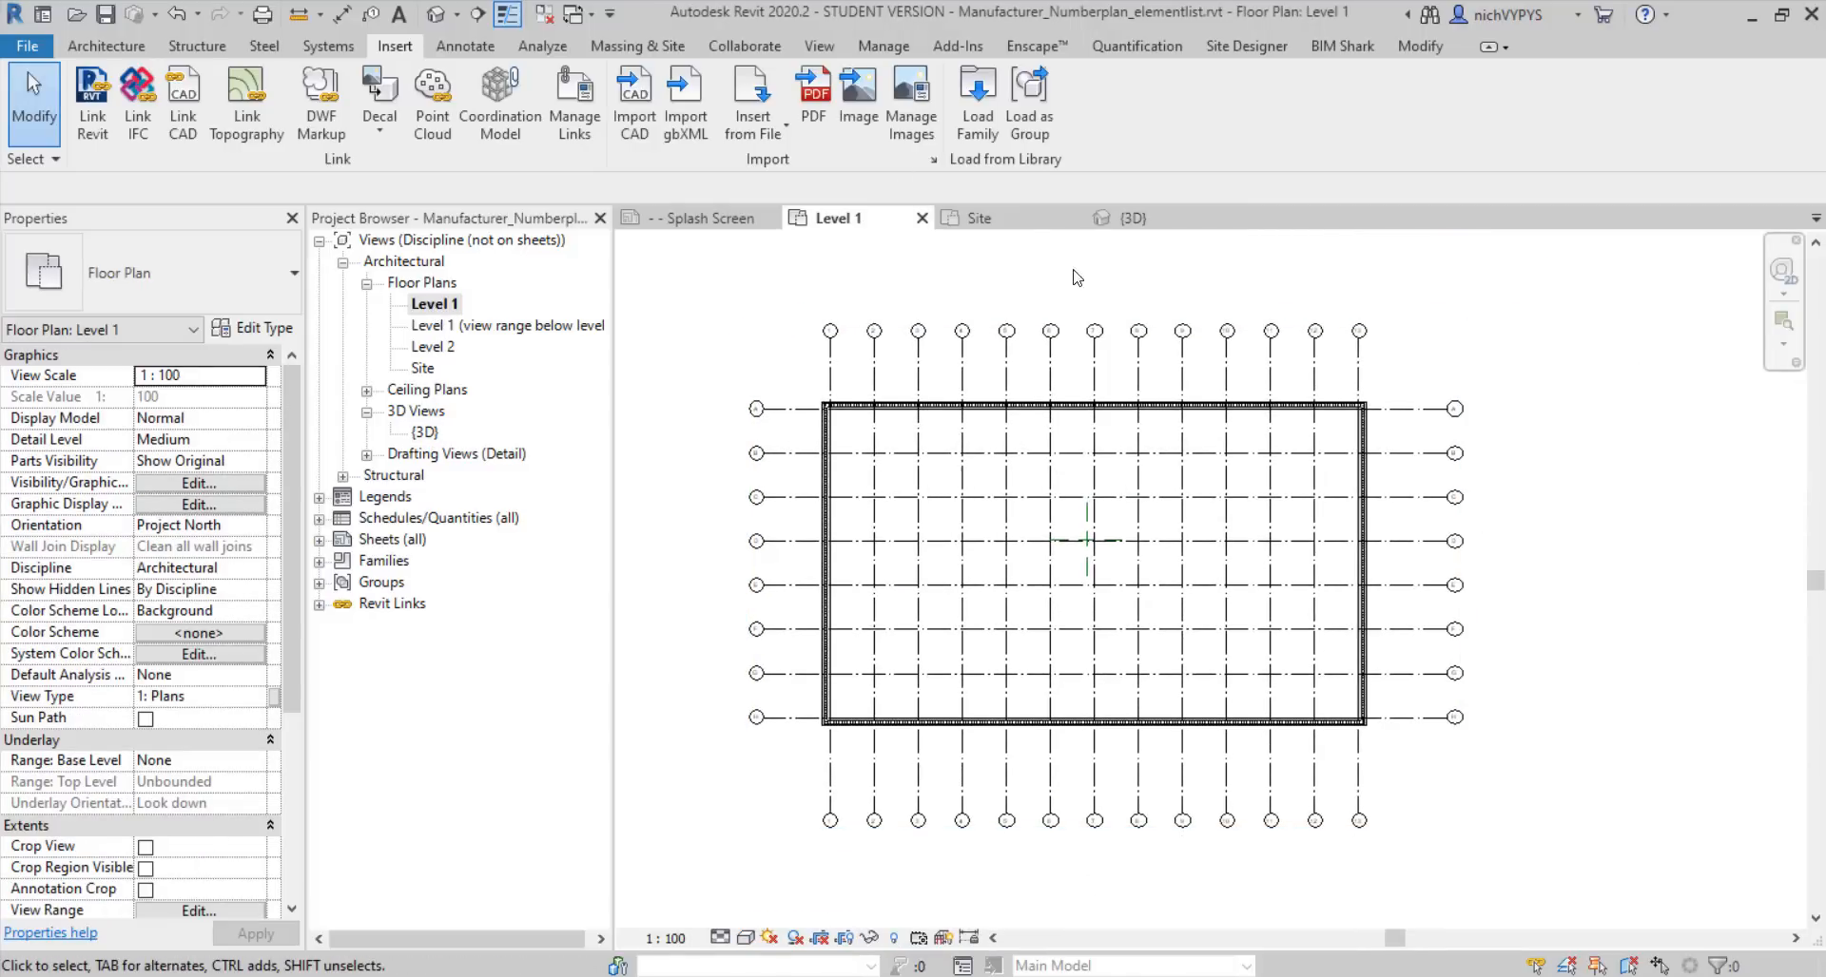
left_click(750, 49)
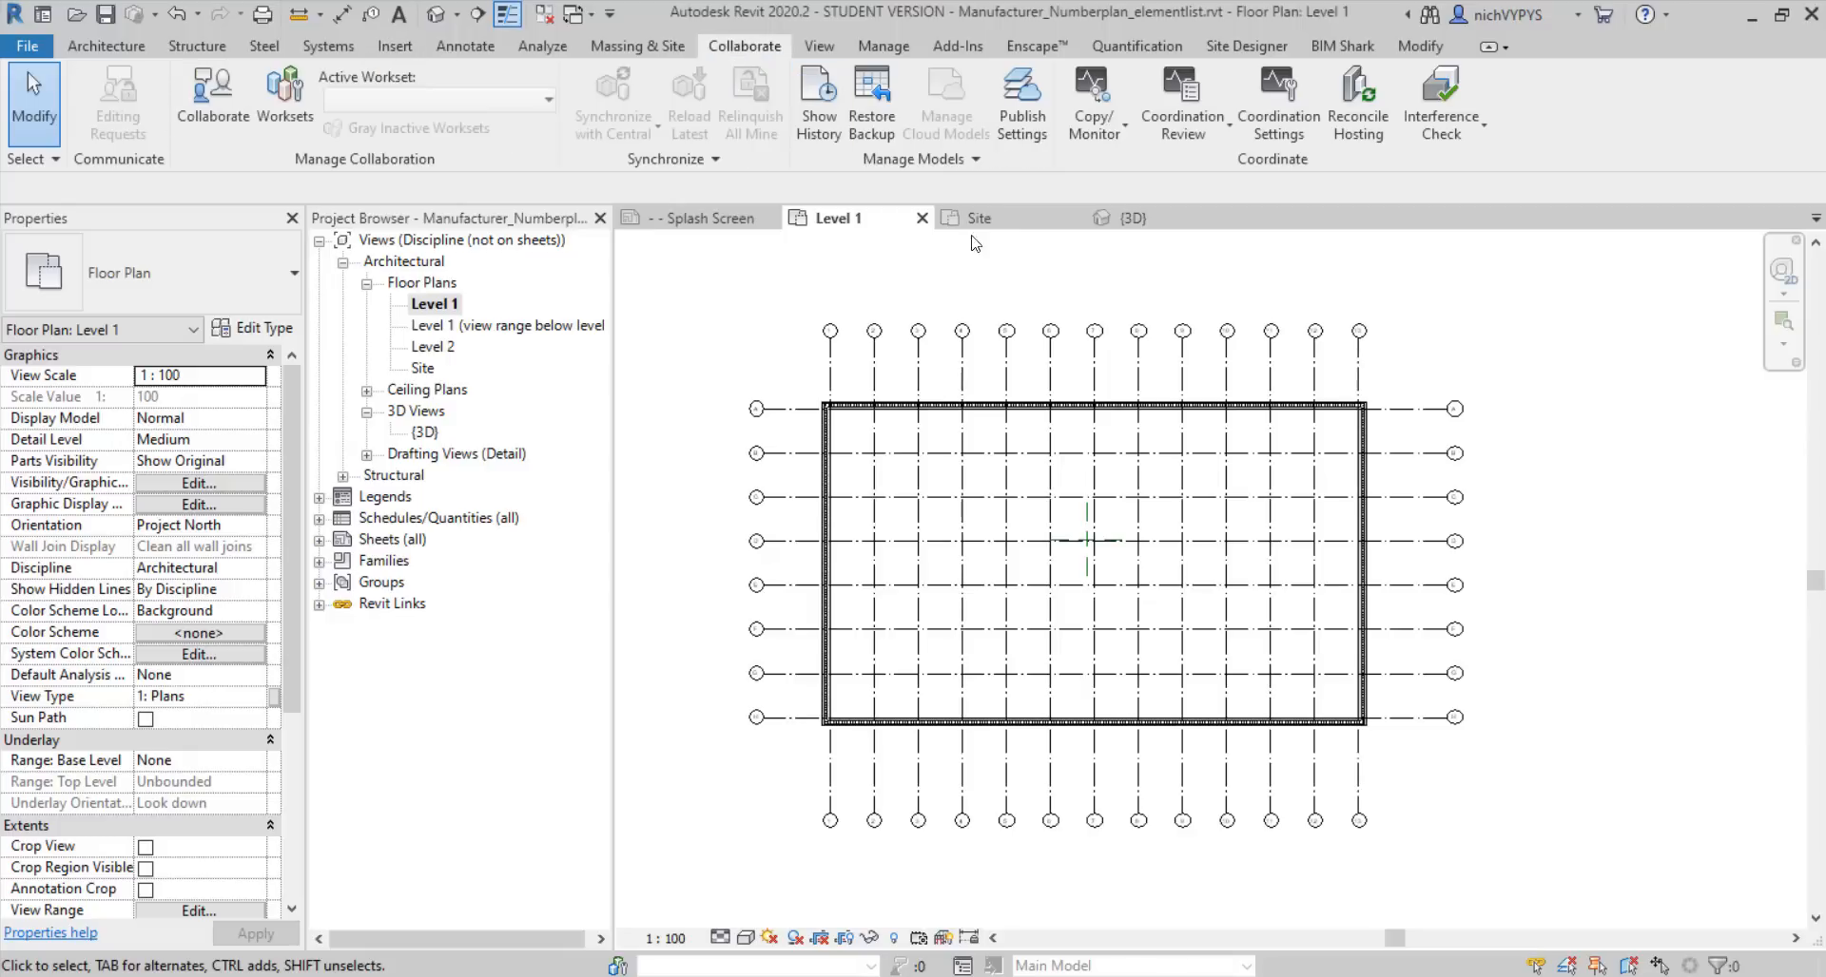
left_click(1122, 128)
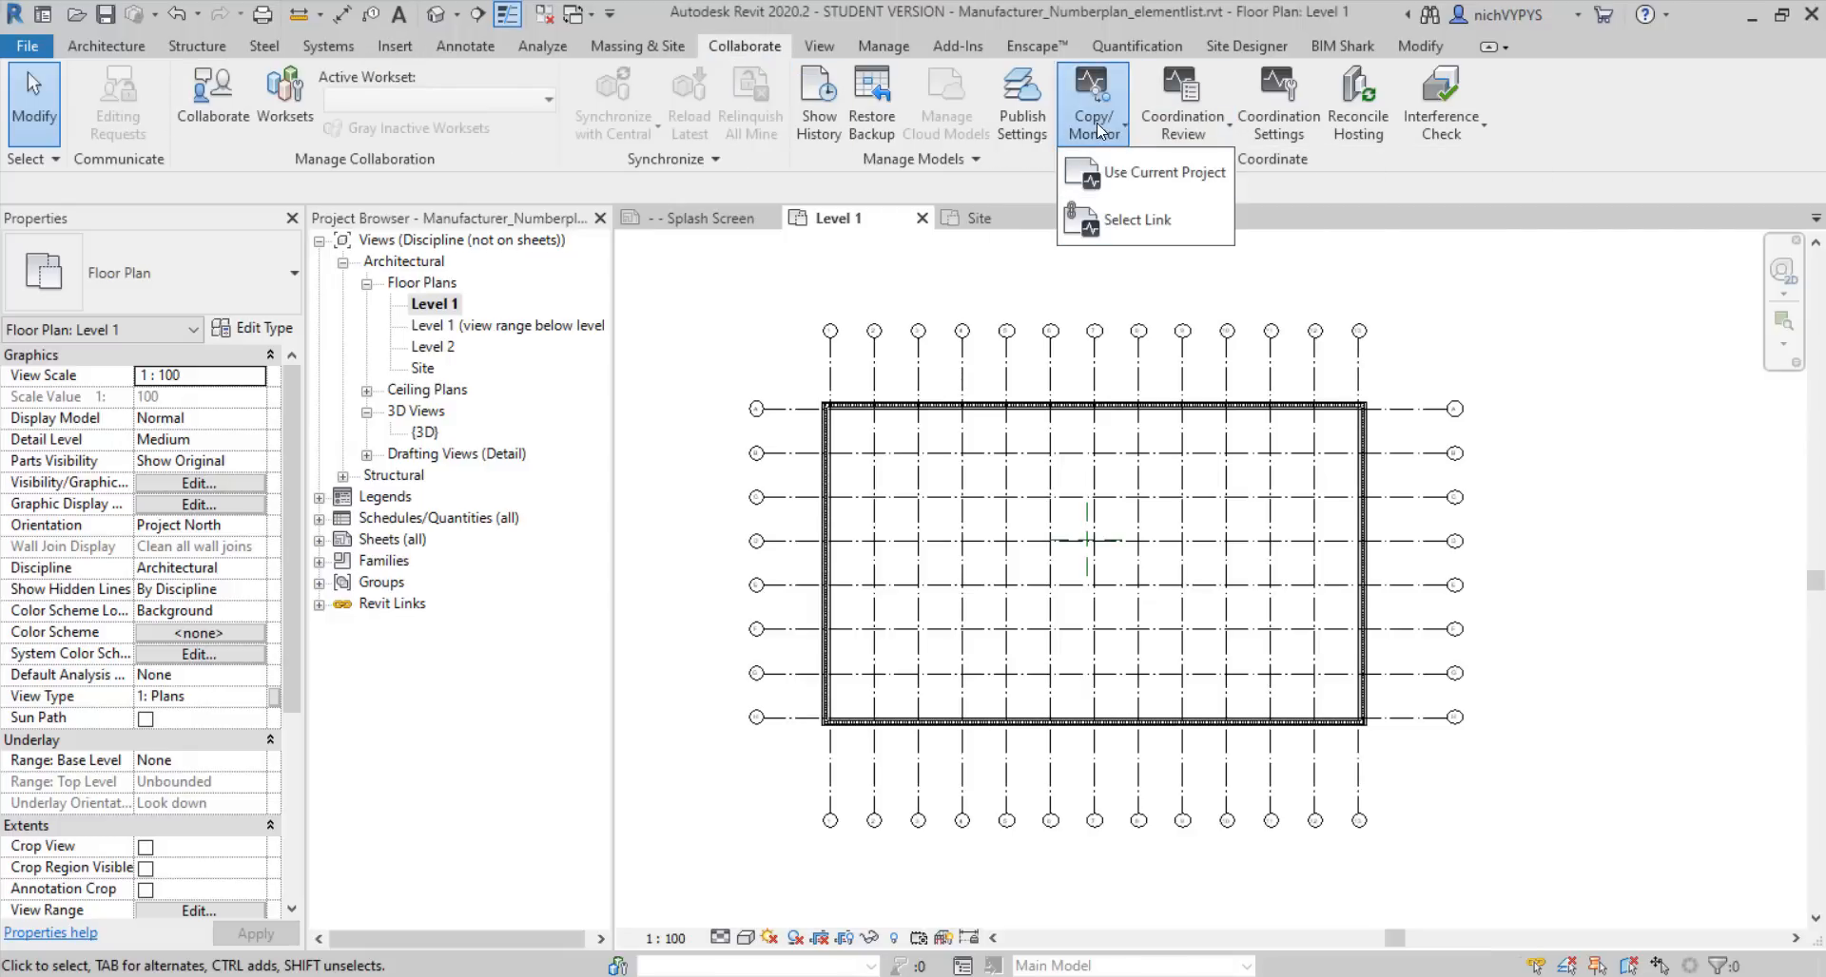
left_click(1029, 286)
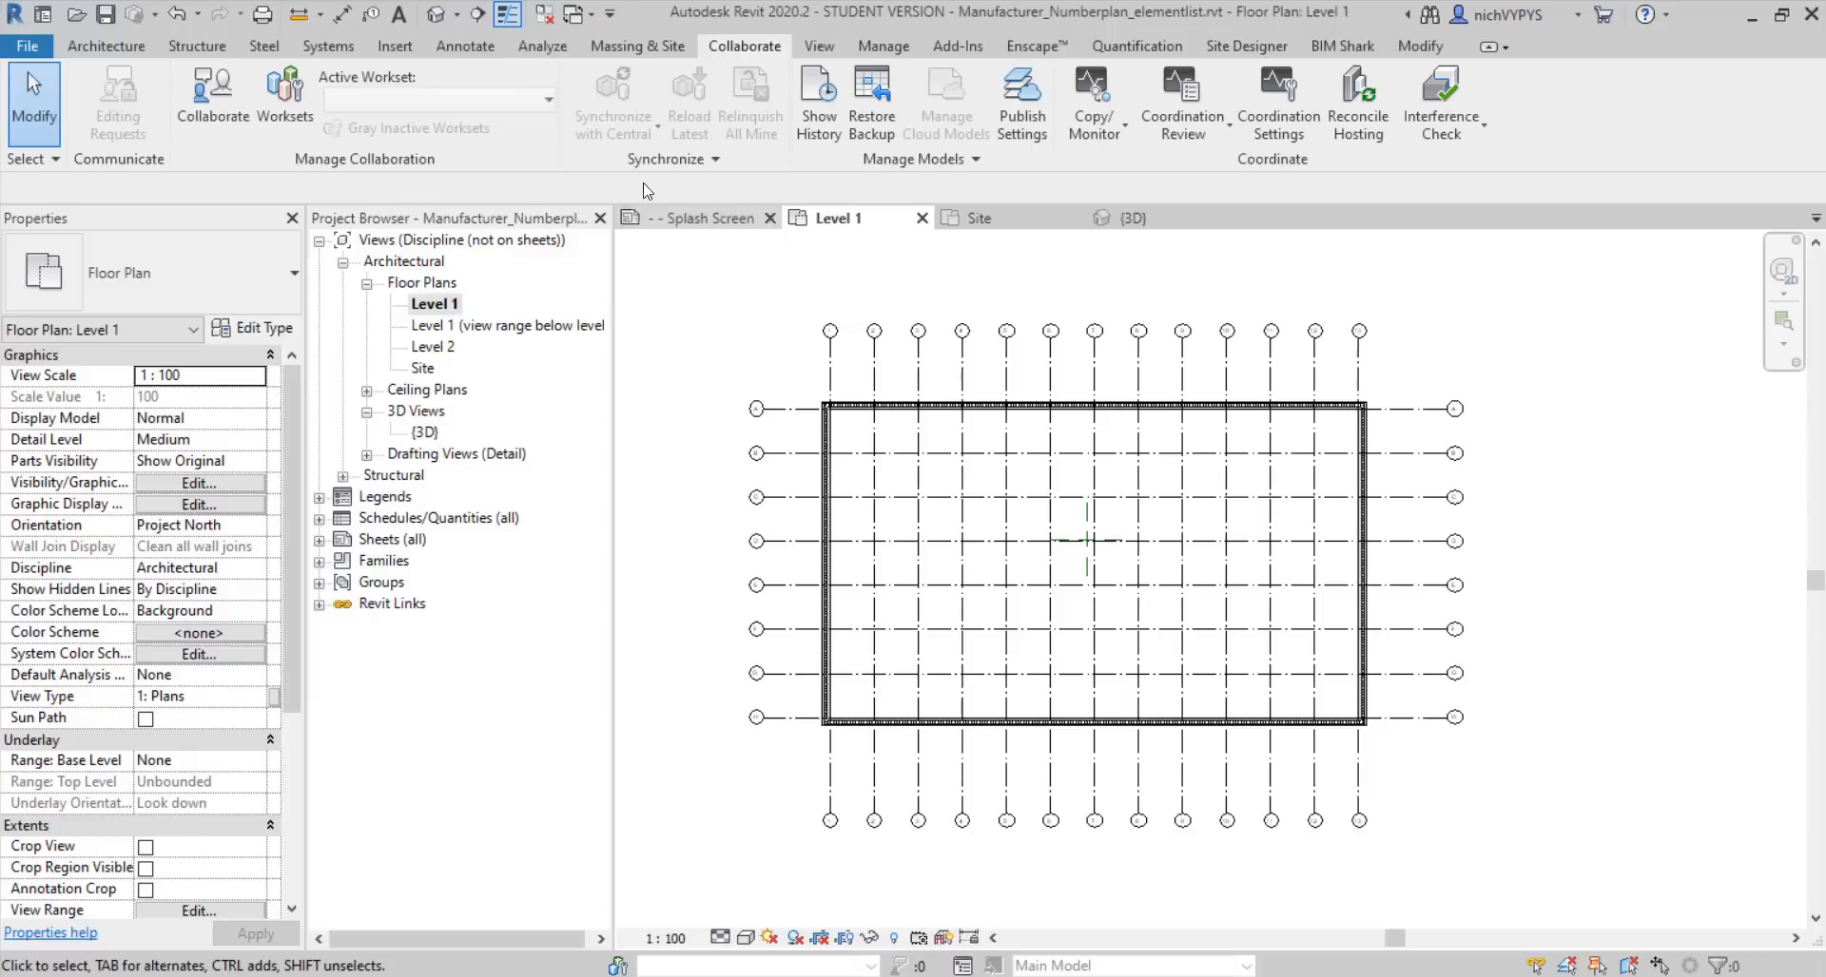
Create vertical grids 1 to 13 with the Grid tool's Pick Lines option over the linked architect model's matching grid lines
left_click(105, 45)
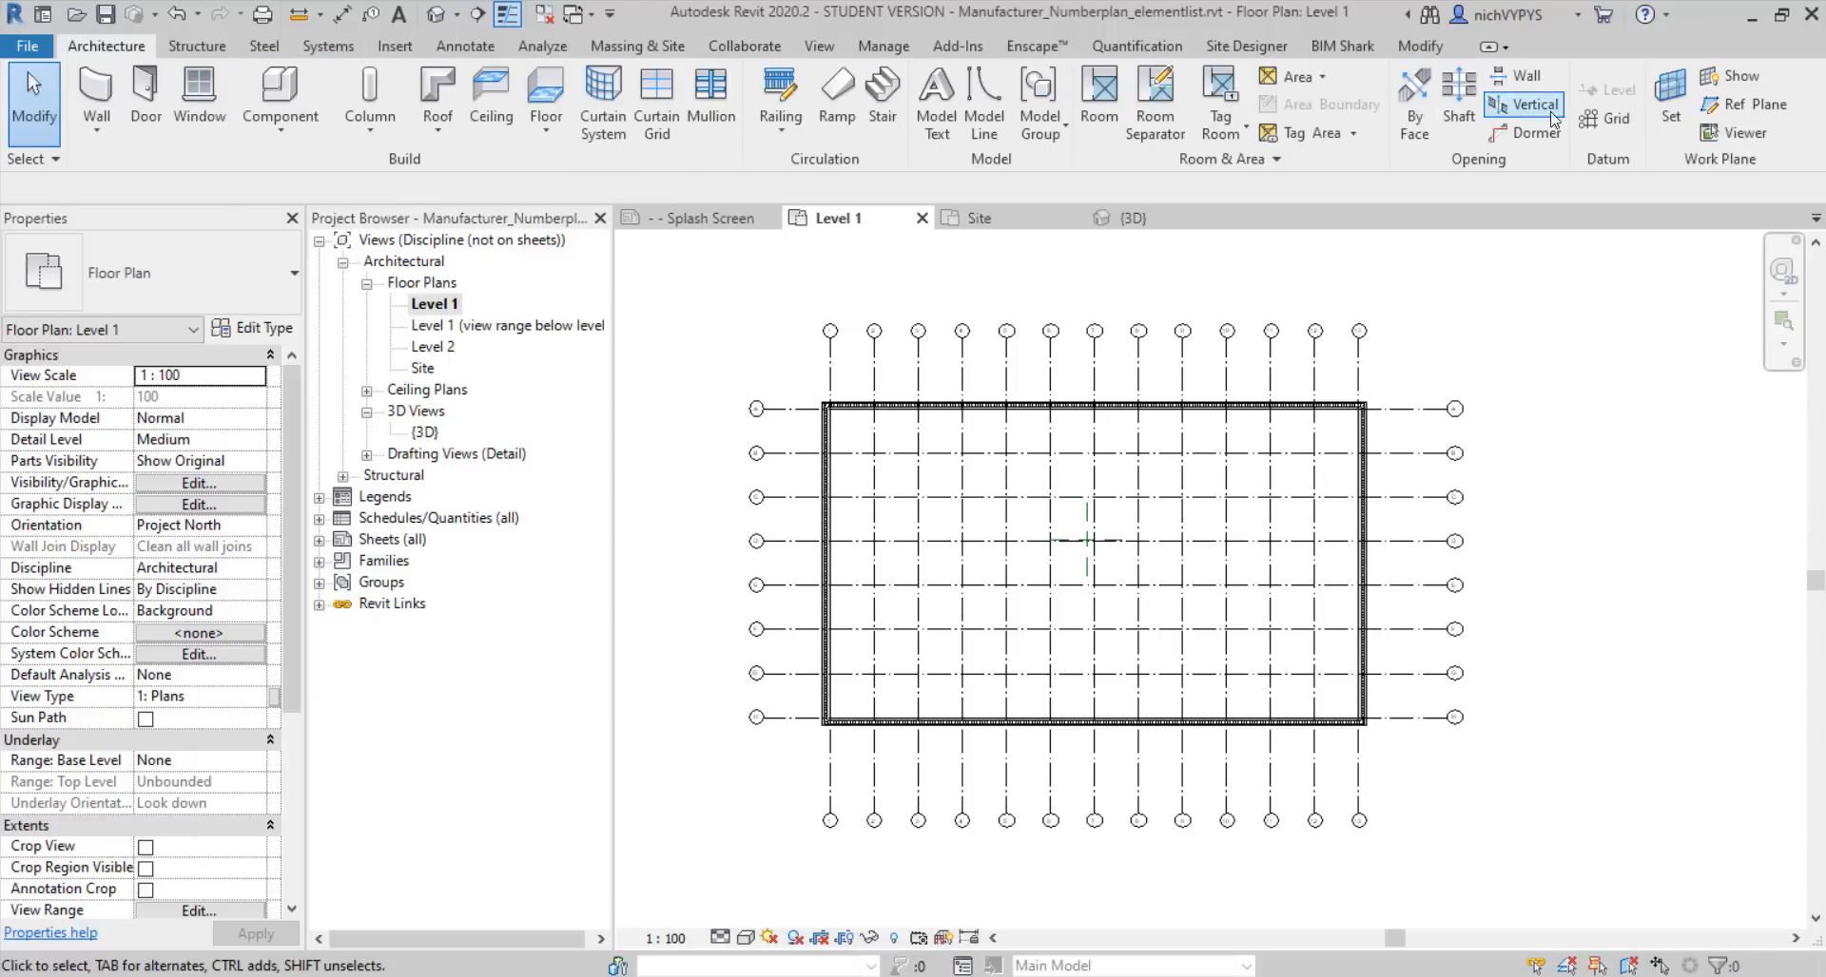
left_click(1607, 118)
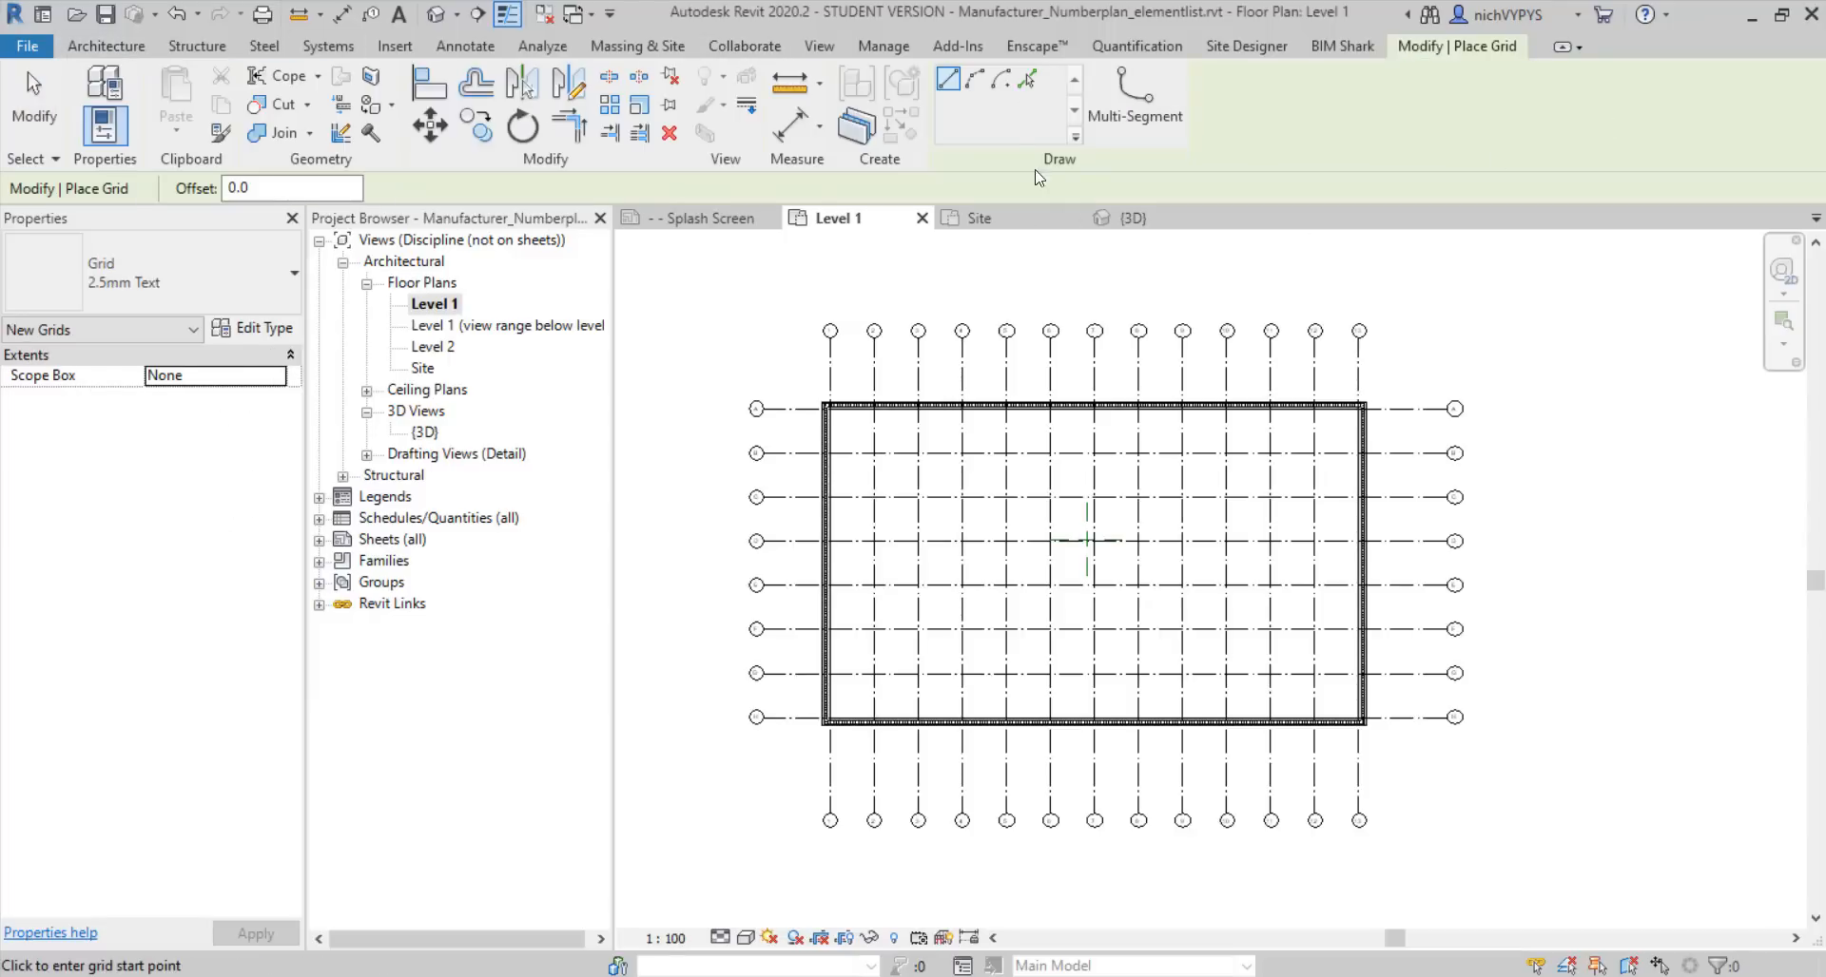
left_click(1027, 79)
scroll(865, 376, "up", 2)
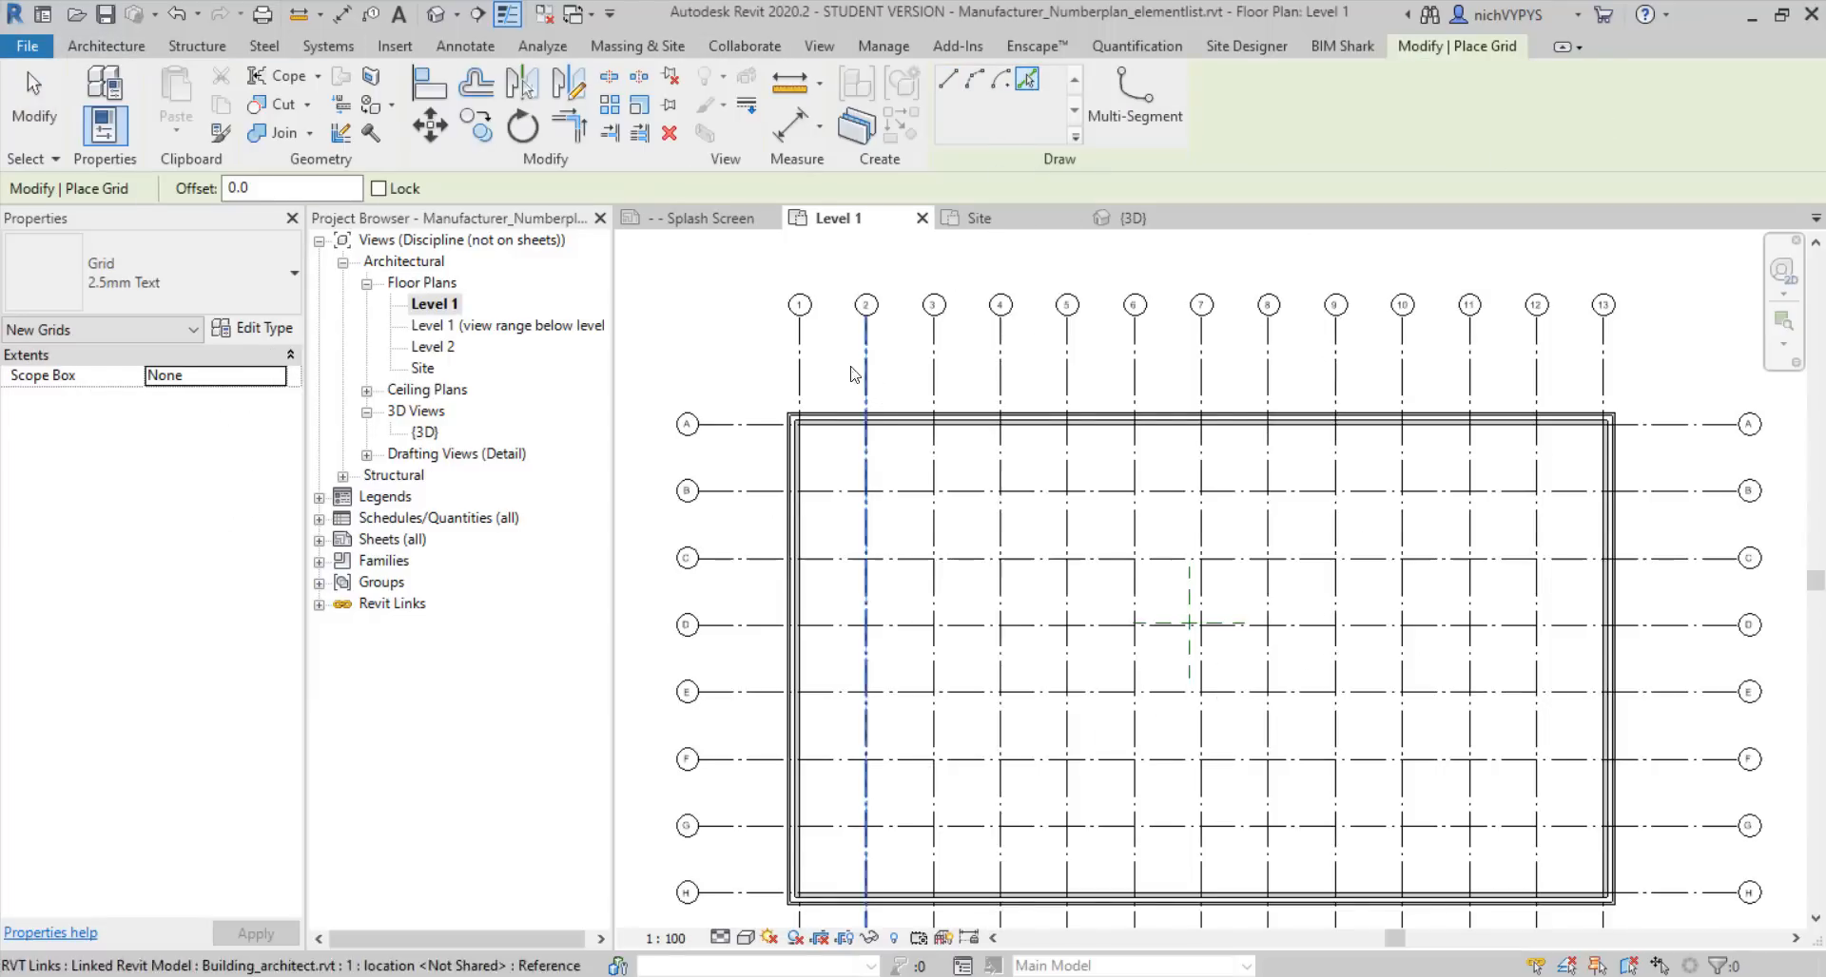
left_click(800, 366)
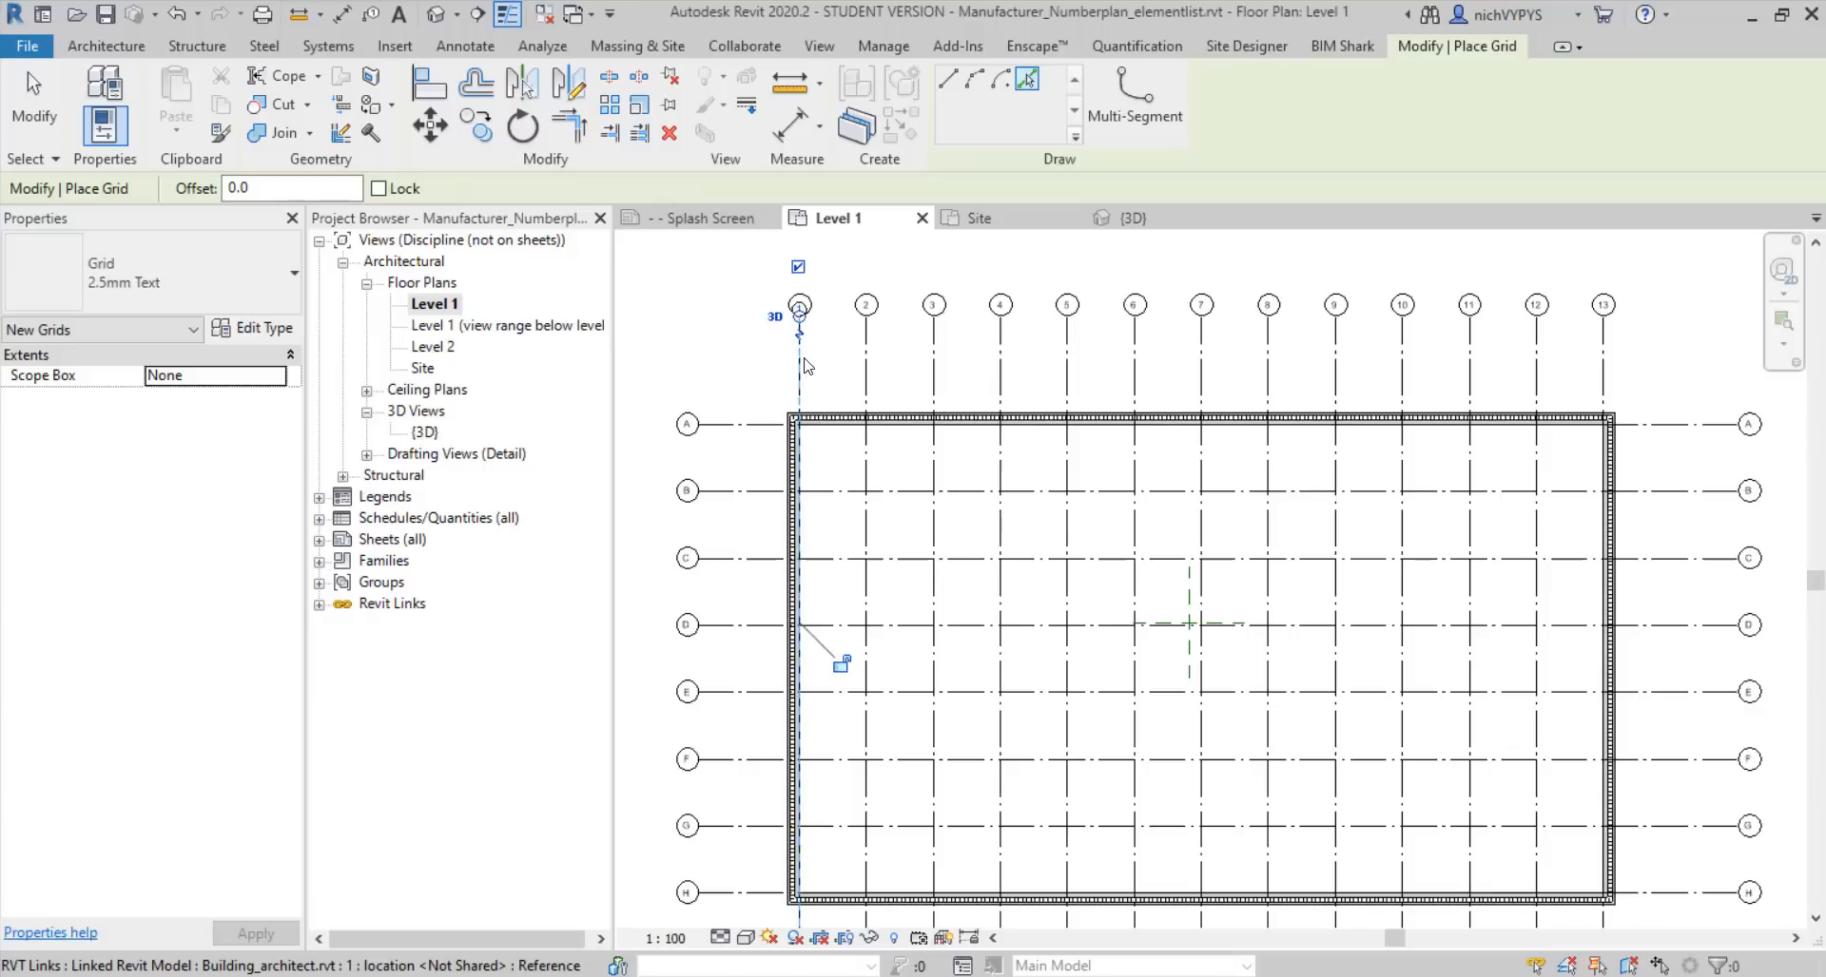
left_click(865, 370)
left_click(934, 375)
left_click(1000, 379)
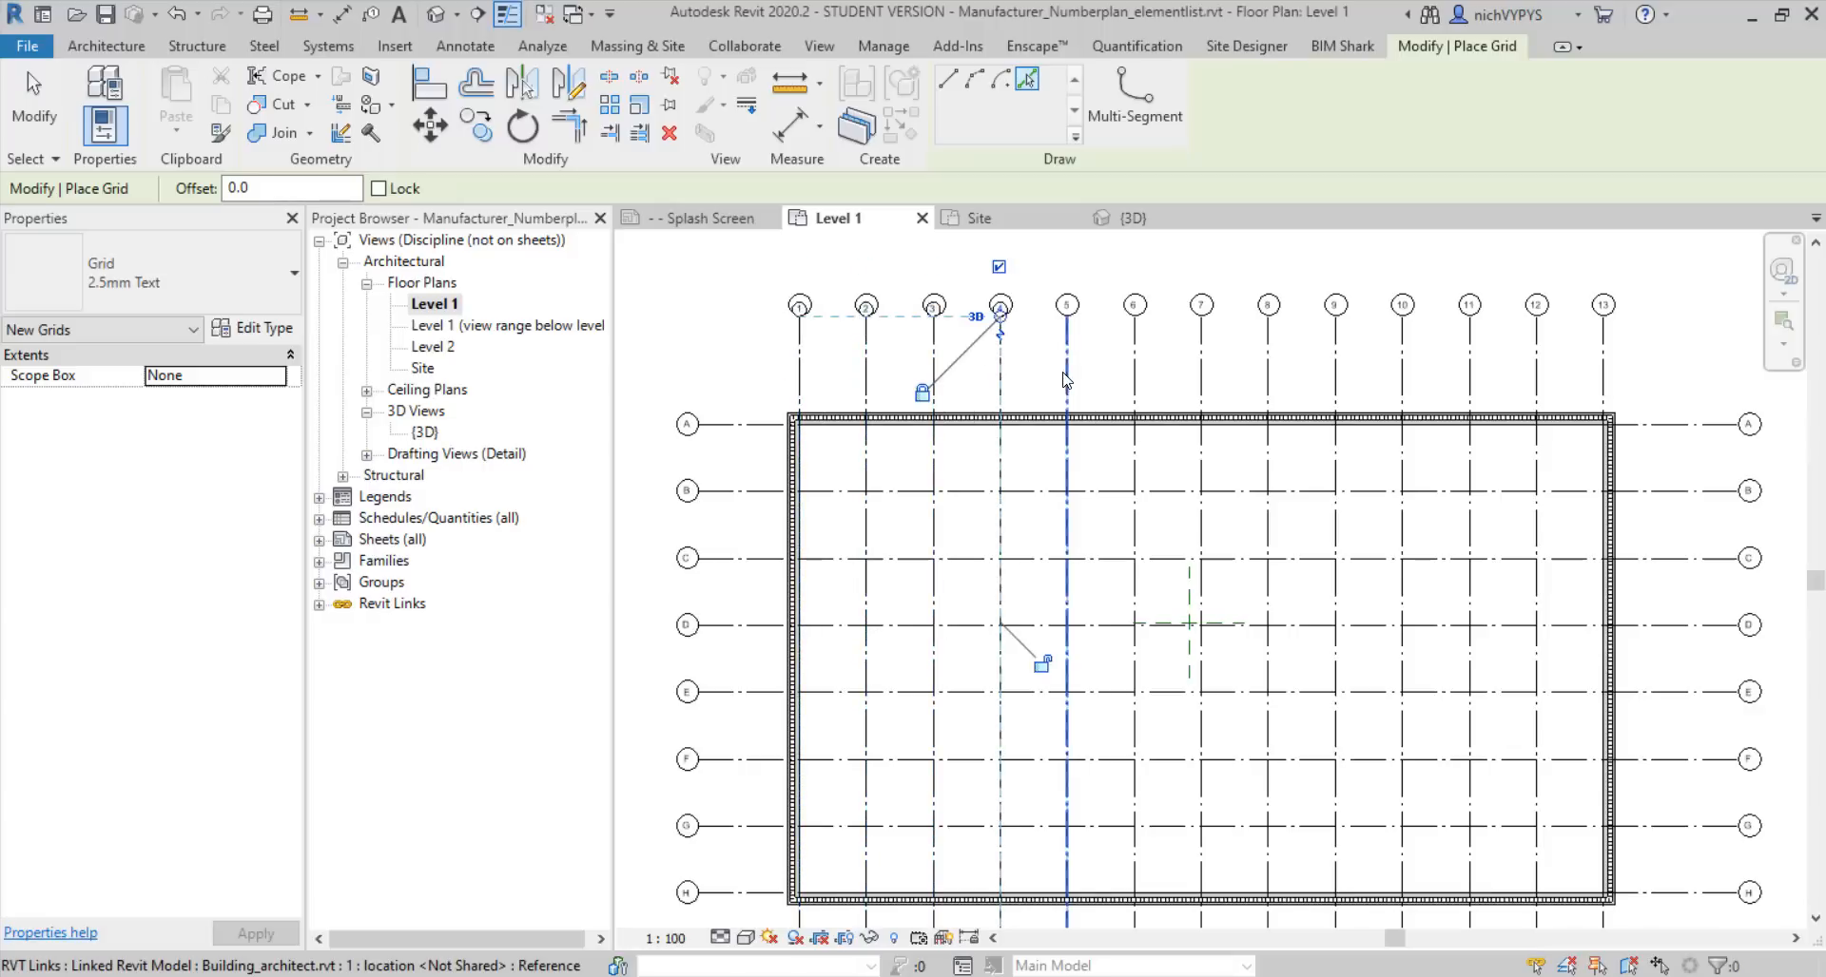
left_click(1067, 380)
left_click(1133, 380)
left_click(1201, 380)
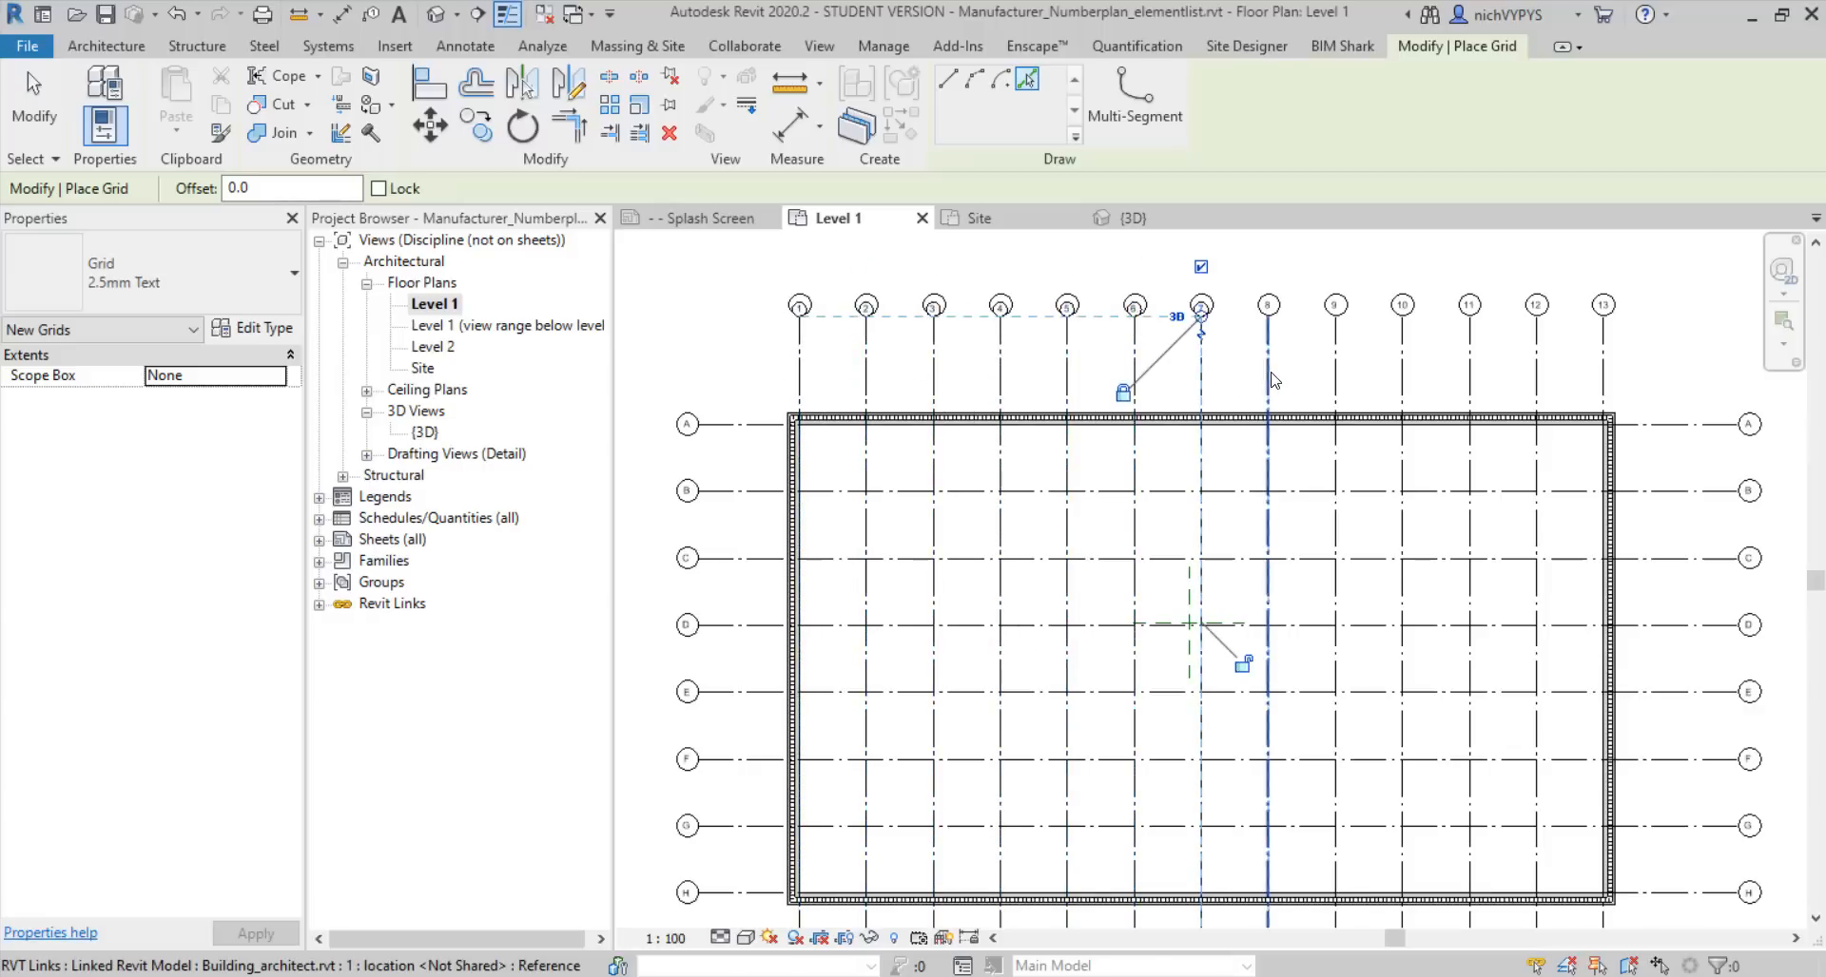
left_click(1267, 380)
left_click(1335, 380)
left_click(1402, 378)
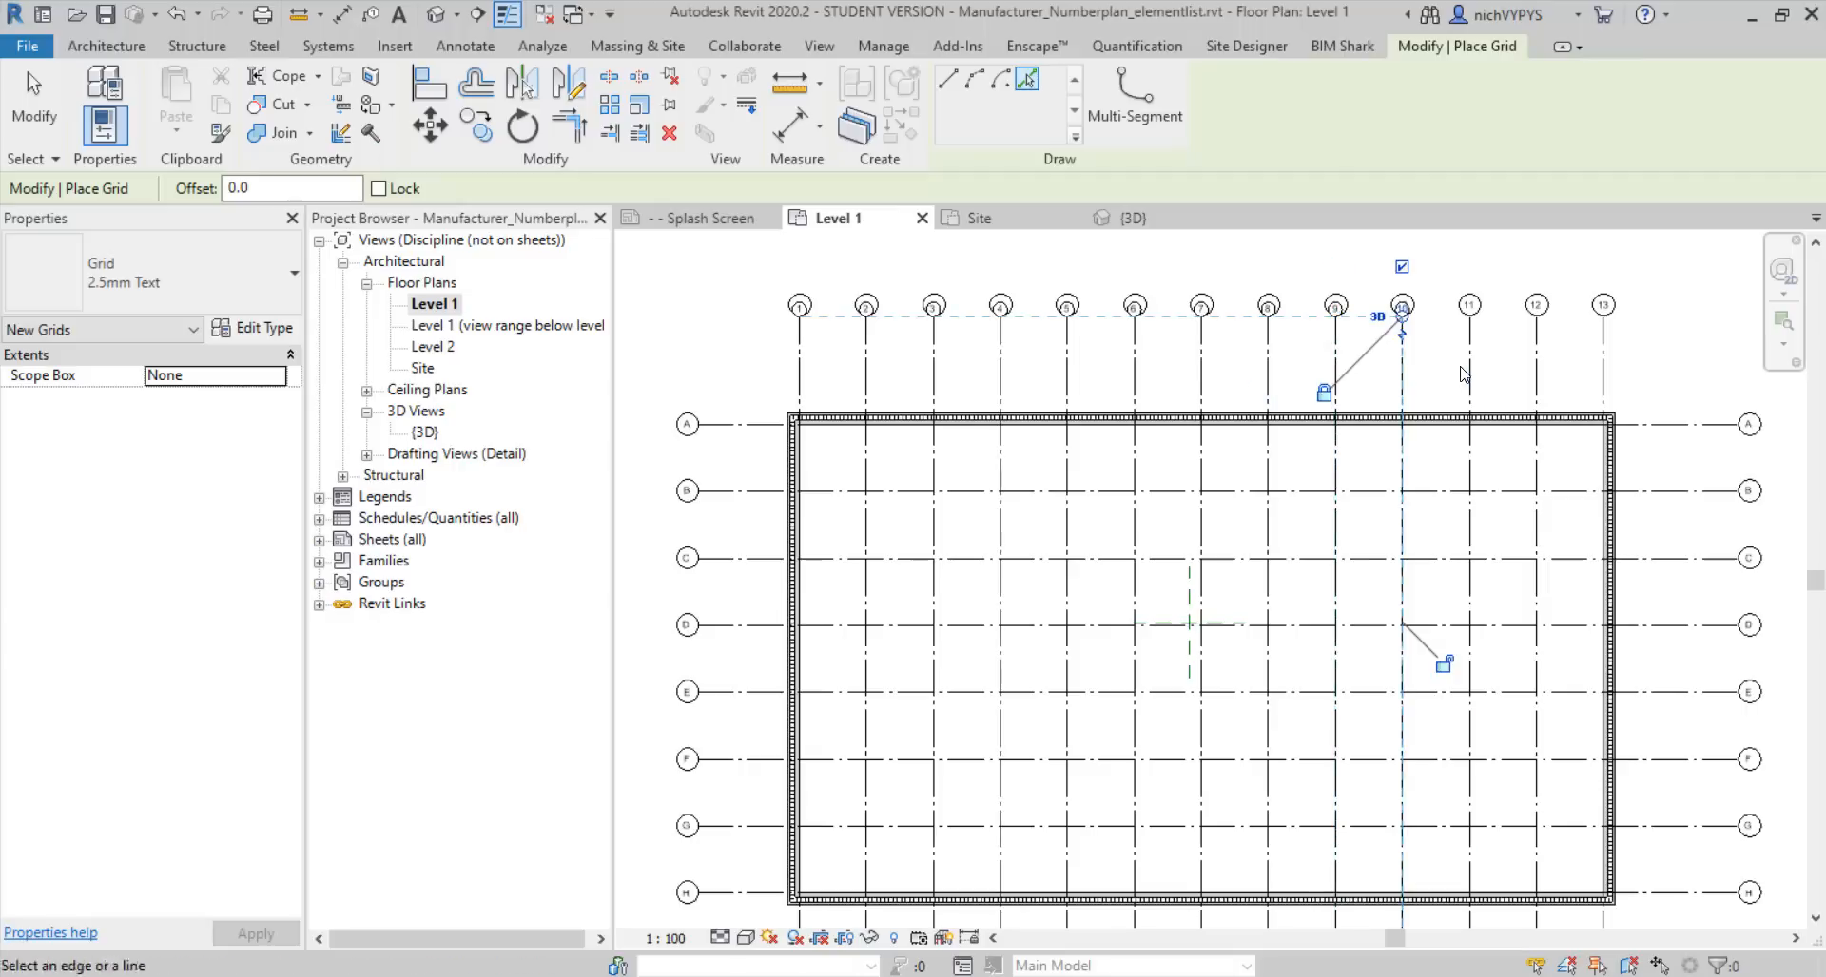
left_click(1469, 376)
left_click(1537, 378)
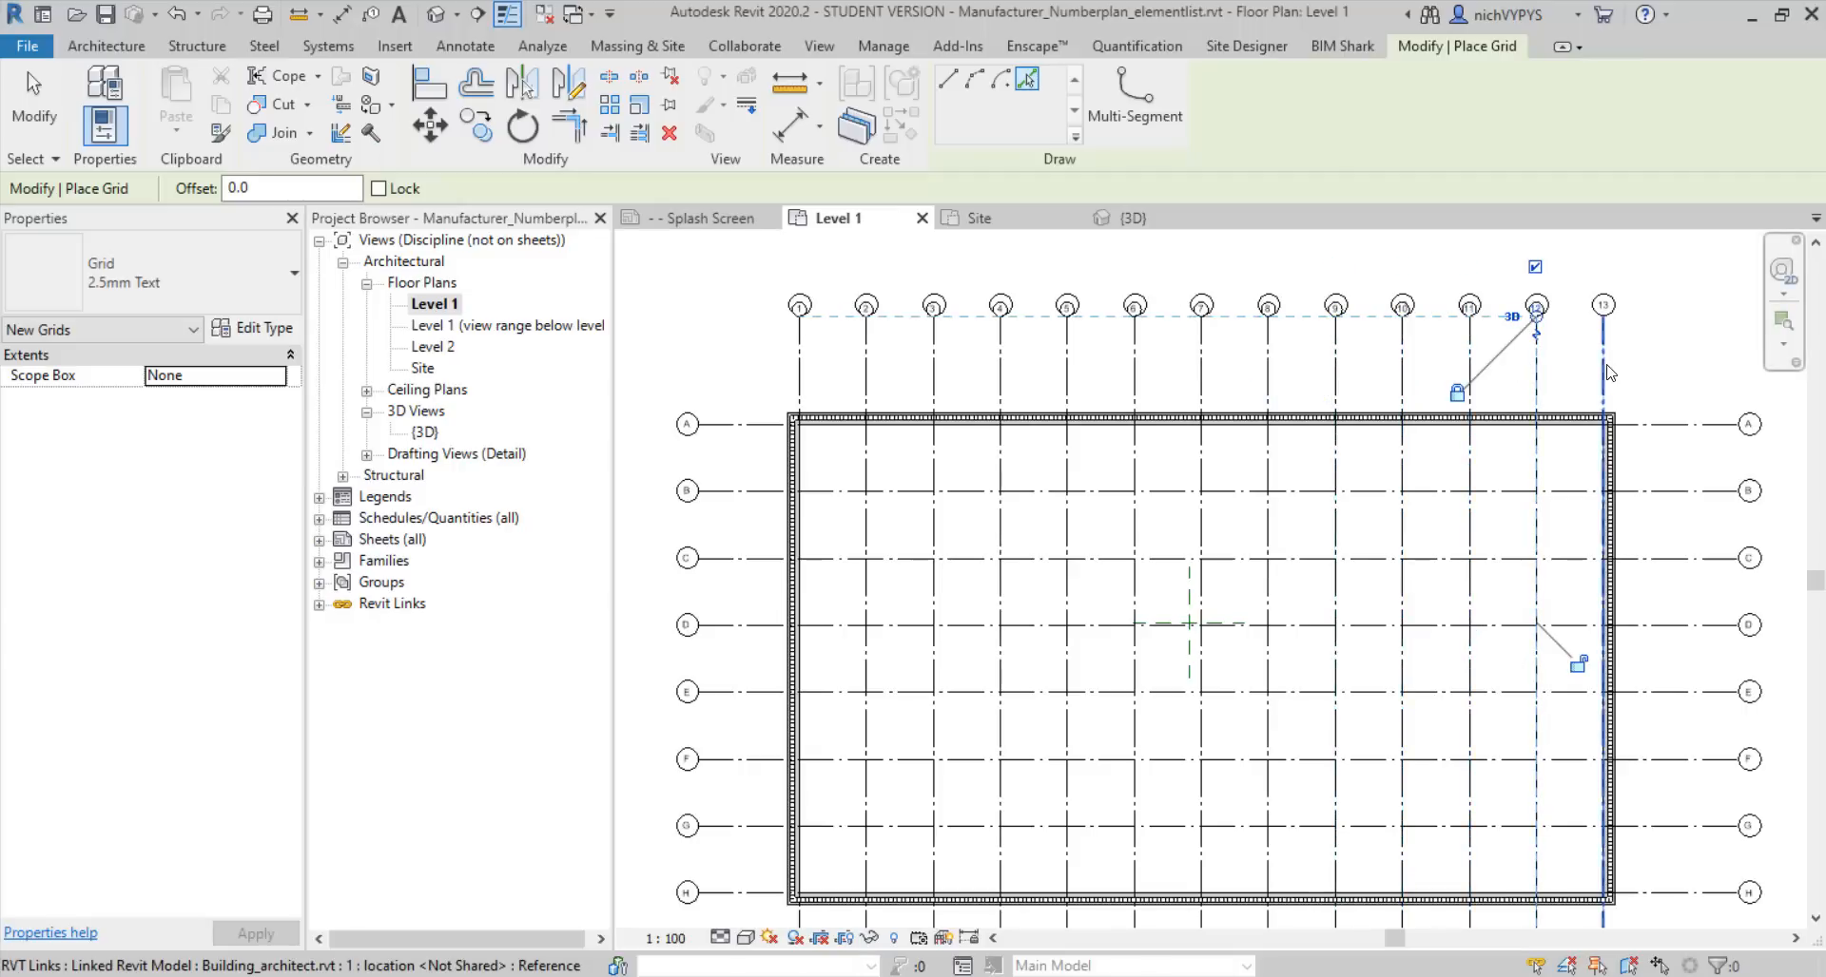
left_click(1603, 379)
Create horizontal grids by picking the linked architect model's grid lines A to H
left_click(1692, 425)
left_click(1696, 490)
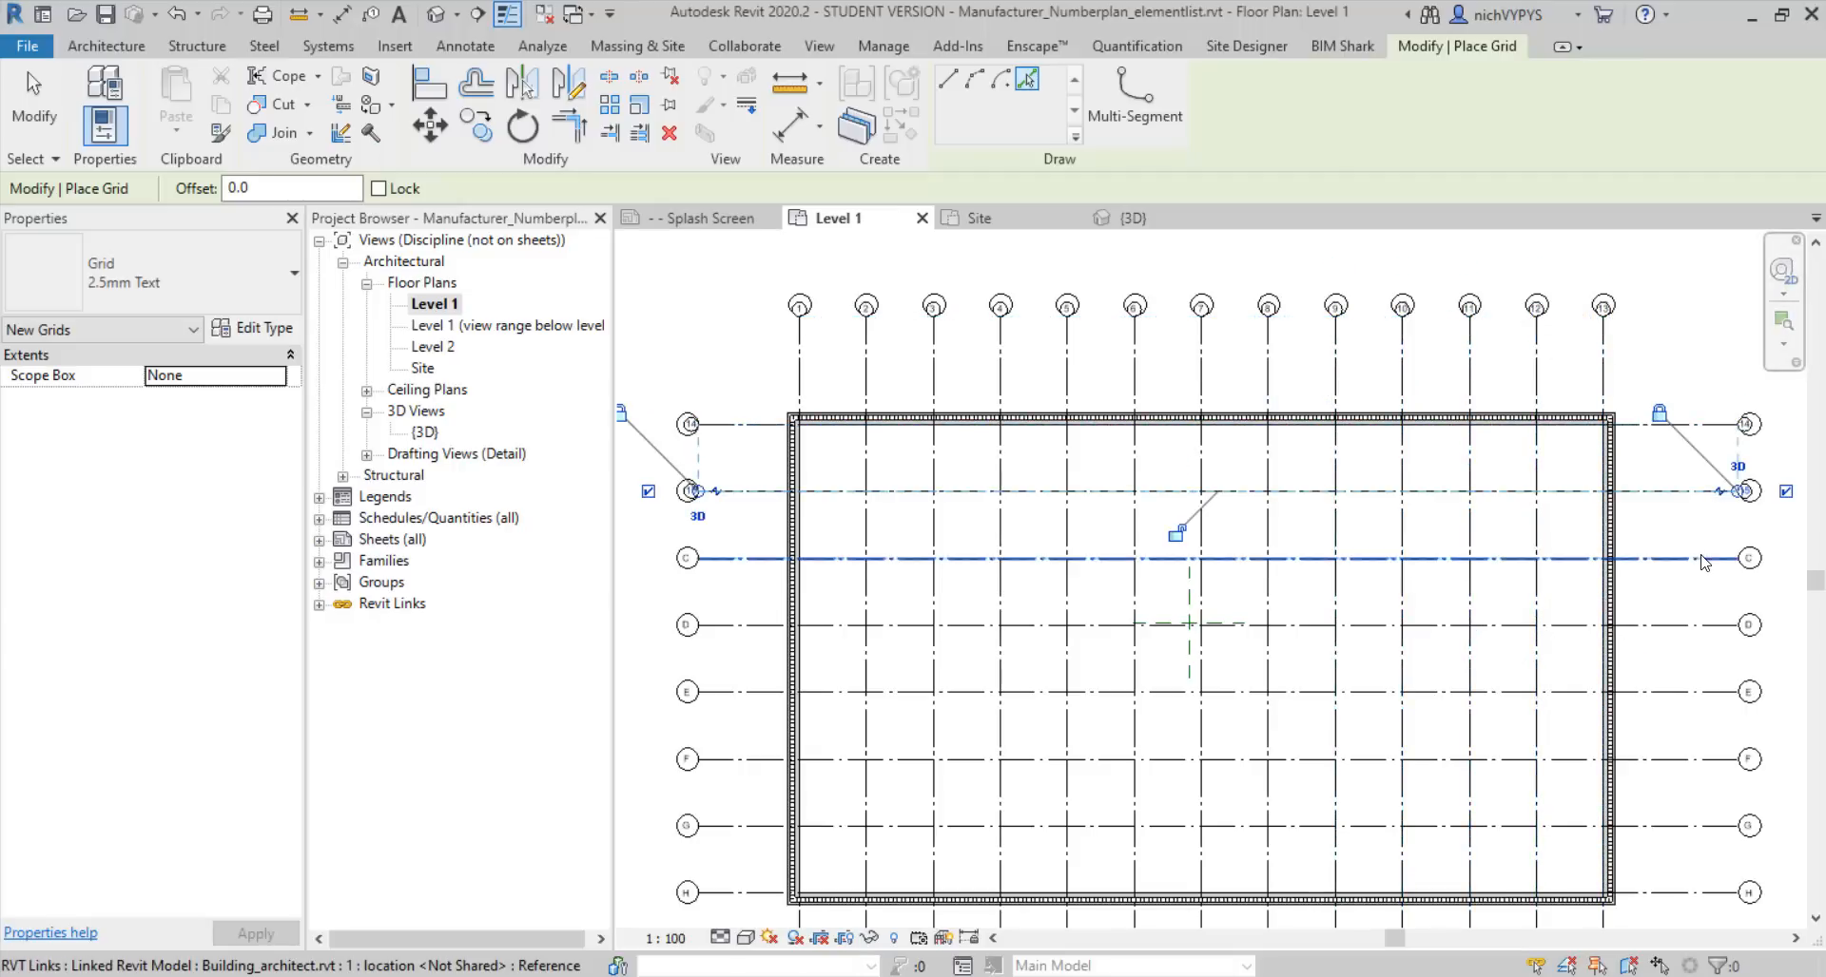
left_click(1698, 558)
left_click(1700, 625)
left_click(1693, 692)
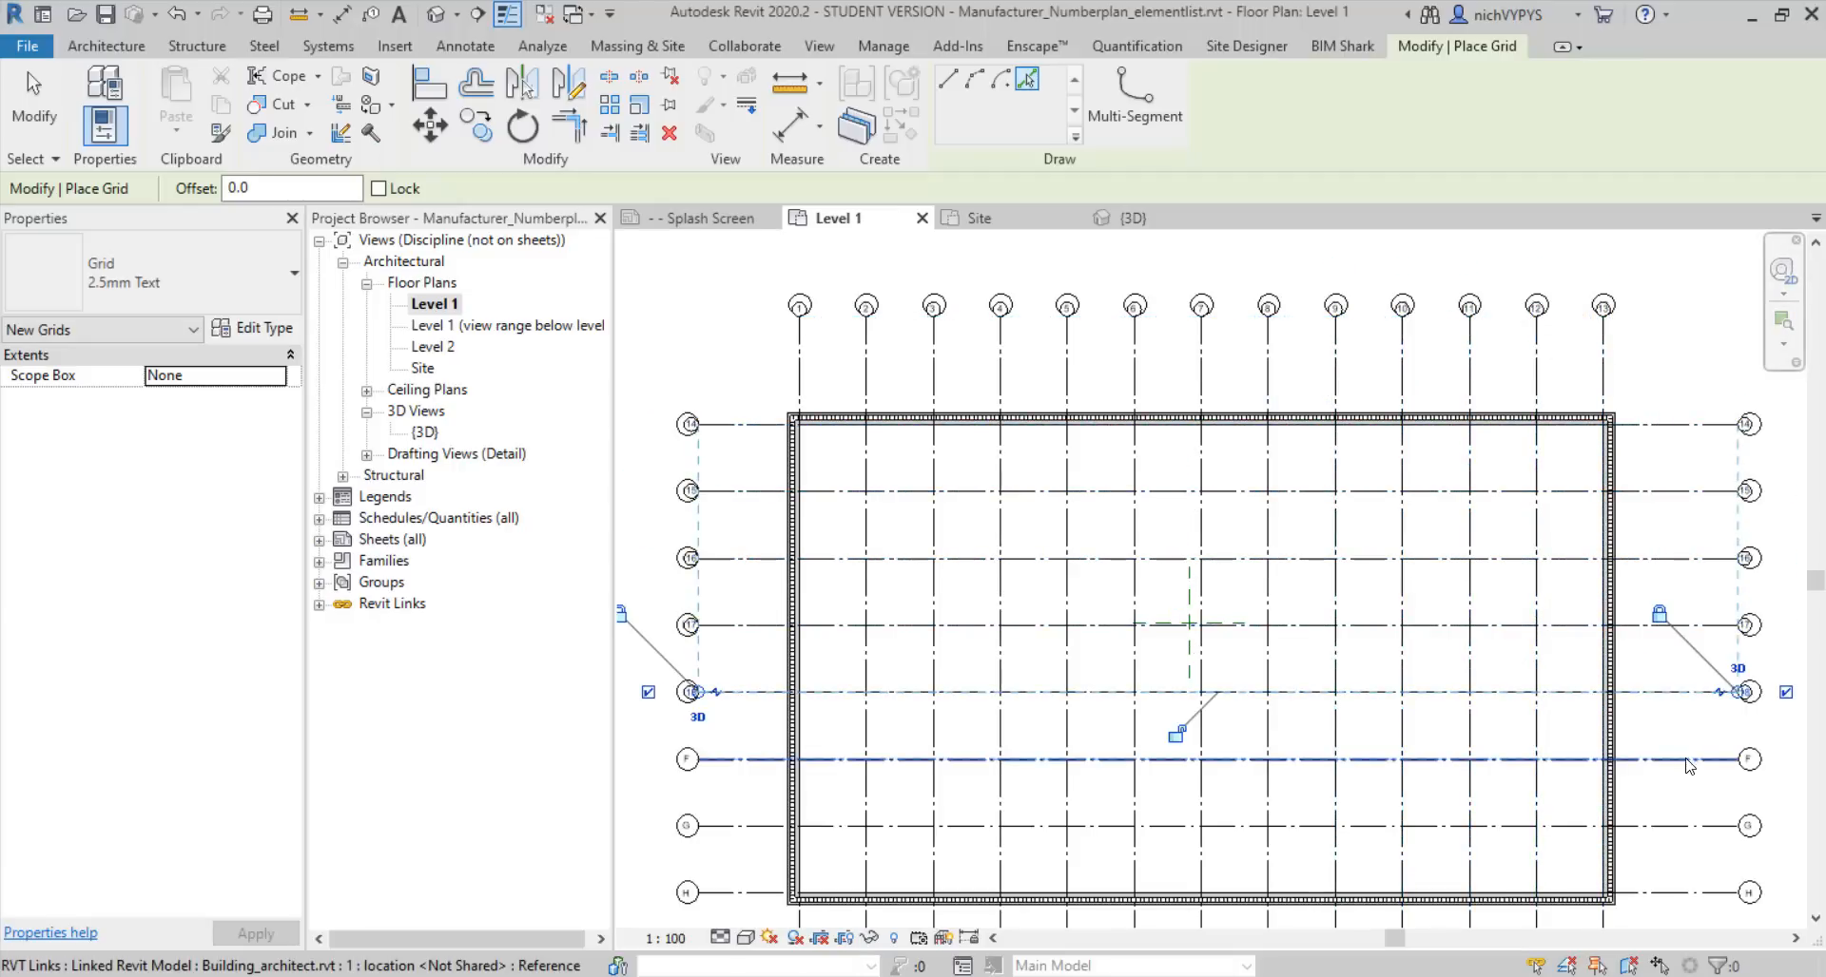
left_click(1685, 759)
left_click(1681, 826)
left_click(1678, 893)
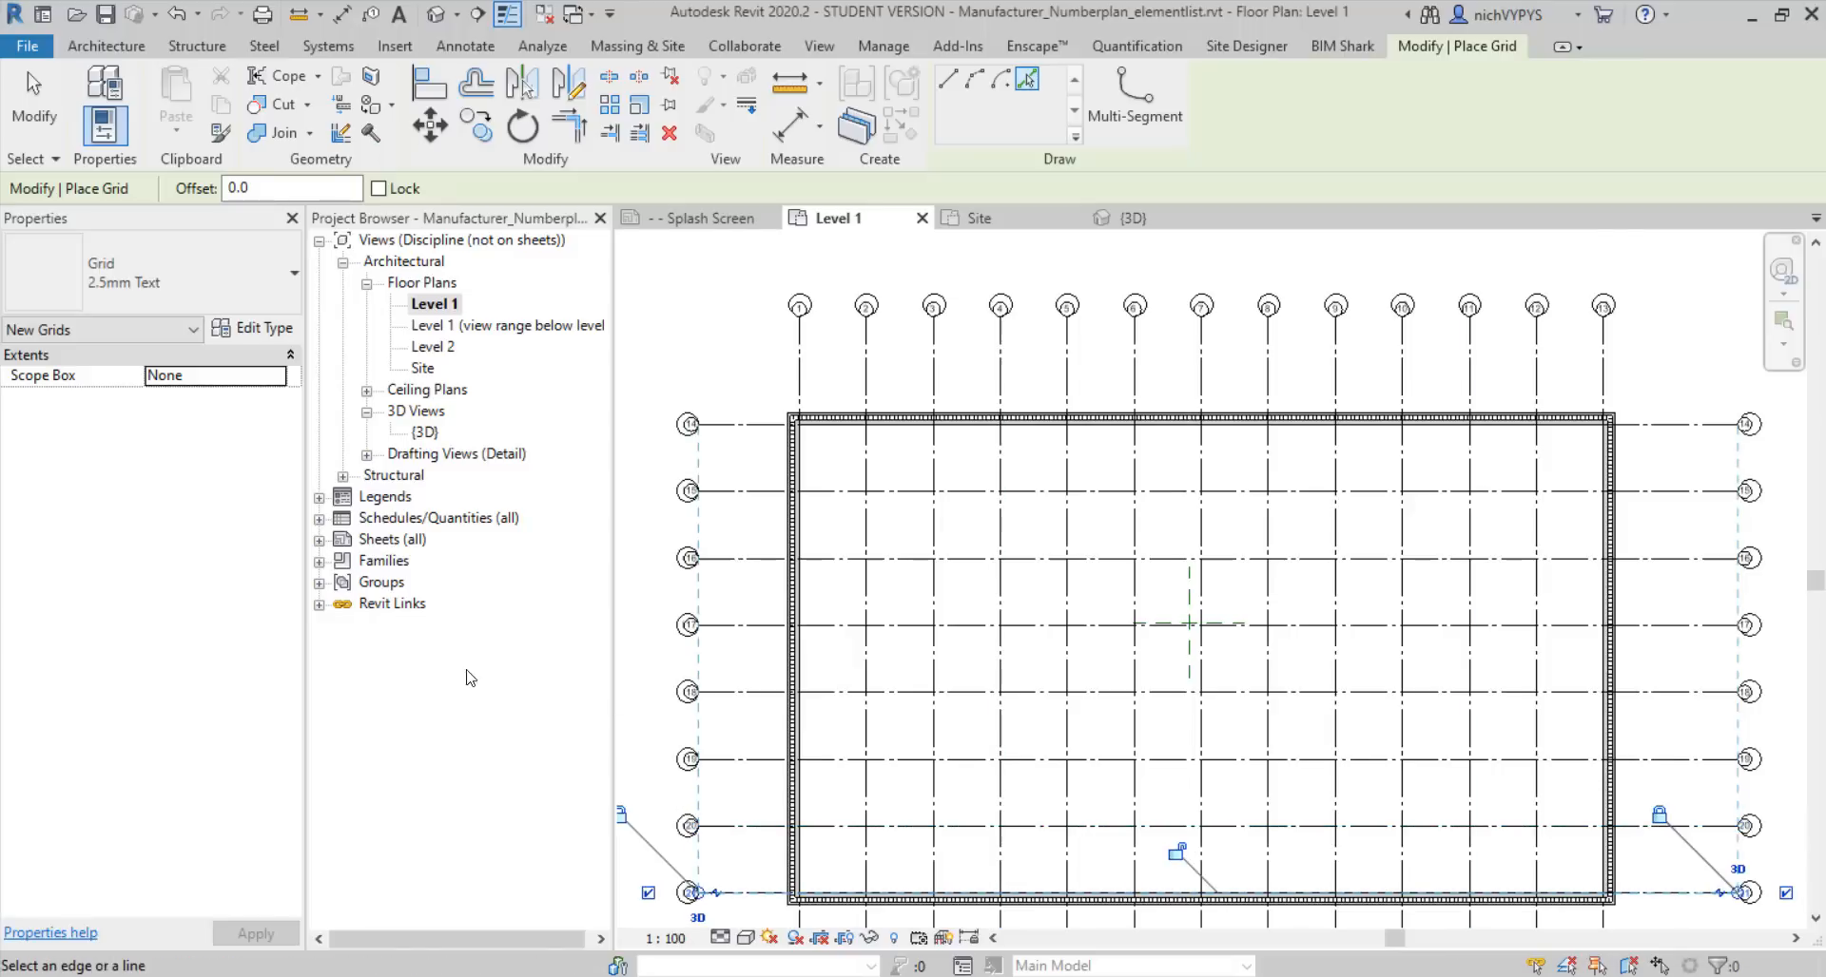
Unload the Building_architect.rvt link and check the project's own grid lines in the Level 1 plan
left_click(320, 604)
left_click(409, 626)
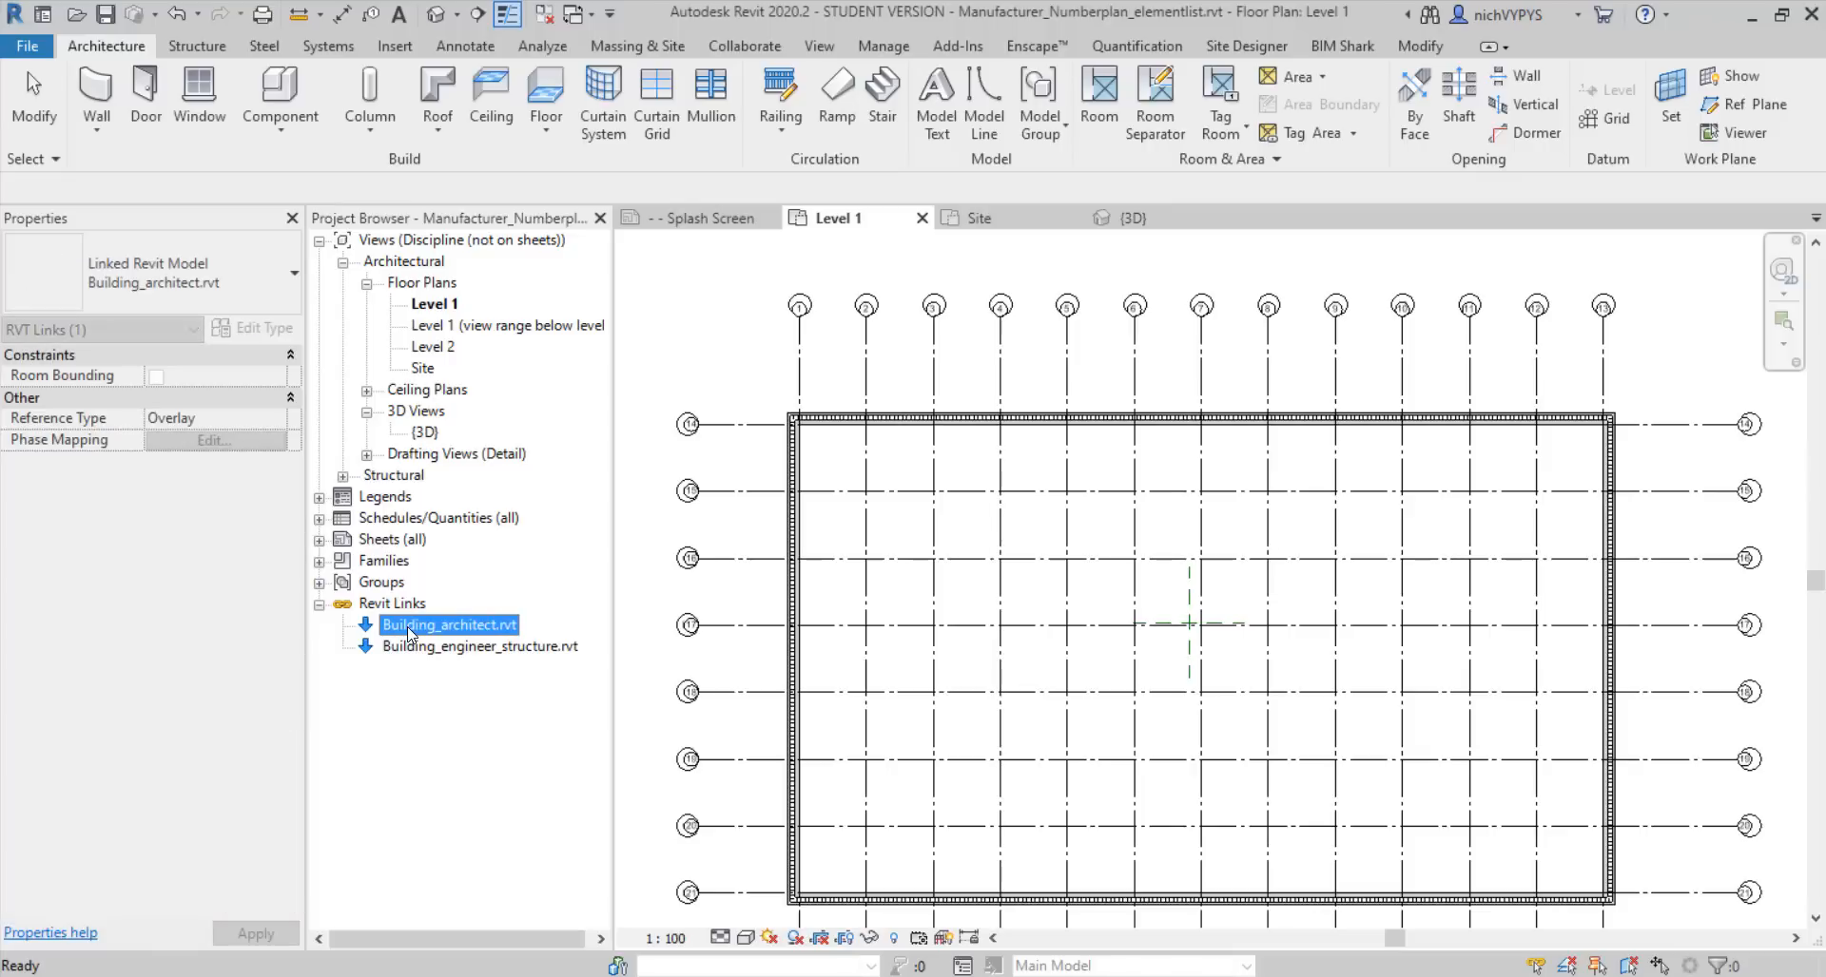
right_click(410, 628)
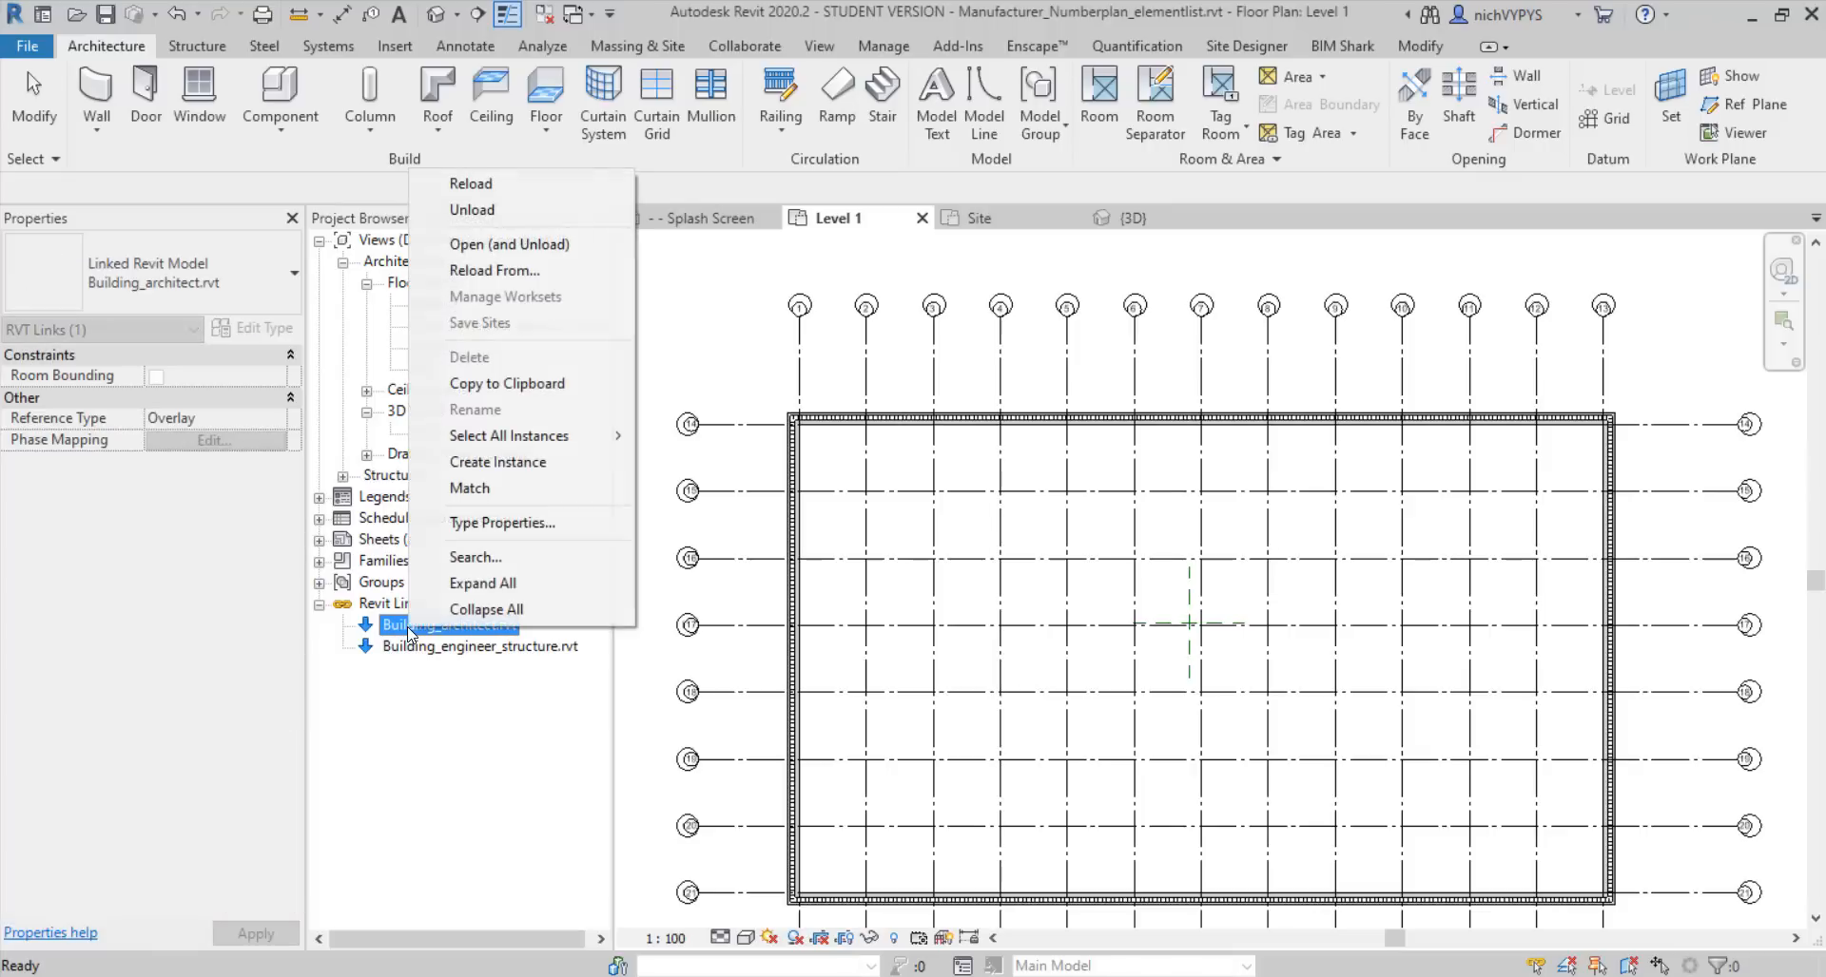
left_click(492, 209)
left_click(952, 540)
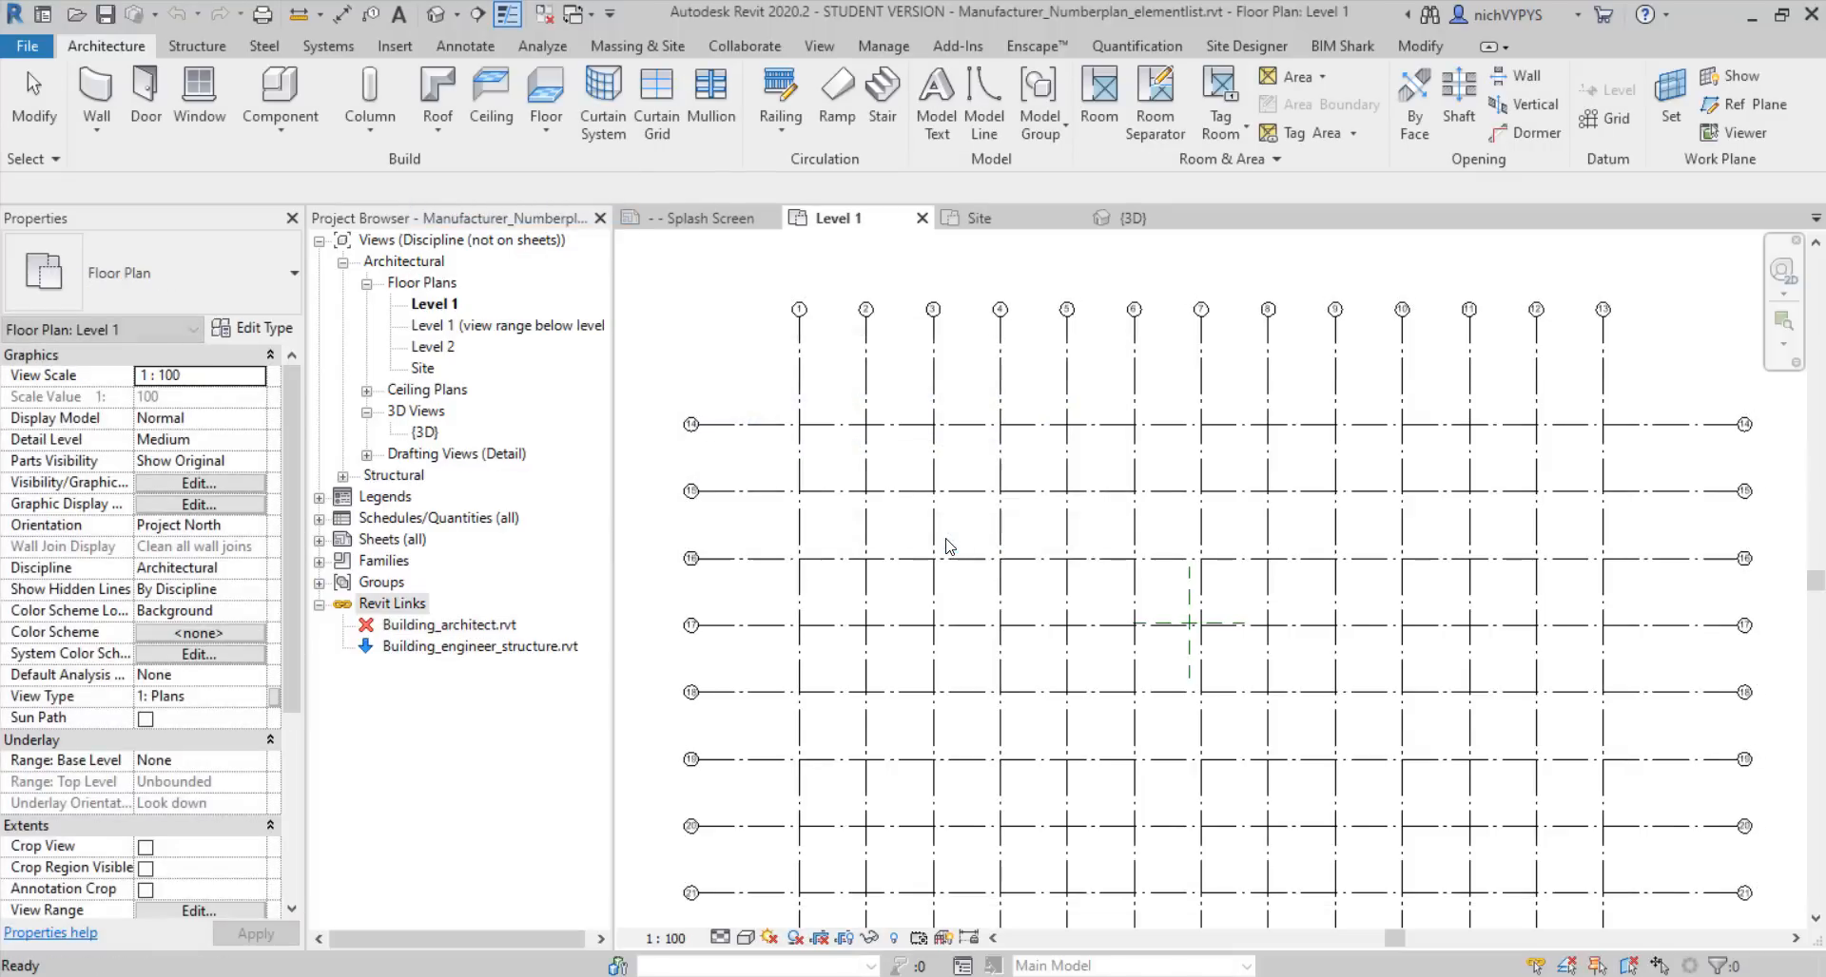
left_click(1135, 382)
left_click(1165, 424)
left_click(1171, 398)
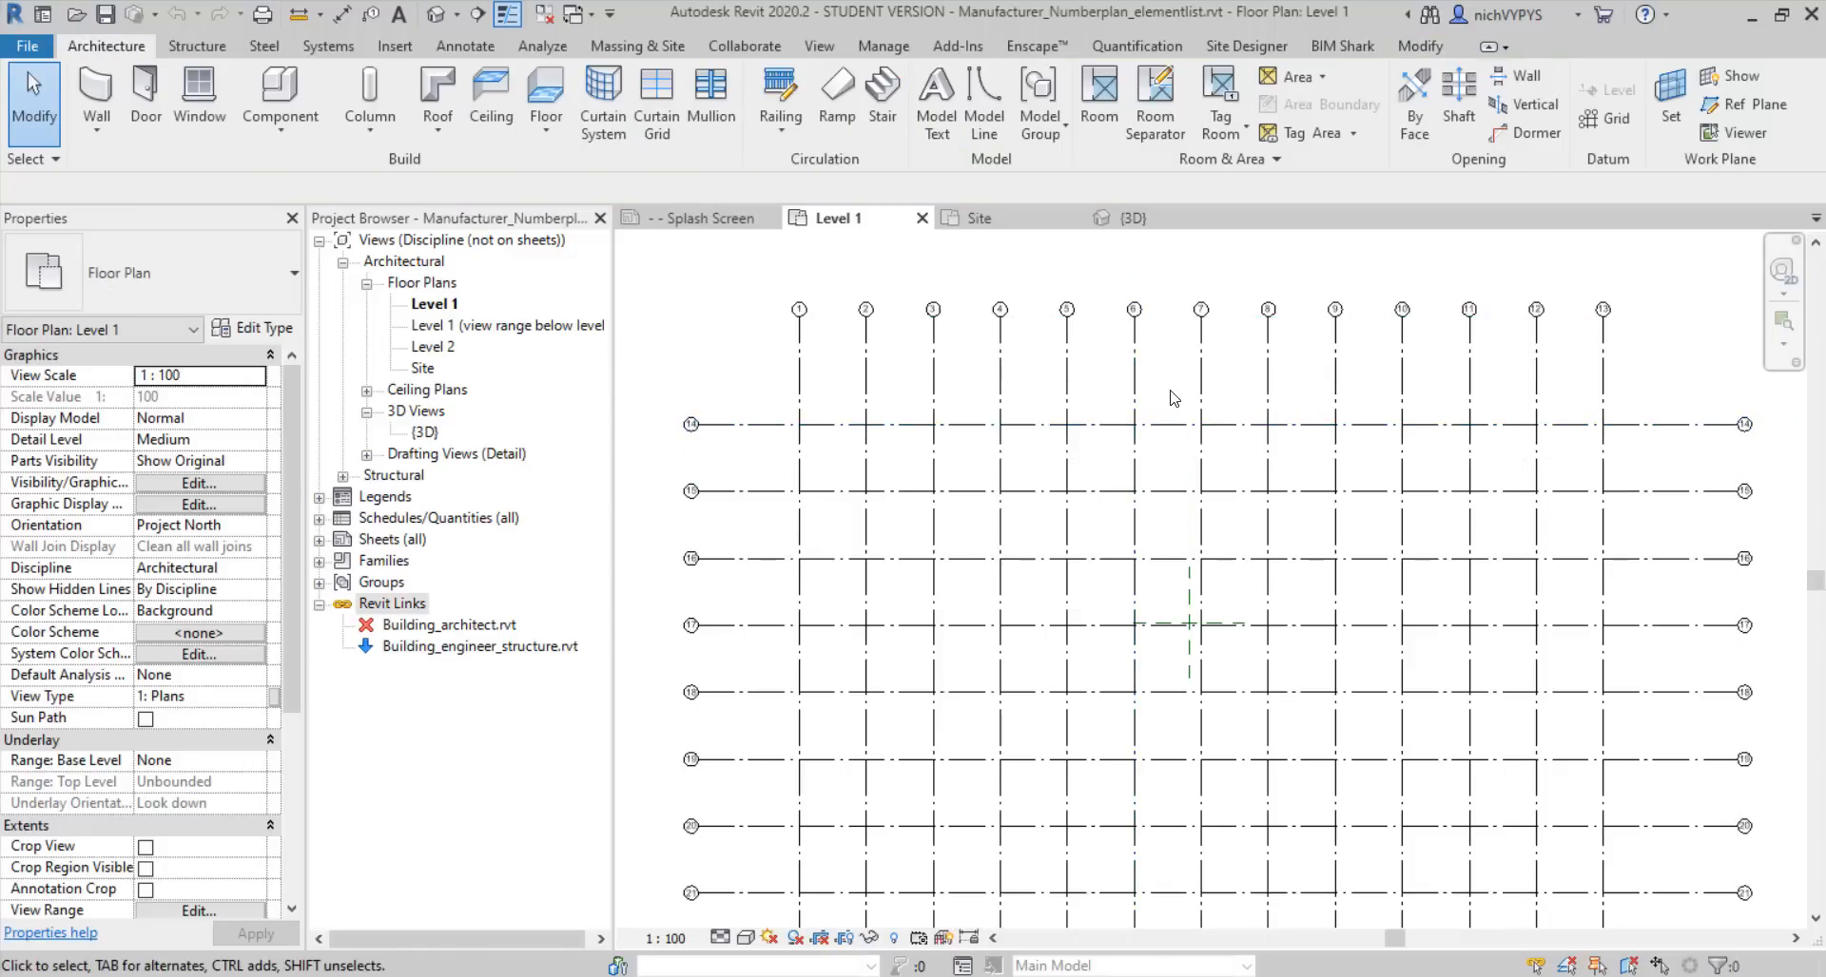
Reload the Building_architect.rvt link
left_click(482, 627)
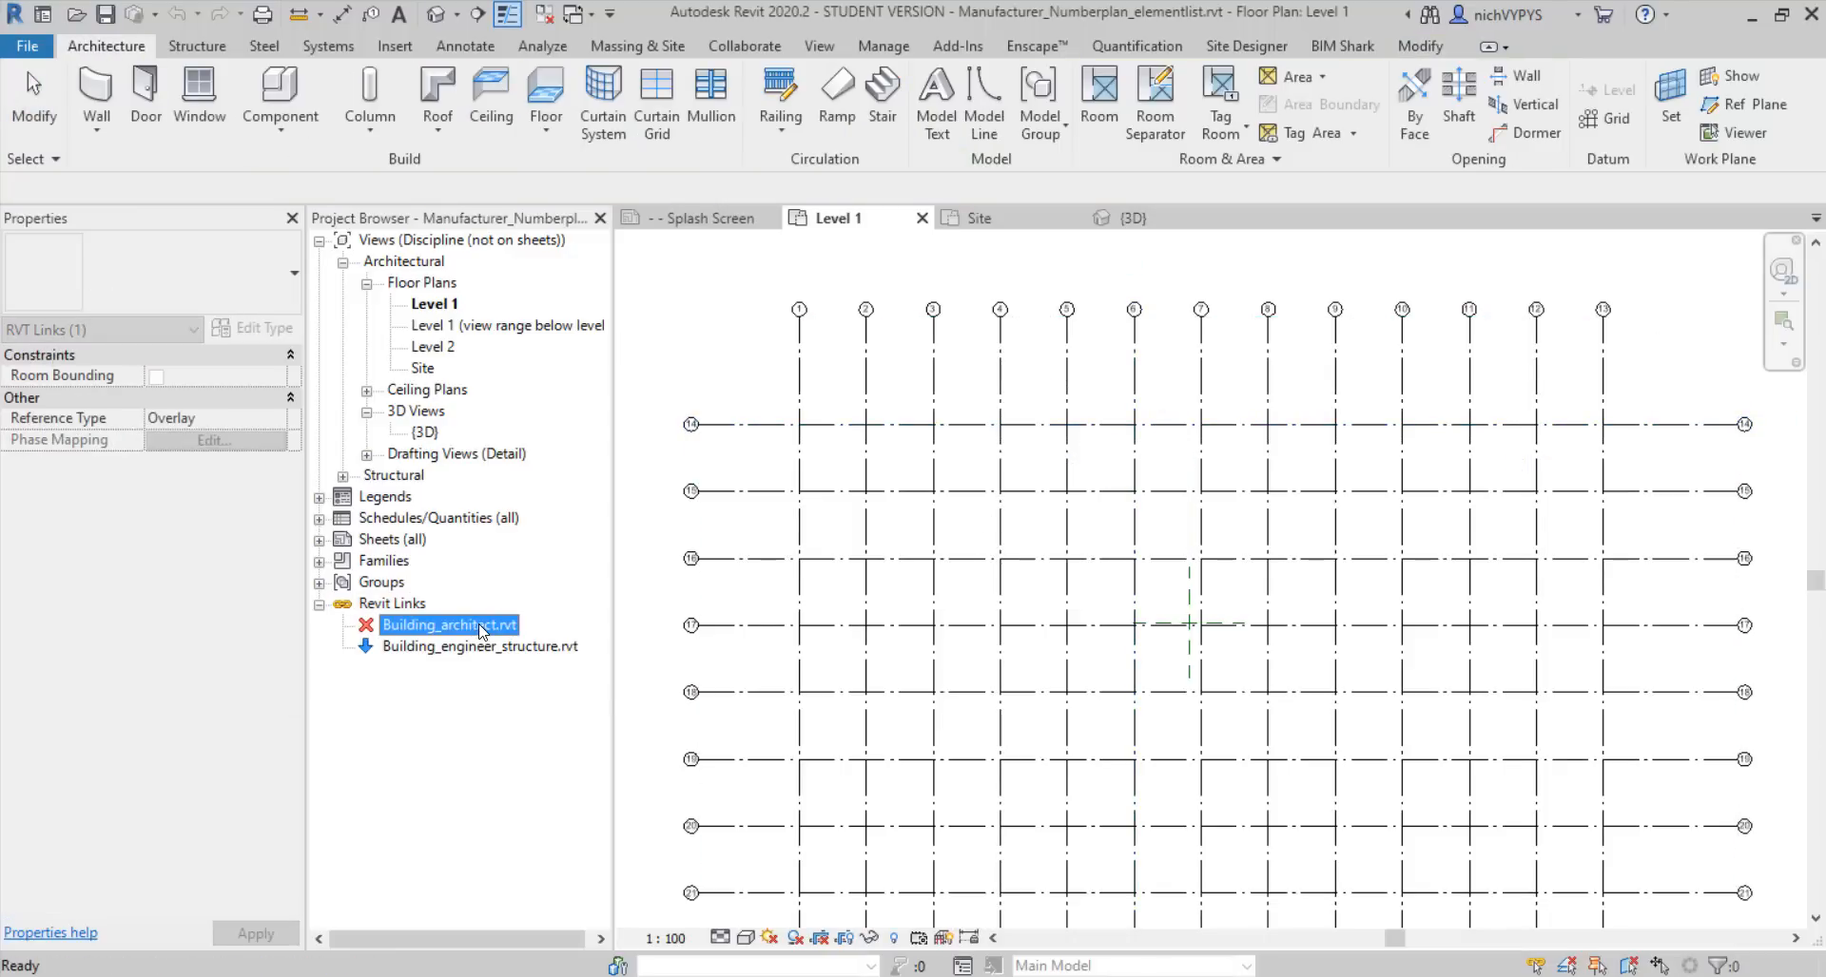
right_click(481, 626)
left_click(525, 183)
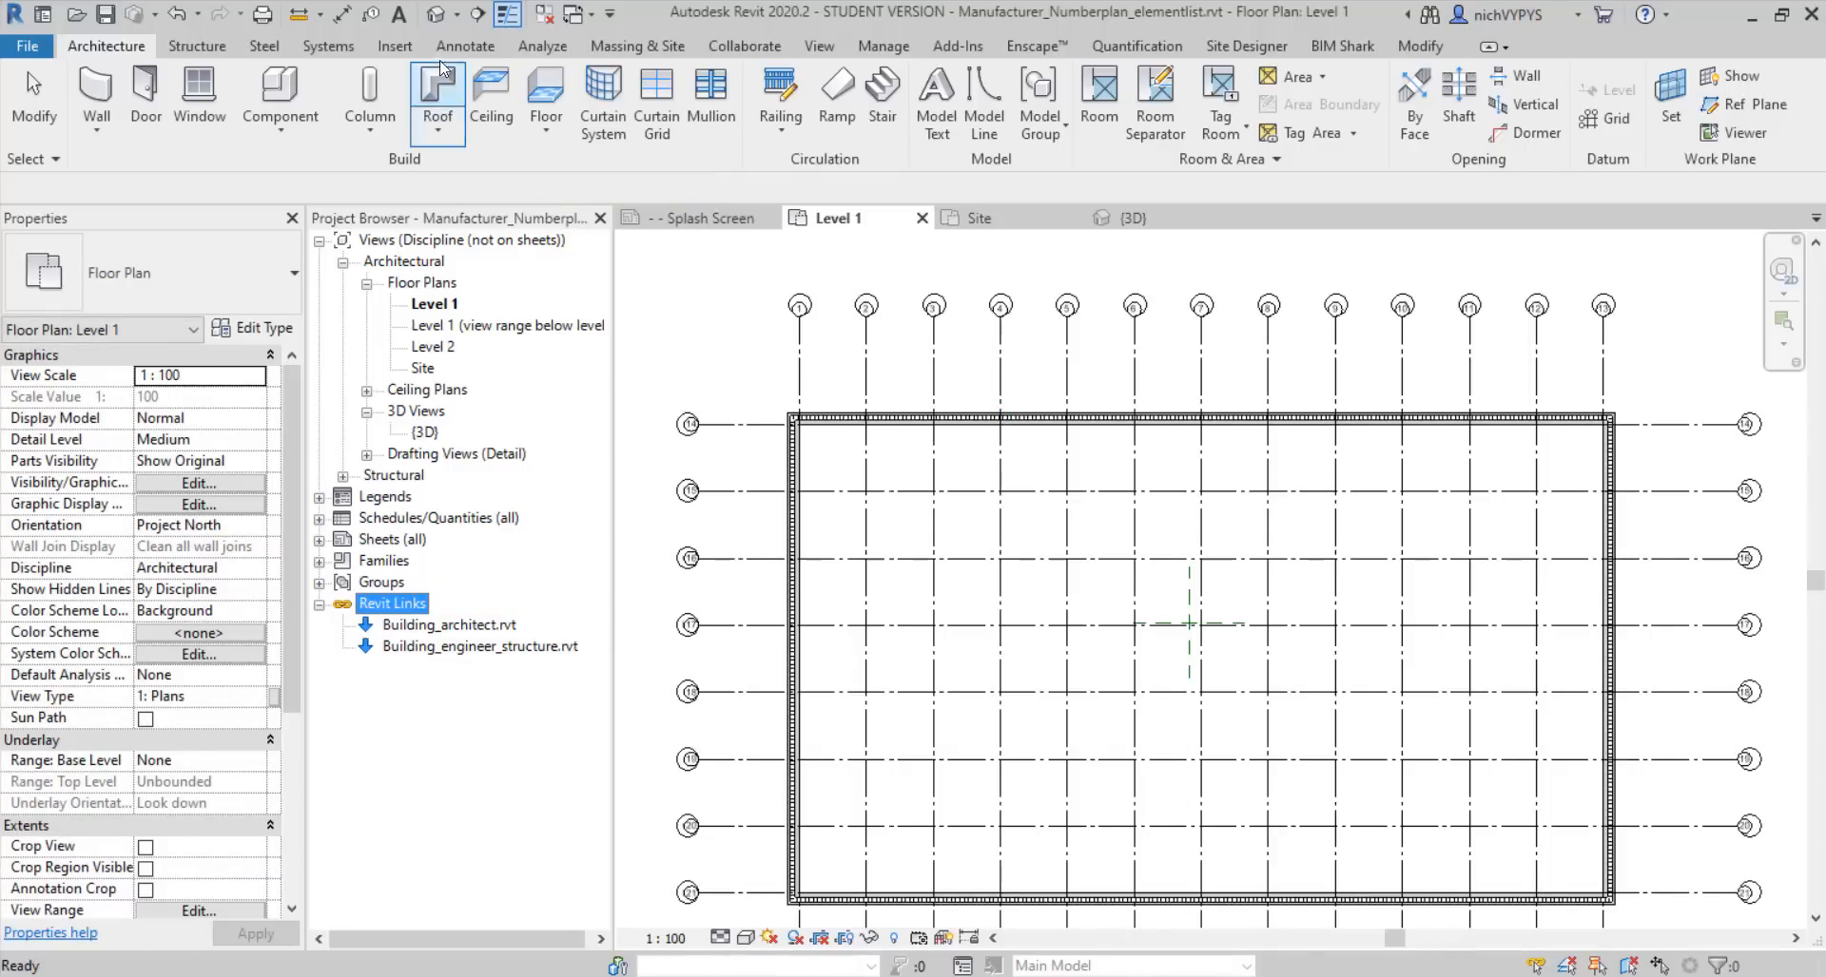
Draw a horizontal section across the building just inside the upper exterior wall, spanning all vertical grids, and open its view
left_click(478, 15)
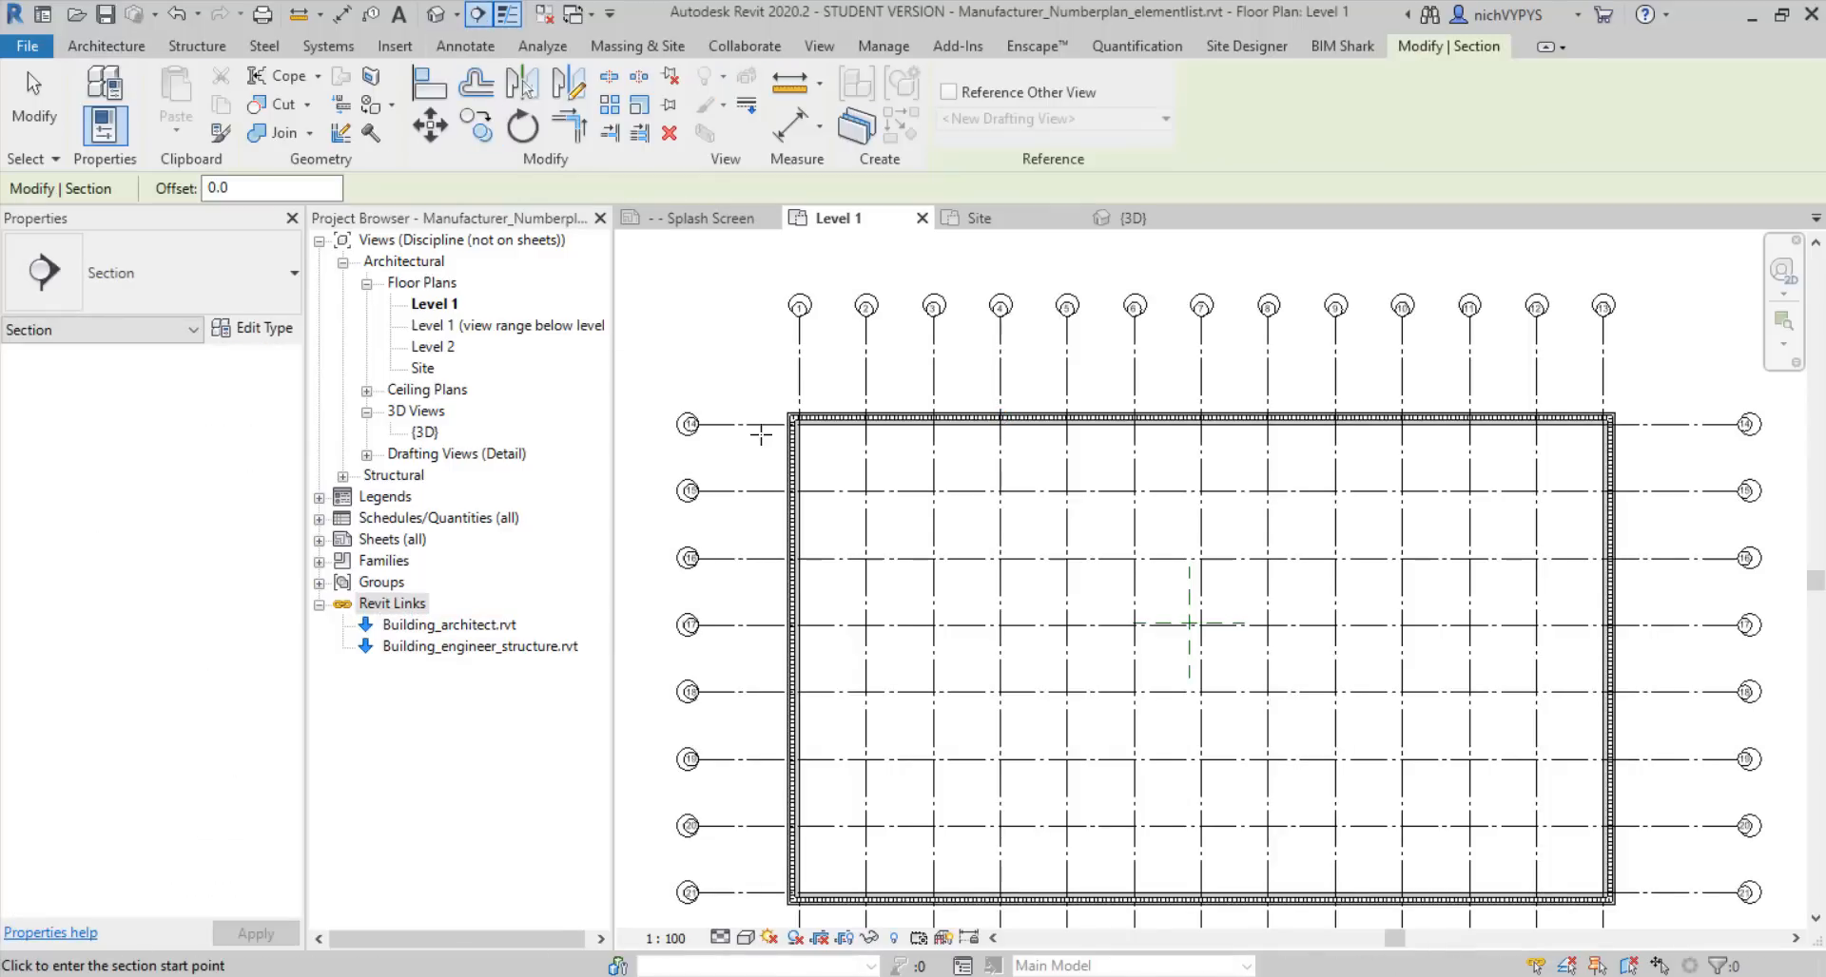
left_click(760, 435)
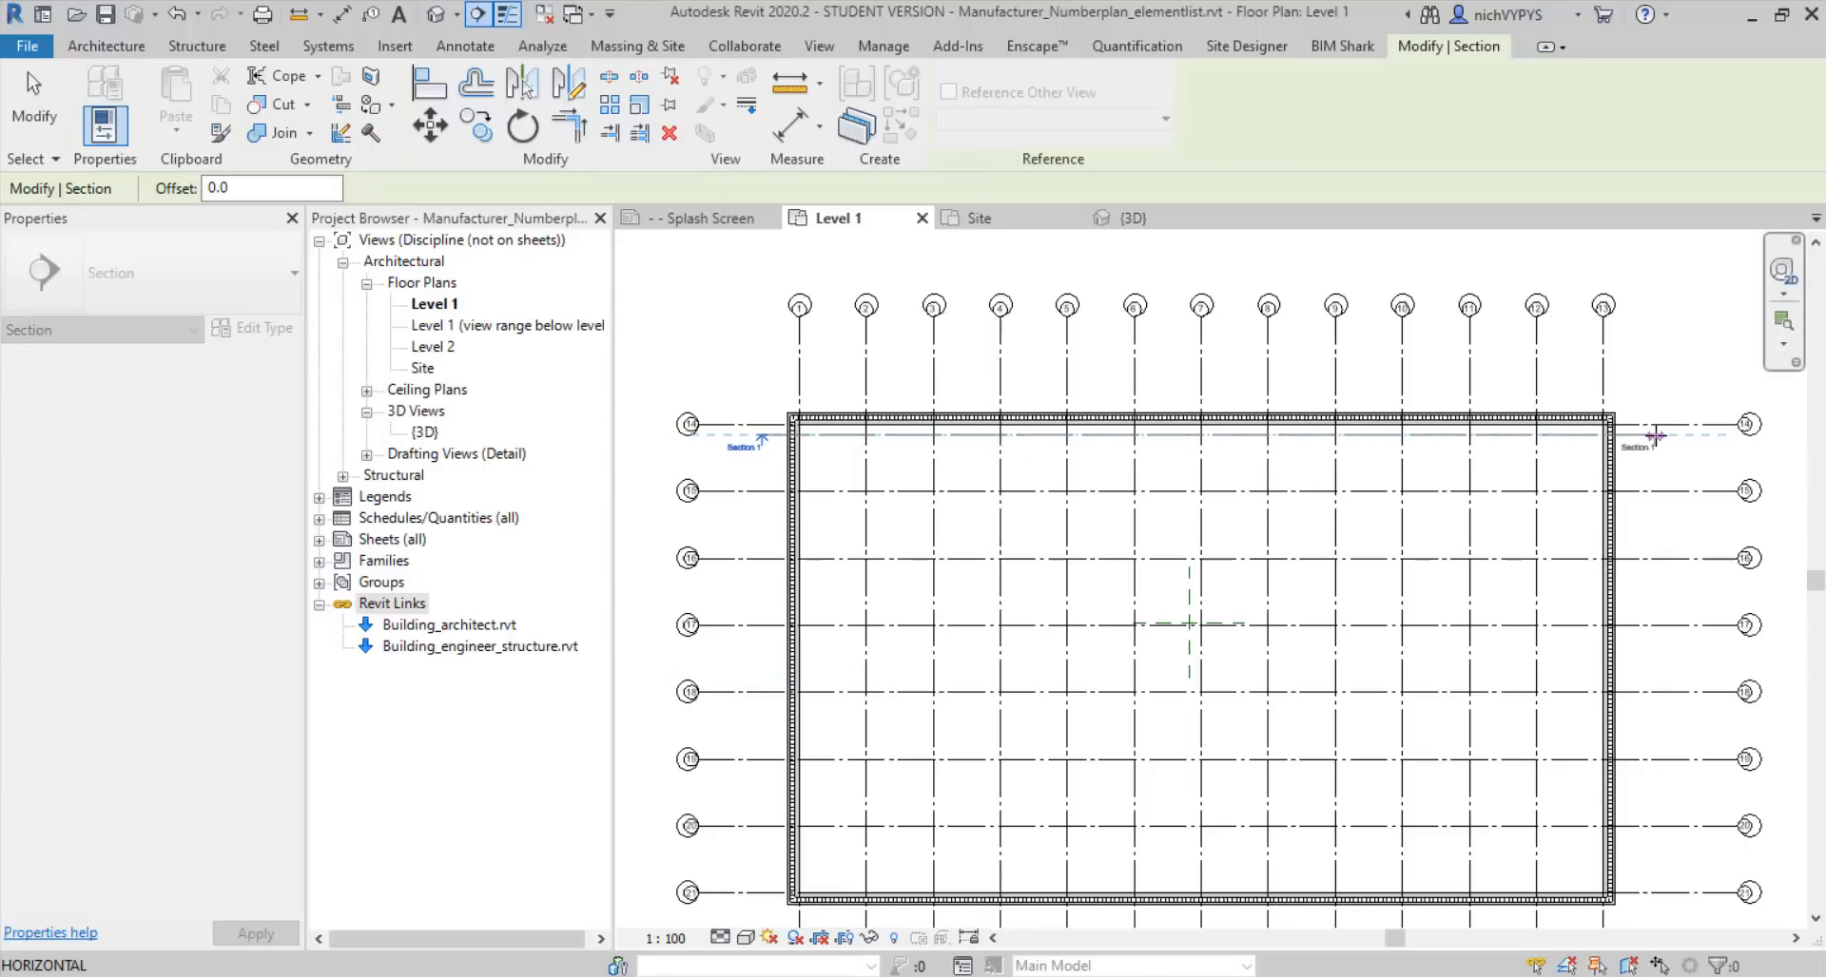
left_click(1656, 436)
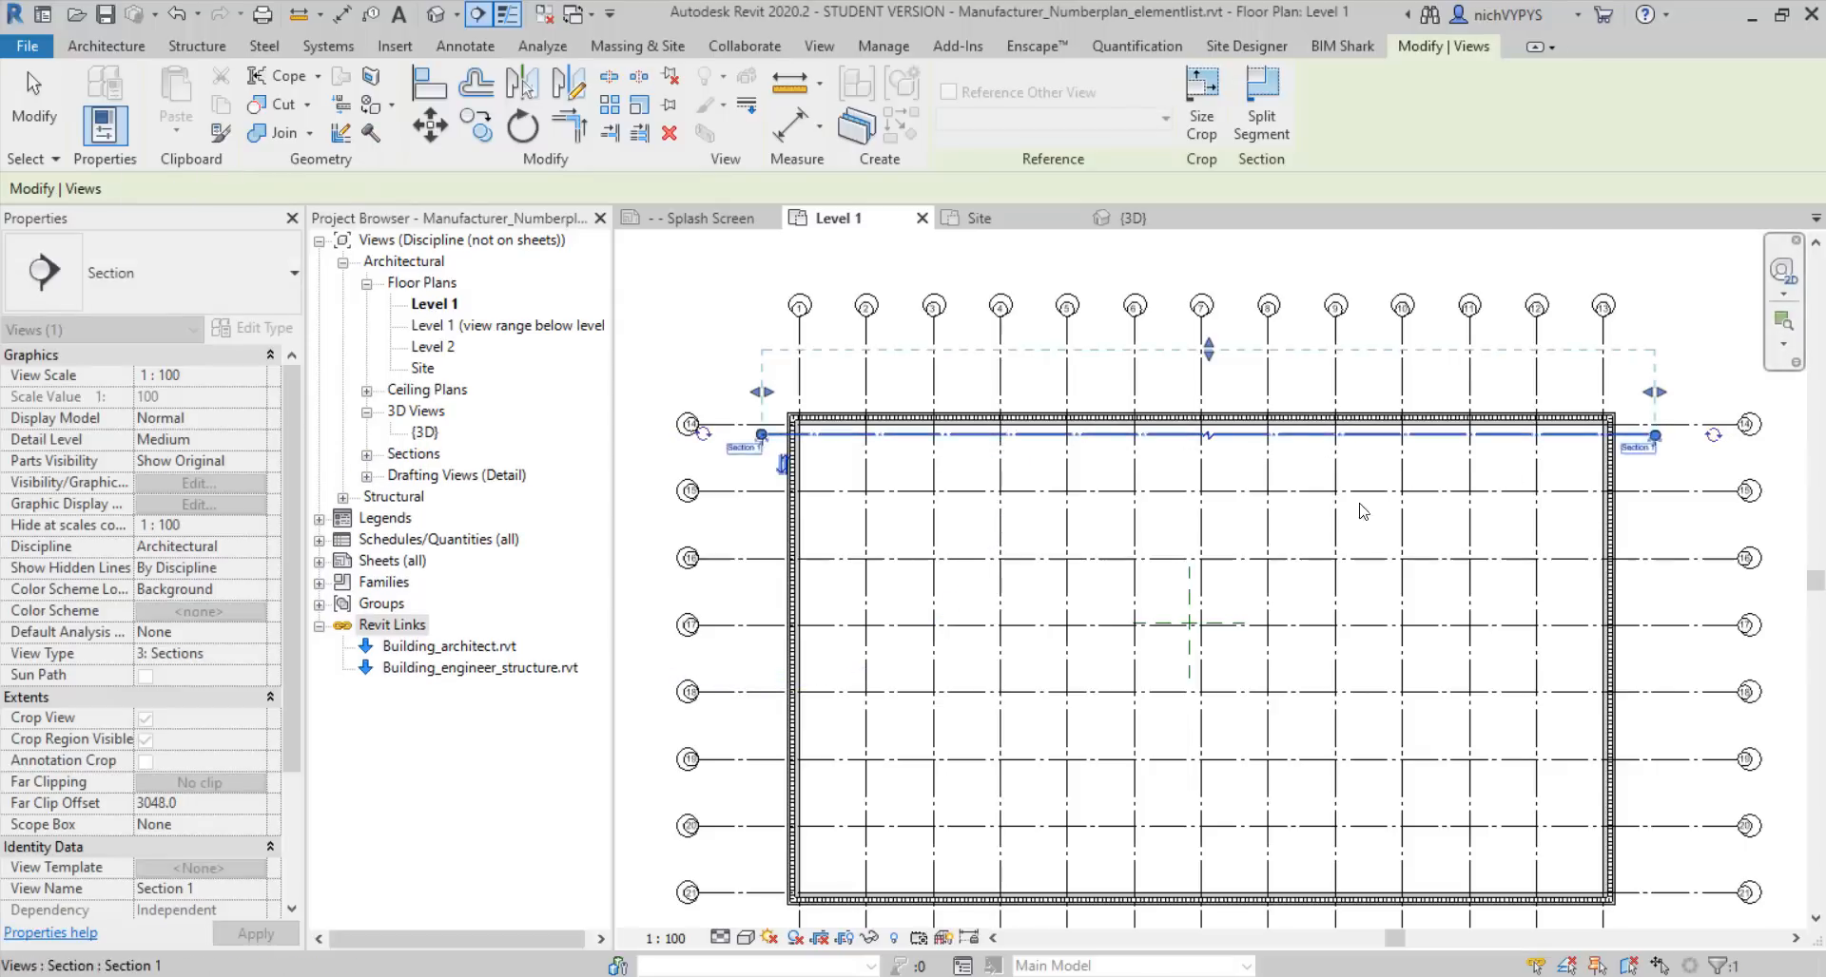
right_click(813, 436)
left_click(869, 494)
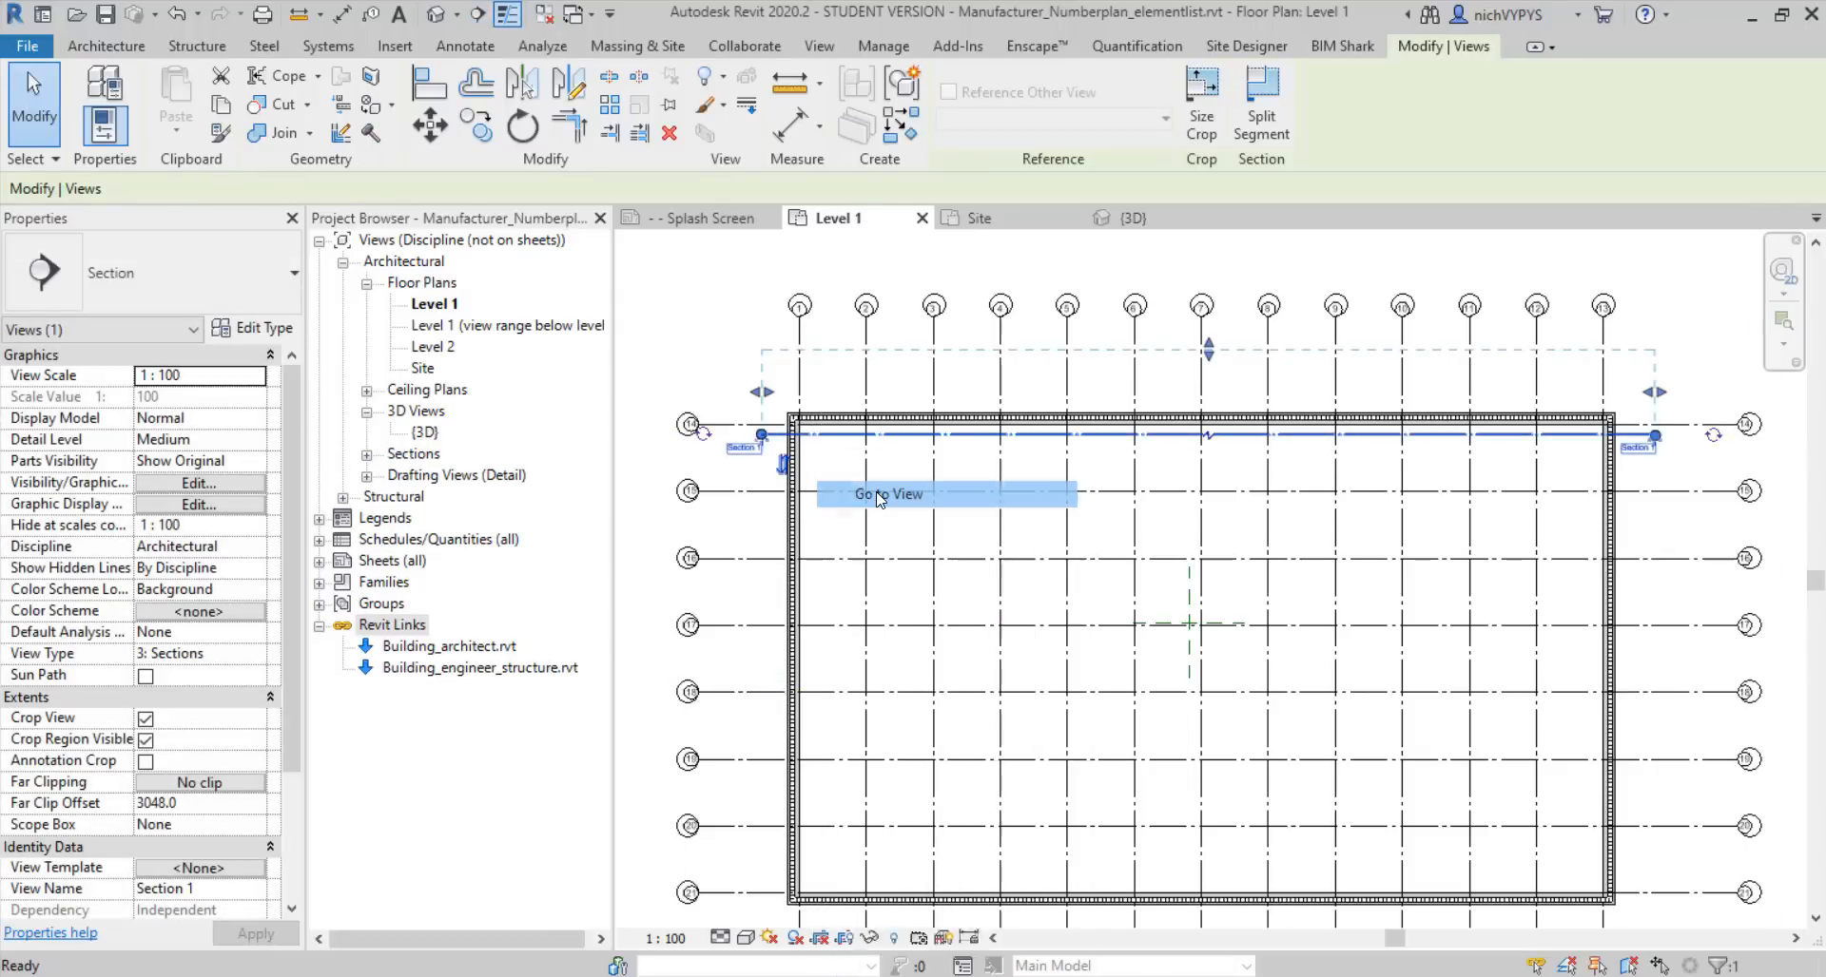
Move Level 2 up in the section to align with the linked 04 Roof level at elevation 5000
scroll(837, 580, "up", 4)
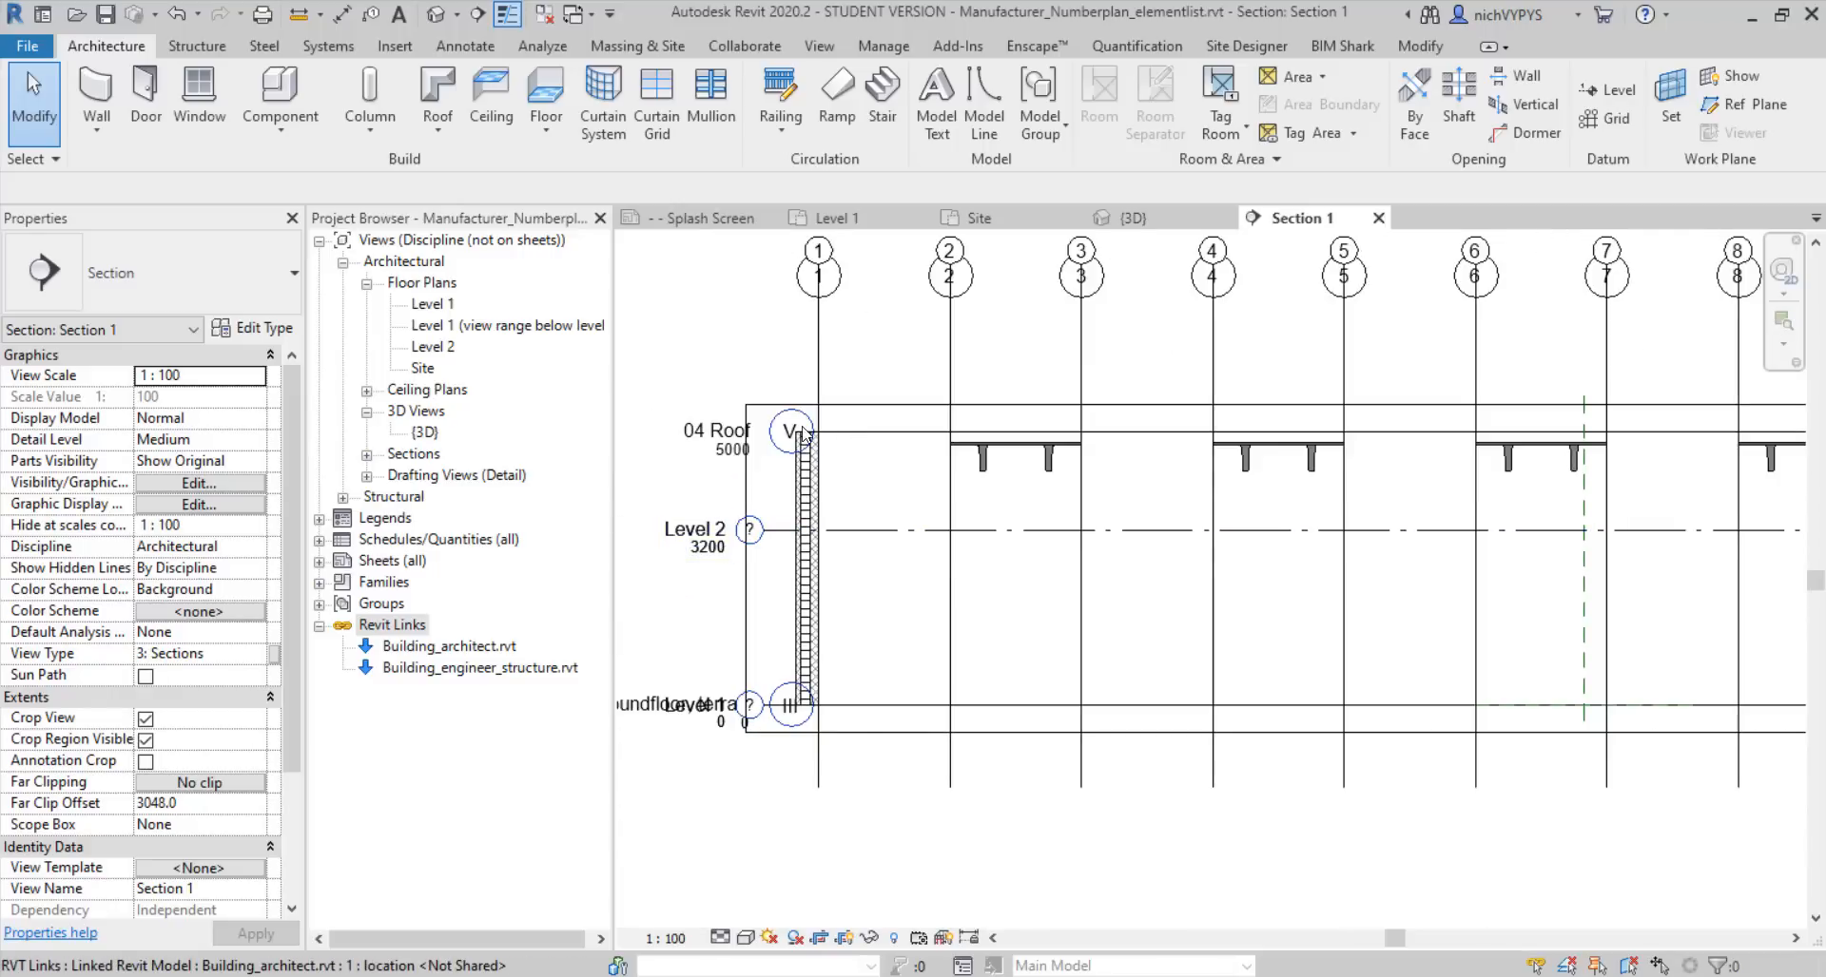
left_click(889, 530)
left_click_drag(889, 531, 873, 434)
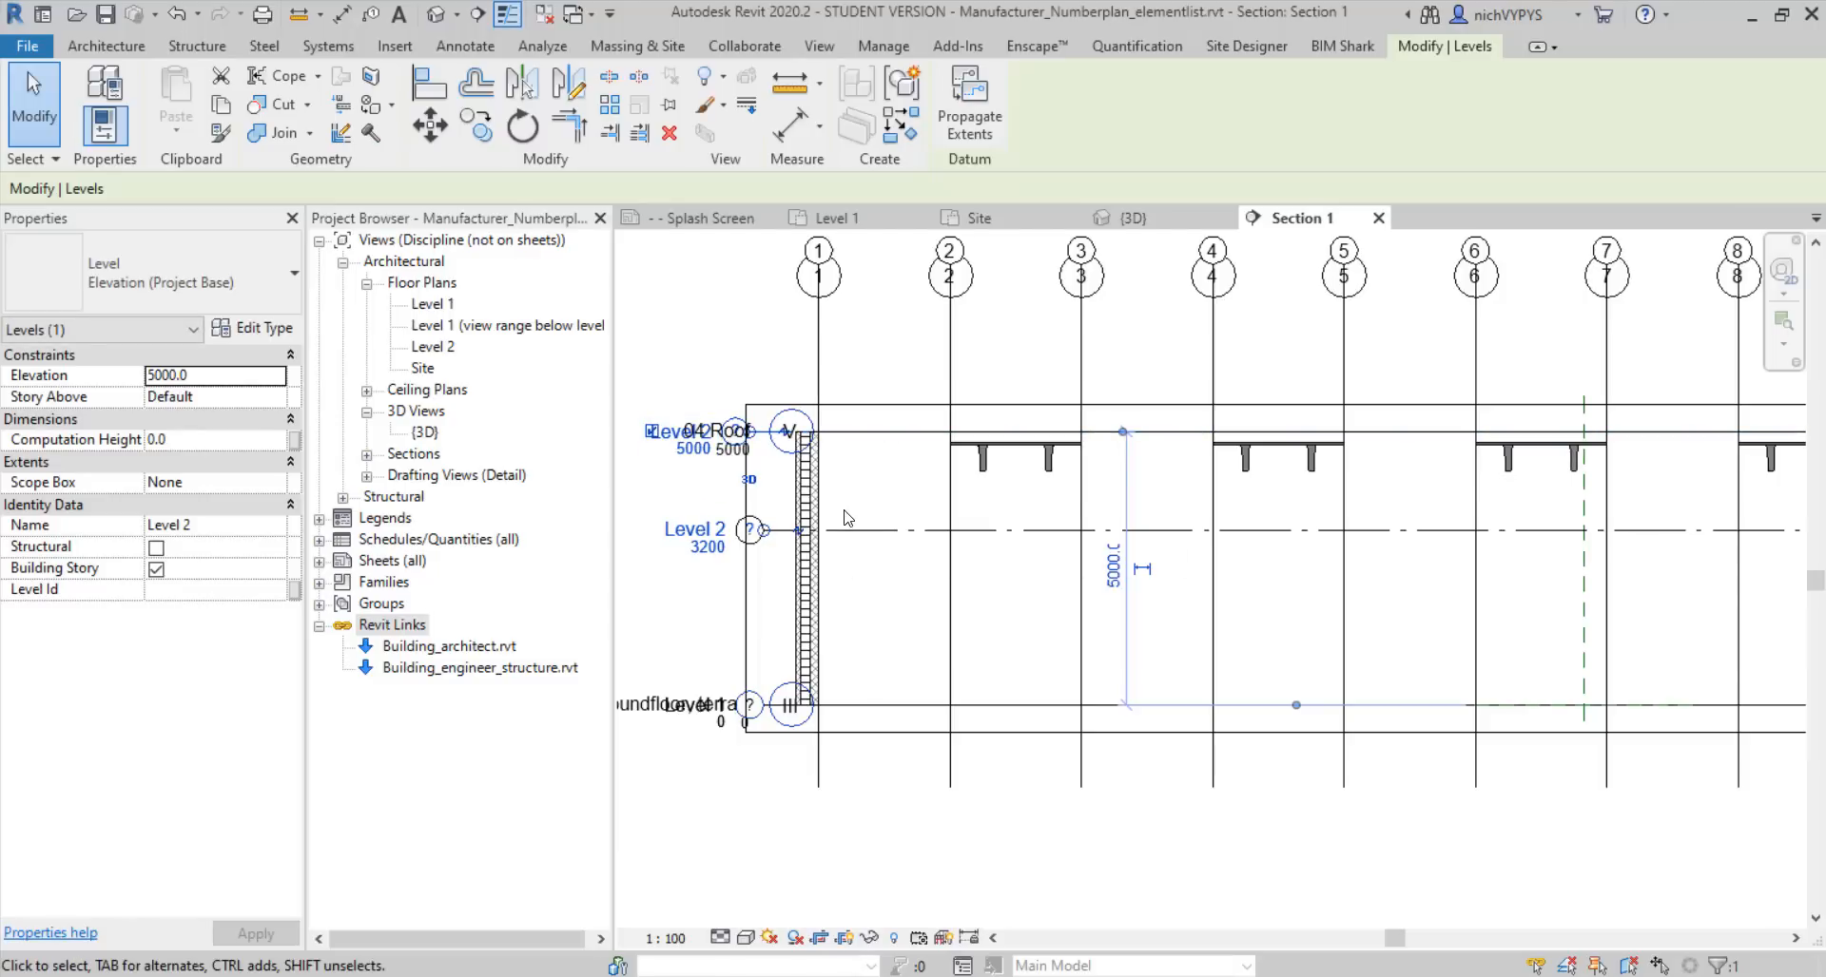
scroll(842, 533, "down", 3)
middle_click_drag(1144, 533, 966, 534)
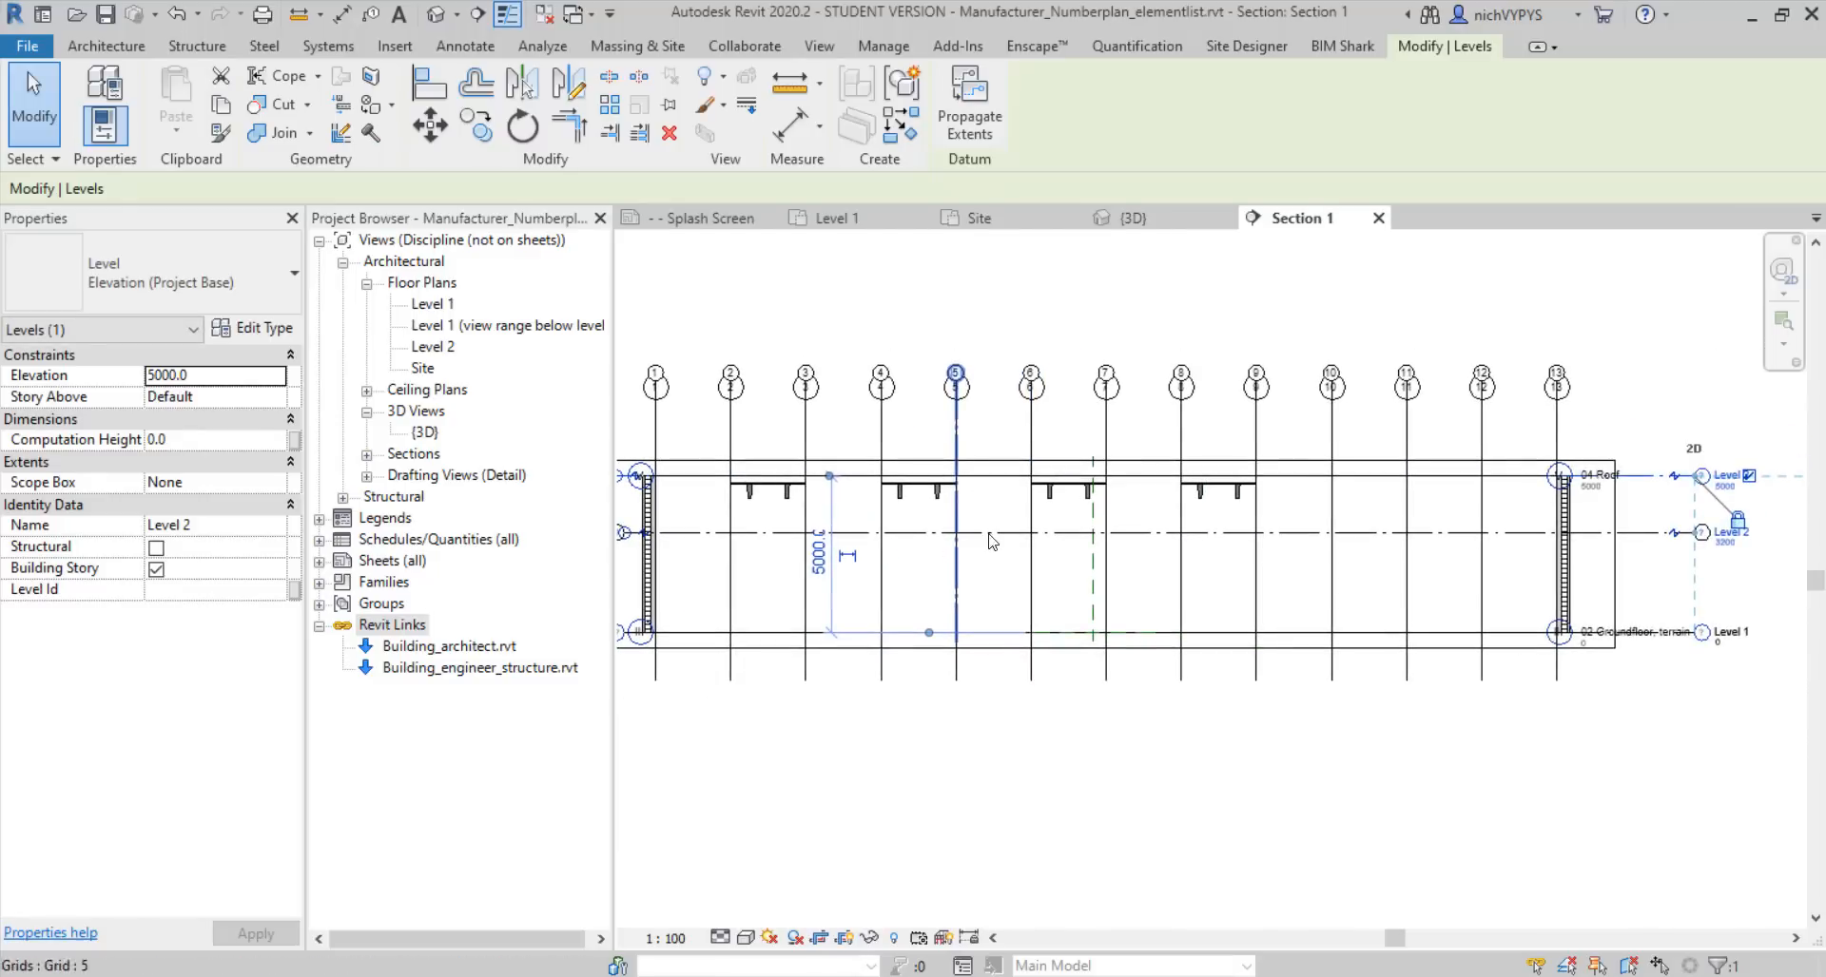
Create a reference plane by picking the underside of the TT slab's deck between grids 6 and 7 in the section
scroll(1461, 513, "up", 2)
scroll(1616, 476, "down", 1)
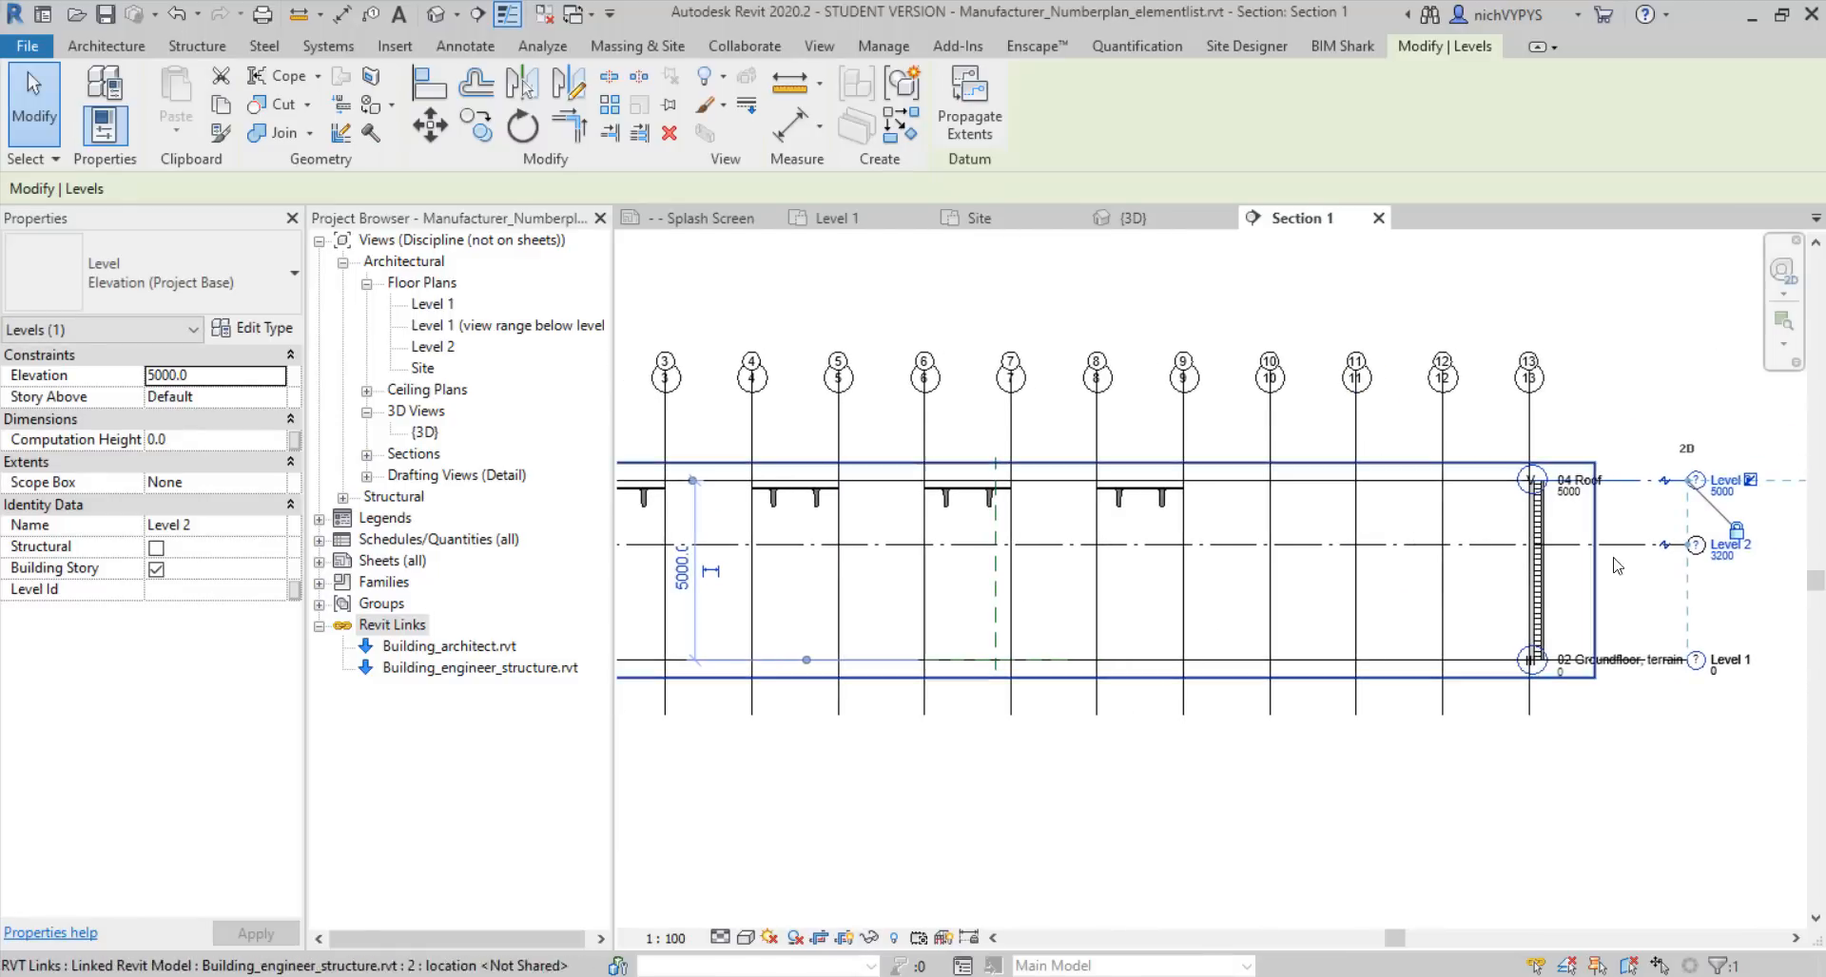
left_click(1617, 406)
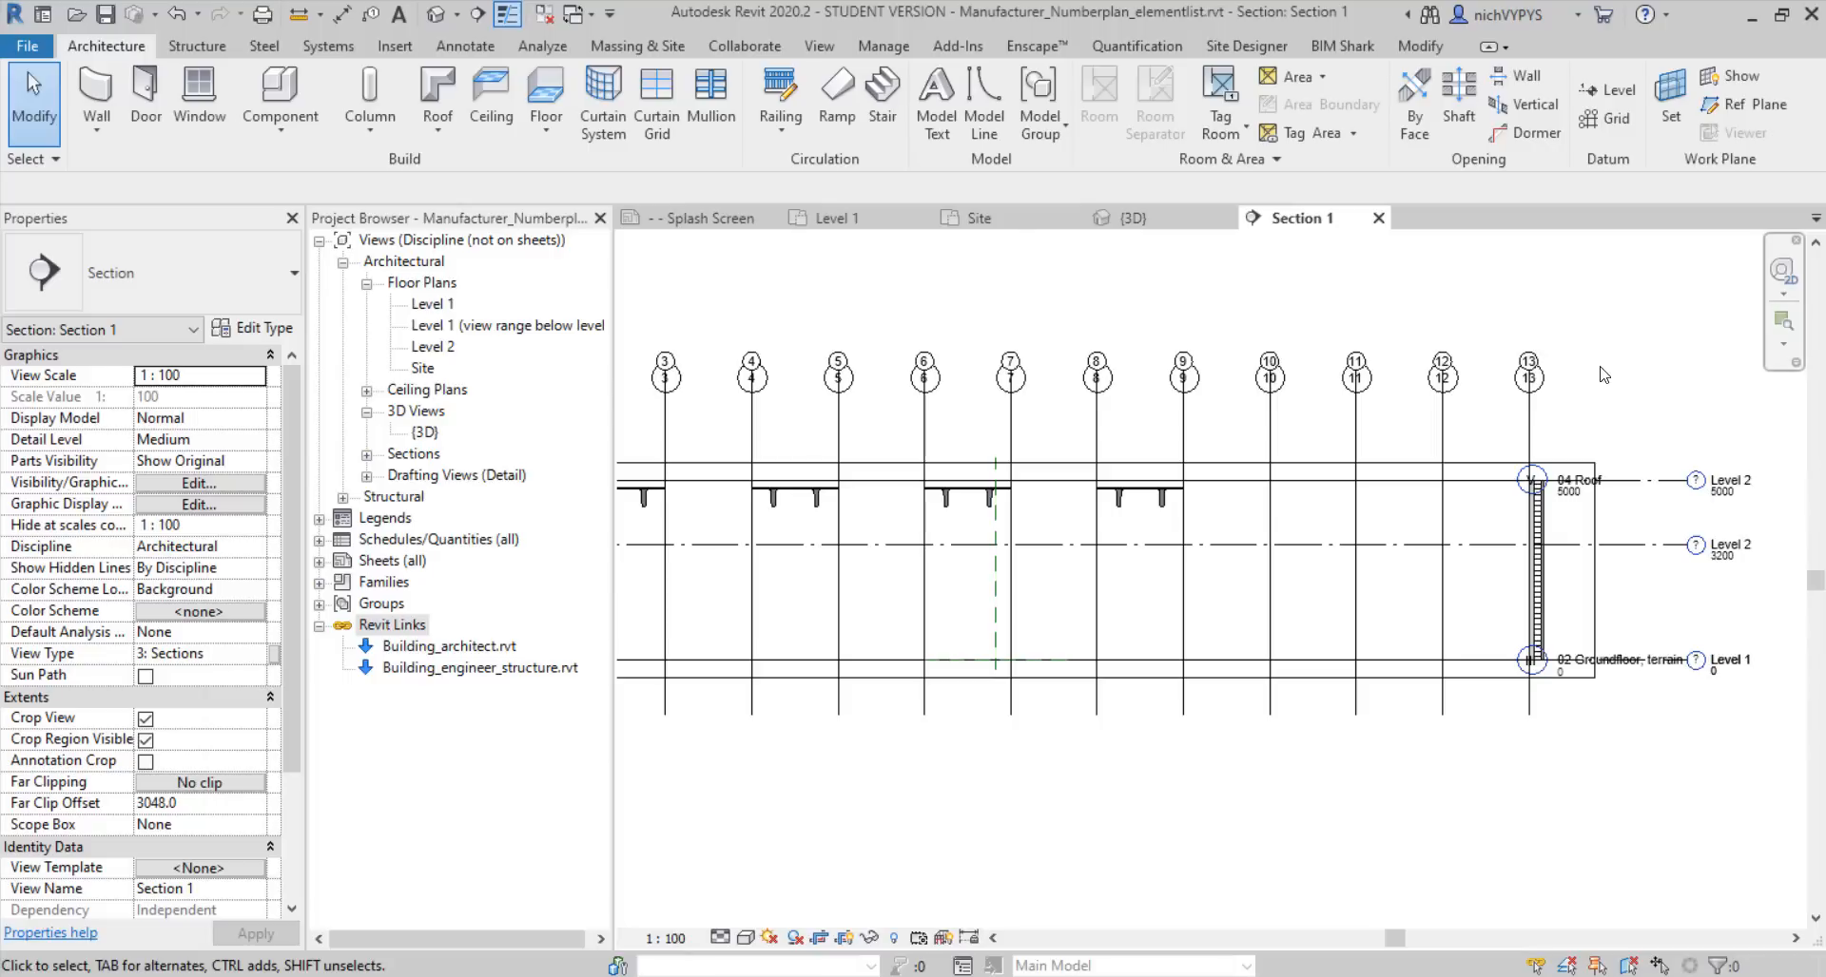
scroll(1702, 390, "down", 4)
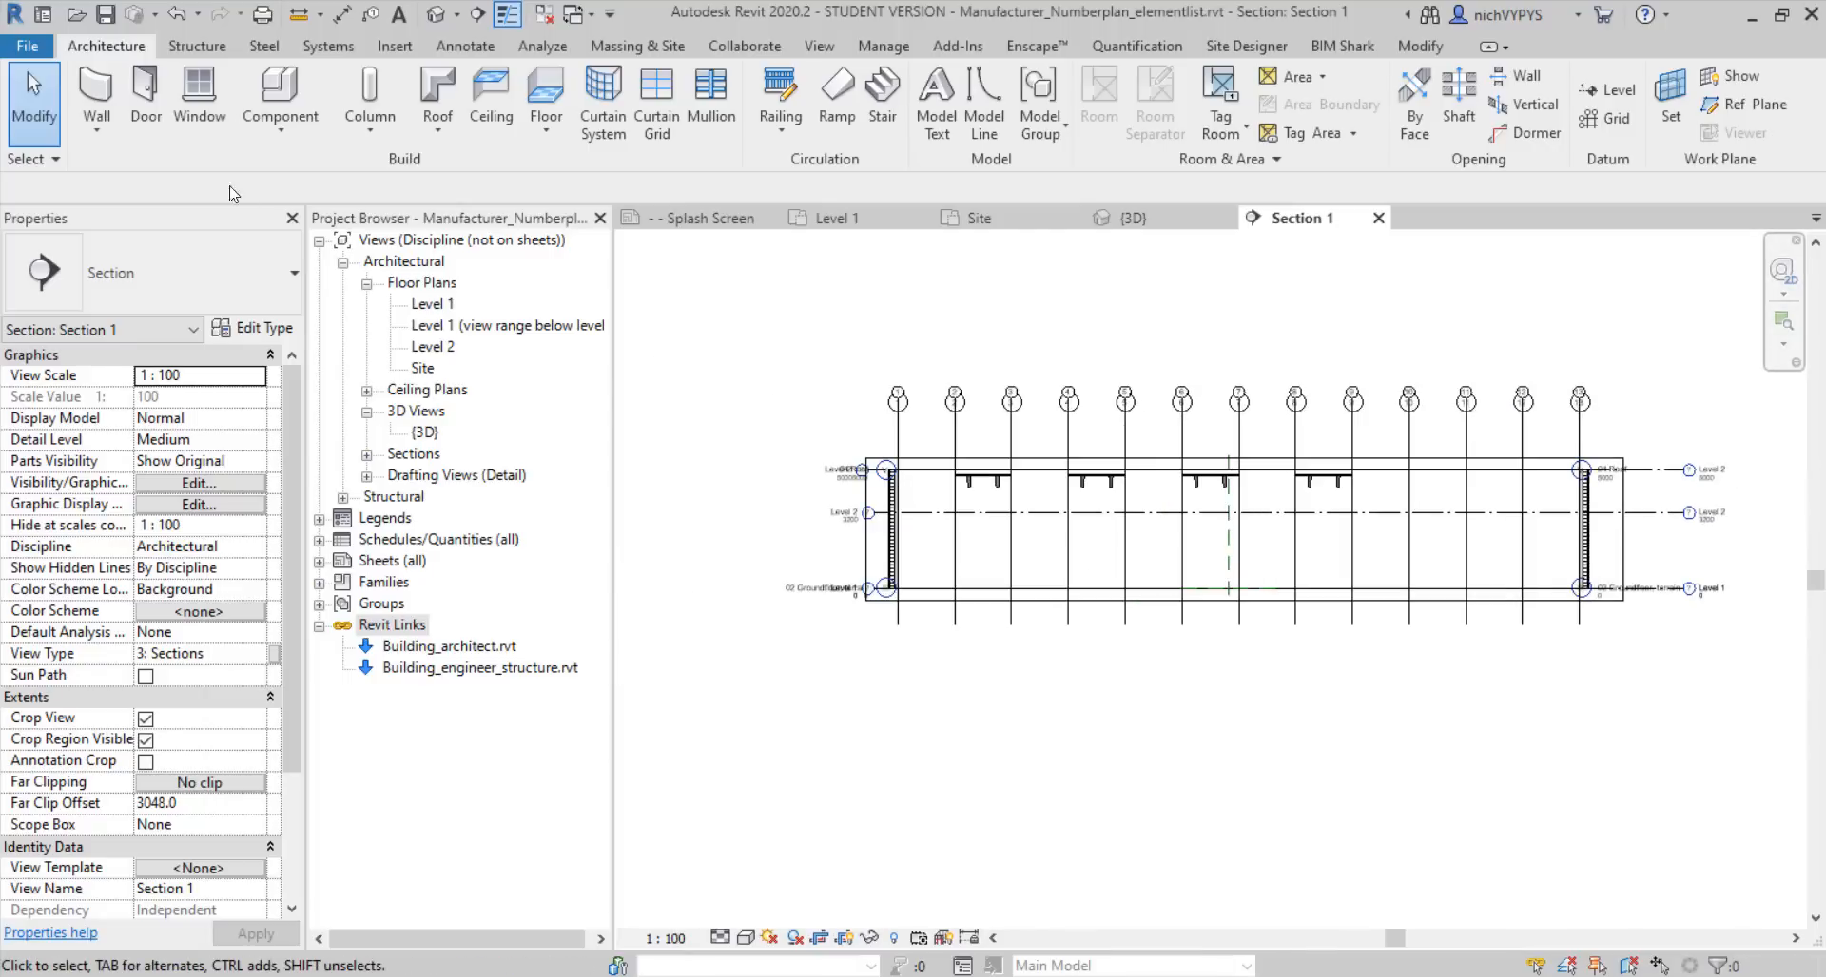
left_click(1740, 104)
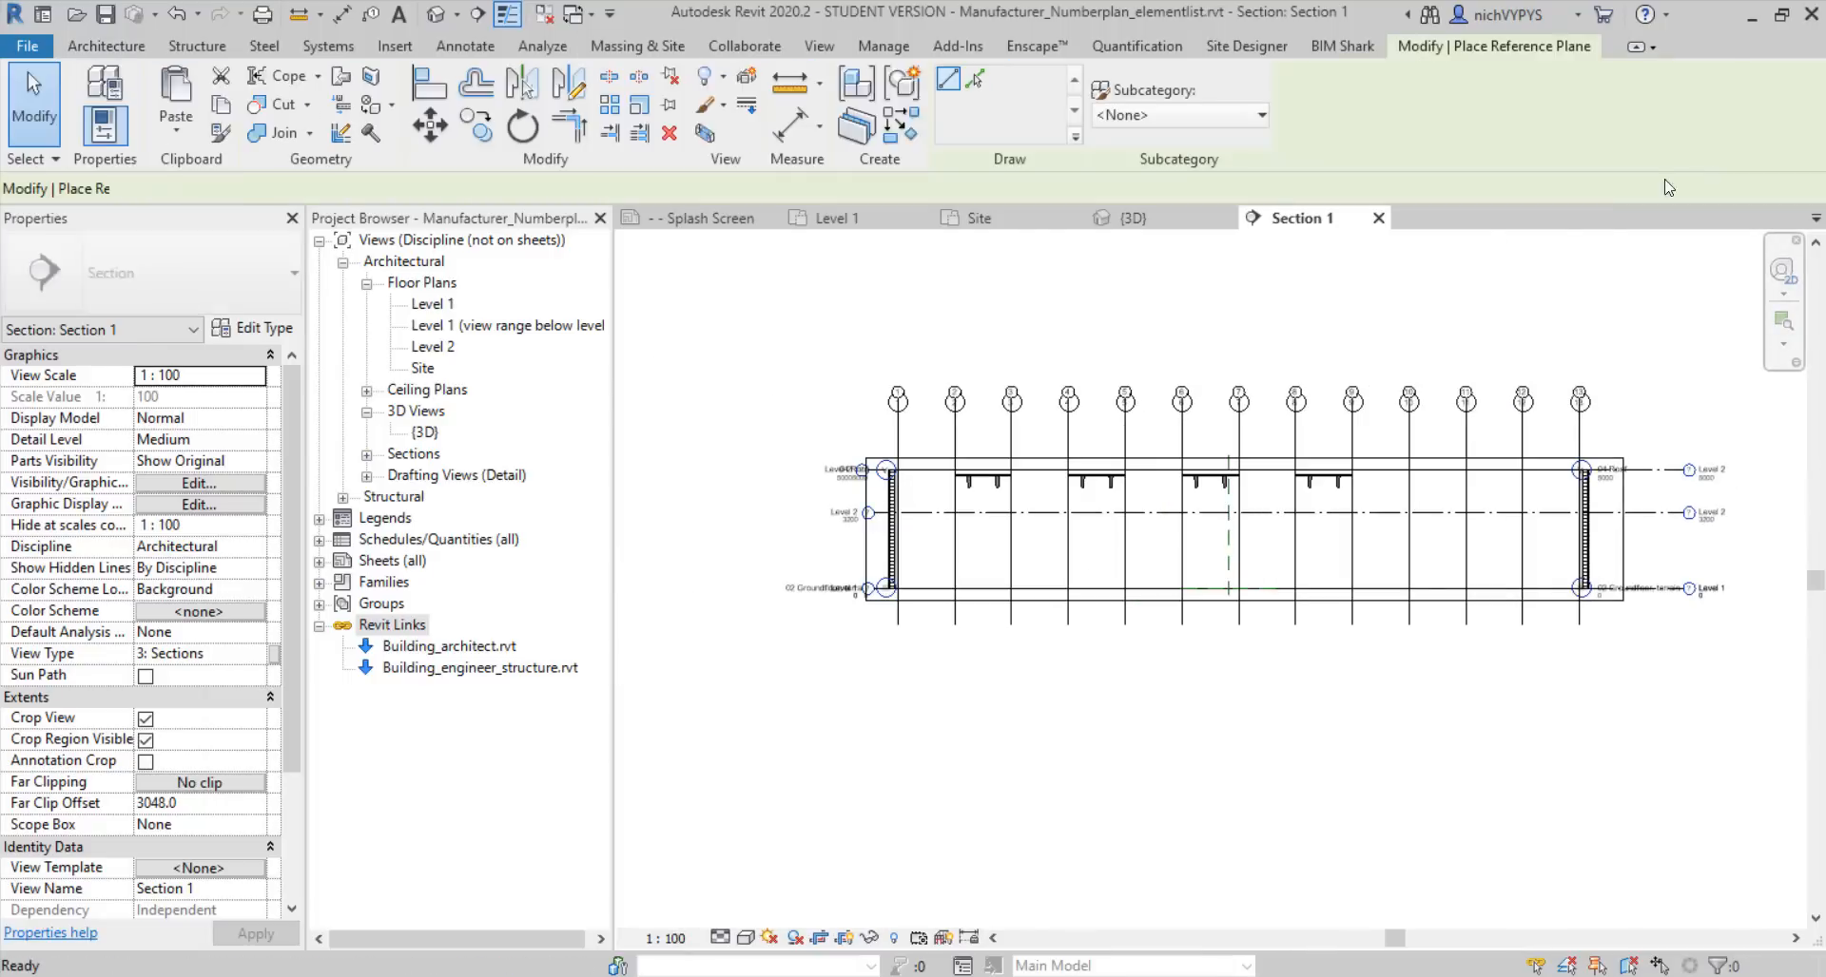
scroll(1228, 485, "up", 6)
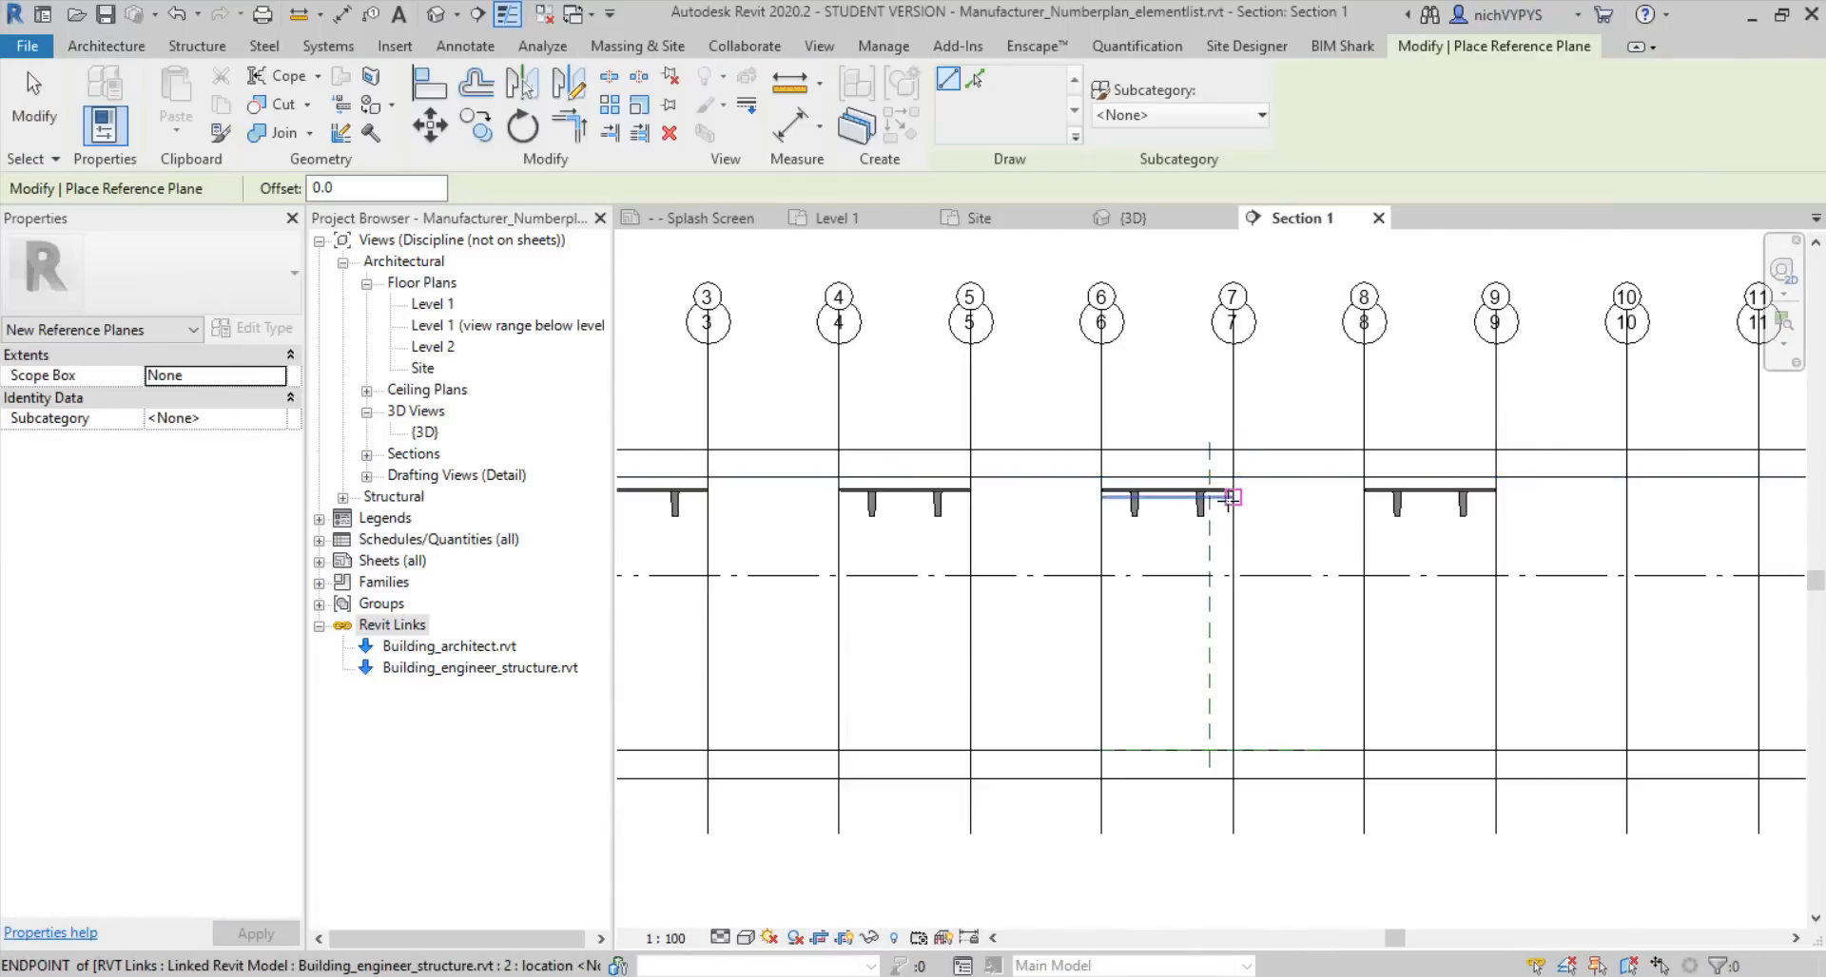
left_click(975, 80)
scroll(1265, 504, "up", 4)
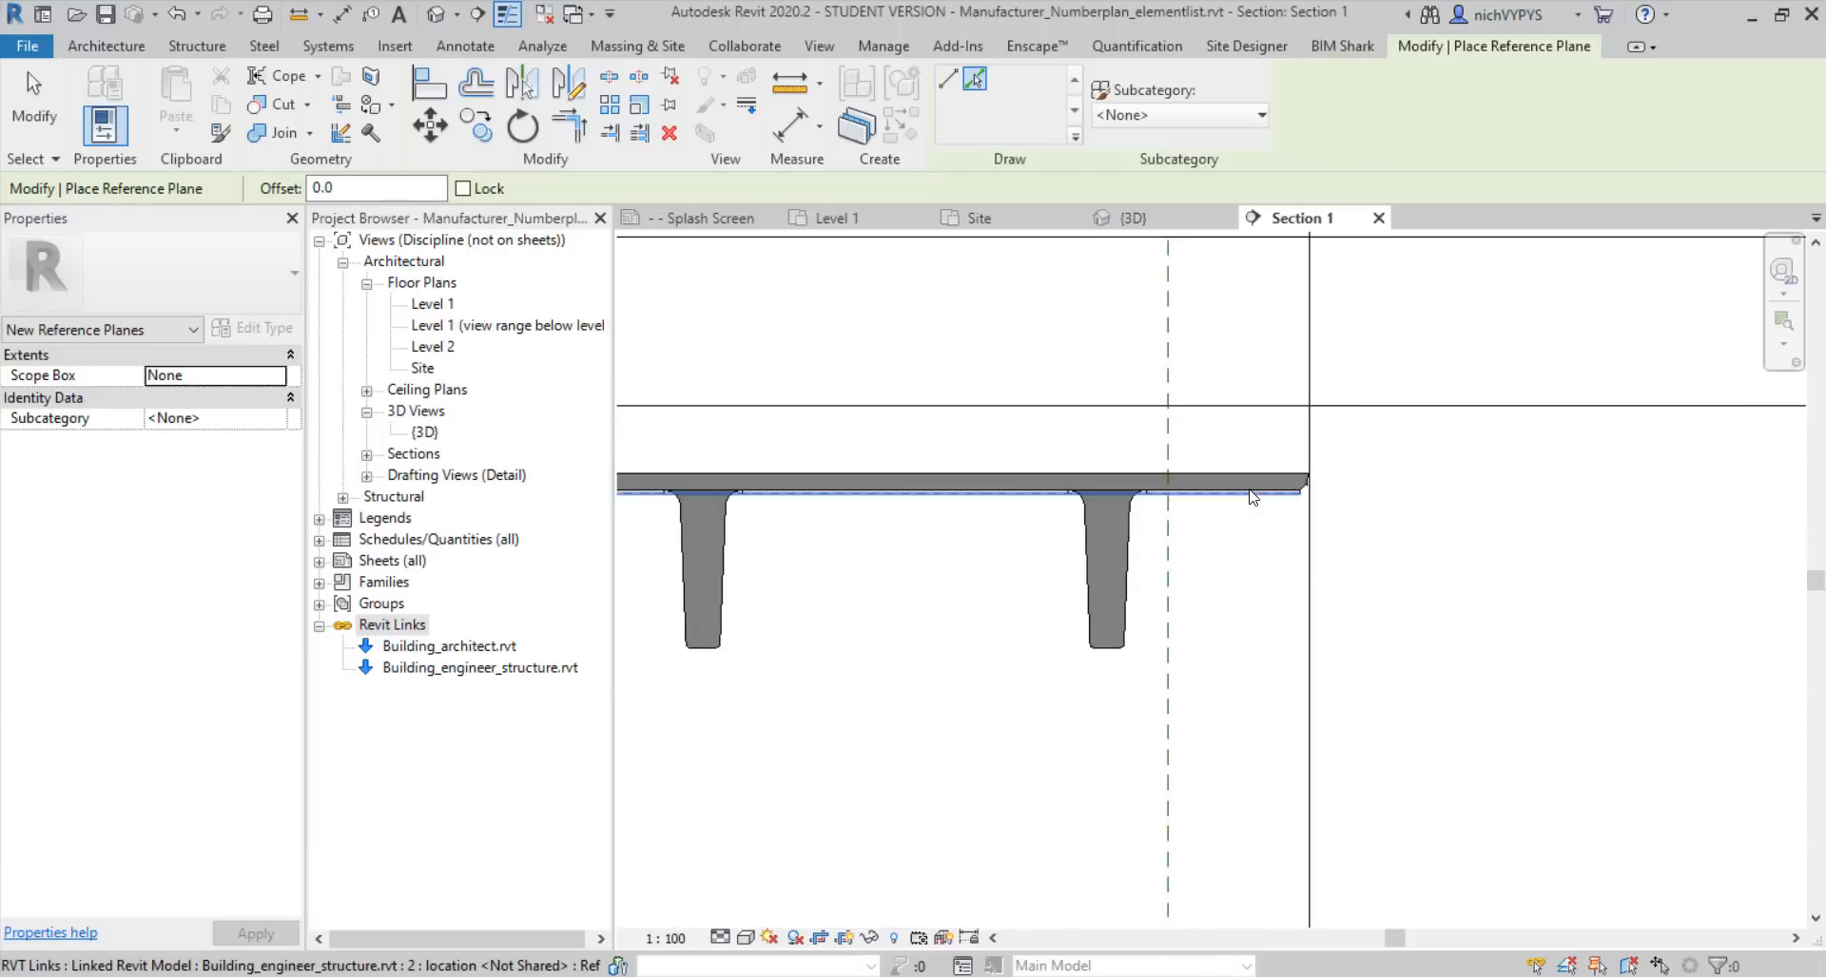
key("Tab")
key("Tab")
key("Tab")
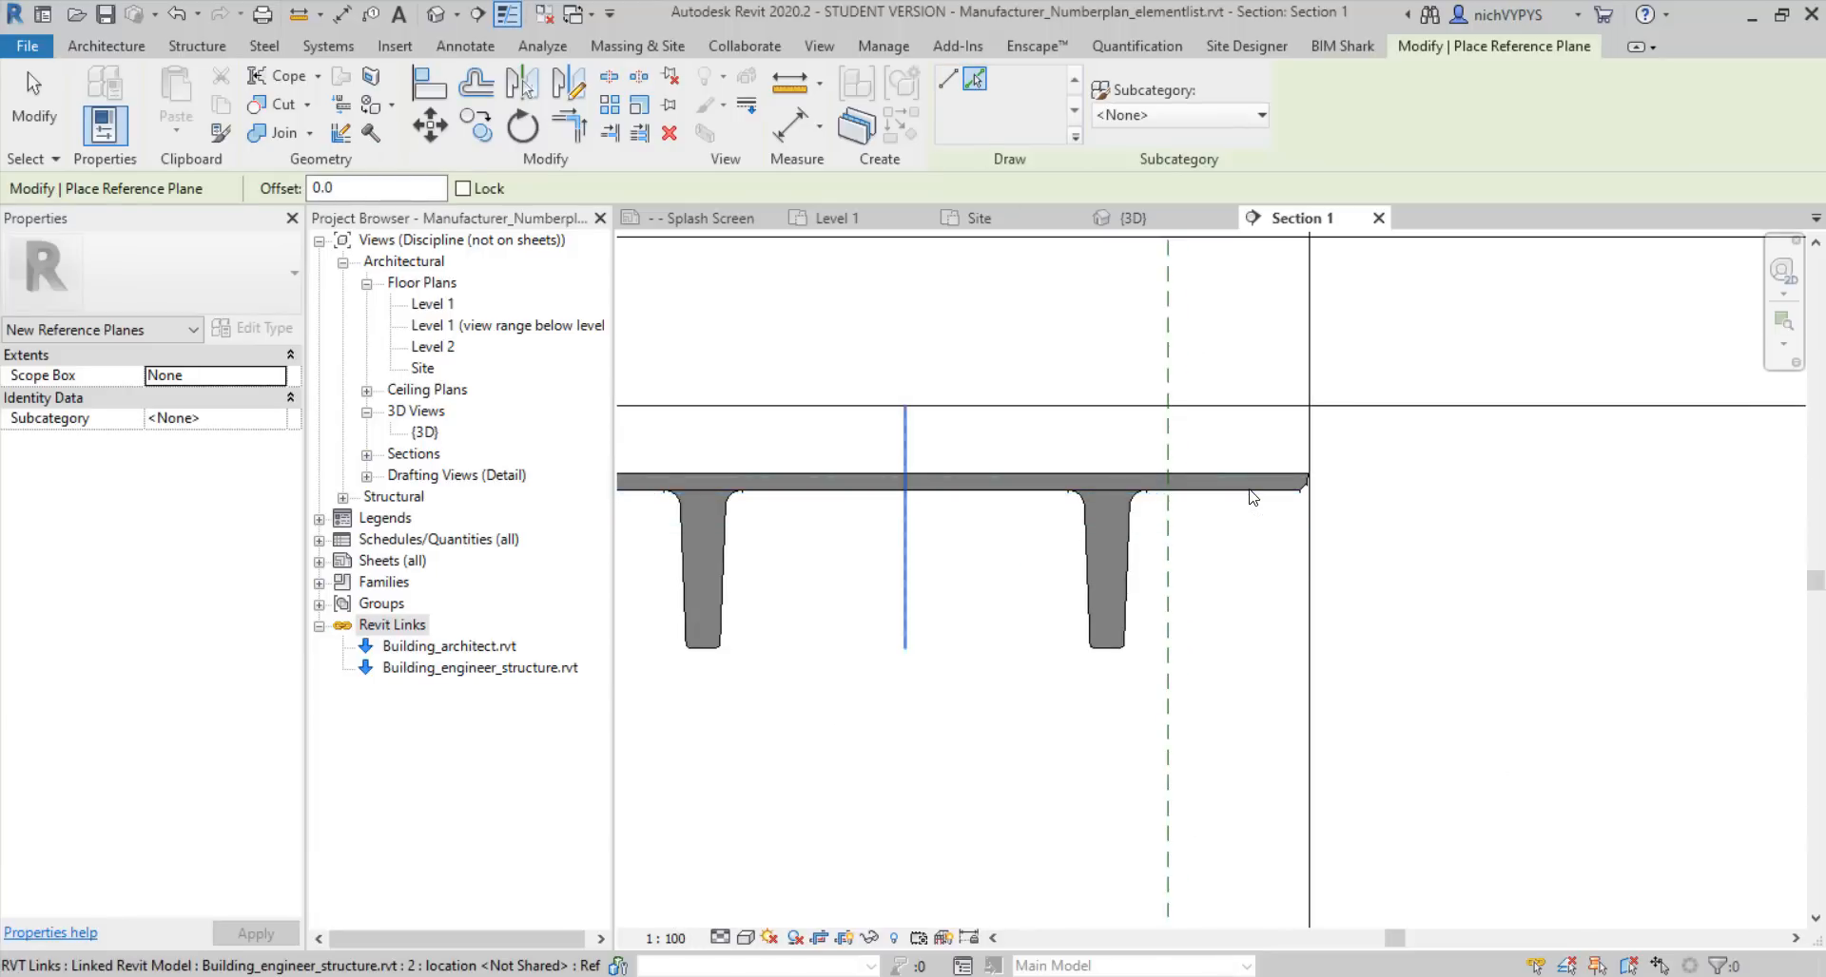
left_click(1251, 497)
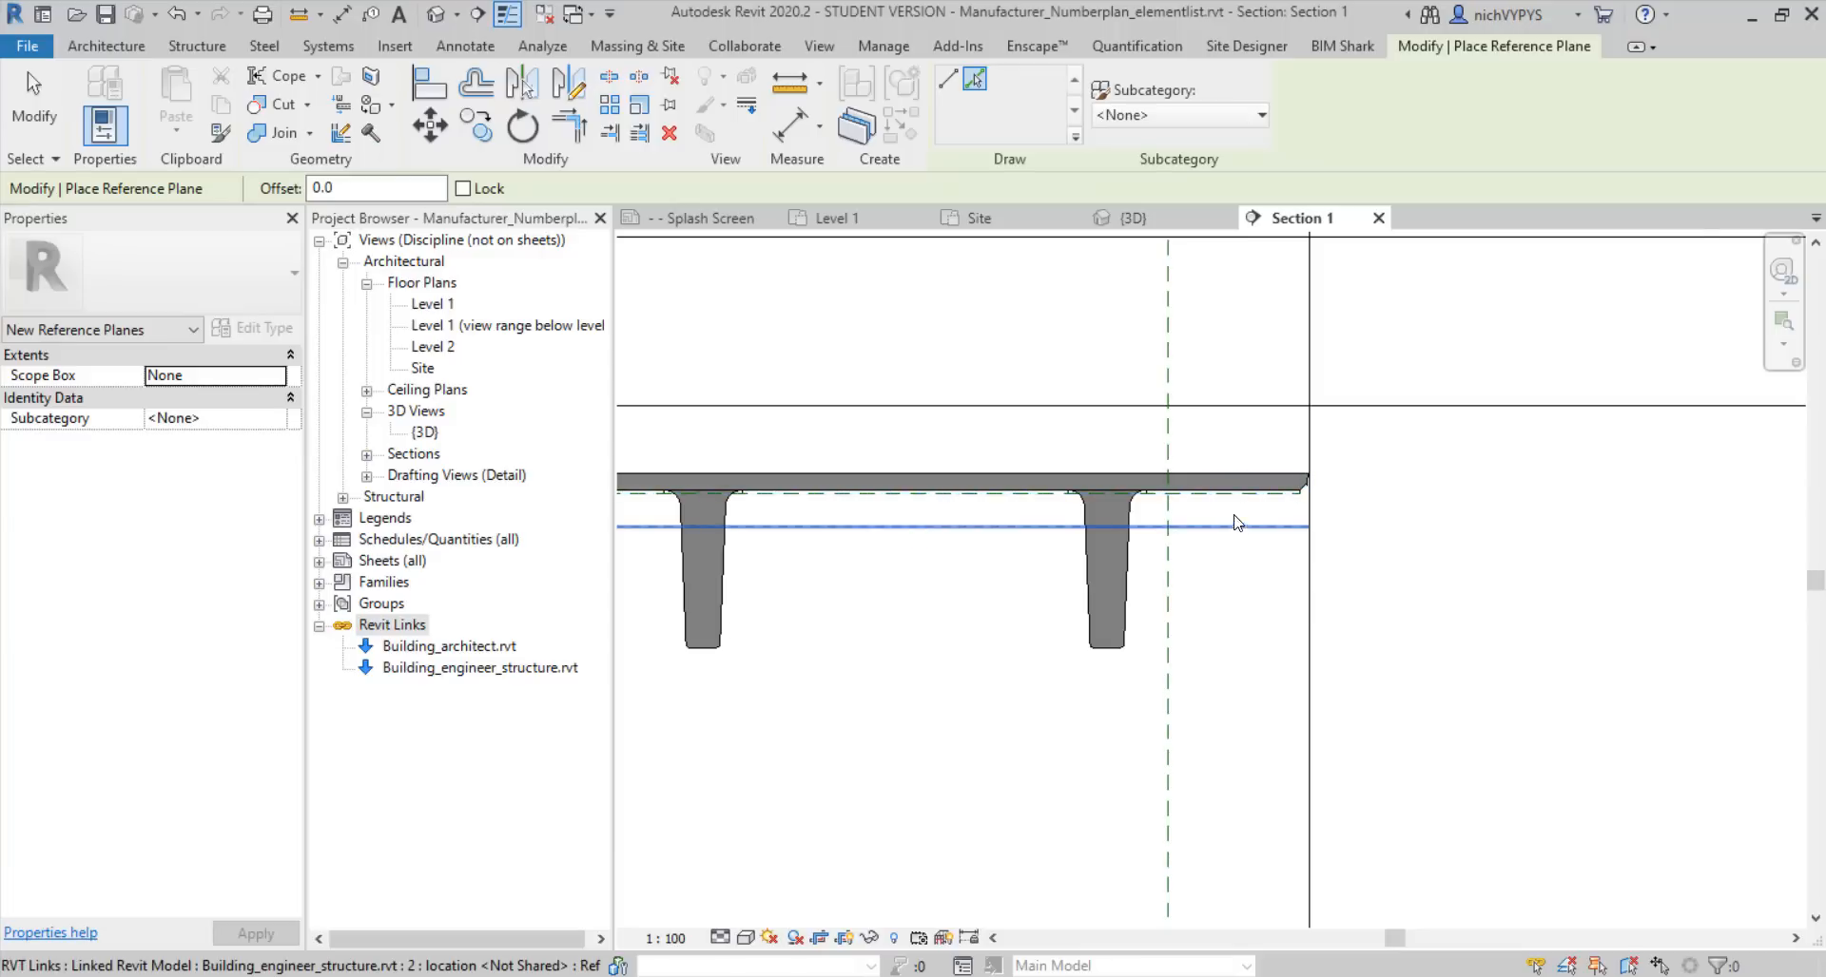
key("Escape")
key("Escape")
Extend both ends of the new reference plane past the exterior walls at grids 1 and 13
left_click(1264, 493)
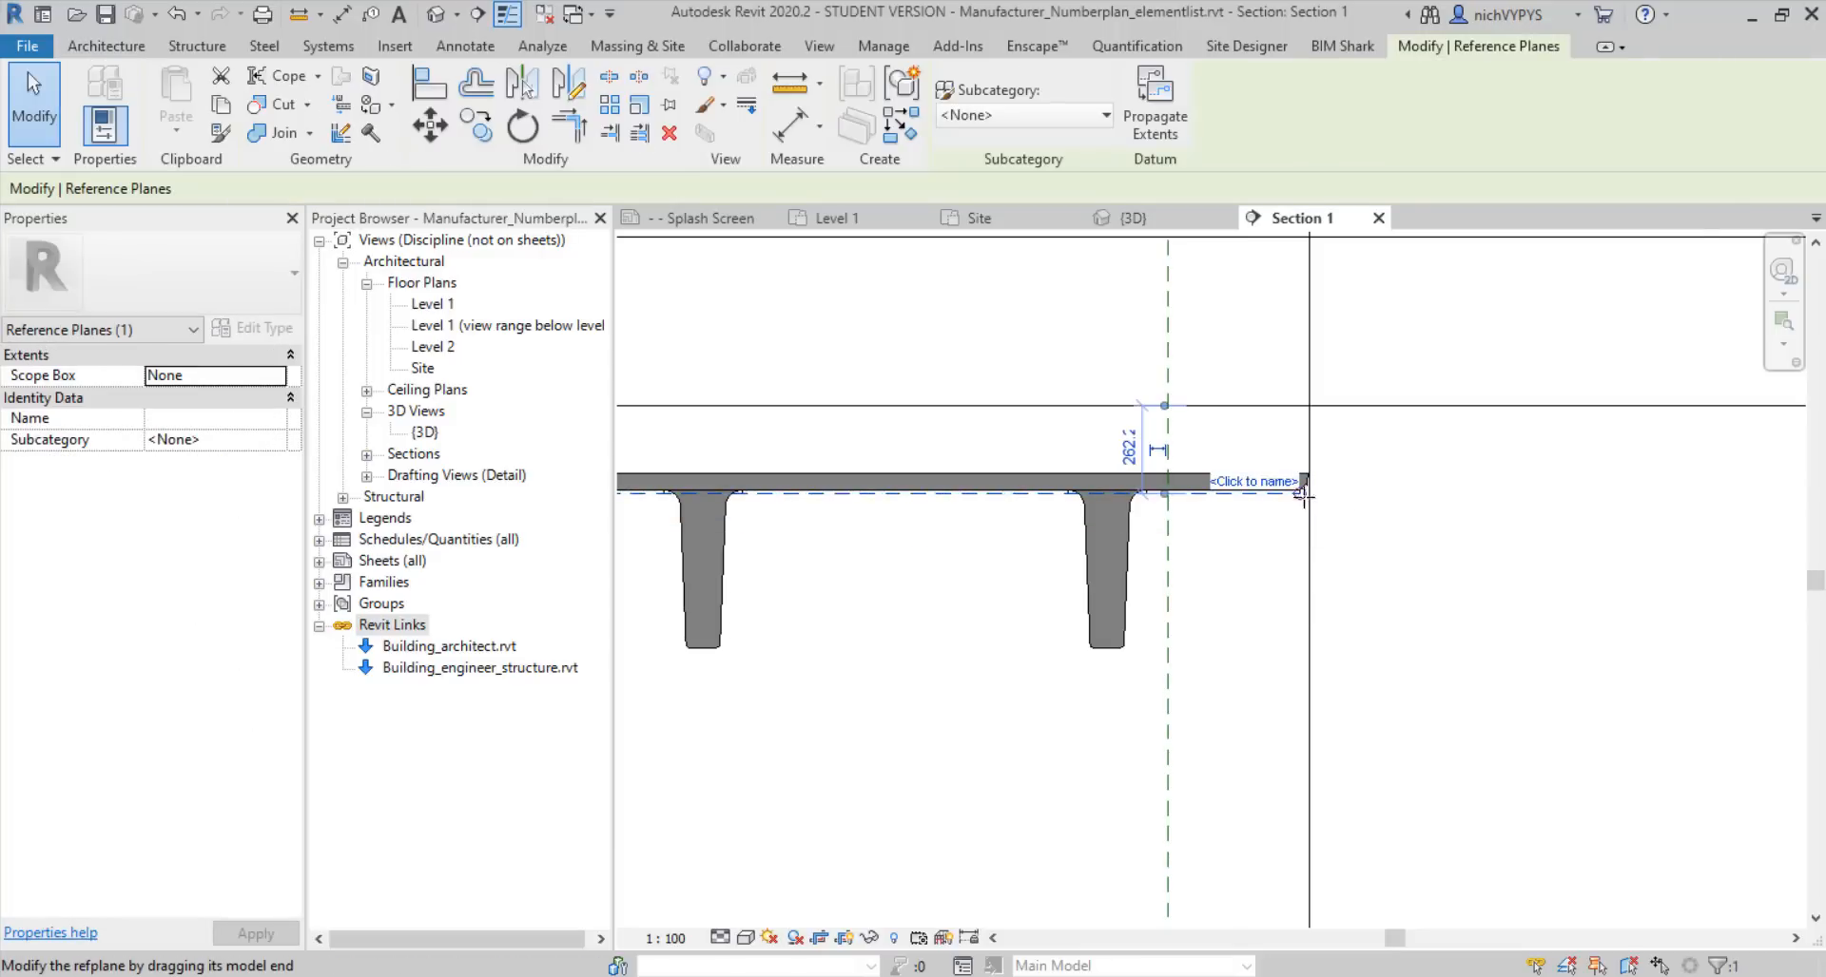
left_click_drag(1302, 494, 1478, 493)
scroll(1089, 549, "down", 3)
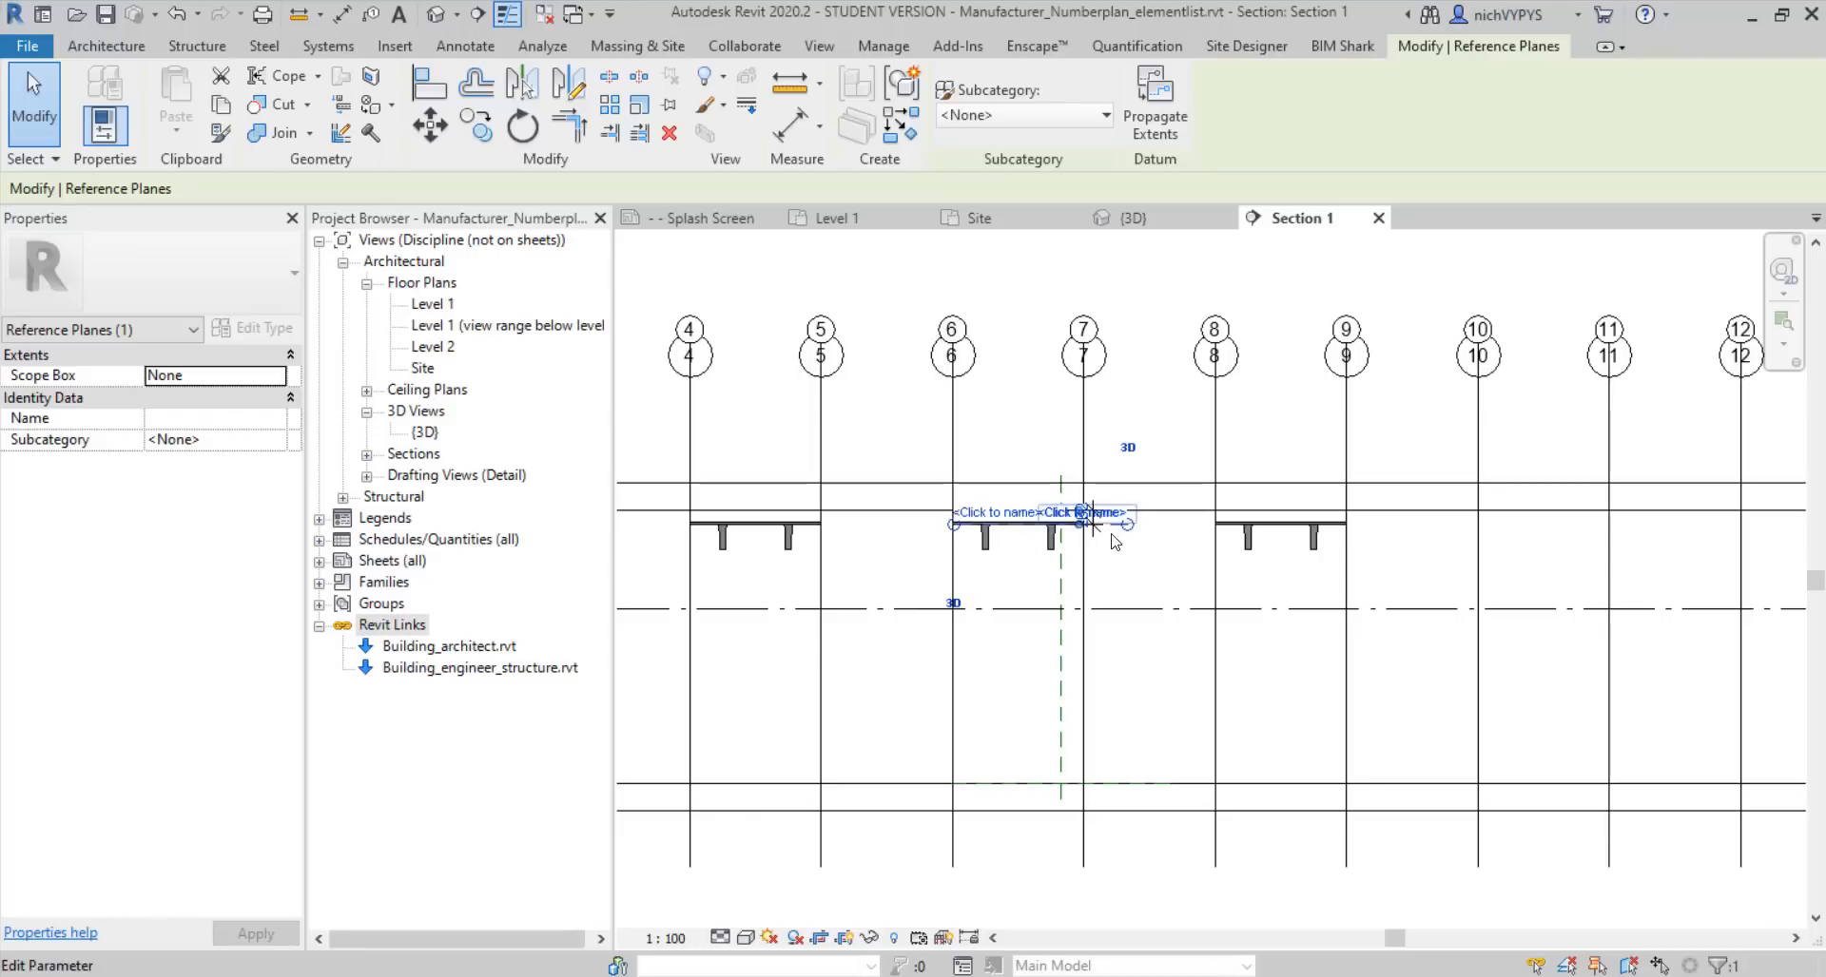
left_click_drag(1128, 524, 1485, 549)
scroll(992, 582, "down", 4)
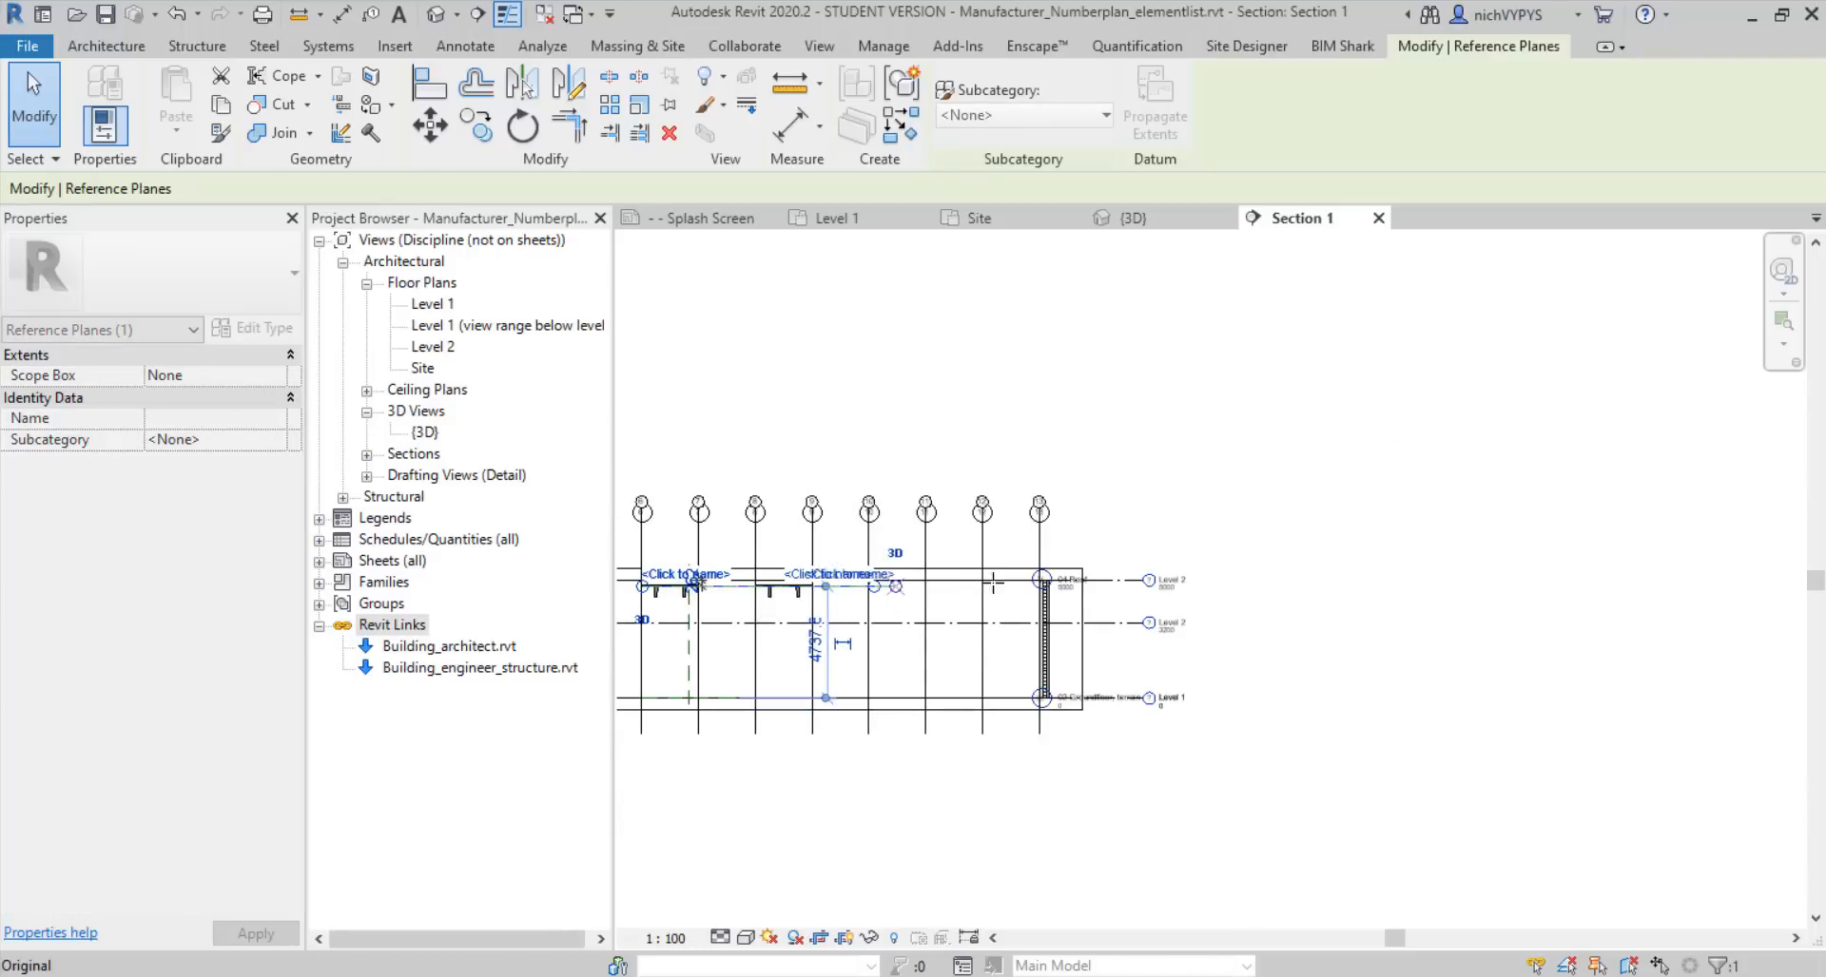
middle_click_drag(1232, 570, 1489, 564)
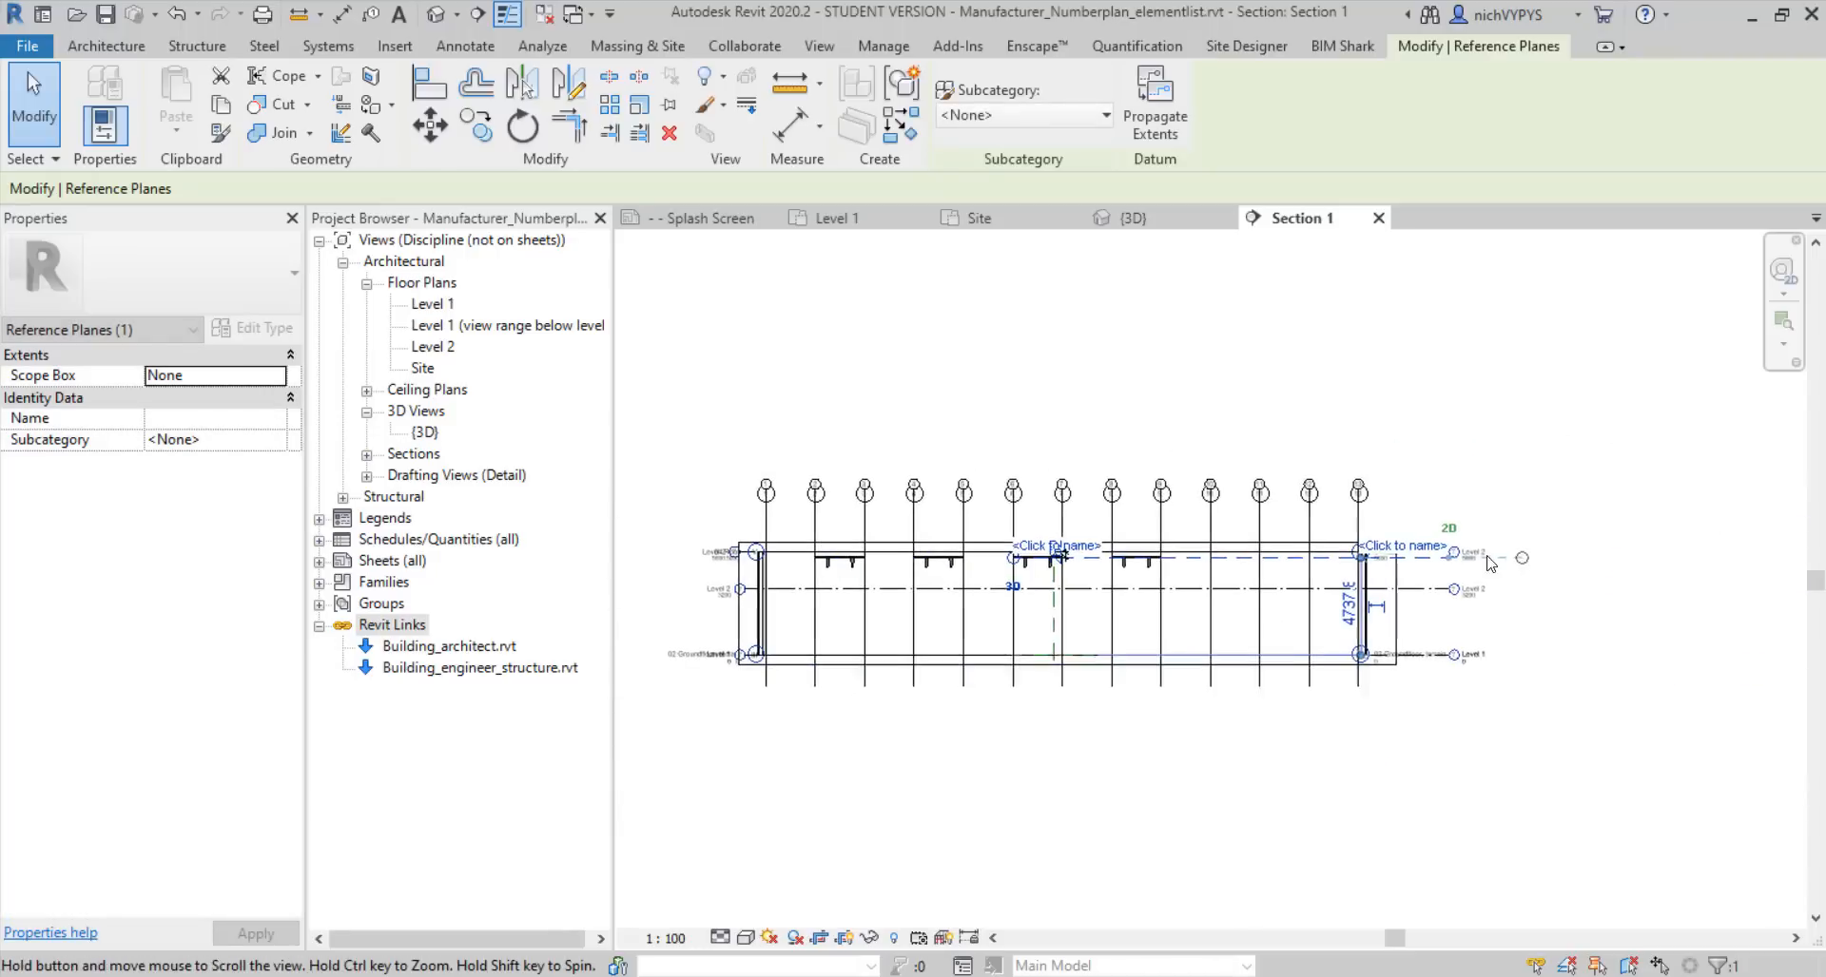
scroll(1489, 564, "up", 1)
middle_click_drag(923, 571, 1302, 592)
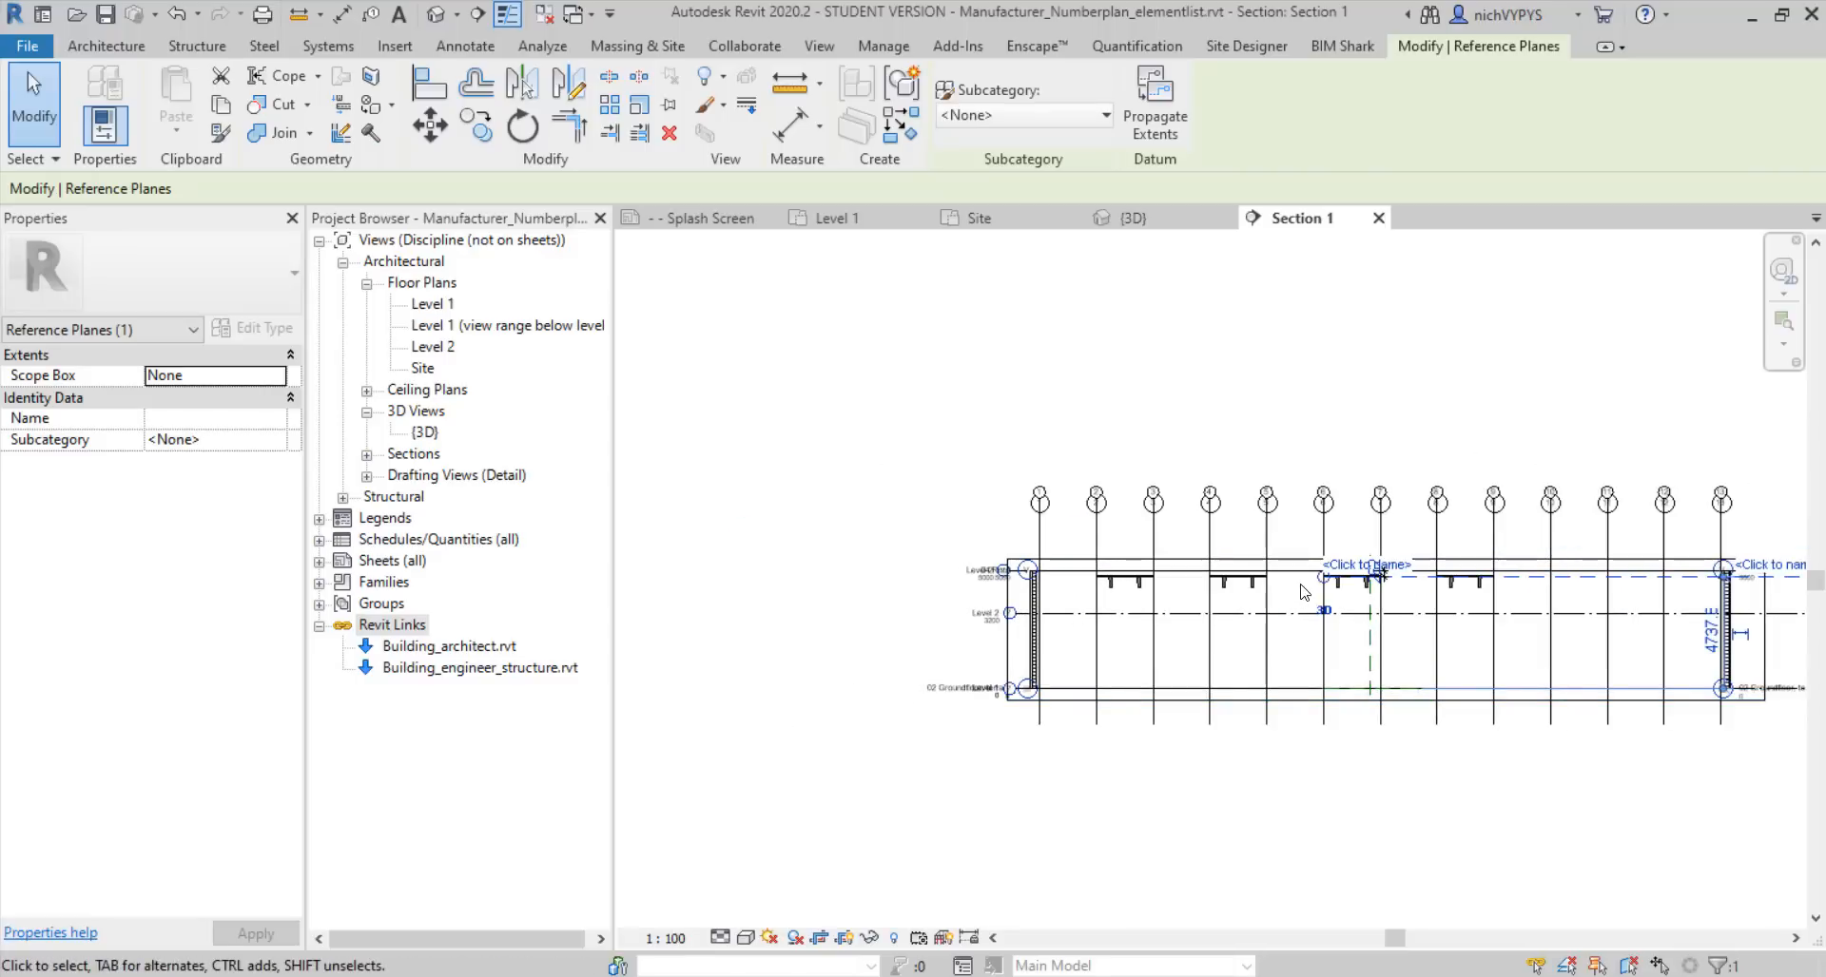
left_click_drag(1322, 577, 892, 599)
Name the reference plane Underside TTS
scroll(1039, 597, "up", 3)
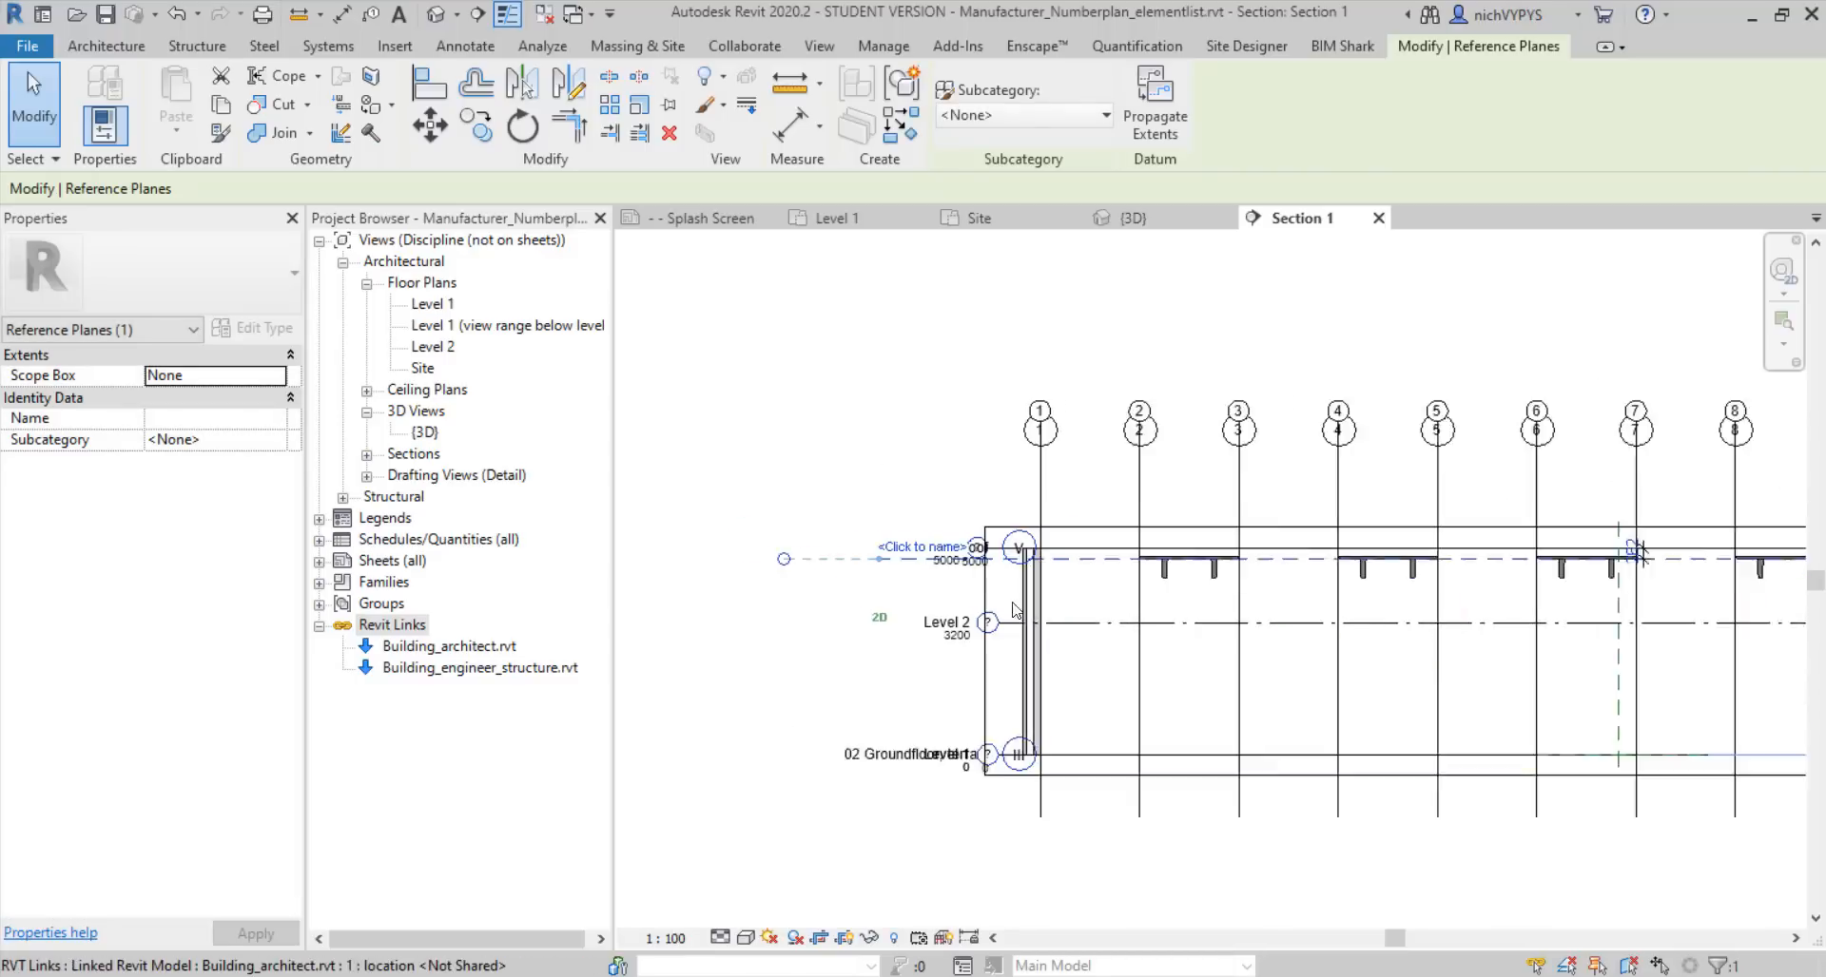
left_click(903, 540)
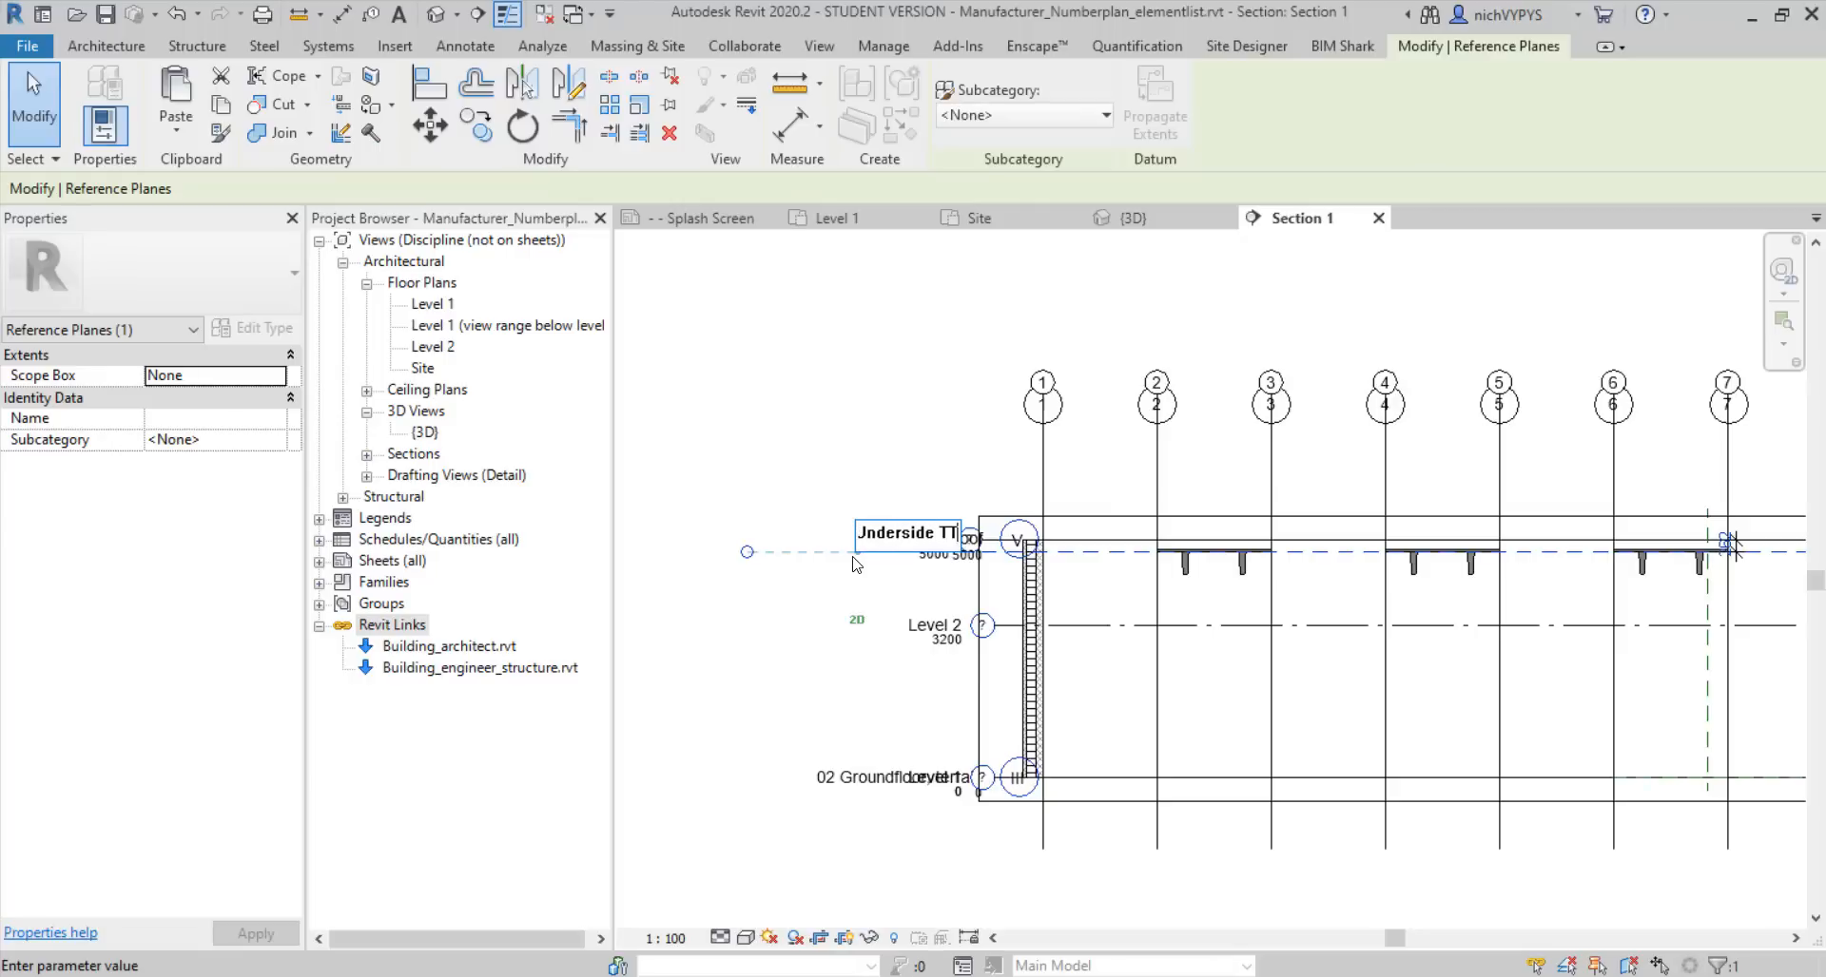
key("Return")
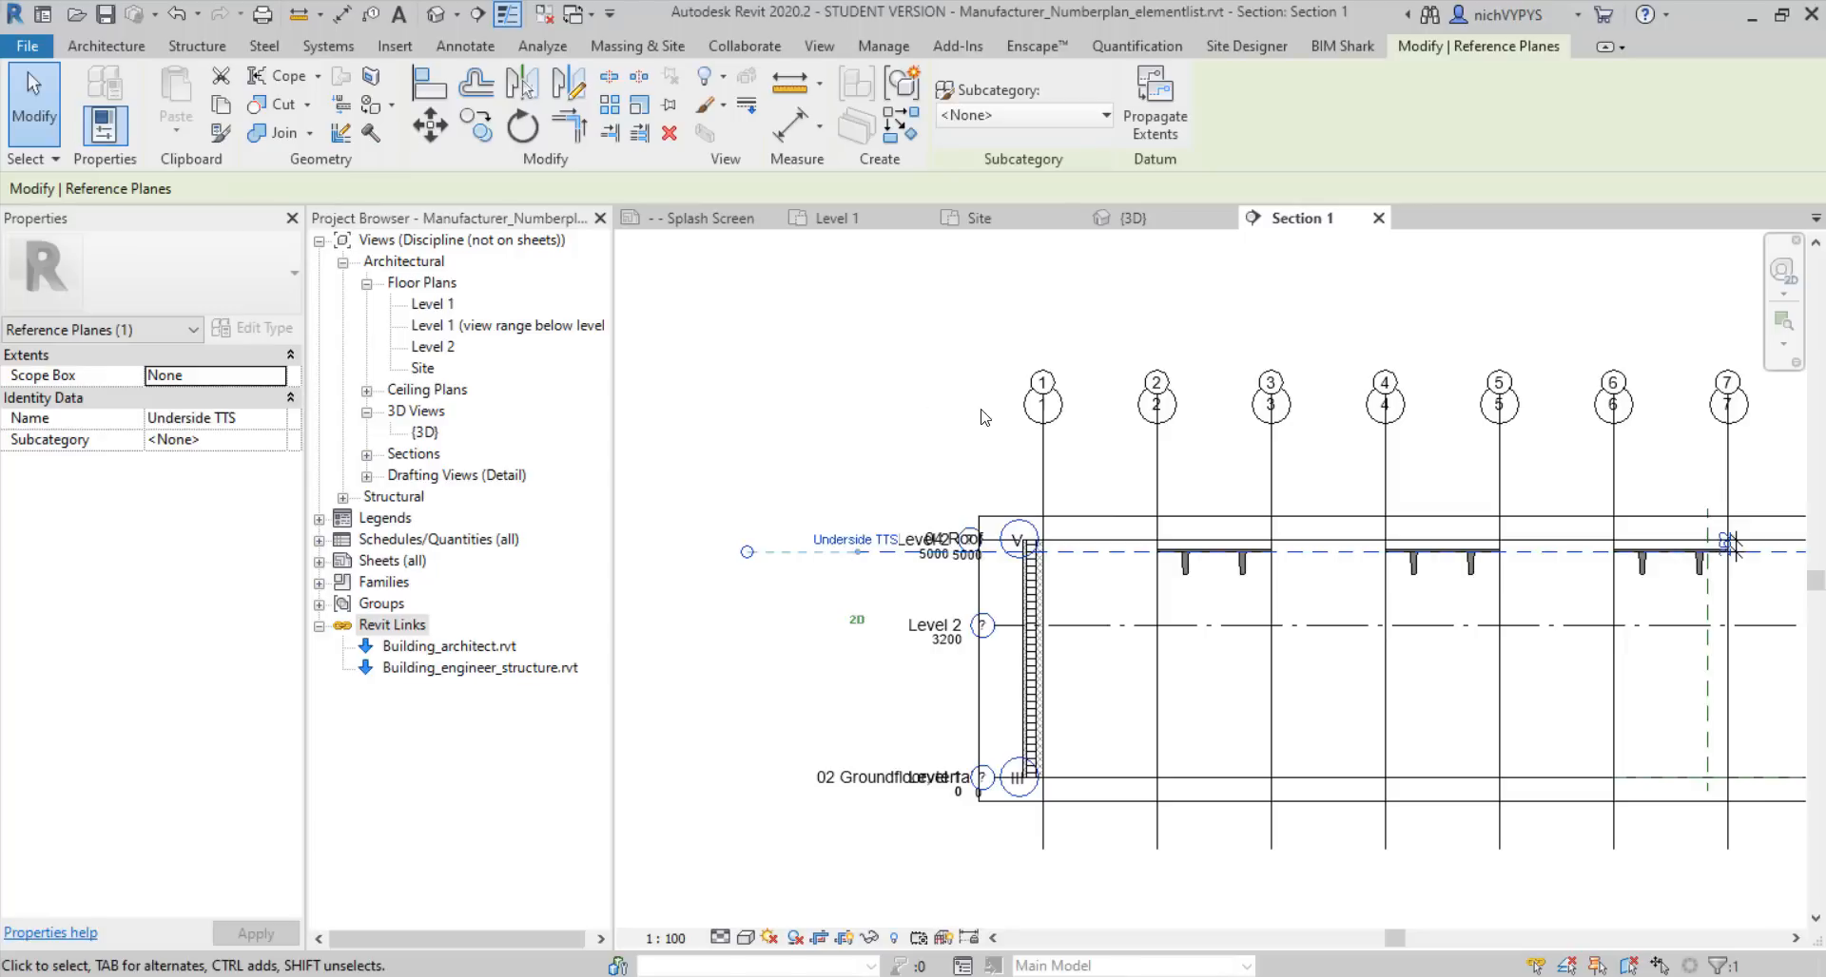
key("Escape")
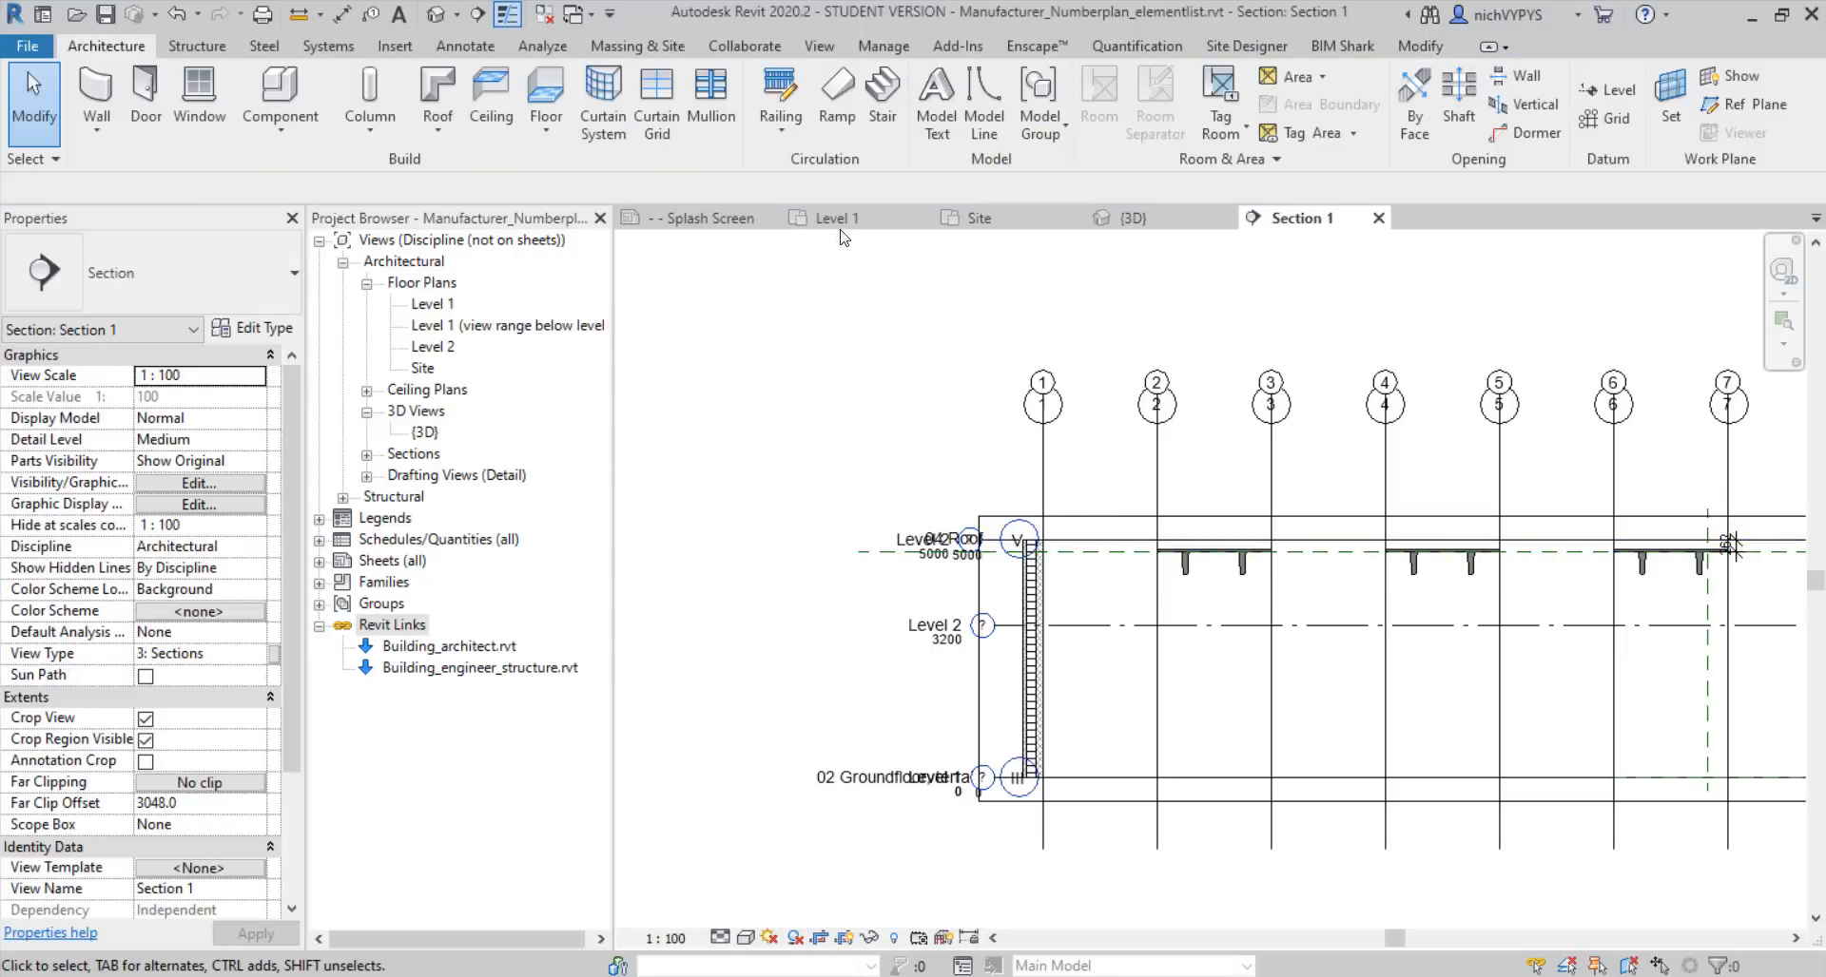
Create parts from the linked architect model's exterior wall along grid 14 in the Level 1 plan
left_click(867, 230)
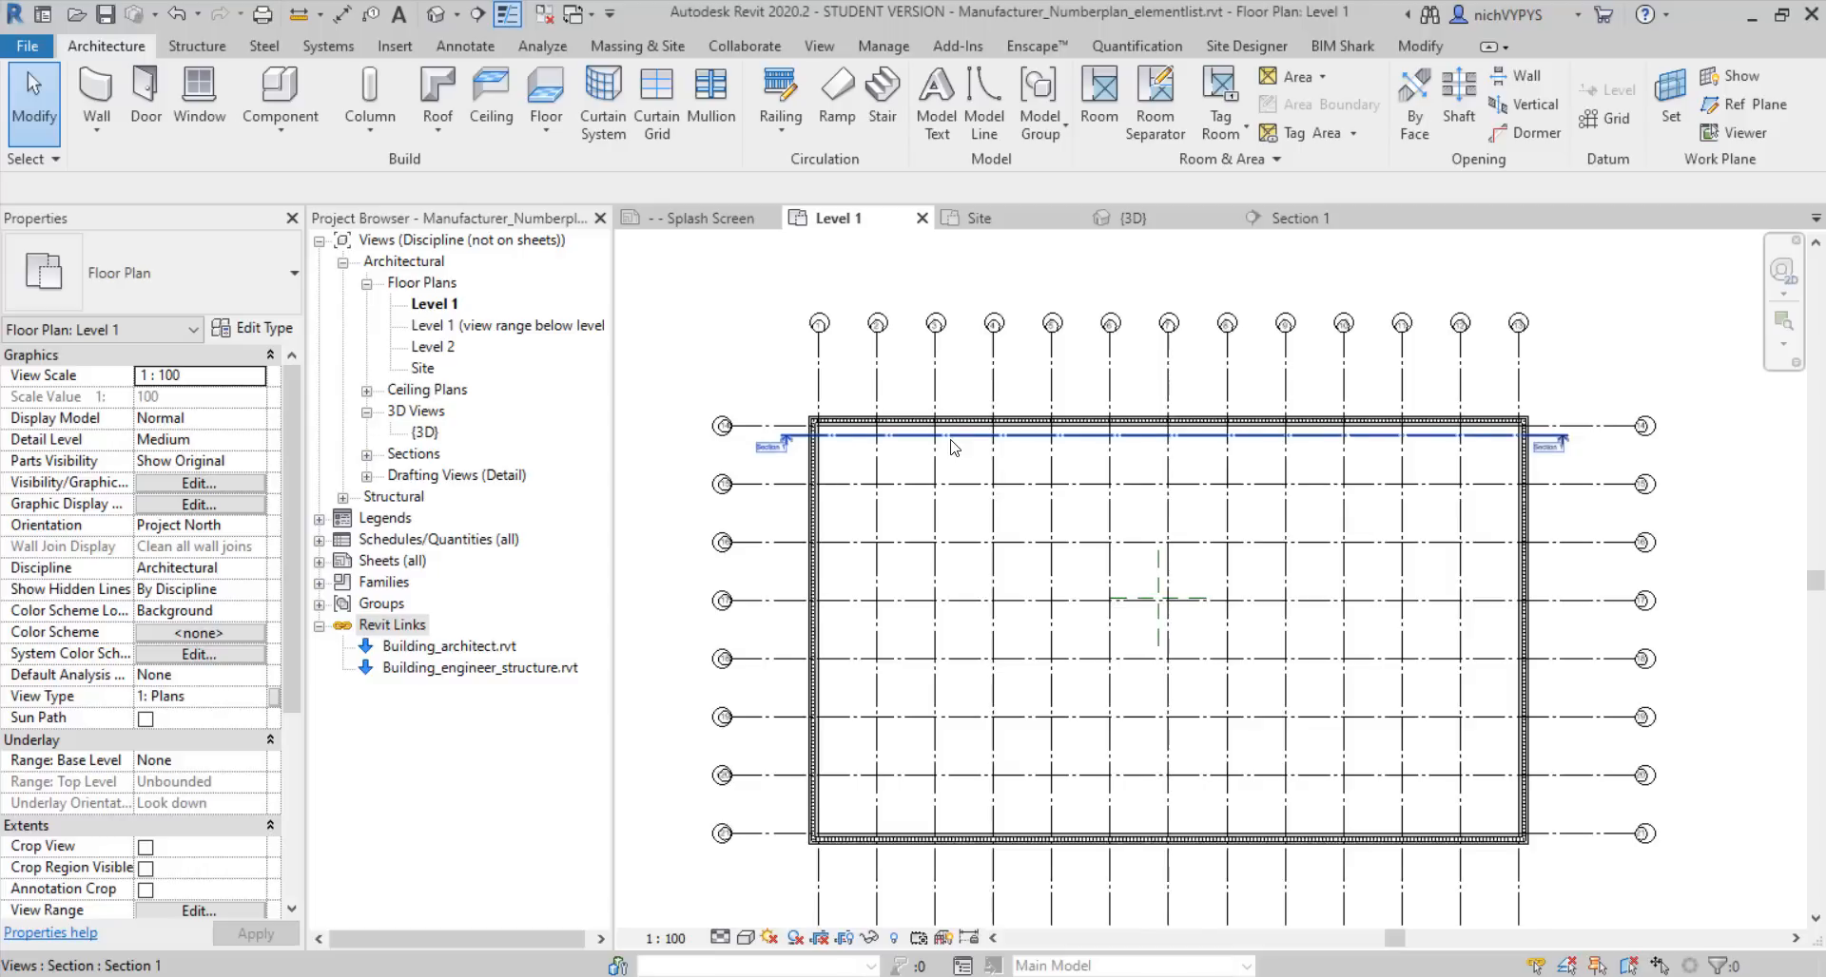
scroll(958, 435, "up", 2)
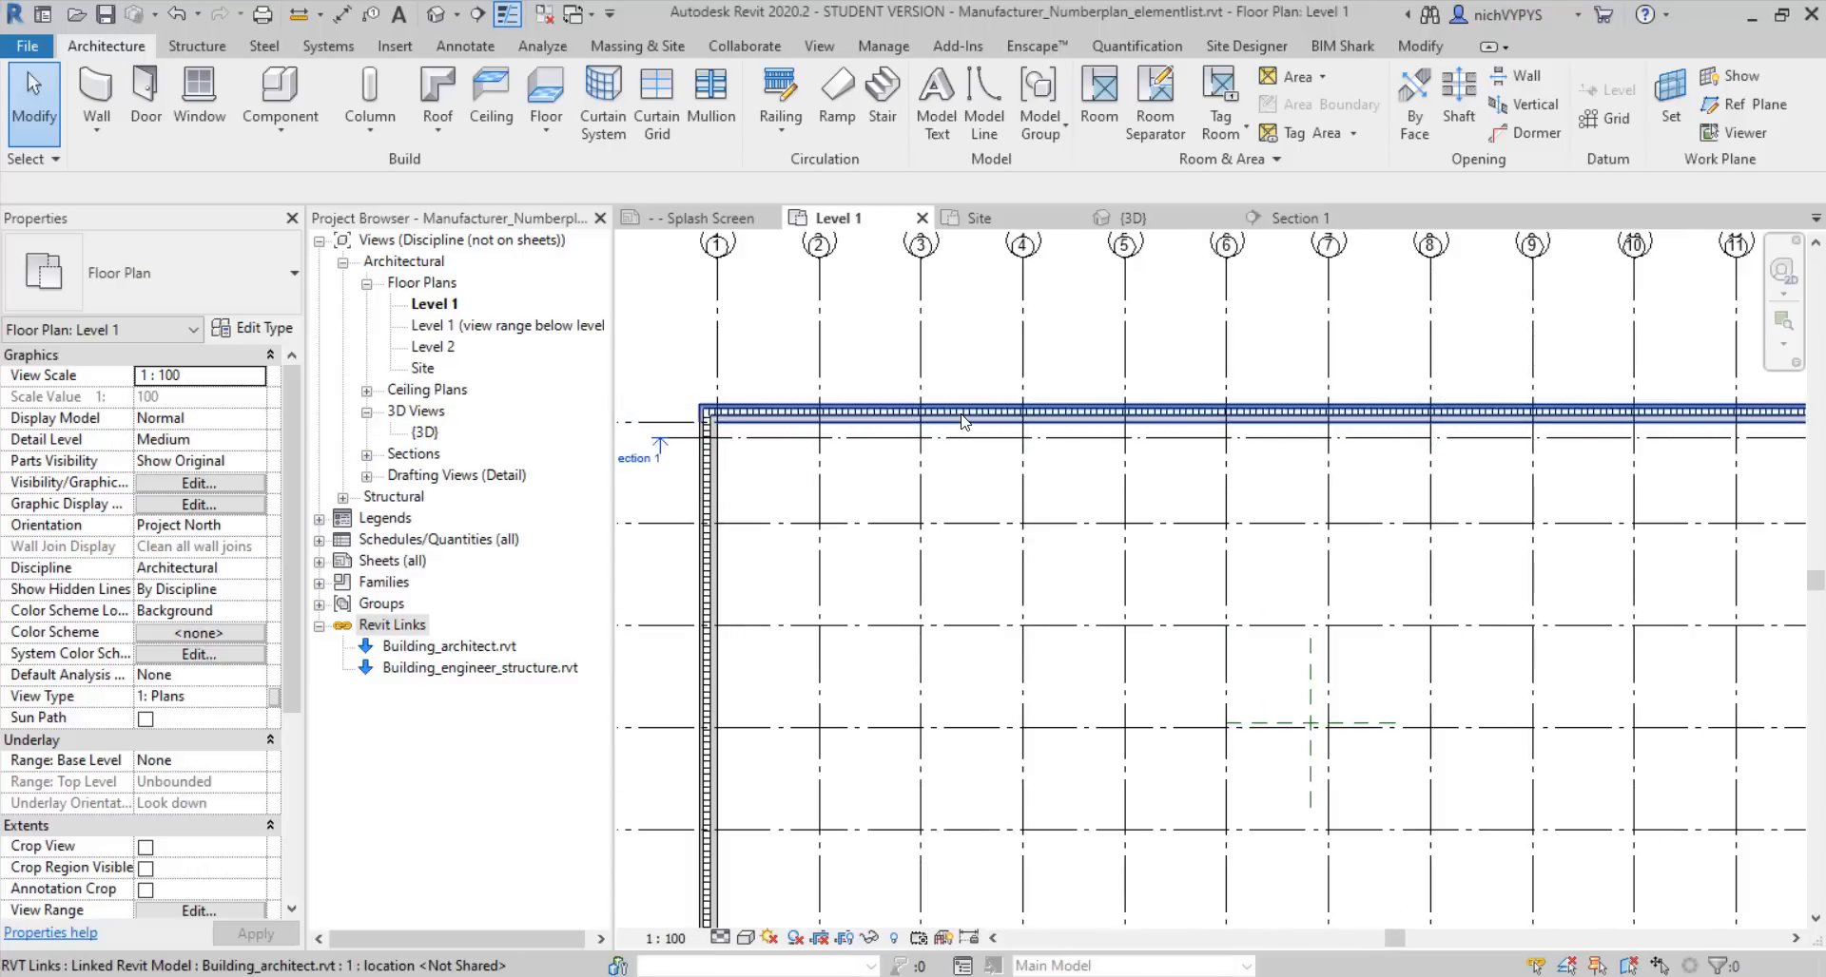
left_click(963, 421)
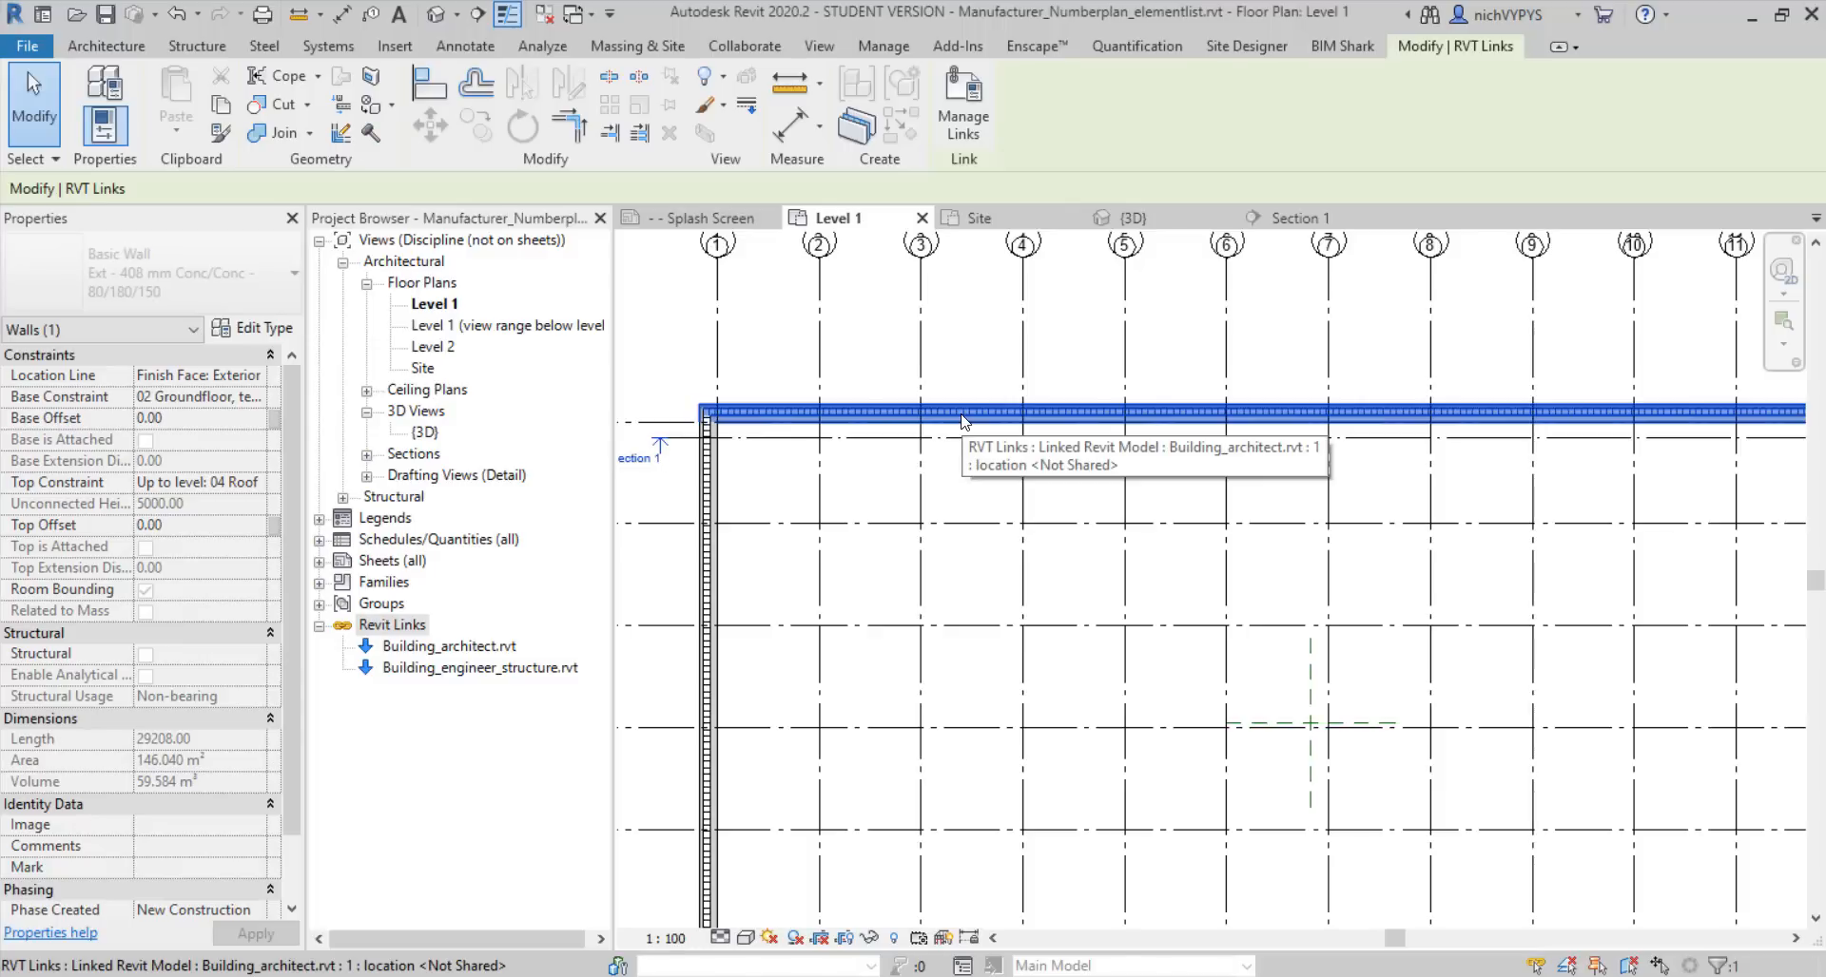
right_click(964, 422)
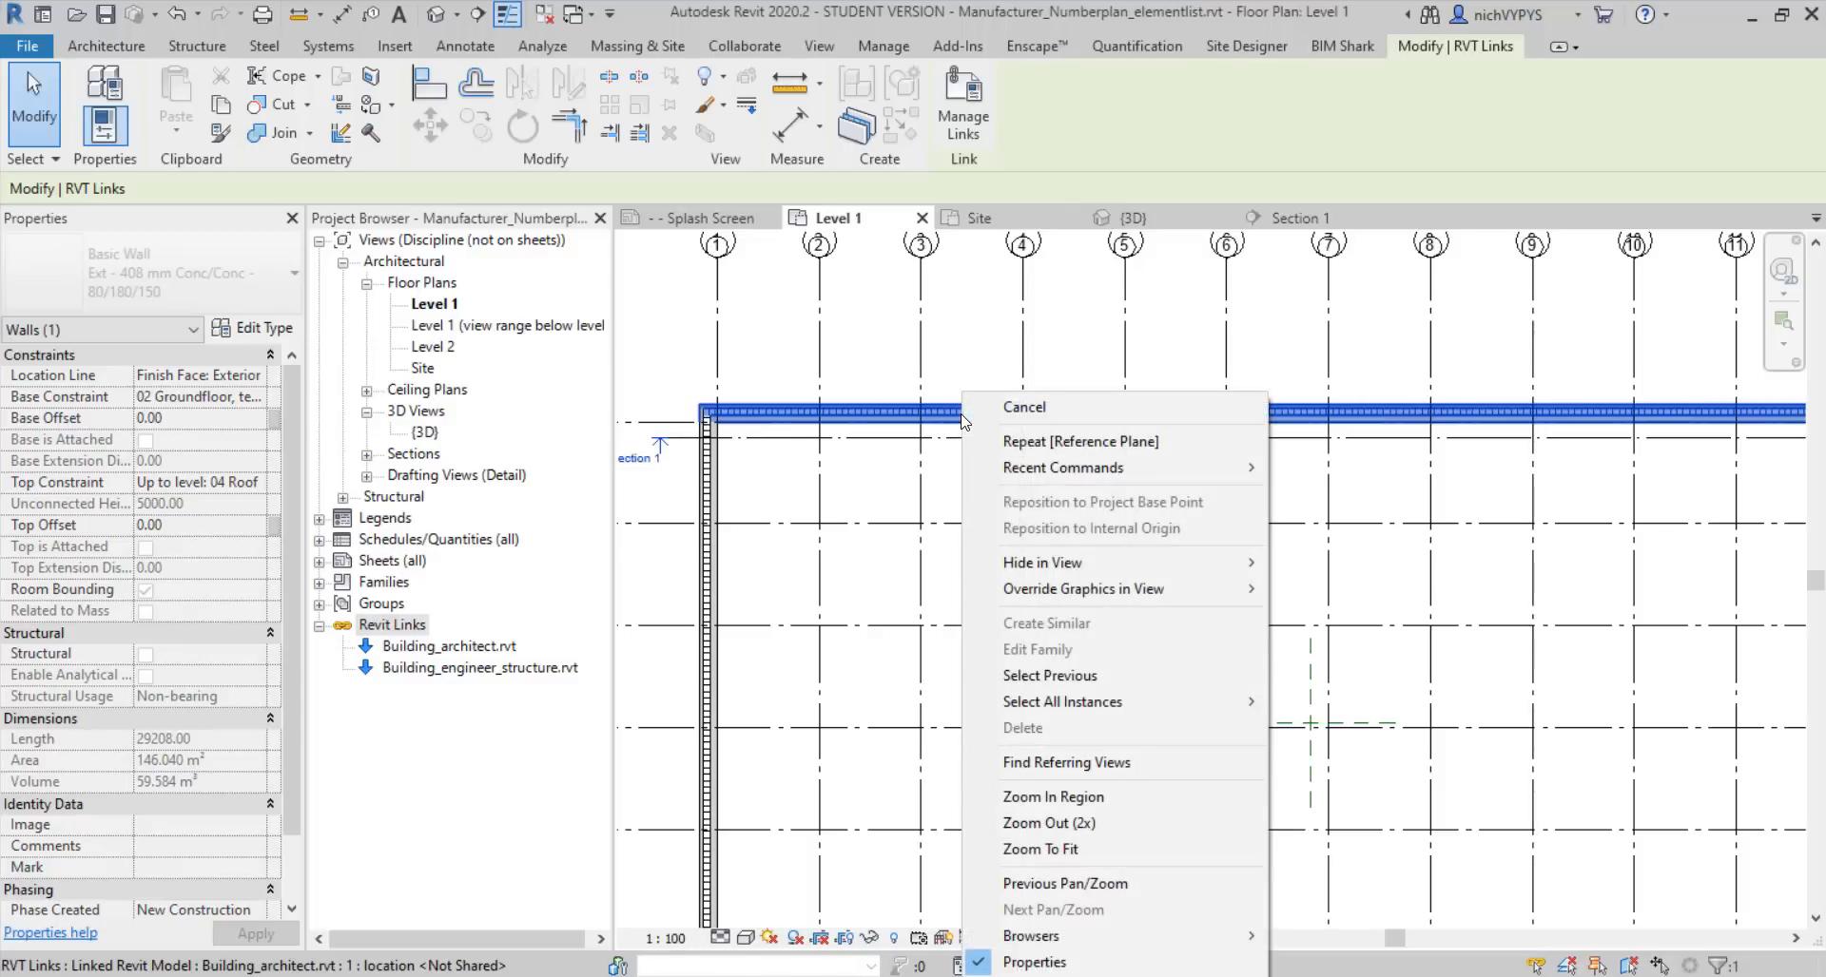
left_click(851, 133)
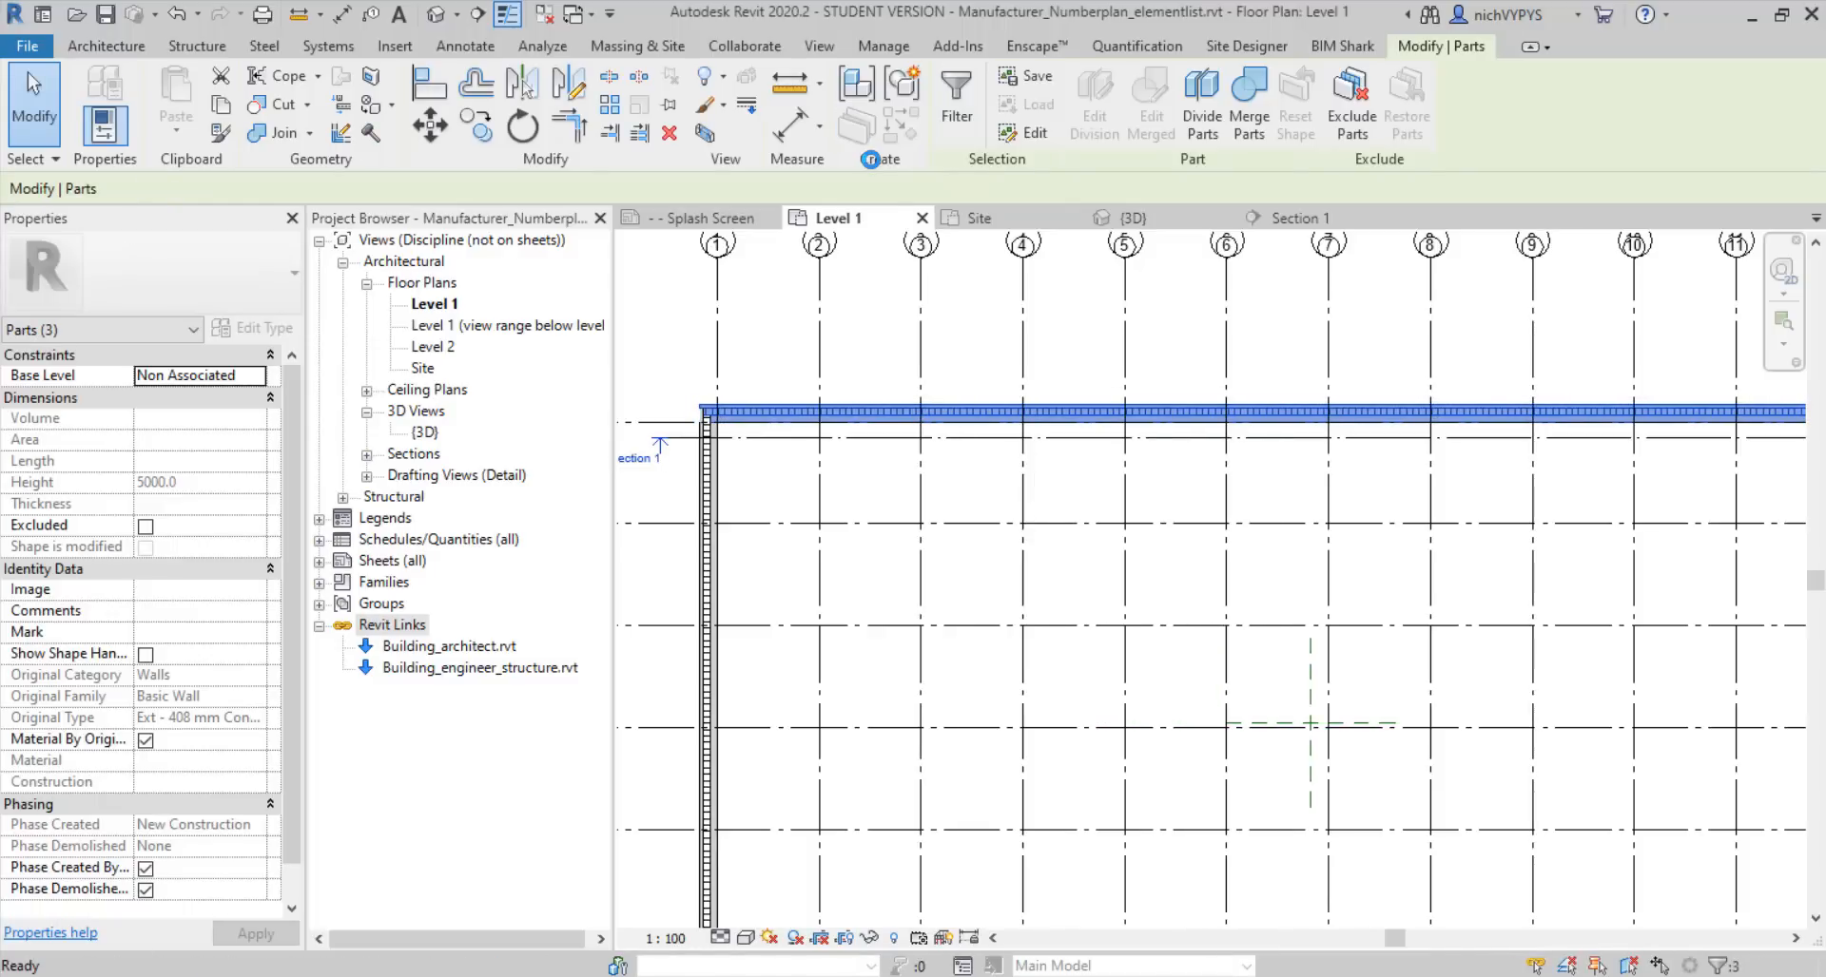
left_click(865, 504)
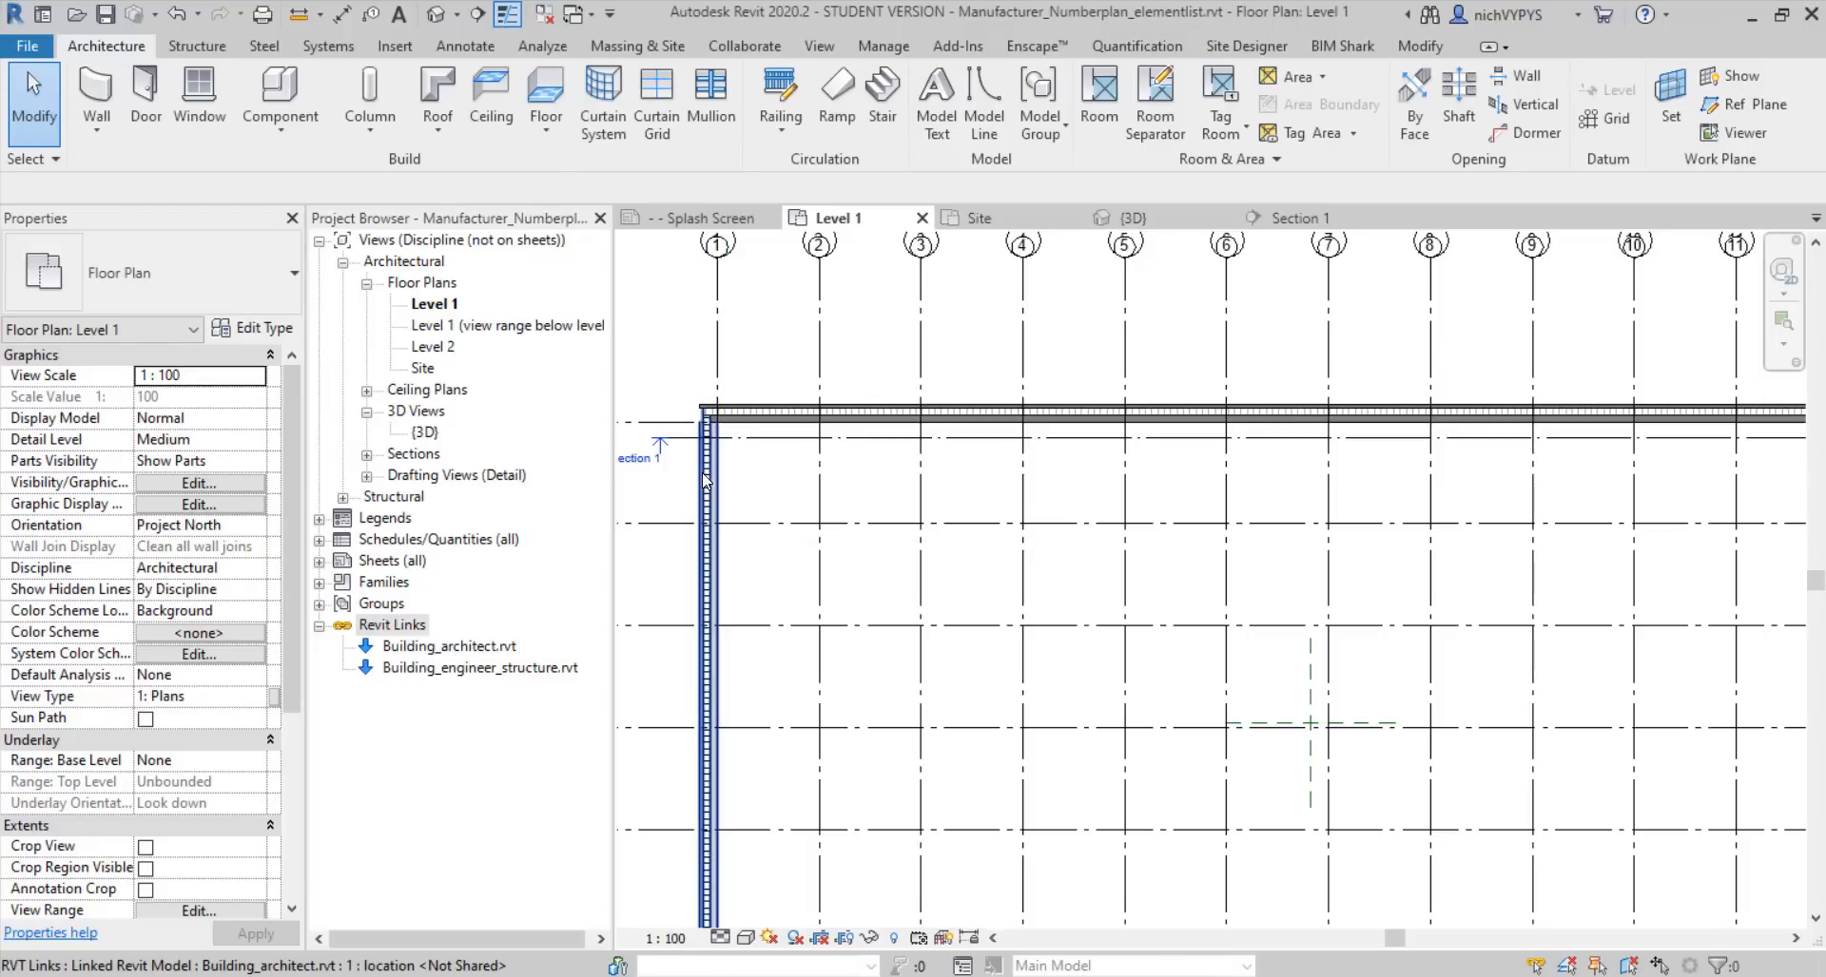
Create parts from the linked architect model's three remaining exterior walls, along grids 1, 13 and 21
left_click(706, 480)
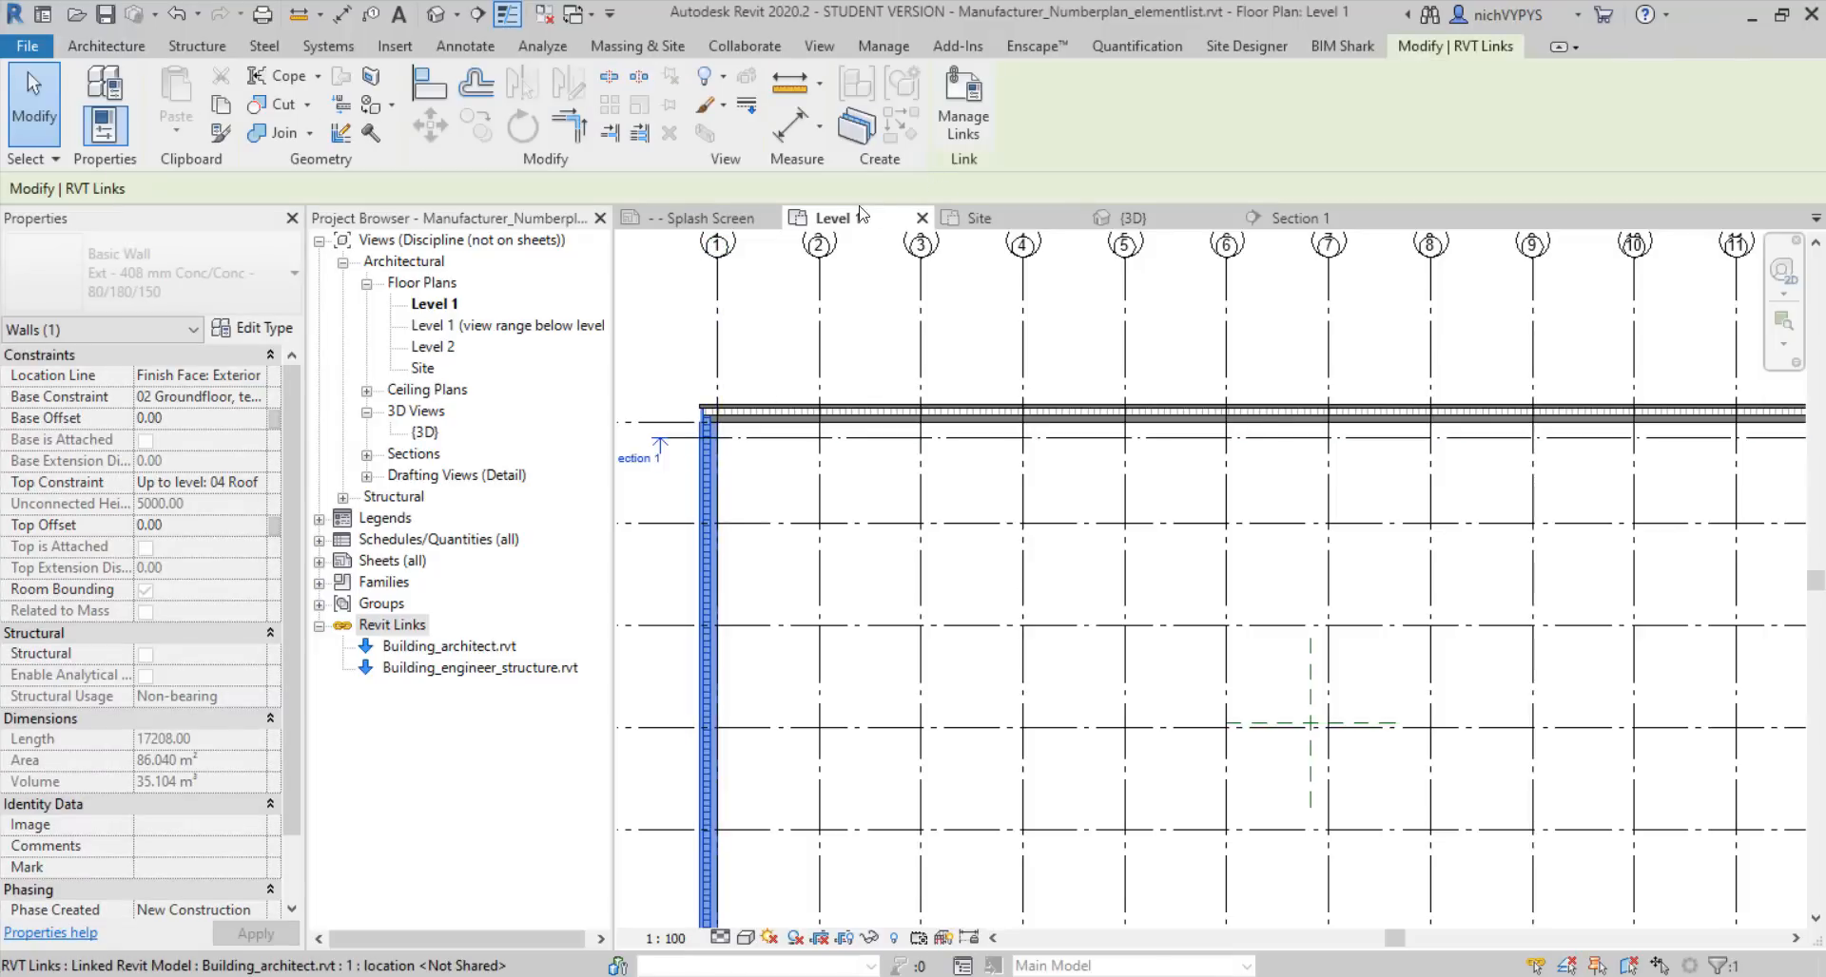
left_click(866, 121)
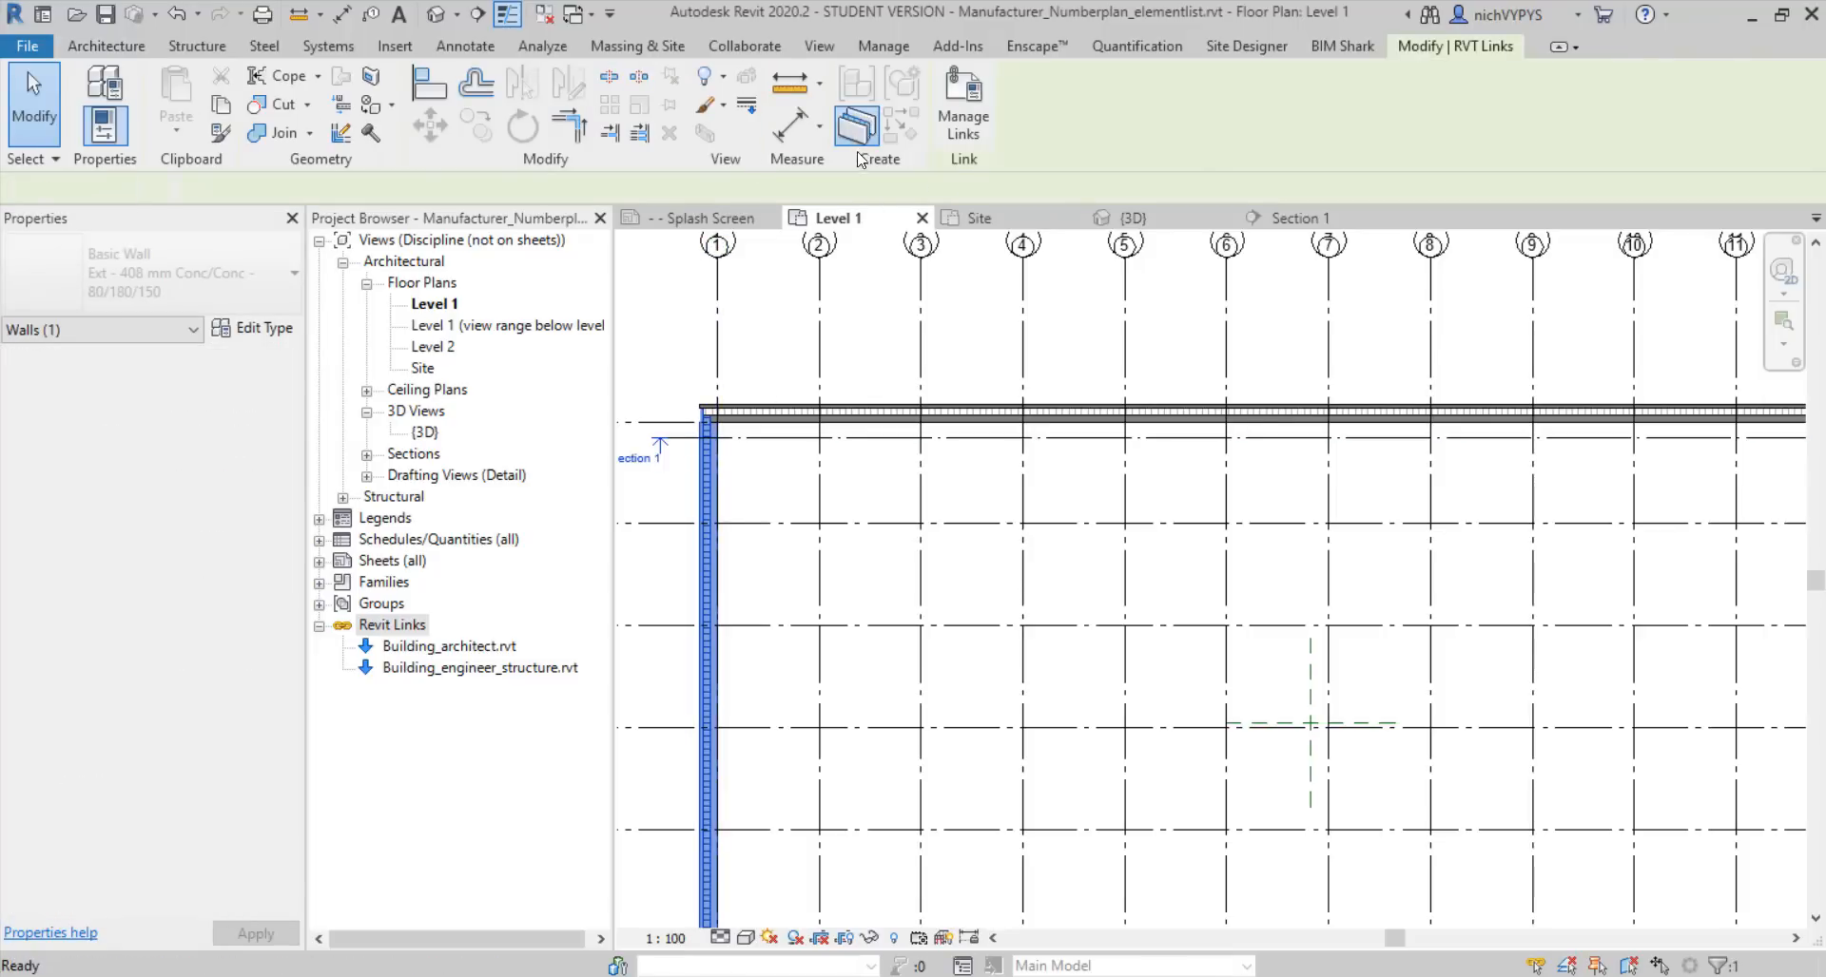
scroll(1255, 468, "down", 3)
scroll(1431, 461, "up", 2)
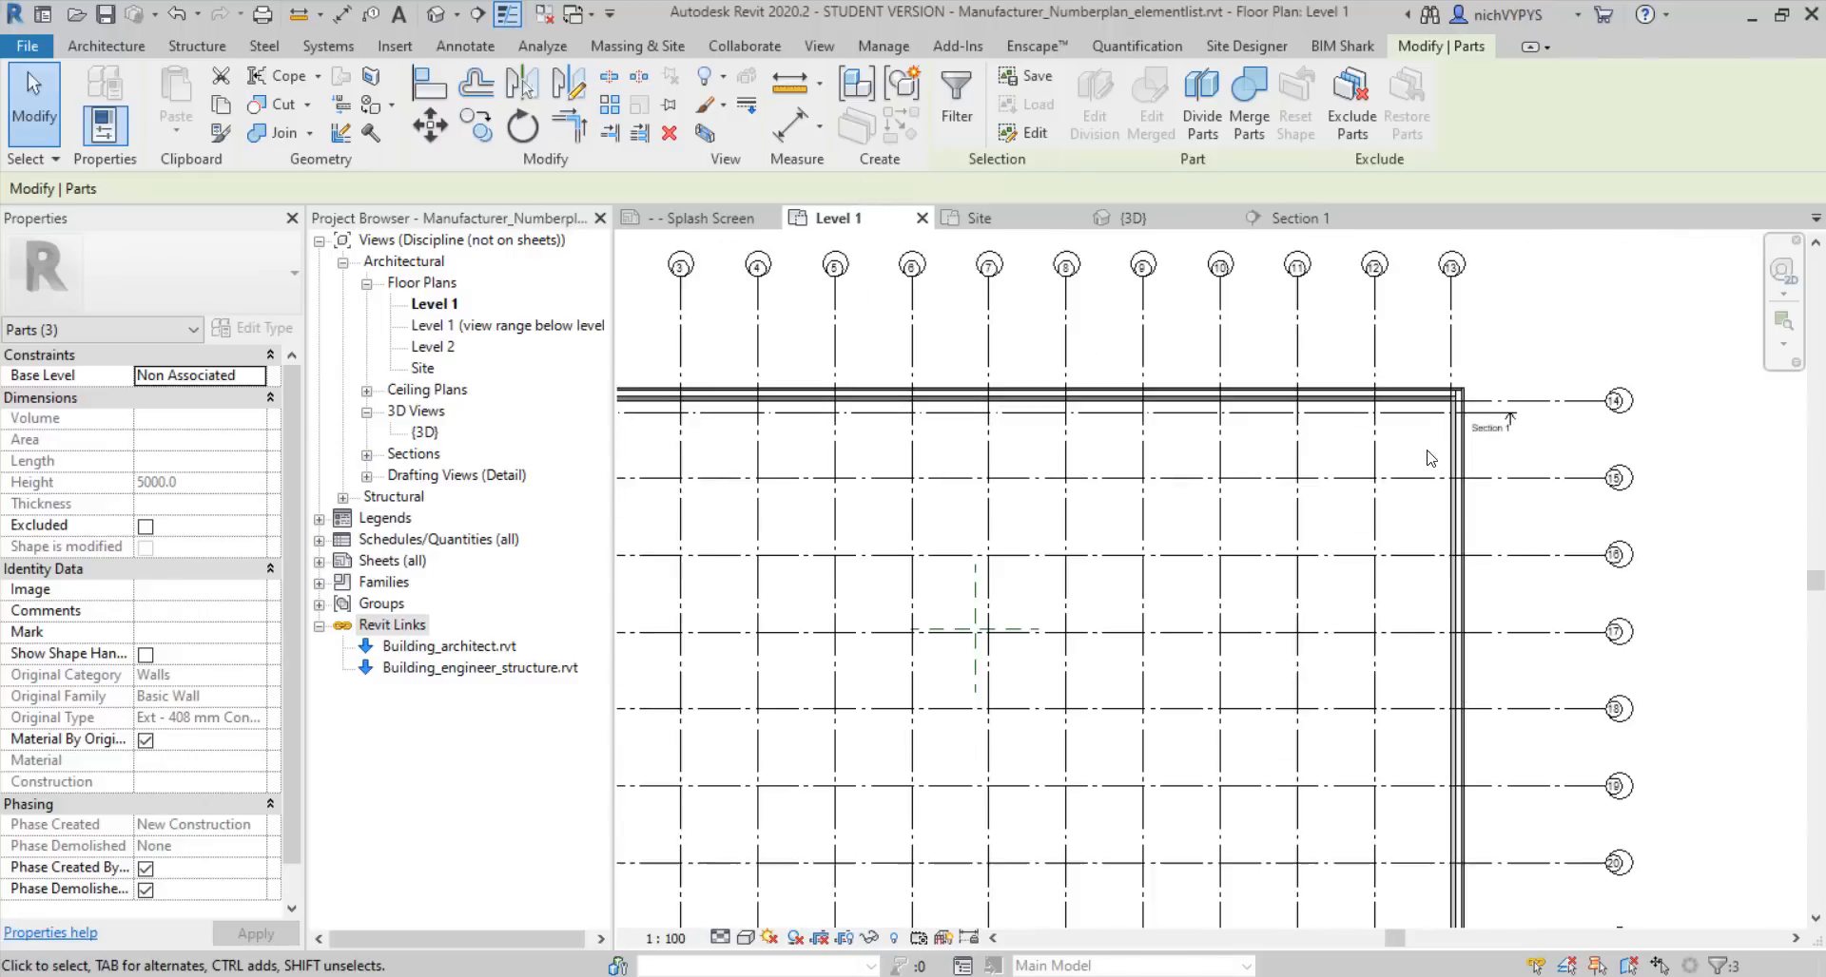
left_click(1461, 461)
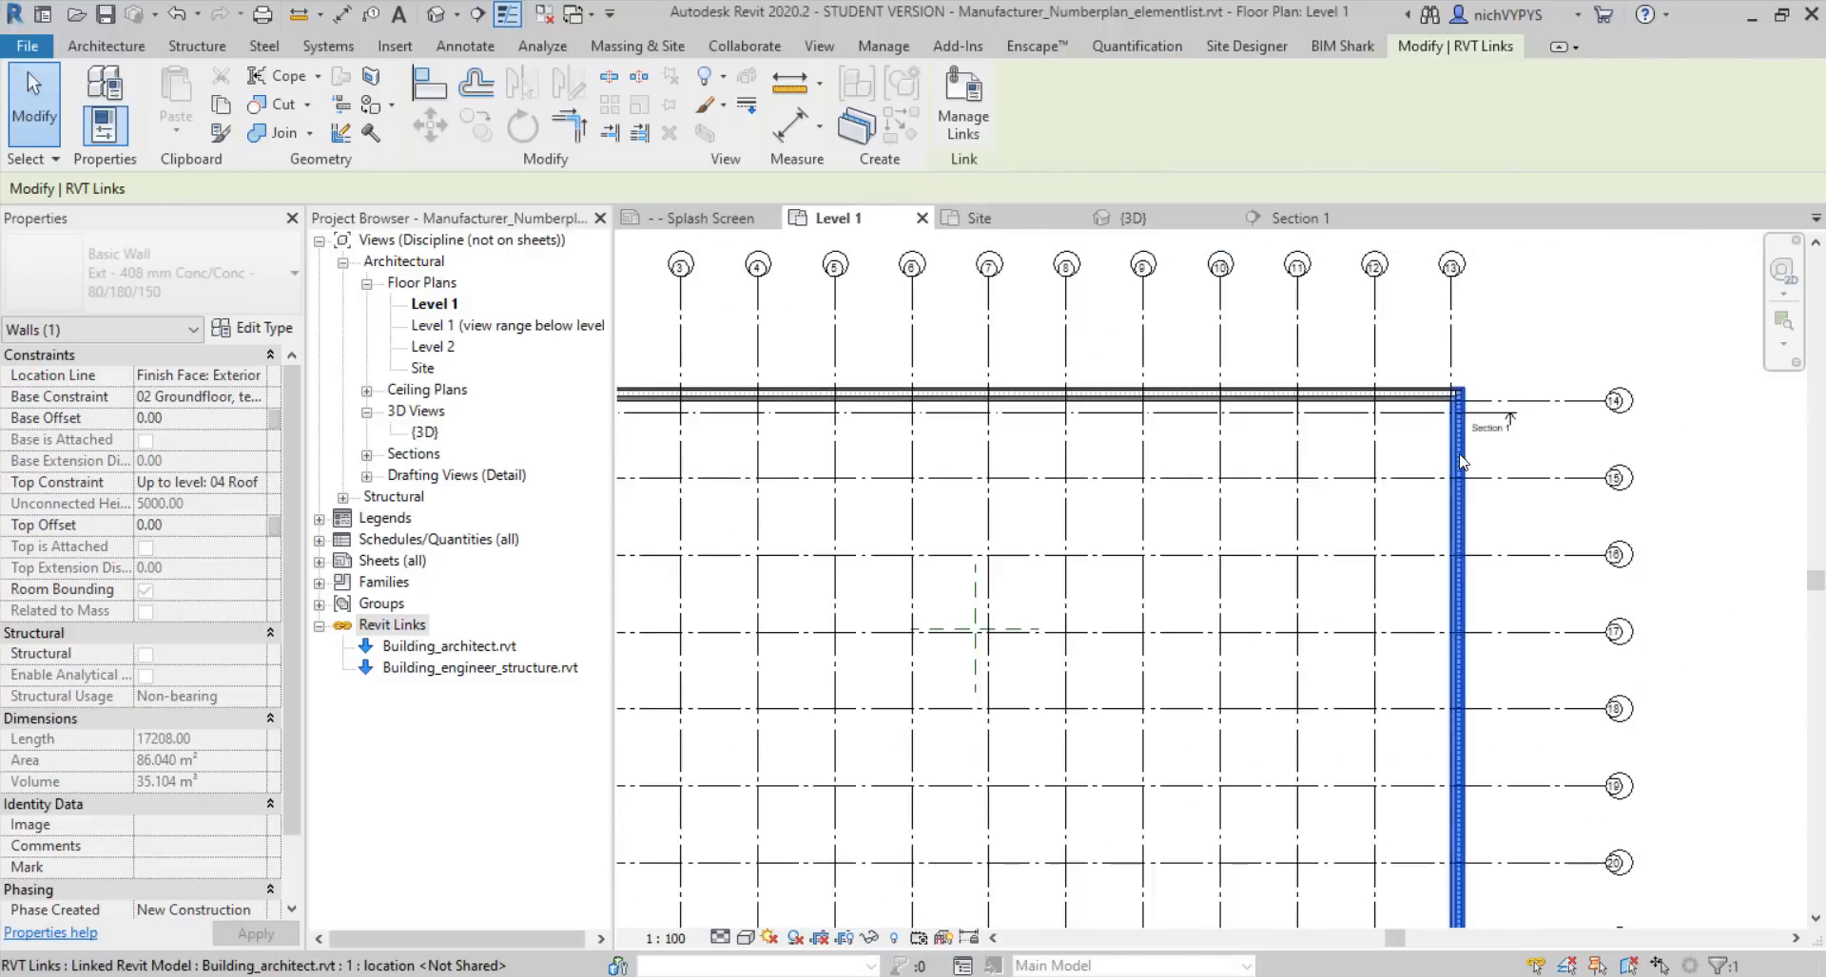
left_click(874, 141)
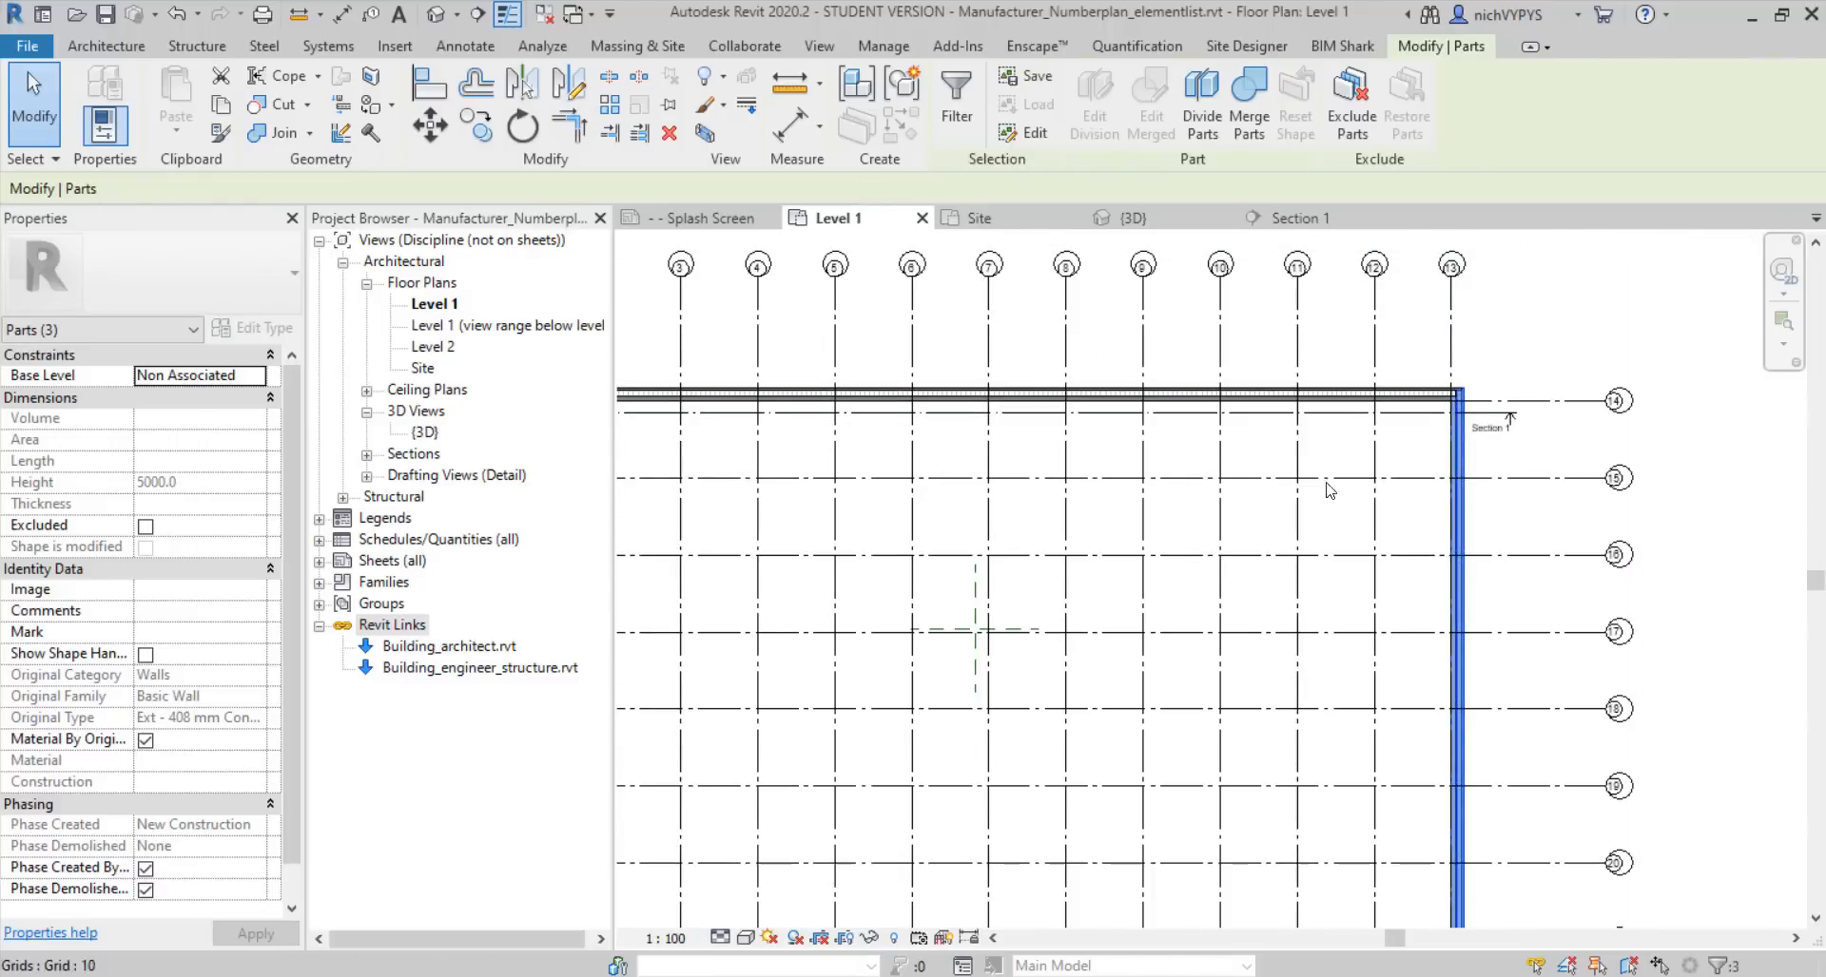
scroll(1324, 489, "down", 3)
scroll(1431, 694, "up", 2)
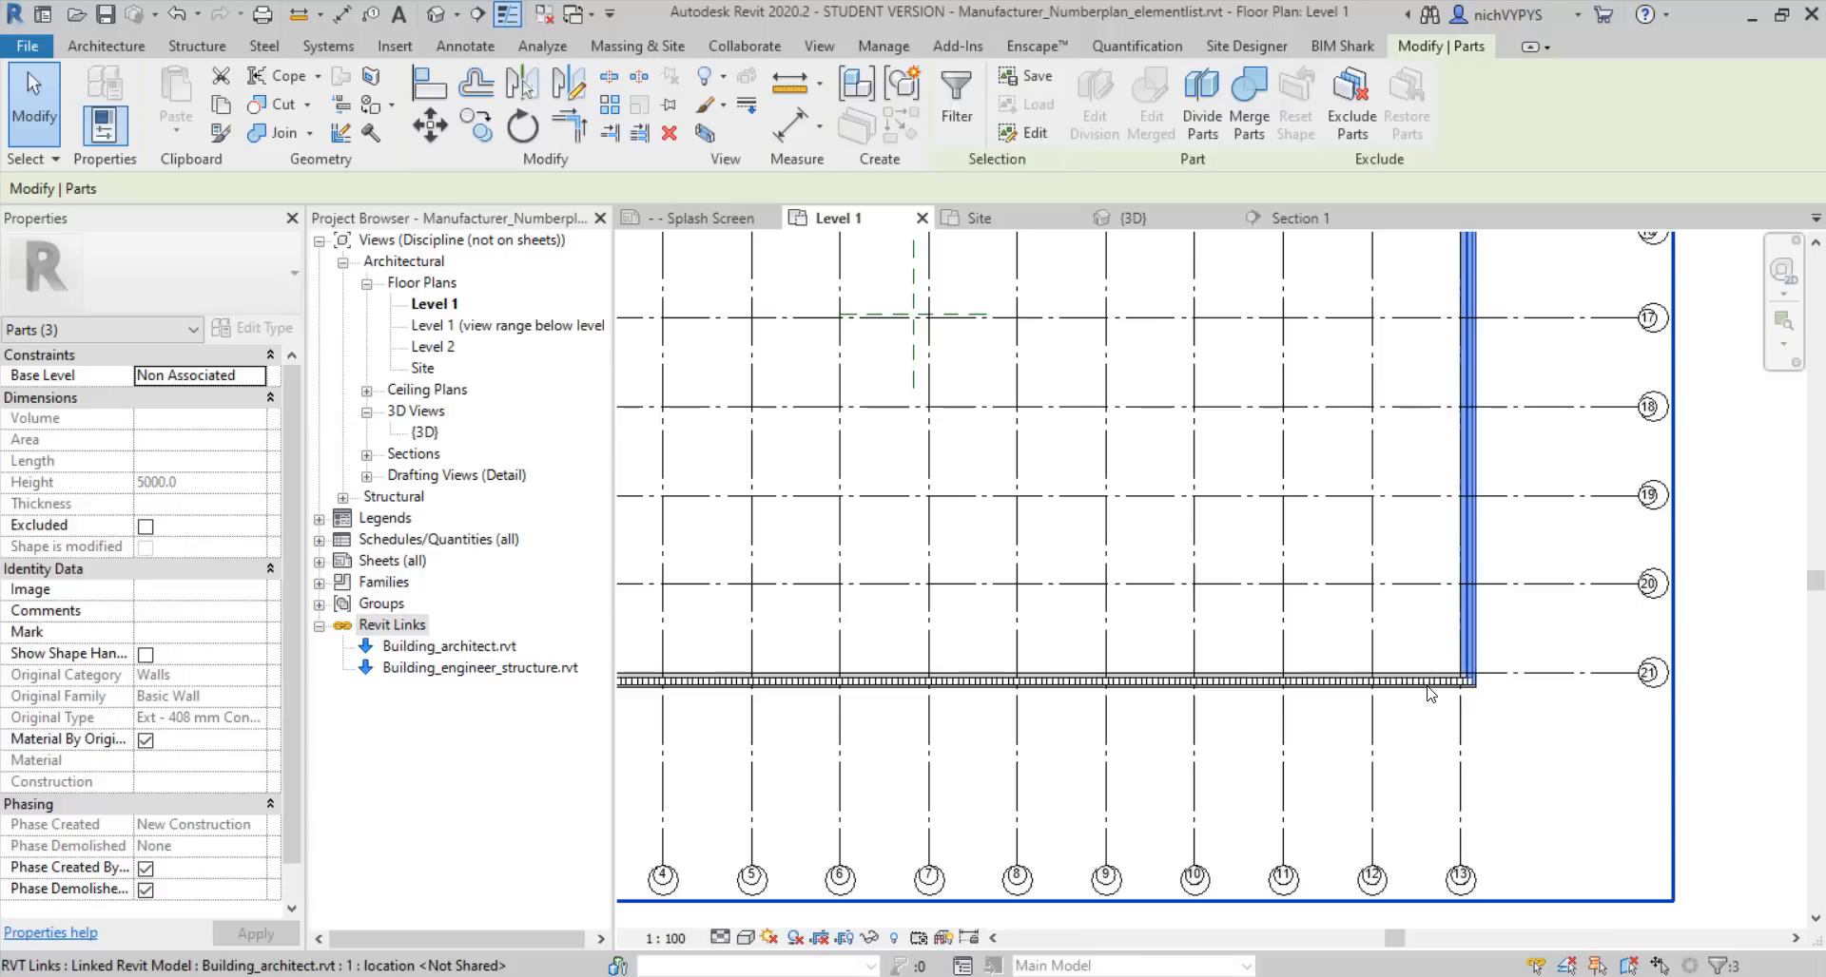
left_click(1431, 681)
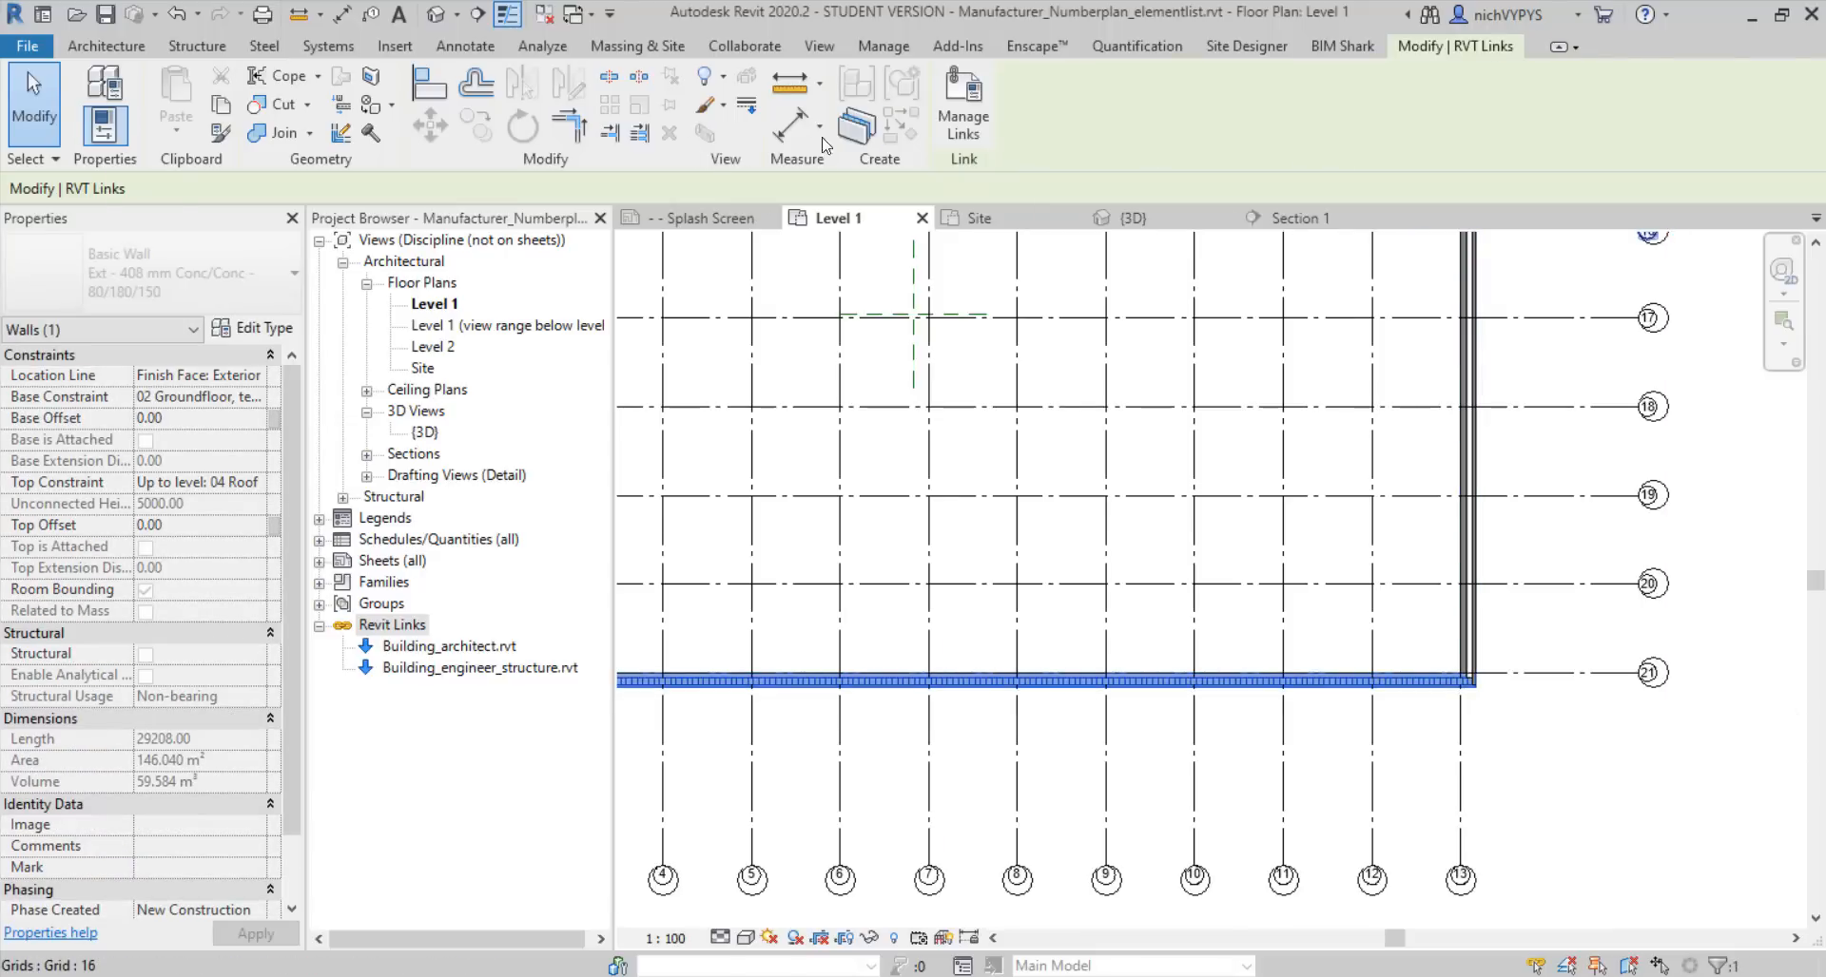
left_click(858, 135)
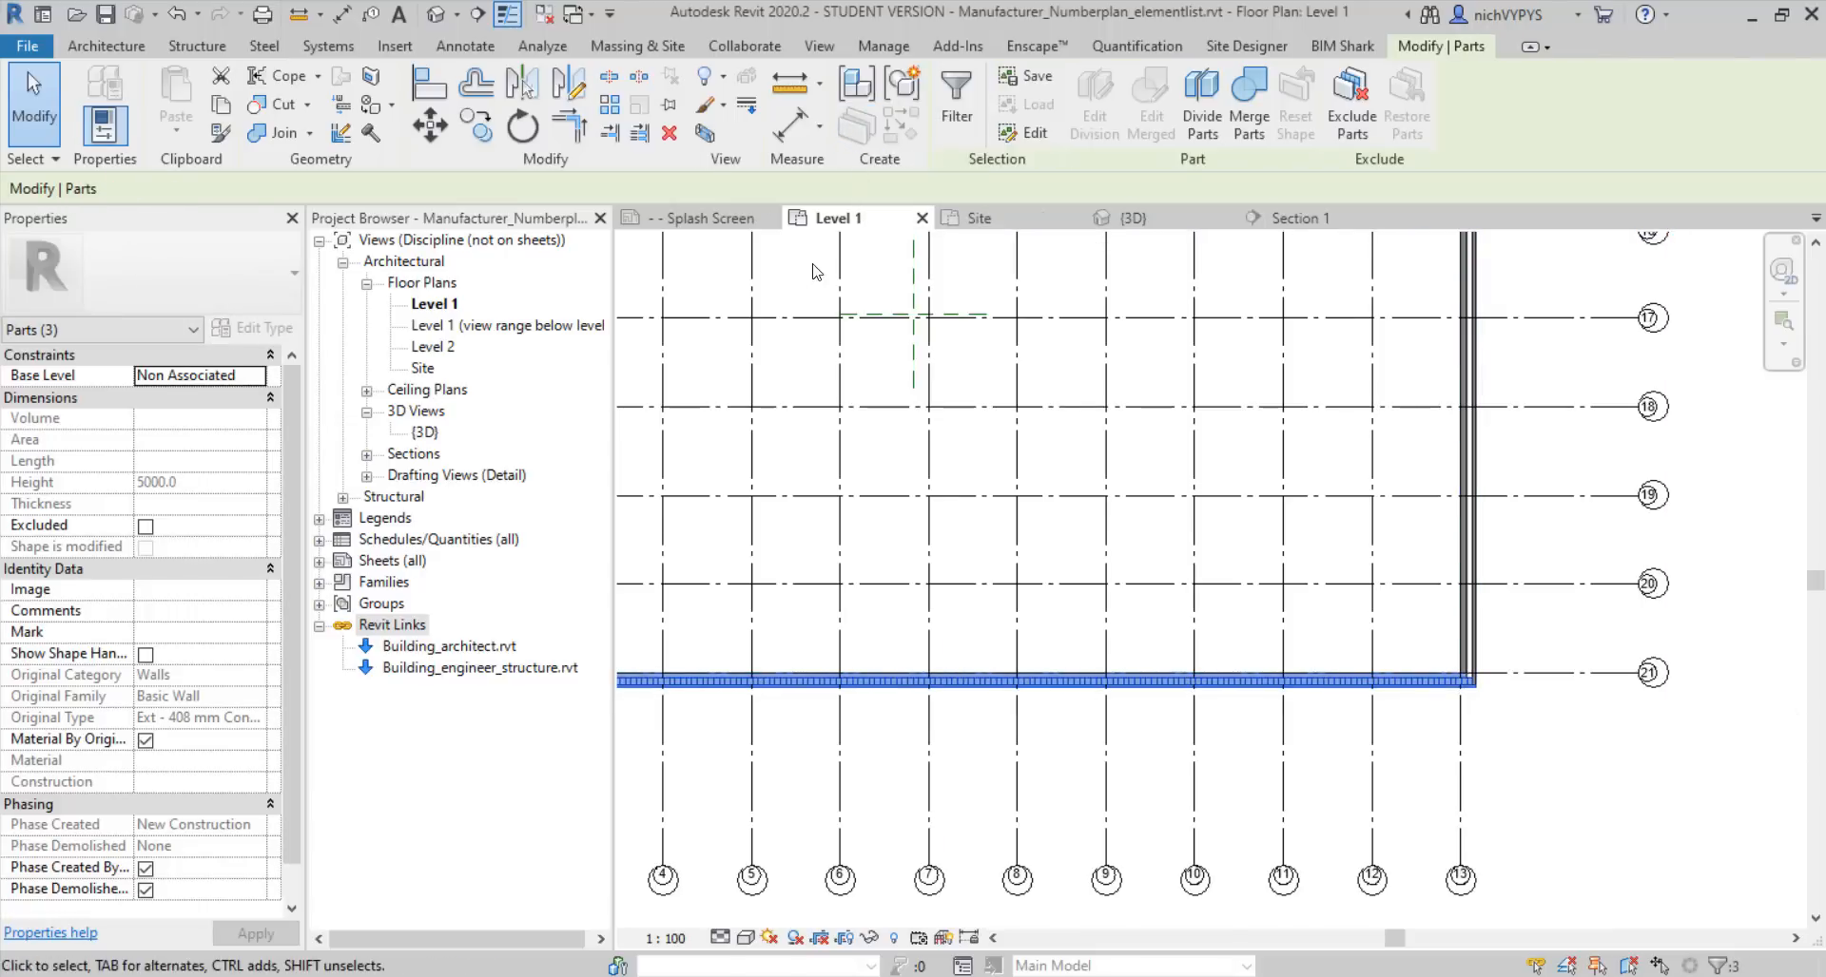
Unload the Building_architect.rvt link and set the 3D view's parts visibility to Show Parts
scroll(1046, 622, "down", 5)
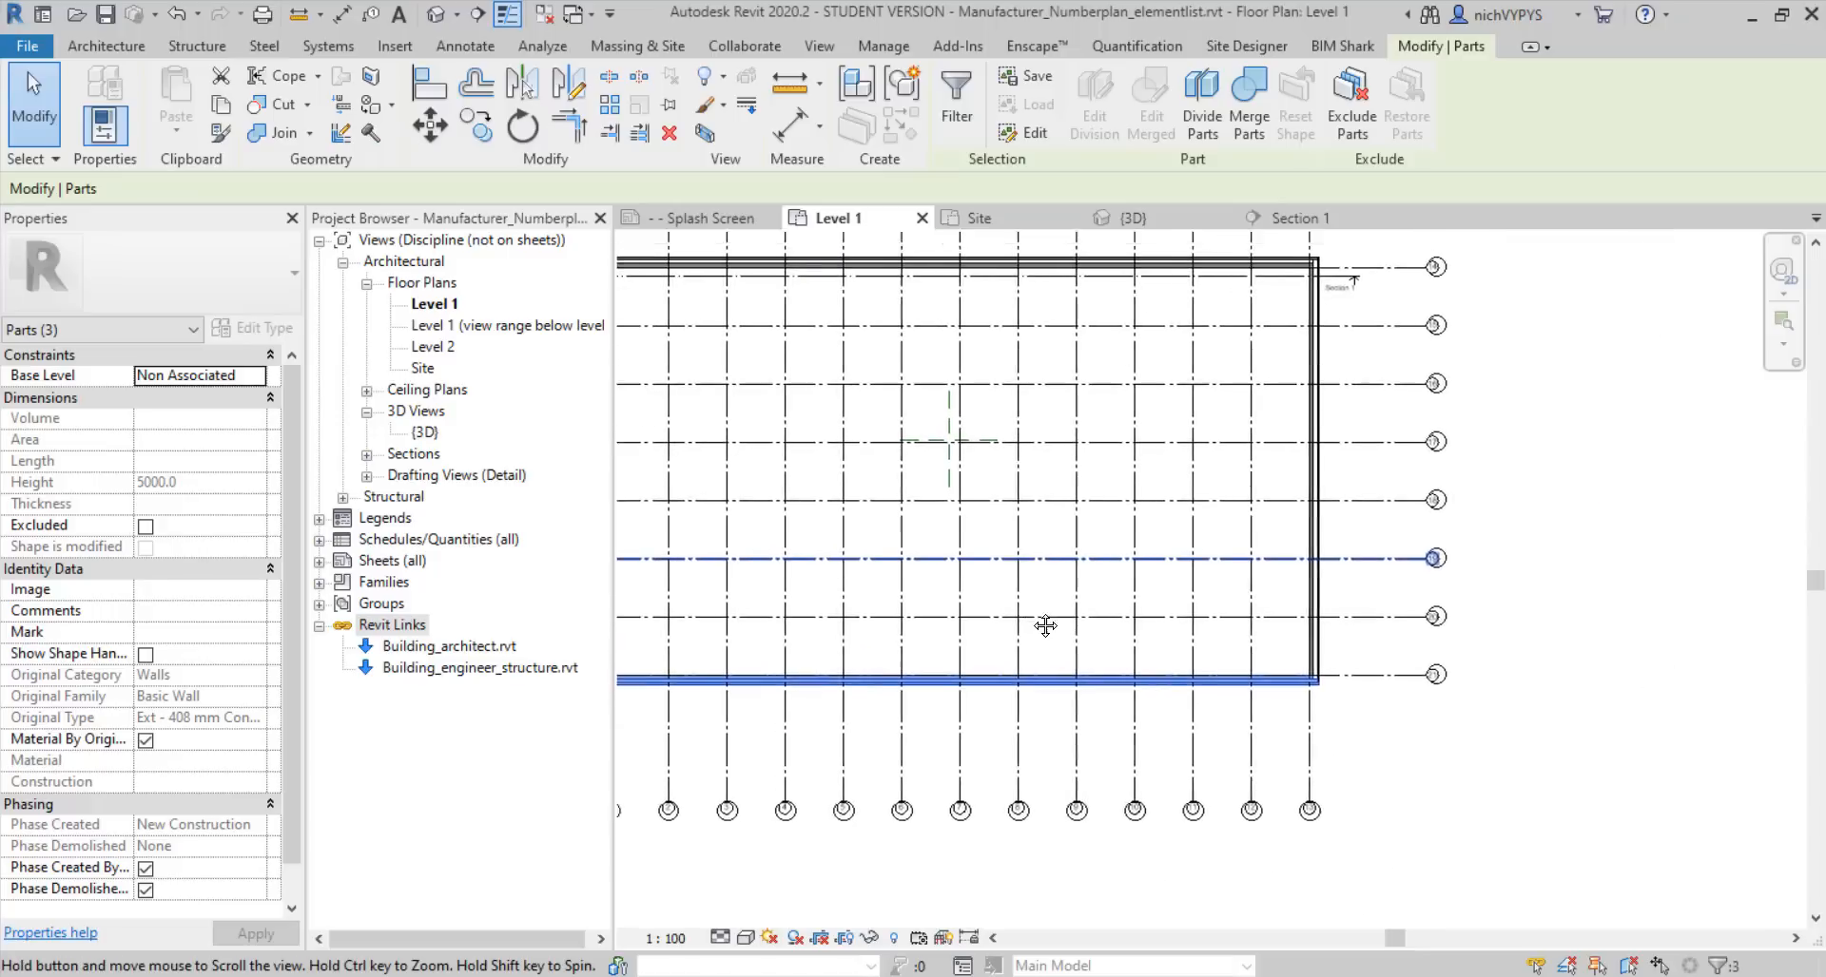
double_click(423, 433)
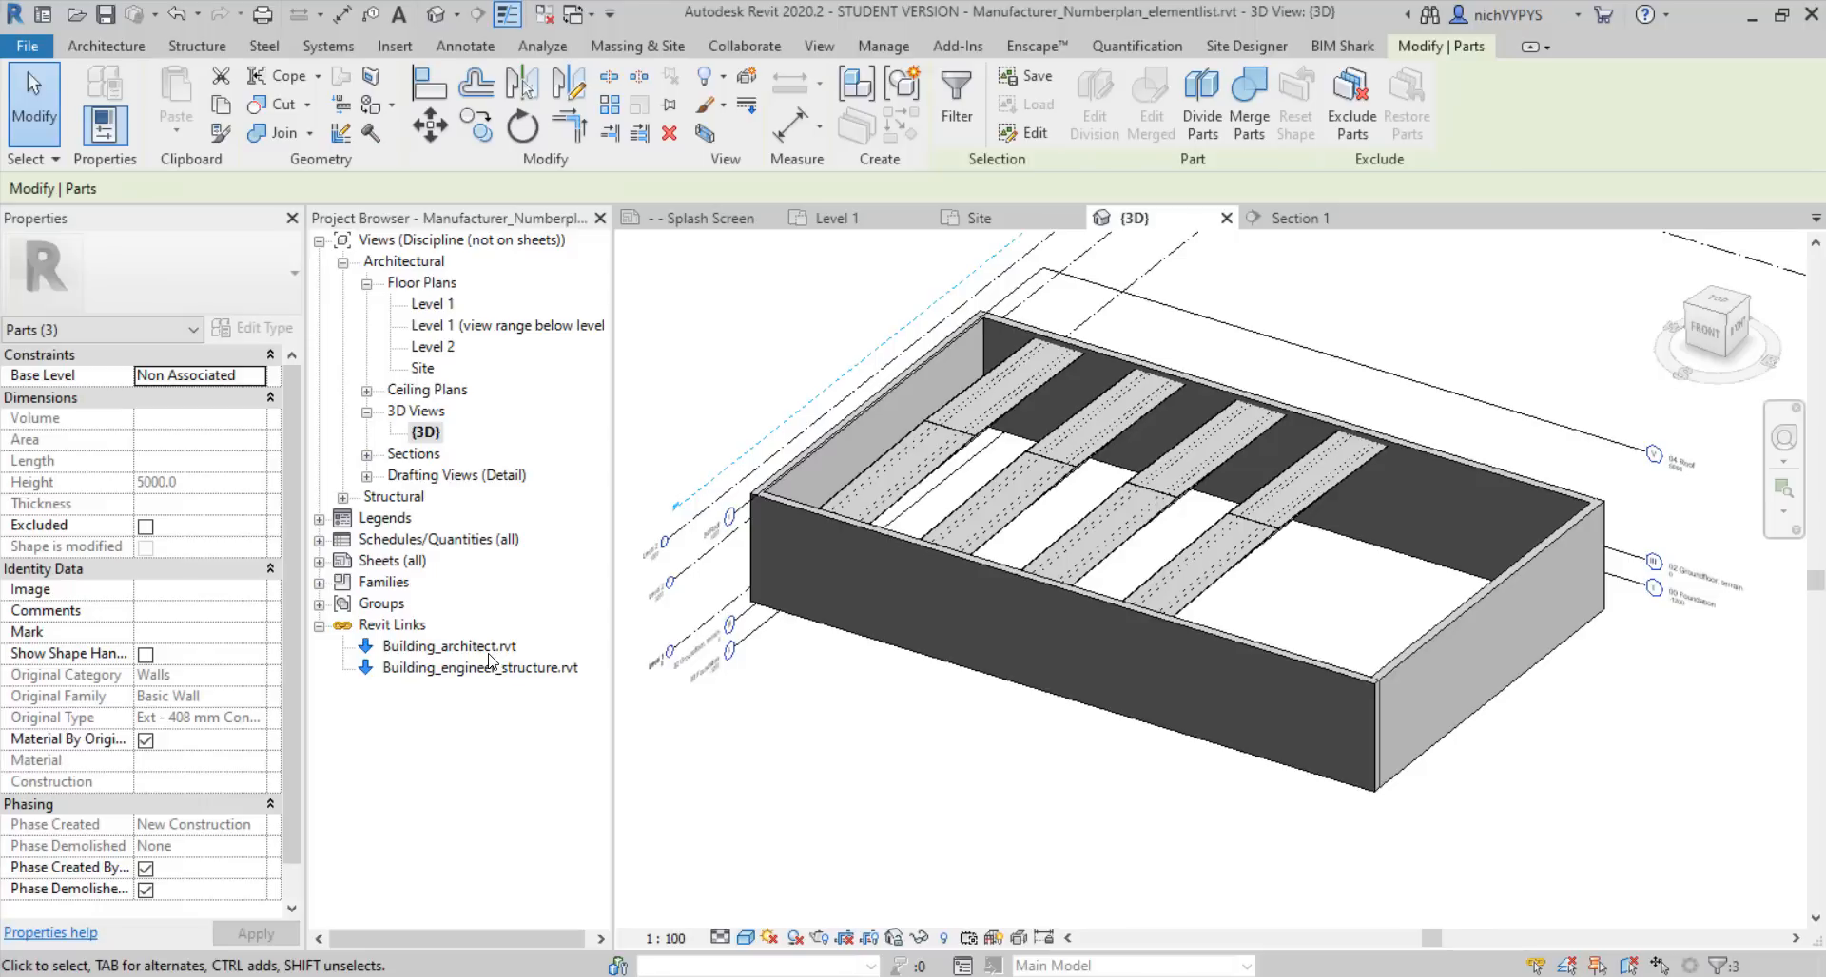
right_click(486, 649)
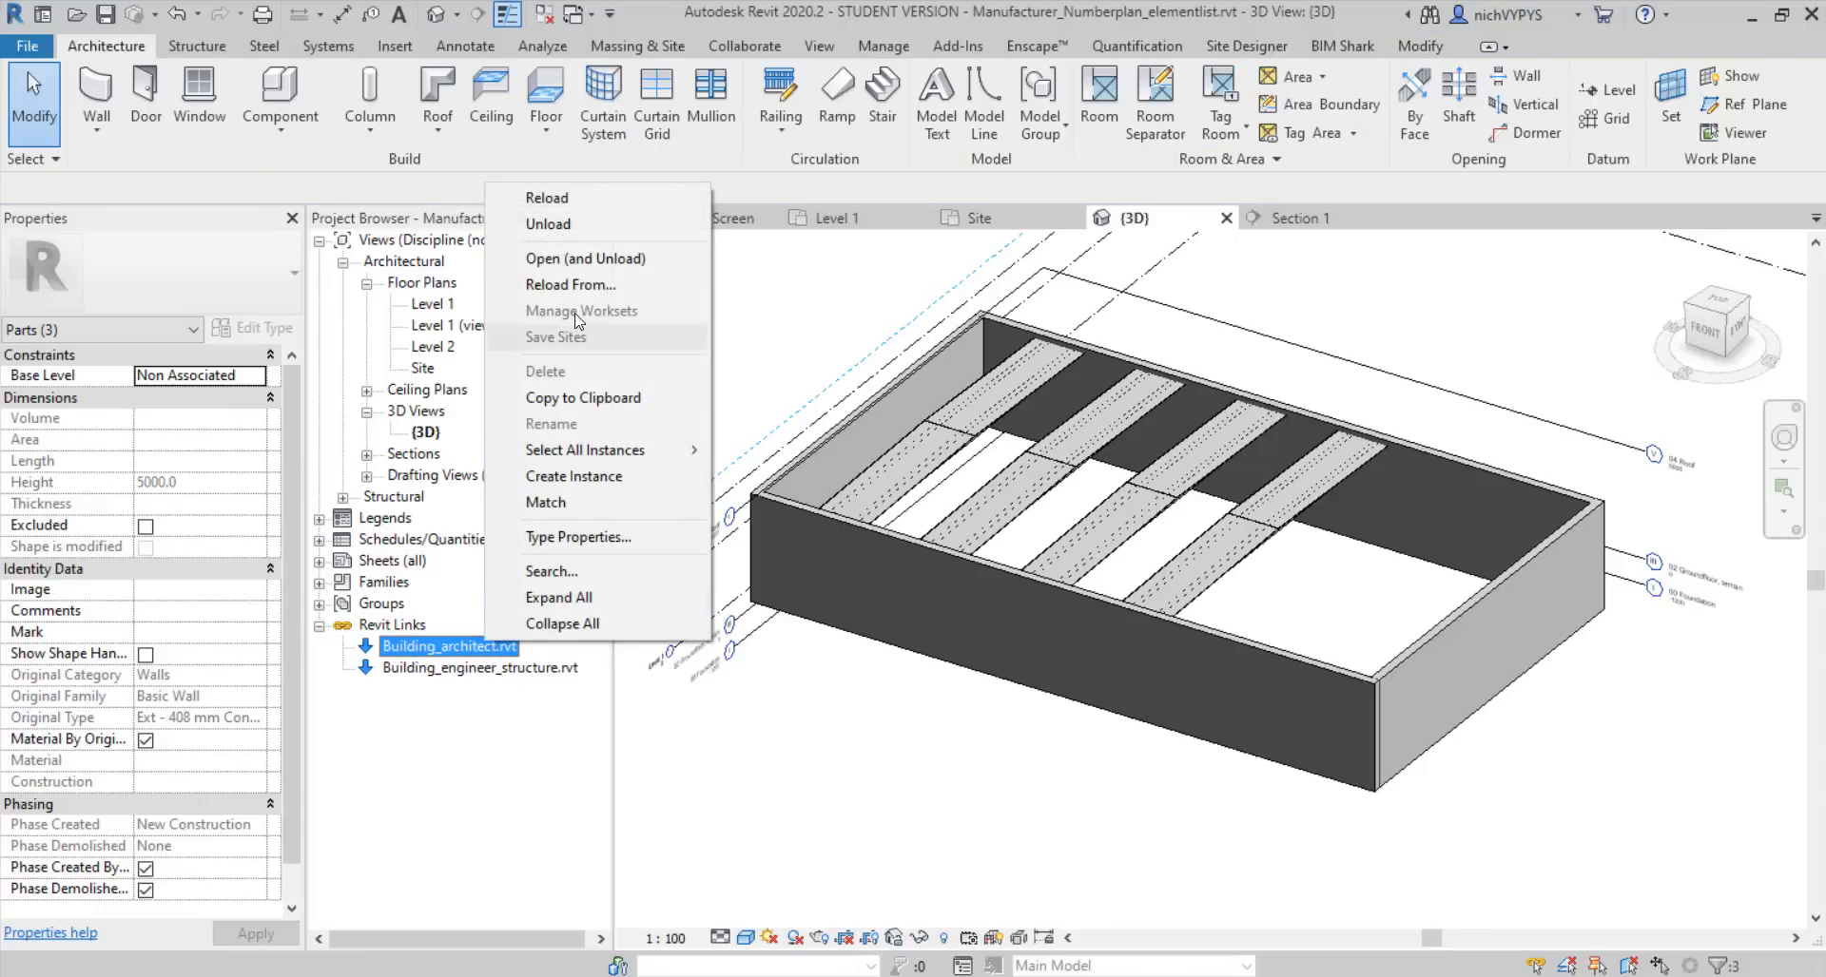
left_click(563, 228)
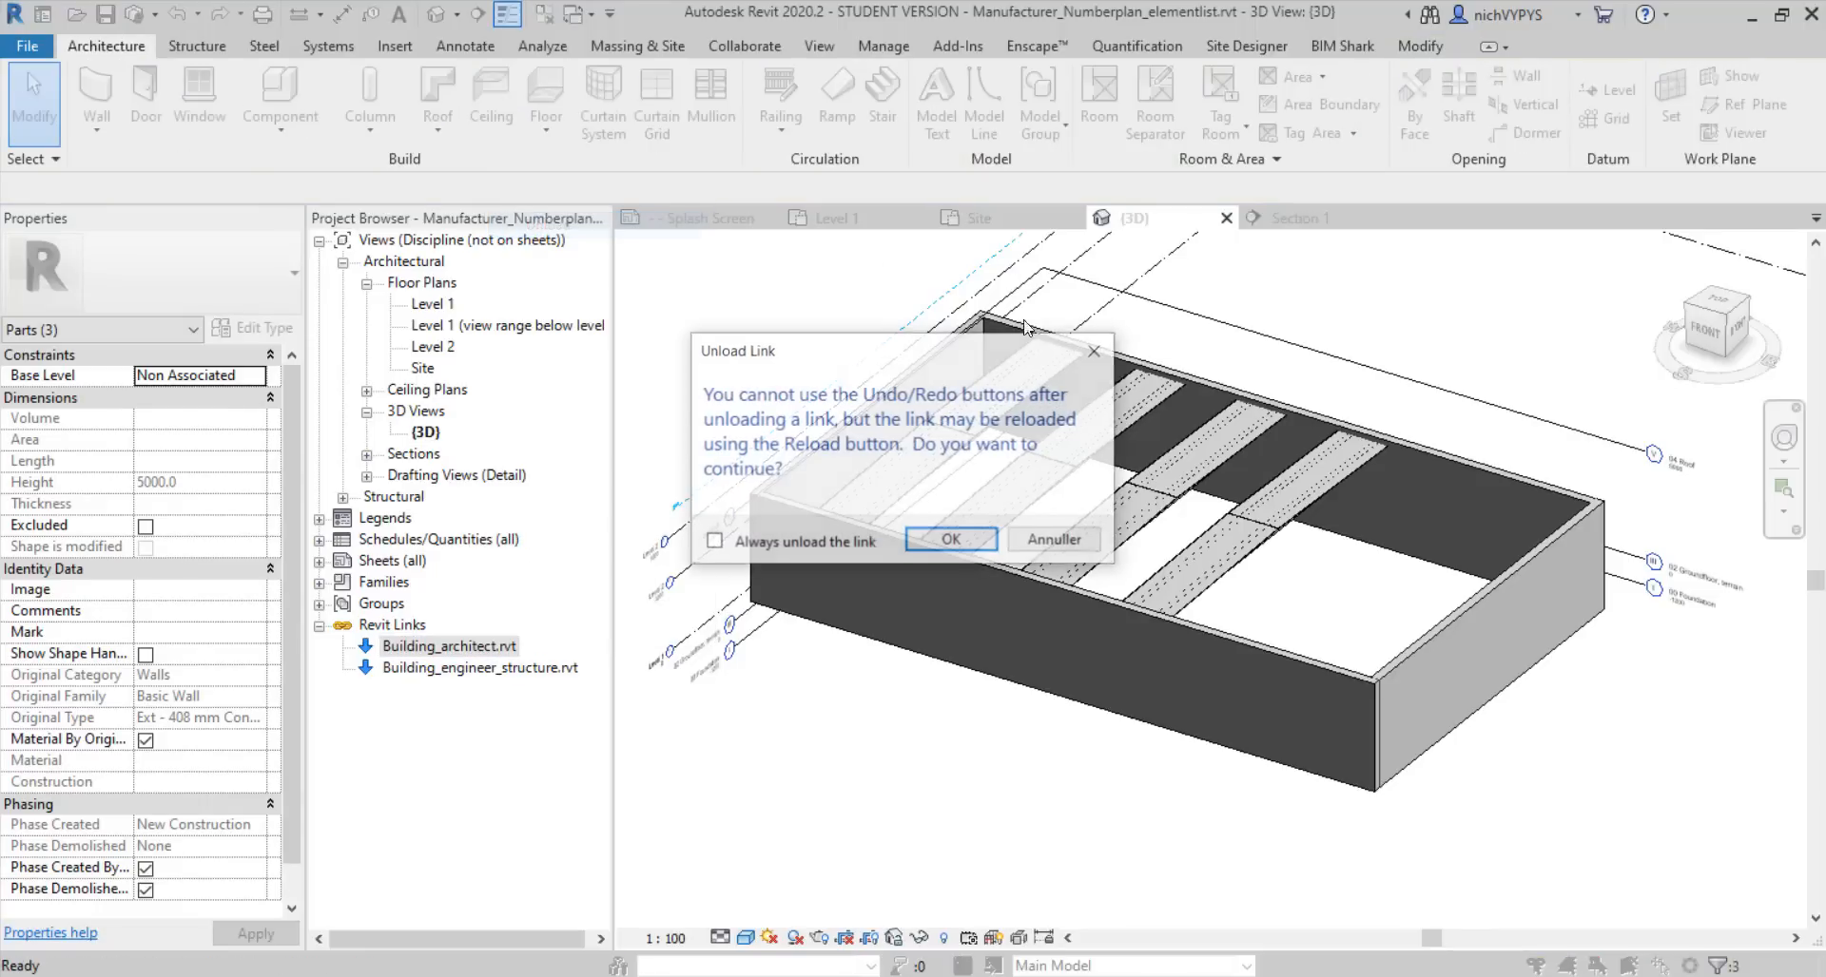
left_click(946, 548)
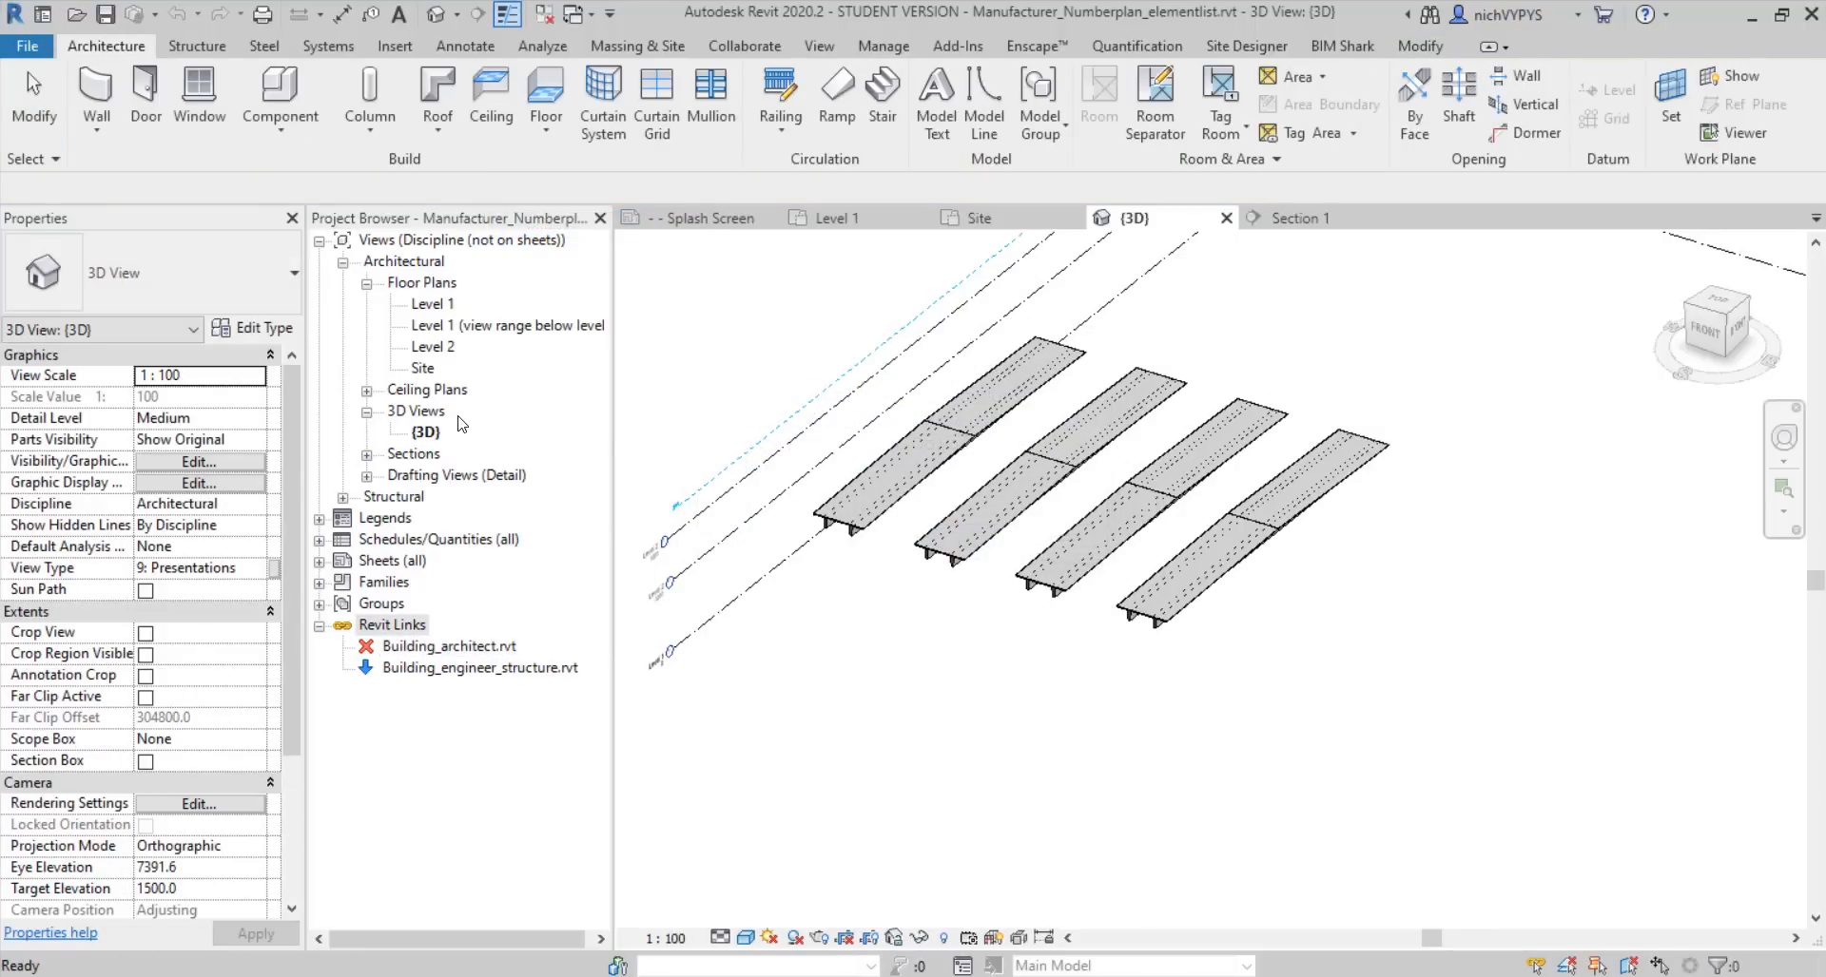
left_click(257, 441)
left_click(198, 461)
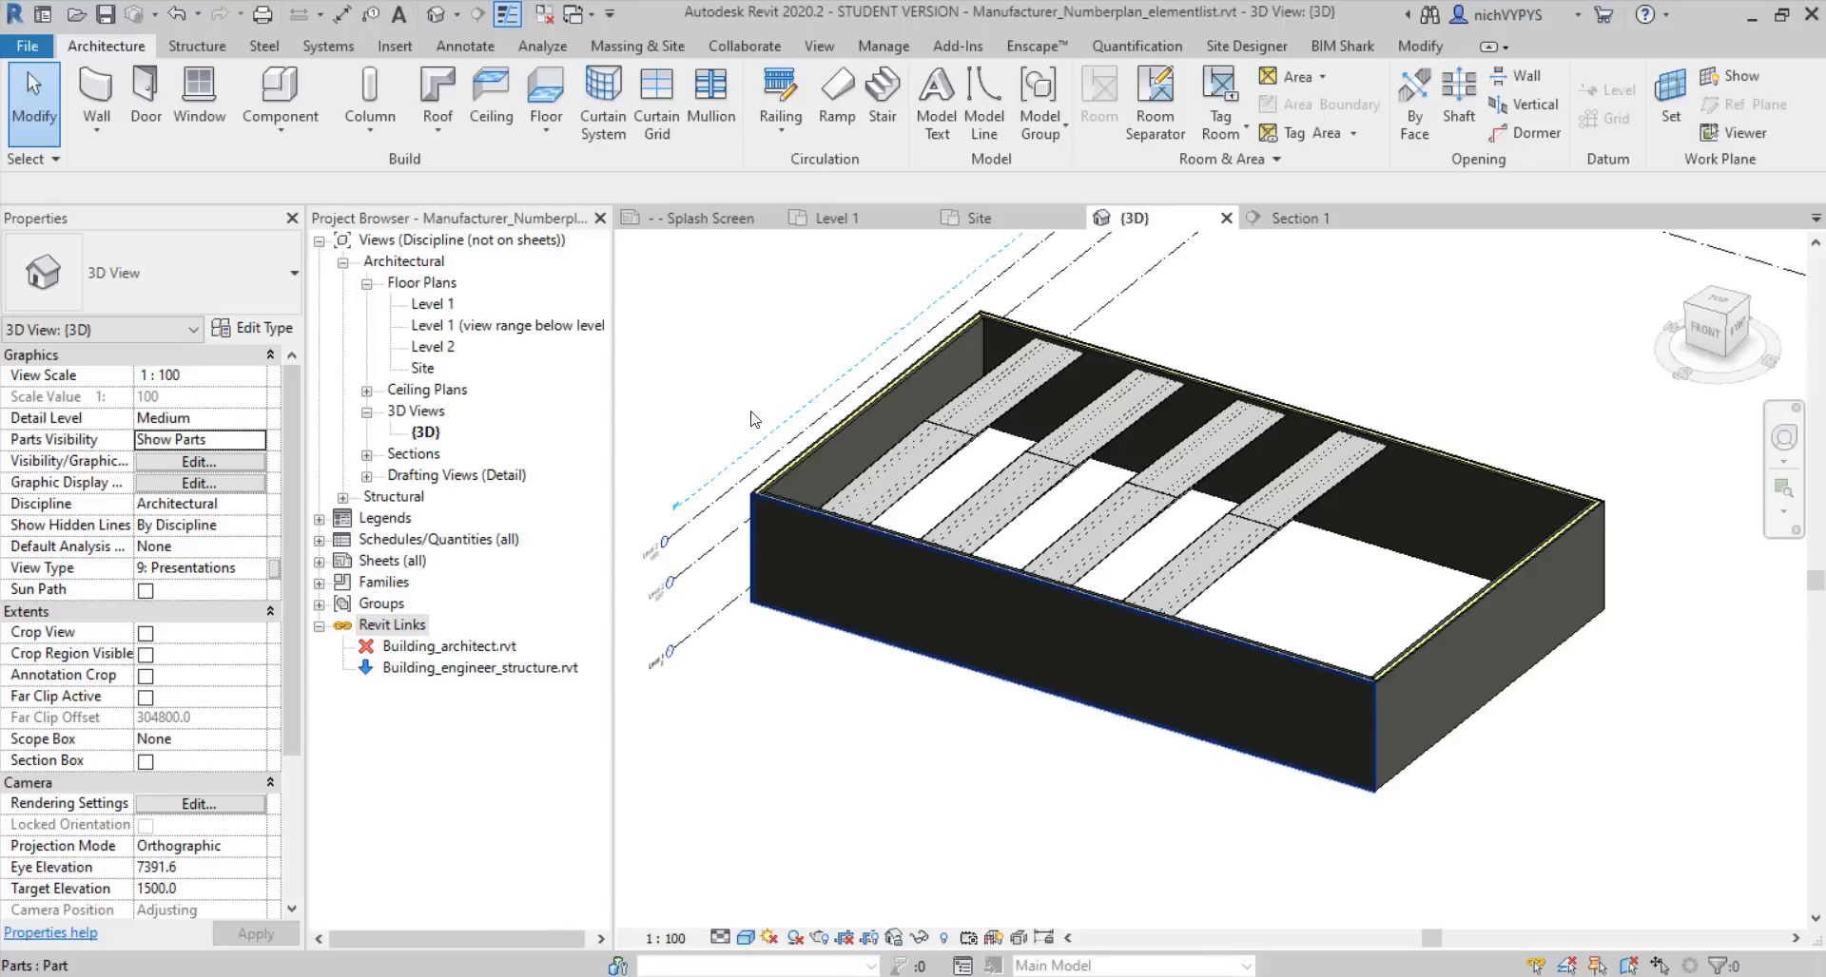
Turn on shape handles for the concrete core part of the grid 14 exterior wall and lower its top to a height of about 4197 mm
scroll(761, 370, "up", 3)
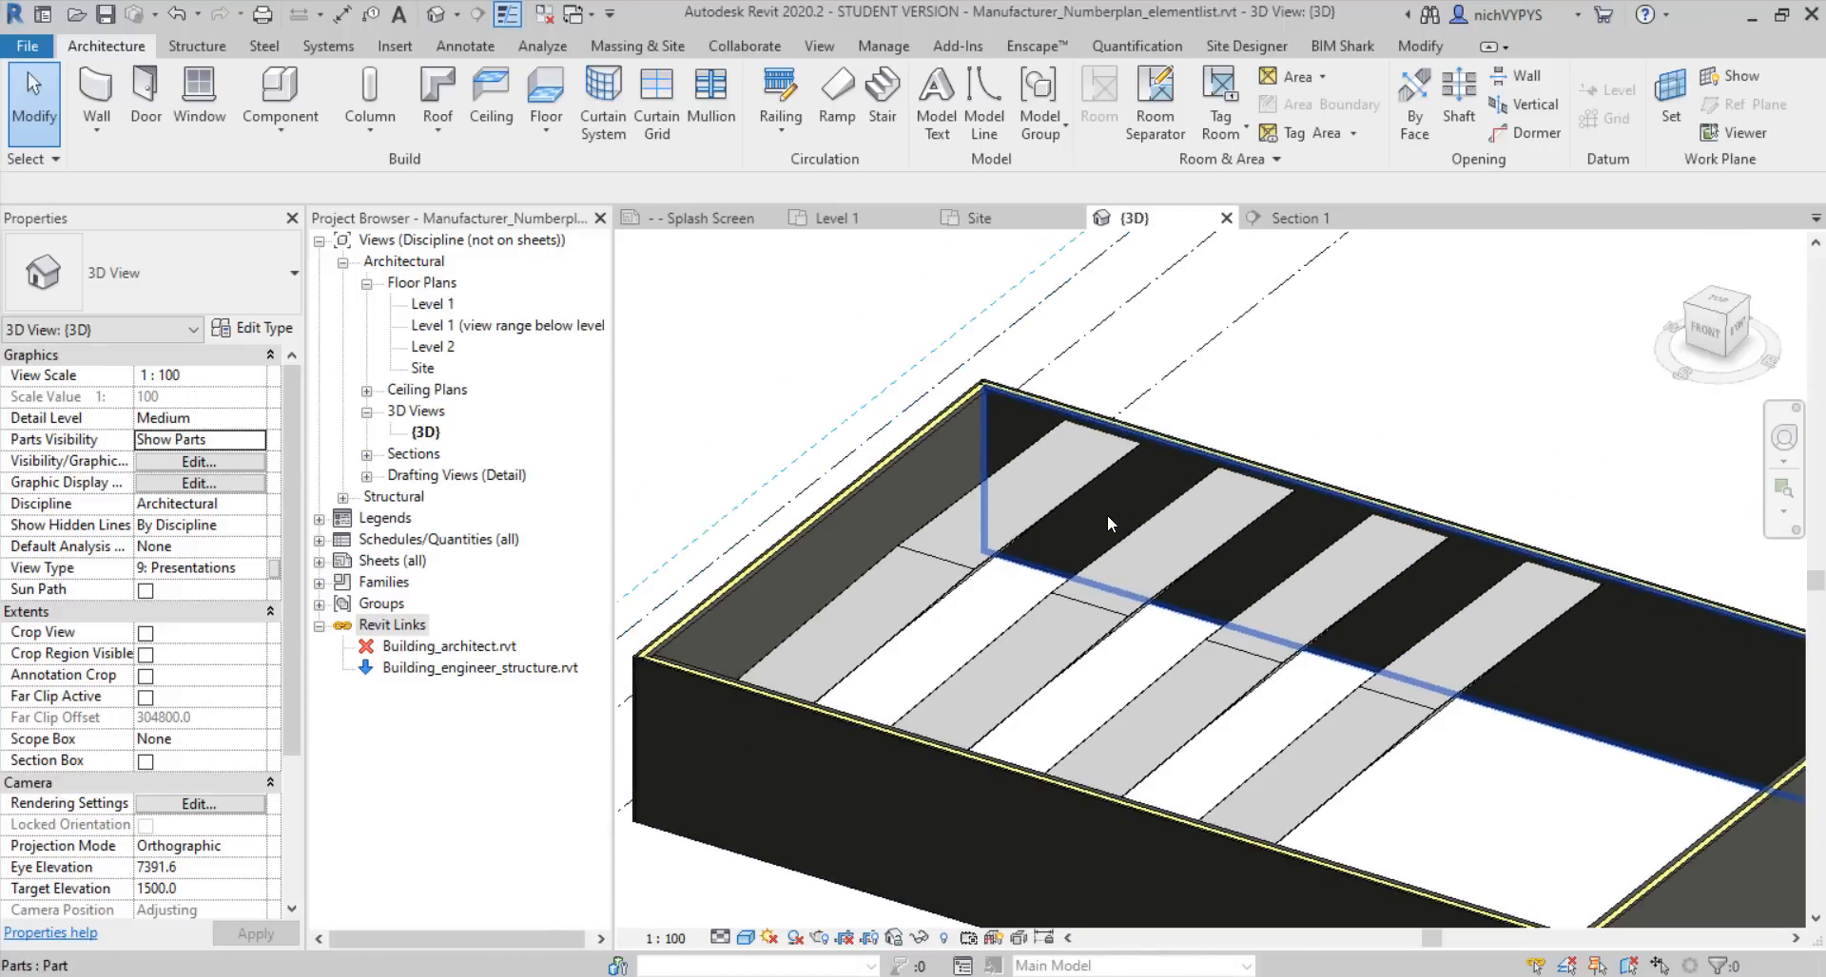
scroll(1190, 470, "up", 2)
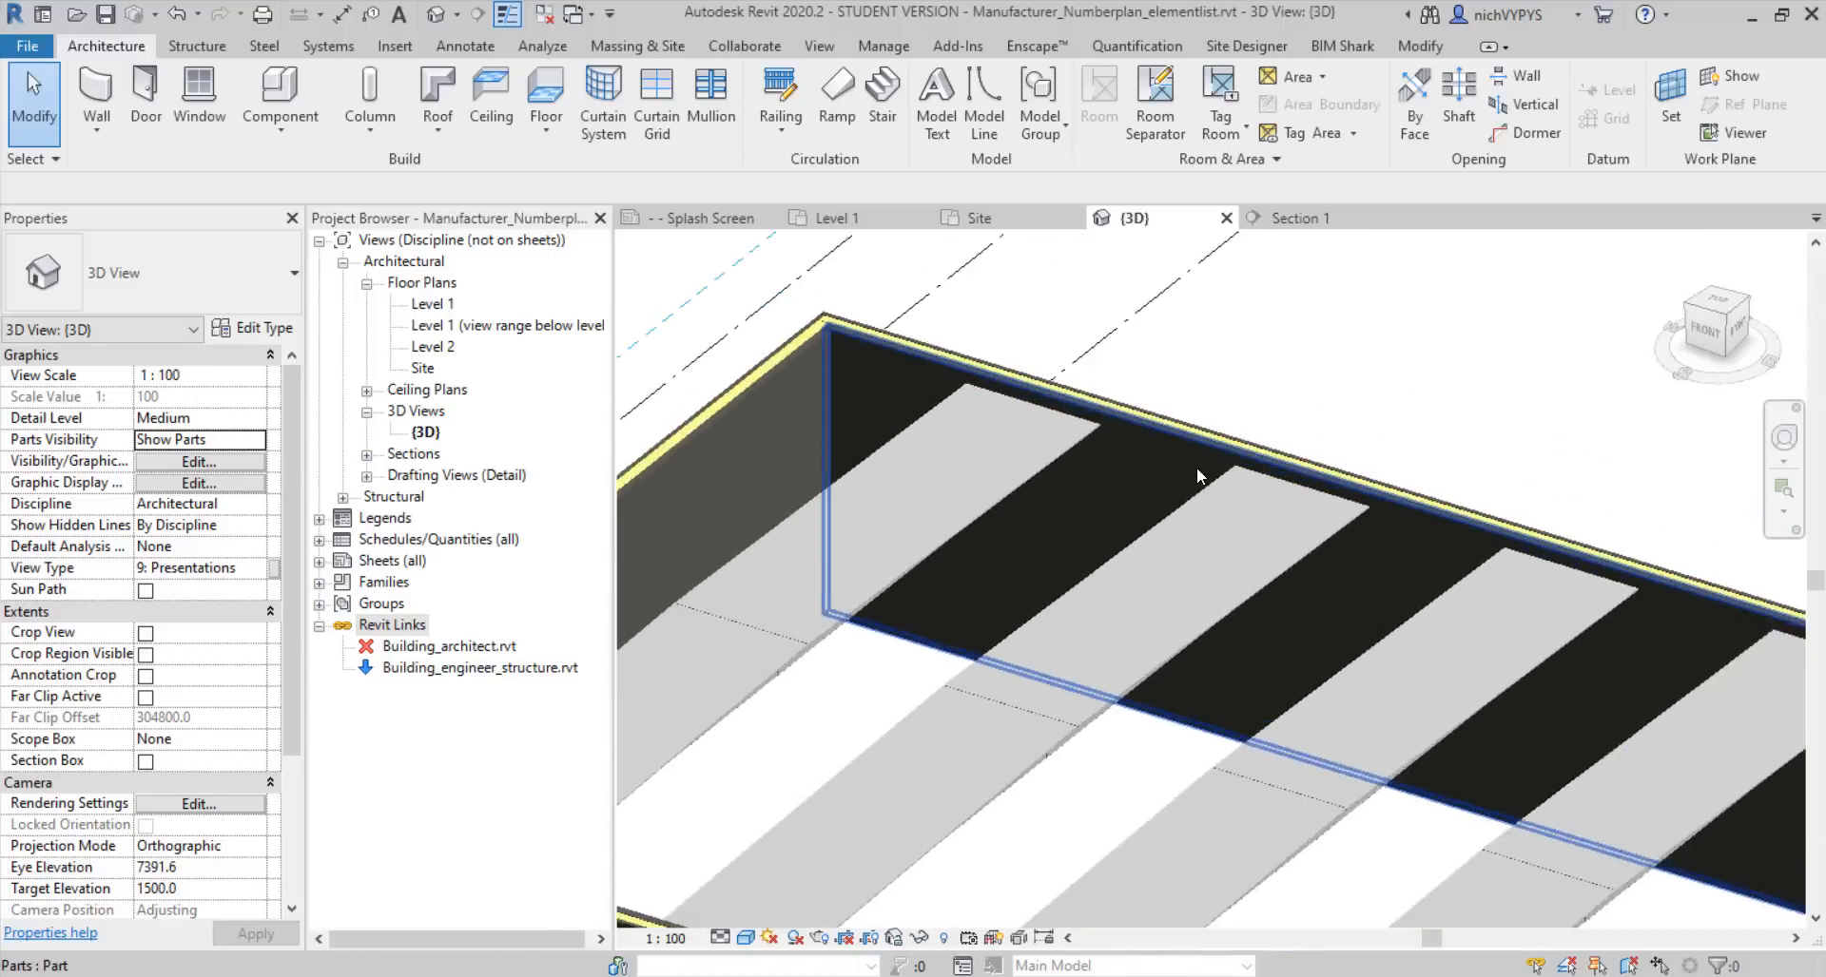
left_click(1173, 431)
scroll(1169, 437, "down", 2)
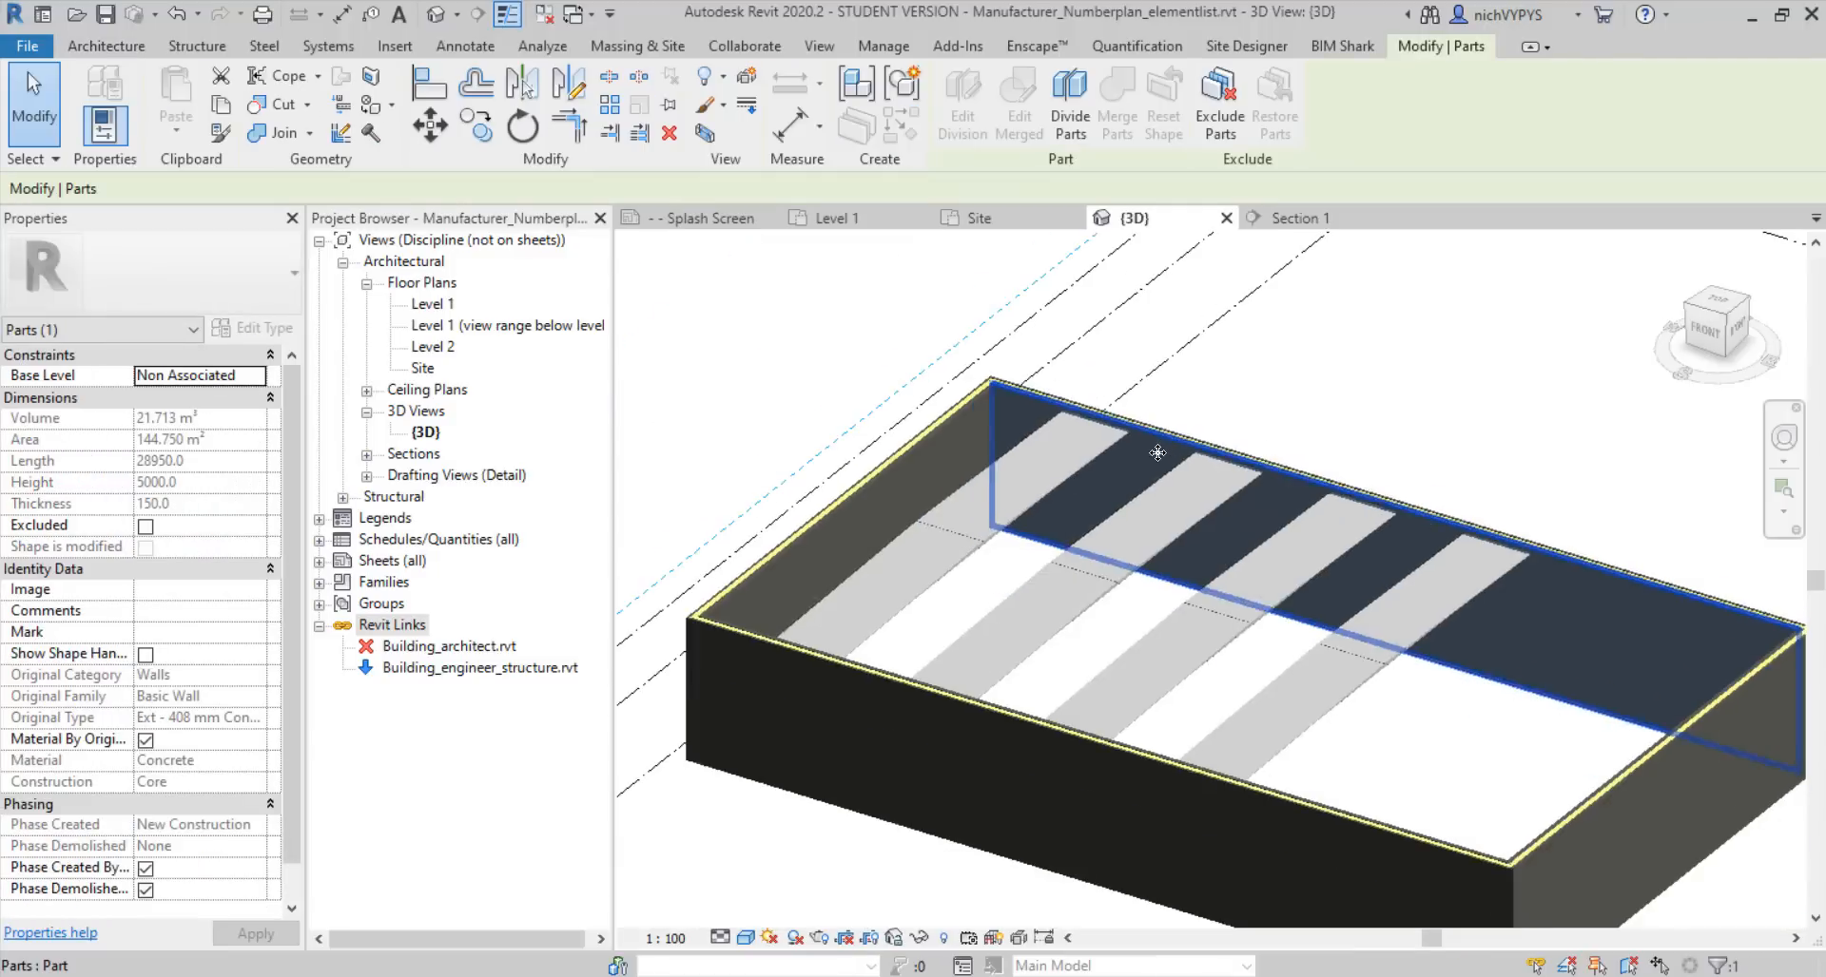
middle_click_drag(1158, 452, 1033, 455)
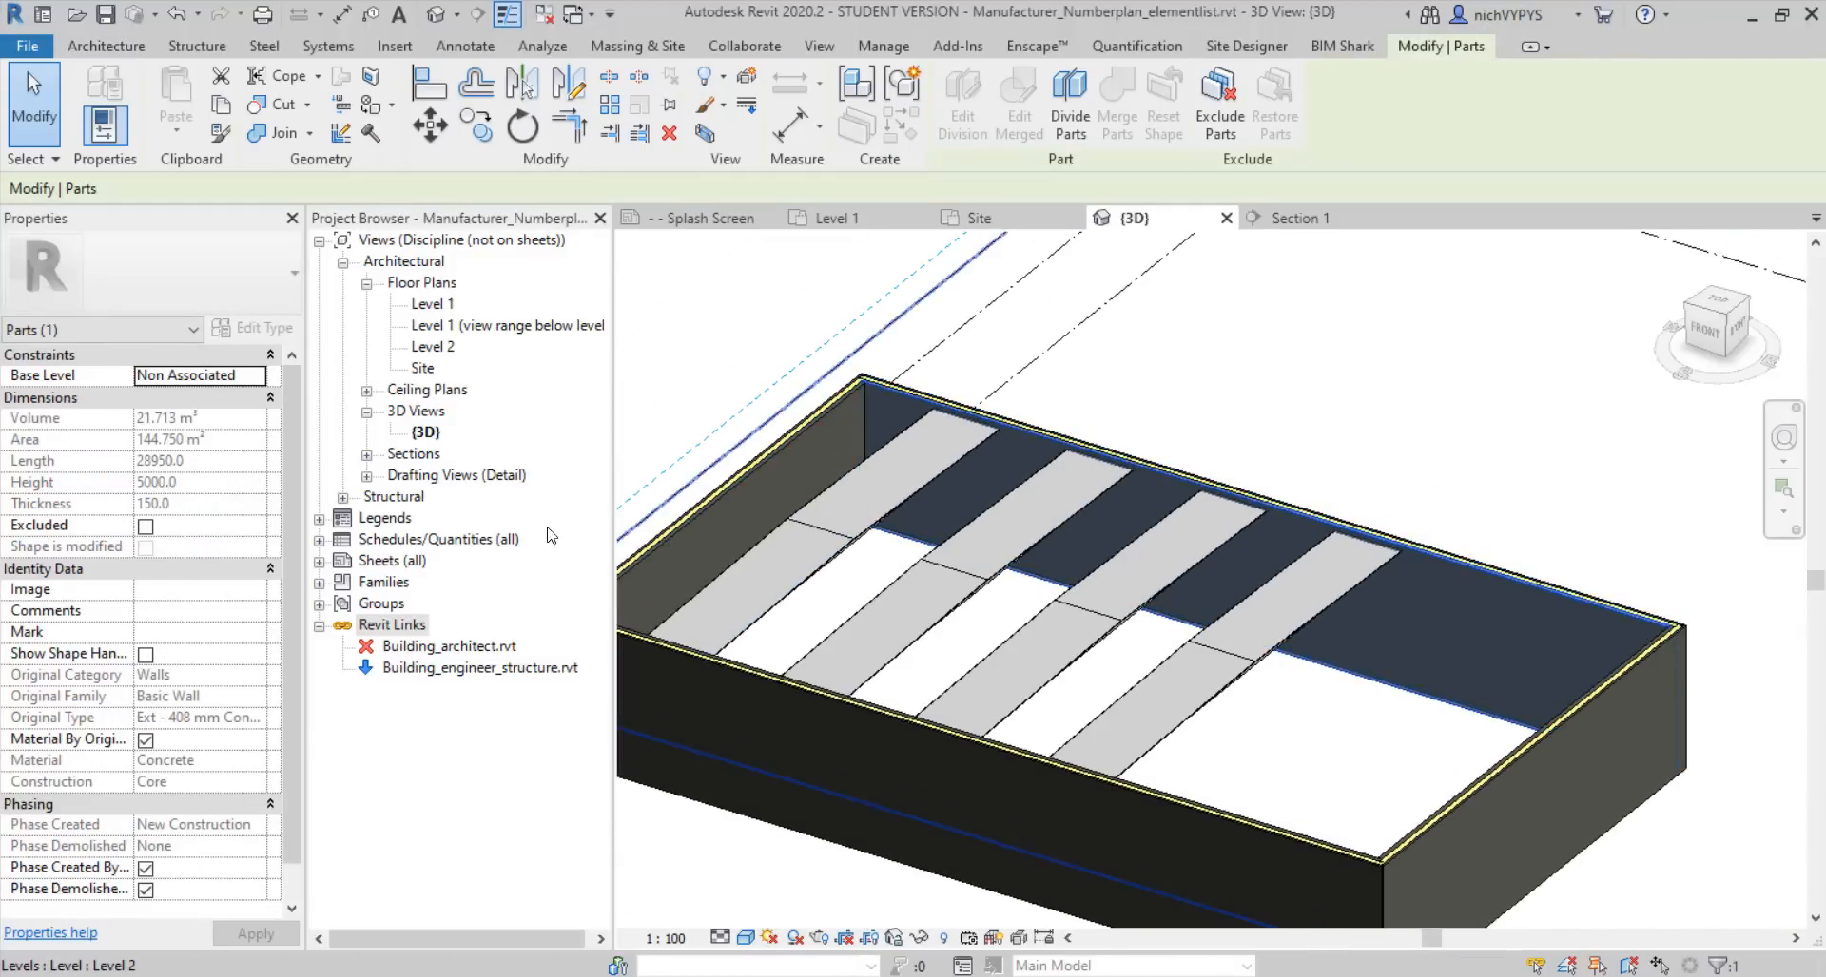
left_click(146, 655)
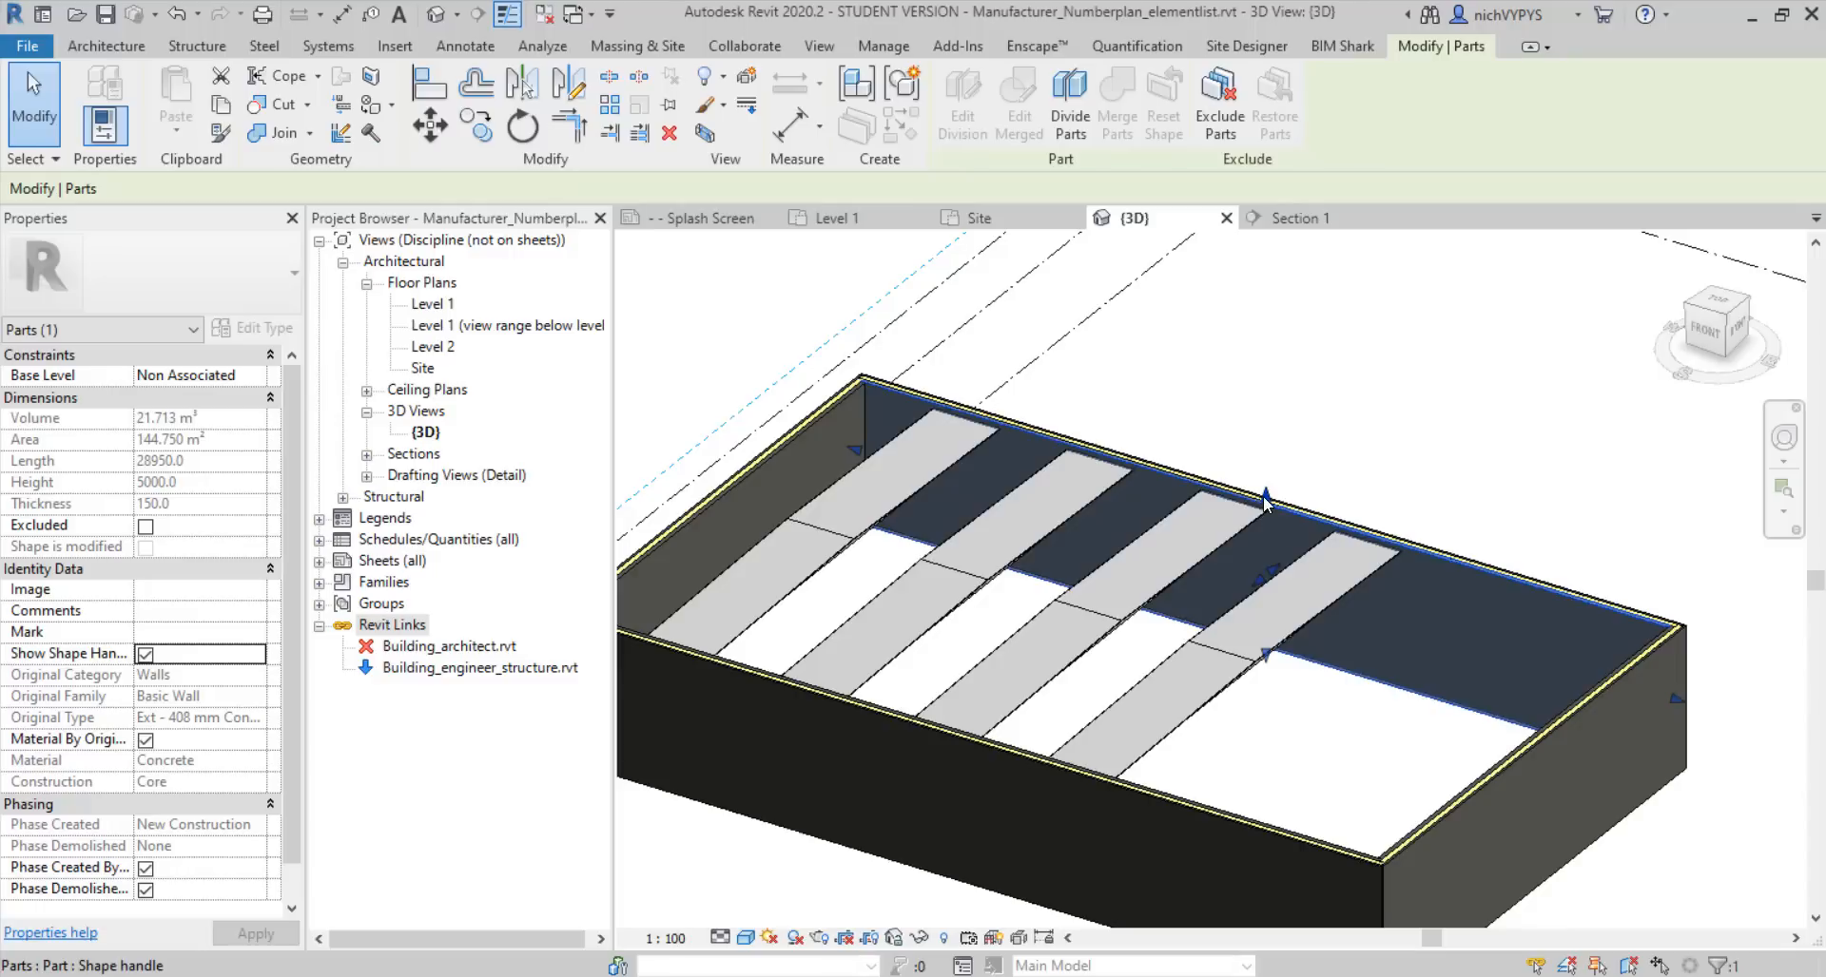
left_click_drag(1265, 501, 1259, 522)
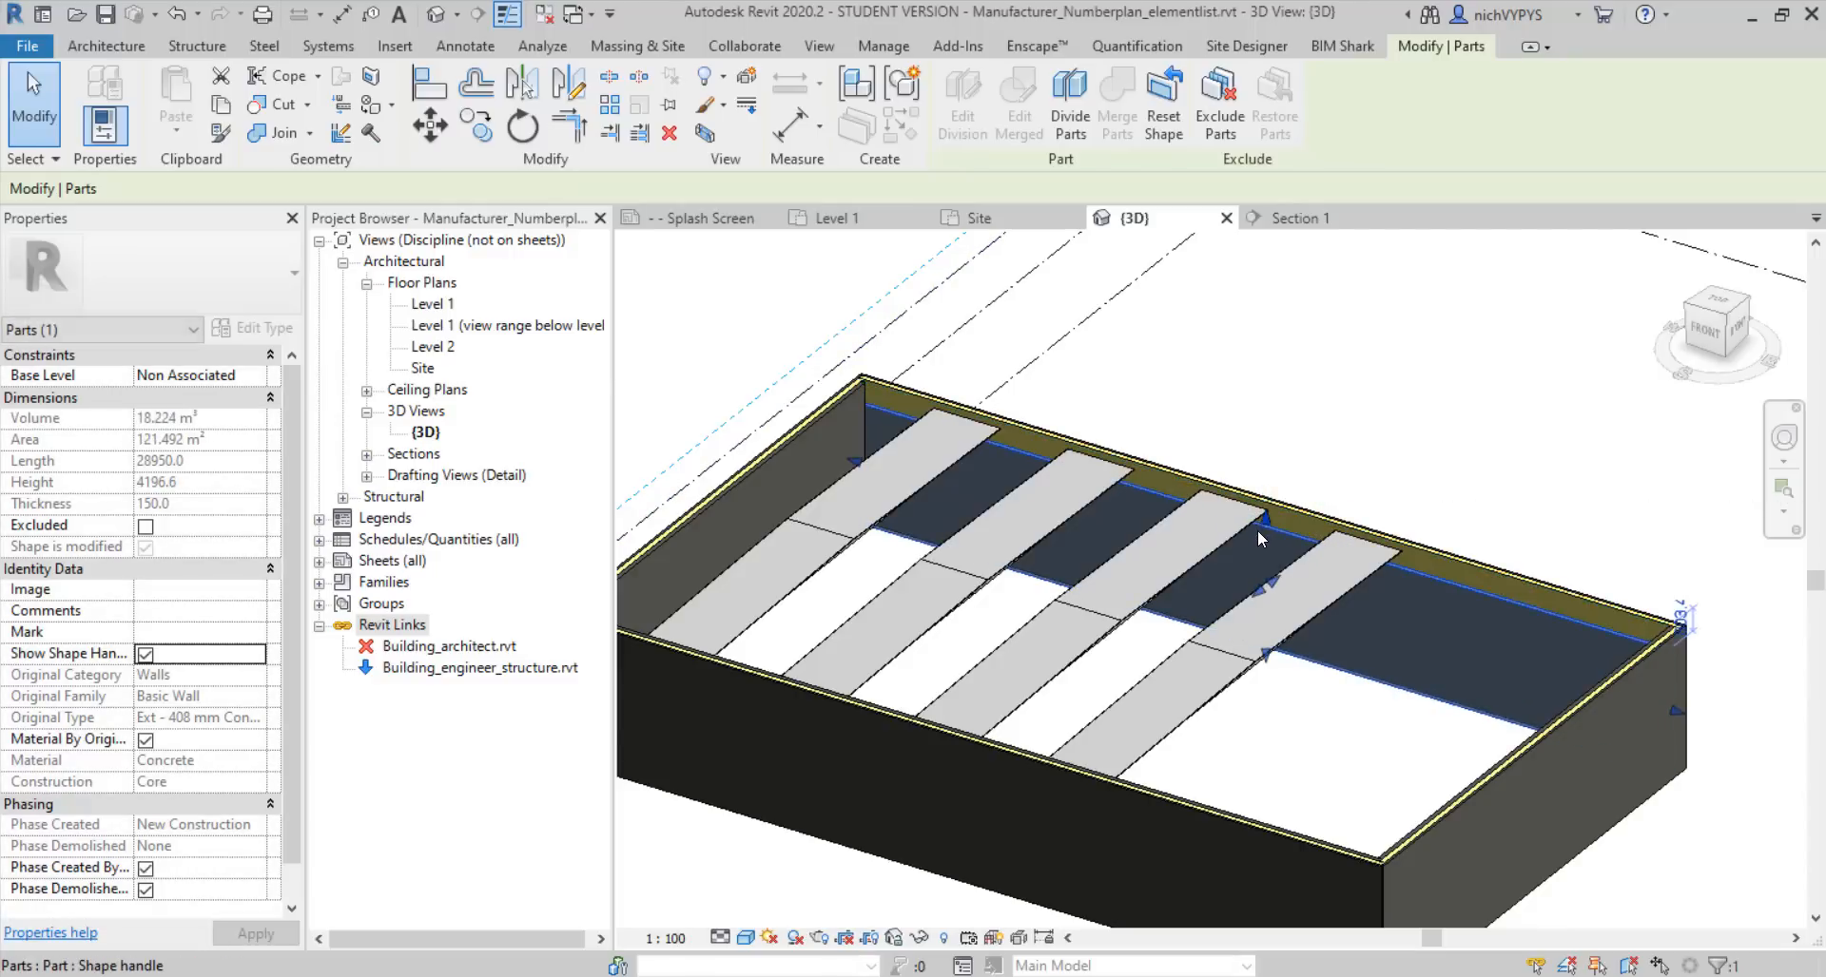
scroll(1257, 529, "up", 3)
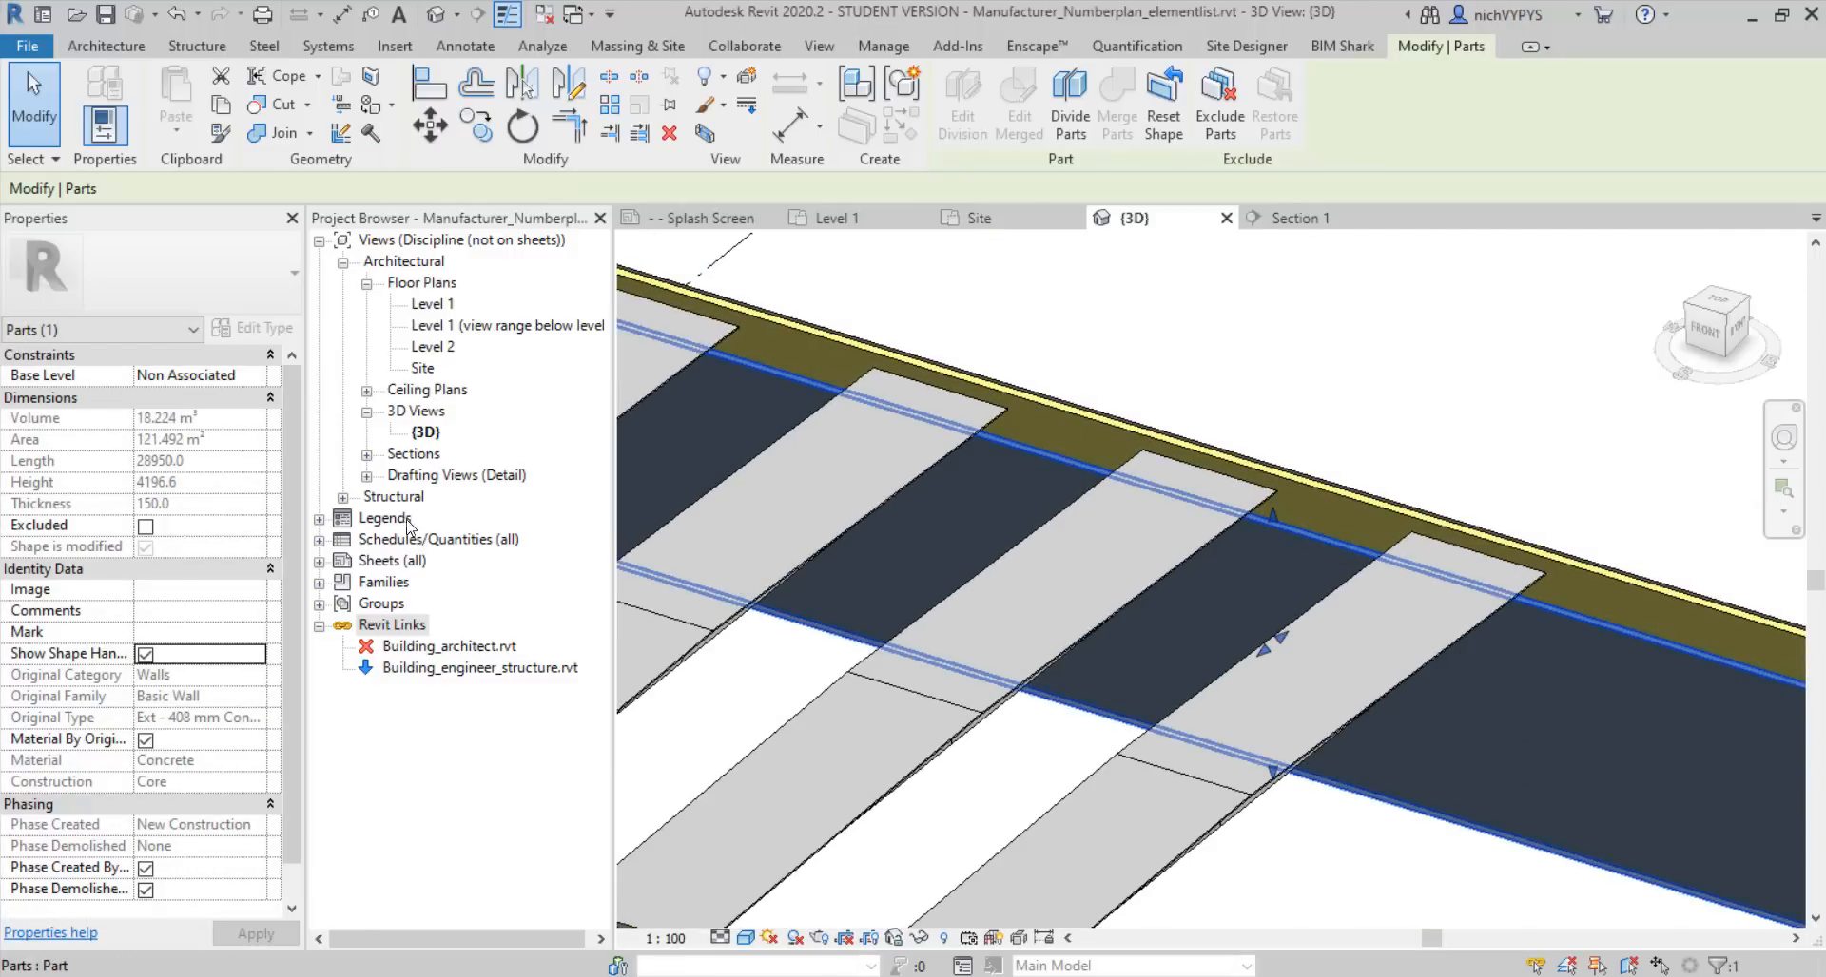
Open Section 1 and set its parts visibility to Show Parts
left_click(367, 454)
double_click(441, 475)
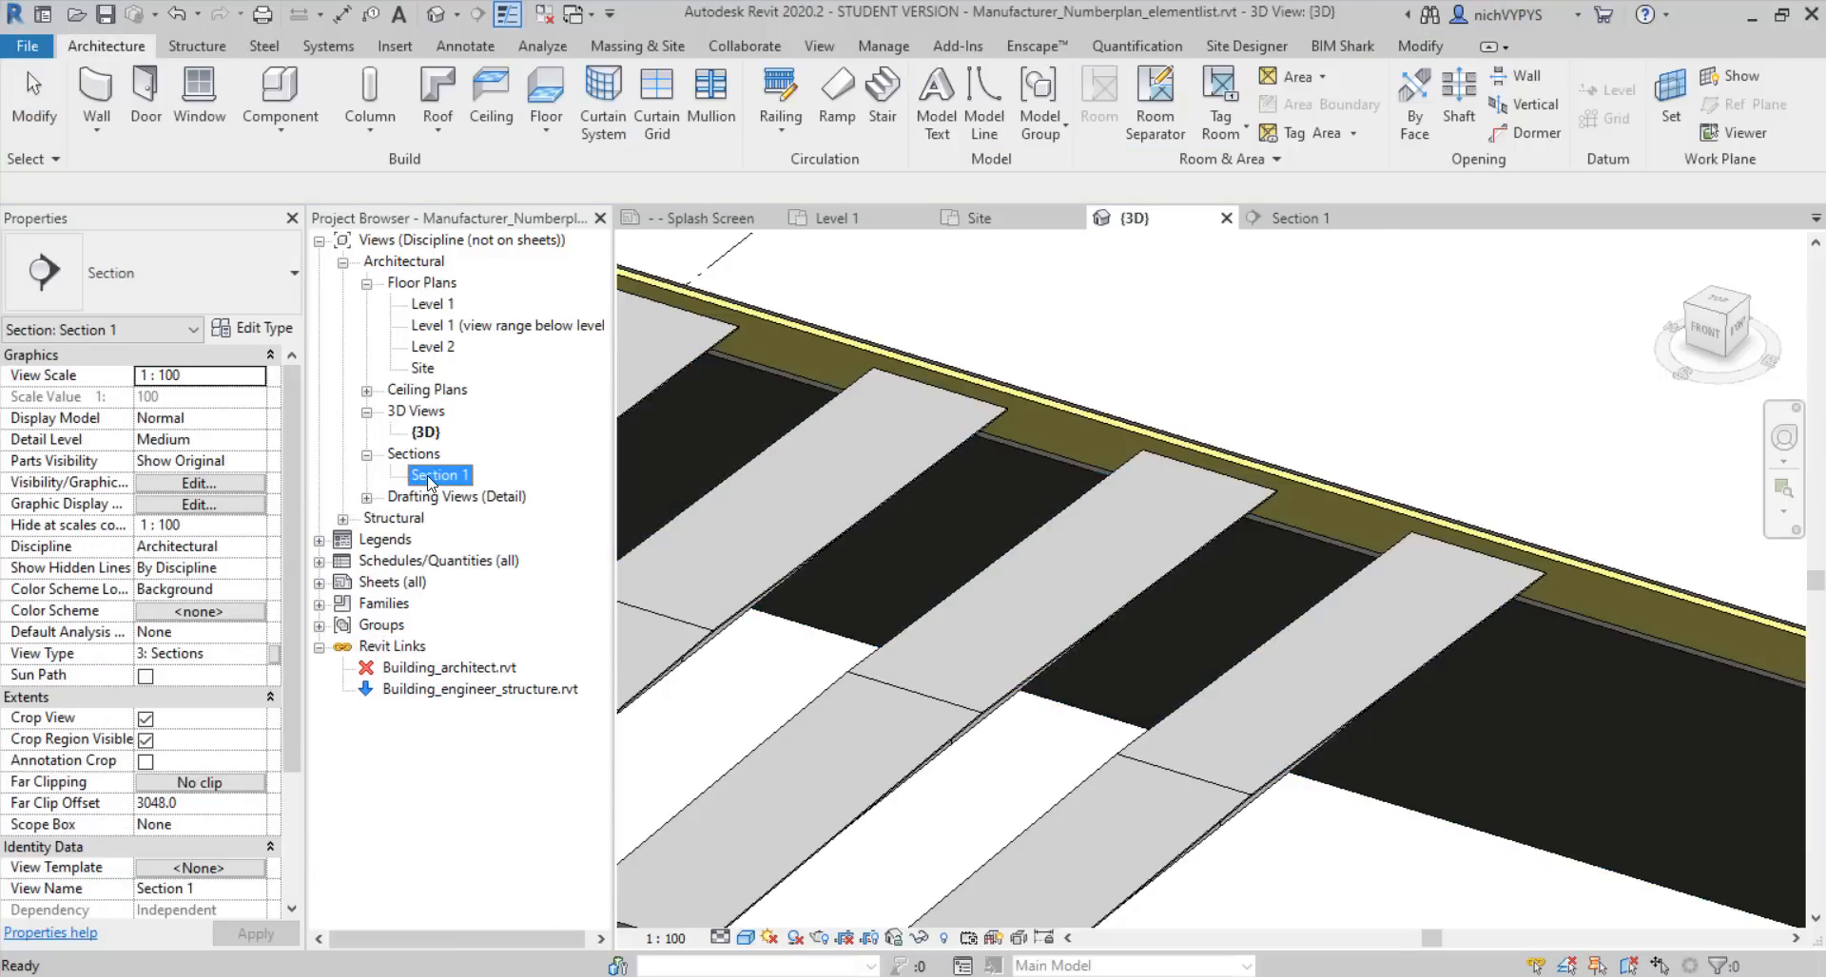
scroll(1302, 527, "up", 3)
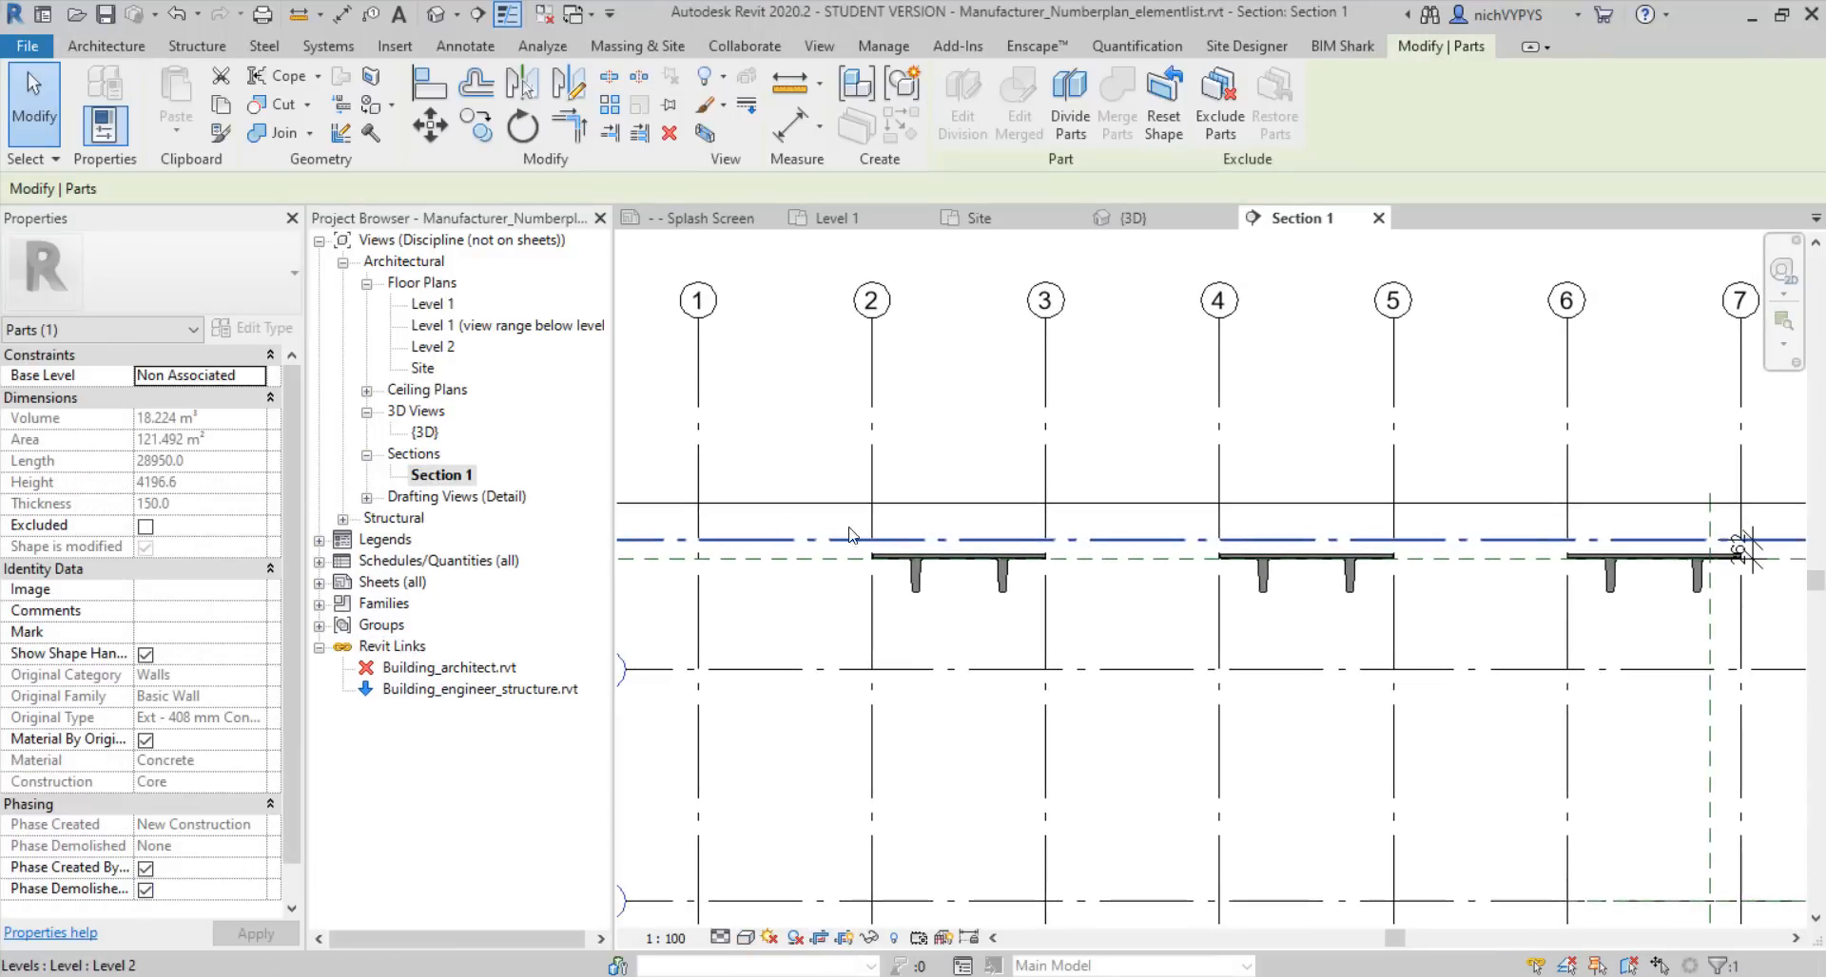
left_click(739, 352)
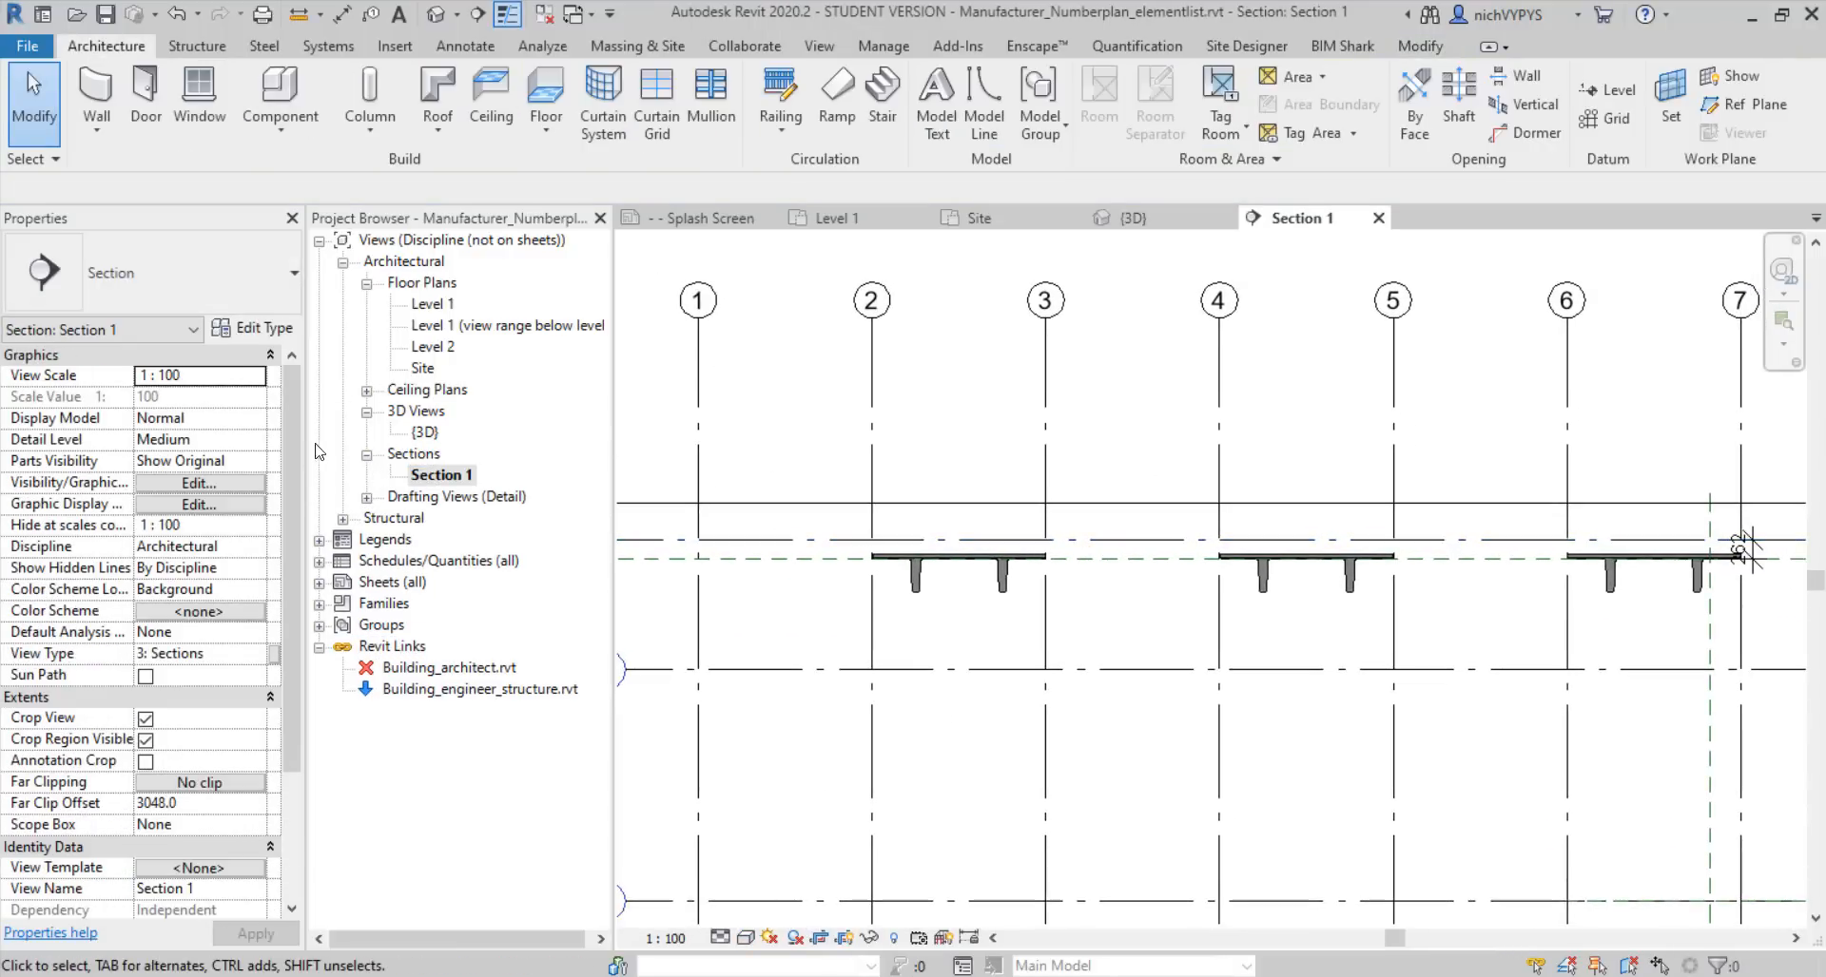
left_click(264, 463)
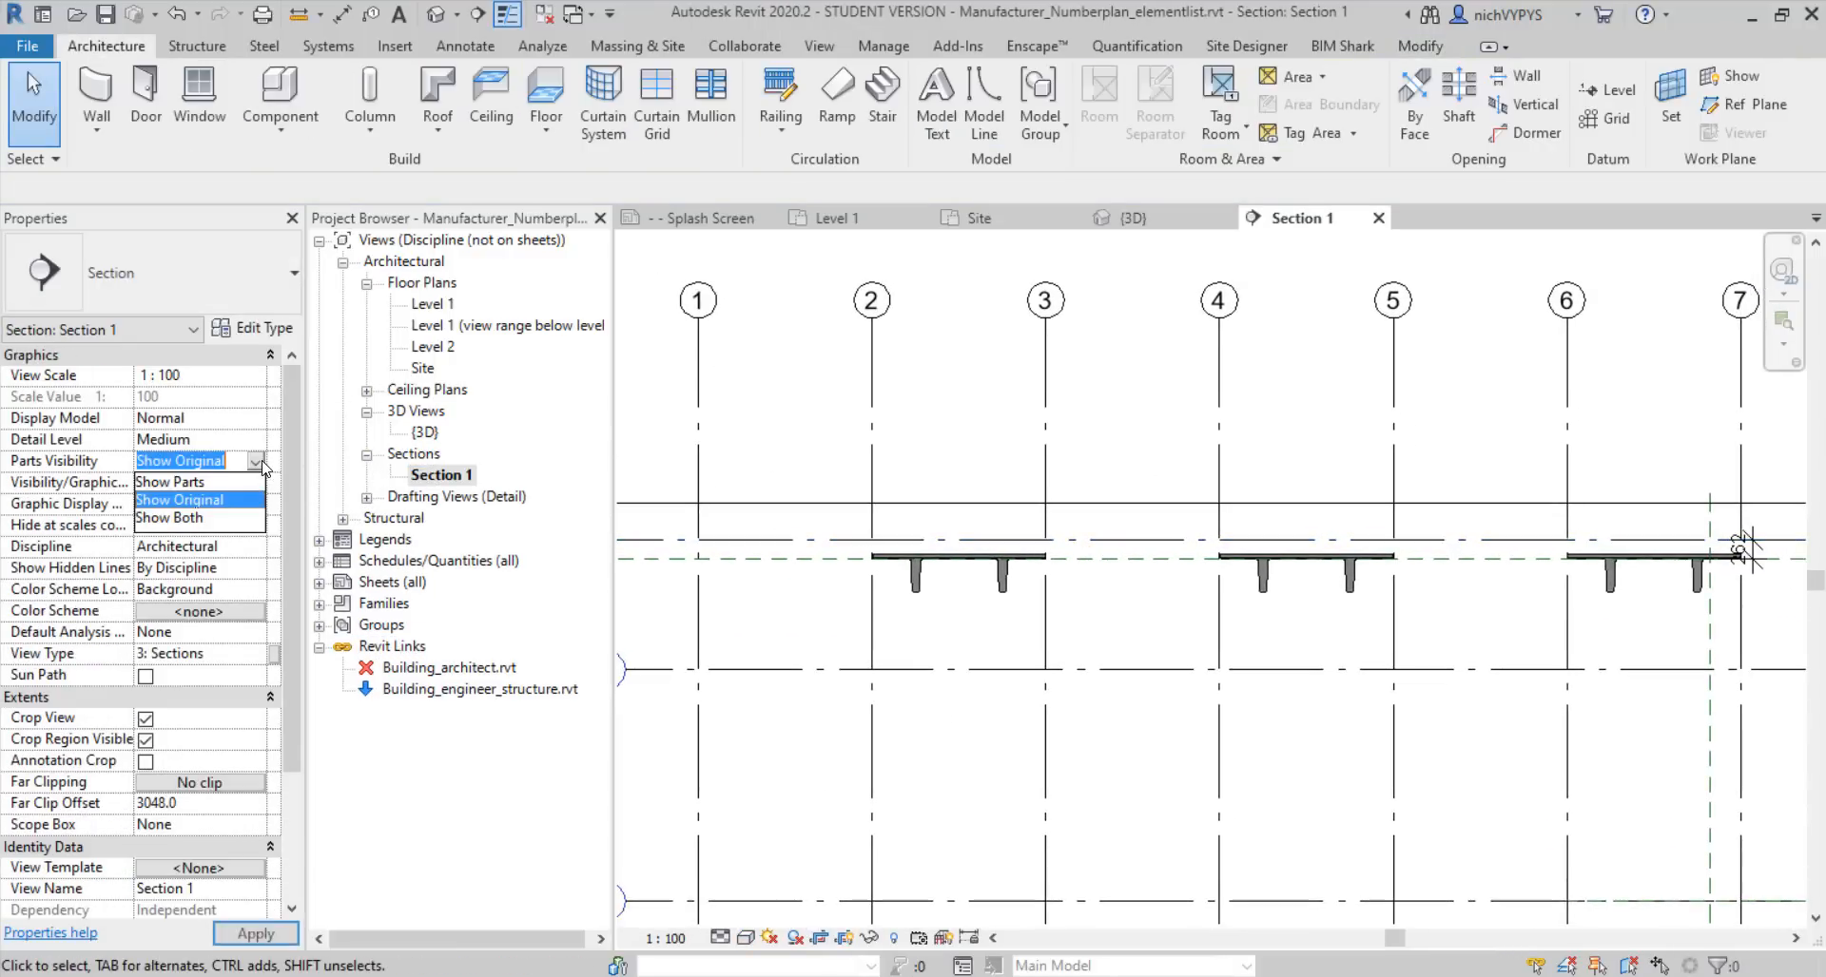
left_click(202, 483)
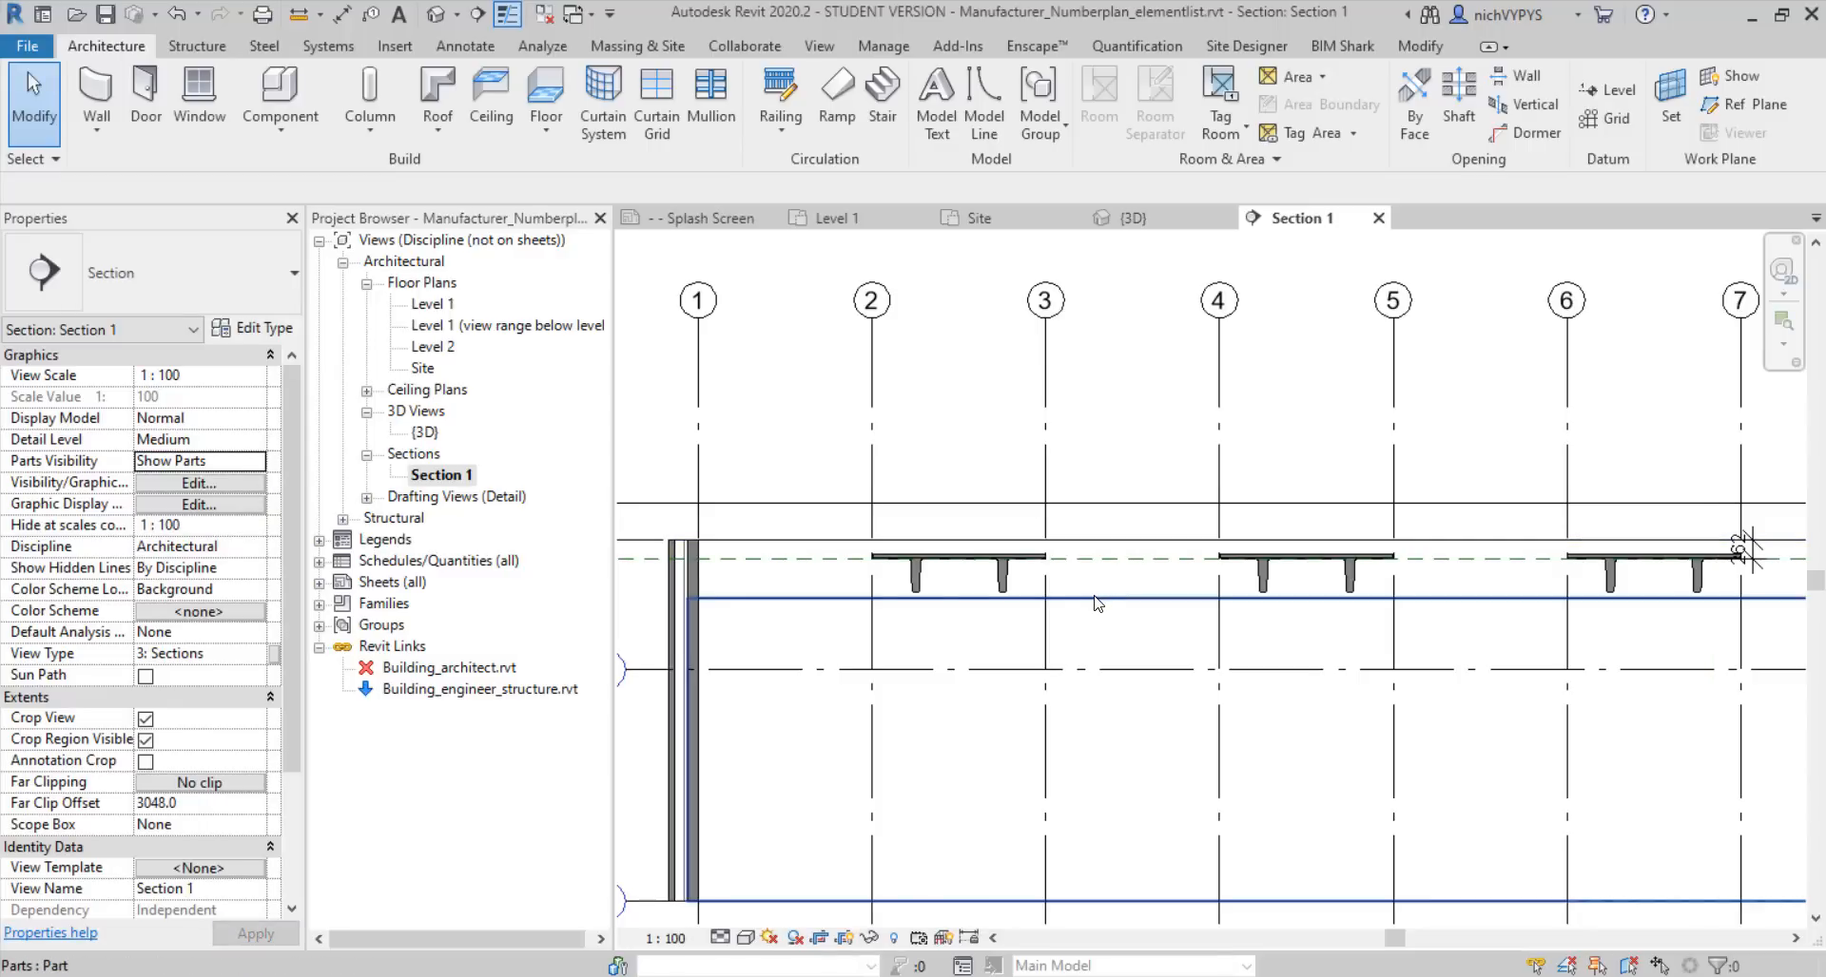
Raise the top of the grid 14 wall's concrete core part to the Underside TTS reference plane and lock it there
left_click(1094, 599)
scroll(1578, 584, "up", 2)
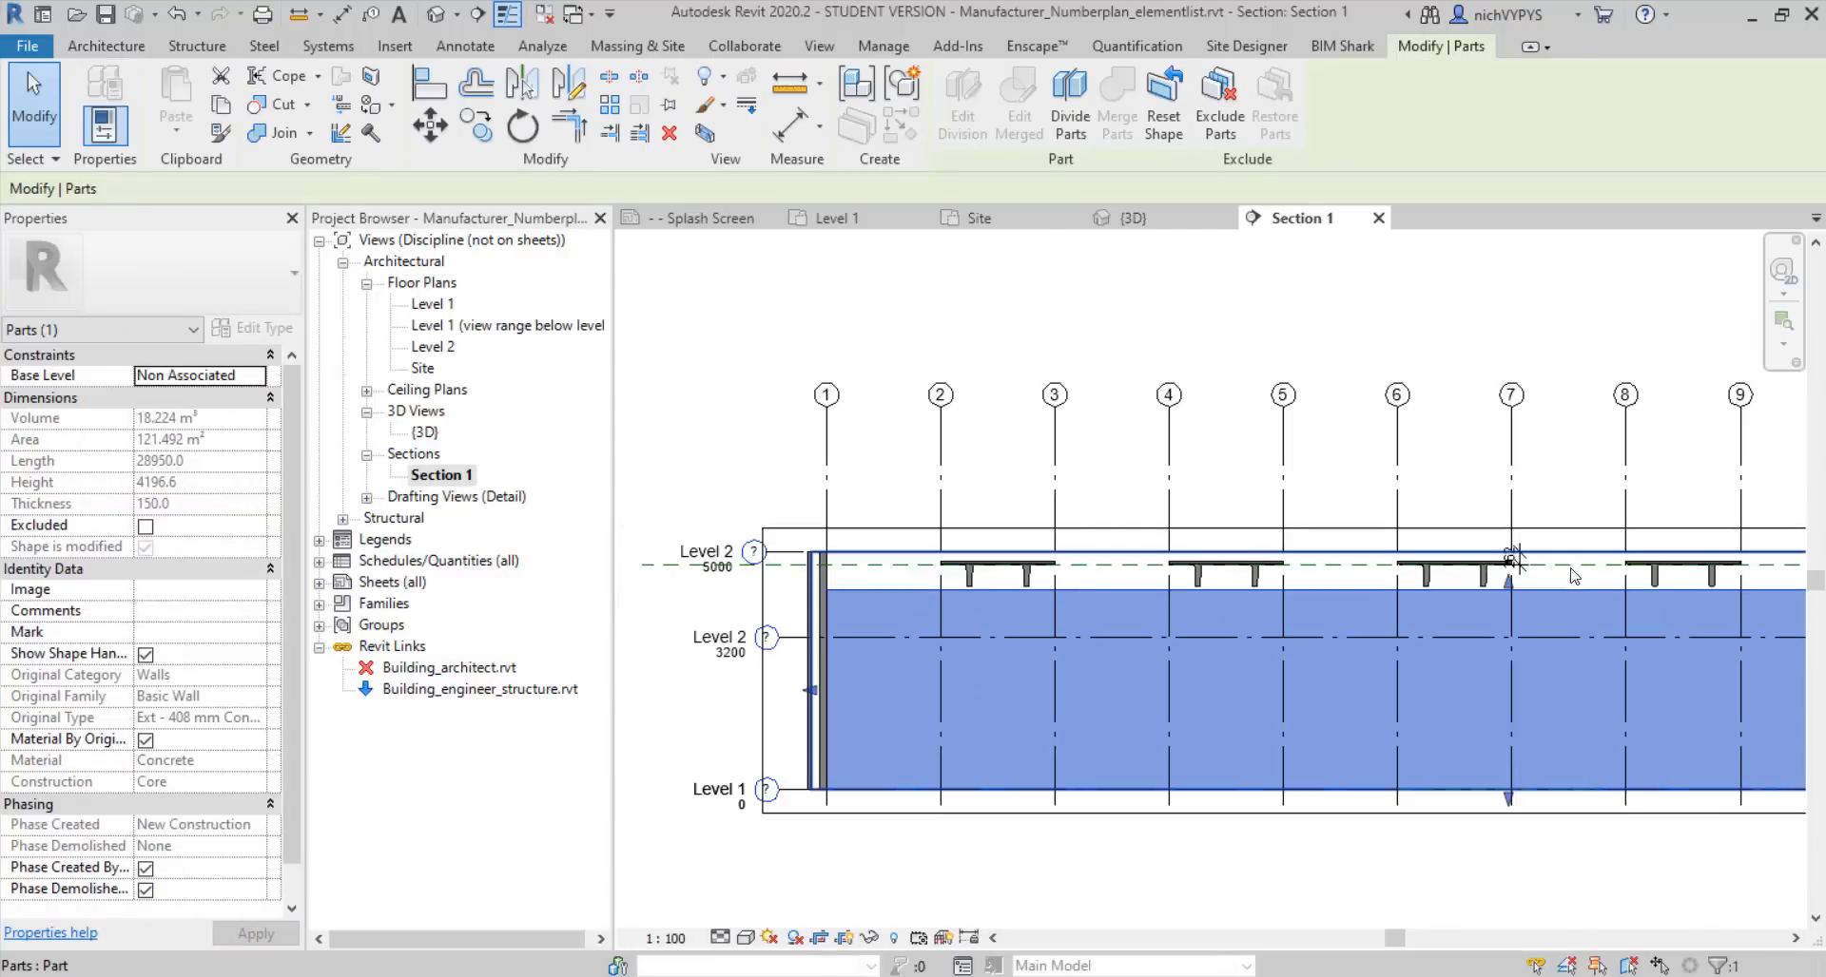
scroll(1578, 584, "up", 1)
left_click_drag(1370, 618, 1376, 538)
left_click(1254, 524)
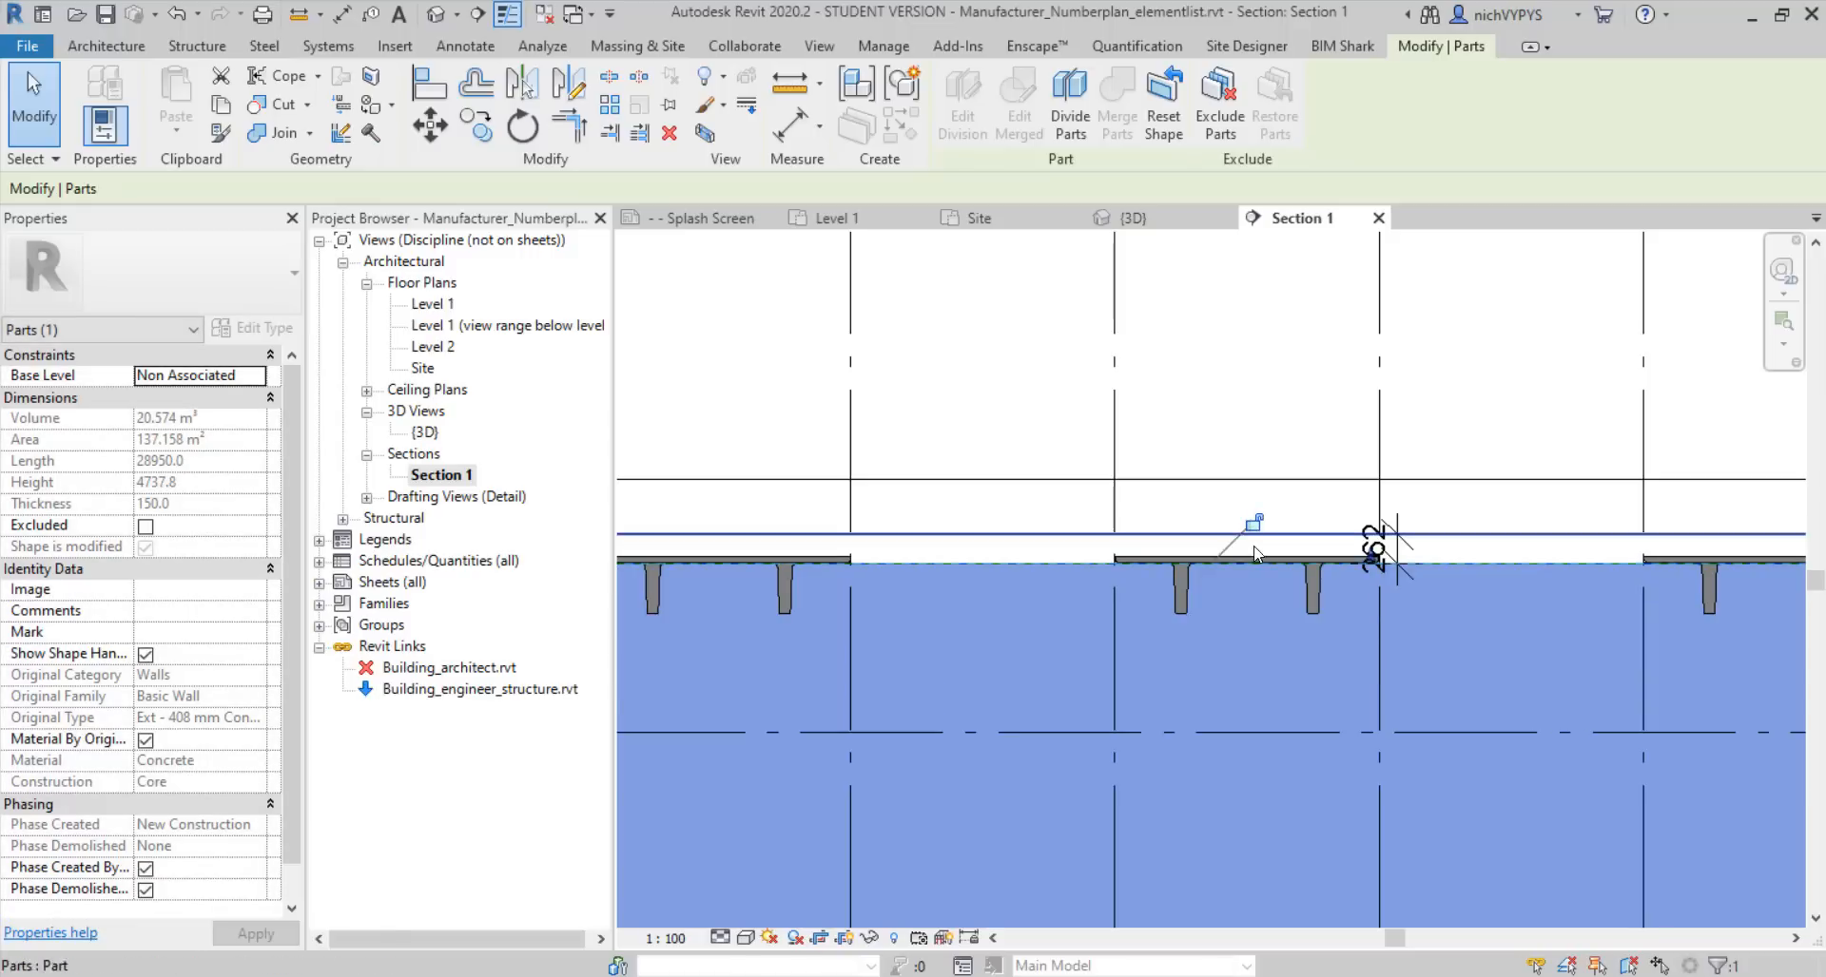
Turn on shape handles for the grid 14 wall's insulation part, delete the 262 dimension, and lock the part's top to the Underside TTS plane
left_click(993, 541)
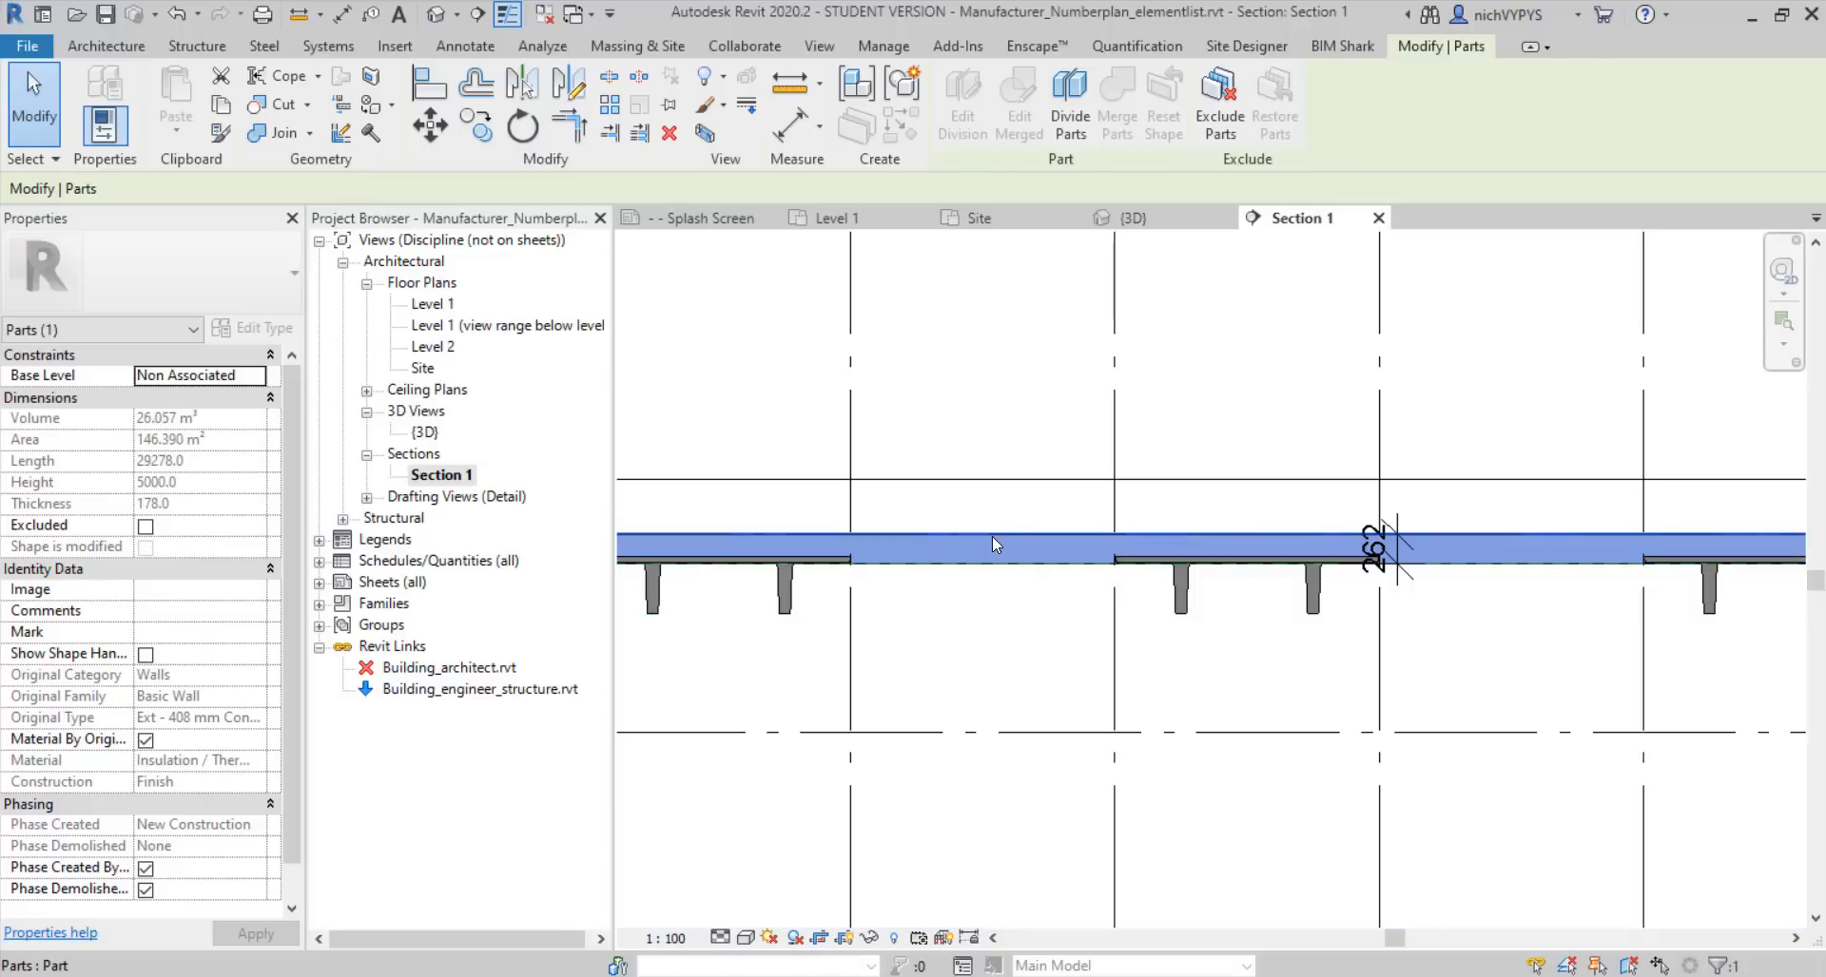
left_click(145, 655)
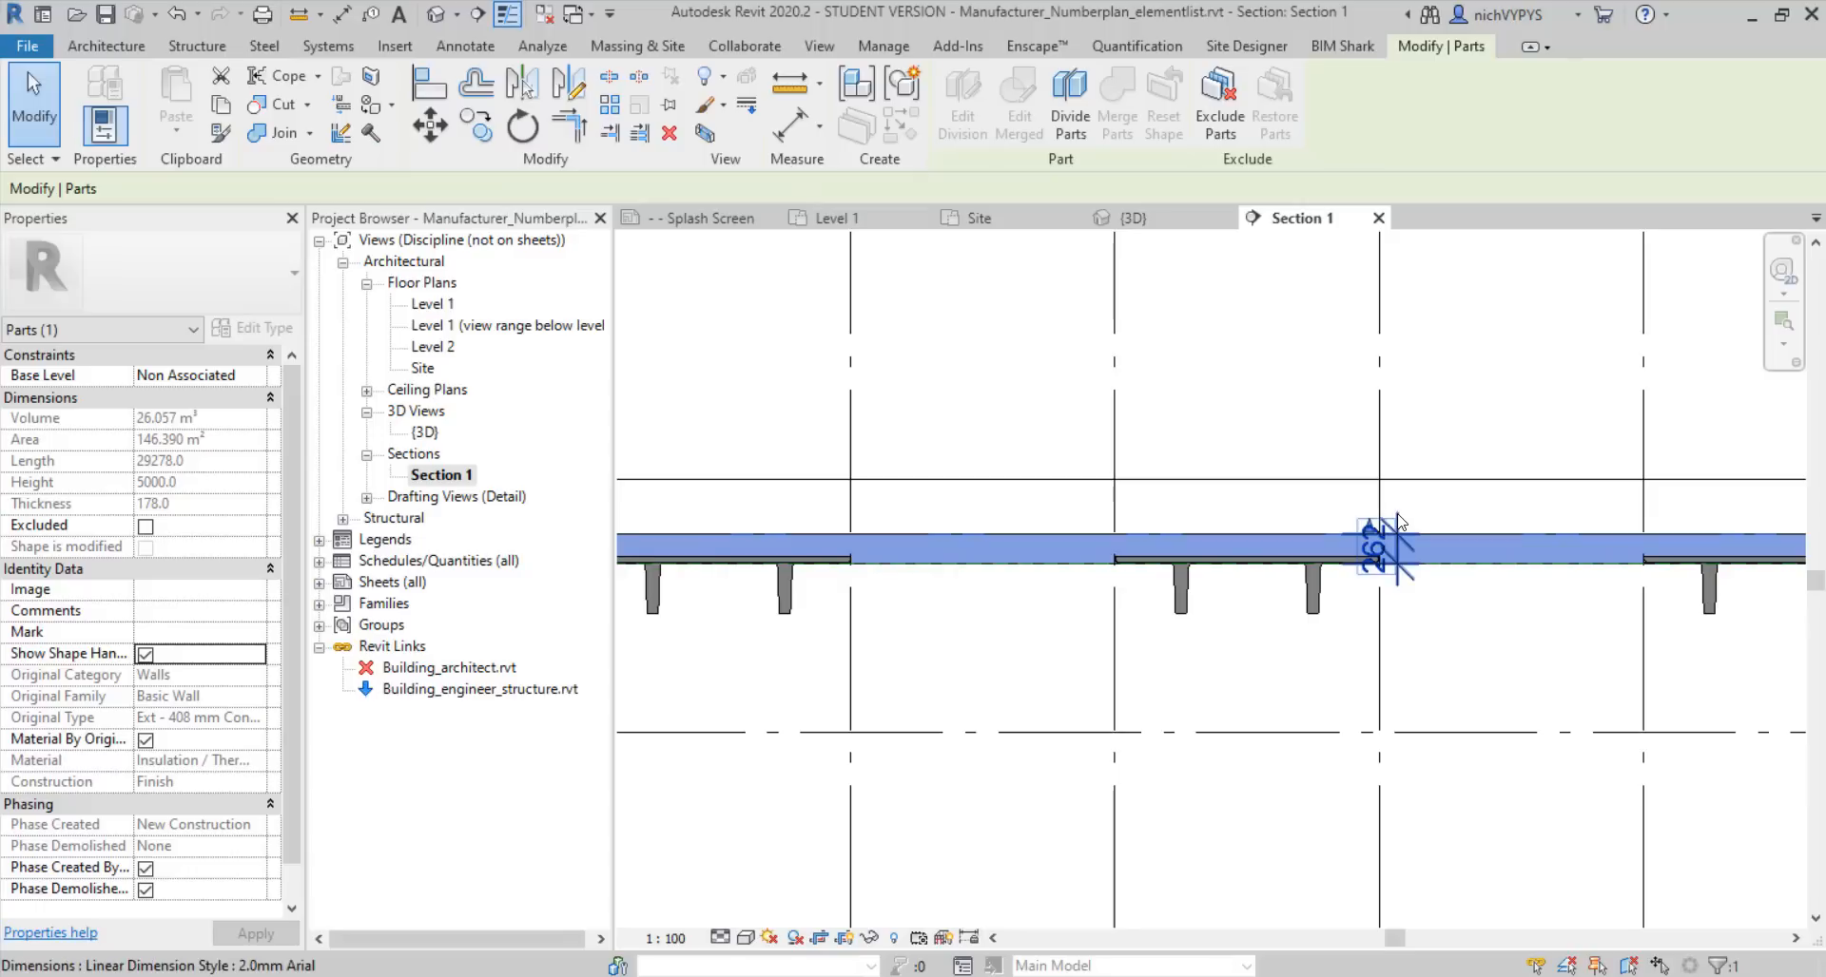
left_click(1377, 544)
key("Delete")
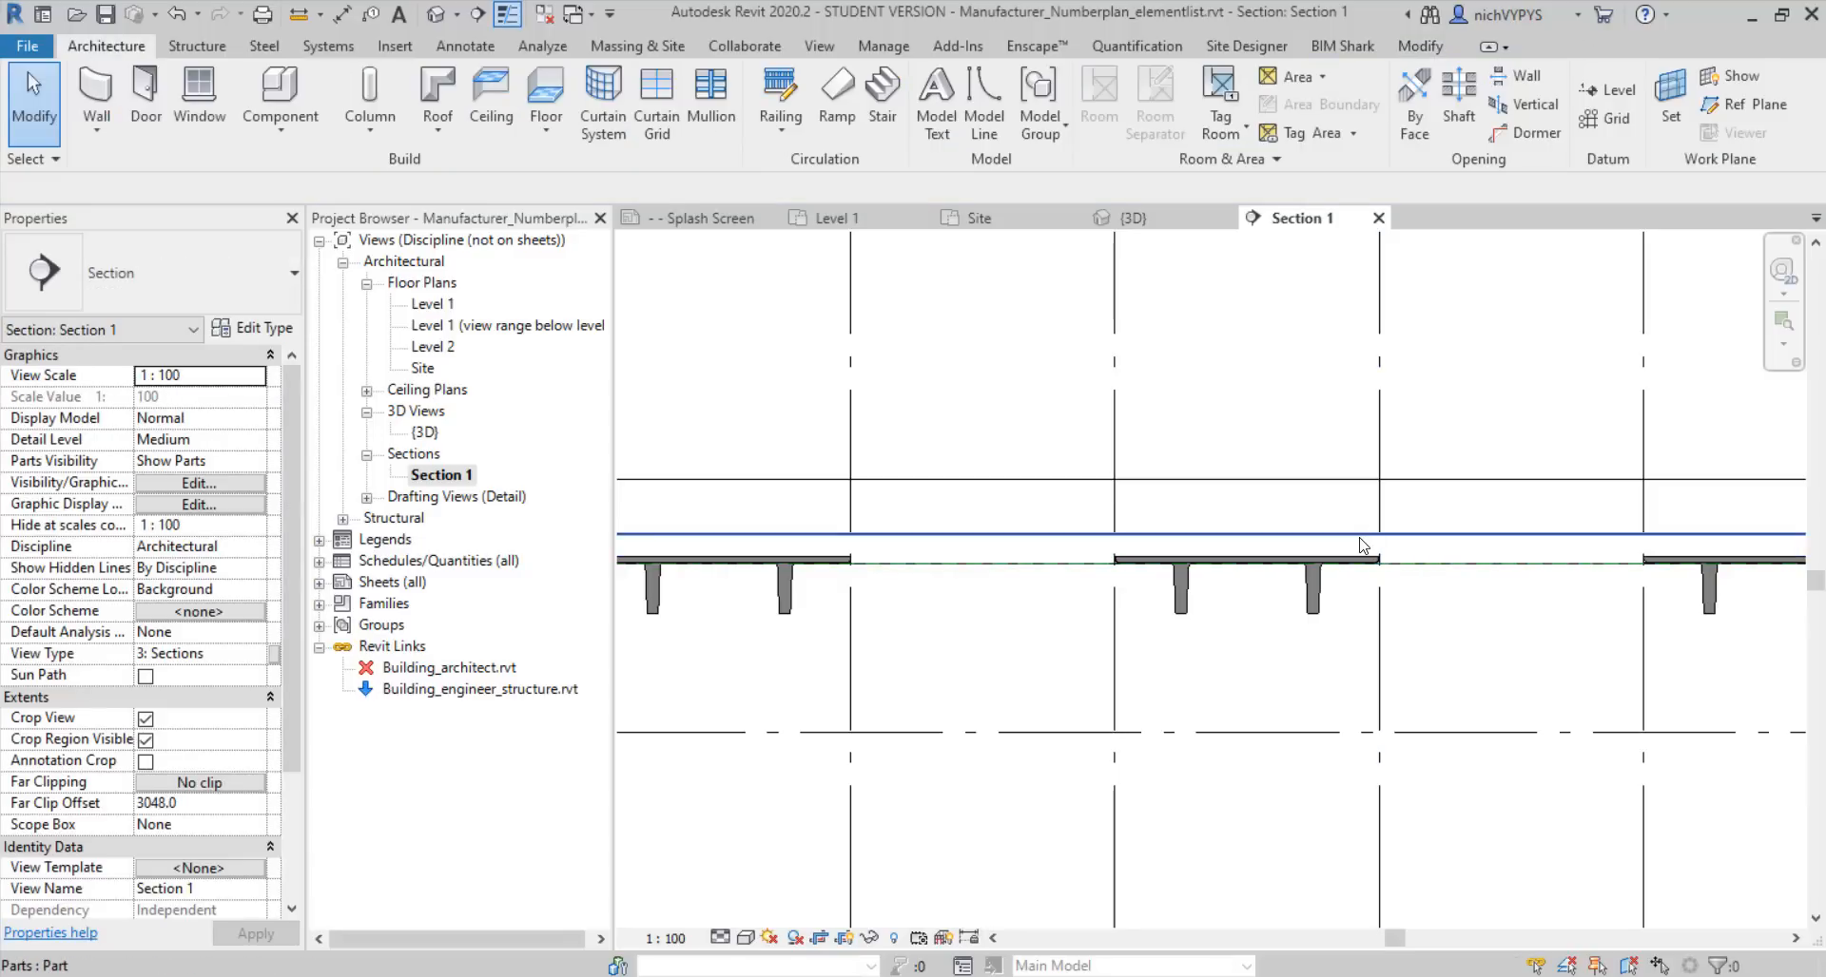
left_click(1360, 544)
left_click_drag(1371, 554, 1390, 562)
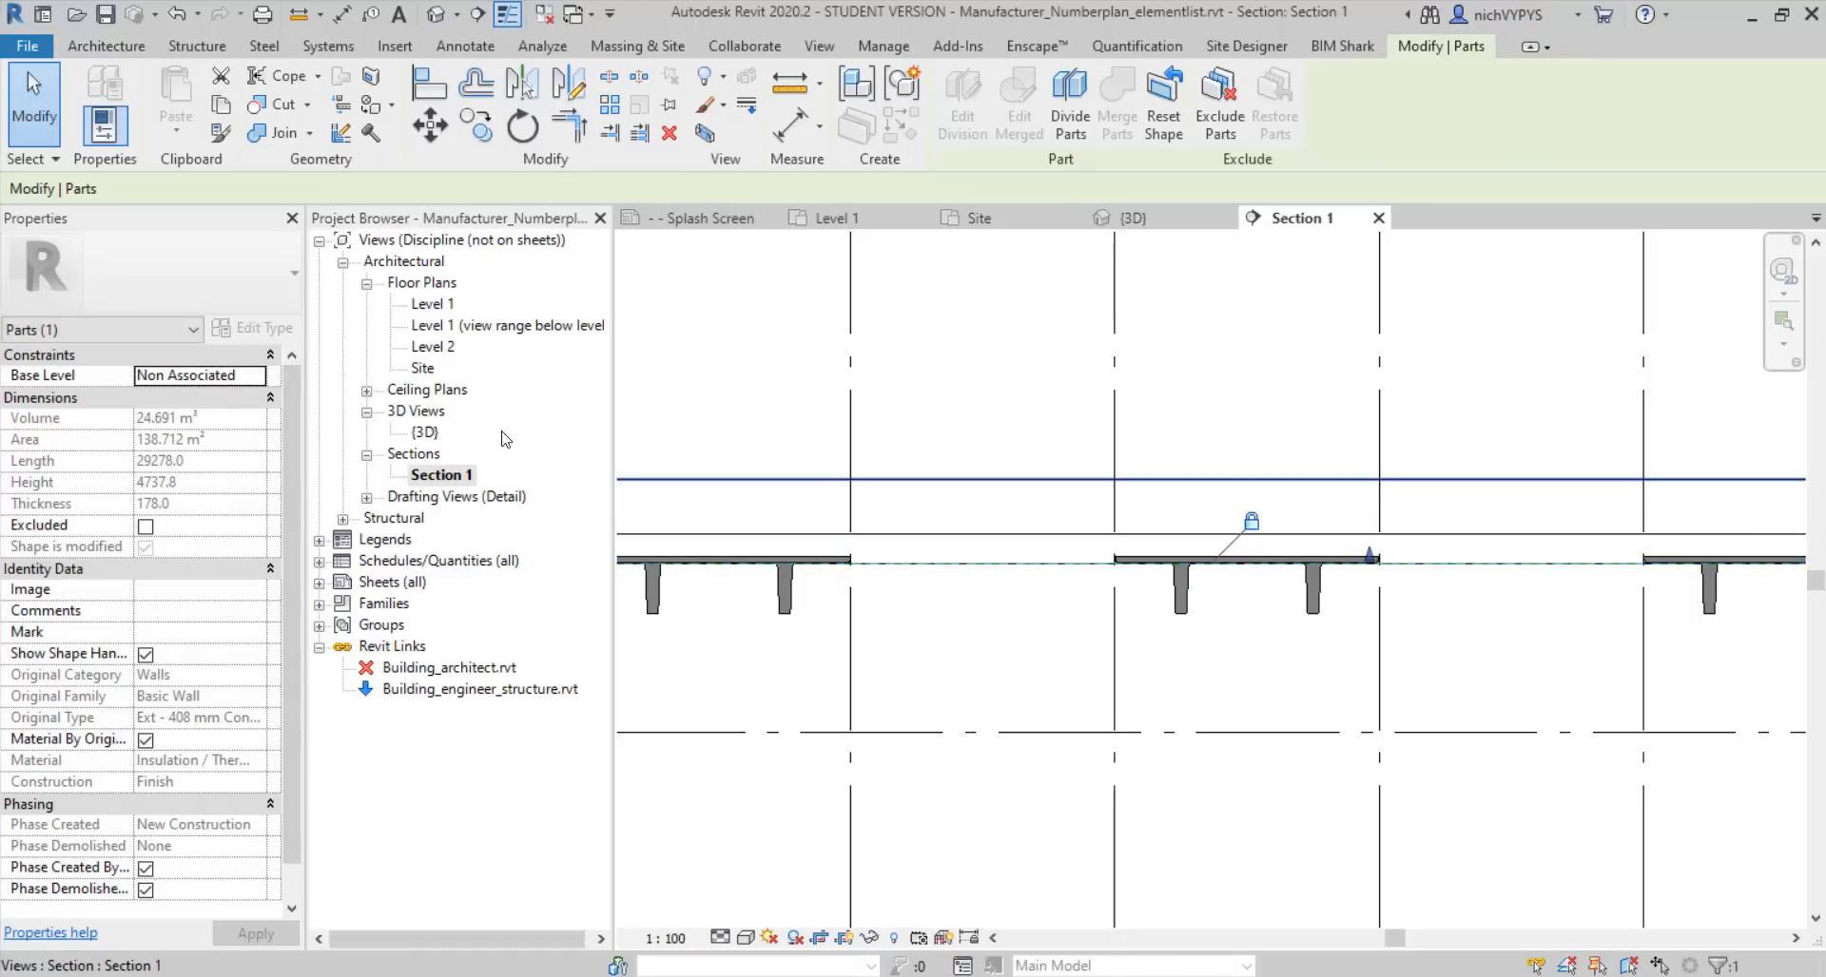
Draw a section in the Level 1 plan just inside the exterior wall at grid 13, looking towards that wall
double_click(425, 433)
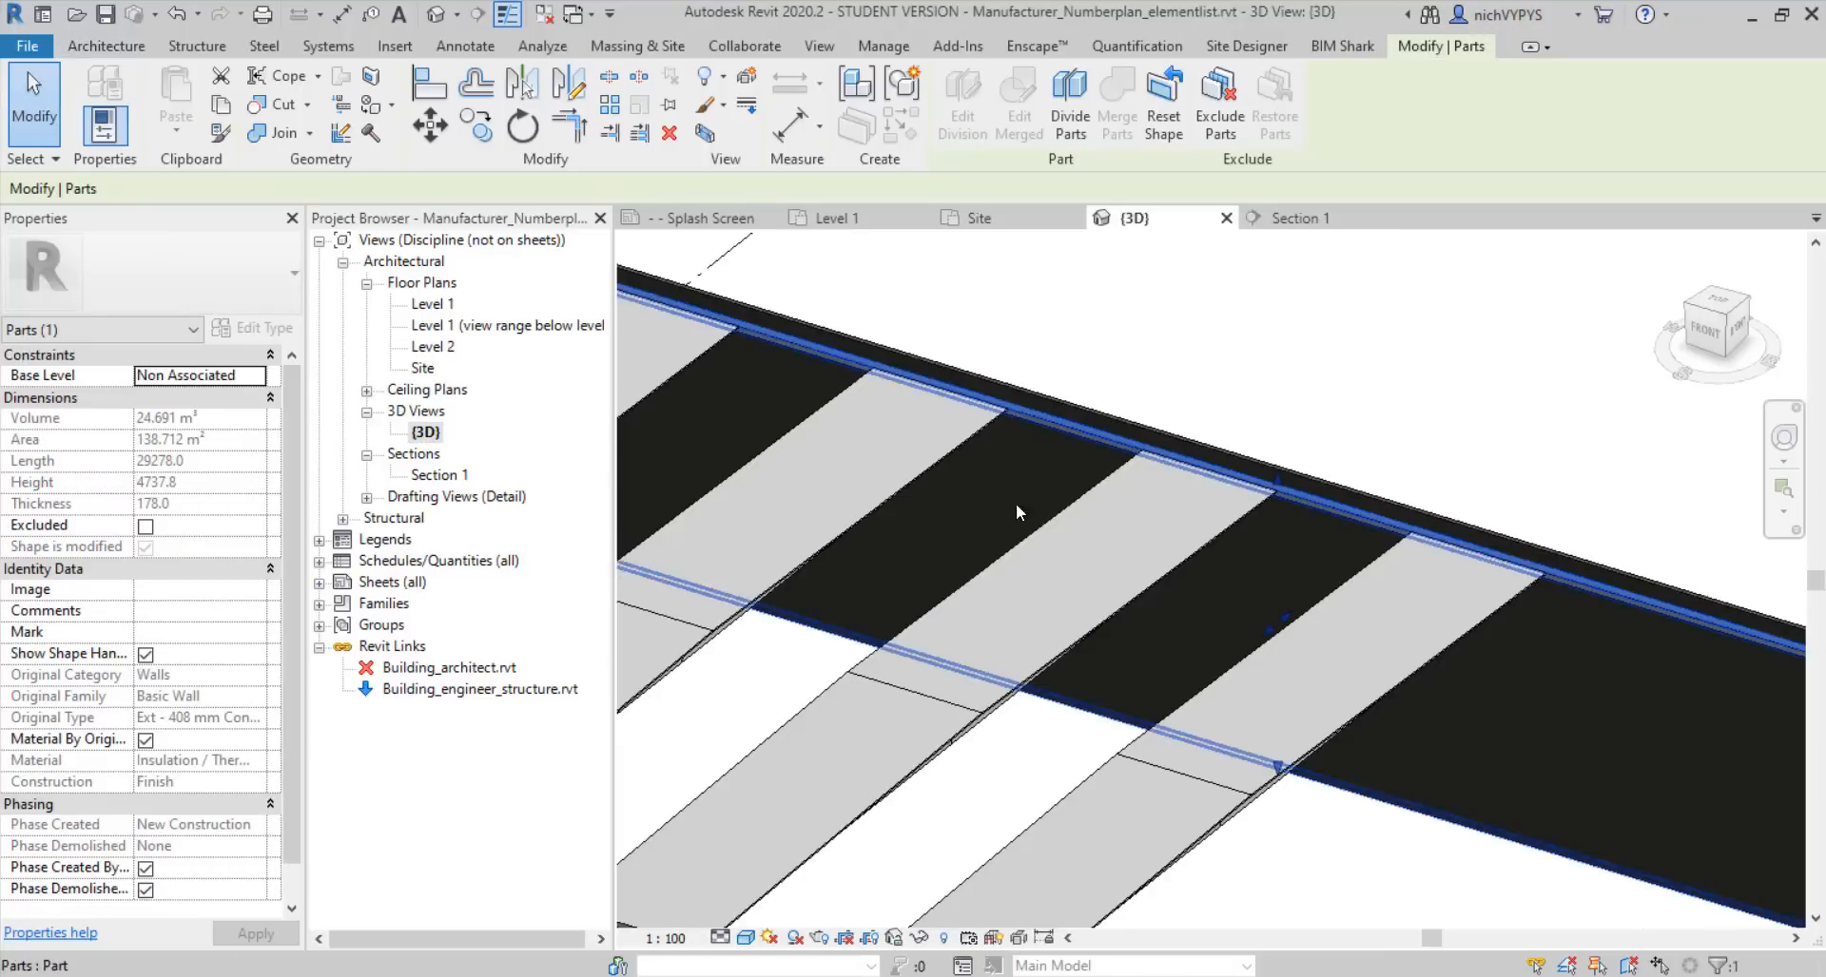
key("Escape")
middle_click_drag(1304, 515, 1434, 603, "shift")
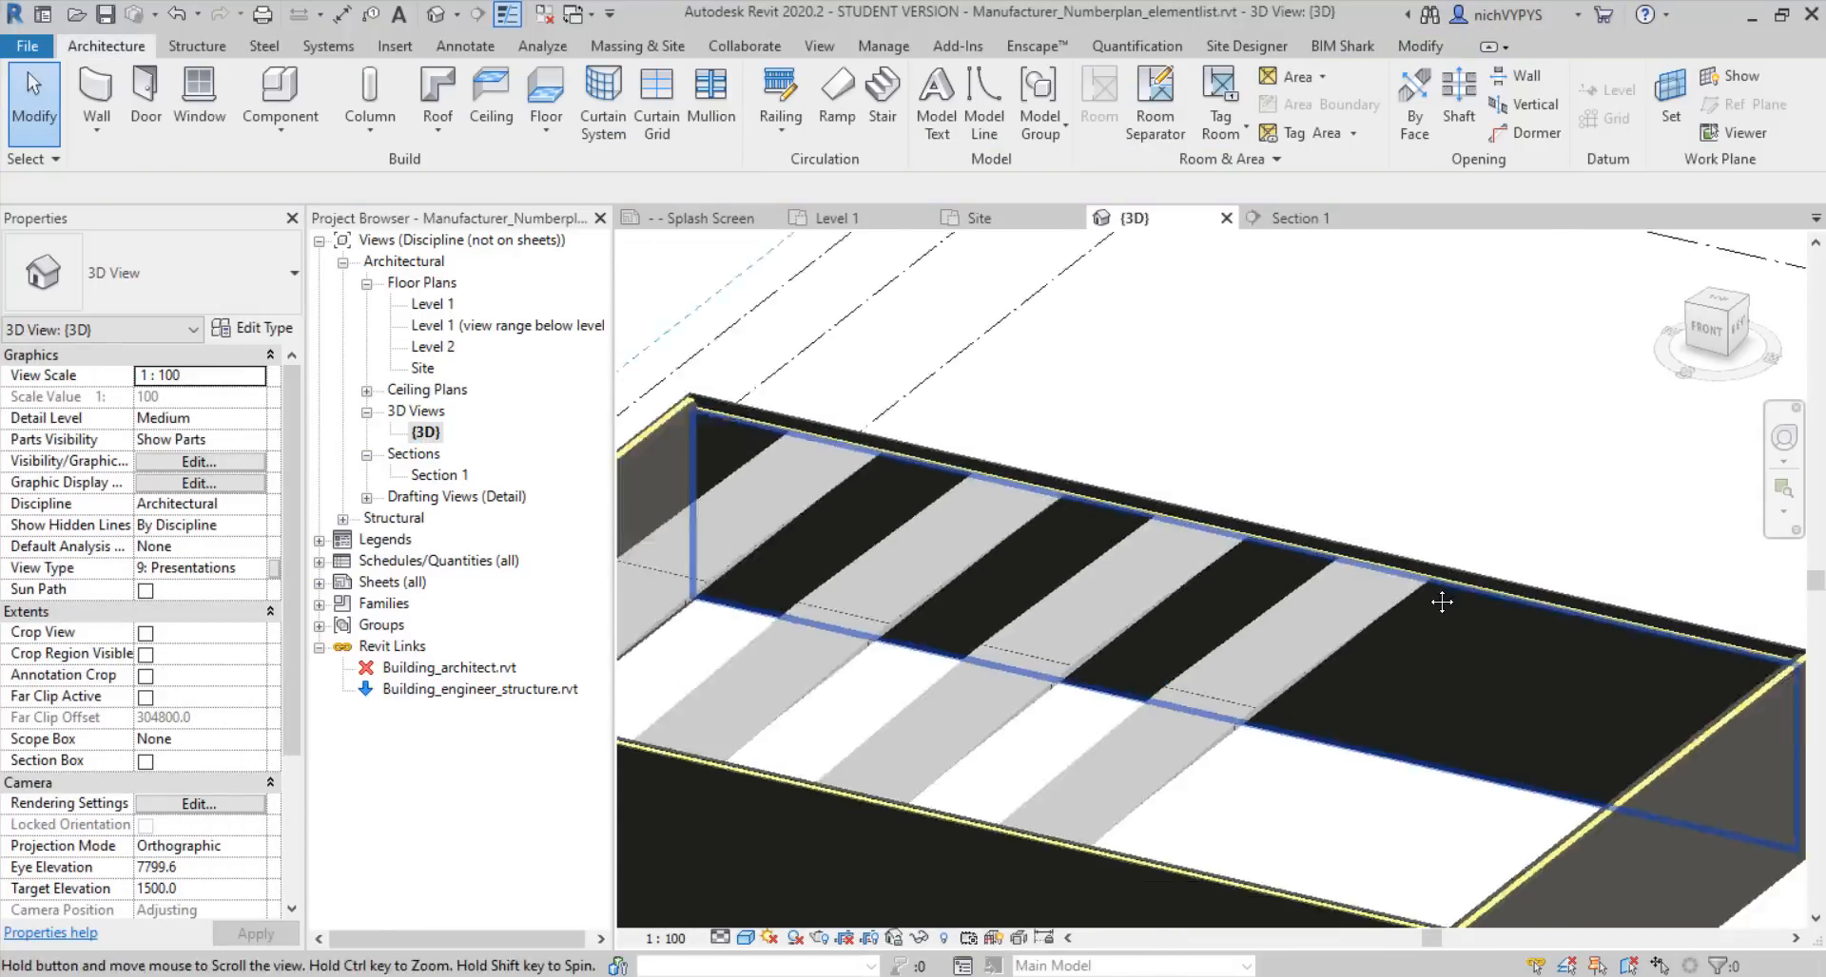
scroll(1097, 487, "up", 3)
scroll(1097, 487, "down", 5)
double_click(433, 304)
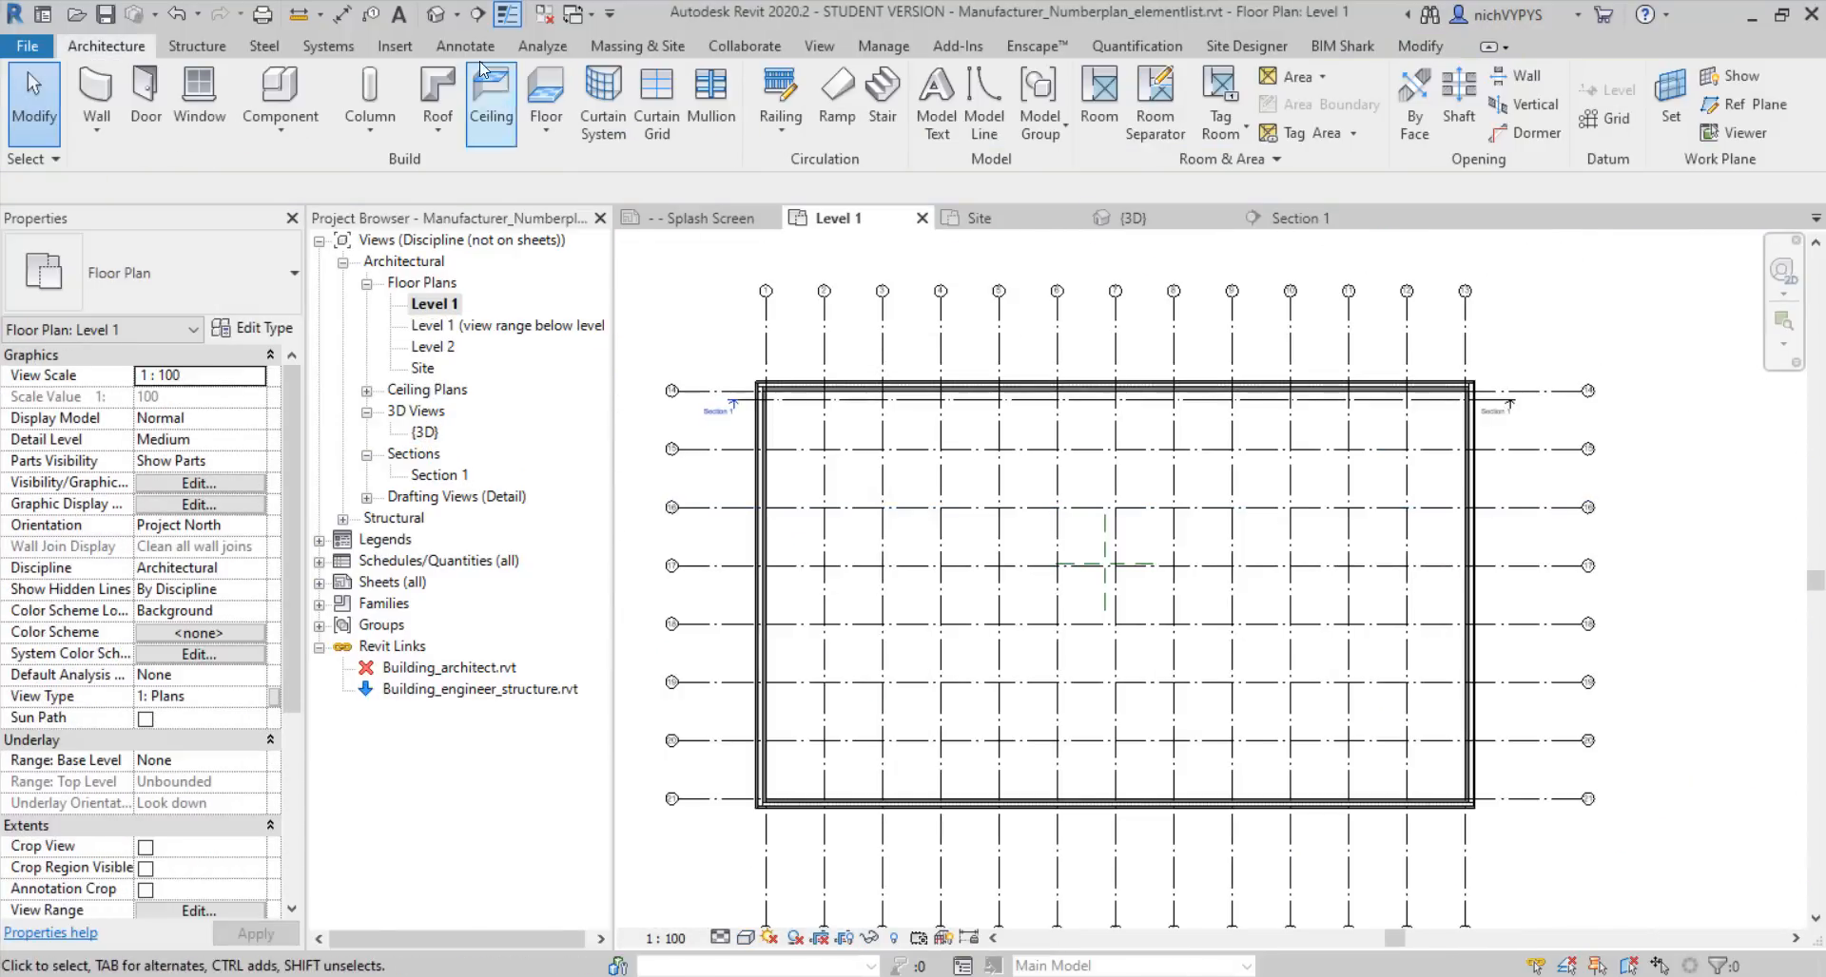
left_click(476, 14)
scroll(1458, 372, "up", 5)
left_click(1457, 372)
scroll(1457, 371, "down", 5)
Draw two more sections in the Level 1 plan just inside the exterior walls at grids 1 and 21, each facing its wall
left_click(476, 15)
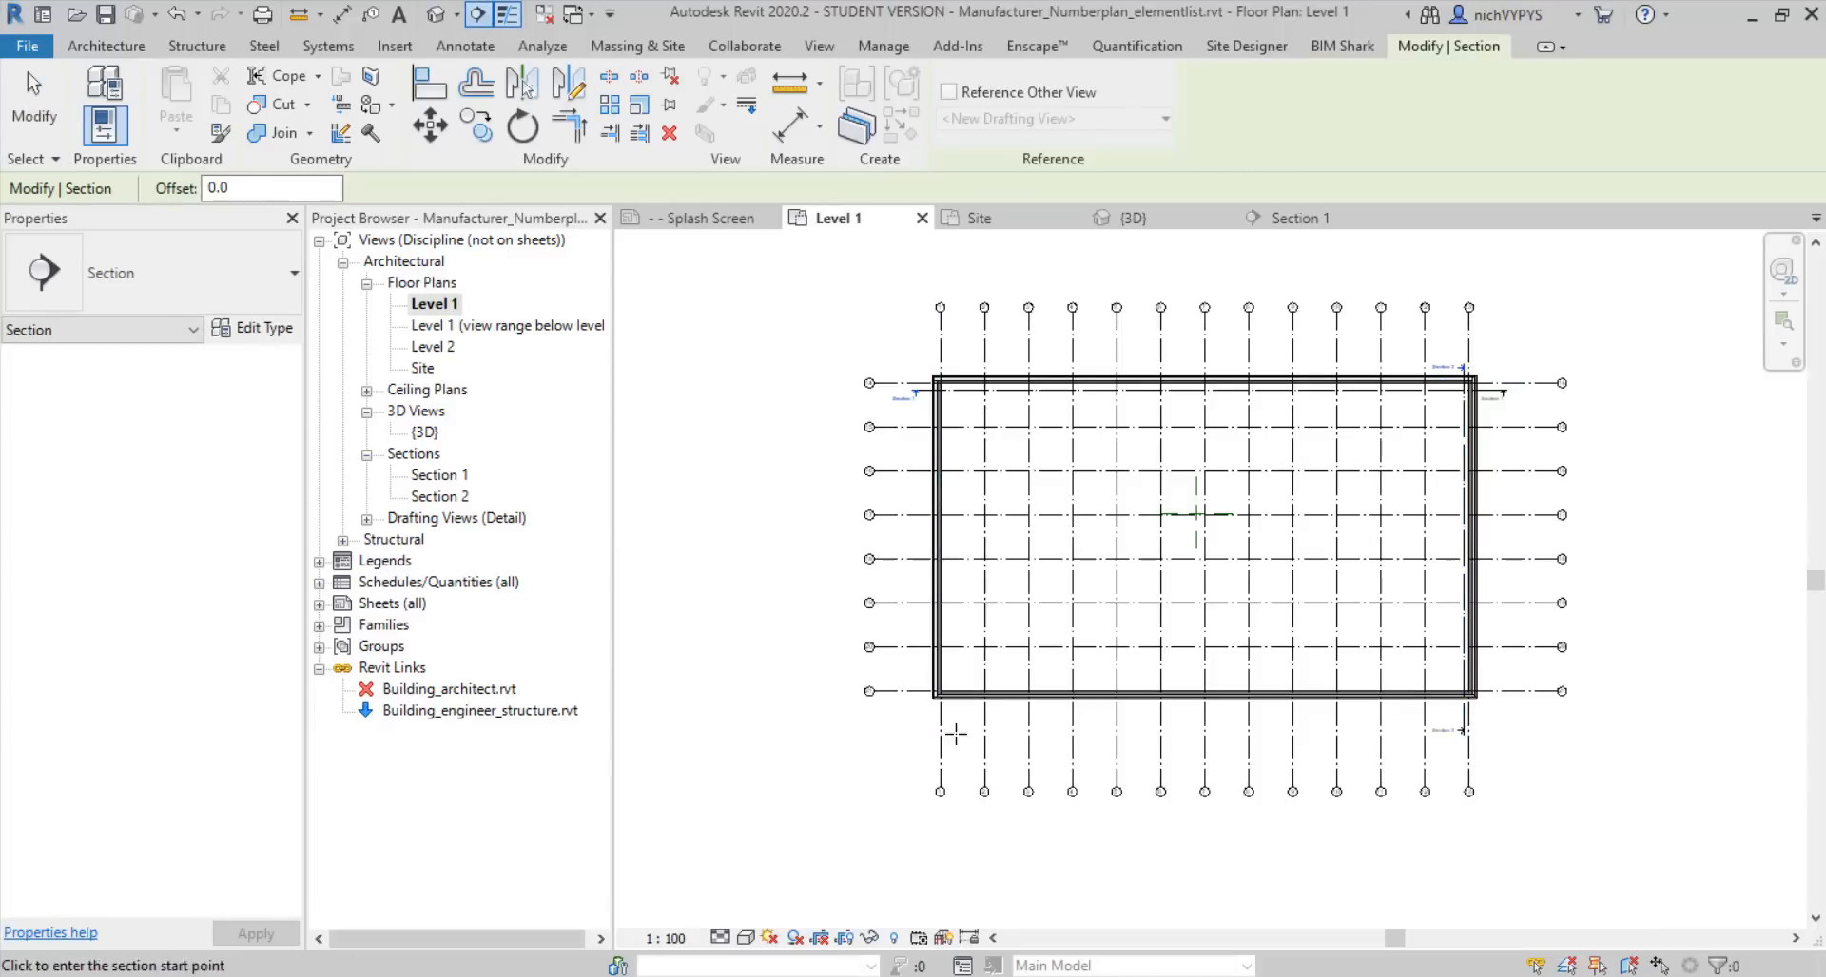
left_click(949, 732)
left_click(950, 338)
left_click(1496, 676)
left_click(919, 676)
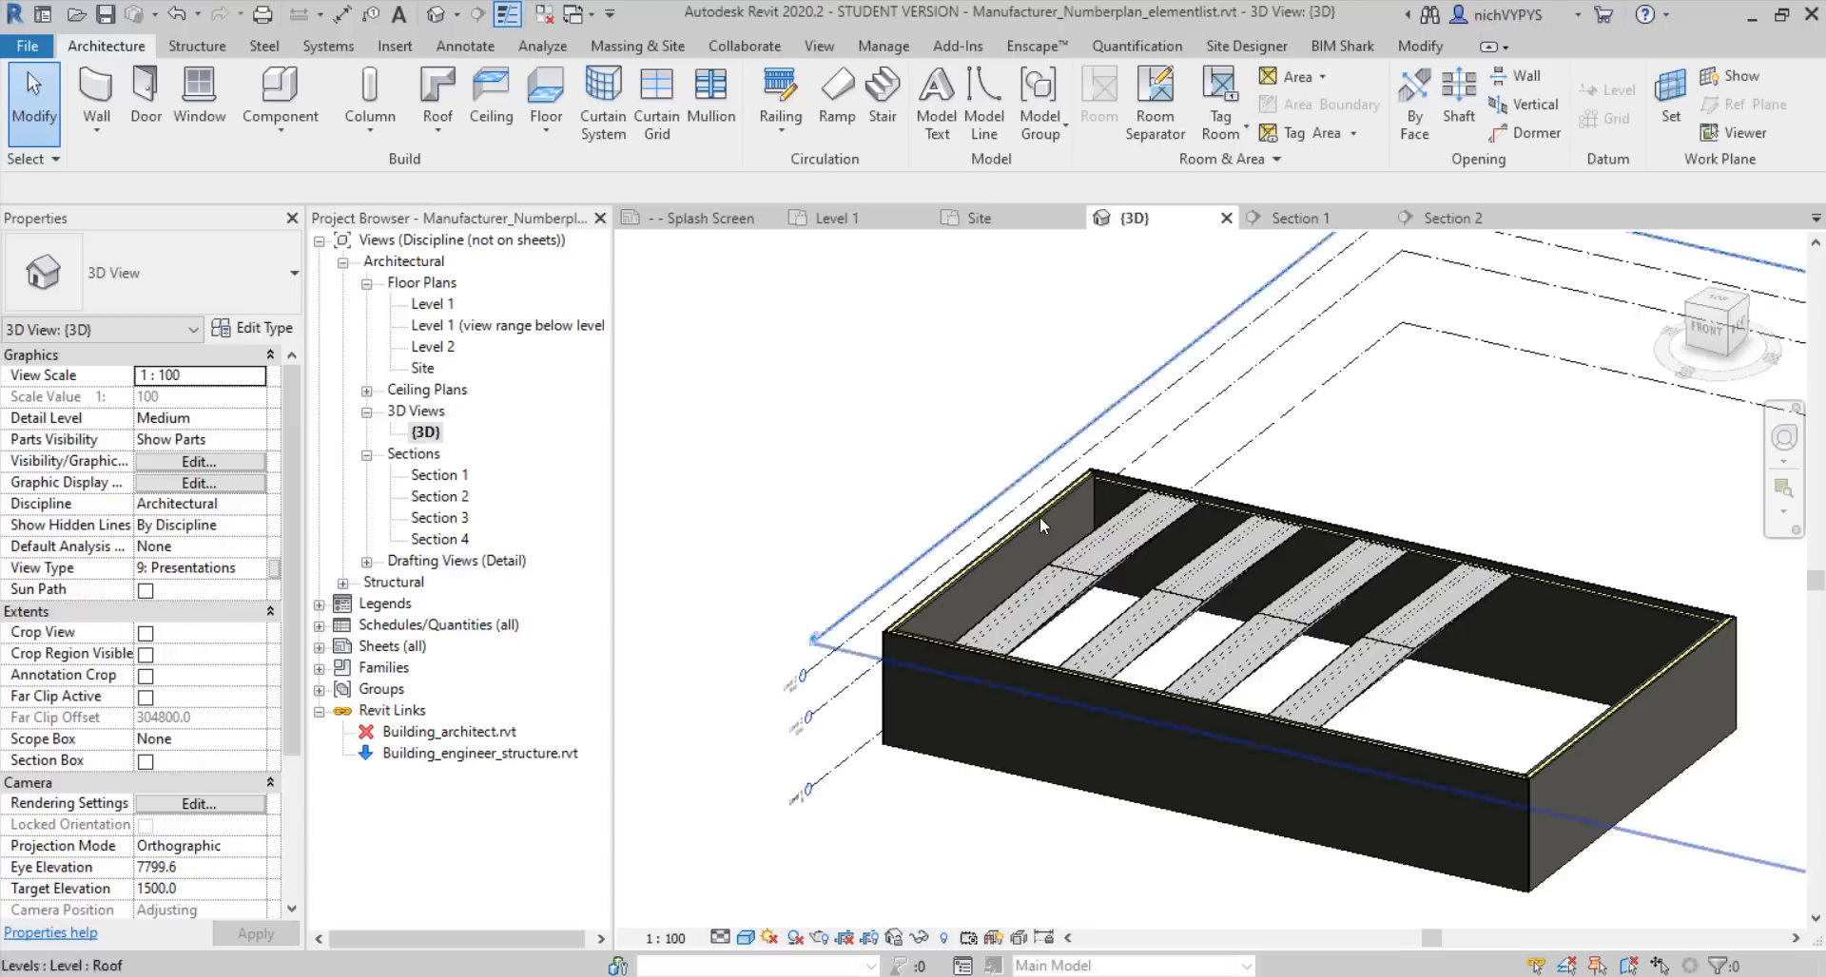
Turn on shape handles for the core and insulation parts of the remaining exterior walls in the 3D view
left_click(1008, 552)
middle_click_drag(1103, 571, 1236, 618, "shift")
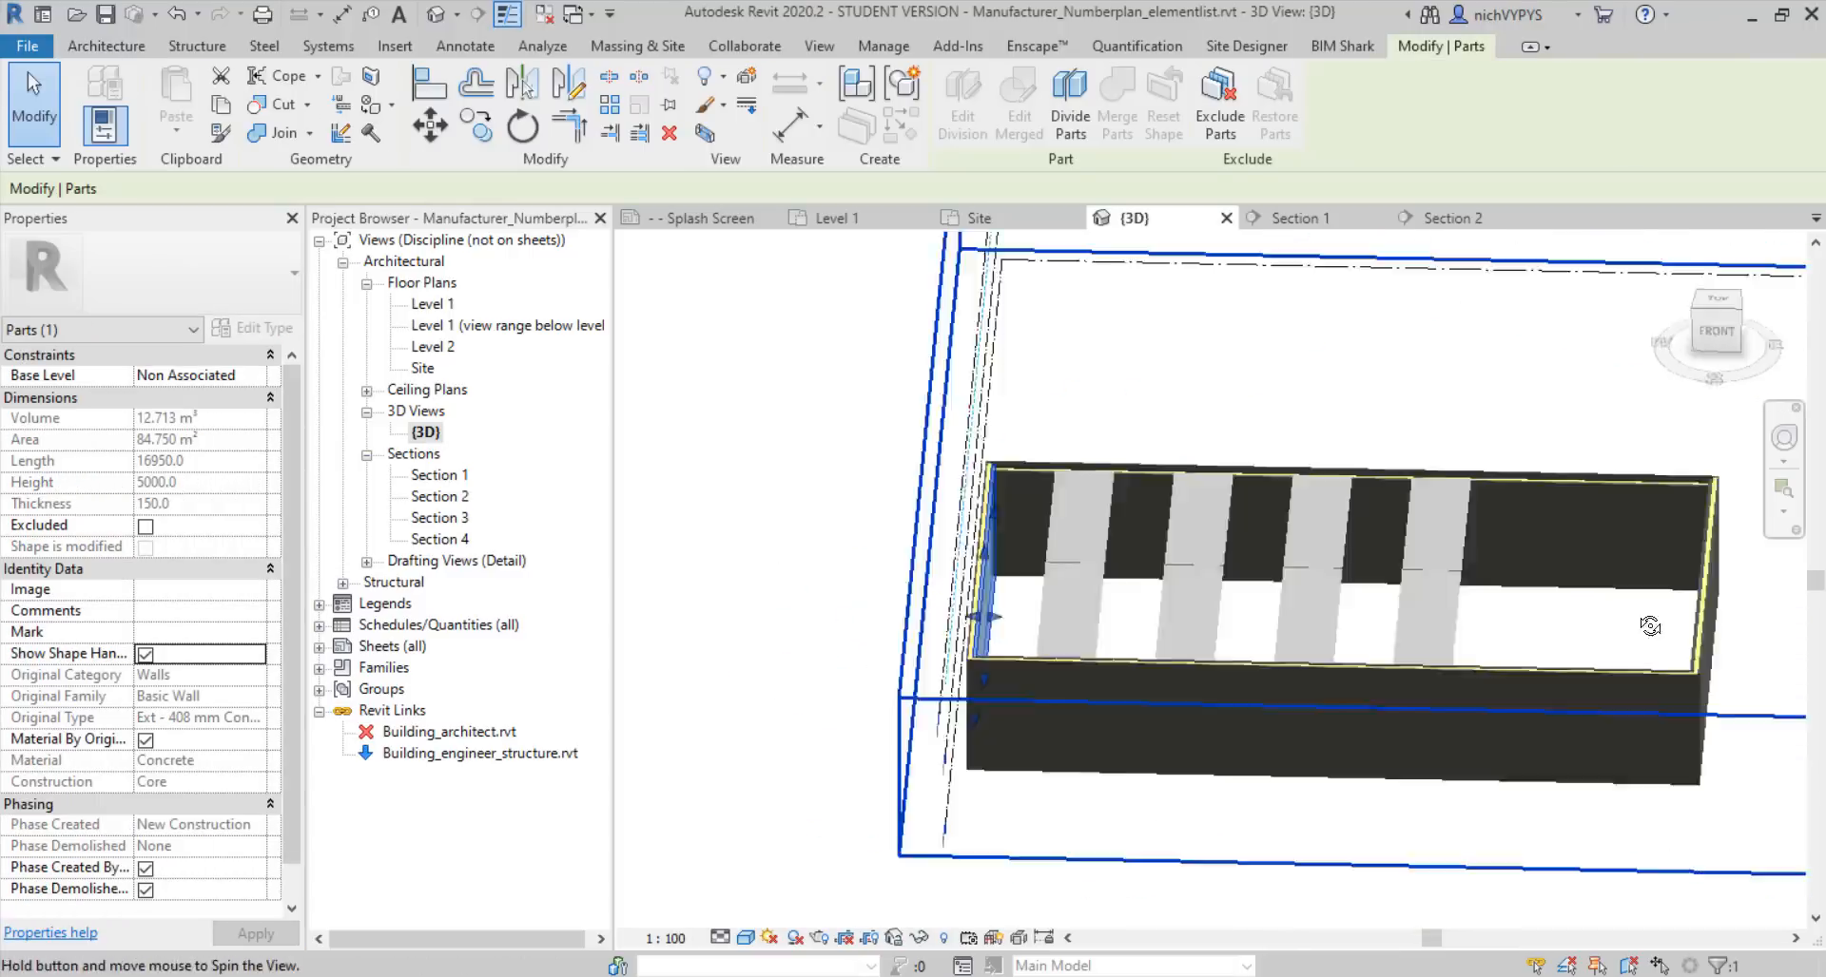
scroll(1236, 618, "up", 5)
scroll(1436, 504, "up", 3)
left_click(1436, 504)
middle_click_drag(1436, 504, 1039, 599, "shift")
left_click(1011, 613)
left_click(1010, 613)
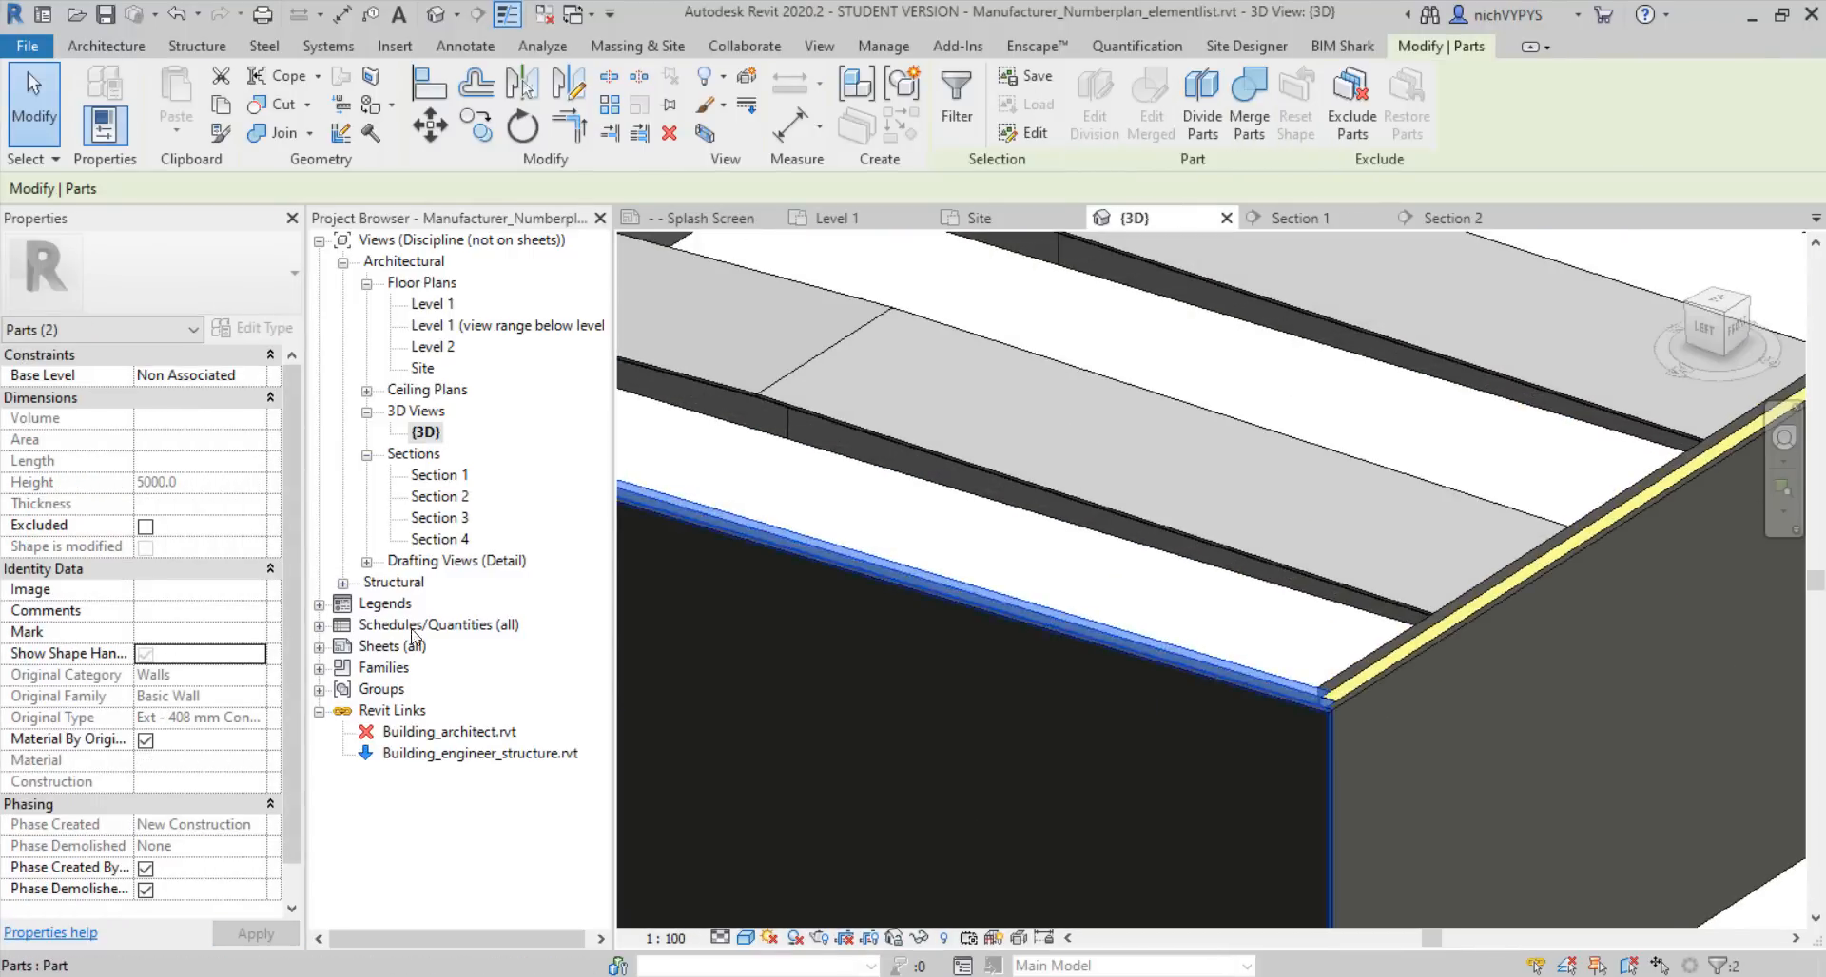
Show parts in Section 2 and lower the tops of the grid 13 wall's core and insulation parts to the Underside TTS plane
double_click(441, 496)
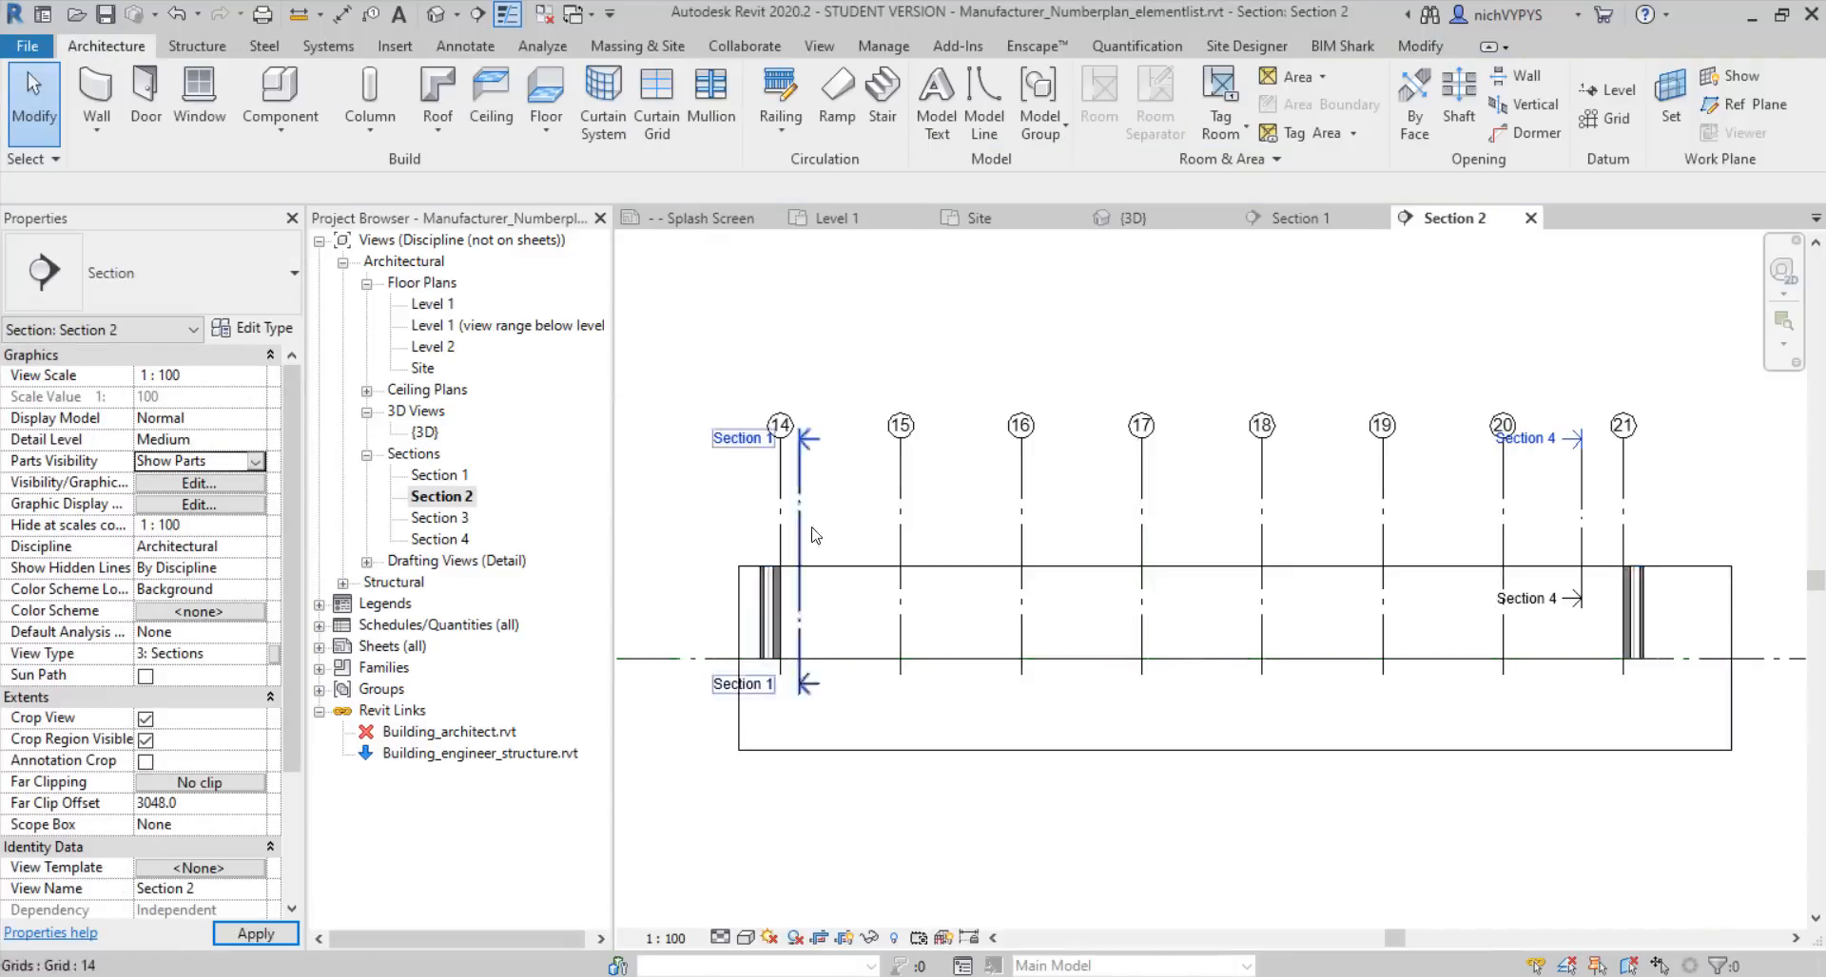
scroll(1236, 561, "up", 2)
left_click(1486, 315)
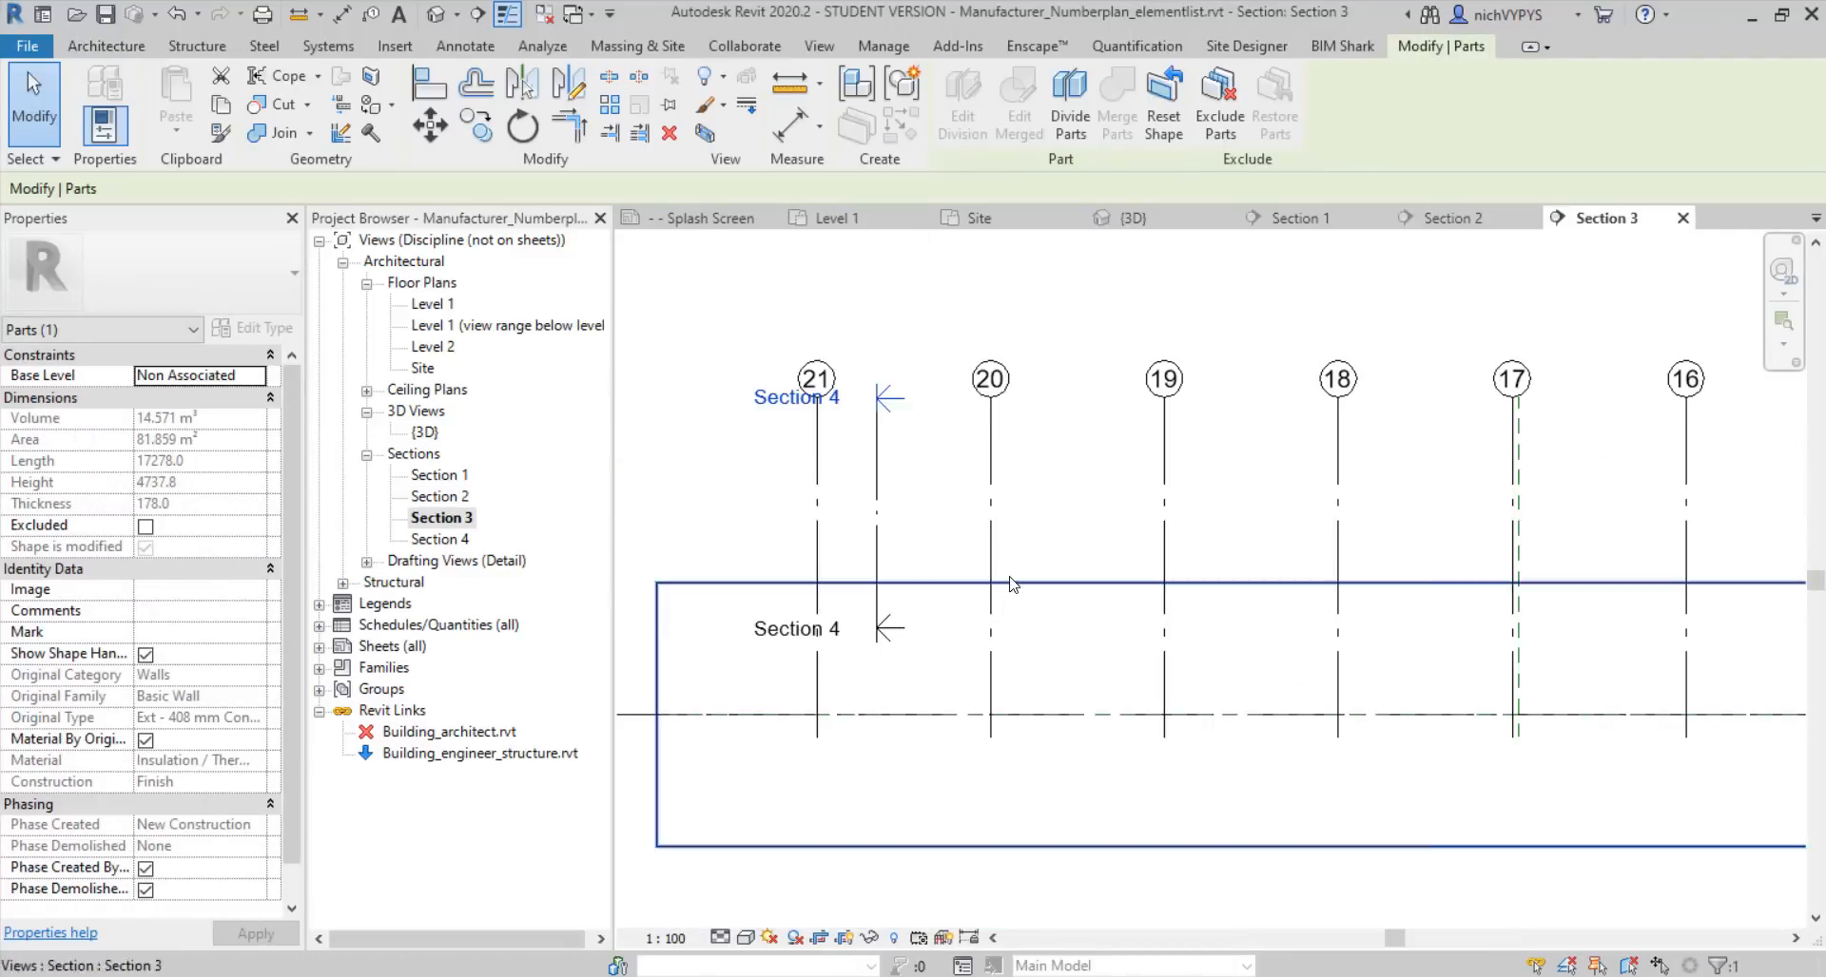
Show parts in Section 3 and lower the tops of the grid 1 wall's core and insulation parts to the Underside TTS plane
scroll(1344, 495, "down", 4)
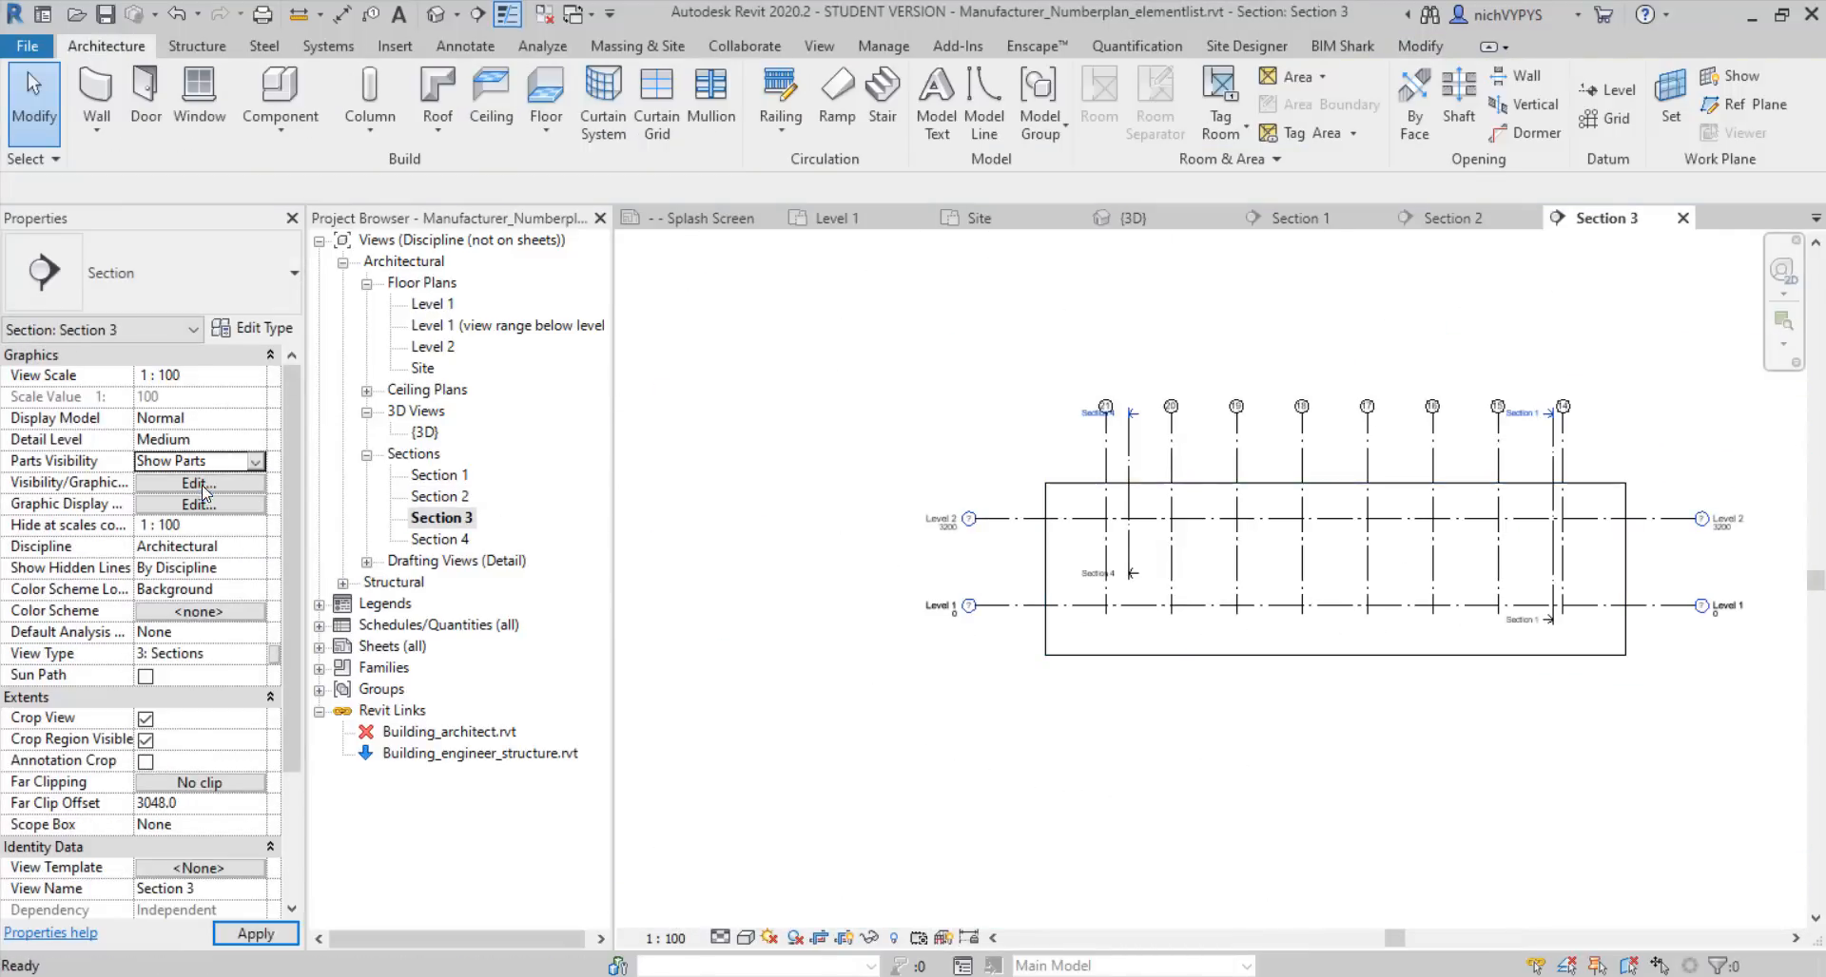
scroll(1435, 376, "up", 5)
left_click(1436, 376)
left_click(1435, 376)
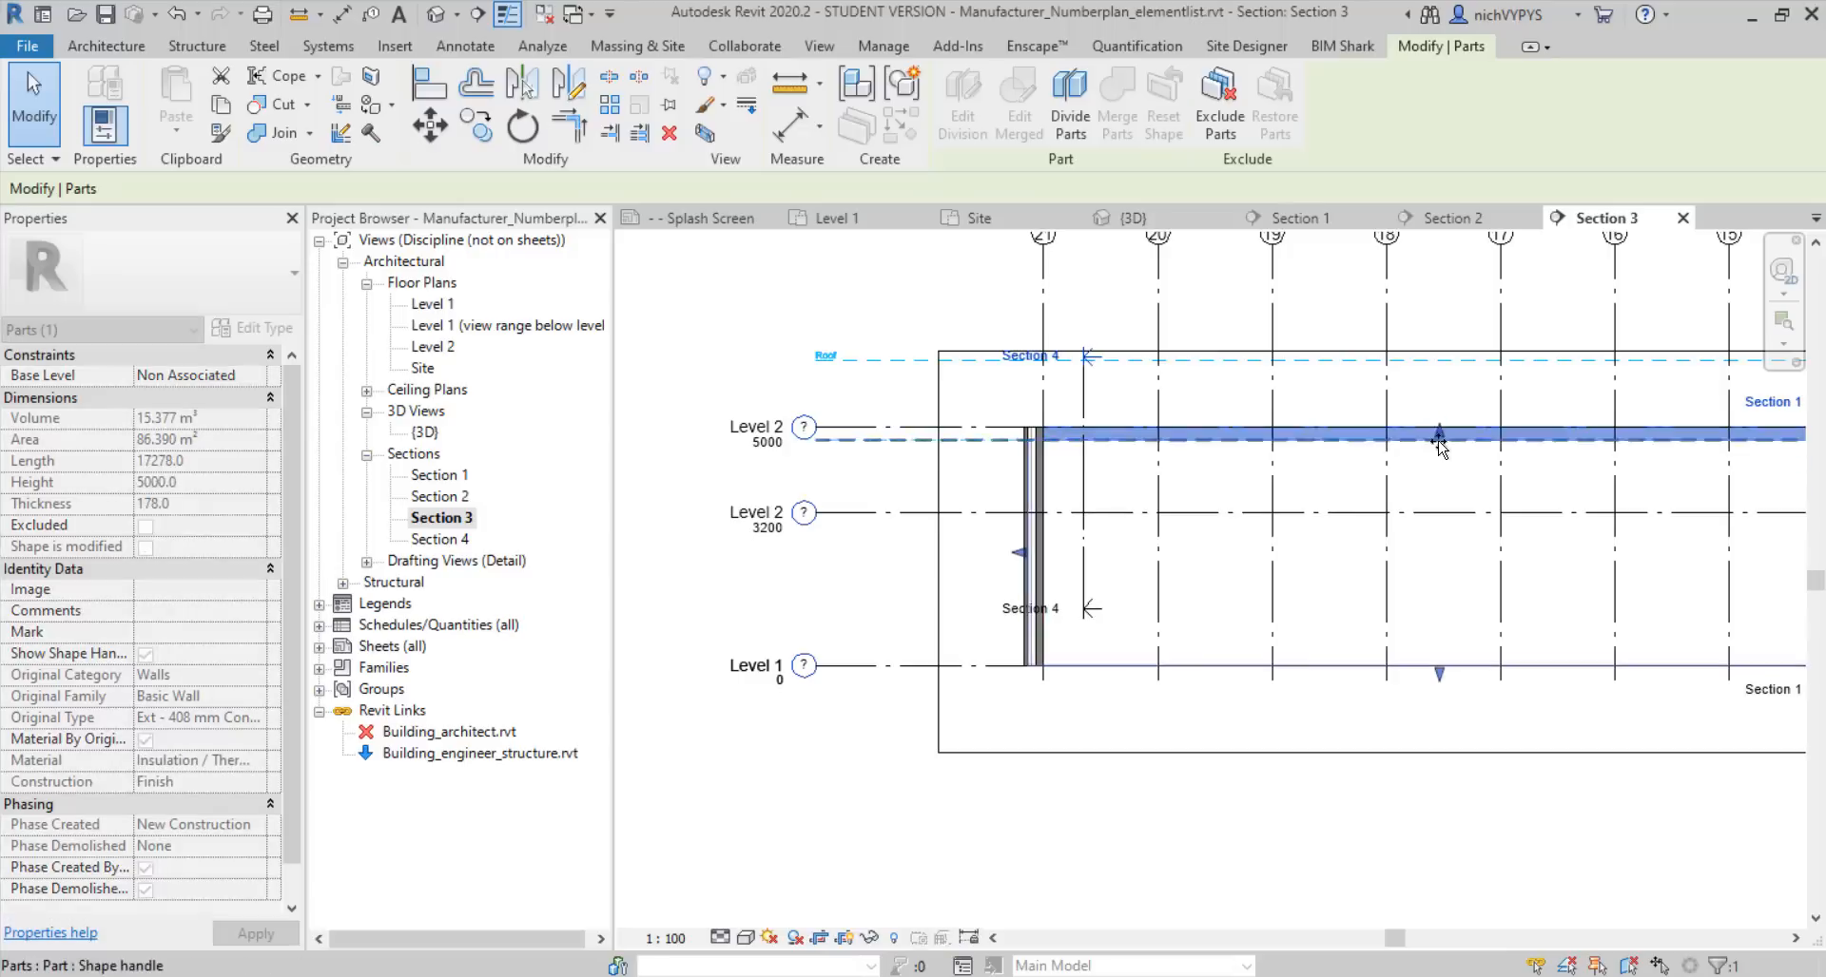
Show parts in Section 4 and lower the tops of the grid 21 wall's core and insulation parts to the Underside TTS plane
double_click(439, 540)
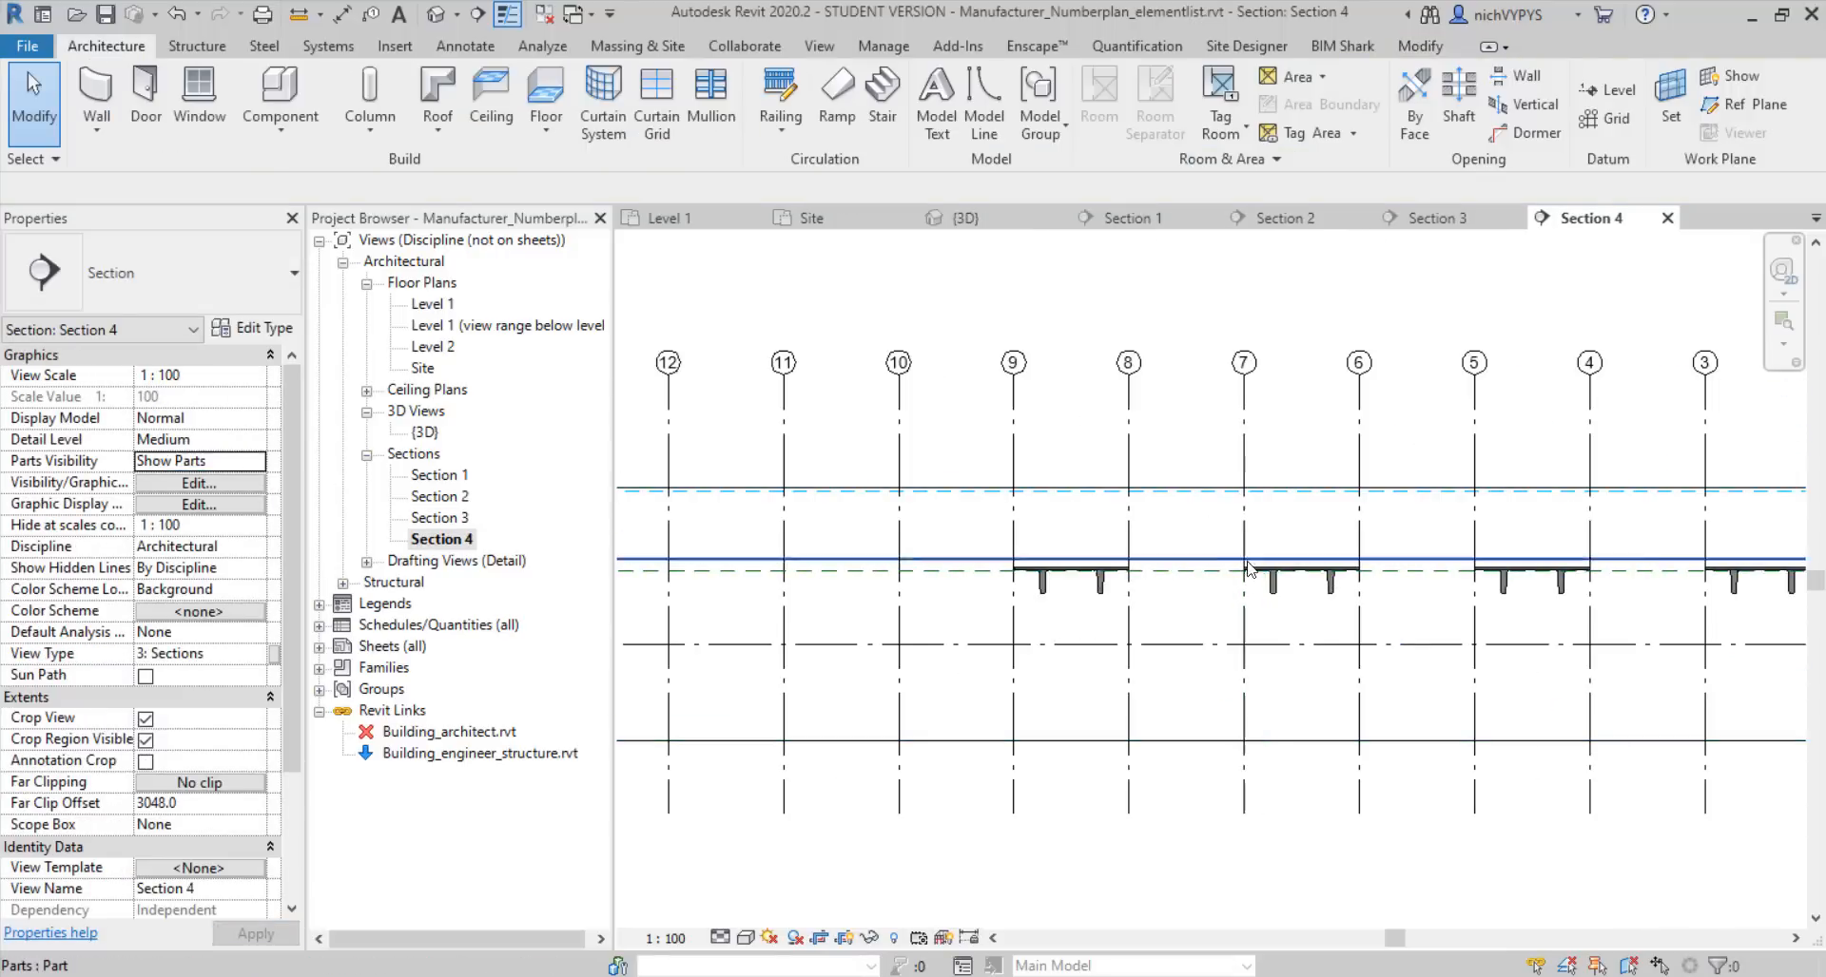
scroll(1208, 539, "up", 5)
left_click(1141, 618)
Inspect the lowered wall parts in the 3D view and change its visual style to uniform face colours with visible edges
left_click(965, 218)
scroll(824, 542, "up", 8)
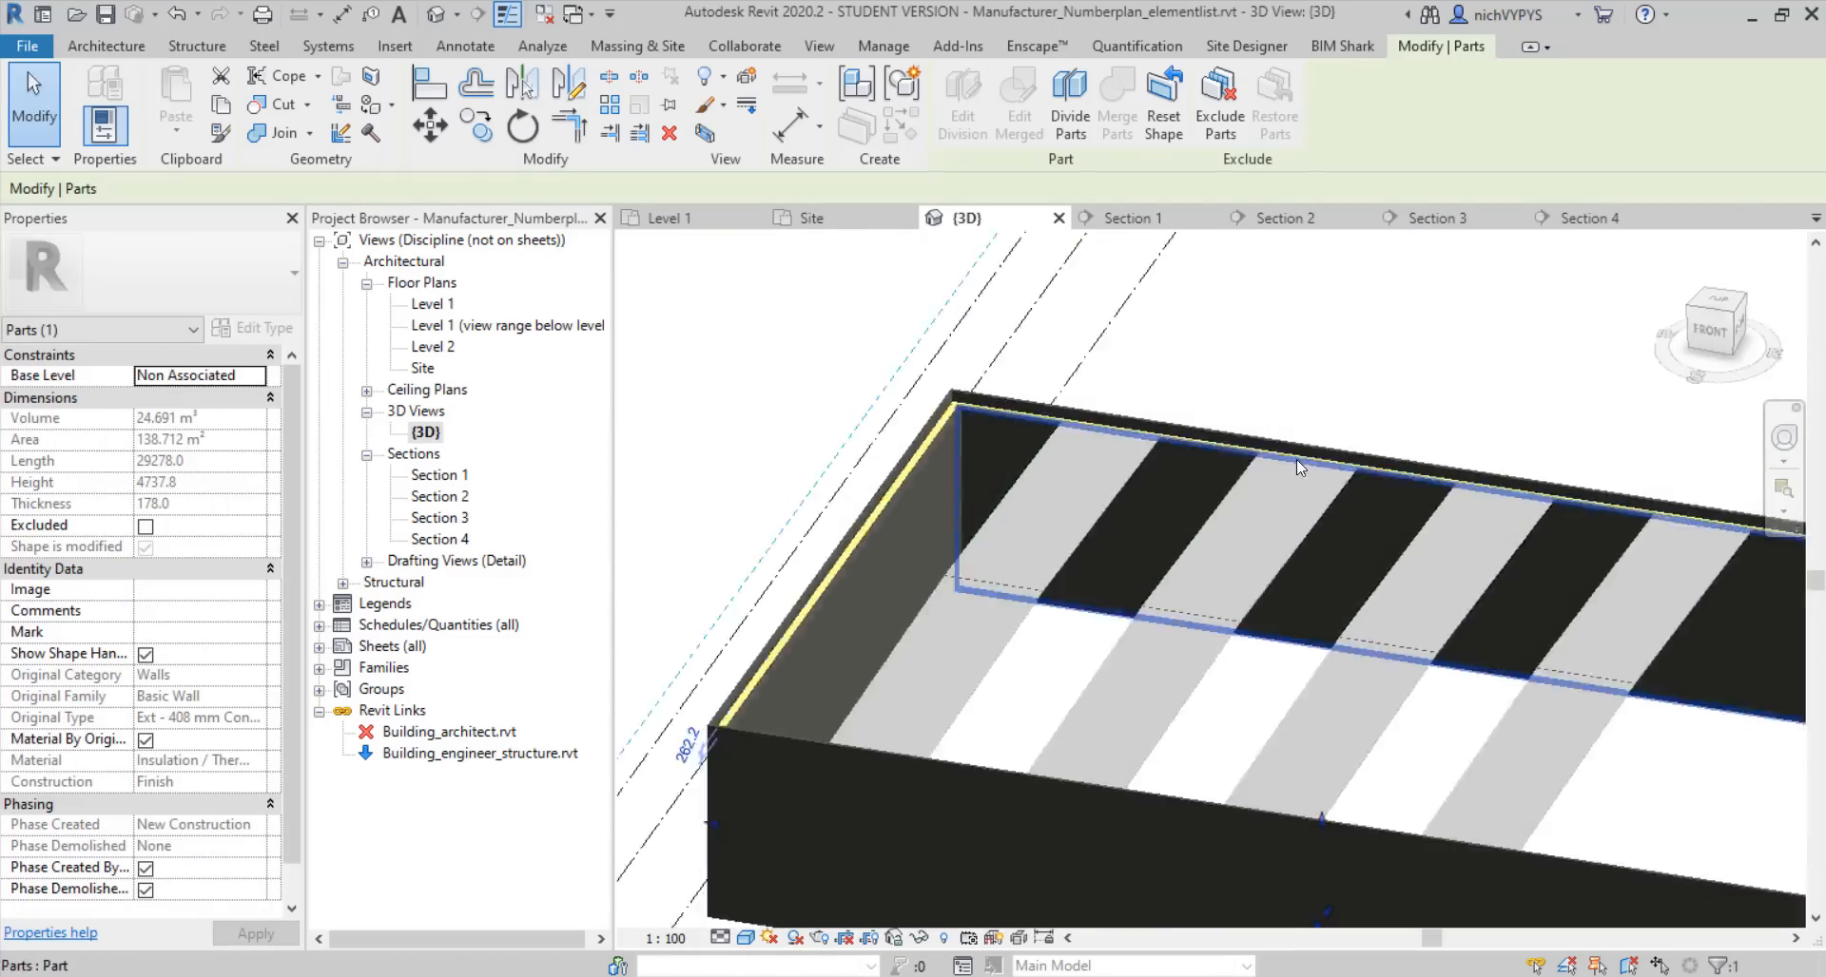
middle_click_drag(1347, 696, 1388, 704, "shift")
scroll(1259, 542, "down", 6)
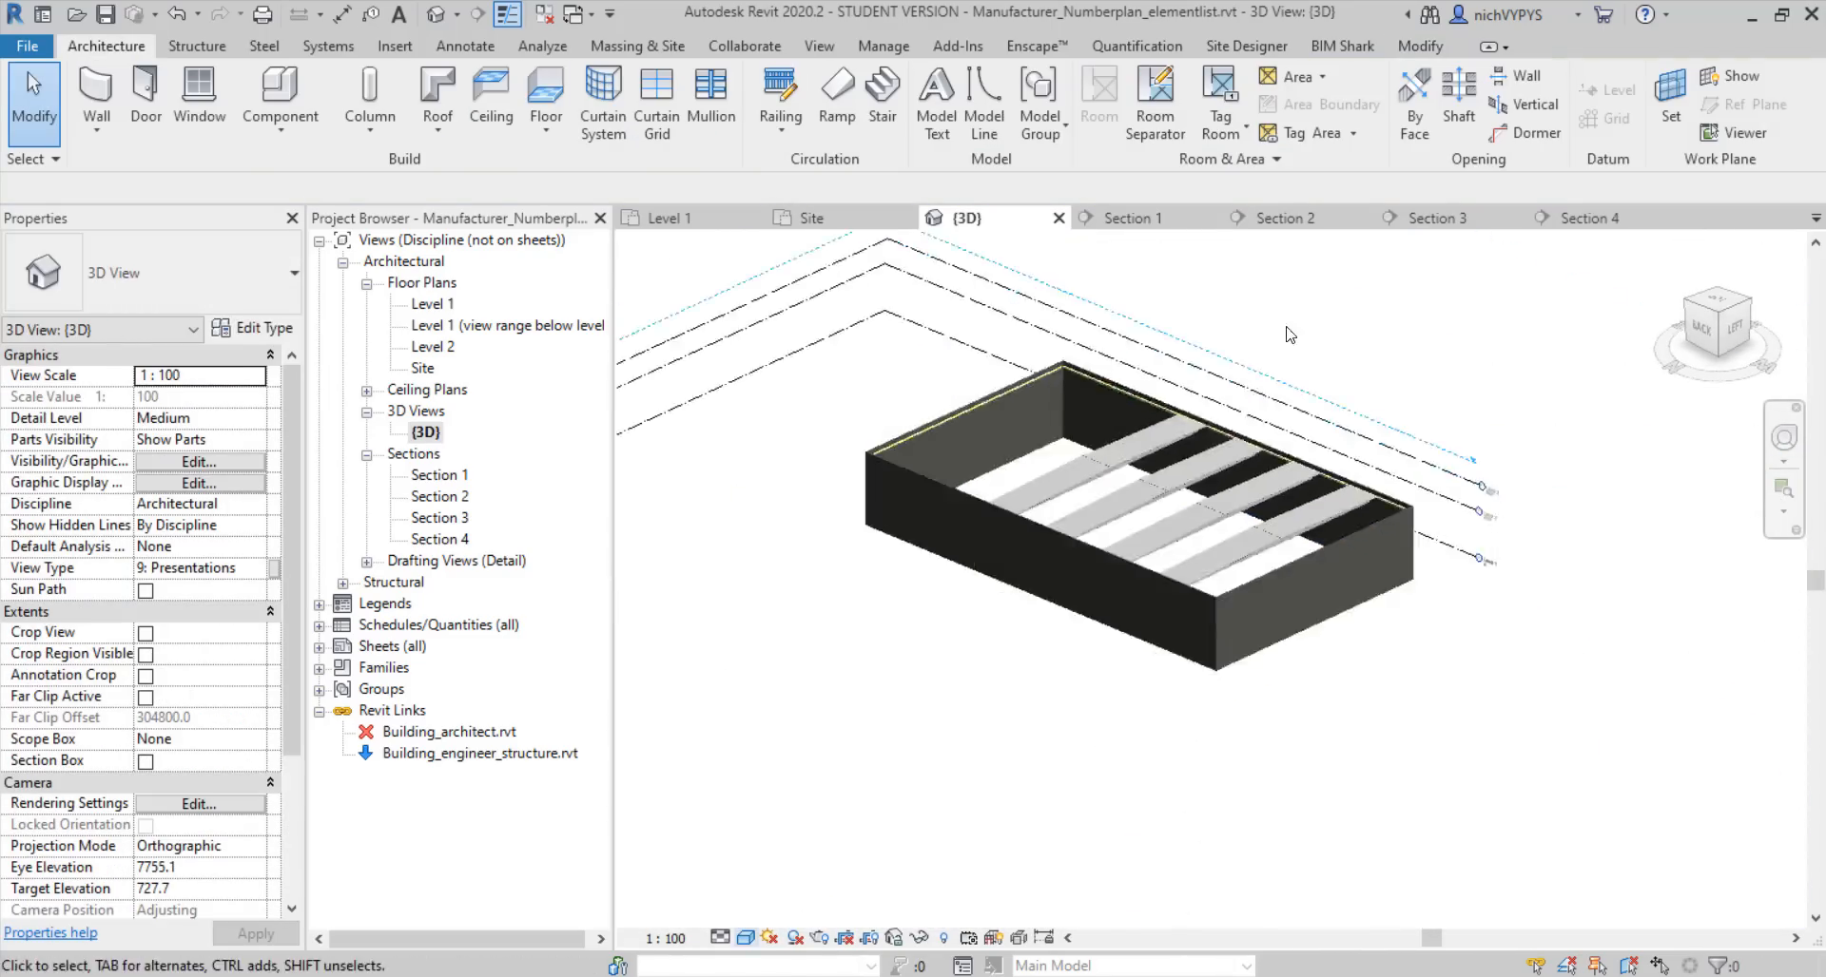
scroll(1141, 608, "up", 2)
left_click(746, 939)
left_click(806, 864)
scroll(1250, 445, "up", 4)
scroll(1249, 445, "down", 8)
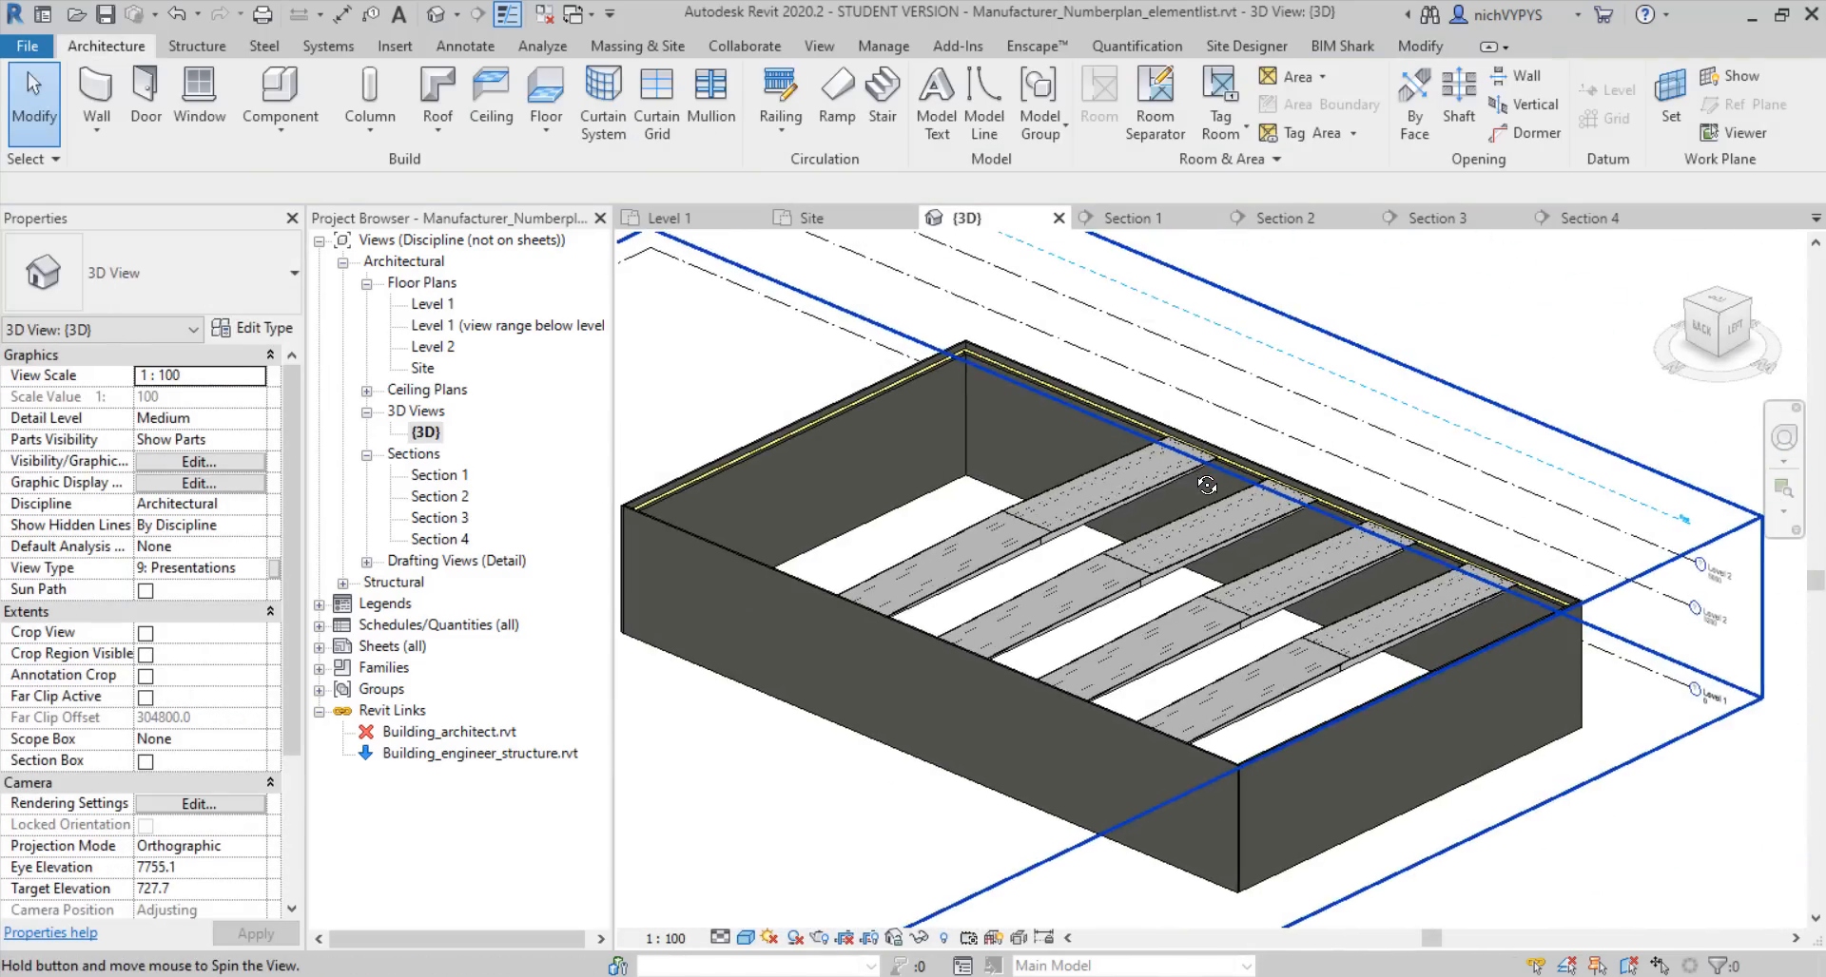
Select everything in the Level 1 plan and filter the selection down to the Parts category only
double_click(432, 303)
scroll(999, 412, "up", 5)
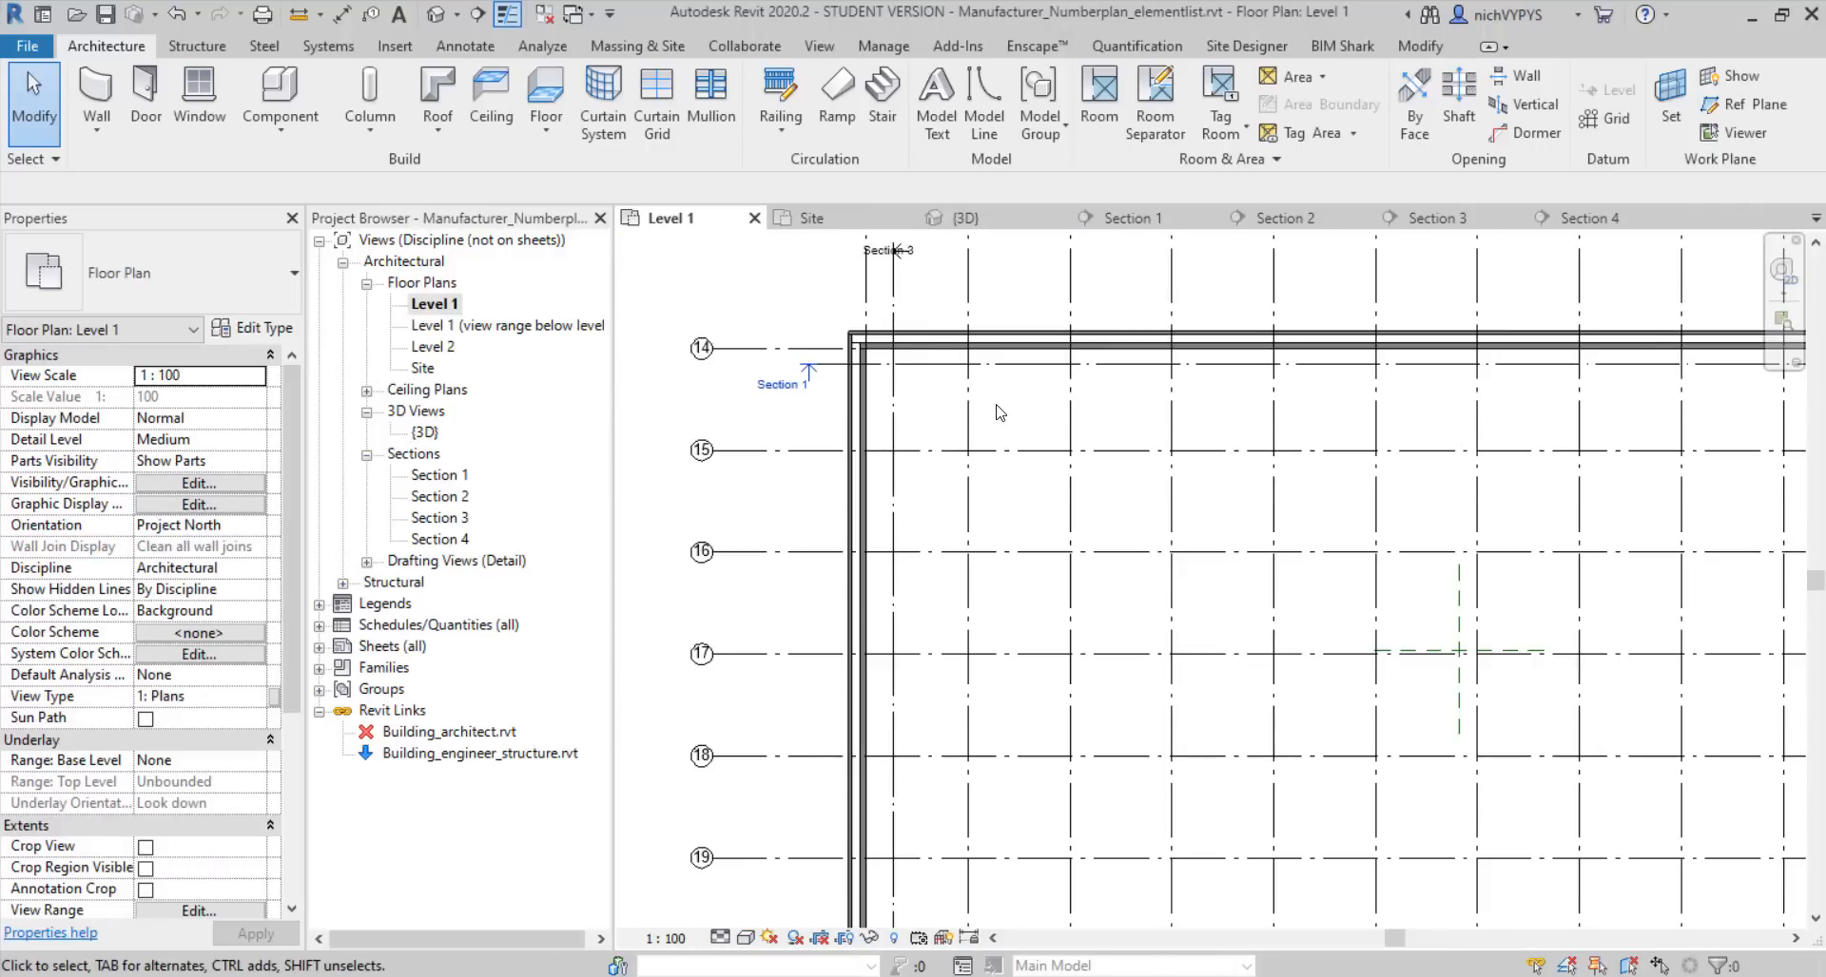
middle_click_drag(998, 412, 1004, 439)
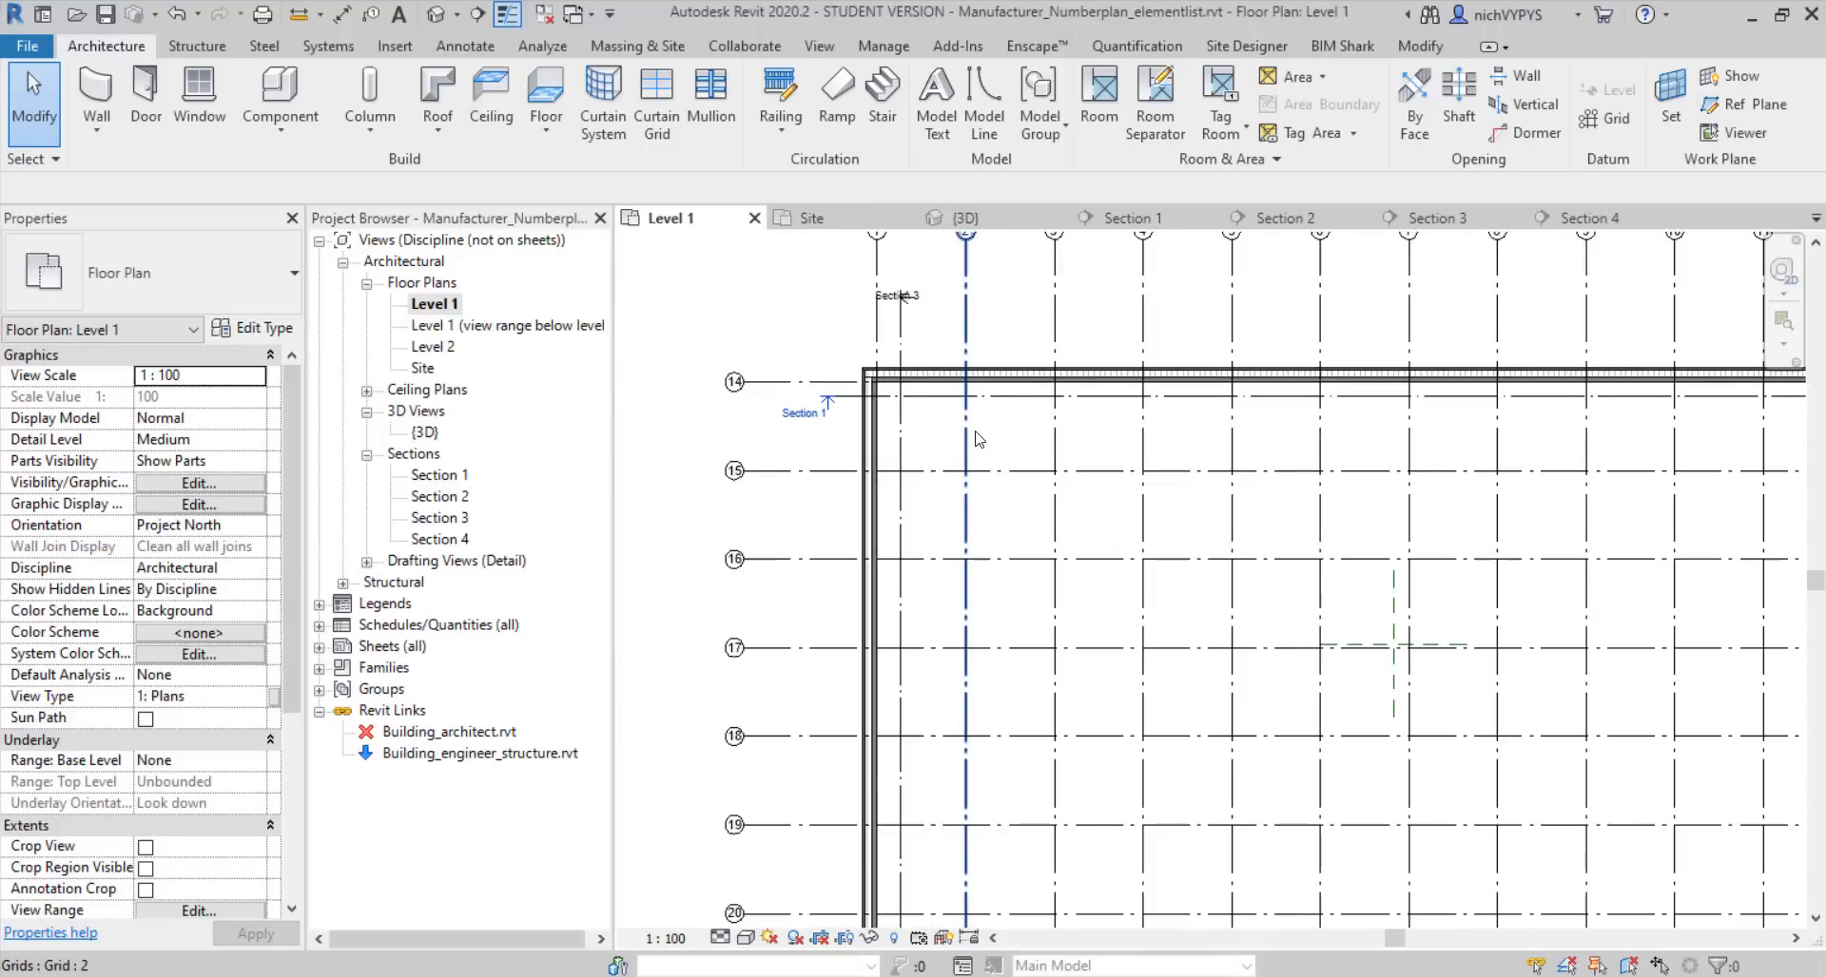
scroll(951, 408, "down", 5)
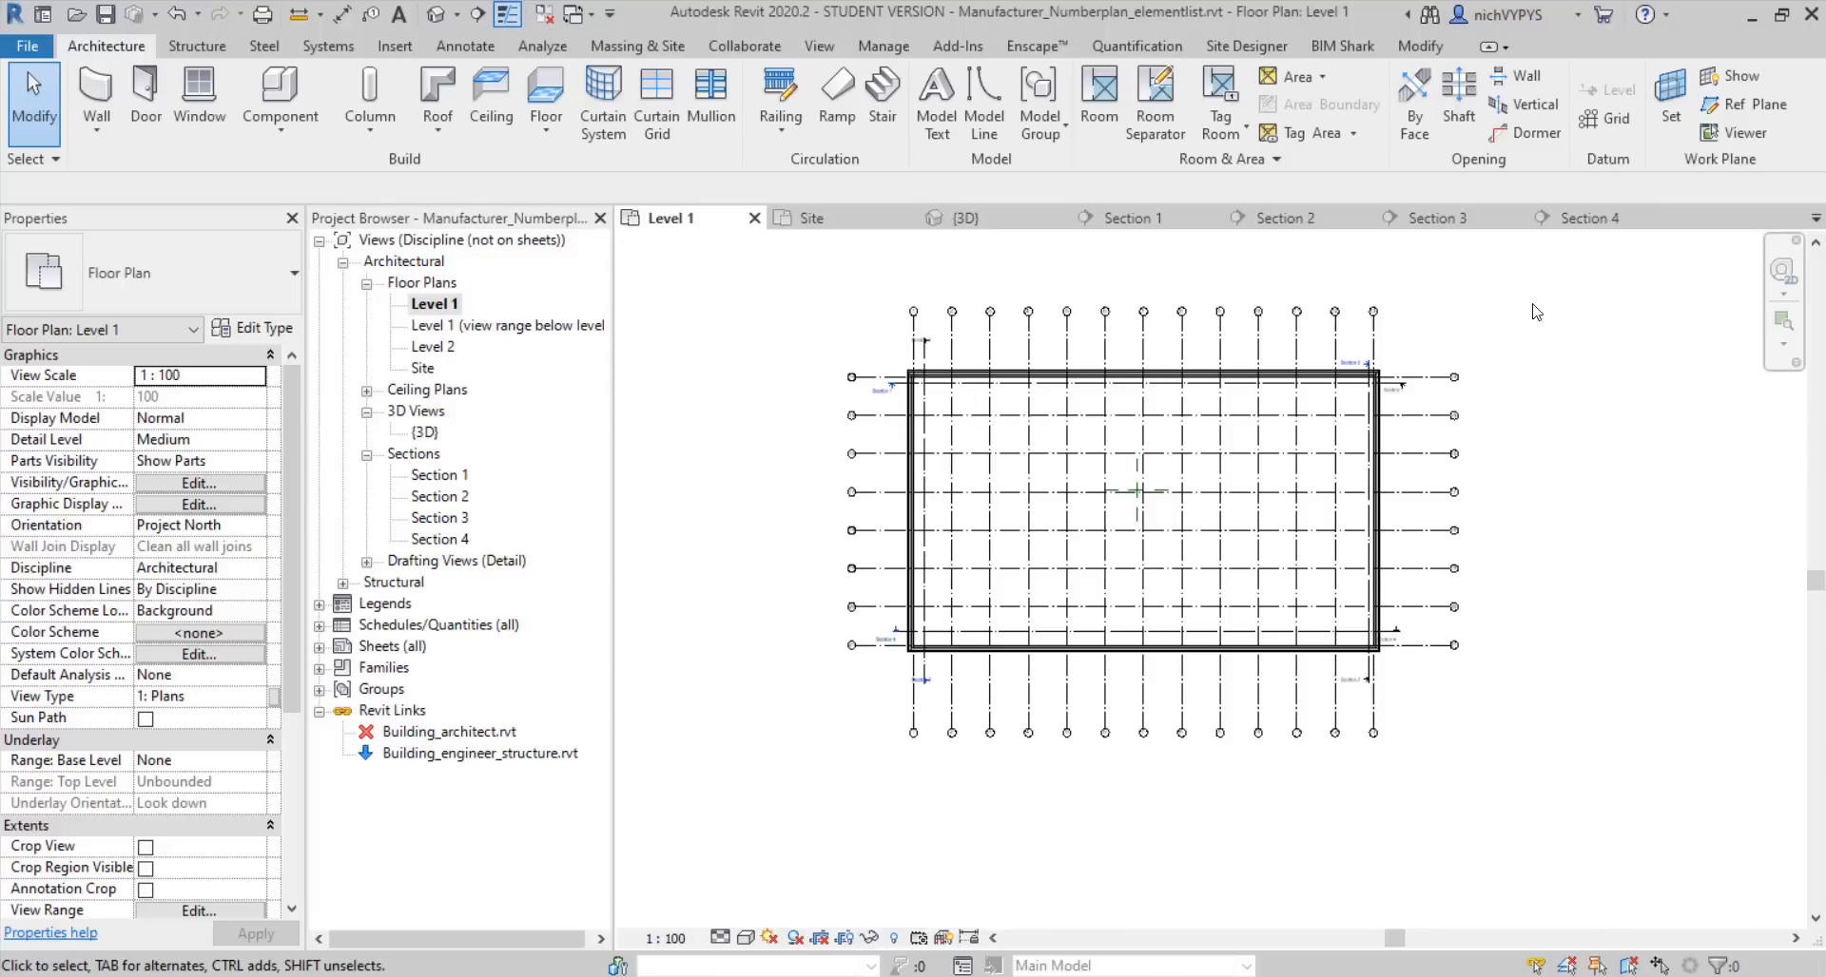
left_click_drag(1580, 276, 770, 778)
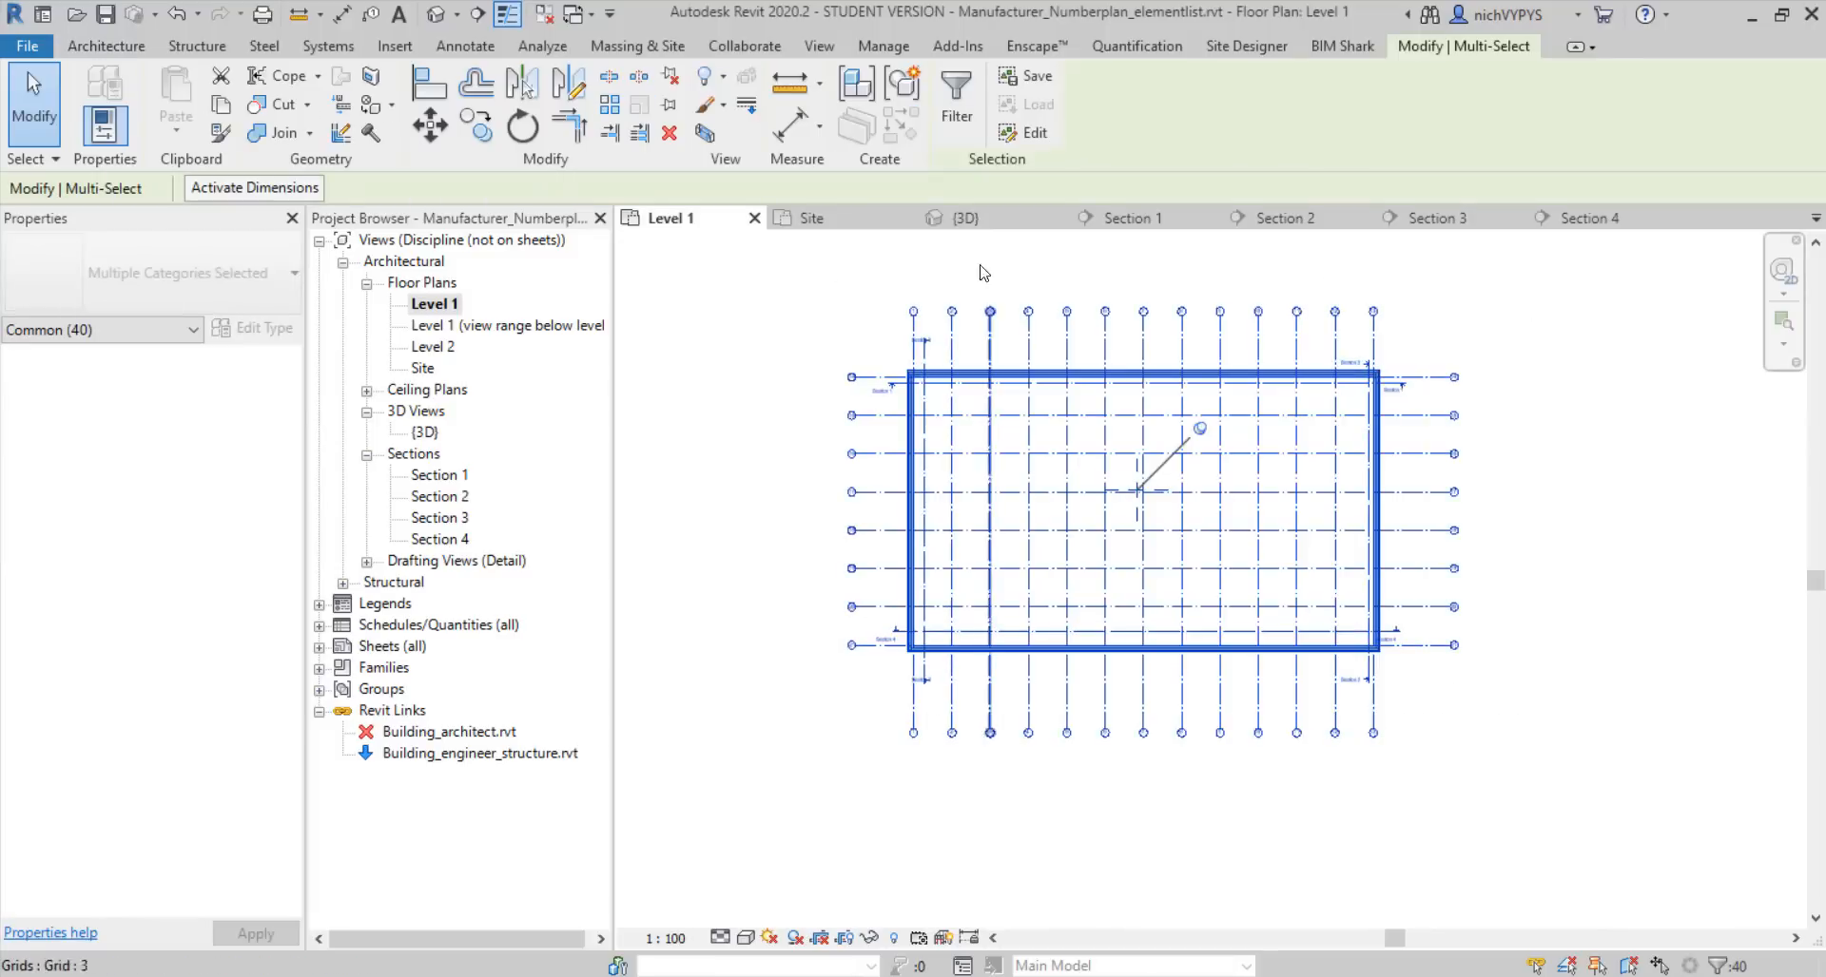
left_click(957, 135)
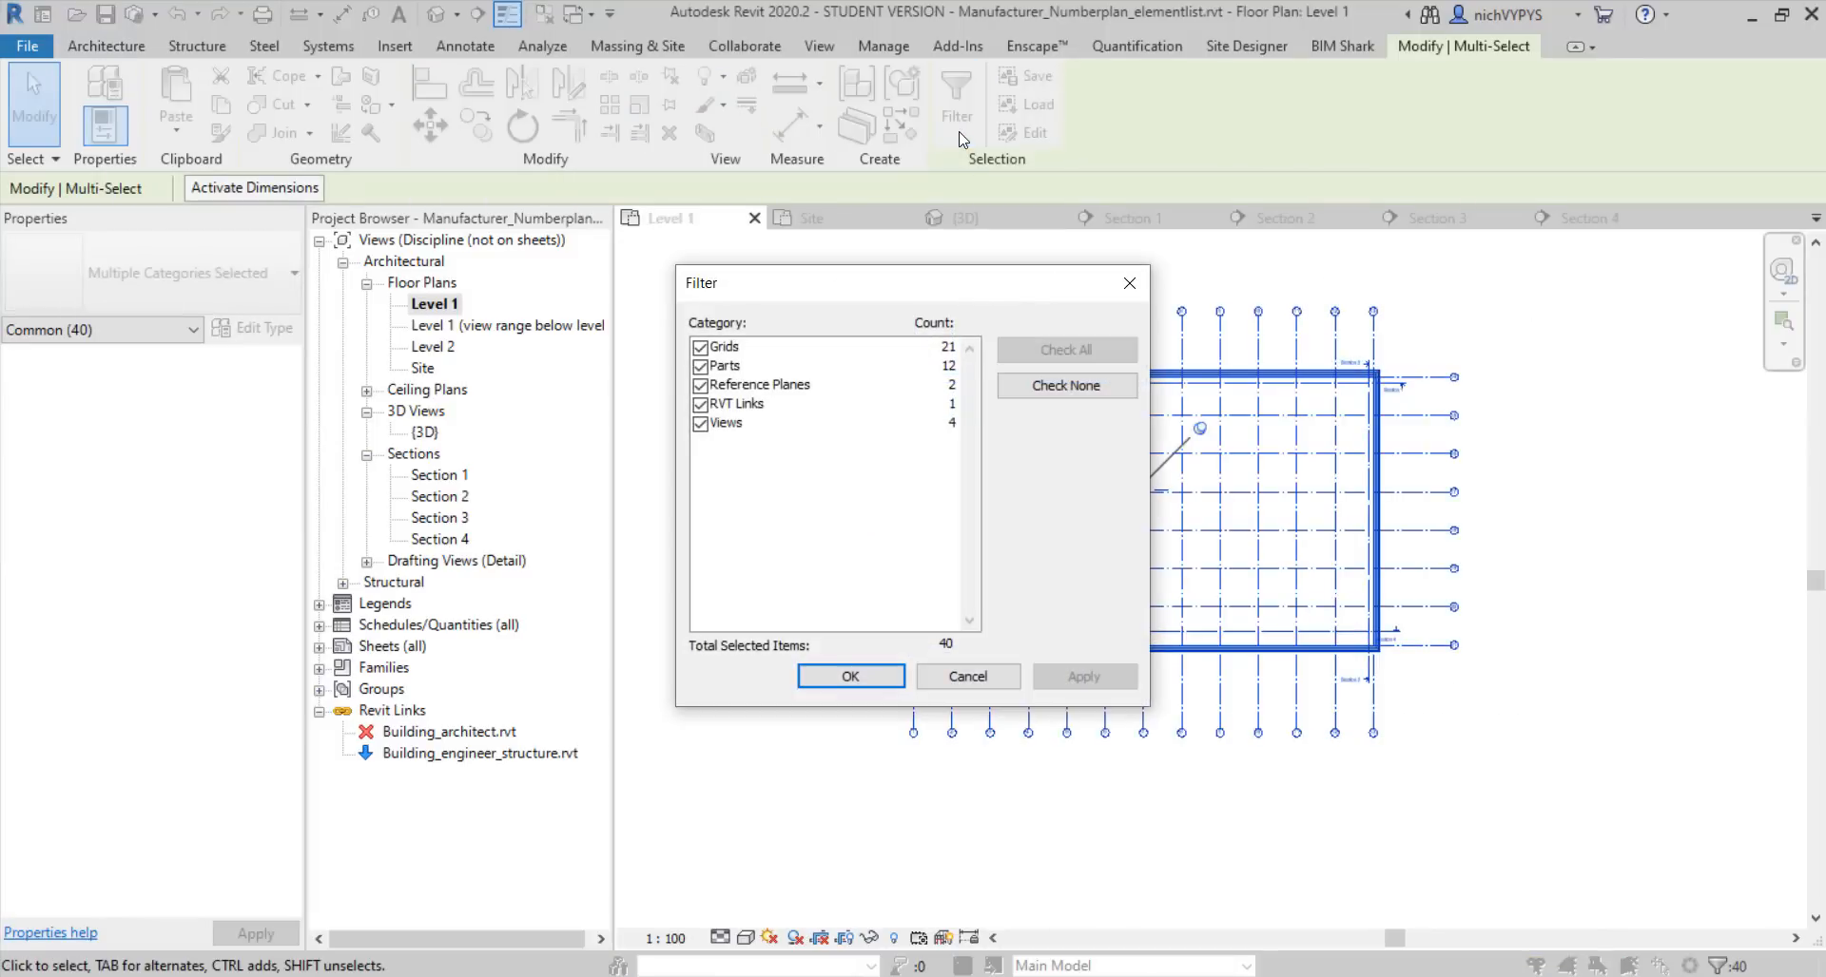
left_click(1039, 387)
left_click(700, 367)
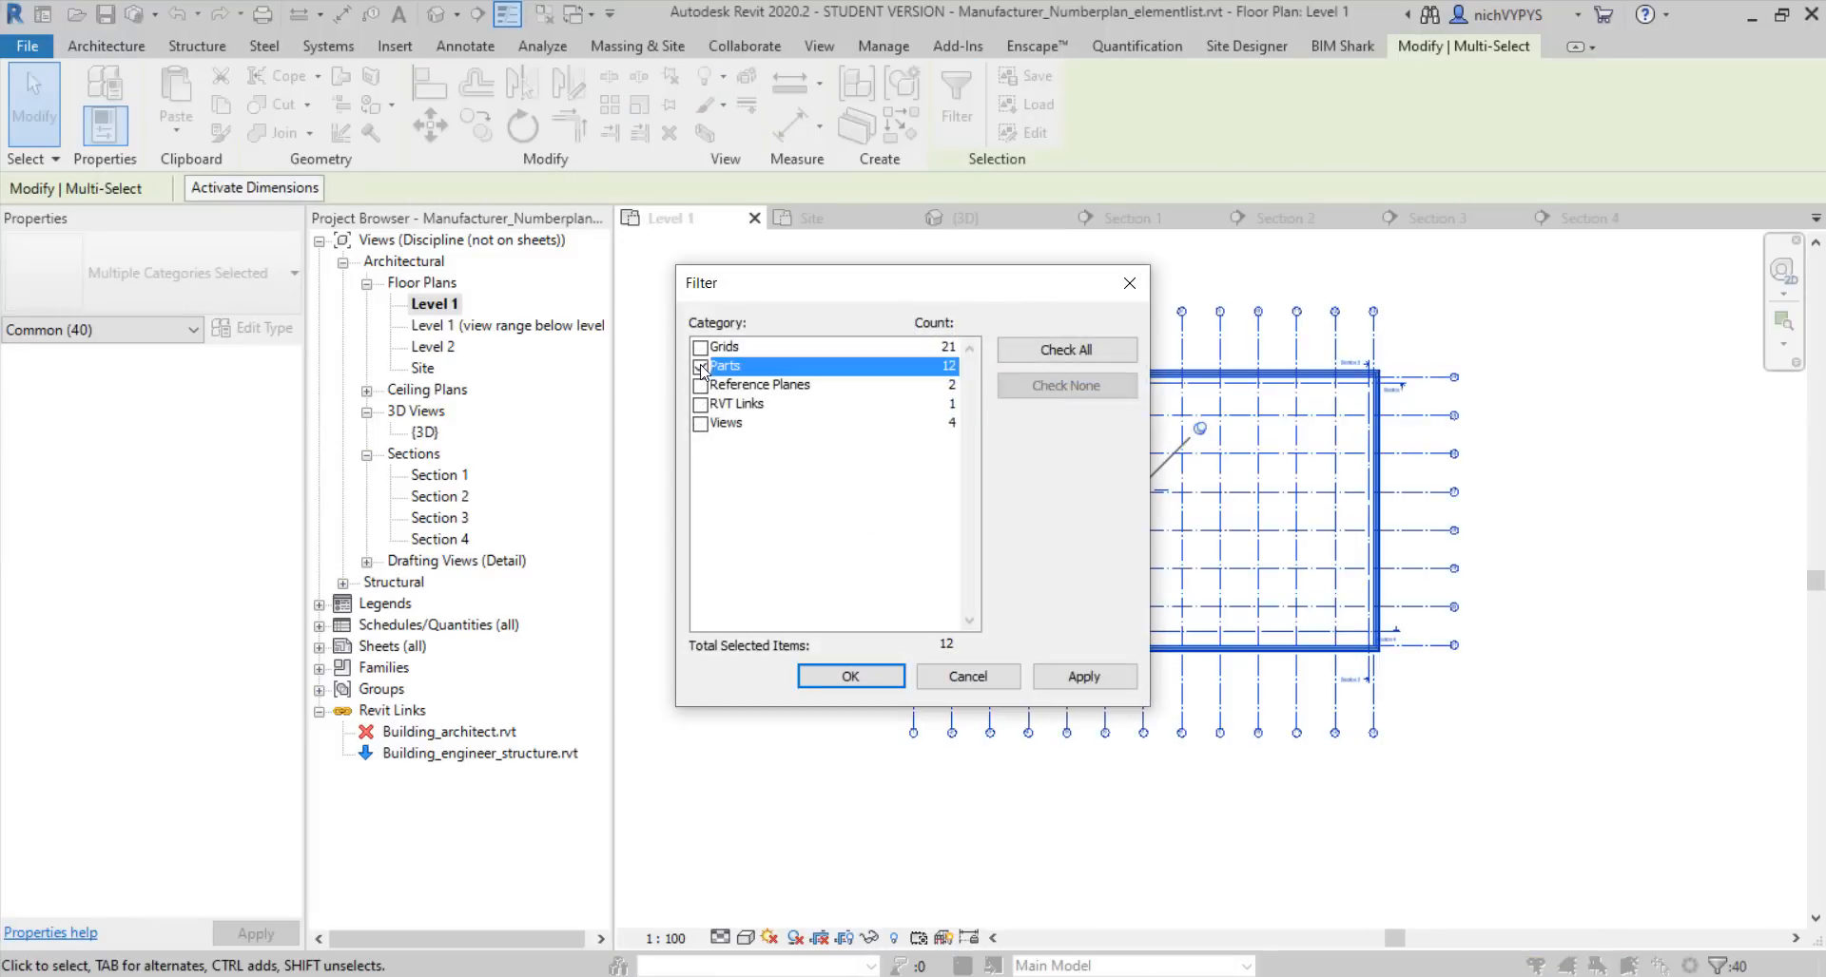
left_click(884, 678)
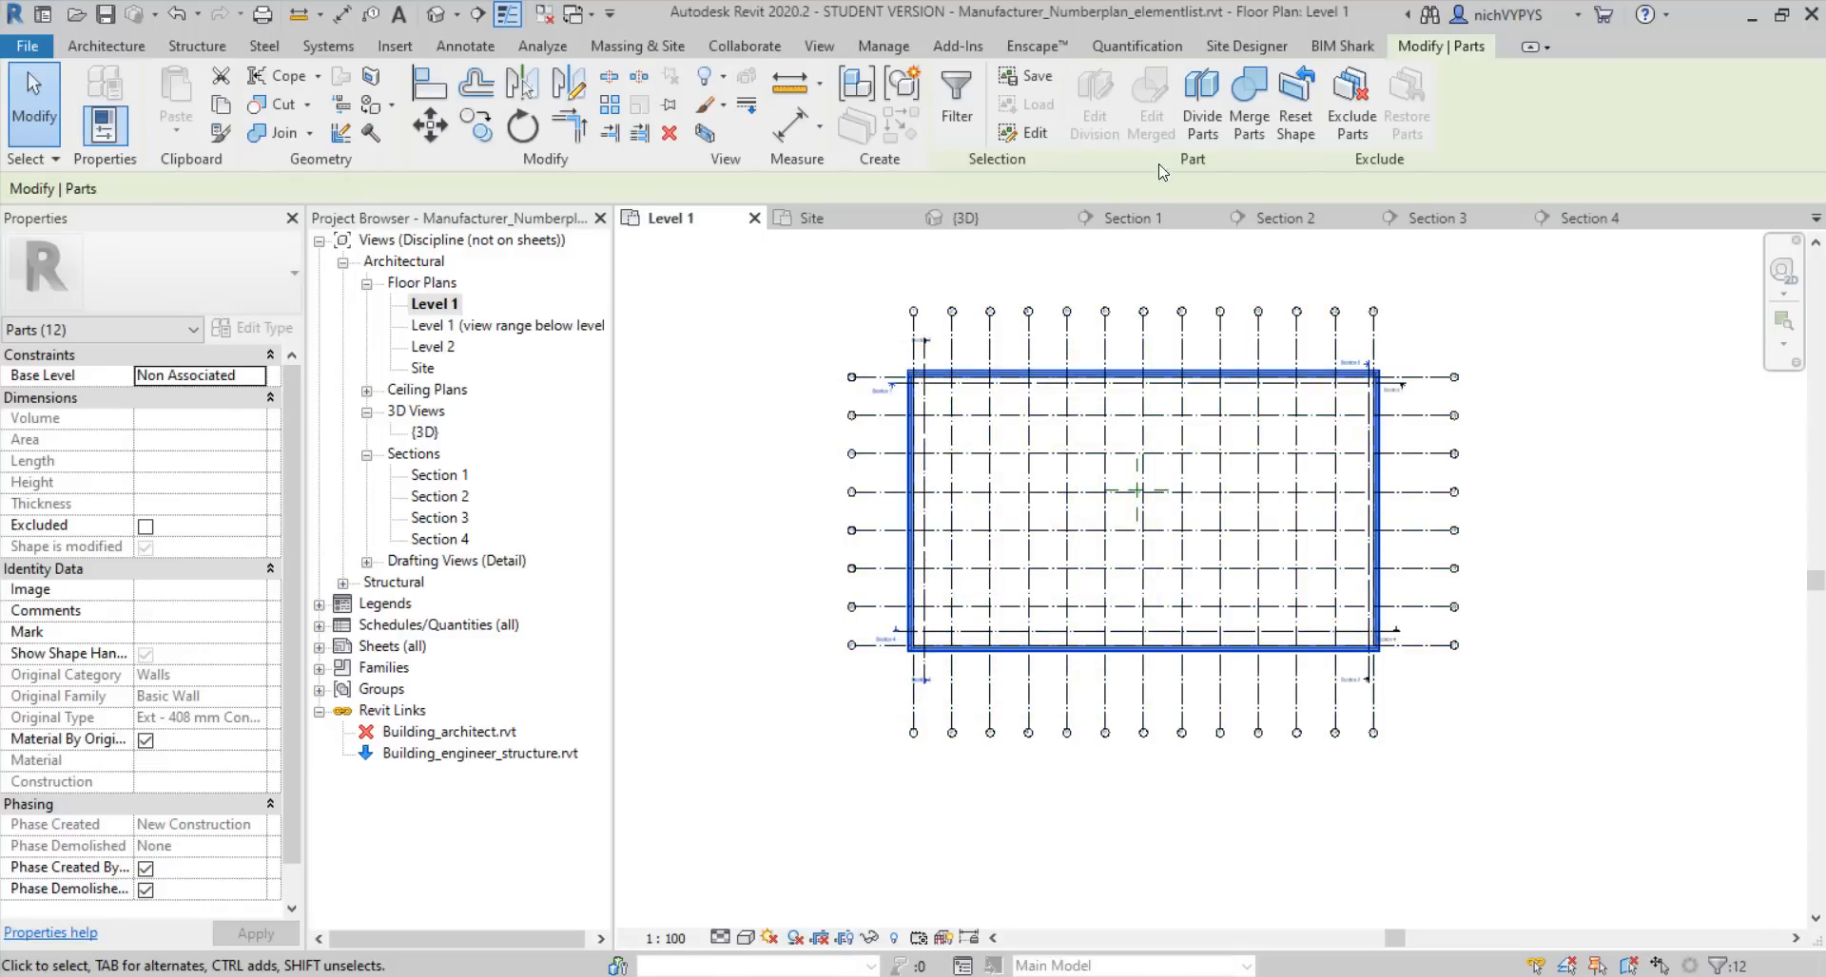
Start dividing the selected wall parts with a gap of 32.0 and list the grids as possible intersecting references
left_click(1196, 126)
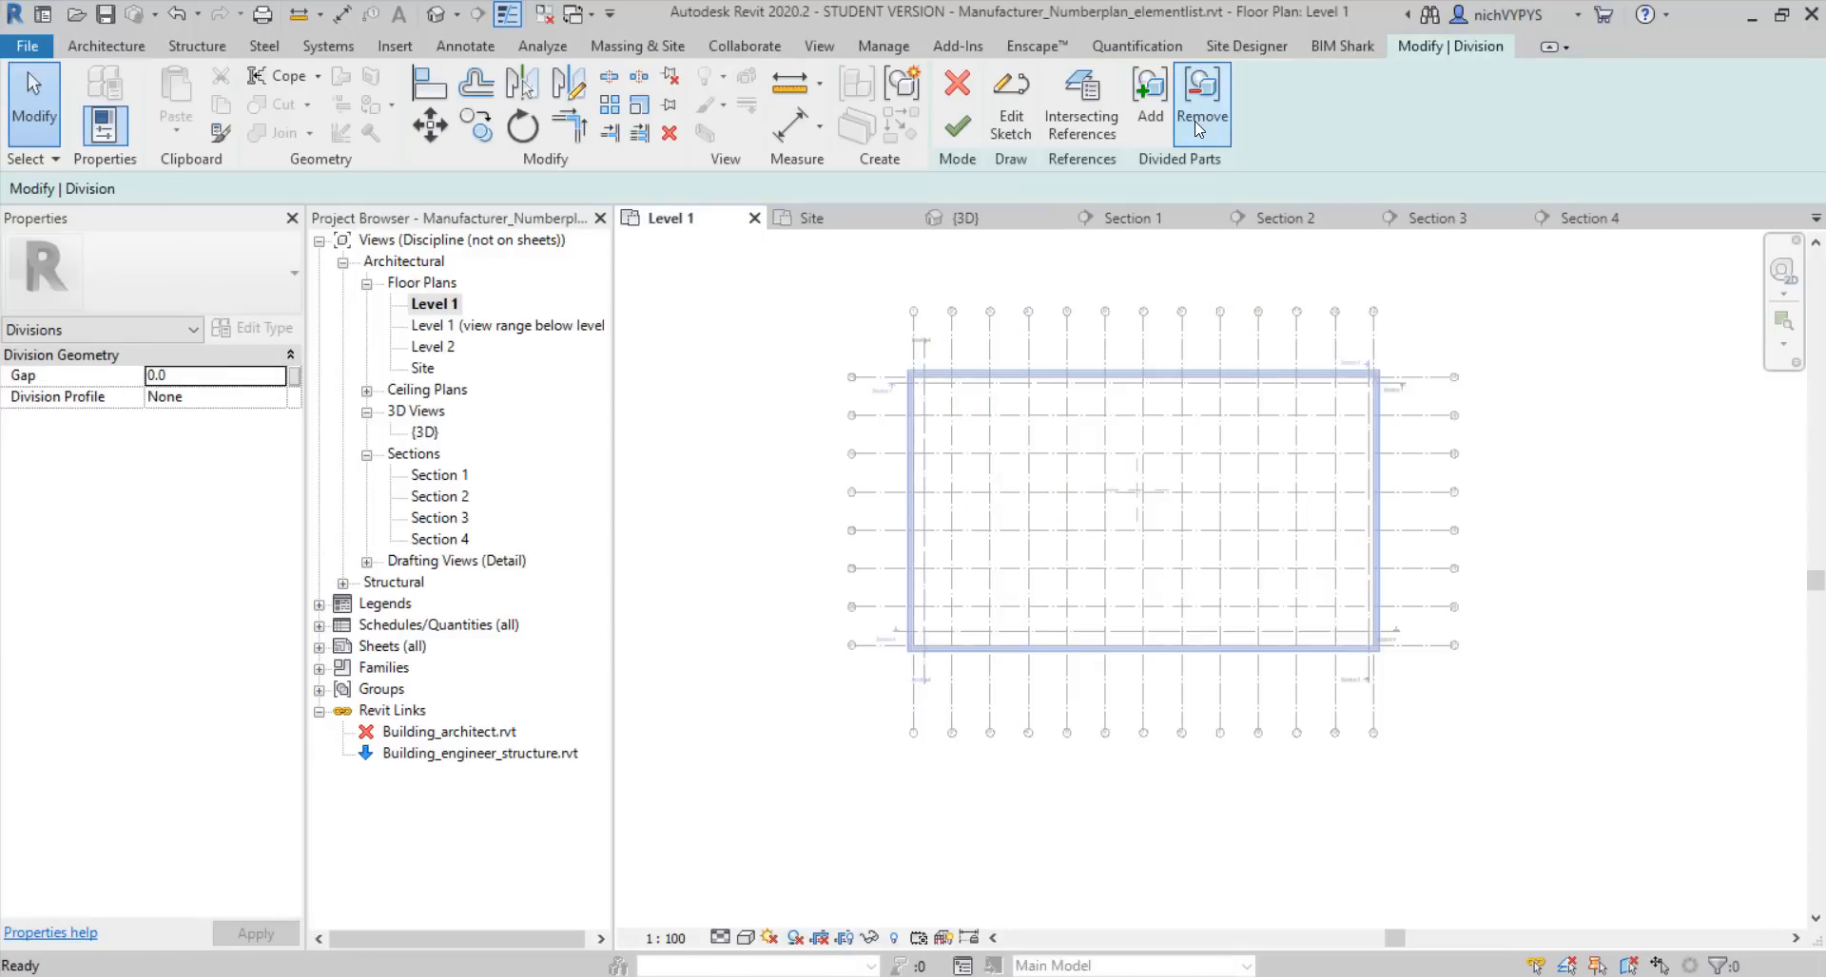
middle_click_drag(1053, 350, 1099, 380)
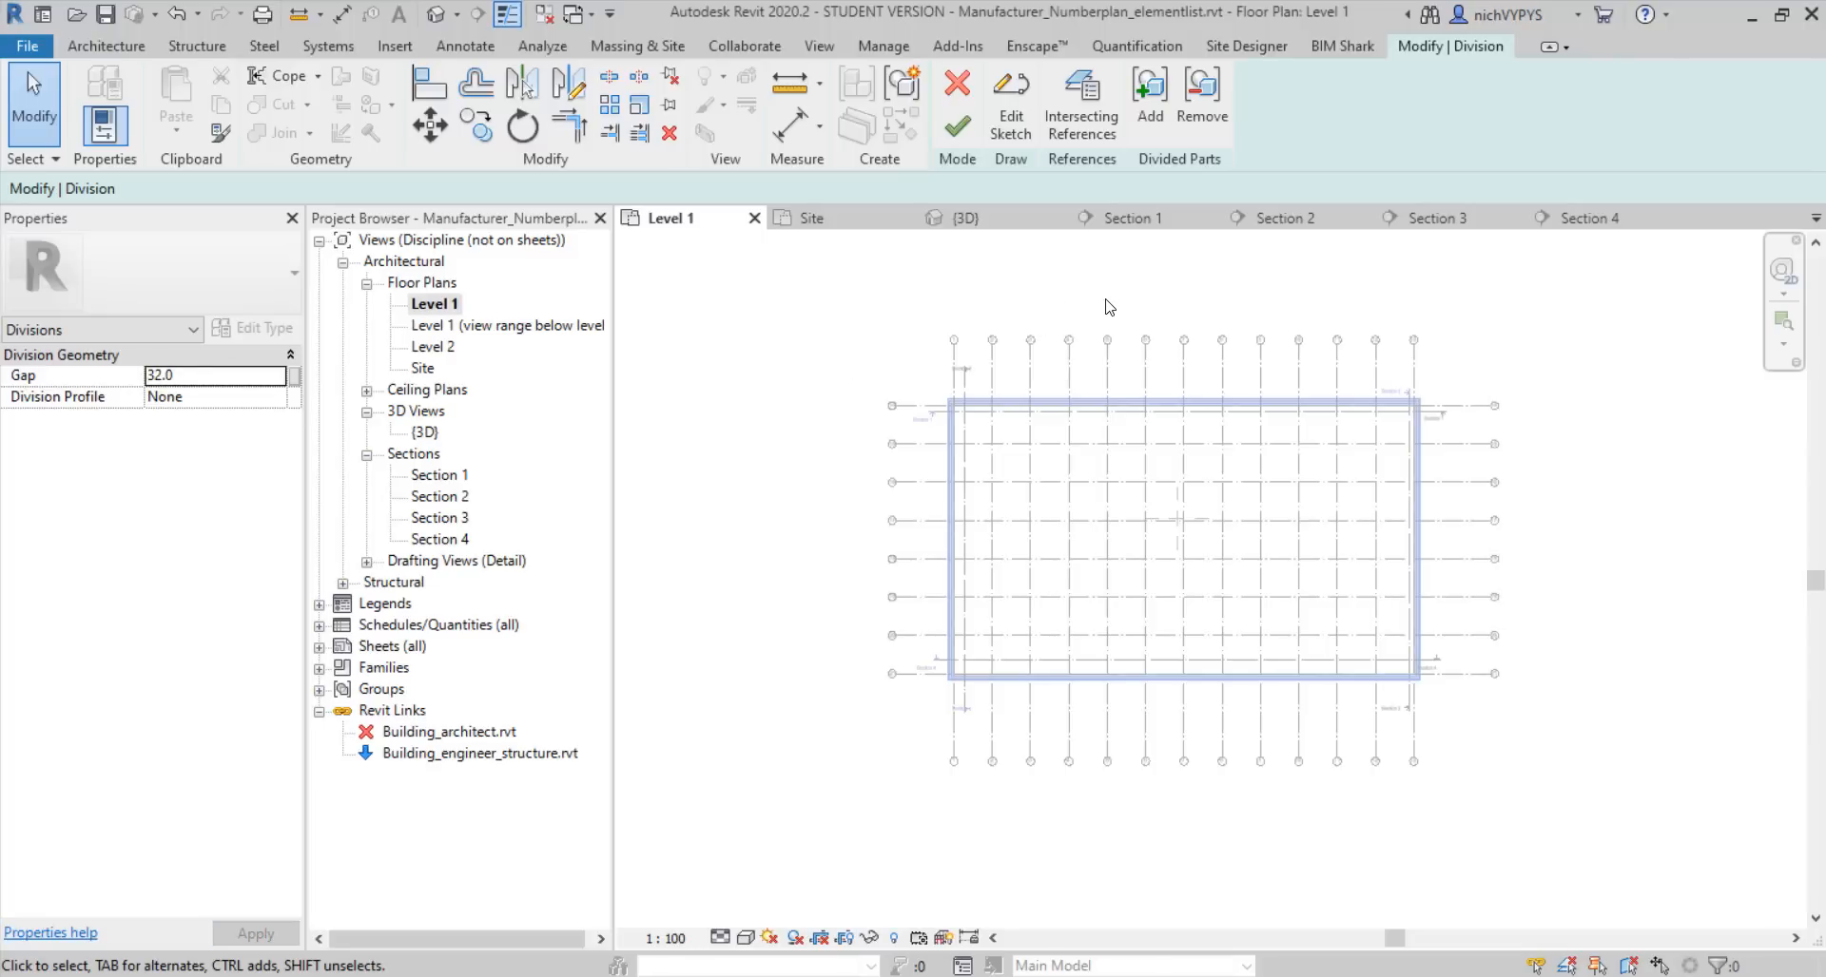
left_click(1084, 105)
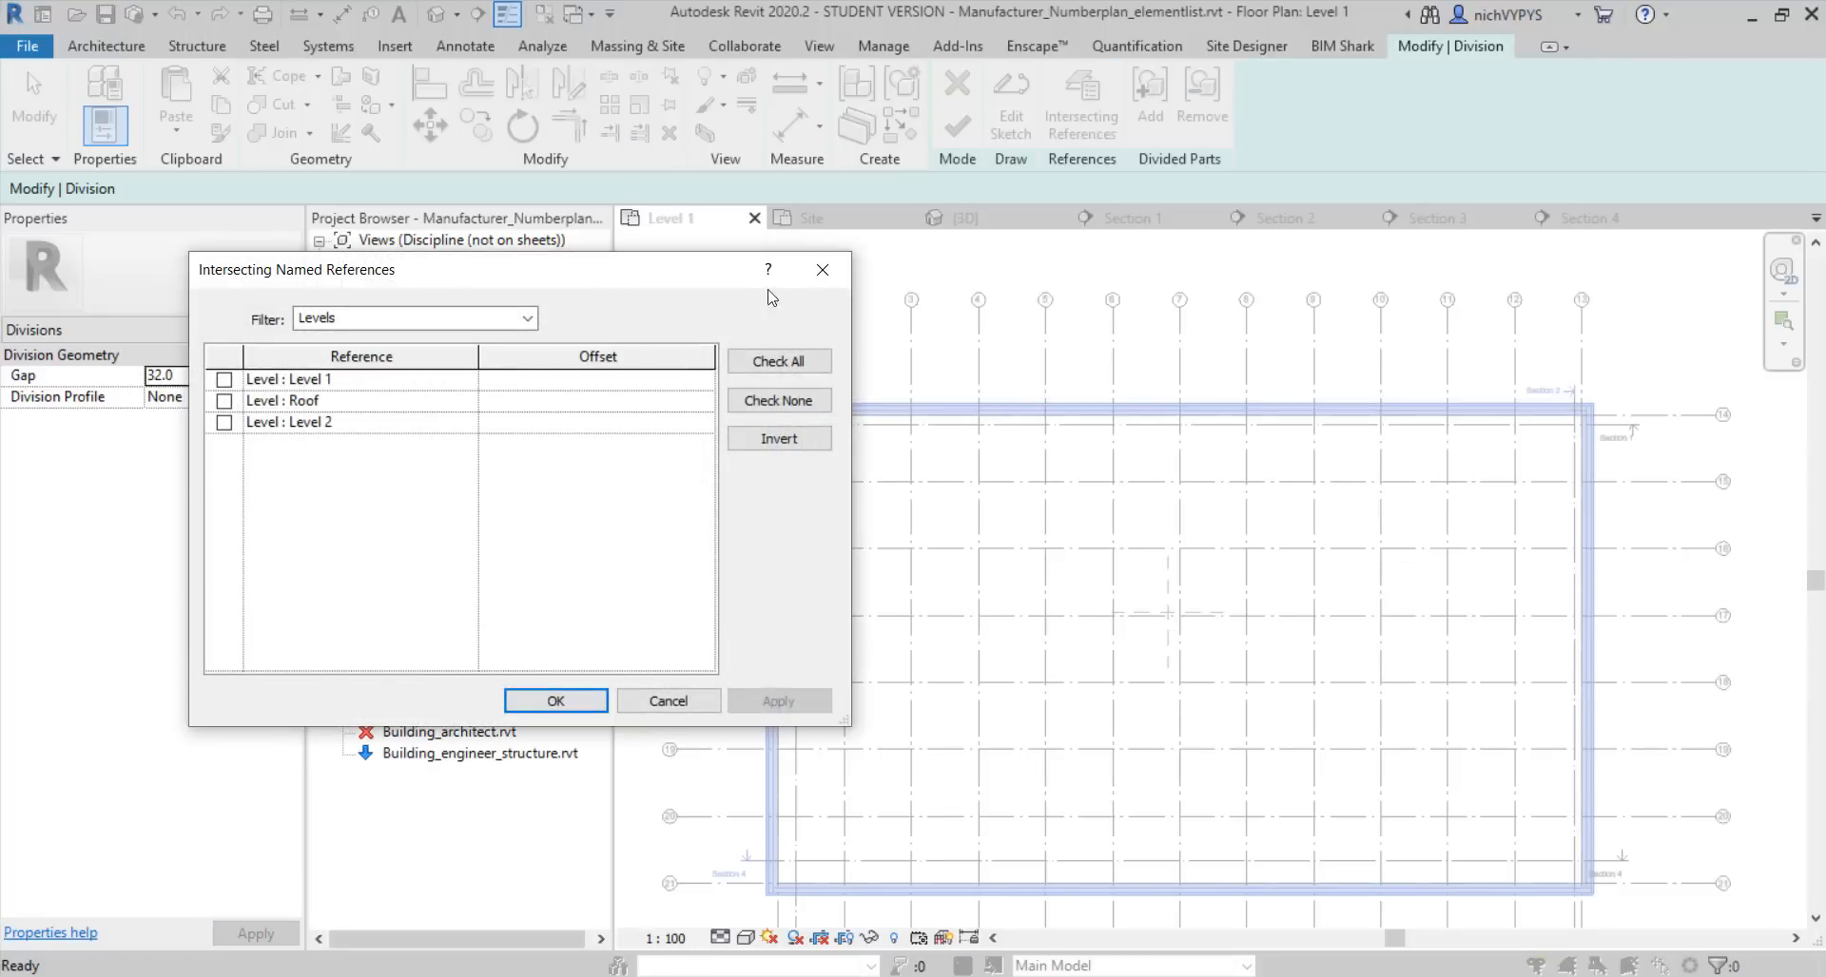
left_click(532, 321)
left_click(415, 361)
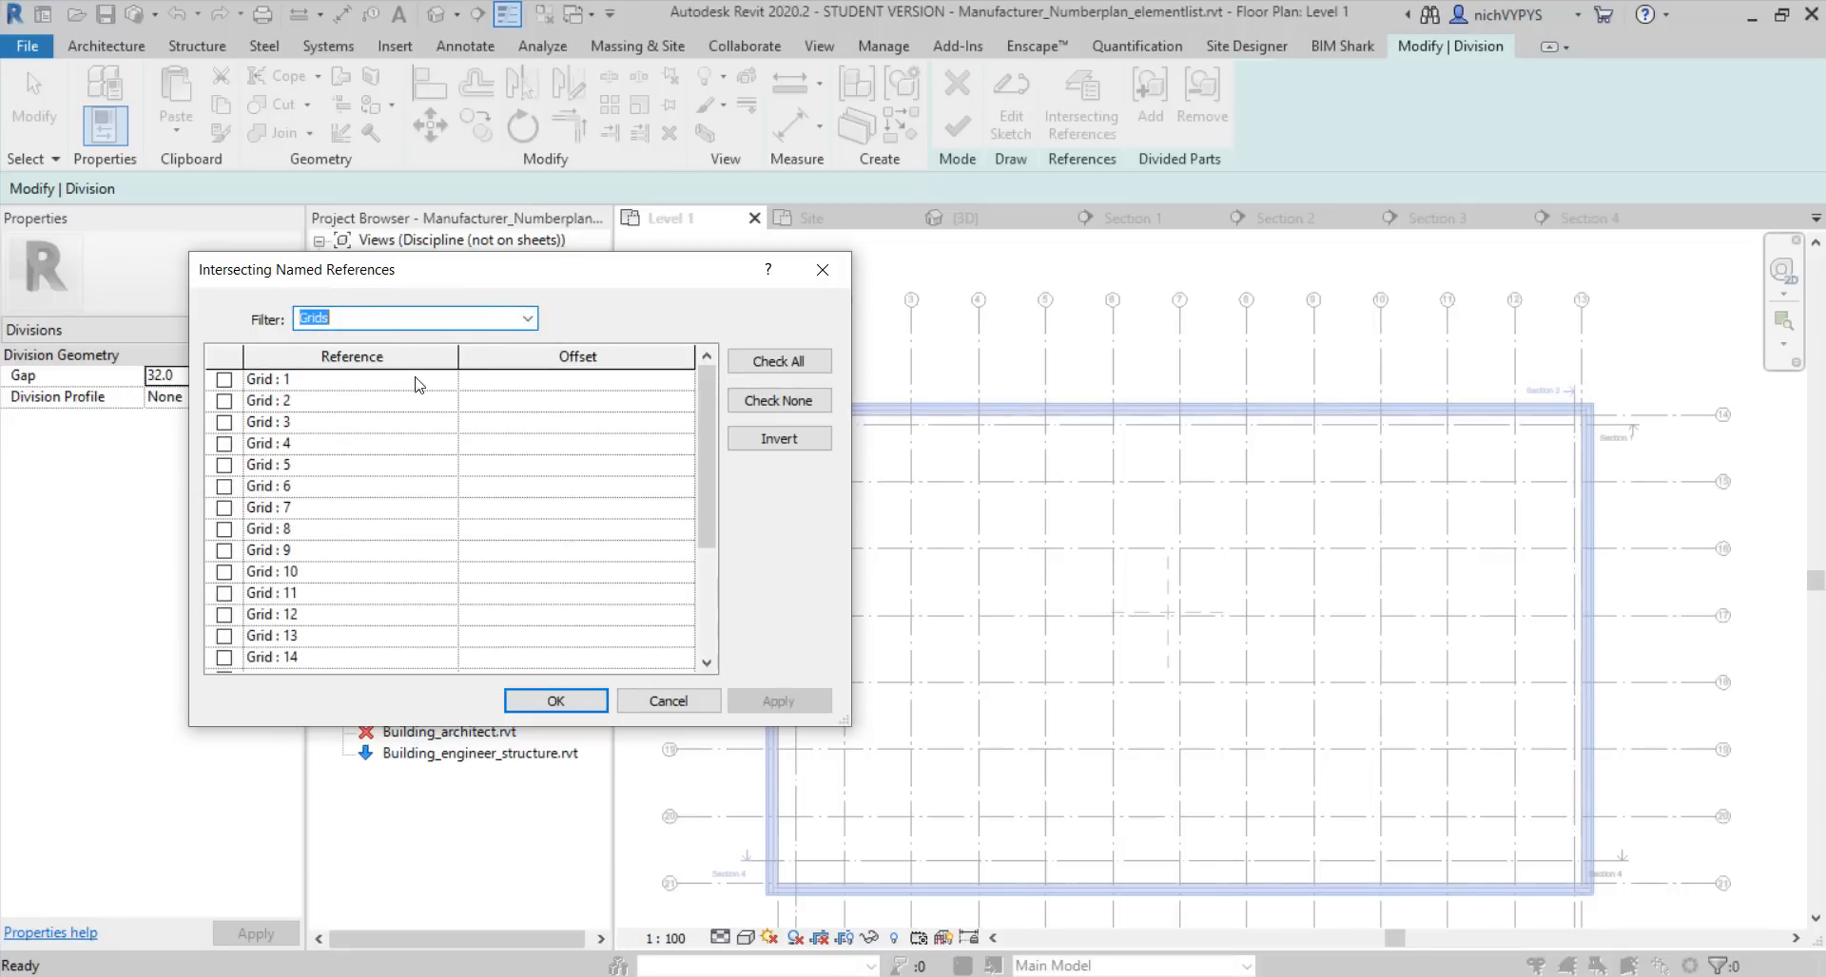
left_click_drag(630, 277, 496, 283)
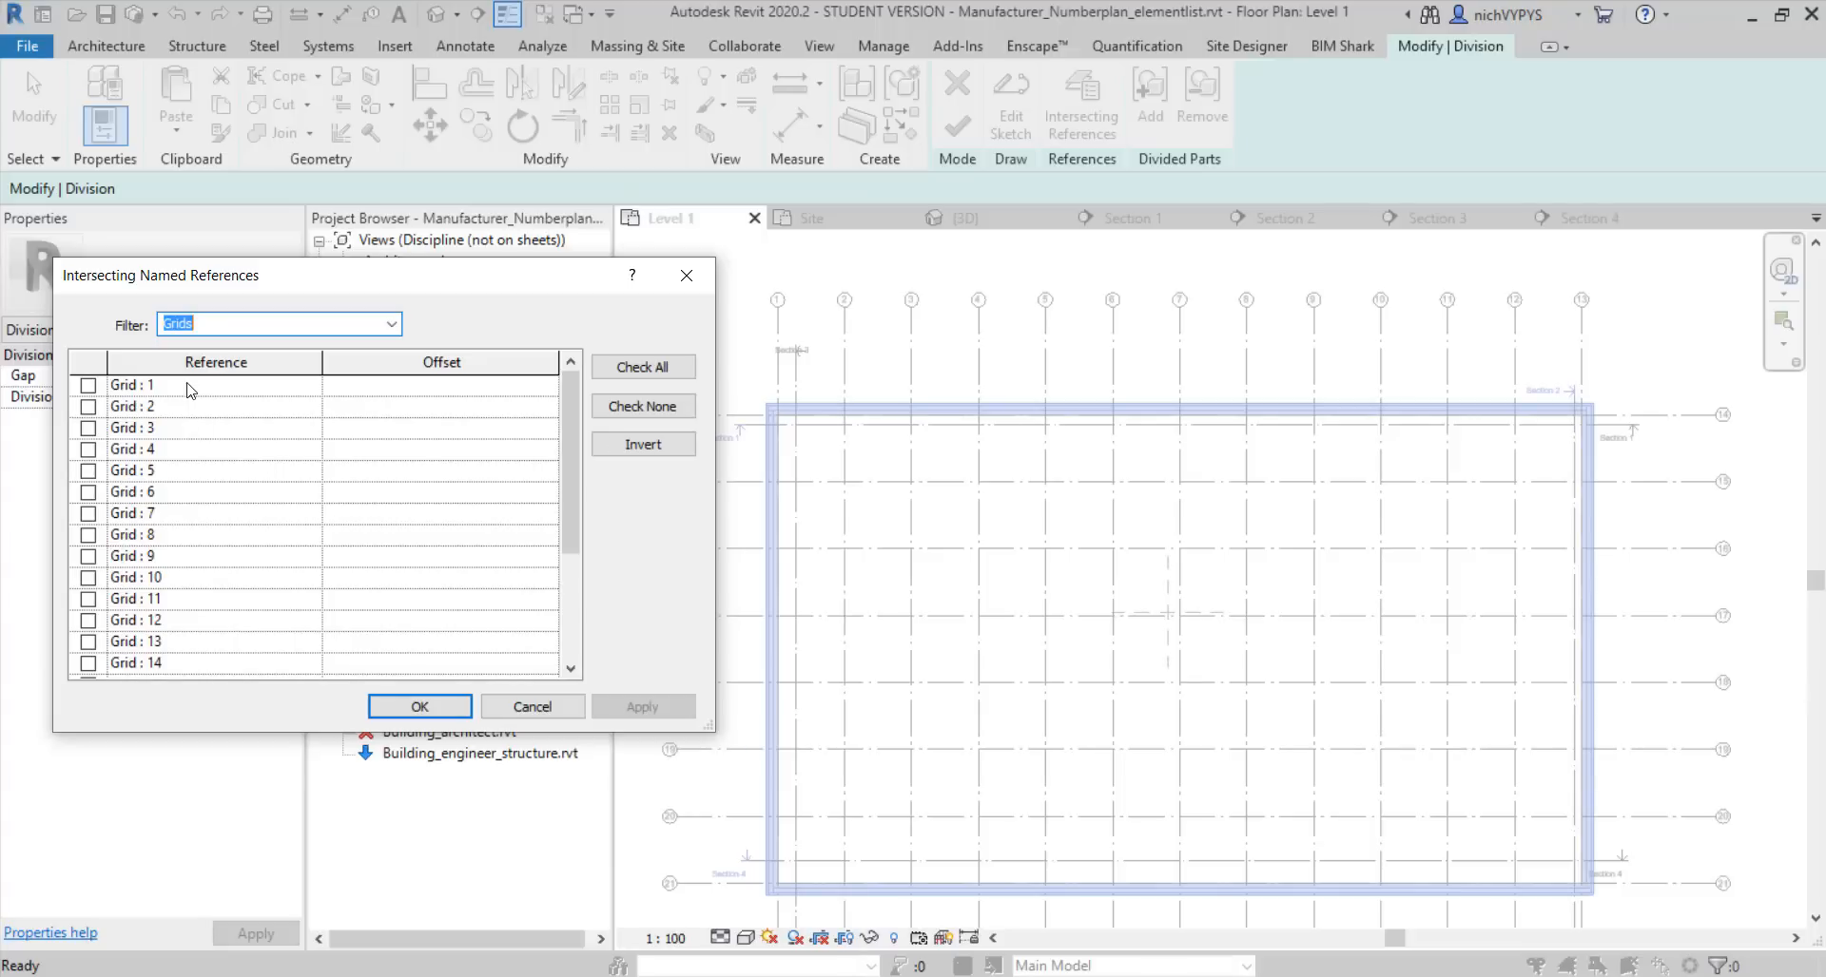
Use all grids except 14 and 21 as intersecting references and finish dividing the wall parts
left_click(650, 370)
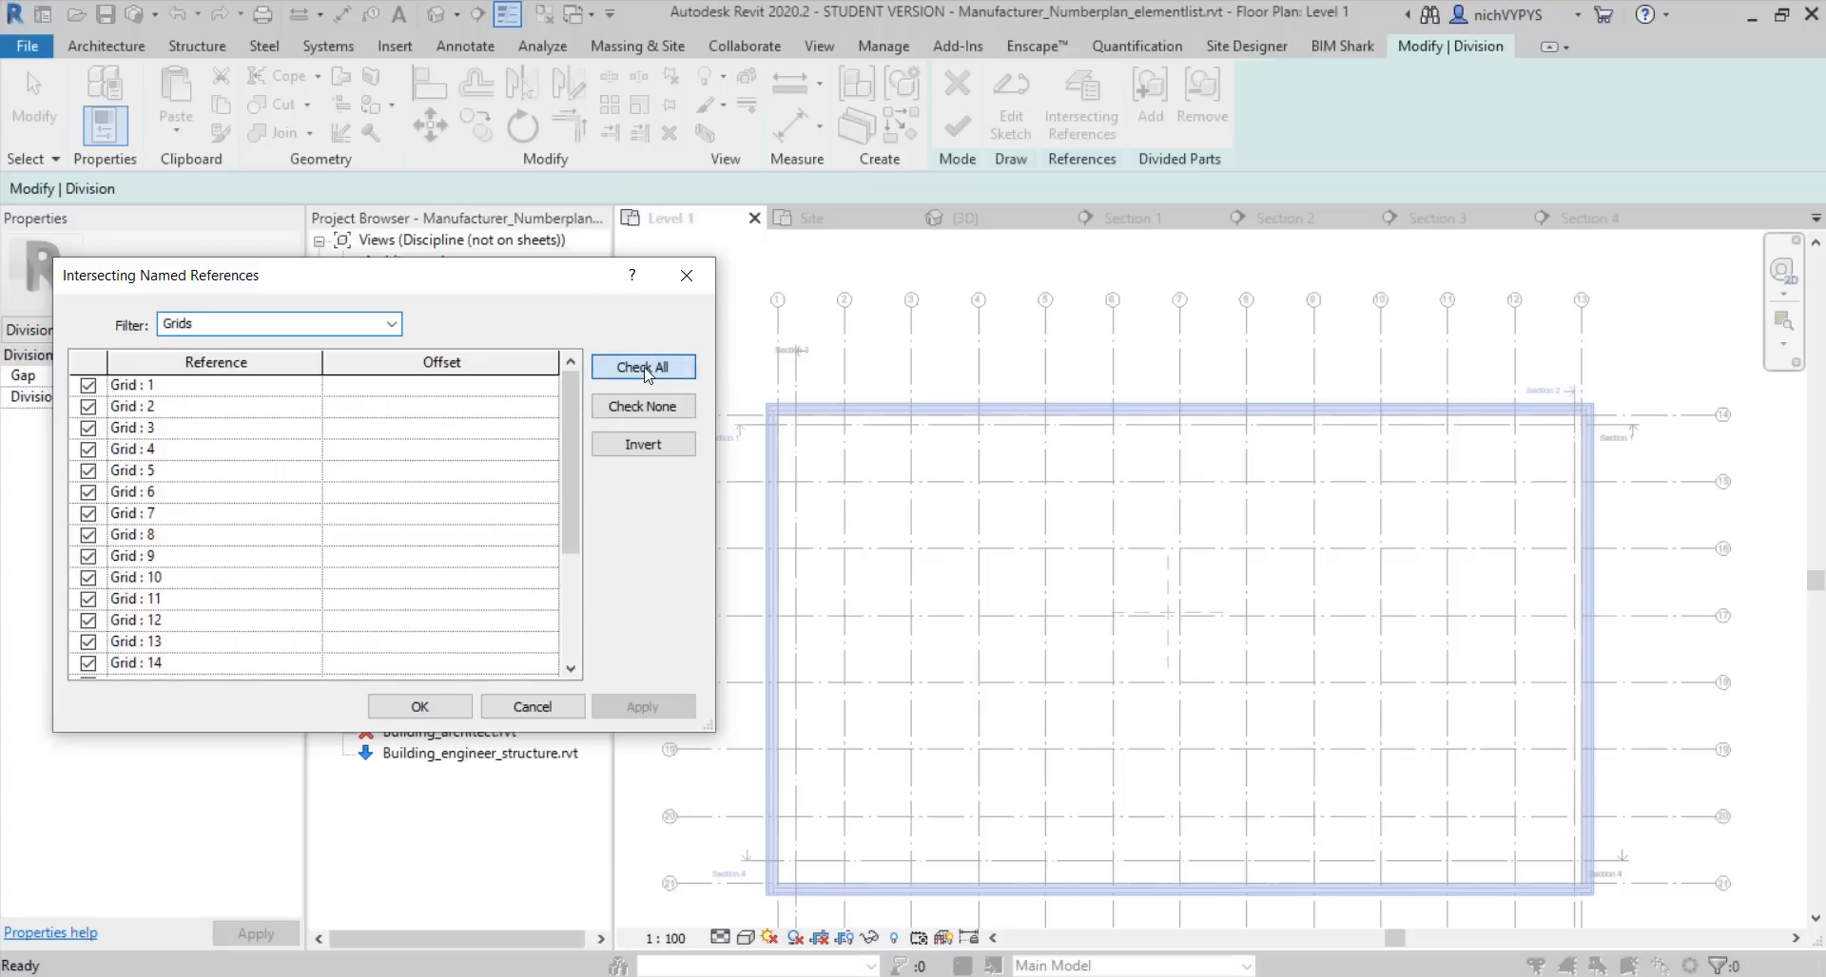
left_click_drag(571, 412, 576, 503)
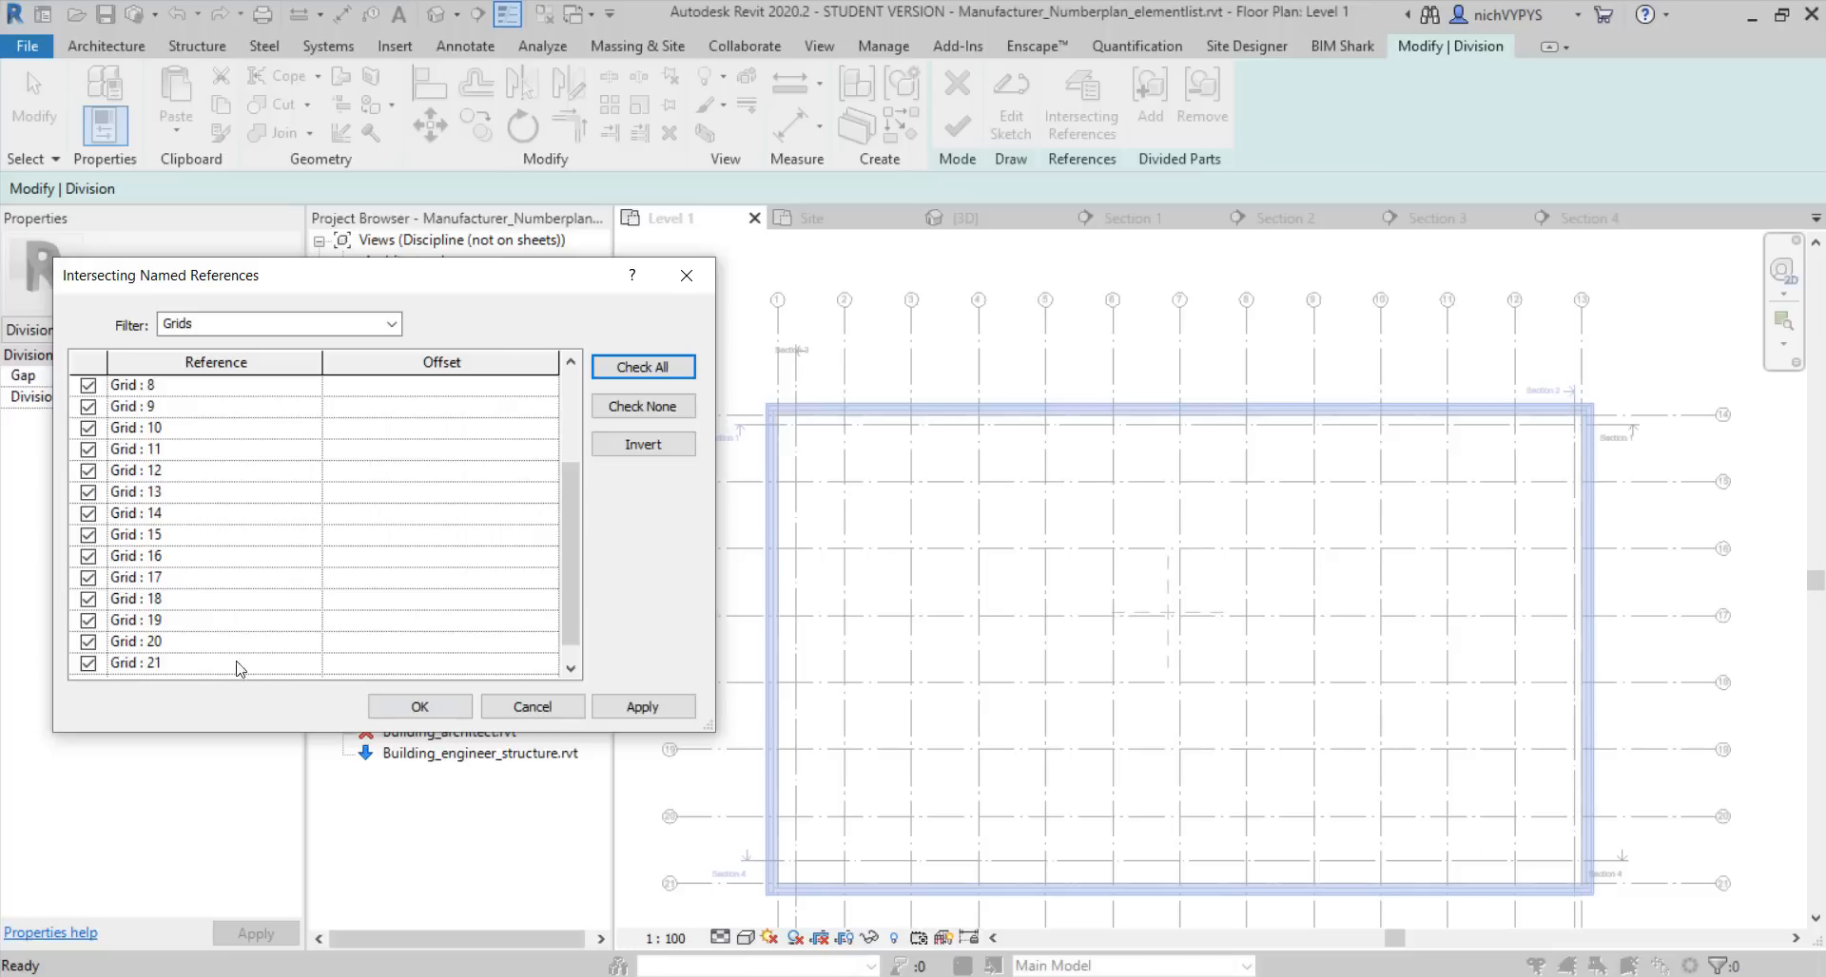
left_click(89, 513)
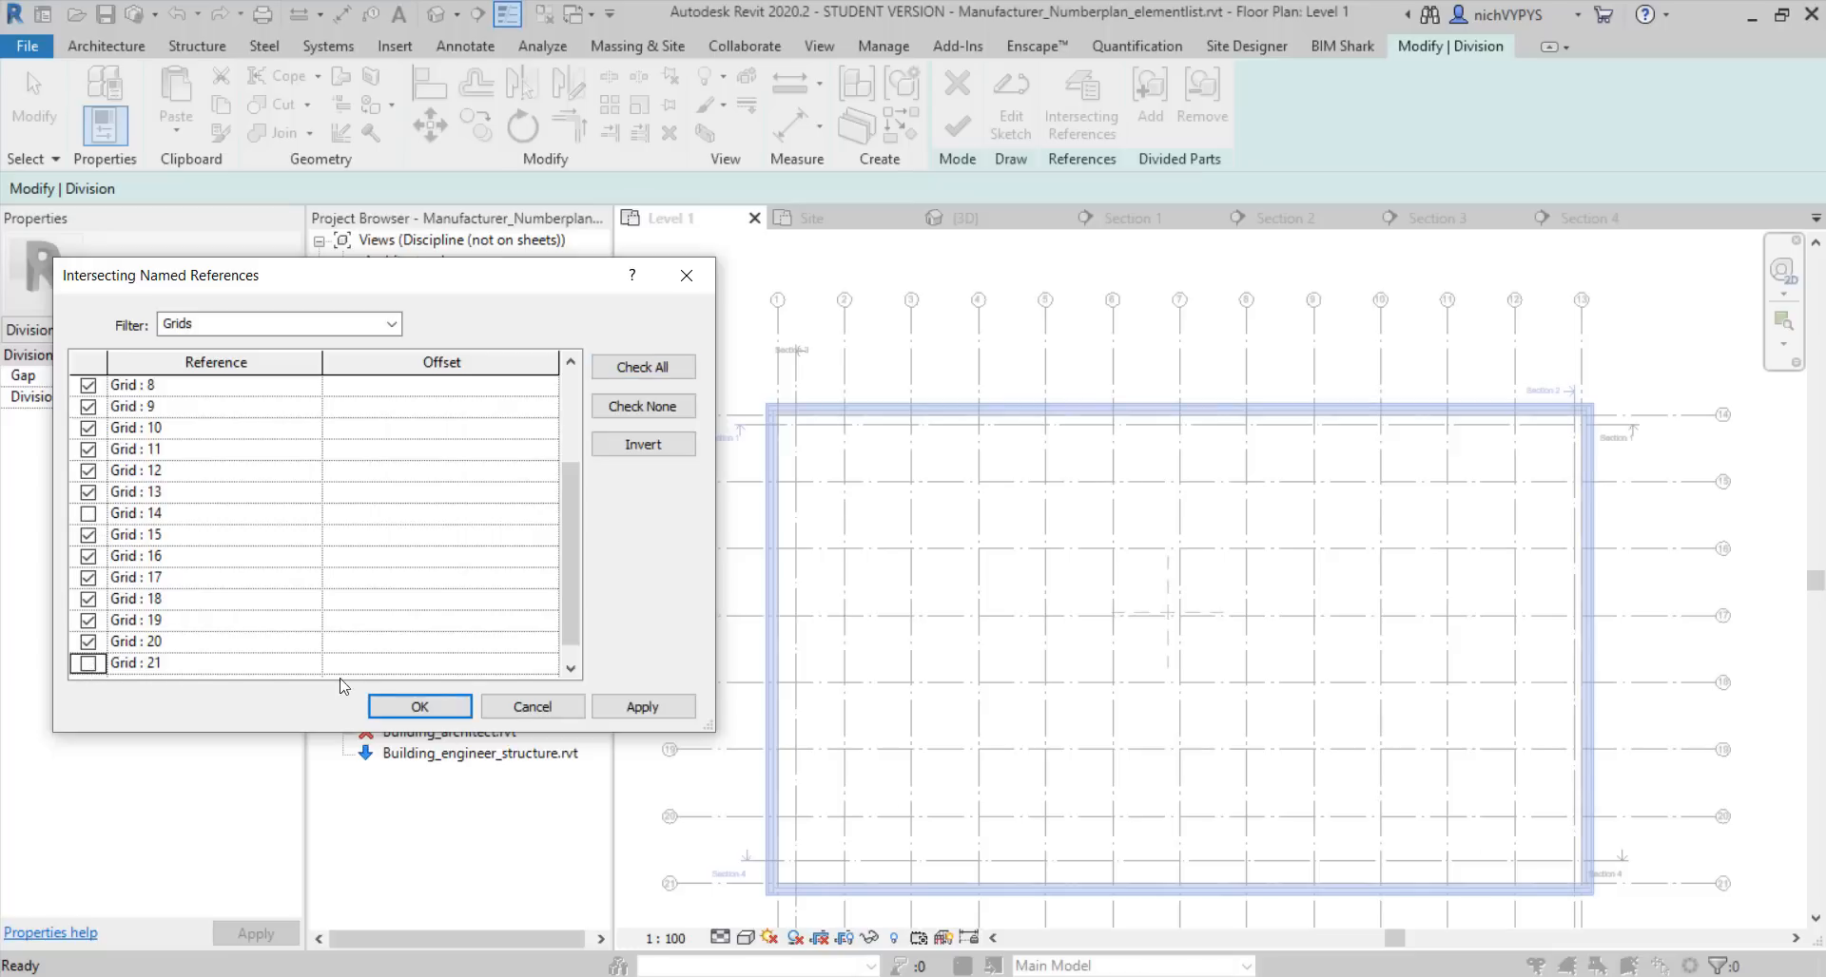
left_click(693, 709)
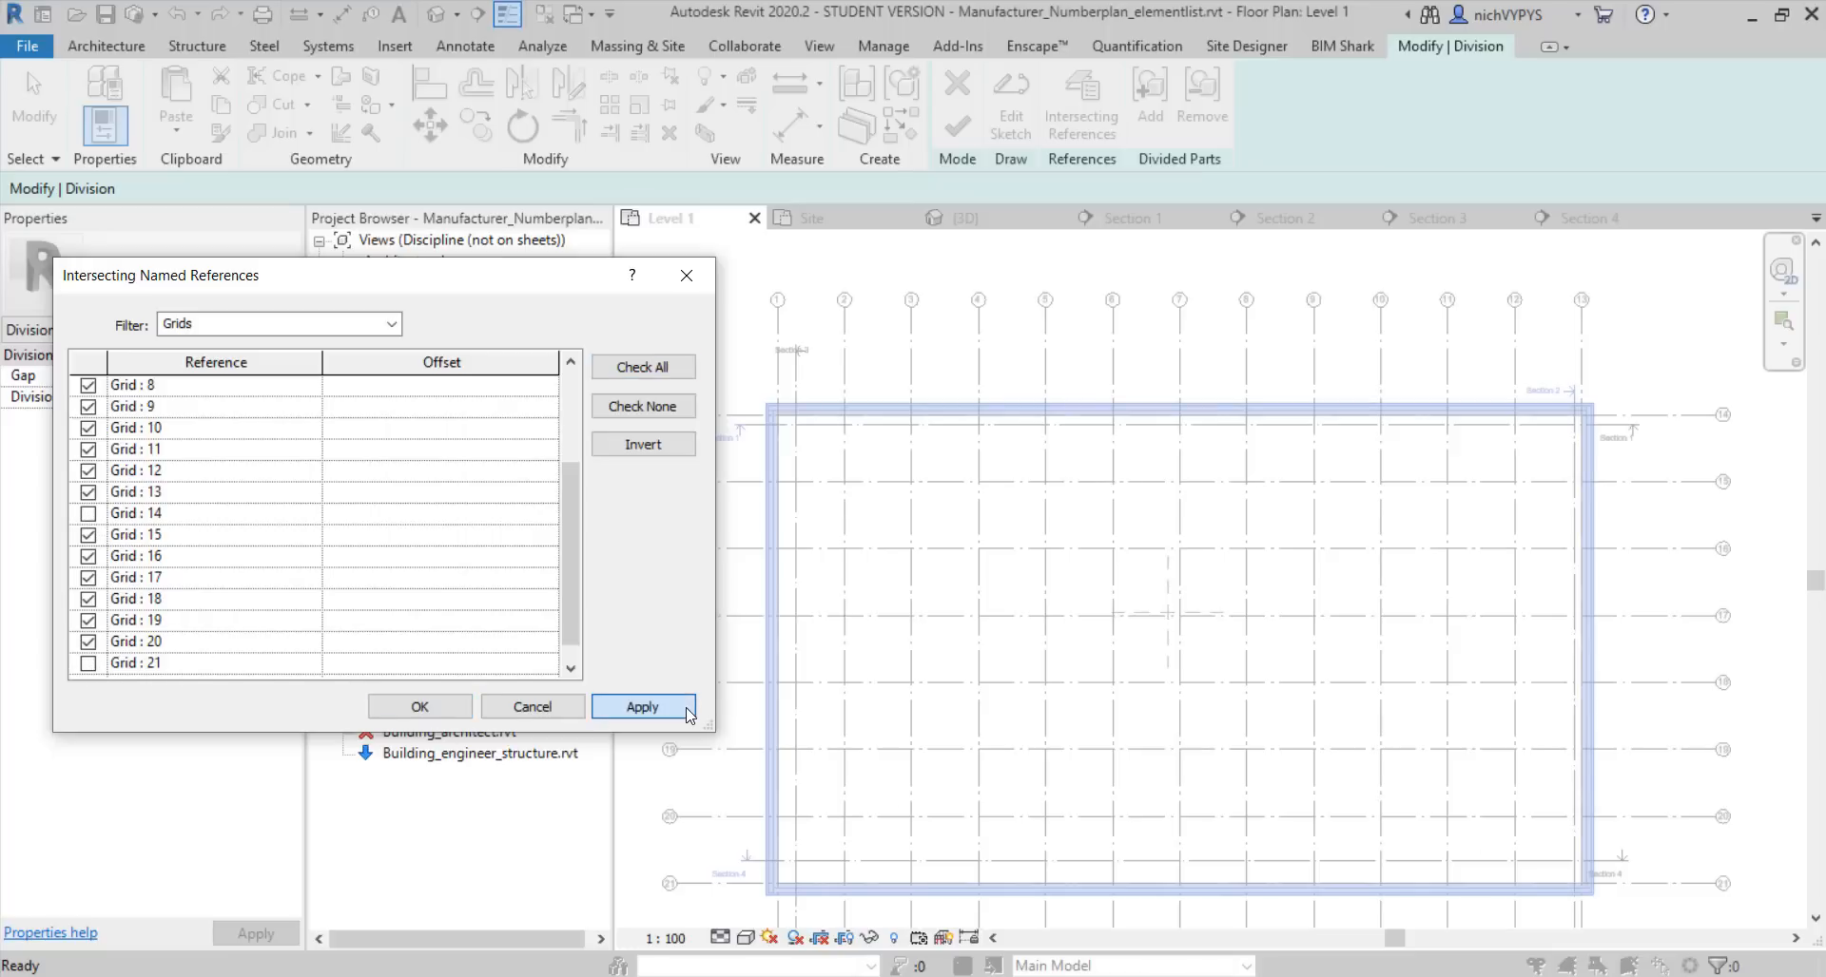
left_click(422, 707)
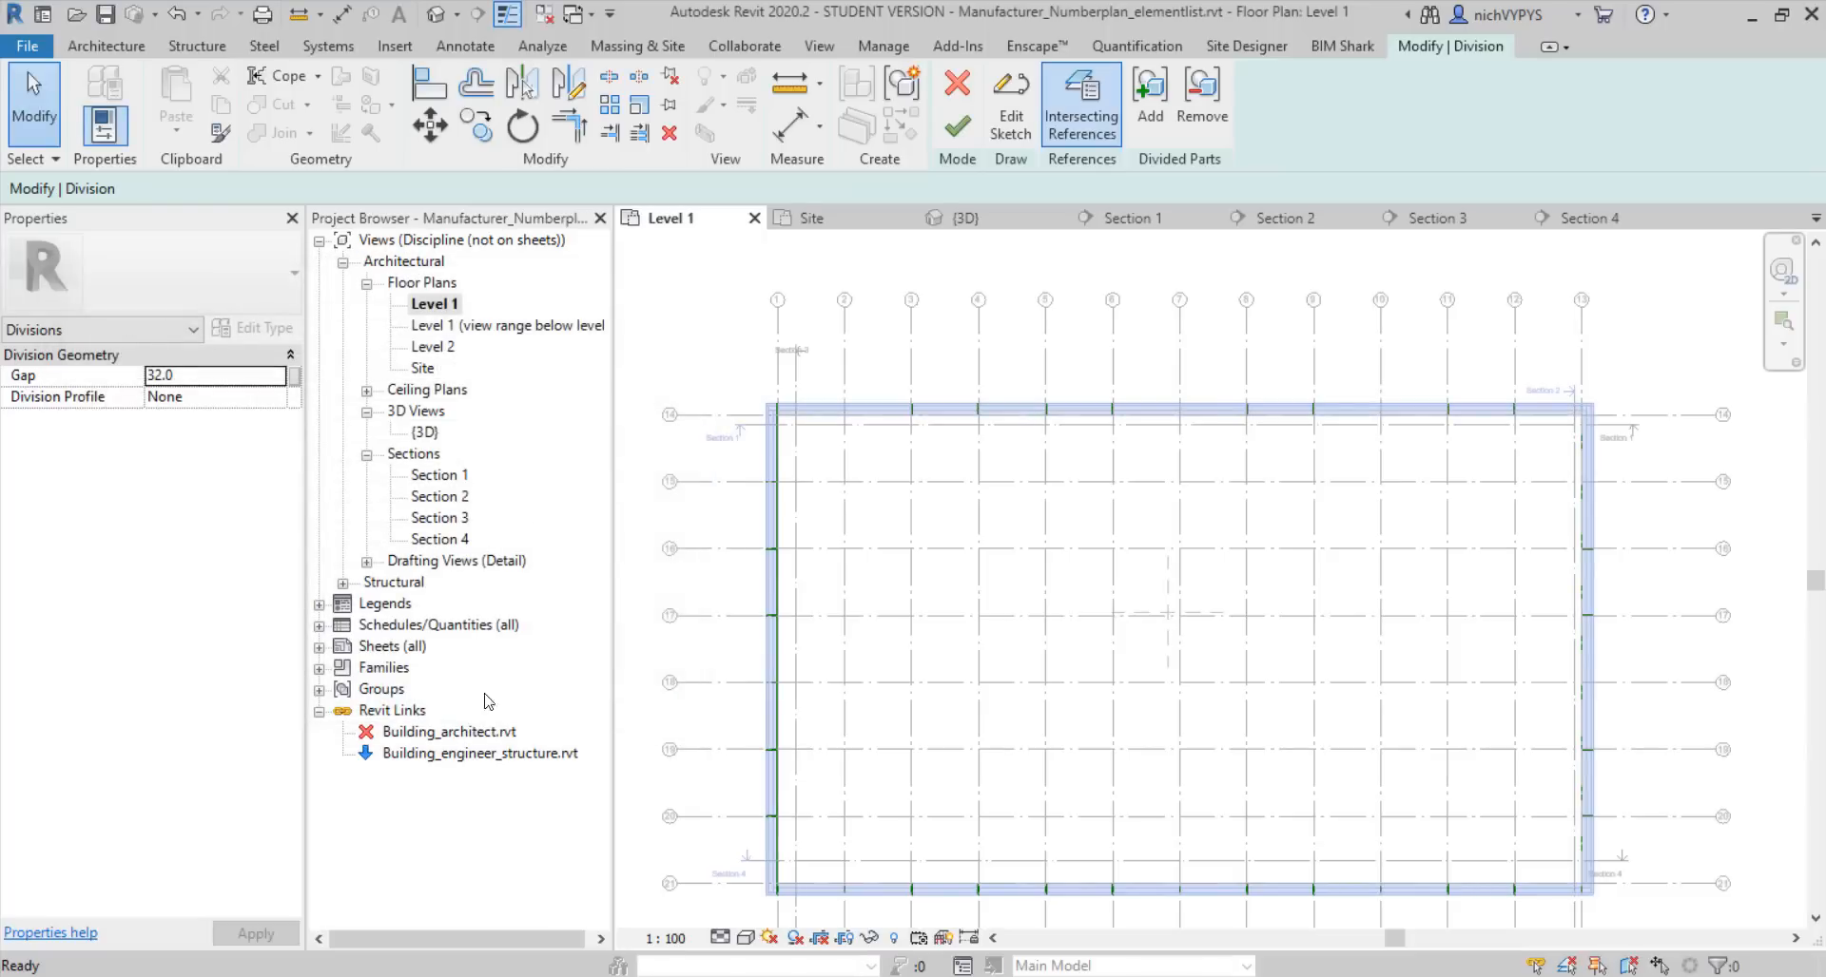
left_click(977, 134)
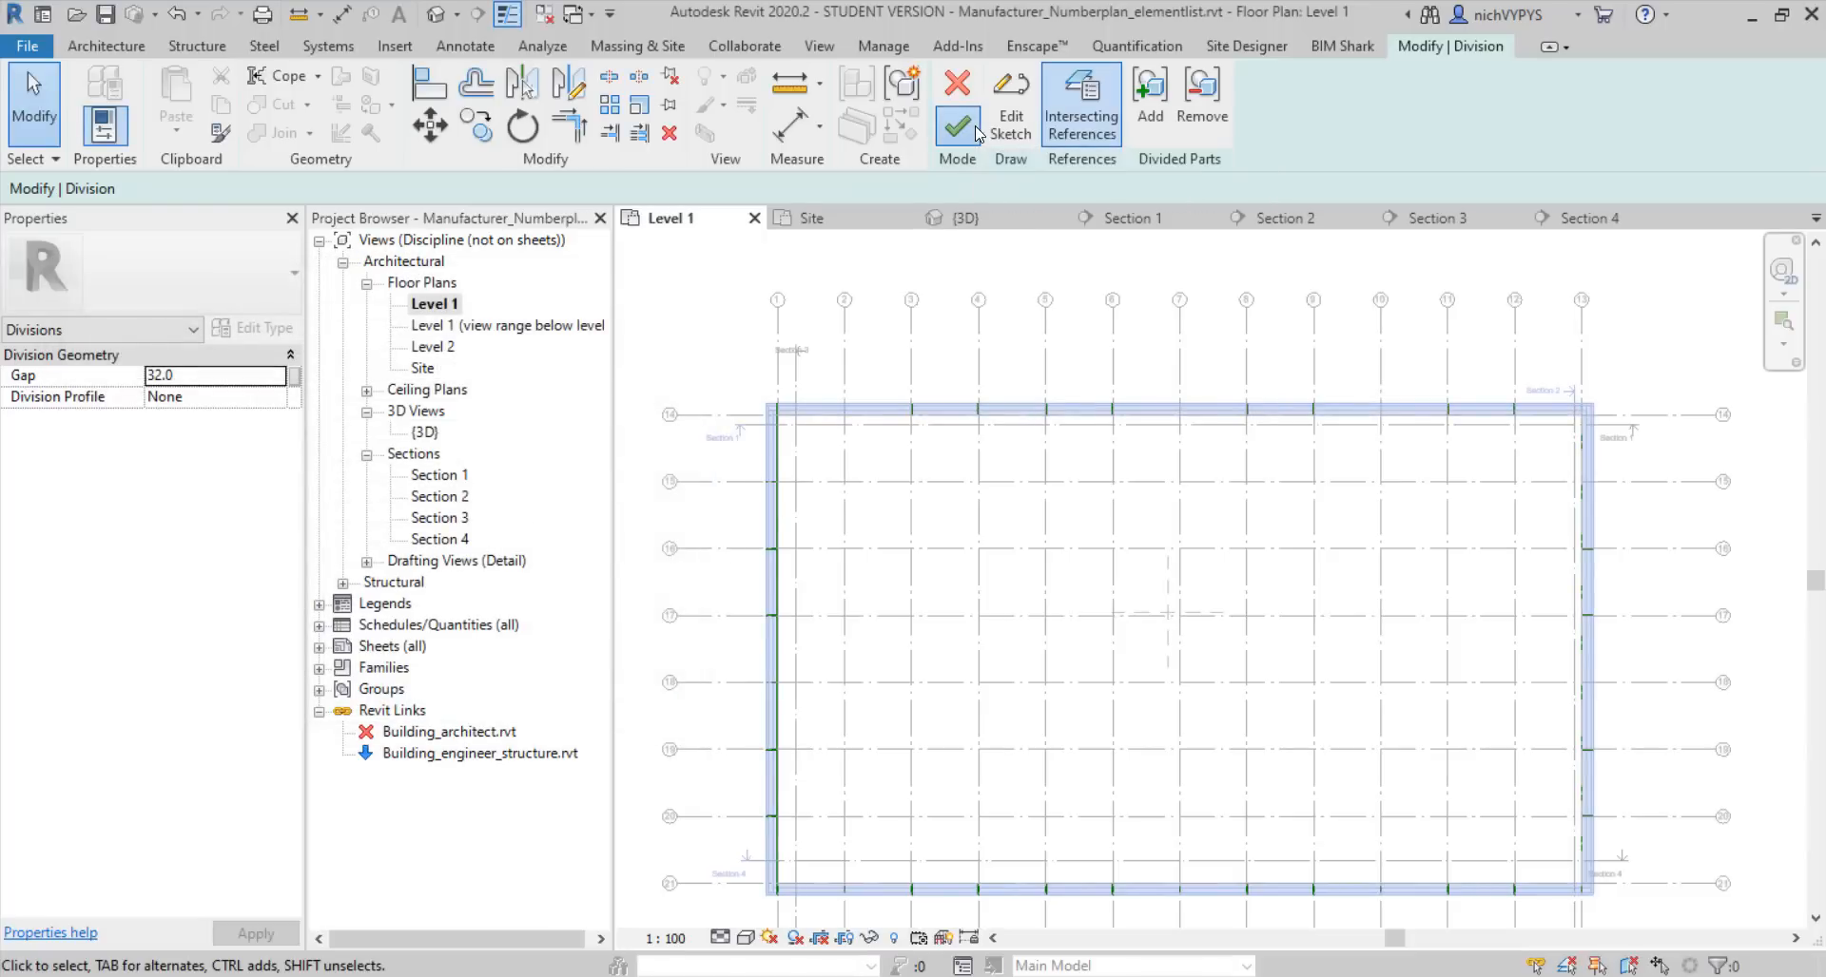
Examine the divided wall parts and their joints around the corner at grids 1 and 14 in the Level 1 plan
scroll(730, 407, "up", 5)
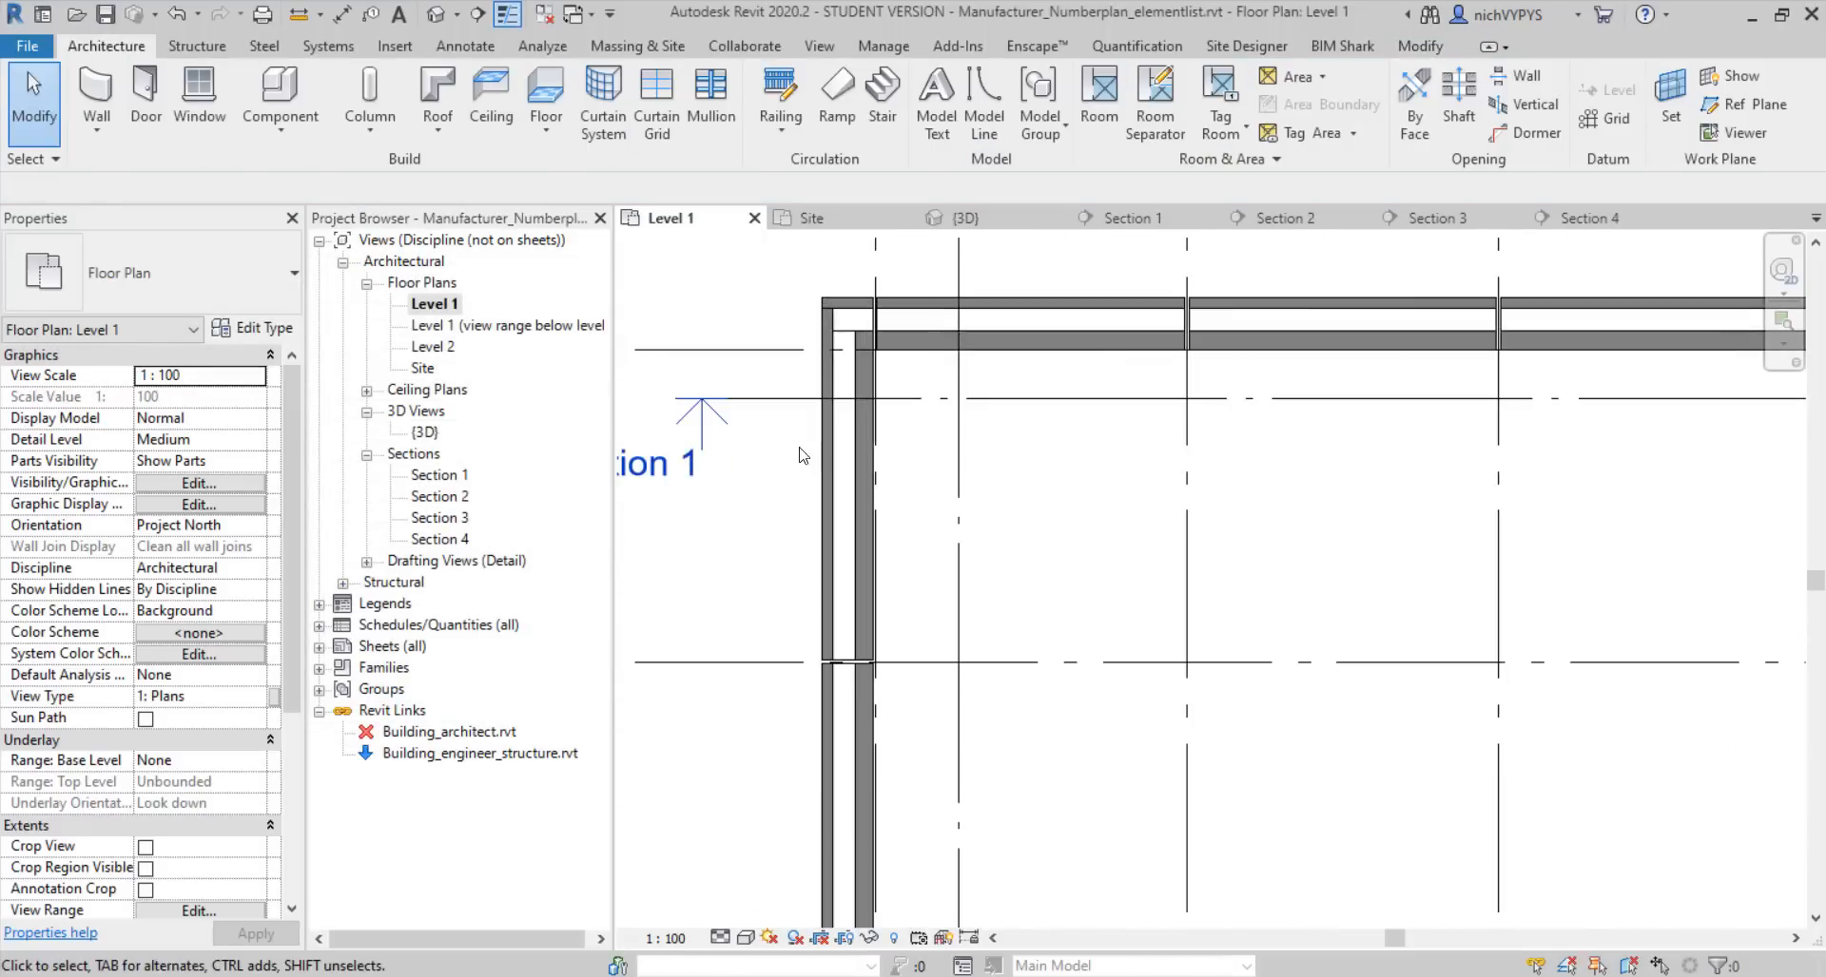
scroll(917, 385, "up", 2)
middle_click_drag(916, 387, 944, 434)
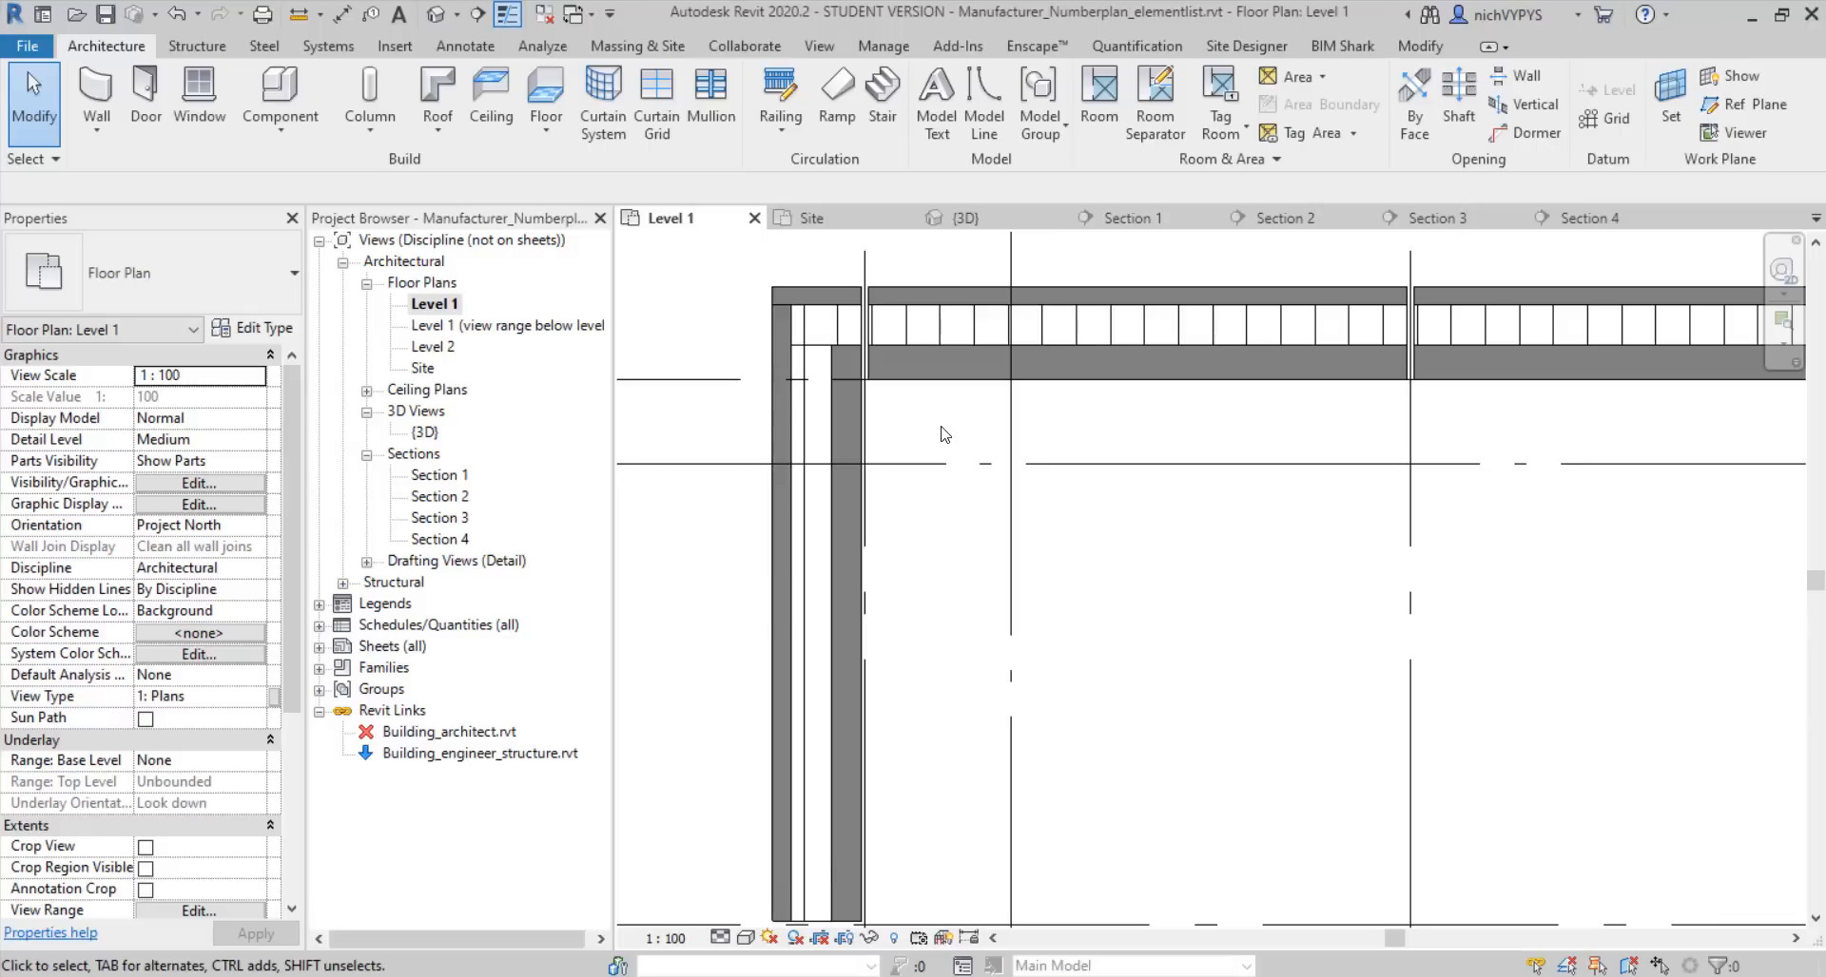
scroll(944, 434, "down", 3)
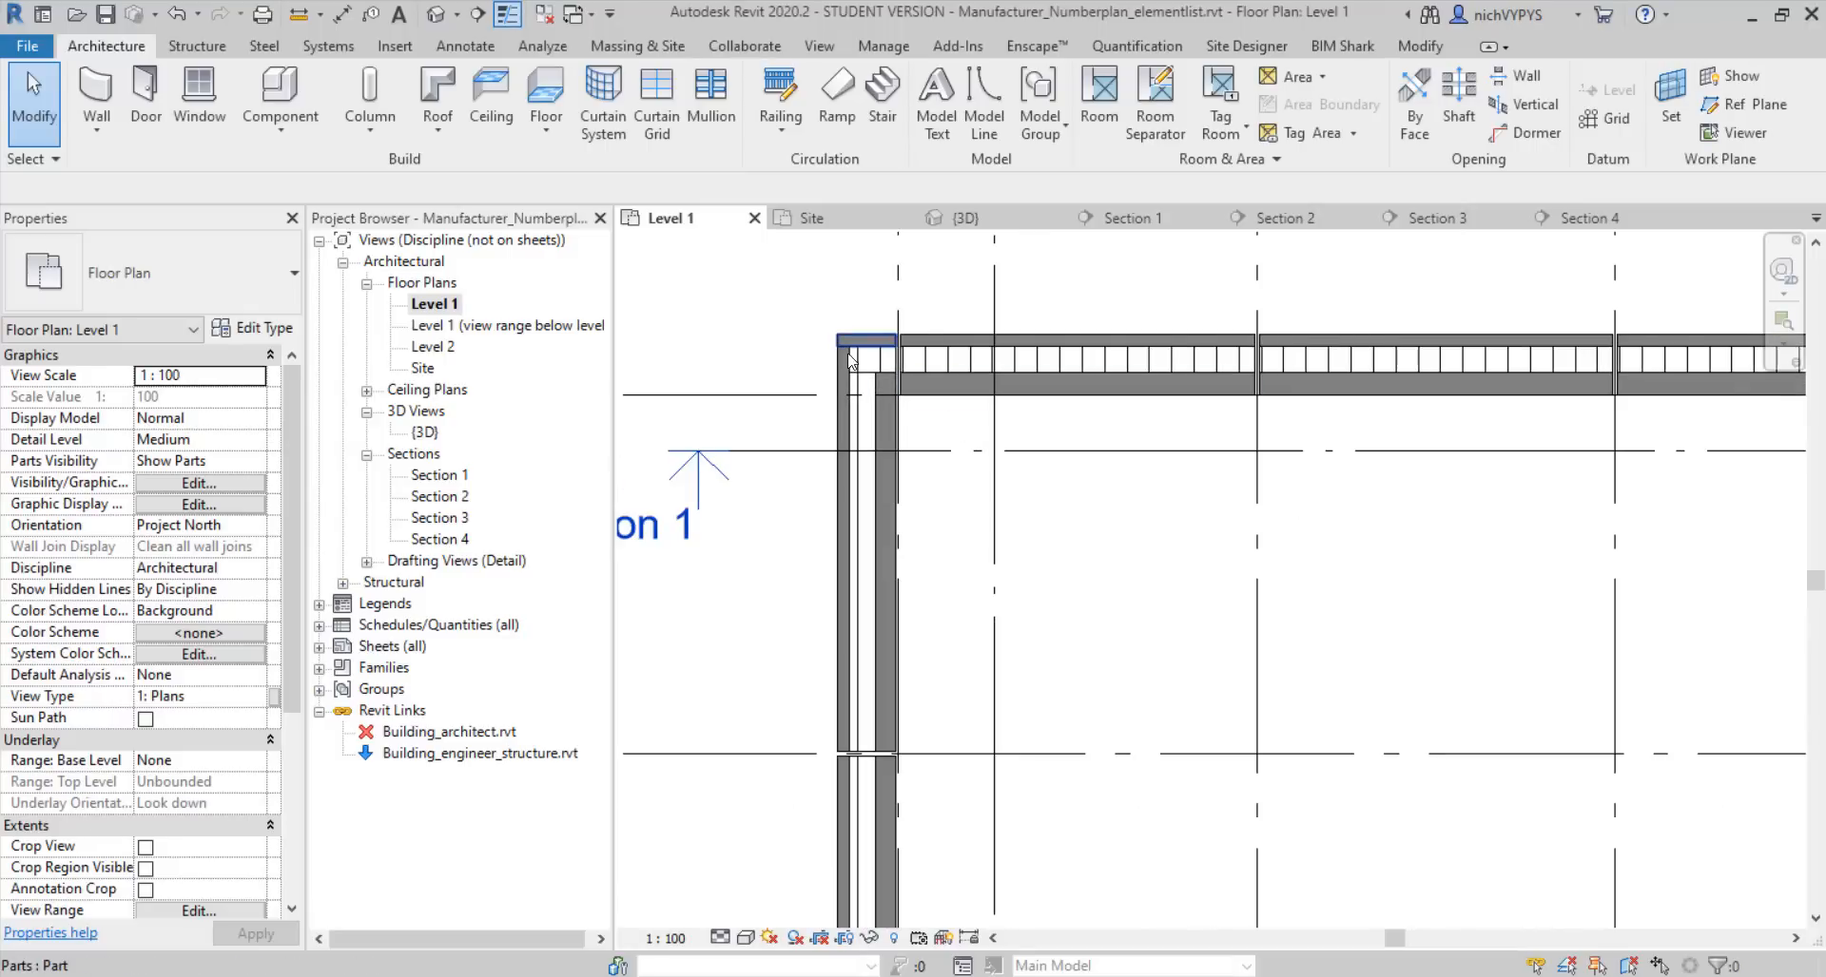
scroll(864, 380, "up", 4)
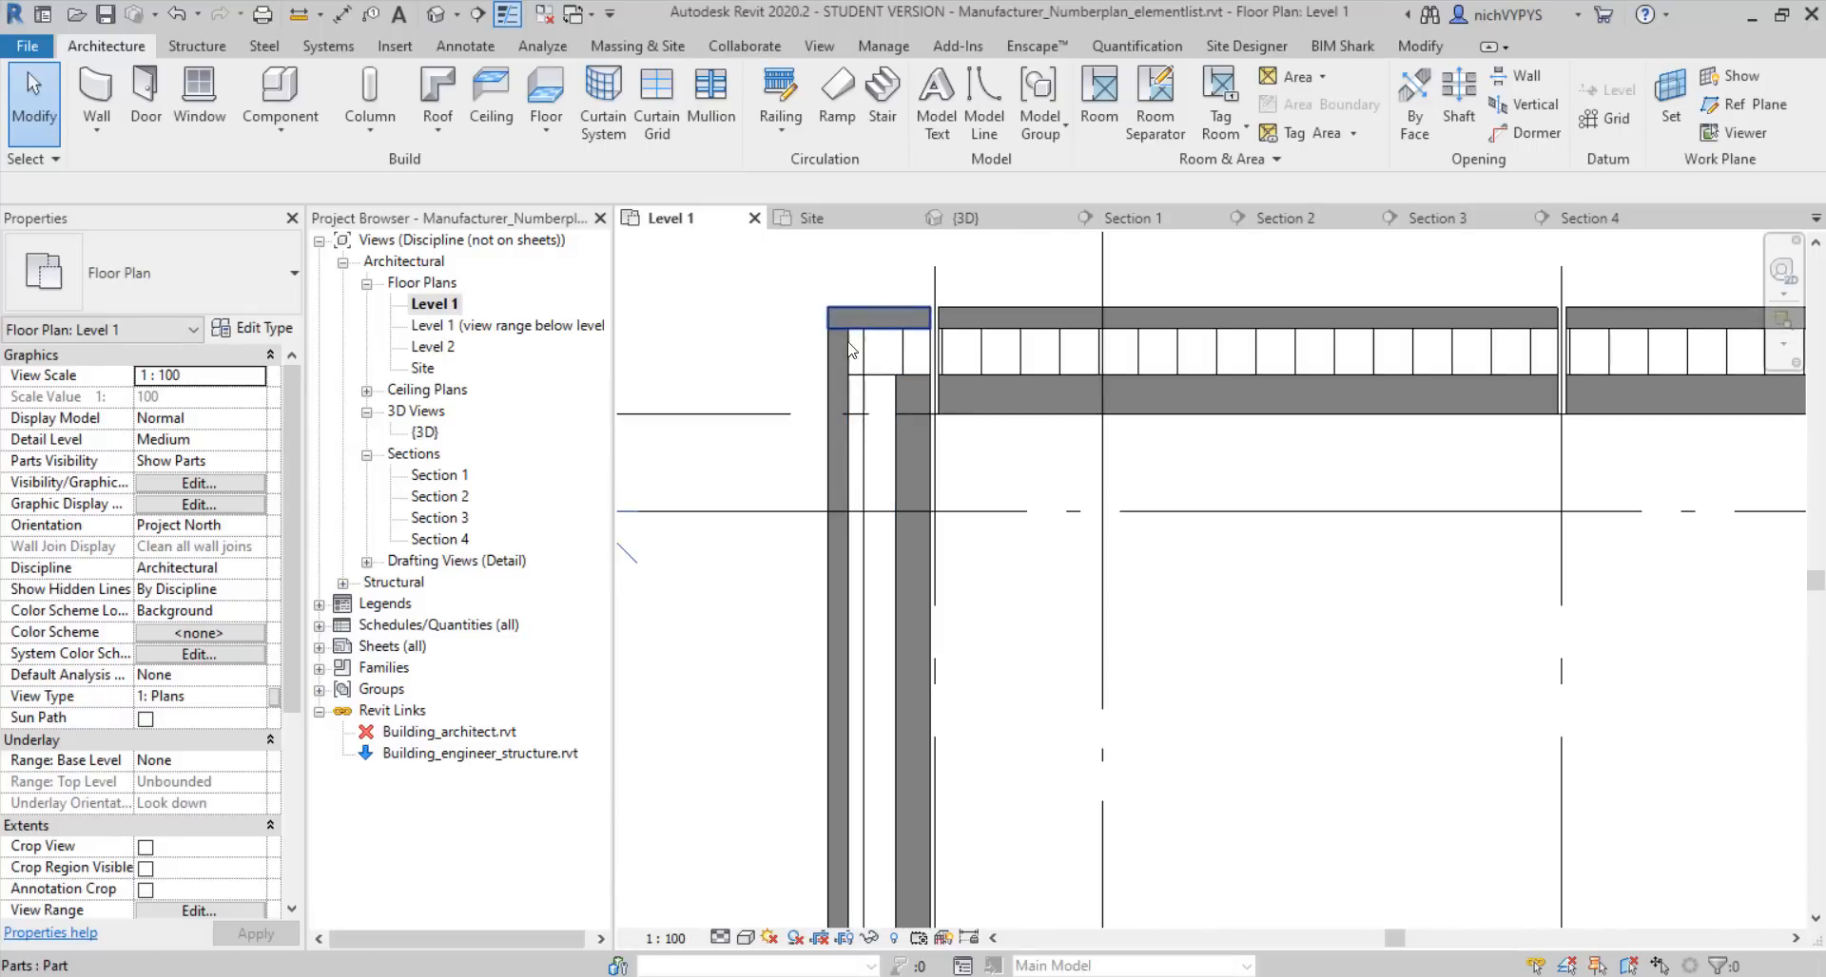
scroll(849, 350, "down", 5)
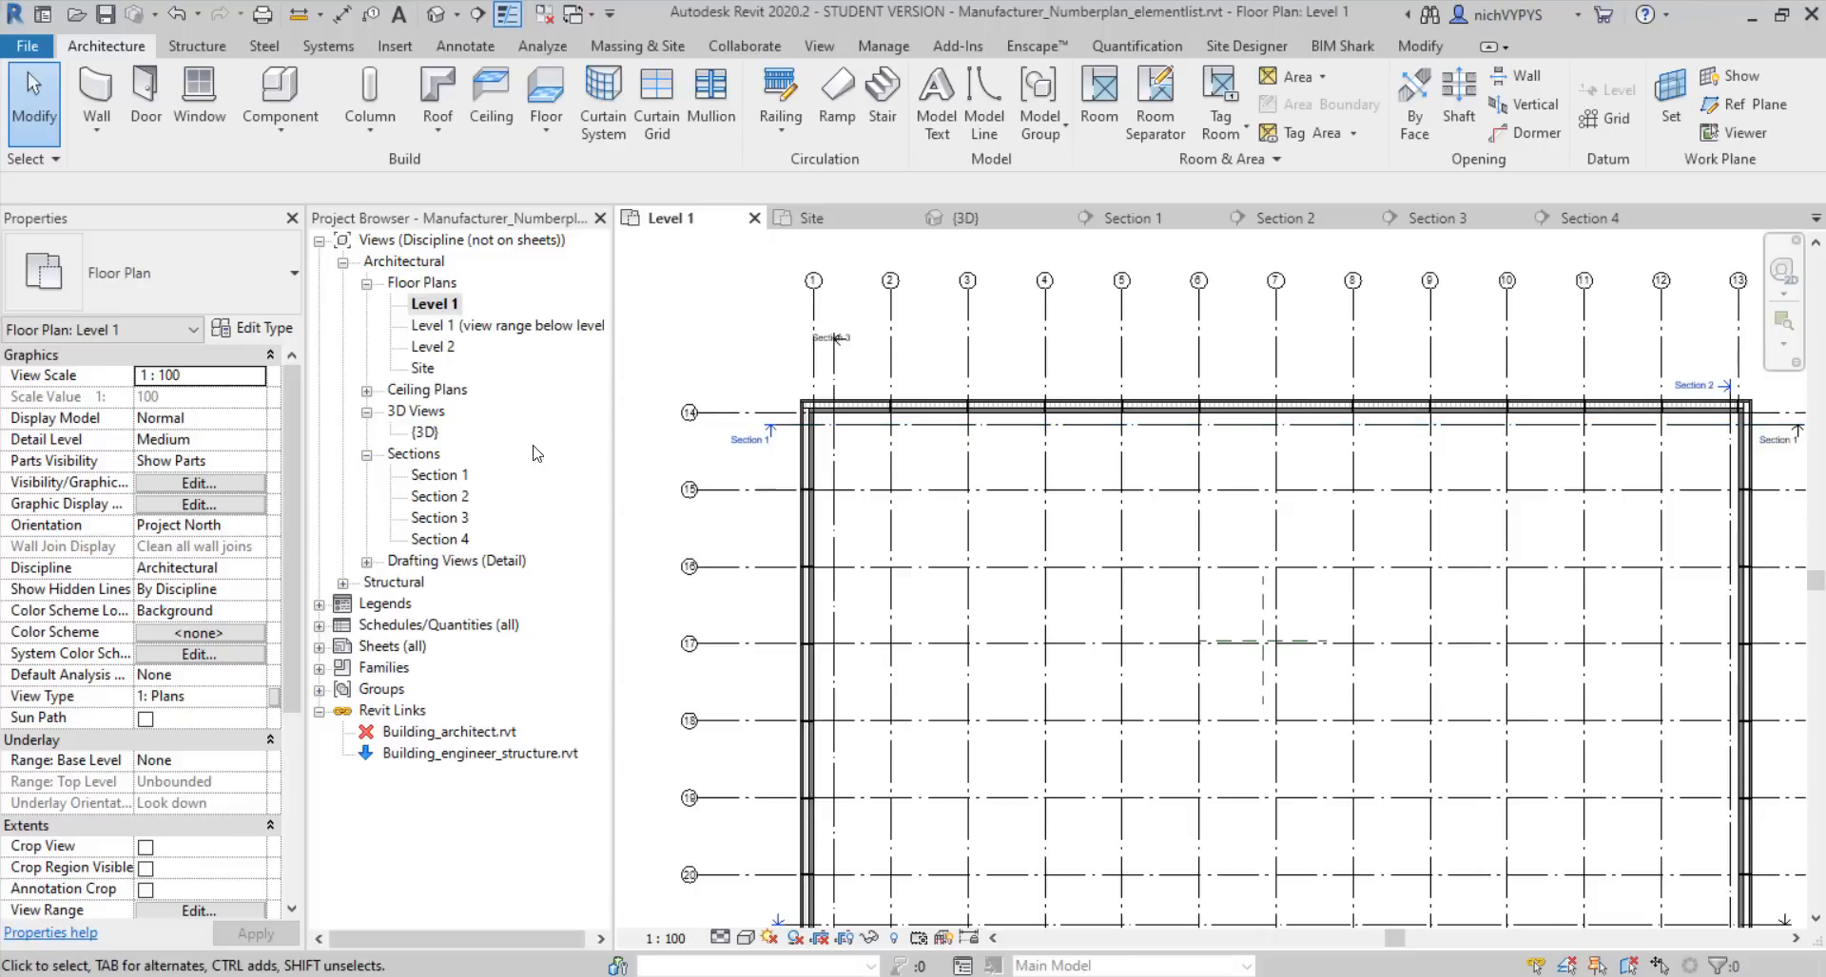
Open the 3D view and examine the divided wall elements, especially the inner corner and the joints between panels
left_click(425, 433)
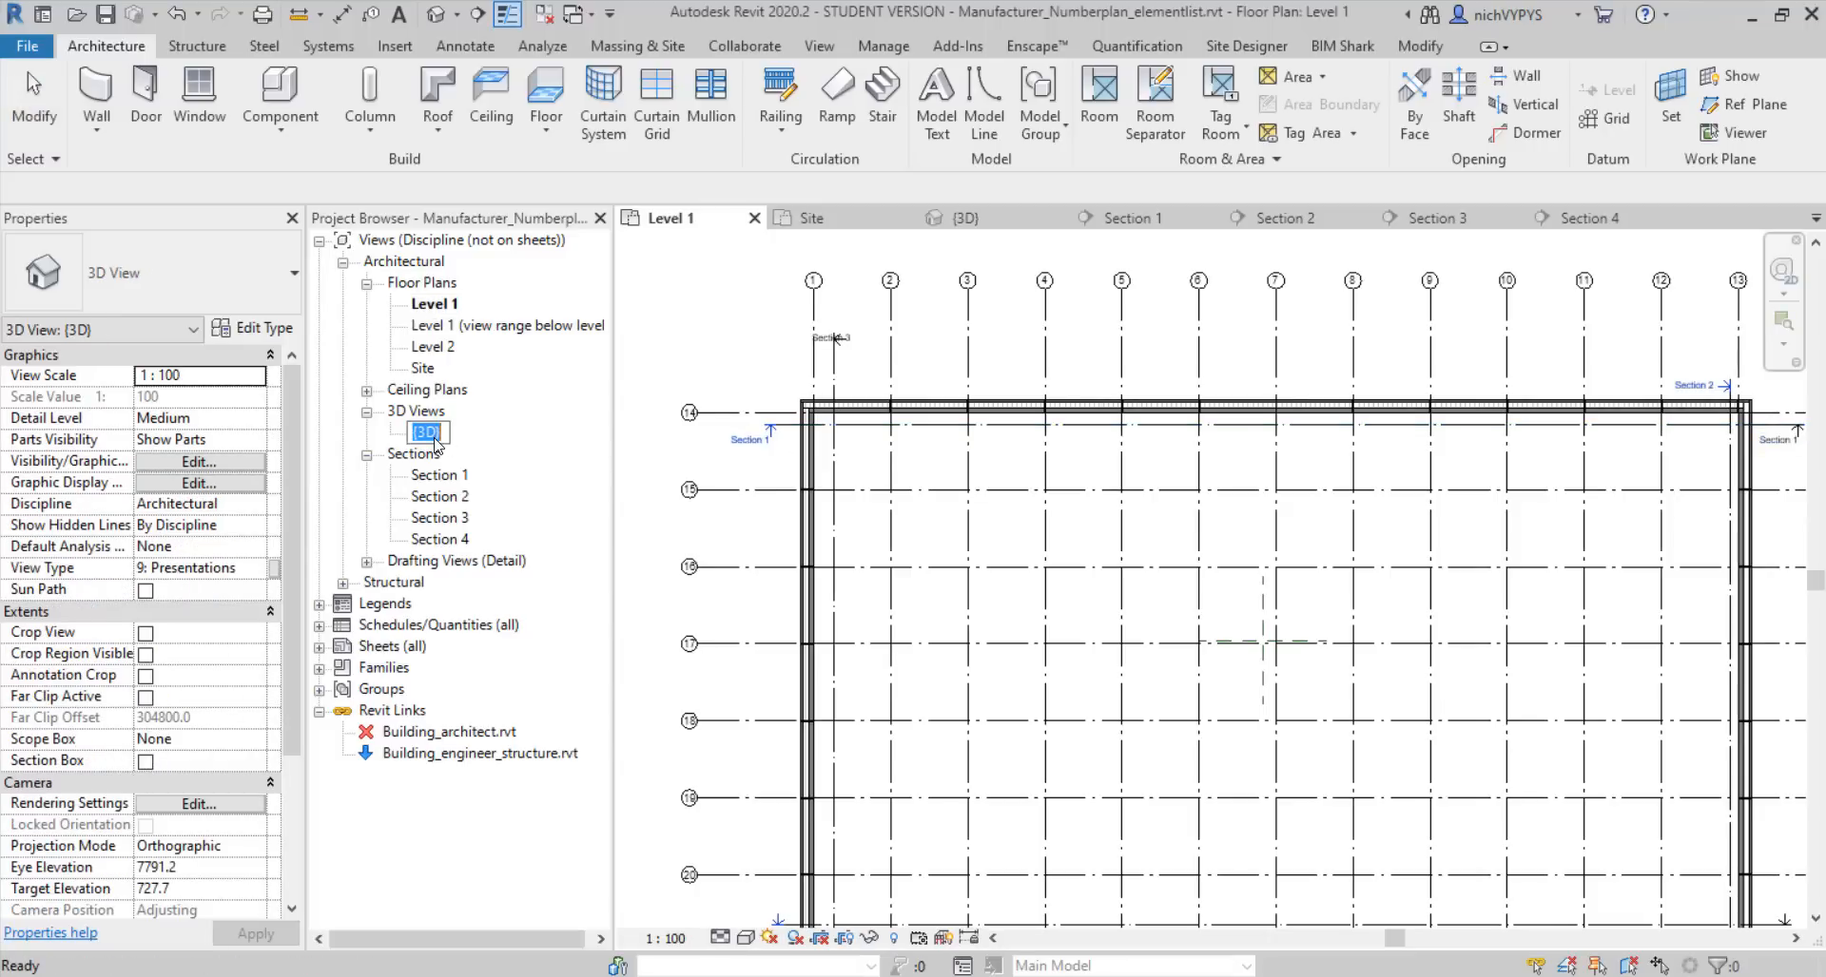
key("Return")
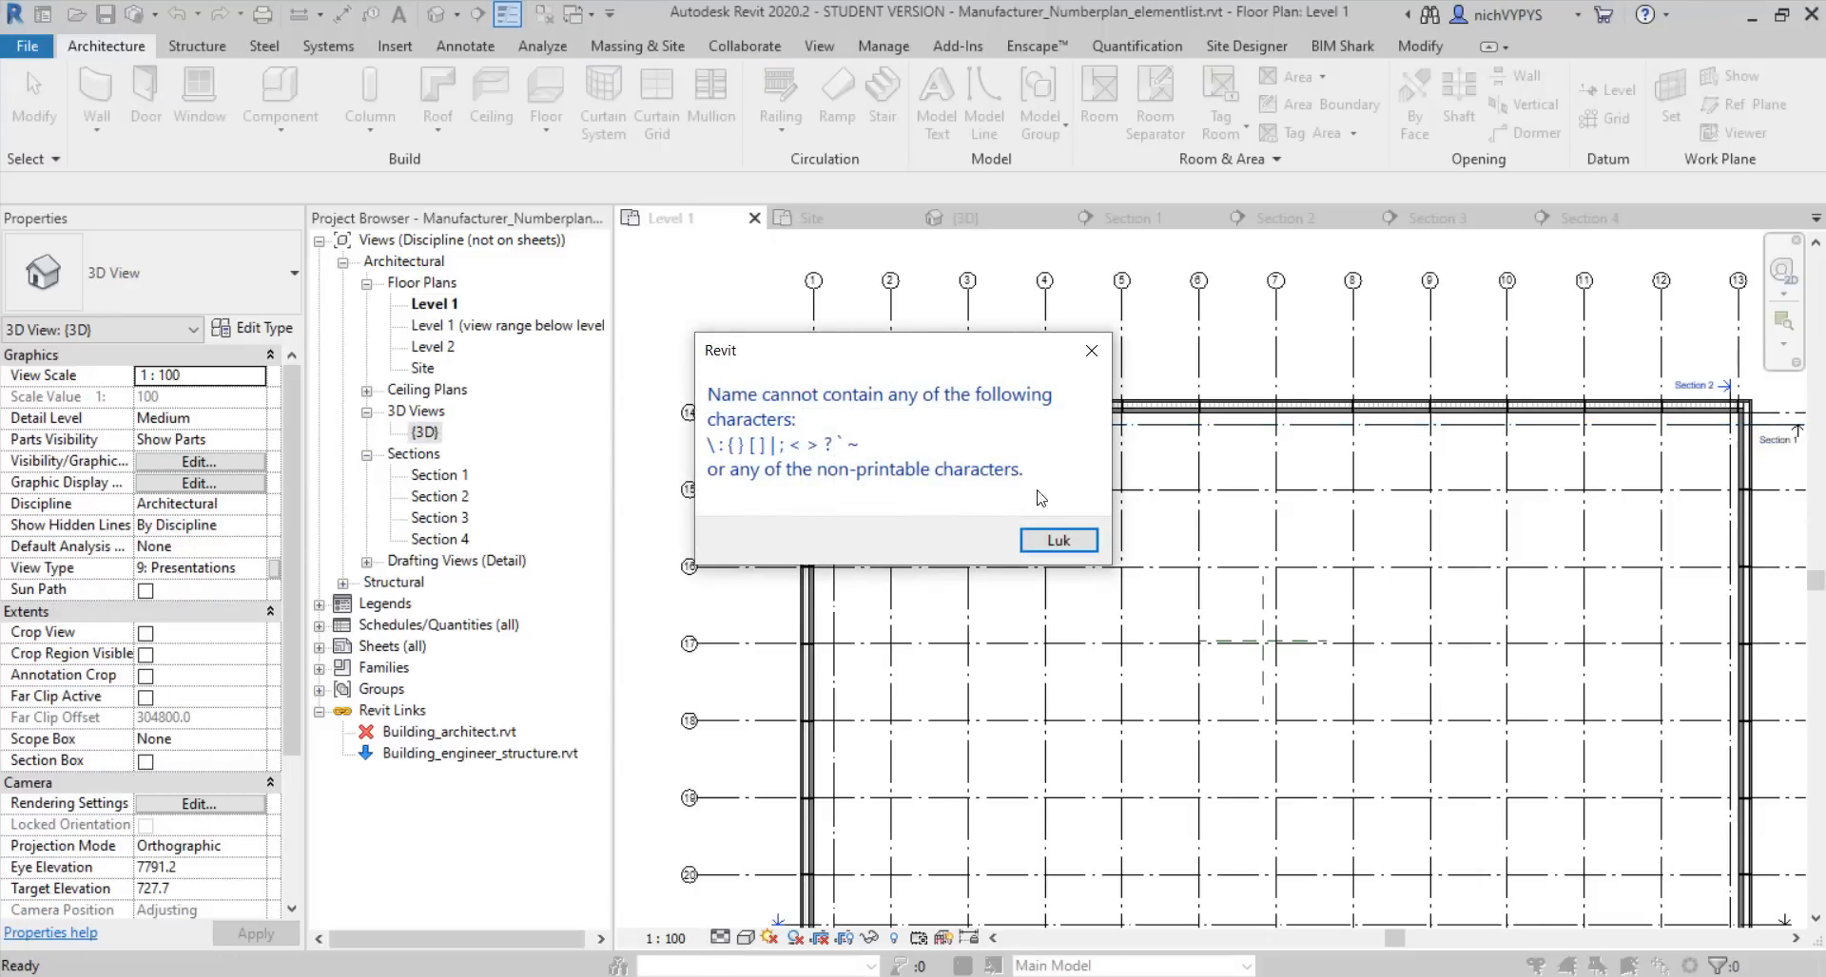
left_click(1090, 358)
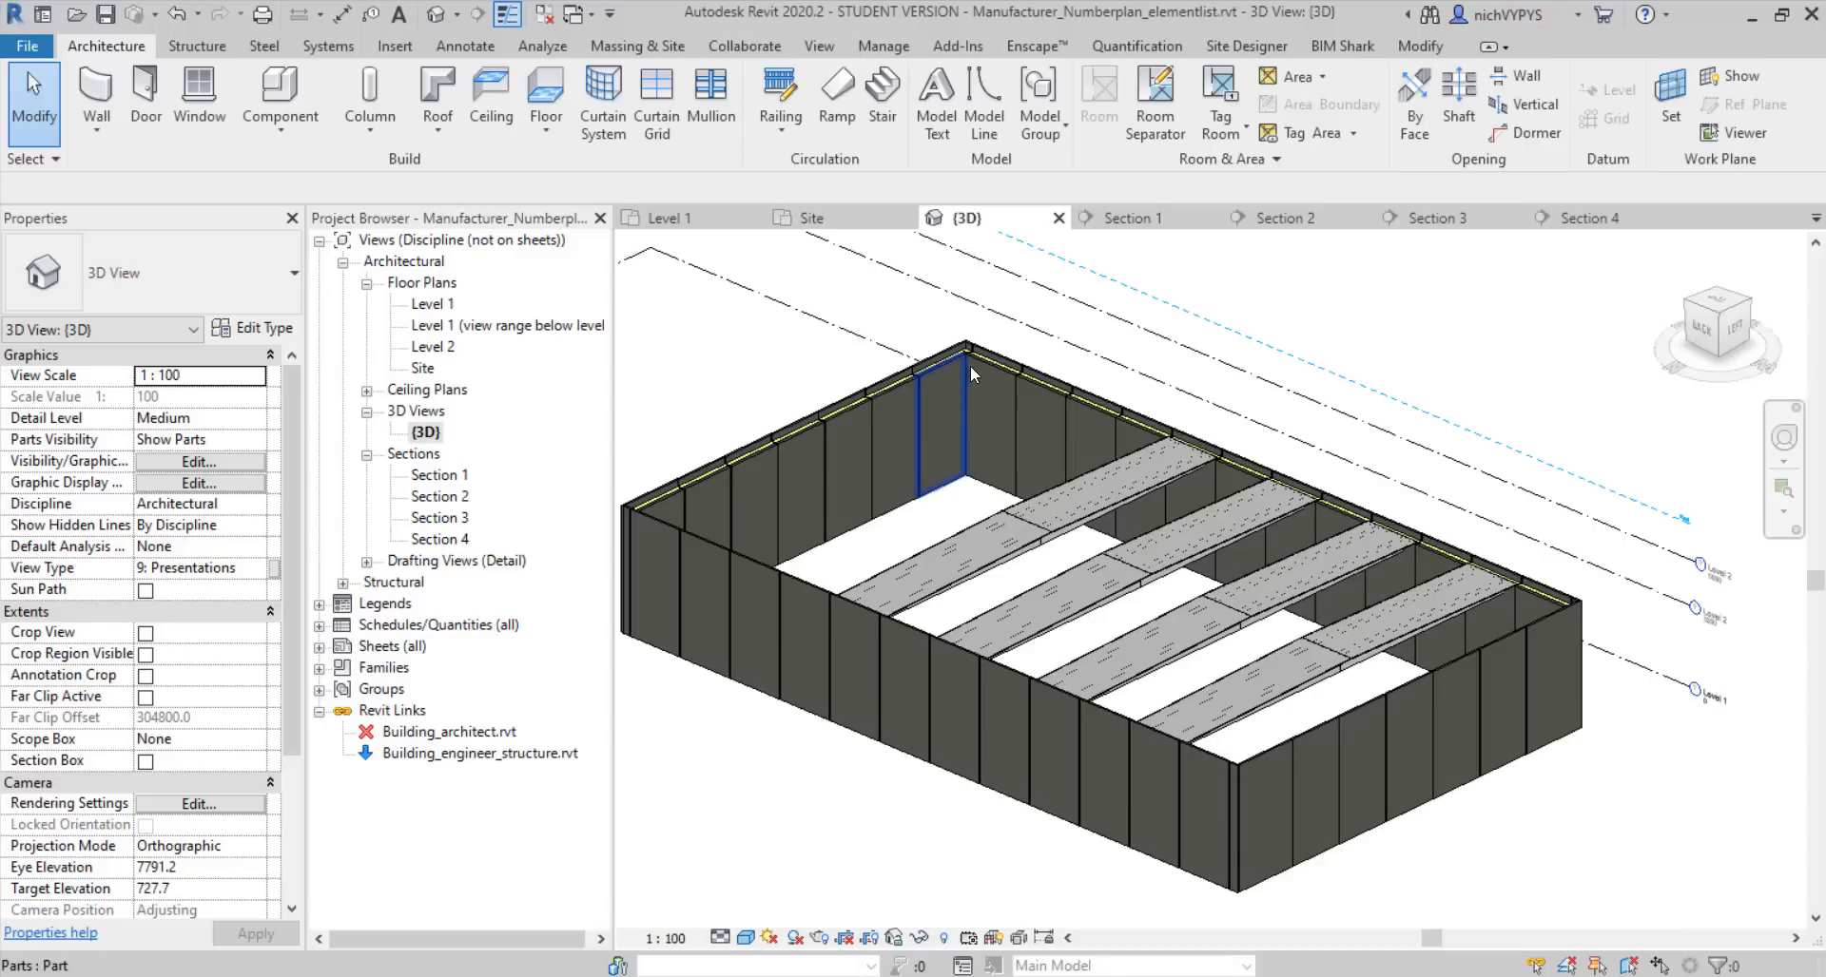
scroll(970, 365, "up", 5)
scroll(995, 378, "up", 3)
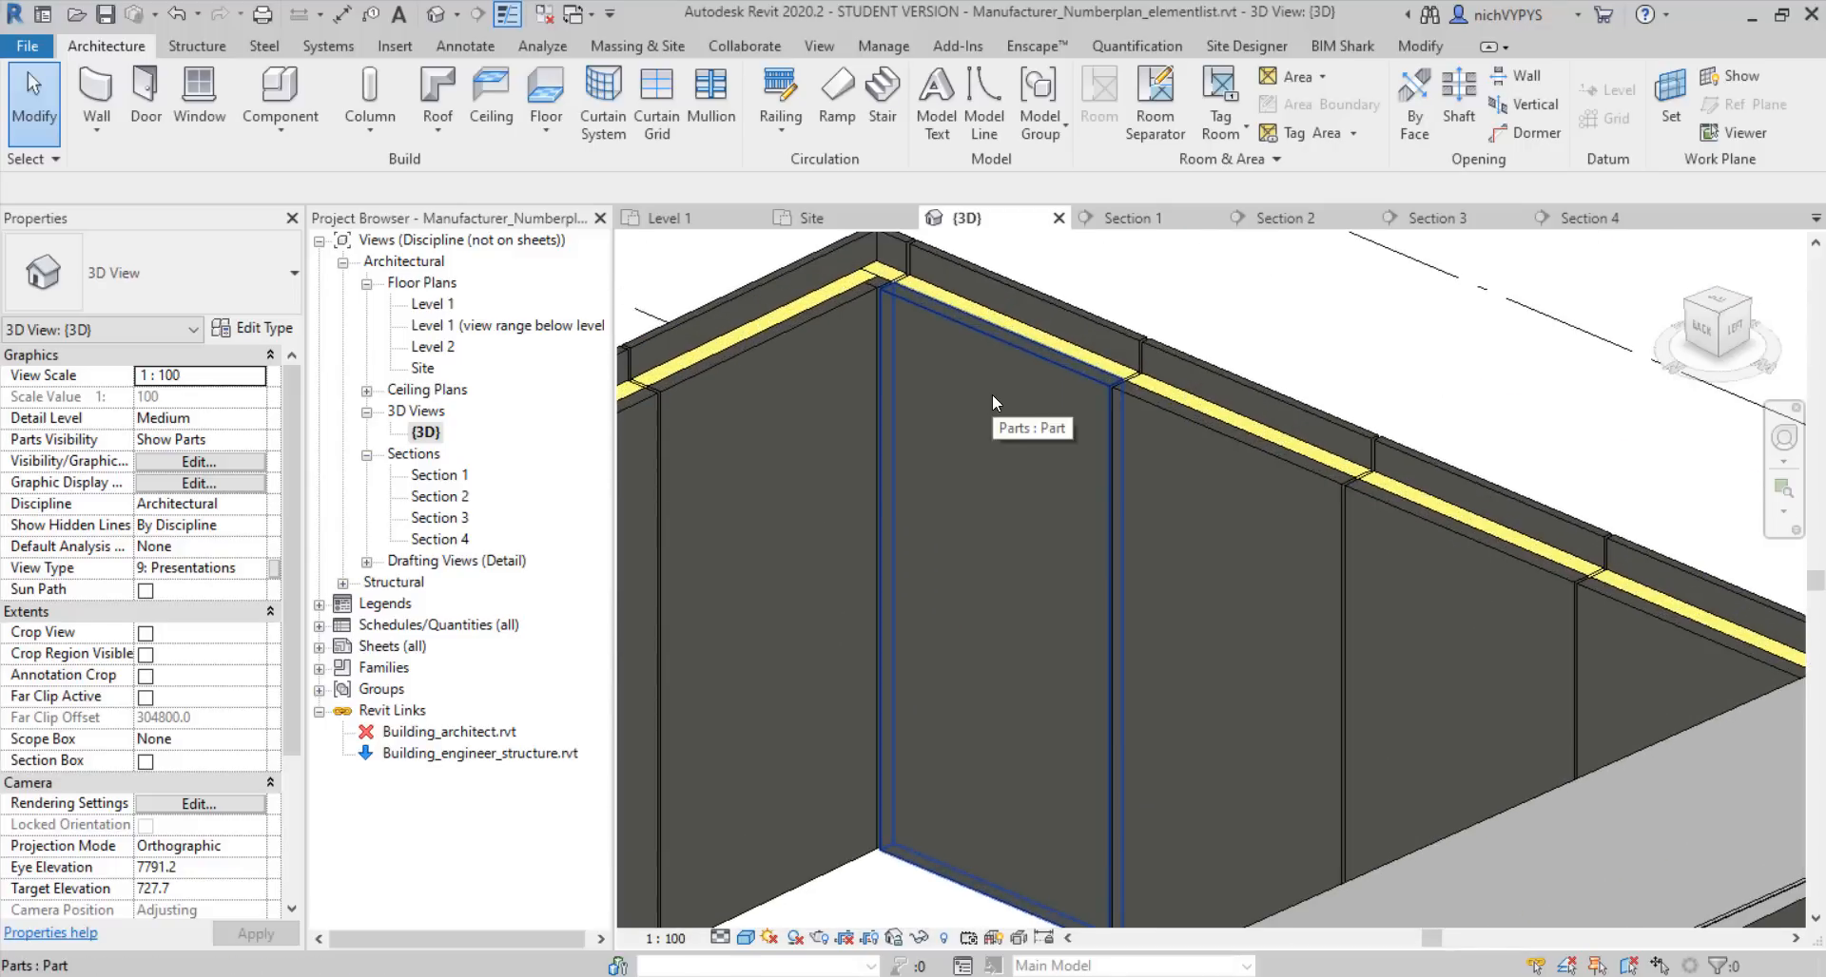
scroll(991, 394, "down", 4)
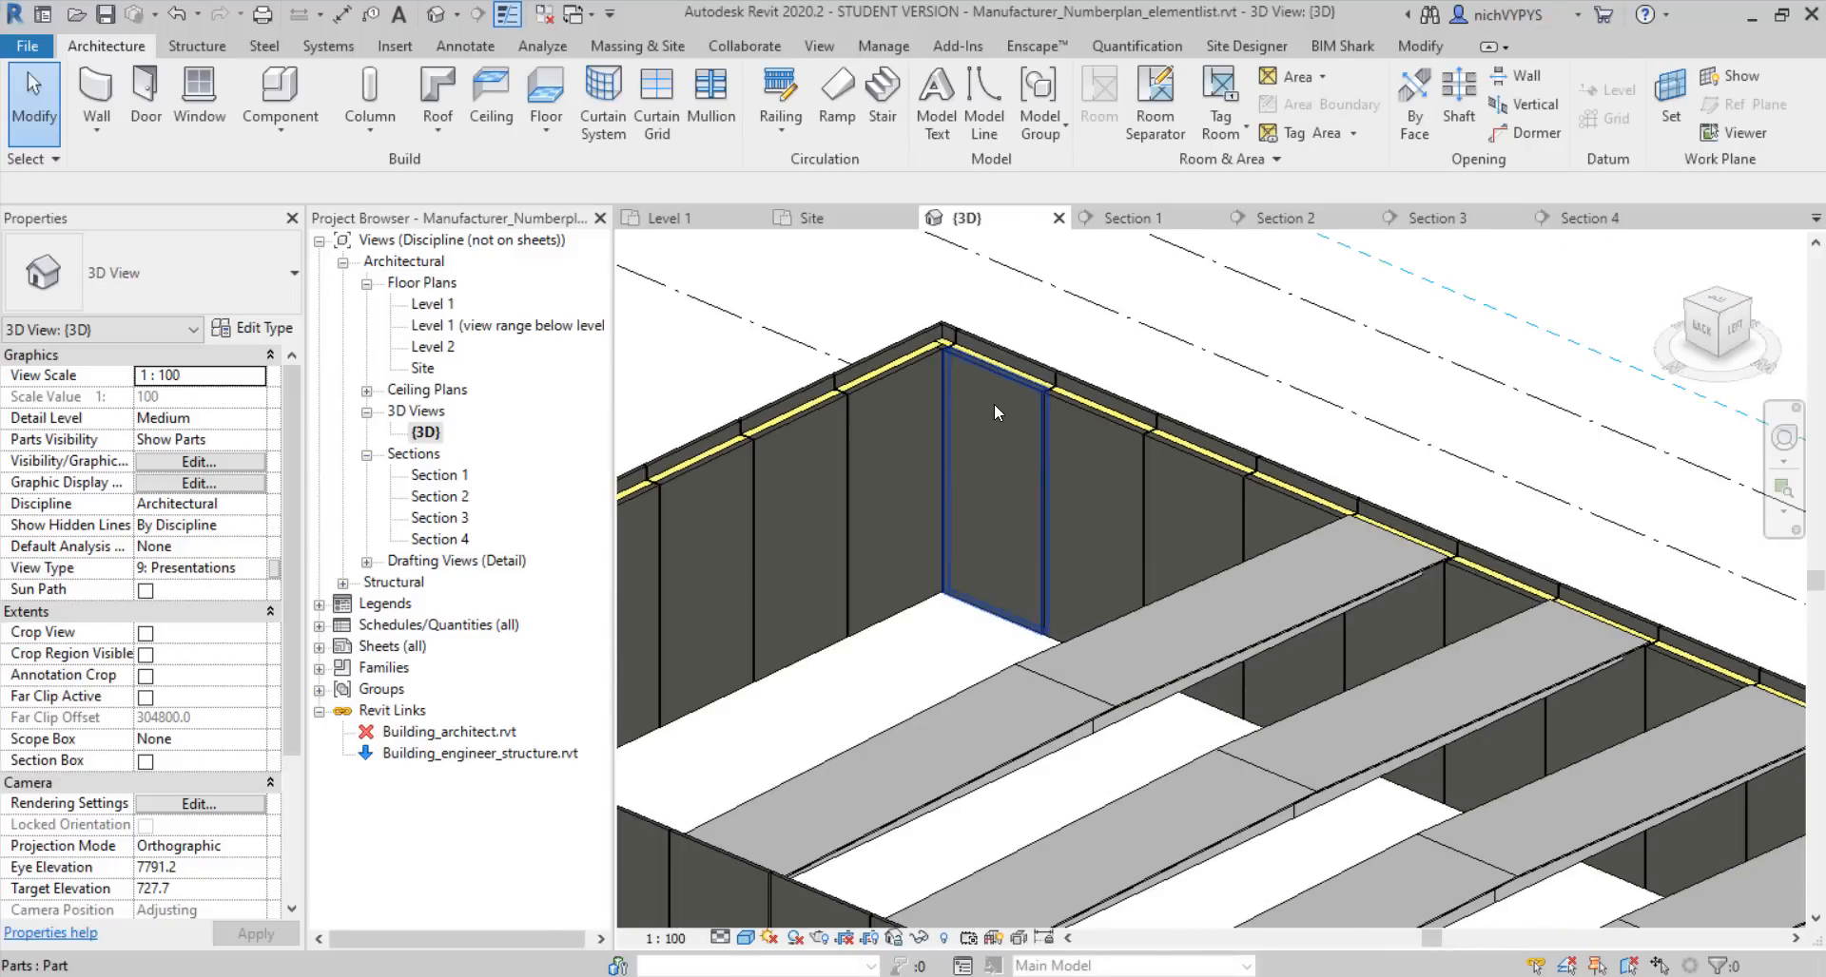
middle_click_drag(995, 403, 1002, 299)
scroll(1002, 299, "down", 3)
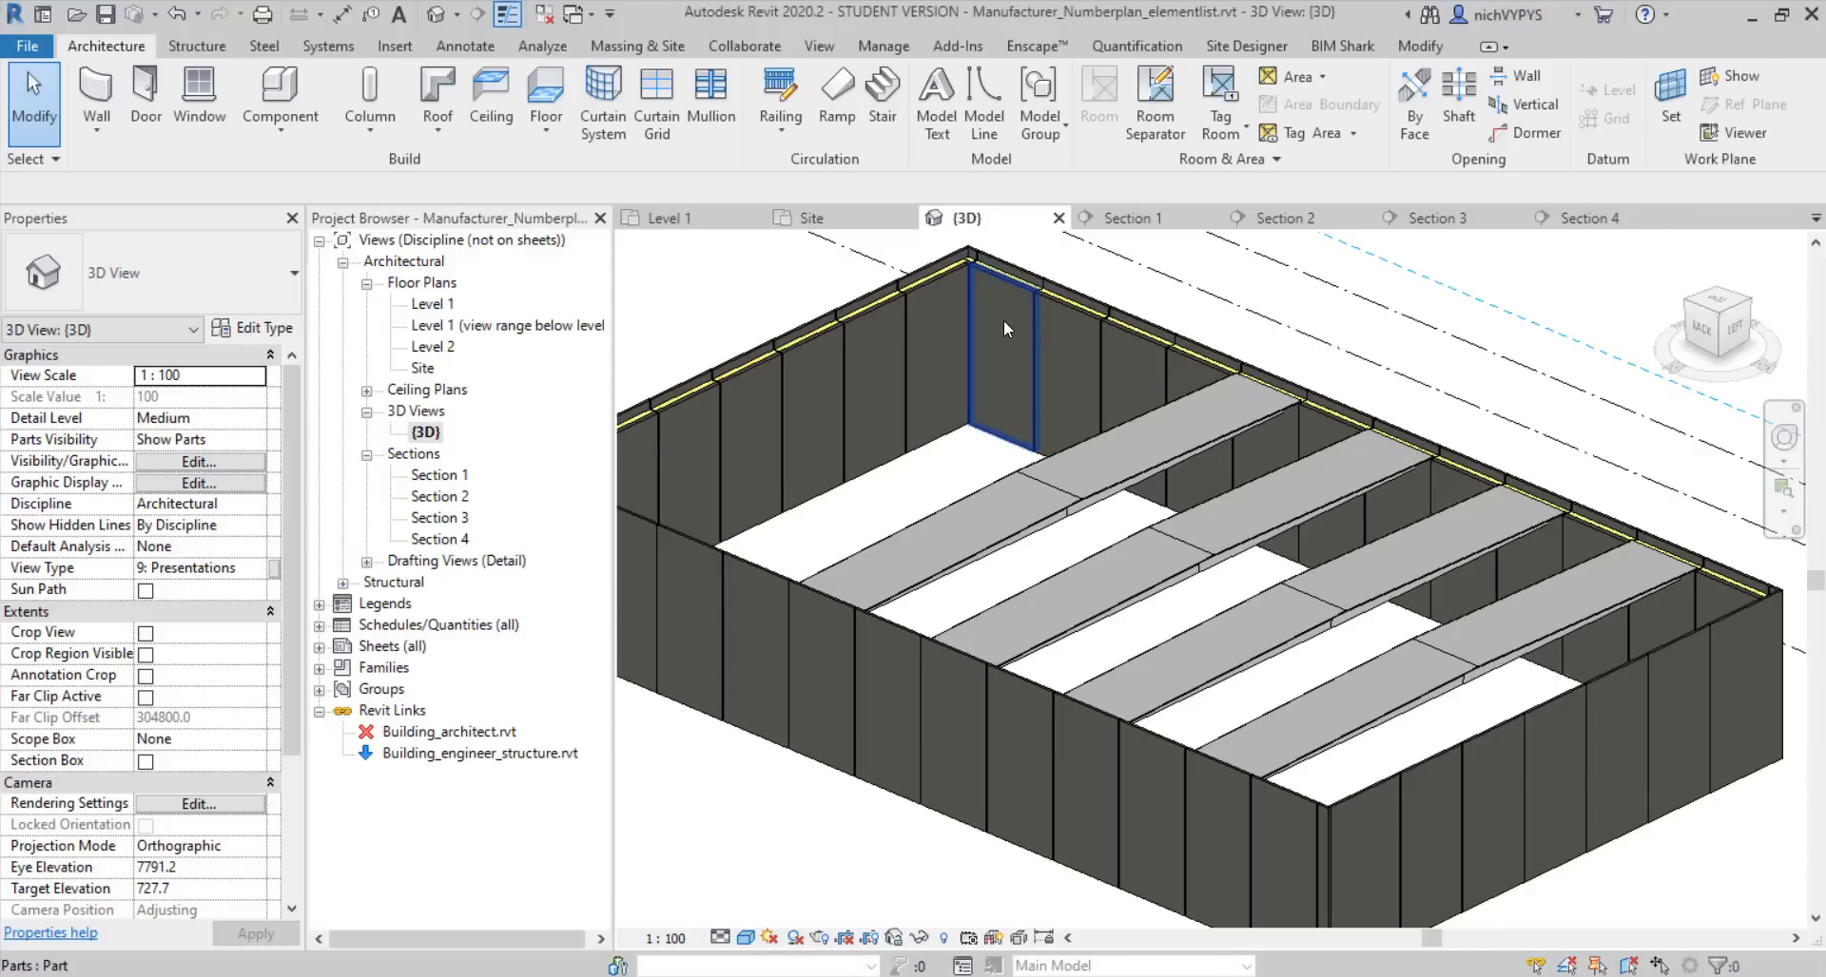
Isolate the wall parts around the far inner corner in the 3D view with a selection box
mouse_move(1005, 329)
middle_mouse_down()
mouse_move(1021, 341)
mouse_move(996, 333)
middle_mouse_up()
scroll(998, 334, "up", 2)
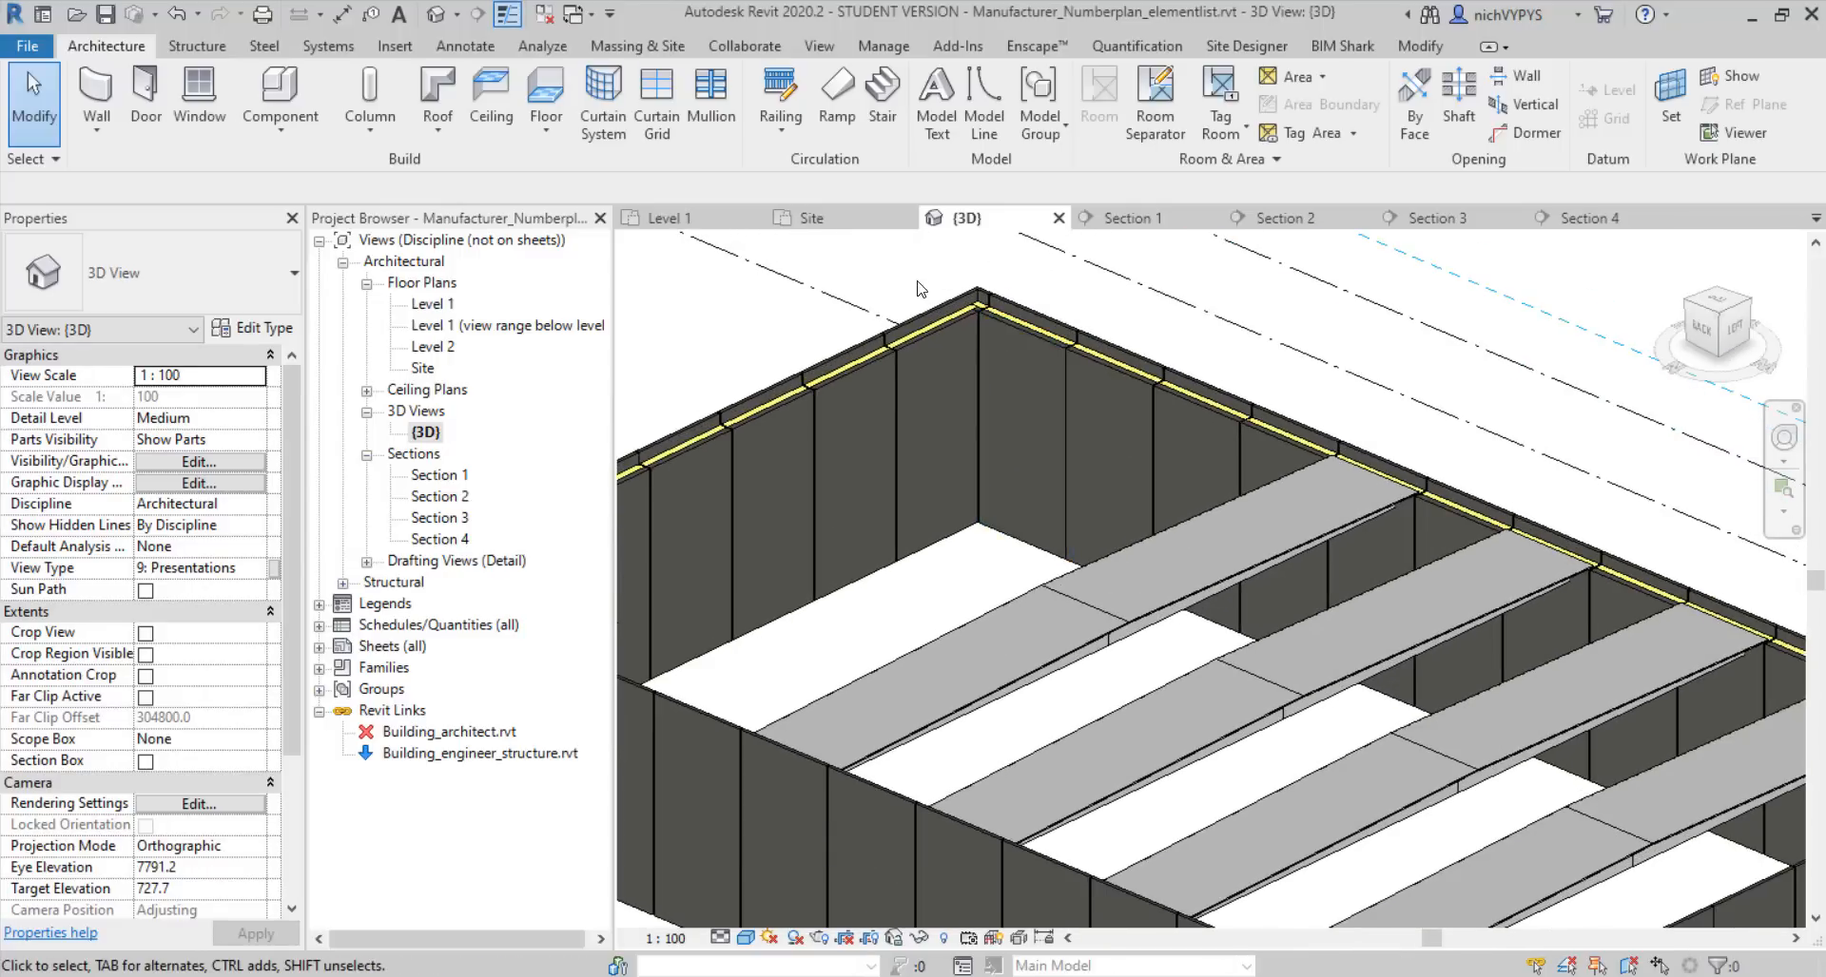
scroll(918, 288, "down", 2)
left_click_drag(866, 243, 1061, 517)
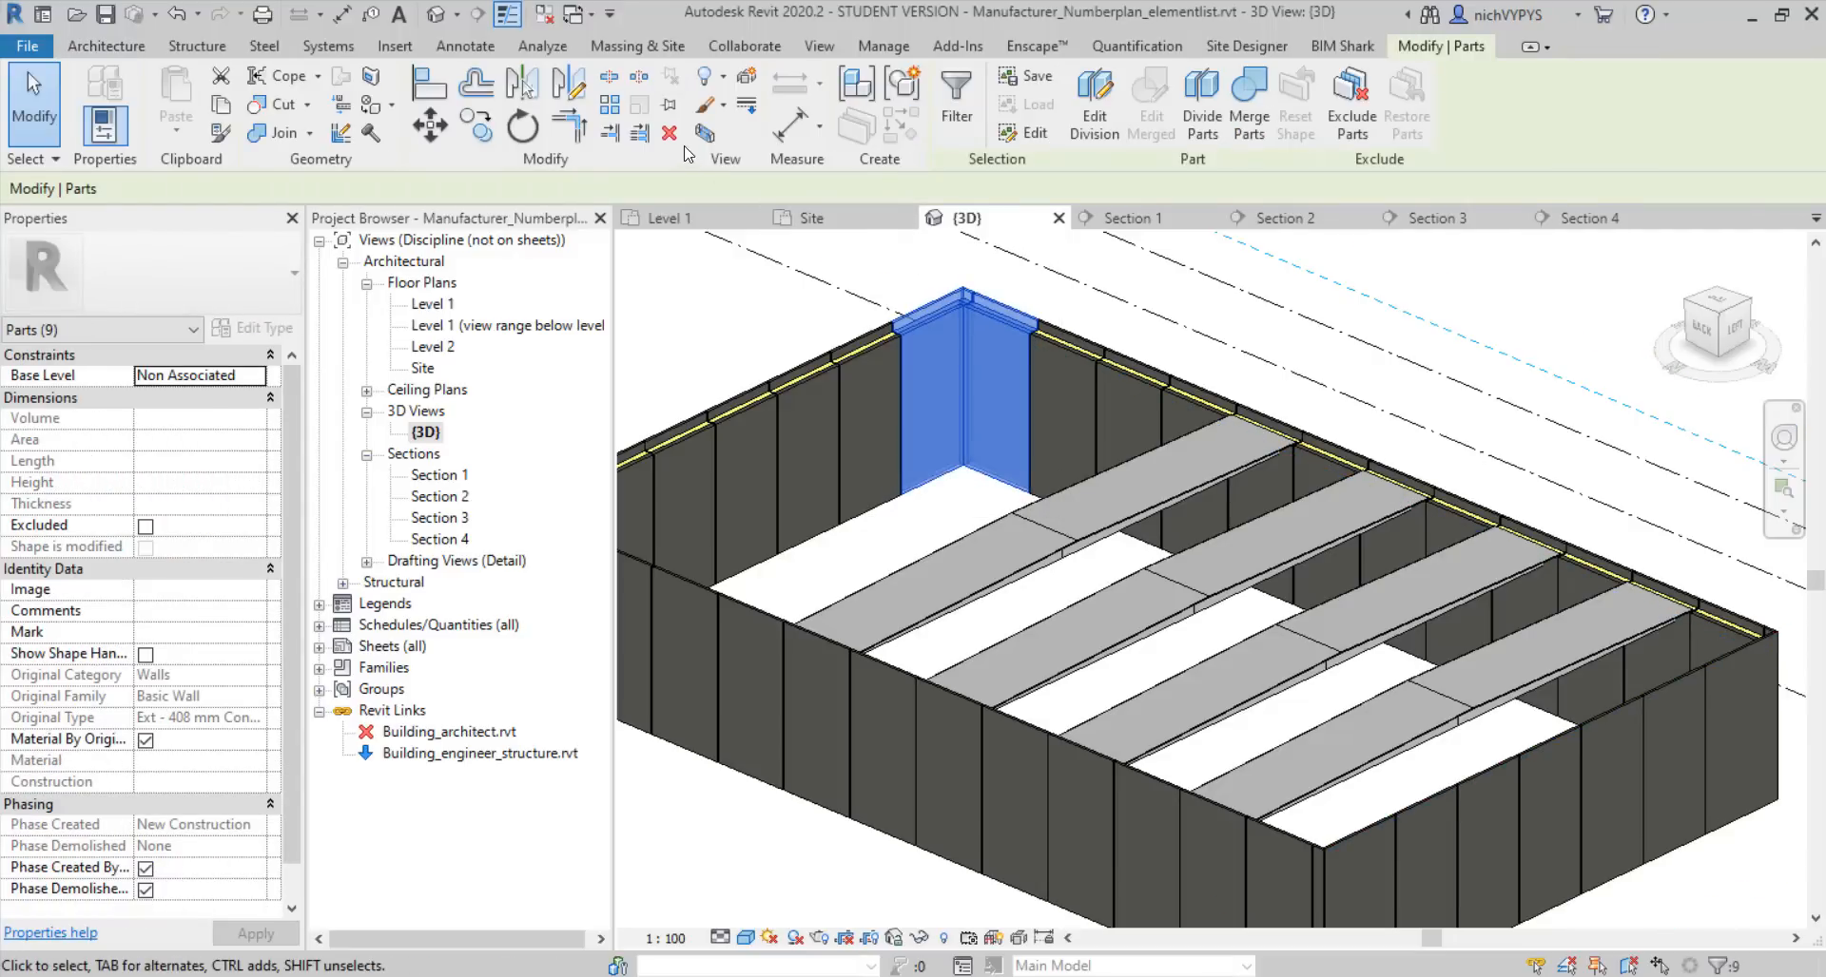
left_click(705, 134)
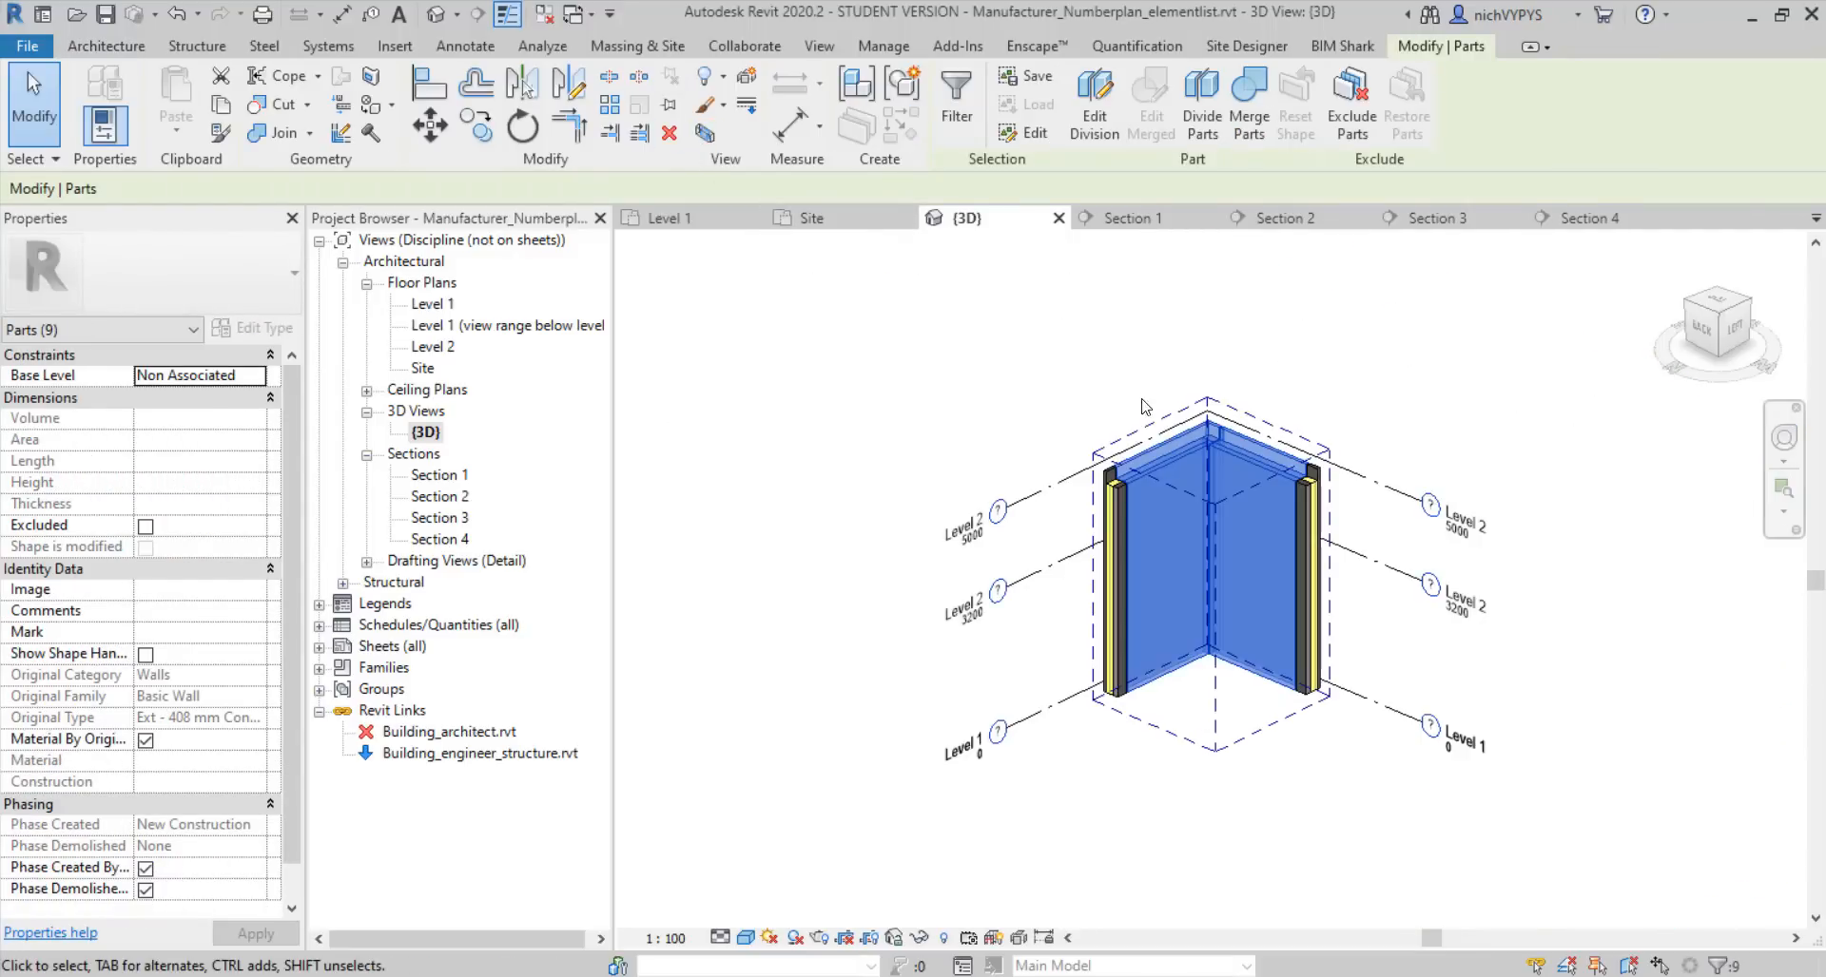
Examine the isolated corner from several sides, especially how the concrete and insulation parts meet at the joint
left_click(1144, 407)
middle_click_drag(1122, 521, 1188, 590, "shift")
left_click(1021, 774)
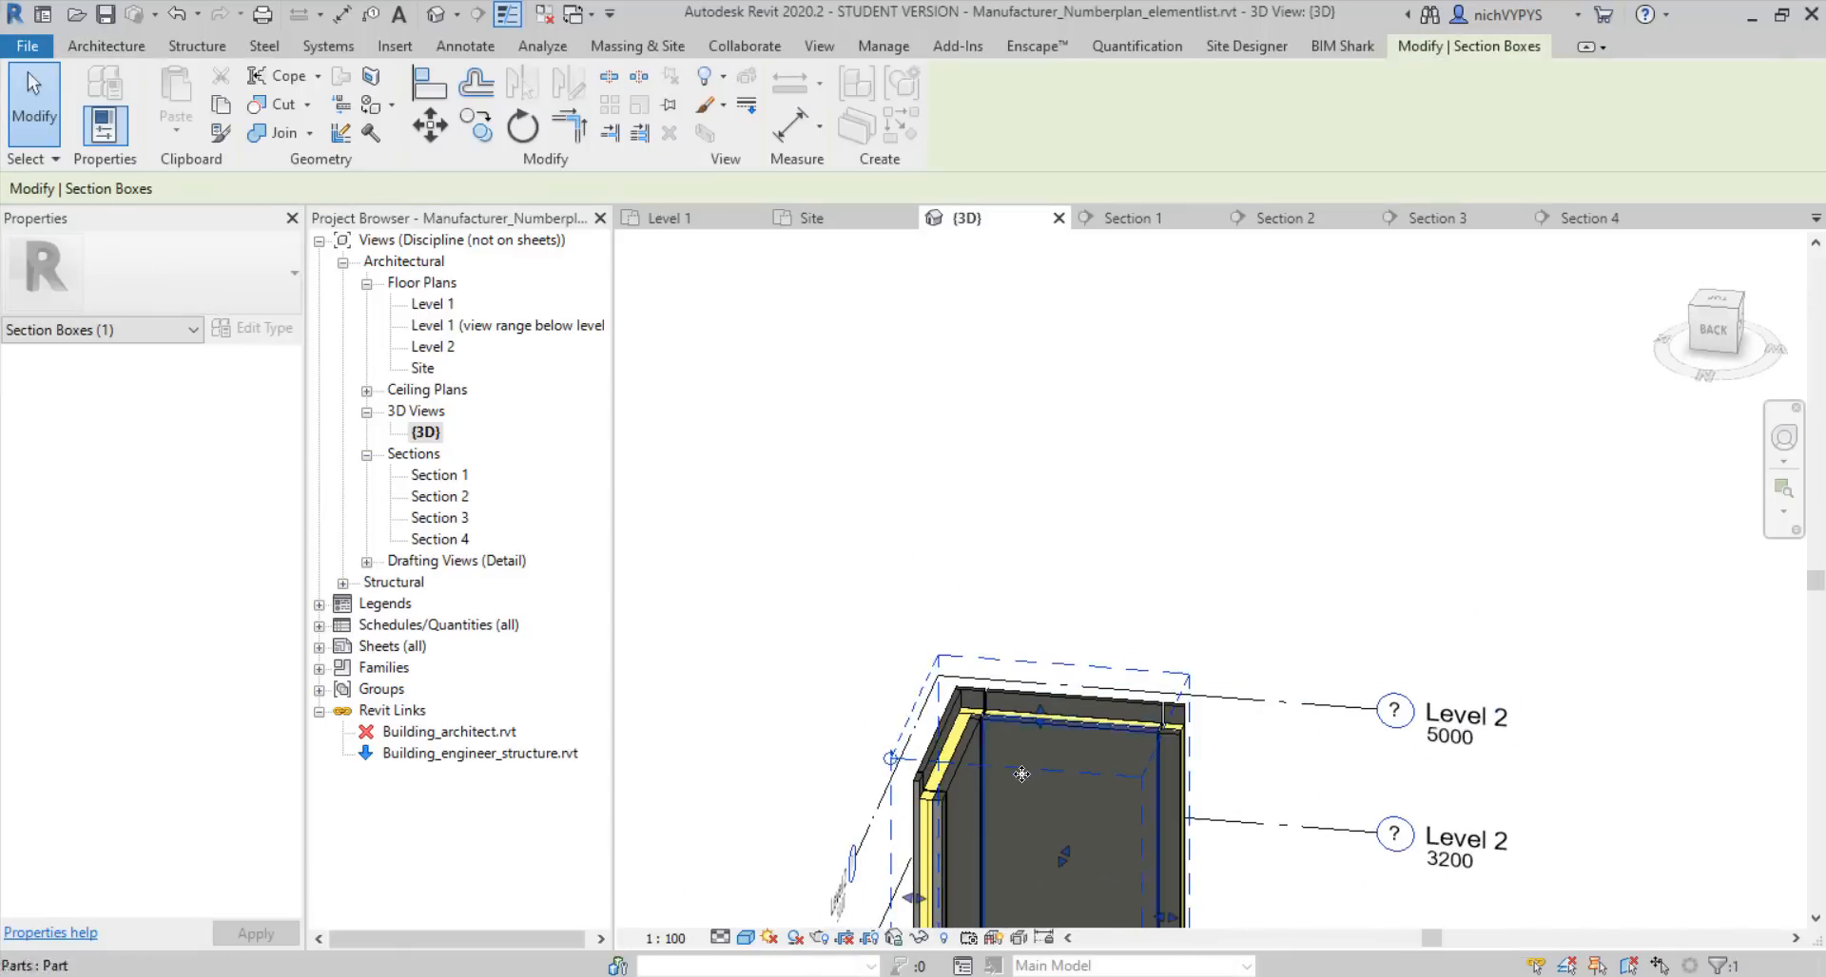
scroll(1062, 673, "down", 2)
middle_click_drag(1057, 803, 1362, 771)
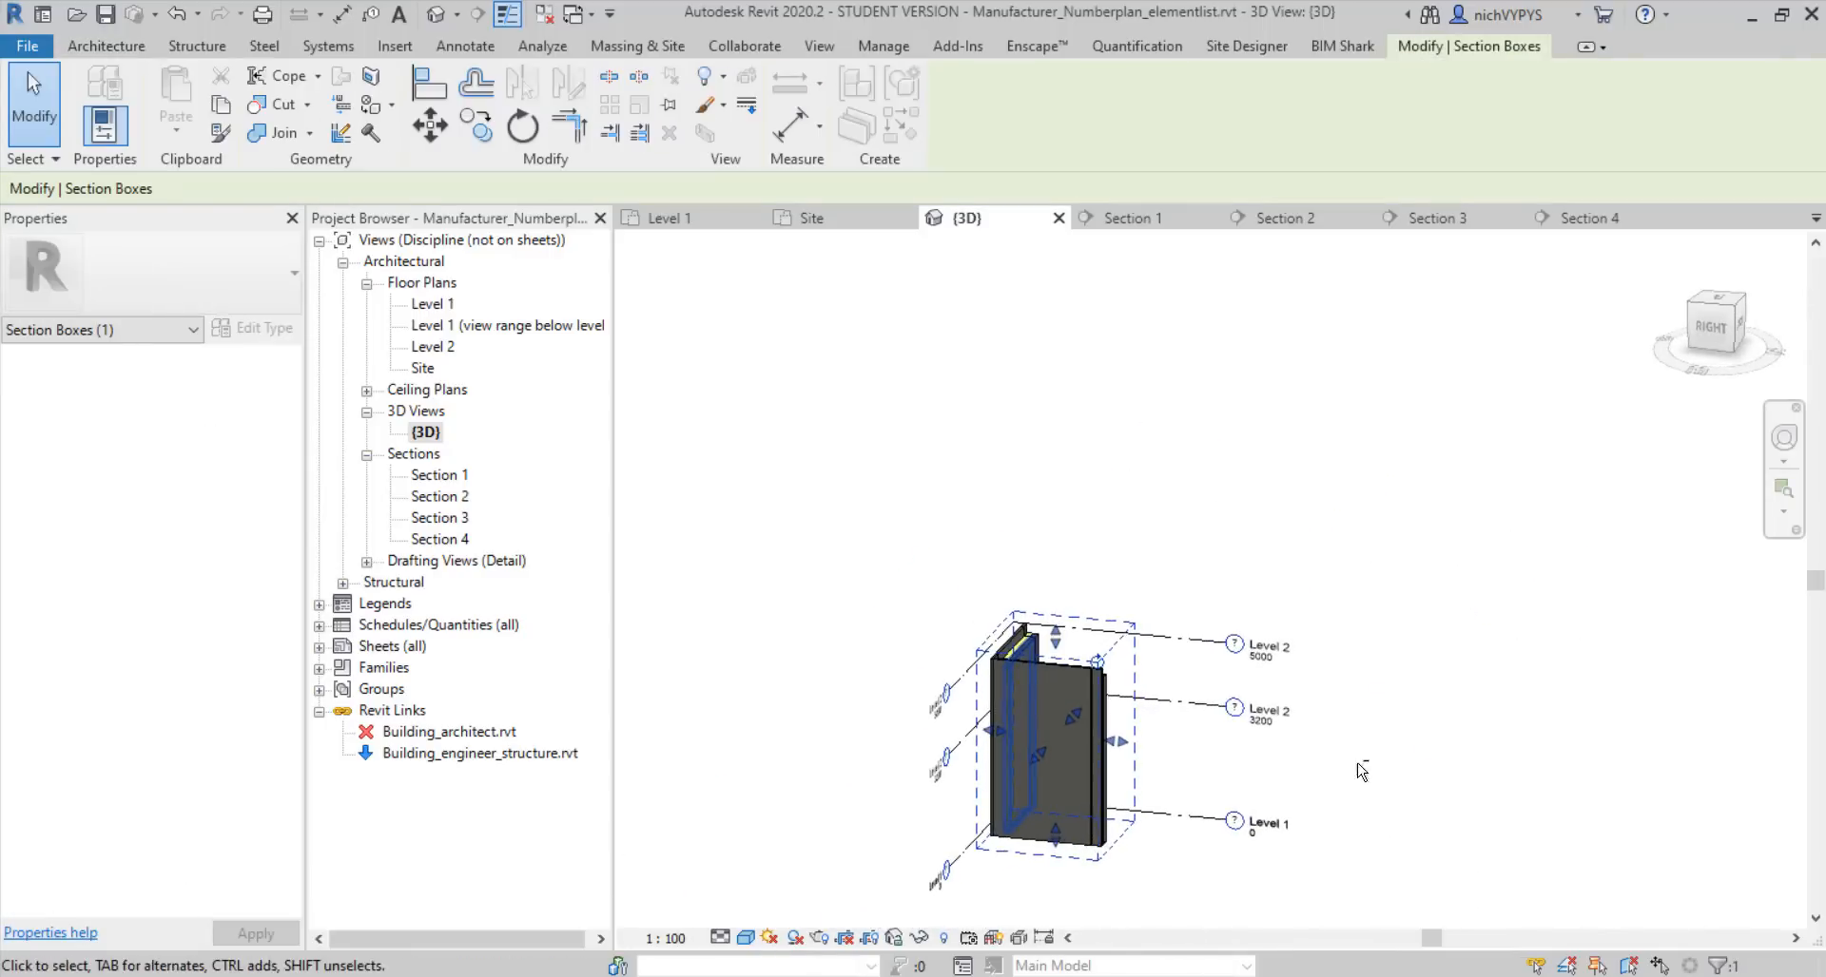
scroll(994, 758, "up", 3)
middle_click_drag(995, 758, 1235, 868, "shift")
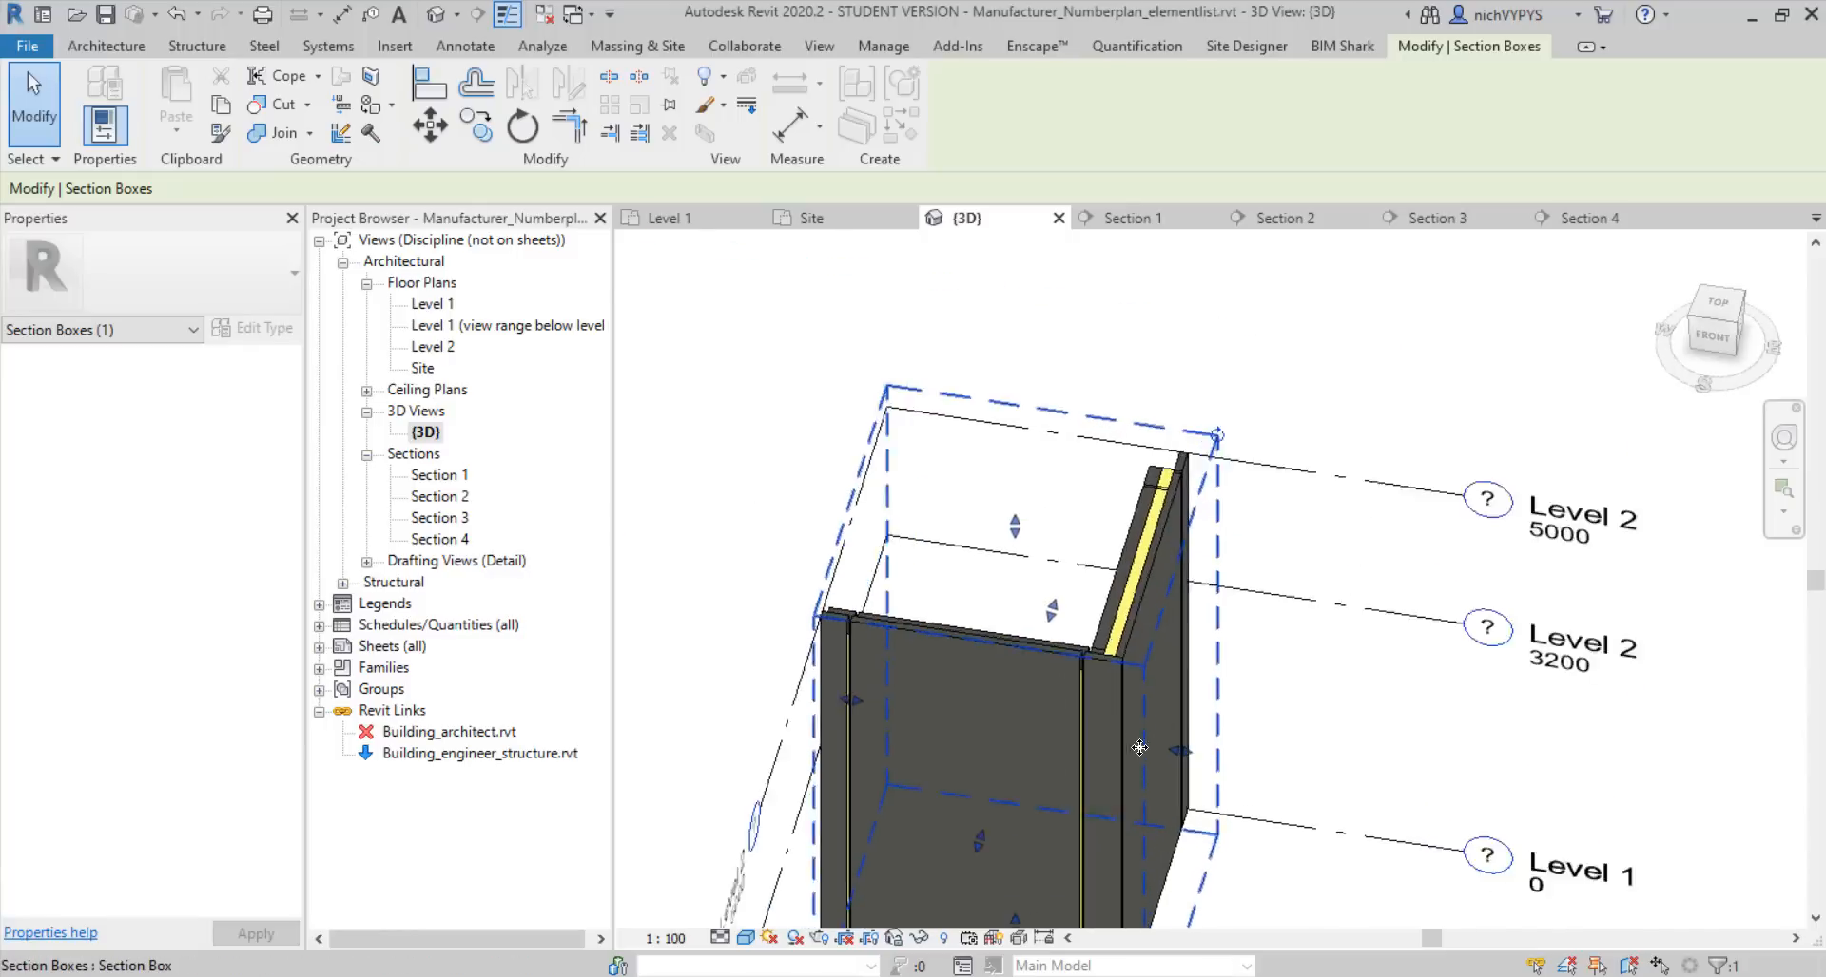
scroll(1139, 748, "up", 5)
middle_click_drag(1128, 701, 1191, 501, "shift")
scroll(1192, 501, "up", 3)
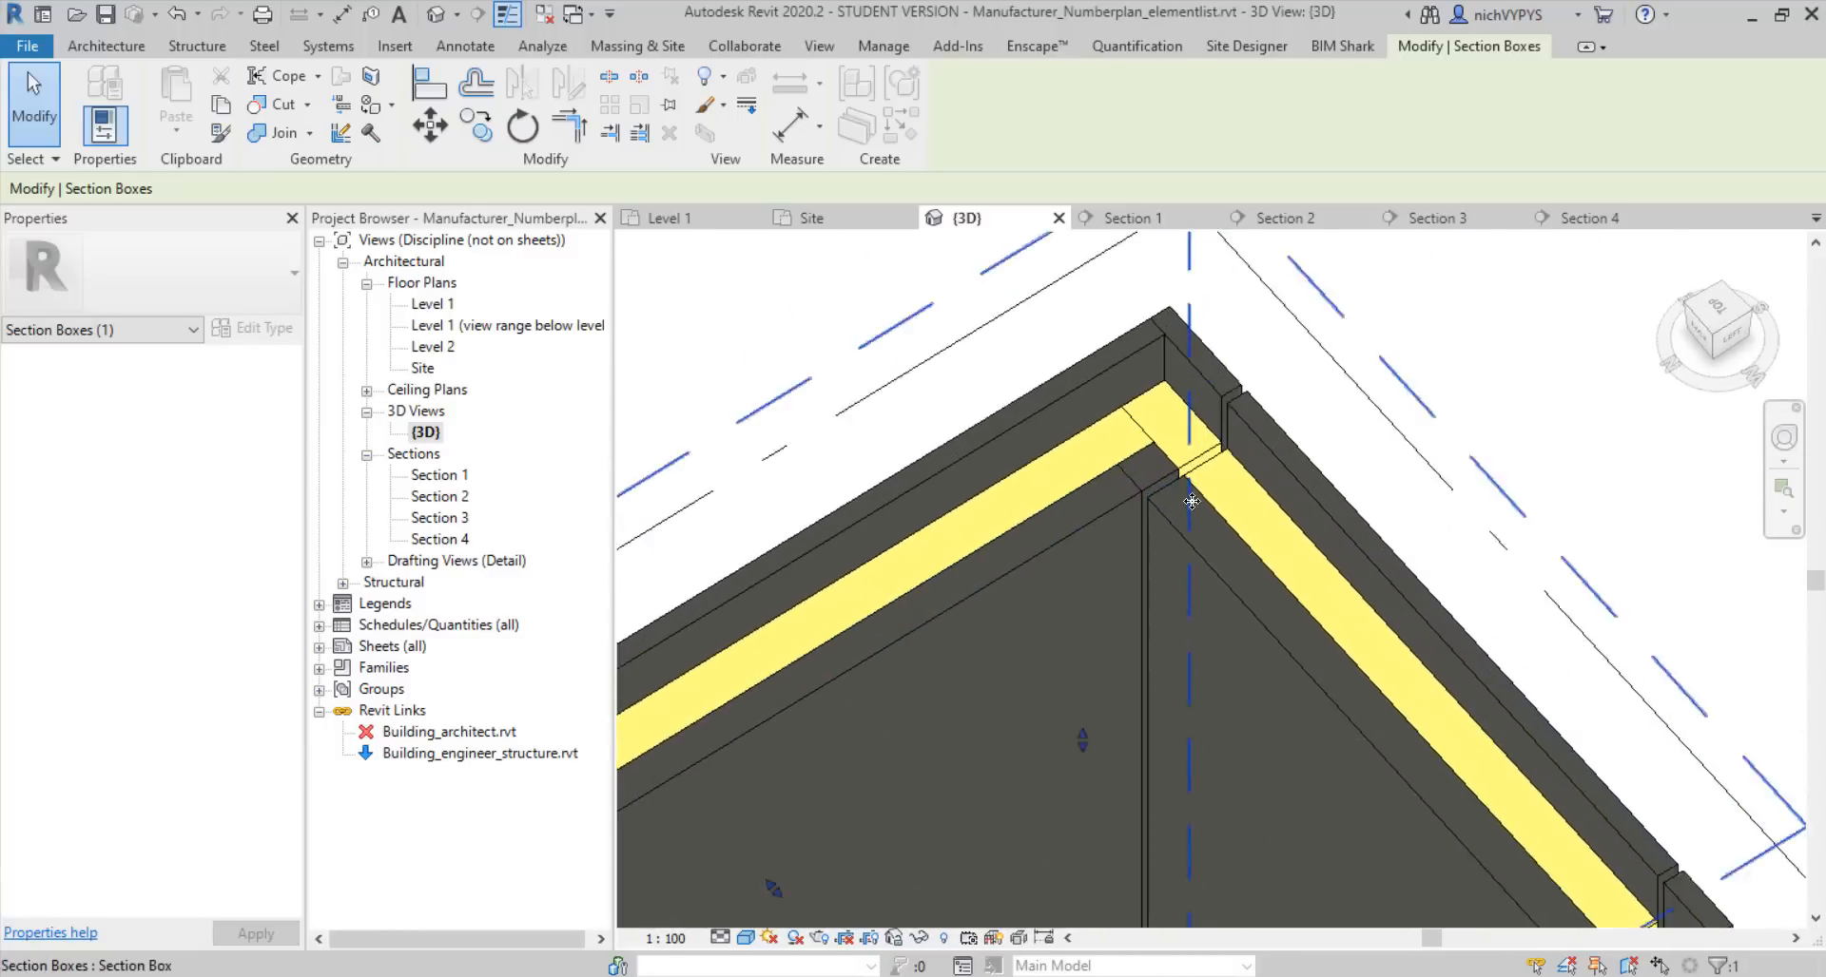
scroll(1191, 502, "up", 2)
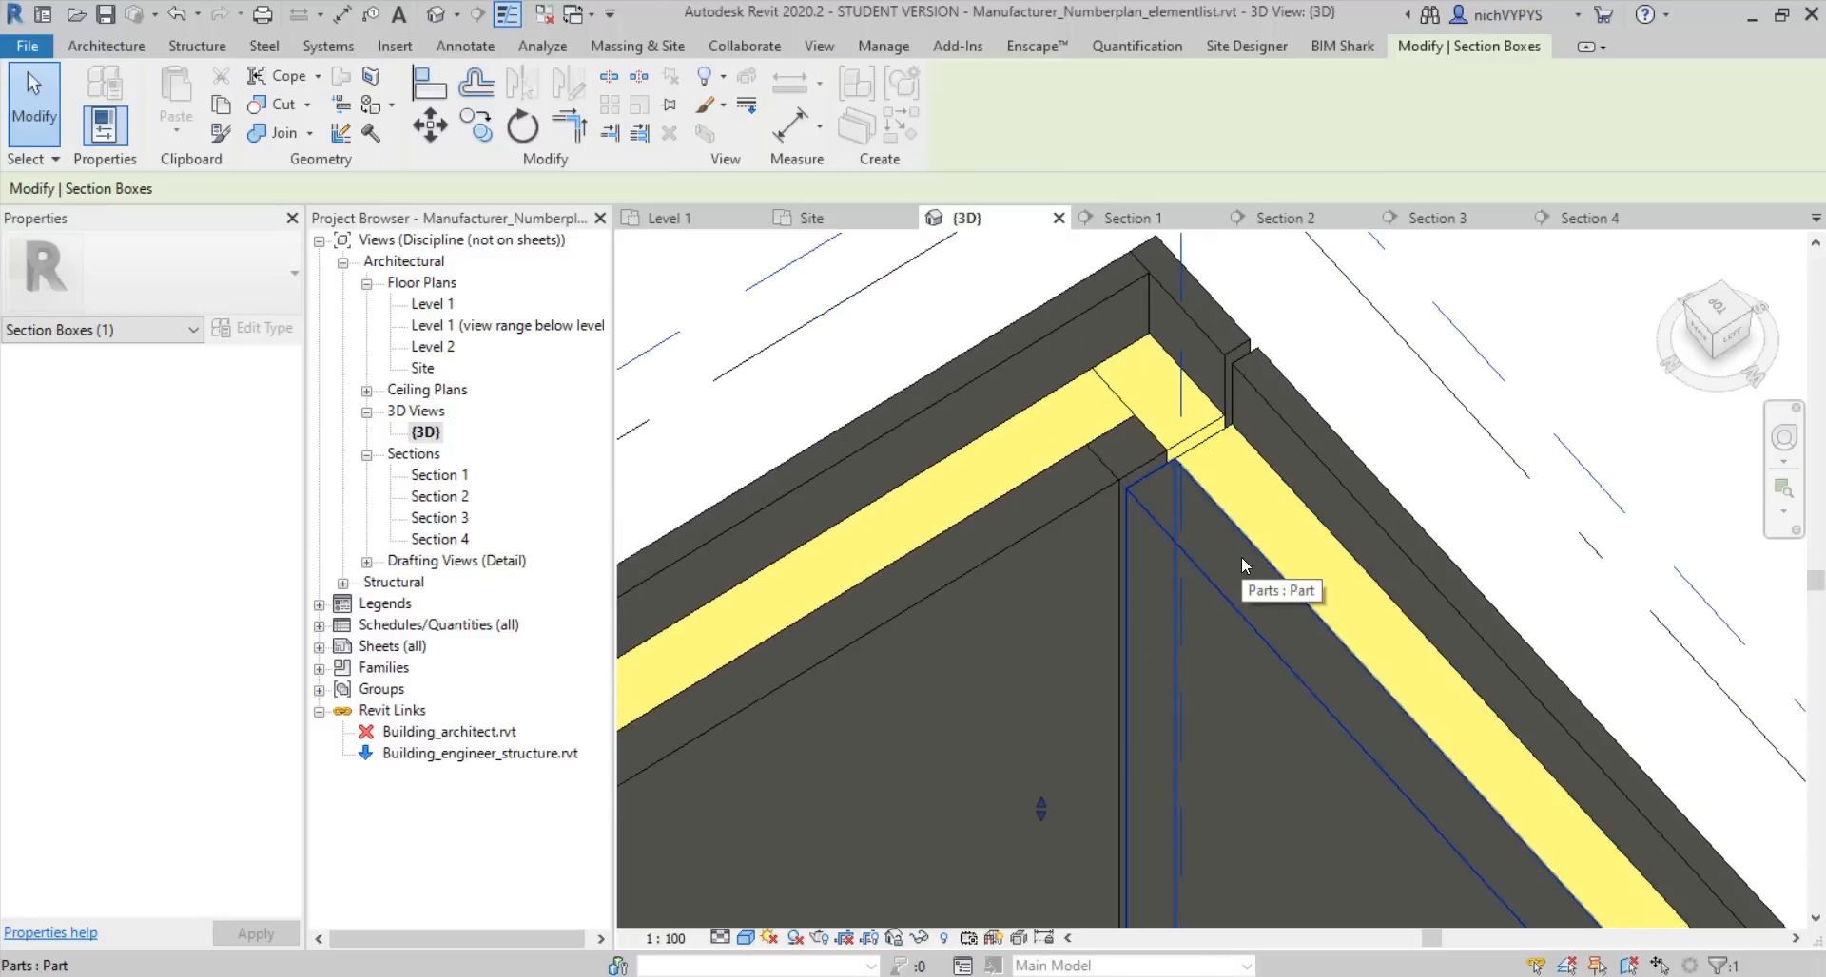
key("Escape")
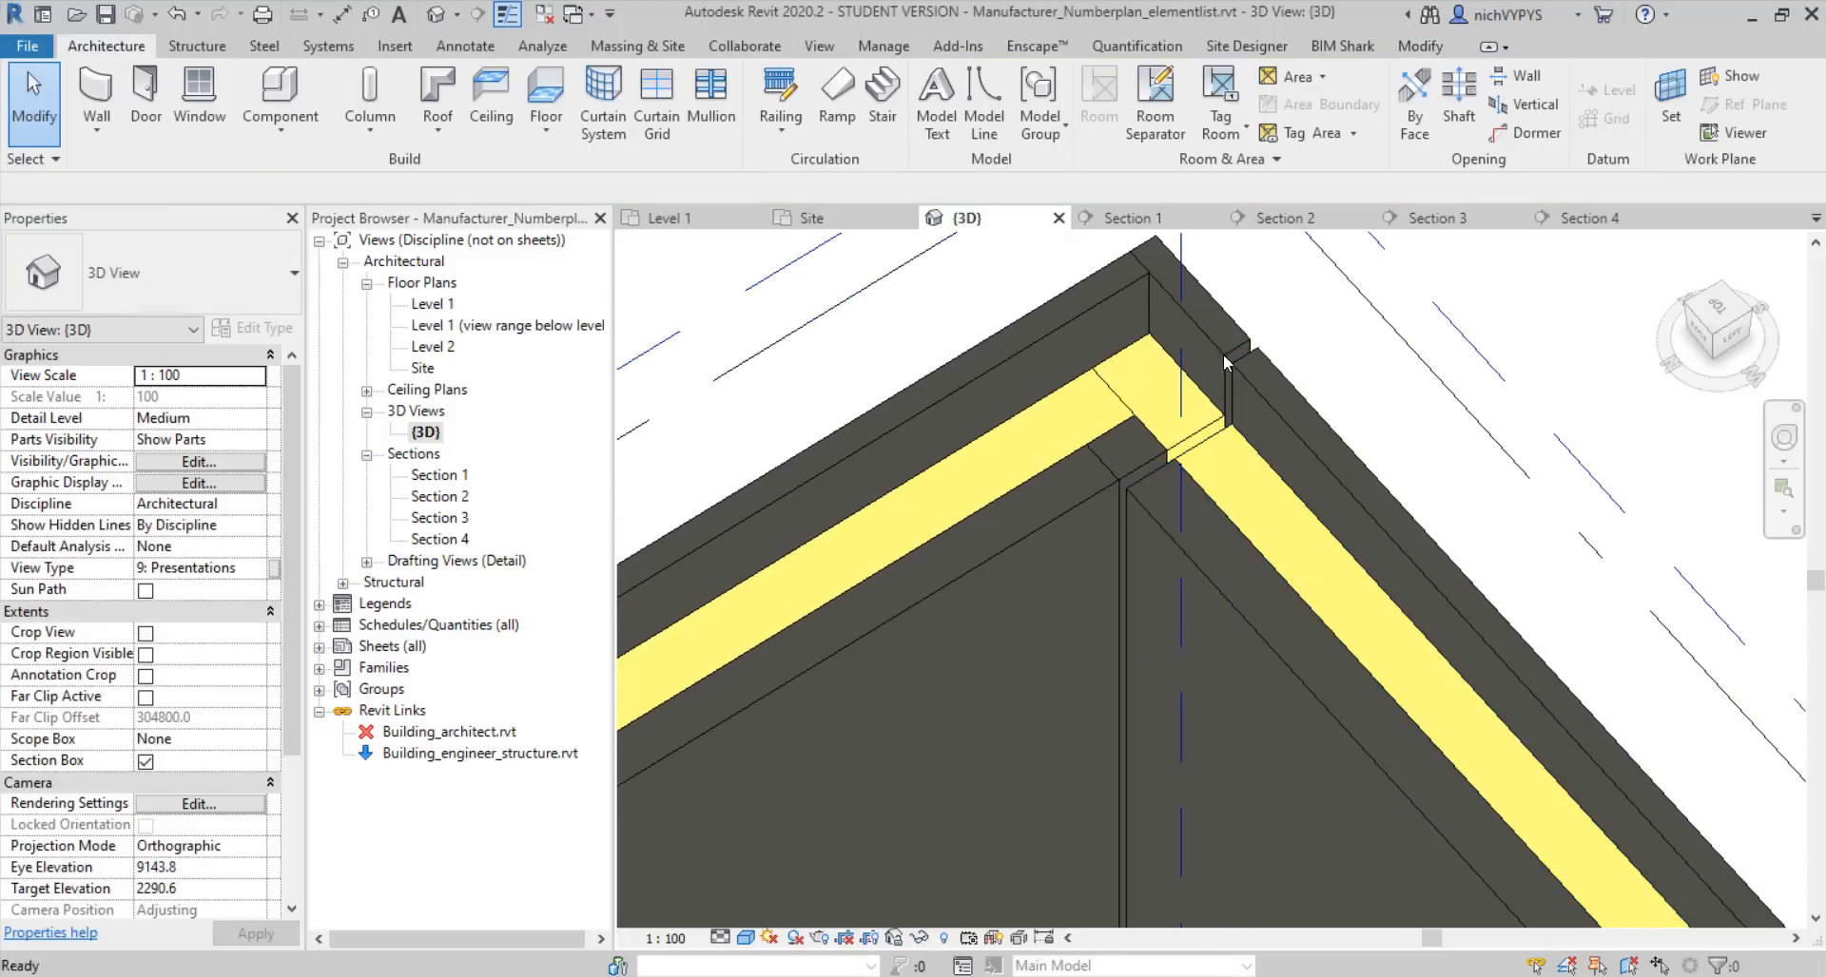
Merge the two adjoining corner parts in each wall layer: inner concrete, insulation and outer concrete
left_click(1065, 506)
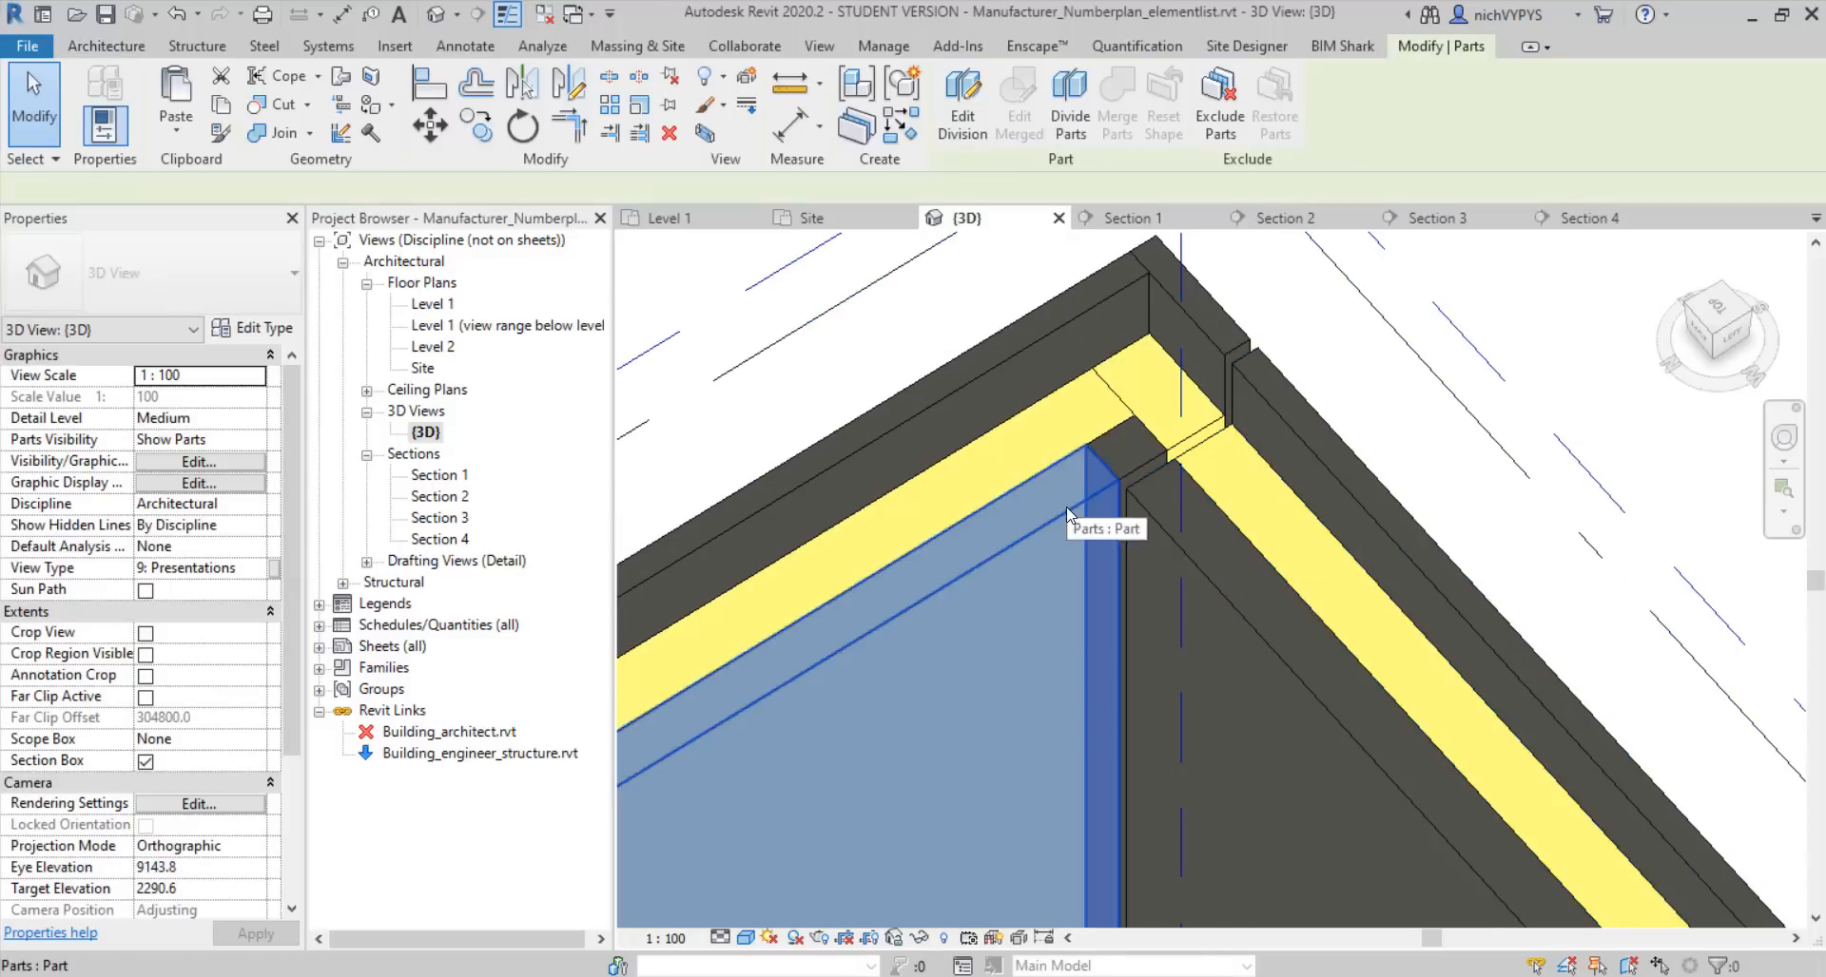
left_click(1143, 461, "ctrl")
left_click(1141, 389)
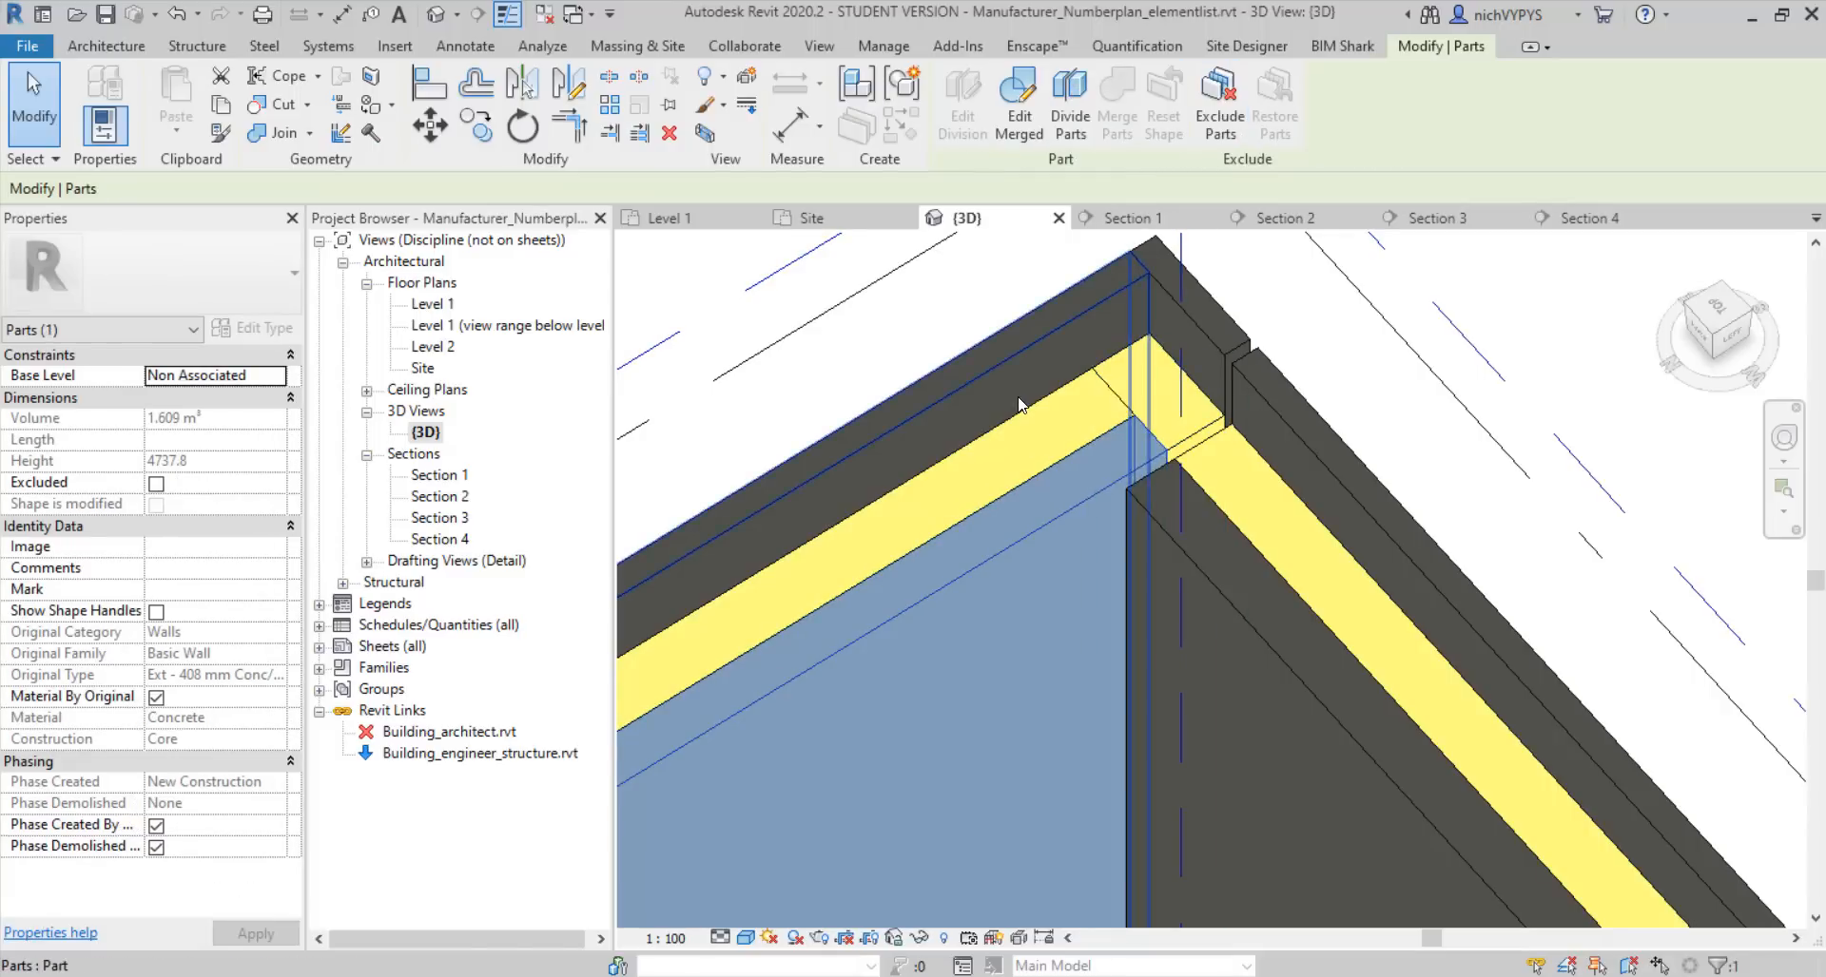
left_click(1032, 418)
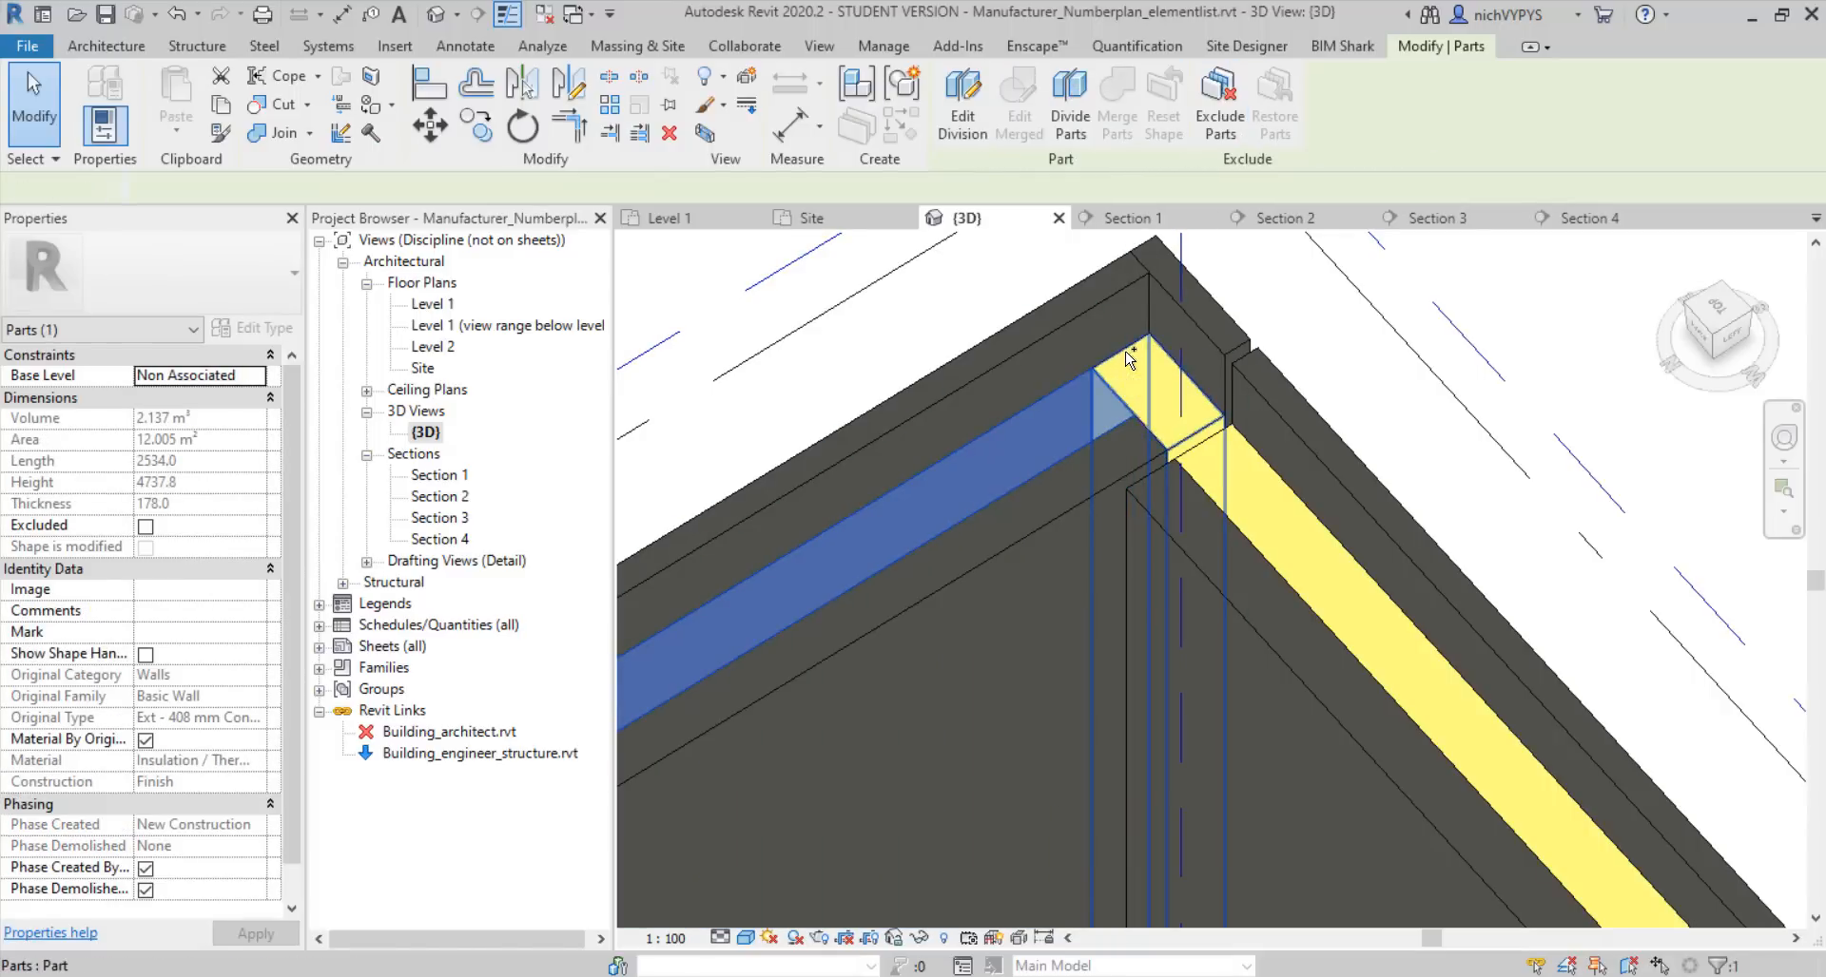
left_click(1129, 359, "ctrl")
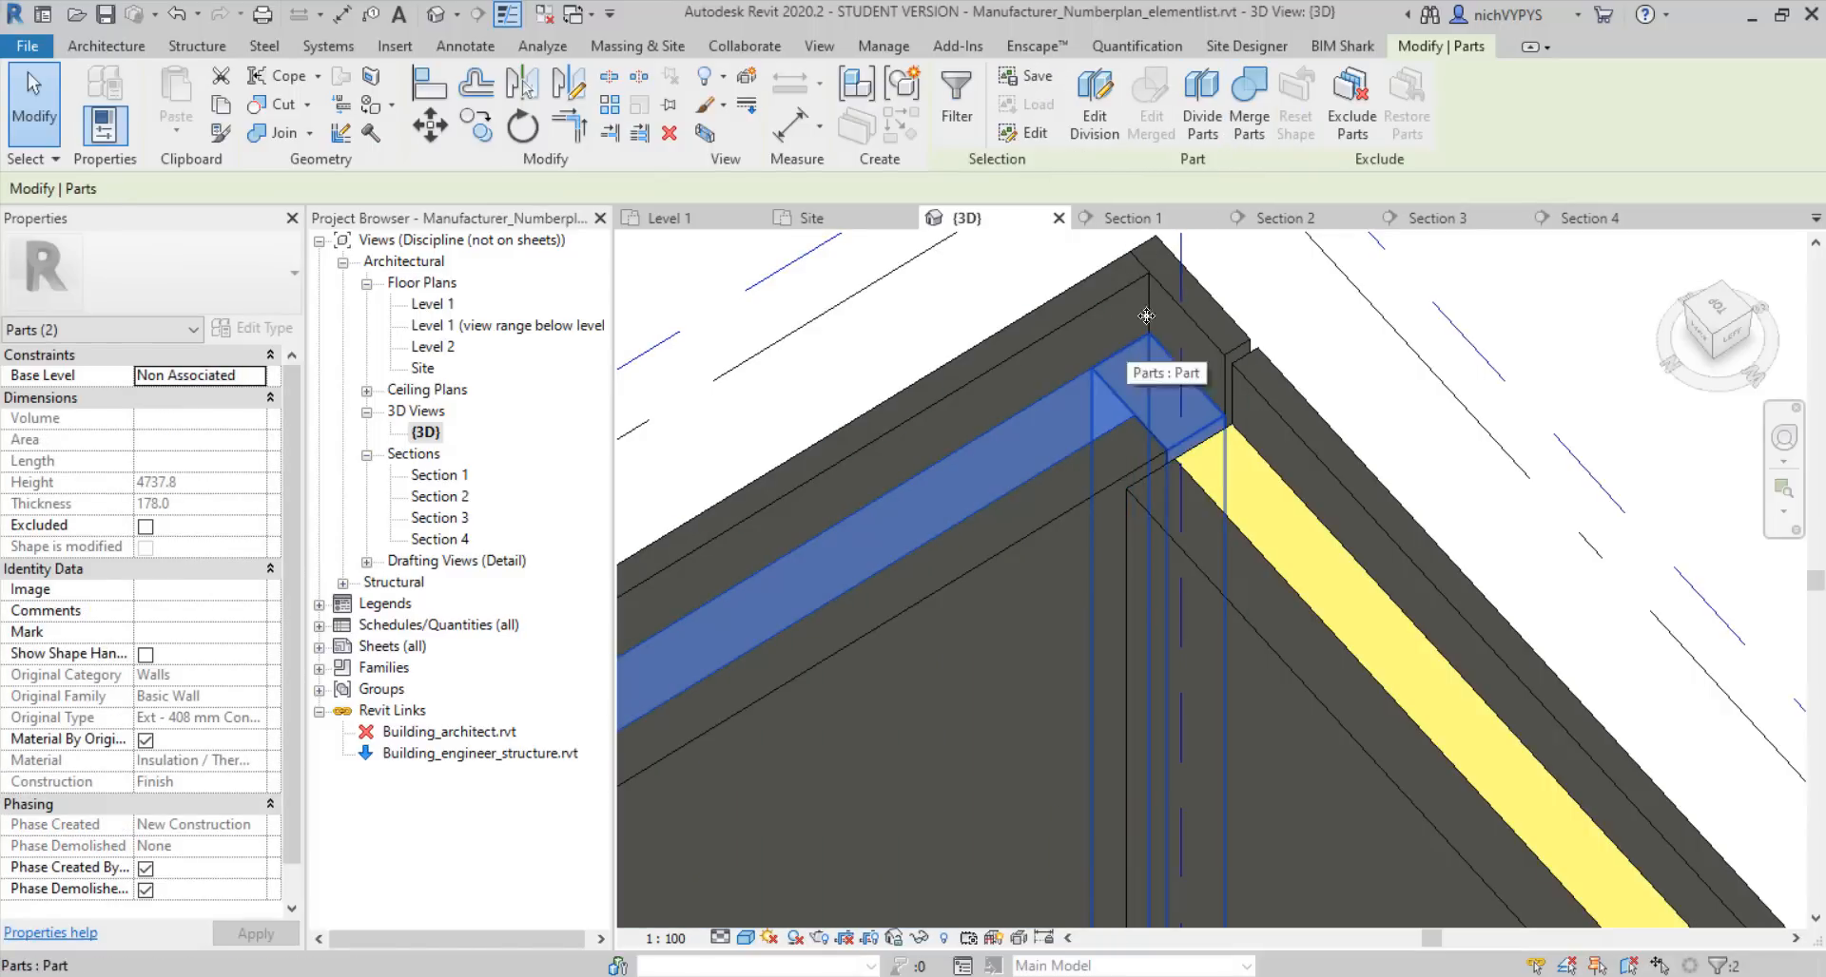
left_click(1106, 253)
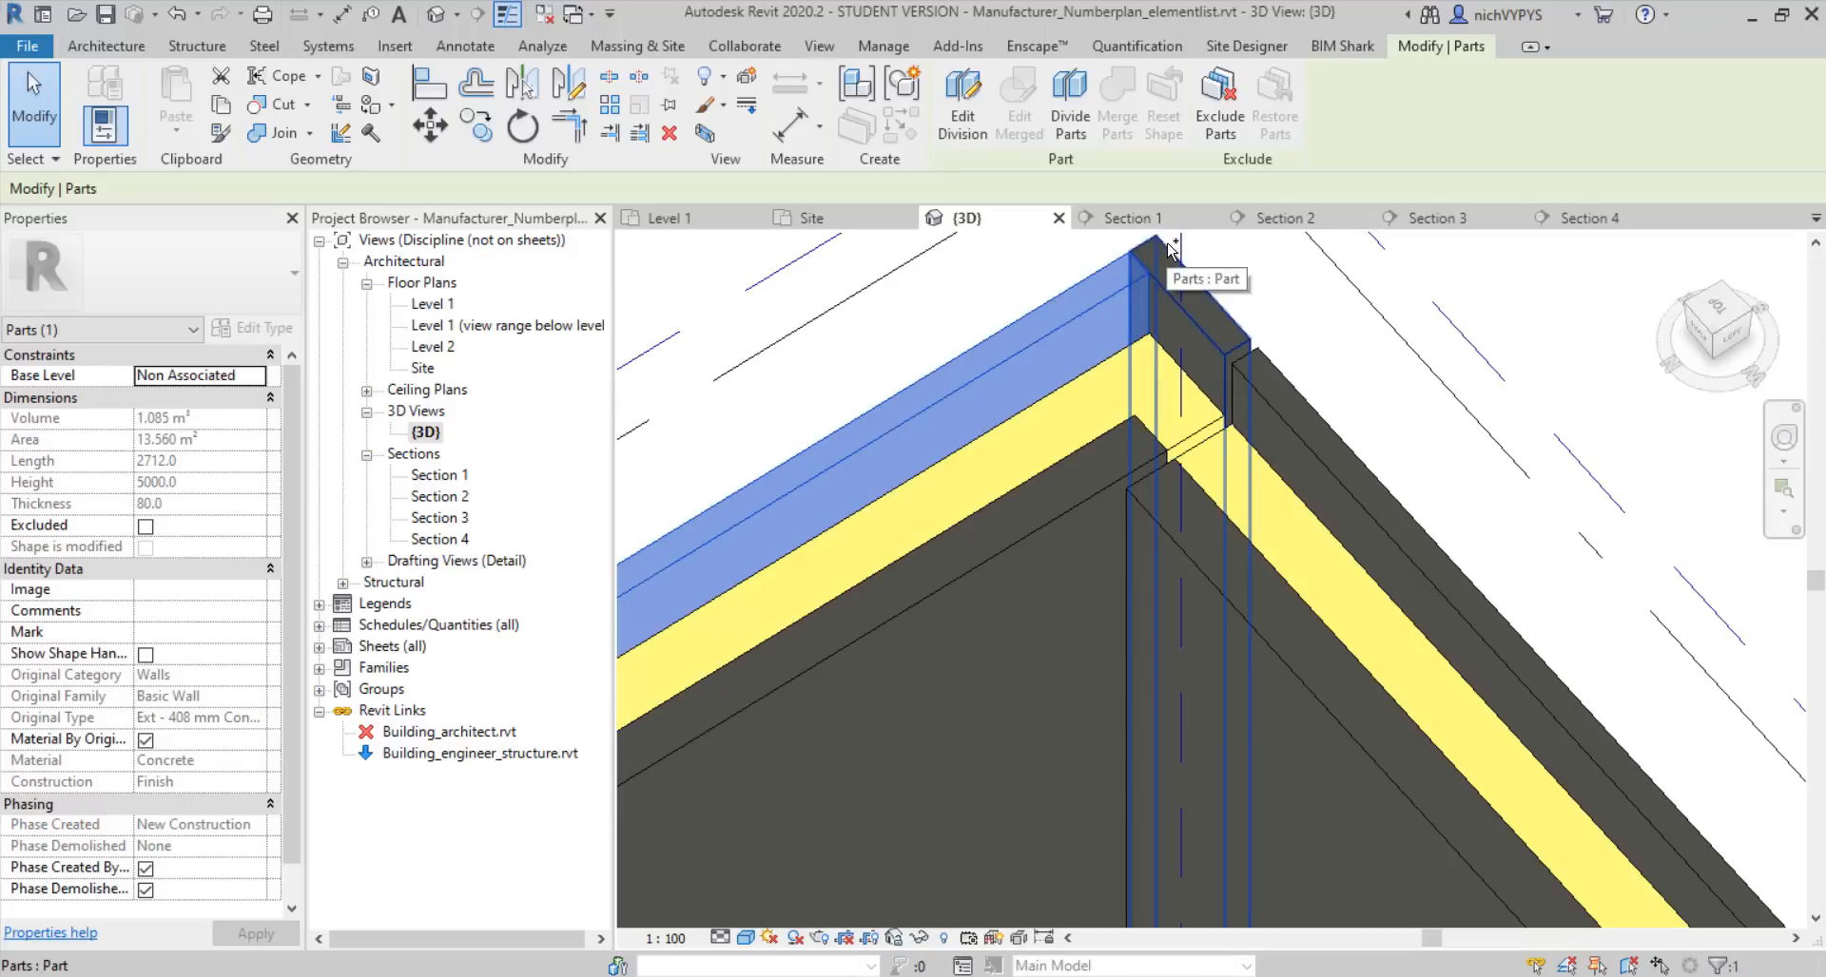
left_click(1169, 249)
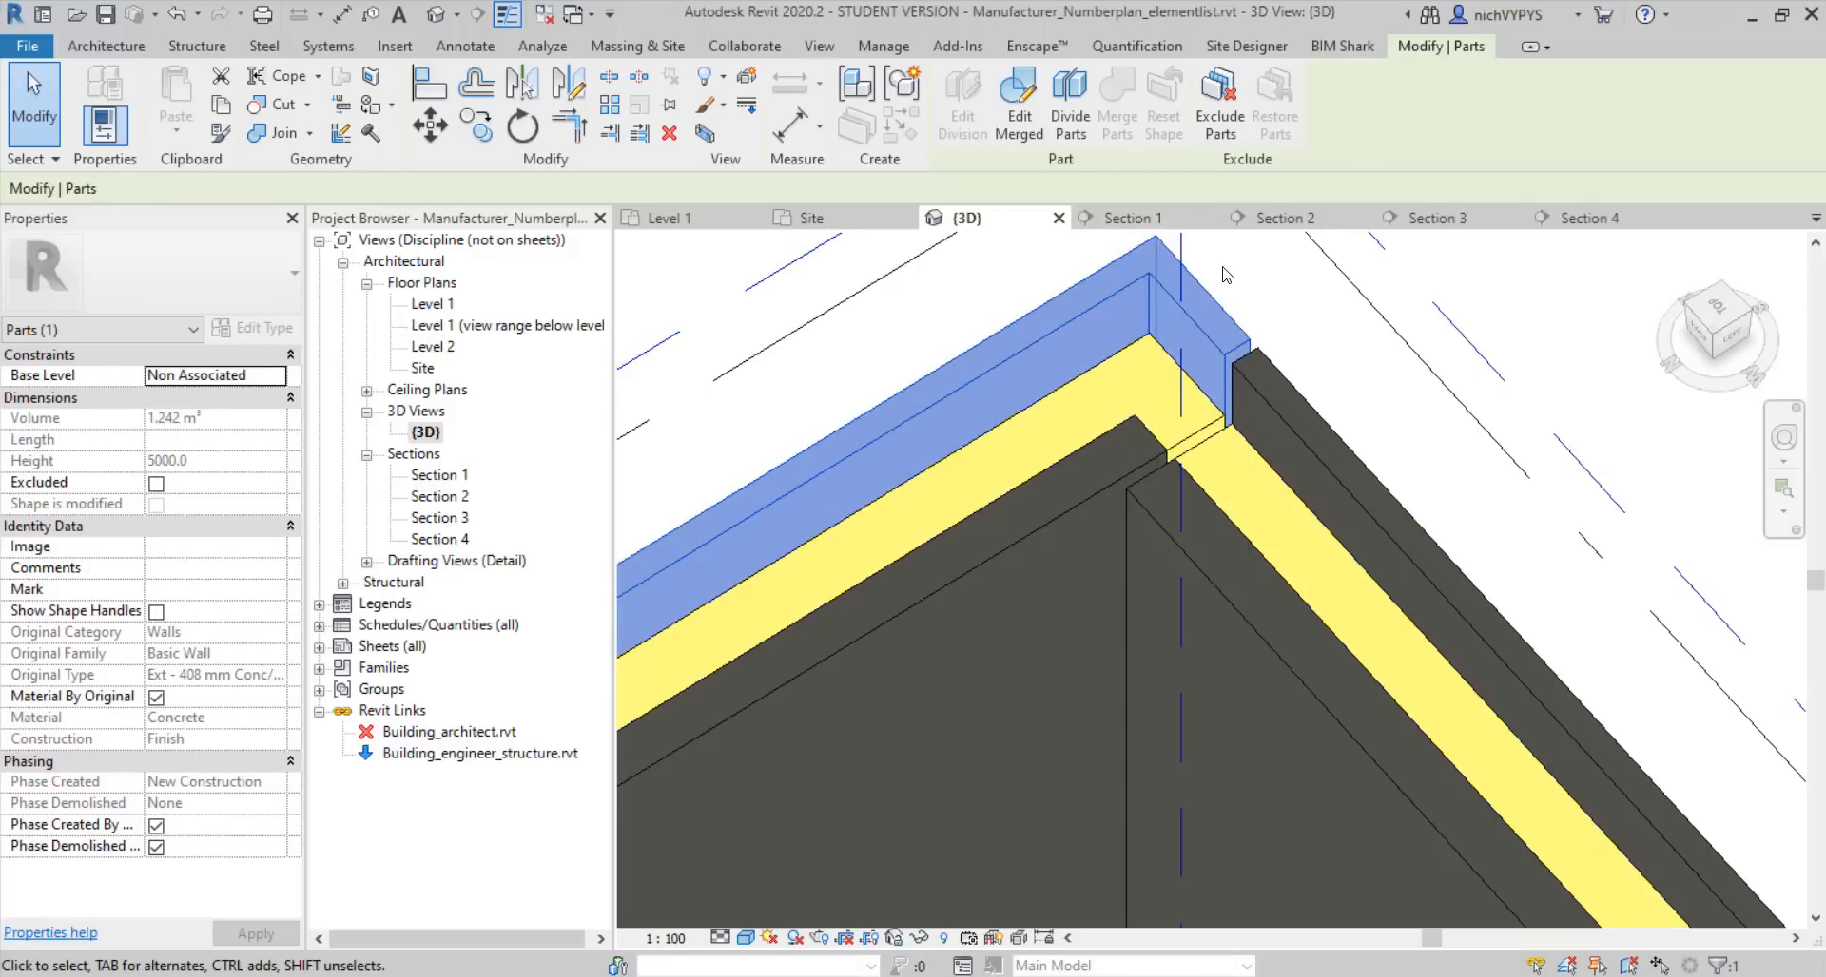
left_click(1336, 369)
Check the merged outer concrete part at the corner and turn off the section box to show the whole building
scroll(1188, 410, "down", 3)
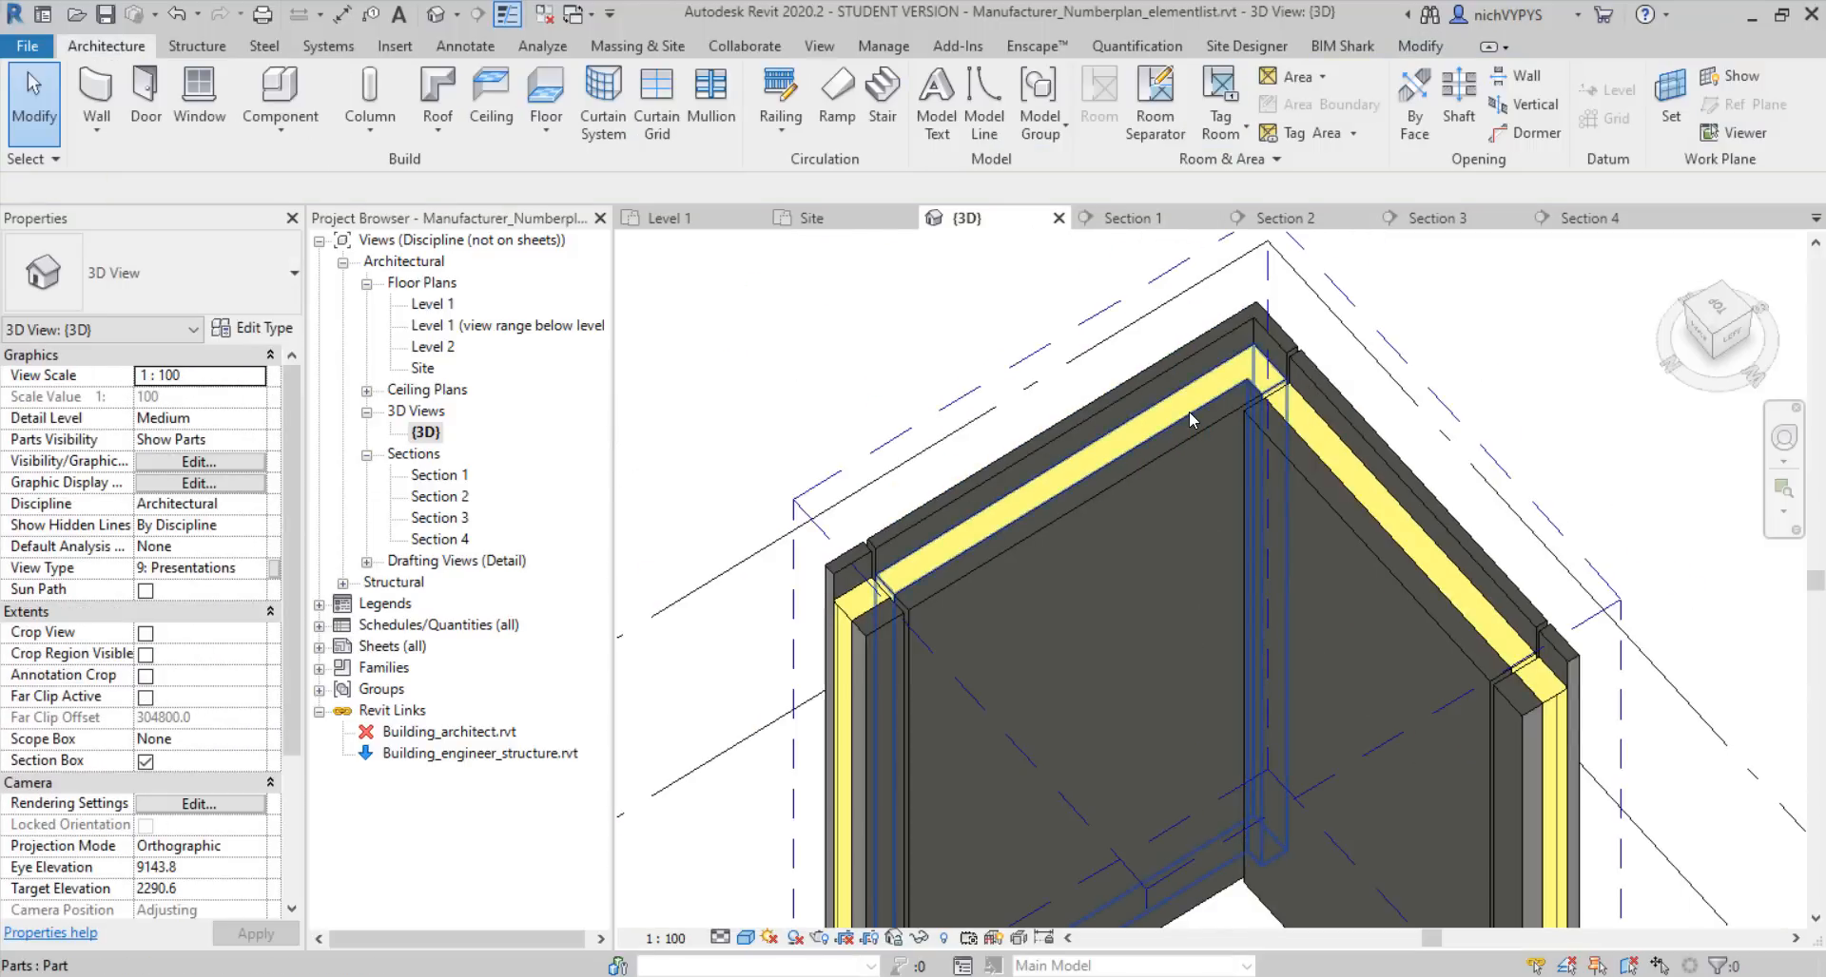
left_click(1078, 413)
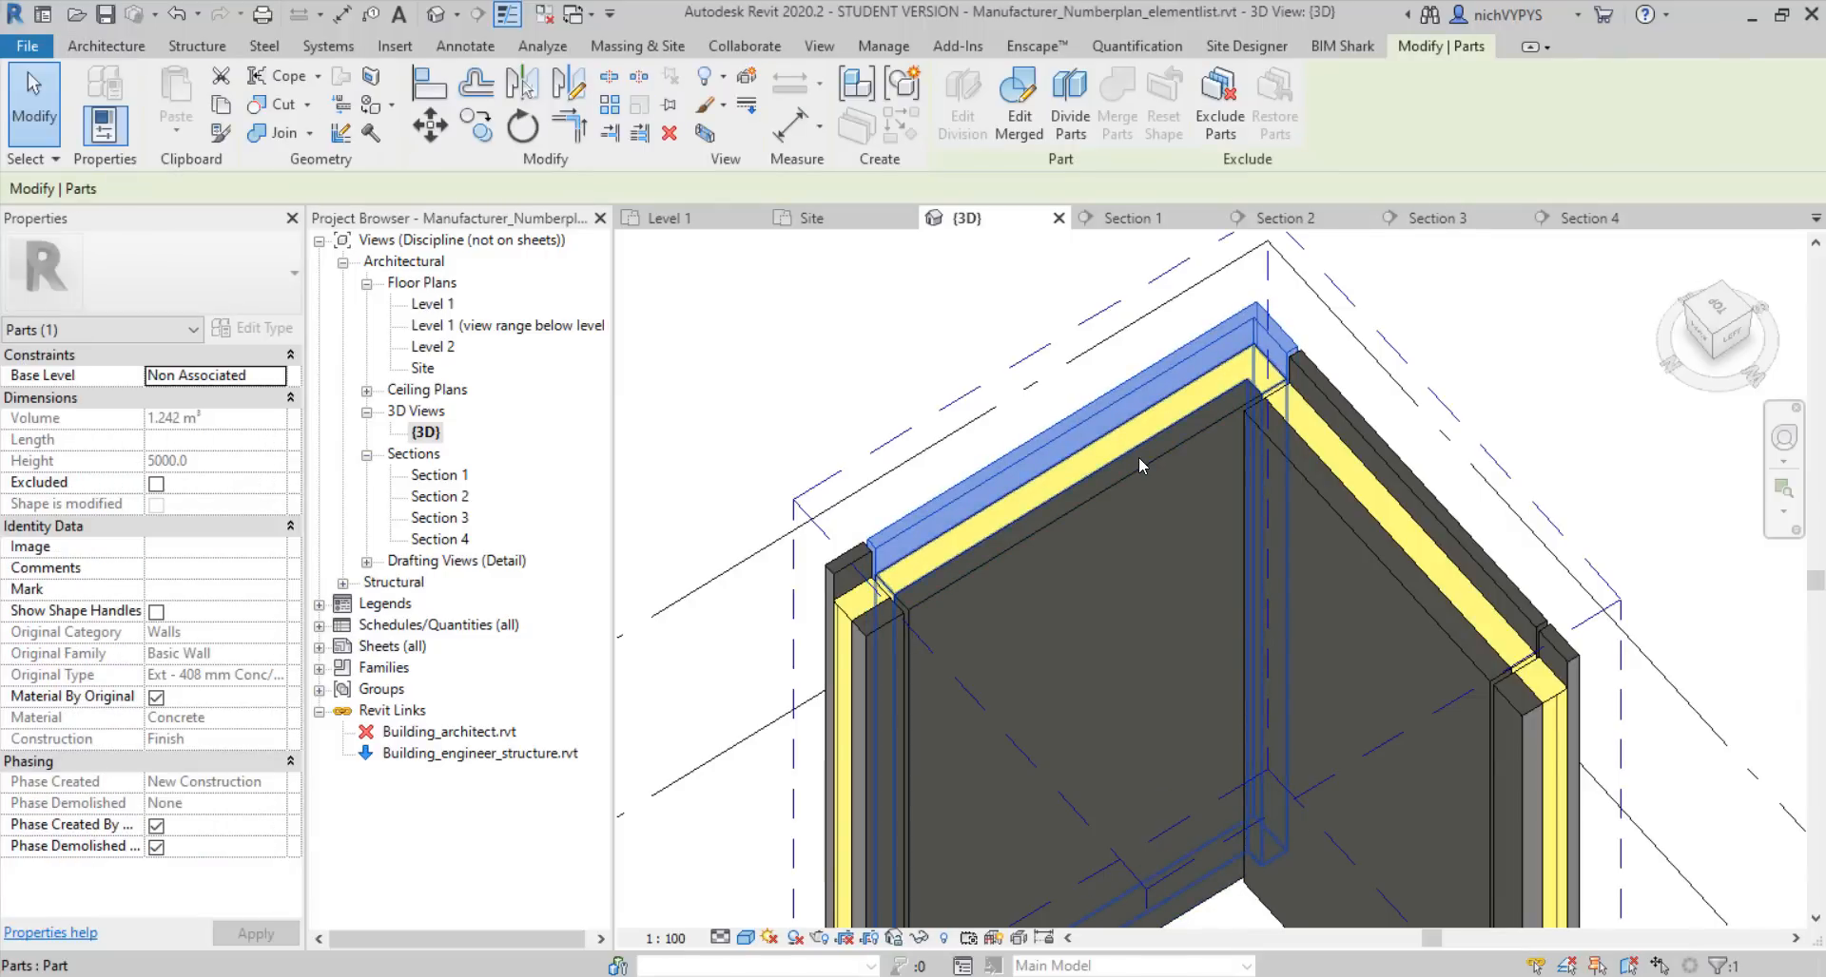
scroll(1128, 471, "down", 2)
middle_click_drag(1141, 466, 1261, 463, "shift")
scroll(1254, 471, "up", 3)
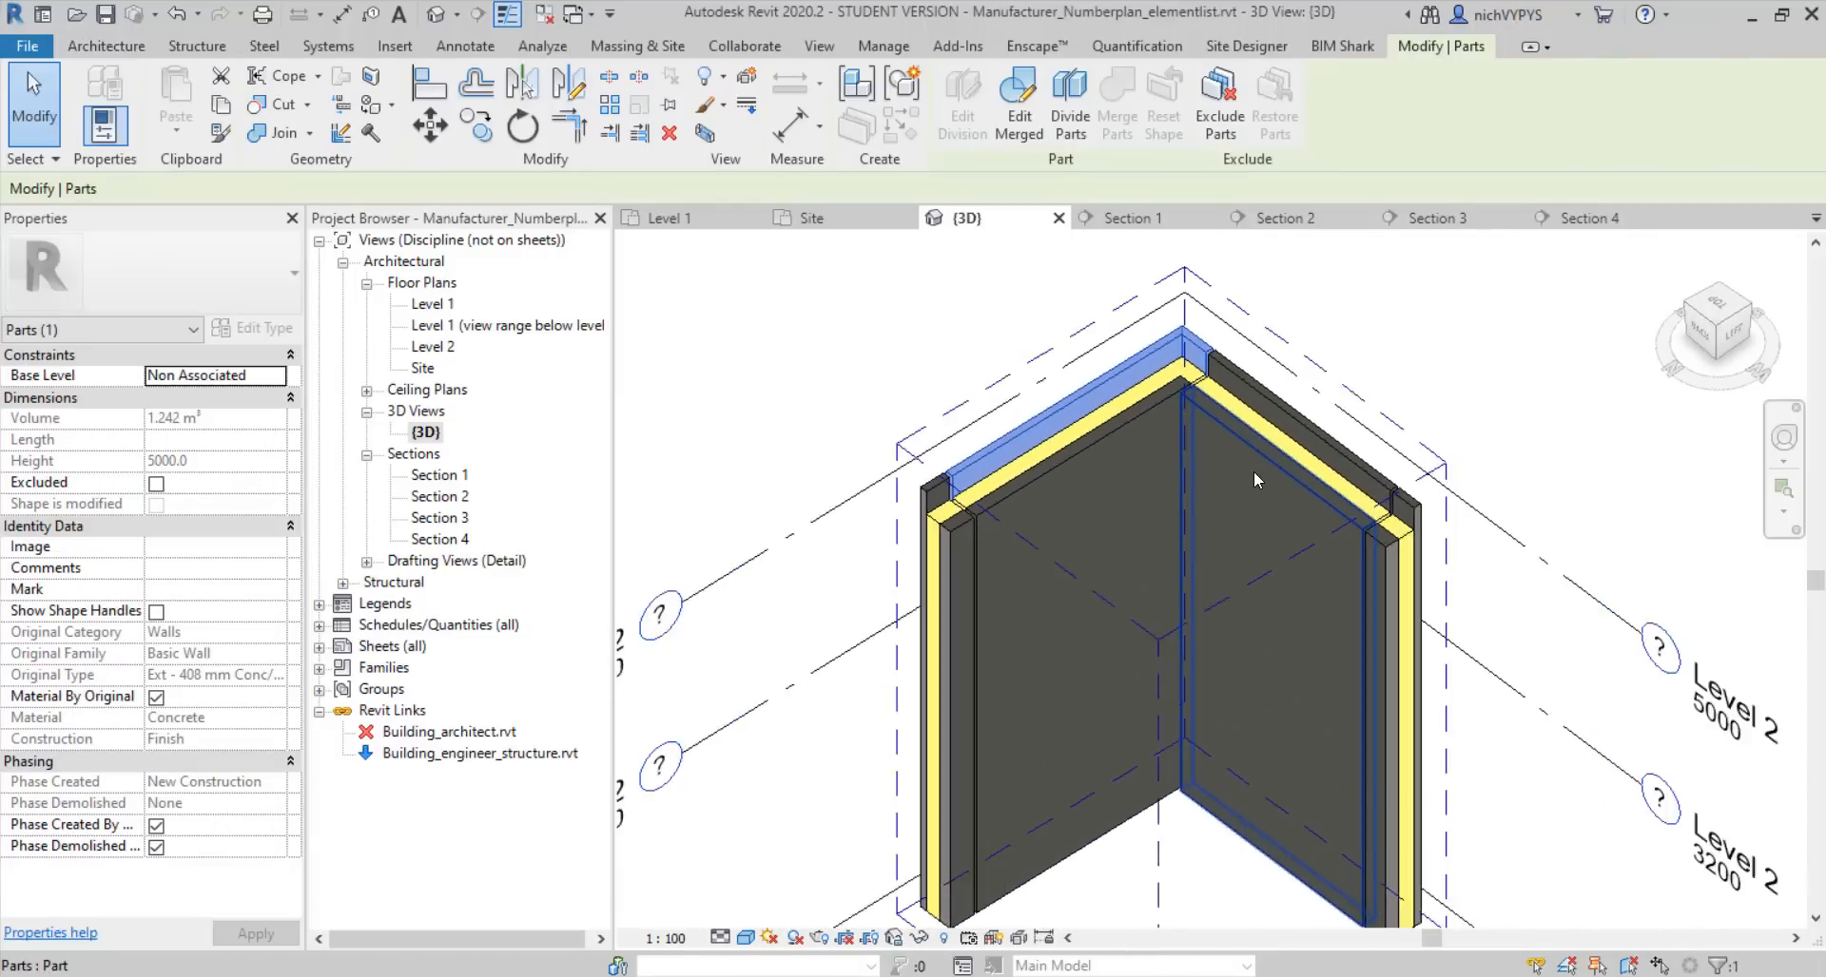
left_click(829, 344)
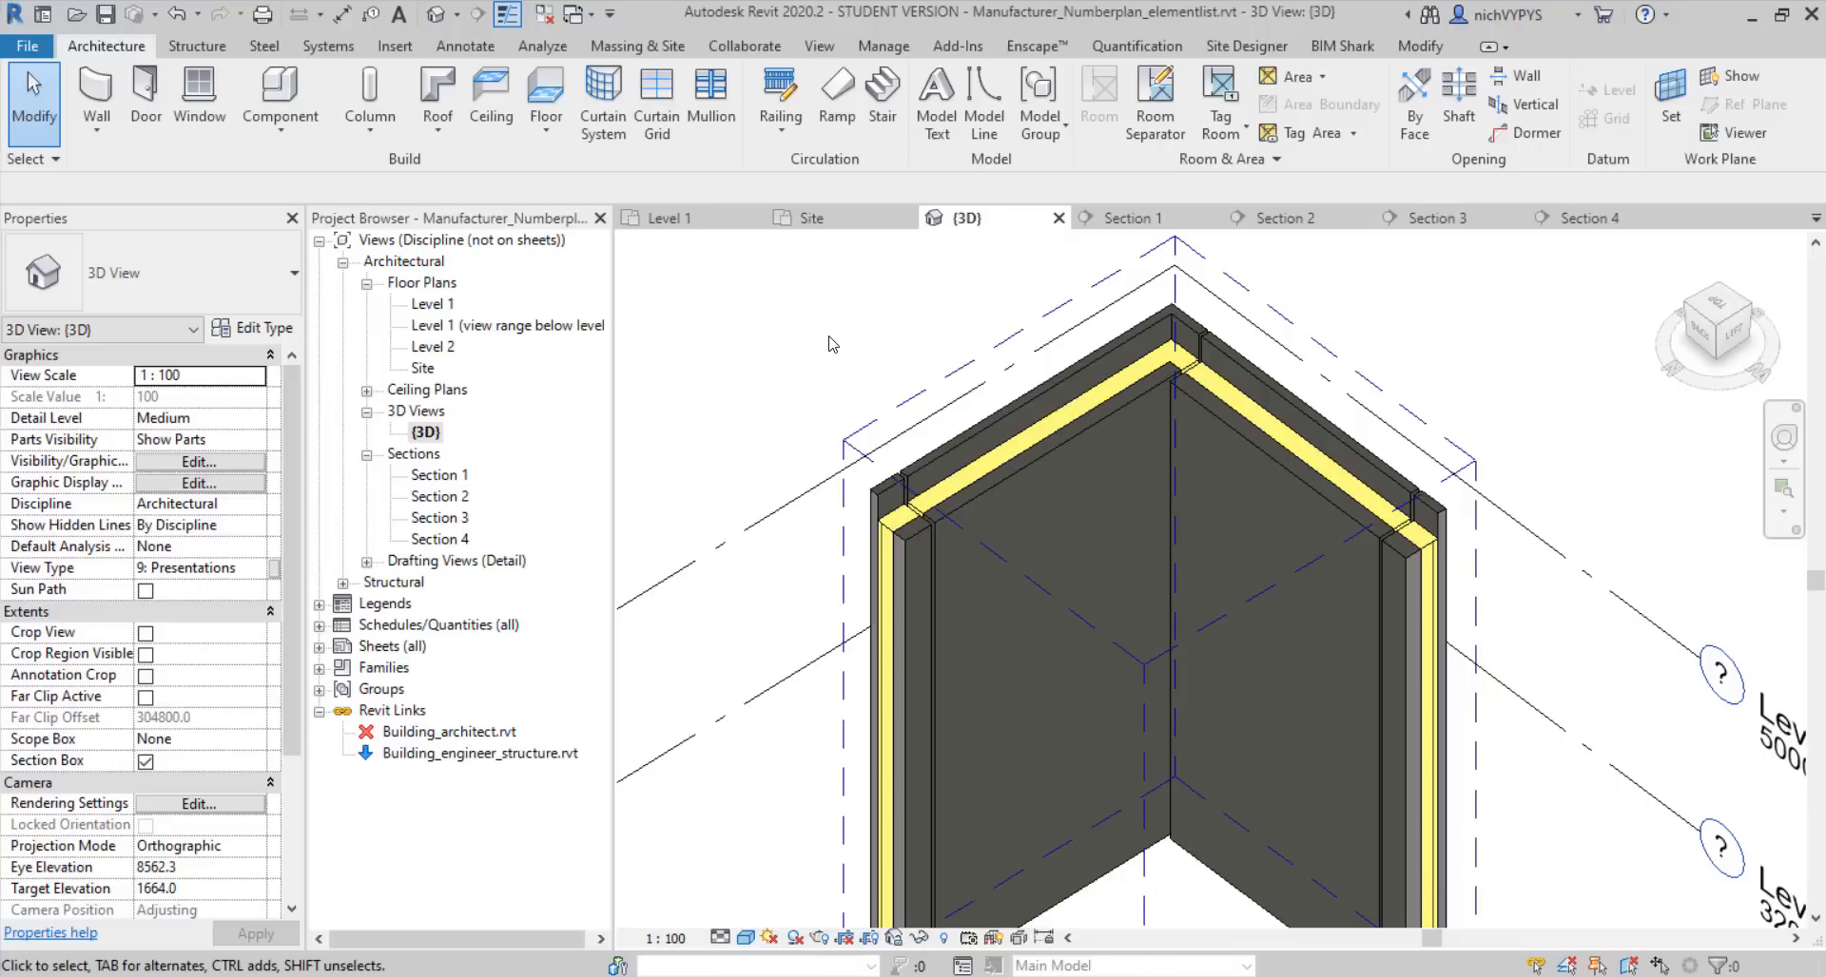
left_click(146, 761)
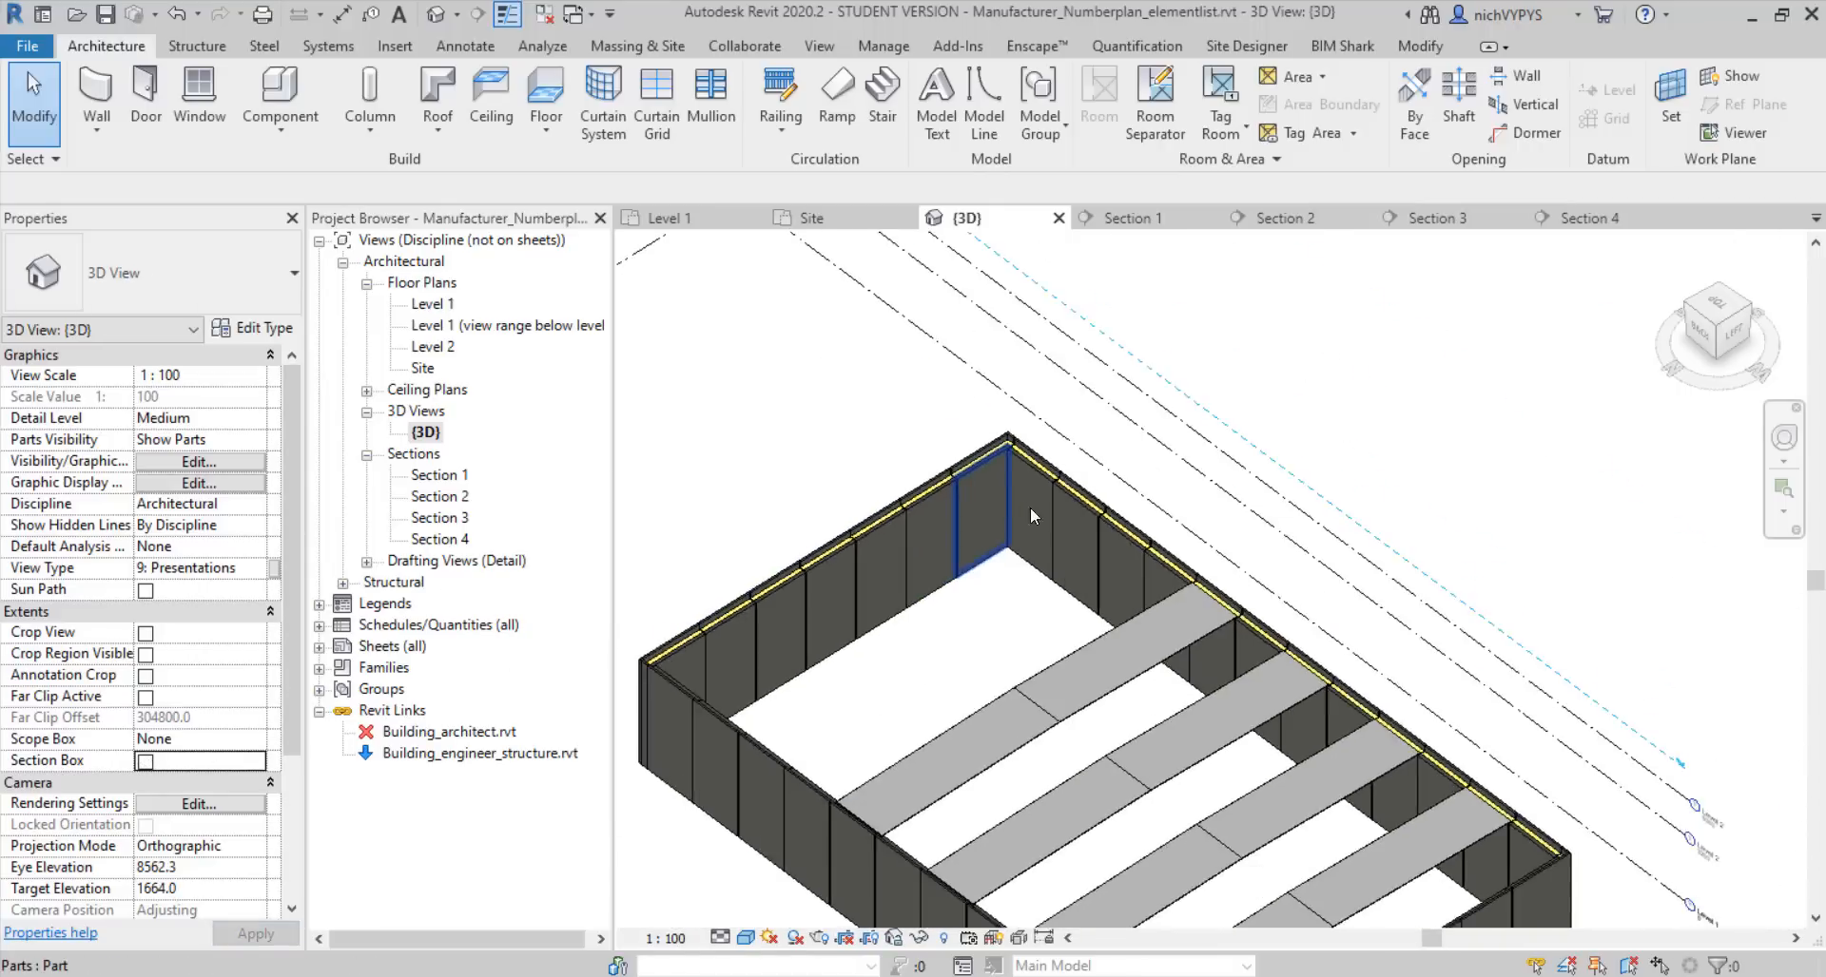
scroll(1033, 516, "down", 4)
In the Level 1 plan, create an assembly from the three merged corner parts between grids 20 and 21, accepting the suggested type name
left_click(670, 218)
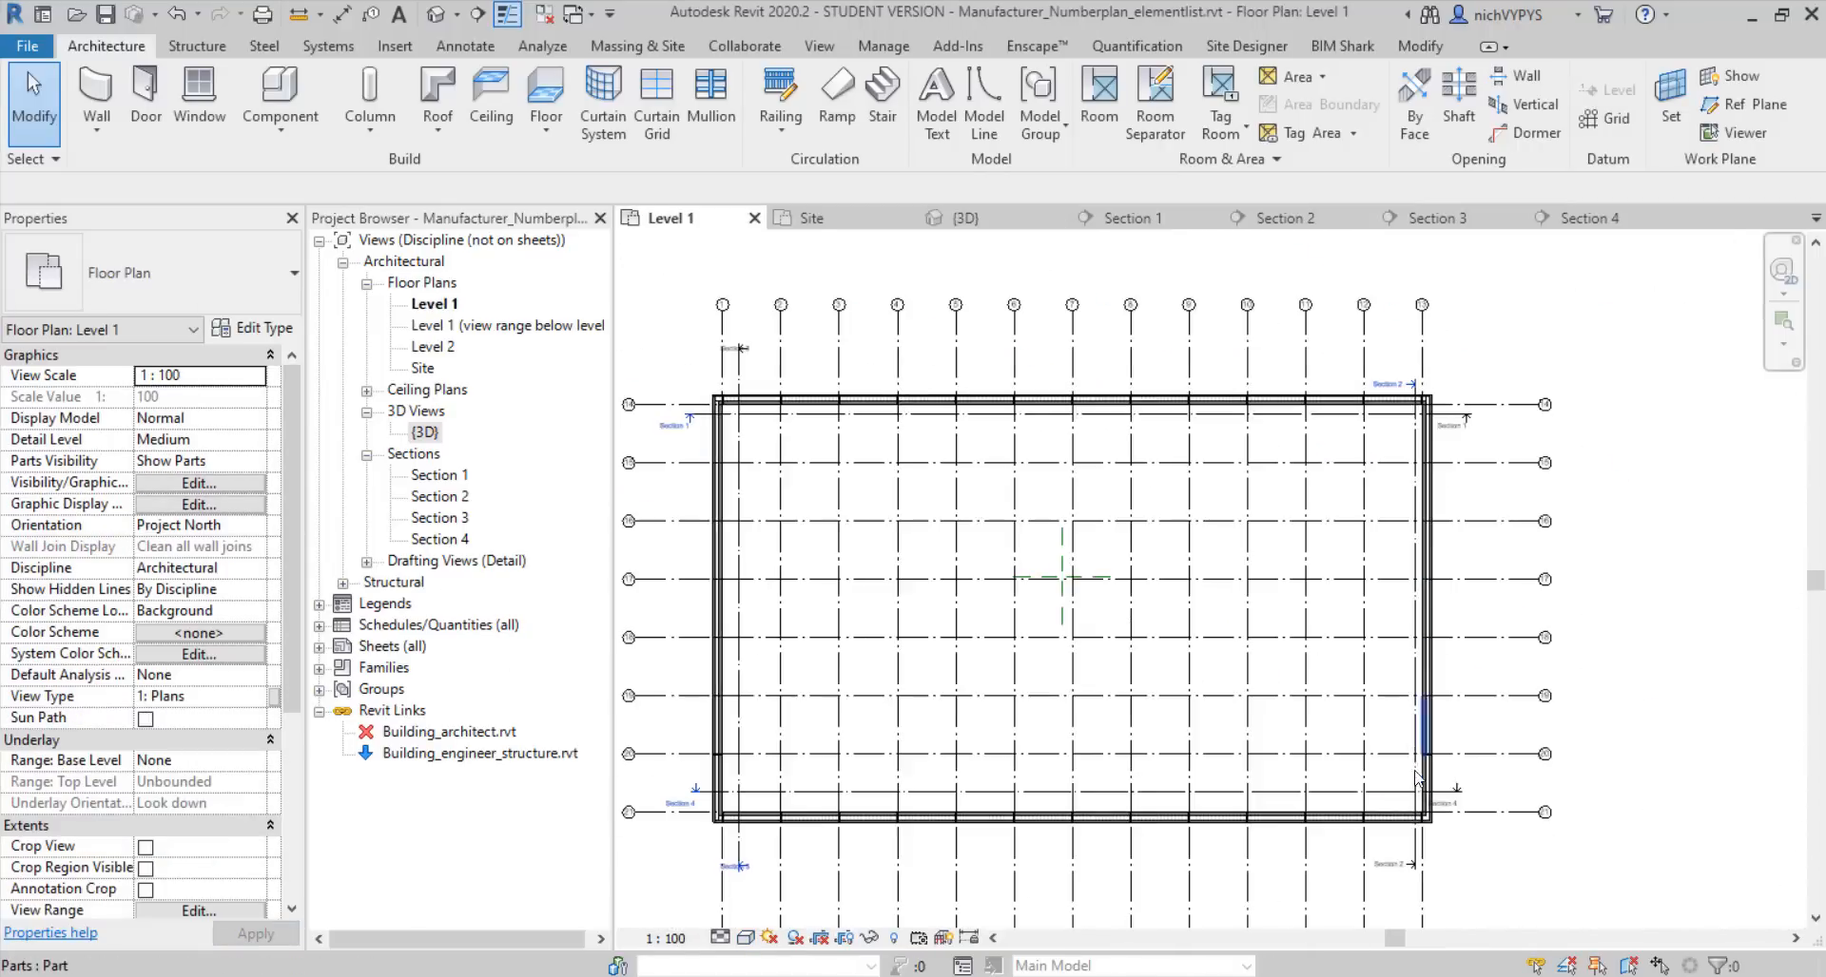
scroll(1416, 778, "up", 5)
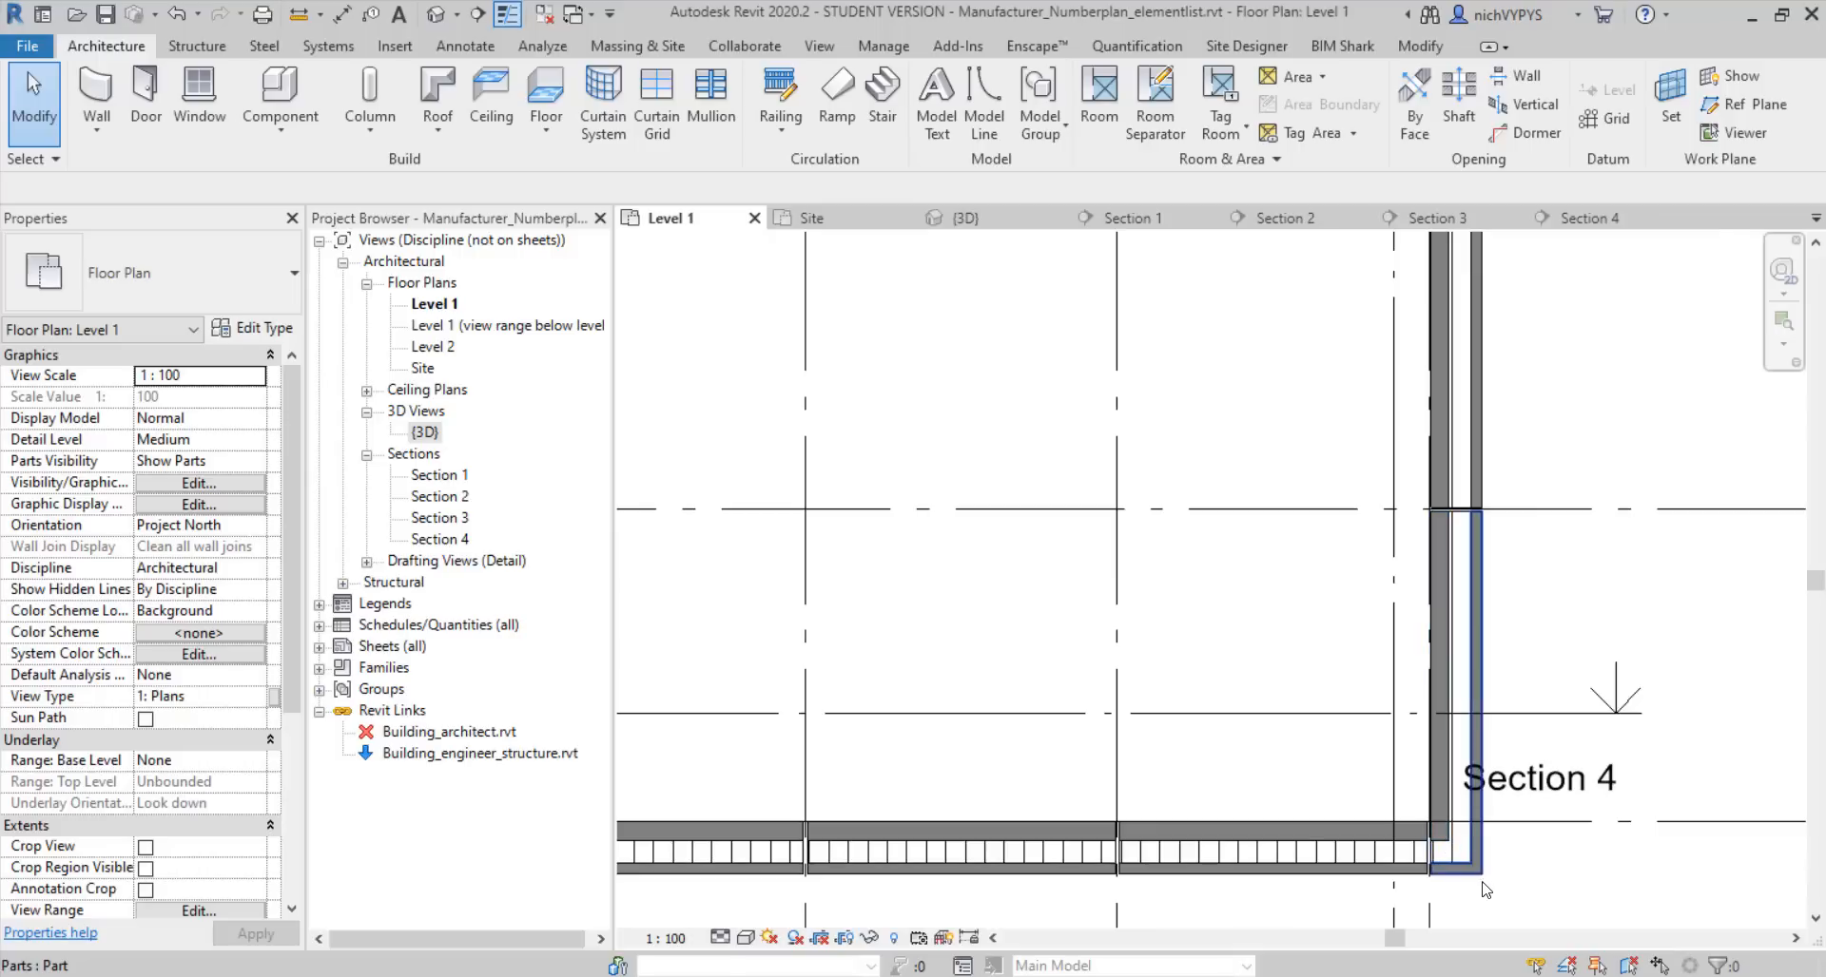
left_click(1479, 885)
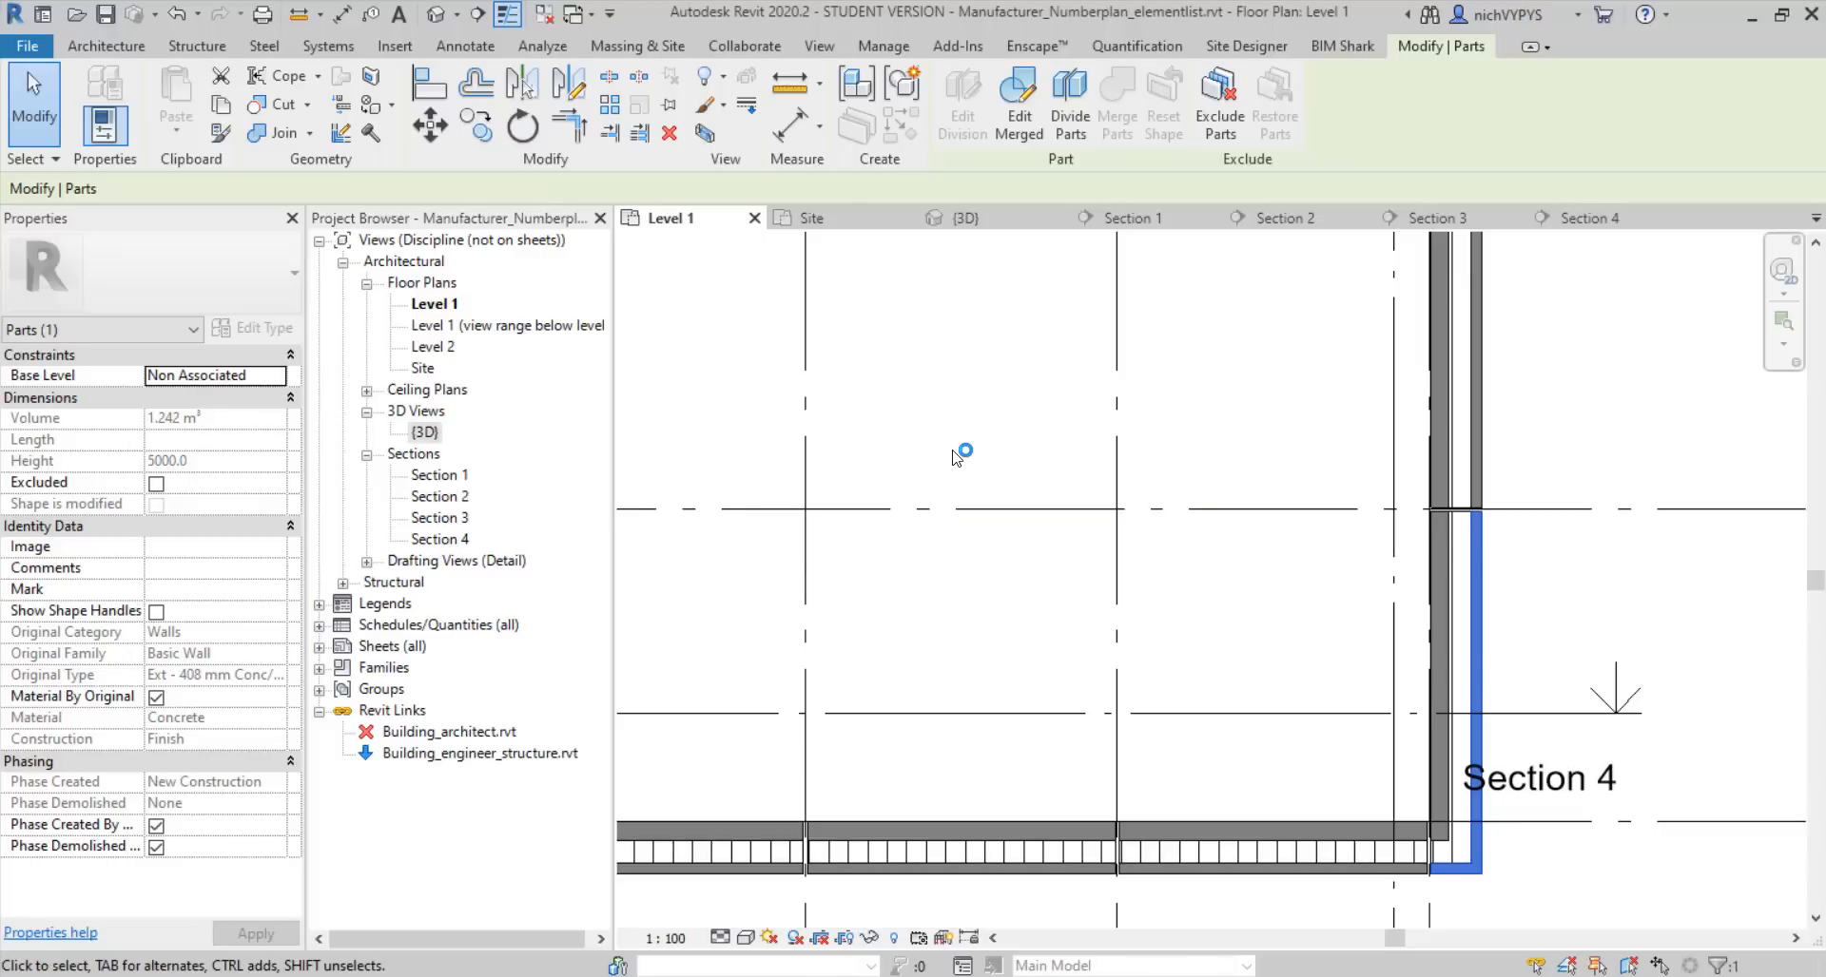
left_click(1408, 600)
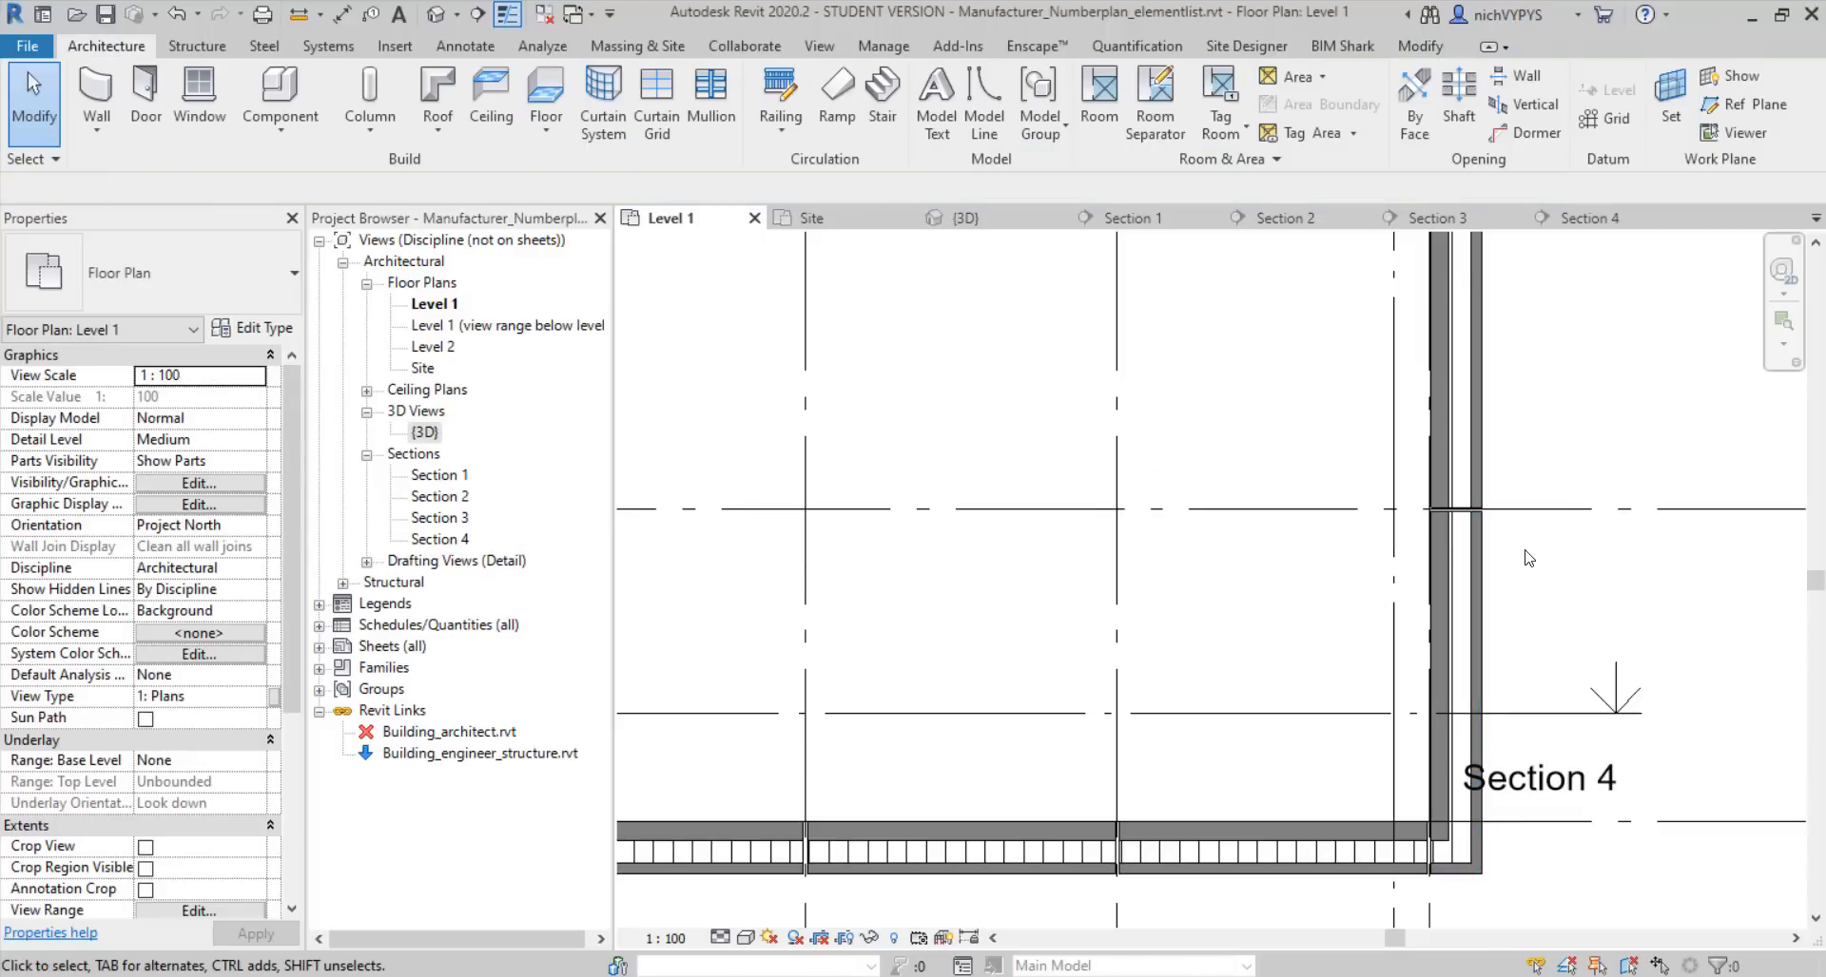
left_click(1443, 574)
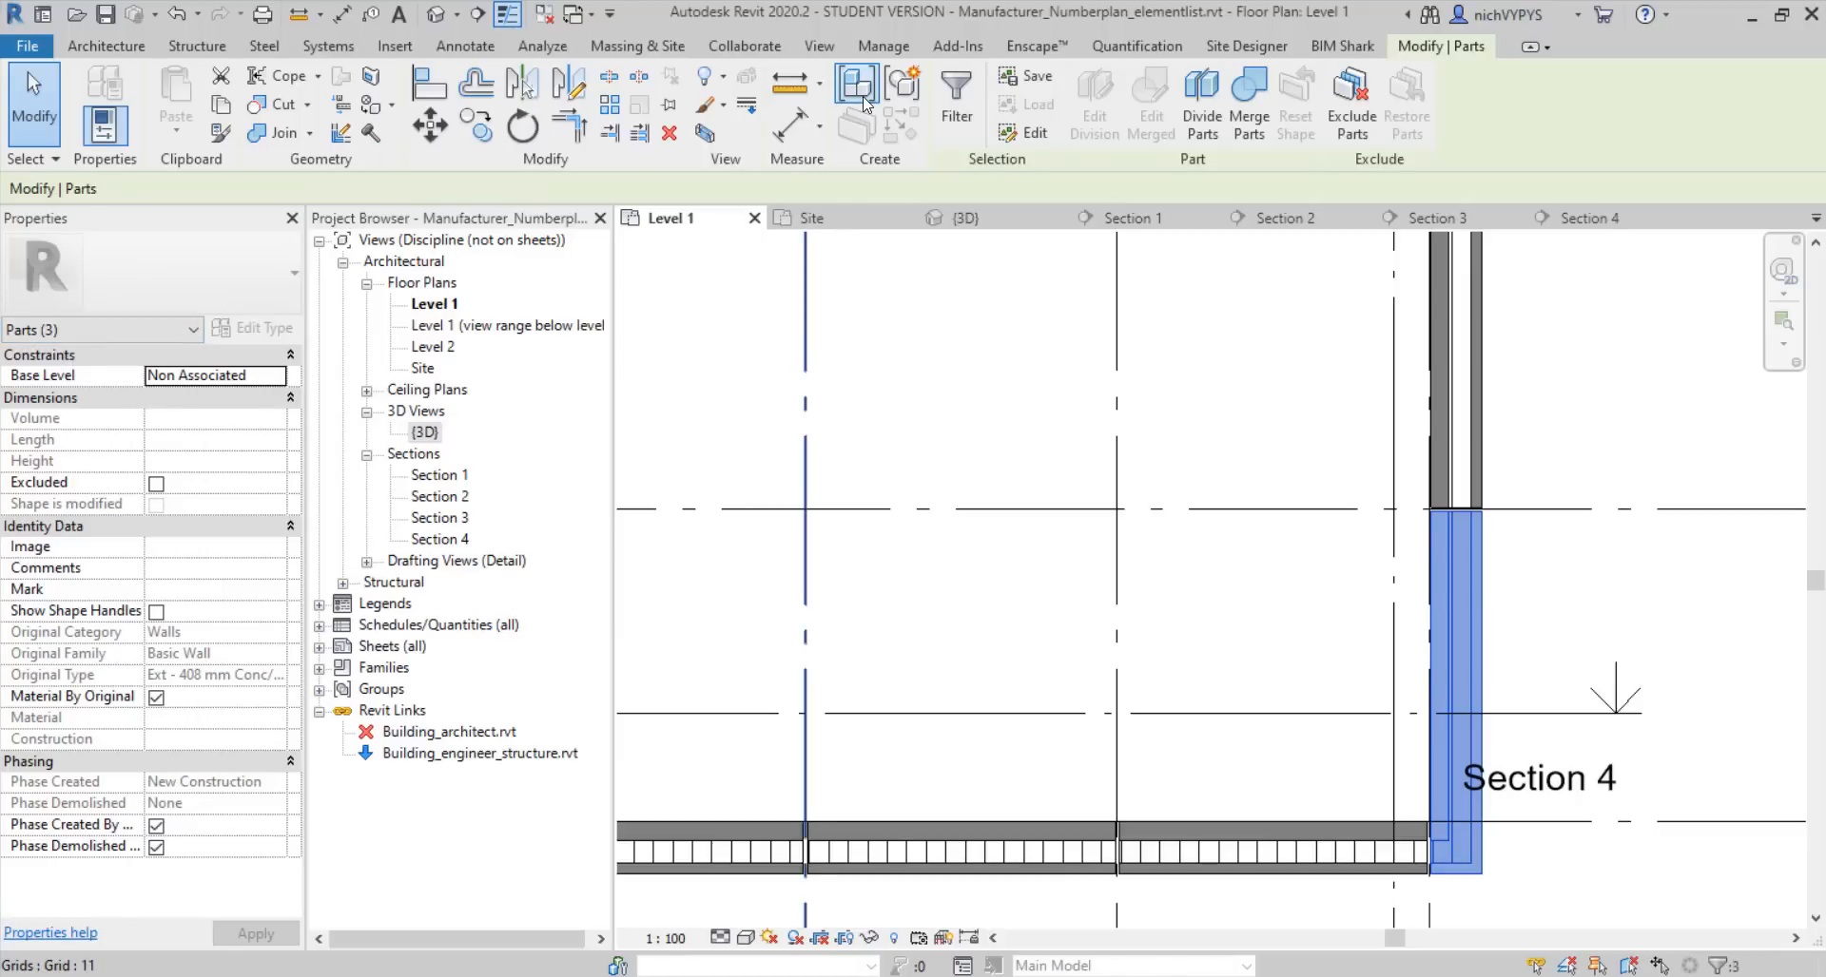
left_click(864, 95)
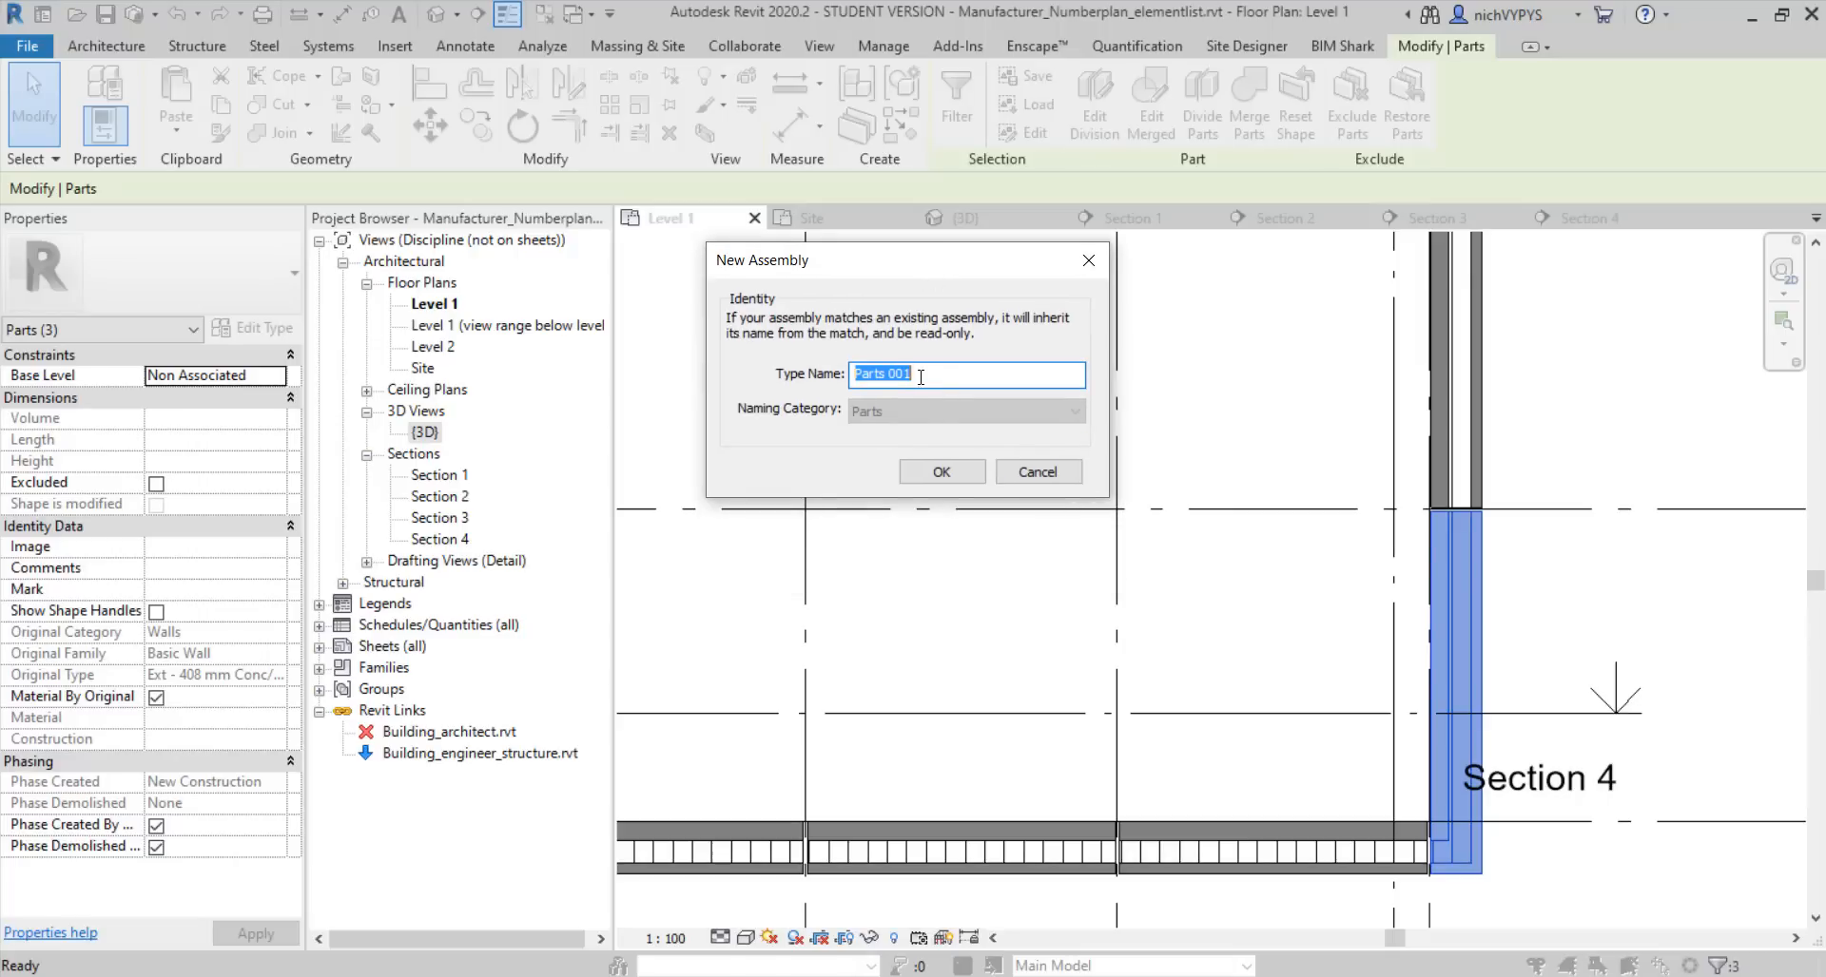
left_click(968, 472)
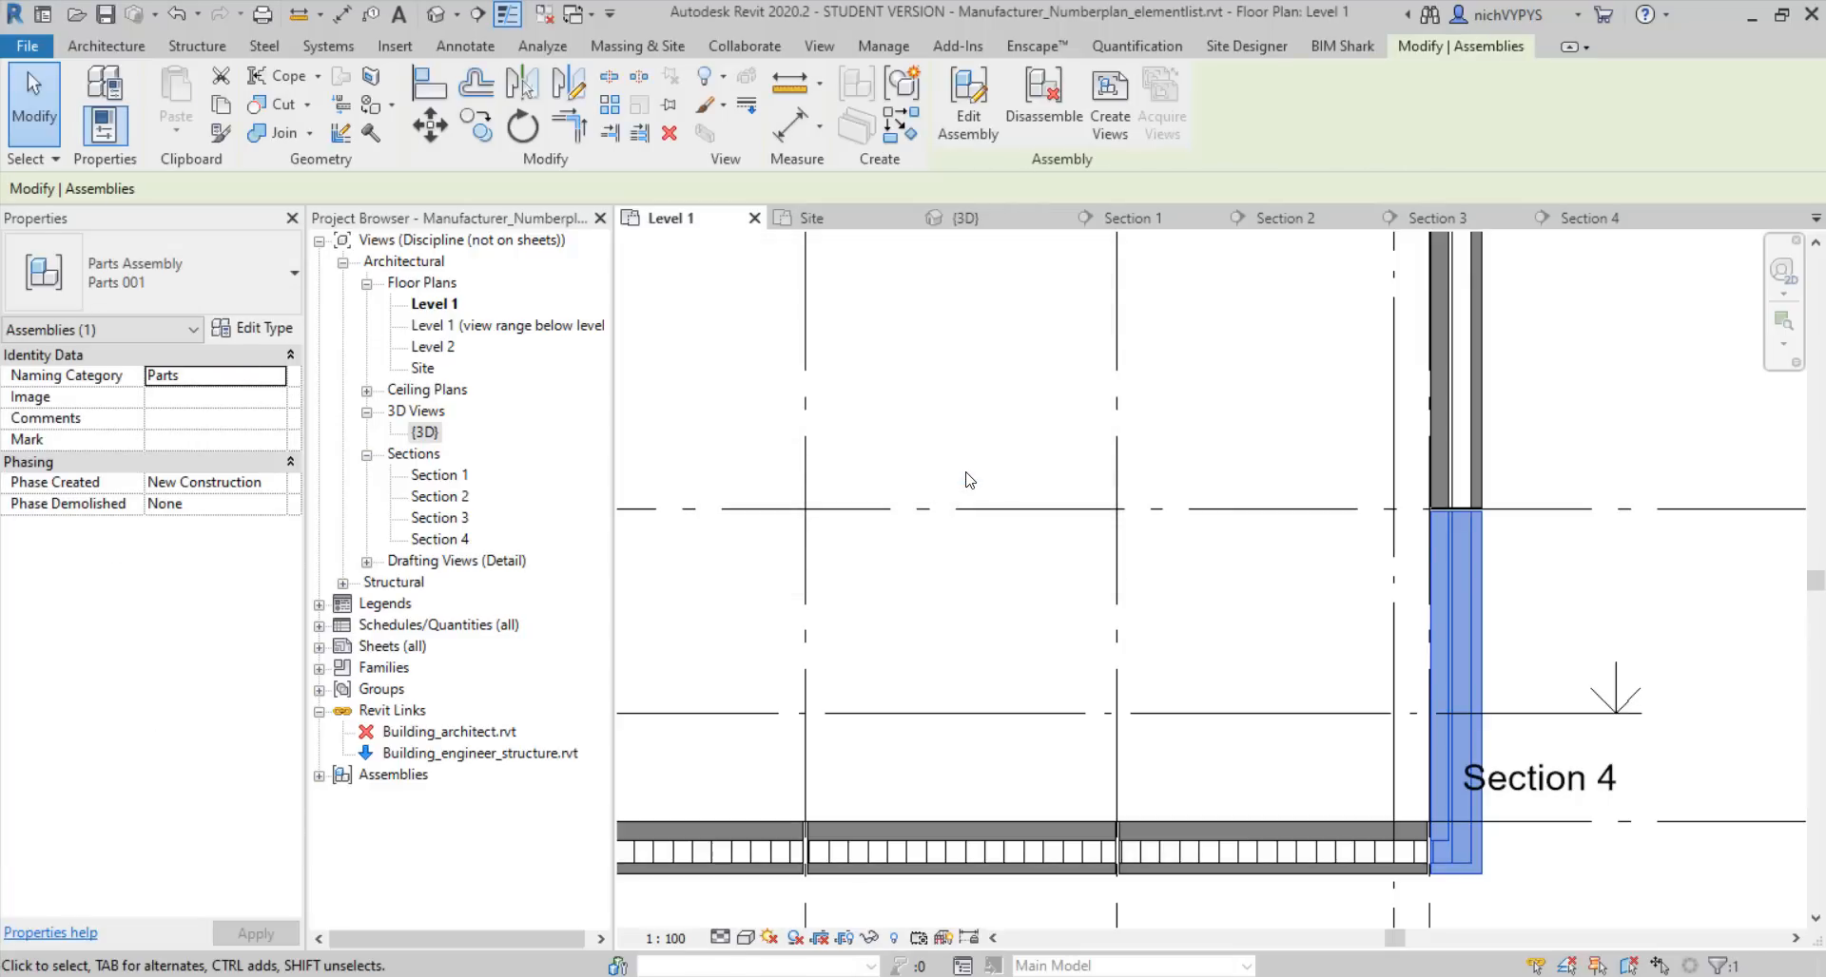
Create an assembly from the three layer parts of the wall element between grids 19 and 20, accepting the suggested type name
scroll(1232, 459, "down", 2)
scroll(1232, 459, "up", 3)
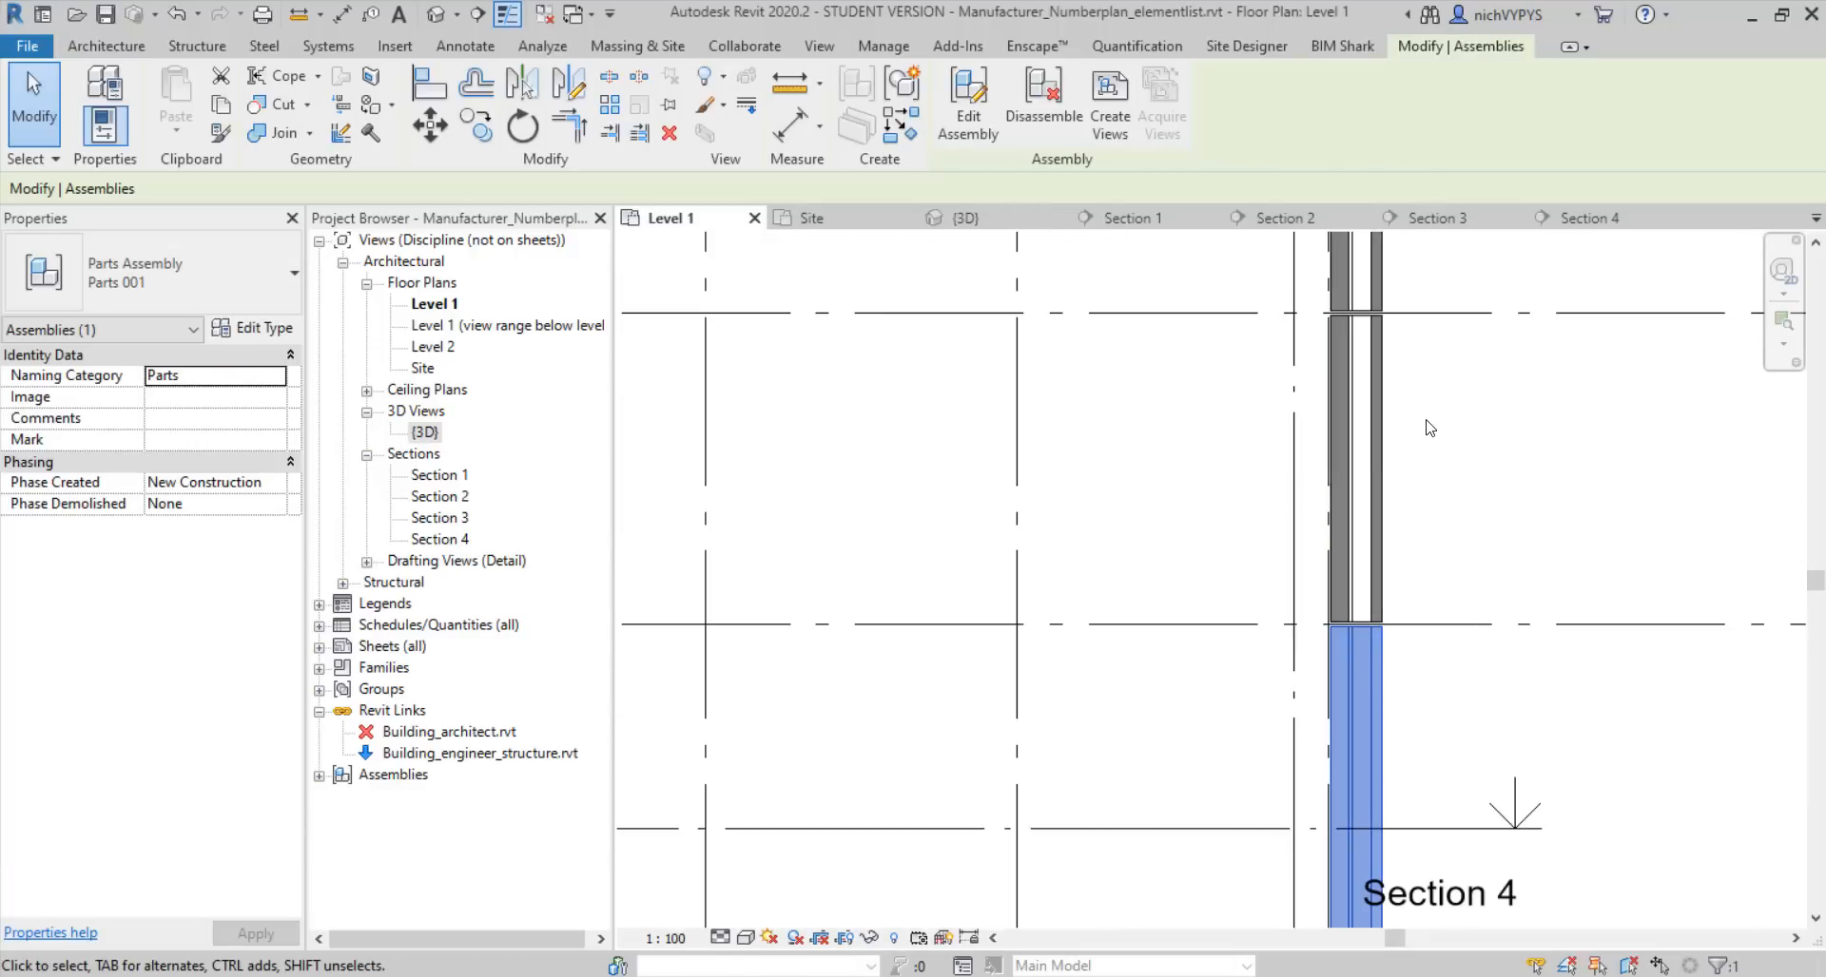
left_click_drag(1424, 419, 1348, 454)
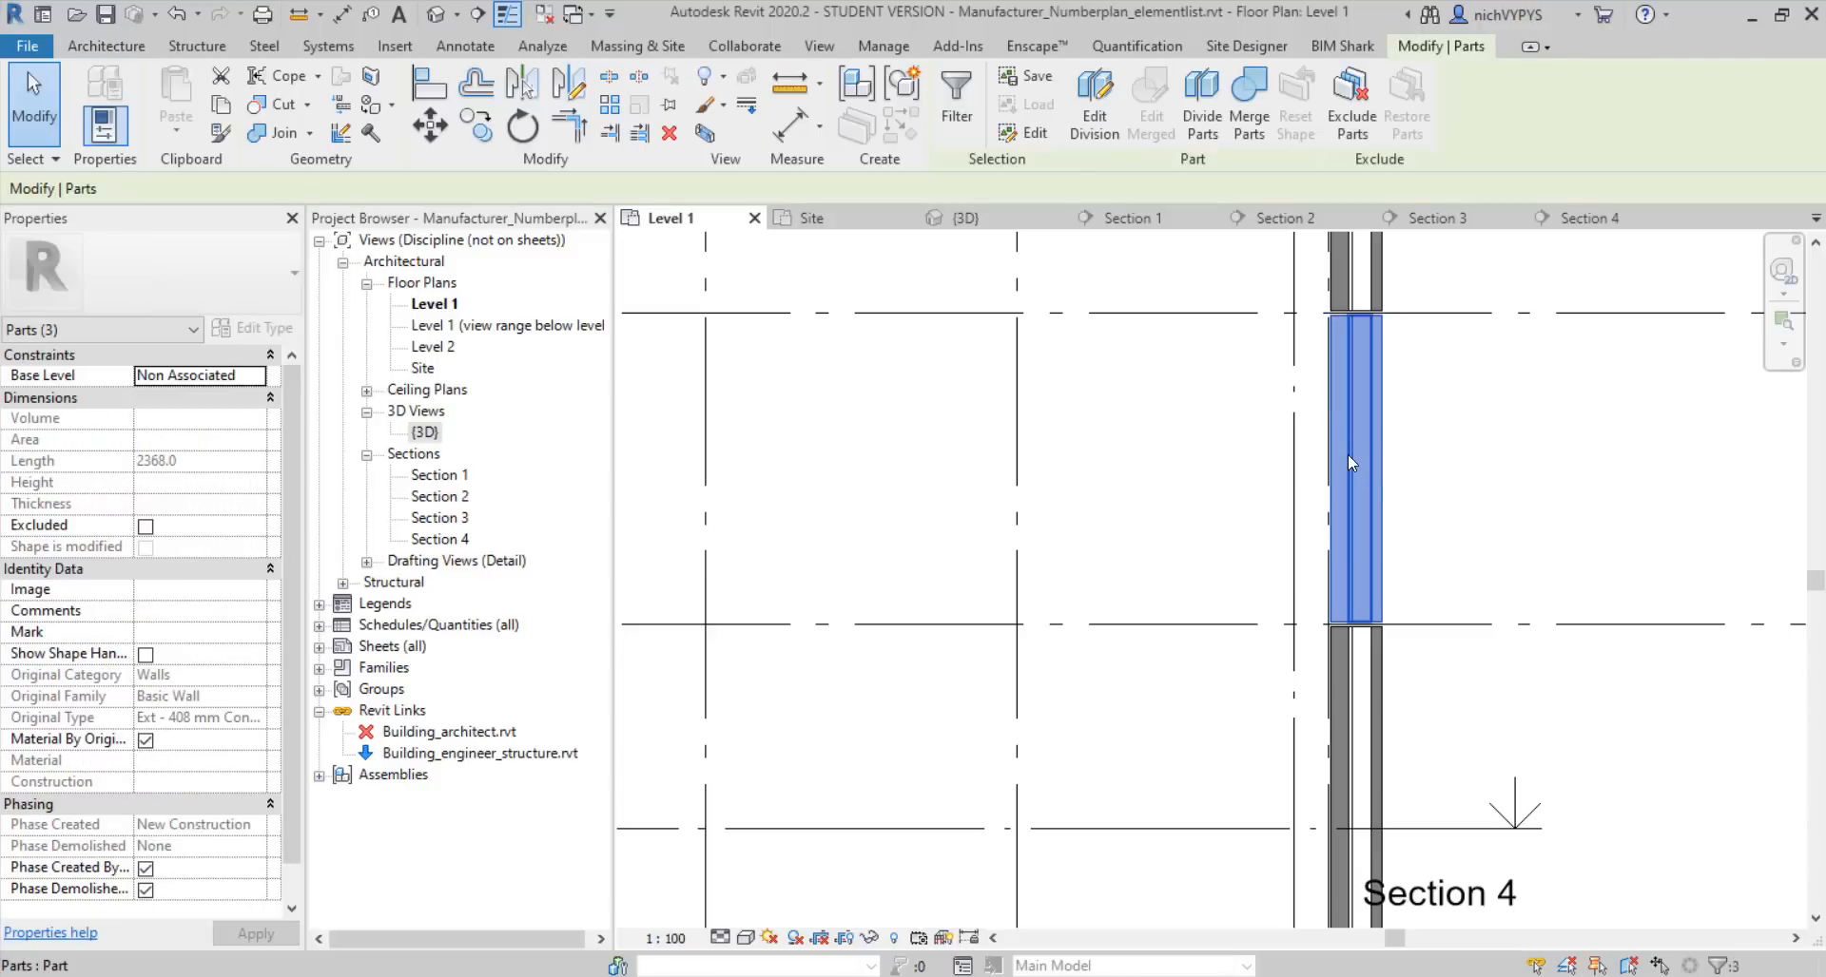
left_click(861, 88)
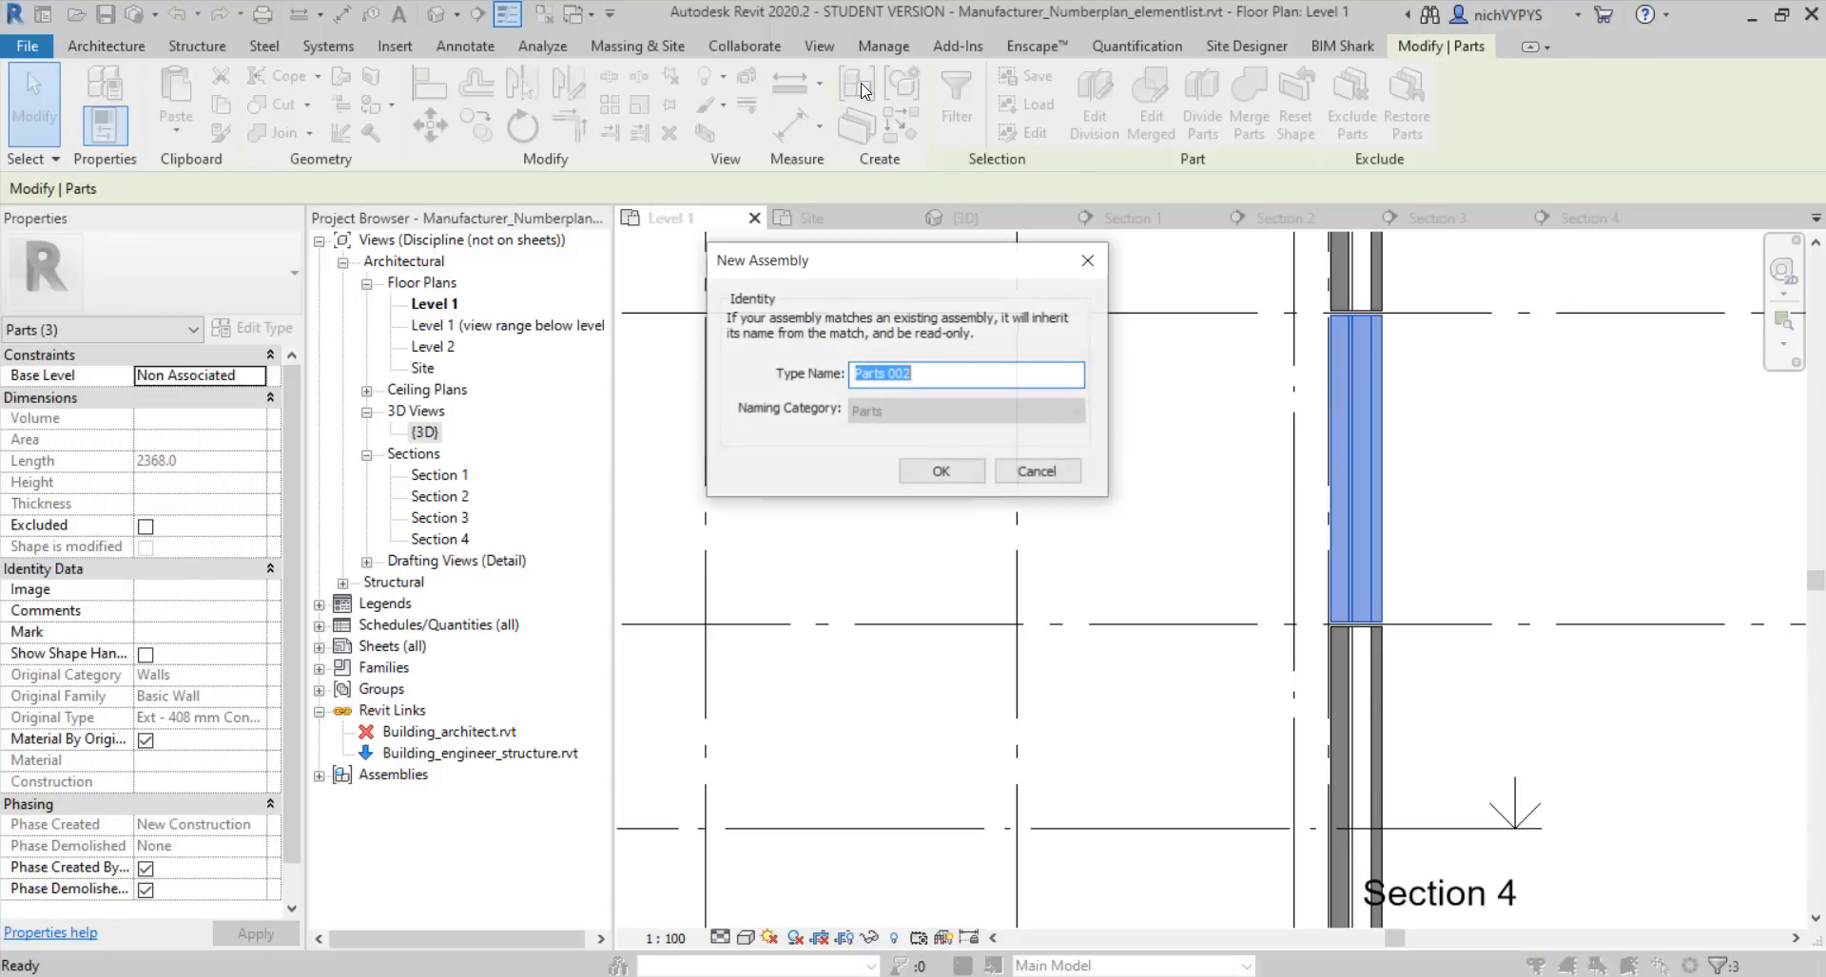
left_click(941, 471)
Create an assembly from the three matching layer parts of the wall element between grids 18 and 19
middle_click_drag(1154, 574, 1112, 709)
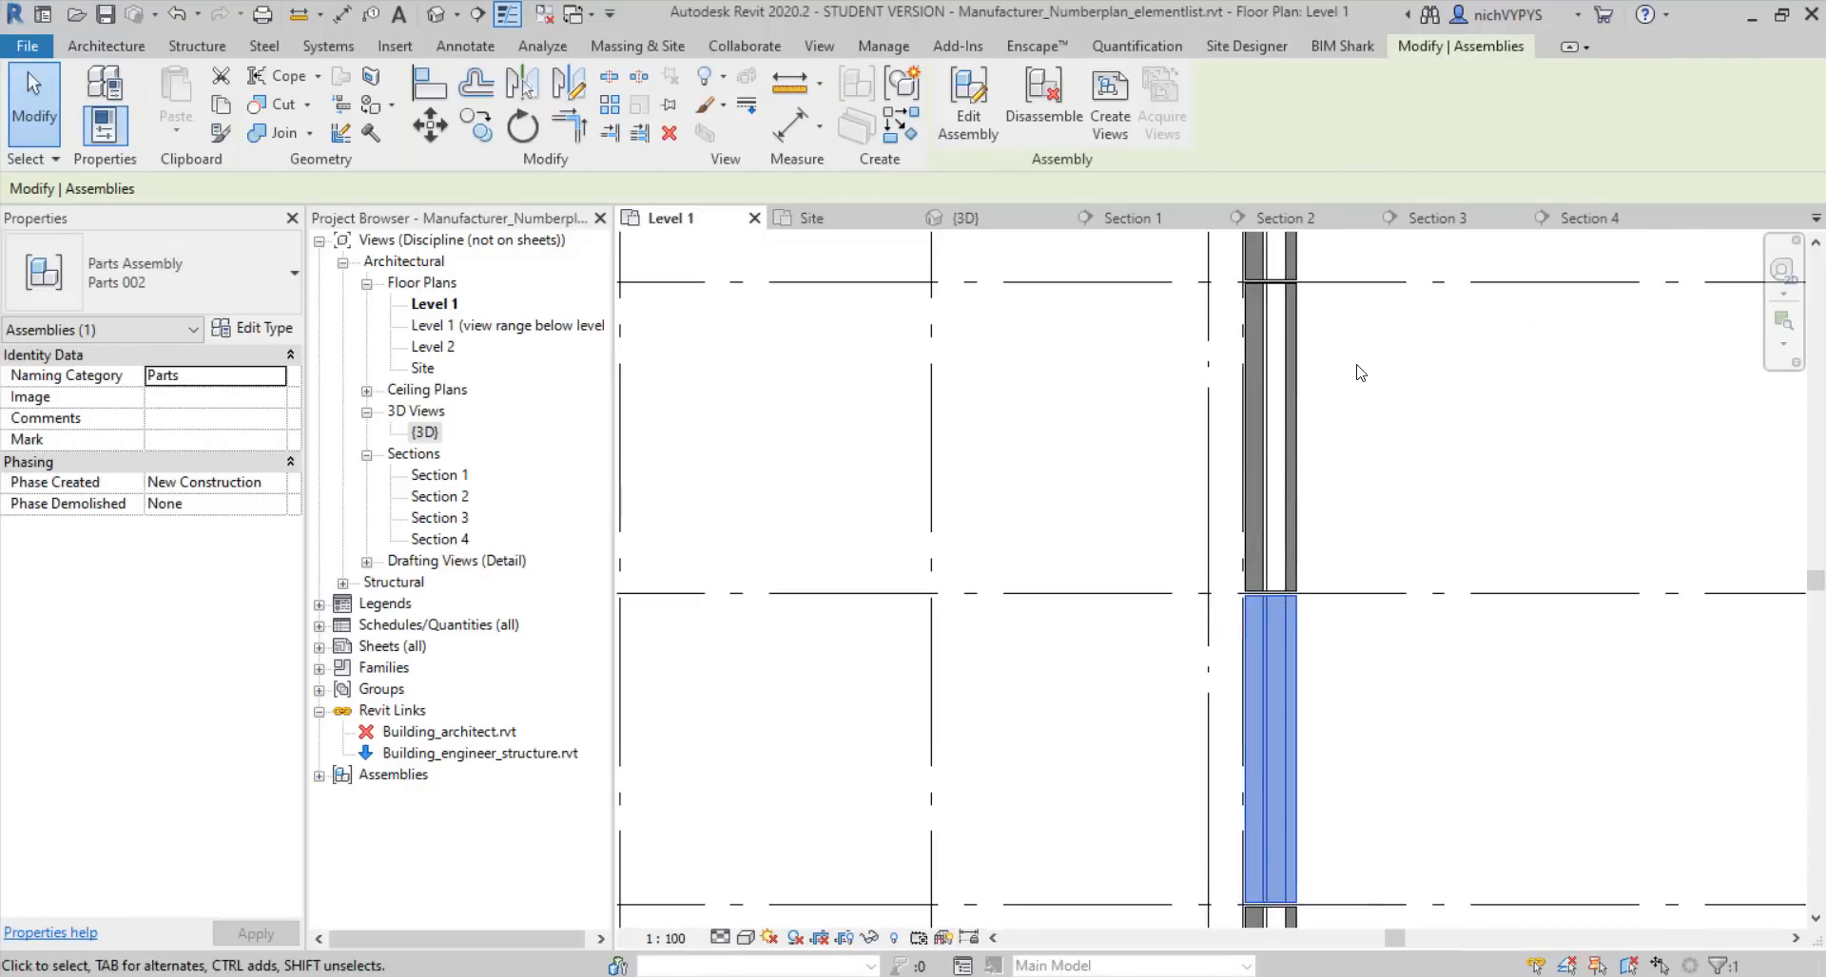
left_click_drag(1360, 371, 1251, 444)
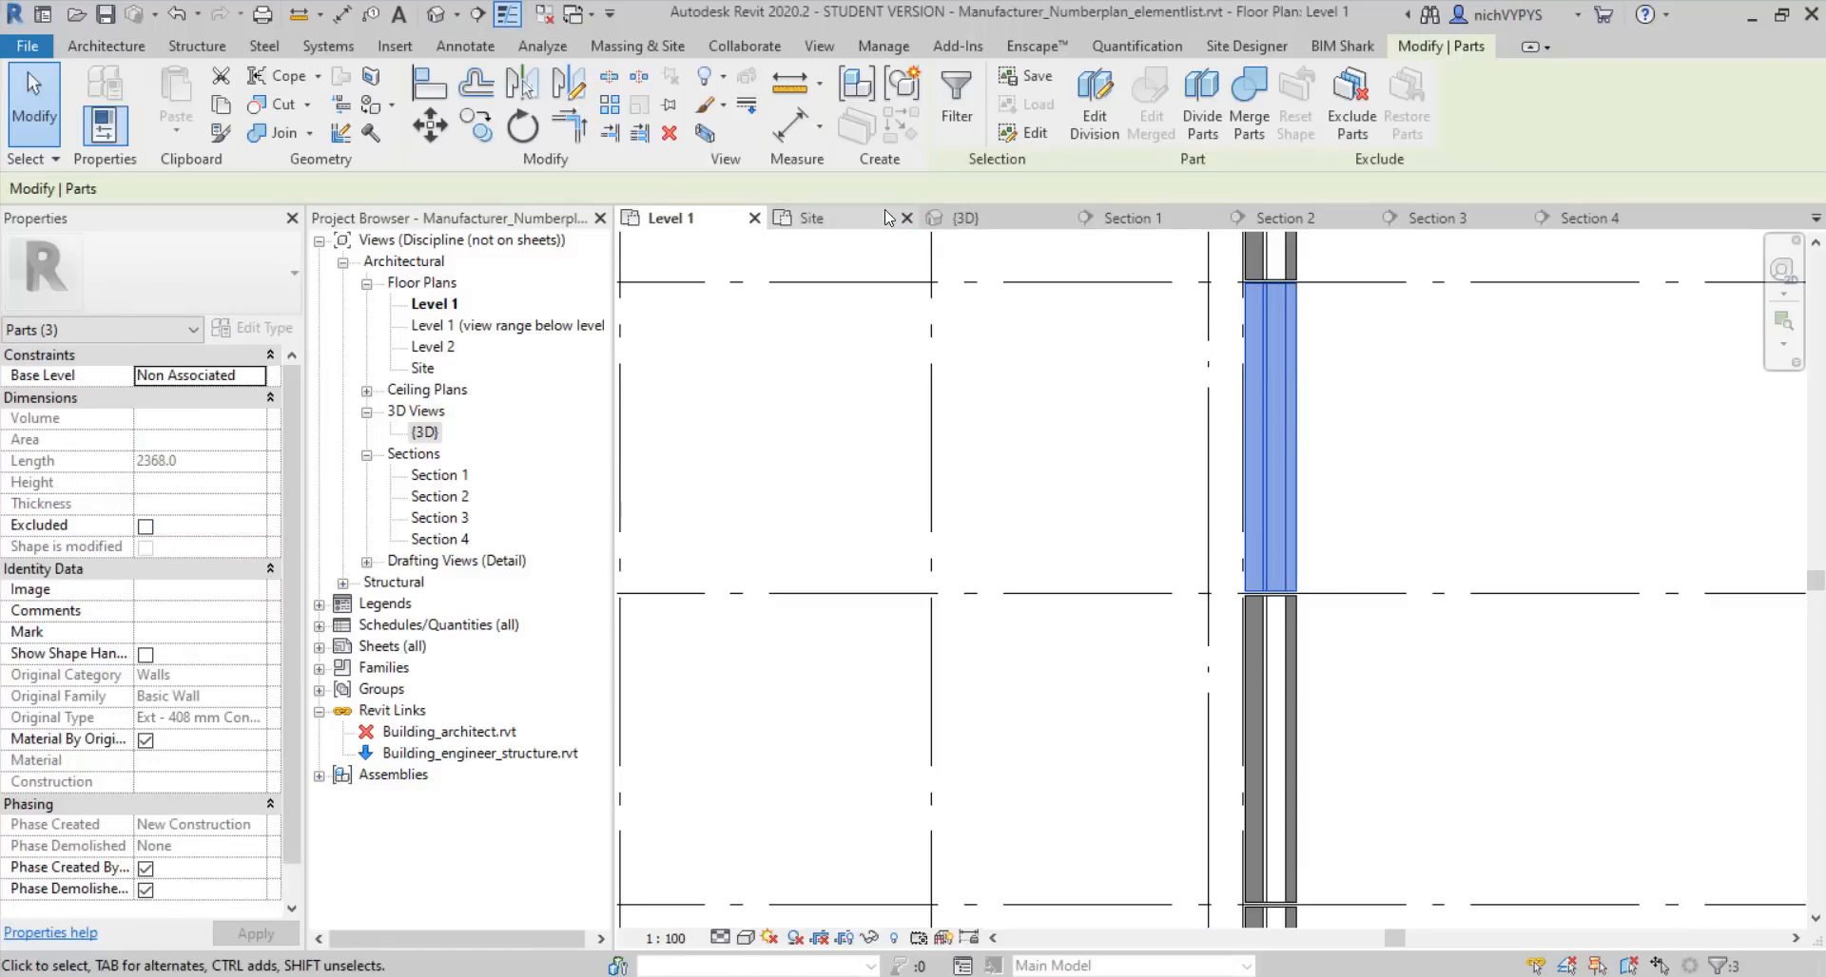
left_click(861, 87)
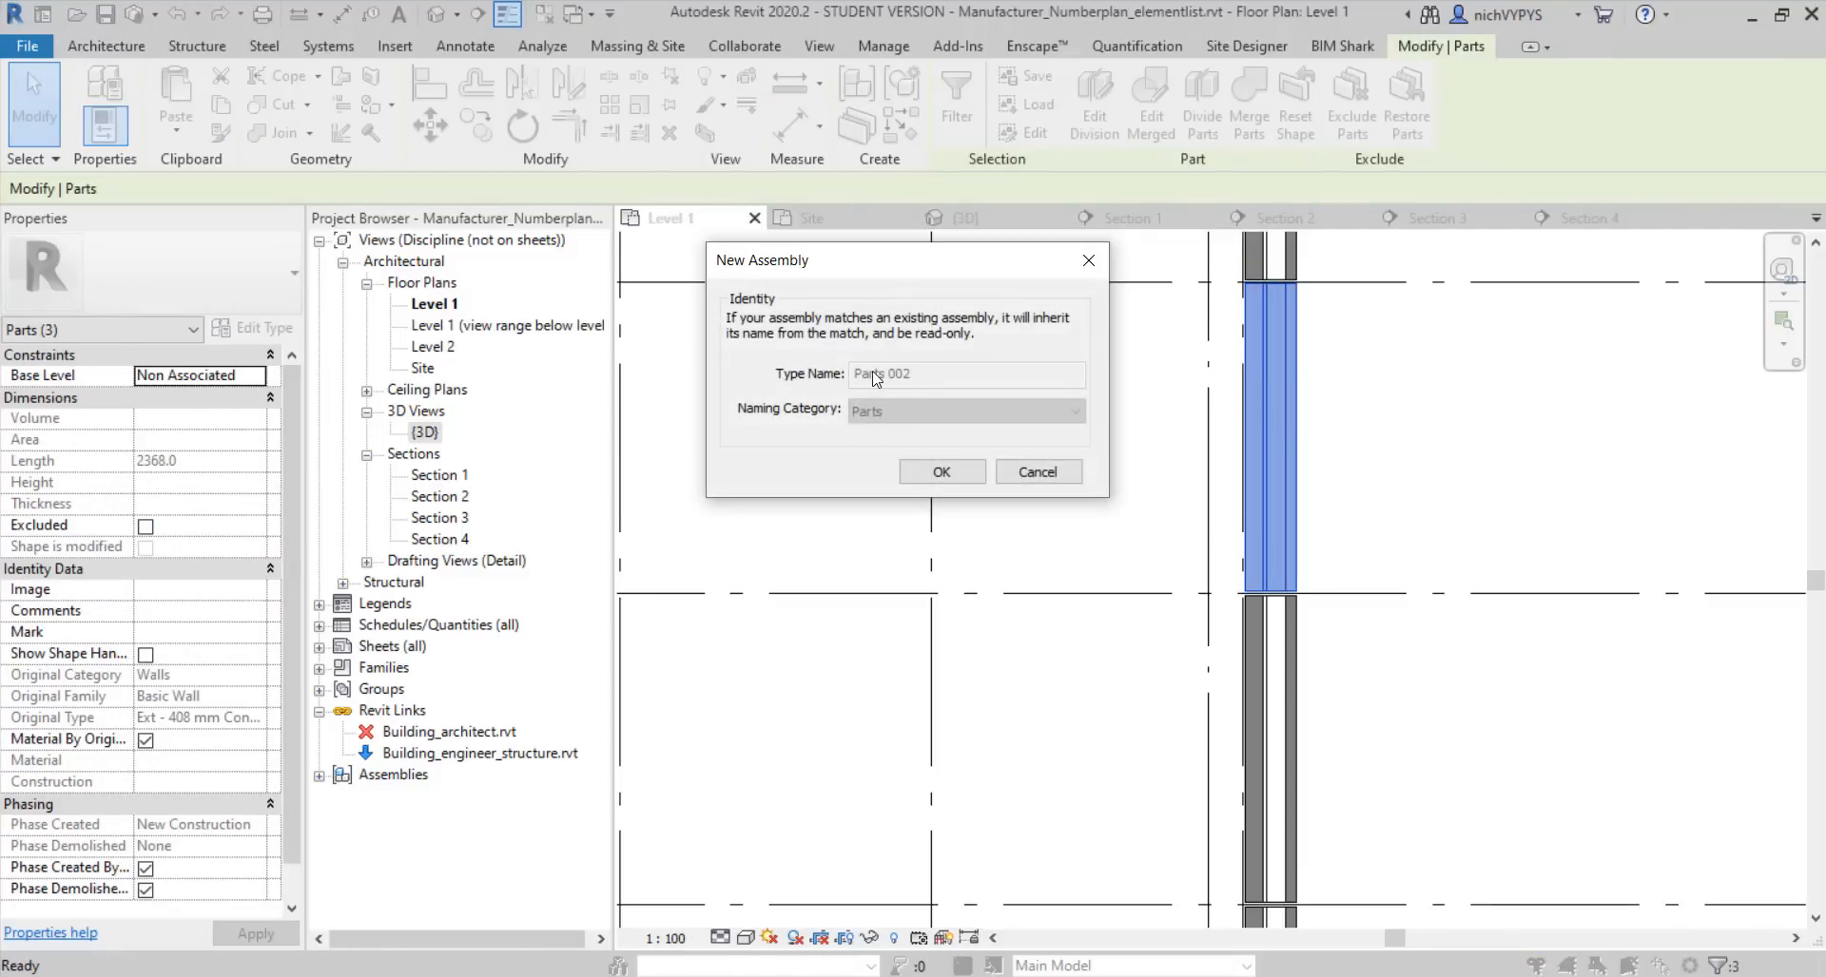
left_click(941, 472)
scroll(1312, 551, "down", 5)
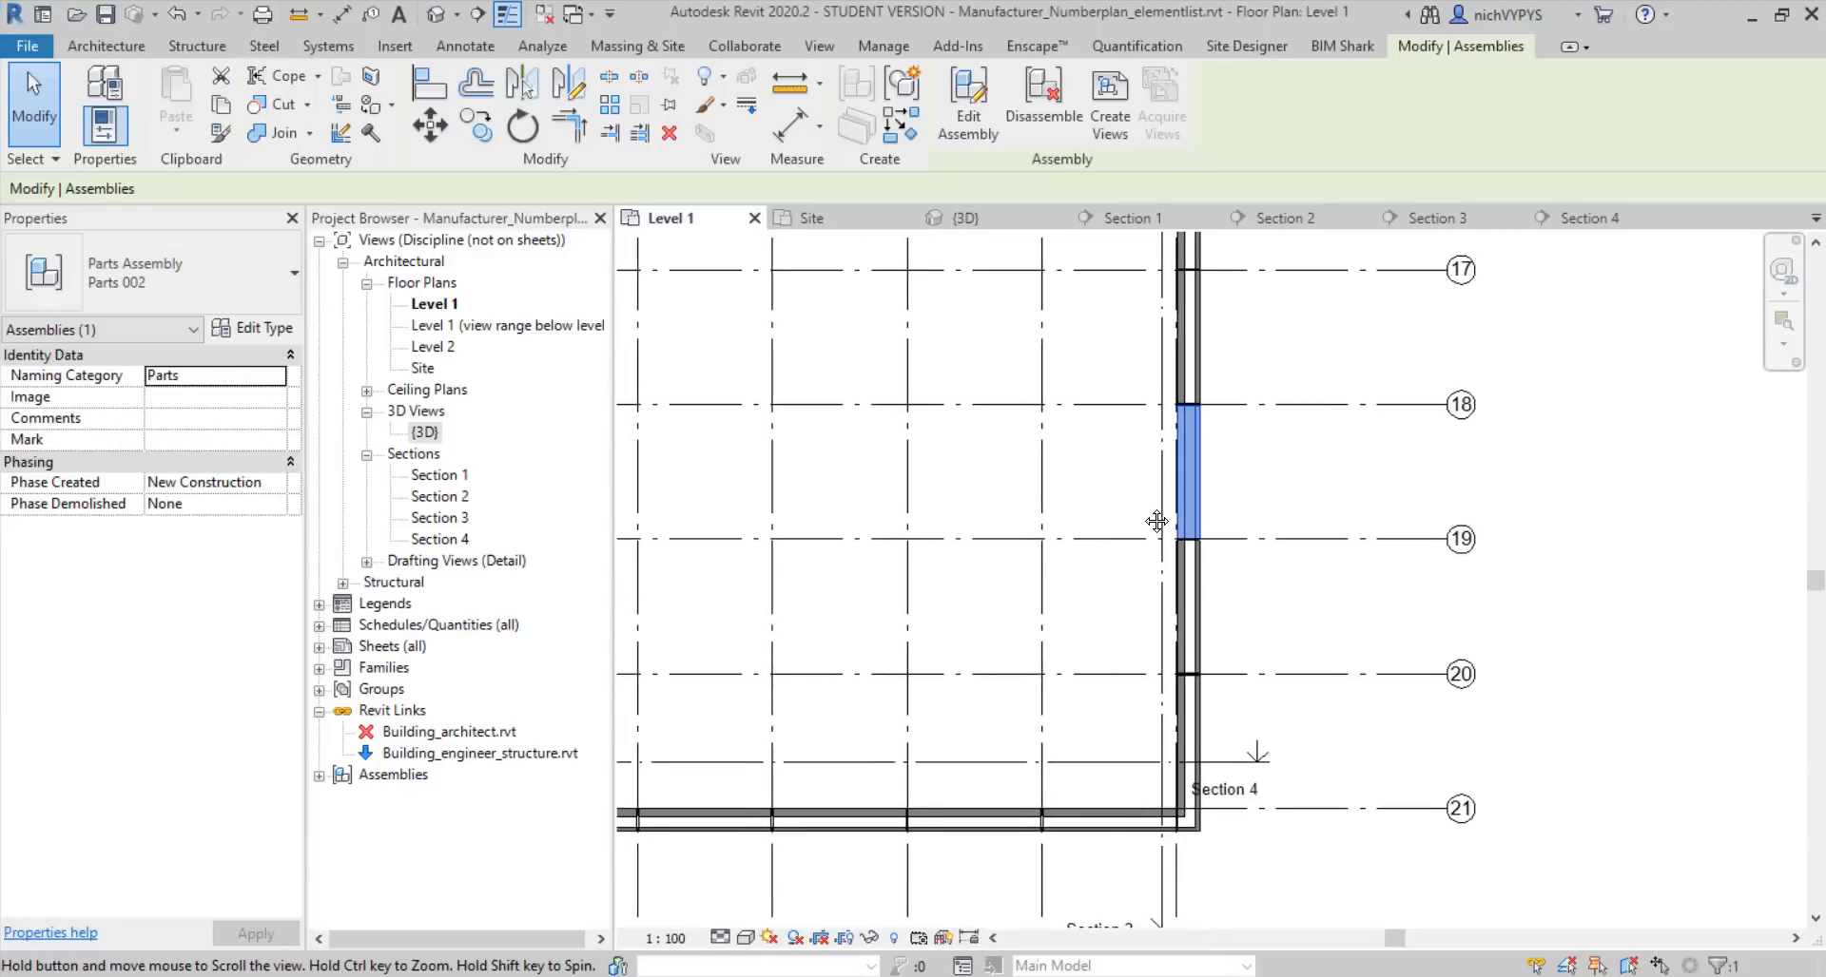
scroll(1286, 548, "down", 4)
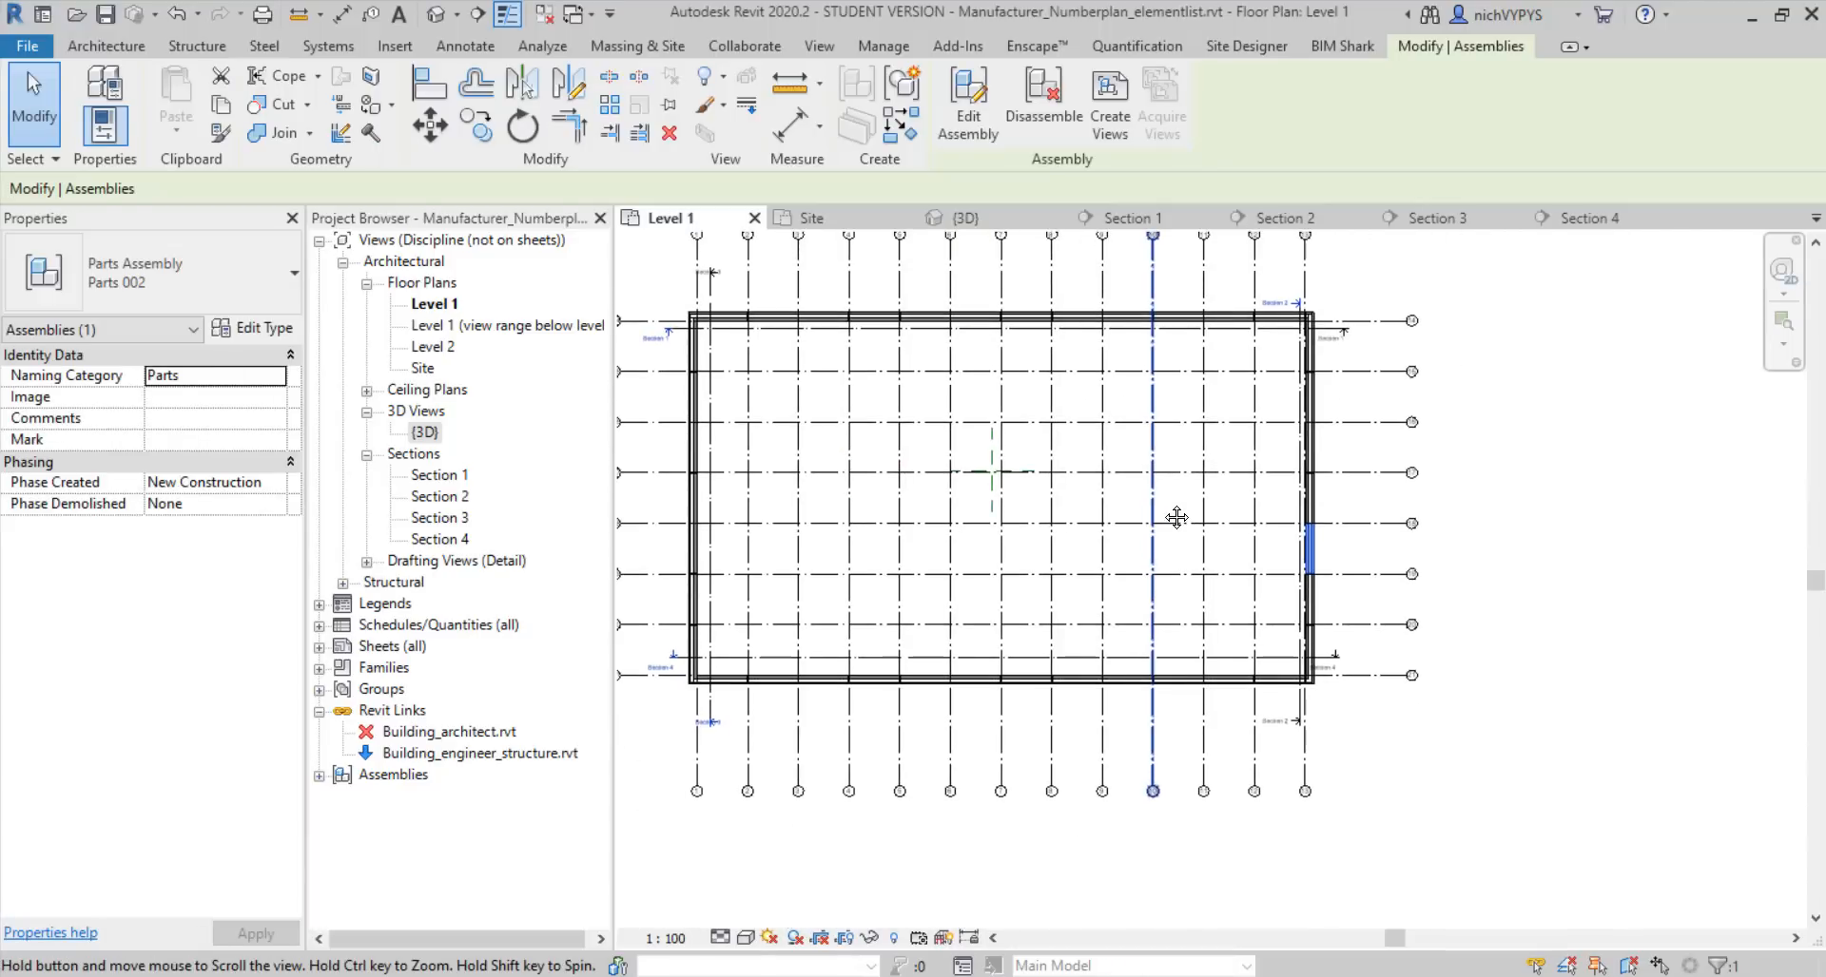
Open the Section 1 view at the wall elements between grids 2 and 6
key("Escape")
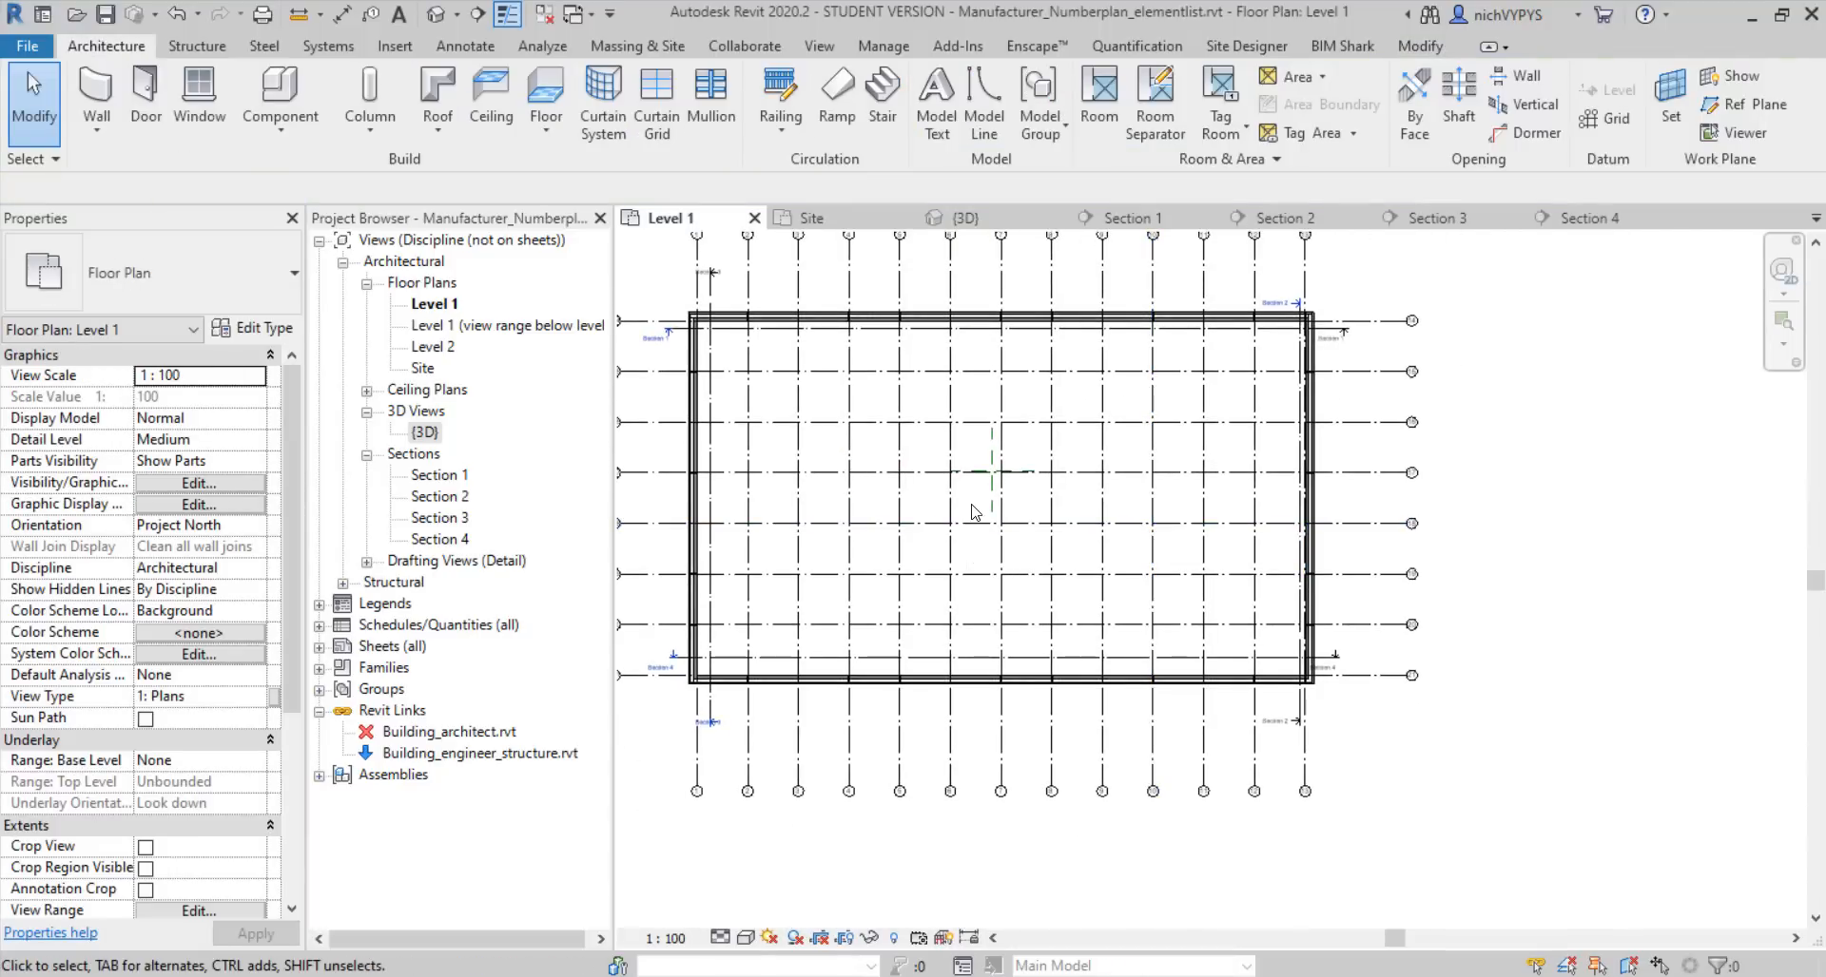
double_click(1345, 345)
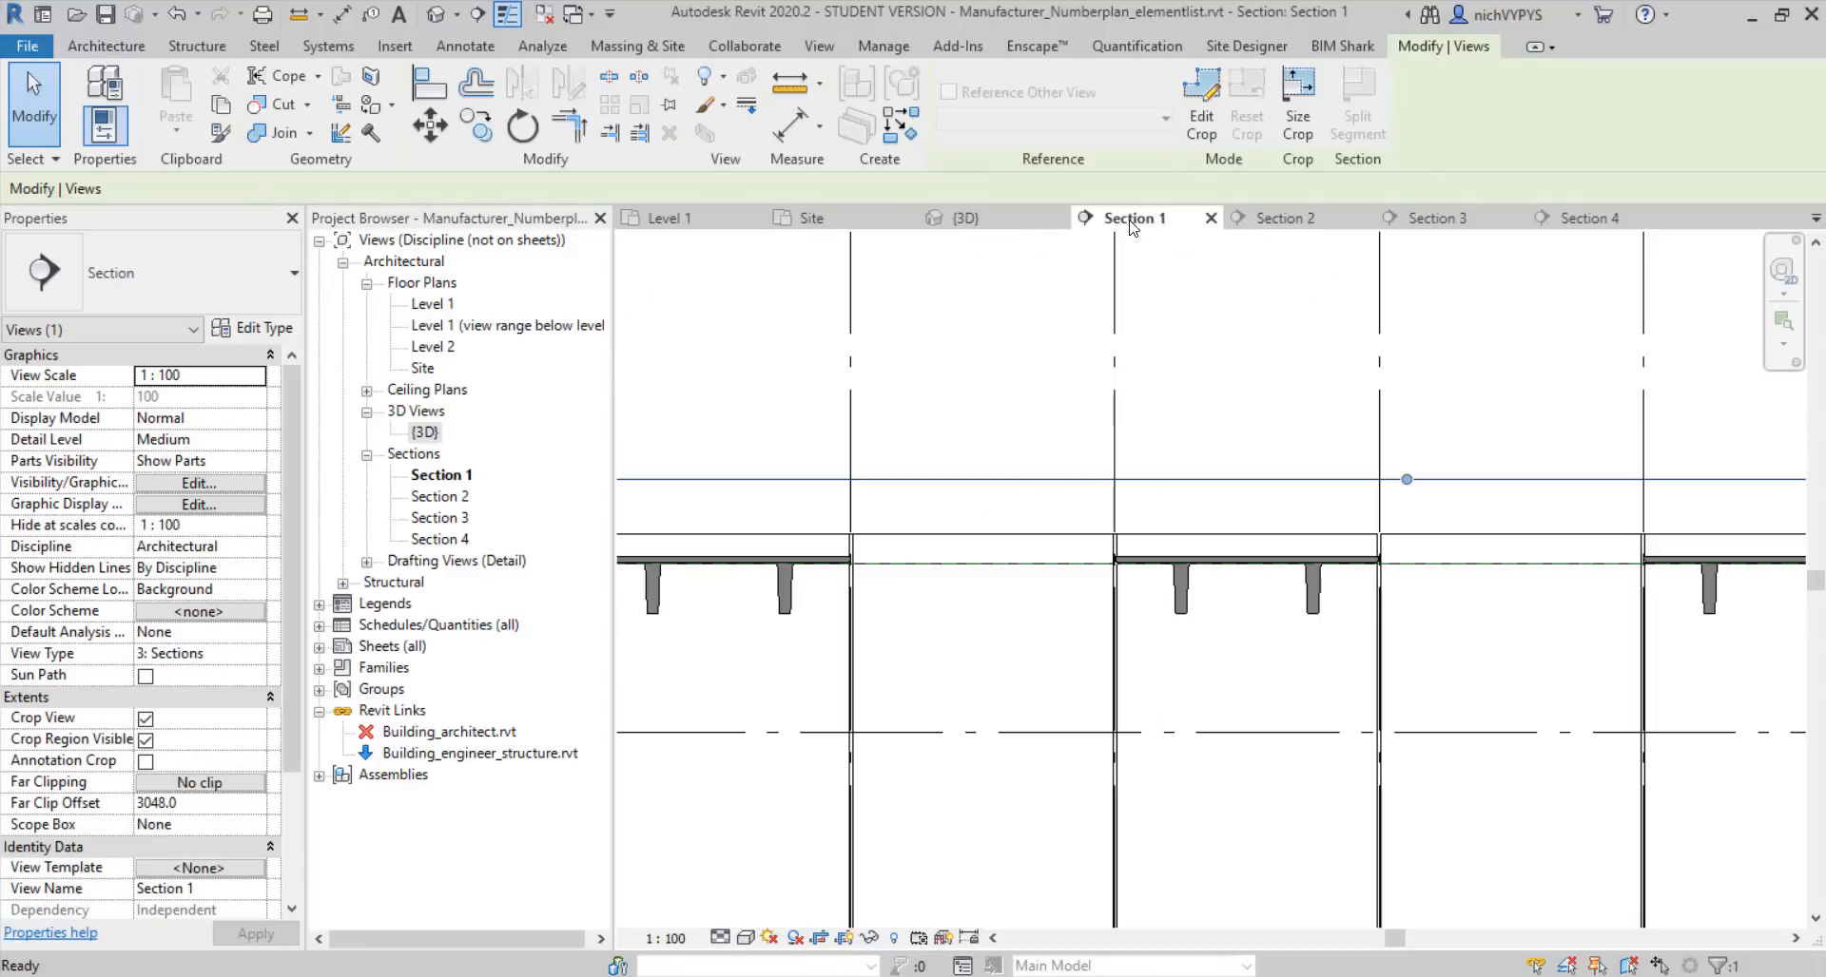
scroll(1012, 537, "up", 3)
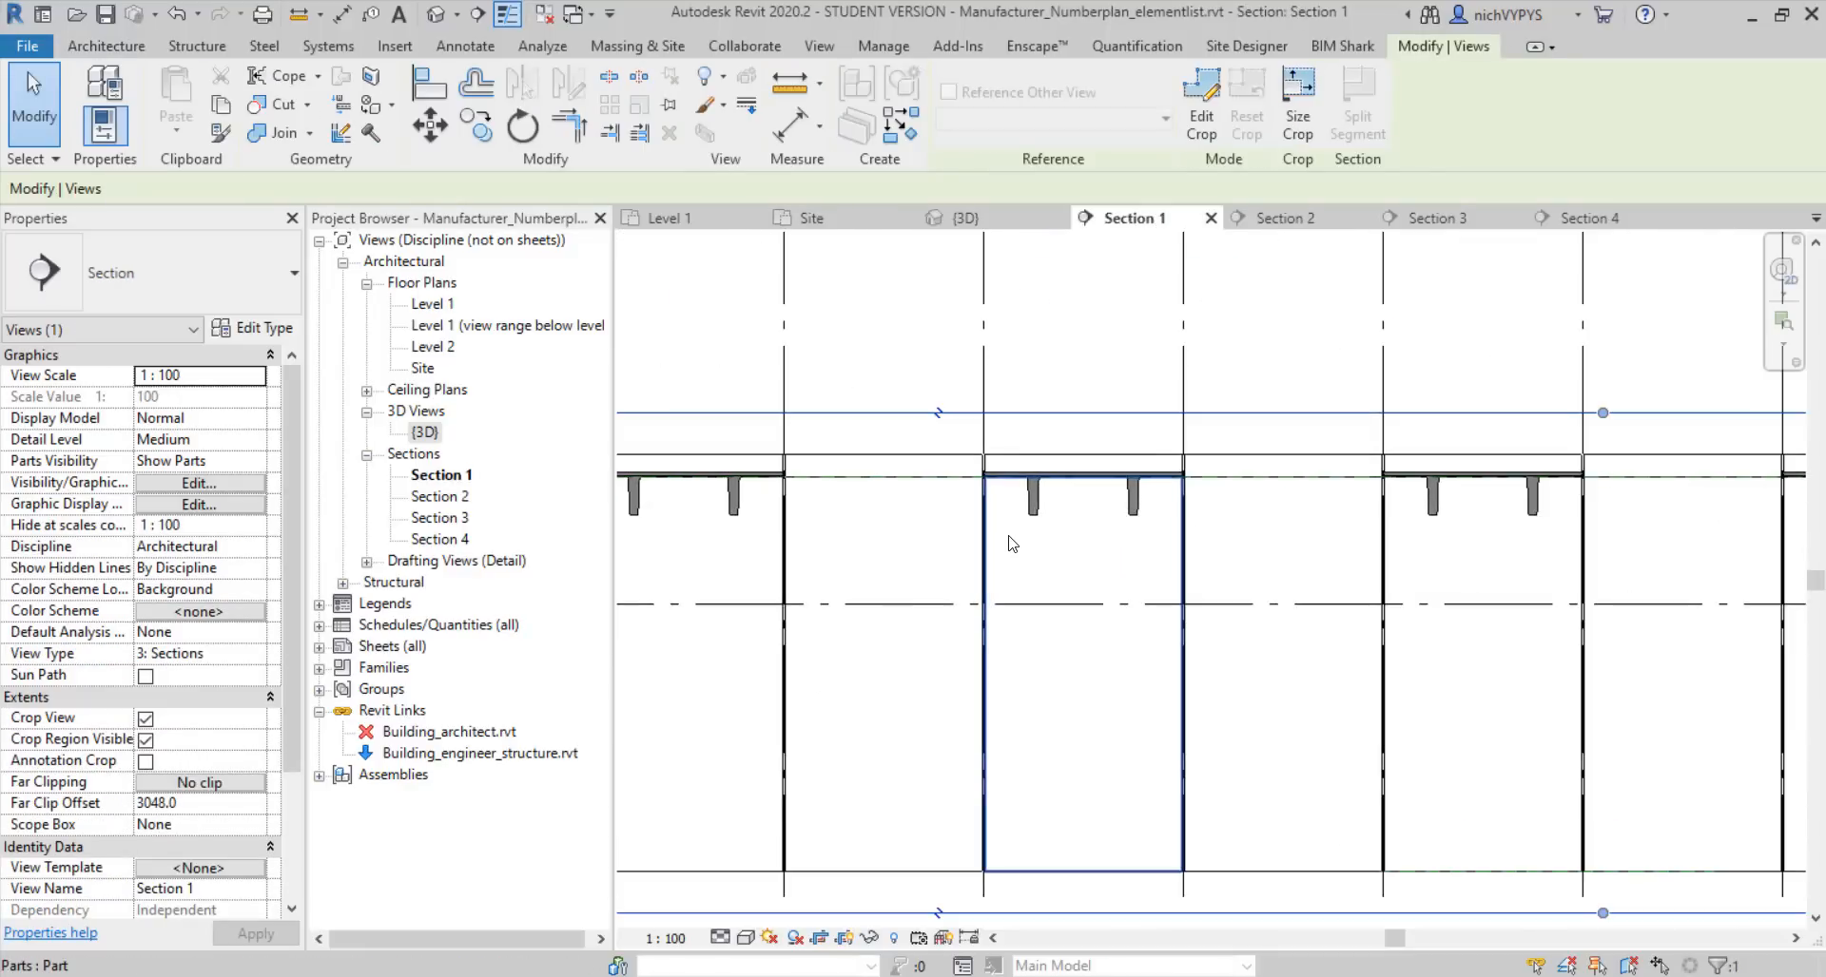
scroll(1035, 483, "down", 4)
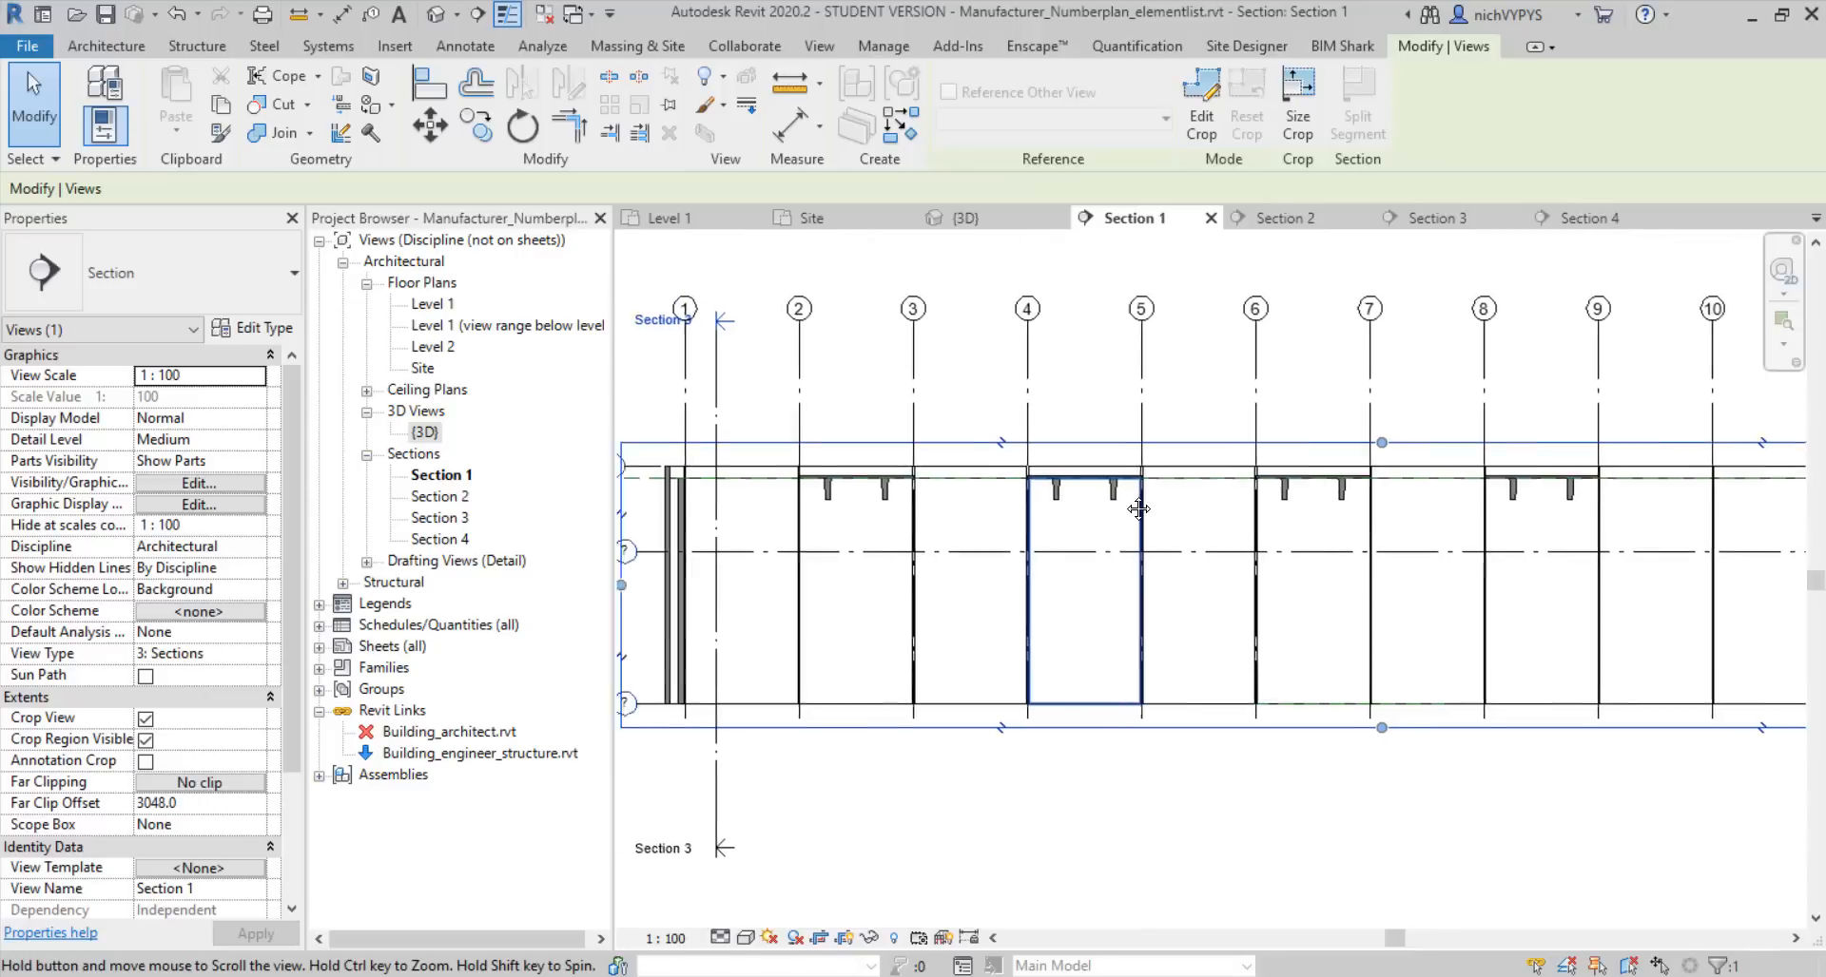
scroll(1118, 504, "up", 3)
scroll(1309, 510, "down", 1)
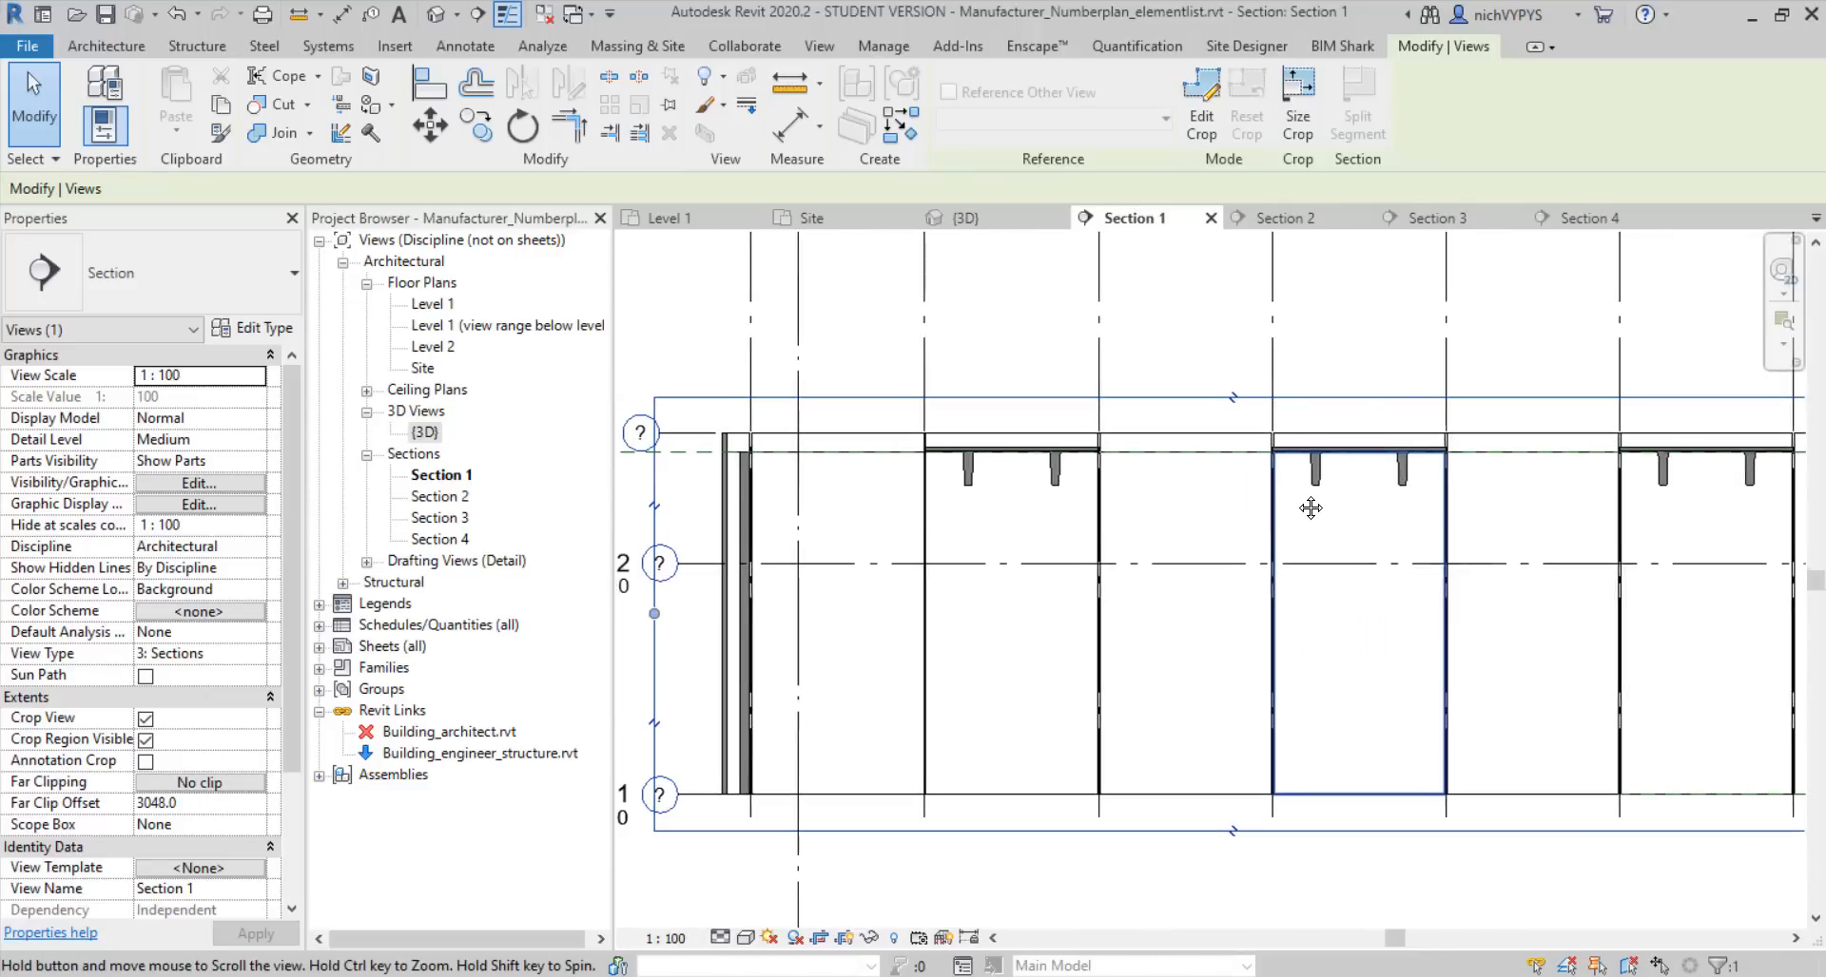
scroll(1236, 500, "up", 1)
scroll(1215, 497, "up", 2)
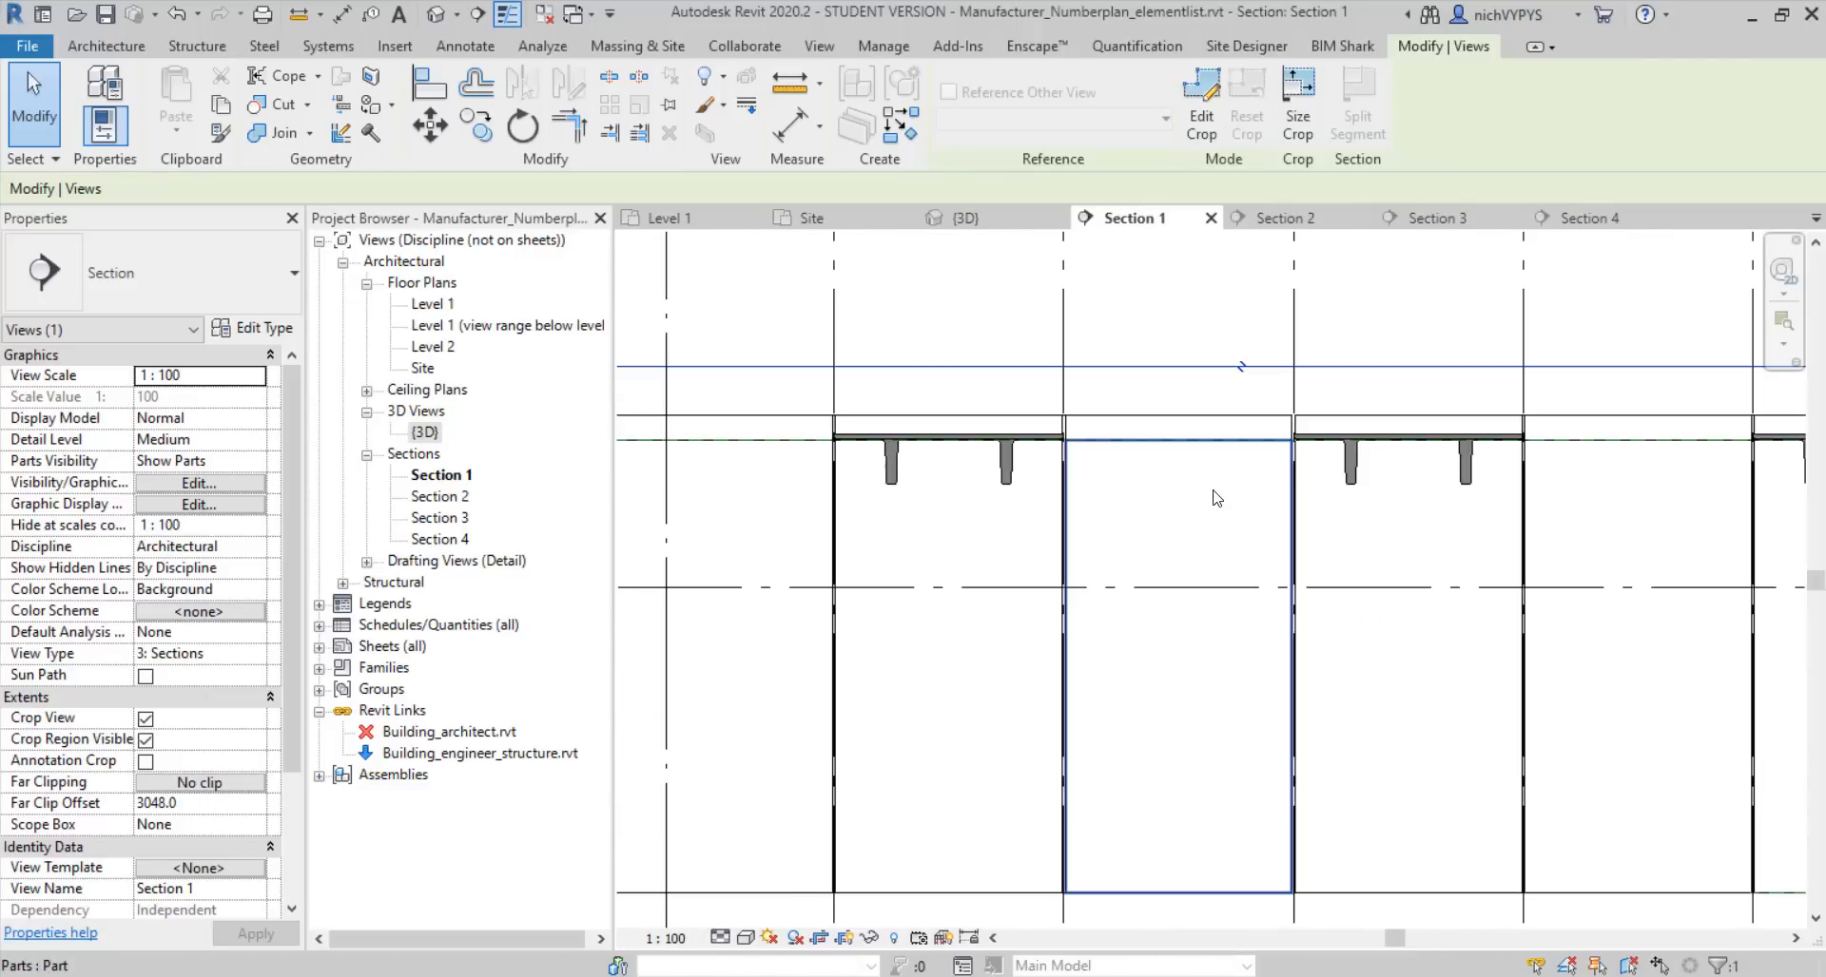
Create an assembly from only the three layer parts between grids 3 and 4, filtering out levels and reference planes and accepting the suggested type name
left_click_drag(1203, 393, 1184, 472)
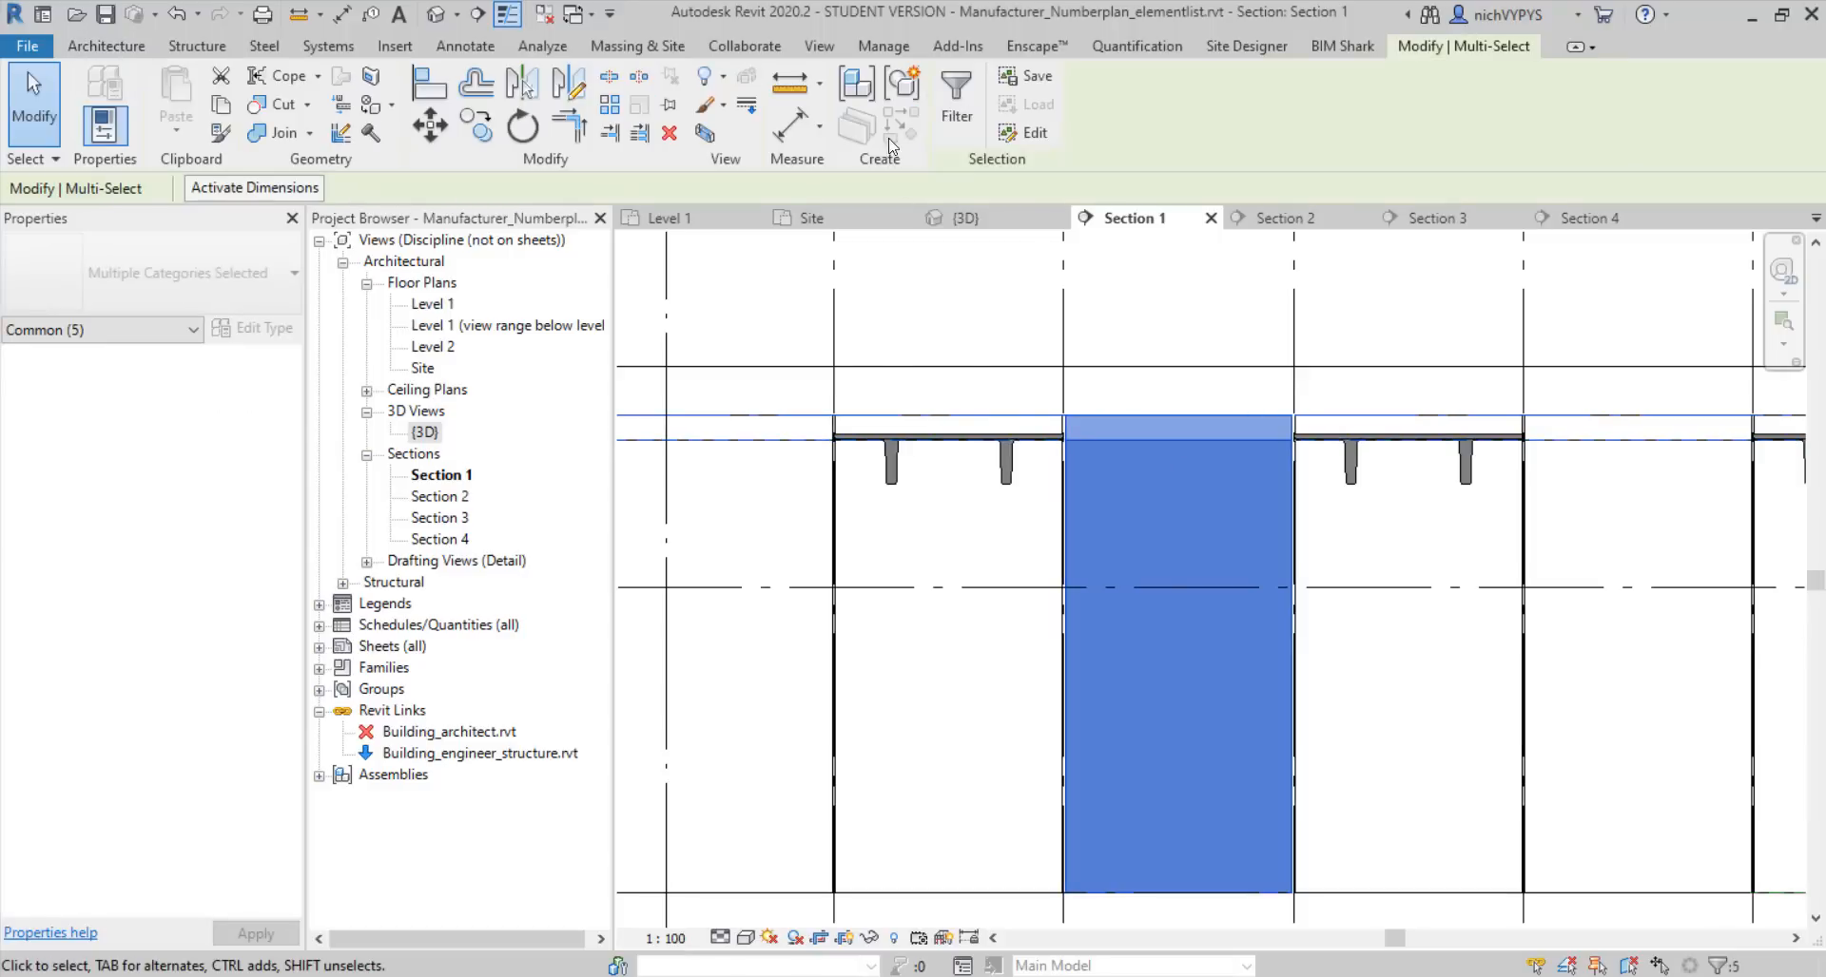
left_click(956, 100)
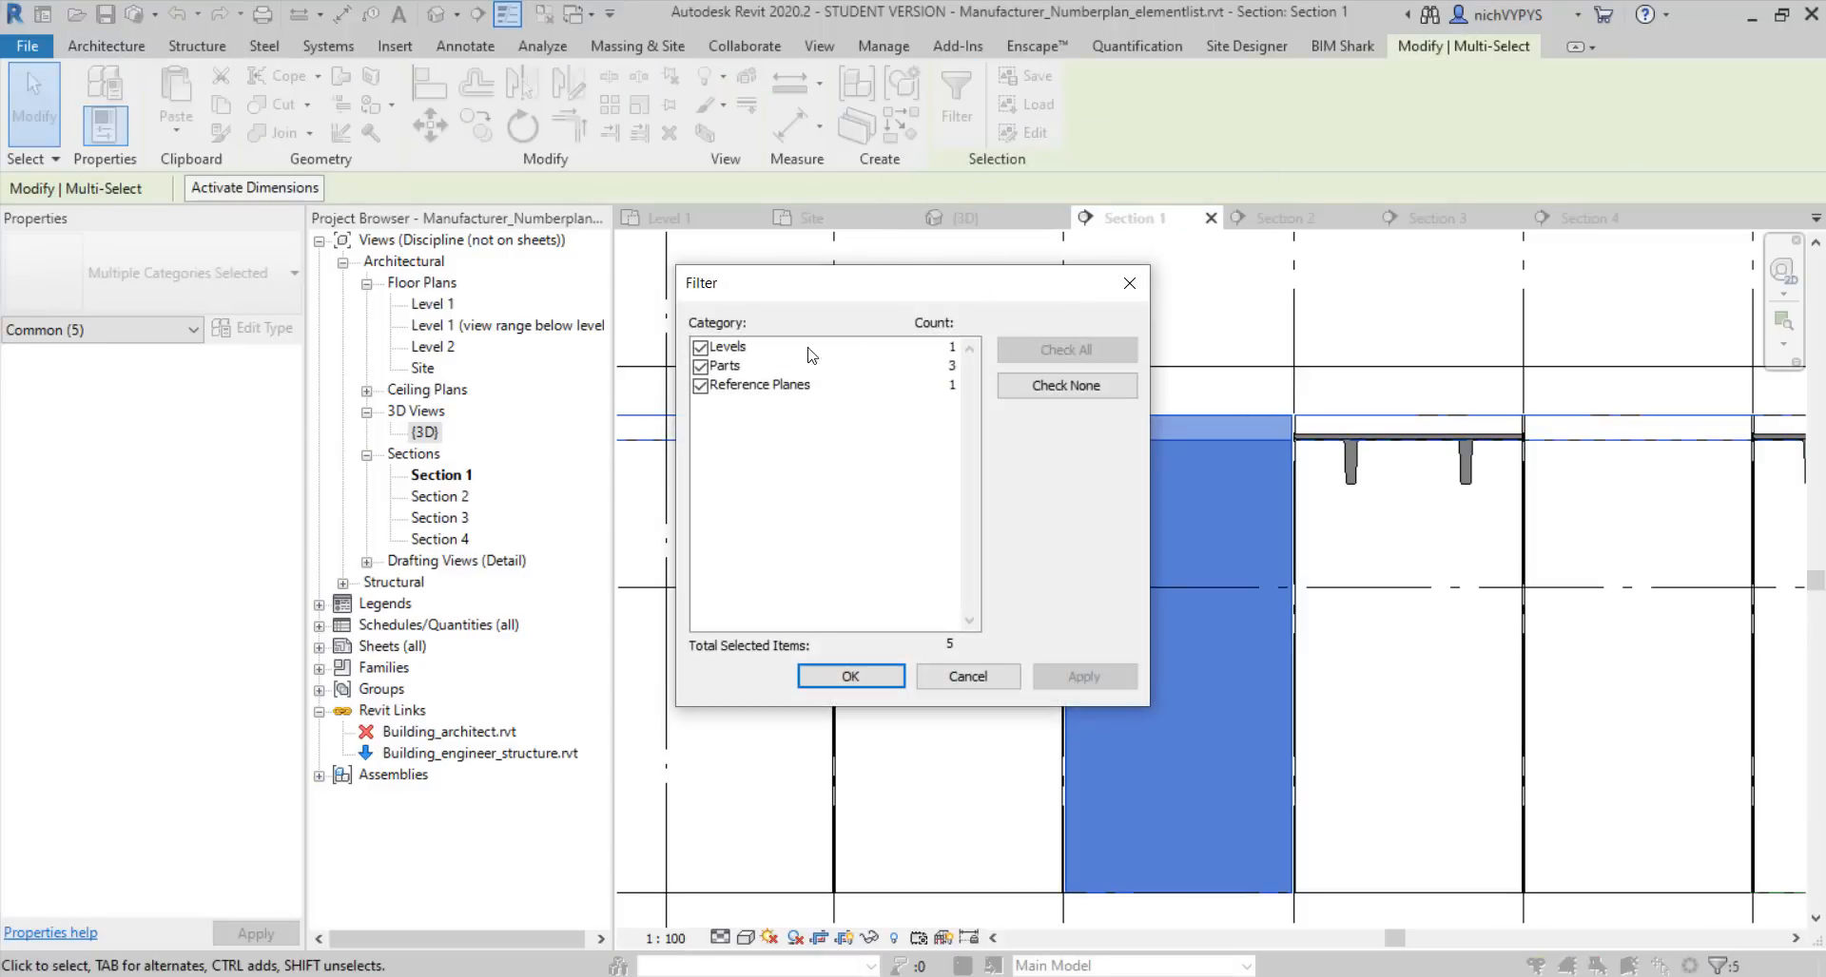
left_click(701, 385)
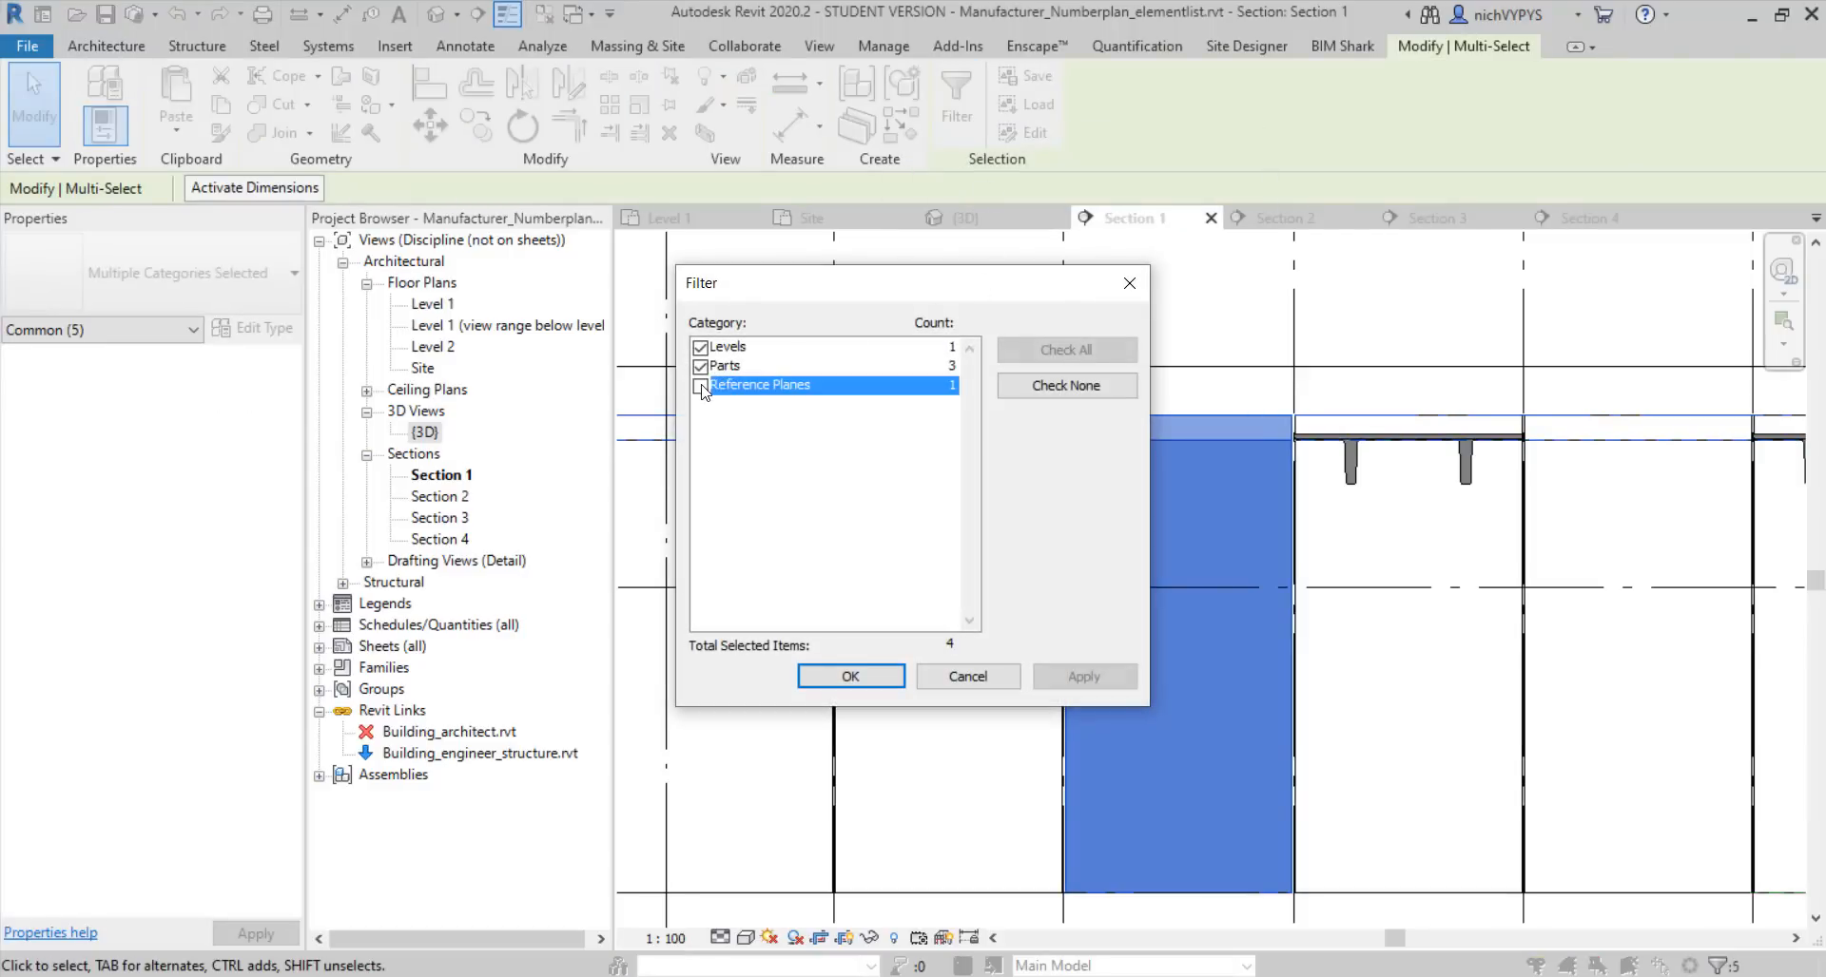
left_click(701, 347)
left_click(850, 677)
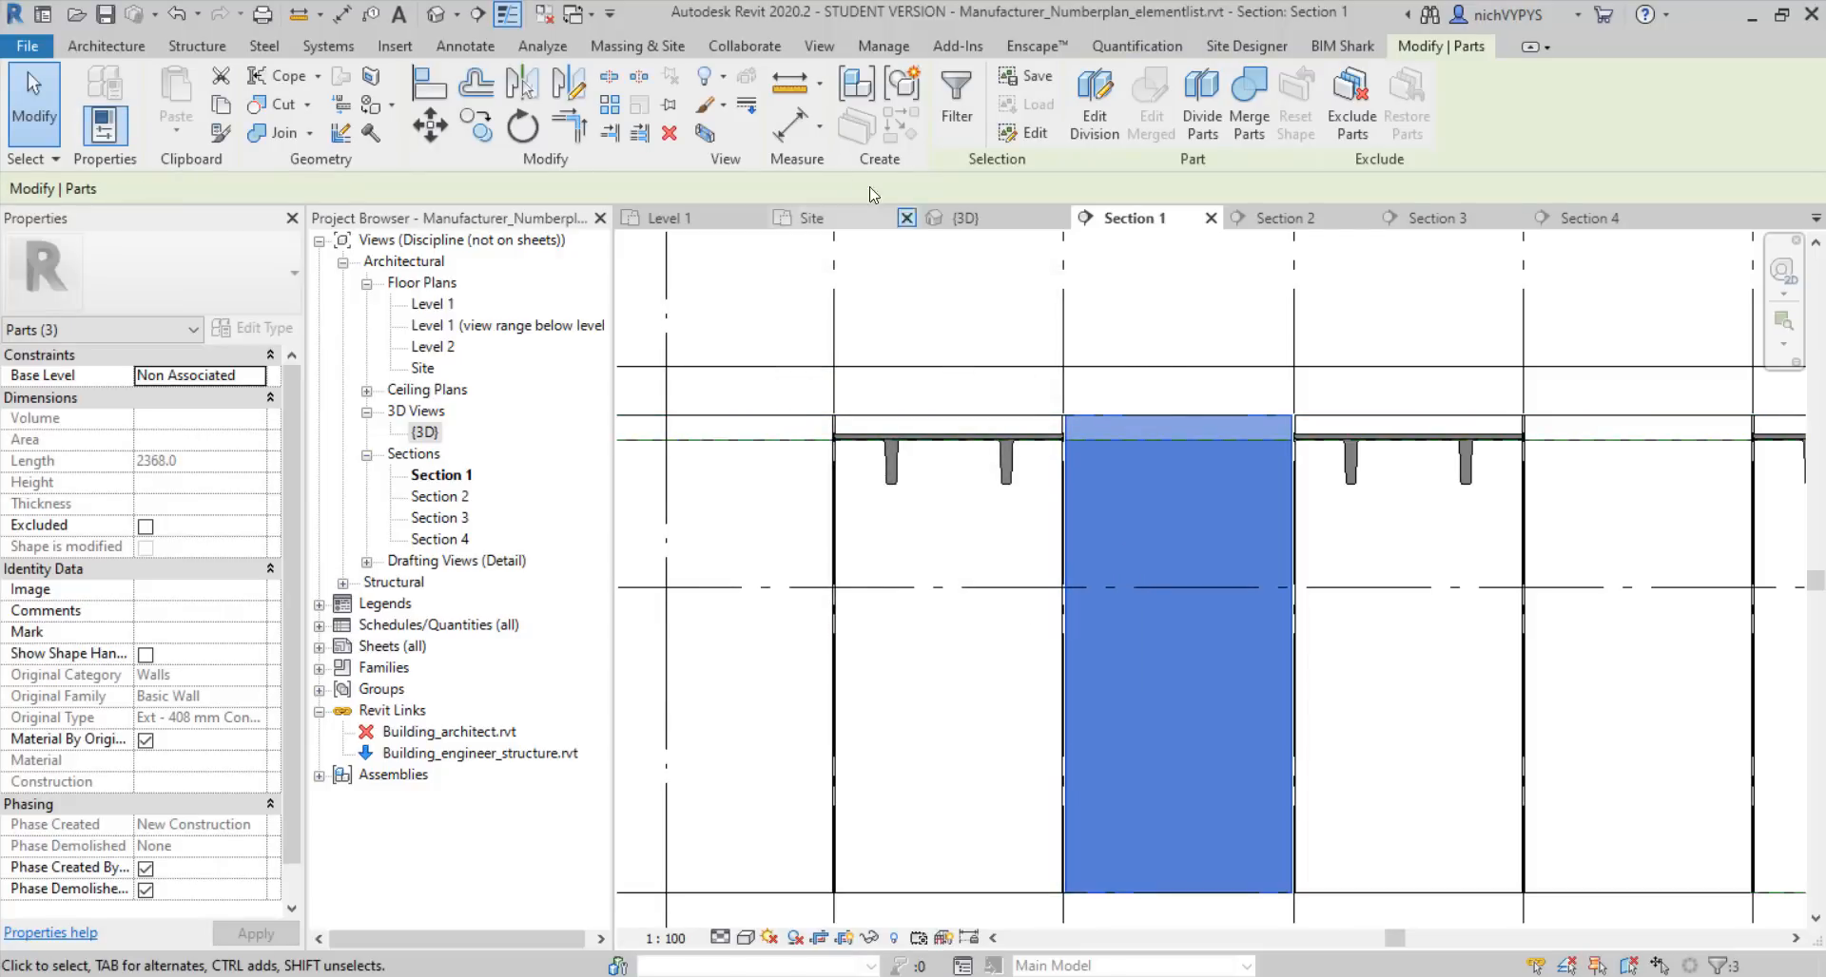
left_click(868, 93)
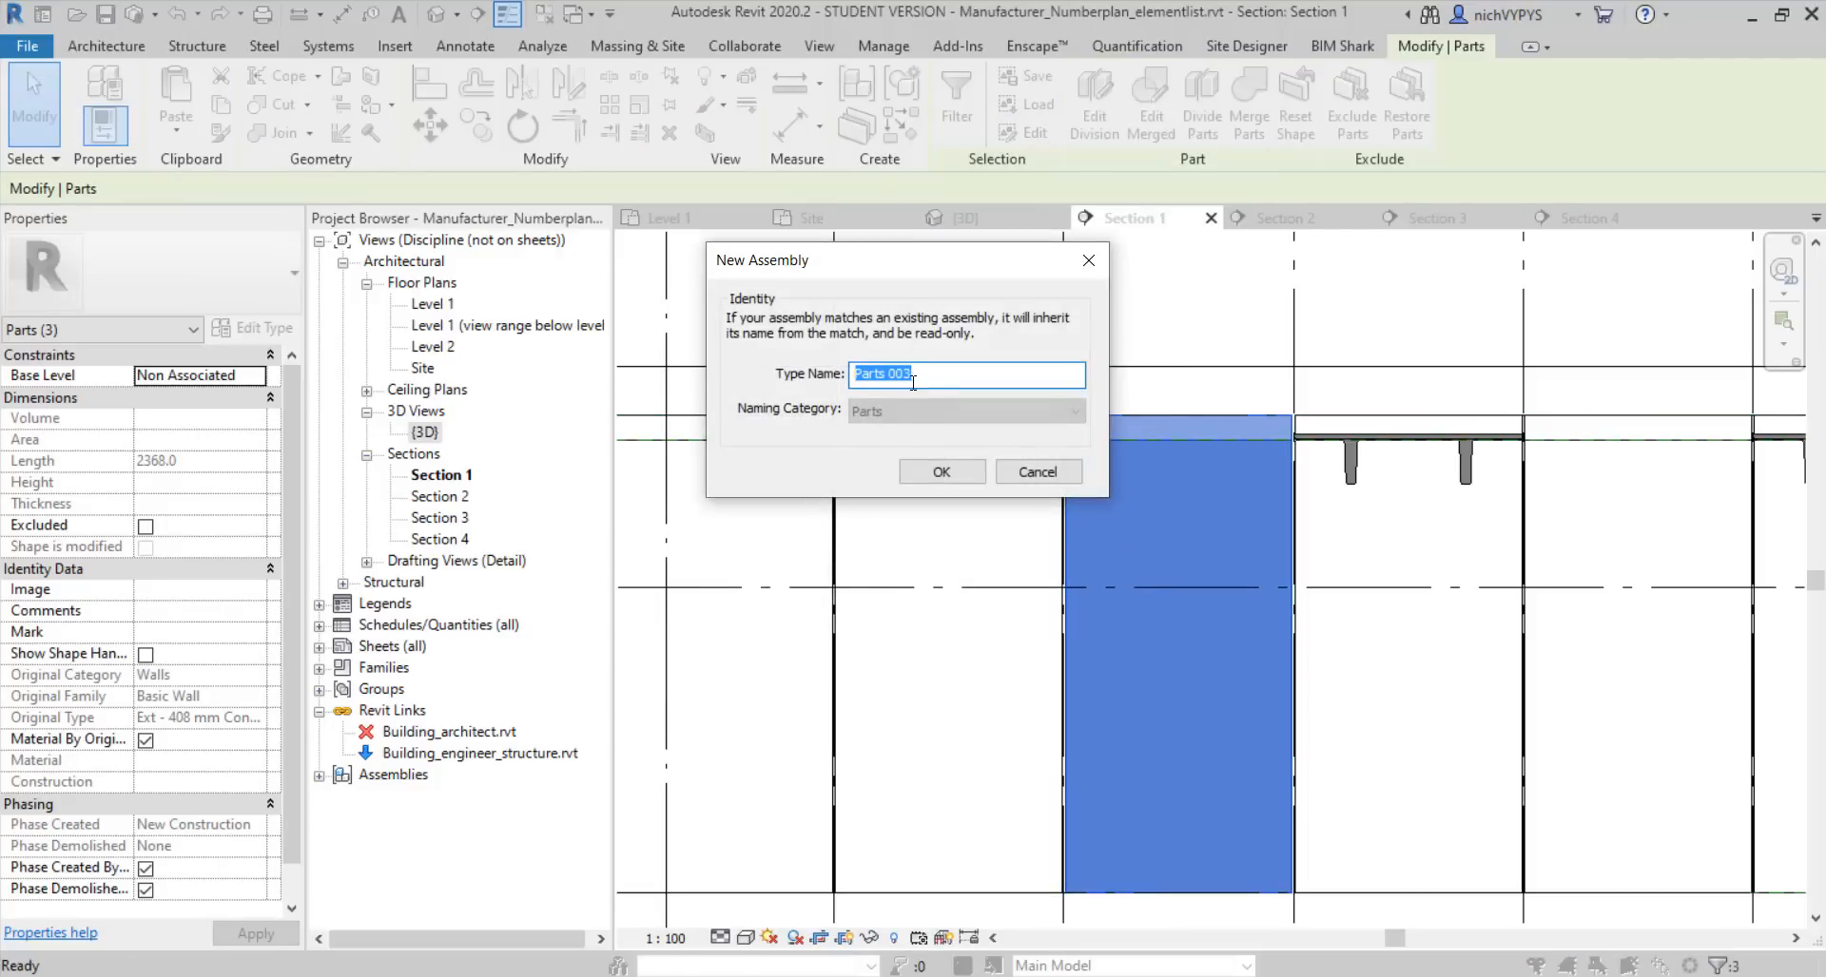
left_click(941, 472)
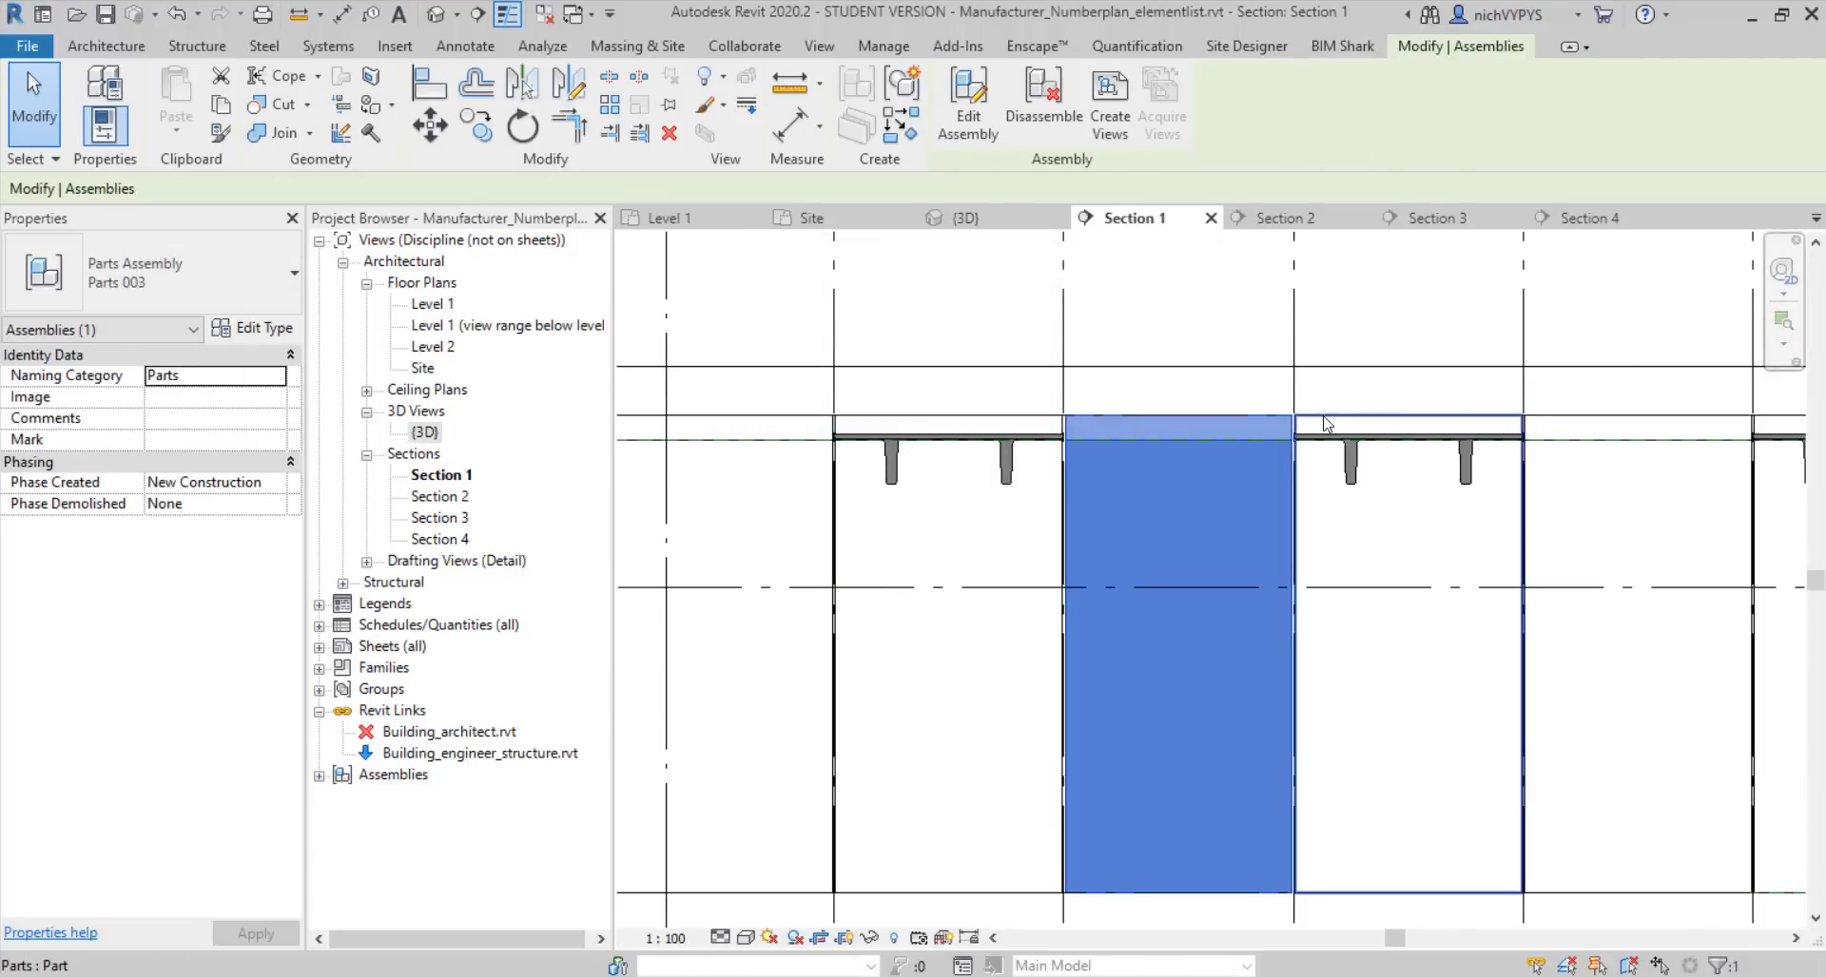
left_click_drag(1236, 339, 1201, 466)
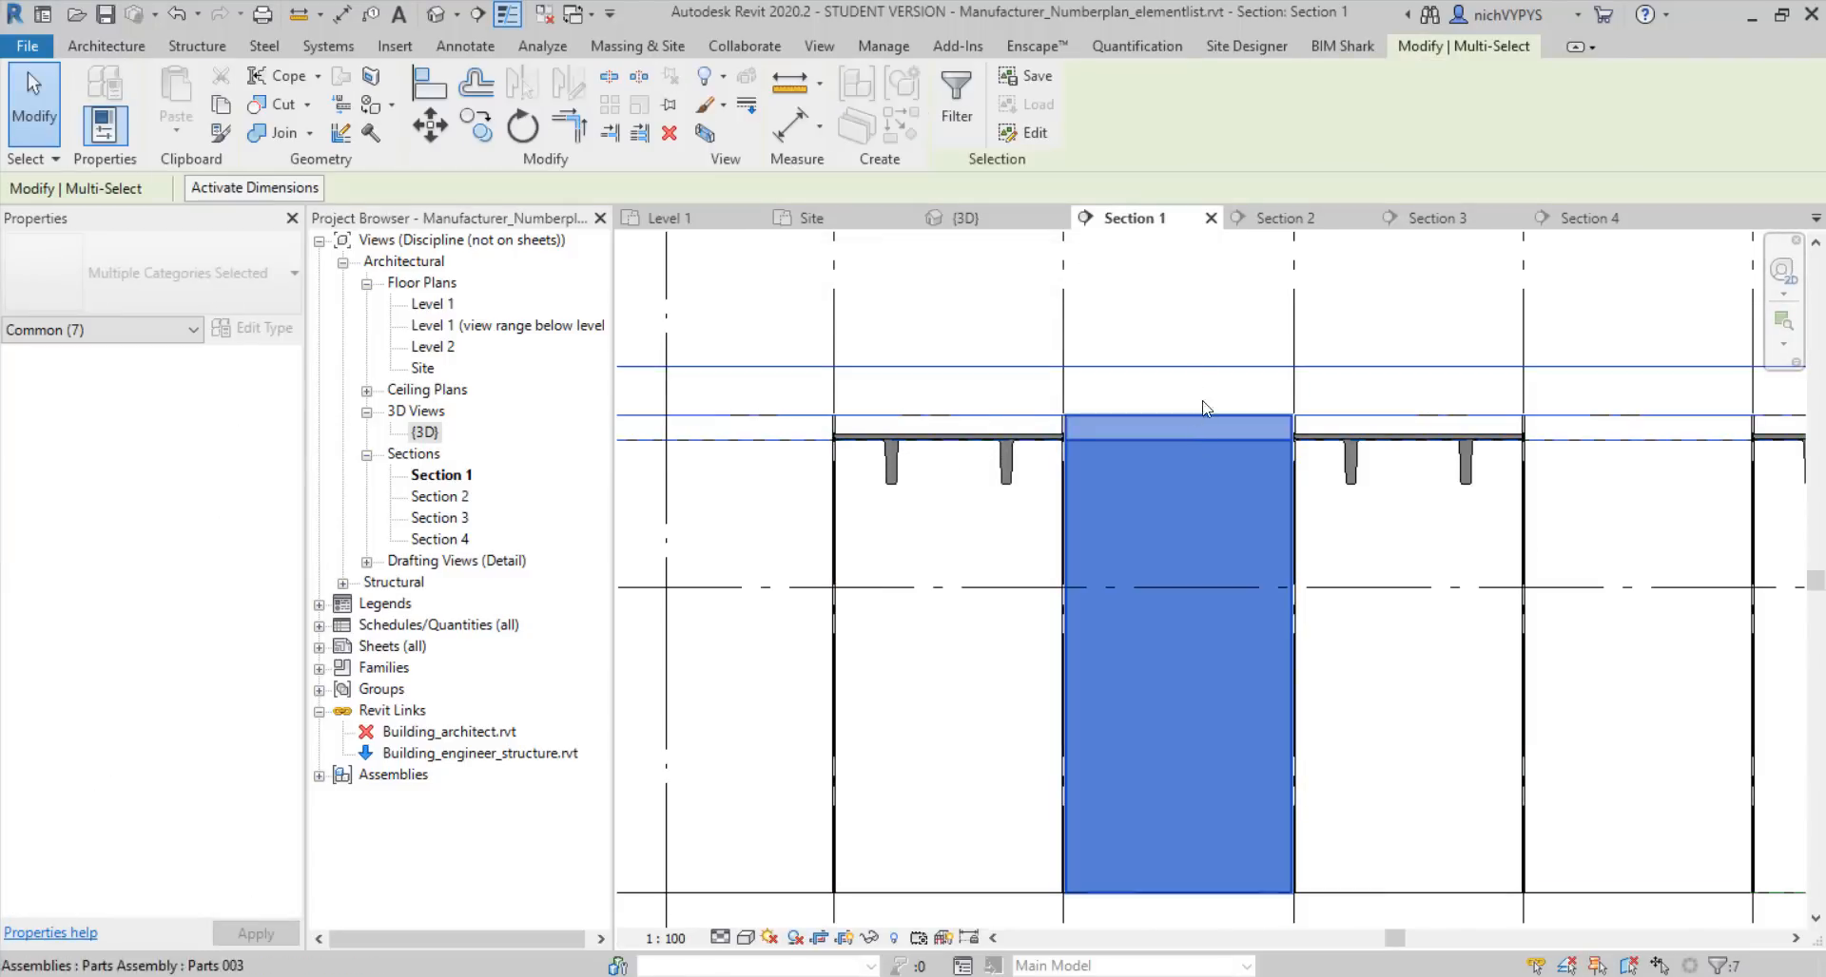
left_click(1200, 357)
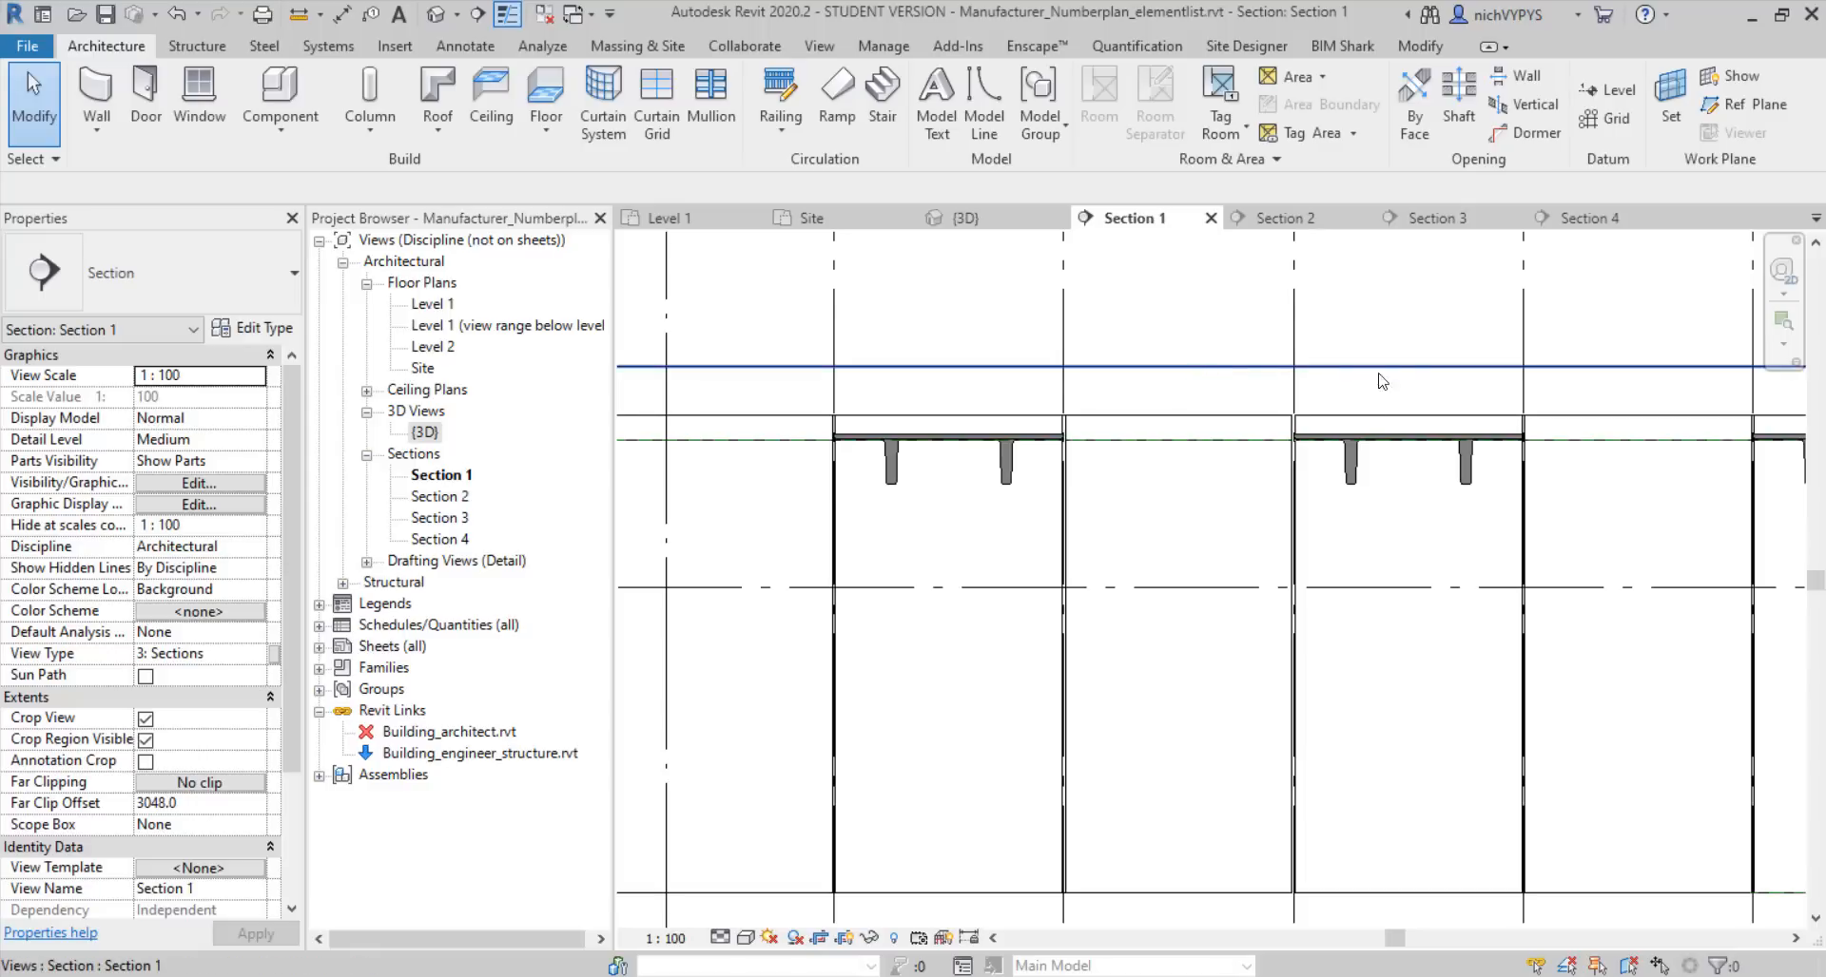
Create an assembly from only the three layer parts of the wall element between grids 5 and 6, filtering out levels and reference planes
left_click(1610, 463)
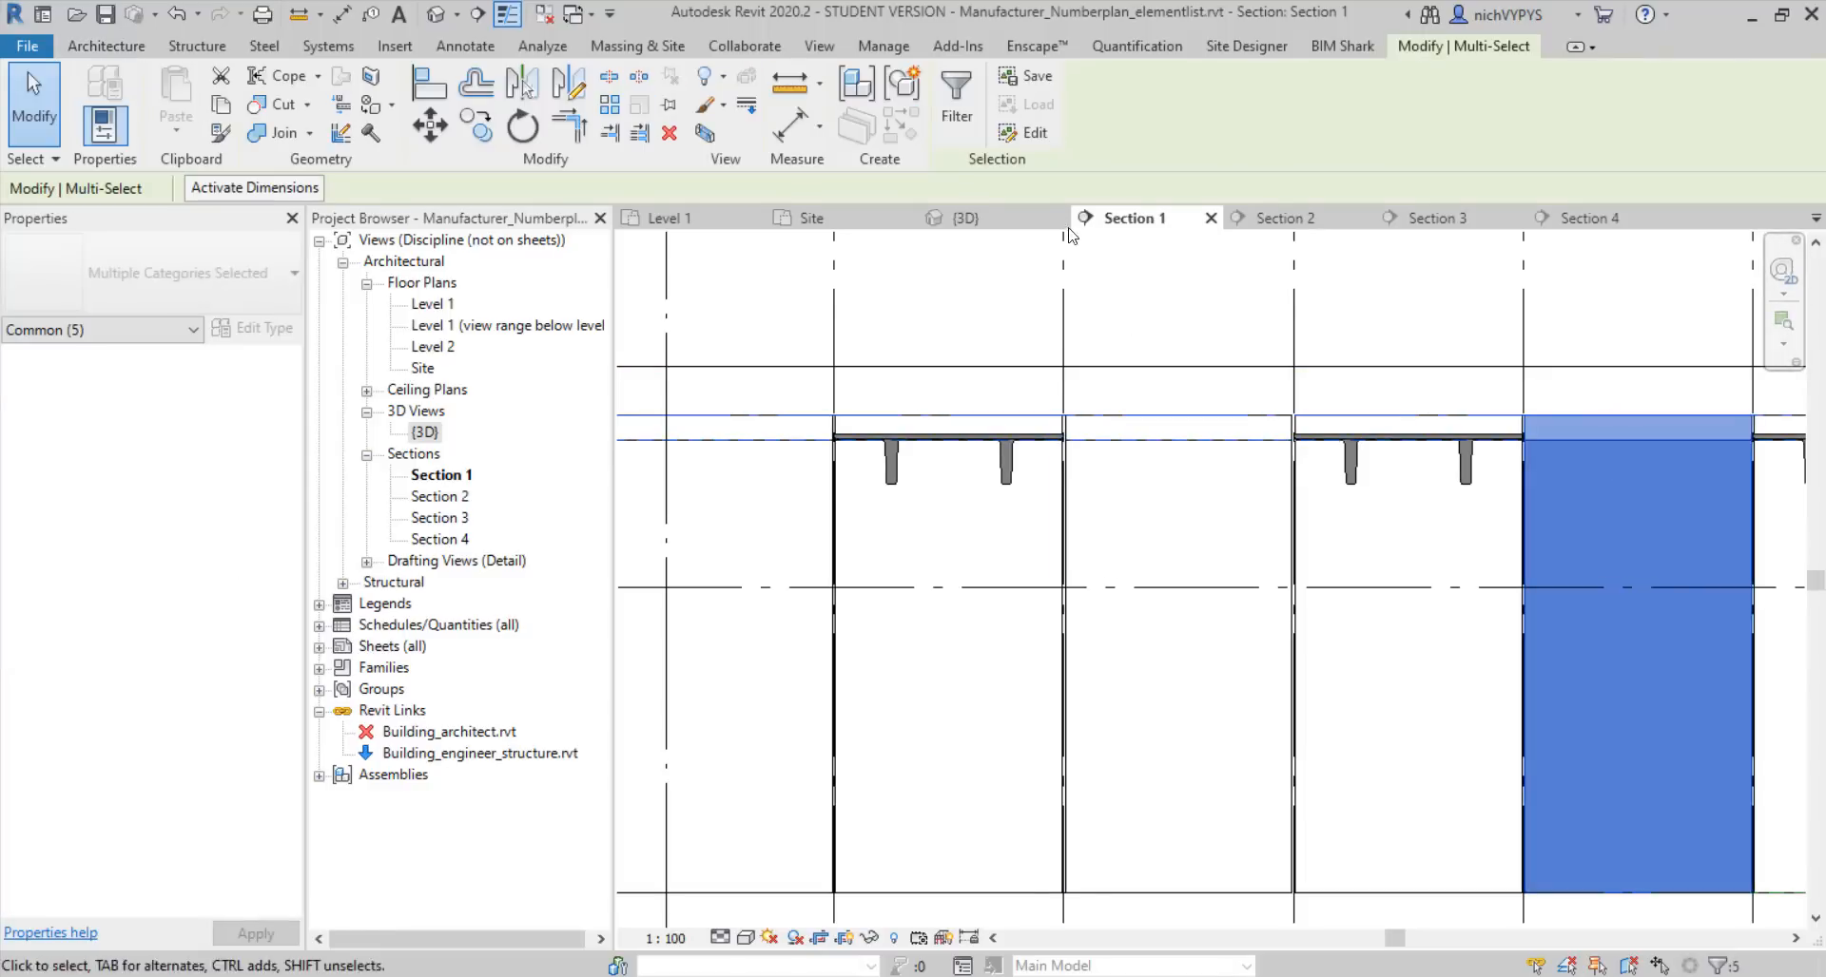
left_click(956, 104)
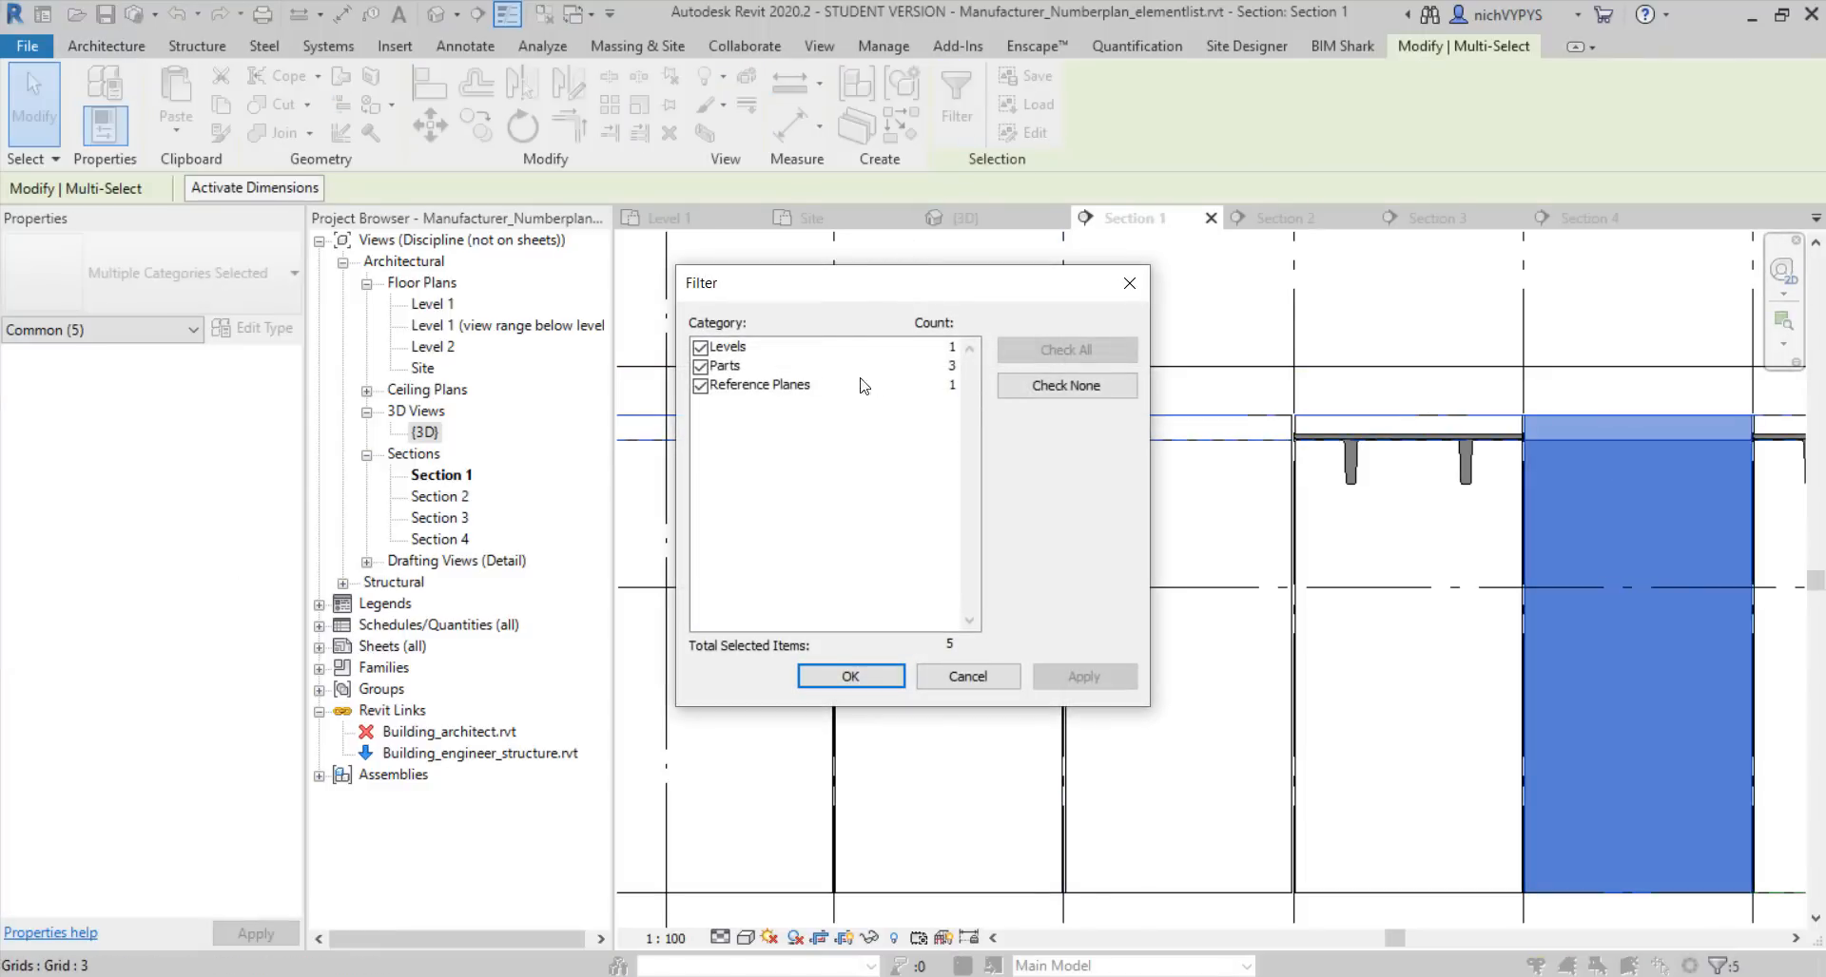
left_click(706, 348)
left_click(701, 386)
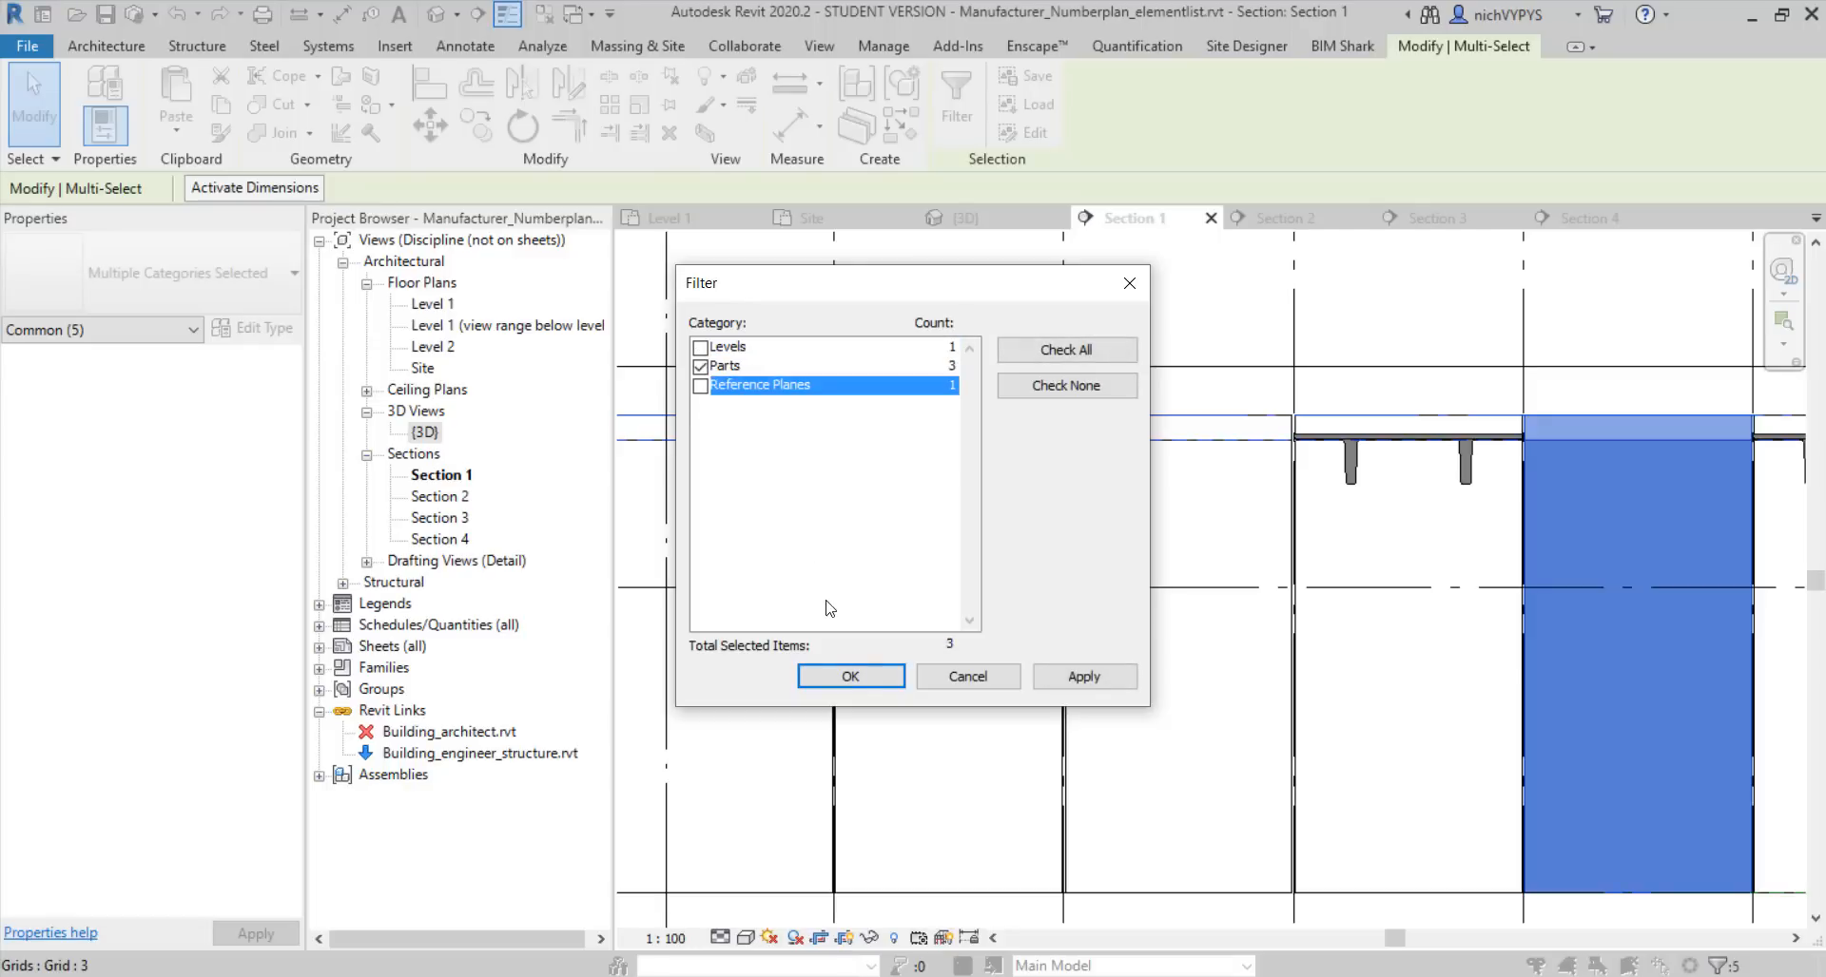
left_click(849, 677)
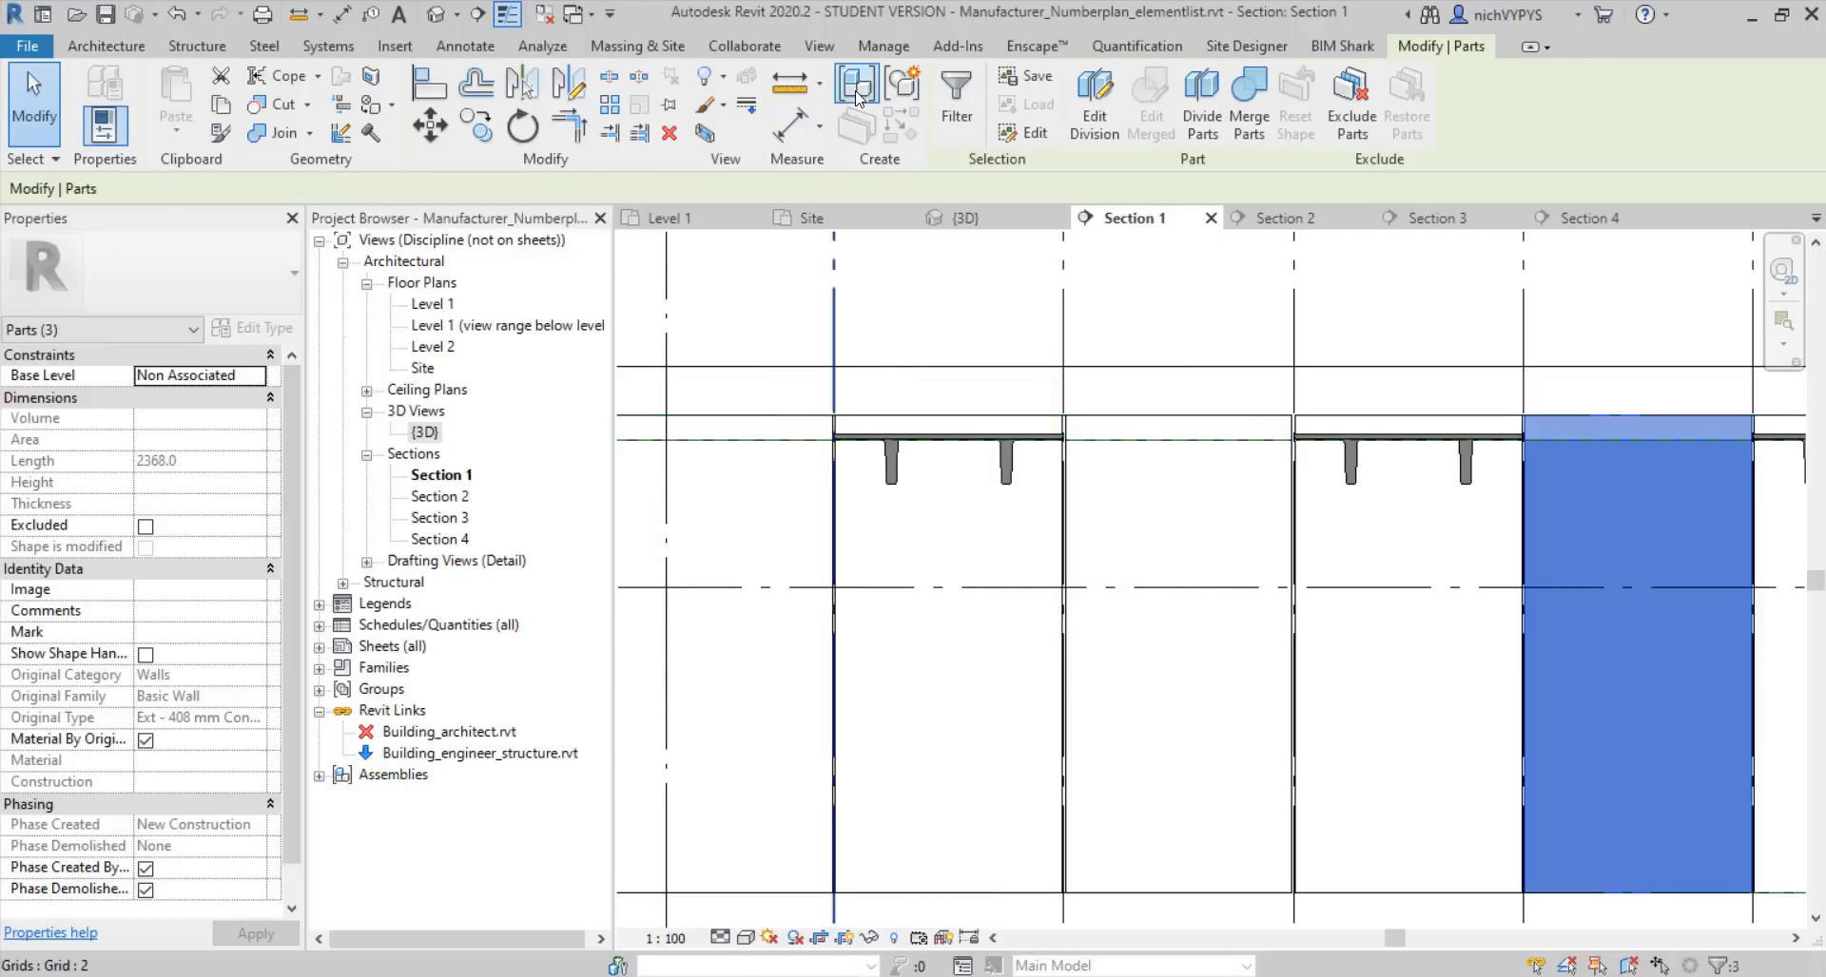
left_click(853, 95)
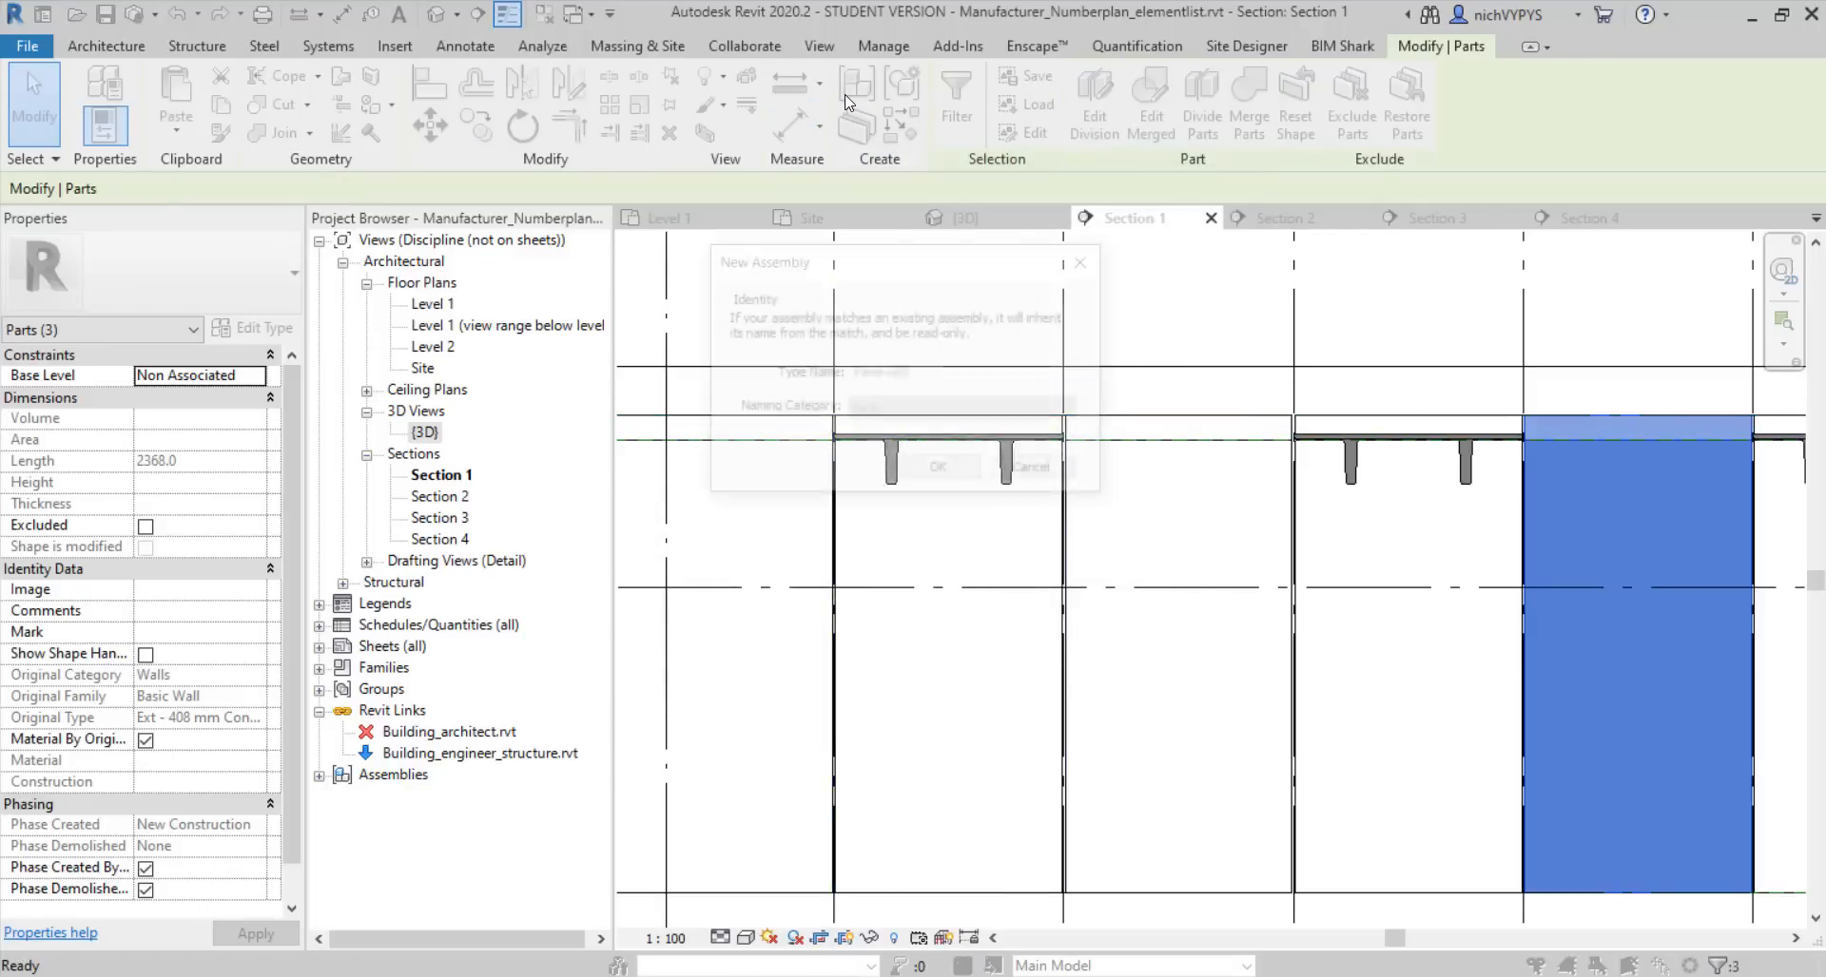
left_click(957, 480)
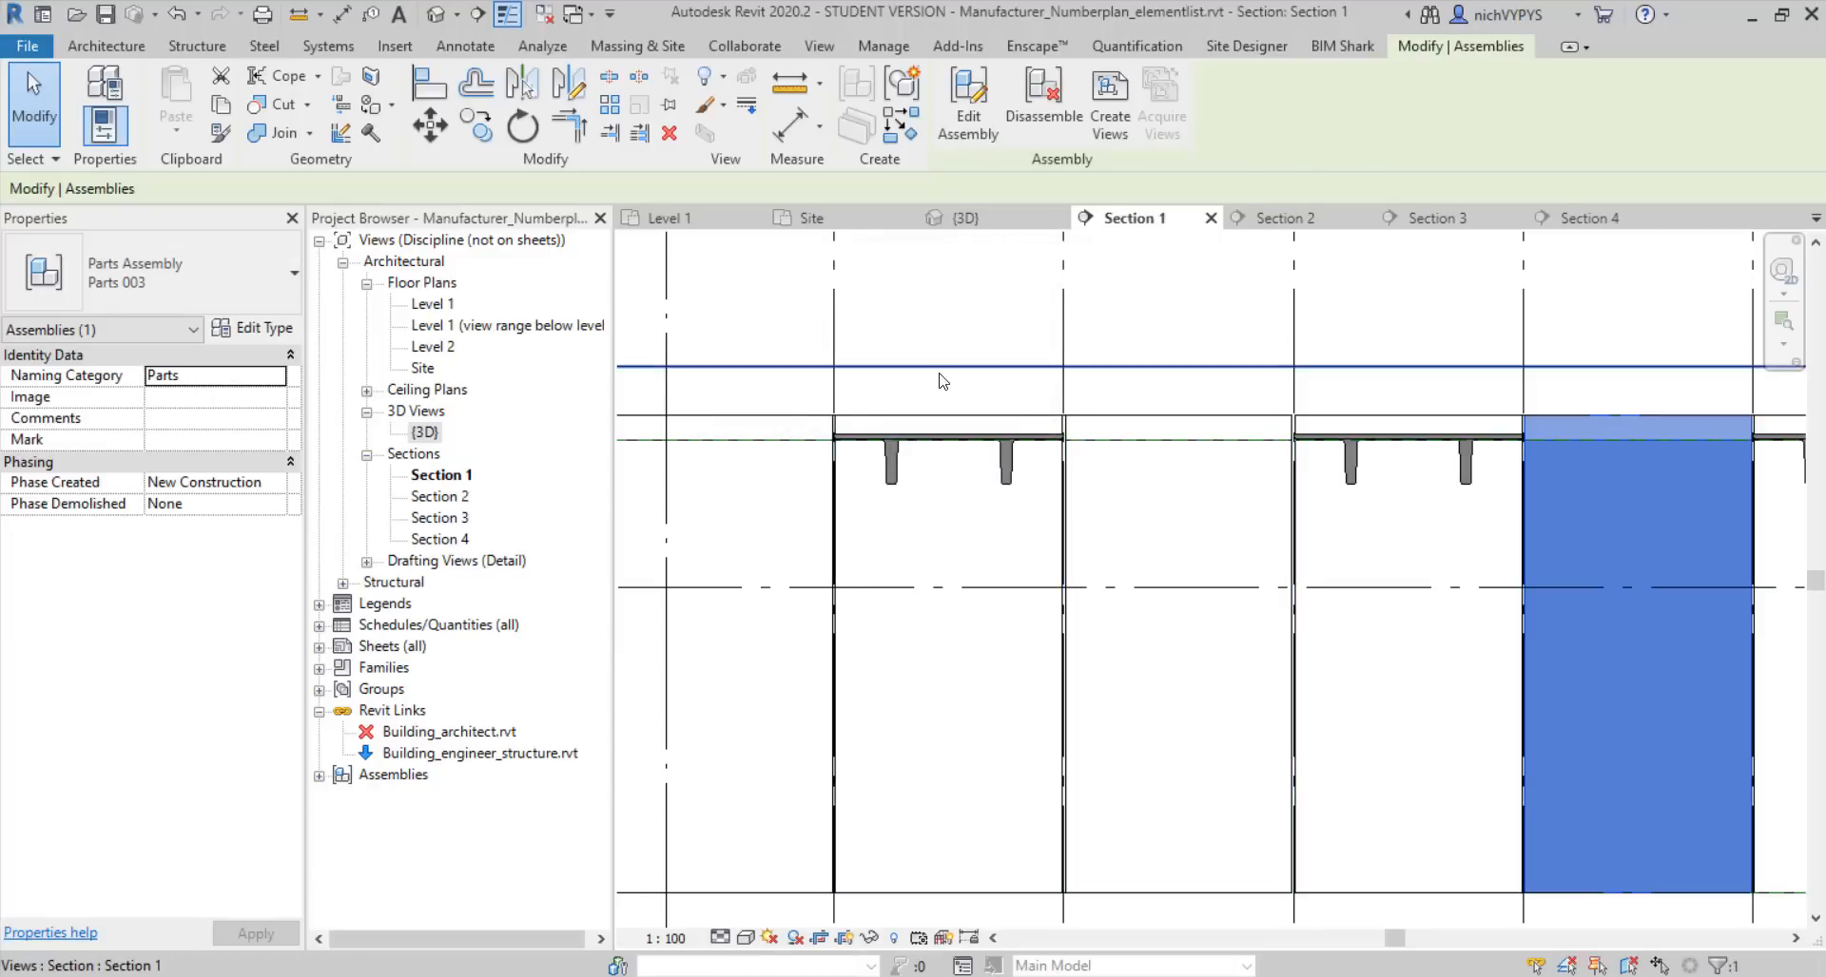
Create an assembly from the three layer parts between grids 2 and 3, filtering out levels, reference planes and RVT links
left_click(935, 479)
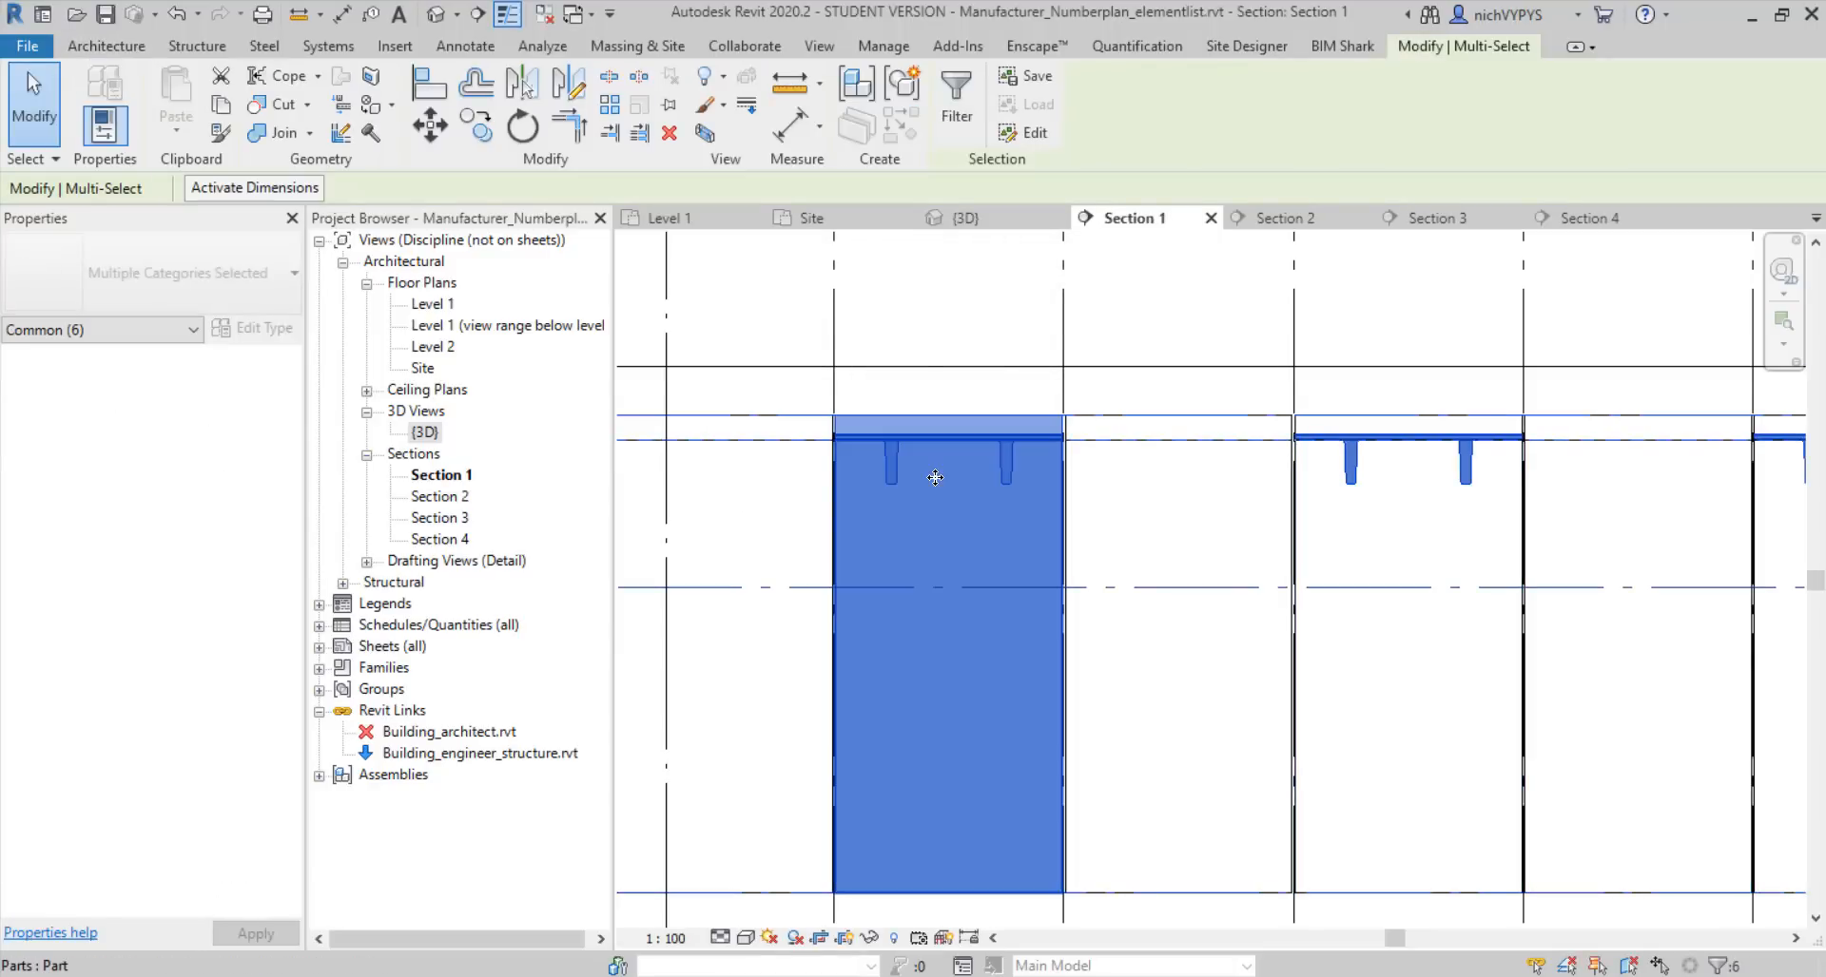
left_click(956, 100)
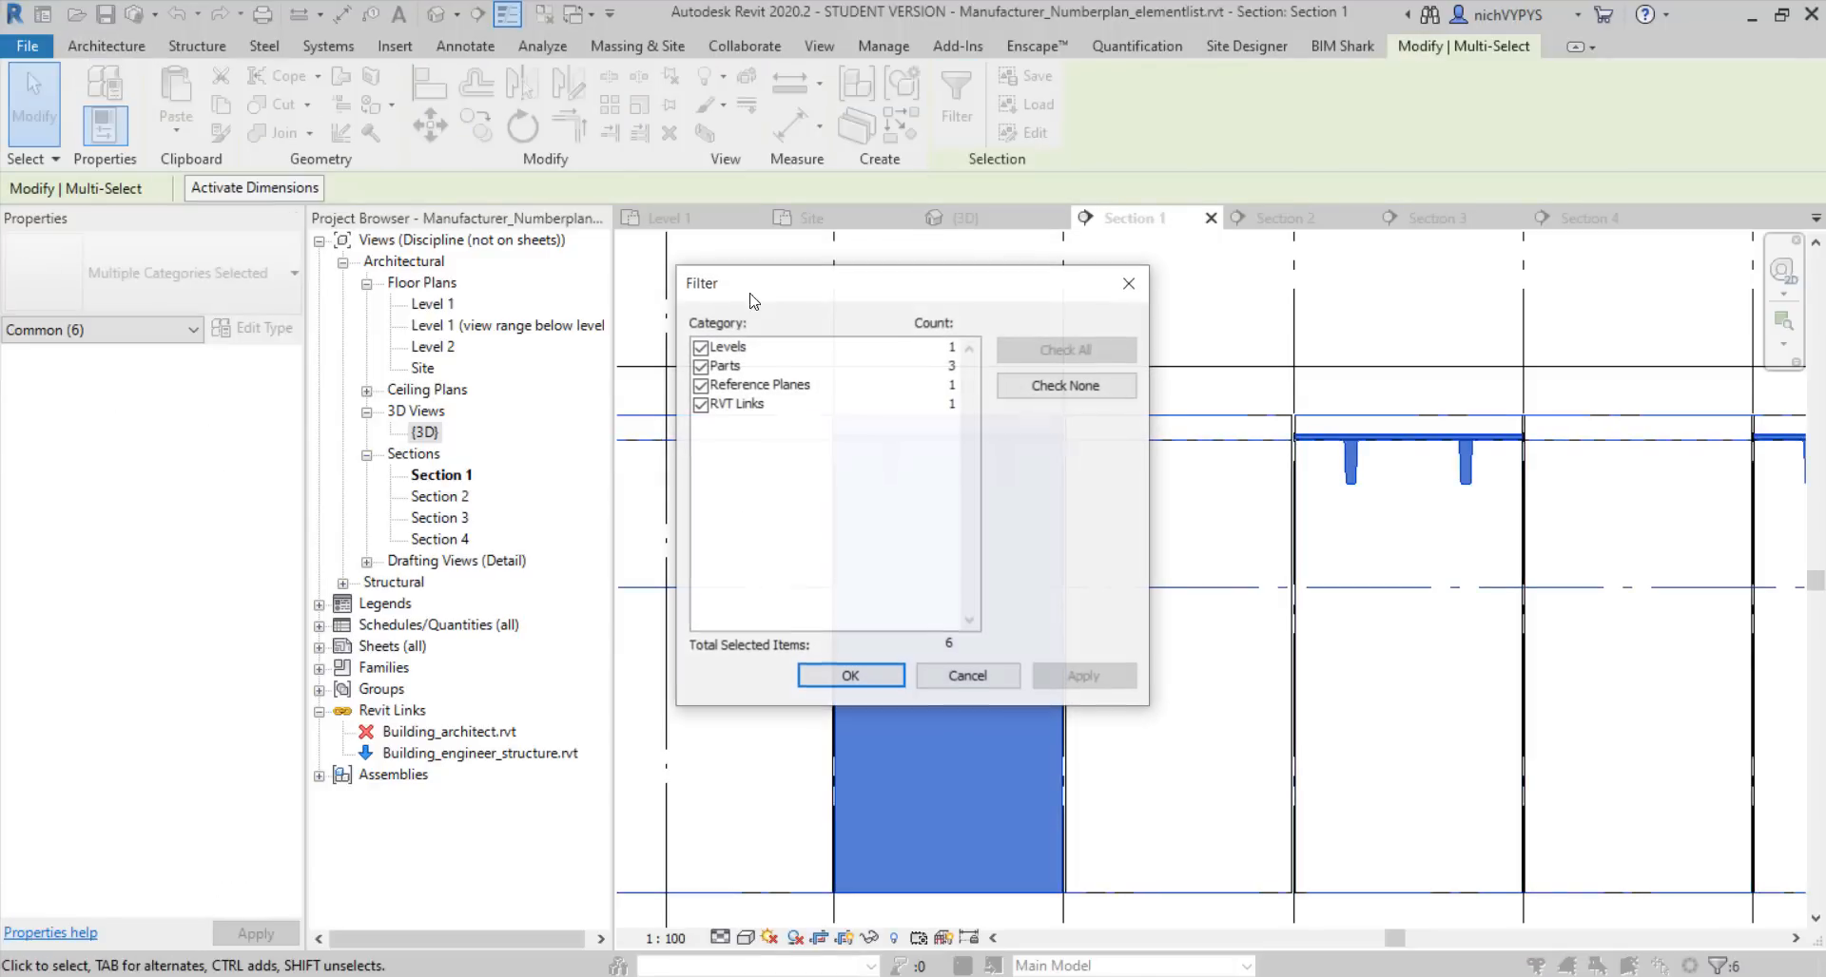
left_click(700, 347)
left_click(700, 386)
left_click(700, 404)
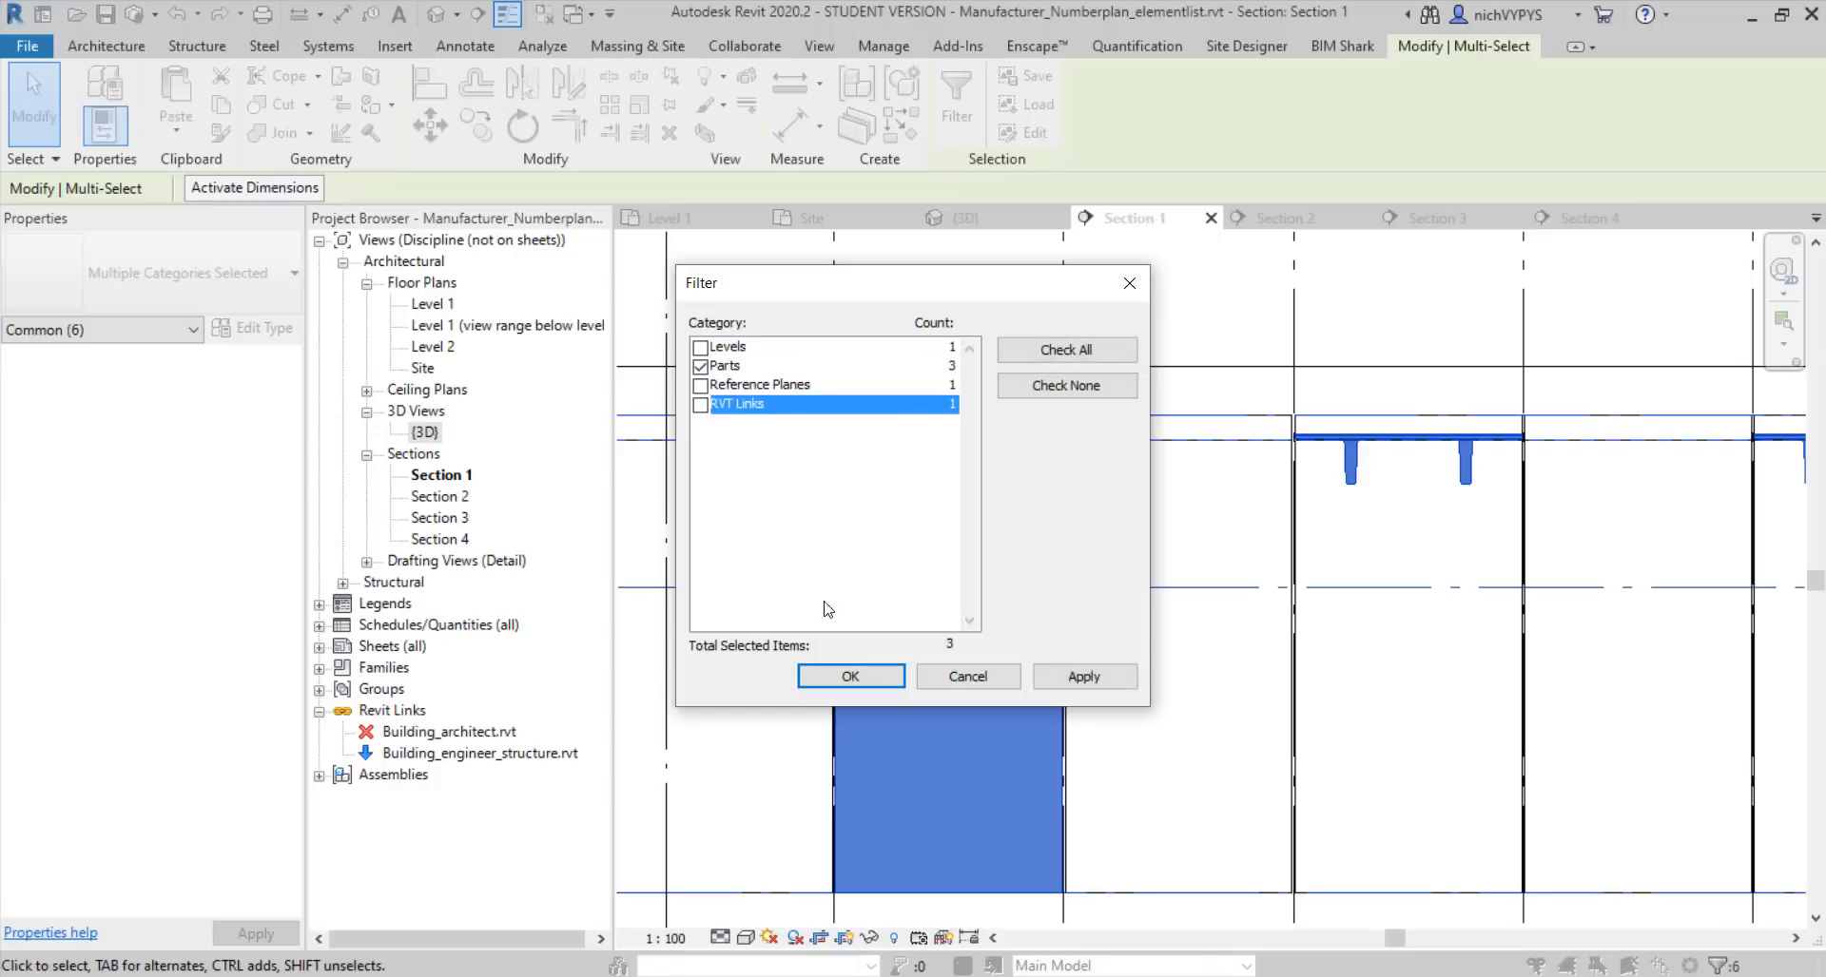
left_click(835, 679)
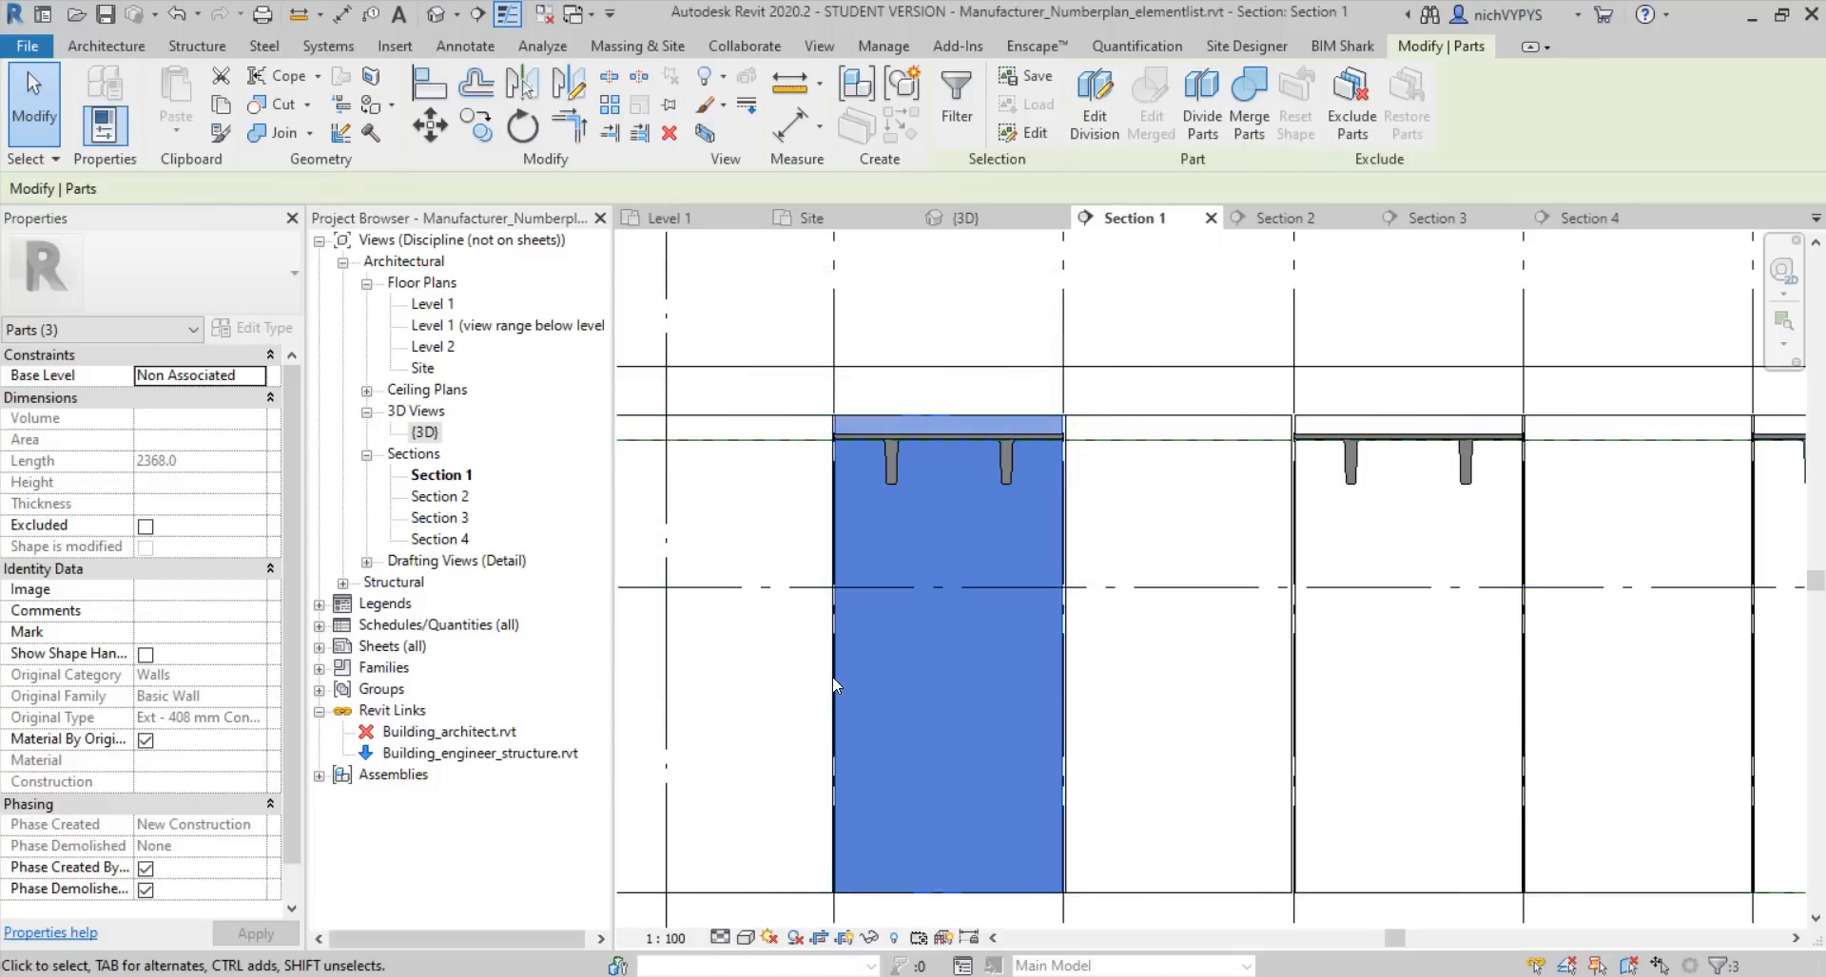
left_click(856, 86)
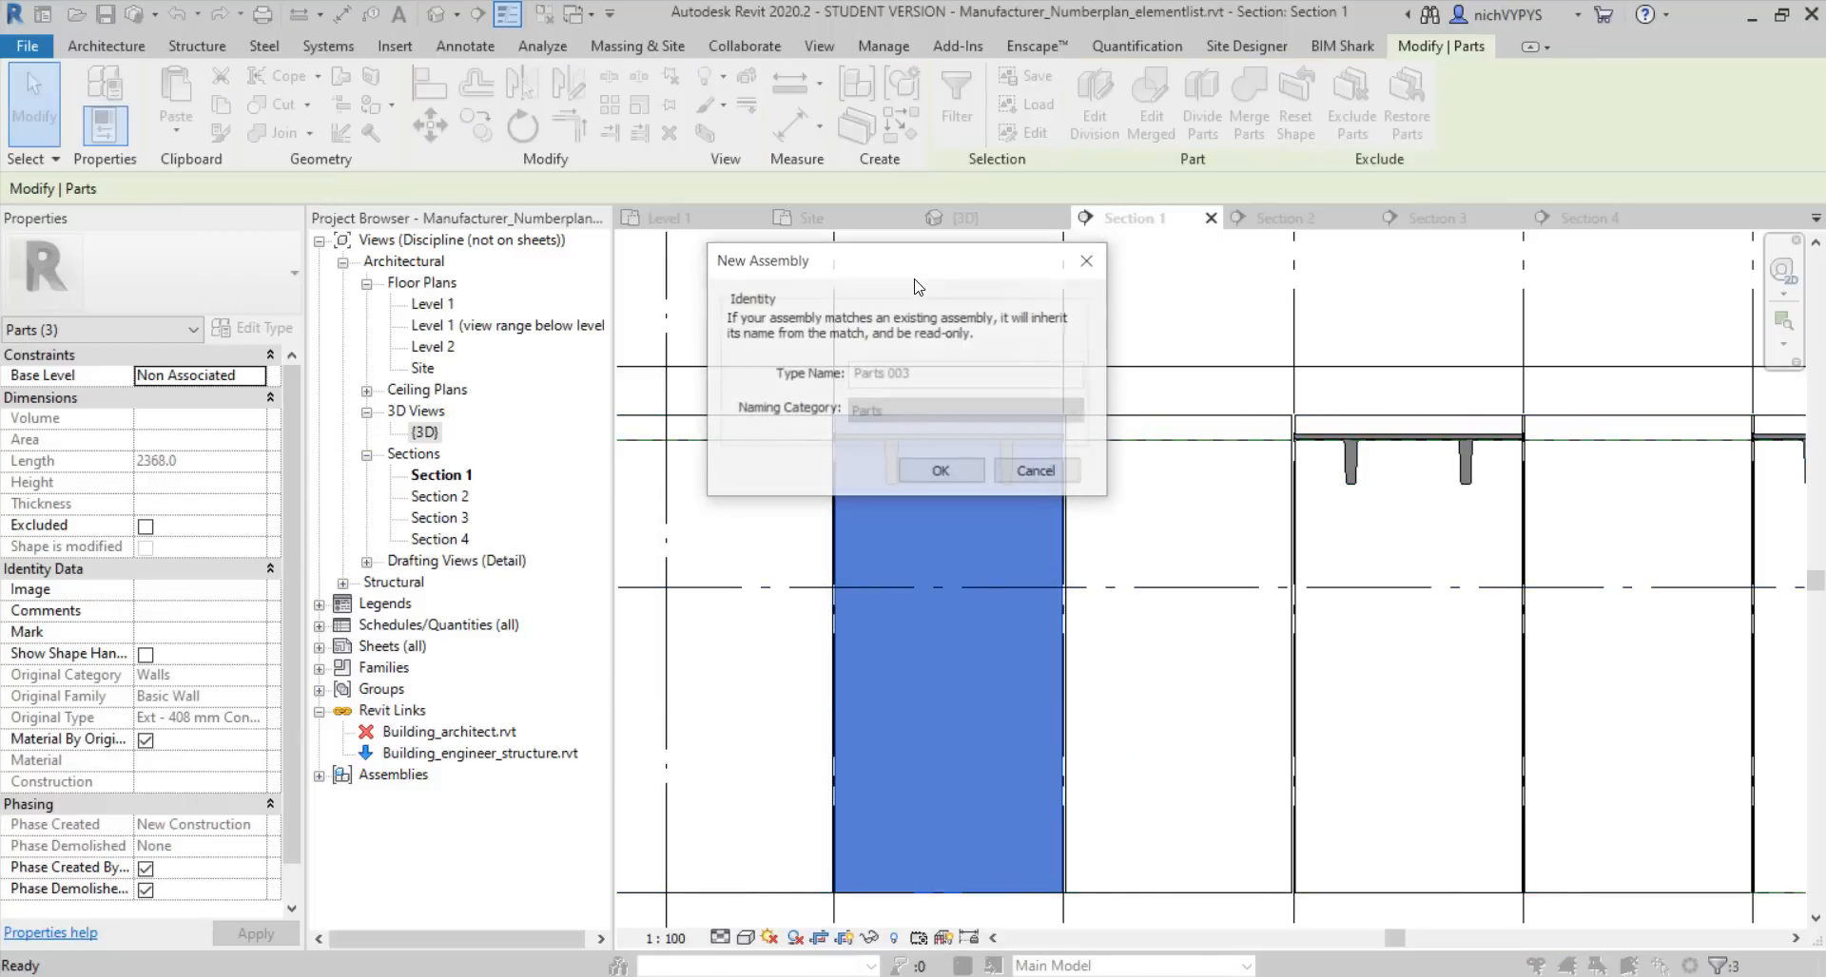
left_click(942, 472)
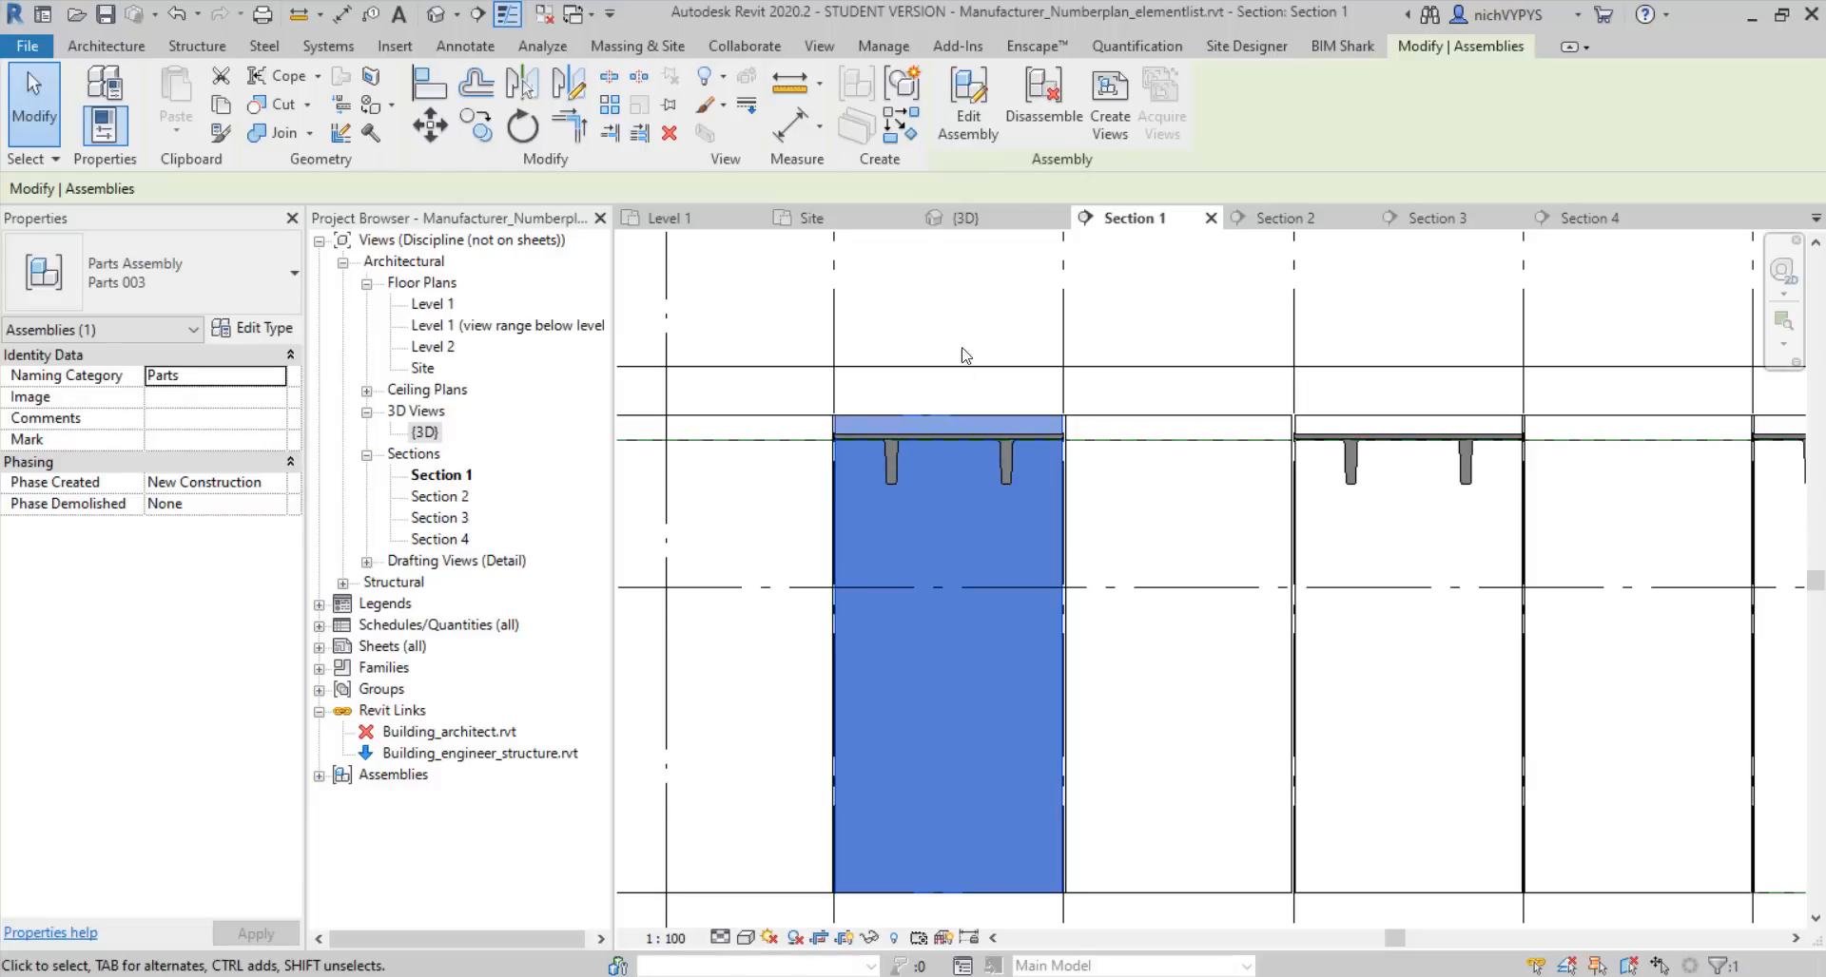
left_click(962, 292)
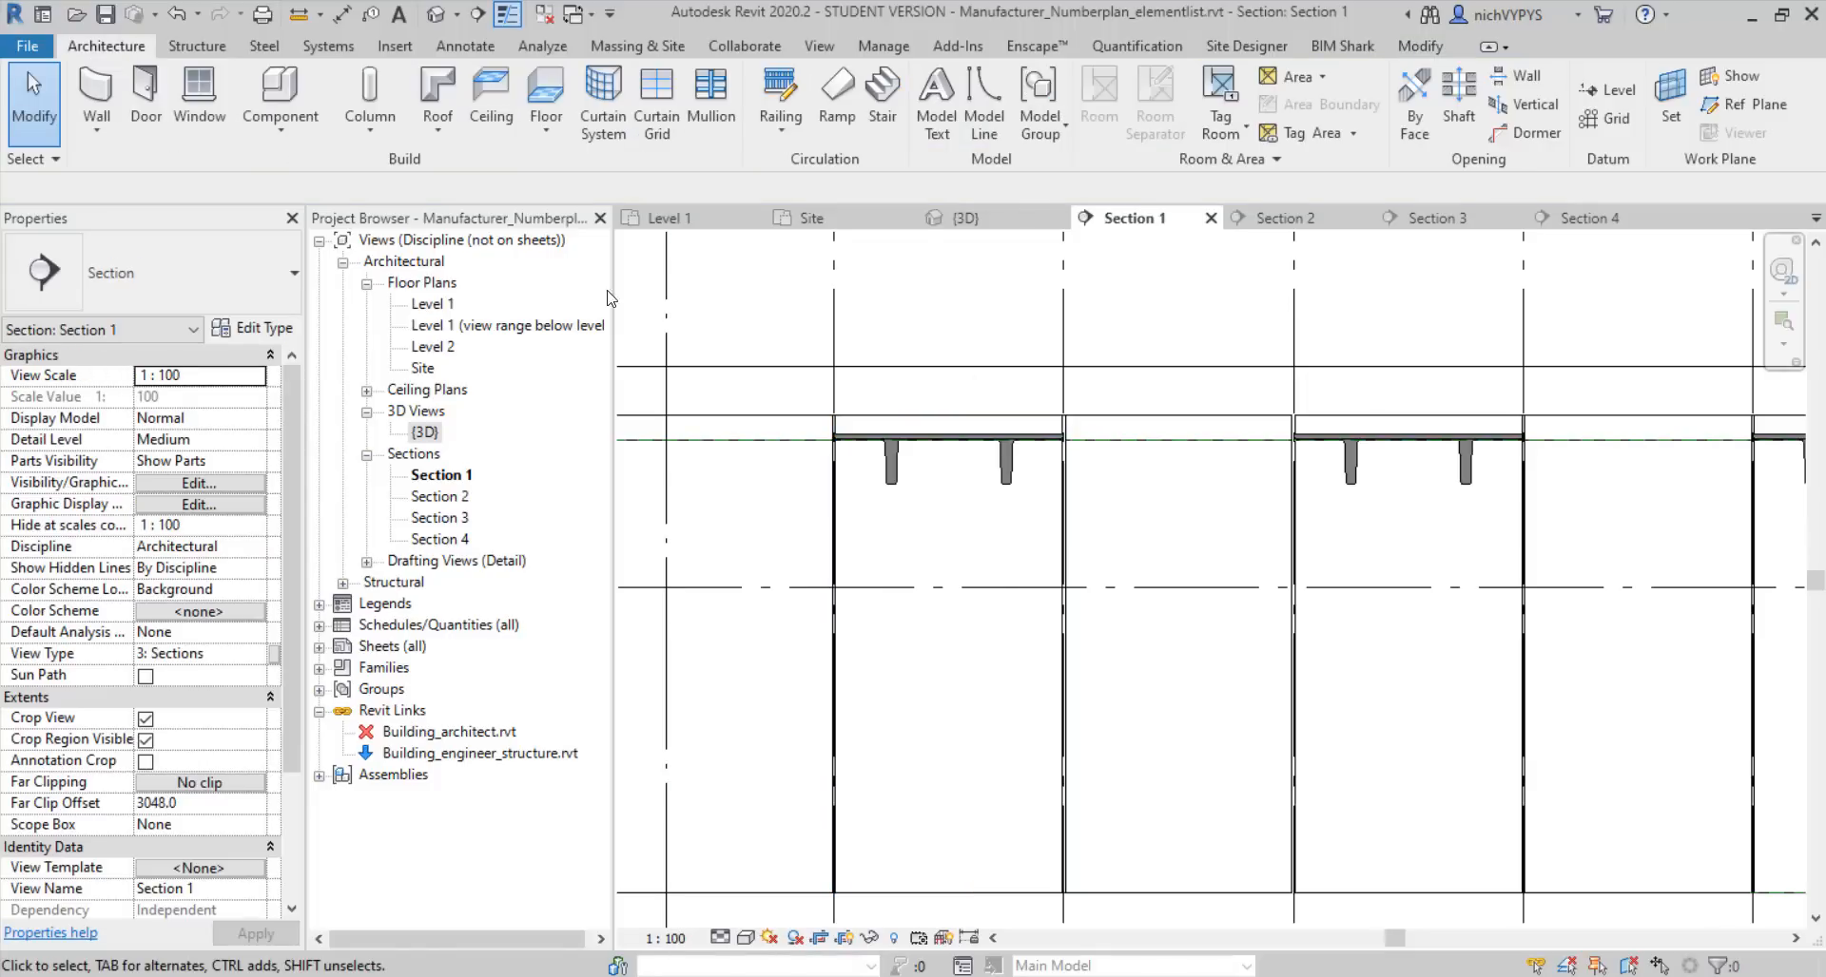
Place a TTS void Type 1 component on the wall face between grids 2 and 3, beside the TT slab's rib nearest grid 2
left_click(279, 98)
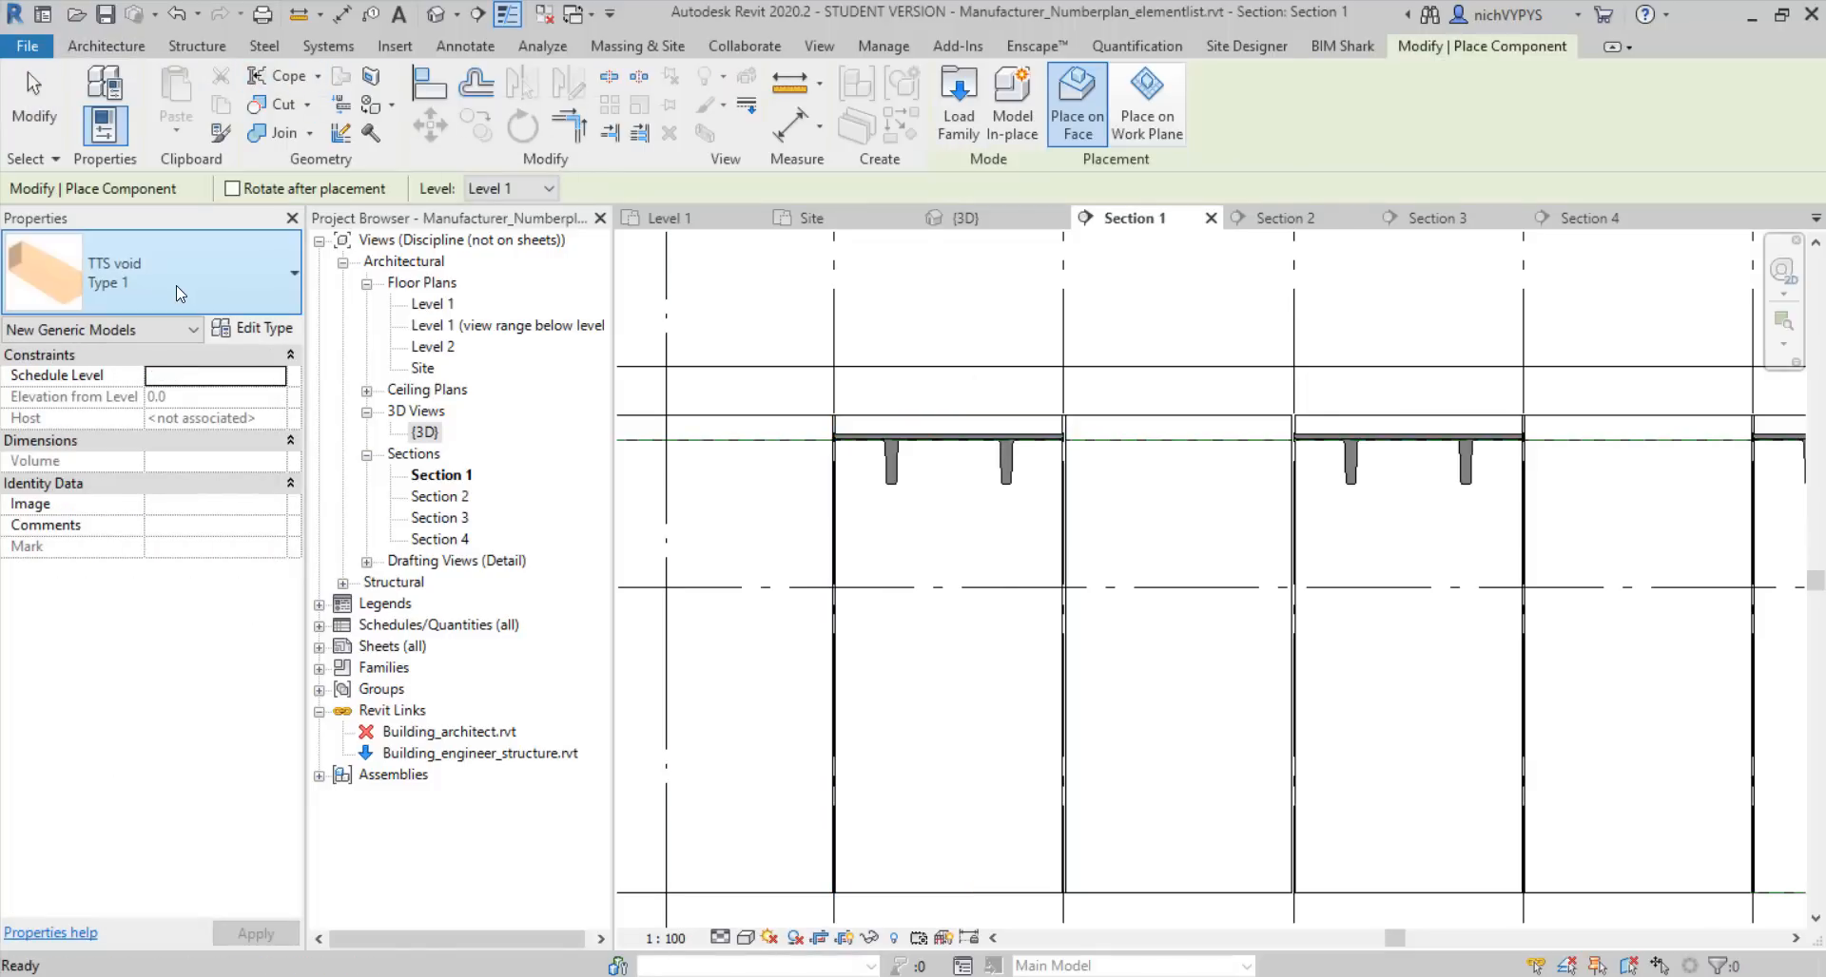
scroll(923, 492, "up", 4)
middle_click_drag(928, 497, 1073, 566)
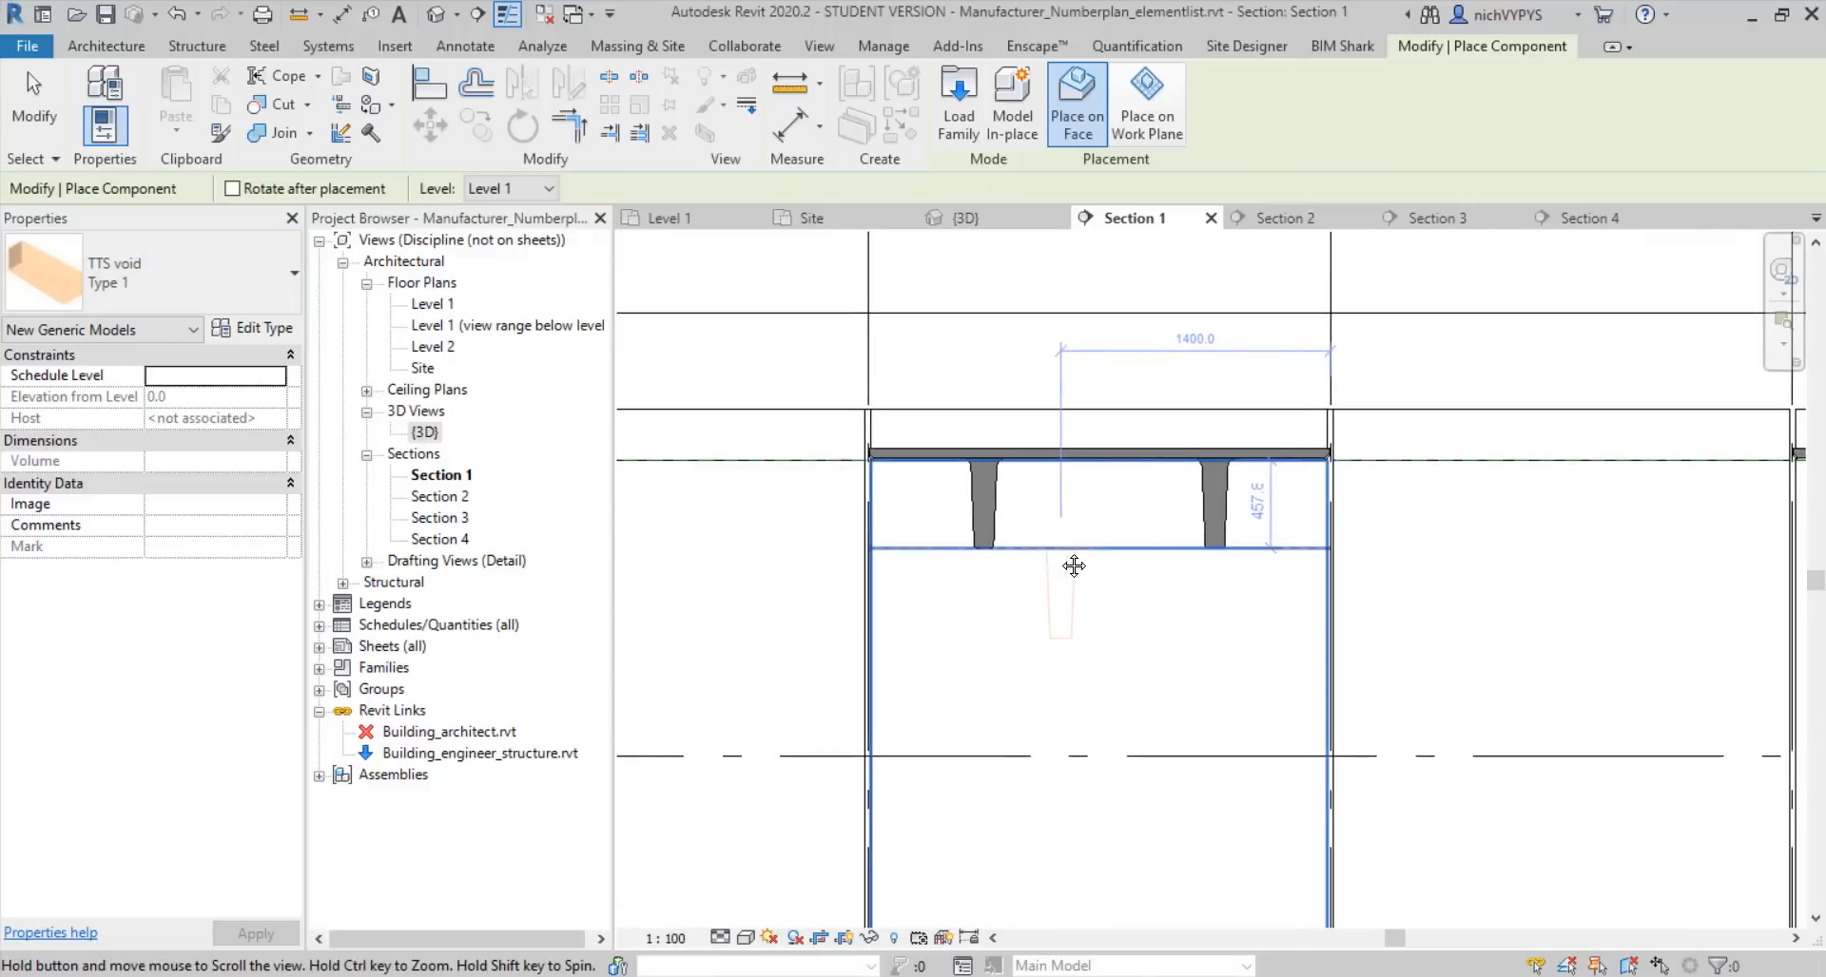
scroll(983, 503, "up", 3)
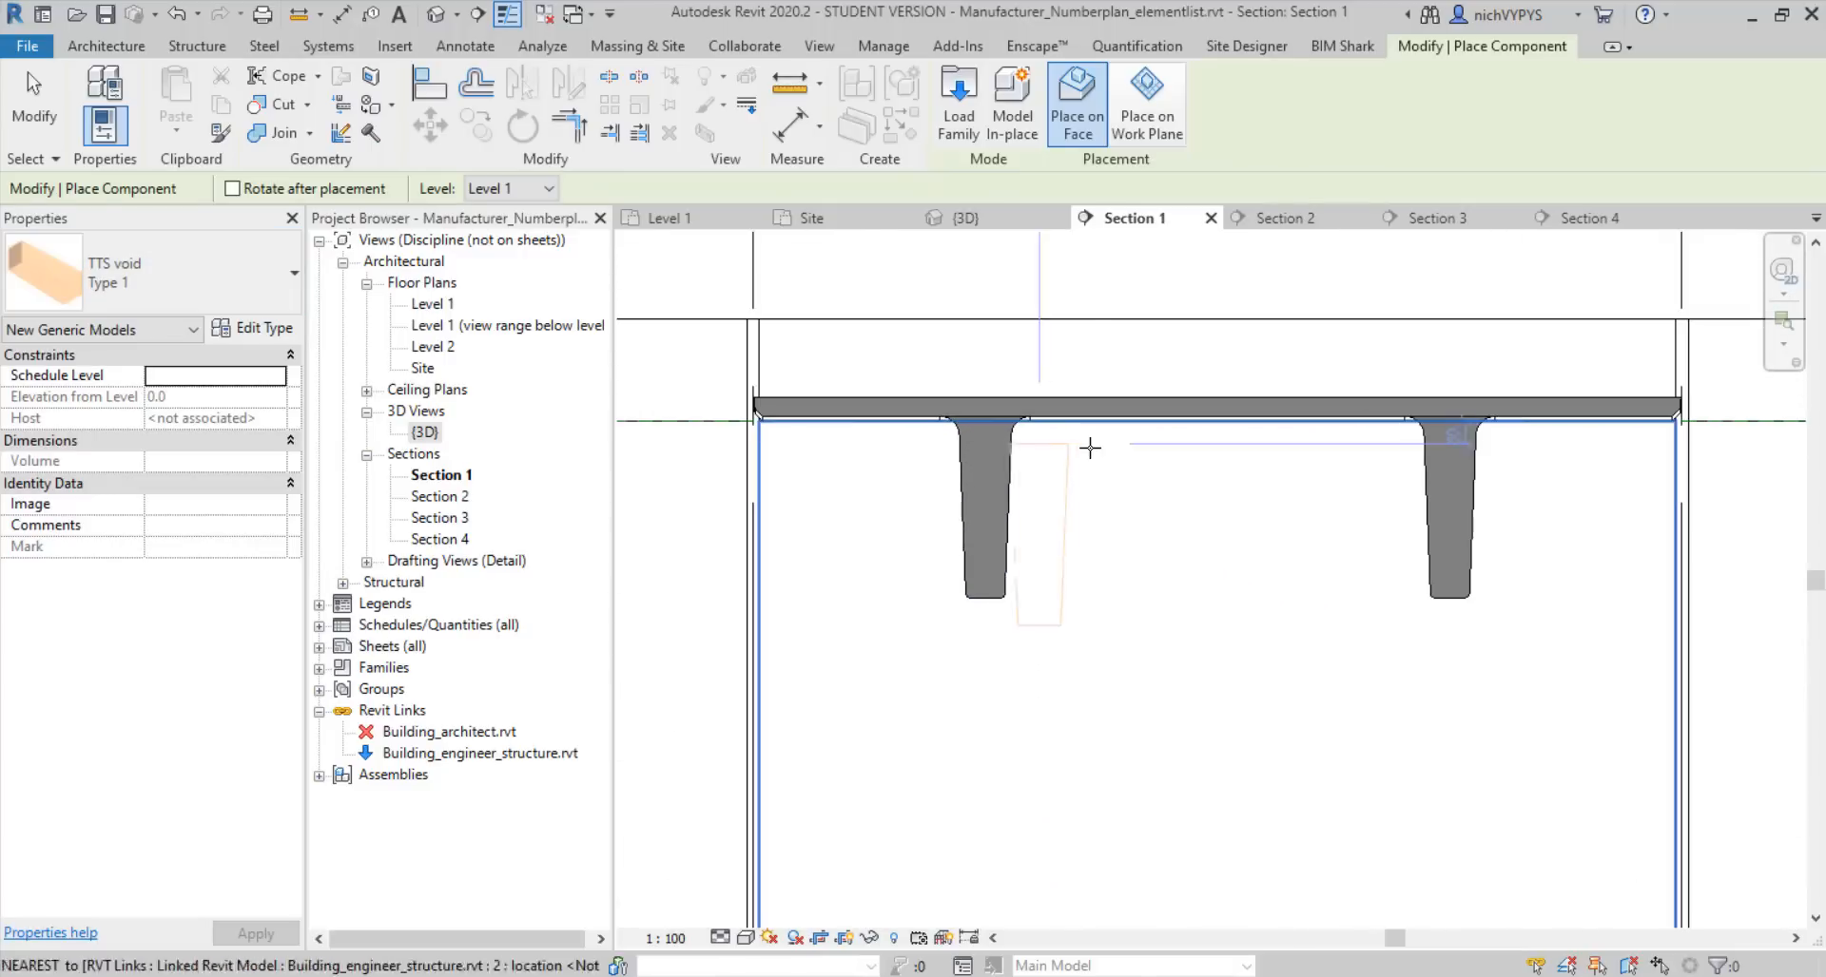
left_click(1079, 425)
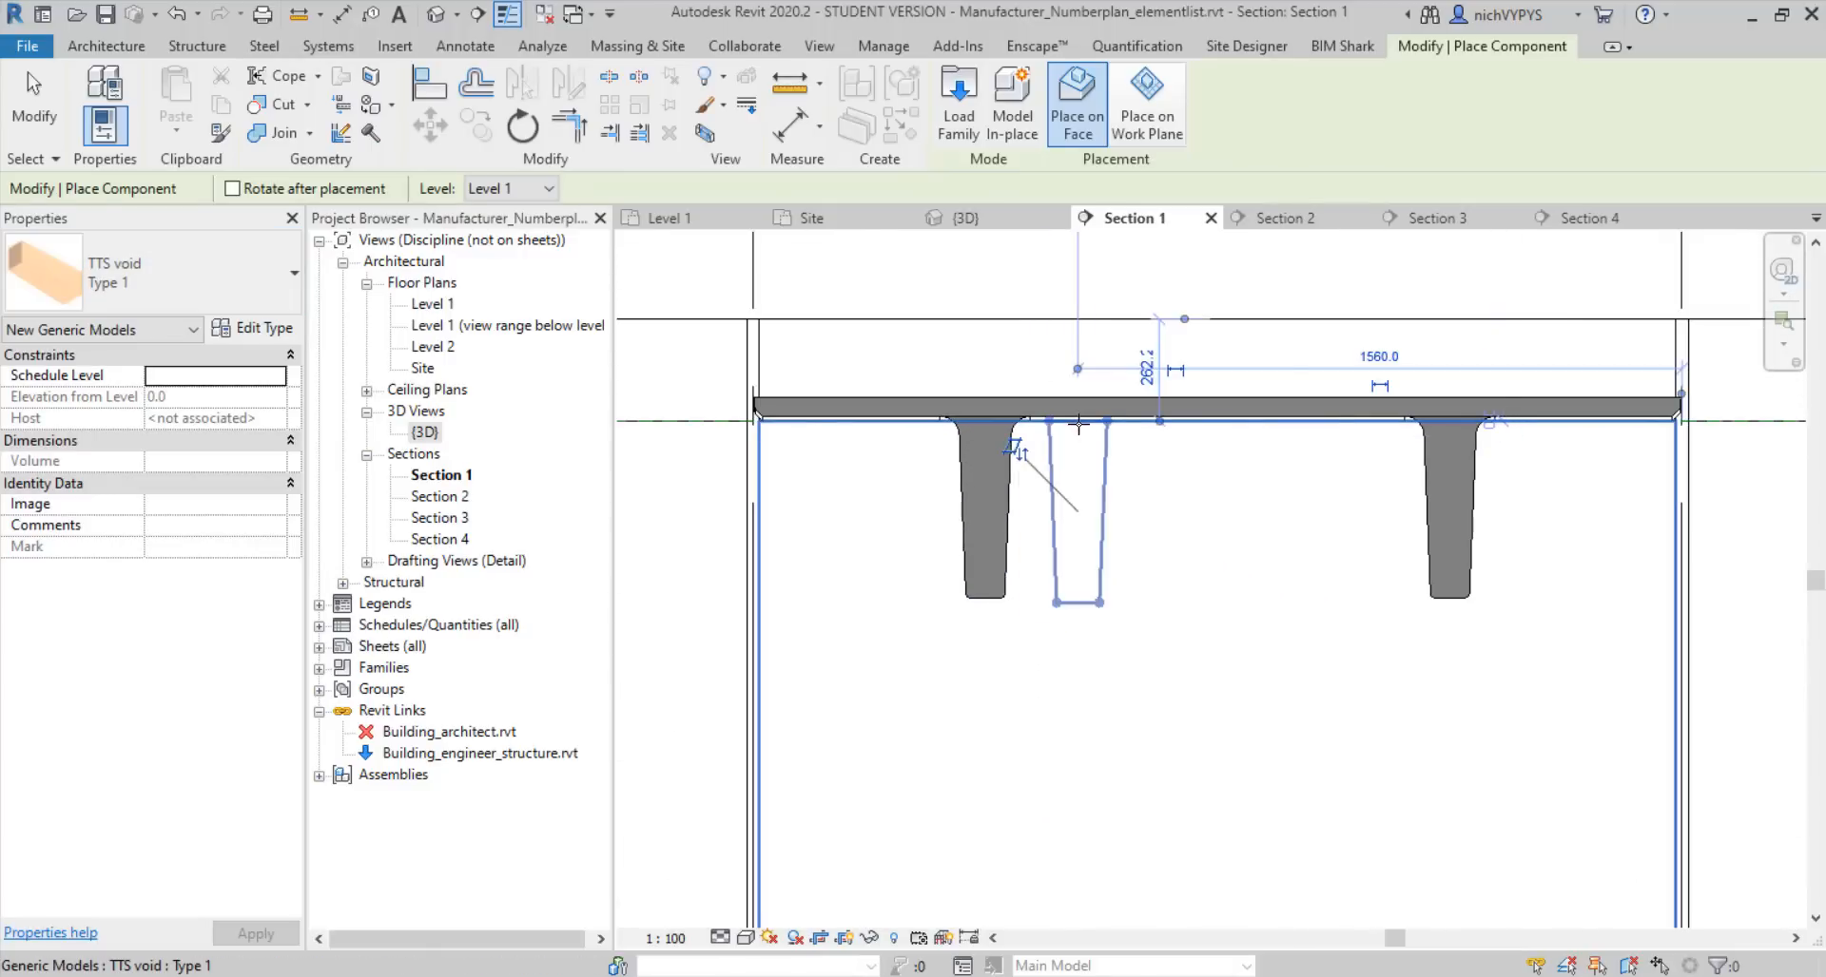
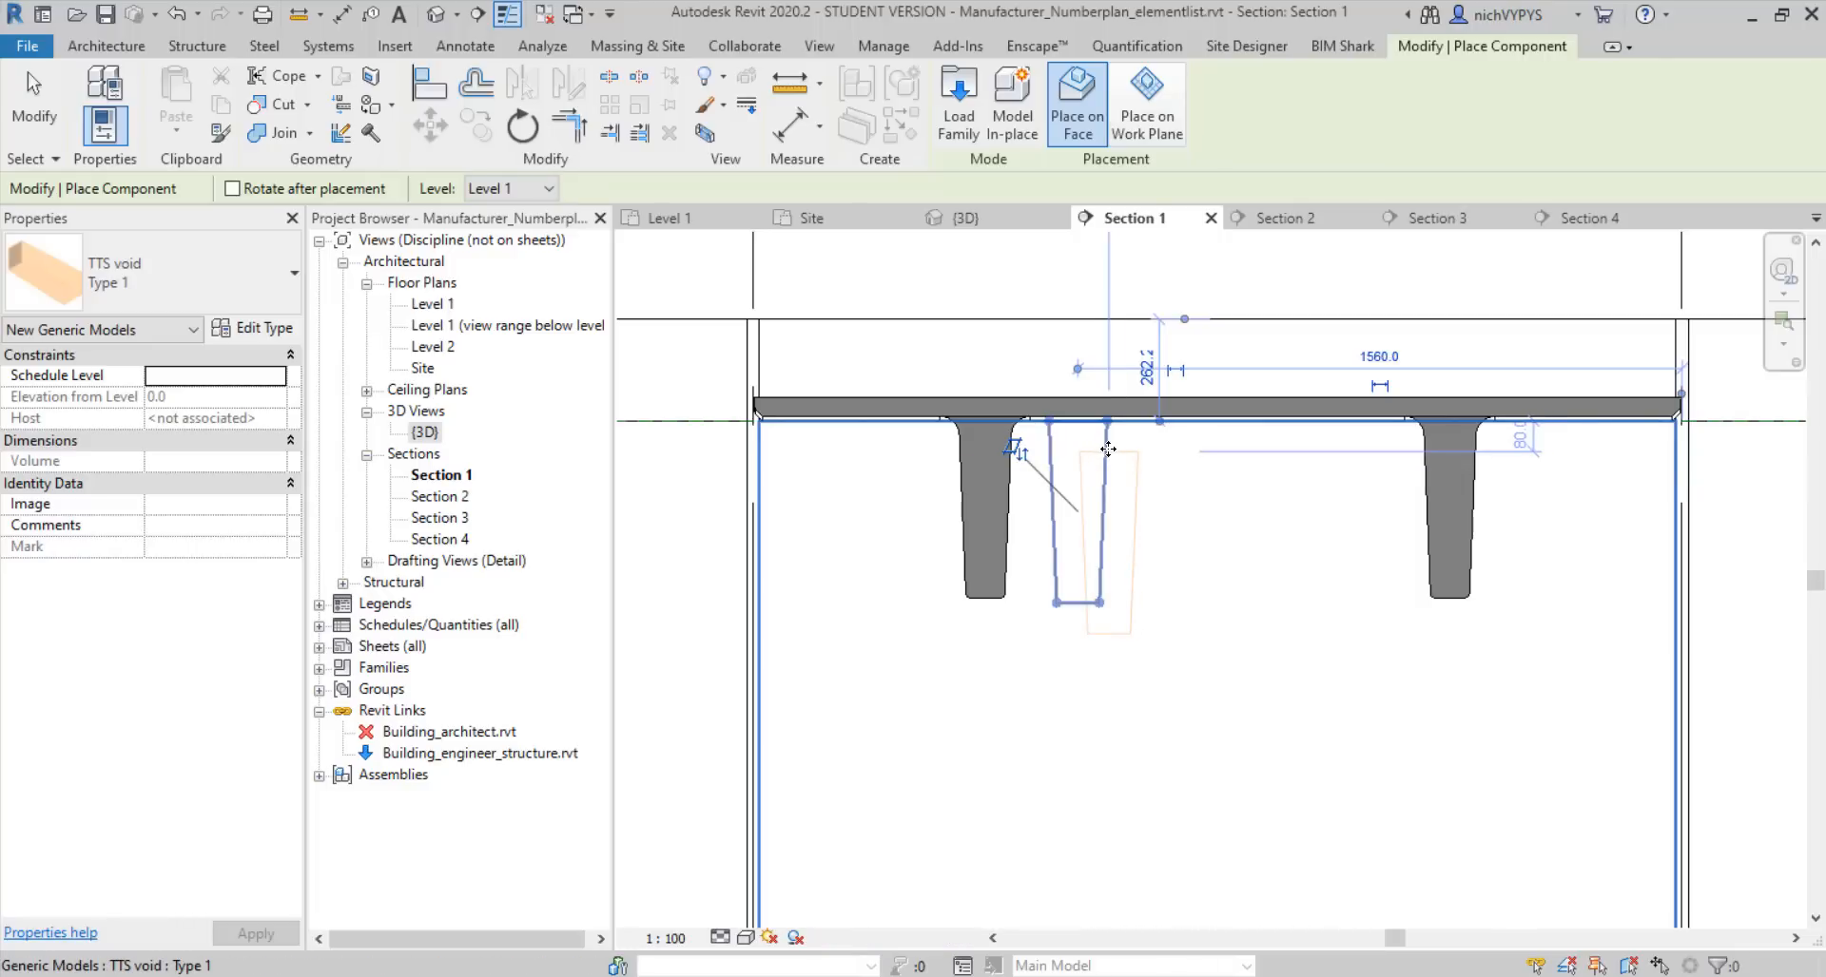
key("Escape")
key("Escape")
Move the TTS void horizontally by its bottom midpoint so it lines up with the TT slab's rib nearest grid 2
left_click(1110, 448)
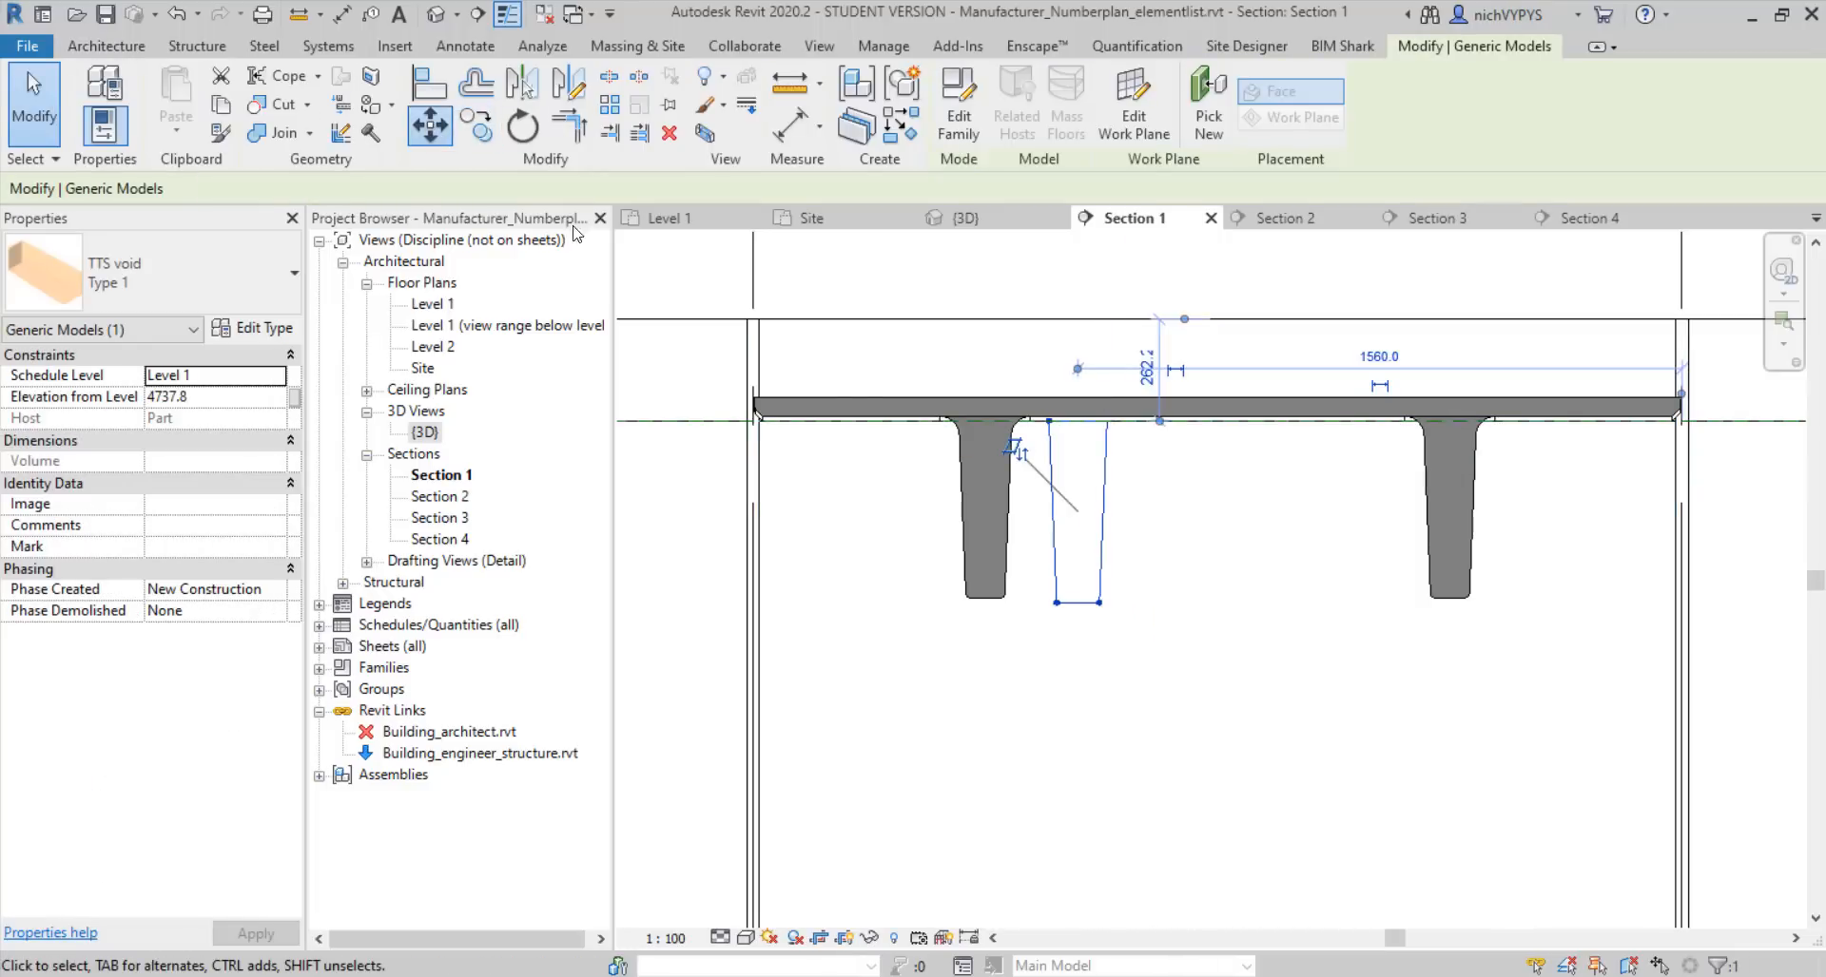
key("m")
key("v")
left_click(1077, 605)
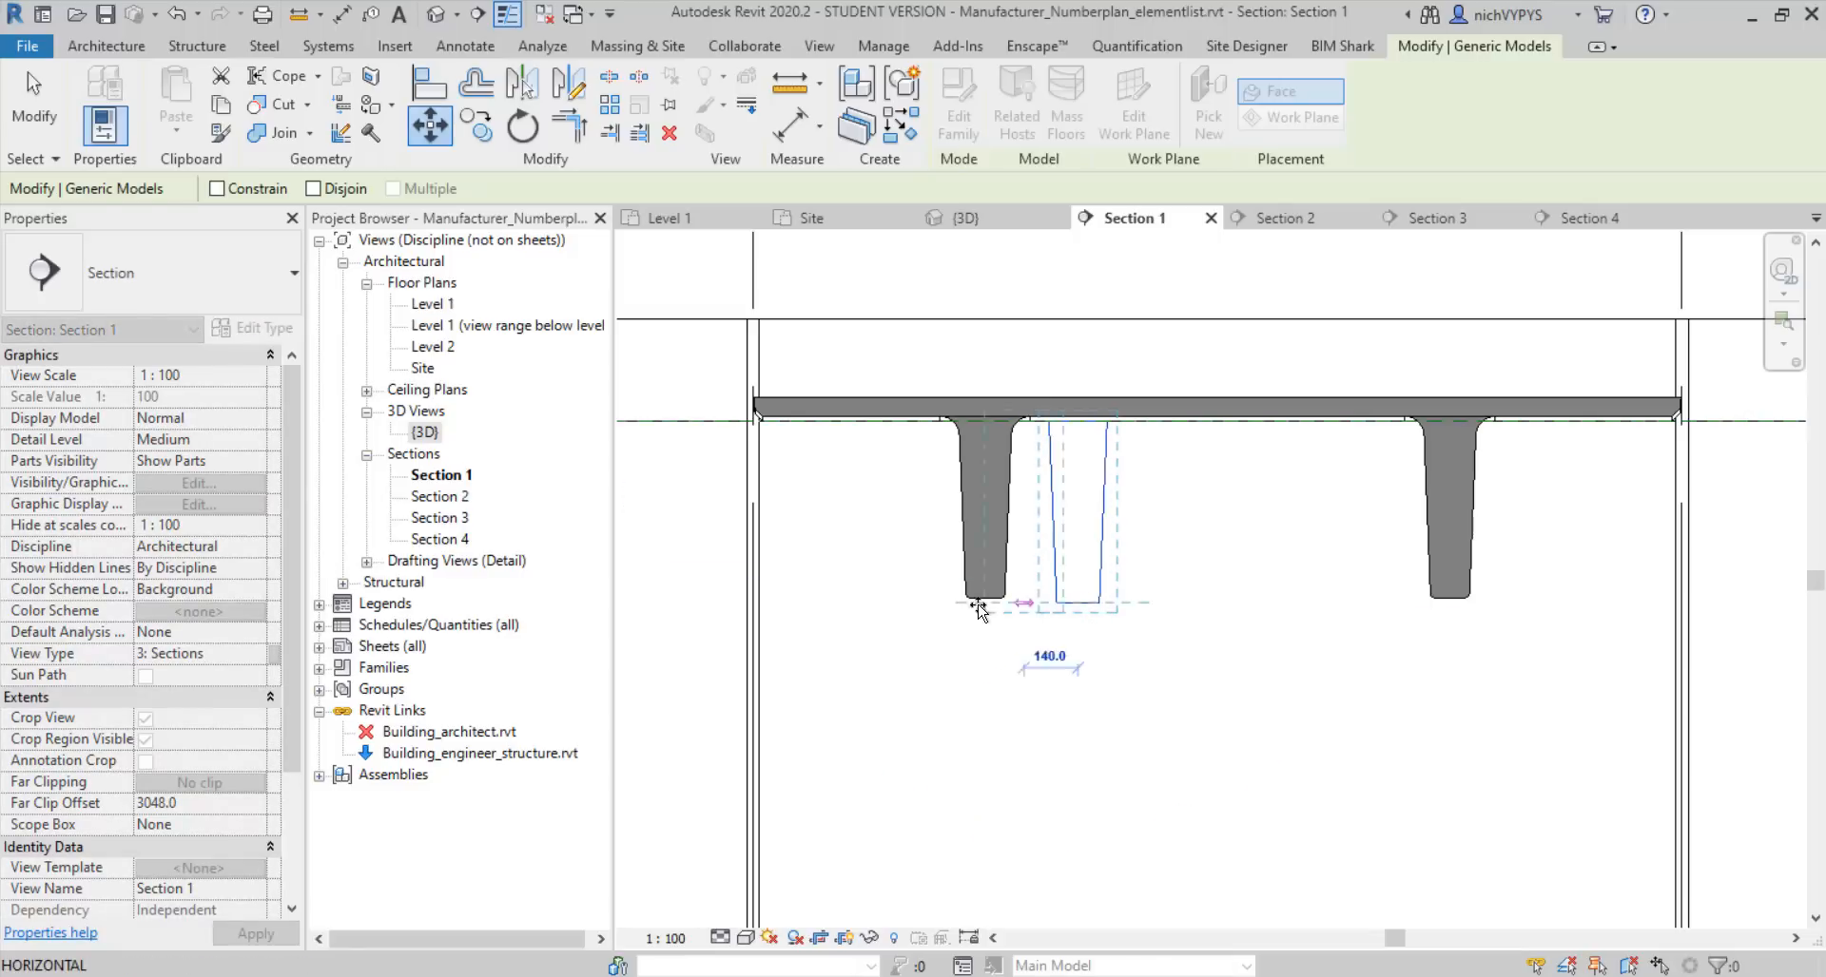
left_click(986, 605)
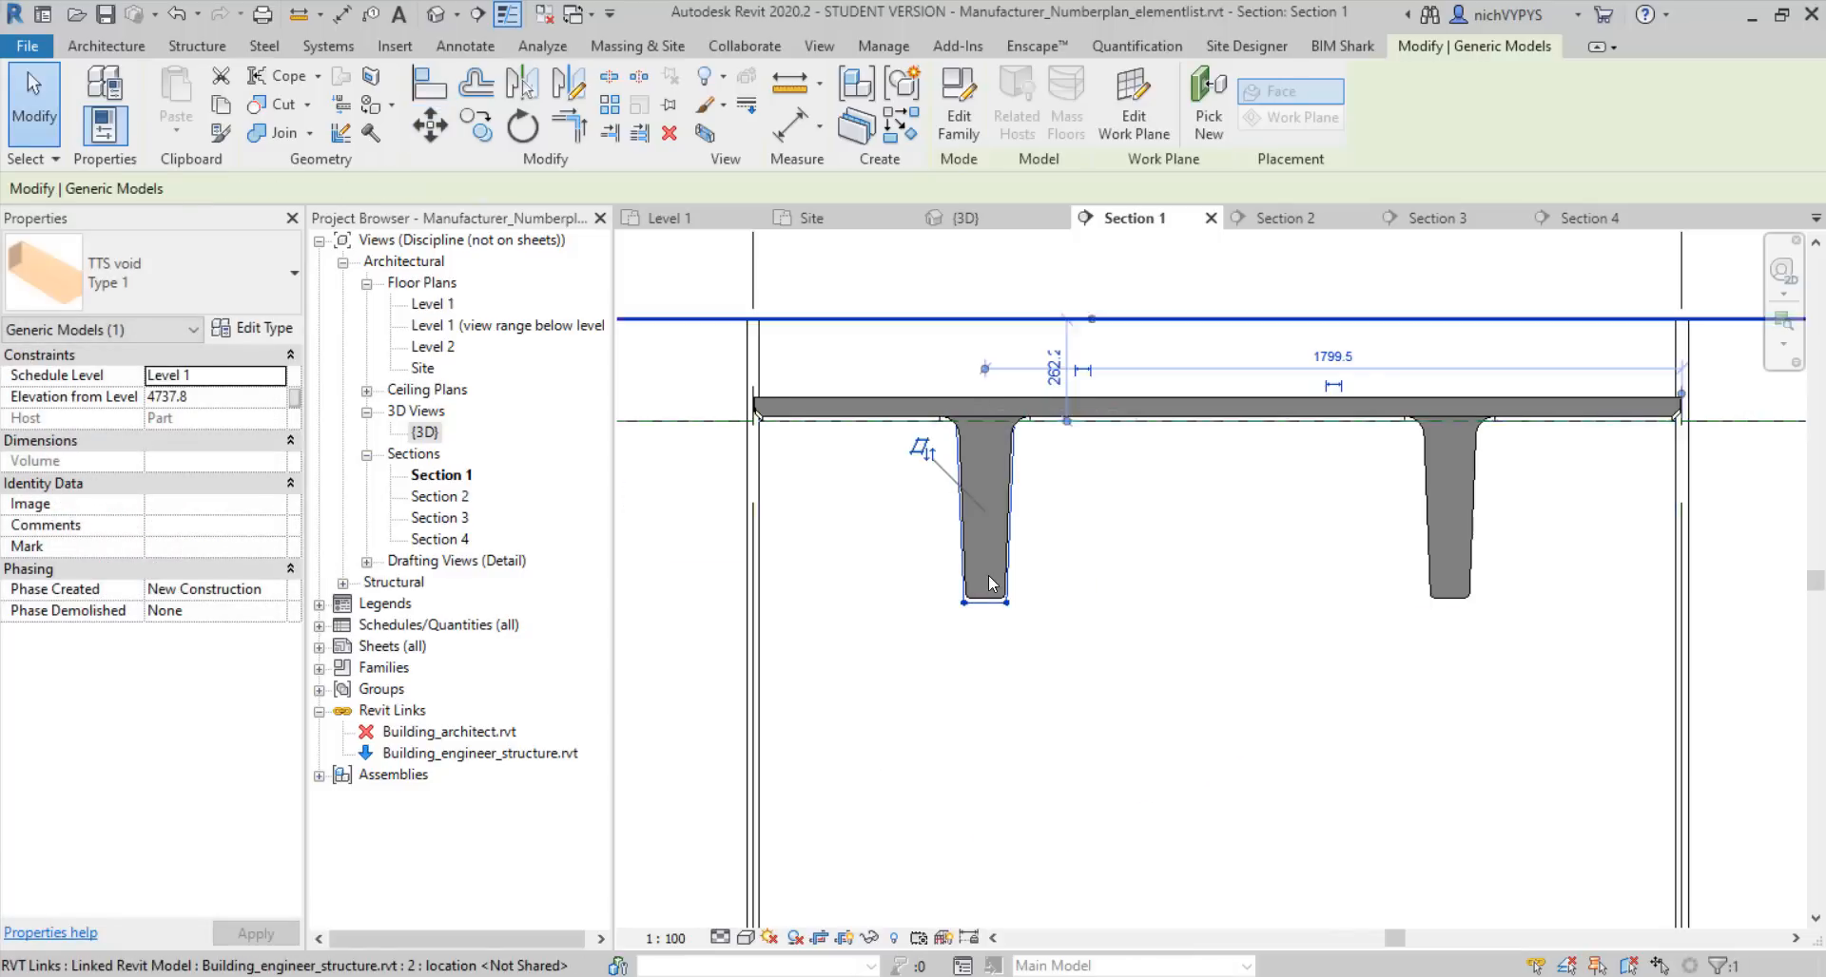
Inspect how the TTS void fits around the TT slab's rib in Section 1 and where it sits in the 3D view
scroll(986, 673, "up", 3)
scroll(1065, 677, "down", 1)
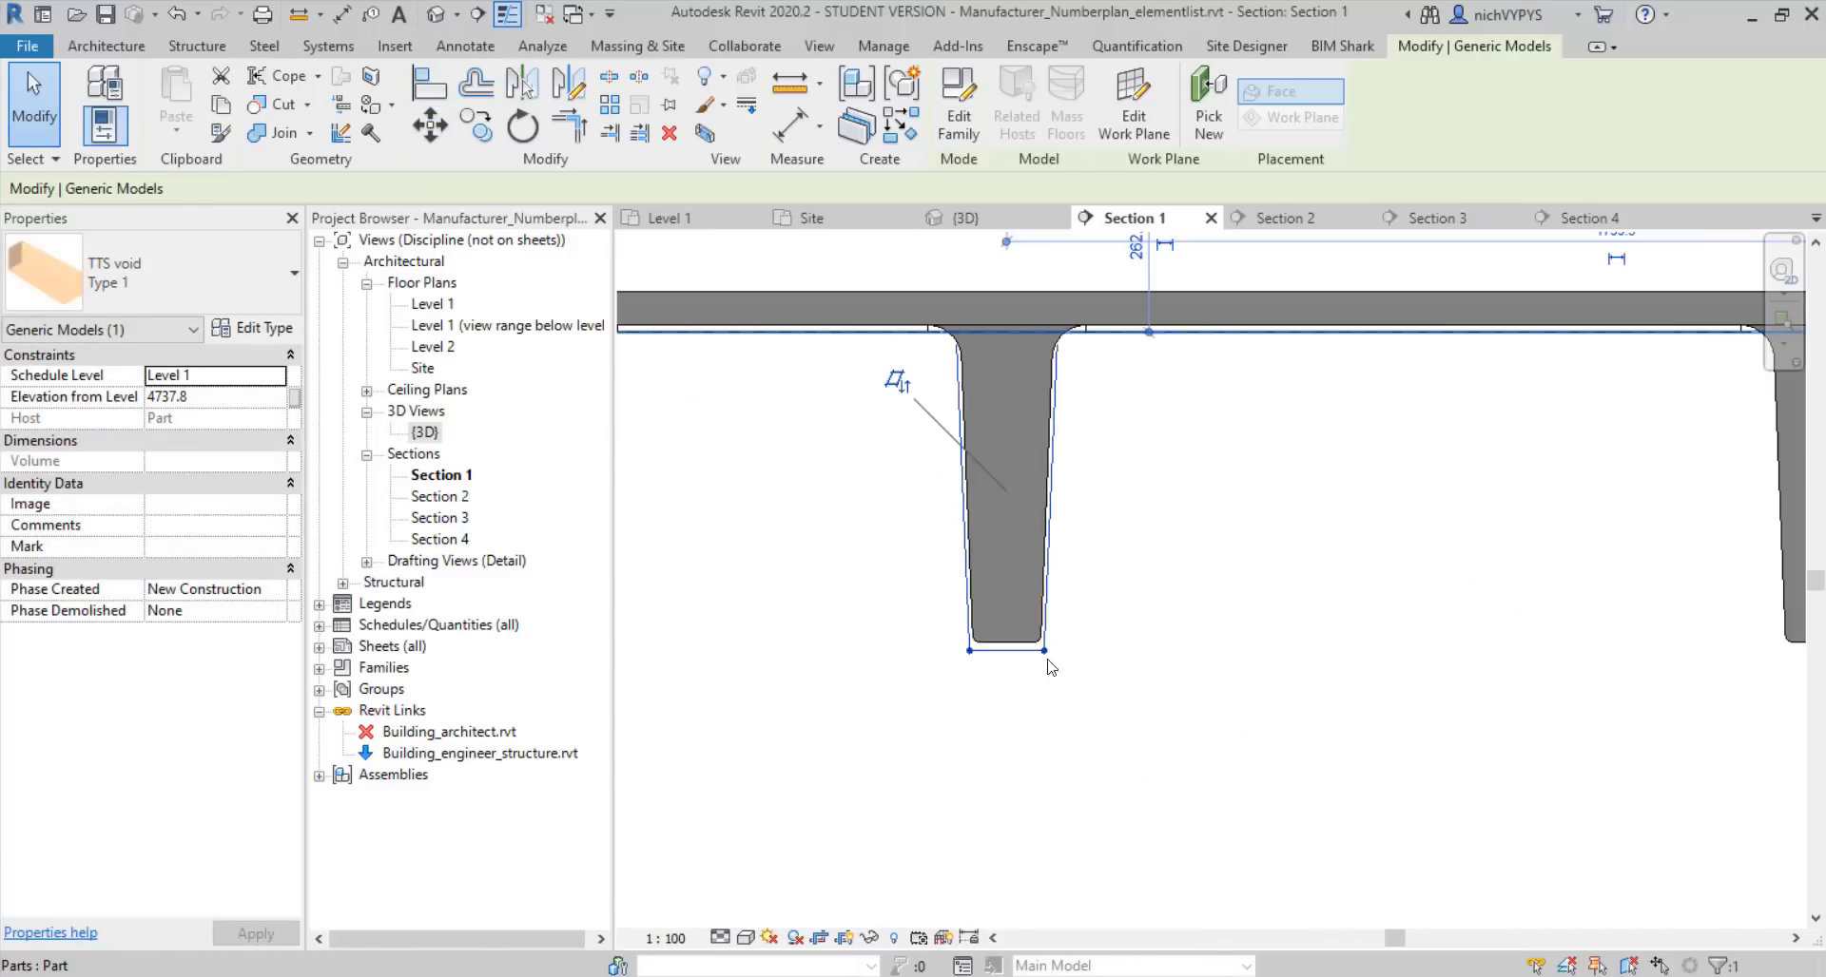
left_click(969, 224)
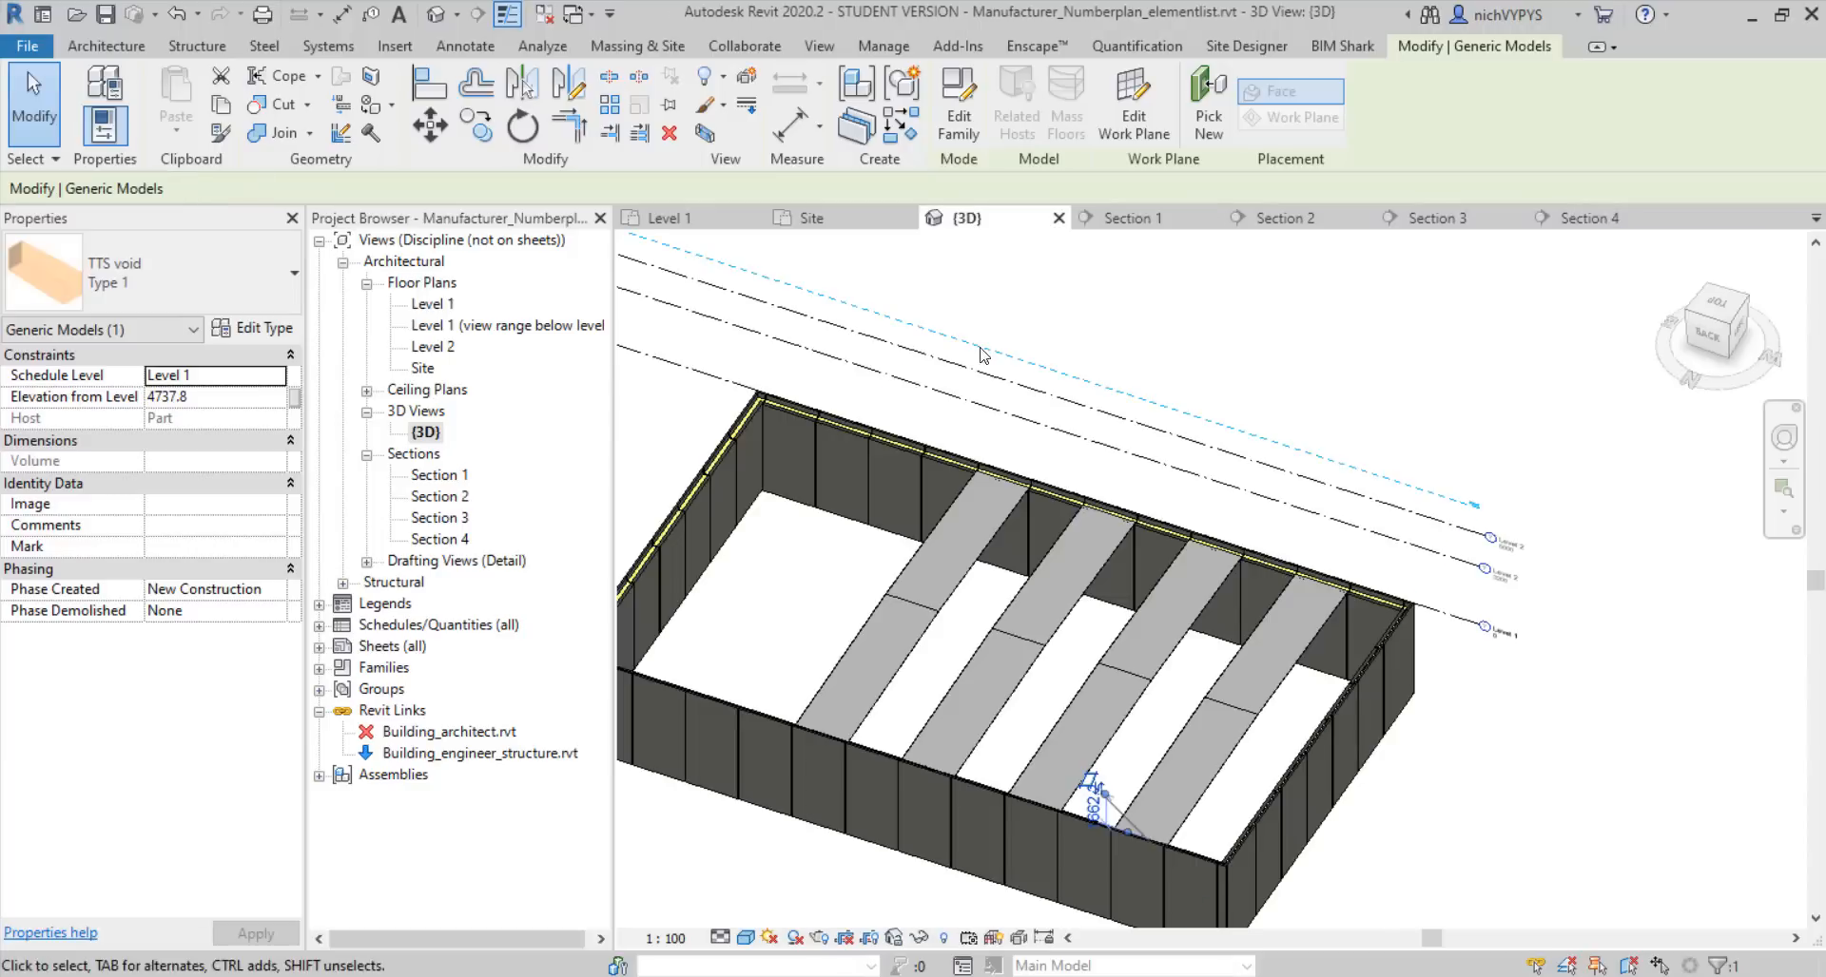
middle_click_drag(1079, 842, 757, 662, "shift")
middle_click_drag(1230, 782, 1136, 585)
scroll(1069, 648, "up", 1)
scroll(1069, 647, "up", 2)
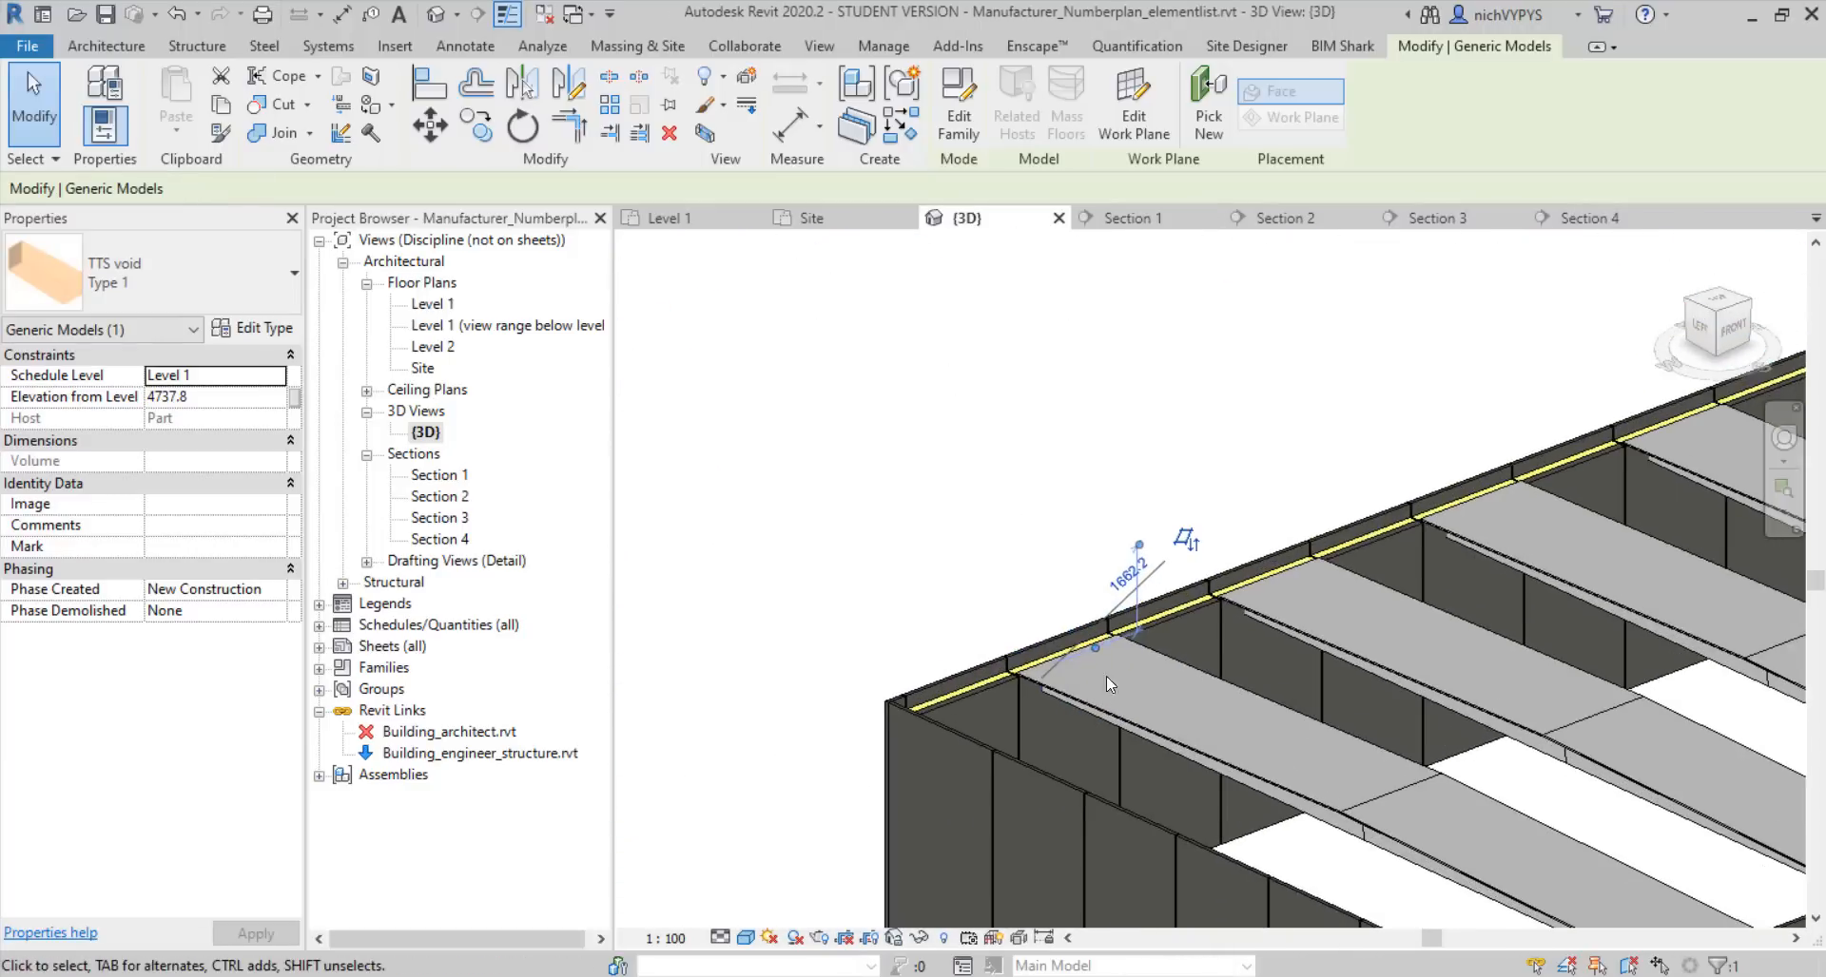
middle_click_drag(1069, 648, 1049, 535)
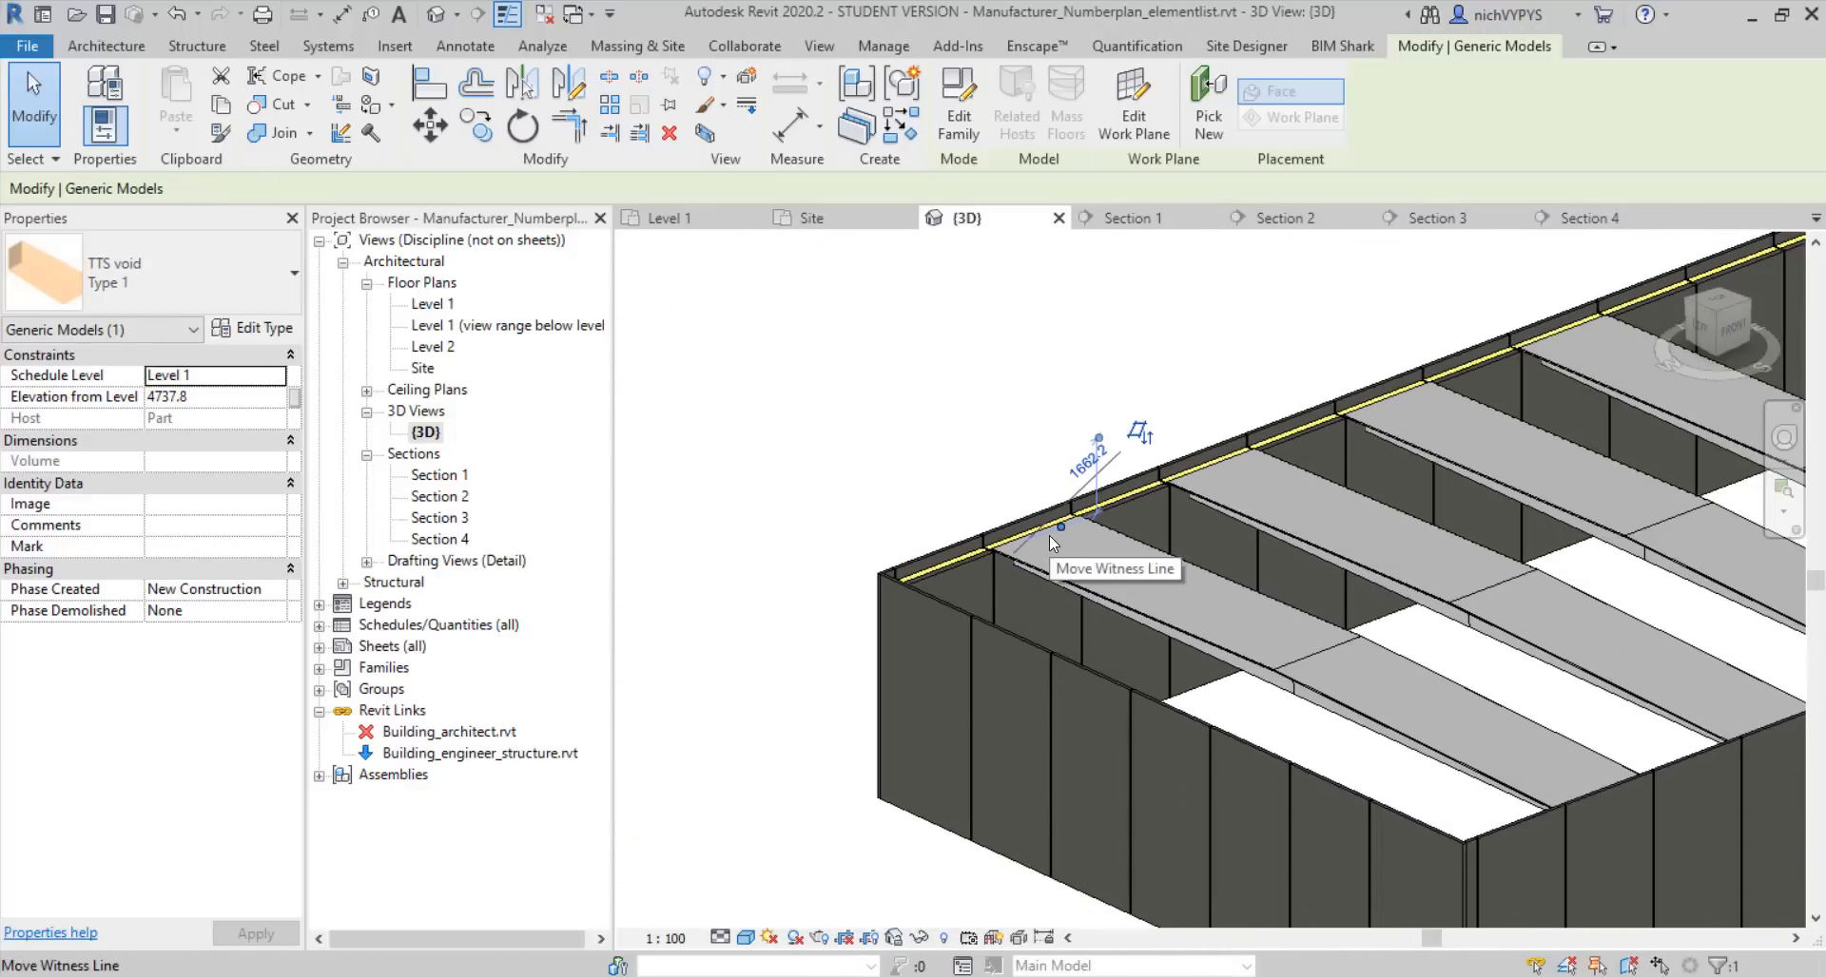
Copy the TTS void in Section 1 from its bottom midpoint to the bottom midpoint of the TT slab's other rib
left_click(1131, 218)
scroll(998, 481, "up", 1)
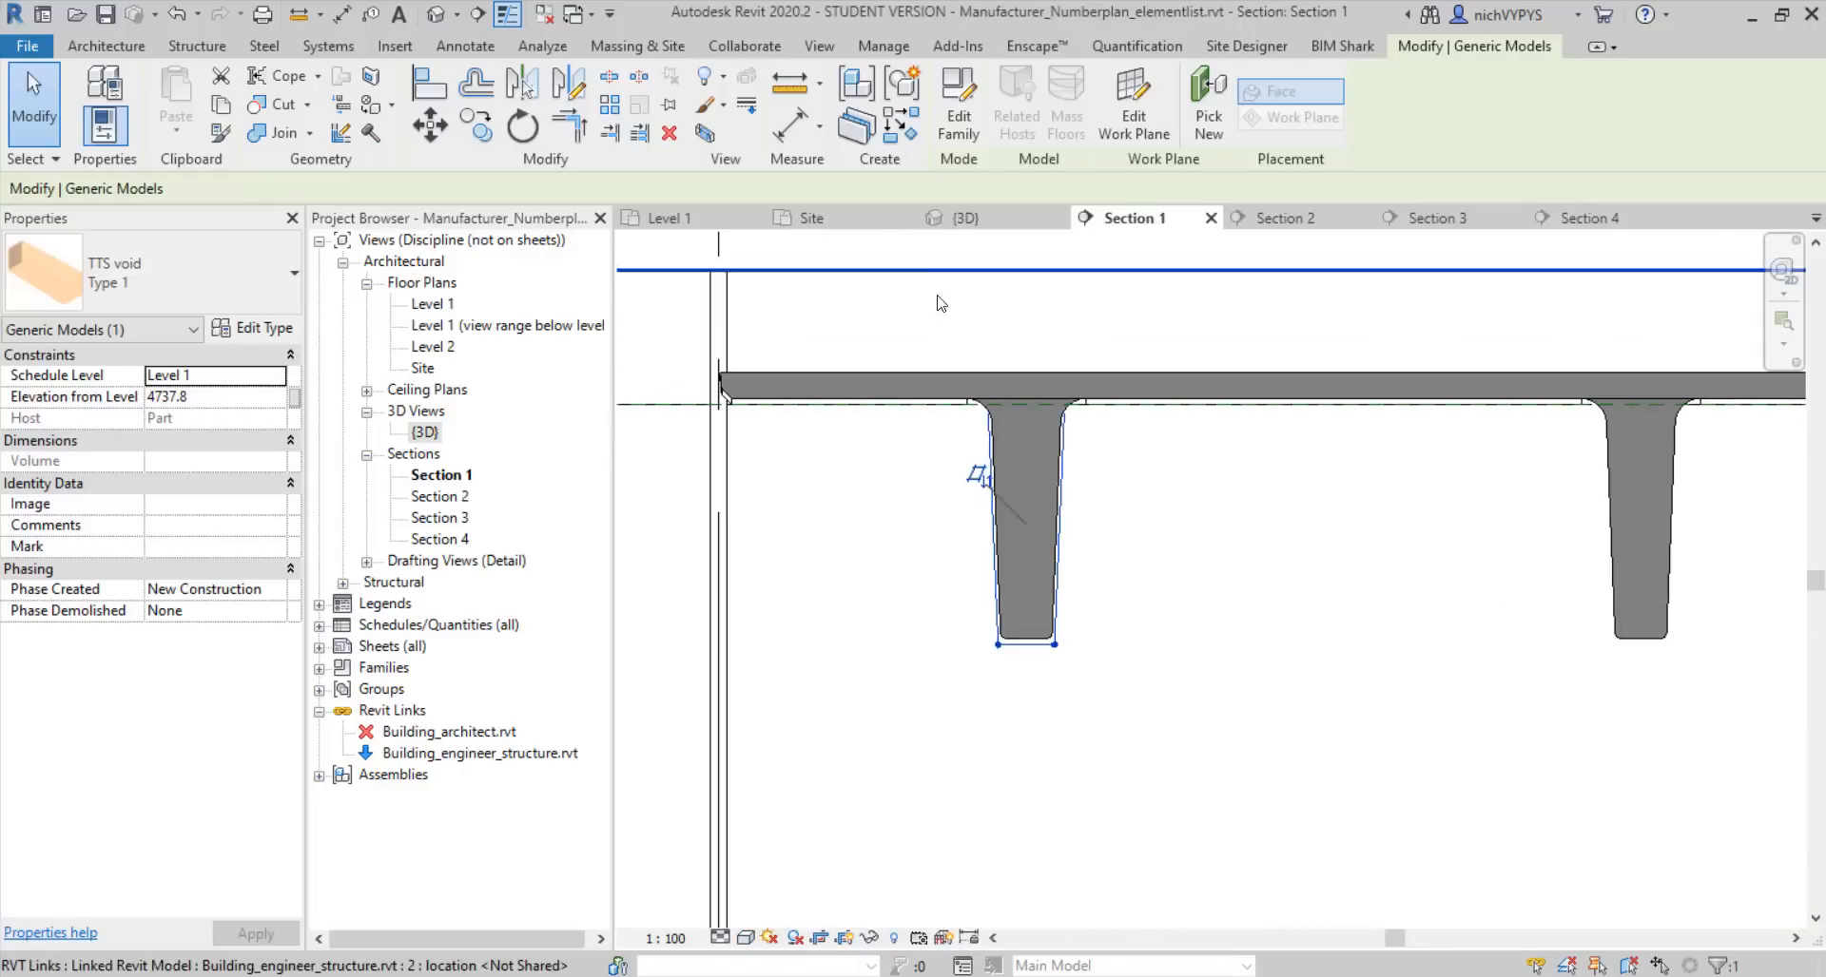
left_click(484, 131)
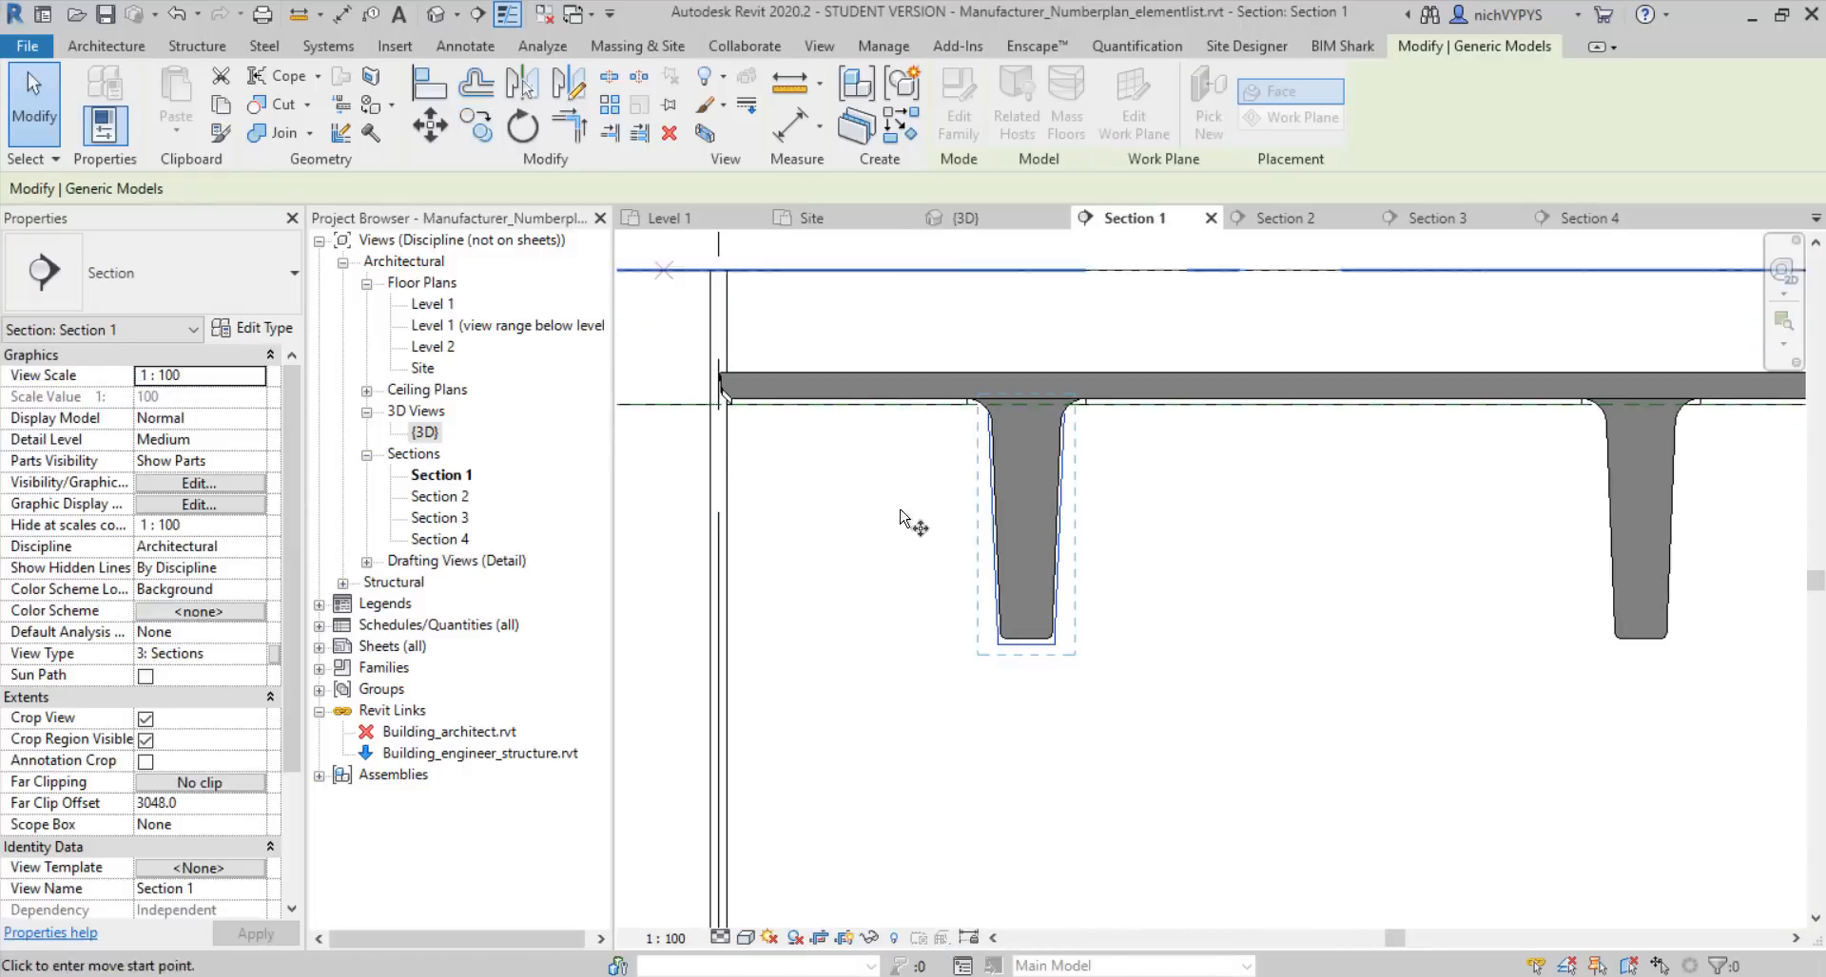
left_click(1027, 644)
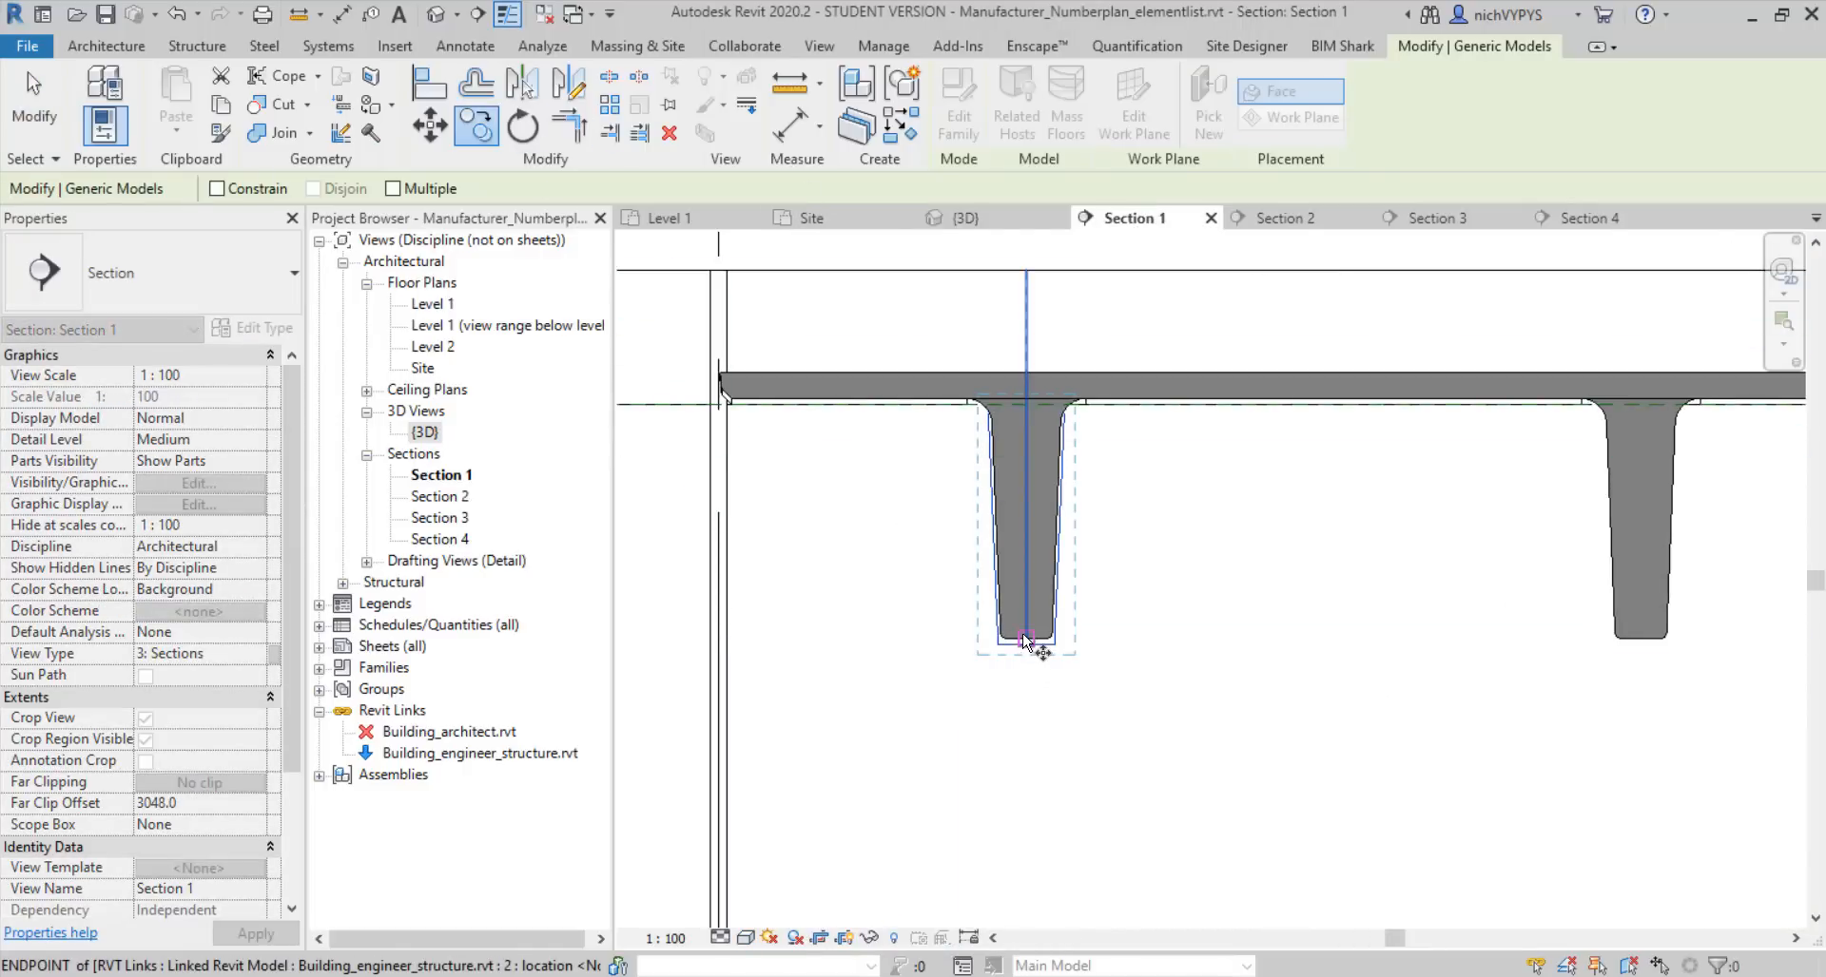
left_click(1657, 640)
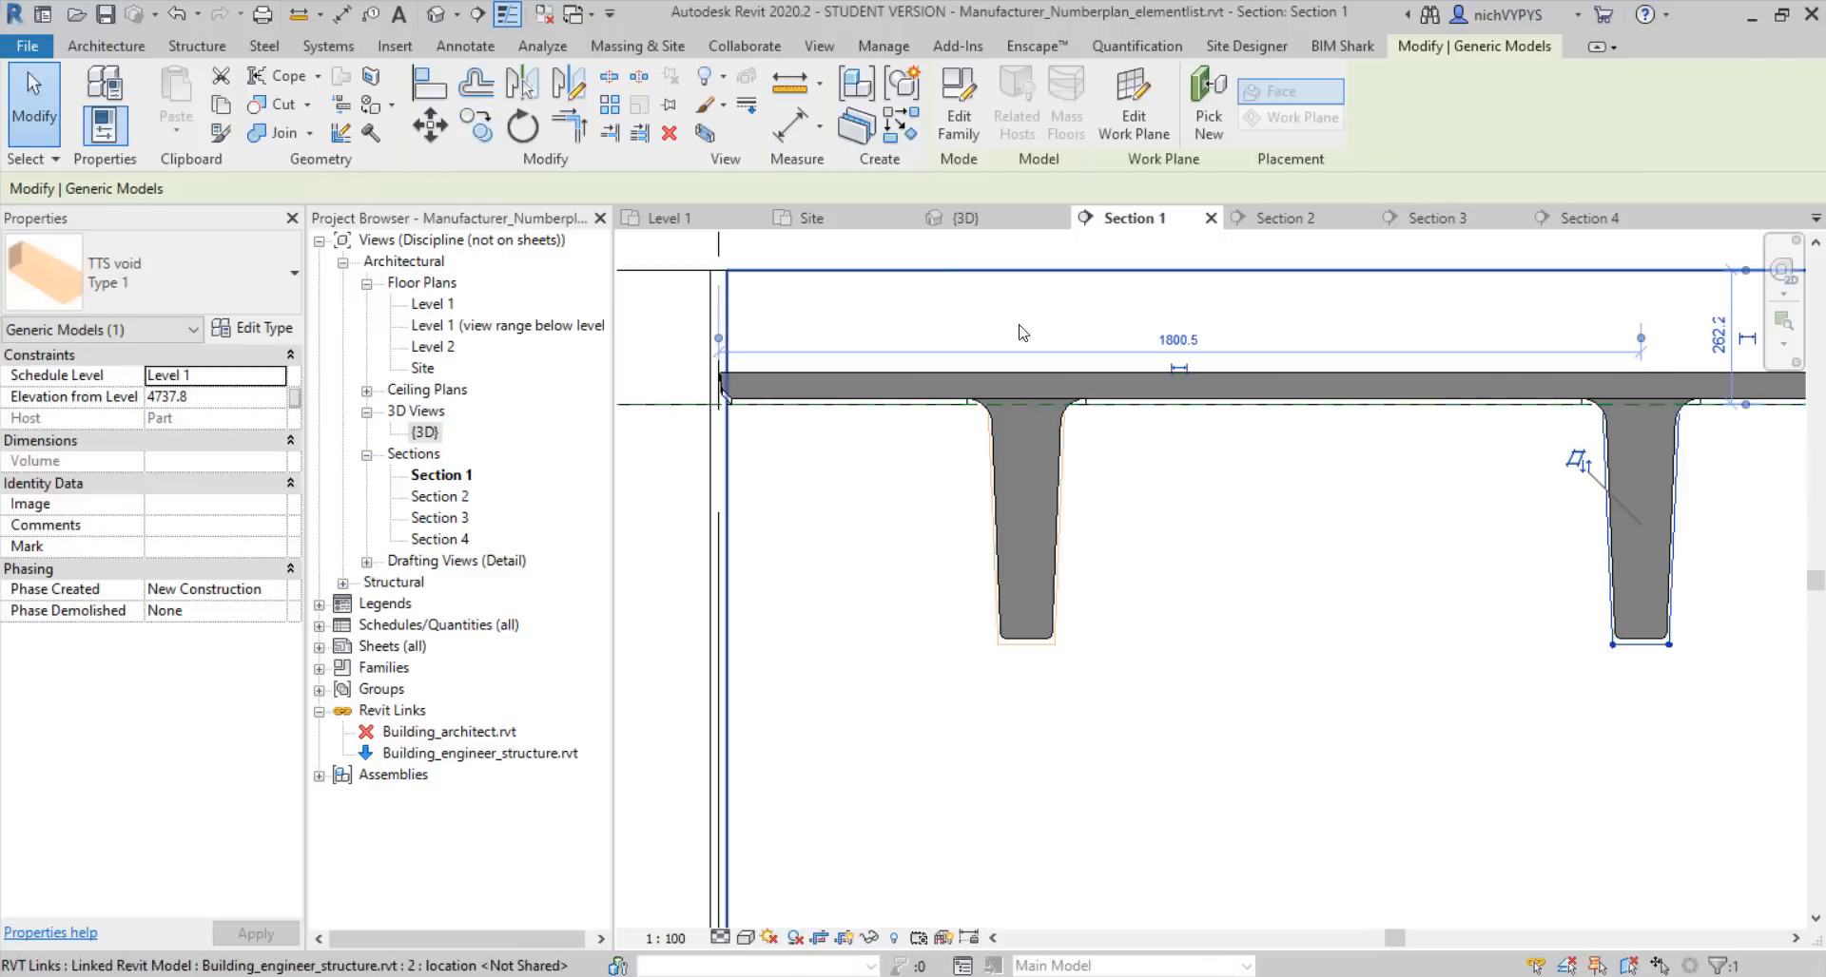
Isolate the wall element between grids 2 and 3, including its TTS voids, with a section box in the 3D view
left_click(965, 218)
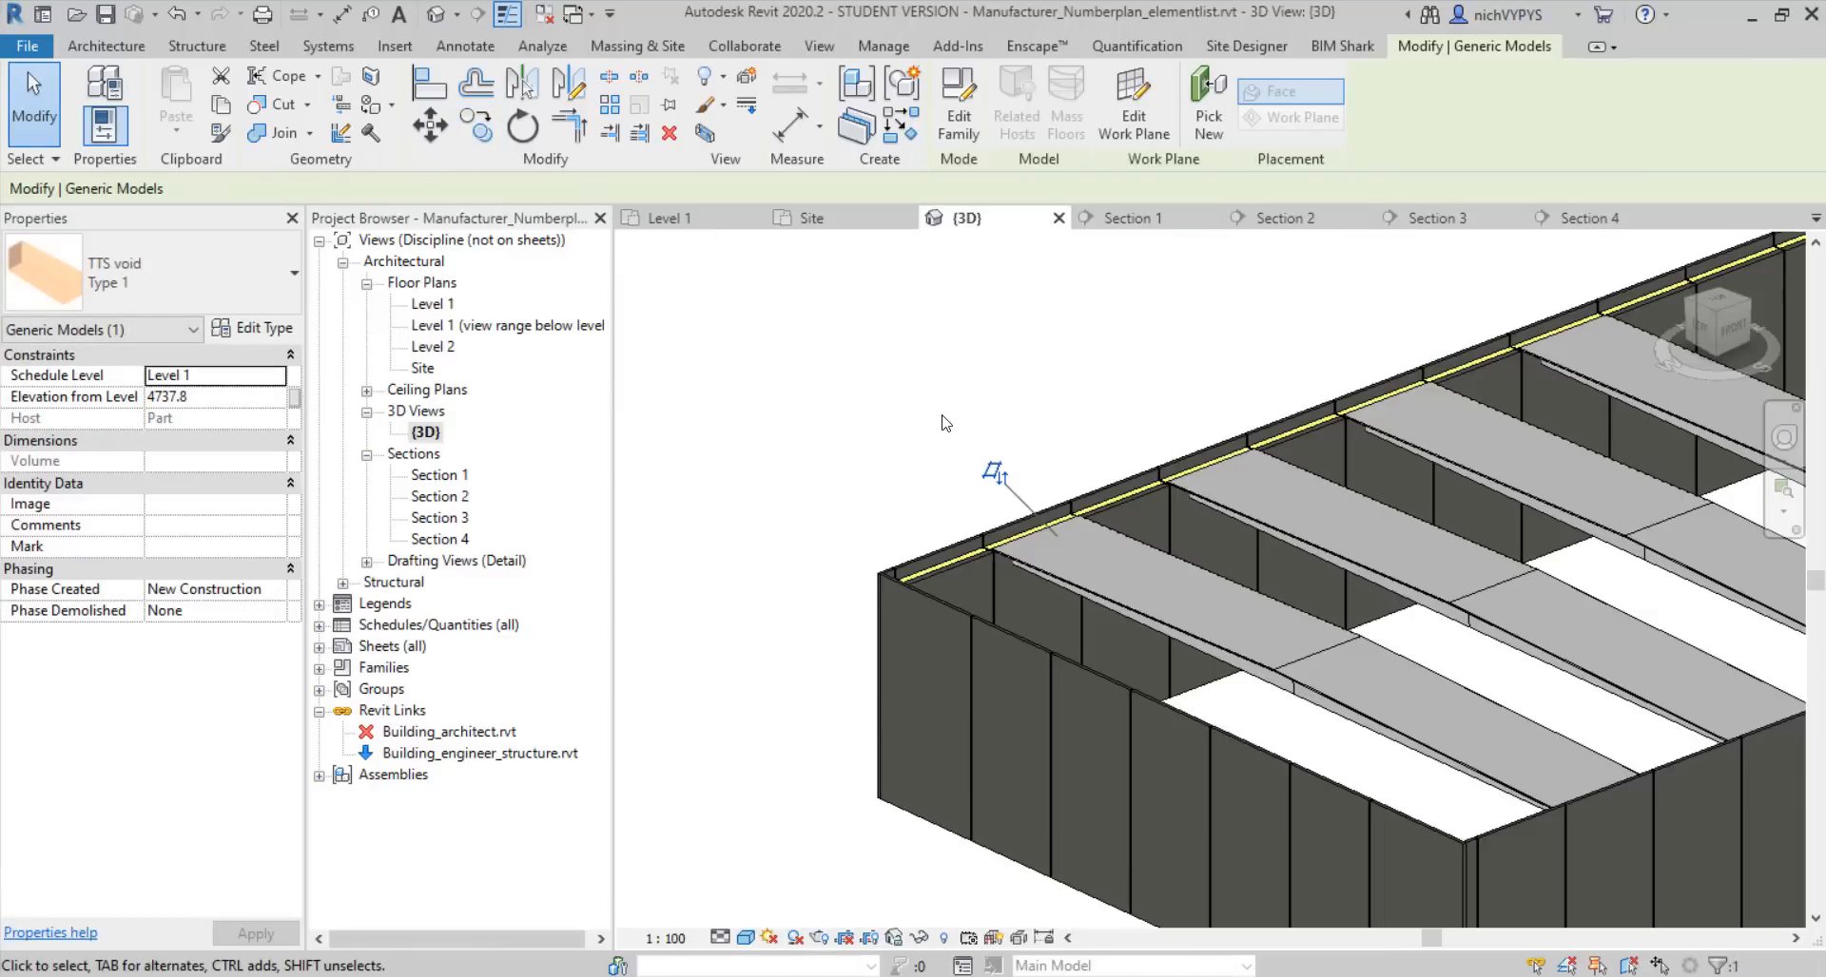
left_click_drag(941, 416, 1119, 808)
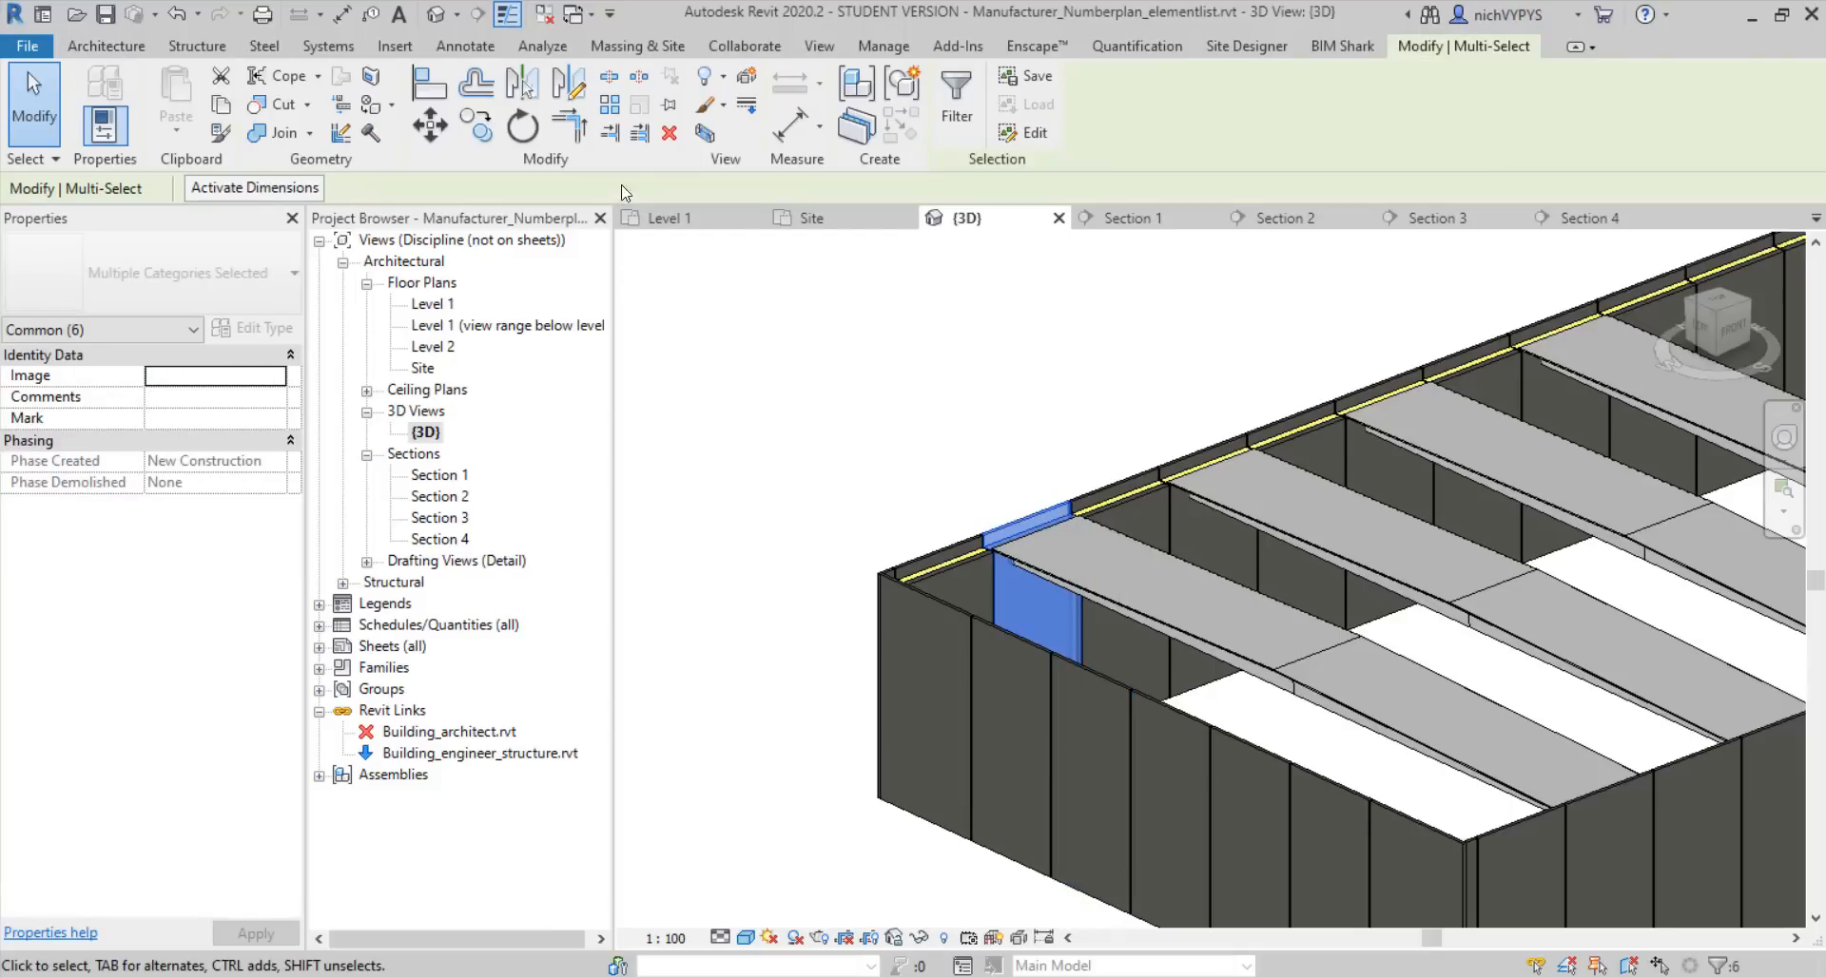
left_click(705, 133)
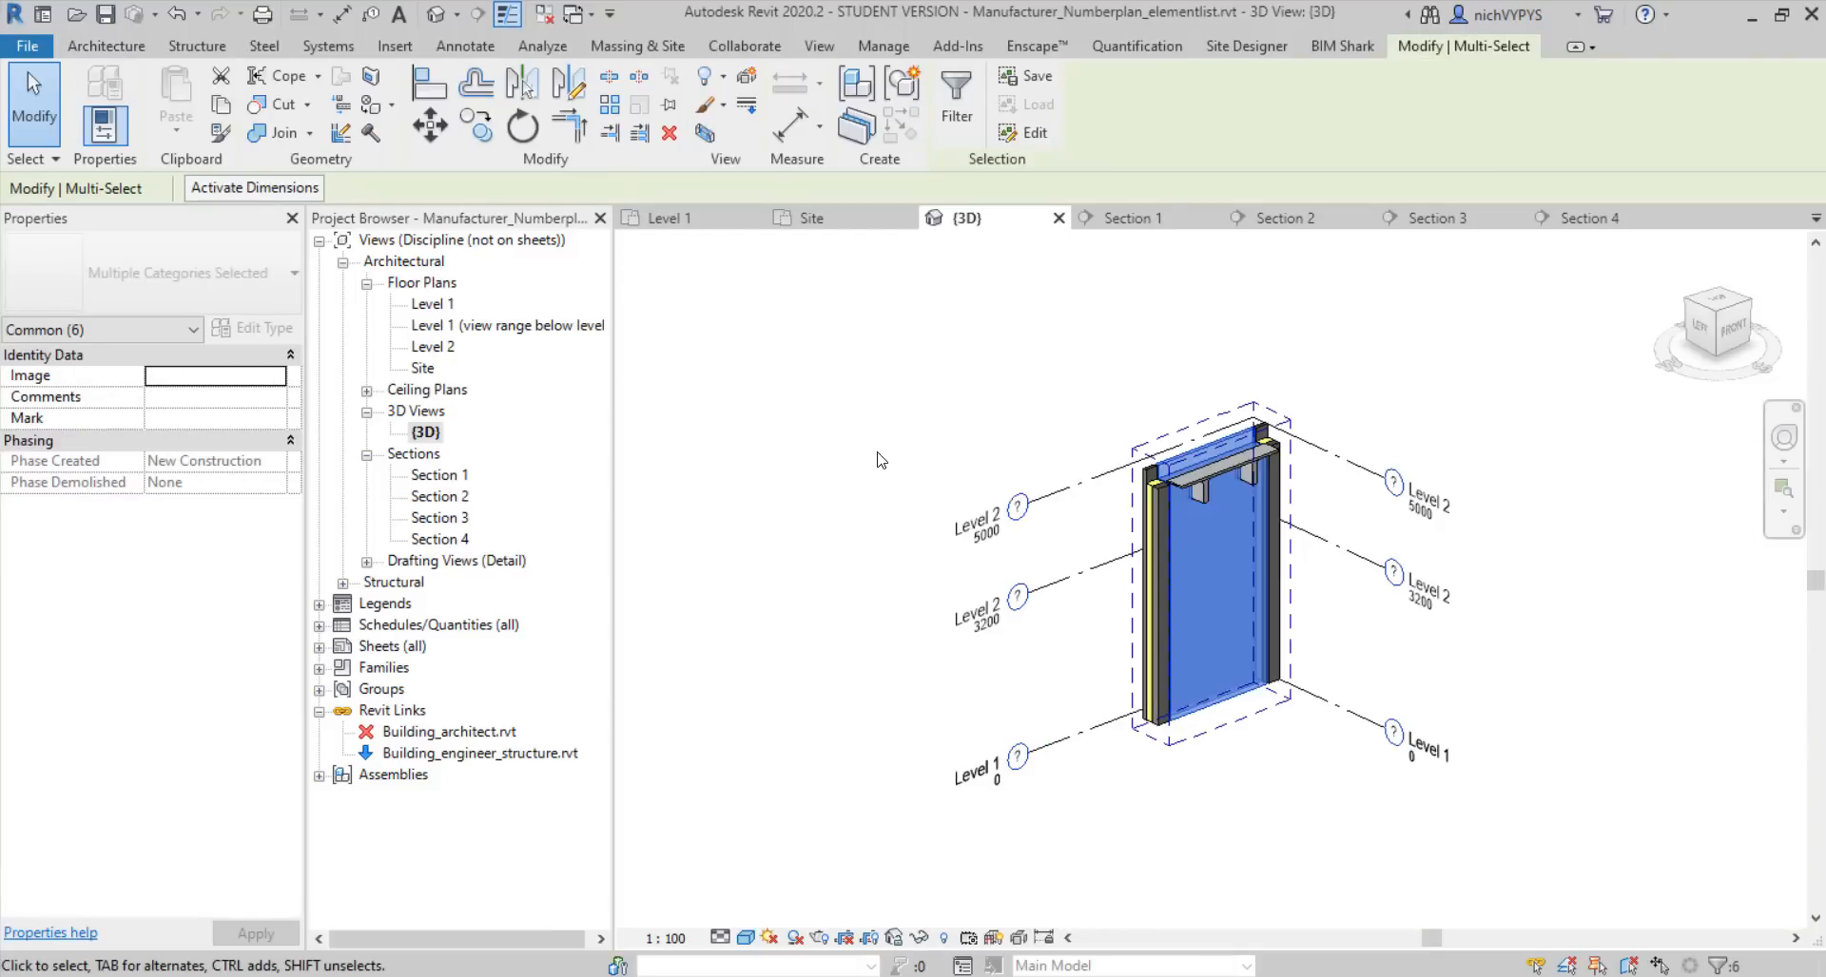
scroll(1341, 403, "up", 3)
left_click(1340, 403)
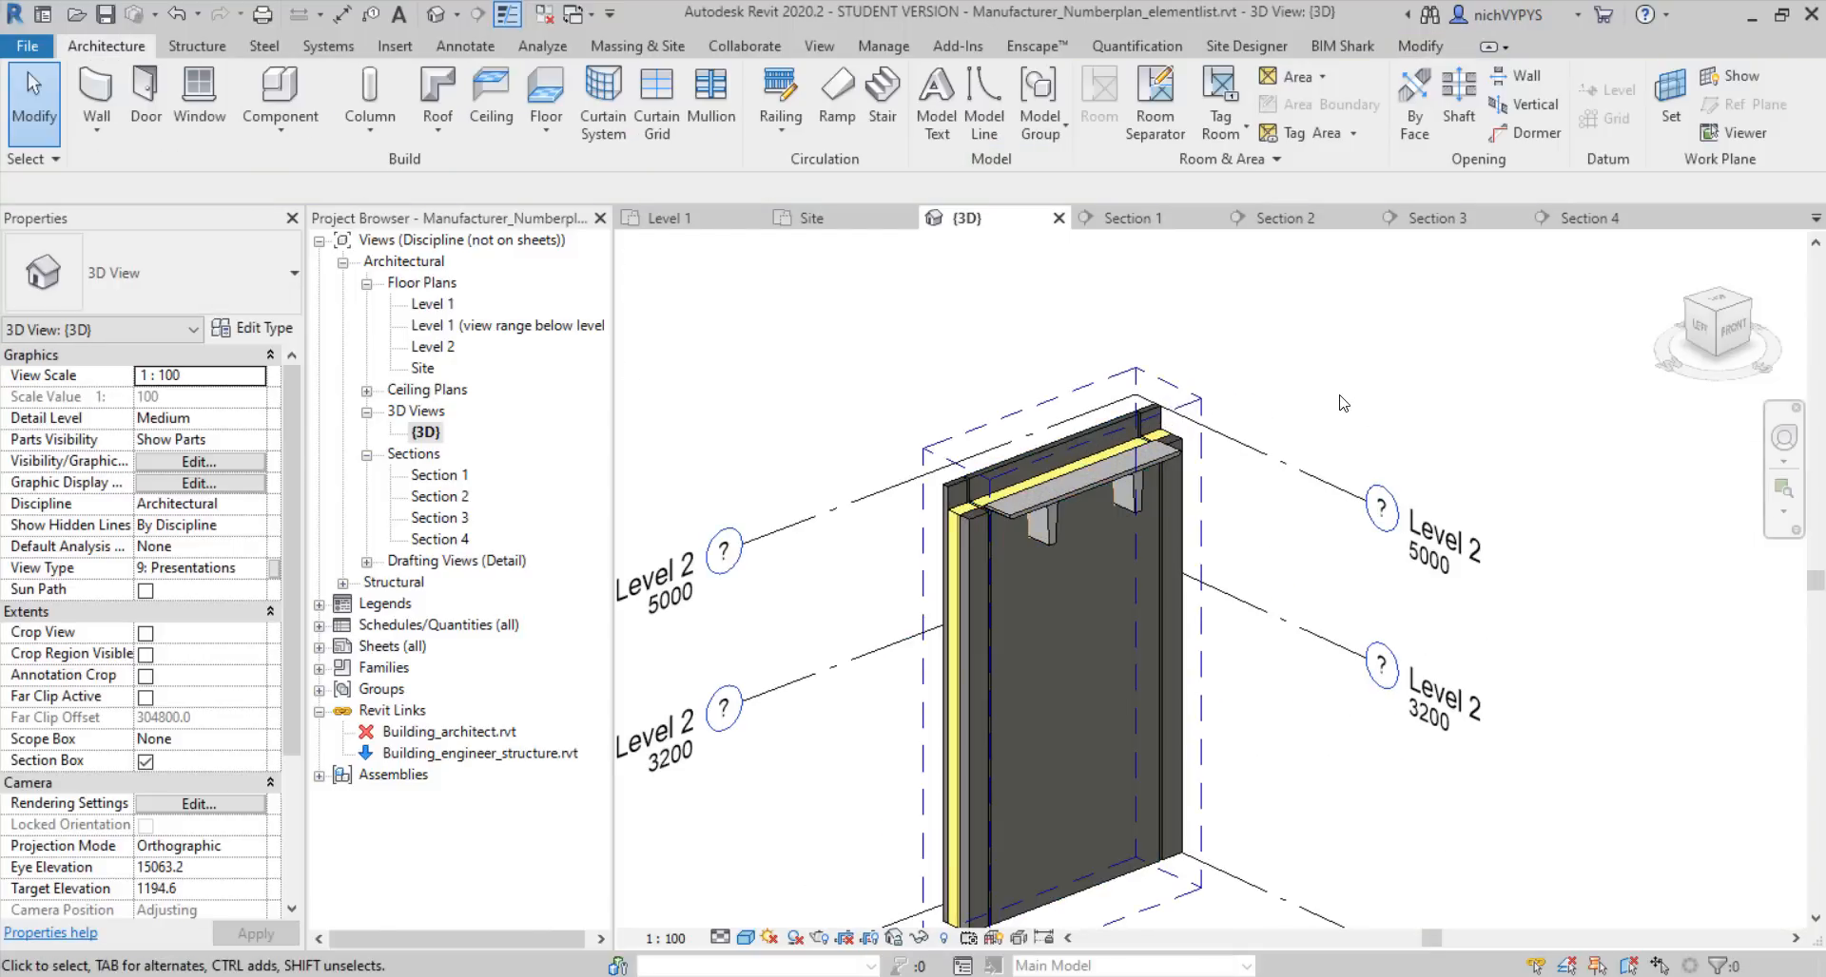
Unload the Building_engineer_structure.rvt link to expose the two TTS voids in the wall
left_click(455, 755)
right_click(454, 756)
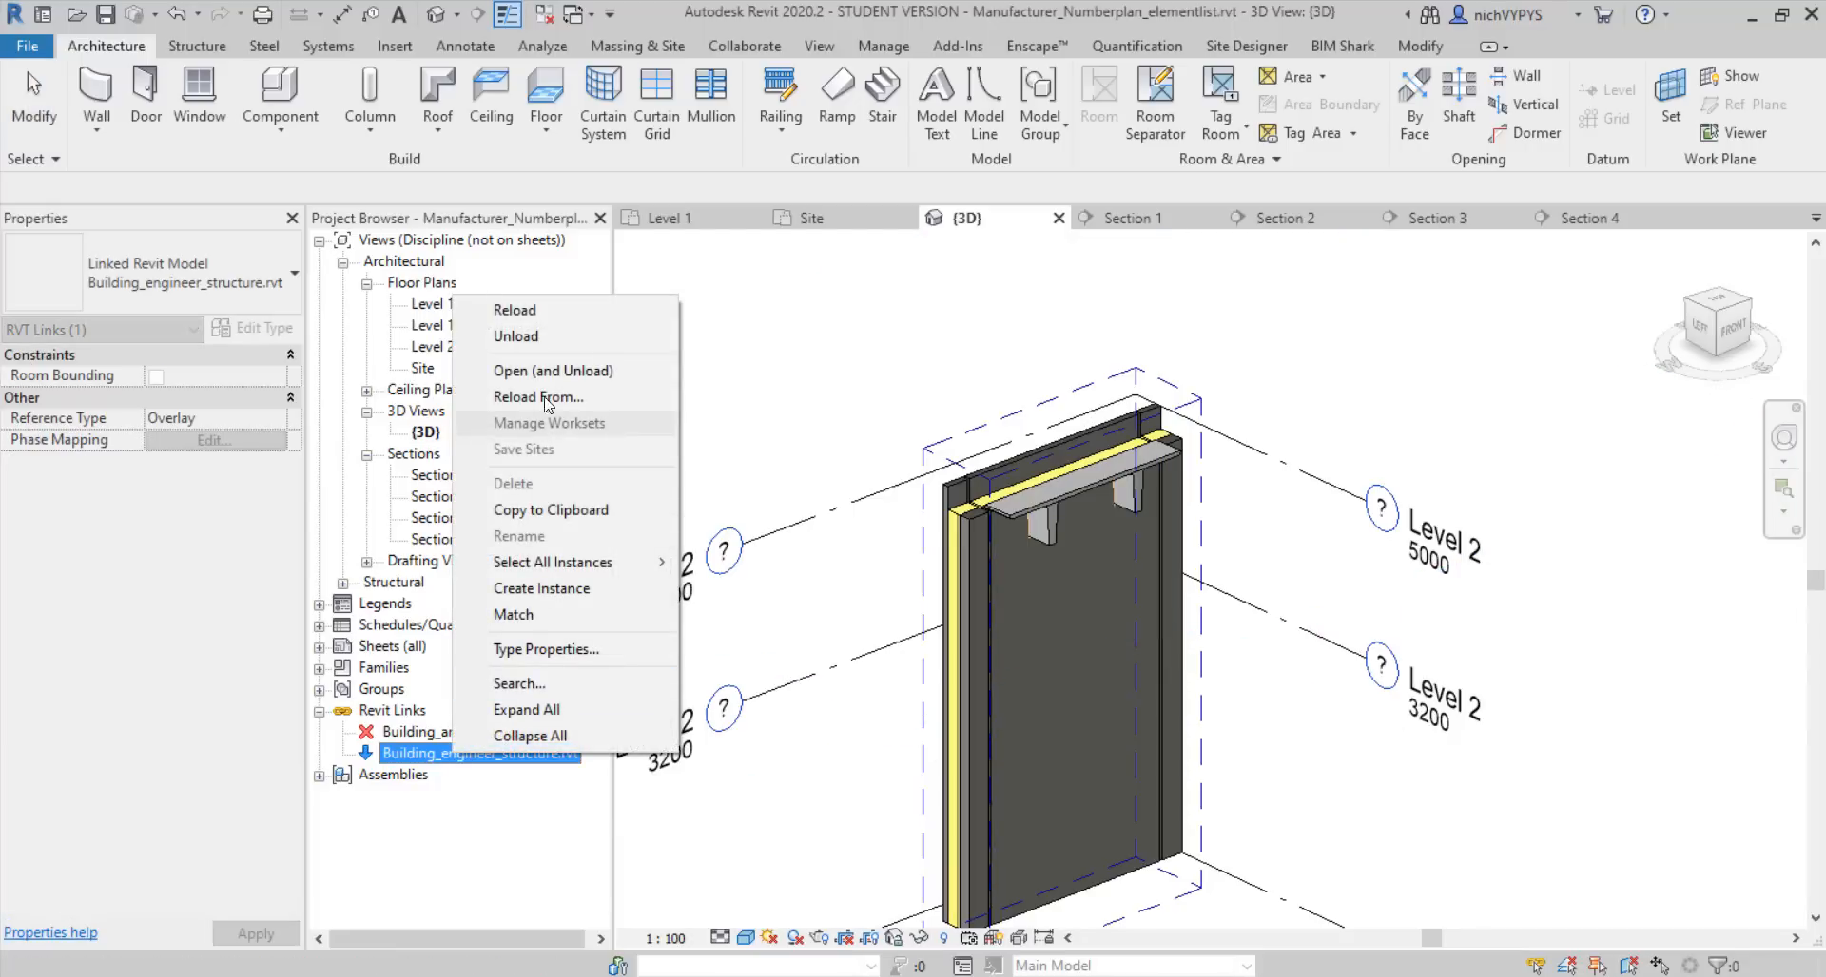
left_click(518, 337)
left_click(951, 540)
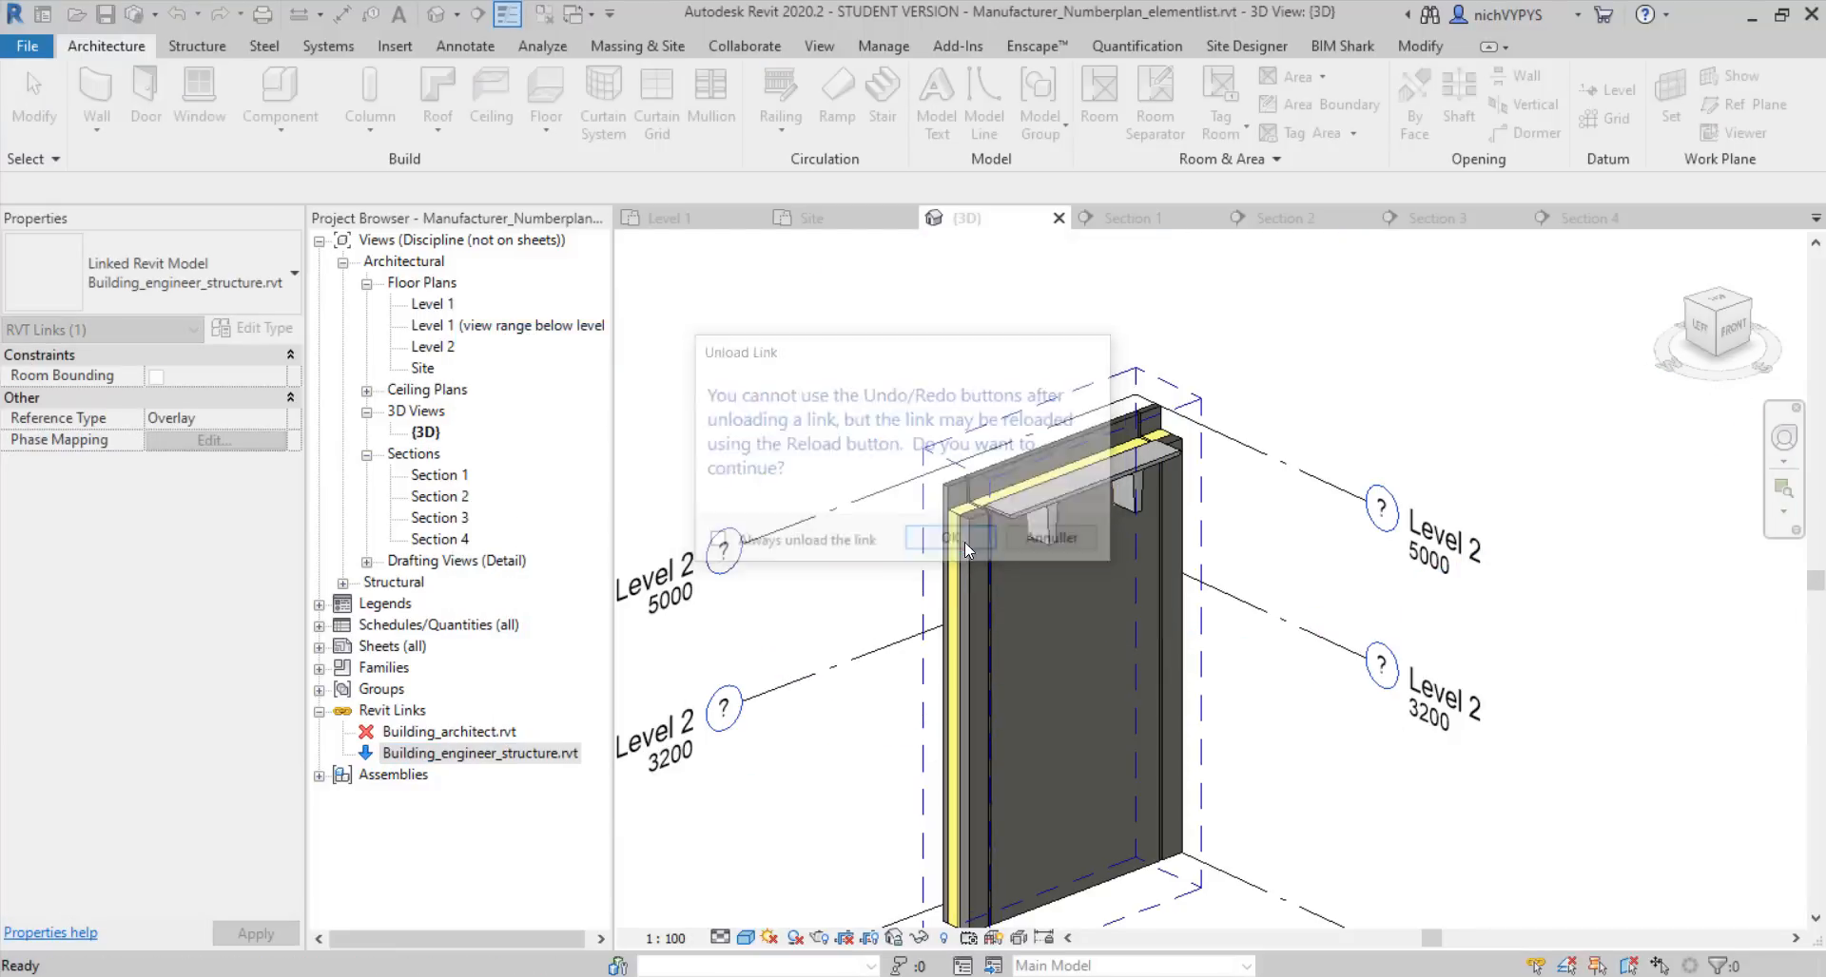
scroll(1165, 499, "up", 4)
scroll(1189, 521, "up", 2)
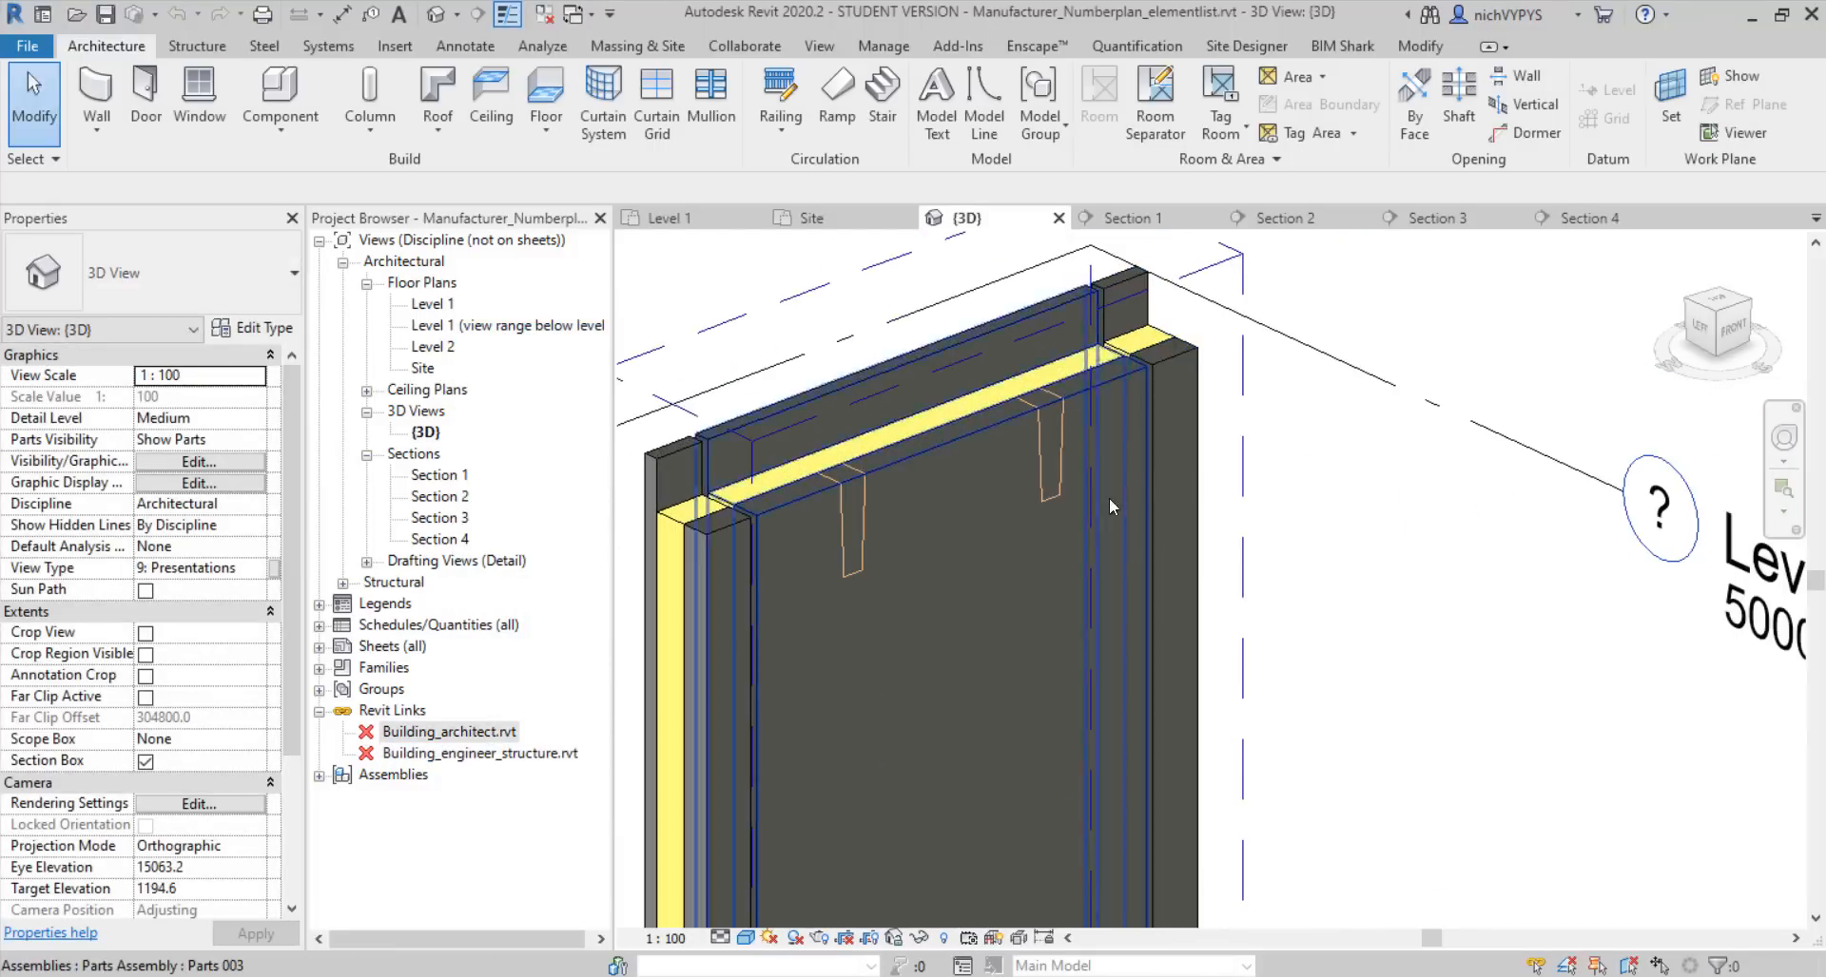
Cut the wall's inner concrete part with the right-hand TTS void using Cut Geometry
left_click(975, 437)
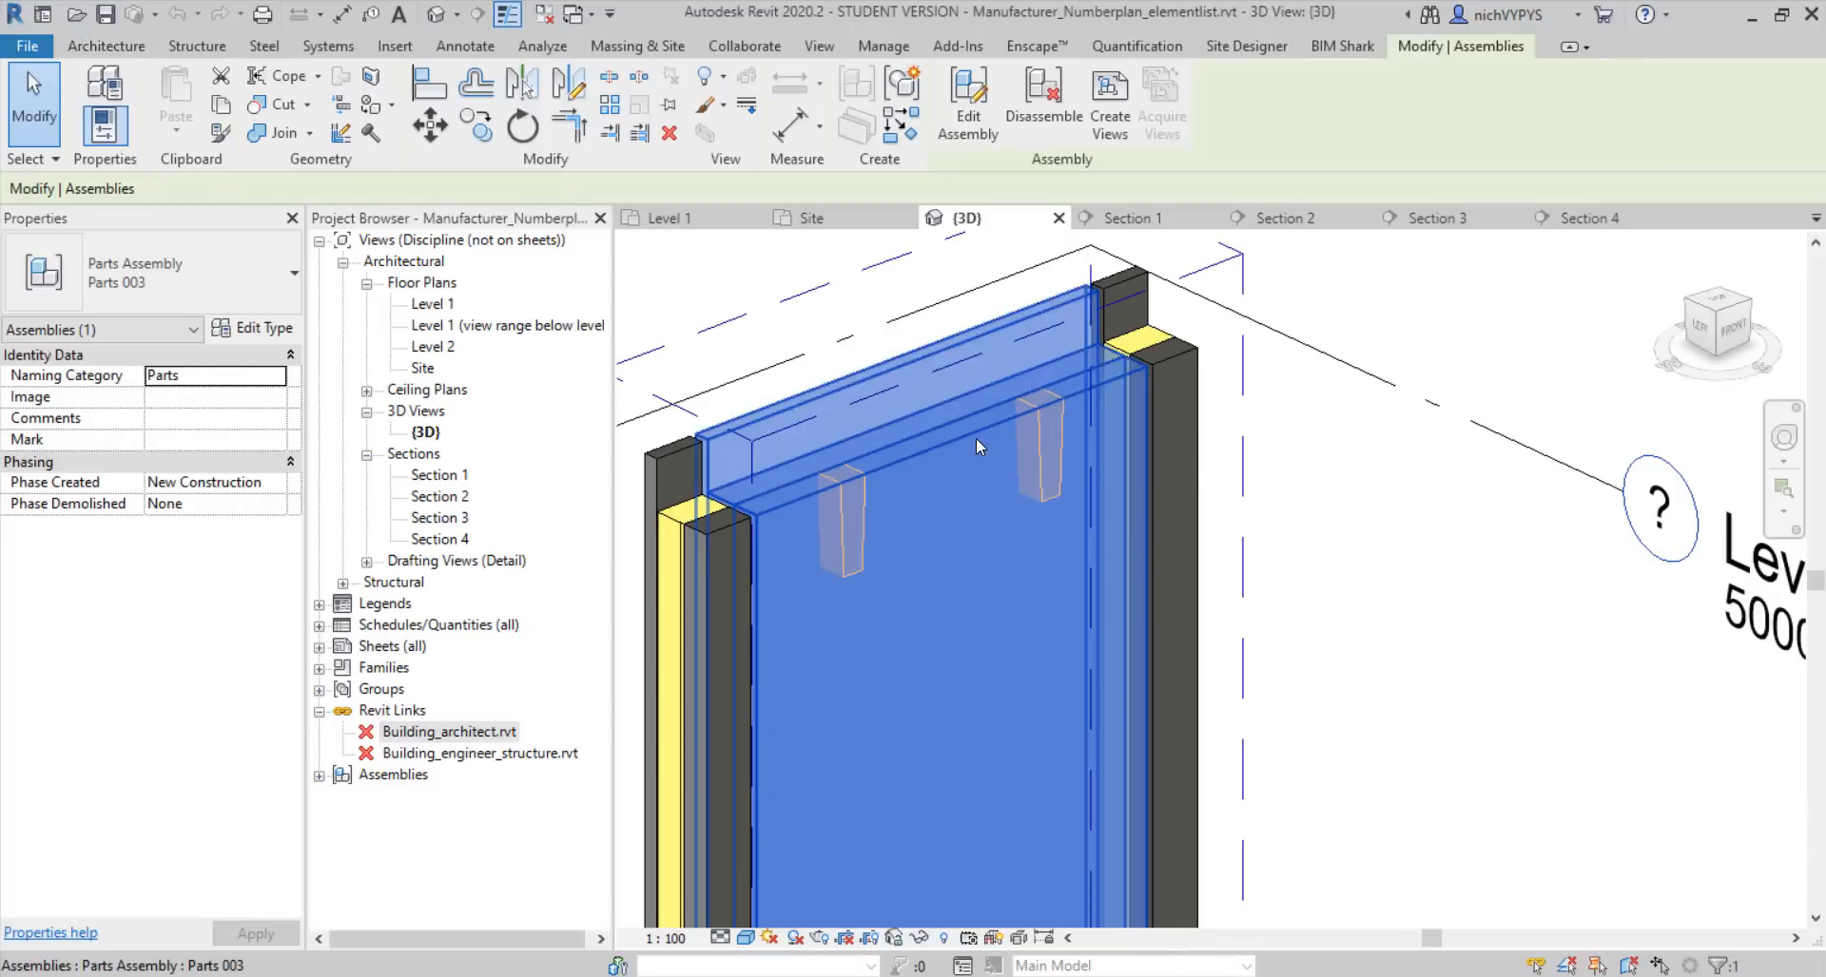
left_click(281, 112)
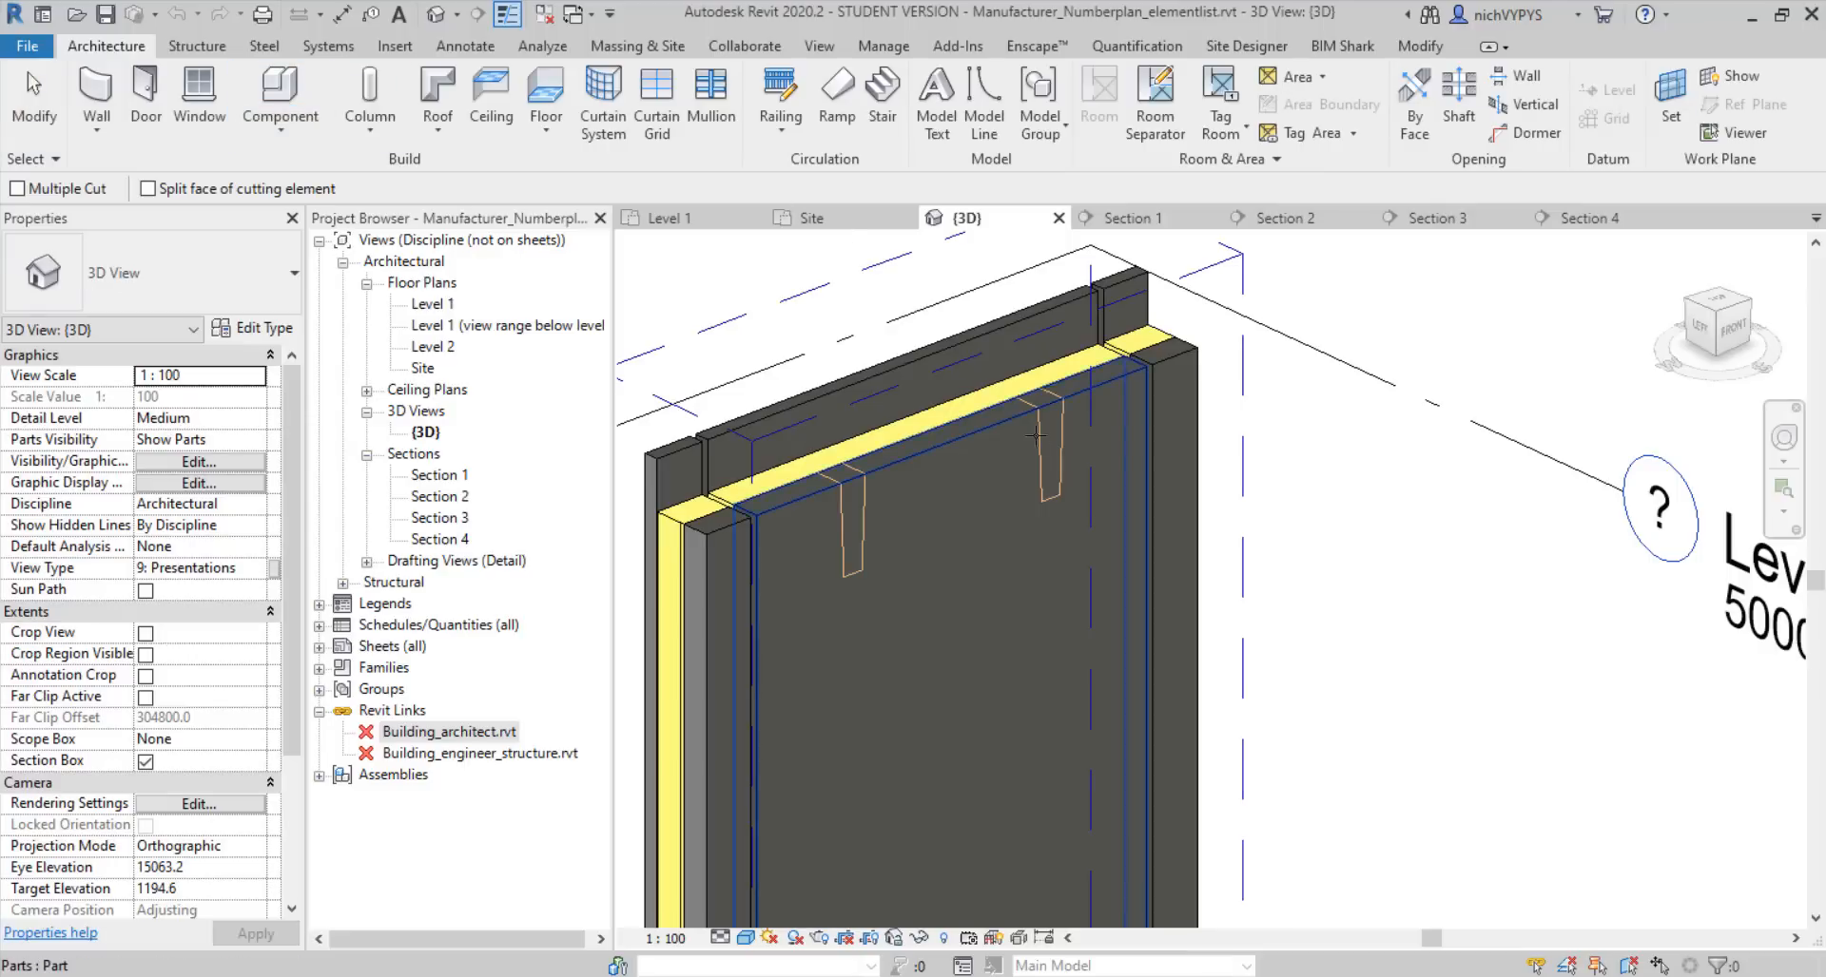
left_click(1013, 425)
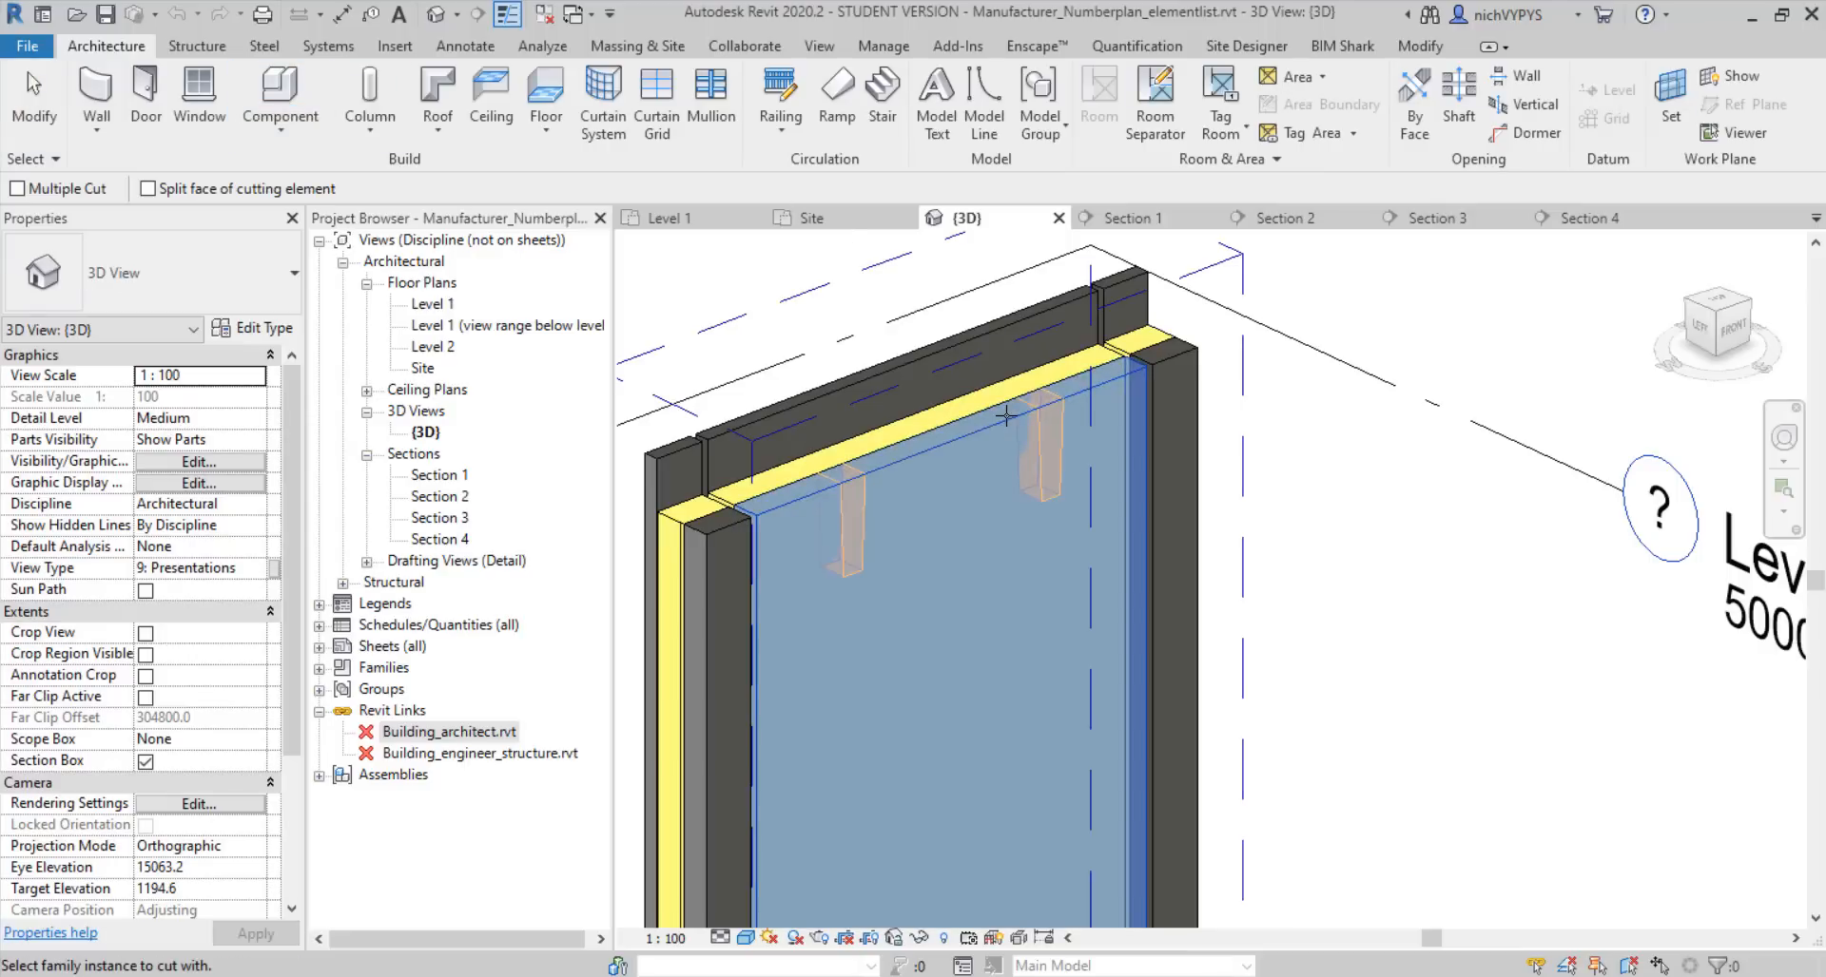
left_click(1037, 434)
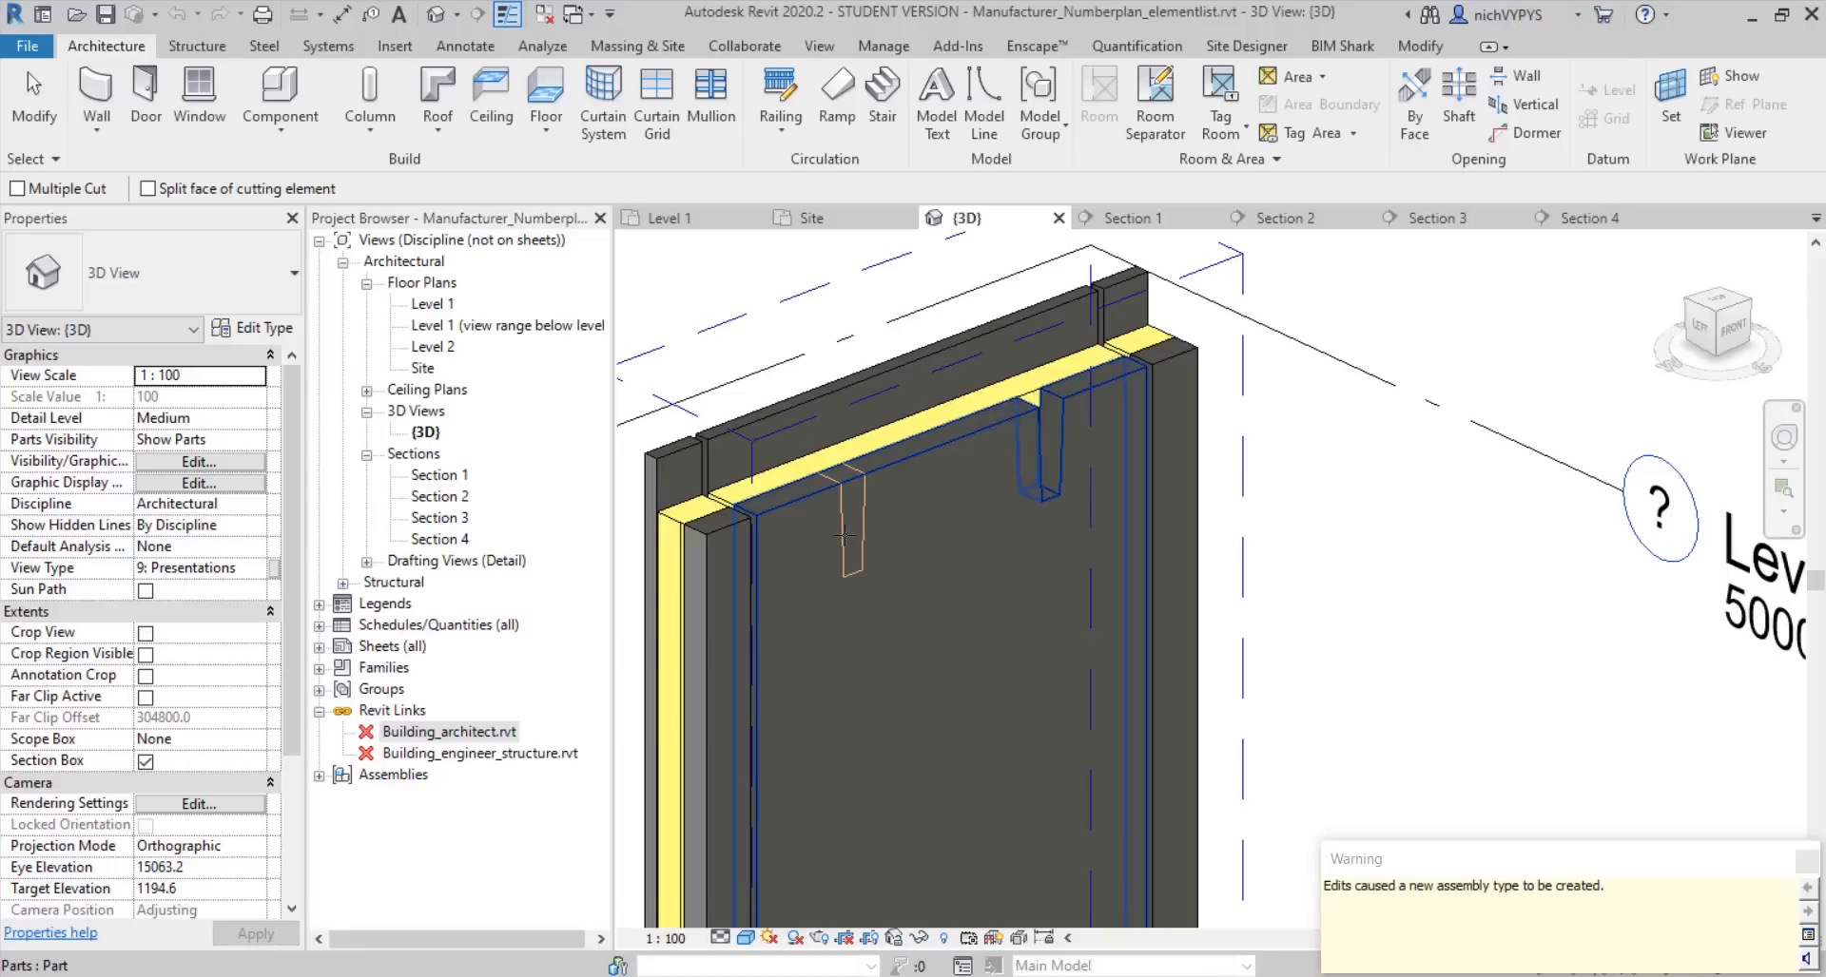
key("Escape")
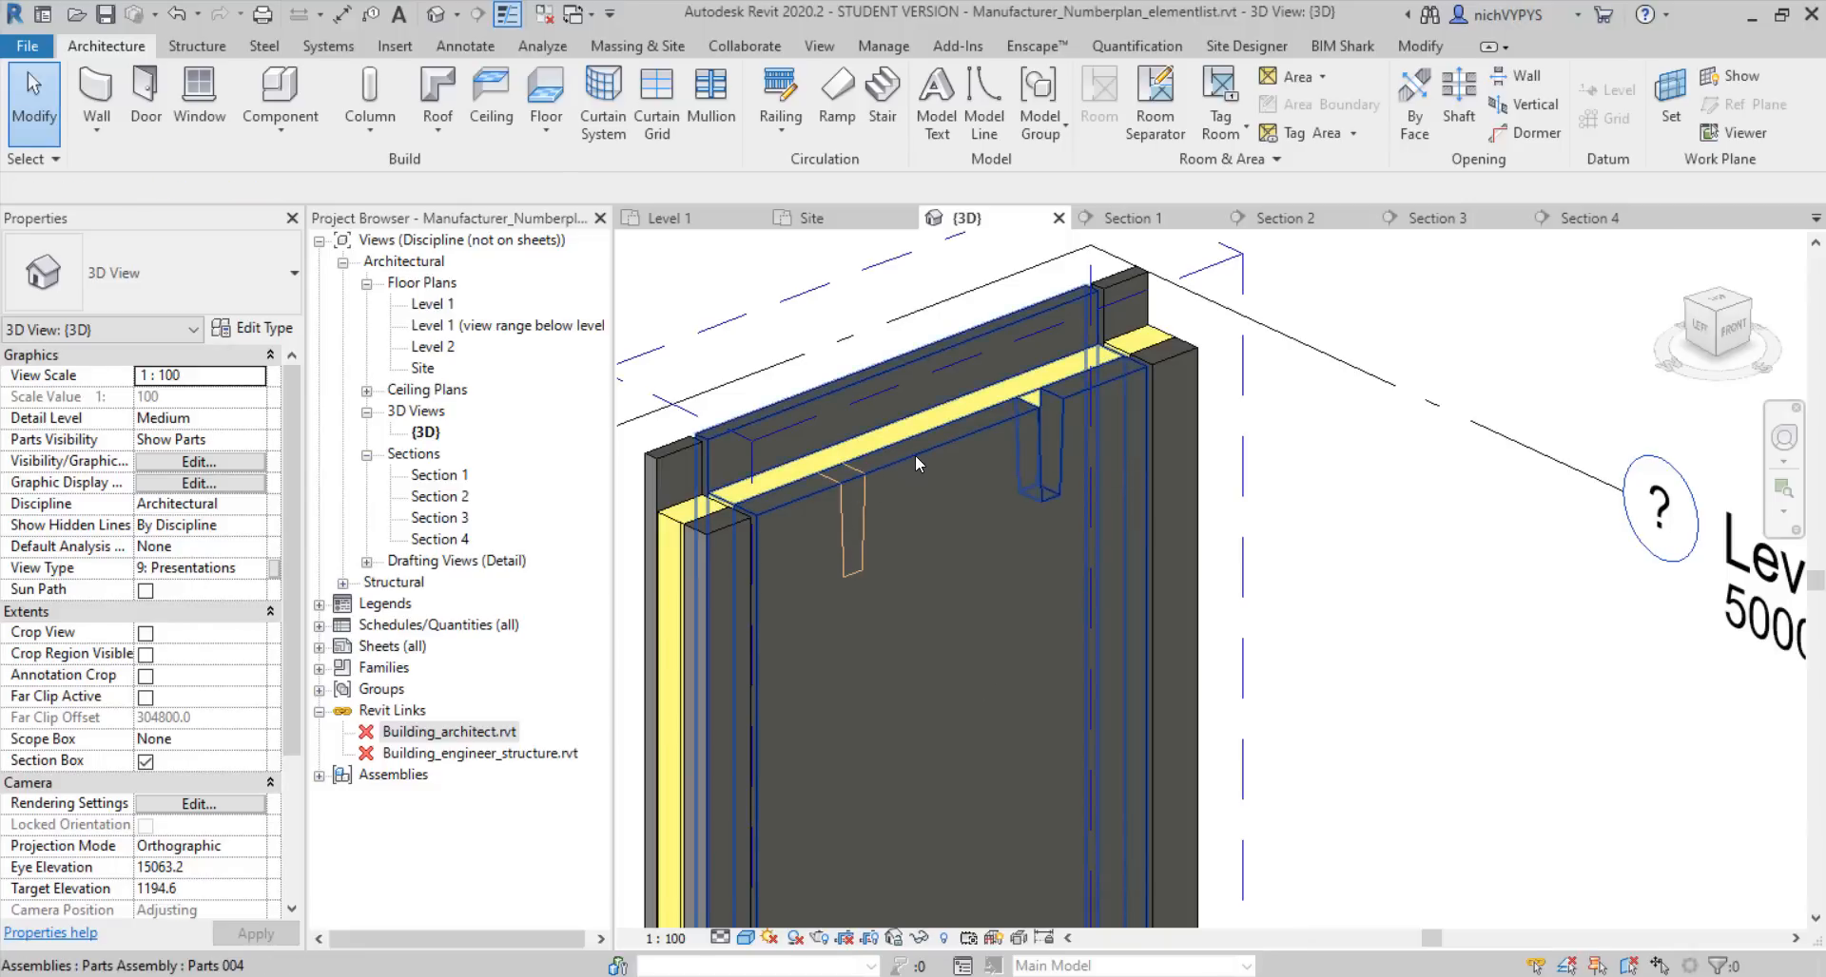
Cut the same inner concrete part with the left-hand TTS void using Cut Geometry
left_click(915, 455)
left_click(267, 103)
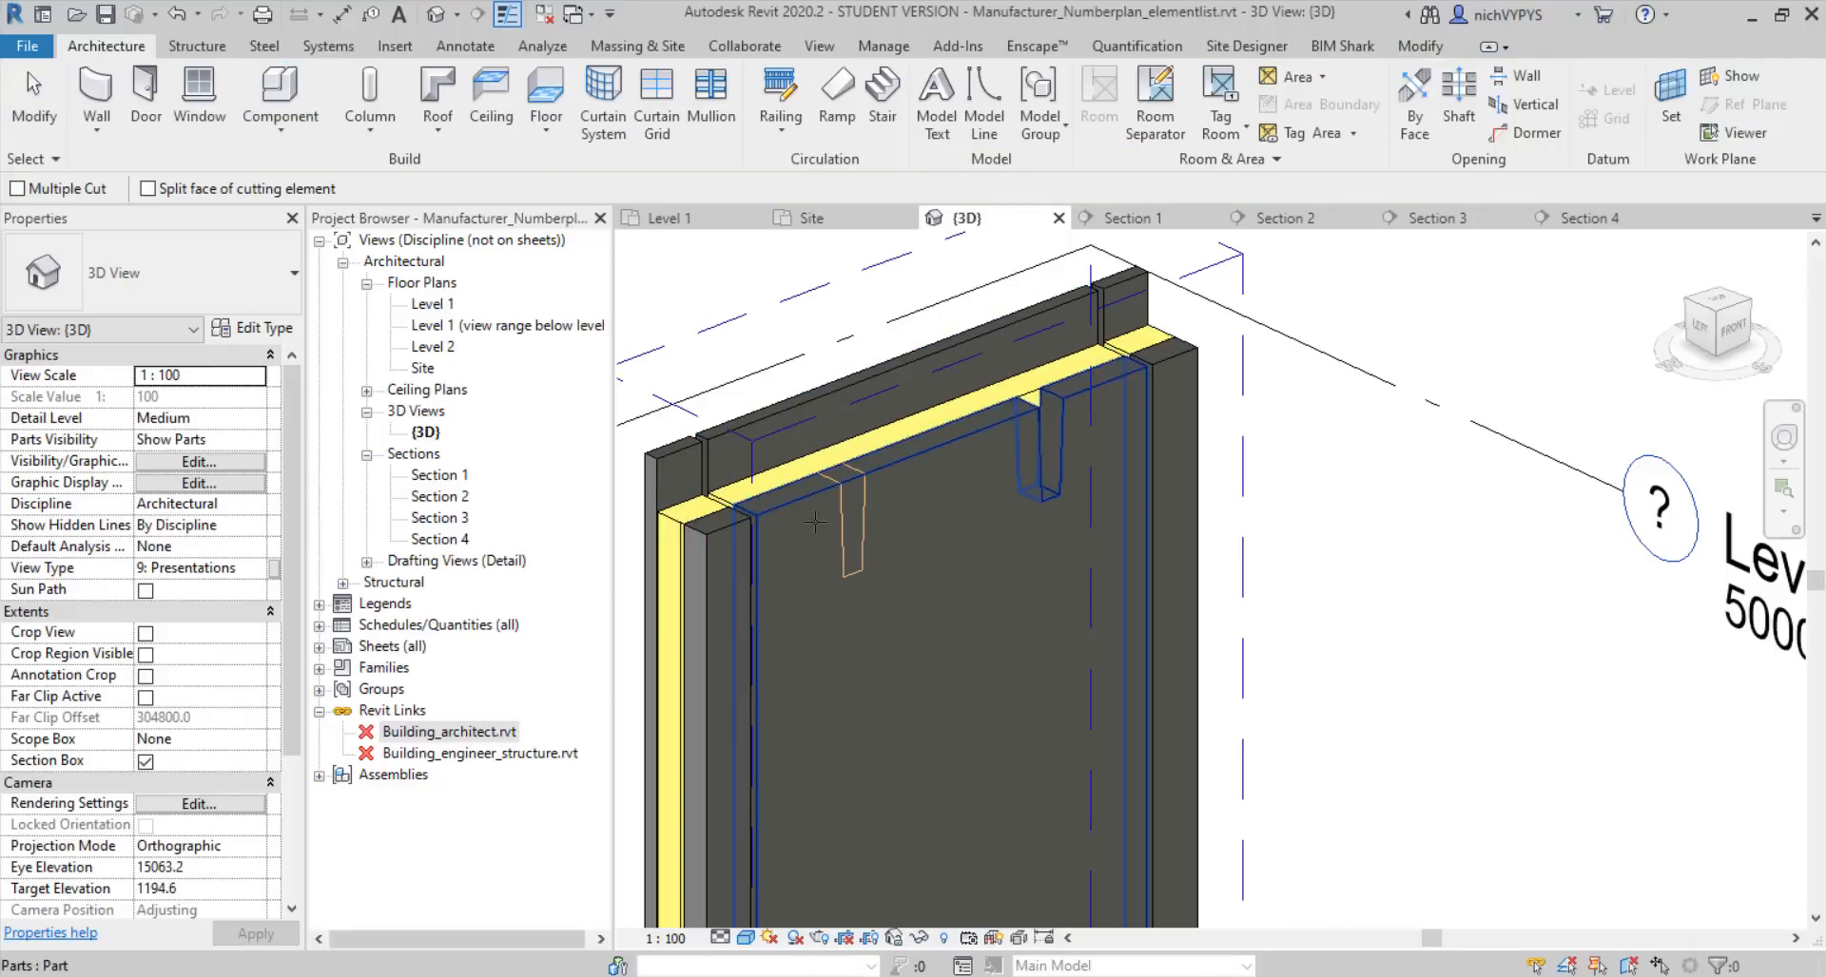
left_click(858, 468)
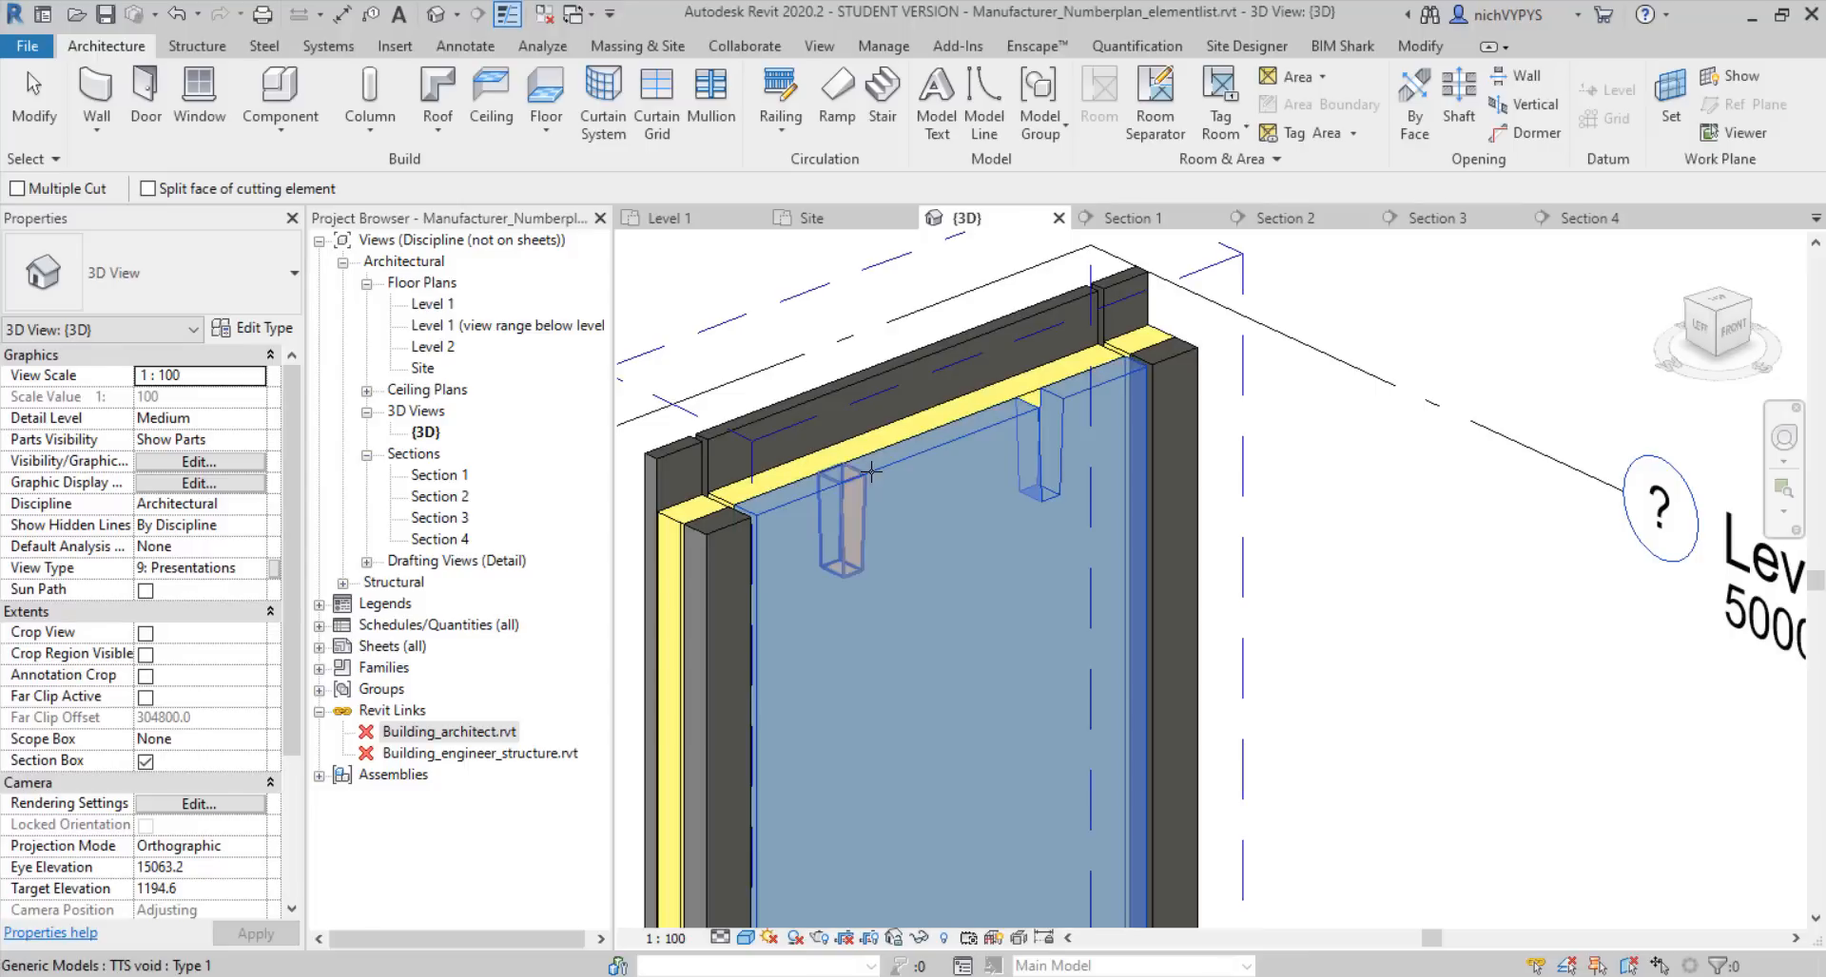
left_click(858, 490)
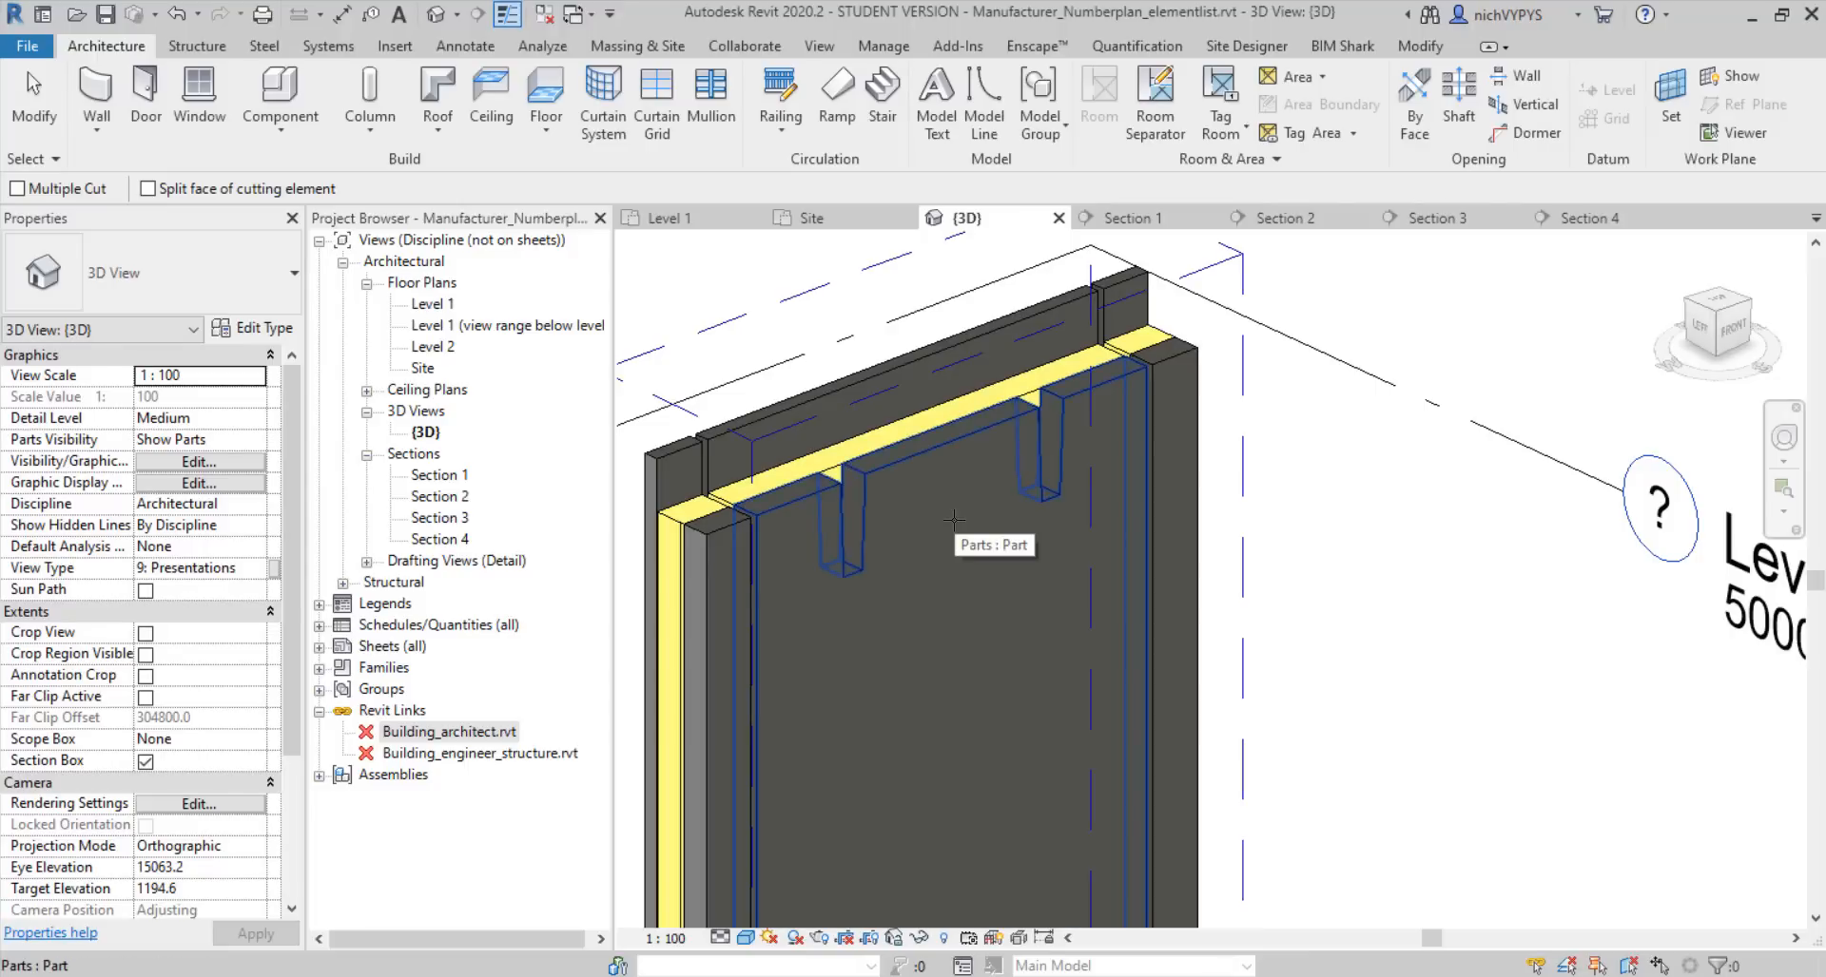
key("Escape")
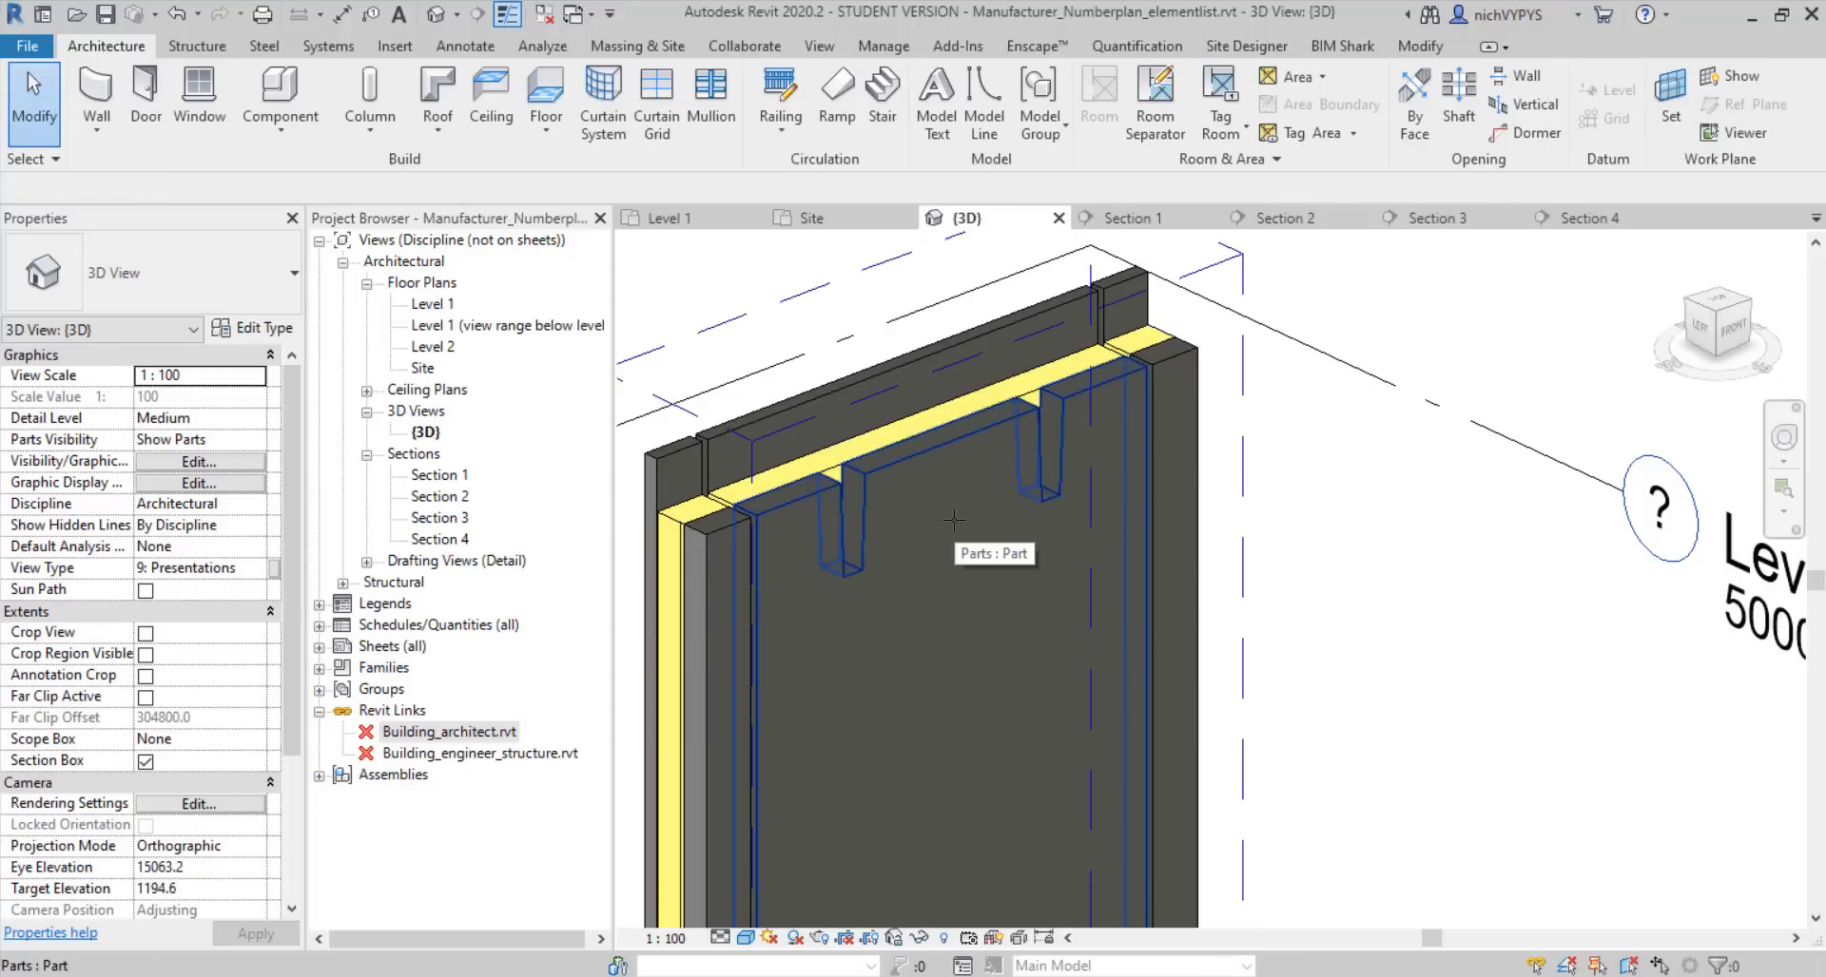
Reload the Building_engineer_structure.rvt link and inspect the TT slab's ribs in the wall recesses
left_click(464, 756)
right_click(464, 756)
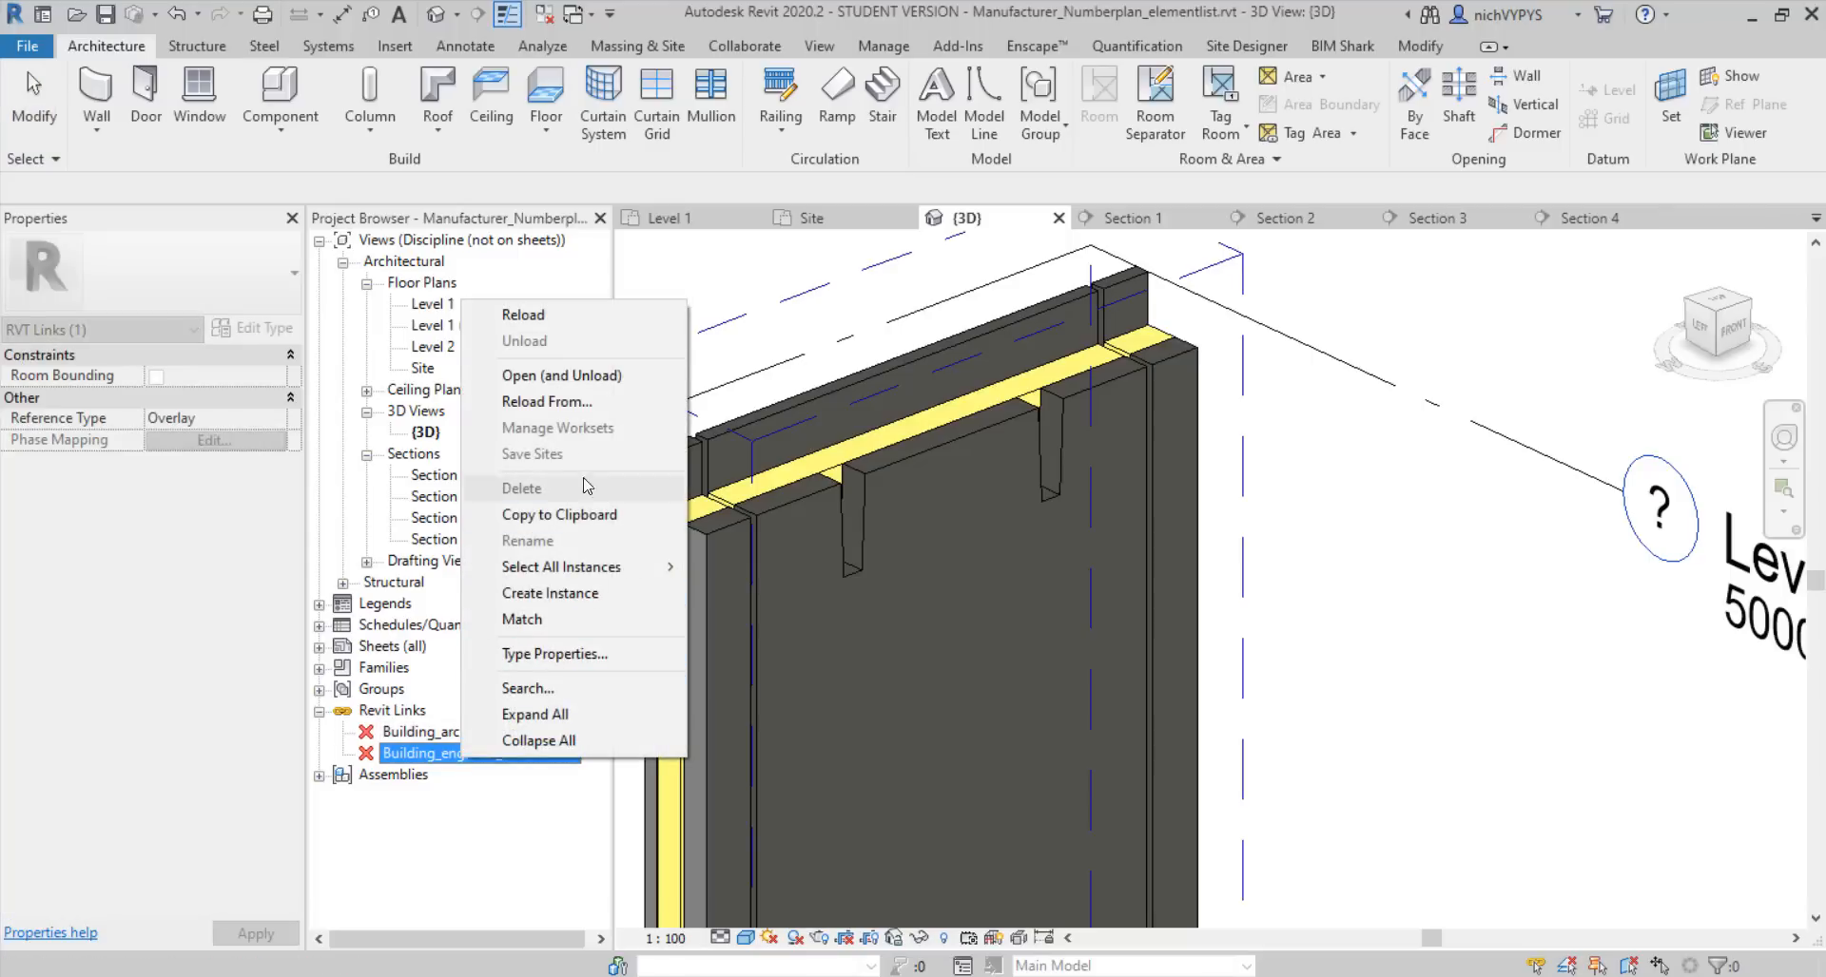
left_click(539, 315)
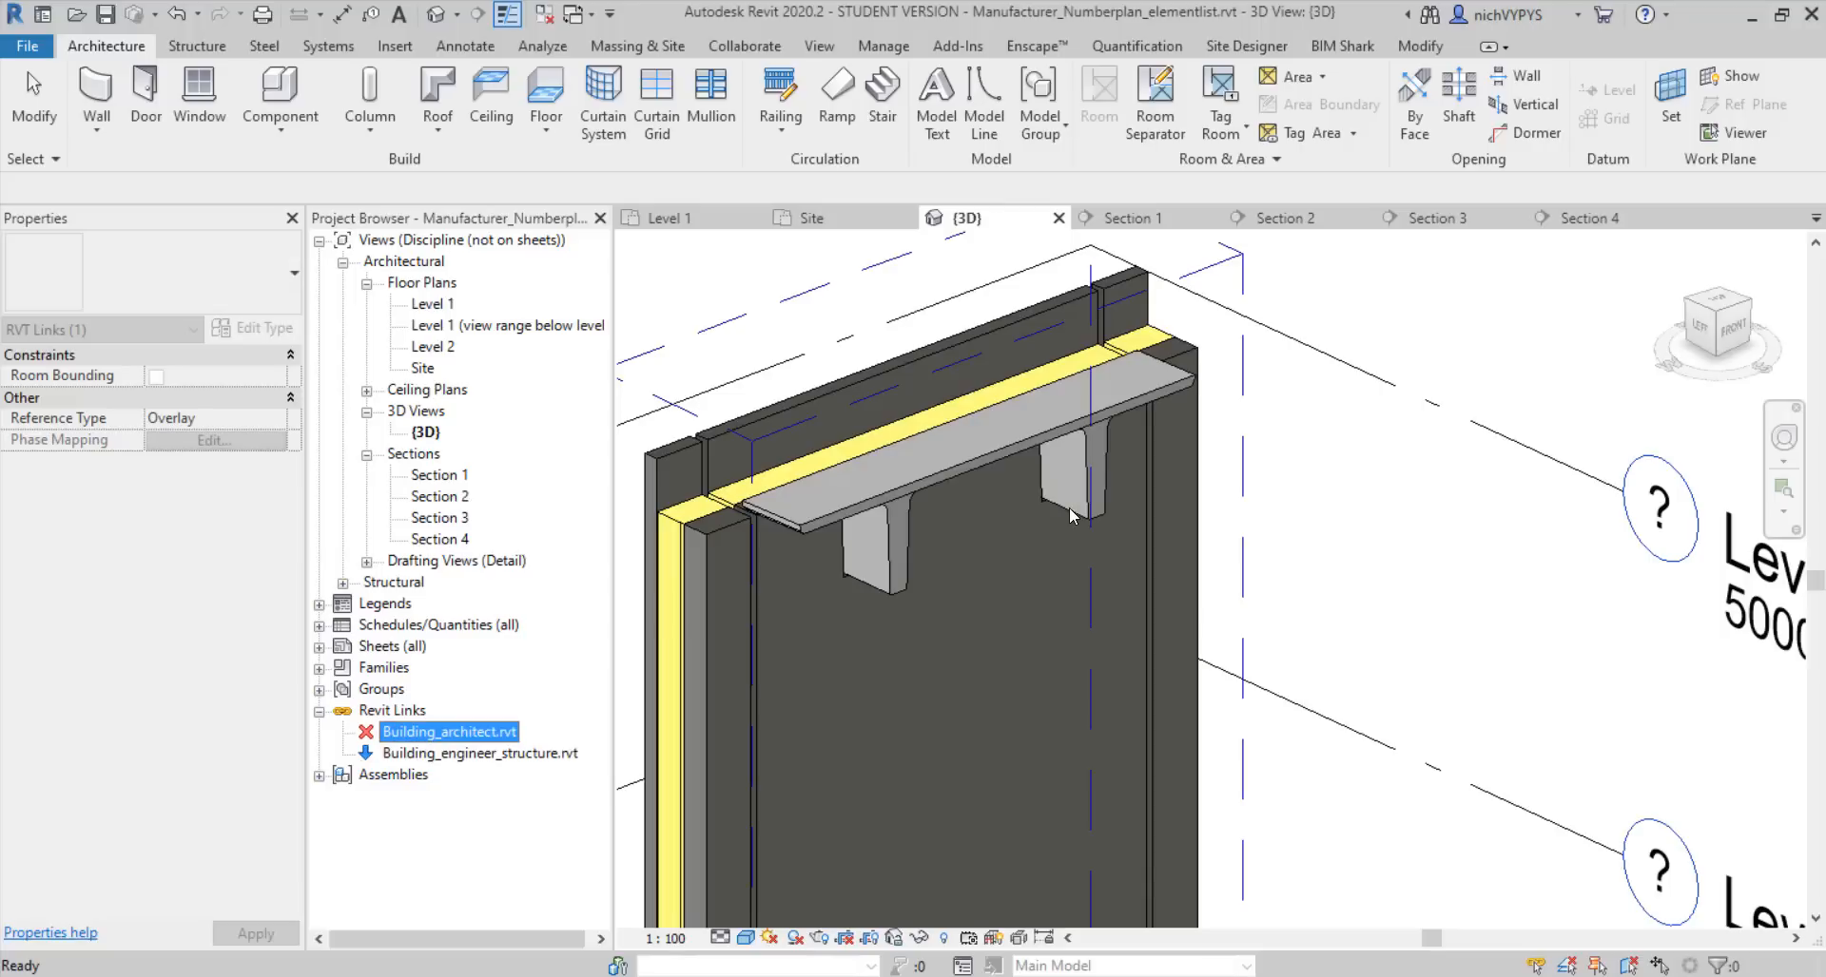
left_click(1082, 546)
middle_click_drag(1038, 540, 961, 412, "shift")
scroll(855, 545, "up", 5)
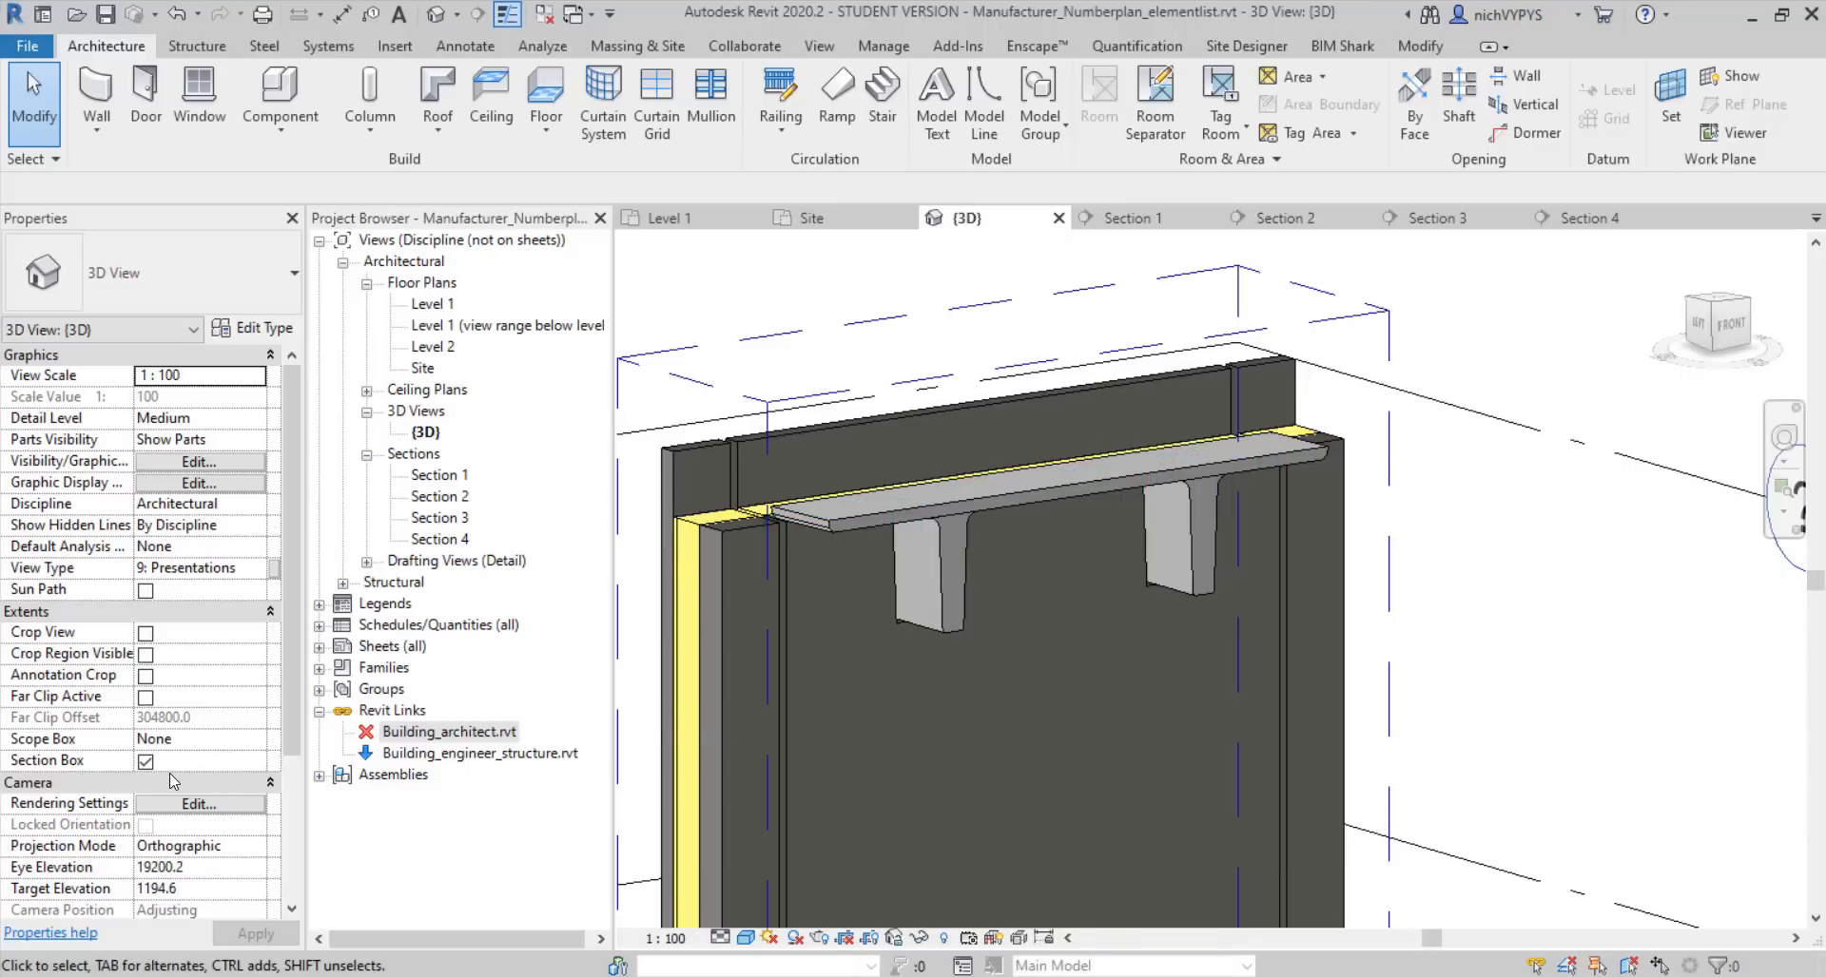
Turn off the 3D view's section box and select the wall assembly that has both rib recesses
left_click(145, 761)
middle_click_drag(954, 688, 1133, 696, "shift")
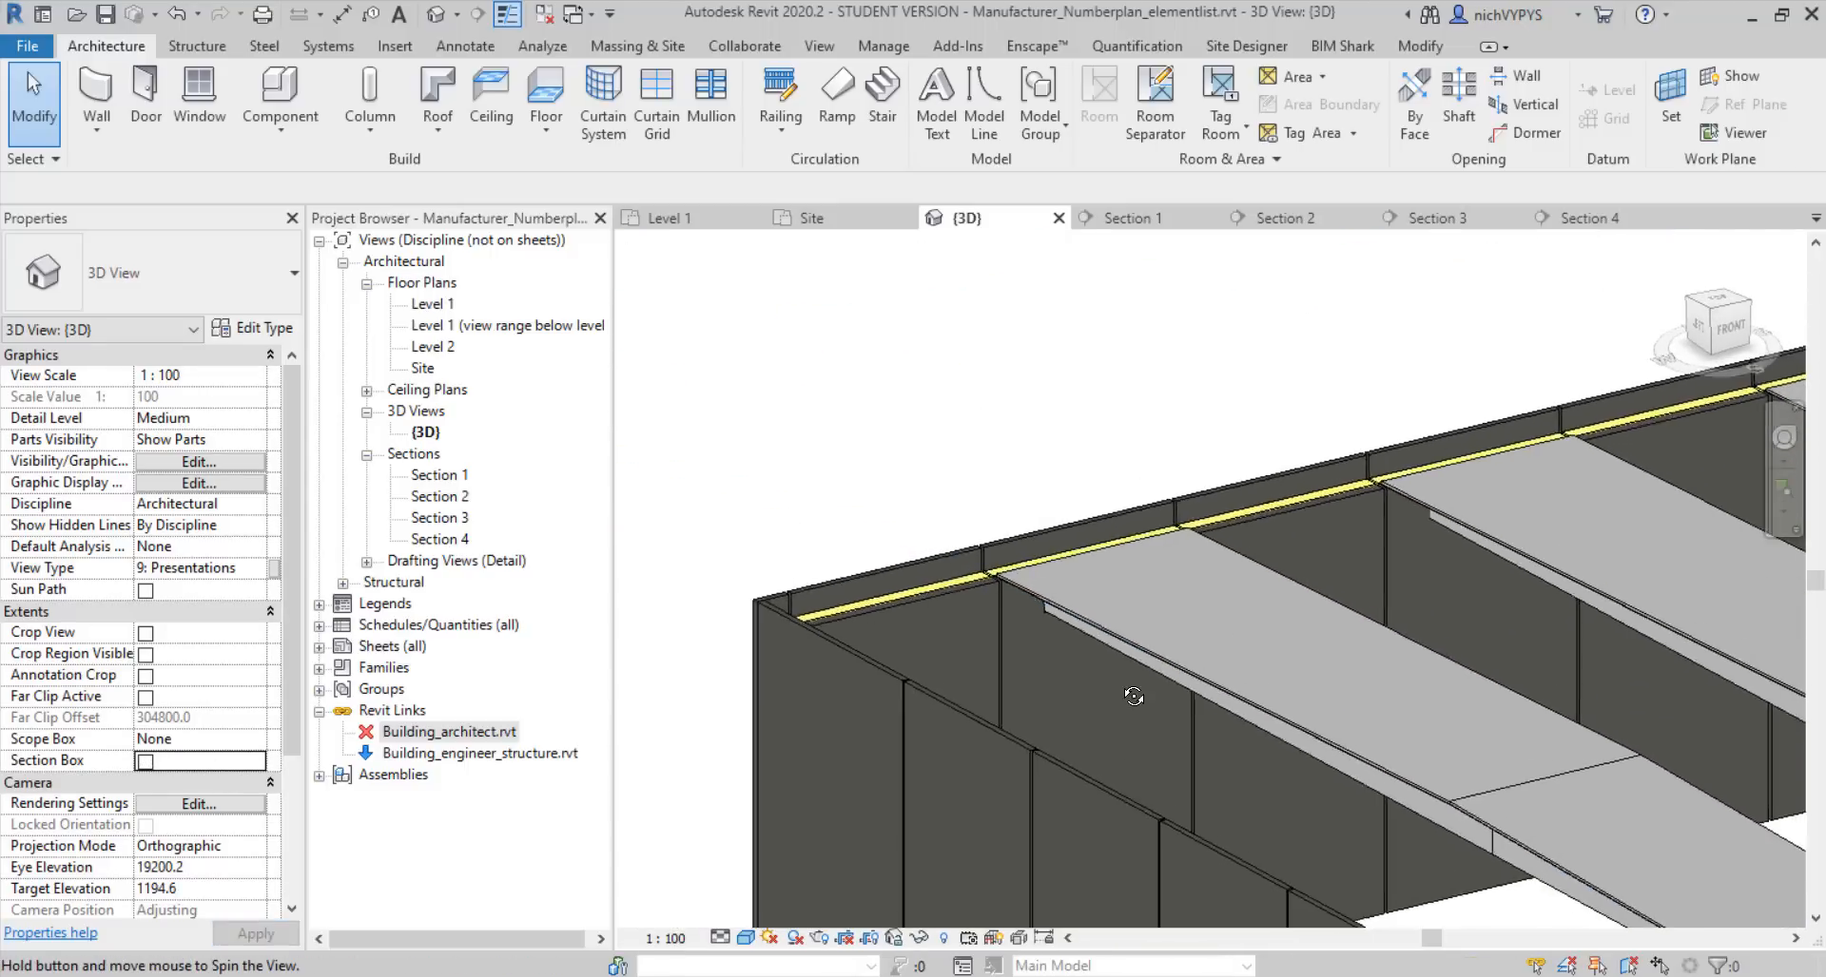
left_click(1099, 537)
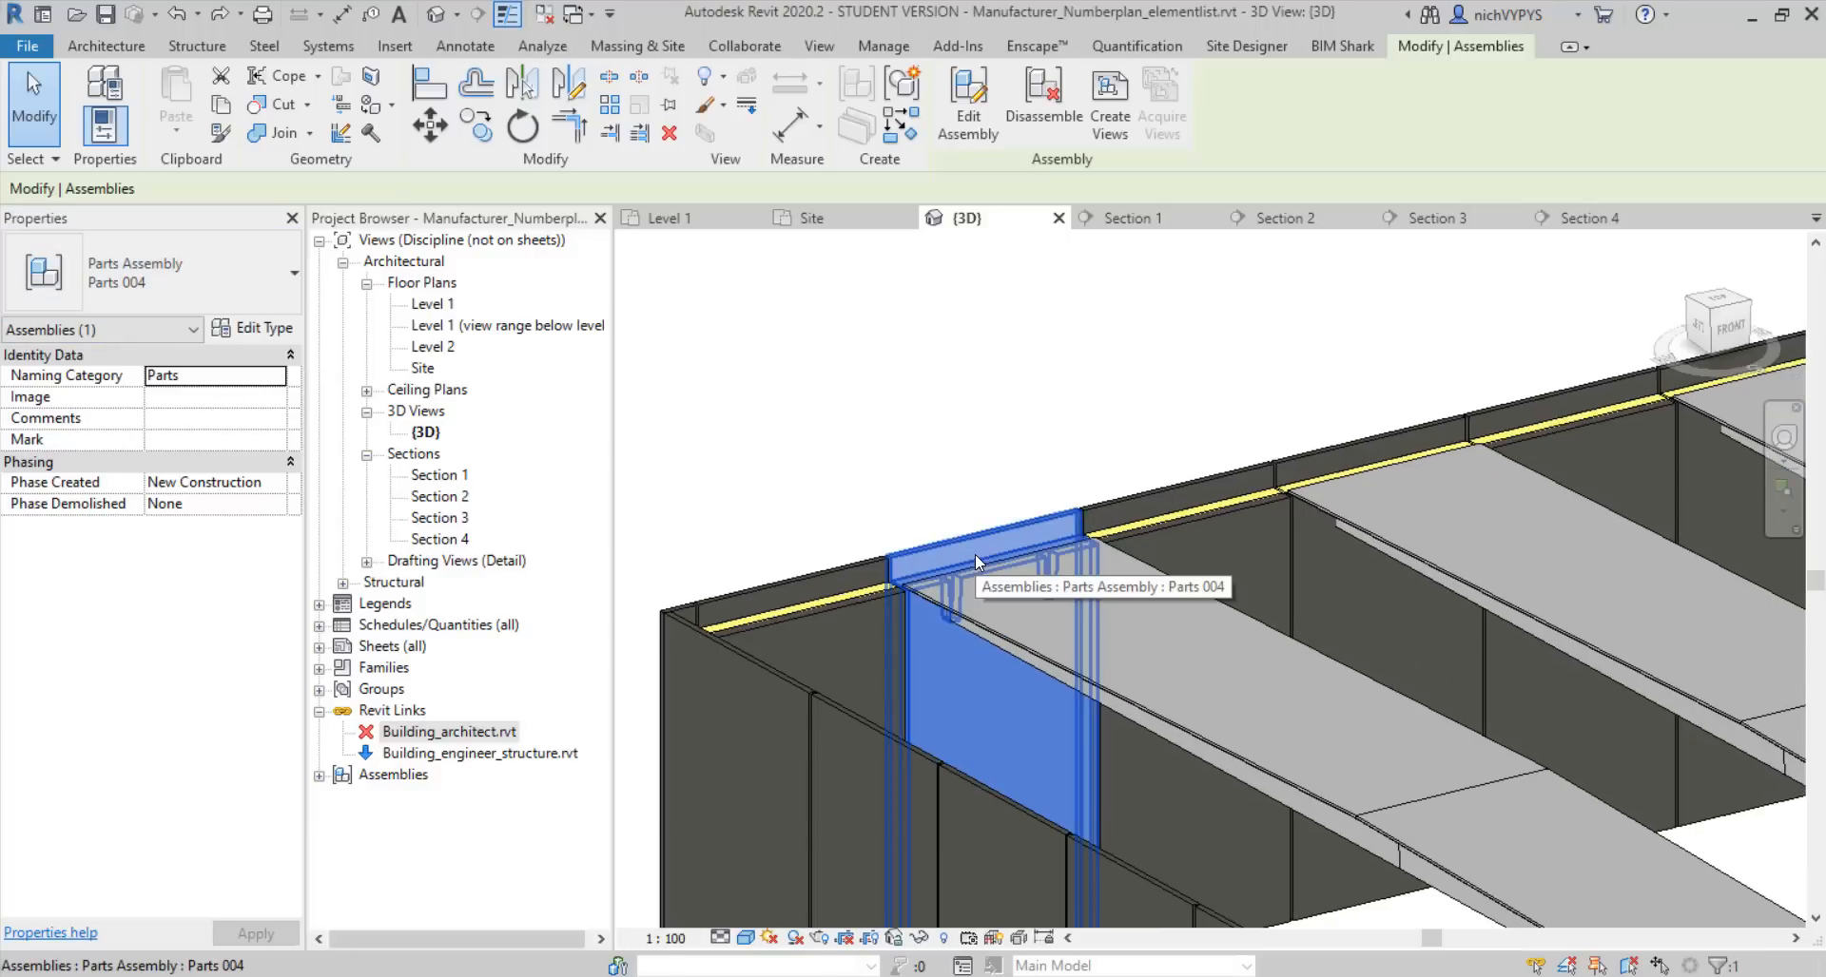
Rename the selected wall assembly's type to Element 004
left_click(261, 329)
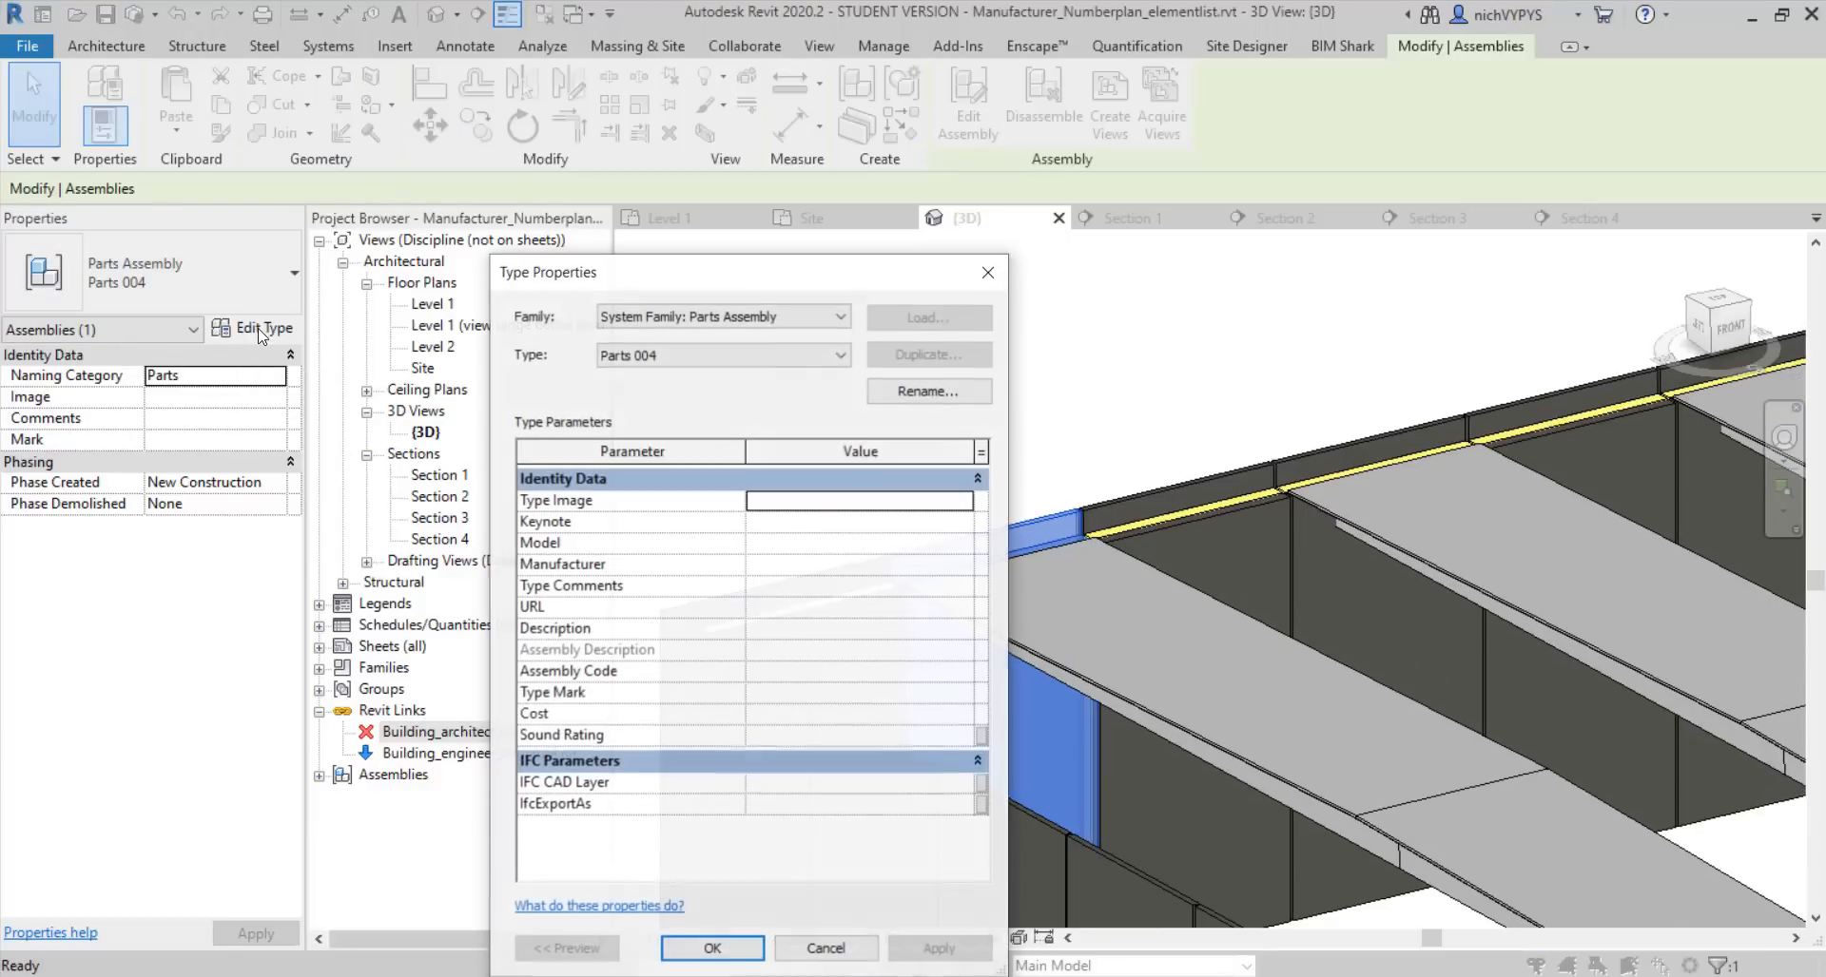
left_click(922, 393)
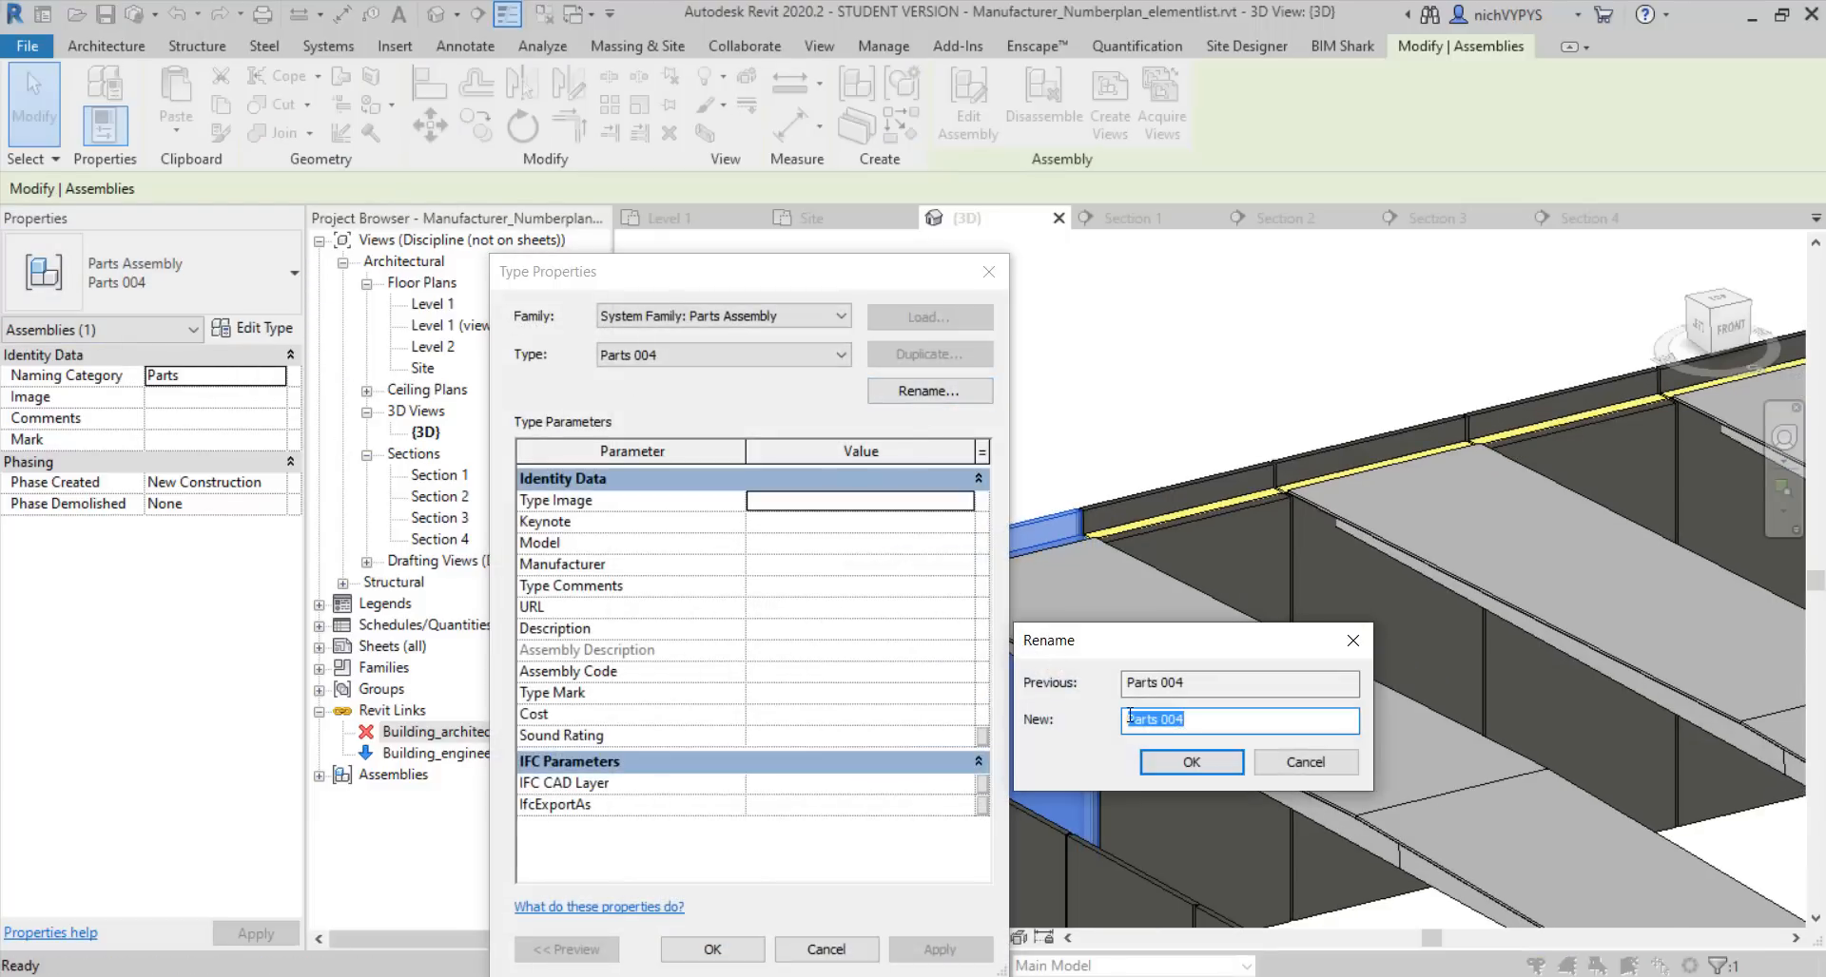
left_click_drag(1158, 724, 1046, 695)
type("Element")
left_click(1184, 764)
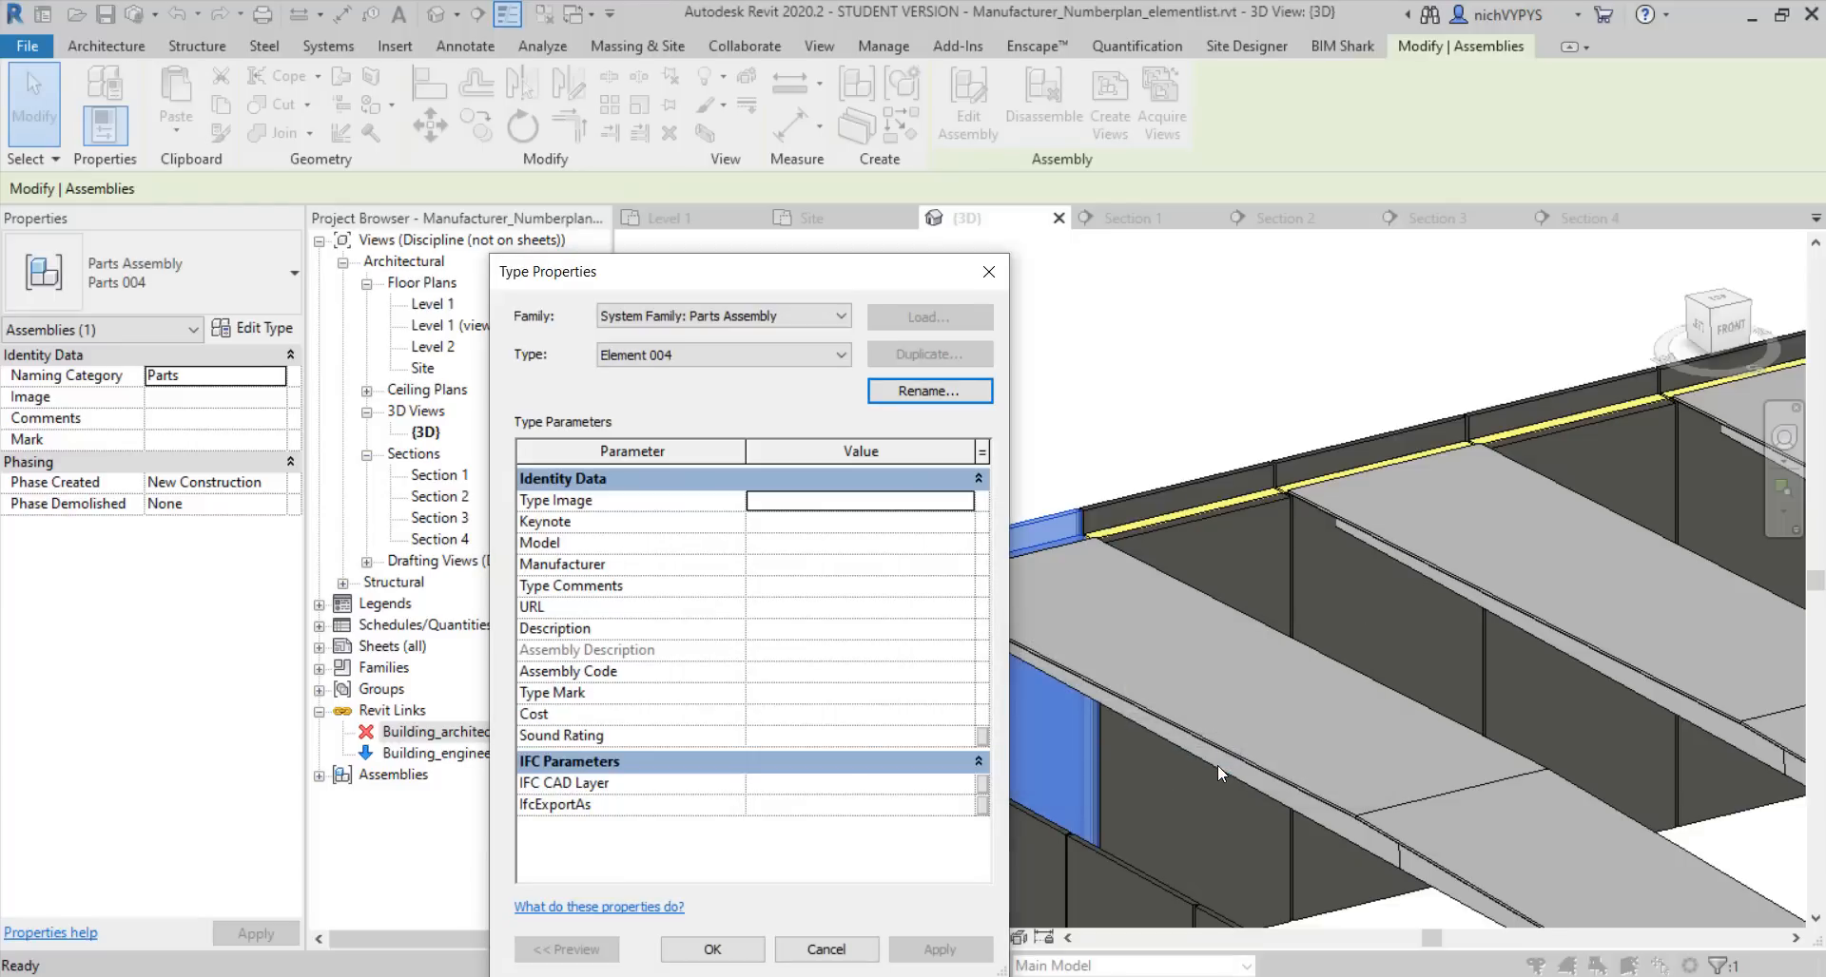
left_click(701, 958)
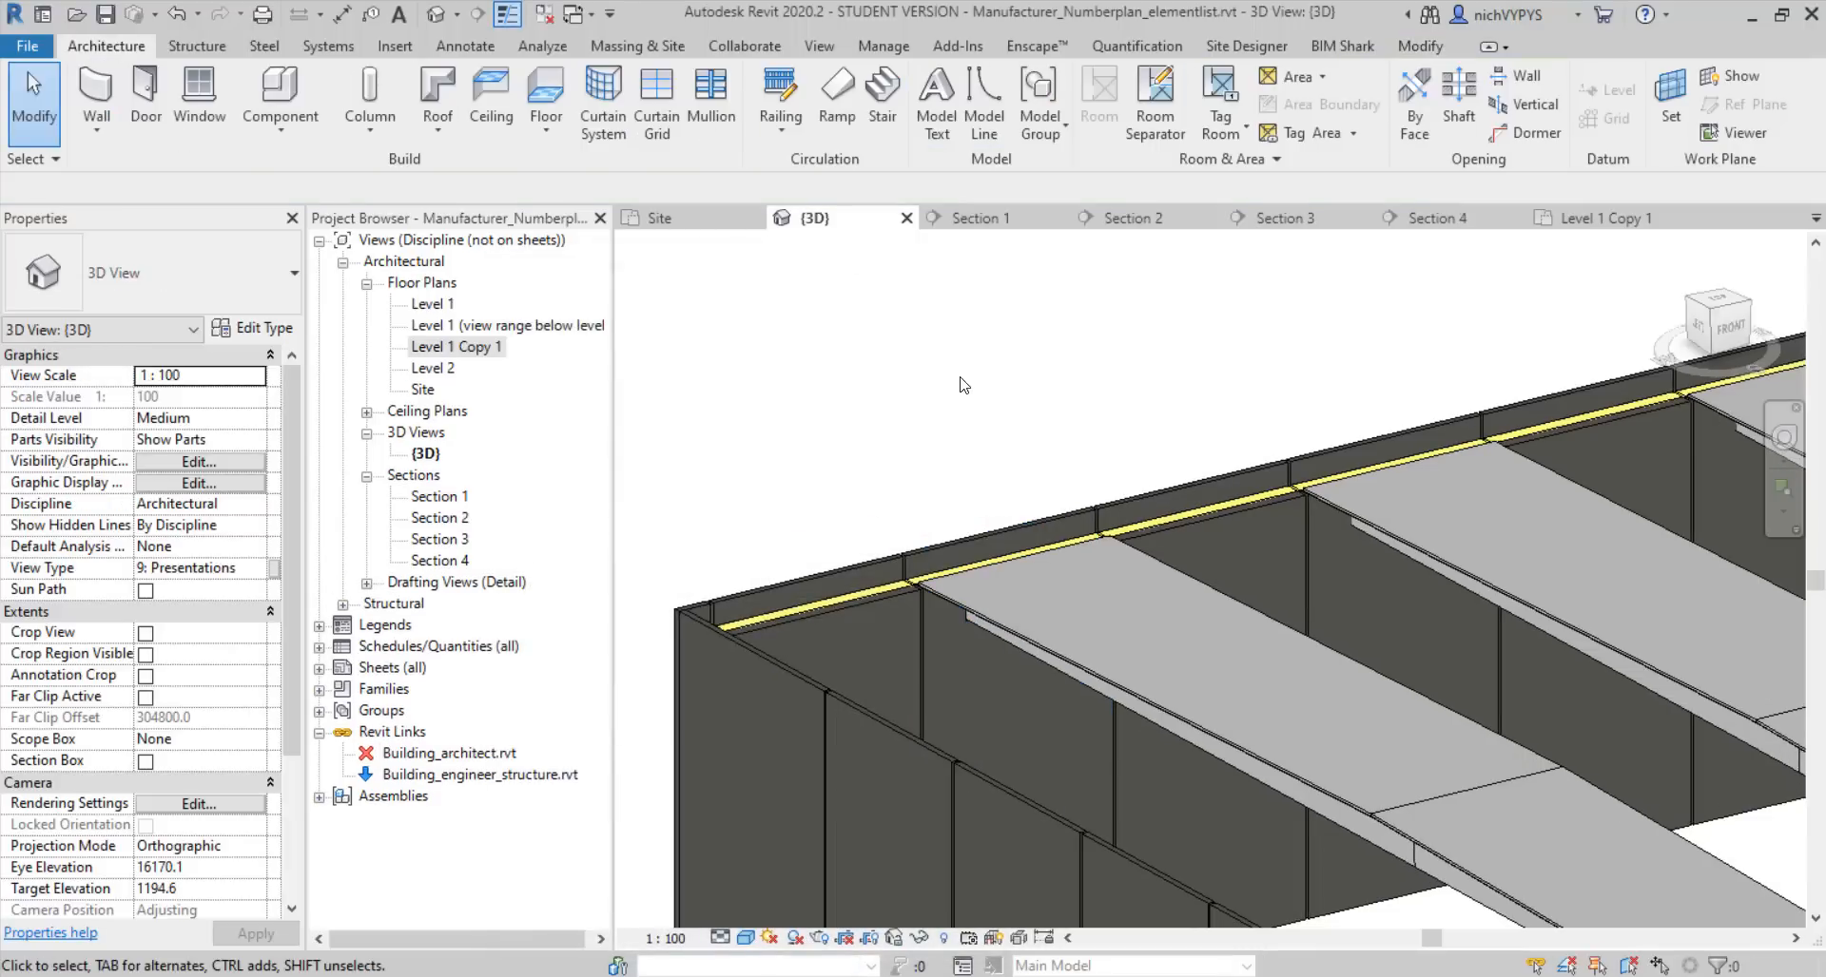
Close the inactive views, then duplicate the Level 1 floor plan and name the copy Numberplan
left_click(544, 15)
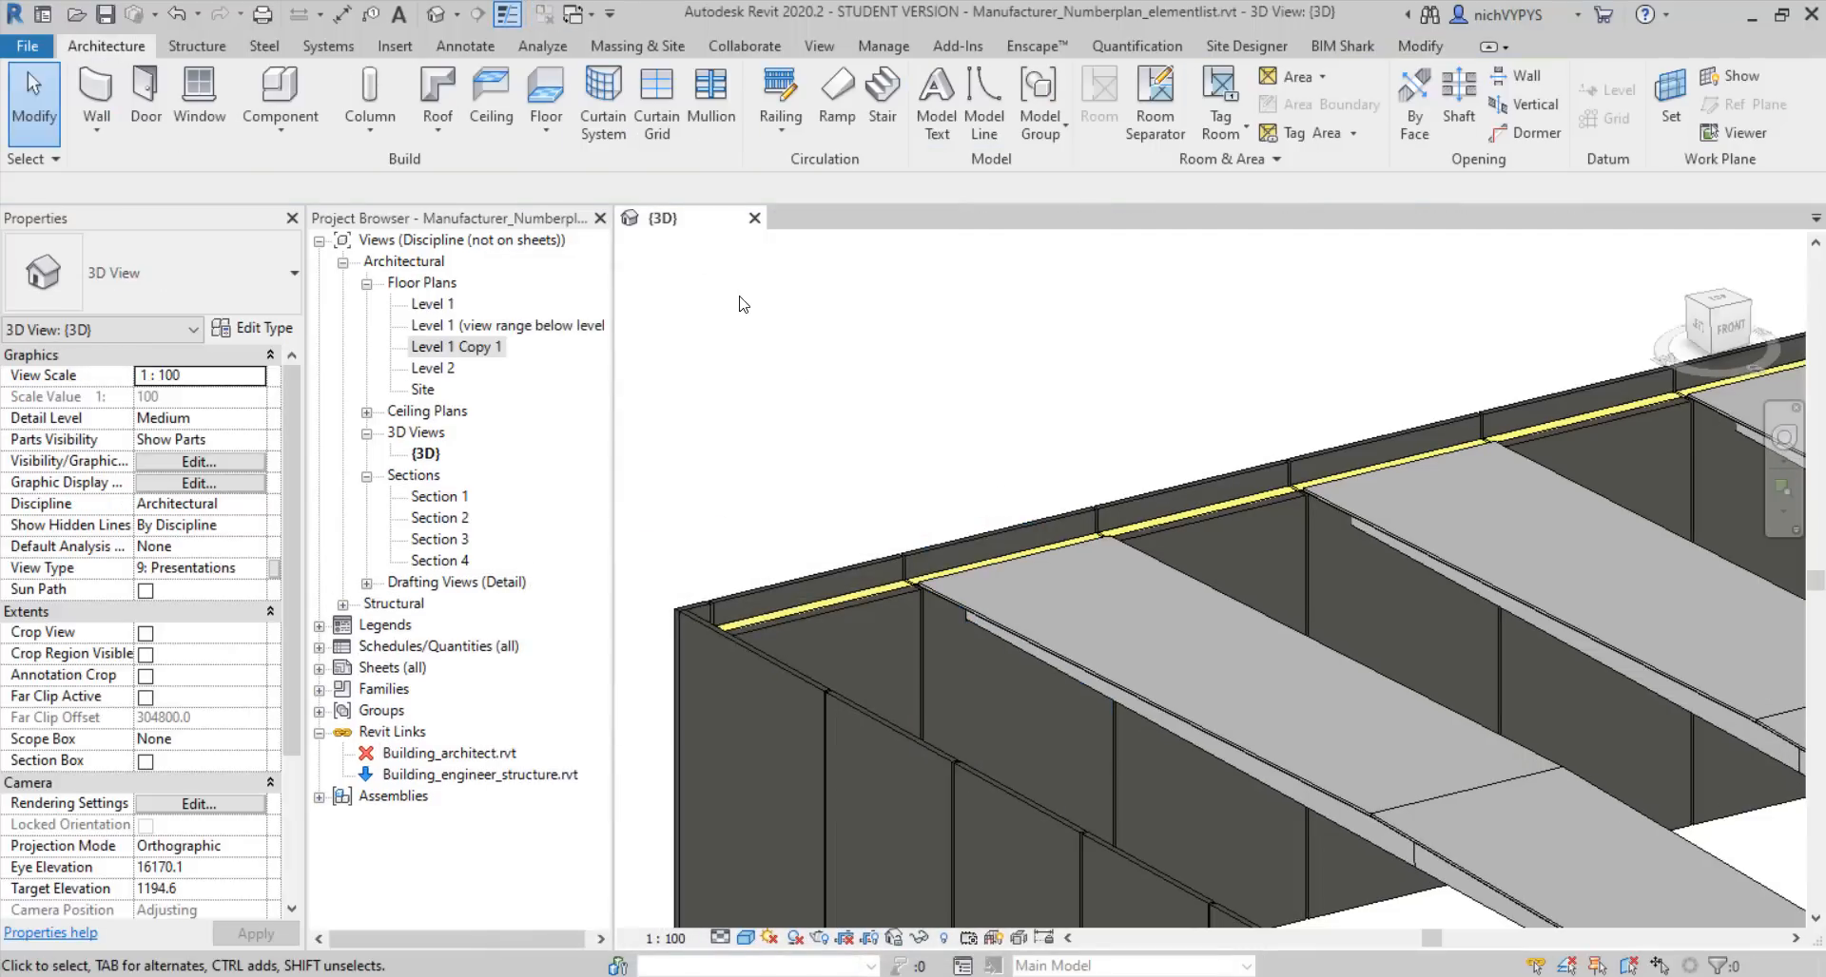
left_click(451, 305)
right_click(451, 305)
left_click(822, 499)
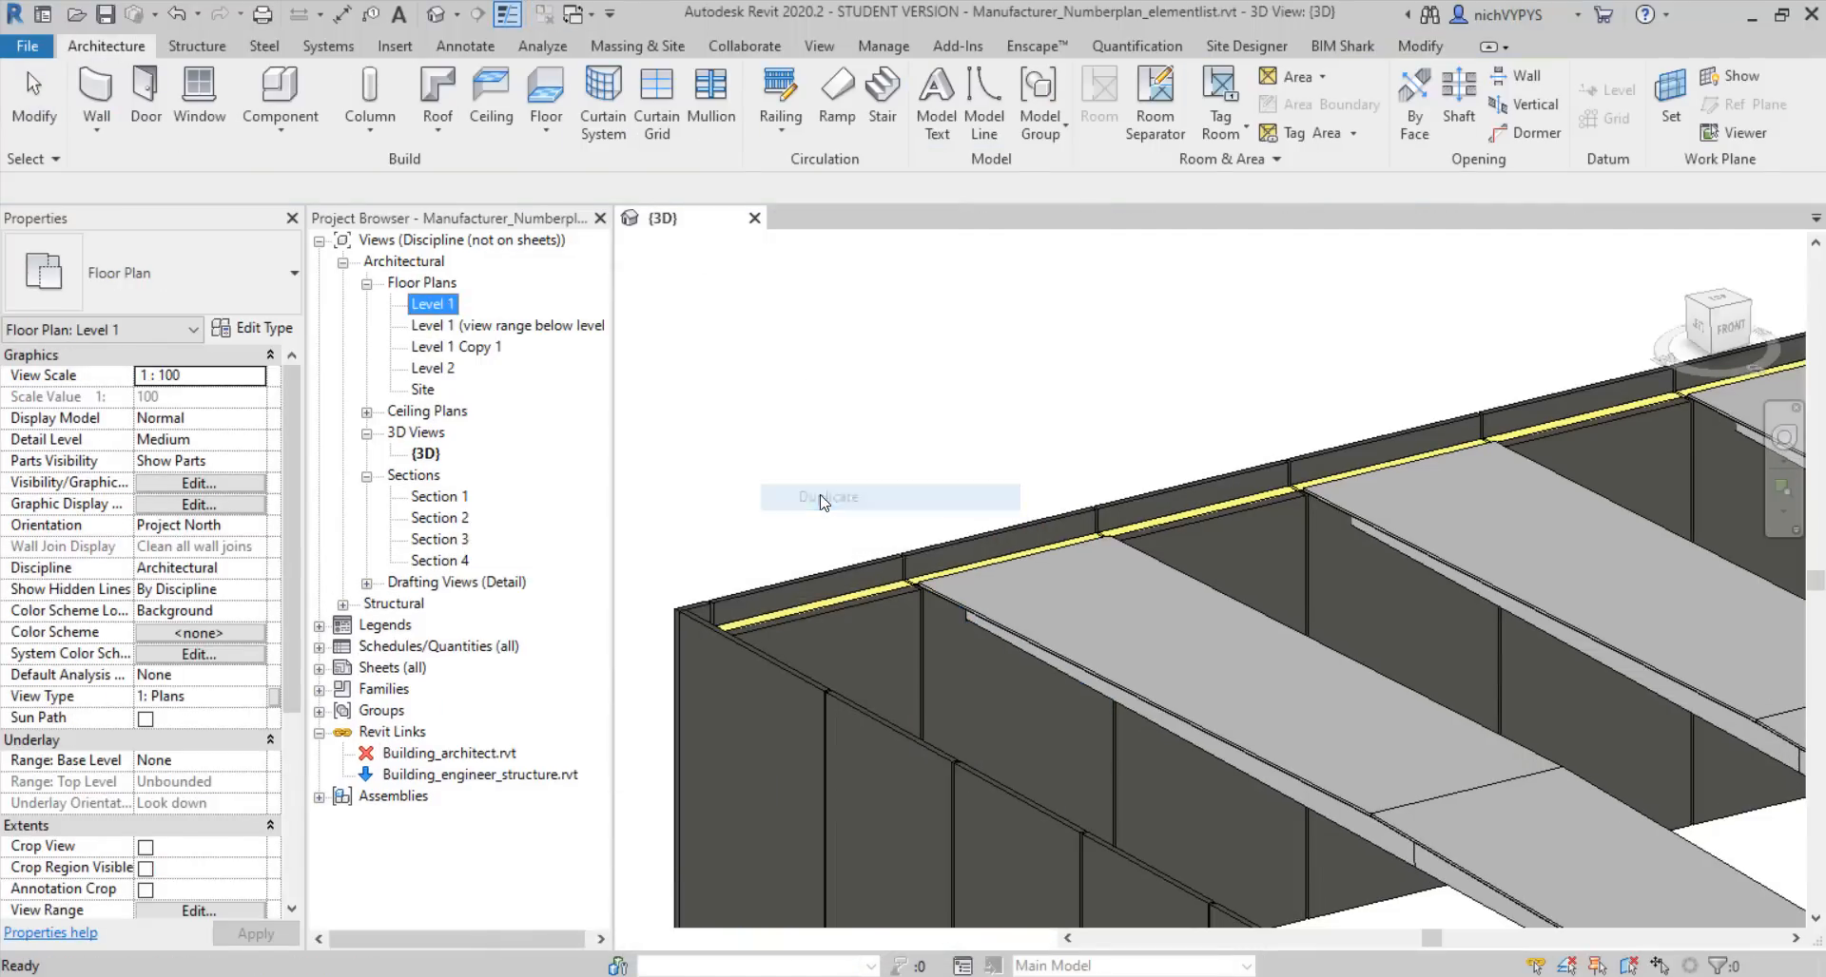
right_click(434, 369)
left_click(475, 715)
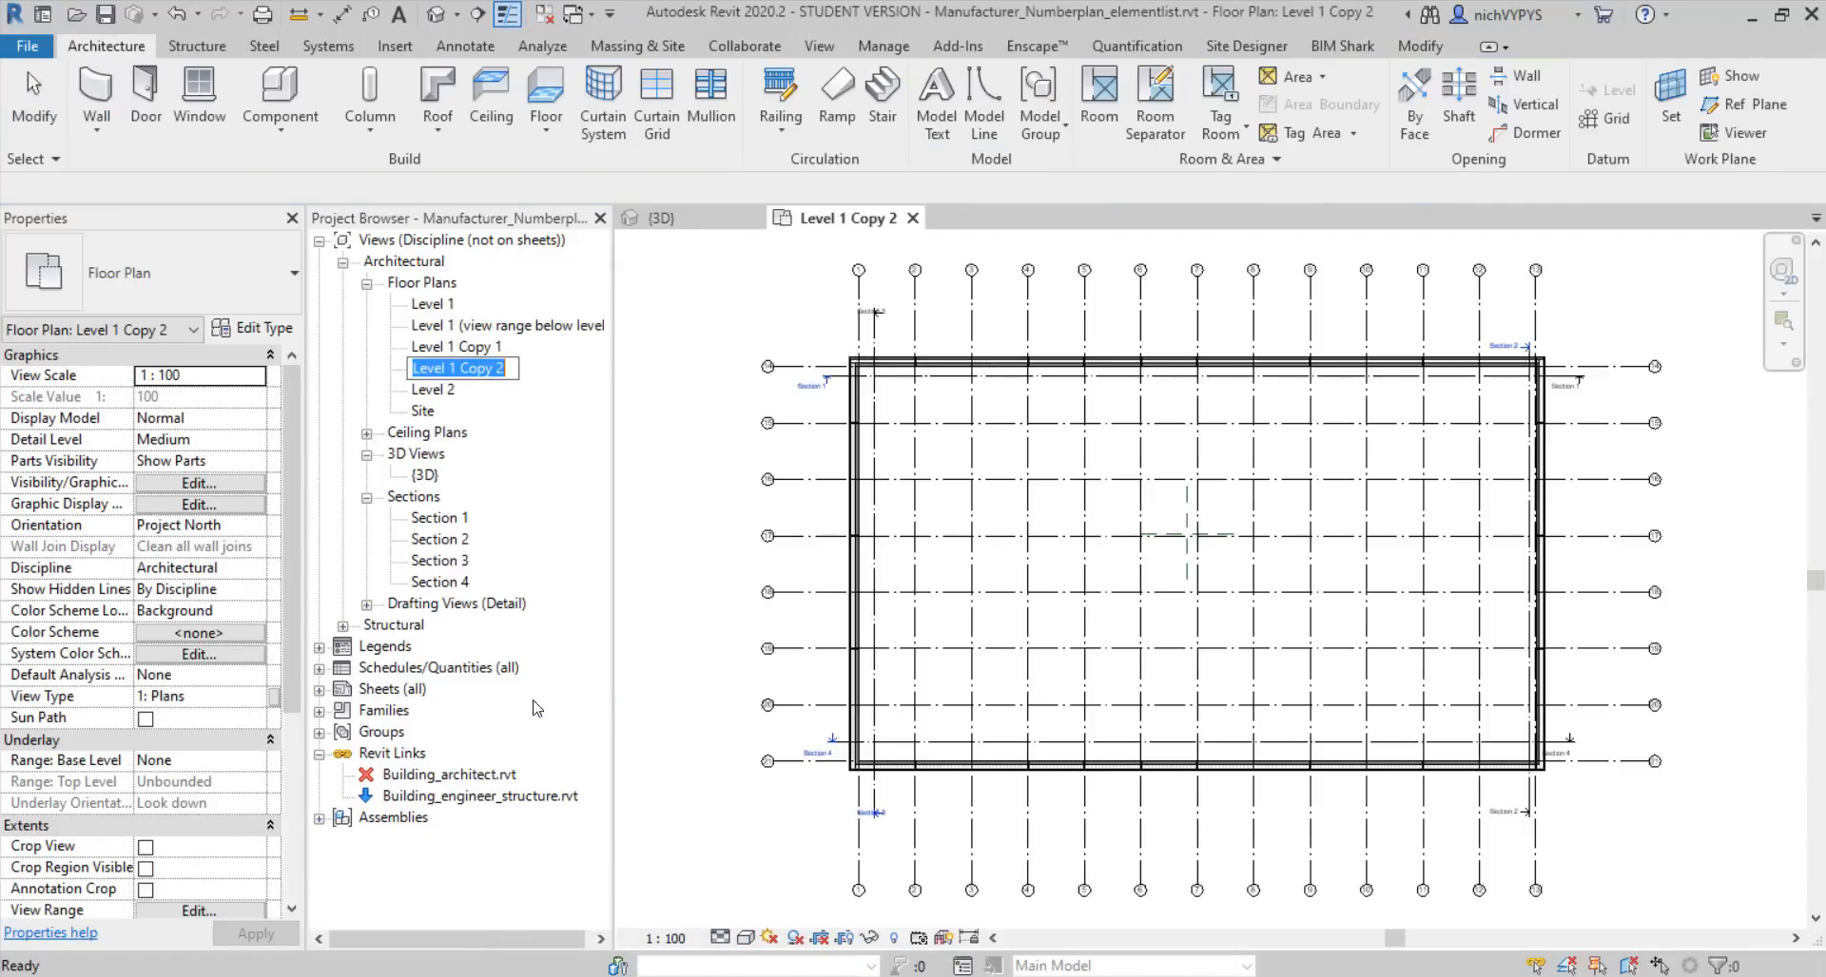
type("Nu")
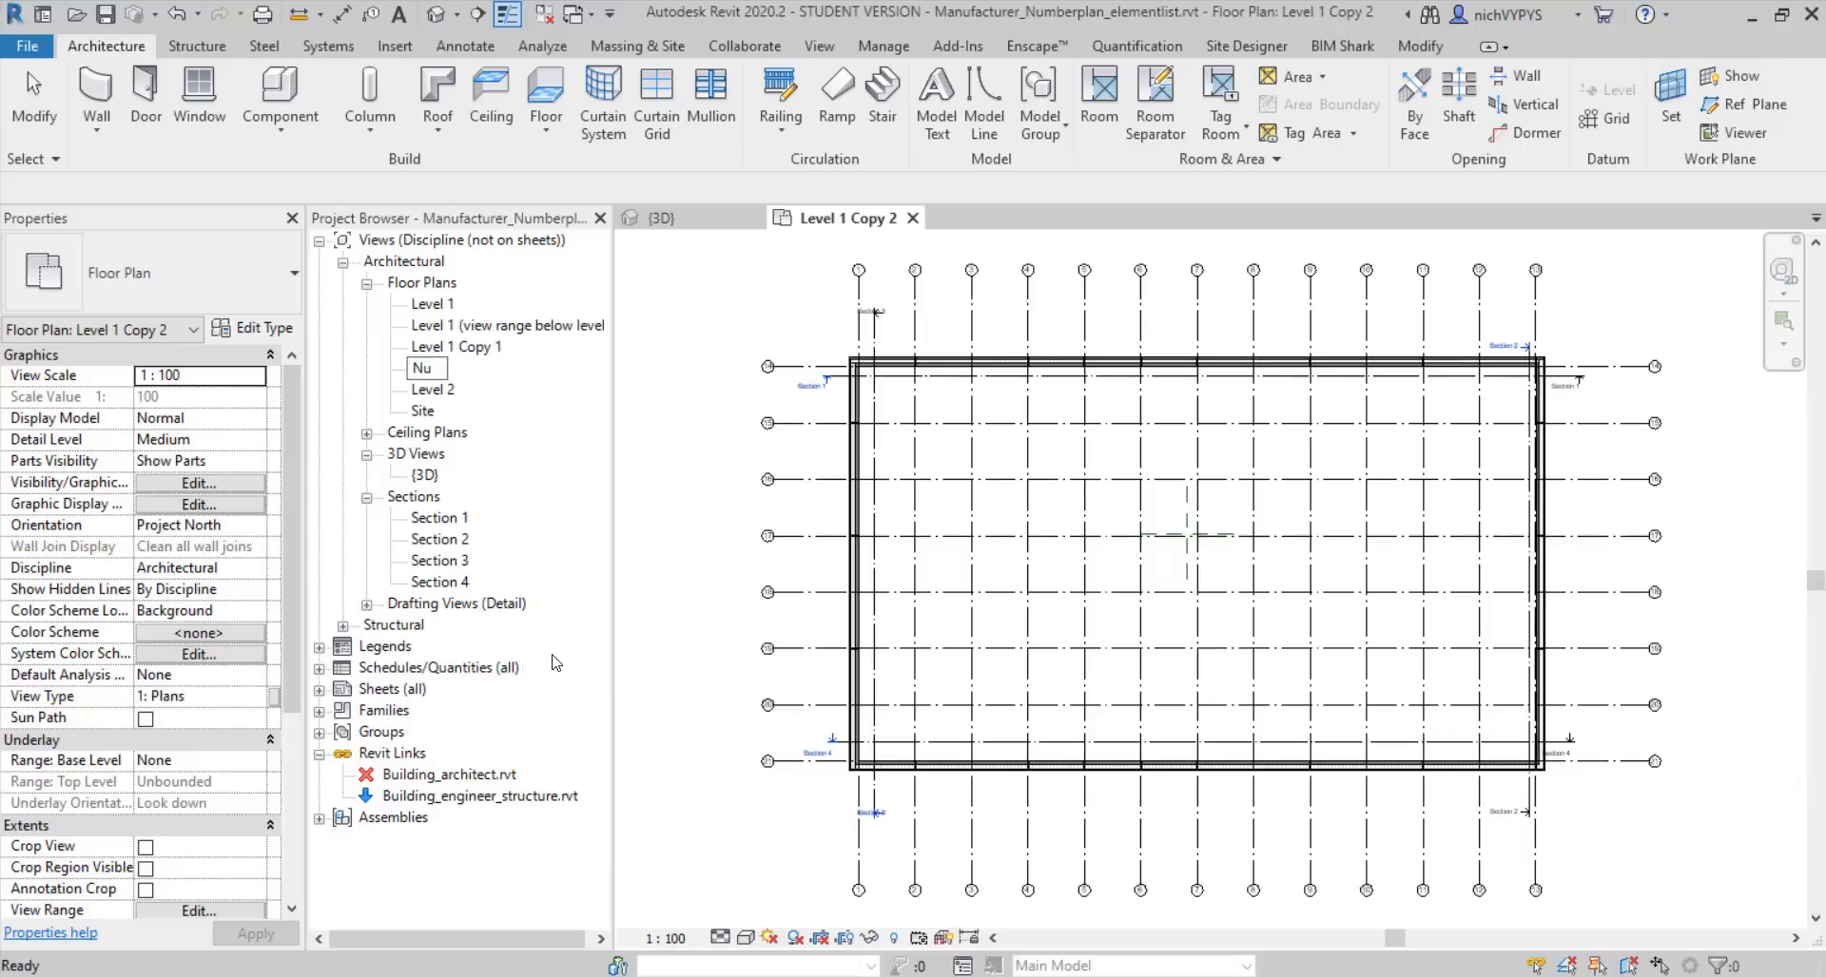
type("mberplan")
key("Return")
Start Tag by Category on the wall assembly between grids 2 and 3 and load Assembly Tag.rfa from the Annotations folder
scroll(856, 404, "up", 4)
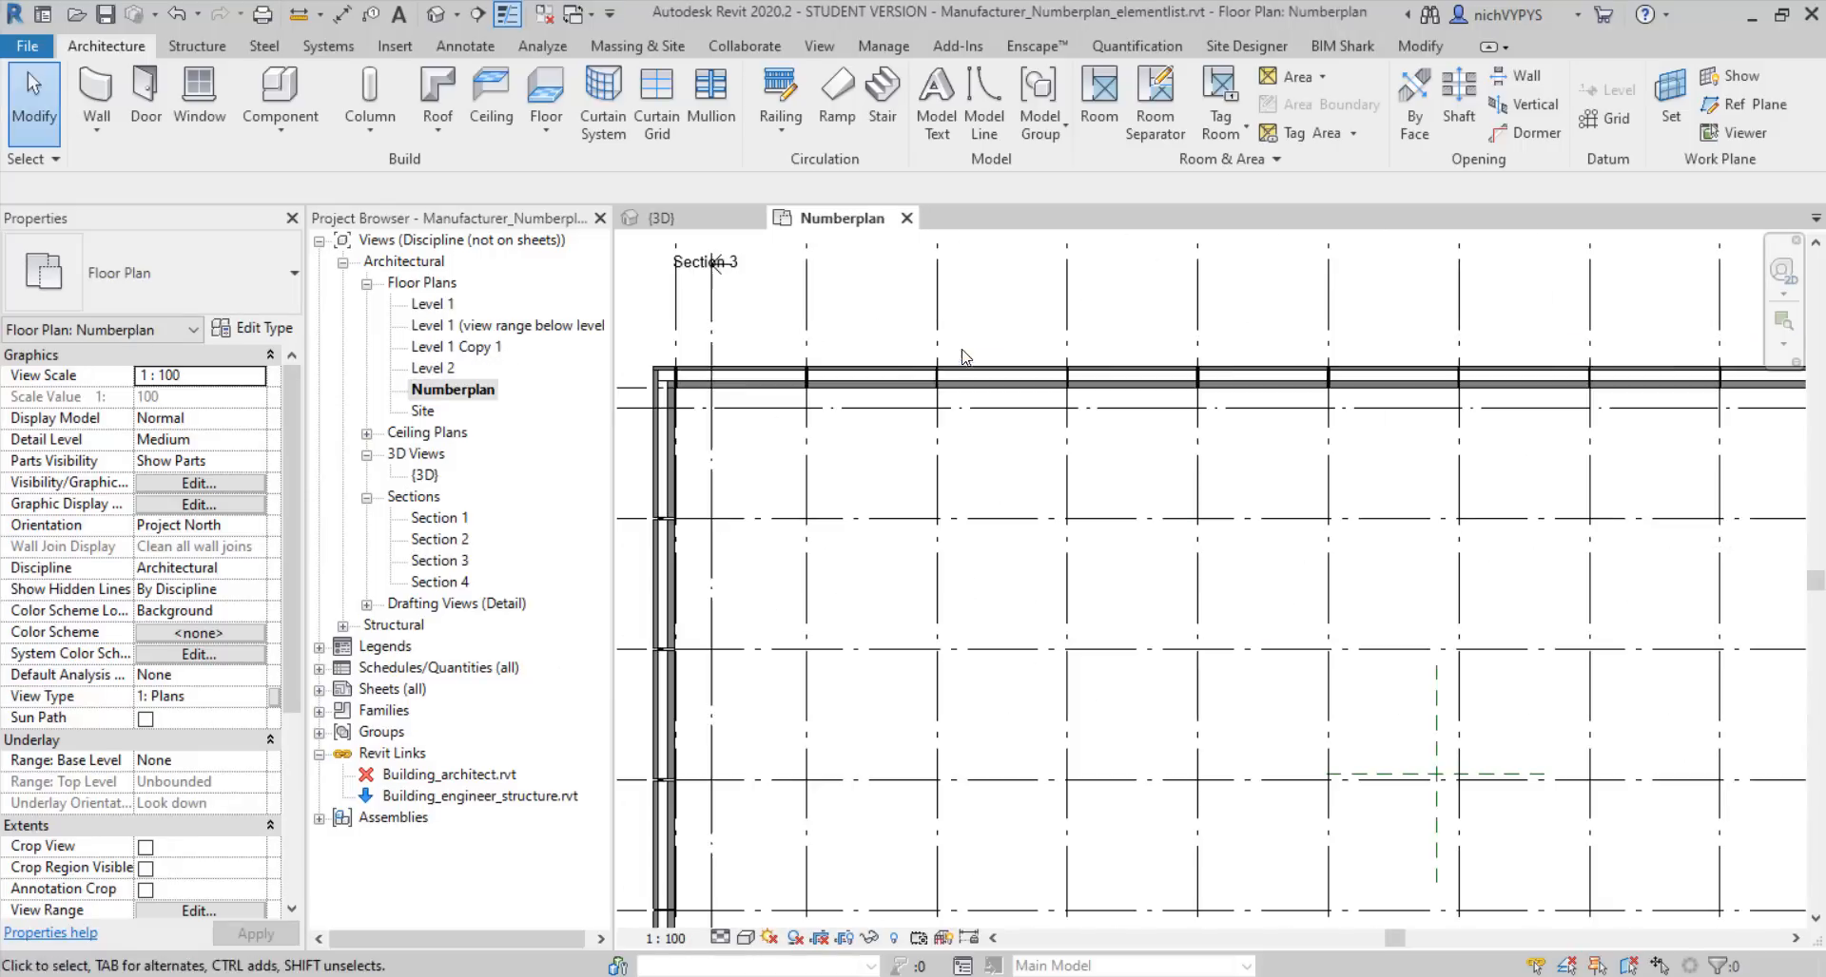
left_click(863, 384)
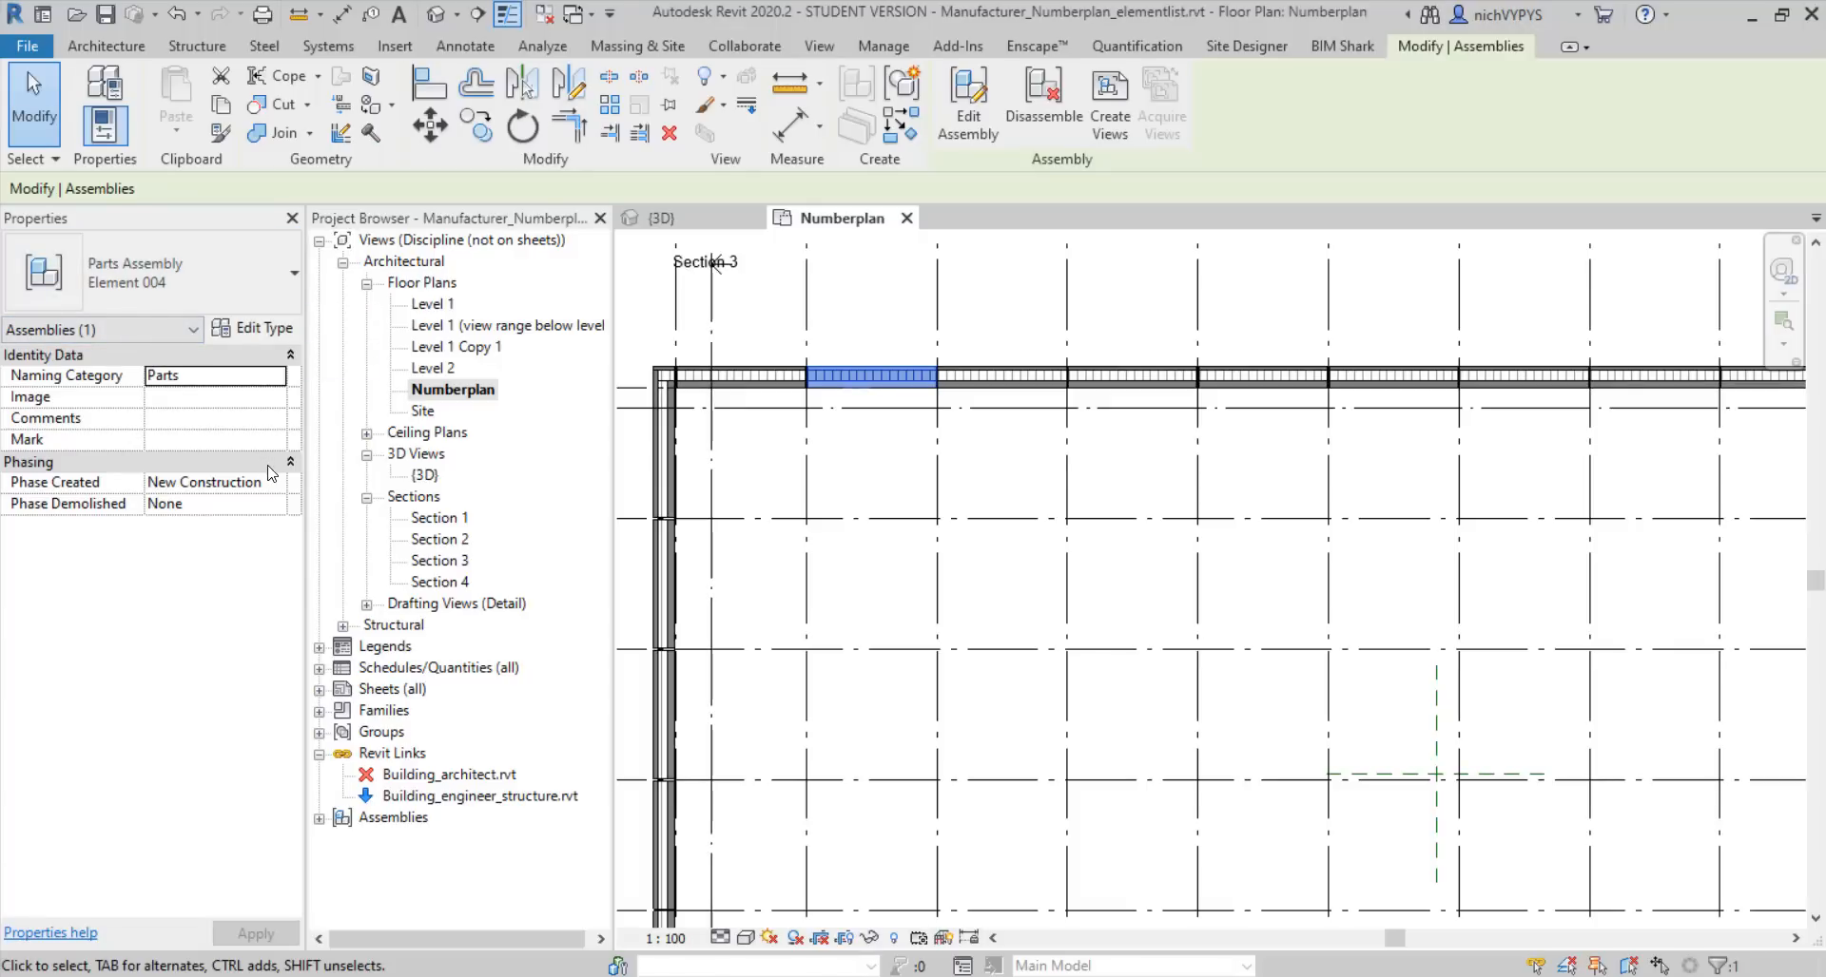
middle_click_drag(905, 461, 1009, 588)
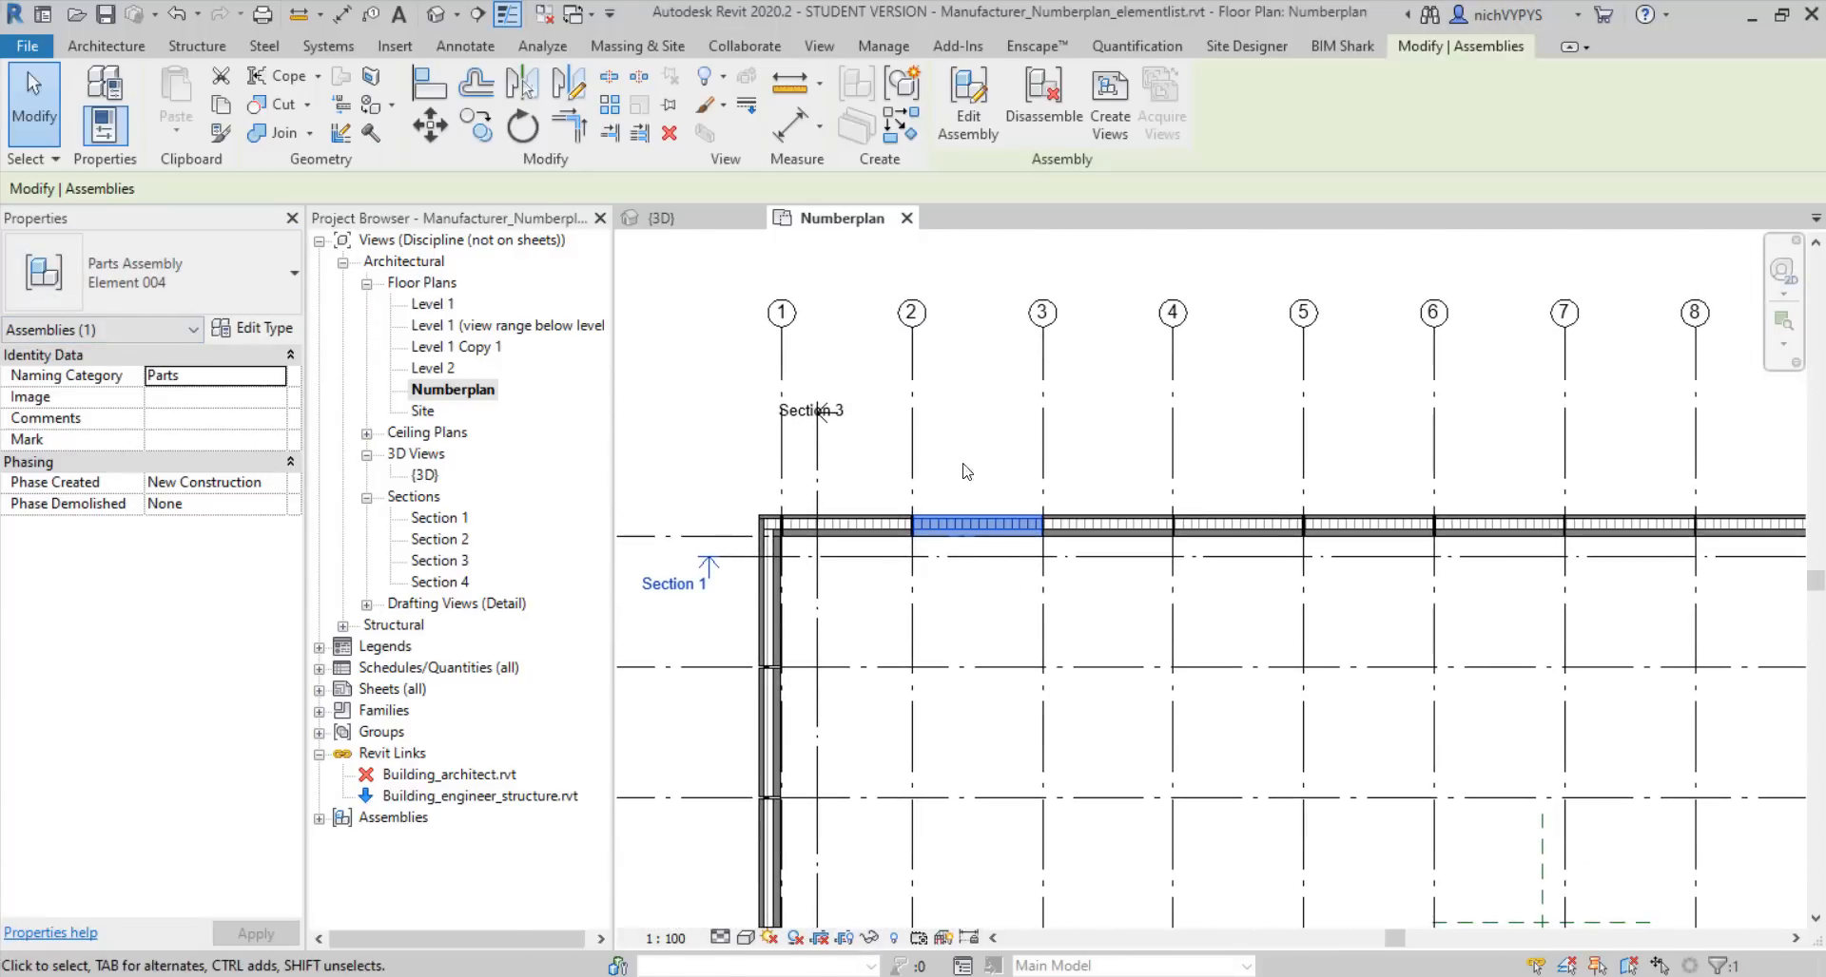
left_click(465, 46)
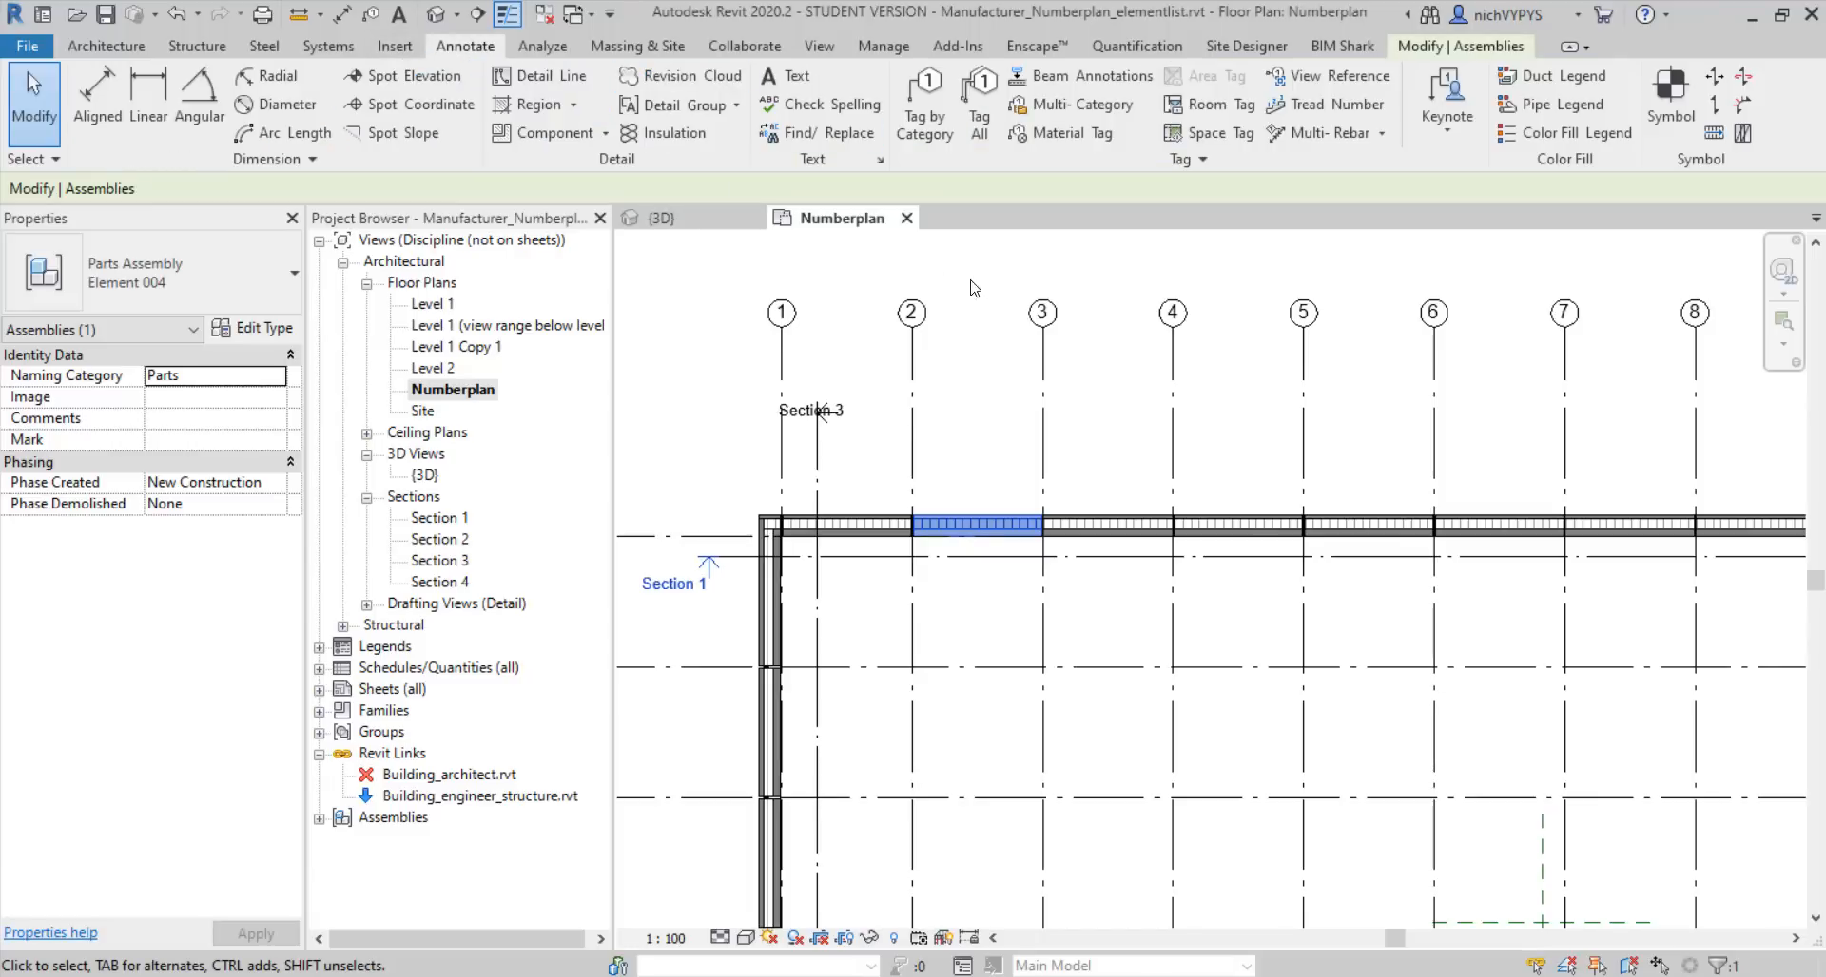
left_click(922, 120)
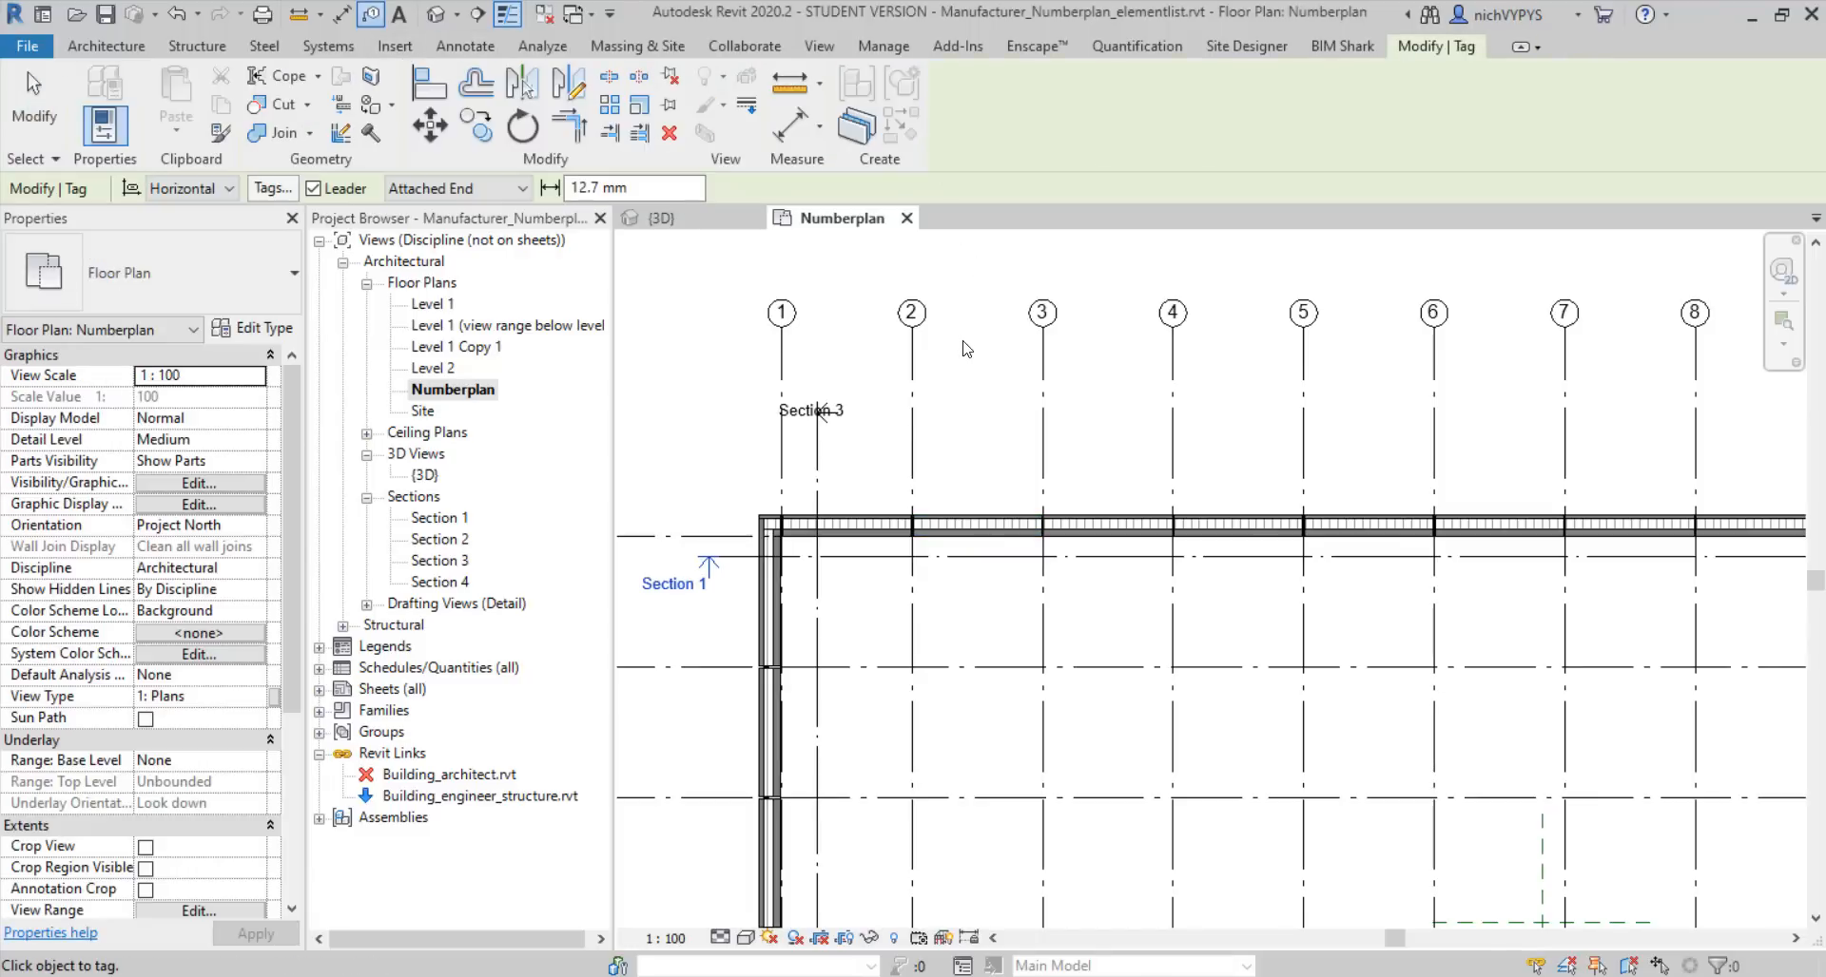
left_click(984, 531)
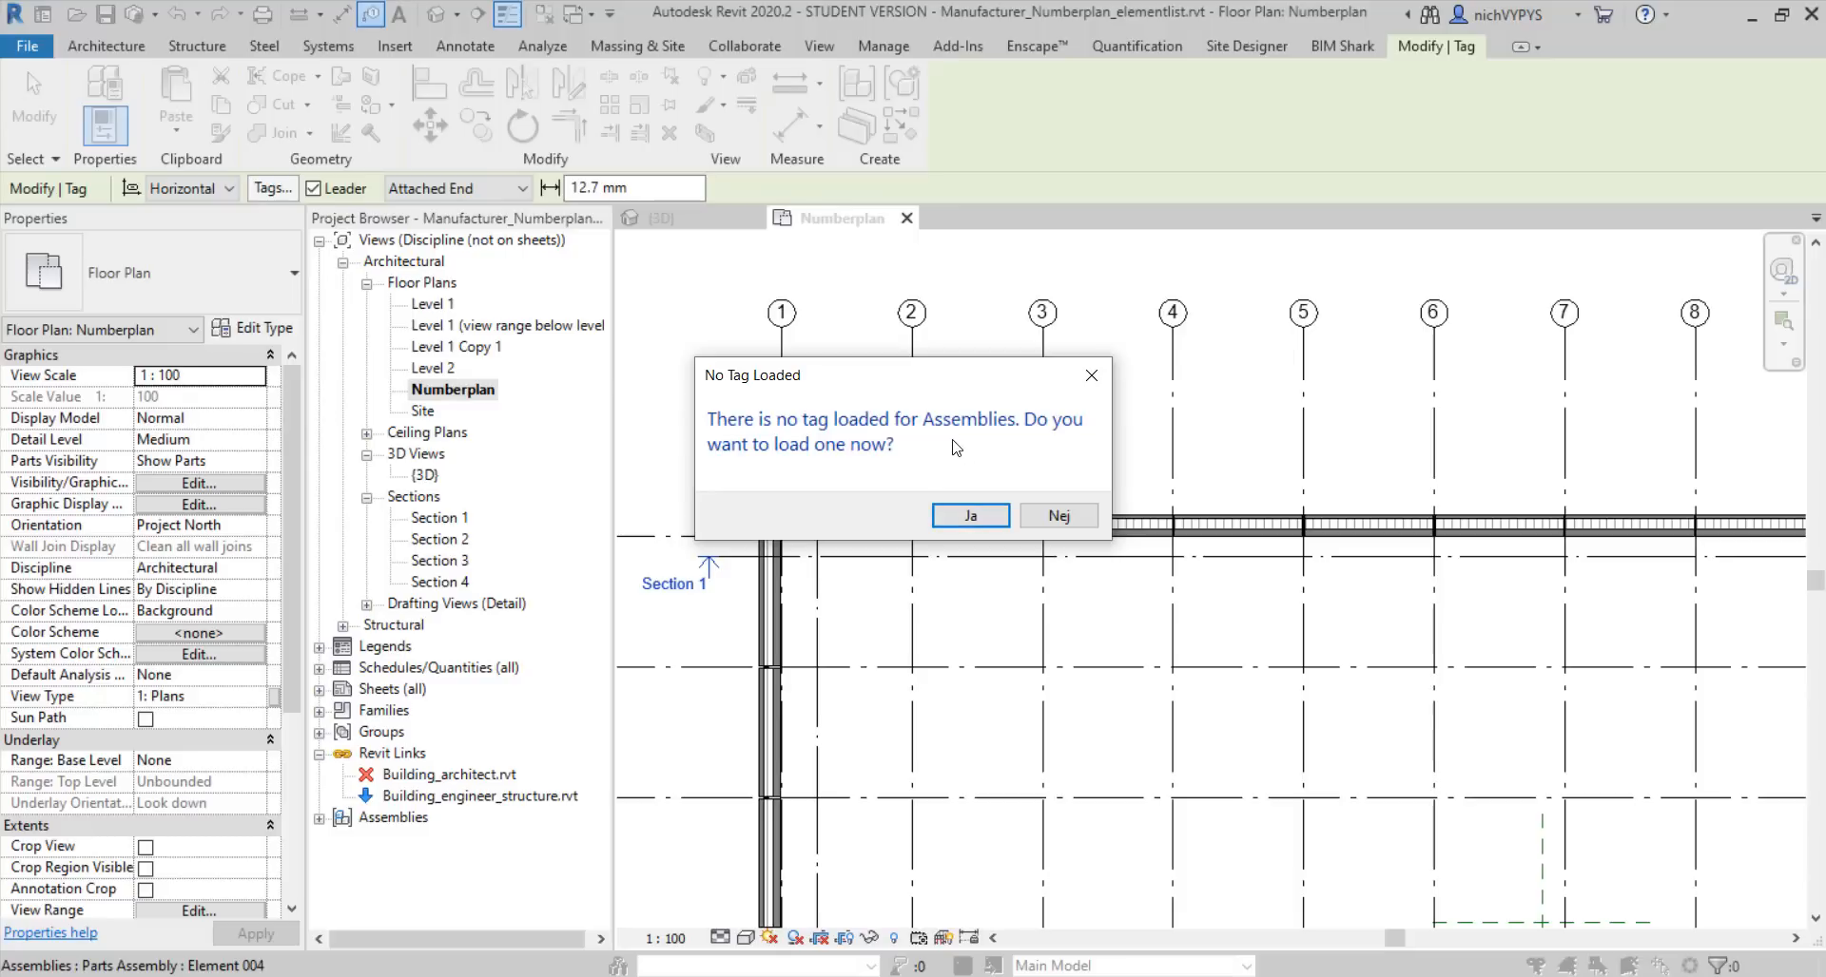
left_click(969, 515)
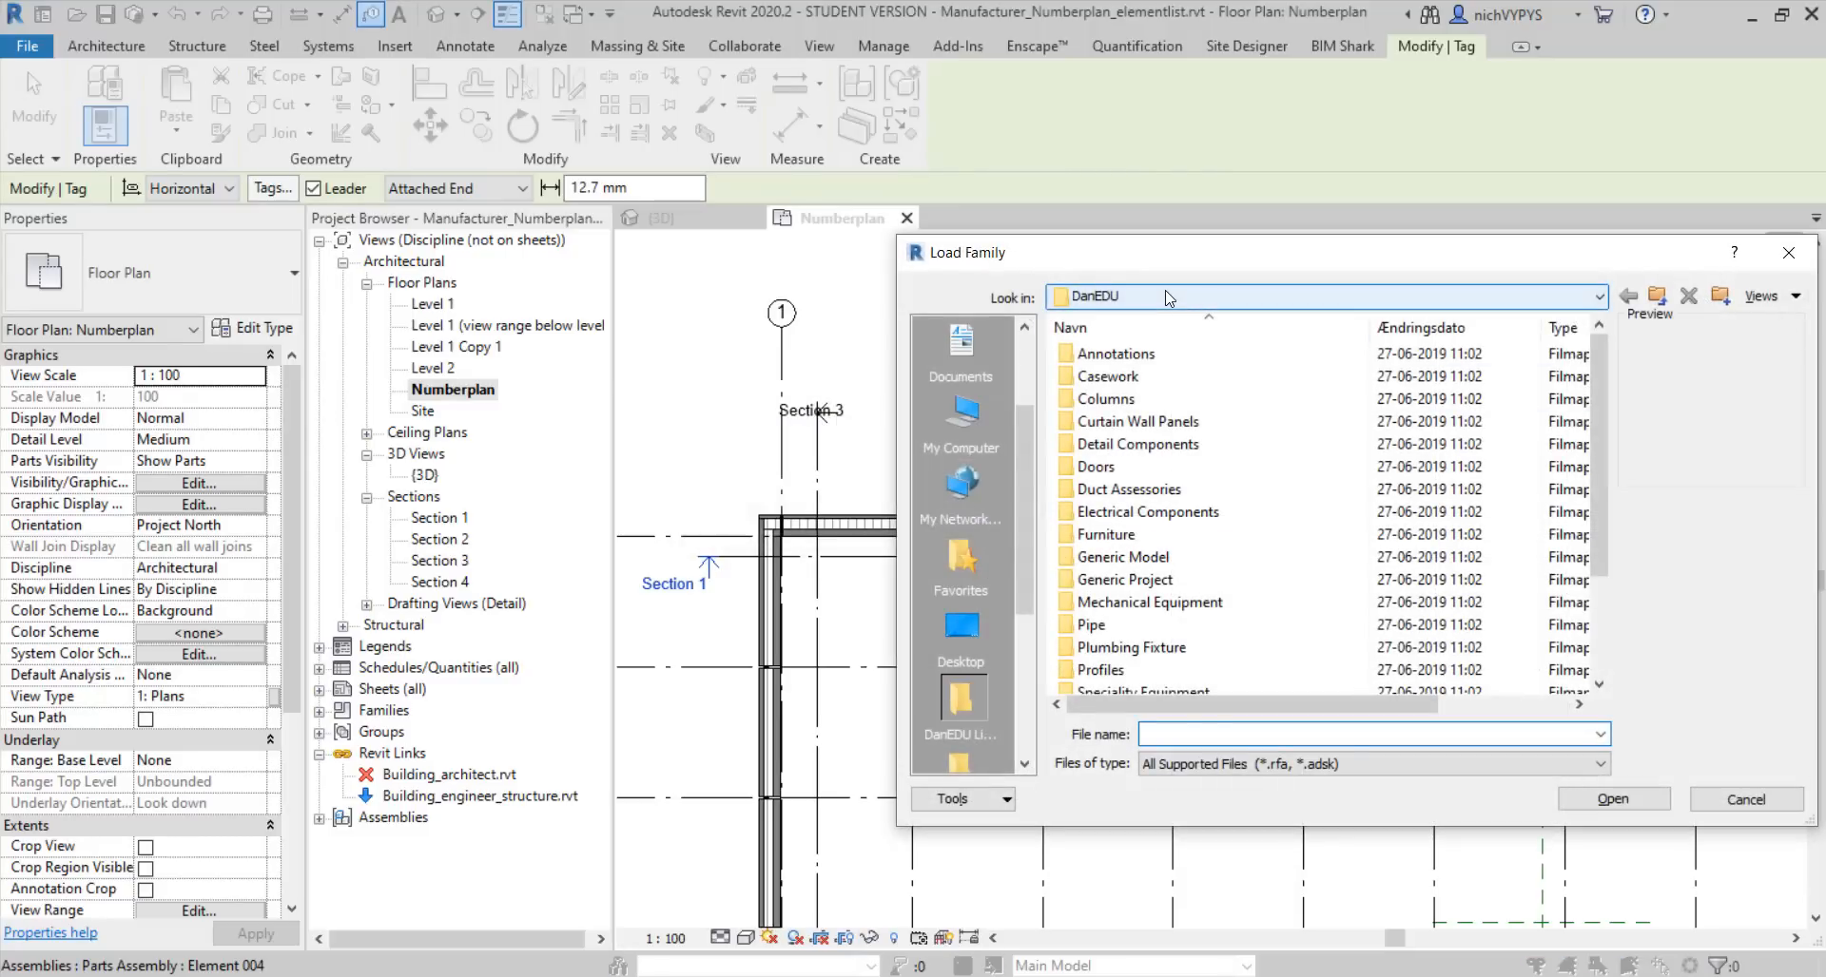
left_click(1168, 297)
left_click(1168, 297)
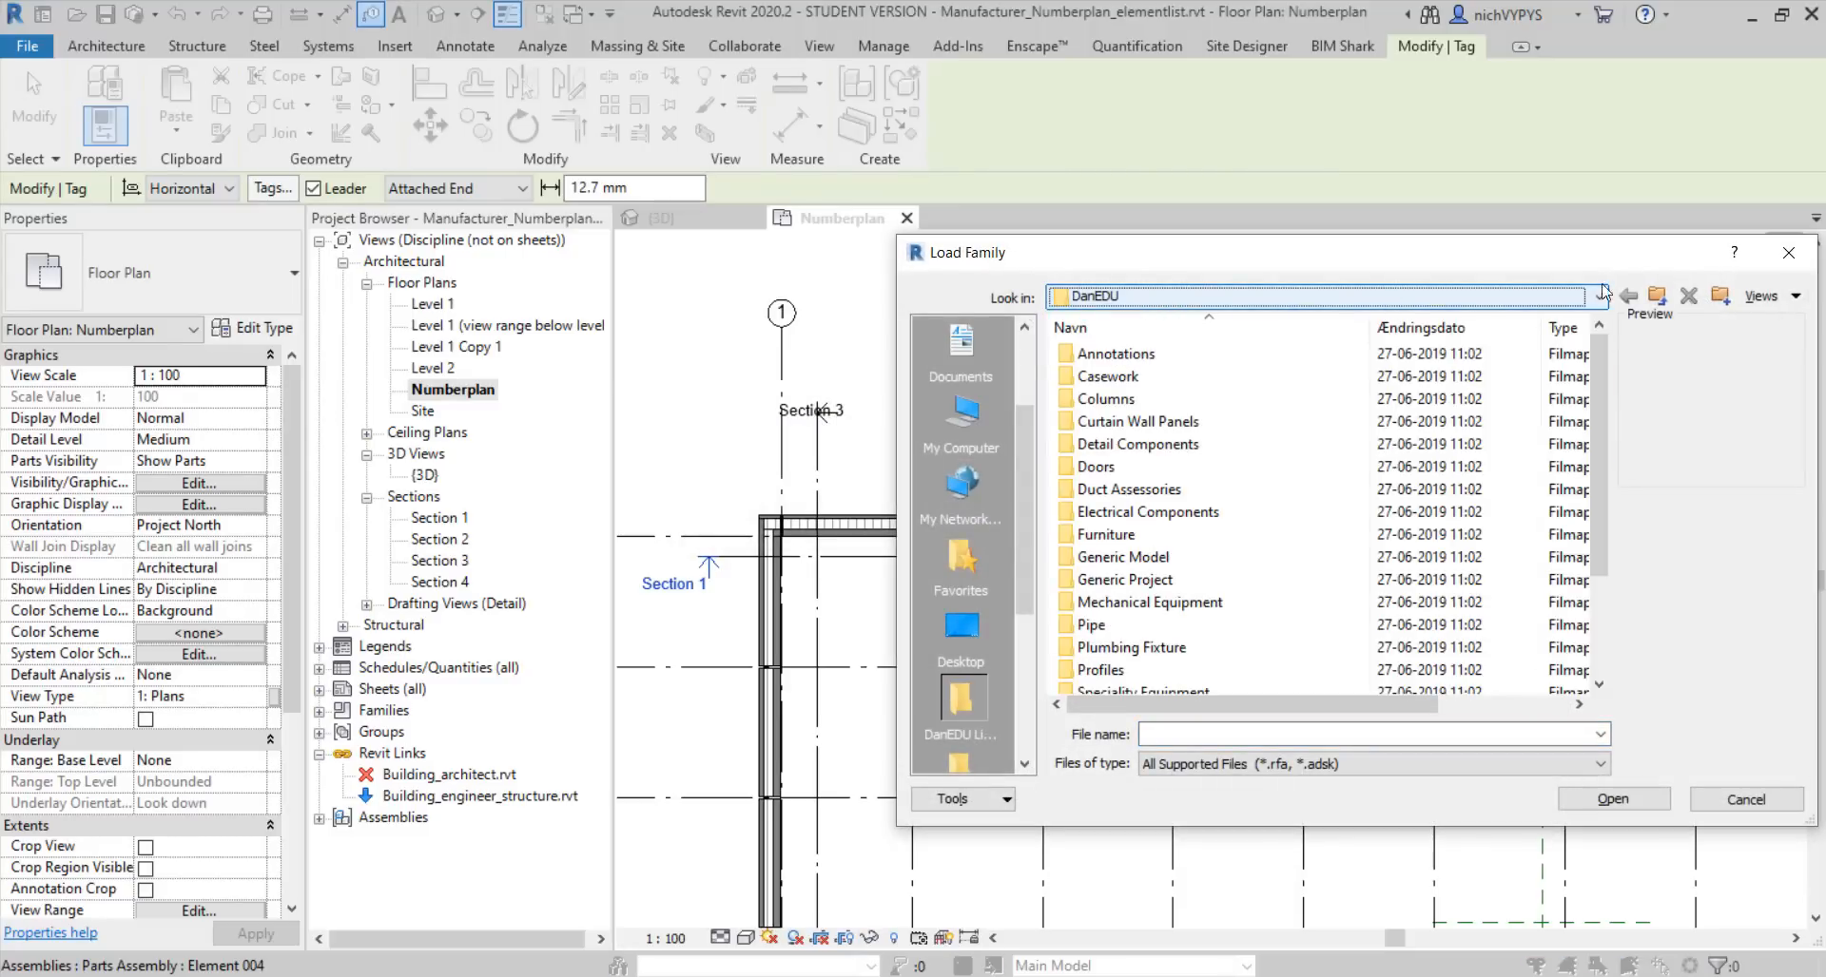
double_click(1153, 359)
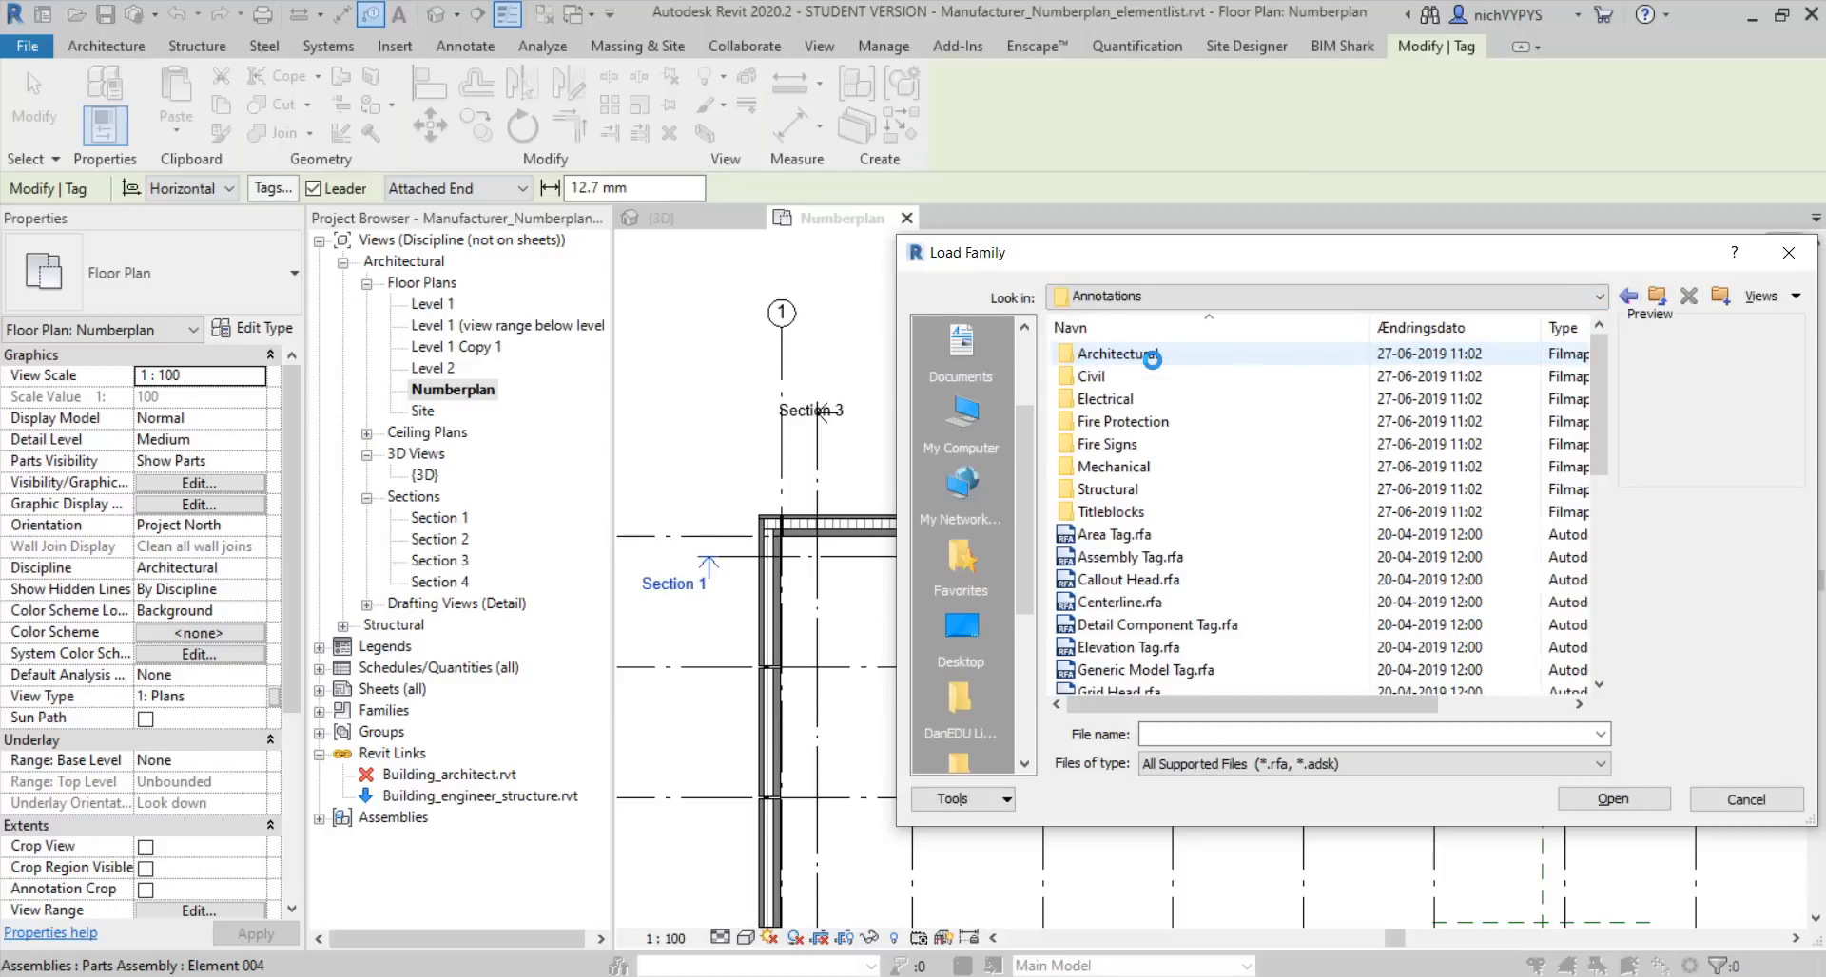
left_click(1126, 557)
left_click(1613, 798)
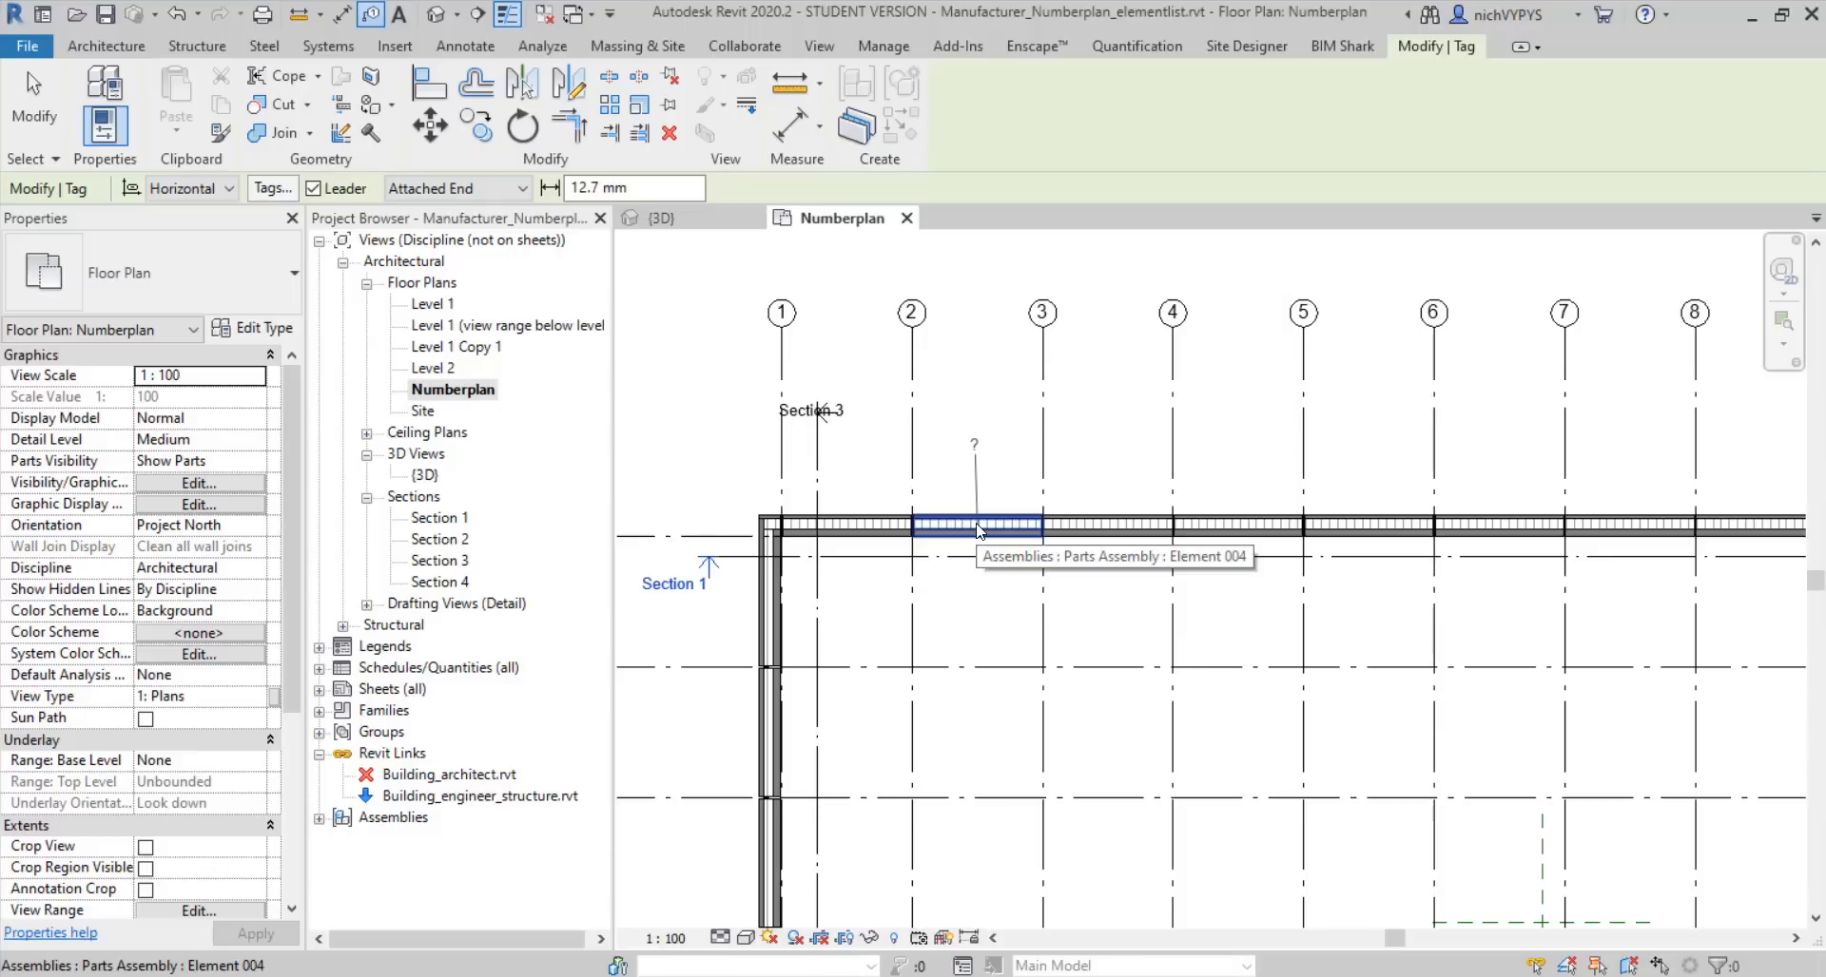
Tag the wall assembly between grids 2 and 3 without a leader and move the tag outside, above the wall
left_click(313, 188)
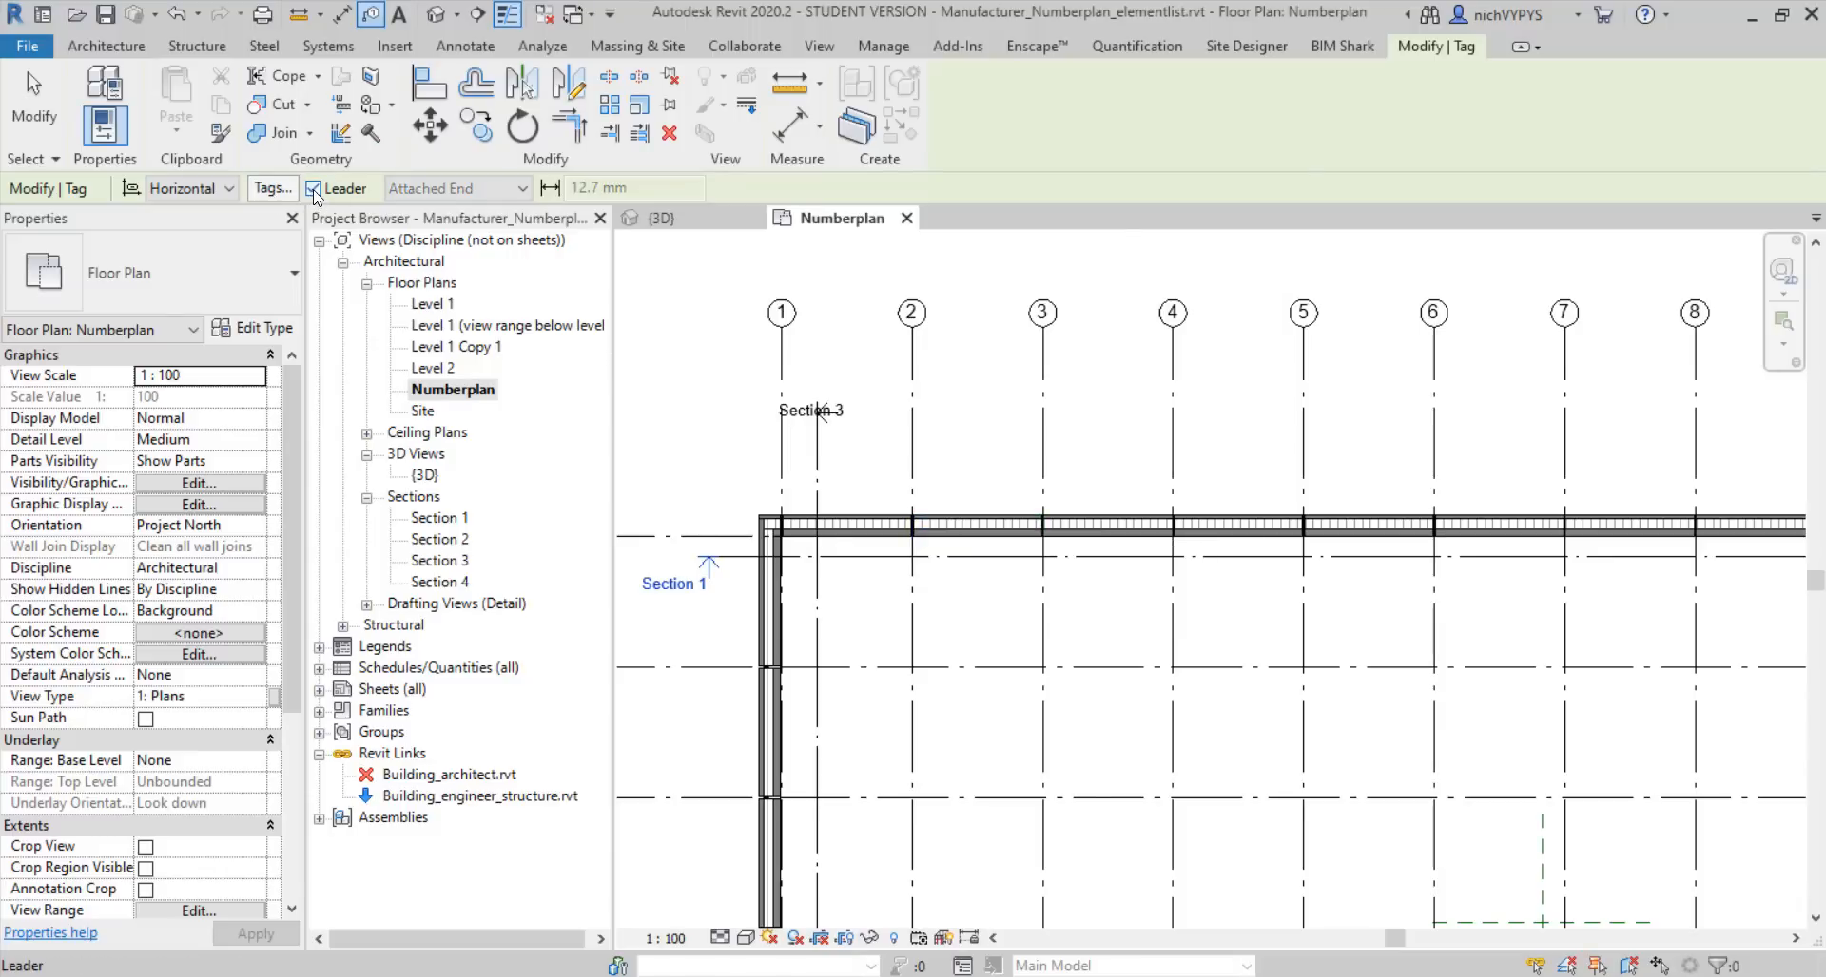
left_click(985, 535)
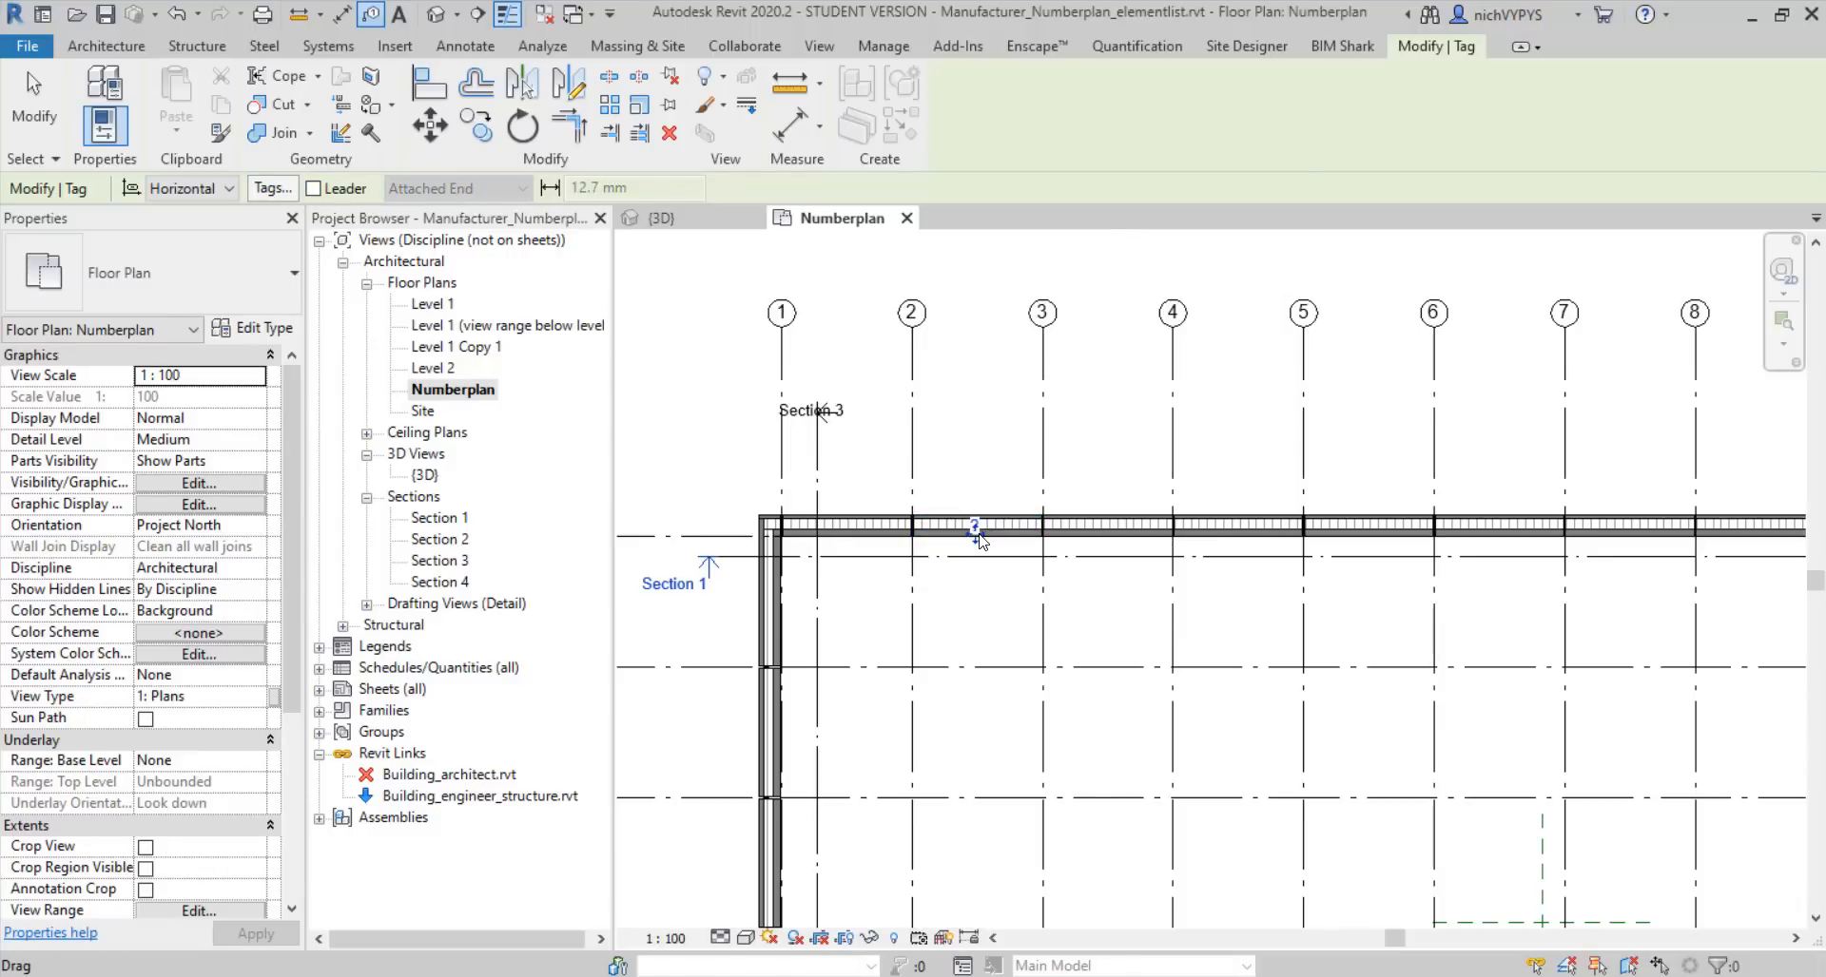
left_click_drag(980, 540, 980, 491)
scroll(977, 530, "up", 3)
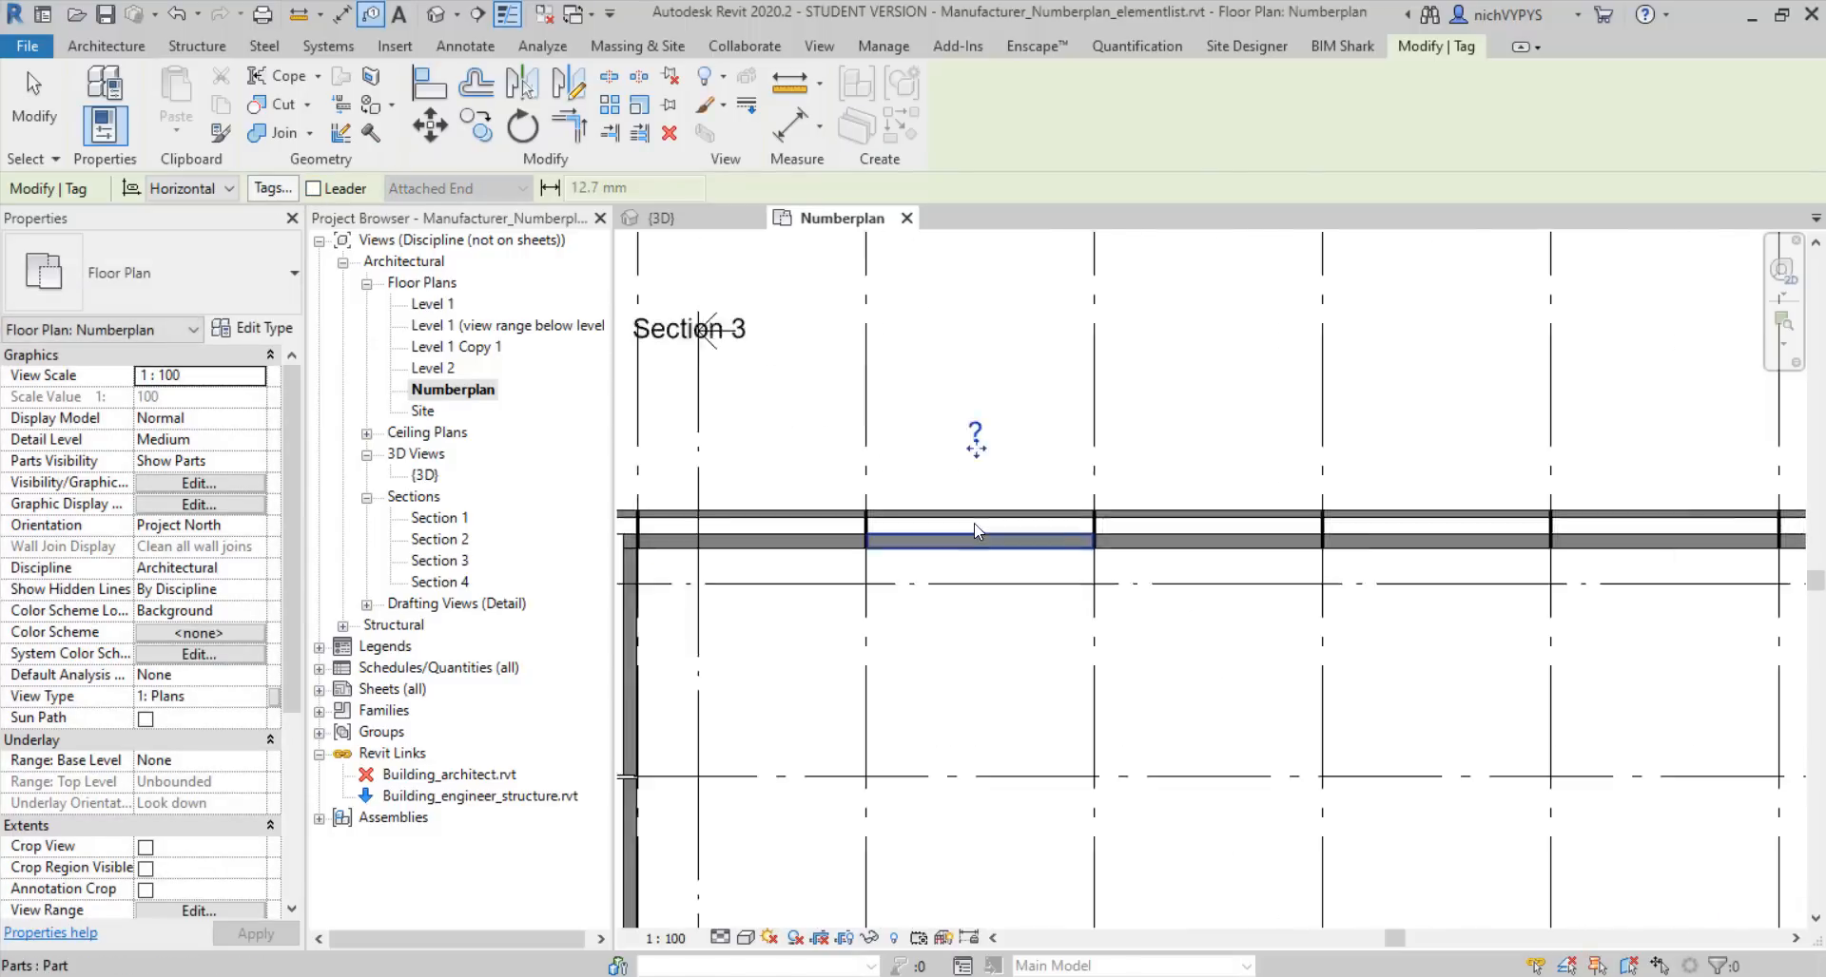
scroll(977, 531, "up", 1)
left_click(1076, 491)
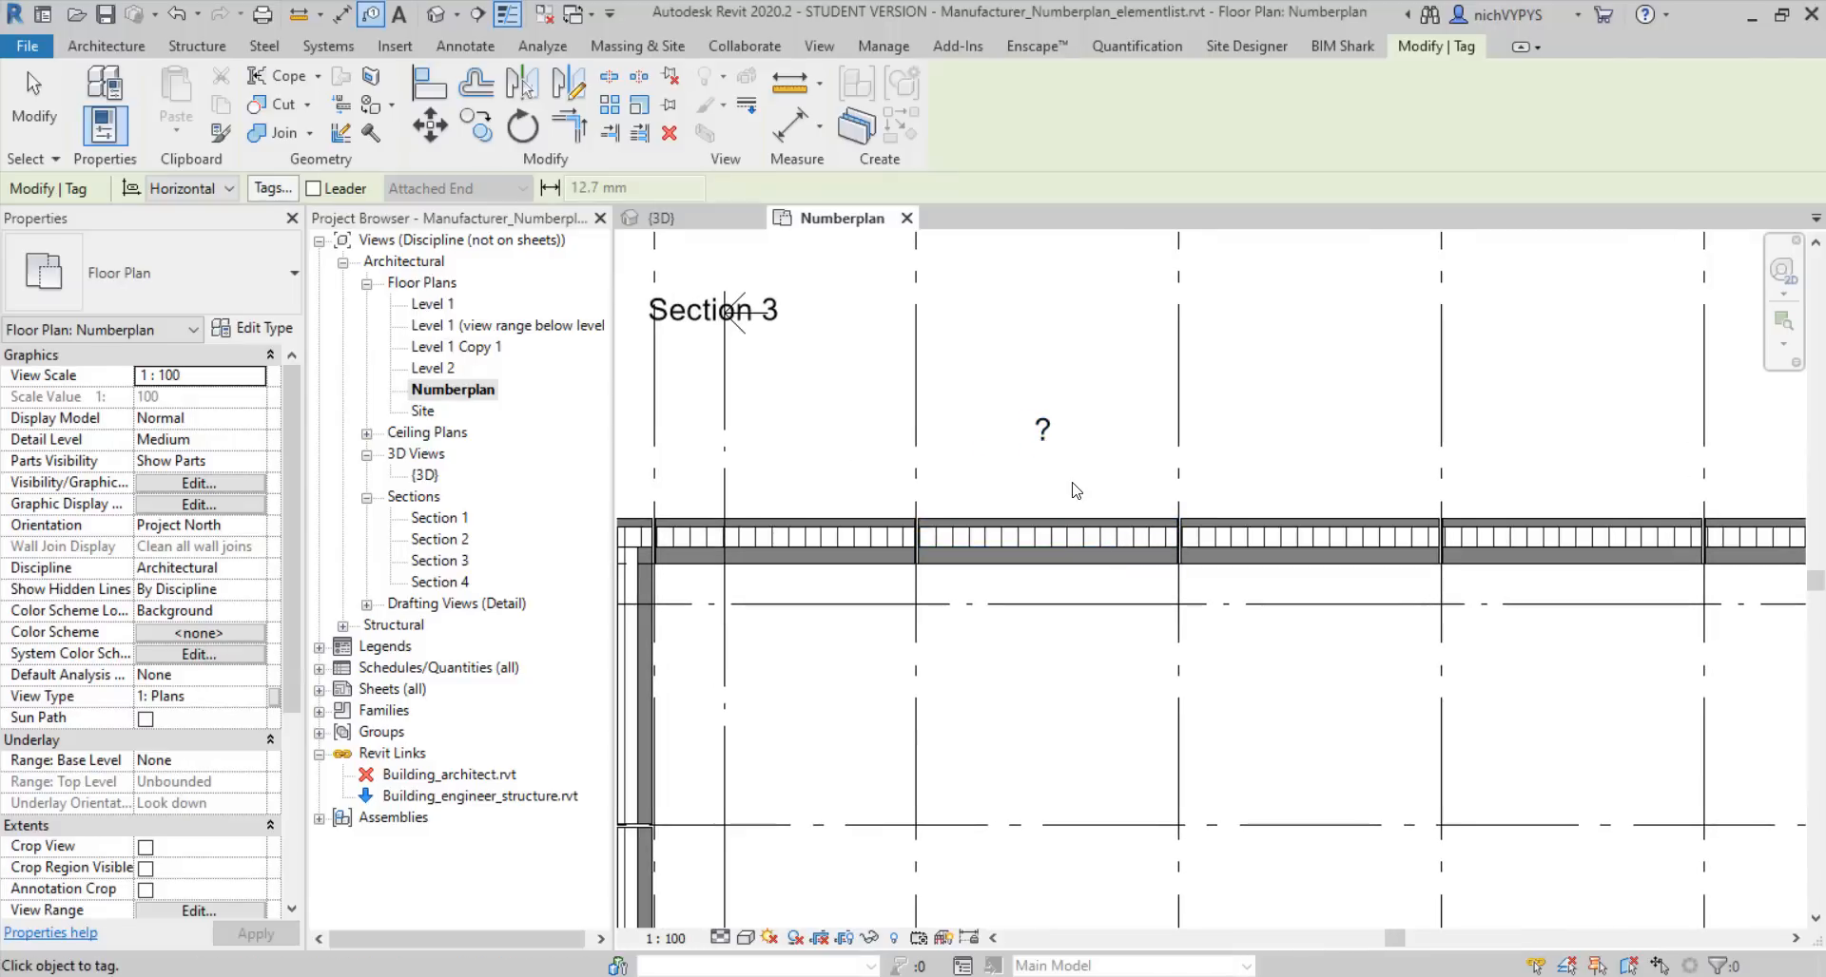
key("Escape")
Check the type options of the placed assembly tag and the Mark property of the tagged wall assembly
left_click(1042, 430)
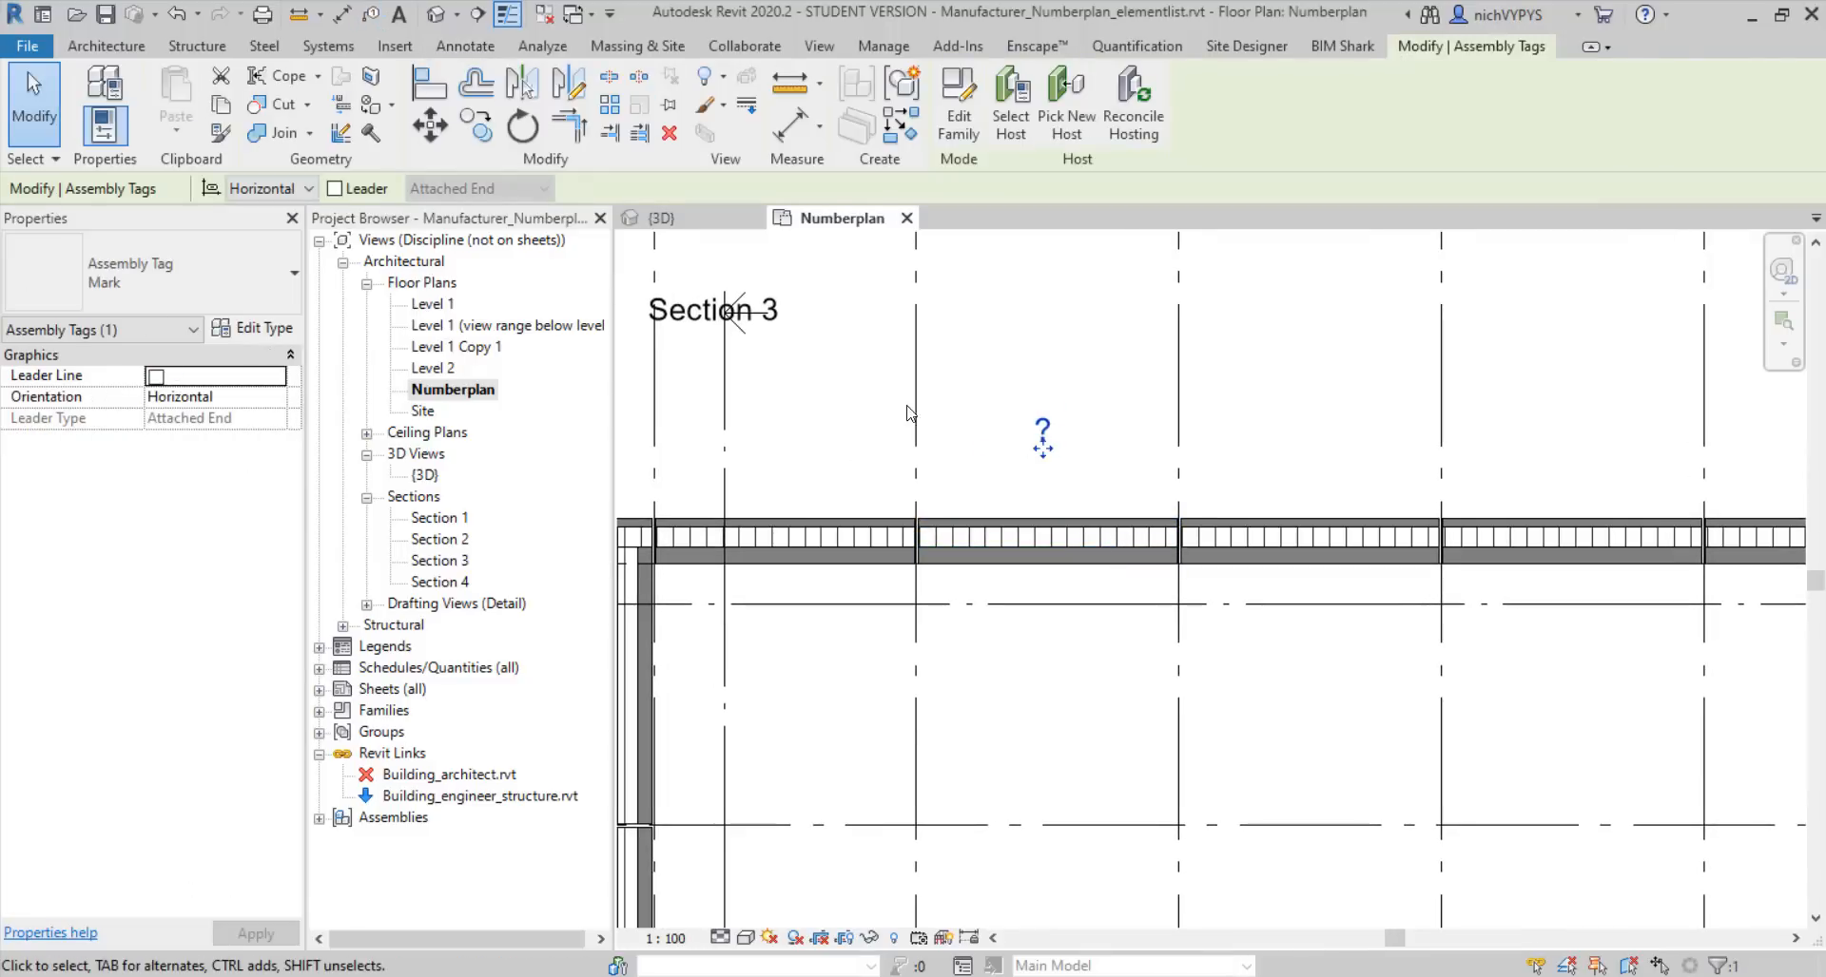
left_click(209, 280)
left_click(212, 280)
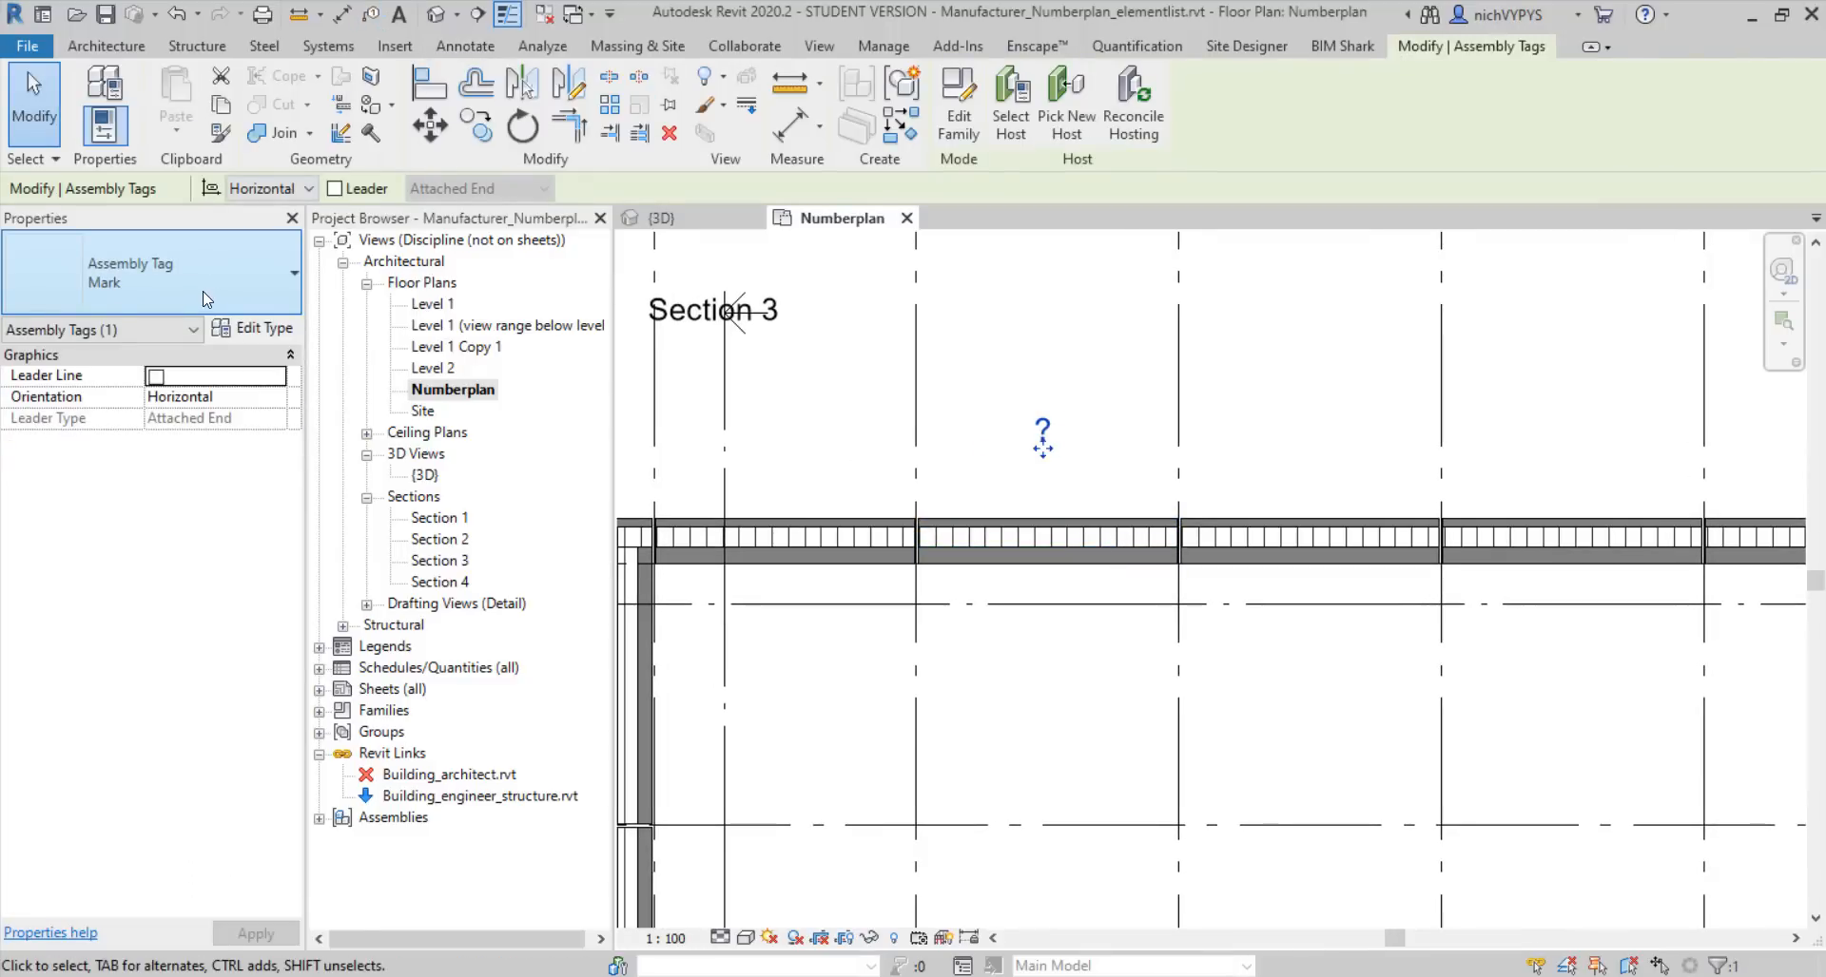
key("Escape")
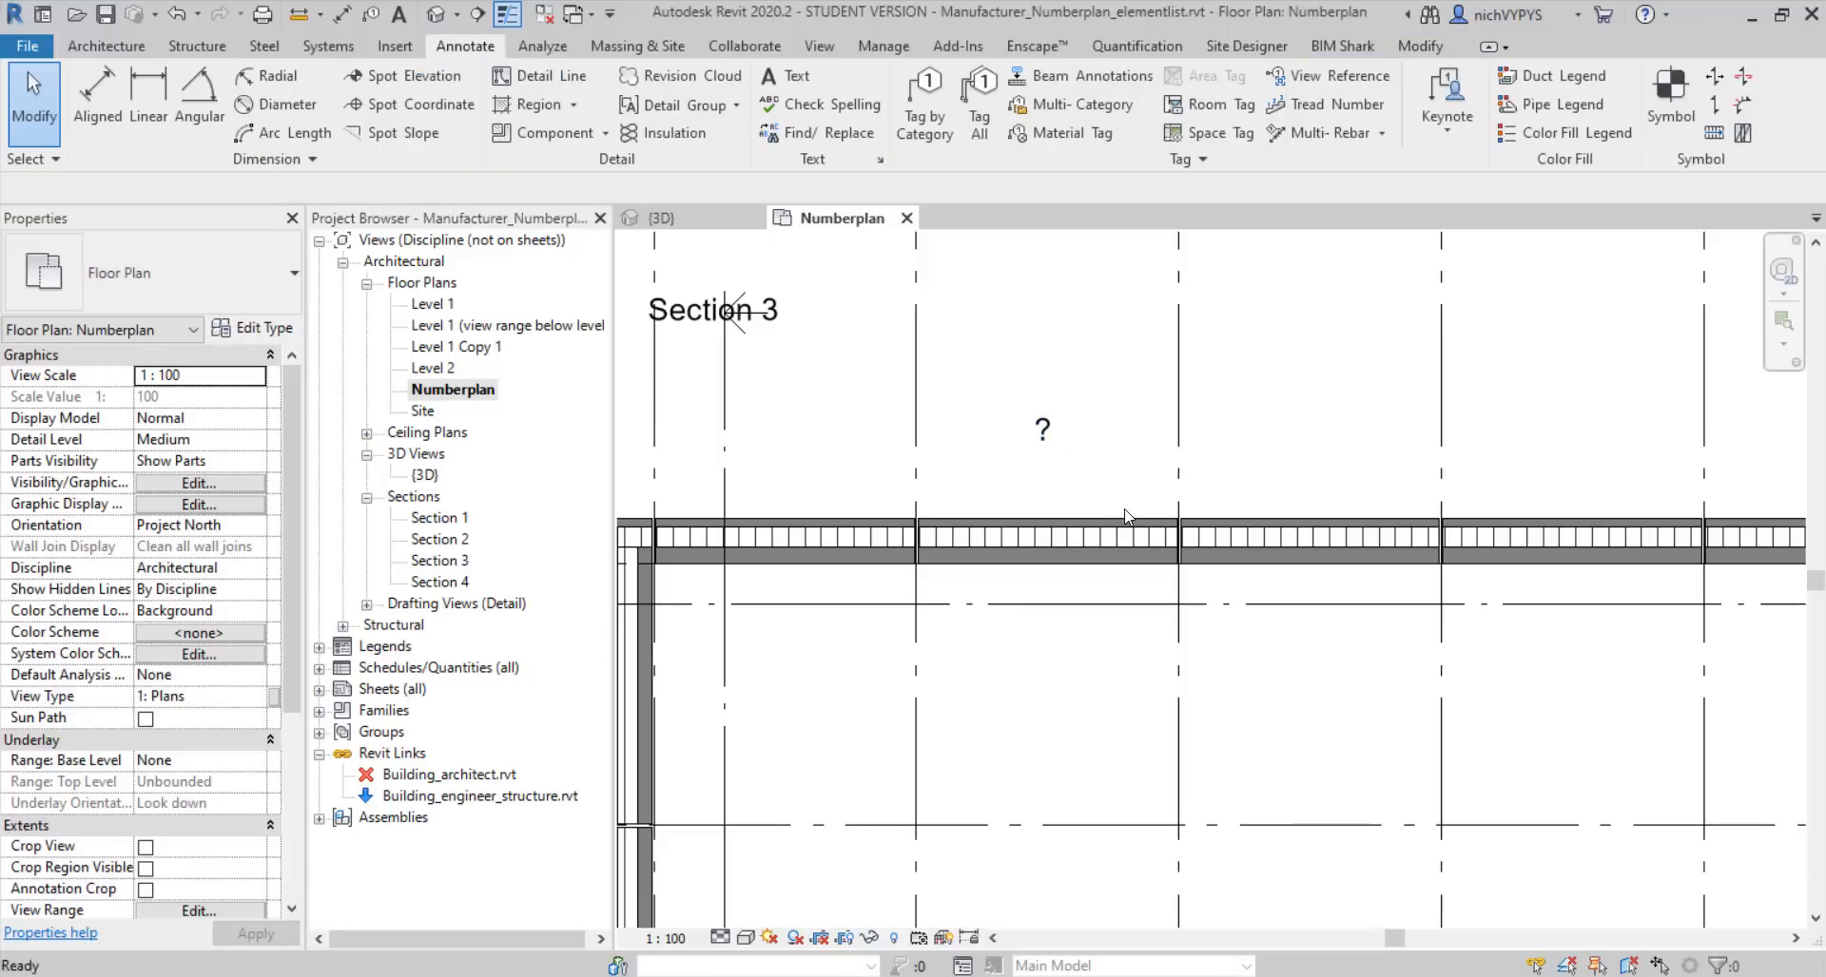
left_click(954, 513)
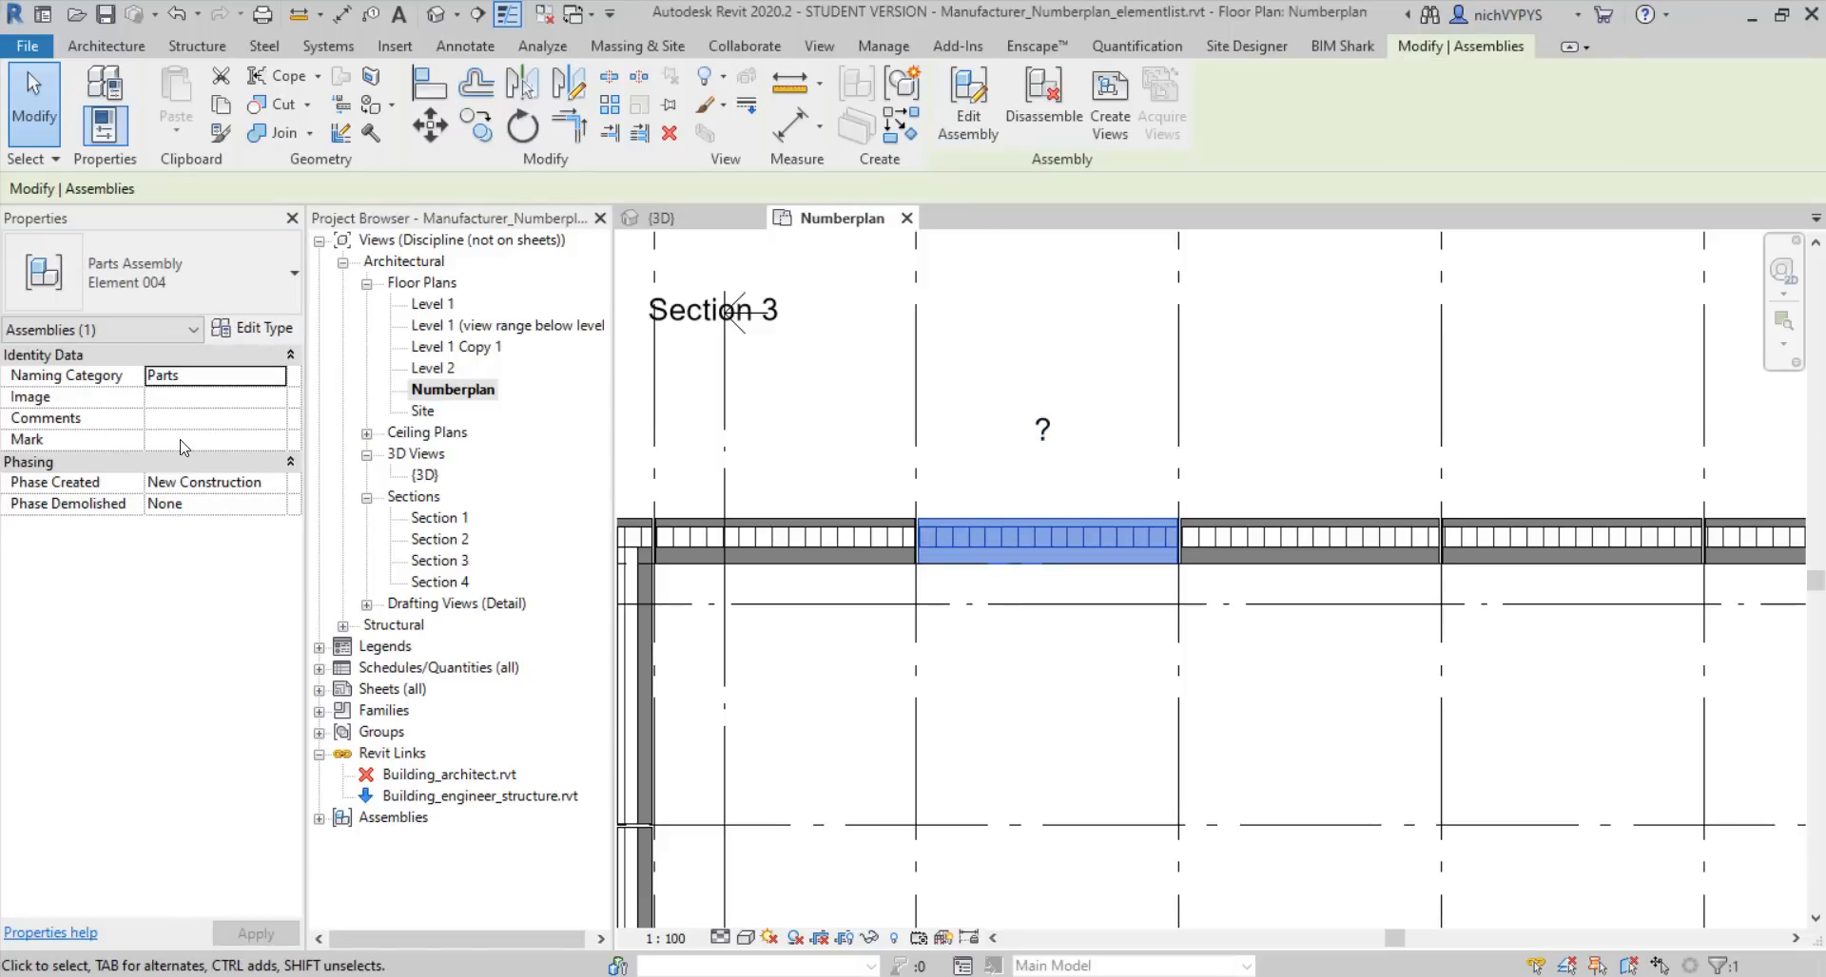
key("Escape")
Change the placed assembly tag's type to Comments
left_click(1044, 430)
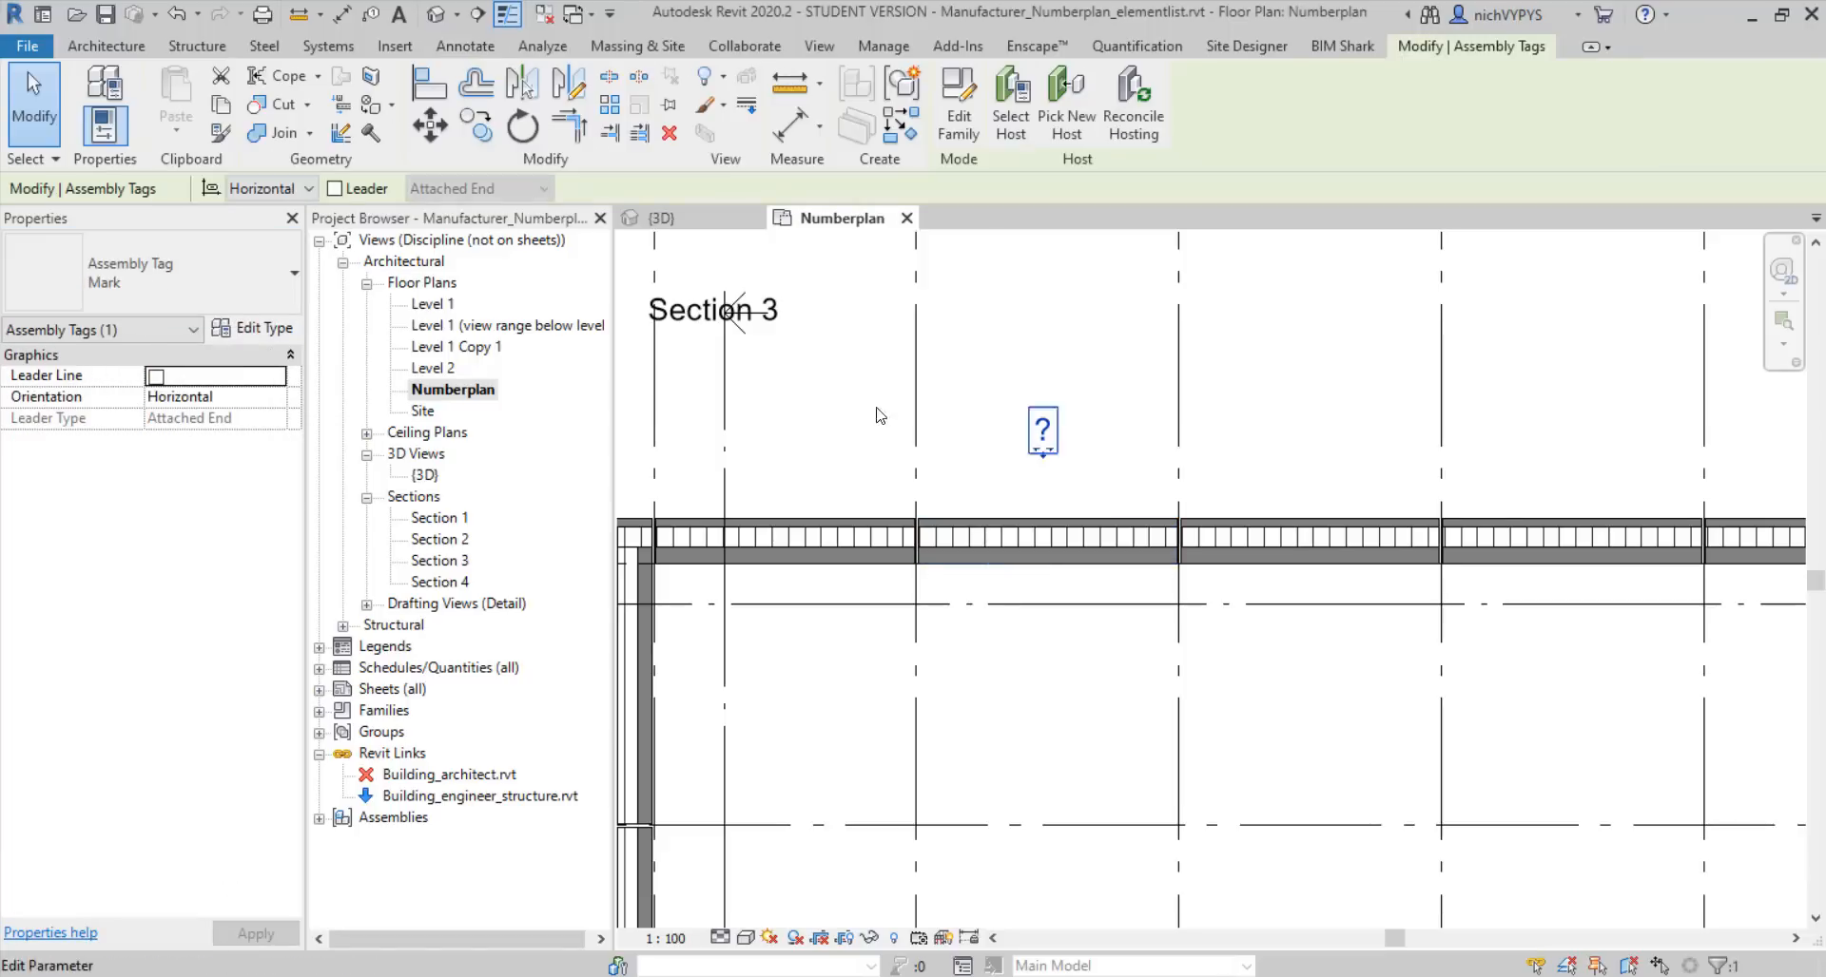
left_click(228, 295)
left_click(162, 357)
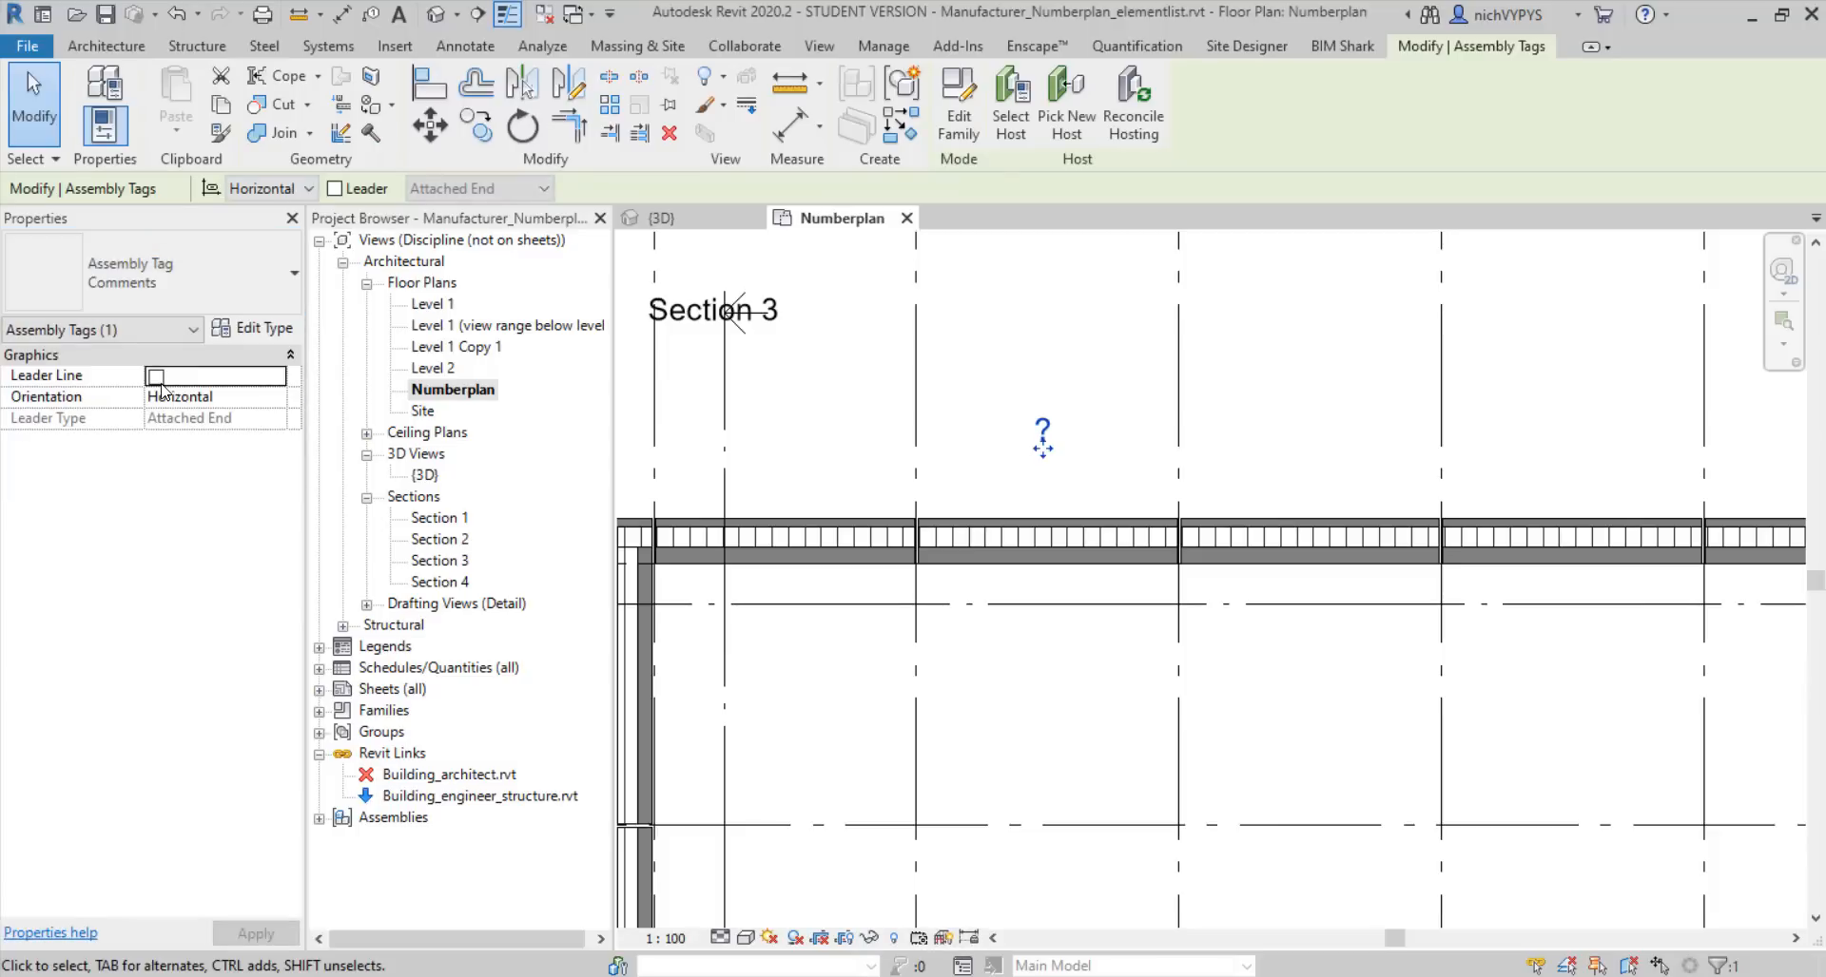
left_click(1094, 443)
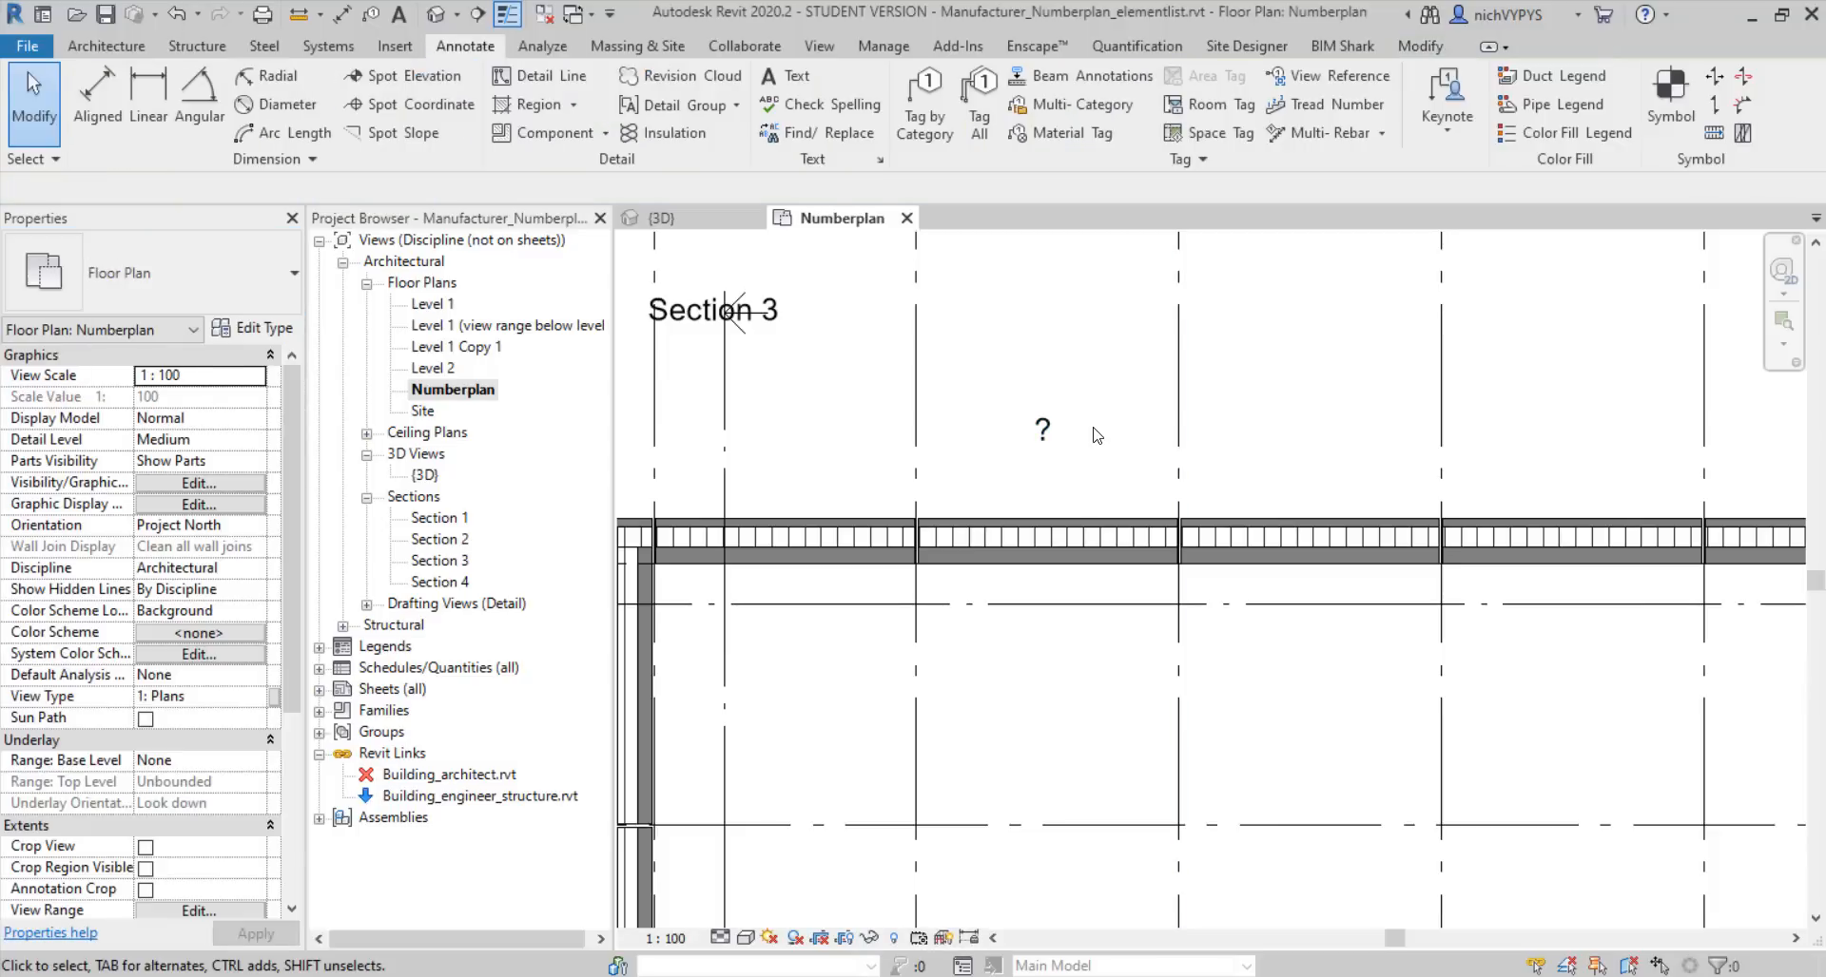
Inspect the instance and type properties of the tagged wall assembly for fields the tag can read
left_click(1096, 518)
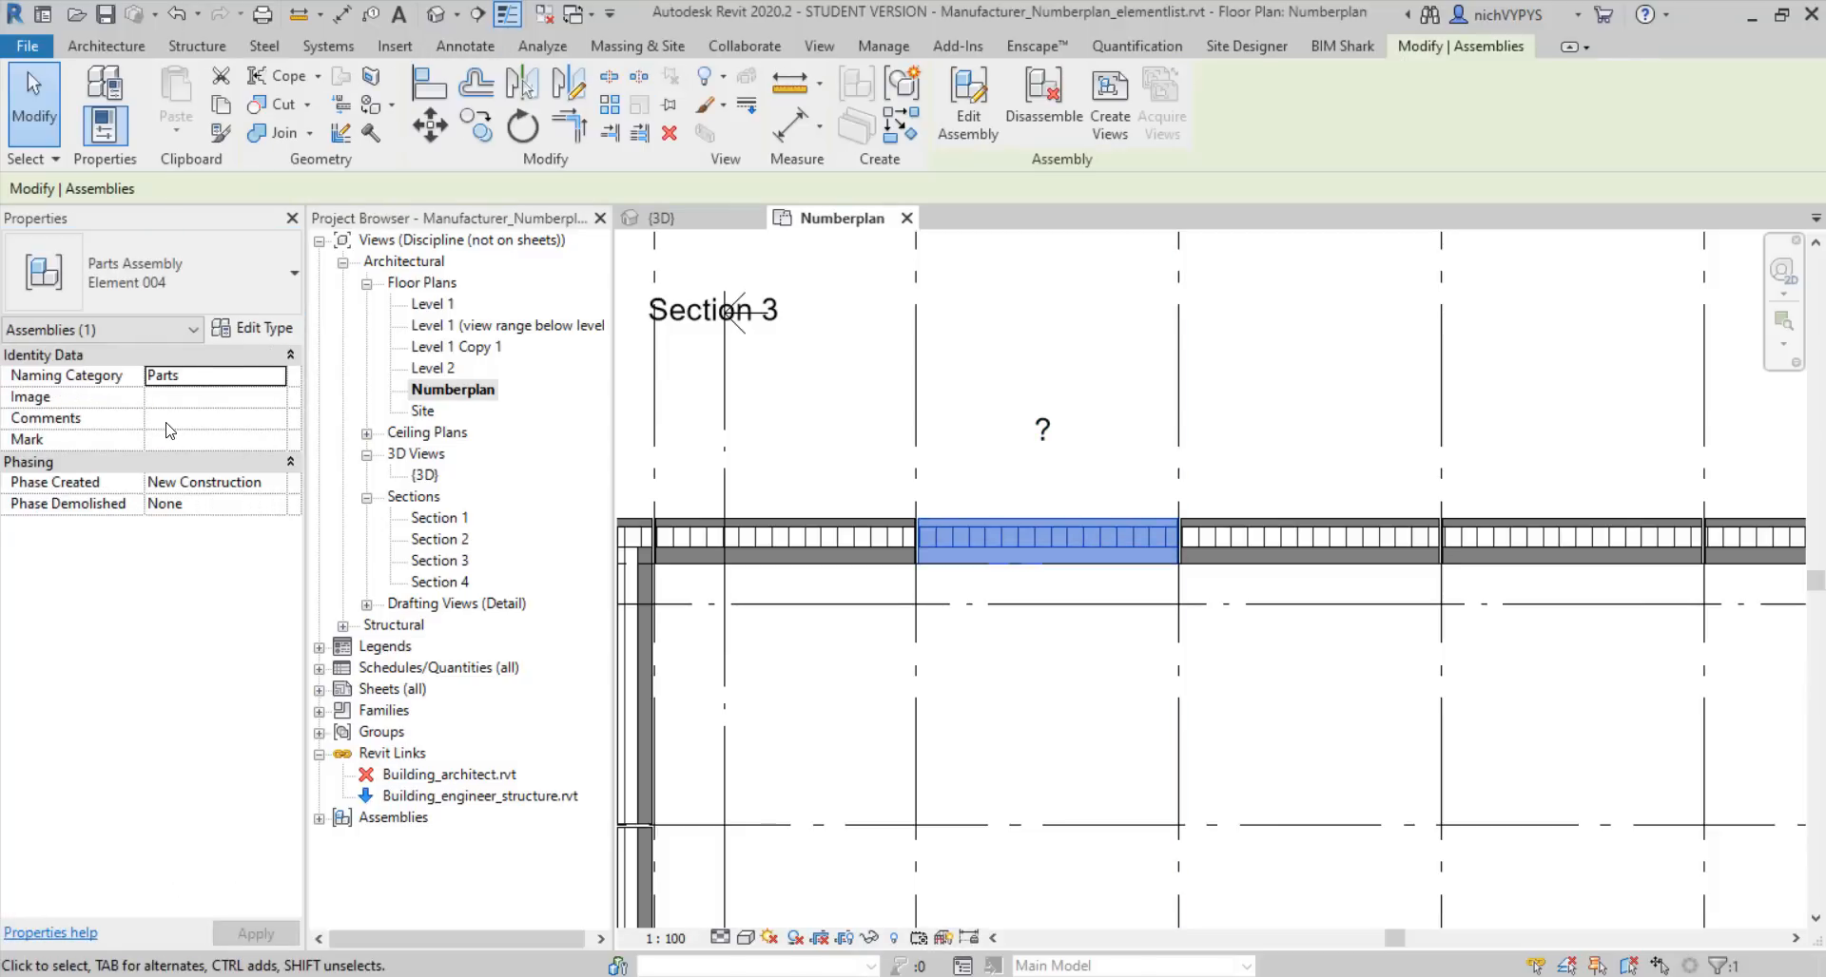
left_click(1191, 468)
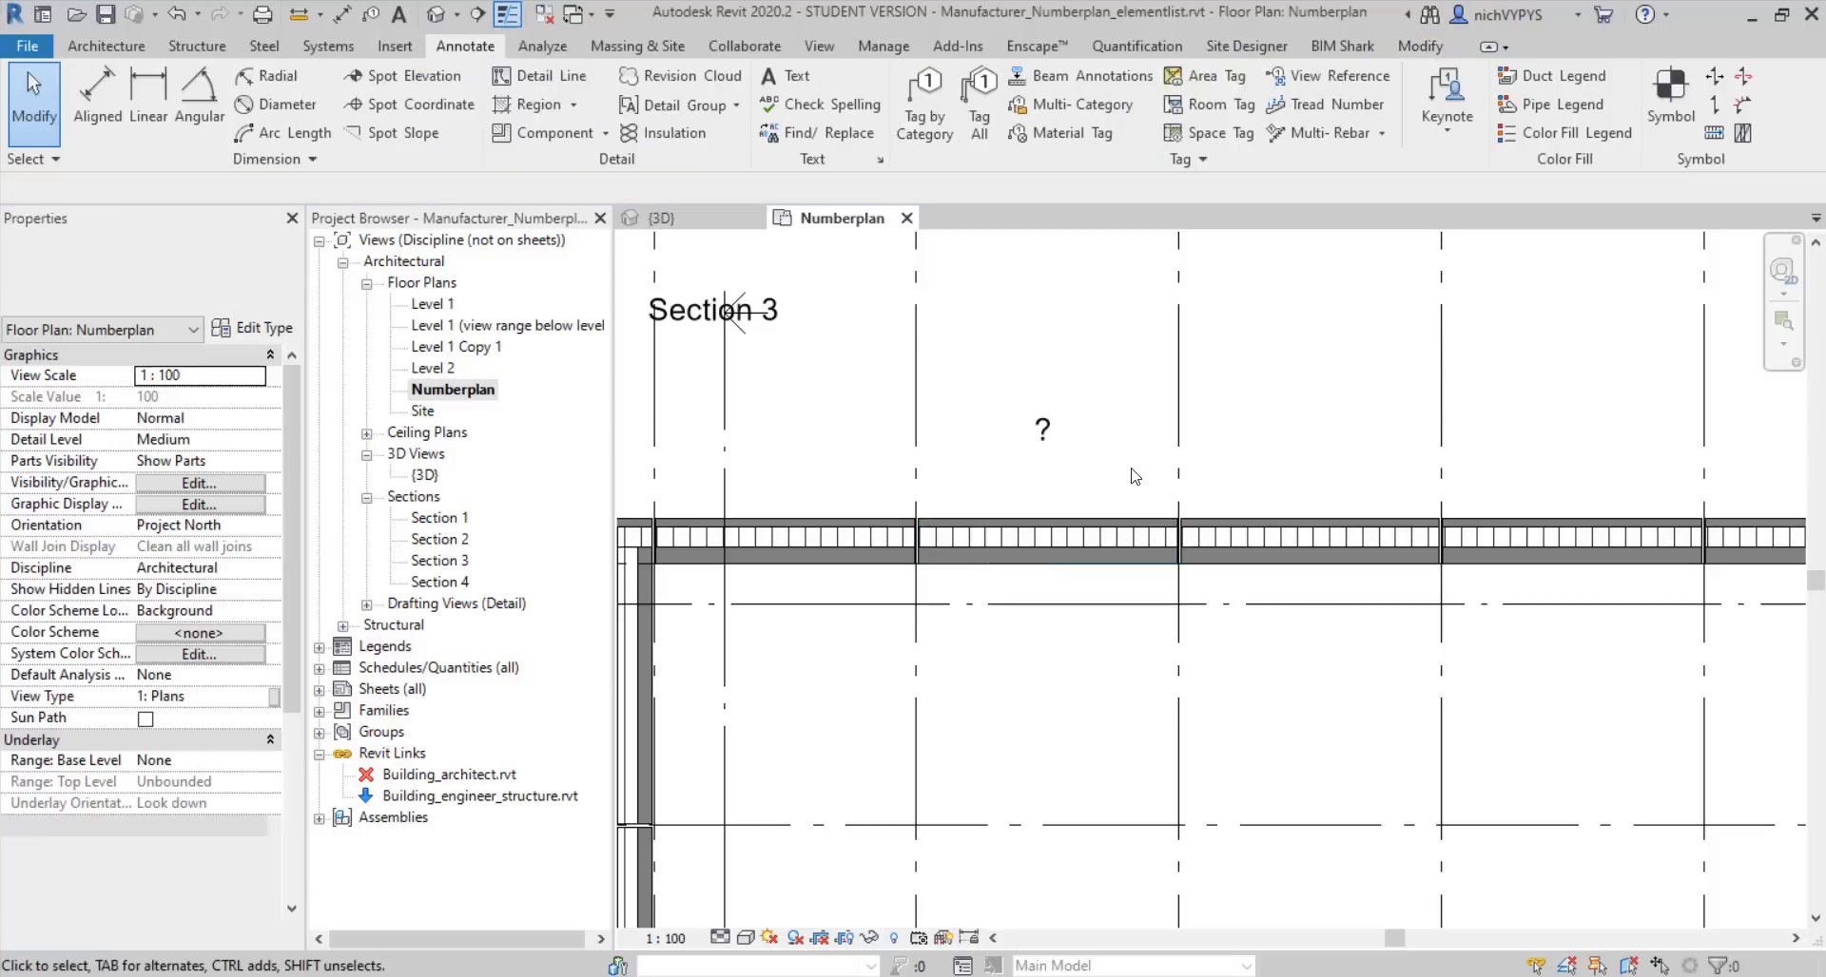
left_click(1105, 520)
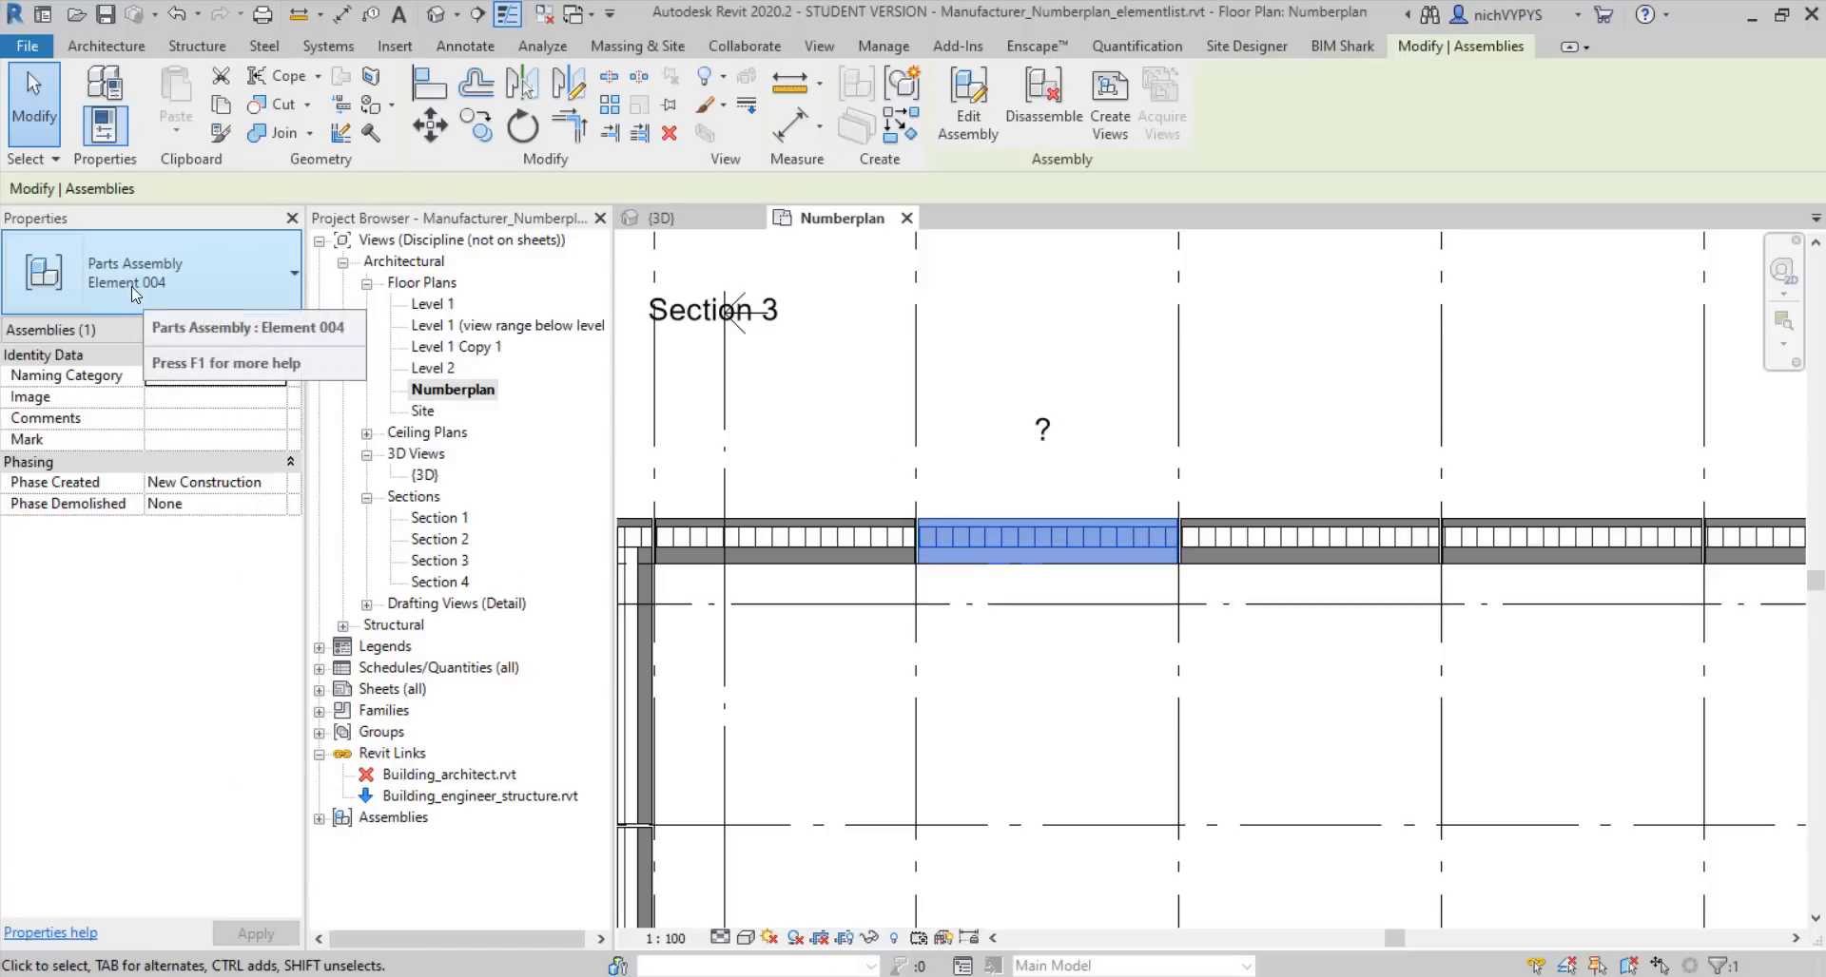
left_click(282, 329)
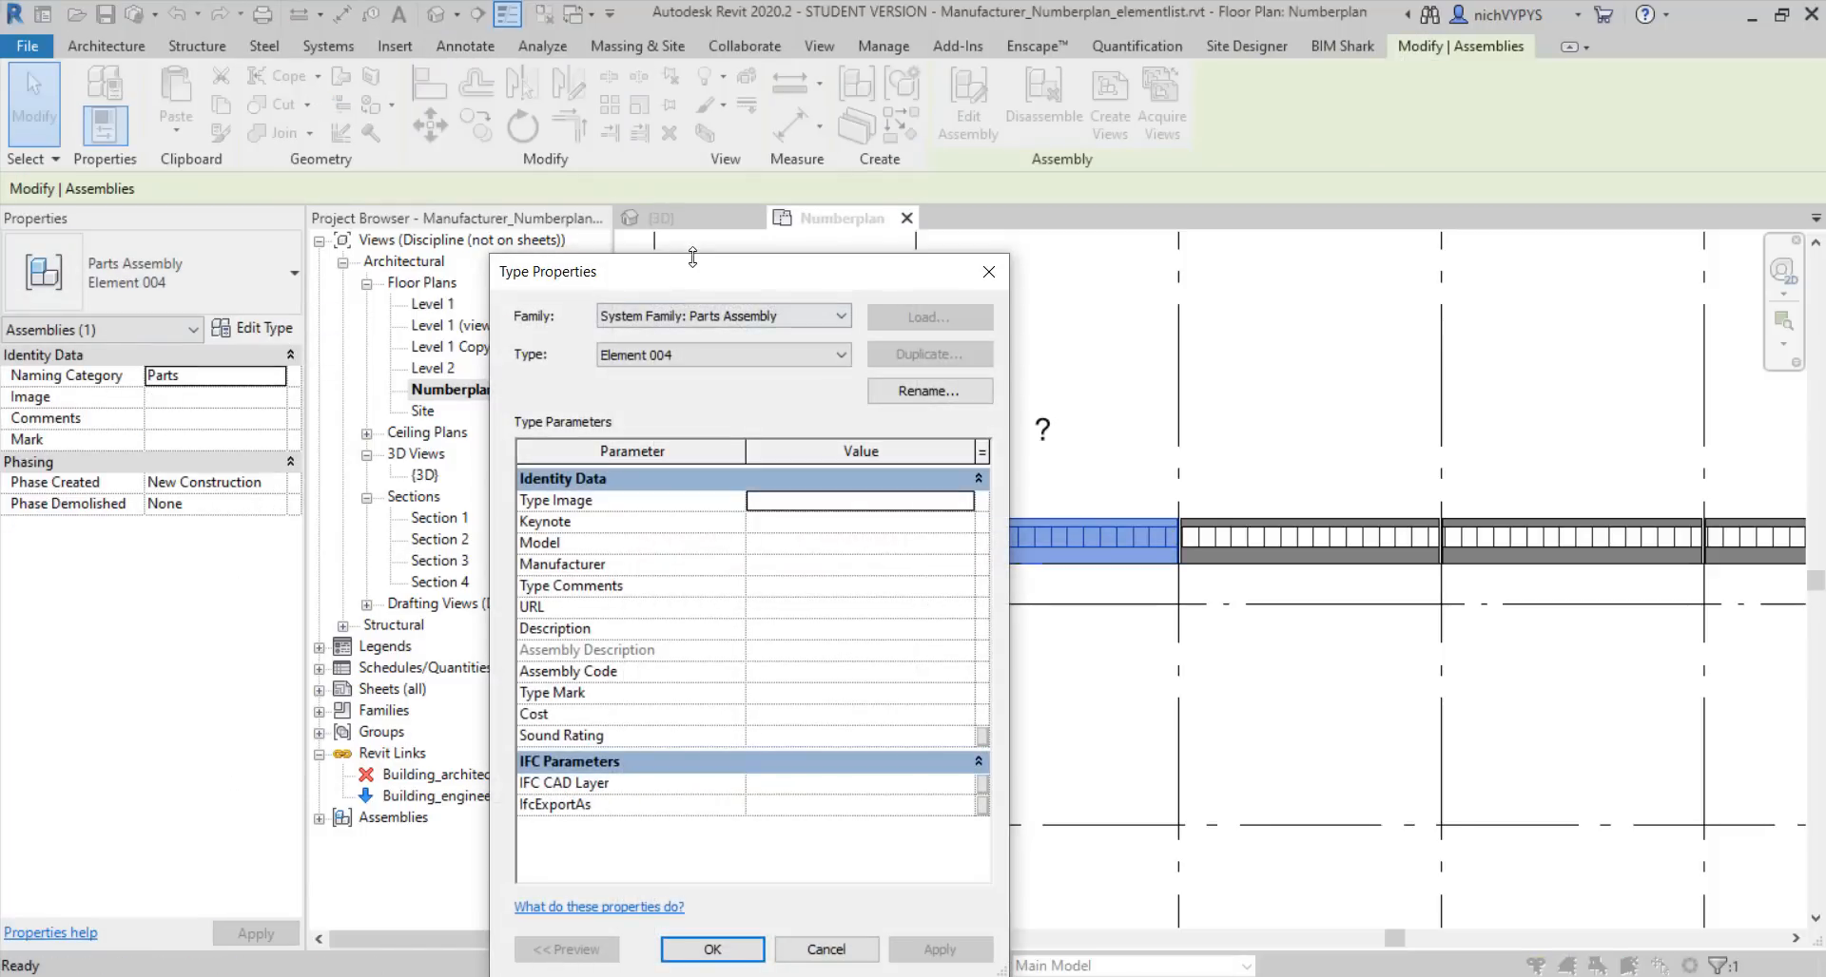
left_click_drag(697, 275, 687, 181)
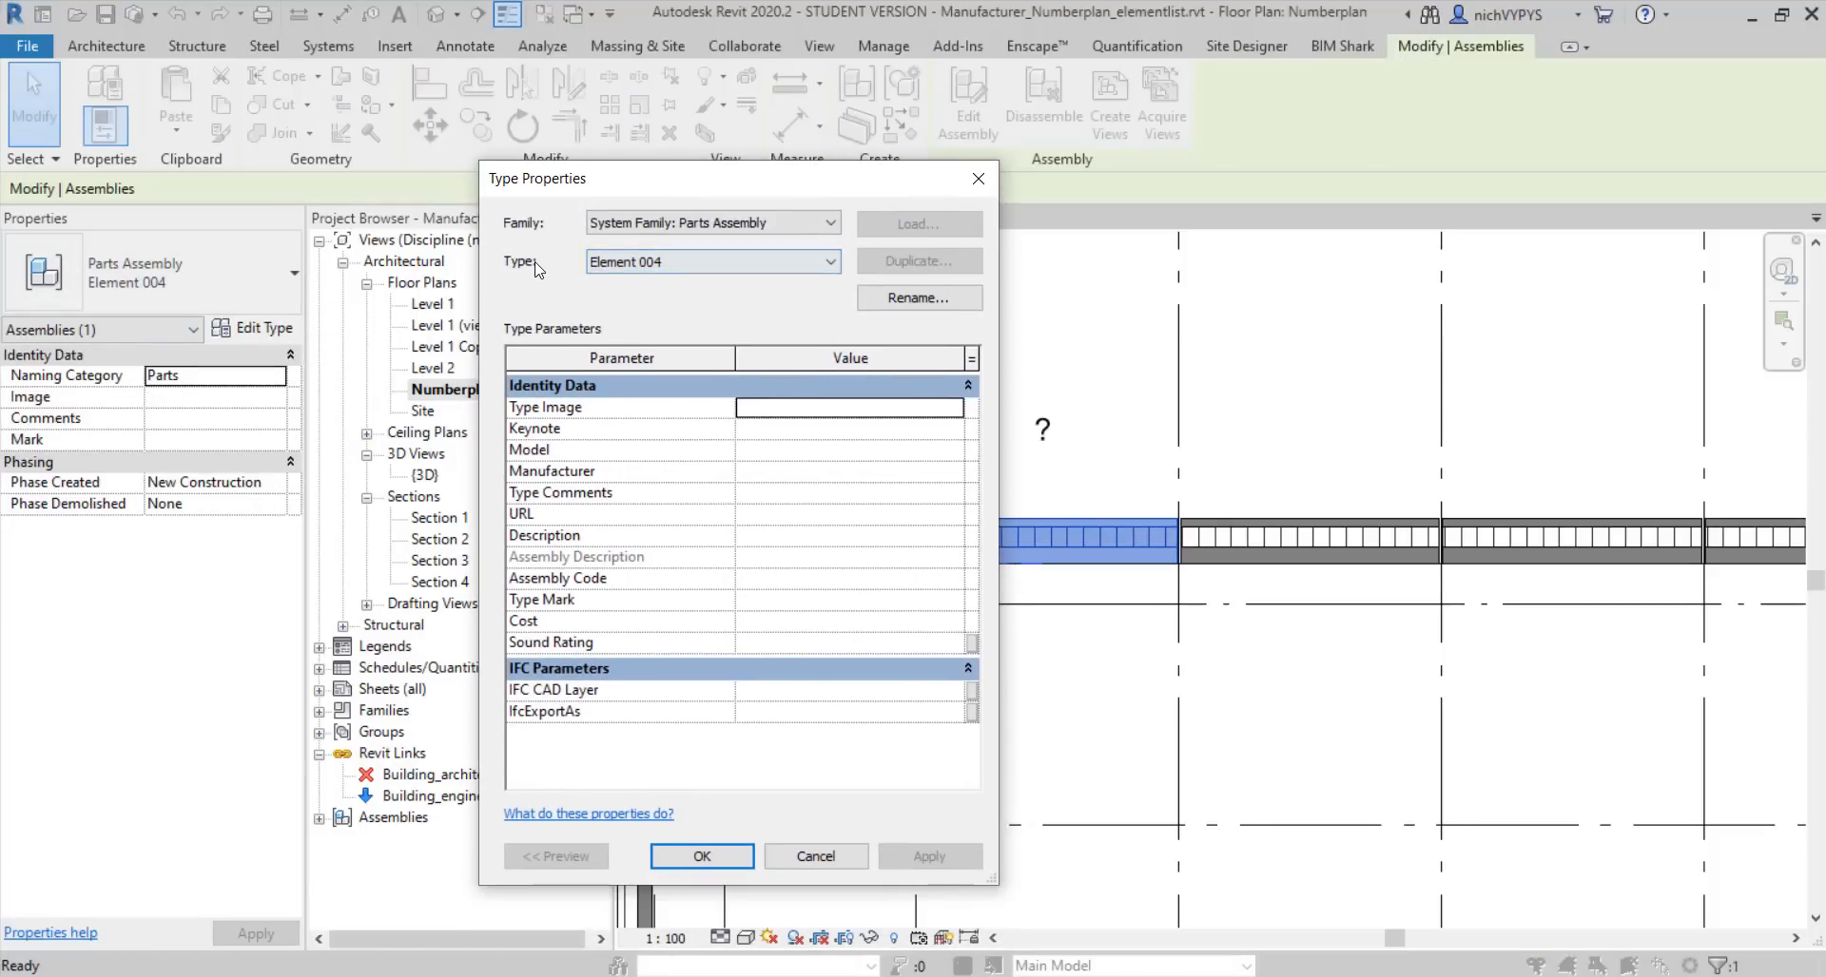
left_click(703, 857)
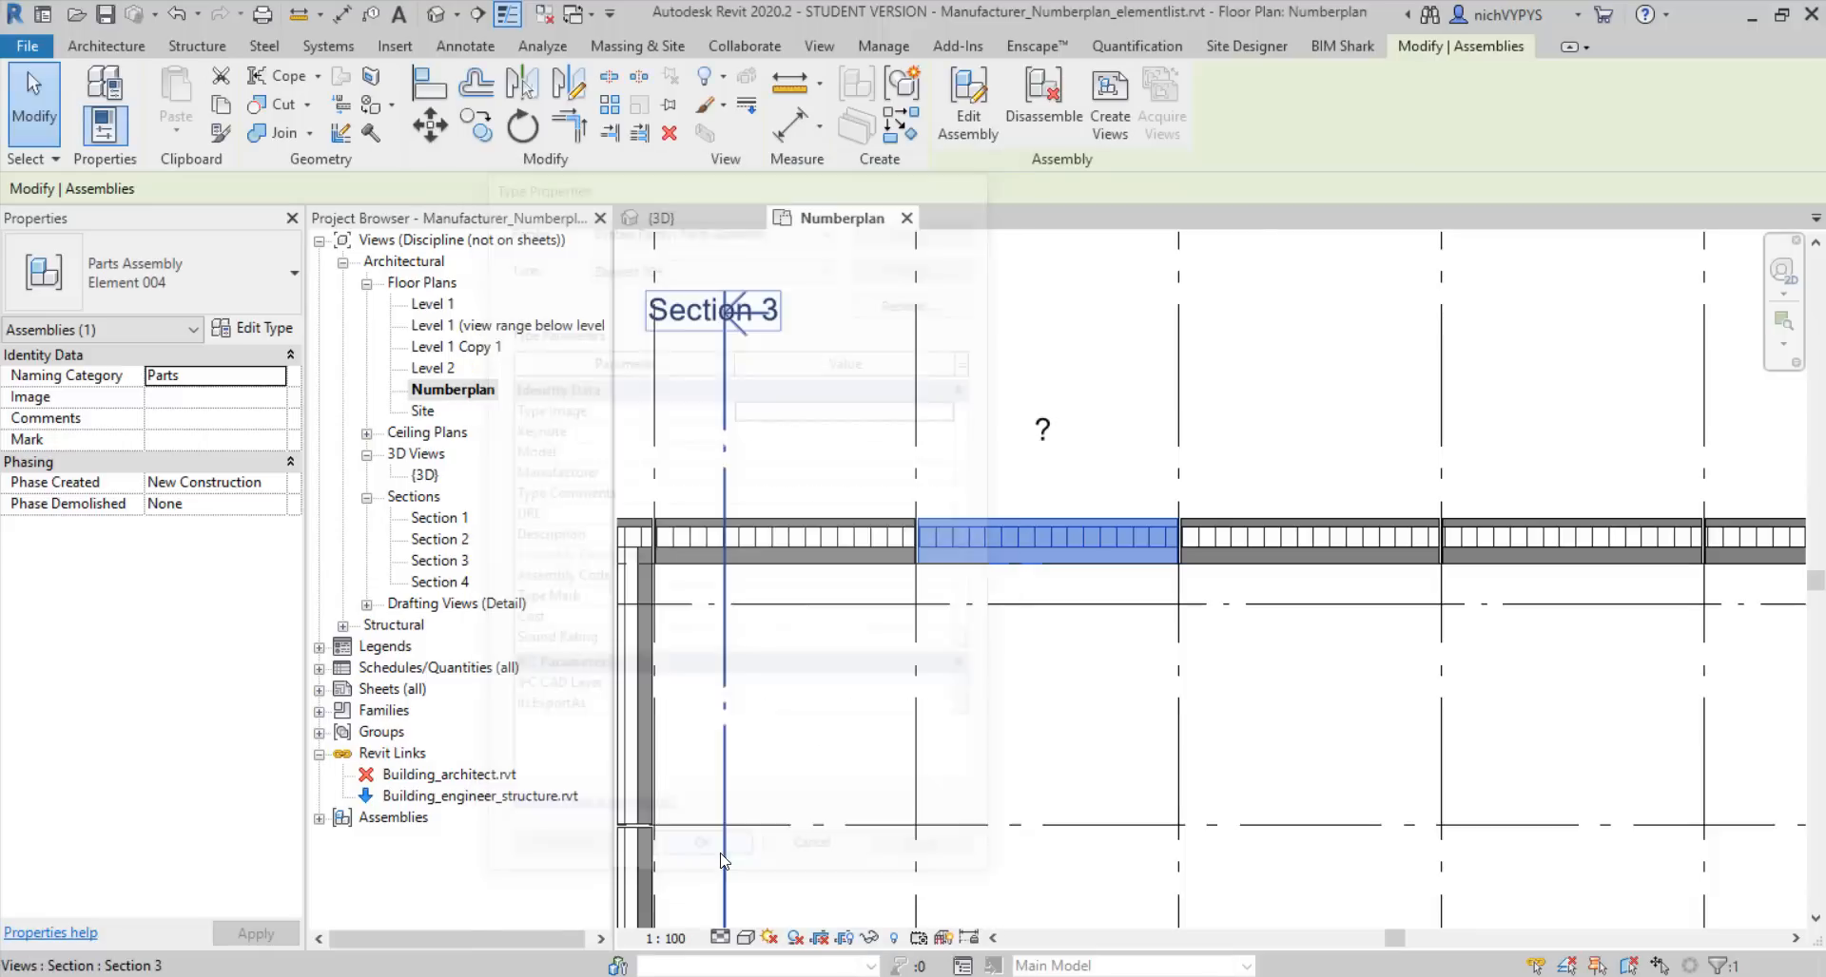
Edit the family of the tag above the wall and add the Type Name parameter to its Comments label
left_click(1050, 432)
left_click(958, 113)
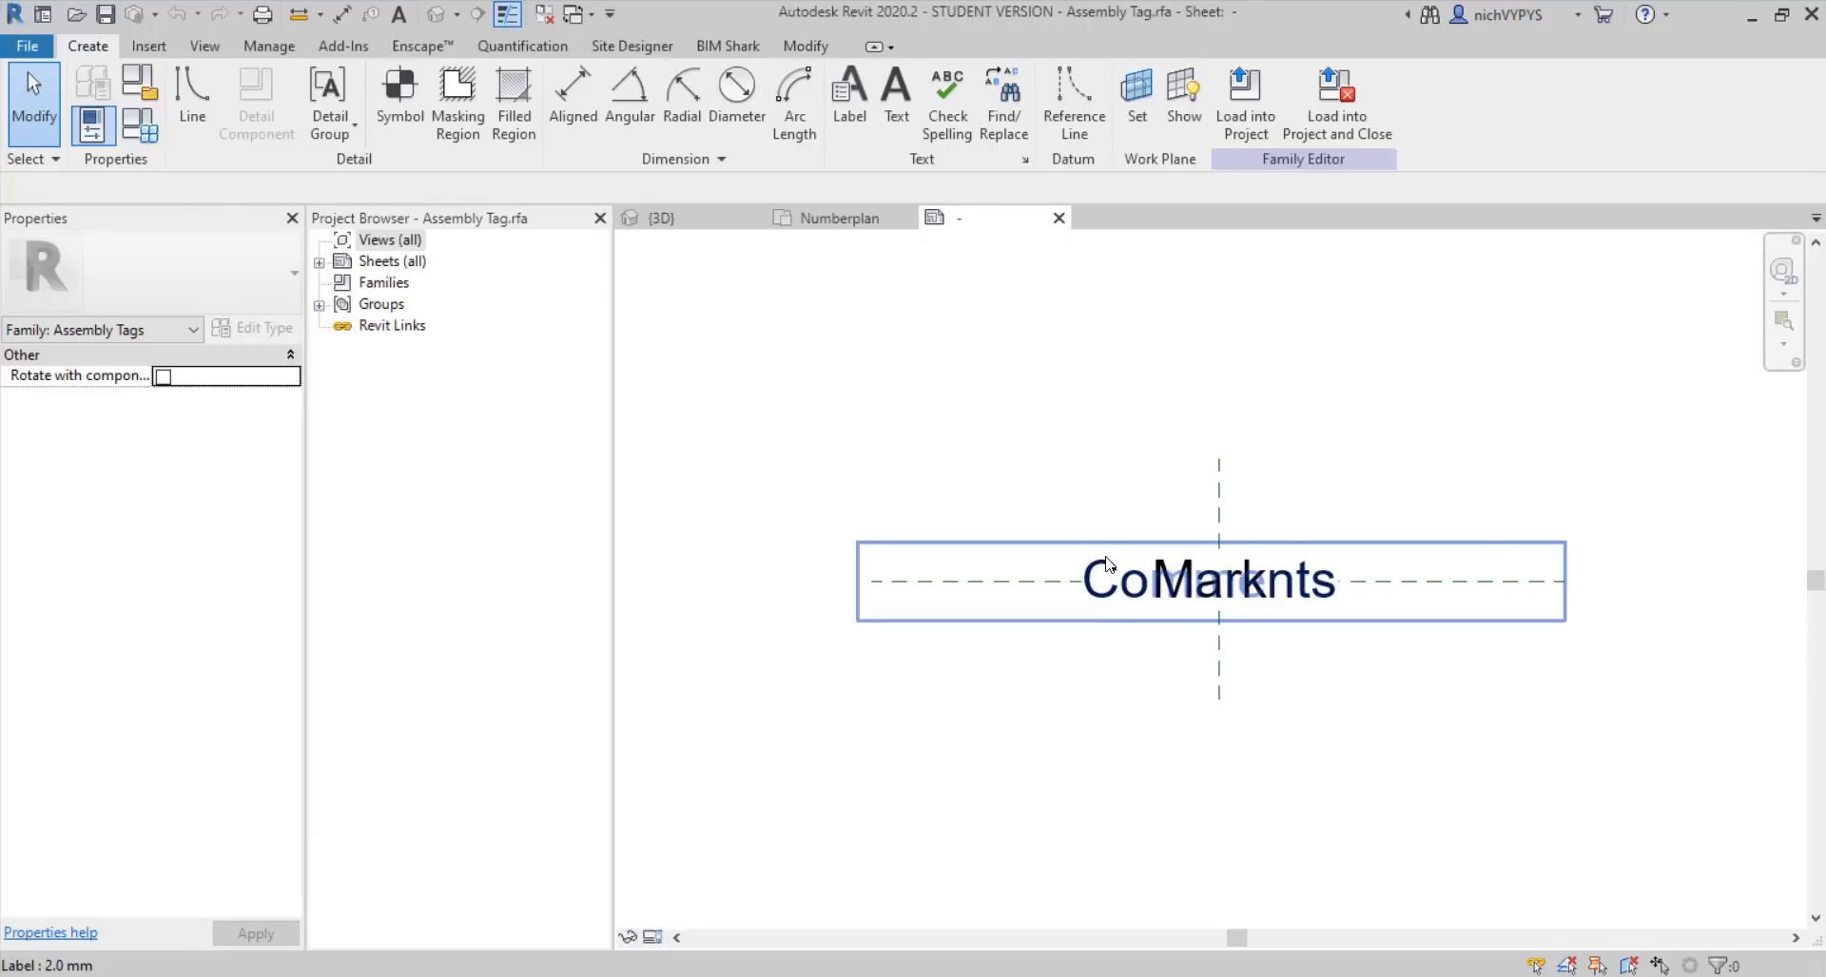
left_click(1105, 557)
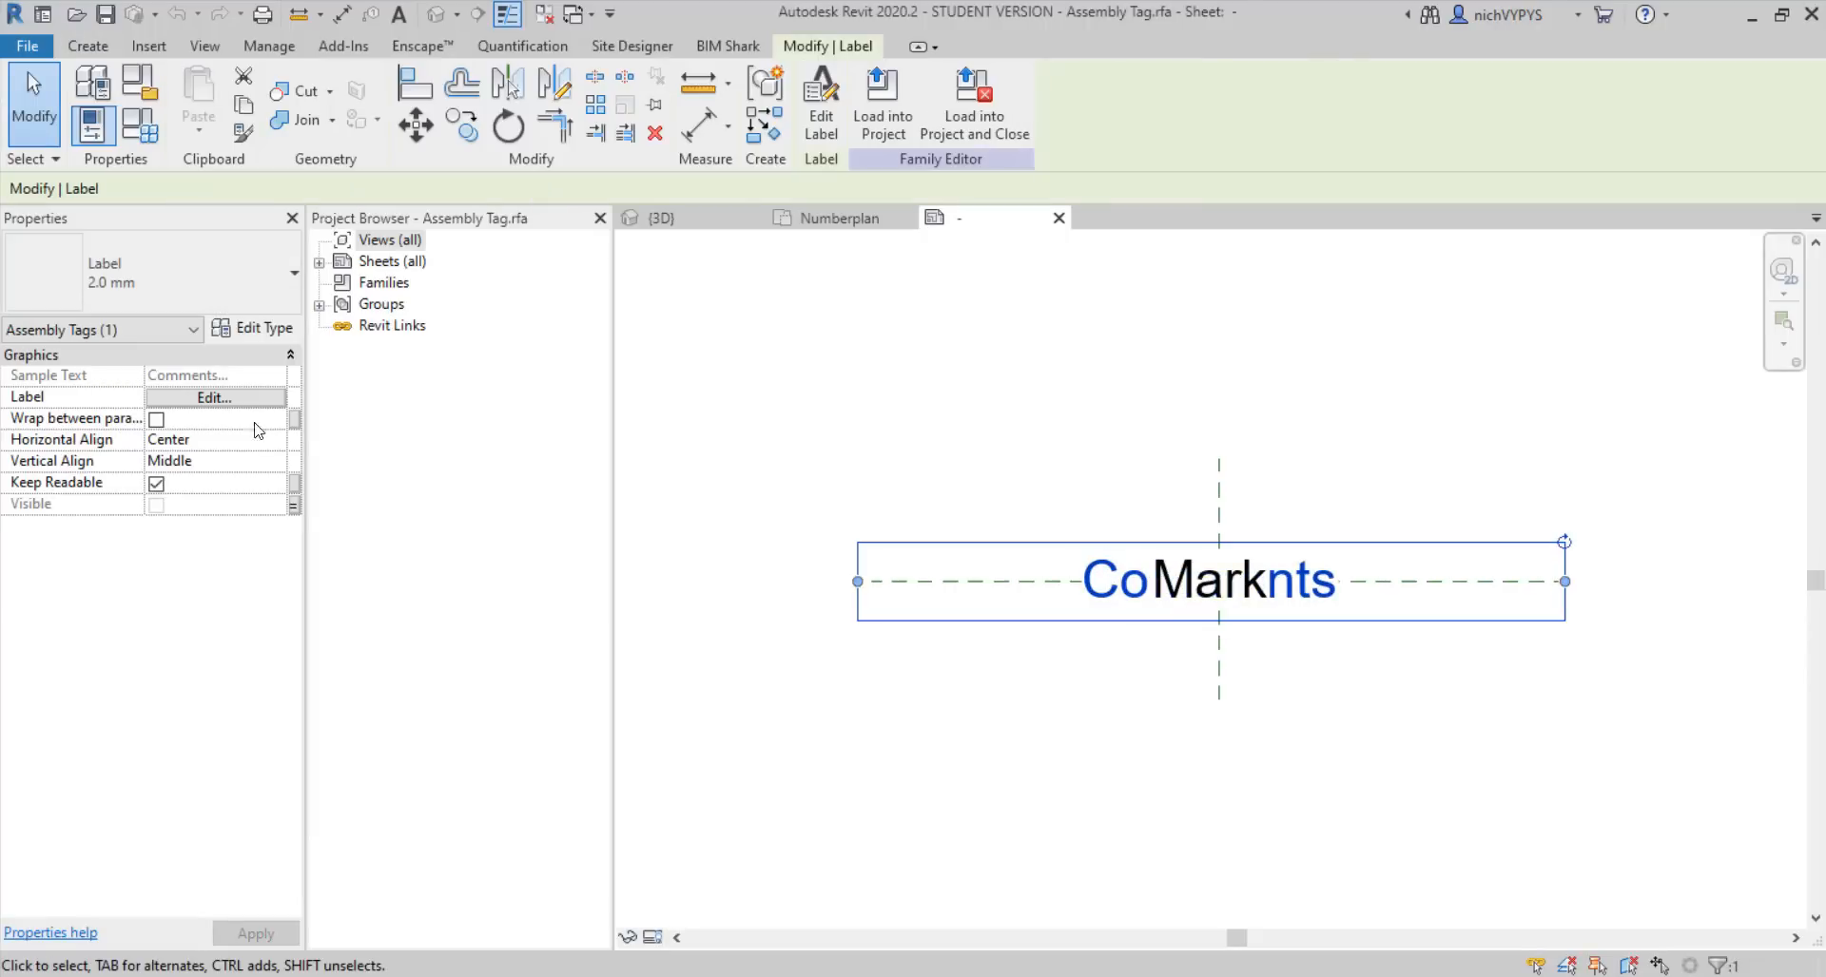
left_click(191, 400)
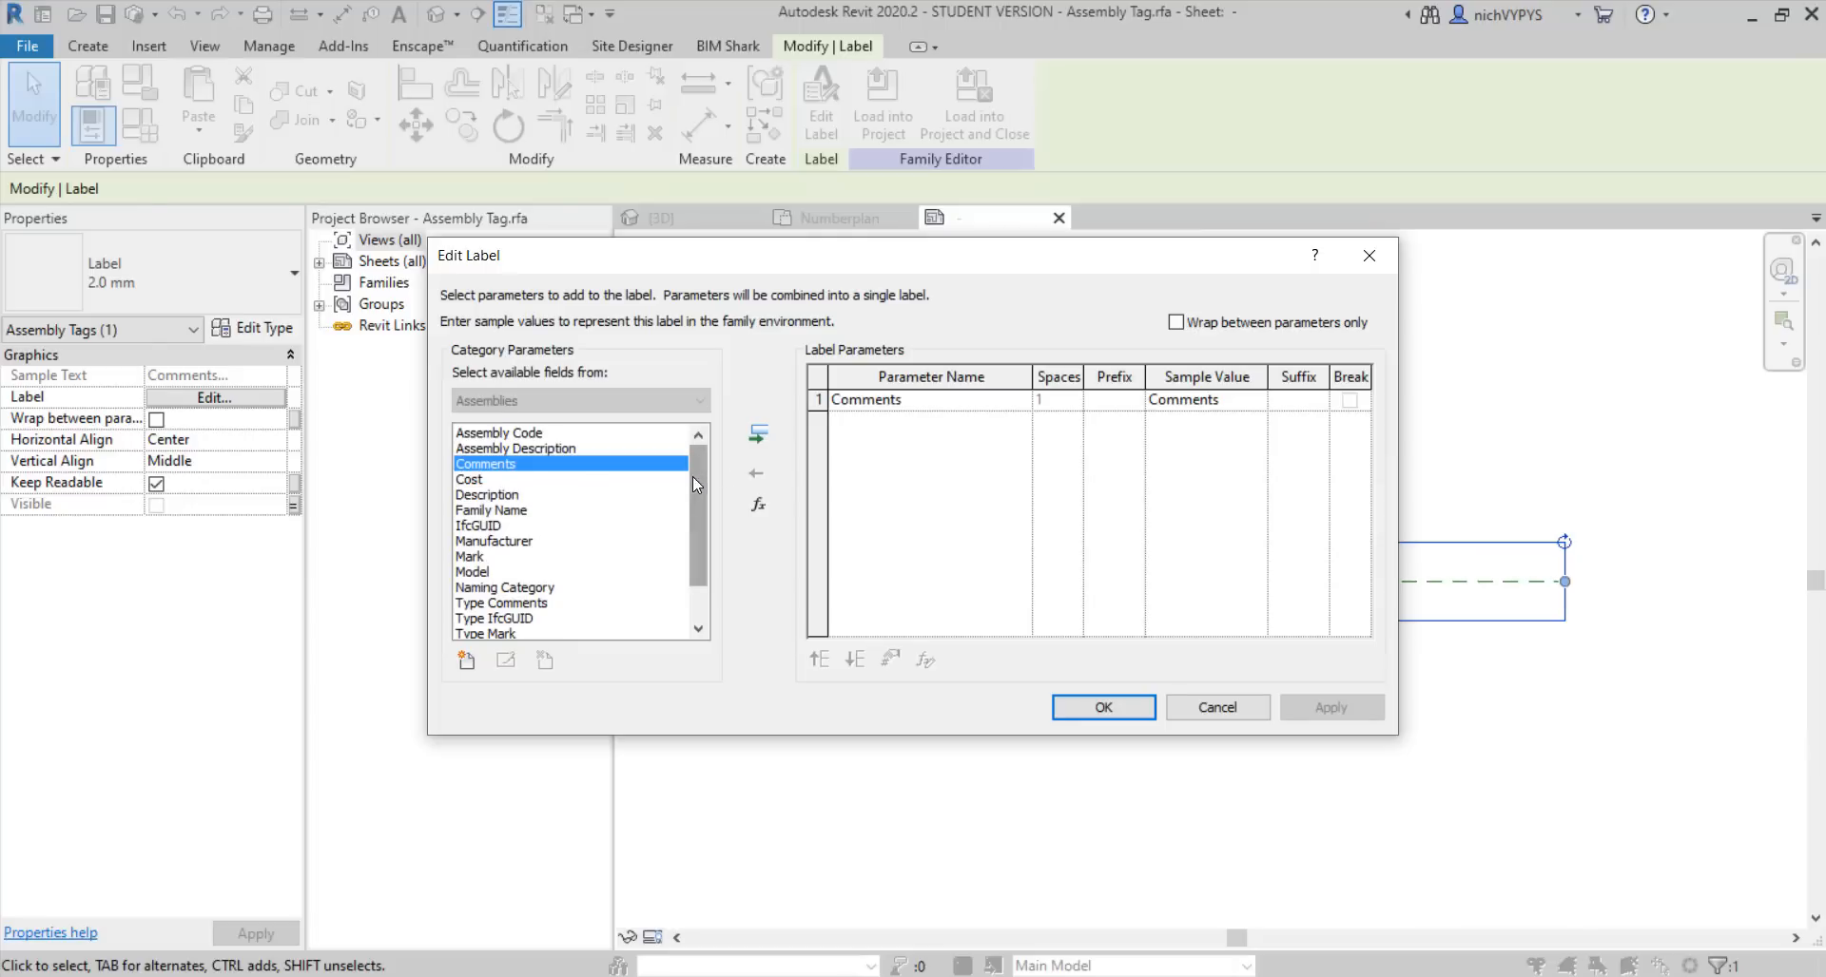
left_click_drag(692, 476, 692, 517)
left_click(512, 604)
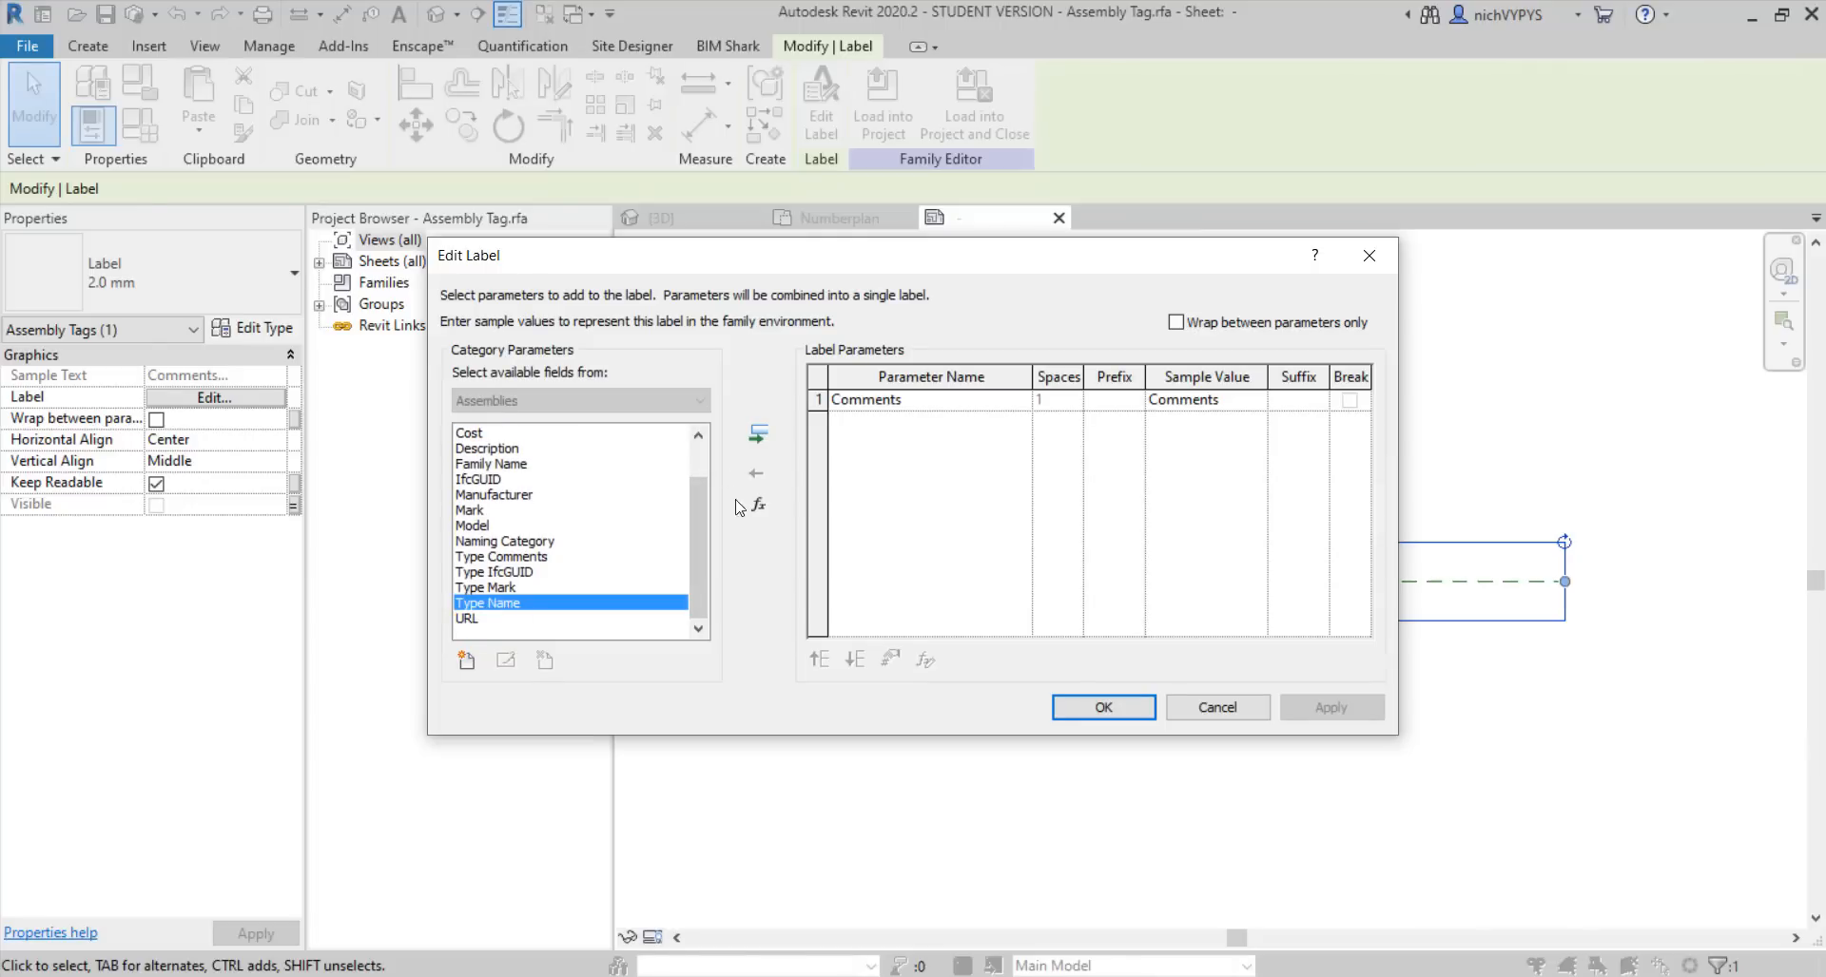
left_click(758, 434)
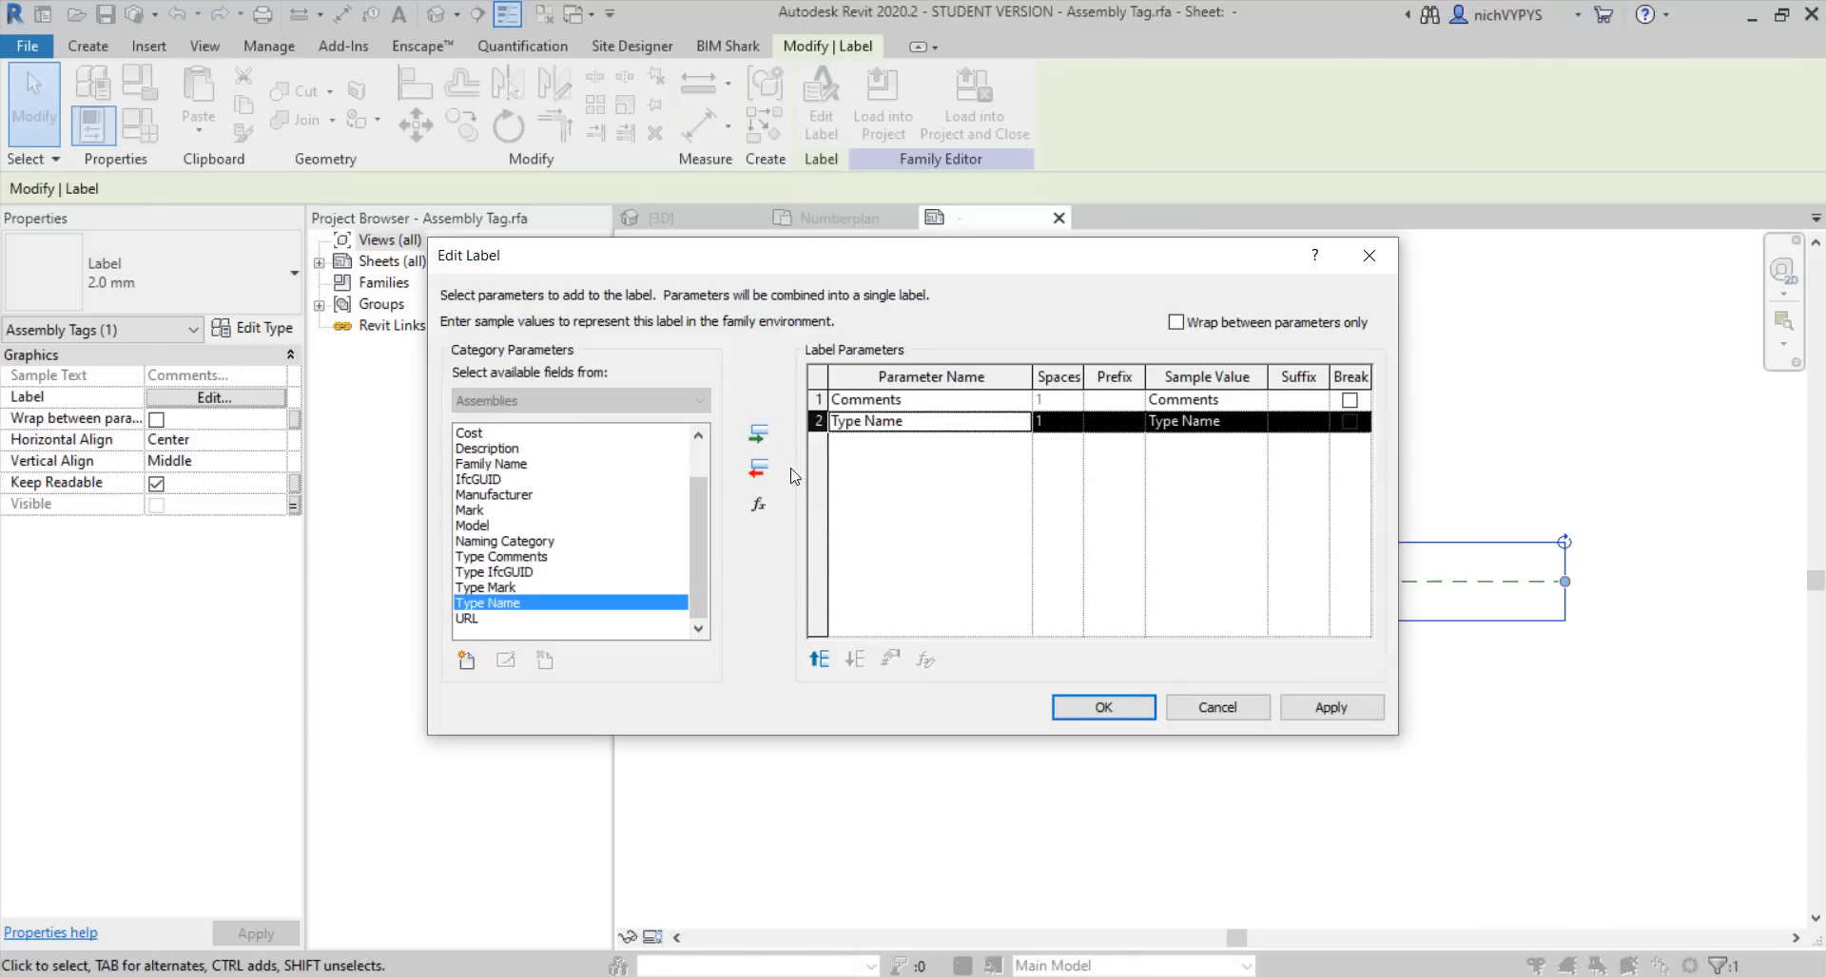
Place Type Name ahead of Comments in the label and add a line break after it
left_click(821, 661)
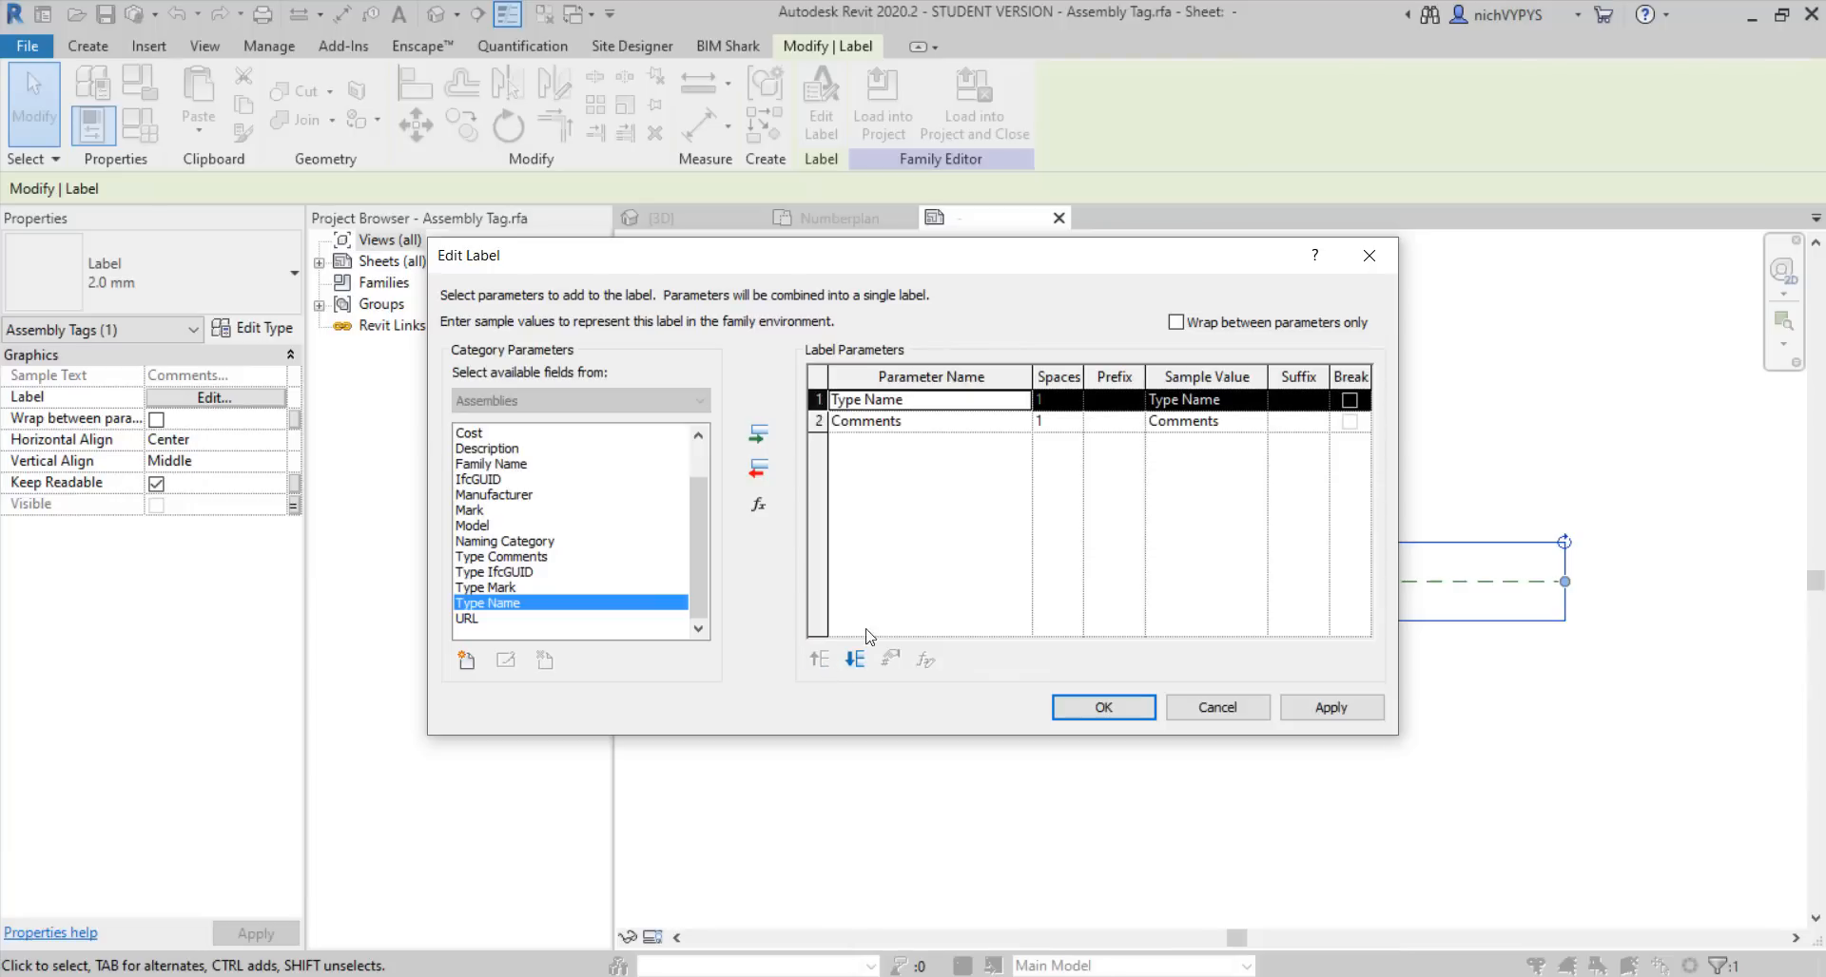
left_click(1348, 403)
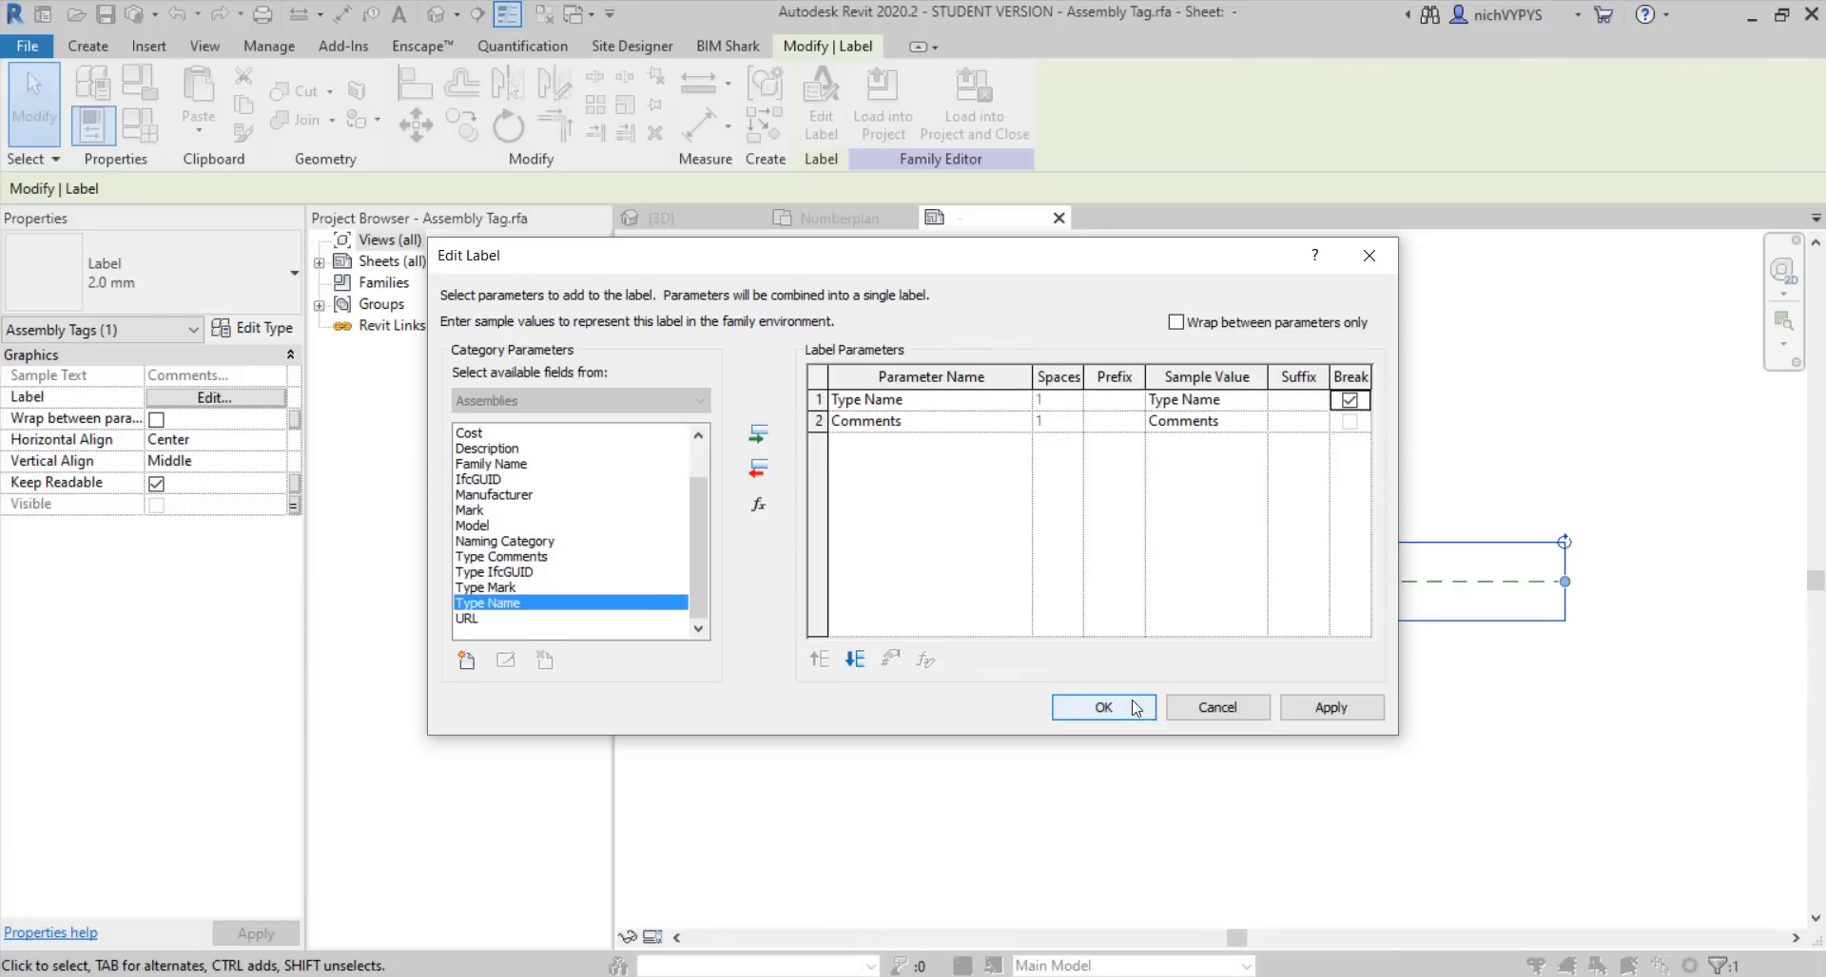
left_click(1102, 708)
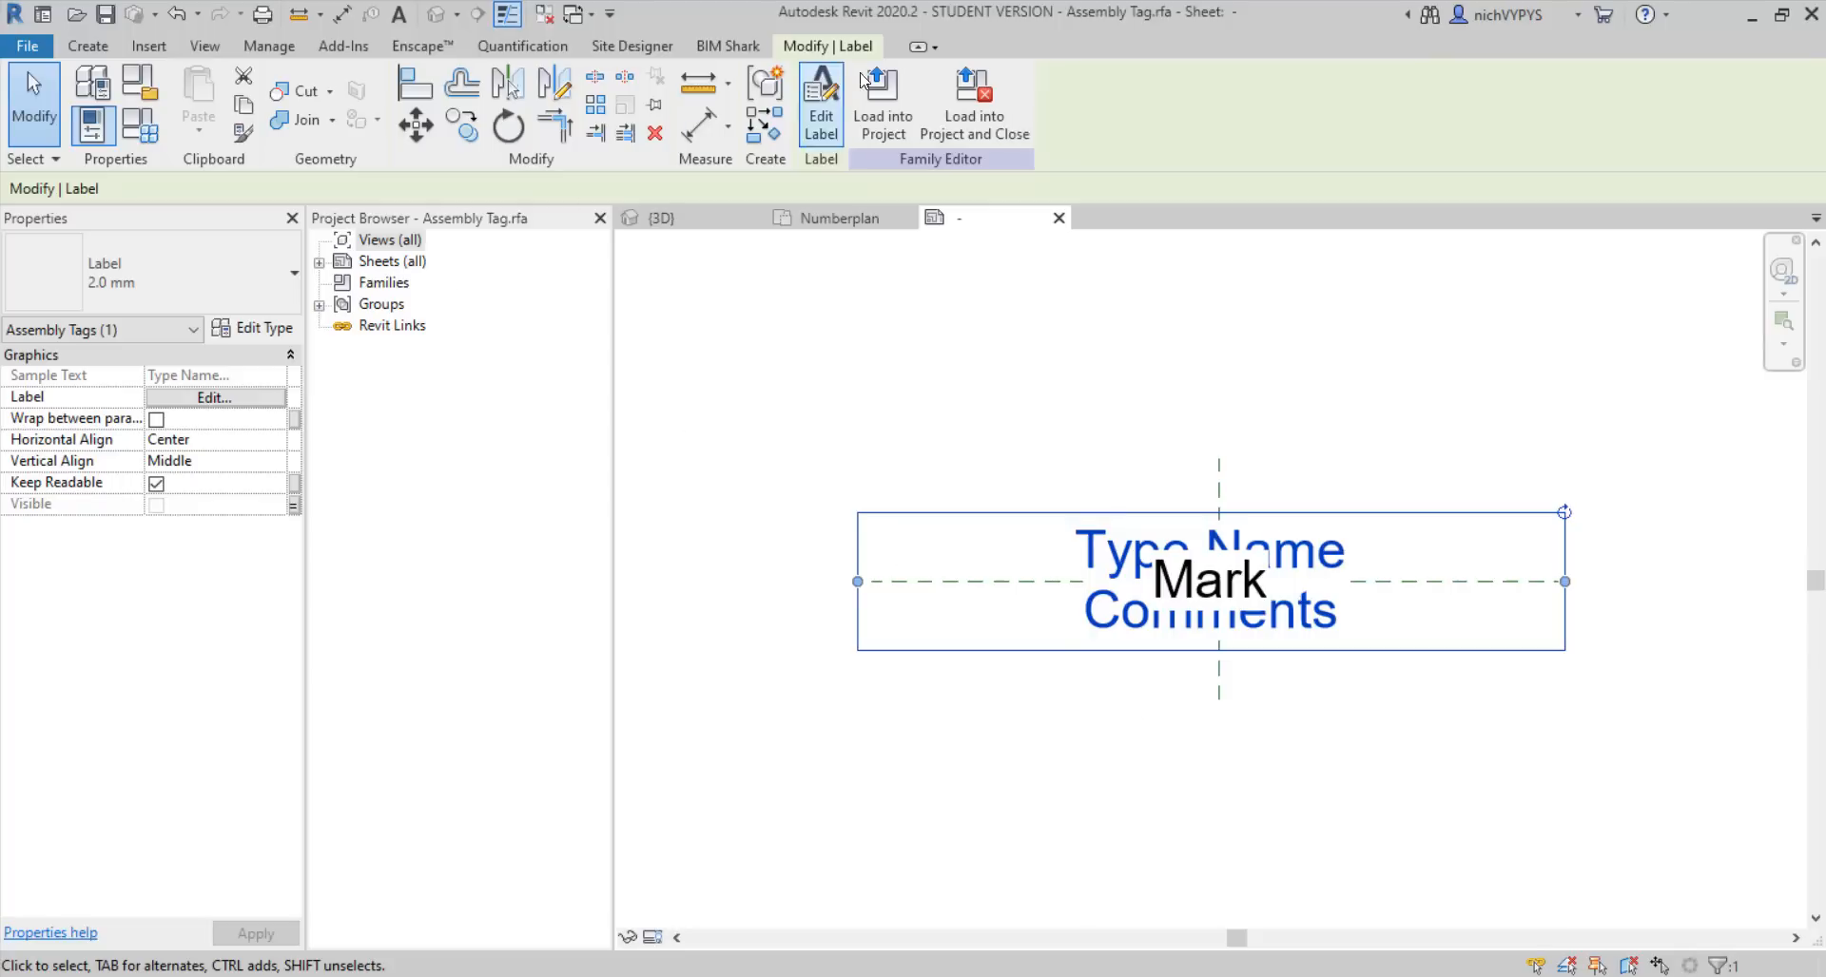
Load the edited tag family into the project, overwriting the existing version and its parameter values
left_click(884, 115)
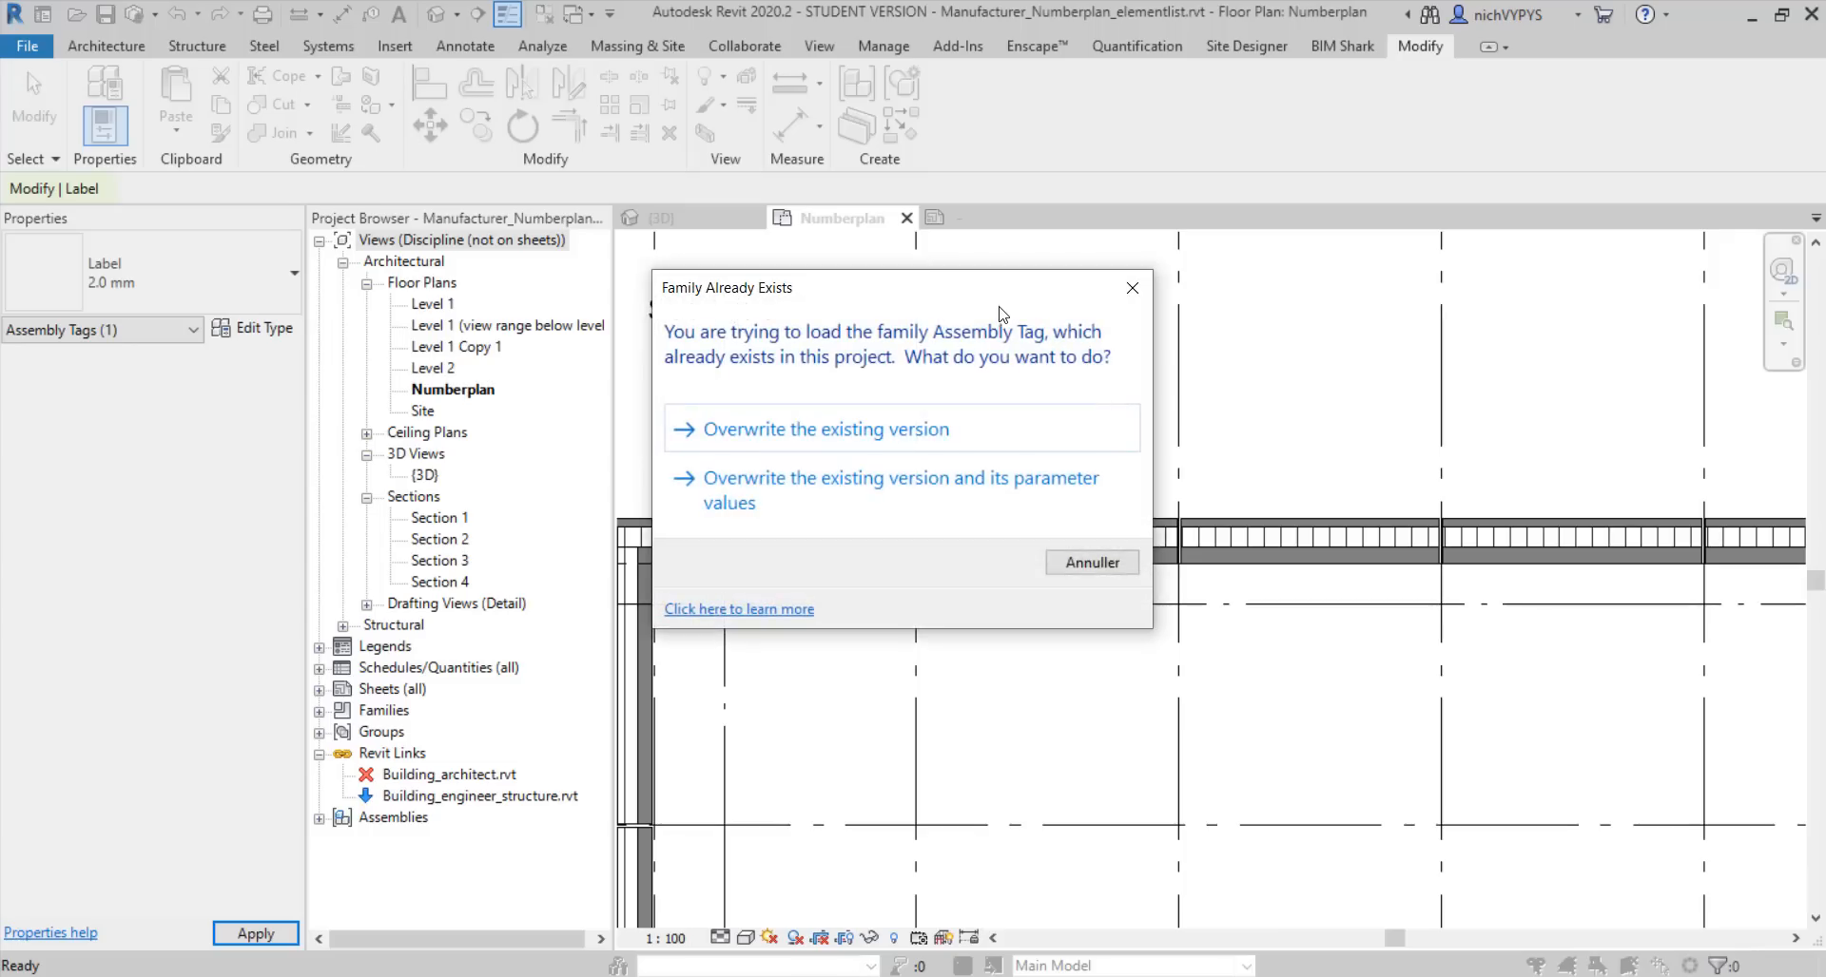
left_click(841, 478)
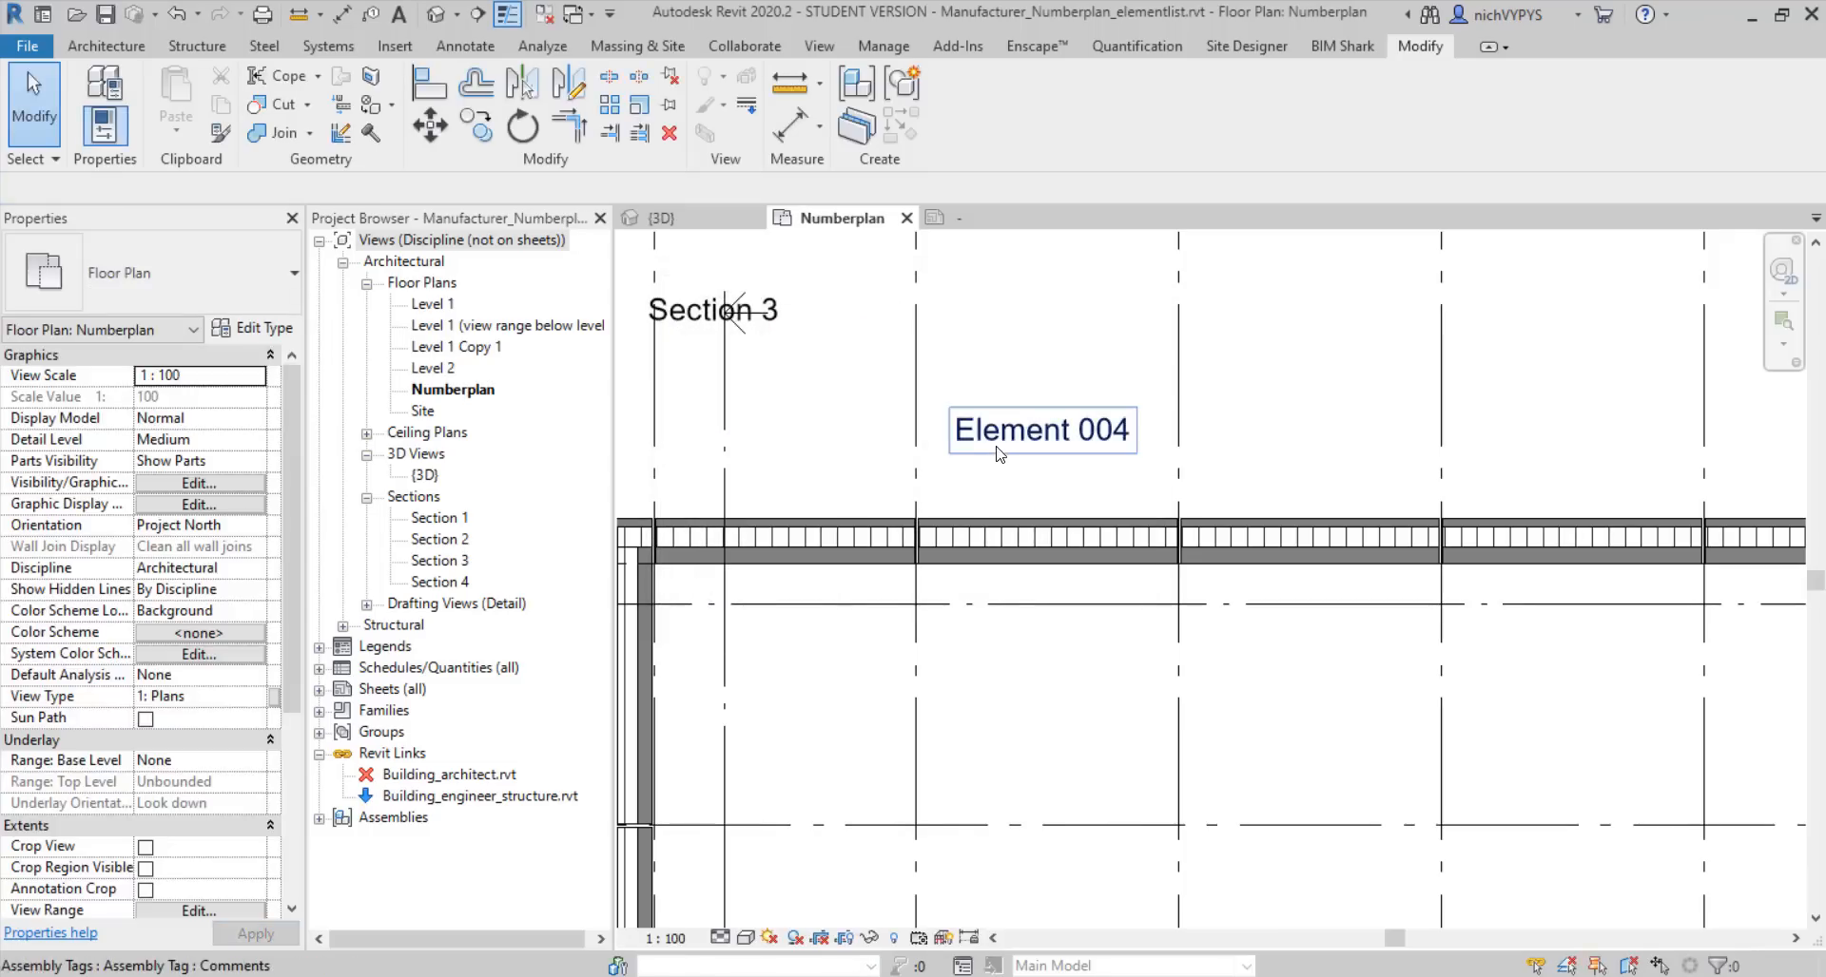
left_click(1007, 449)
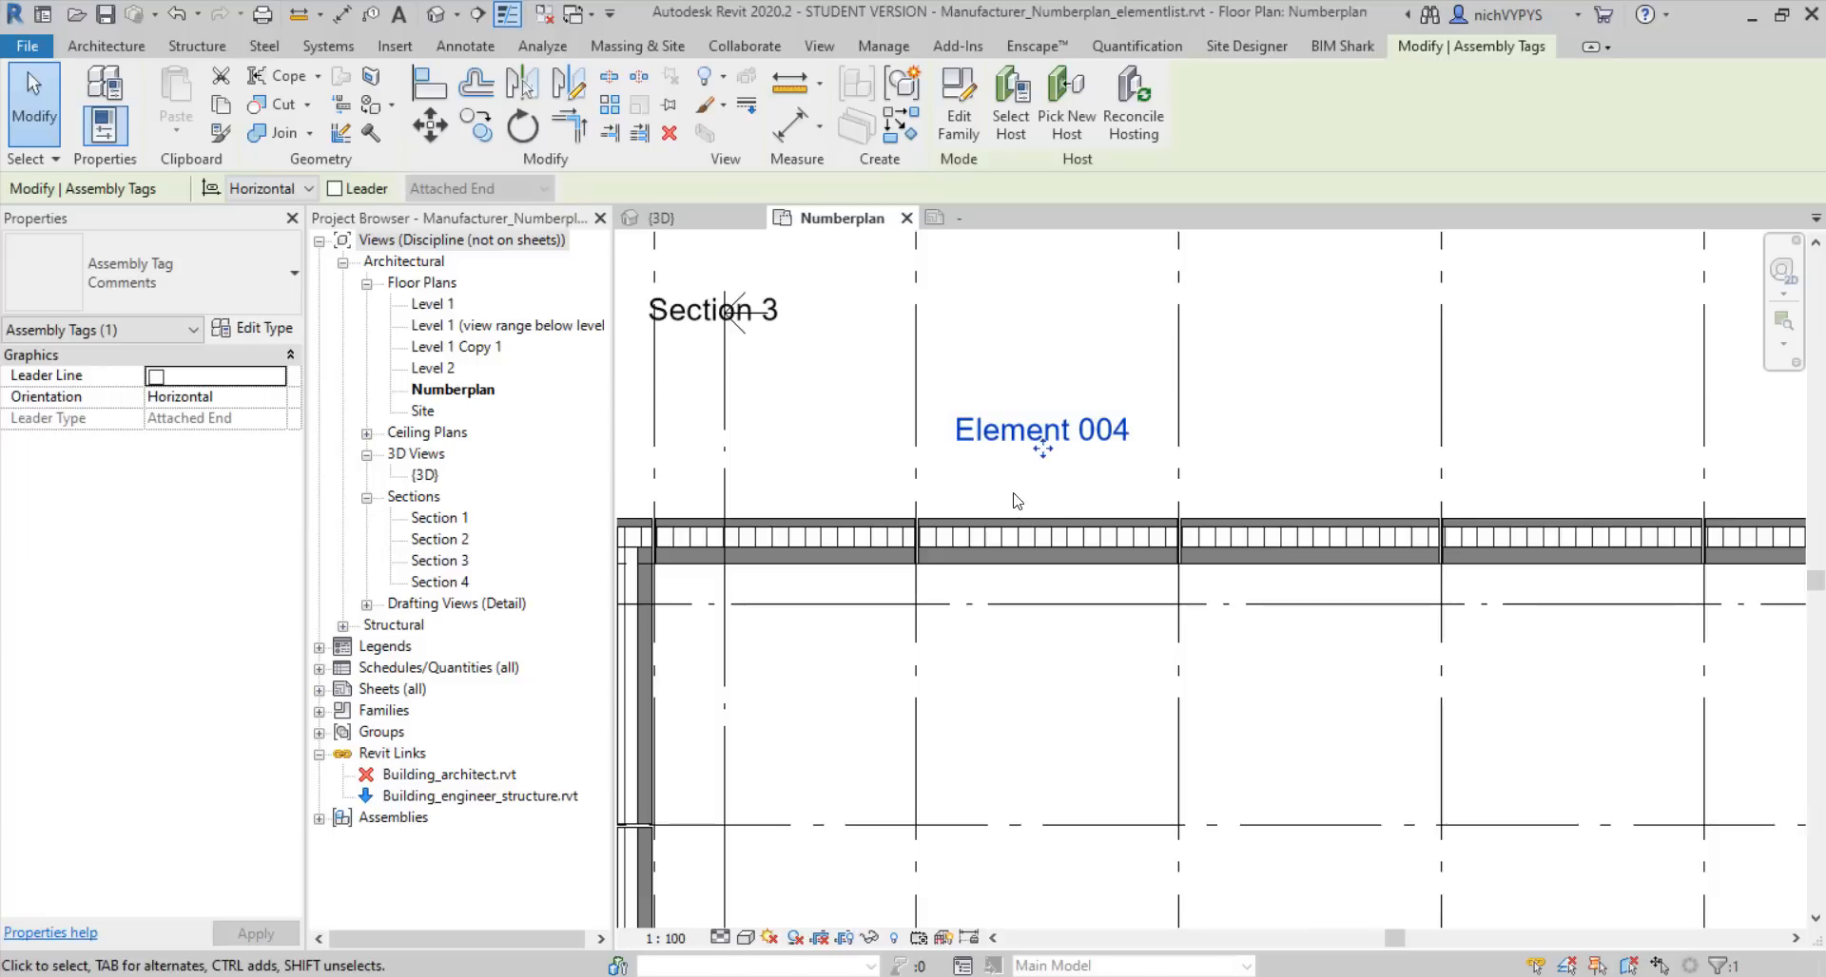
Set the Comments of the wall assembly between grids 2 and 3 to Del1
left_click(1025, 528)
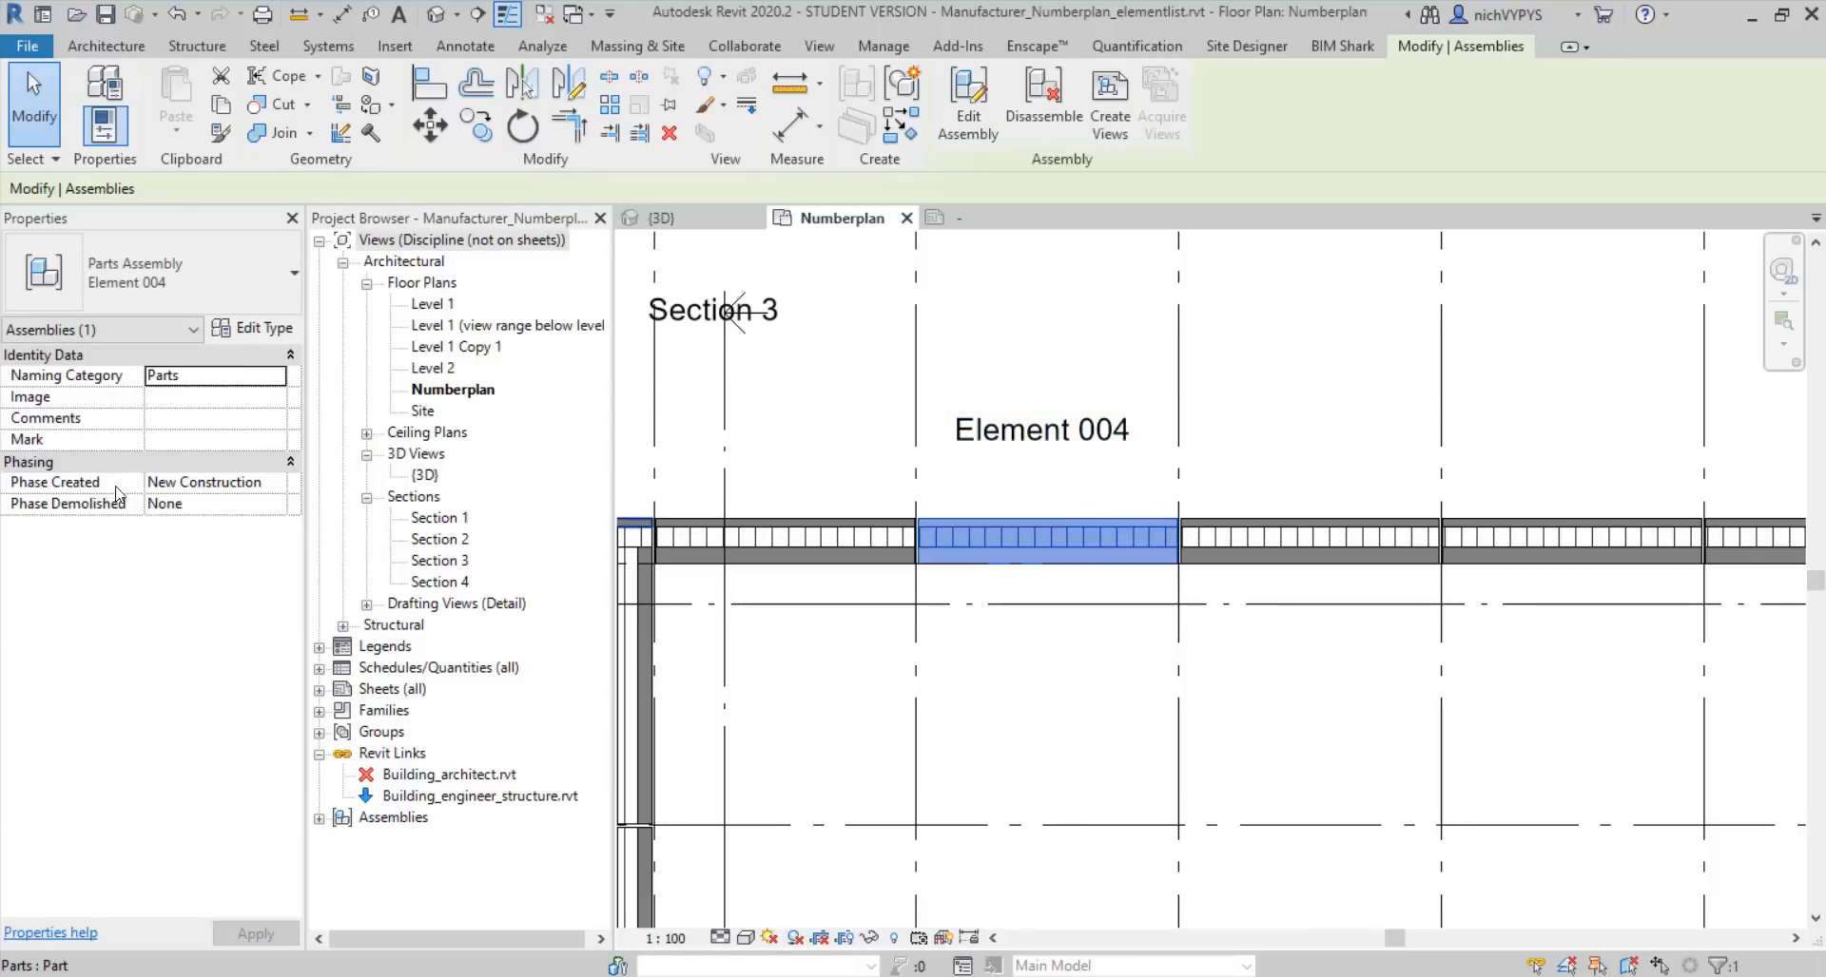
left_click(199, 420)
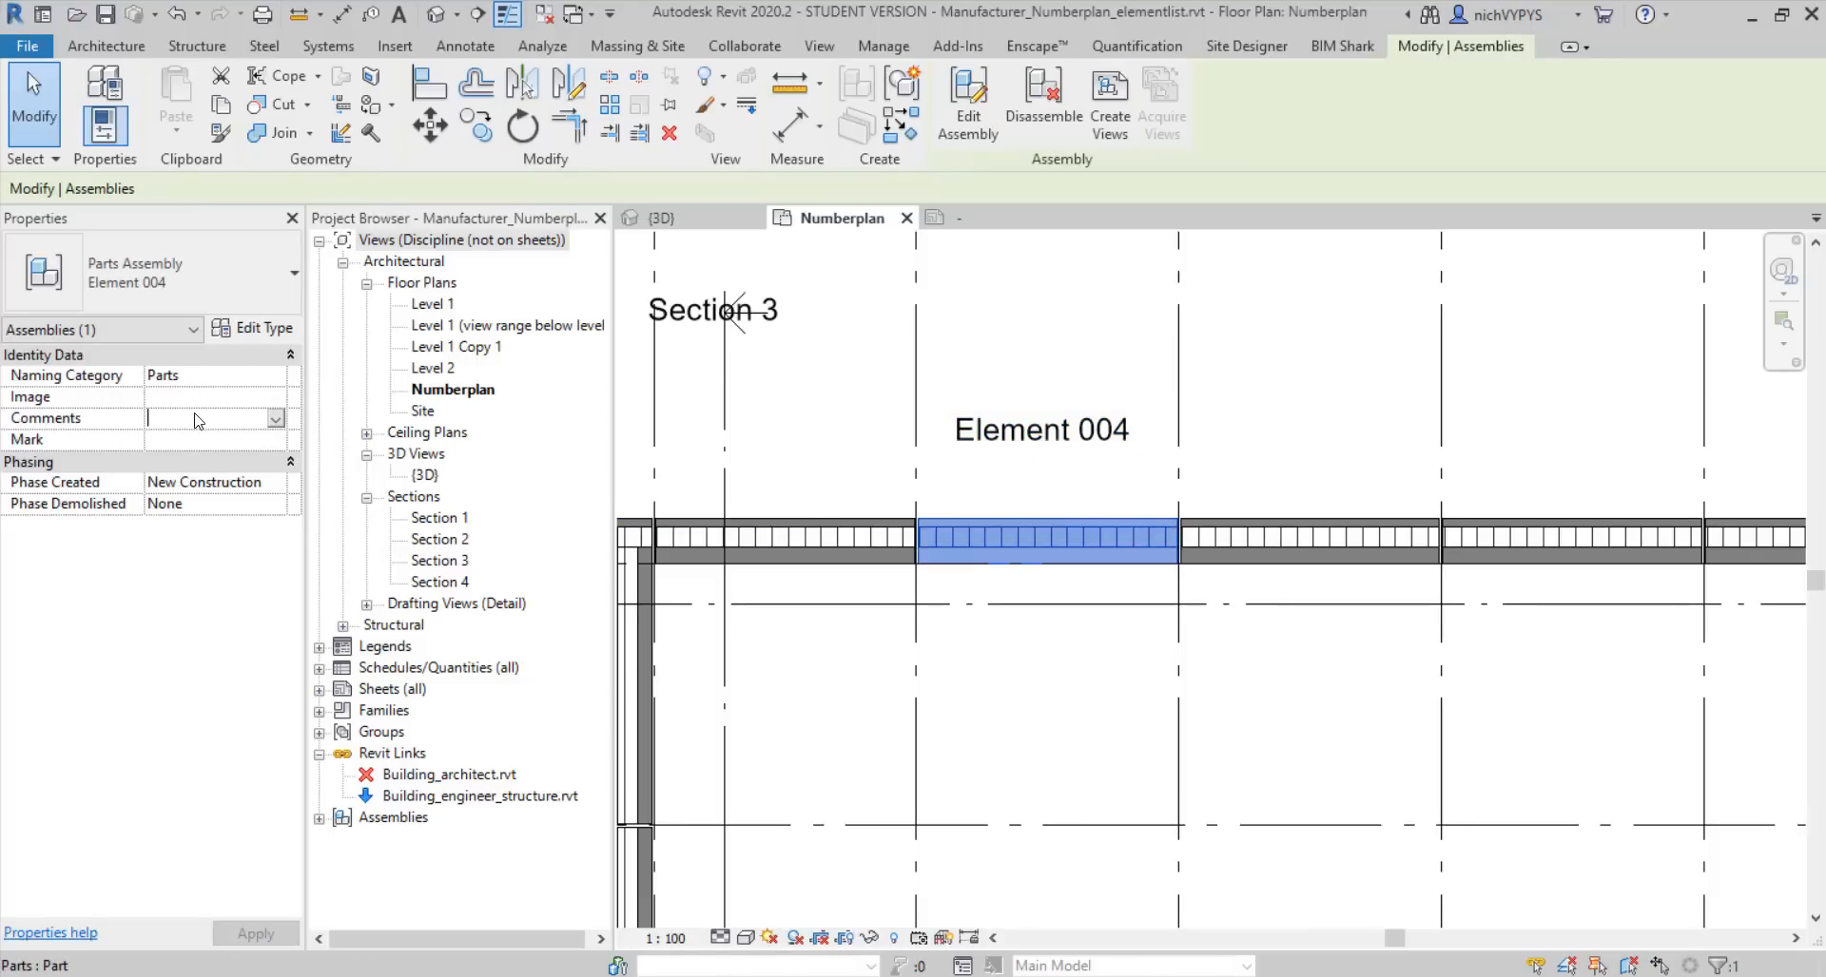
type("Del")
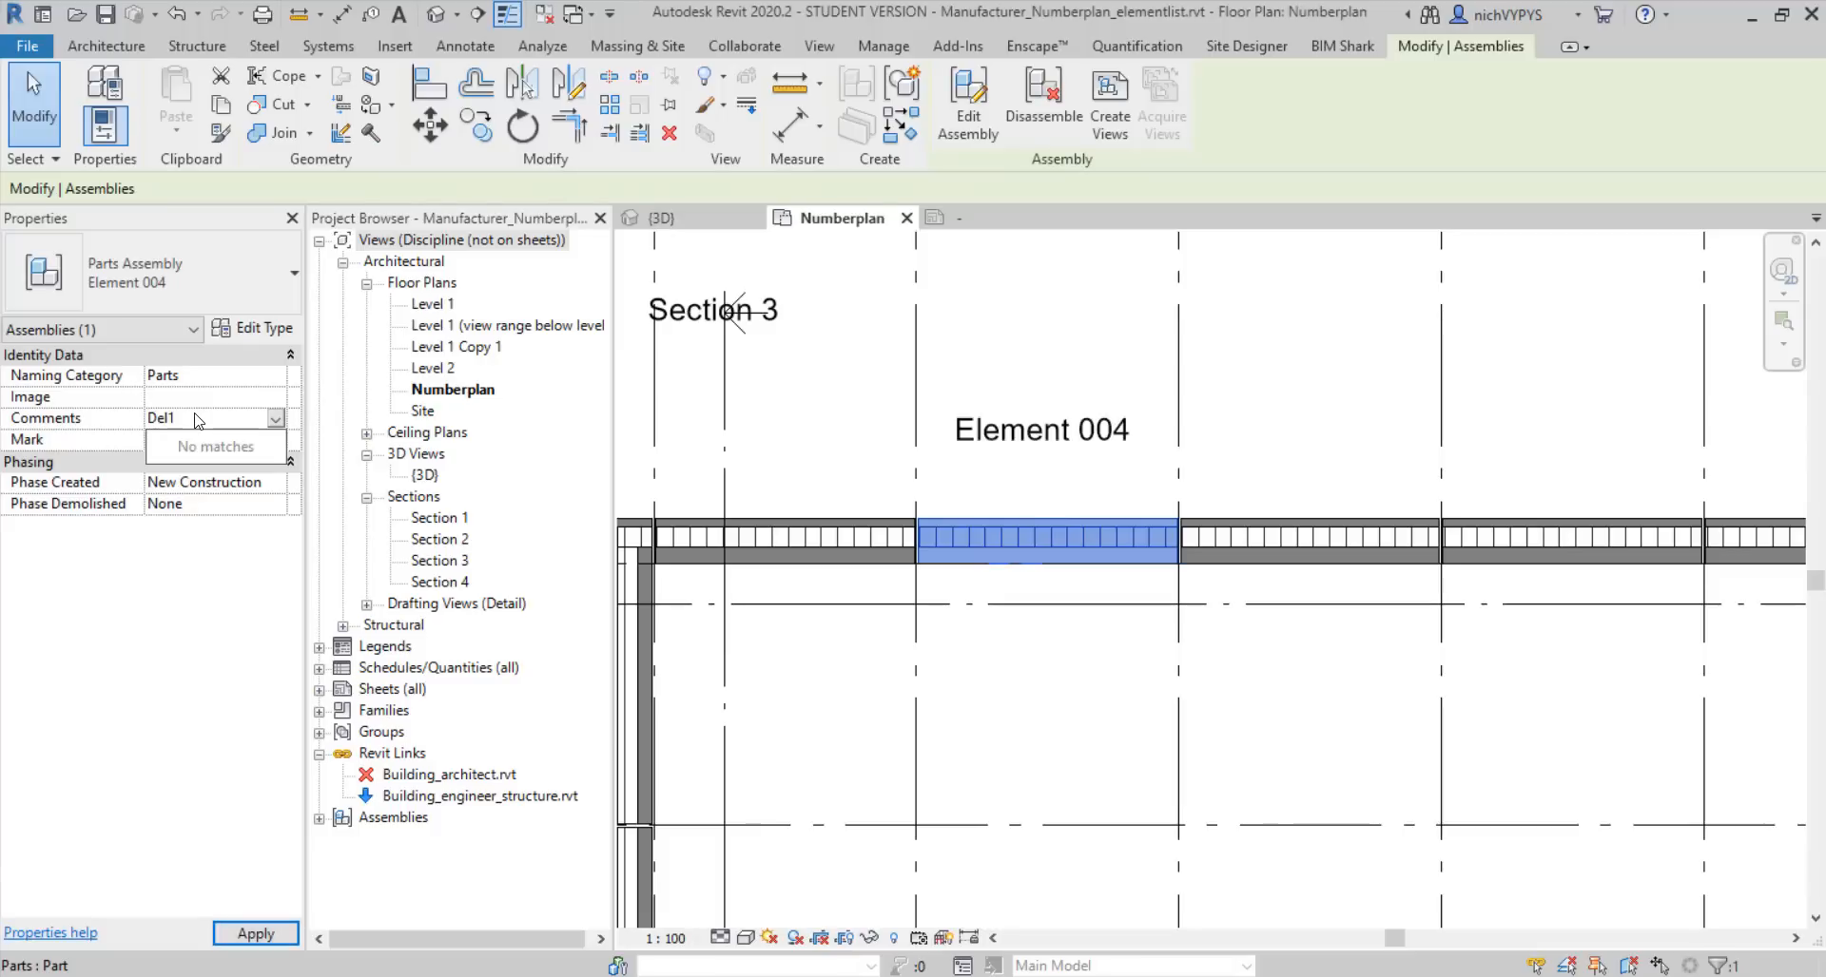
type("1")
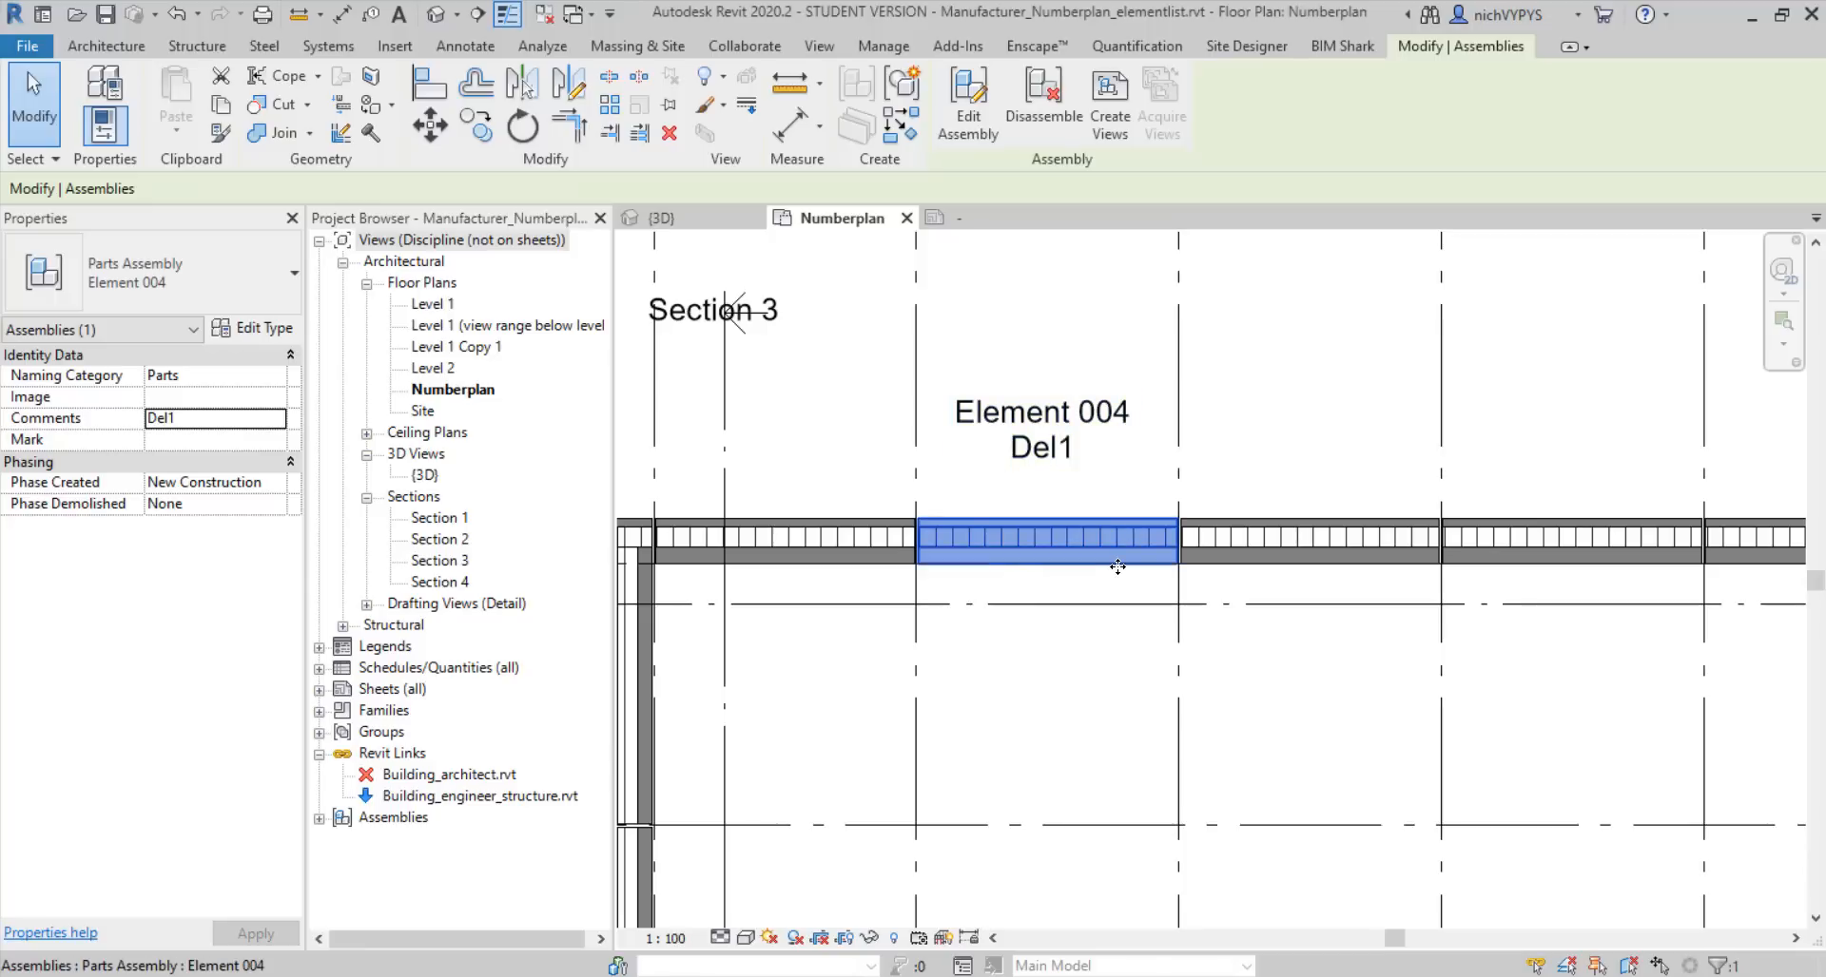
scroll(1117, 567, "down", 3)
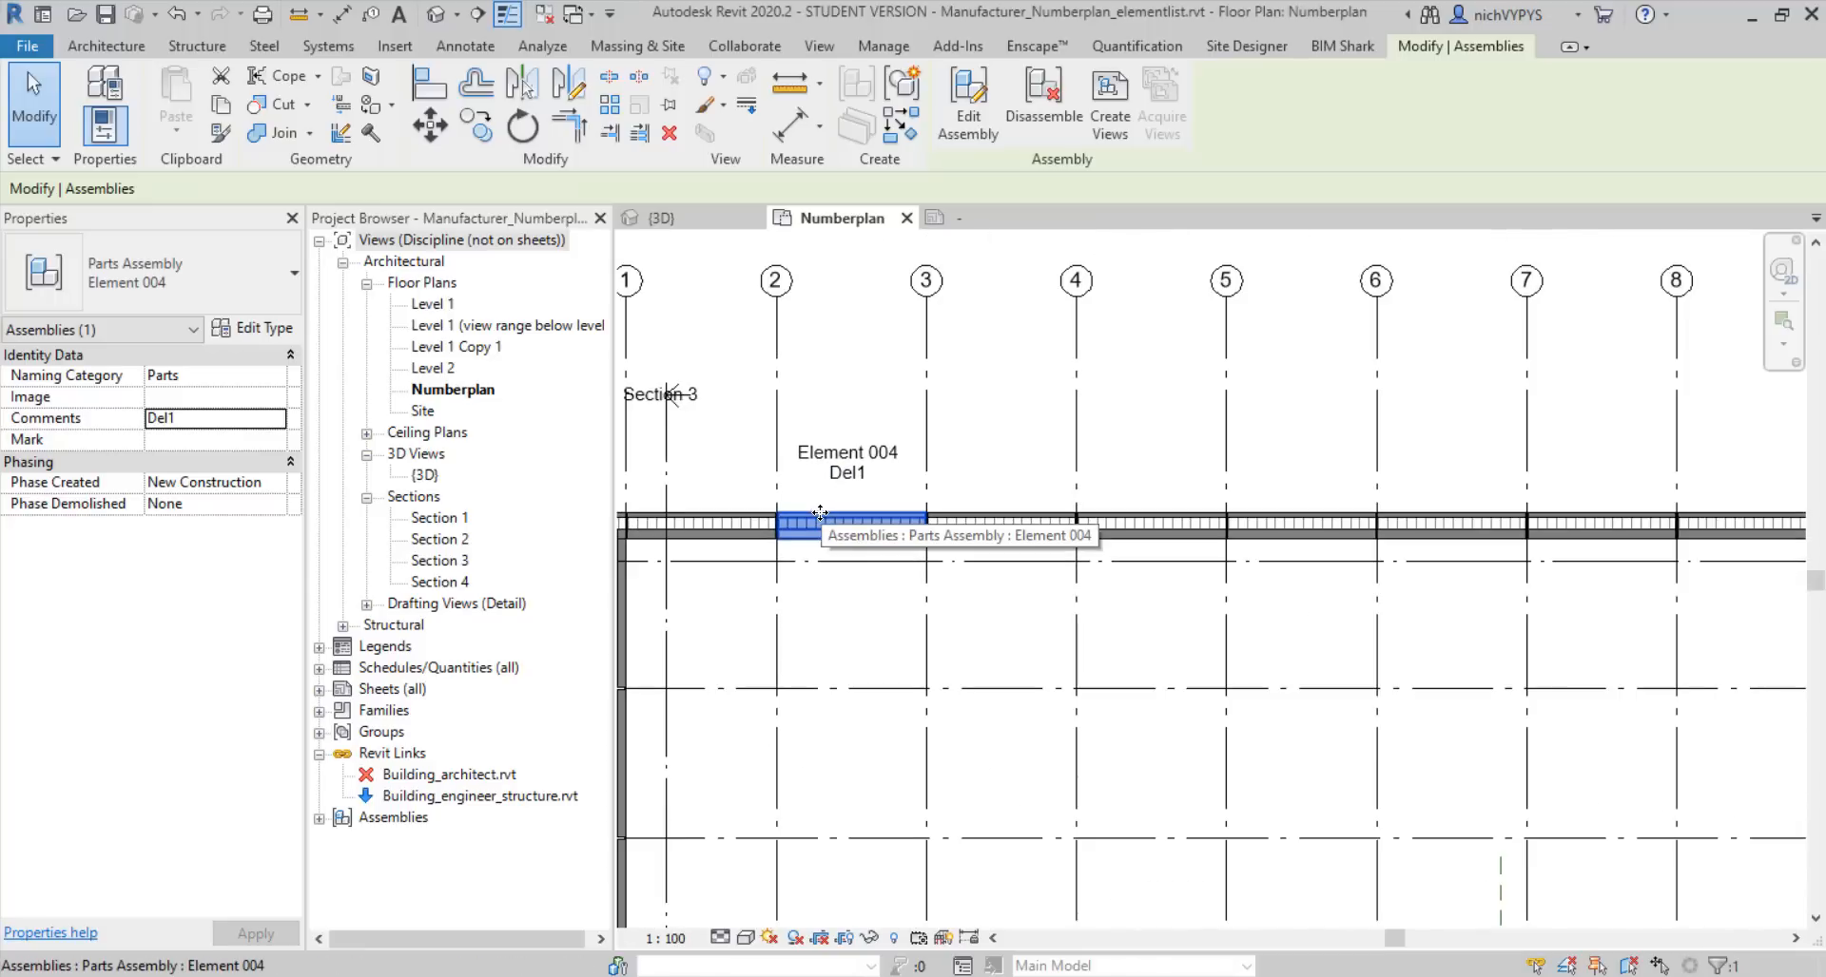
left_click(970, 460)
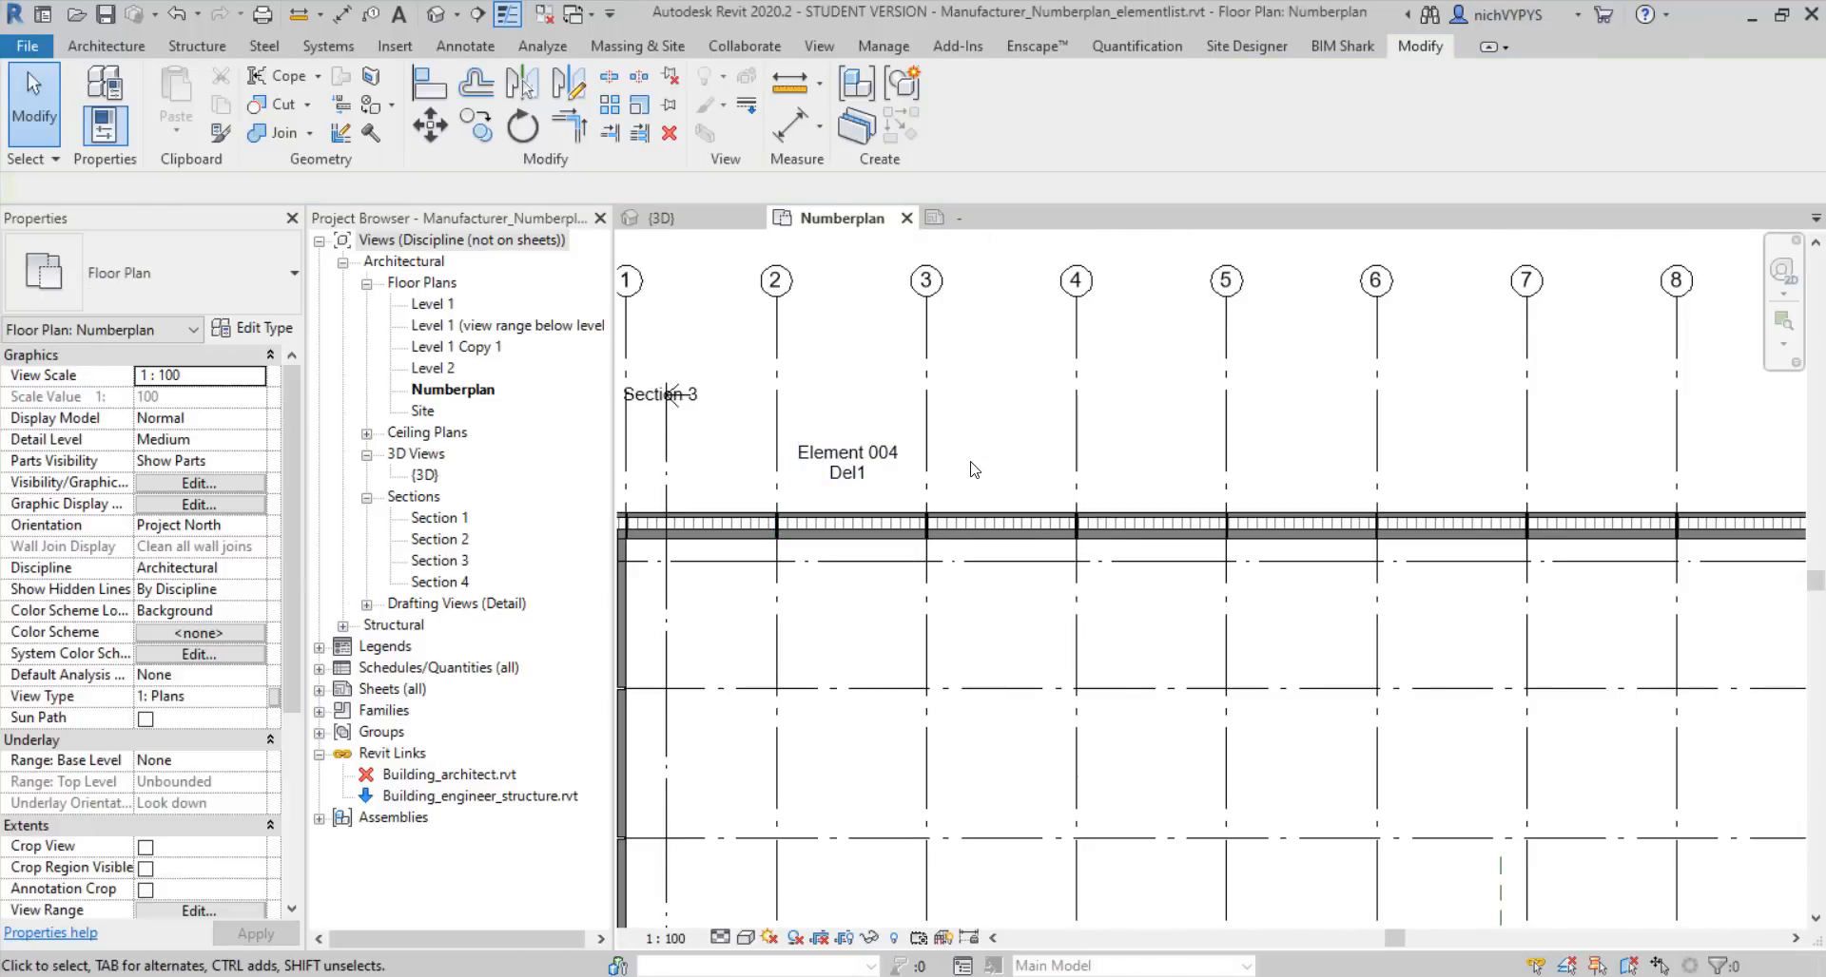
Create a similar tag for the wall assembly between grids 3 and 4 and move it above the wall, level with the existing tag
left_click(981, 521)
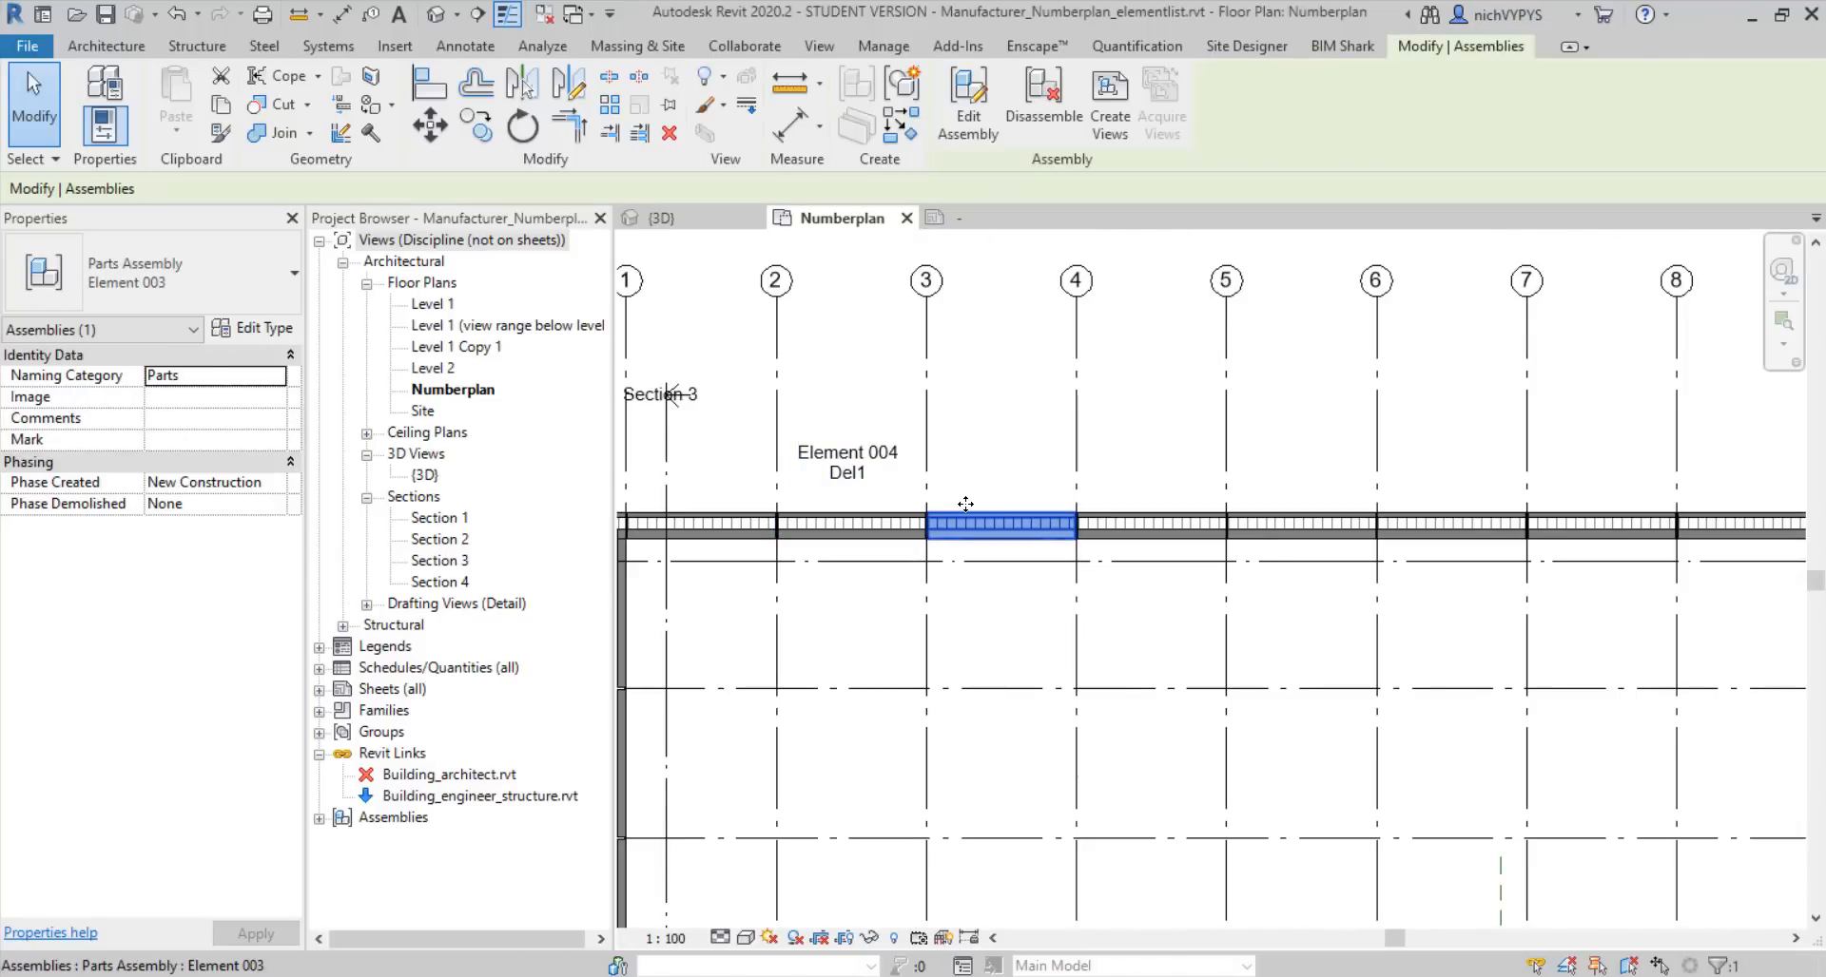
key("Escape")
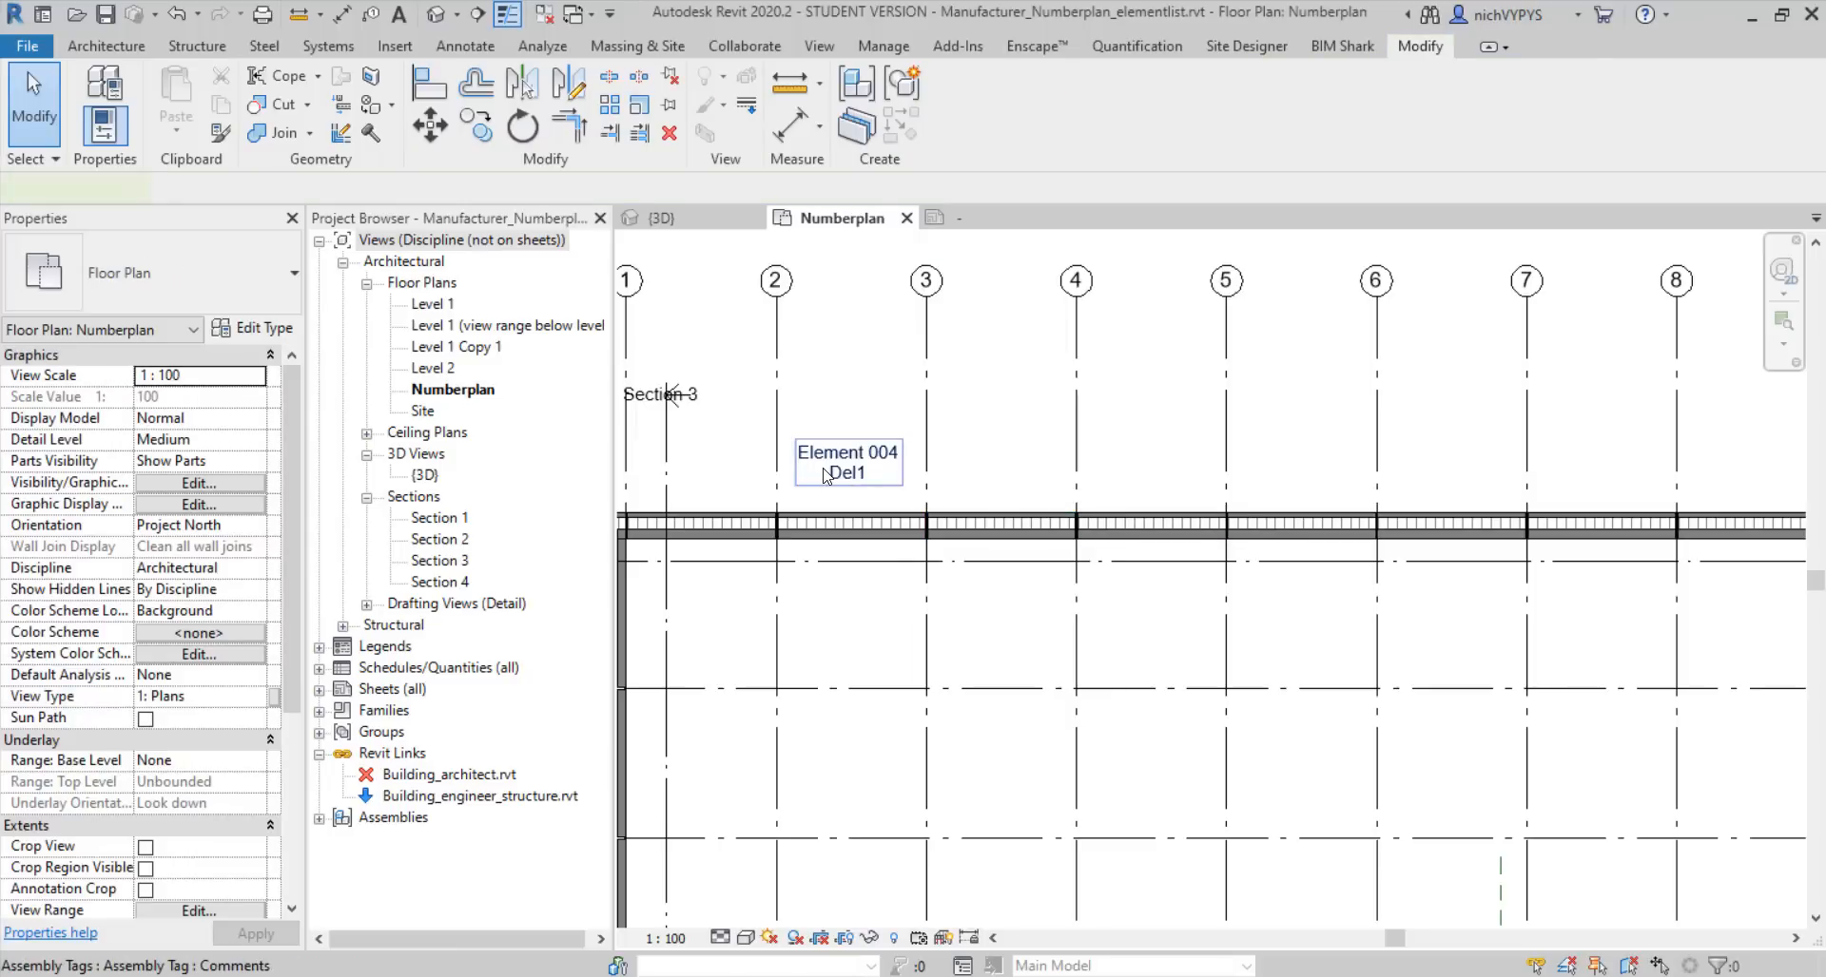
right_click(825, 476)
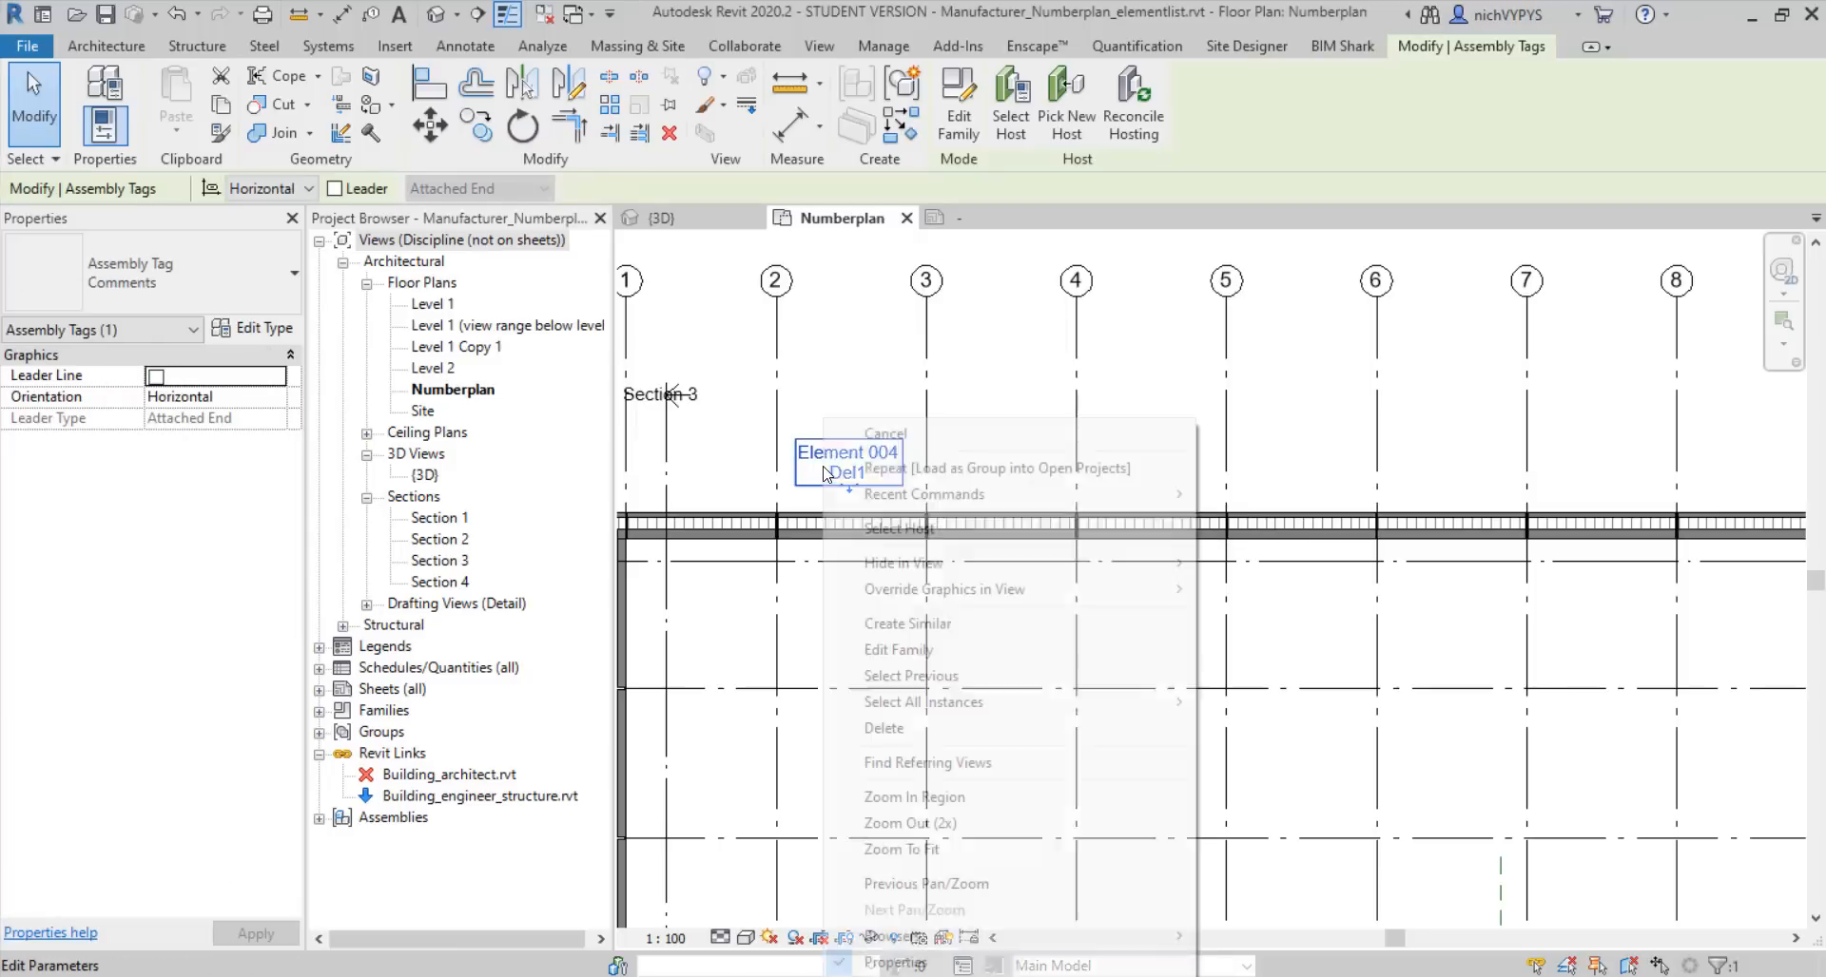
left_click(915, 624)
left_click(998, 531)
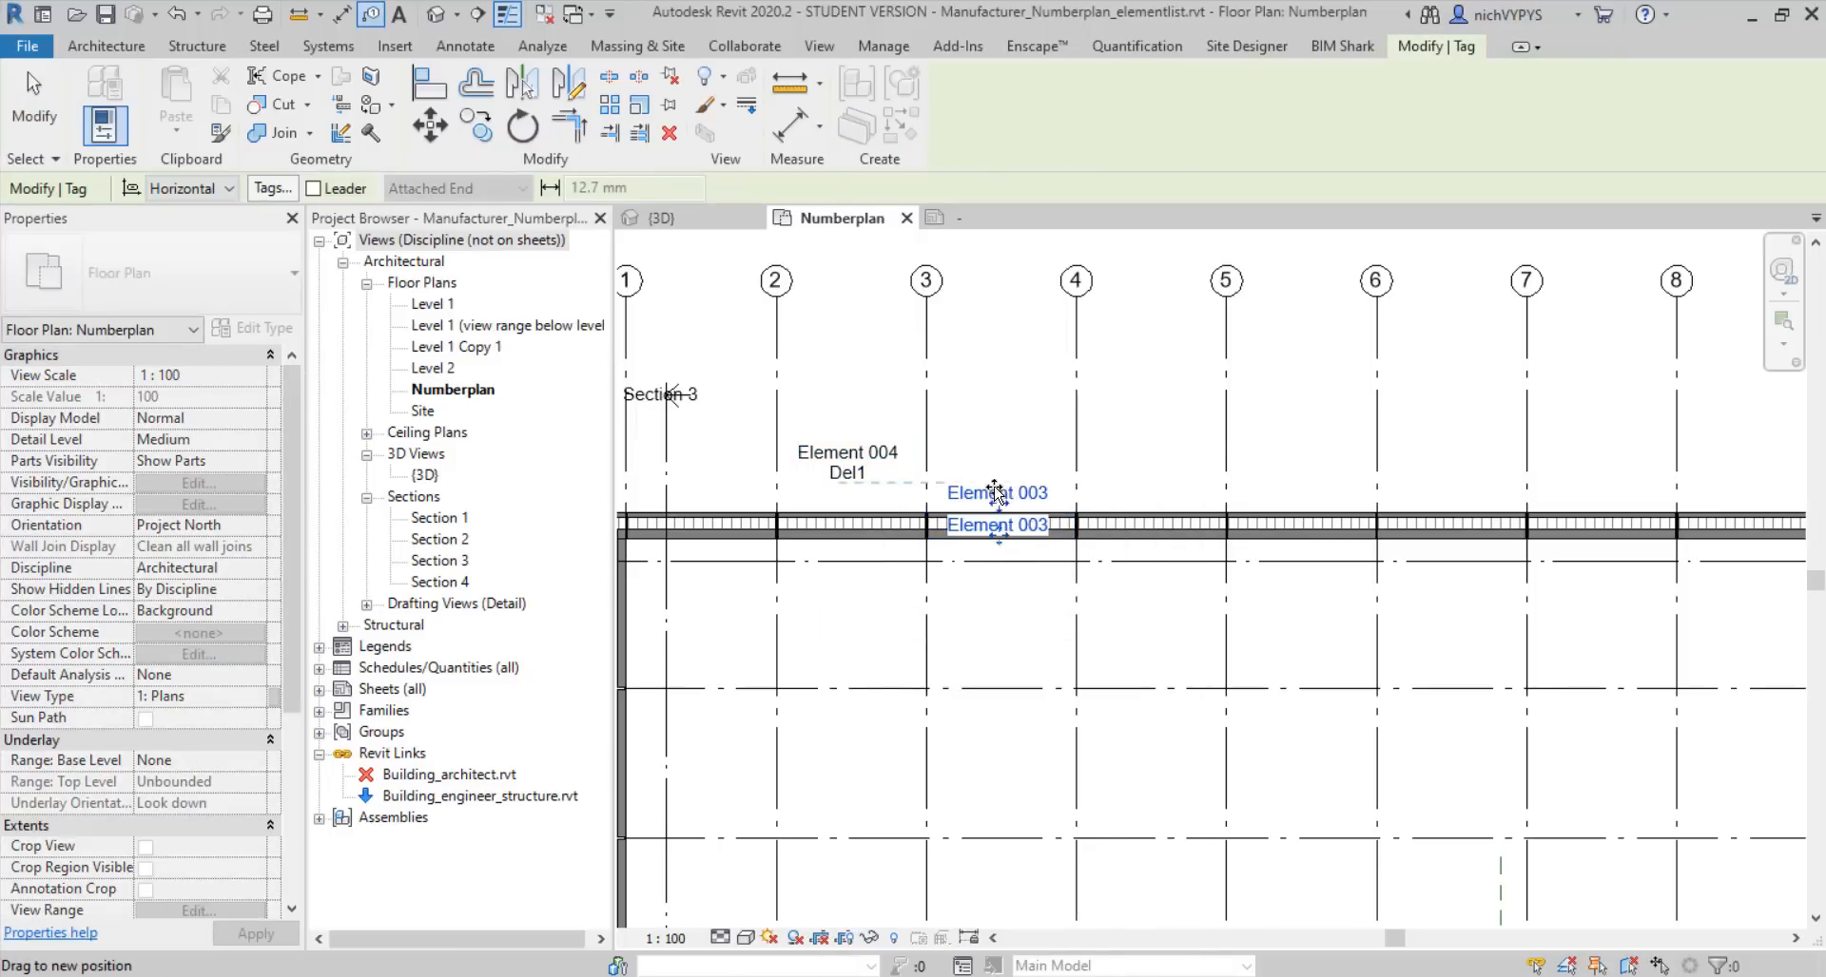
left_click_drag(996, 491, 997, 454)
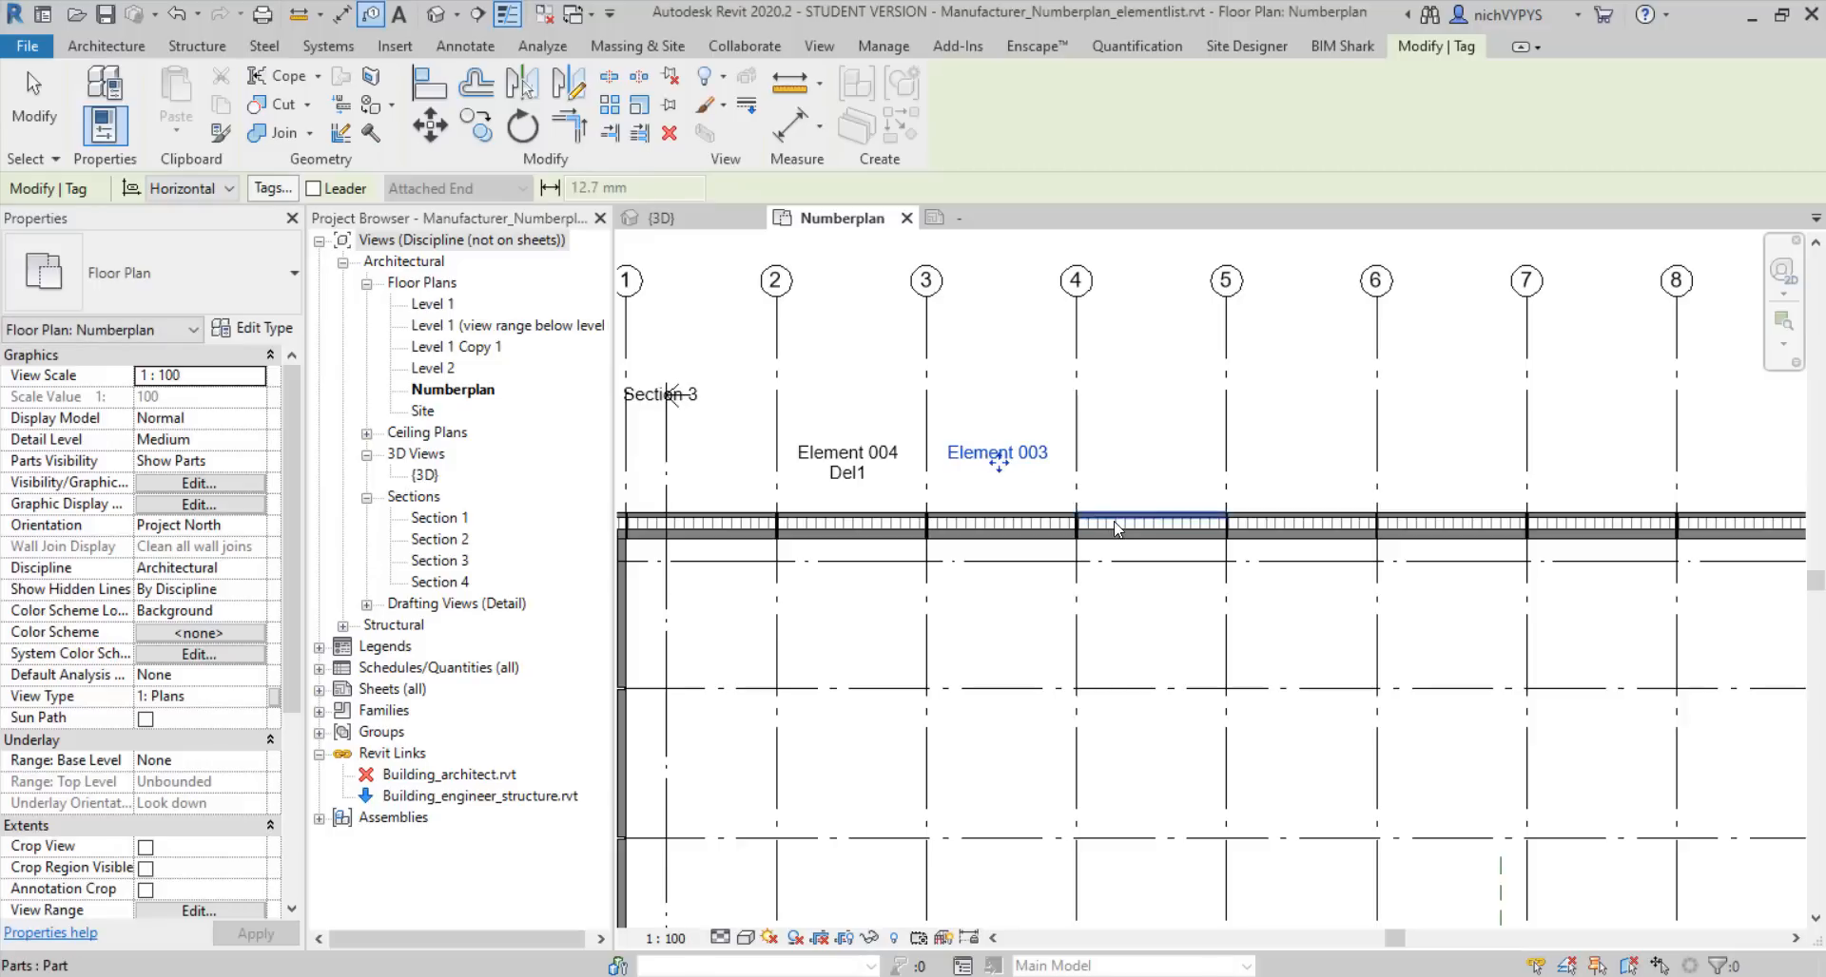
Tag the wall assembly between grids 5 and 6, move its tag above the wall and end tagging
left_click(1298, 532)
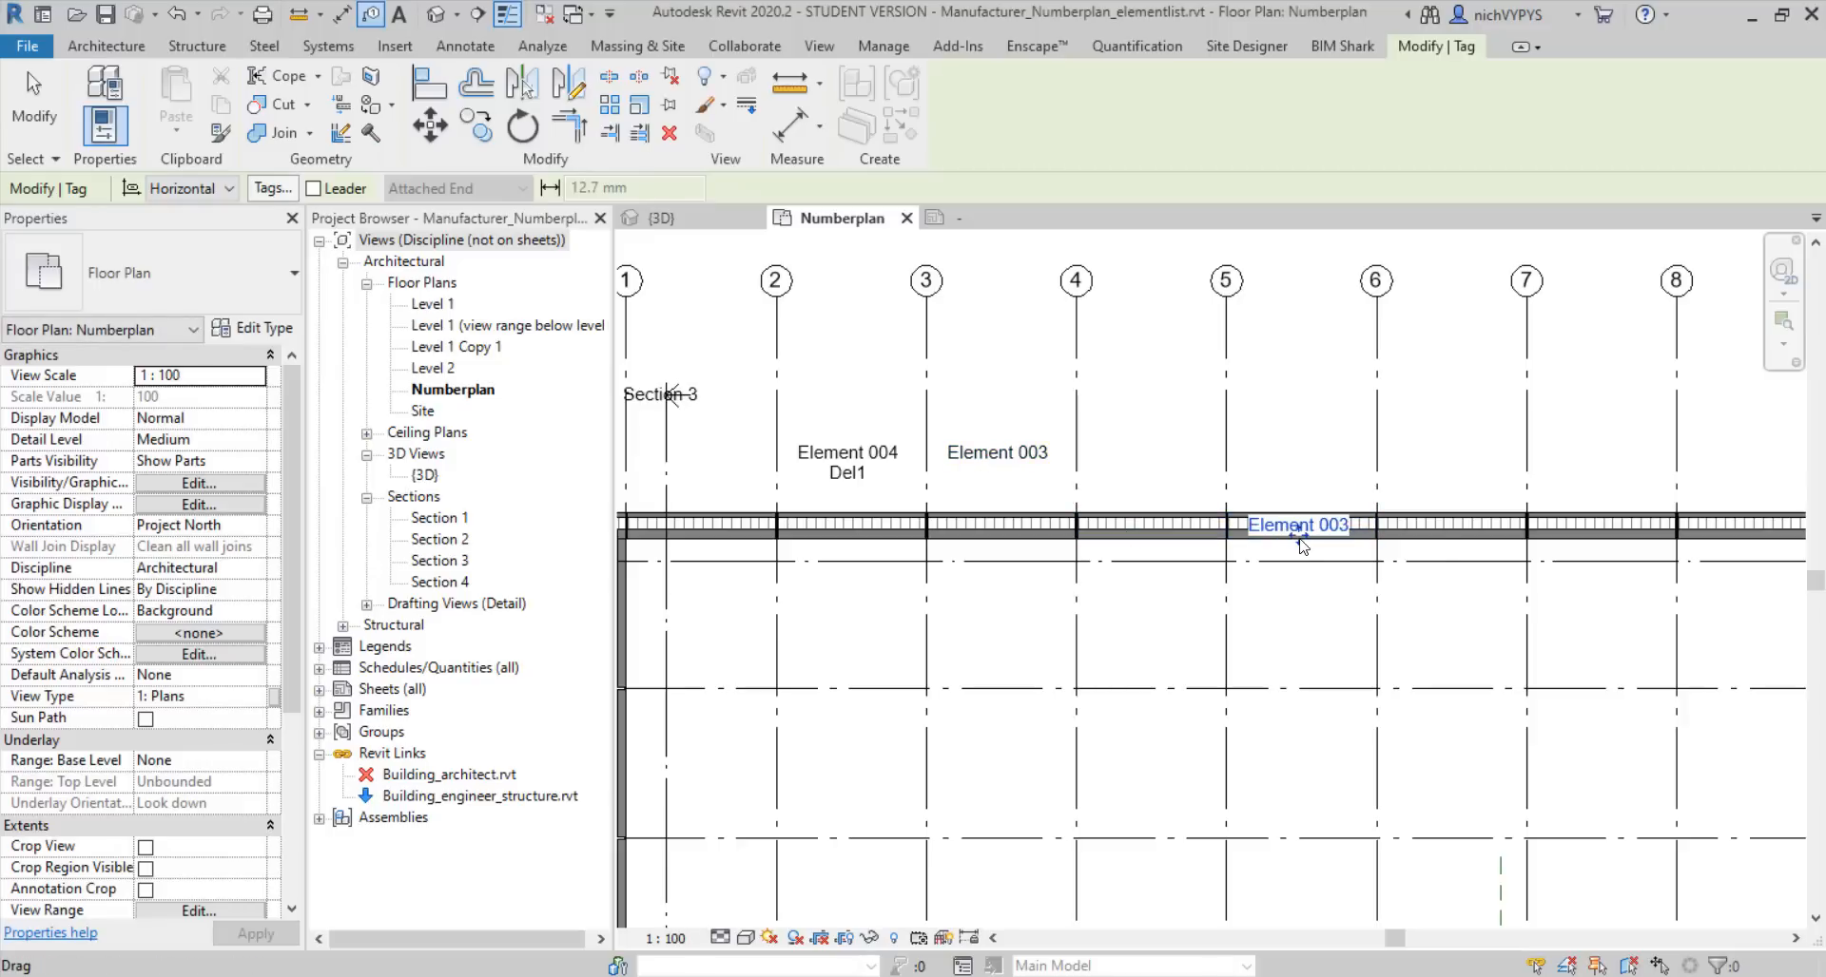
left_click_drag(1301, 540, 1293, 466)
scroll(1260, 416, "down", 1)
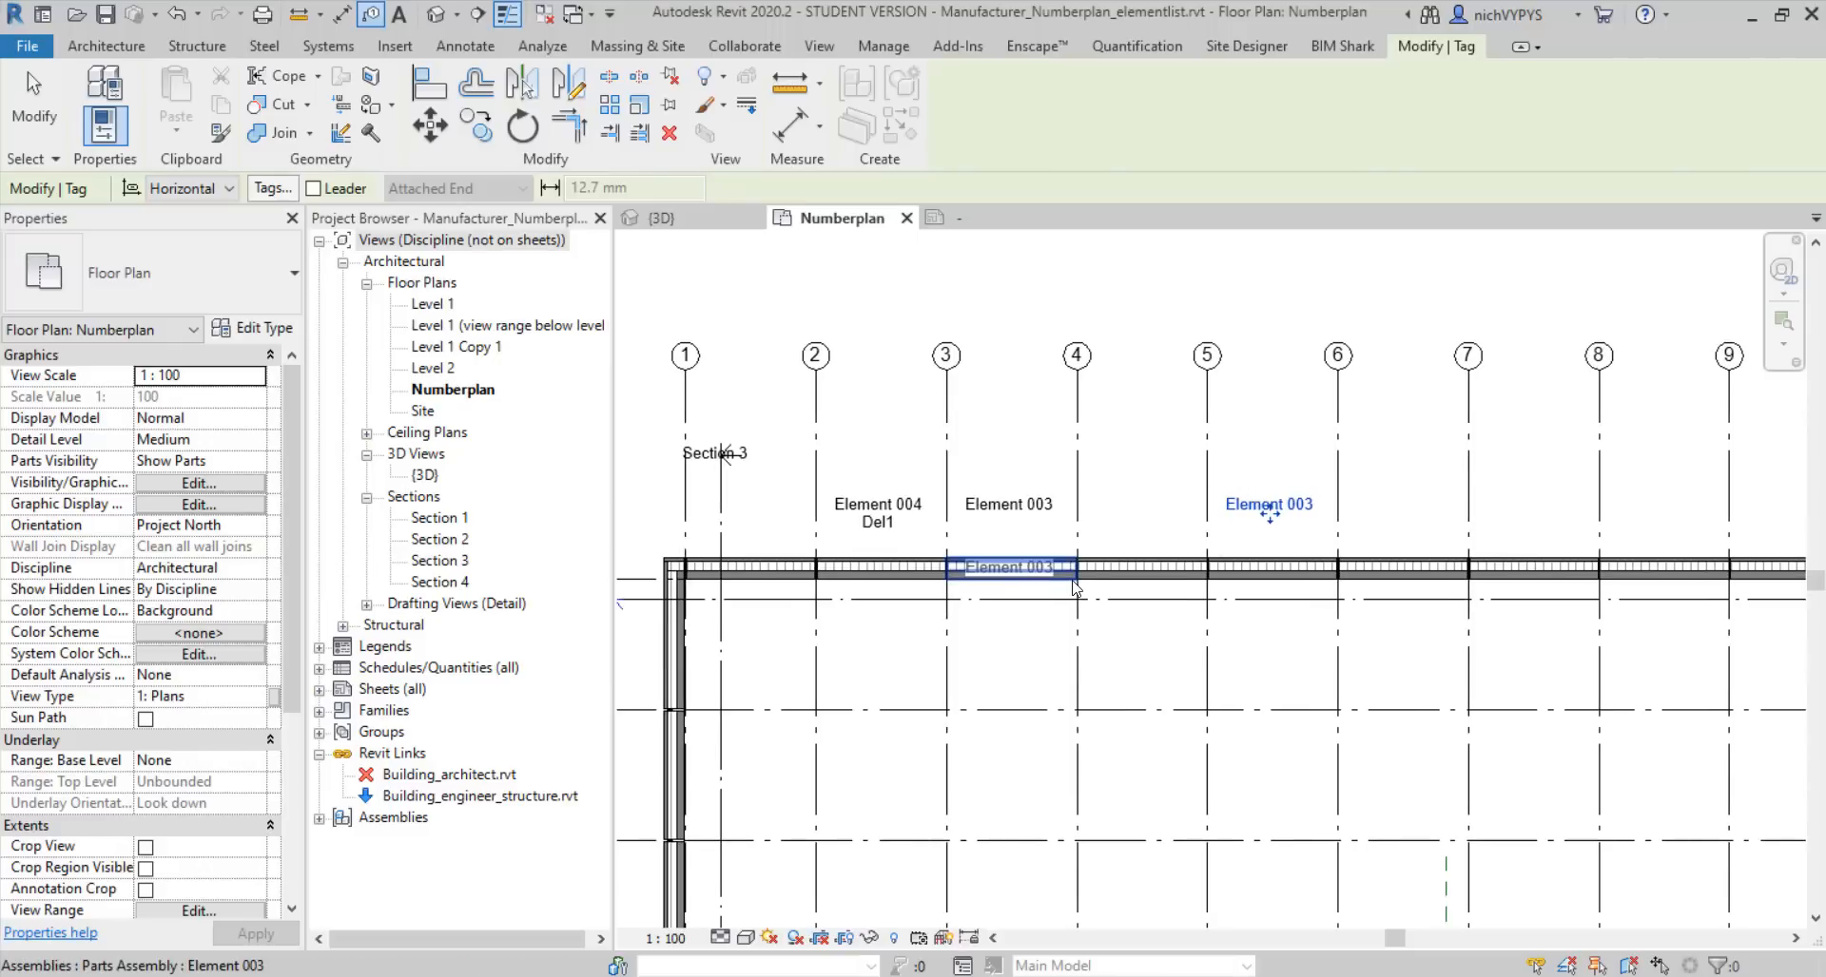
key("Escape")
key("Escape")
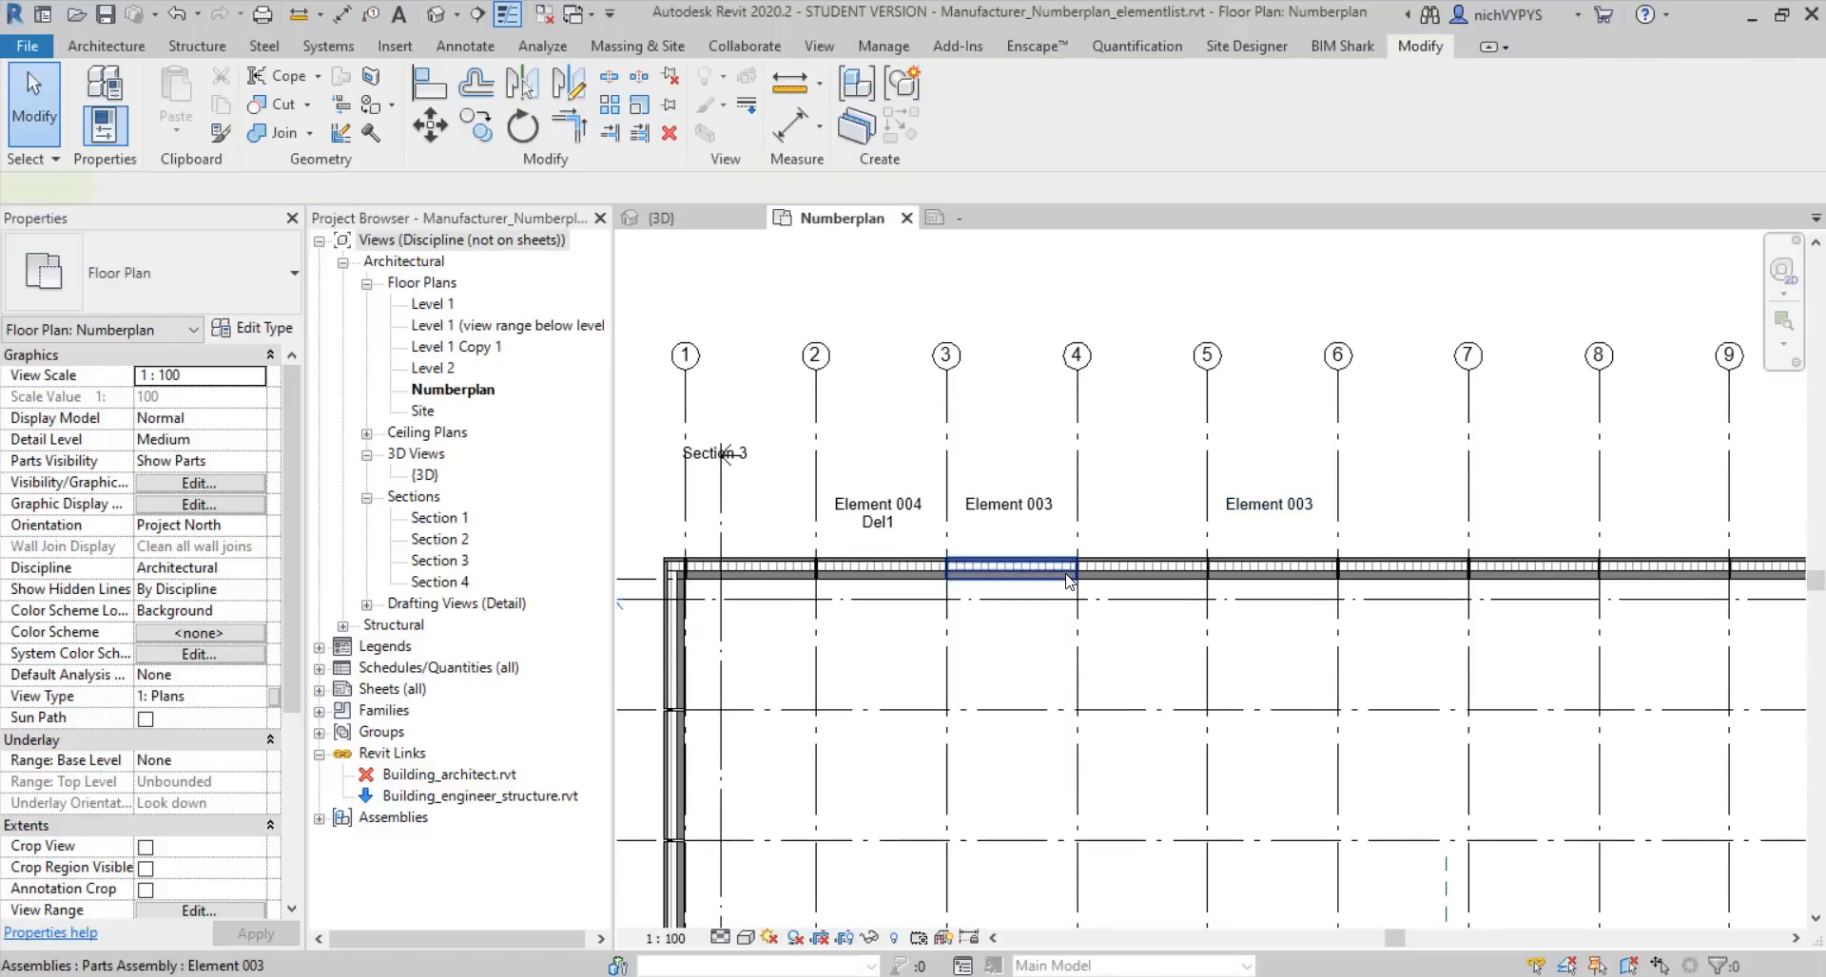
Set the Comments of the wall assembly between grids 3 and 4 to Del2
left_click(1068, 582)
left_click(188, 421)
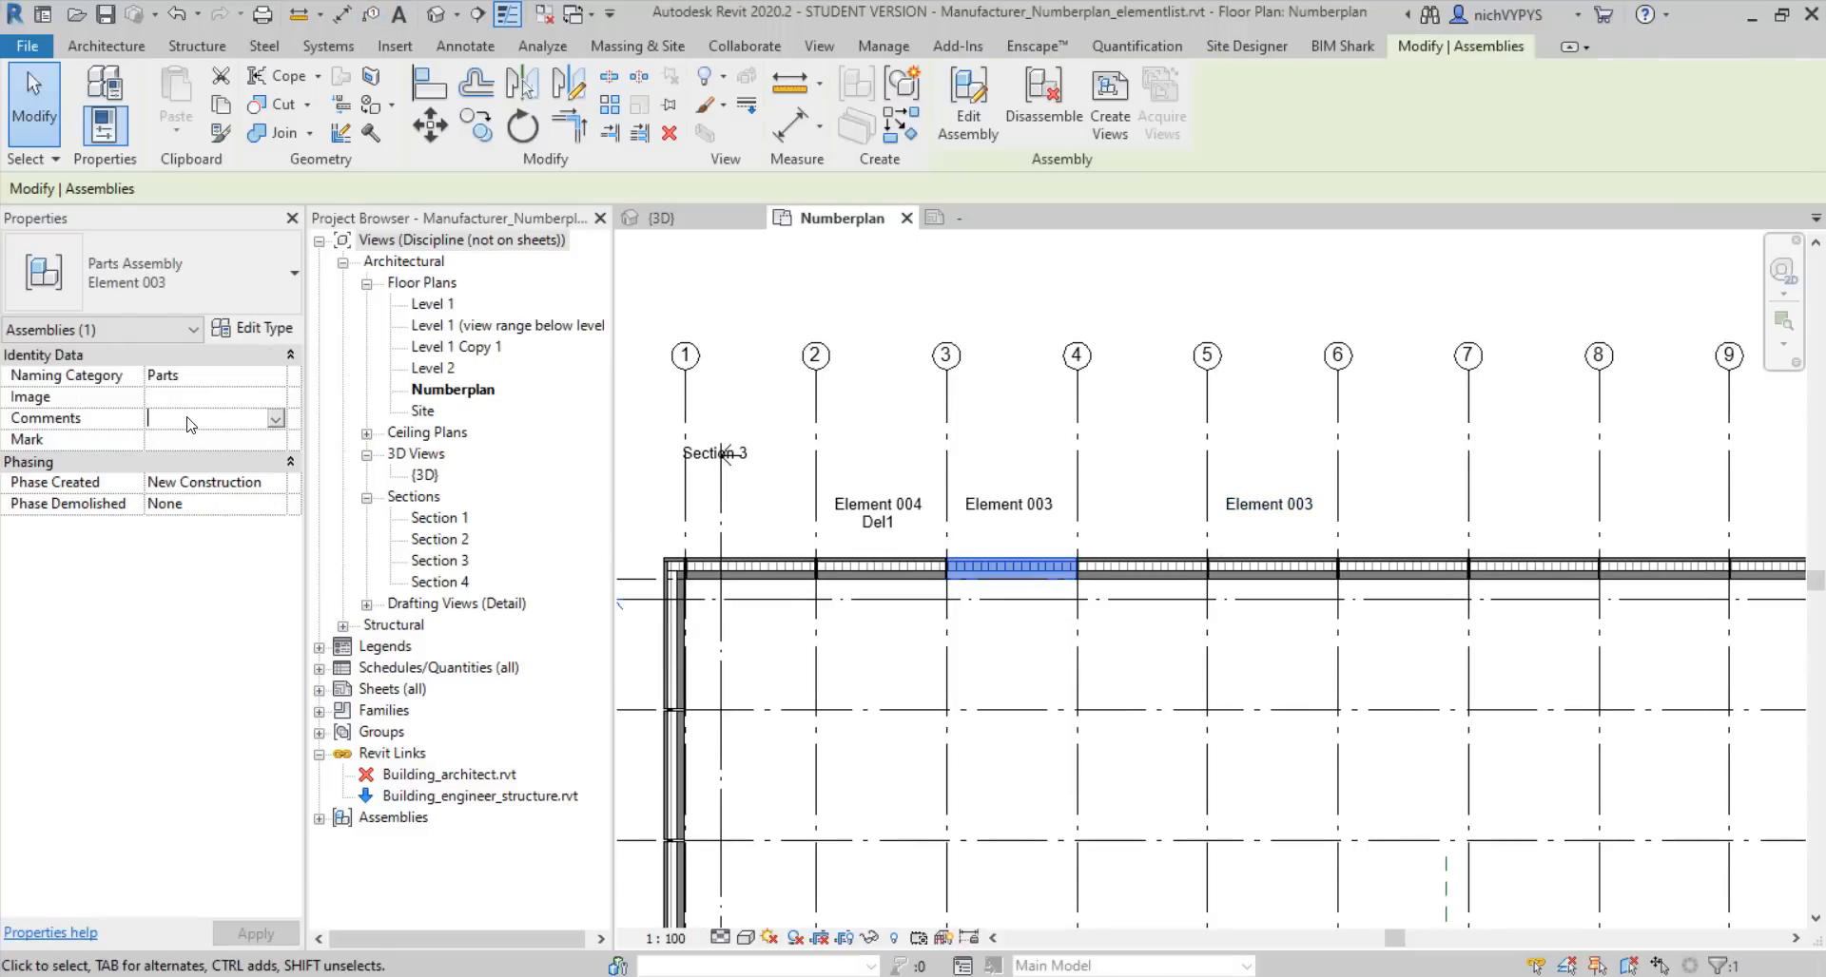
type("Del")
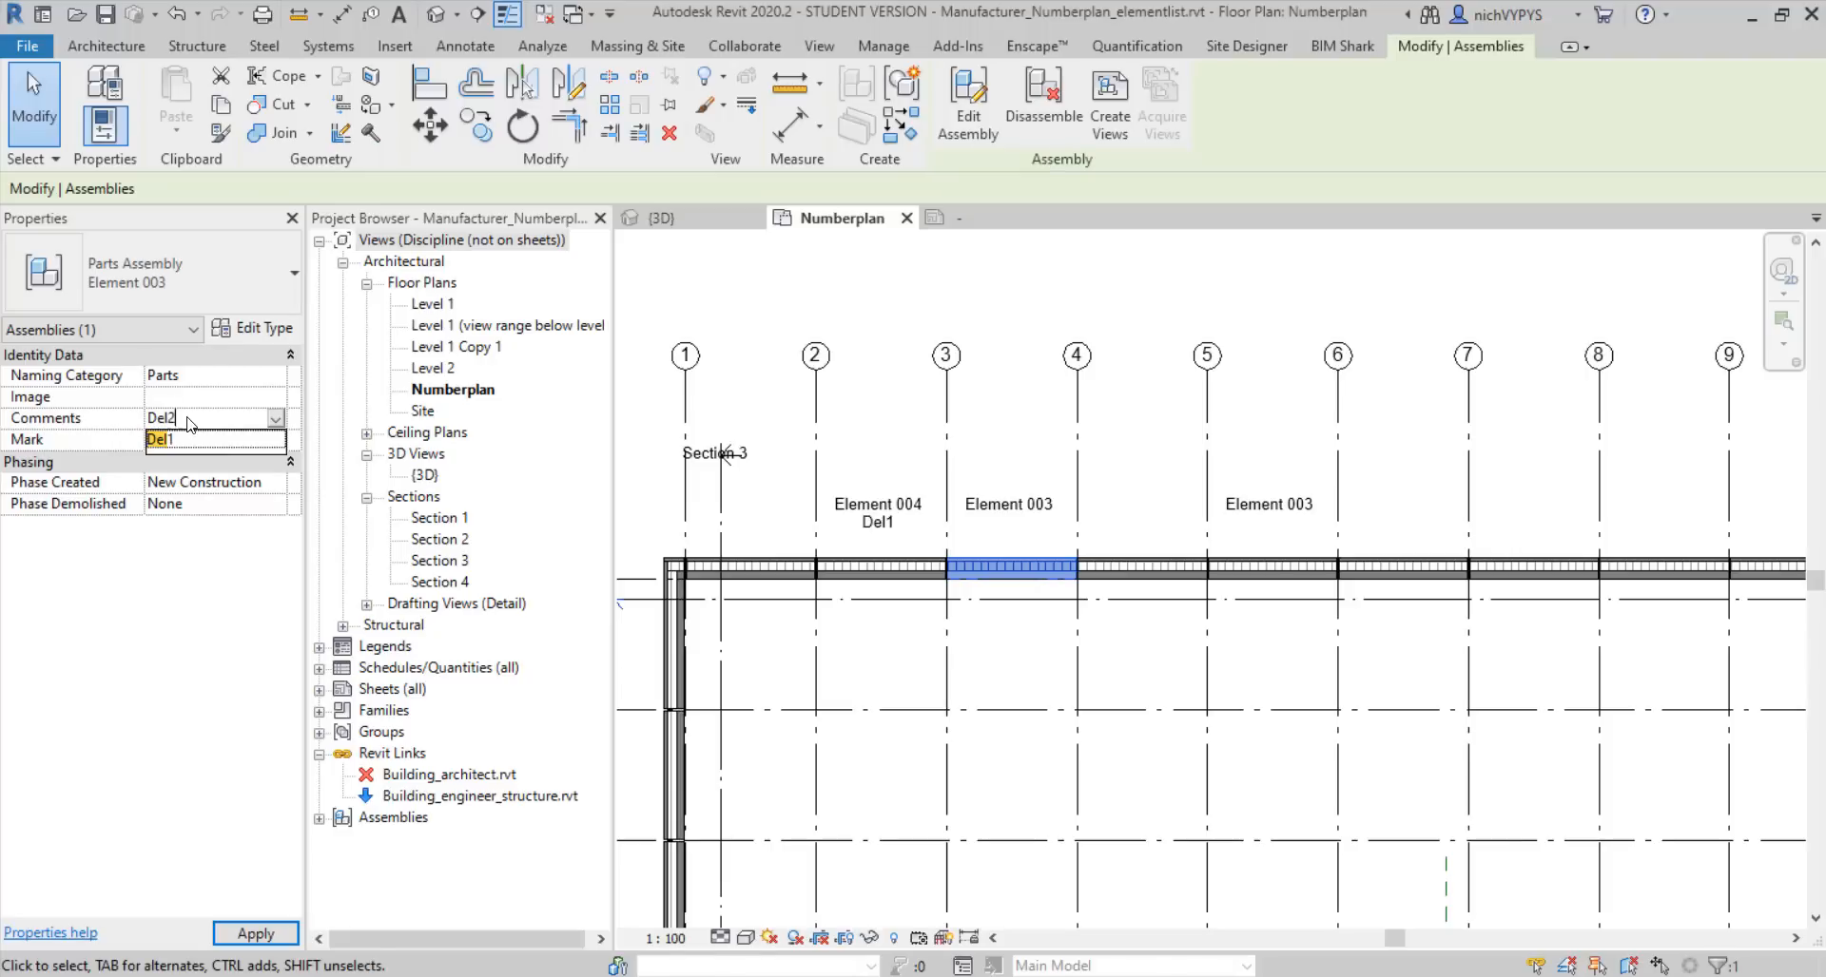
type("2")
key("Return")
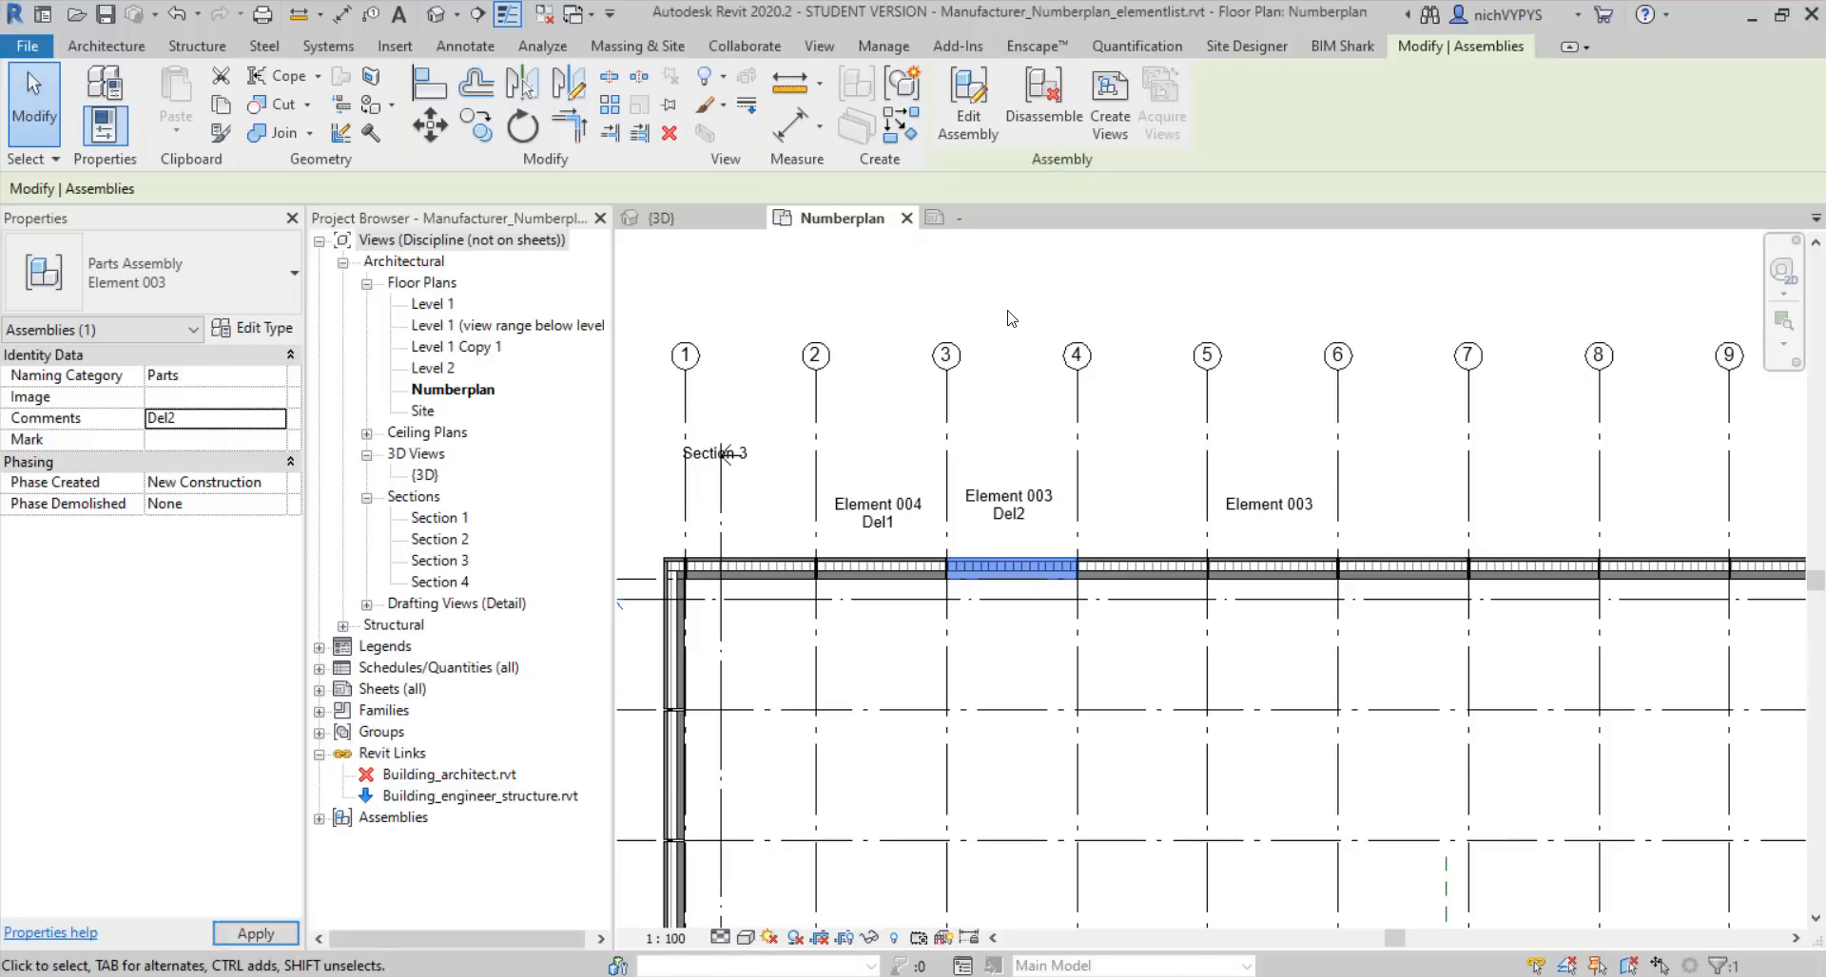
Move the tag between grids 3 and 4 down to align with the tag between grids 2 and 3
left_click(1010, 521)
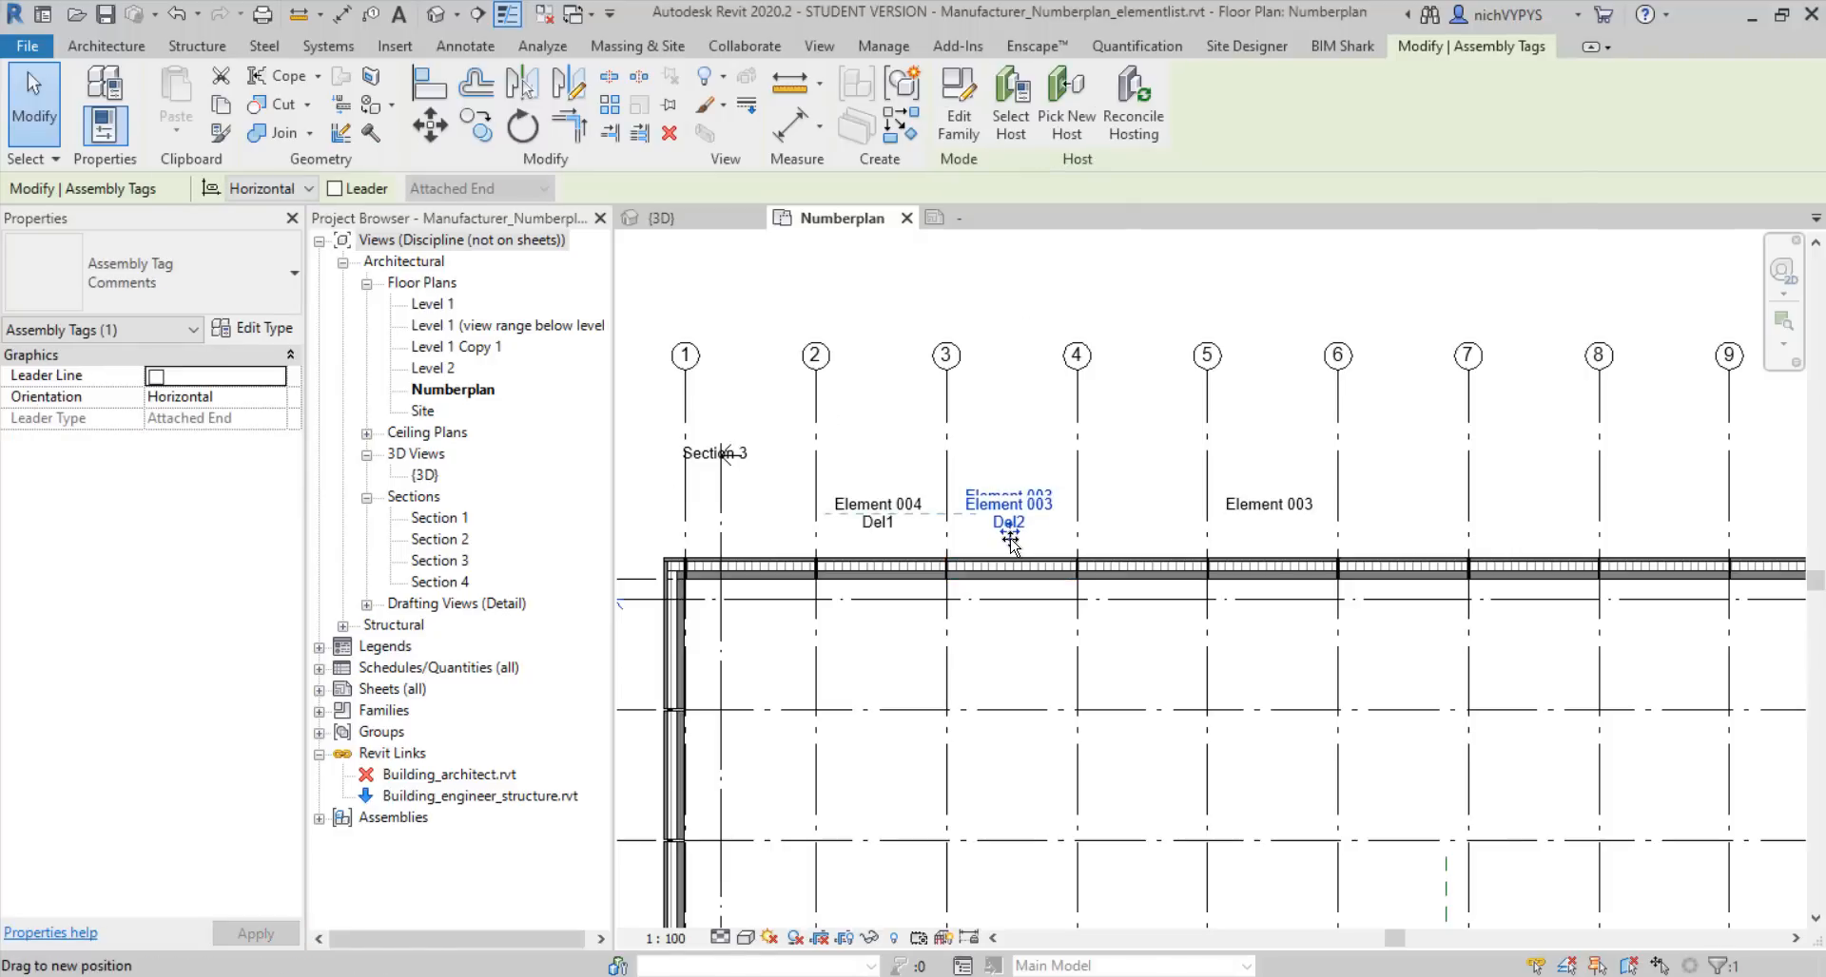
key("Escape")
scroll(996, 570, "up", 2)
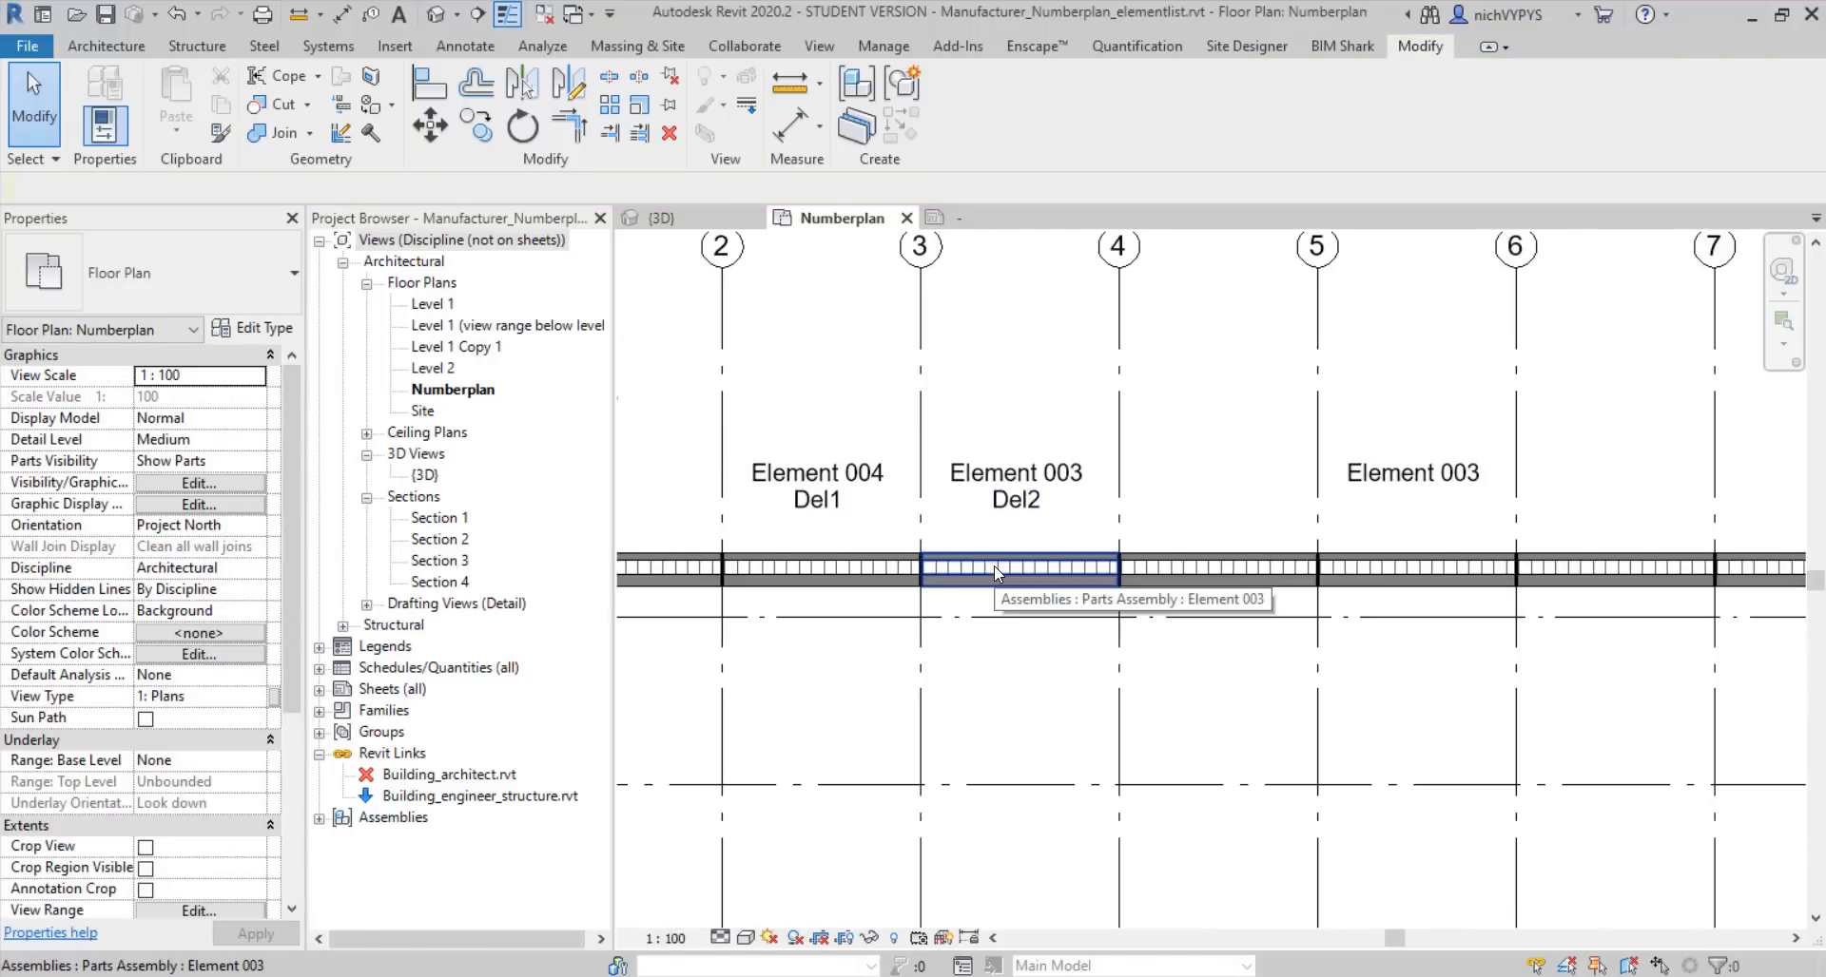
middle_click_drag(995, 571, 1086, 555)
scroll(1048, 566, "down", 1)
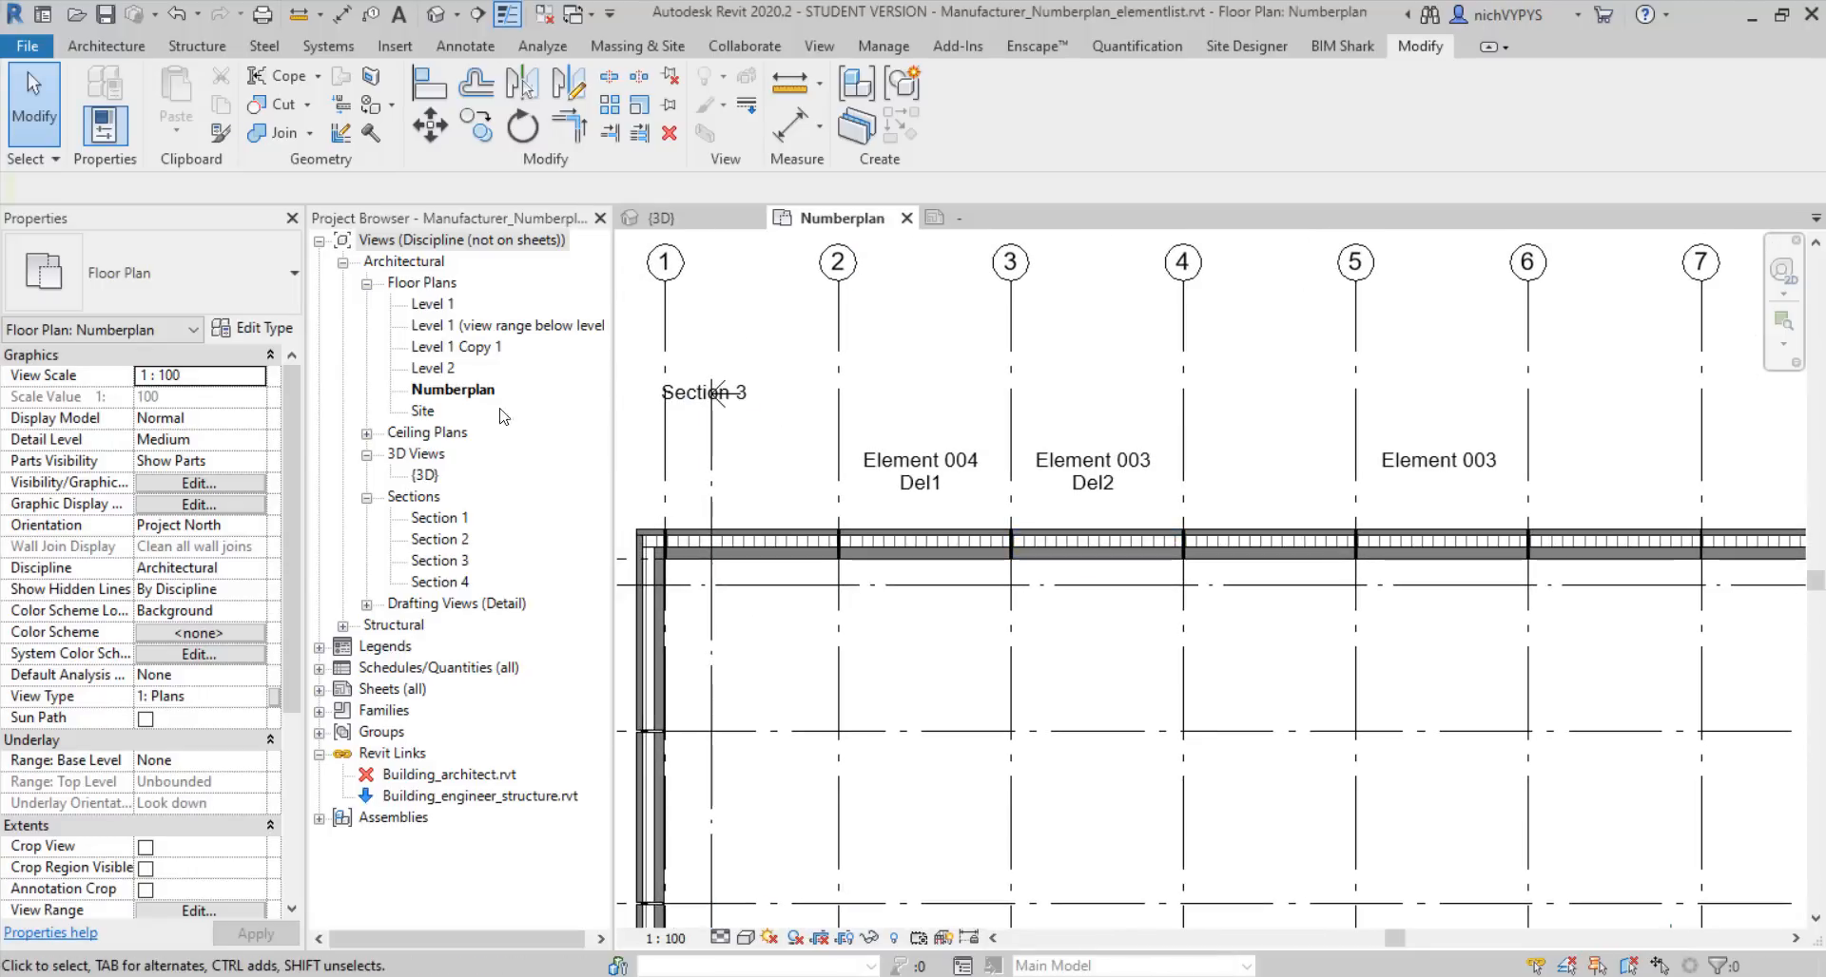
Duplicate the Numberplan floor plan view with detailing so the copy keeps its assembly tags
right_click(476, 391)
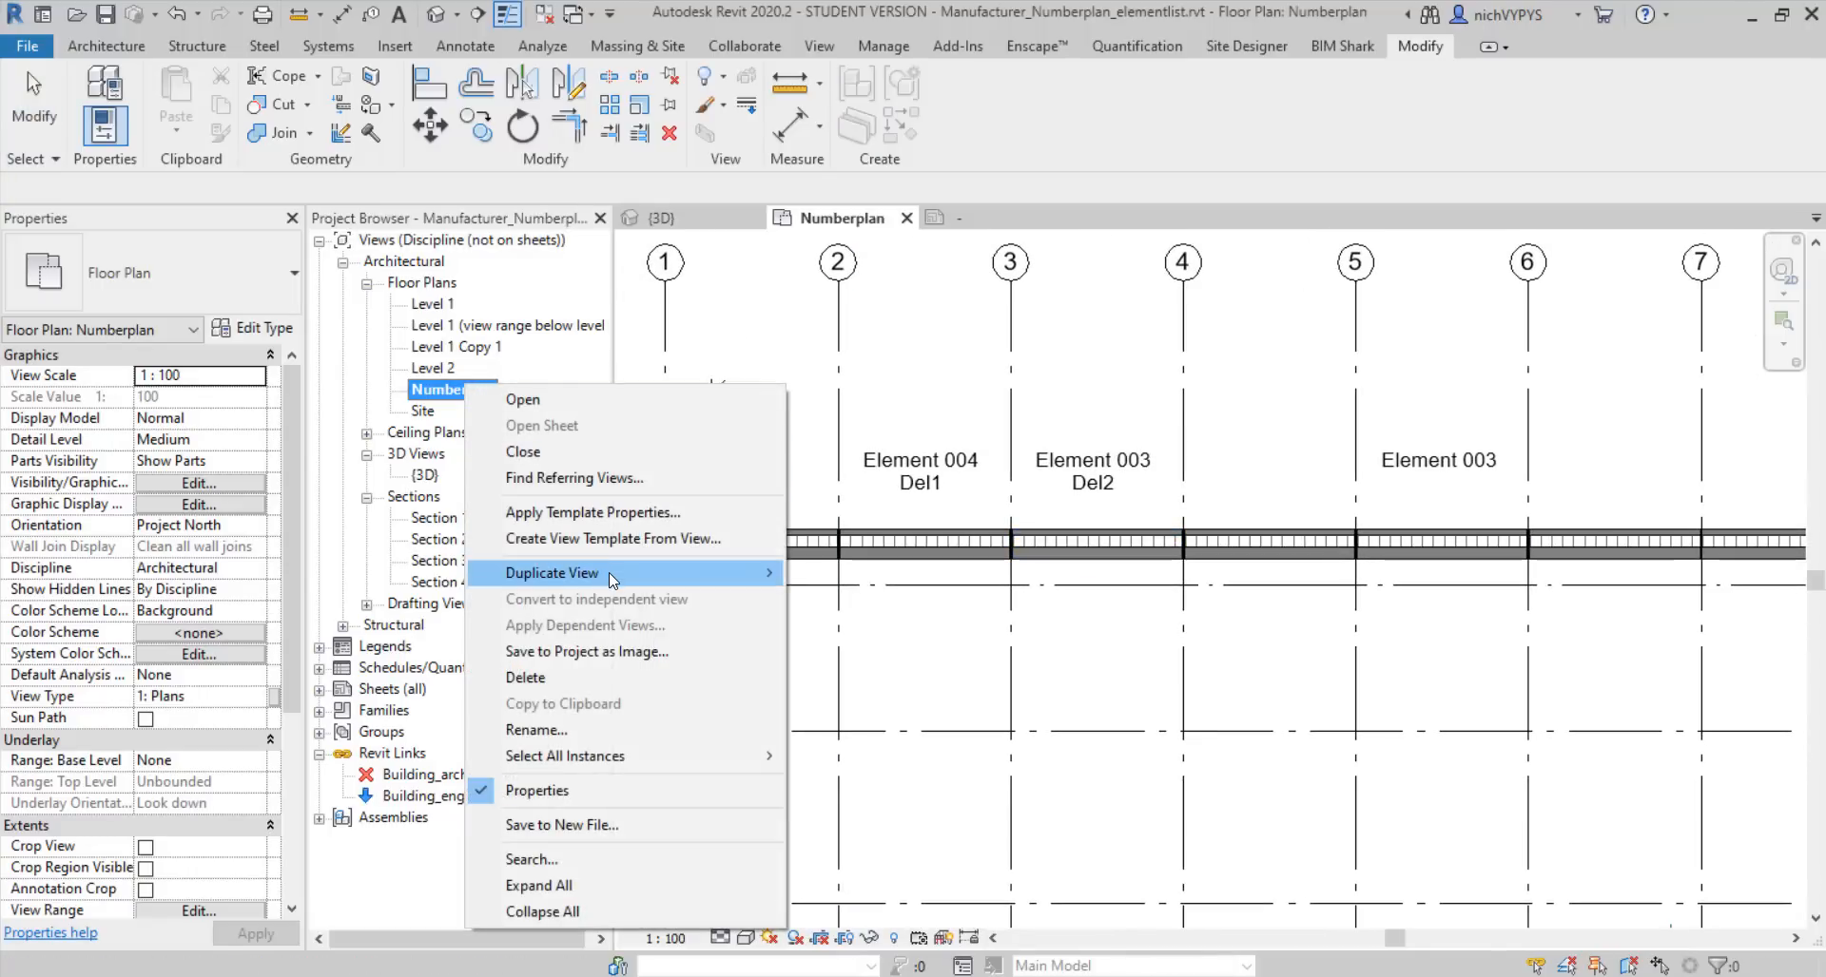
mouse_move(609, 573)
left_click(852, 598)
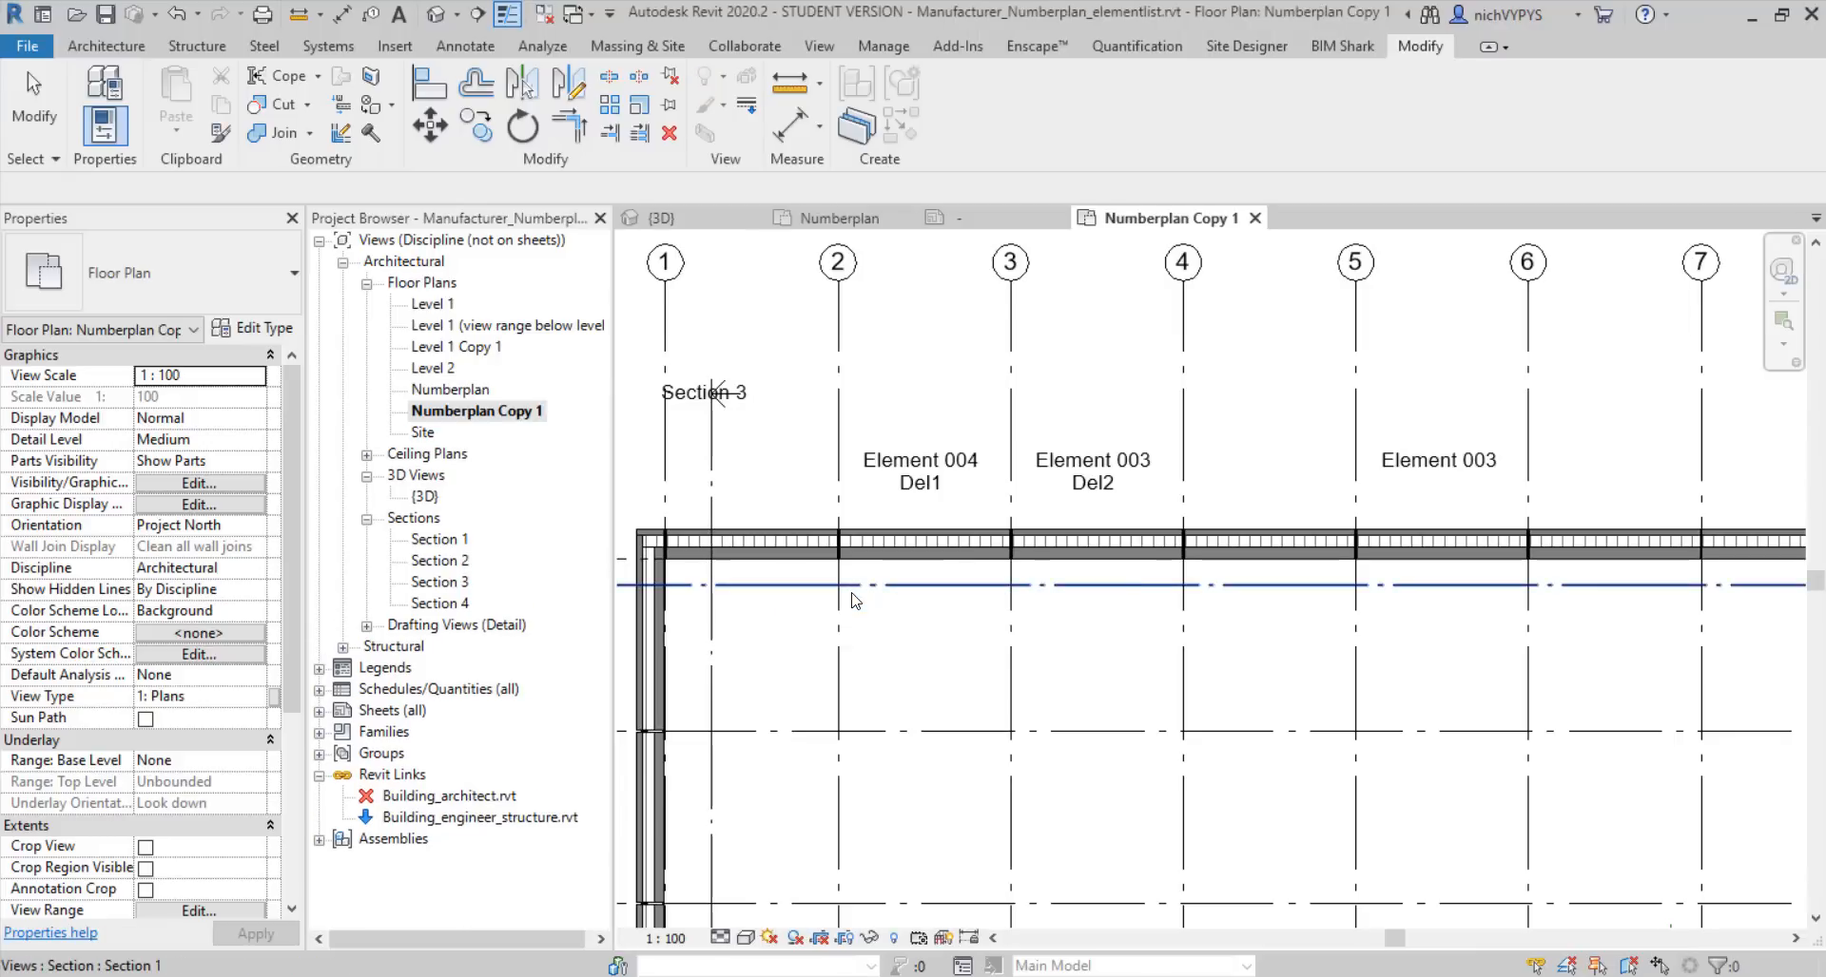
Rename the duplicated Numberplan view as Delivery plan
right_click(506, 415)
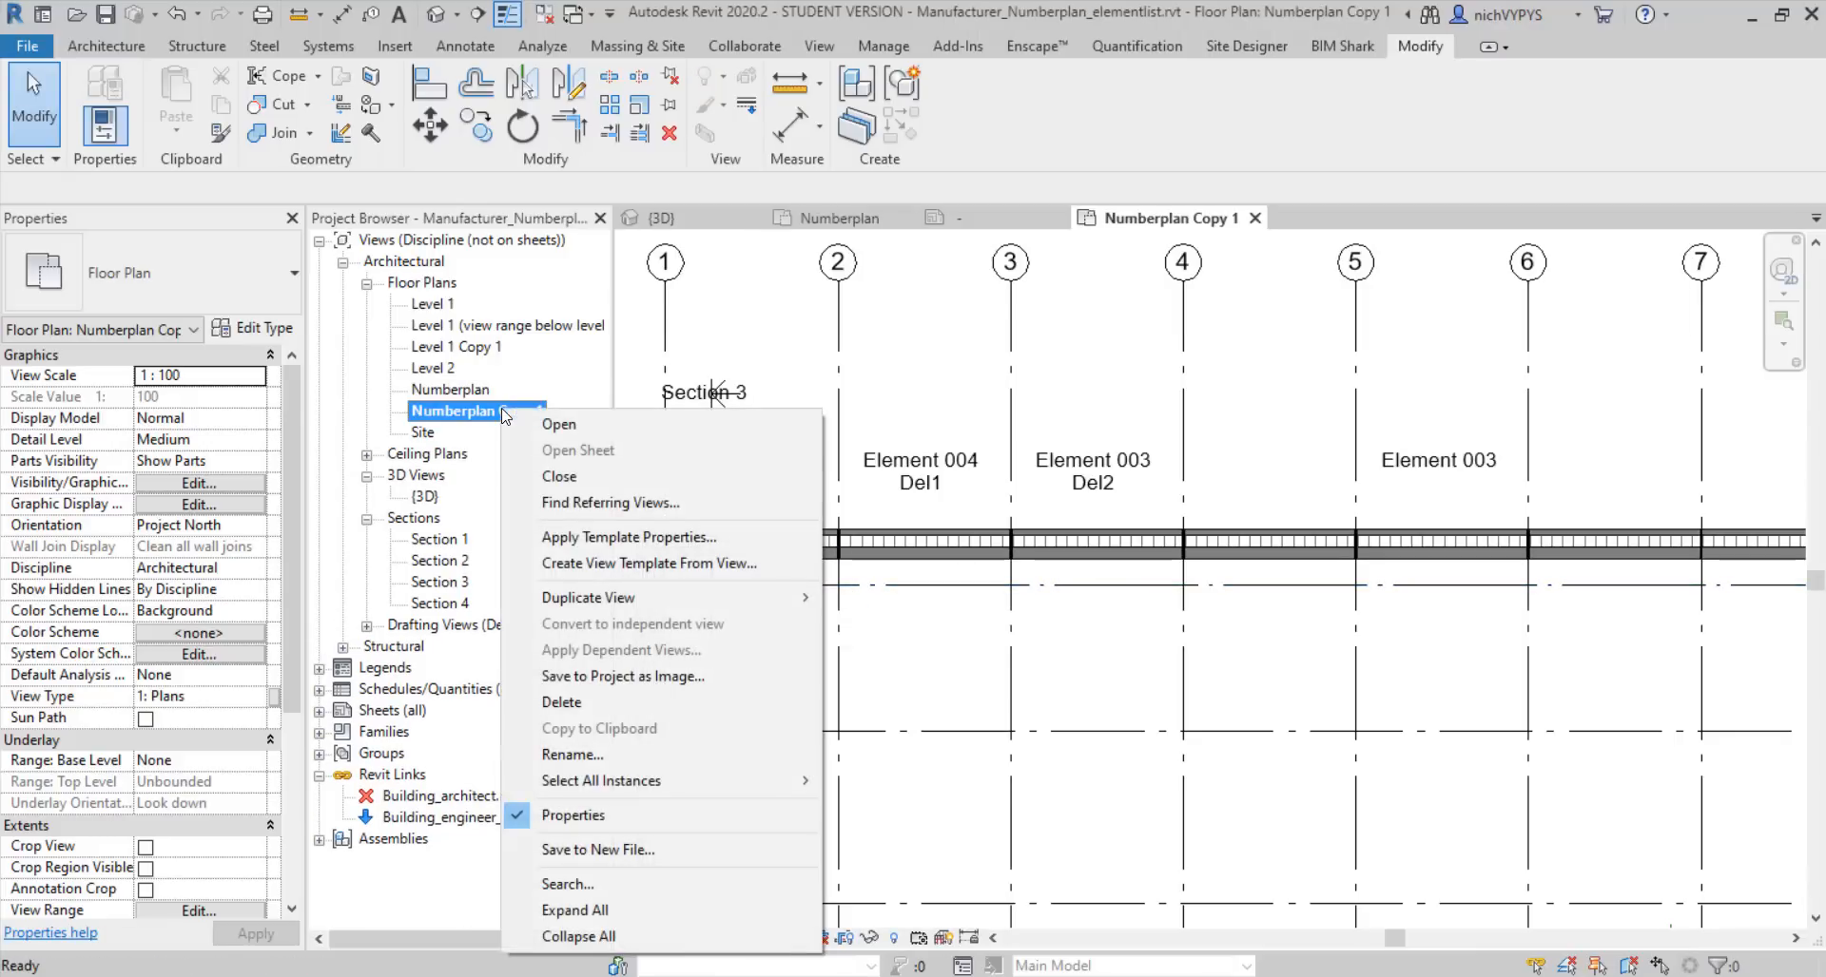
left_click(605, 753)
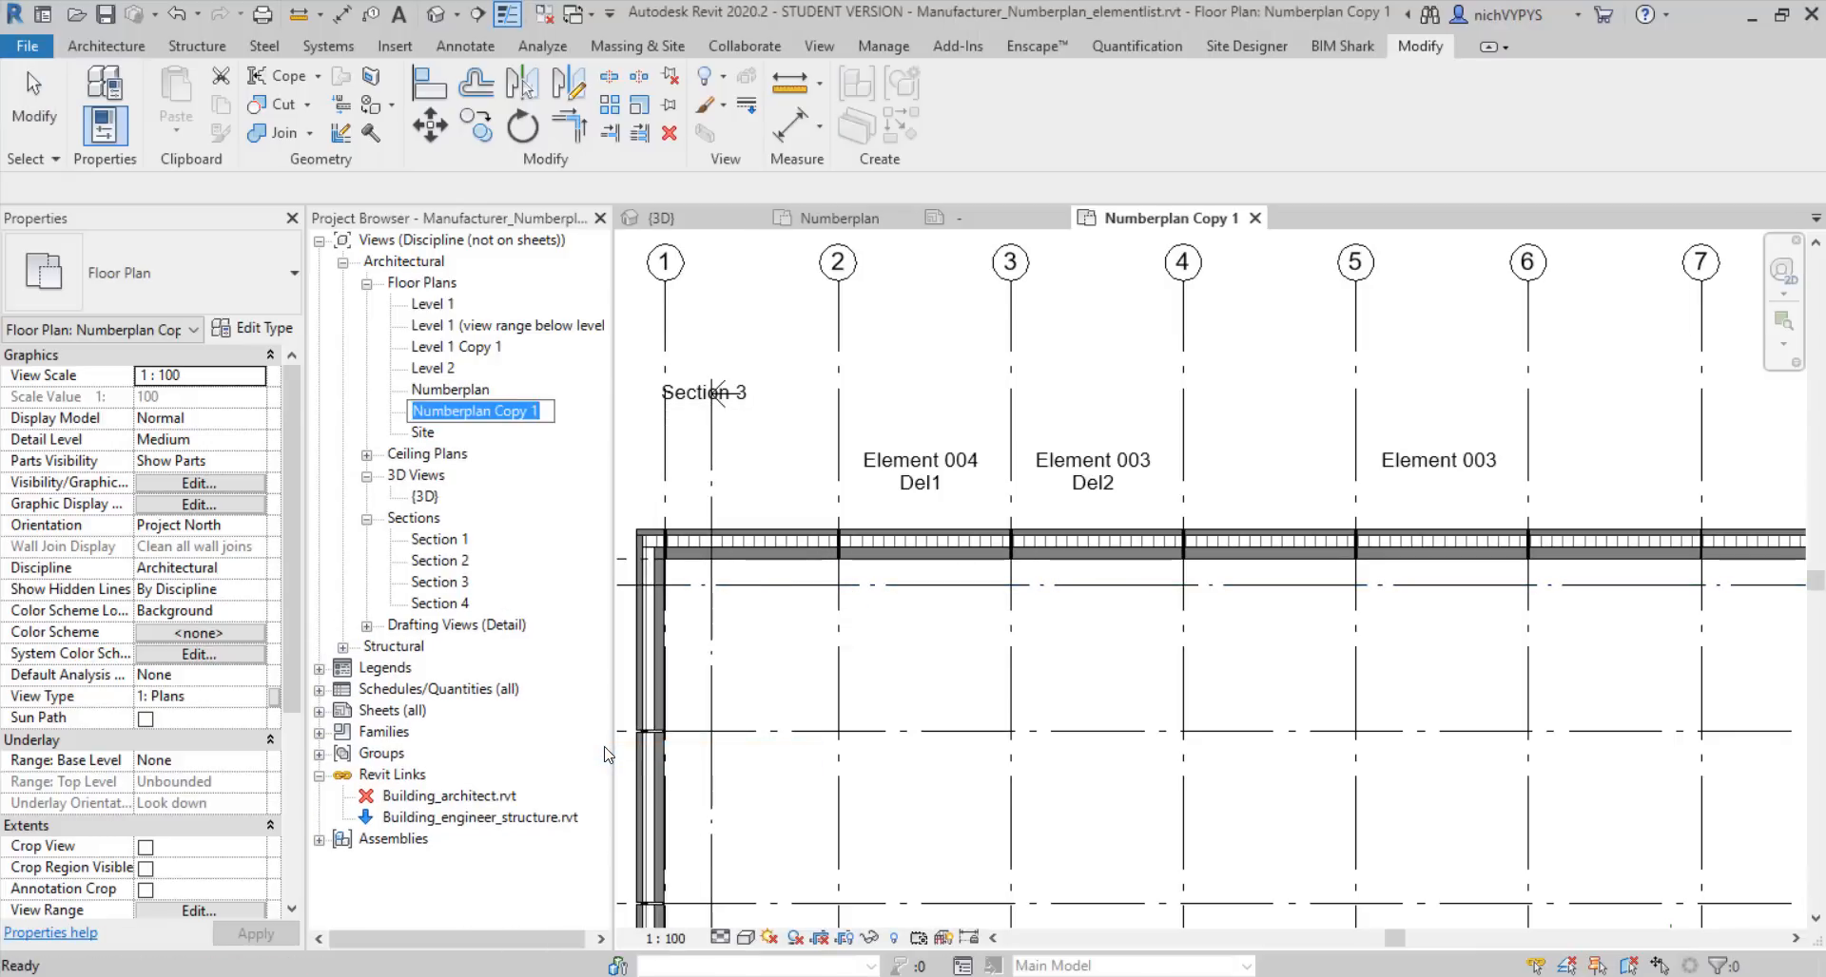
type("Mount")
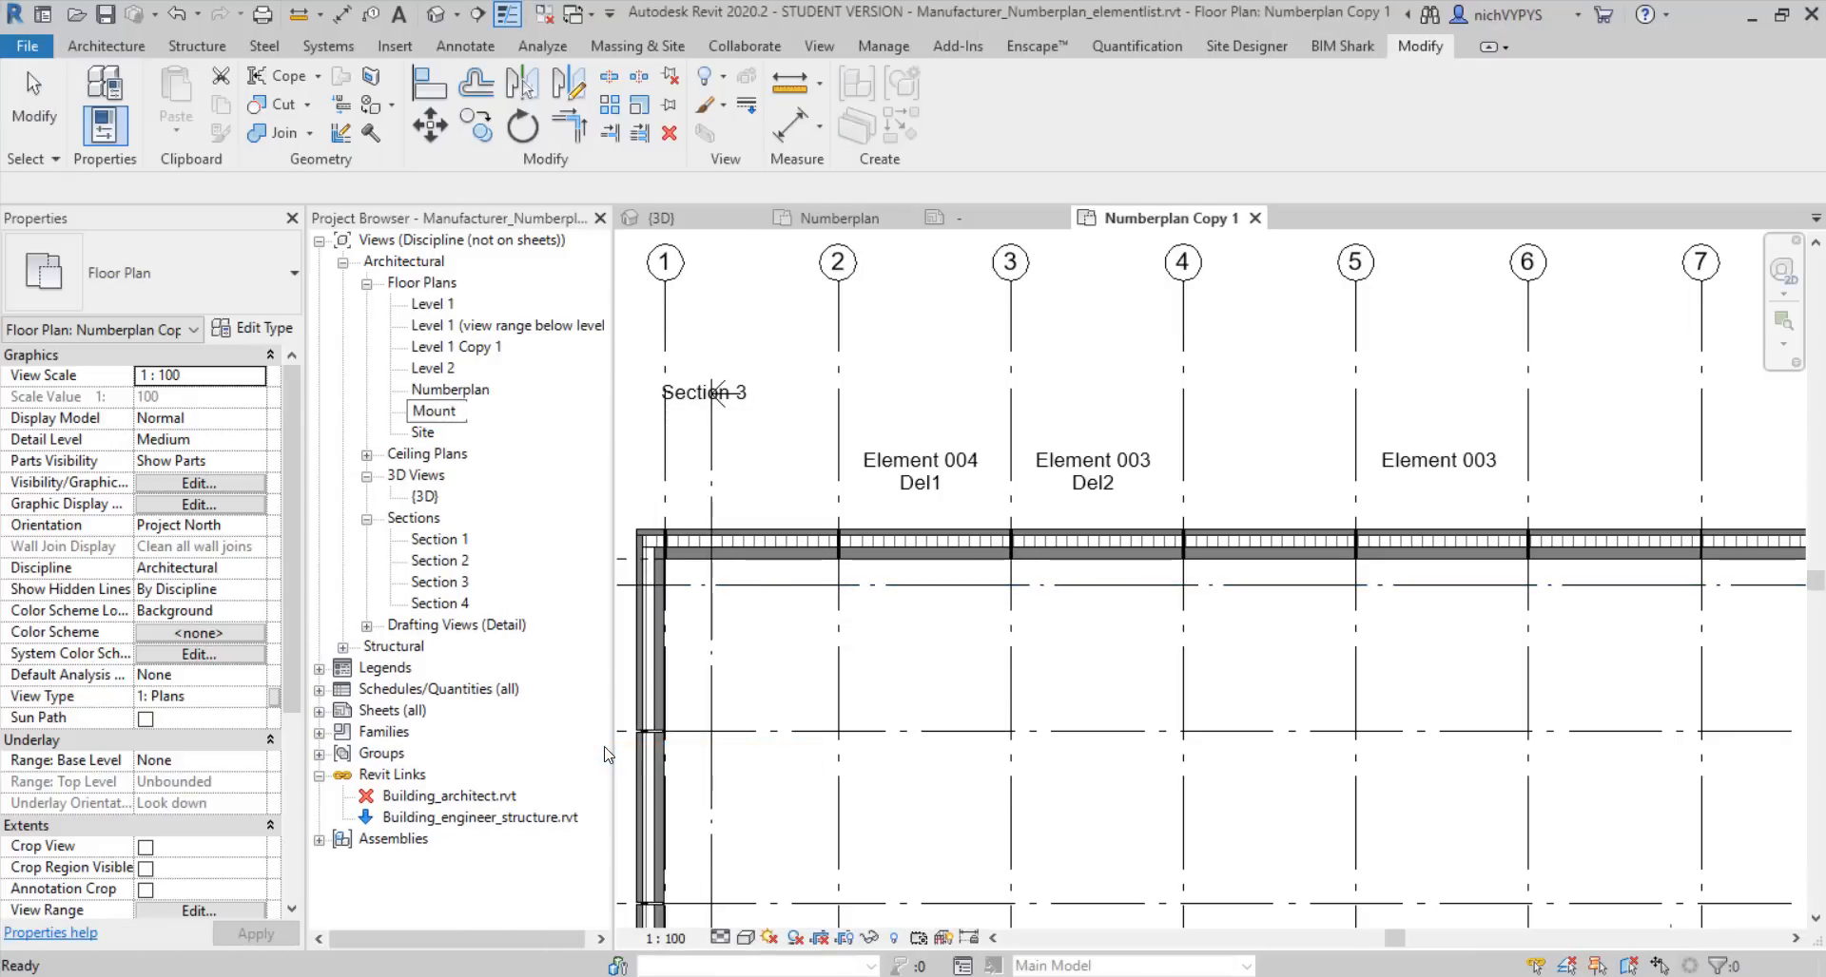
type("ing")
key("BackSpace")
key("BackSpace")
key("BackSpace")
key("BackSpace")
key("BackSpace")
key("BackSpace")
key("BackSpace")
key("BackSpace")
type("Delivery")
type("plan")
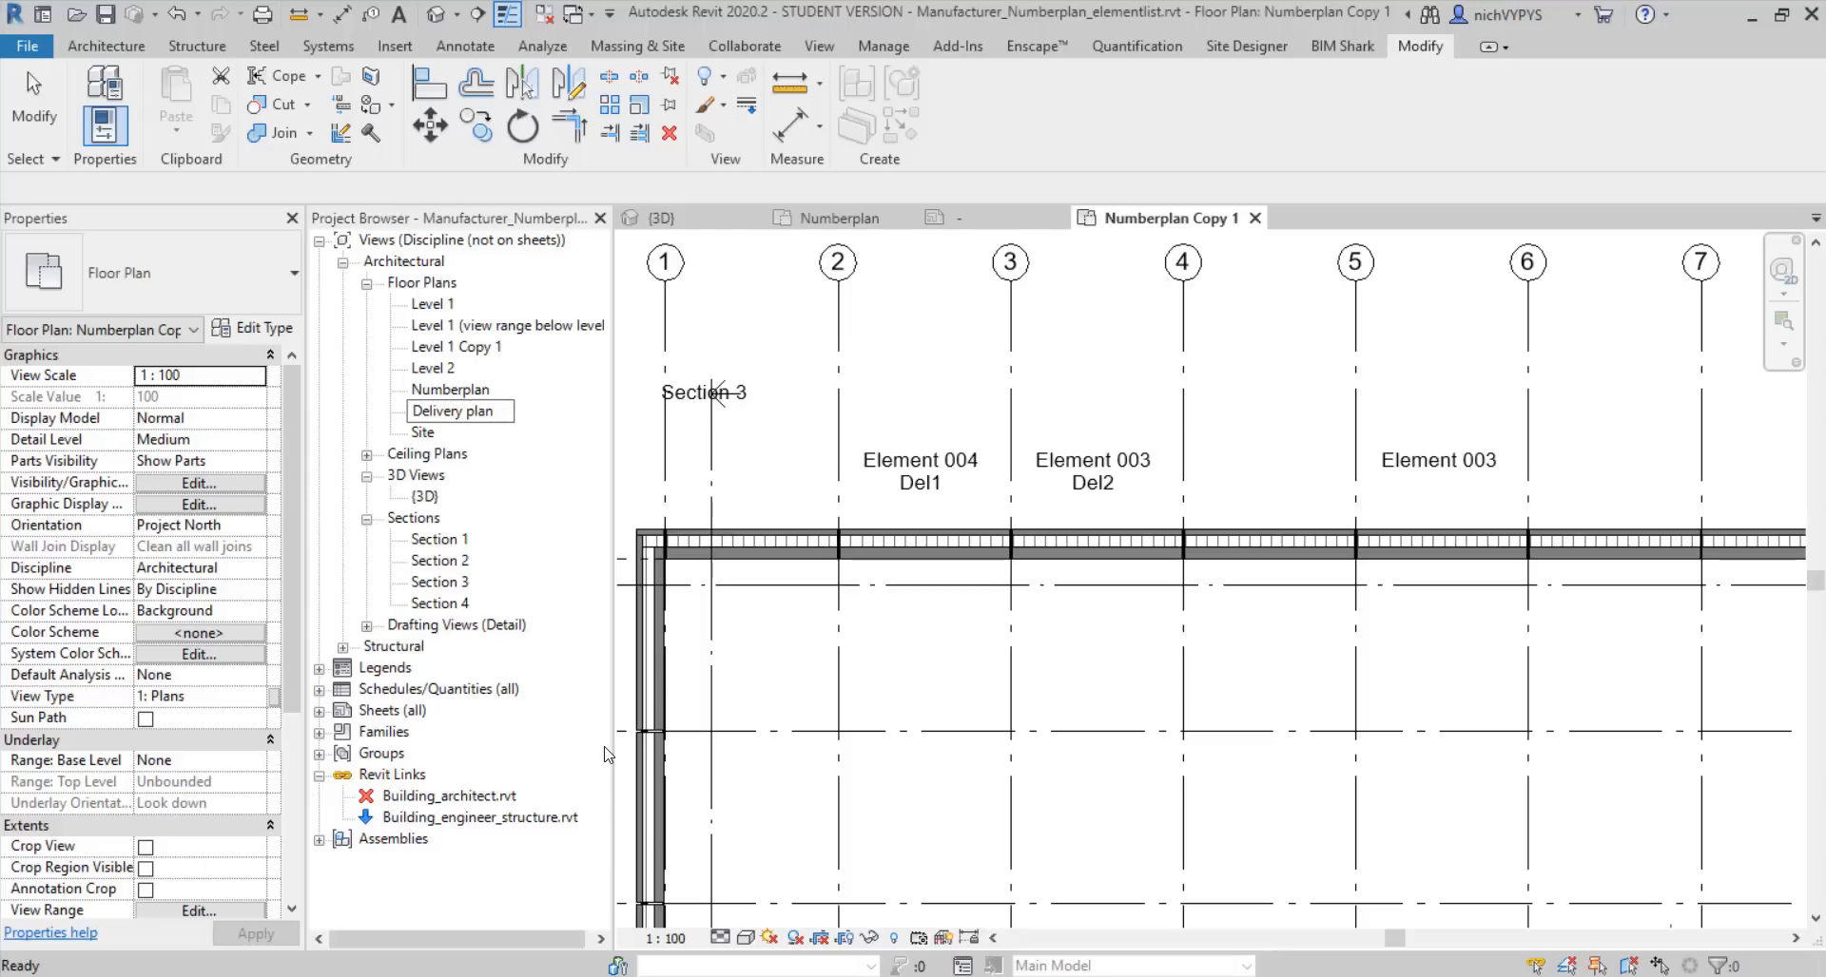
key("Return")
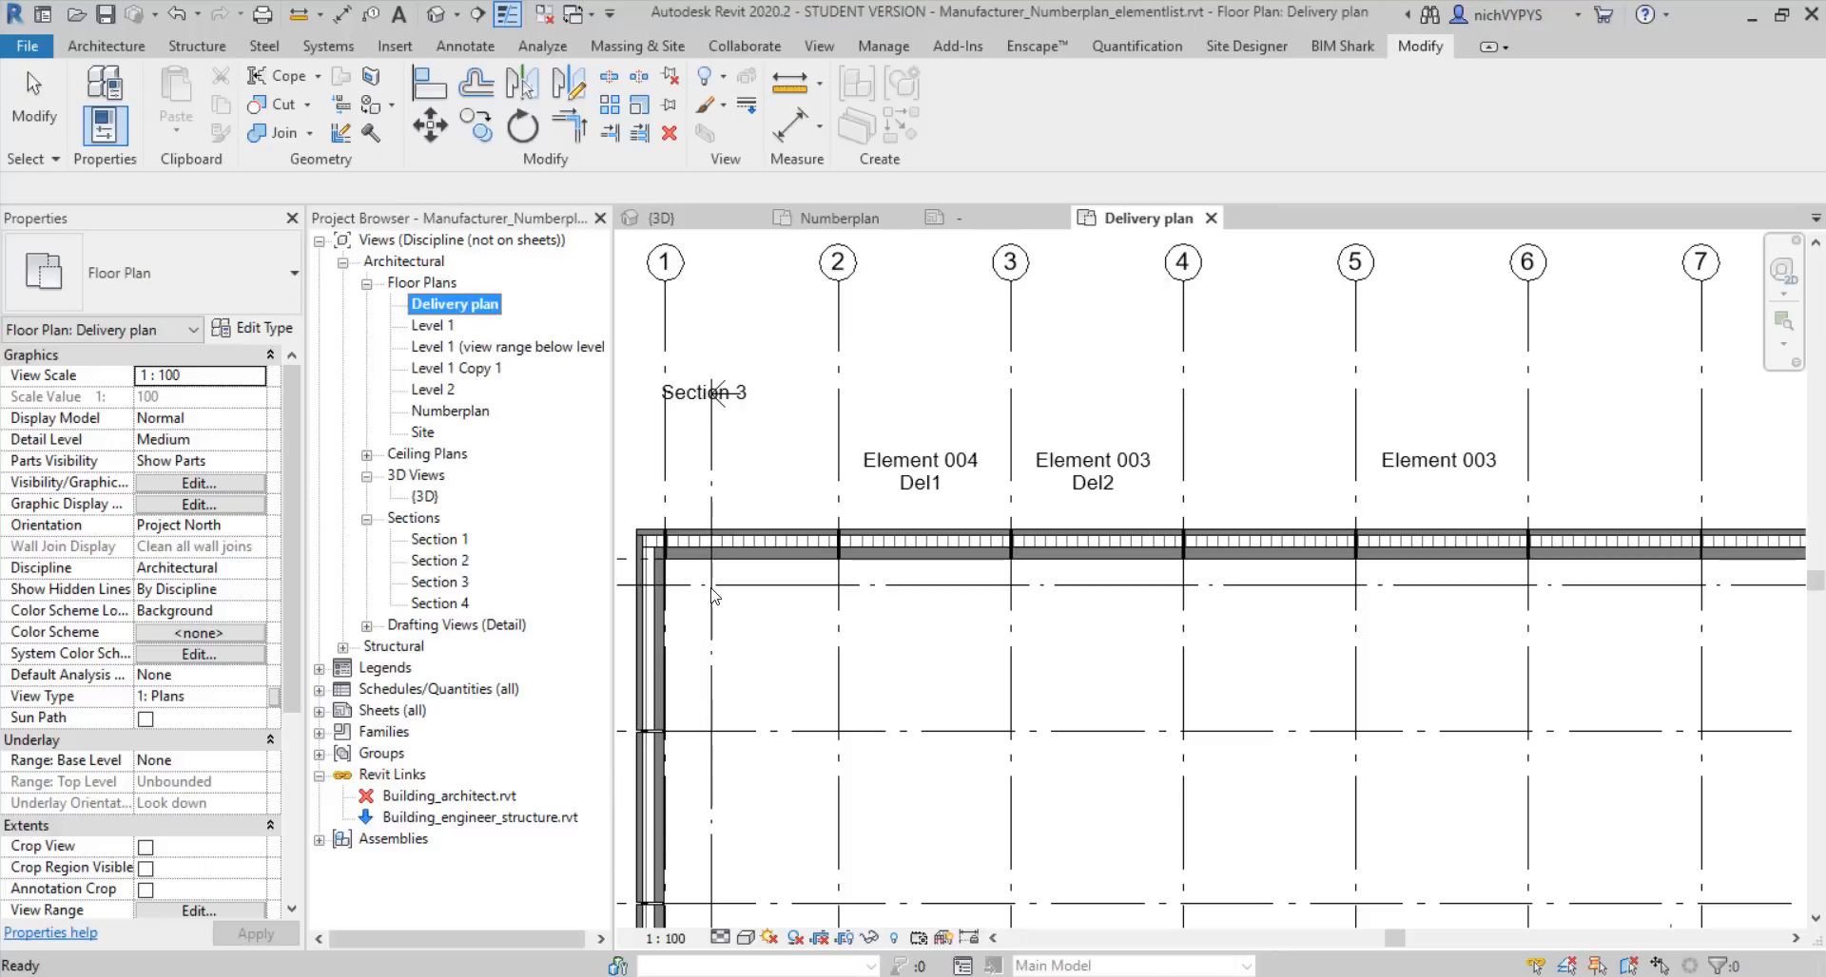
Create a rule-based view filter named Del1 from the Delivery plan's visibility/graphic overrides
left_click(953, 559)
scroll(957, 570, "down", 1)
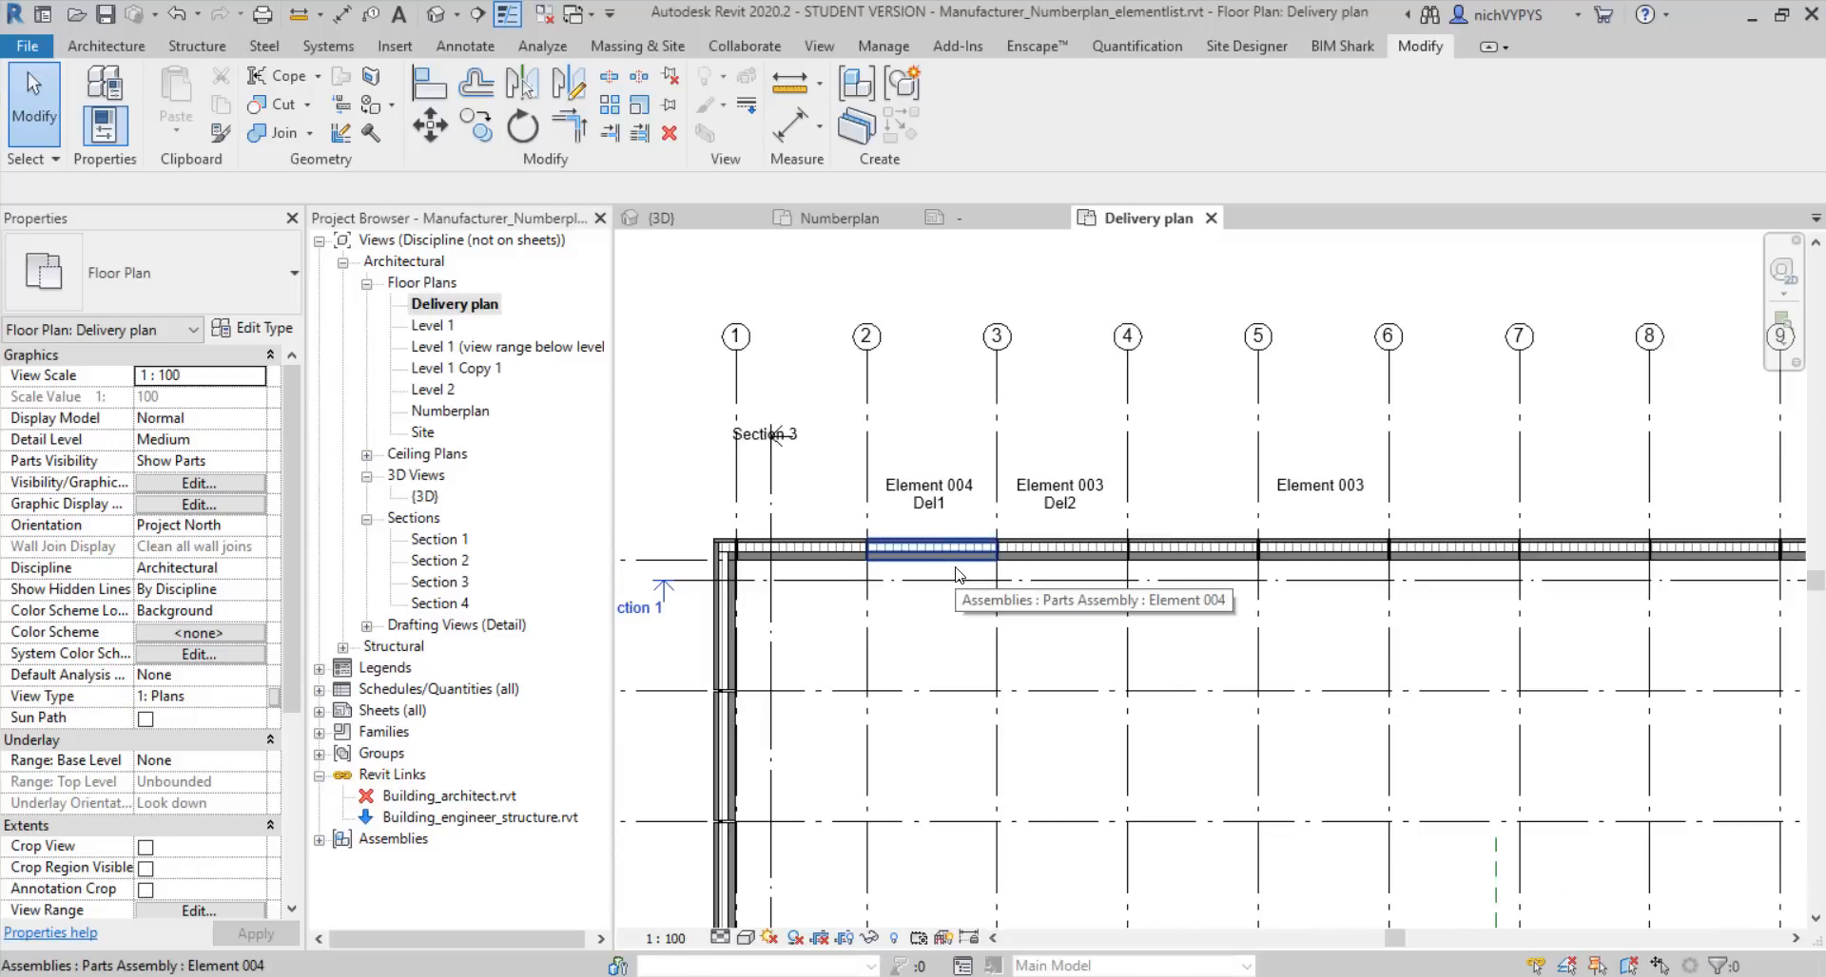
left_click(201, 484)
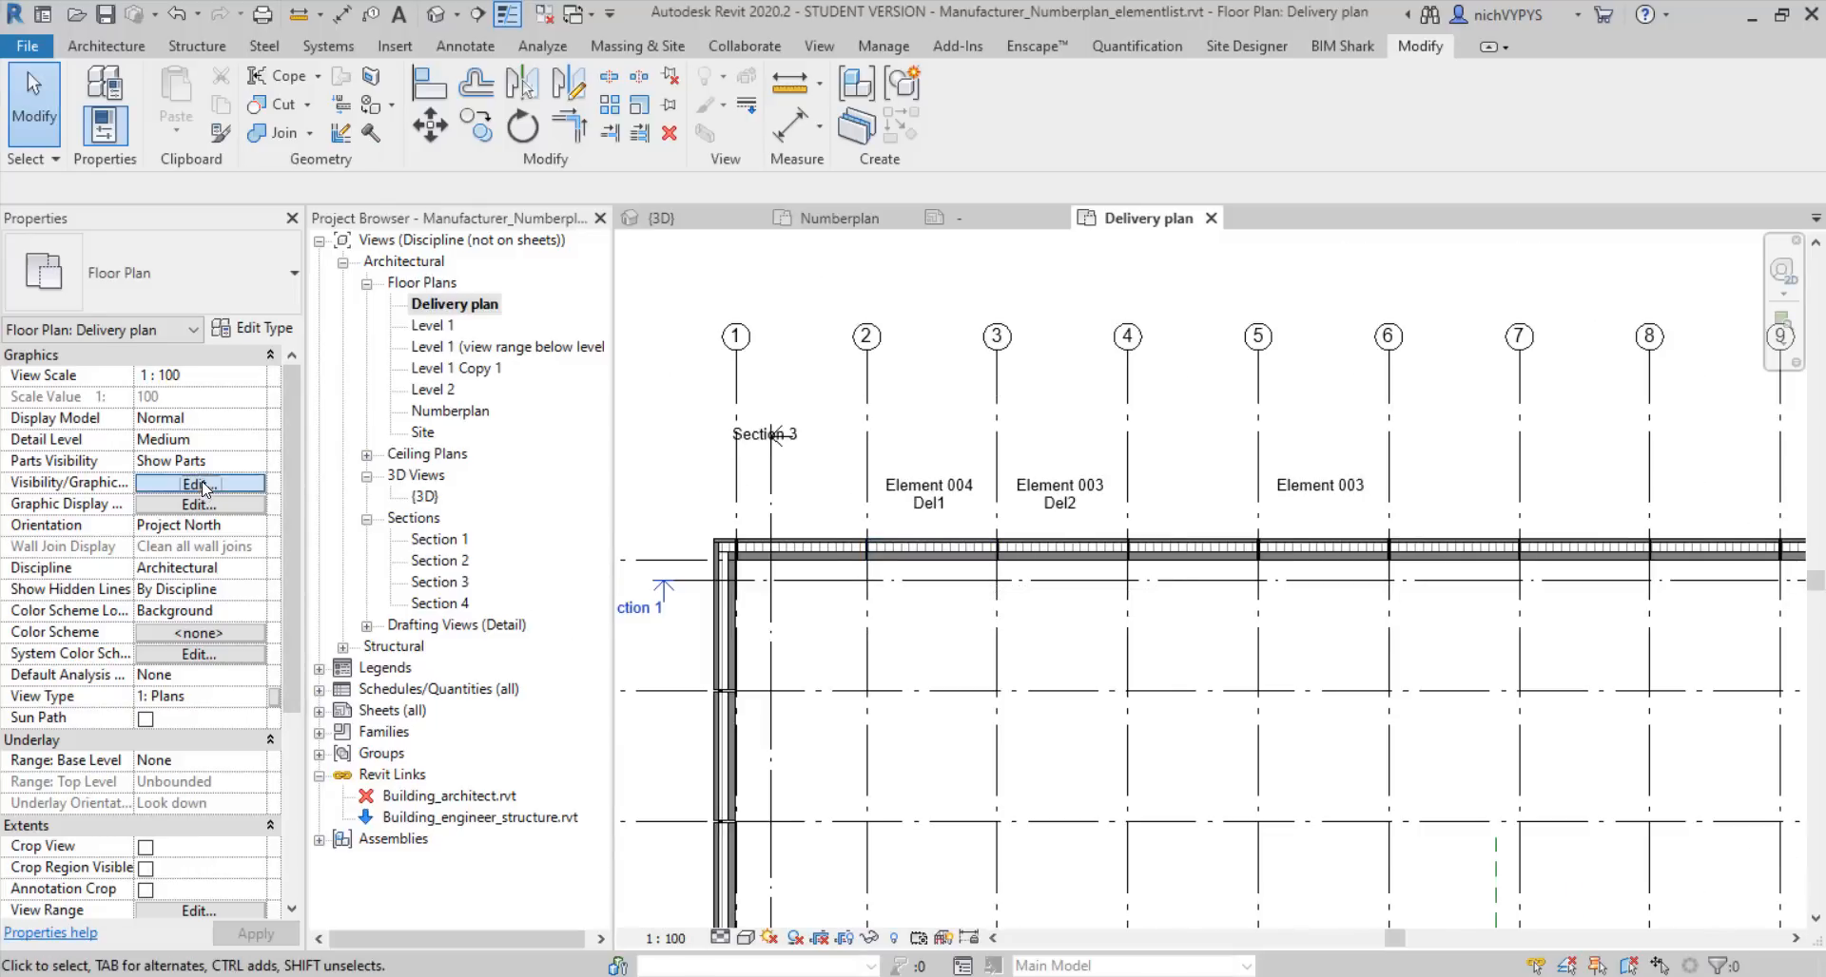
left_click_drag(1320, 233, 443, 198)
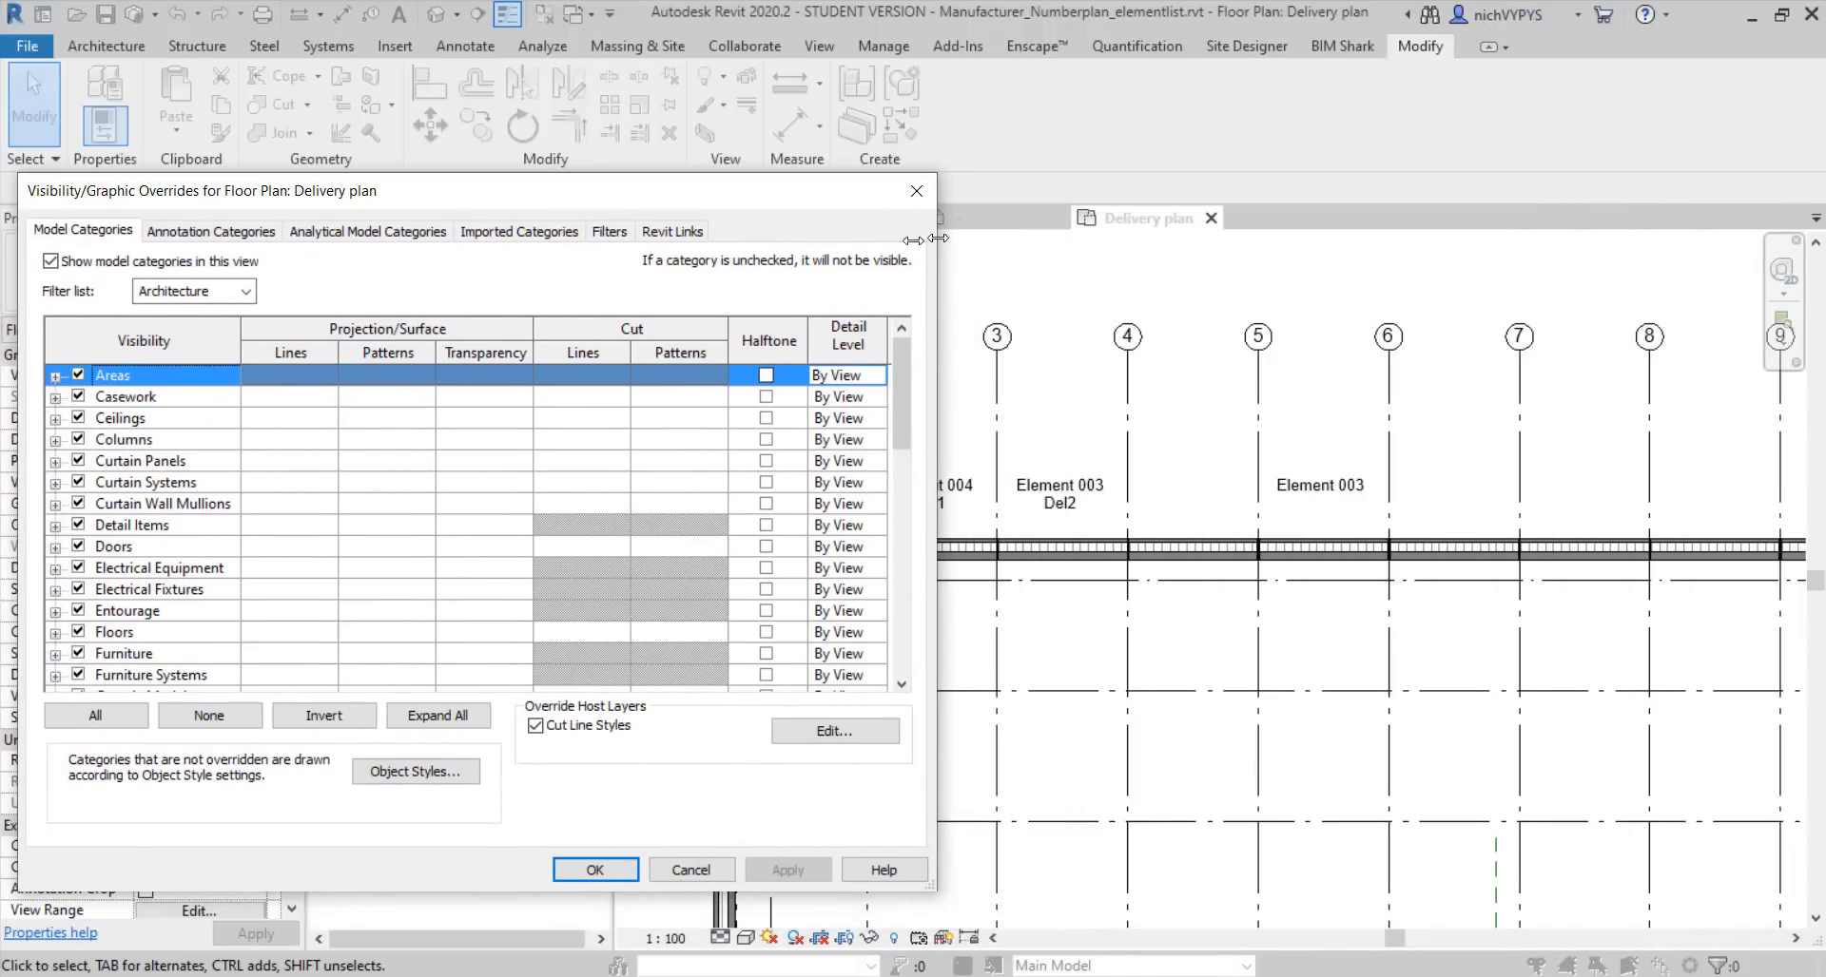
left_click_drag(627, 195, 608, 183)
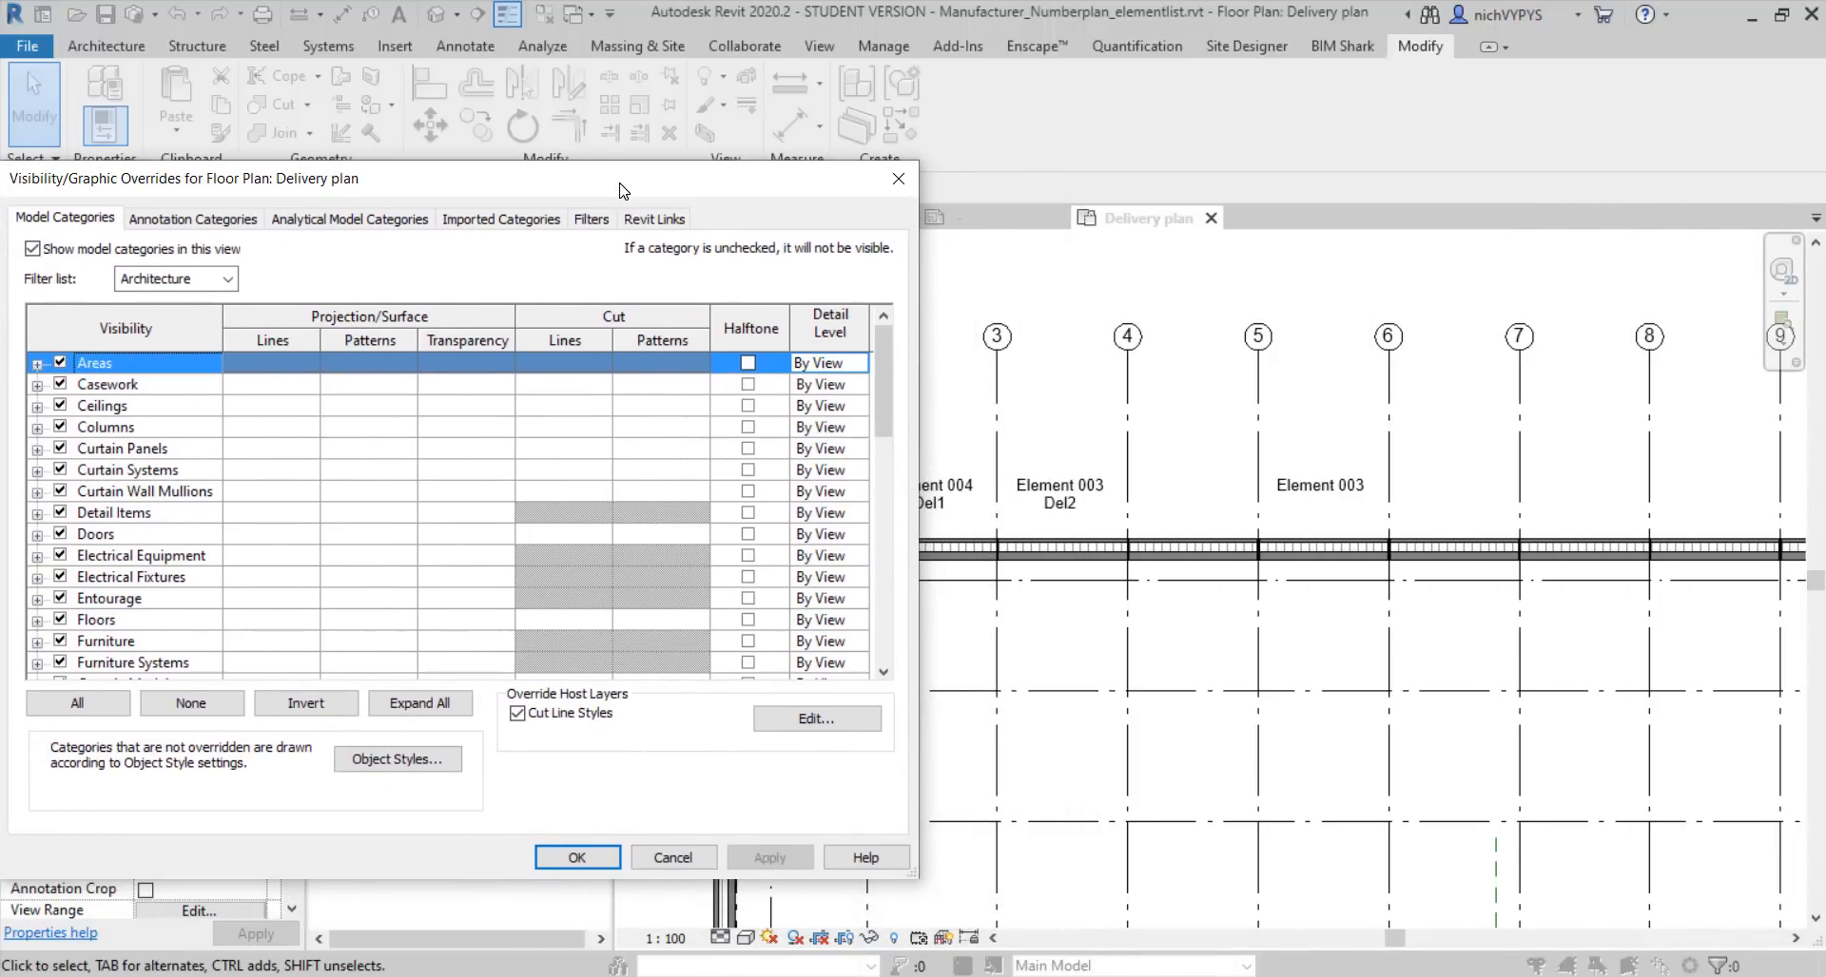
left_click(590, 221)
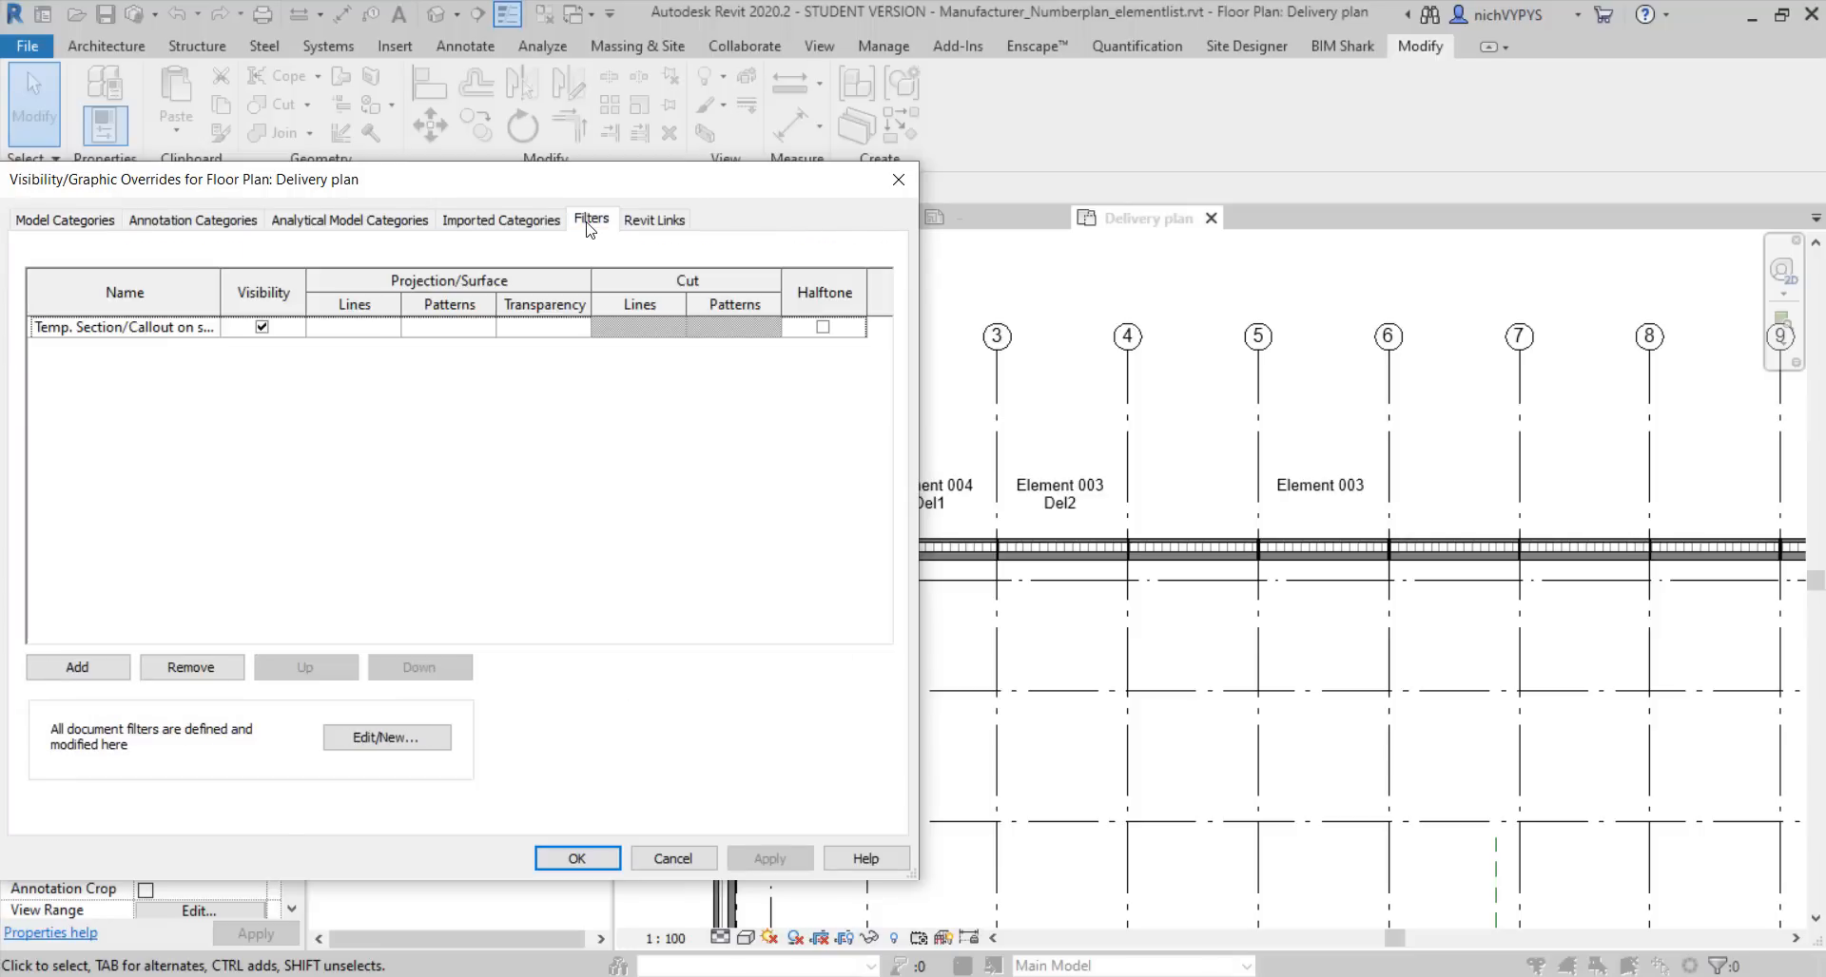
left_click(382, 739)
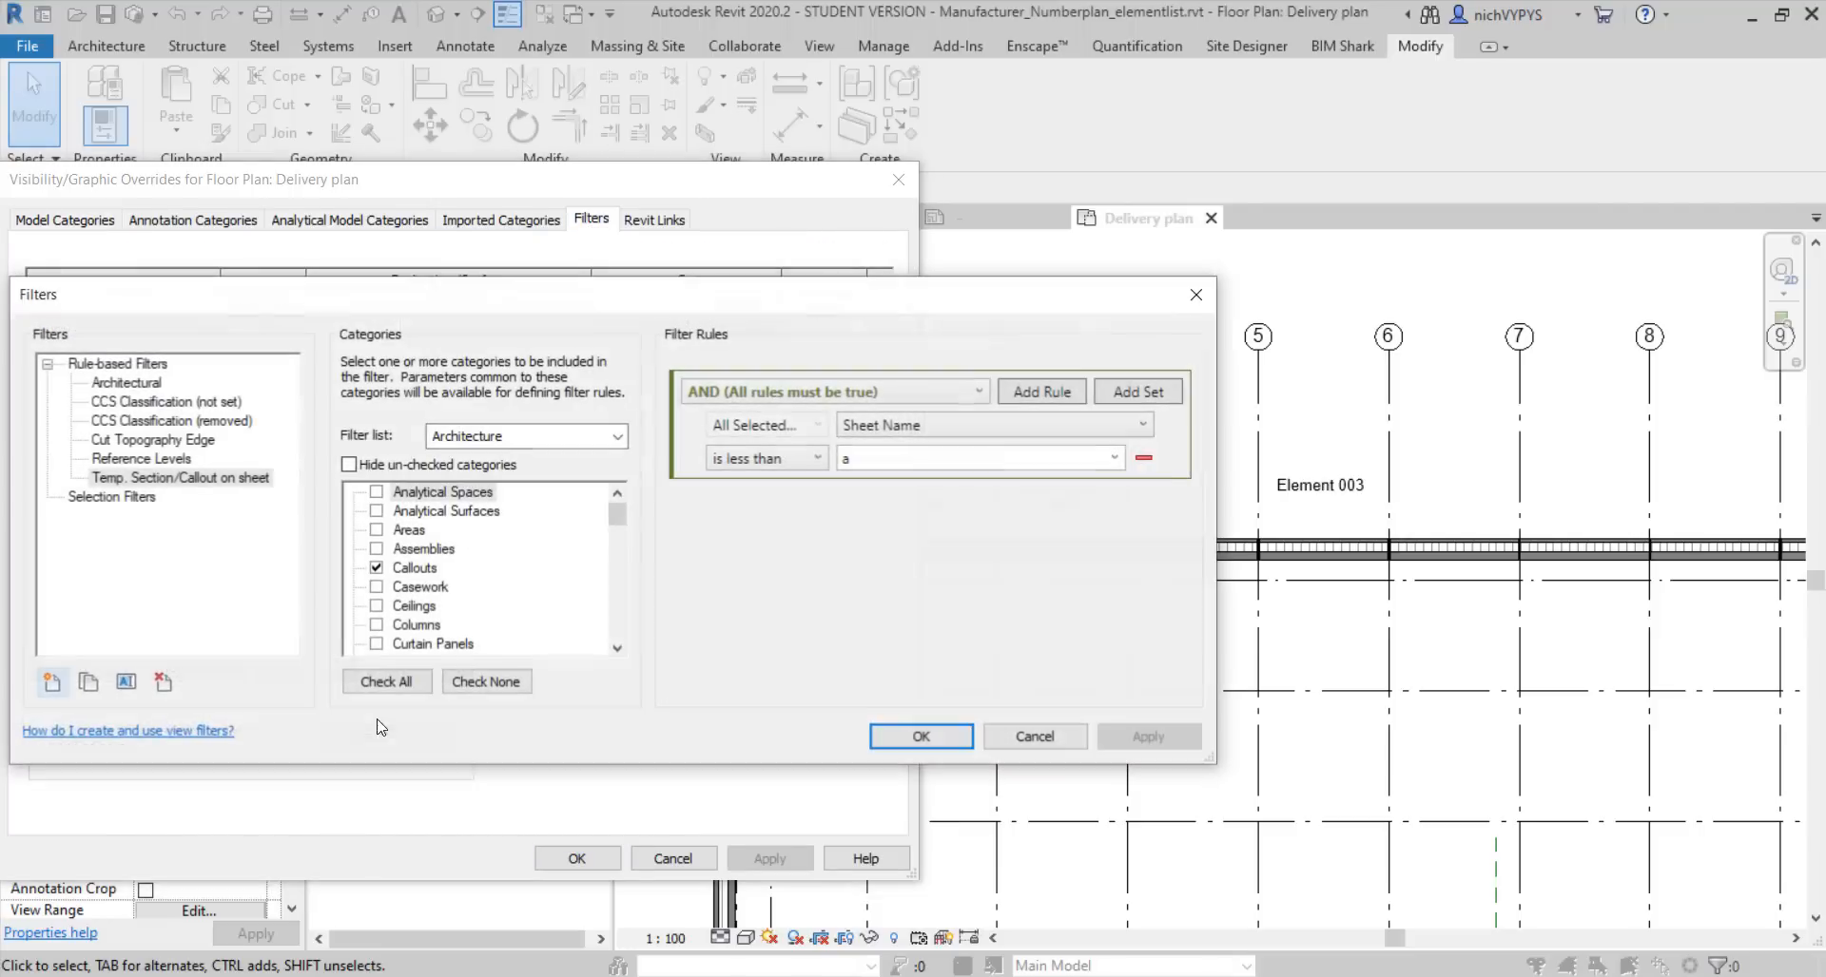
left_click(50, 682)
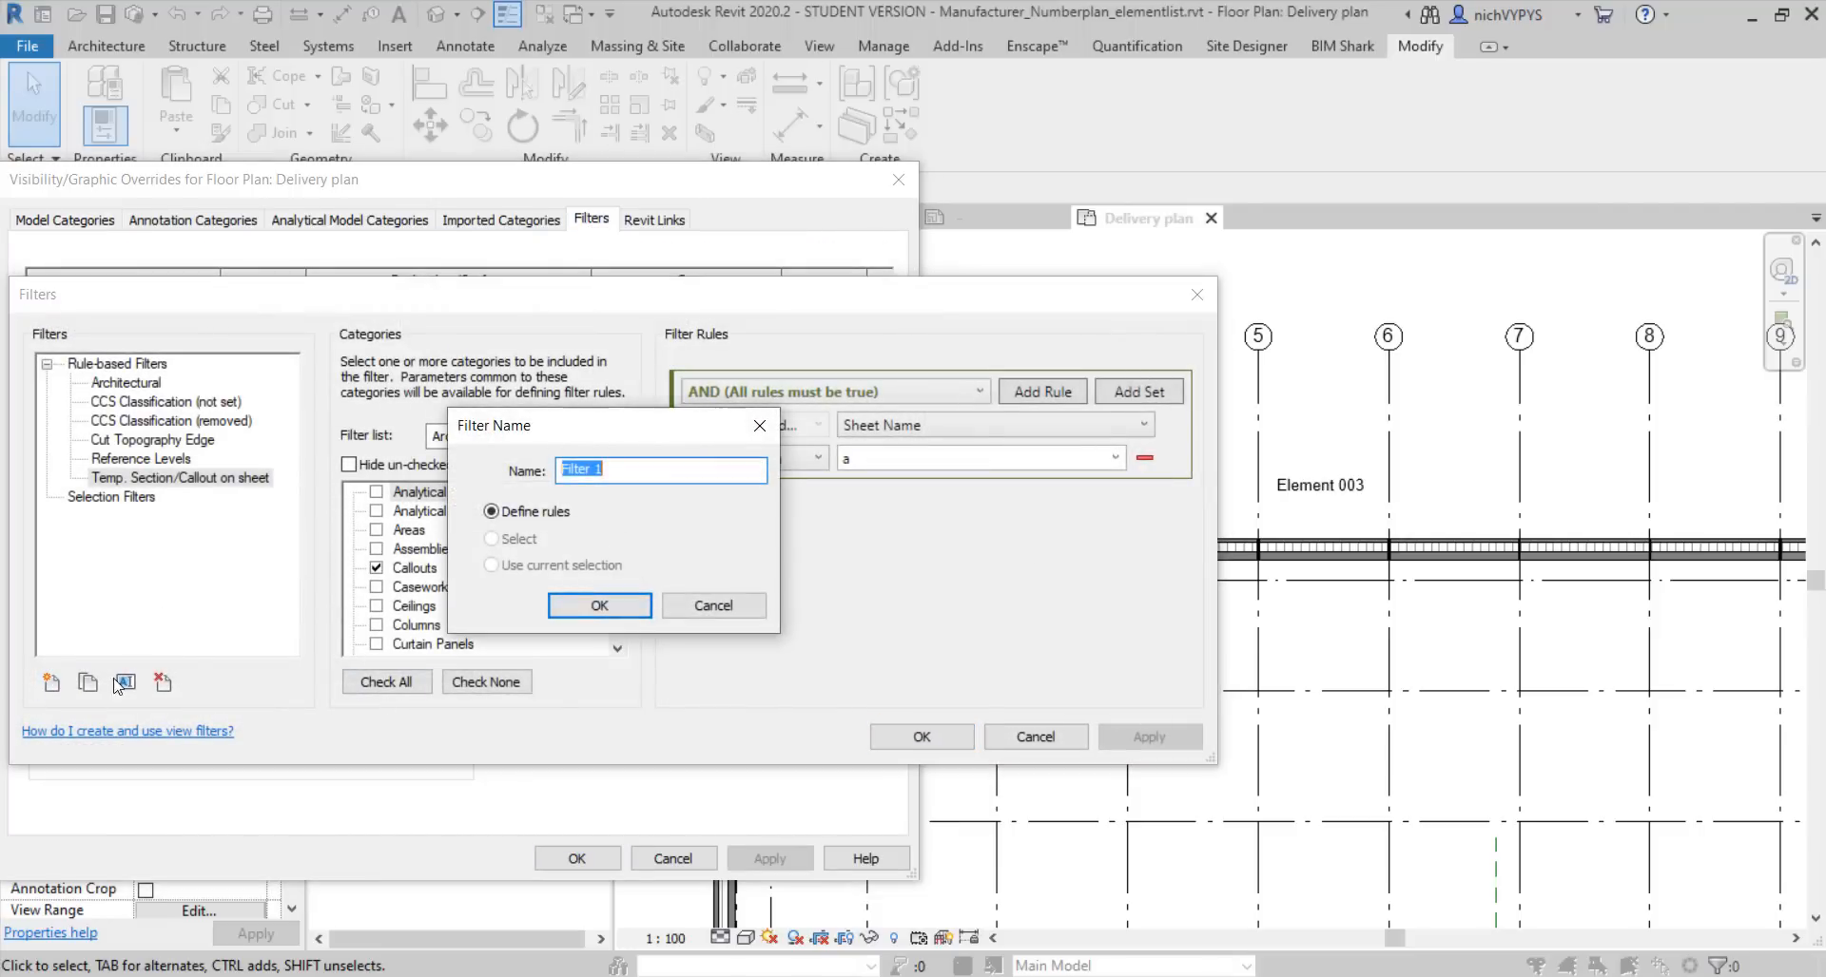
type("Del1")
left_click(609, 606)
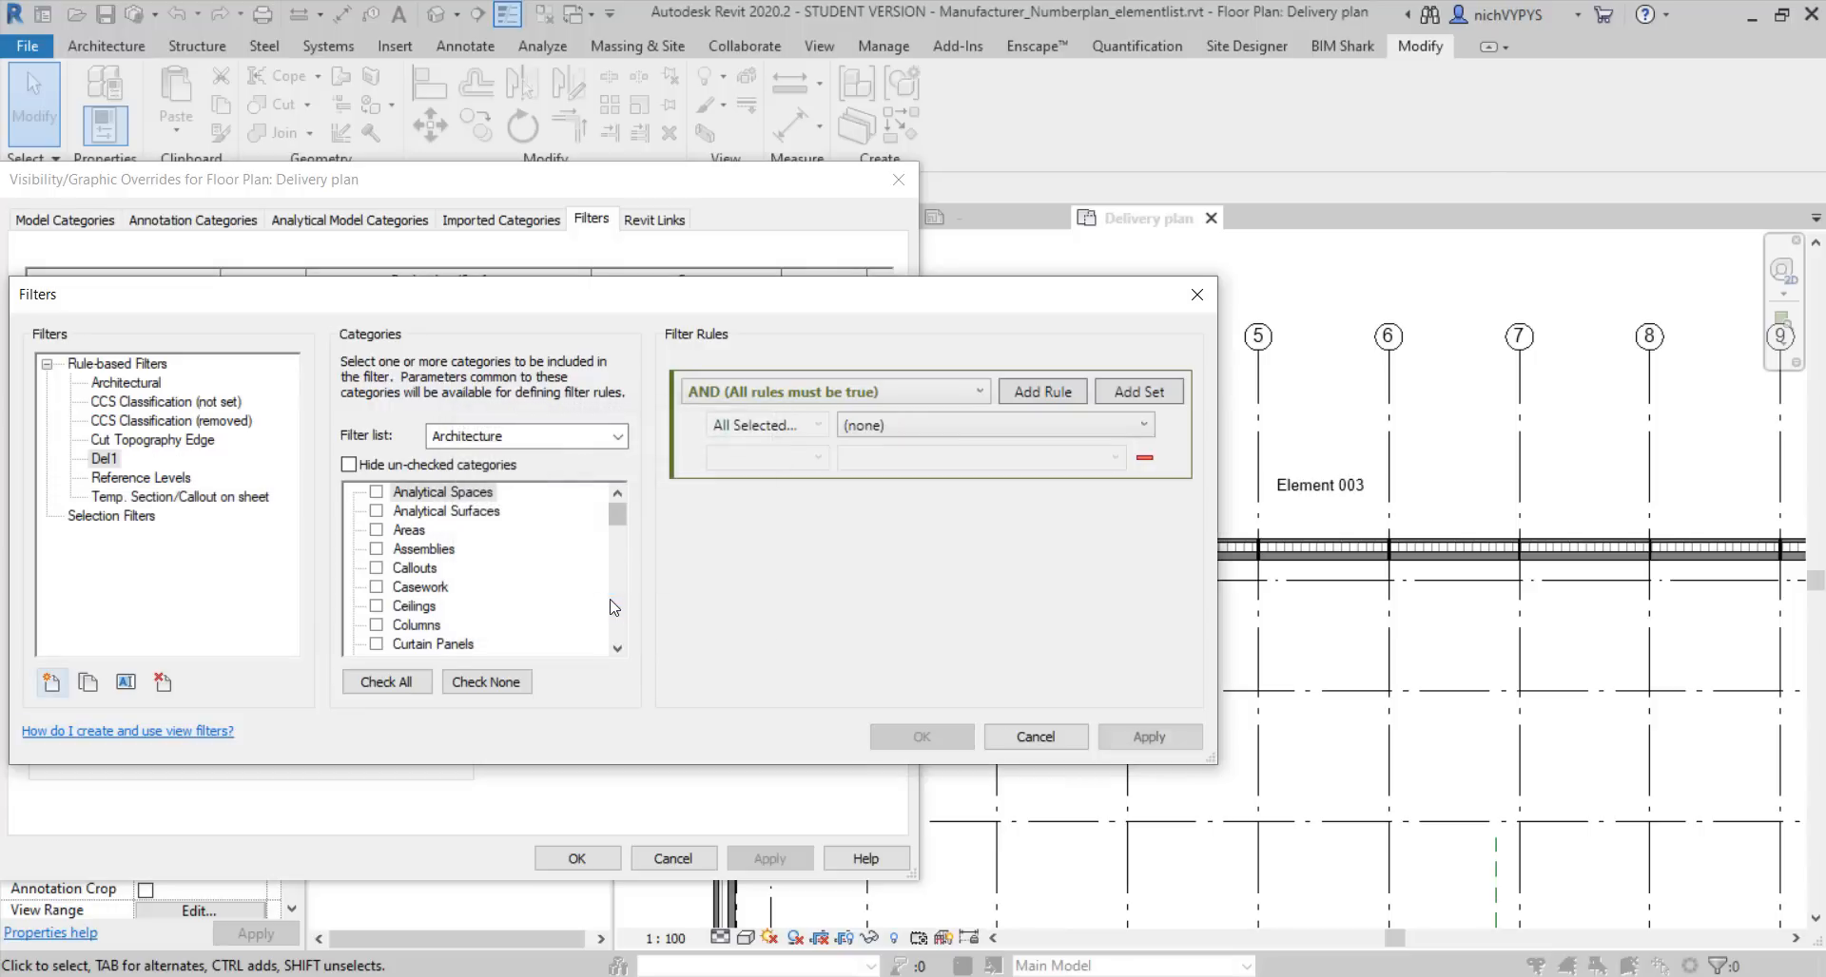
Define the Del1 filter for the Assemblies category with the rule Comments equals Del1 and confirm it
left_click(374, 549)
left_click(941, 426)
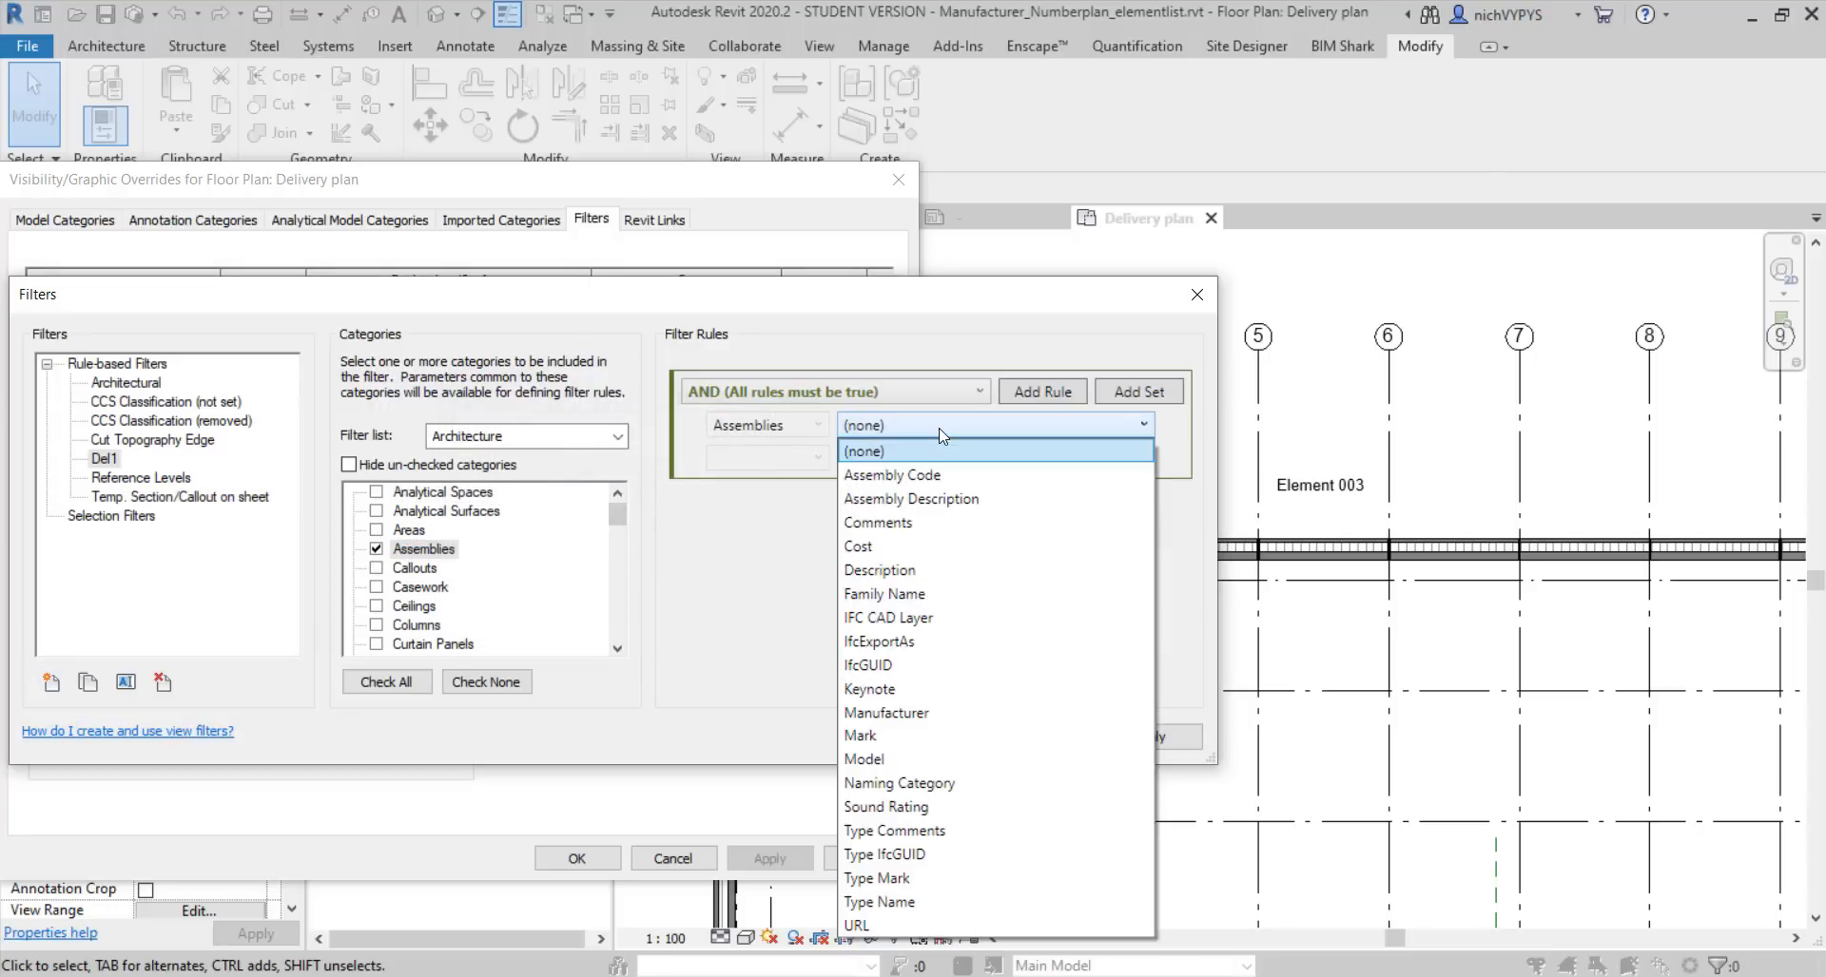
left_click(915, 518)
left_click(819, 459)
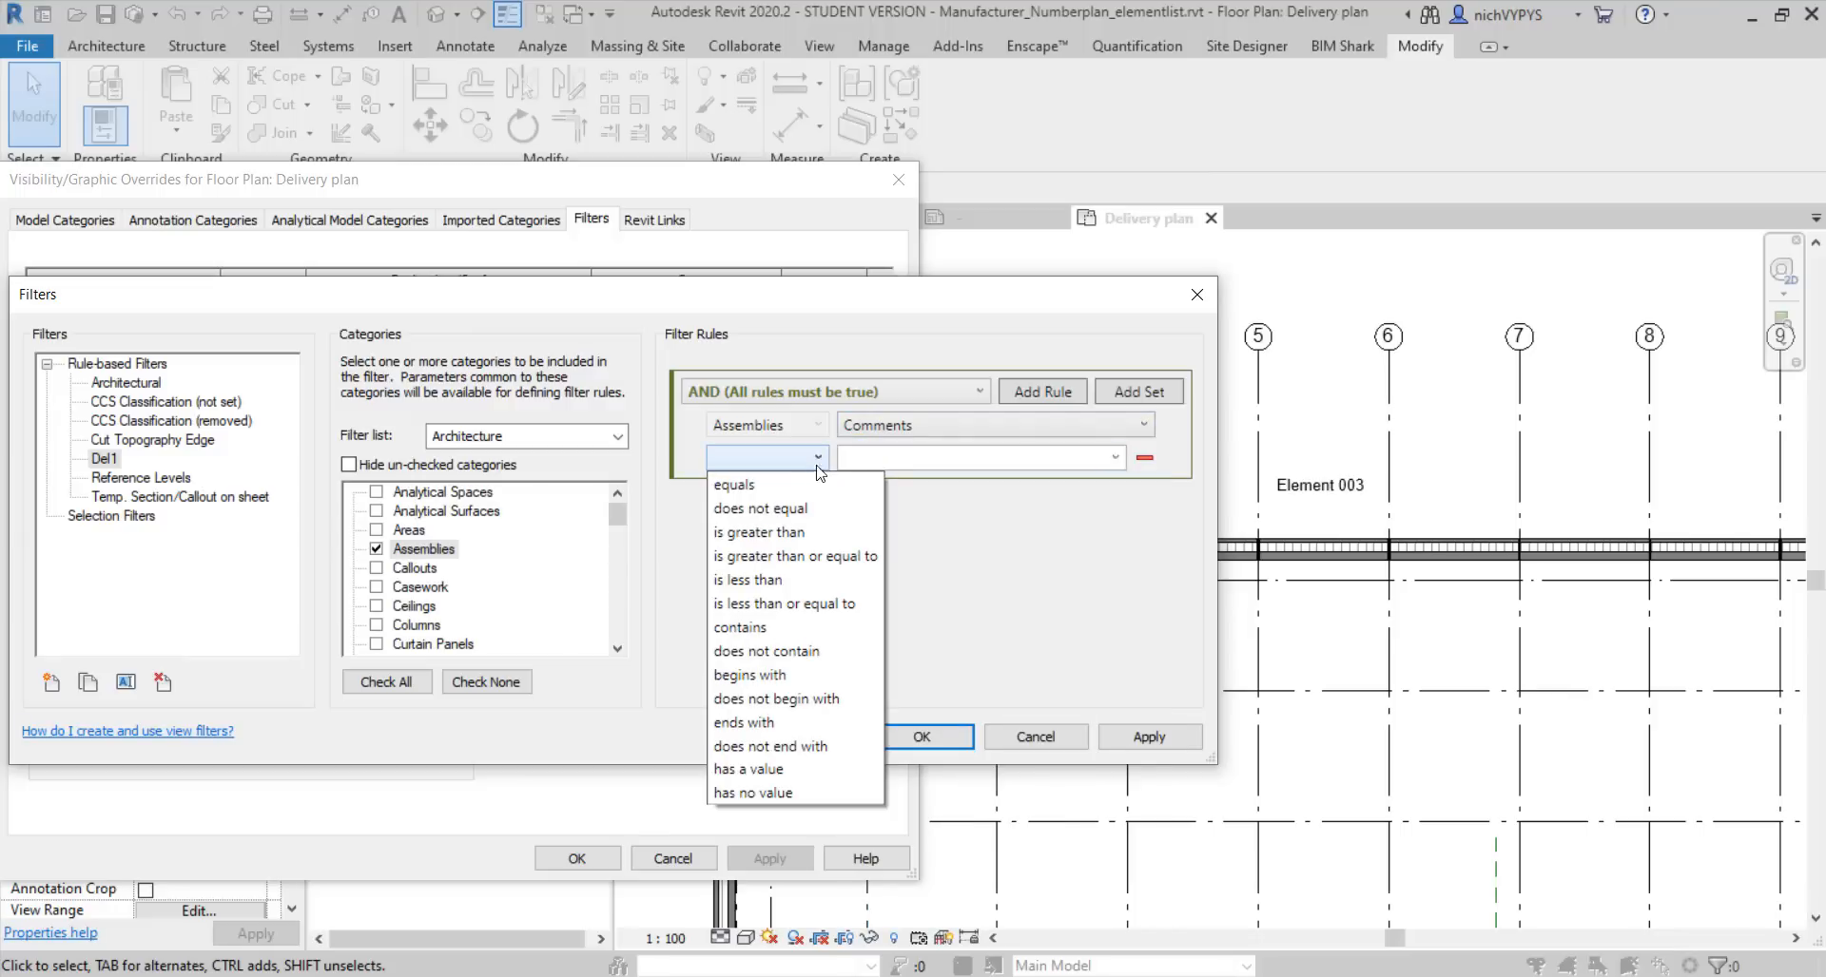
left_click(809, 482)
left_click(1114, 458)
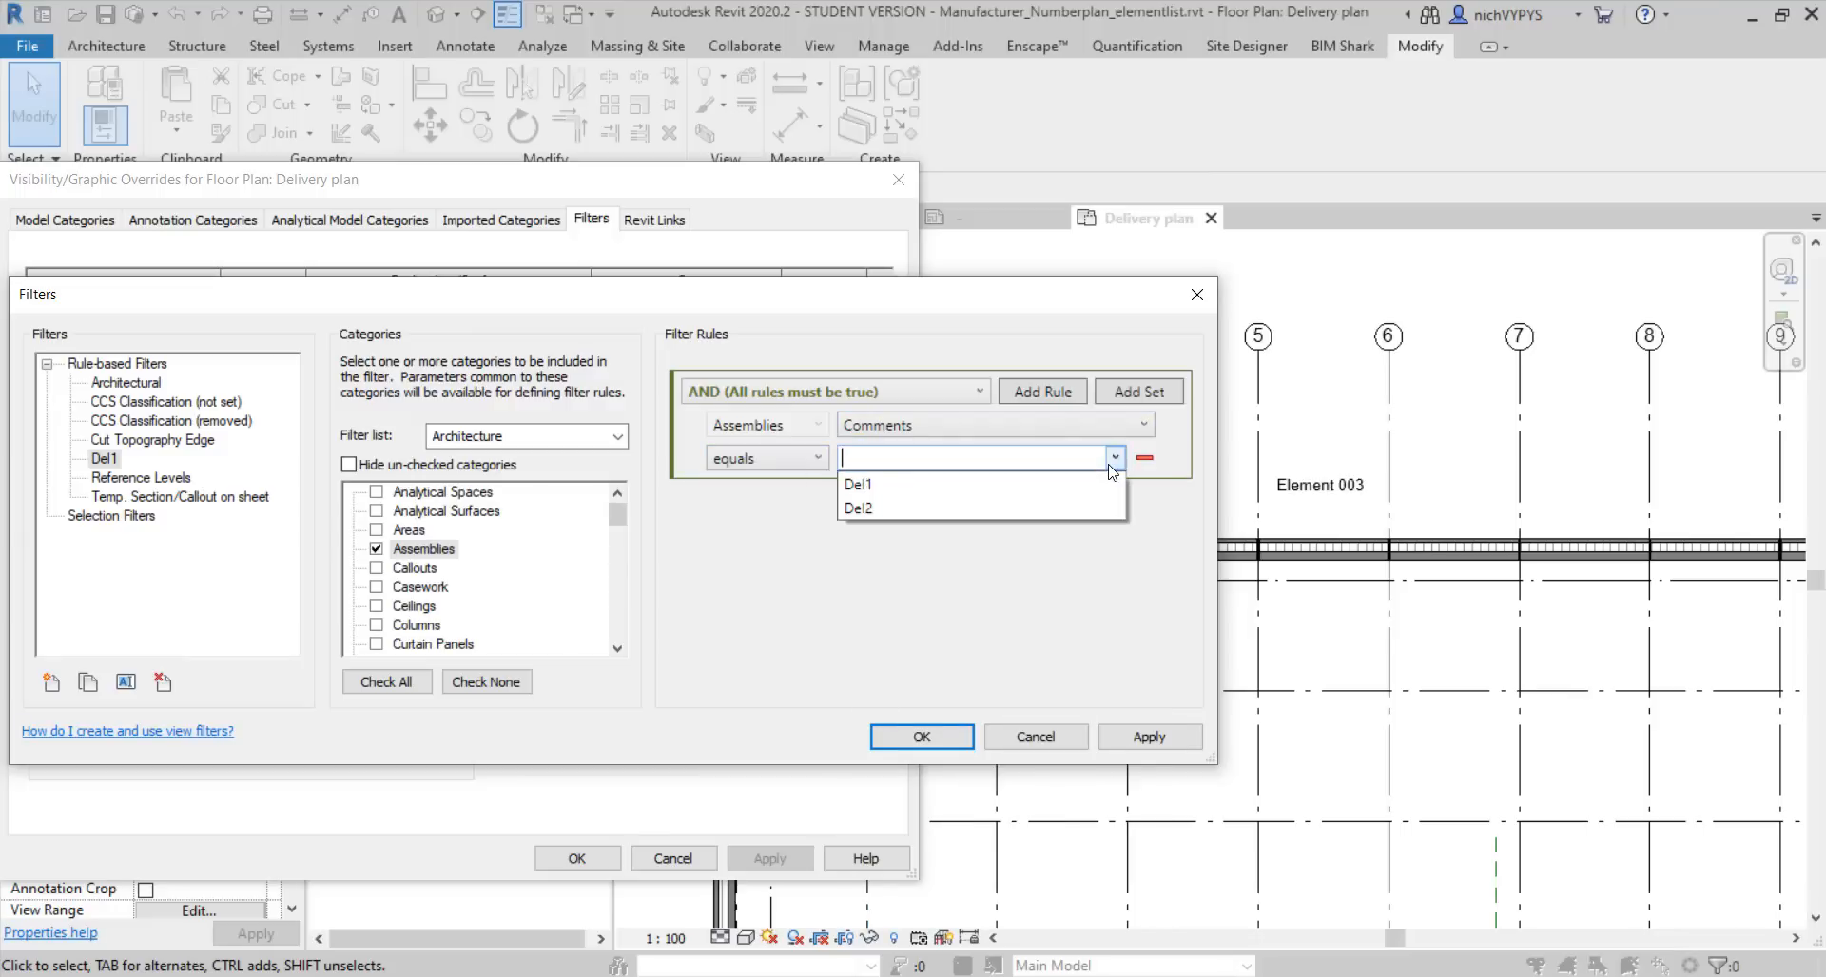
left_click(1033, 484)
left_click(921, 737)
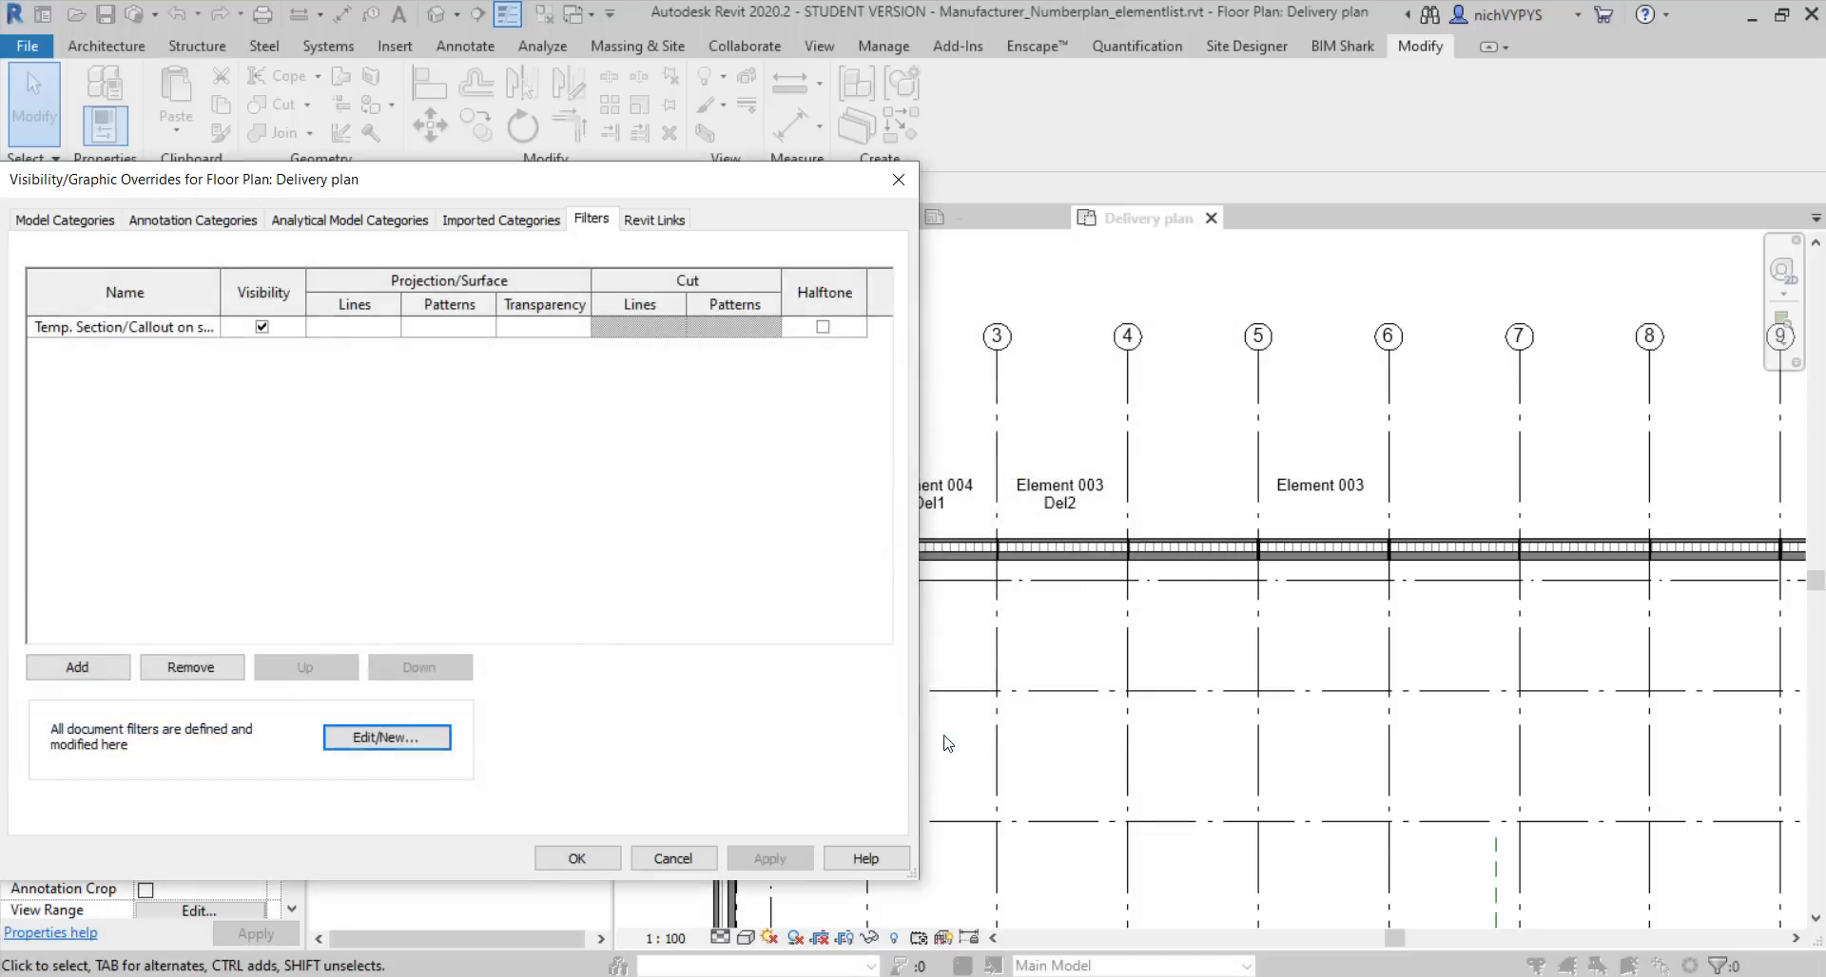
Add the Del1 filter to the Delivery plan's view filters
left_click(105, 683)
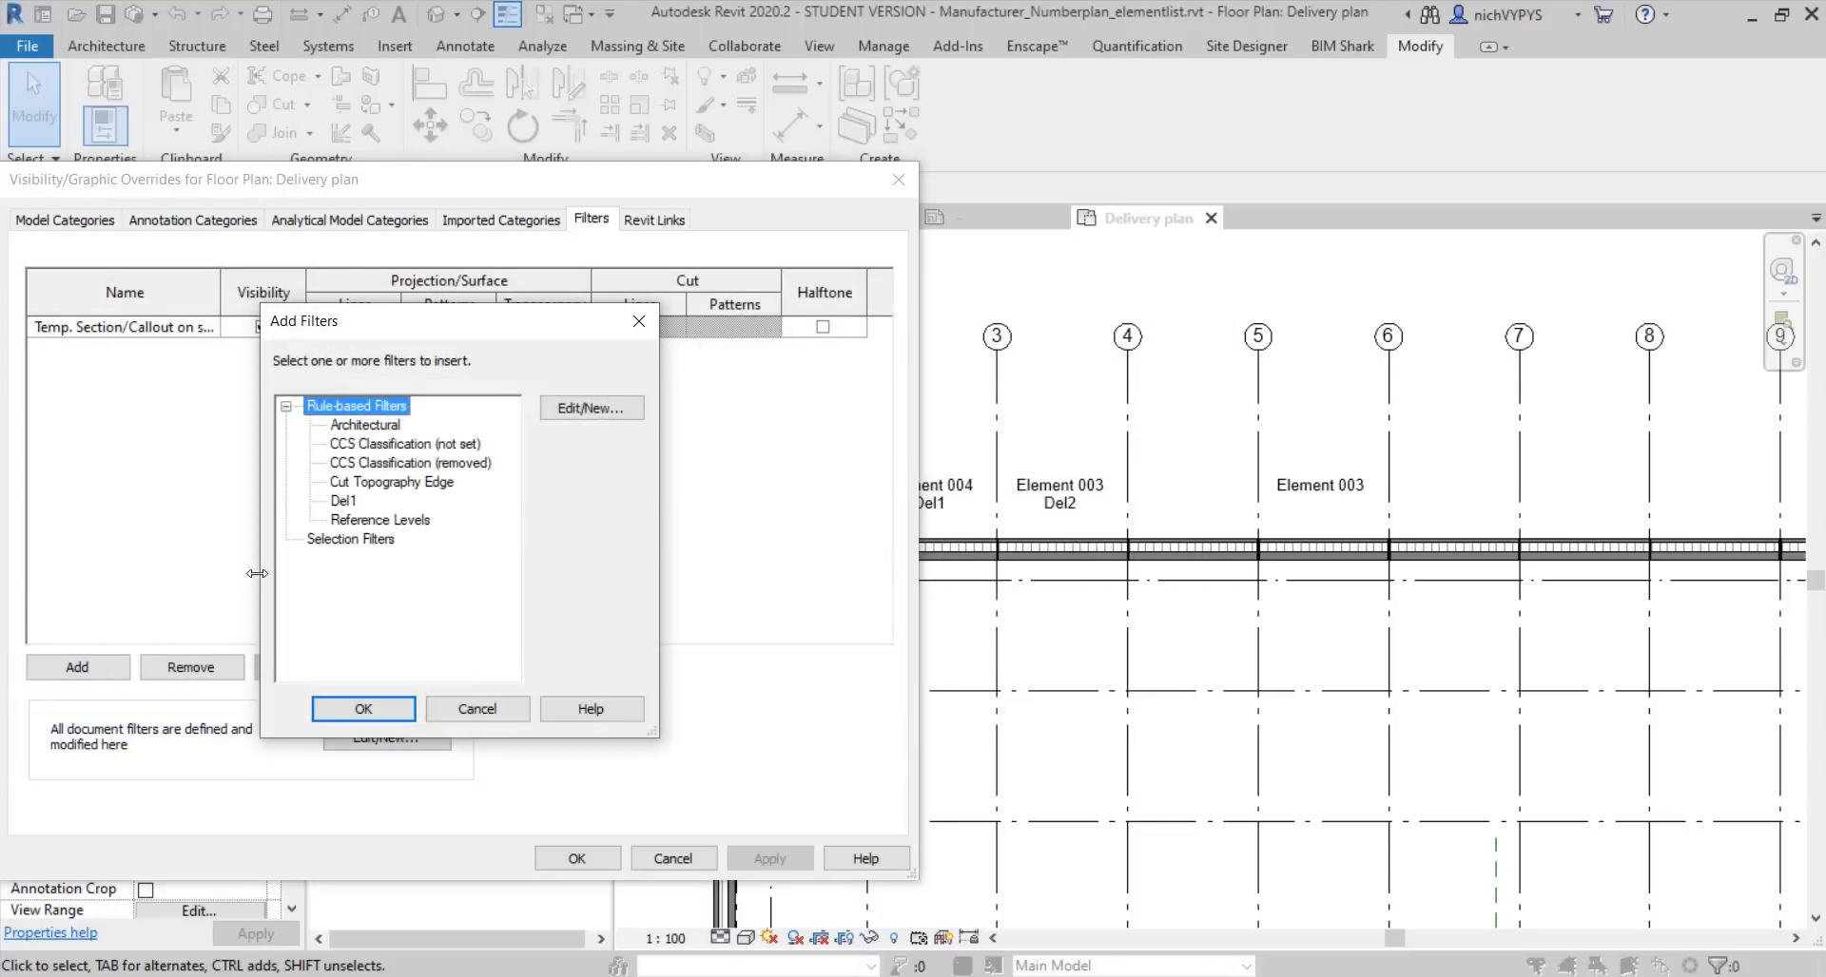
left_click(342, 501)
left_click(369, 703)
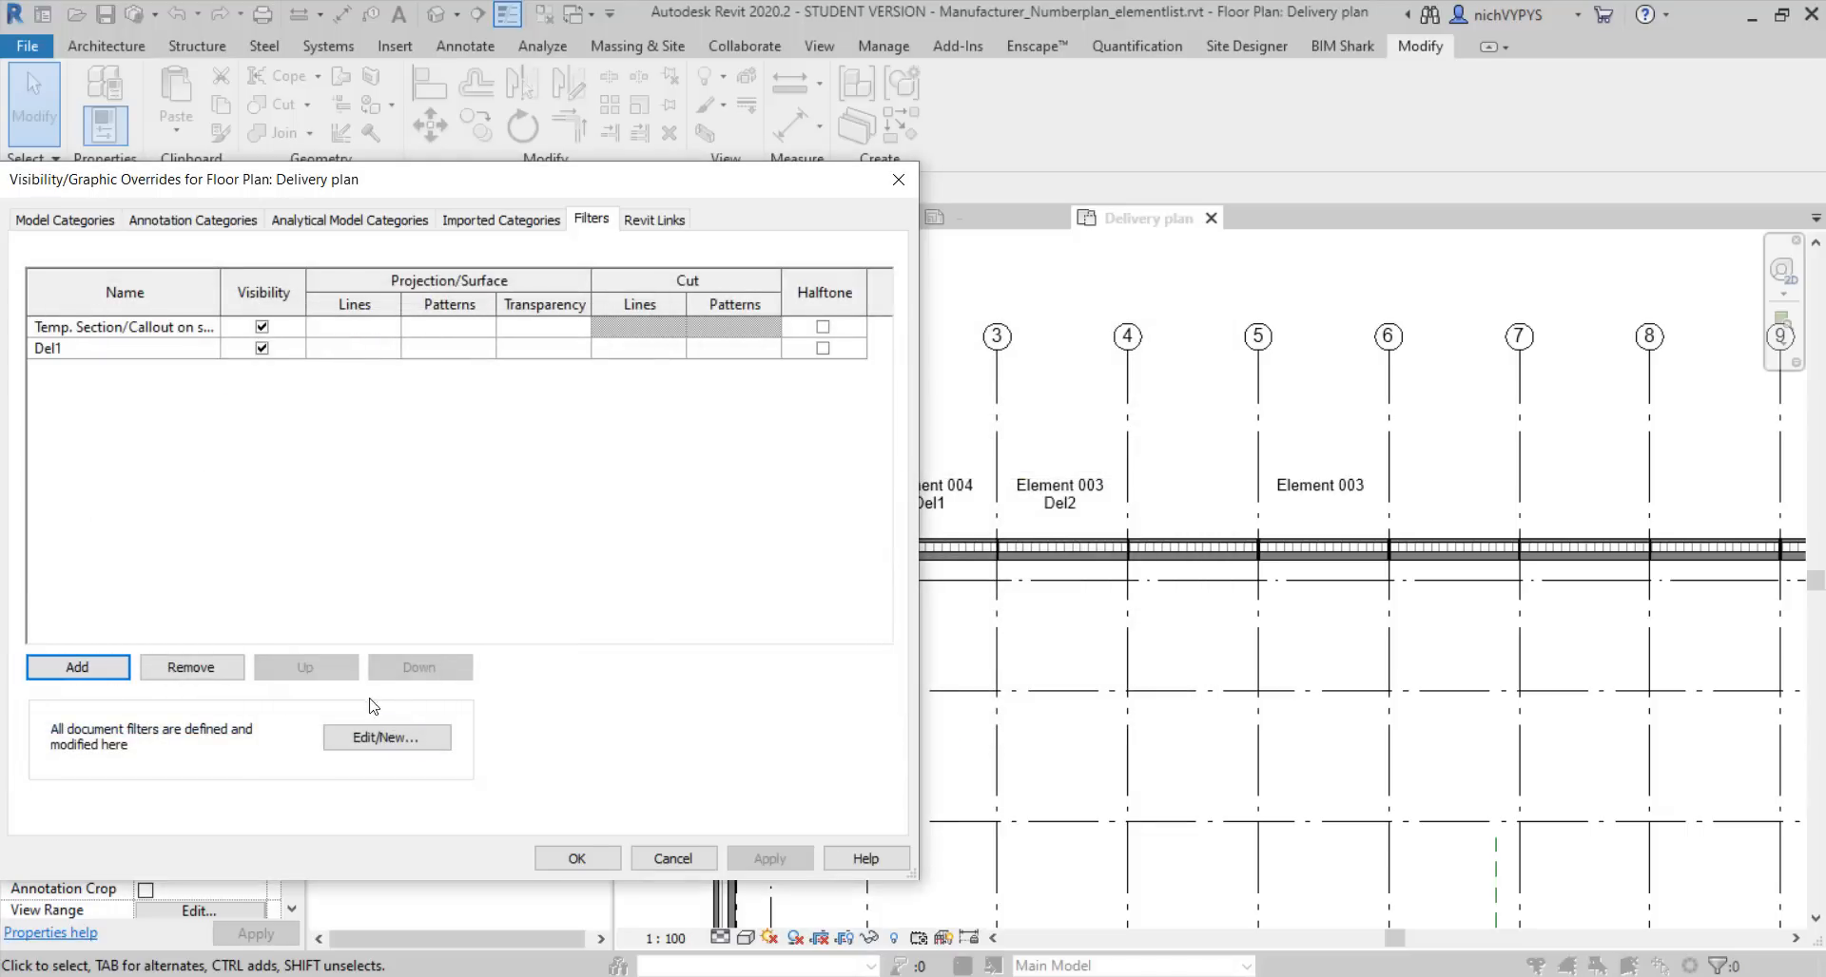
Override the Del1 filter's cut foreground pattern with a red solid fill and apply it to the Delivery plan
left_click(743, 353)
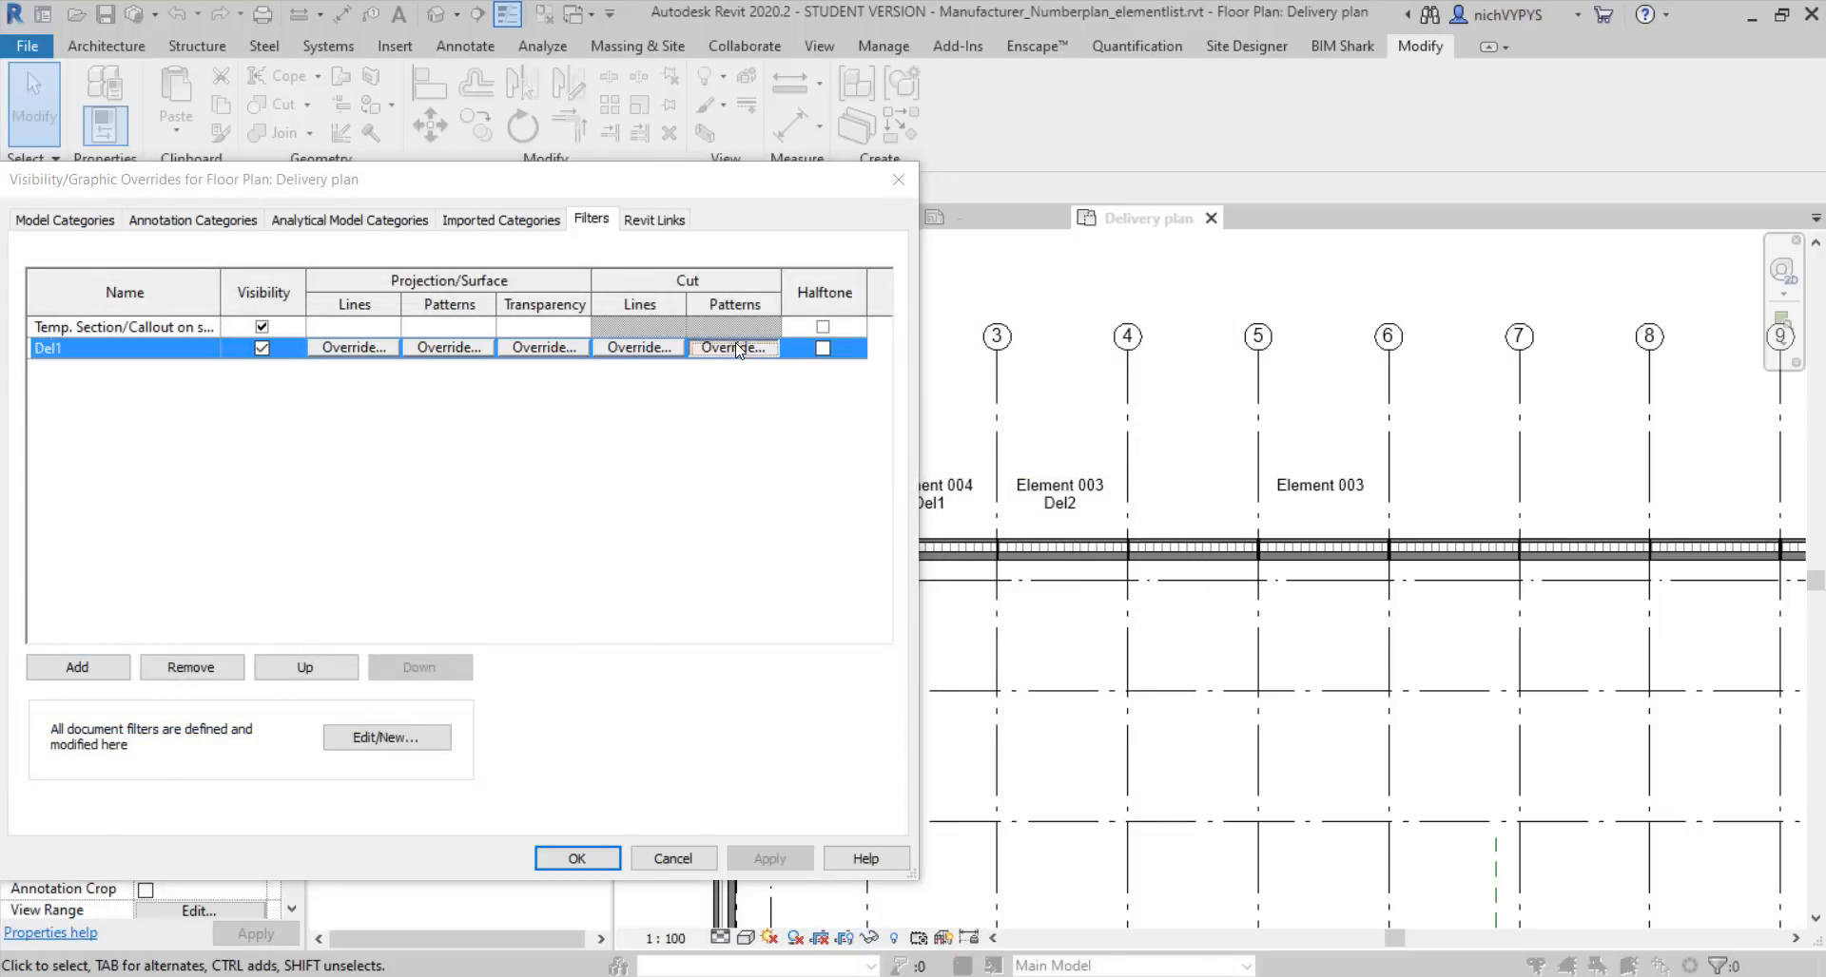
left_click(732, 348)
left_click(491, 454)
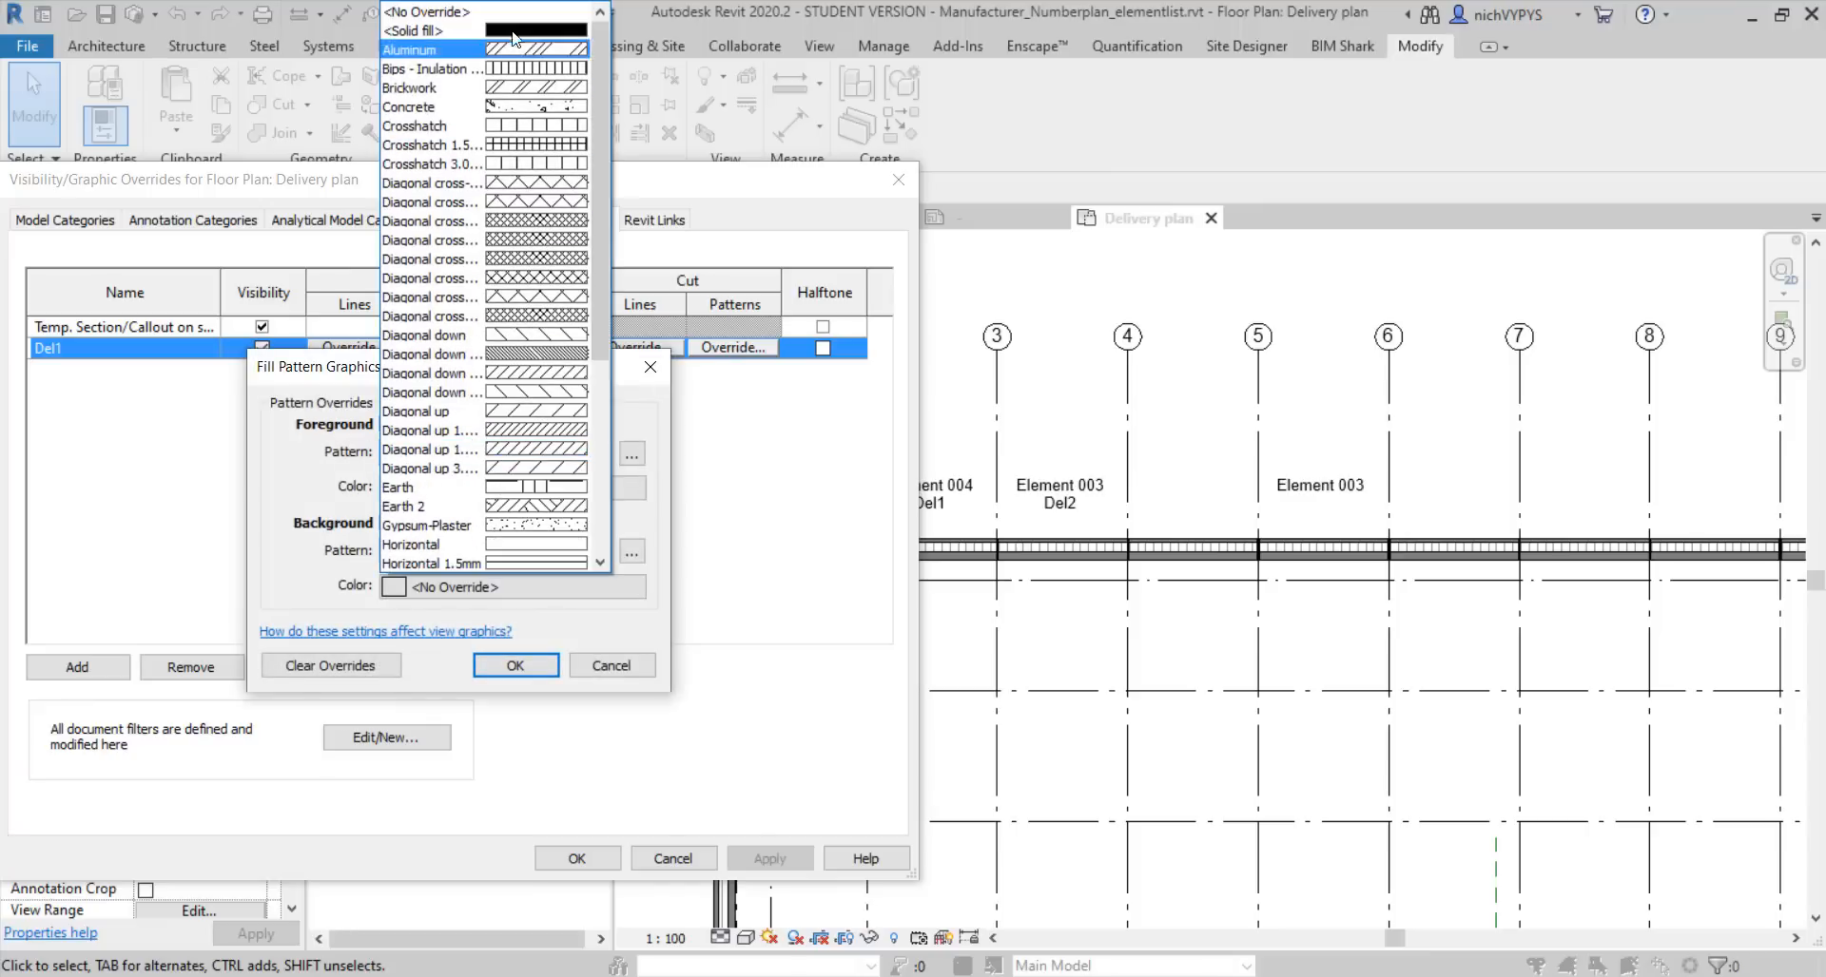
left_click(512, 30)
left_click(519, 488)
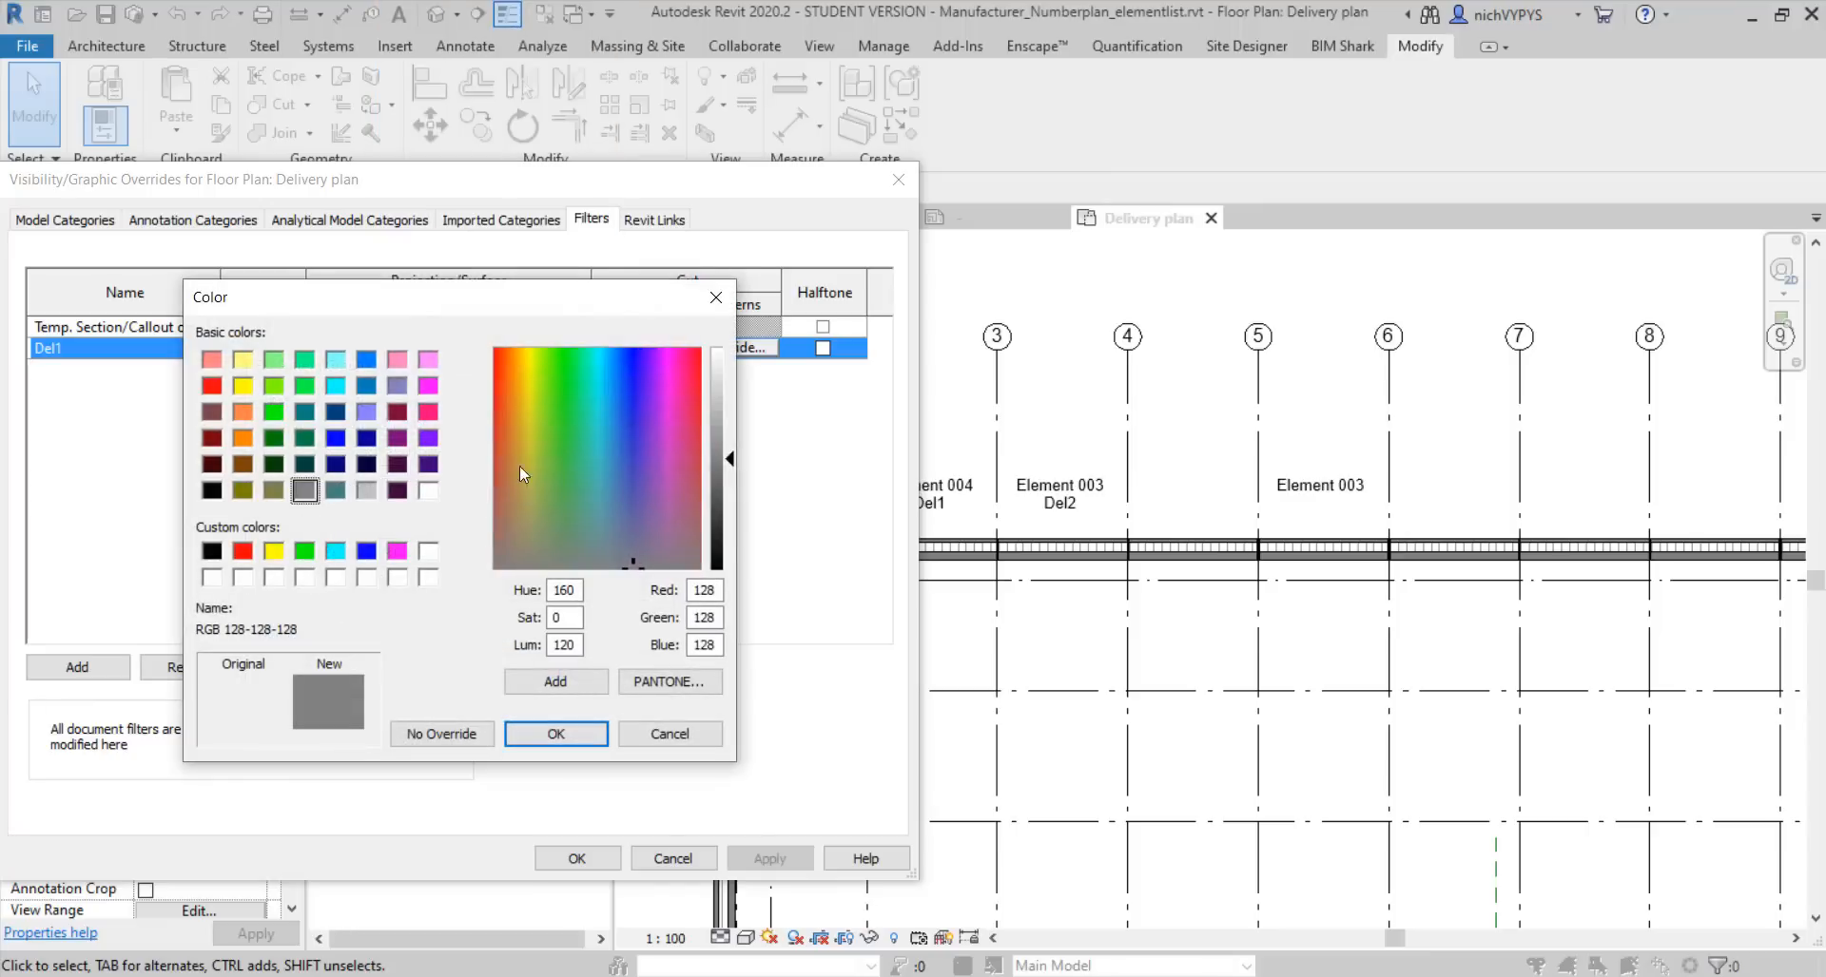
left_click(212, 385)
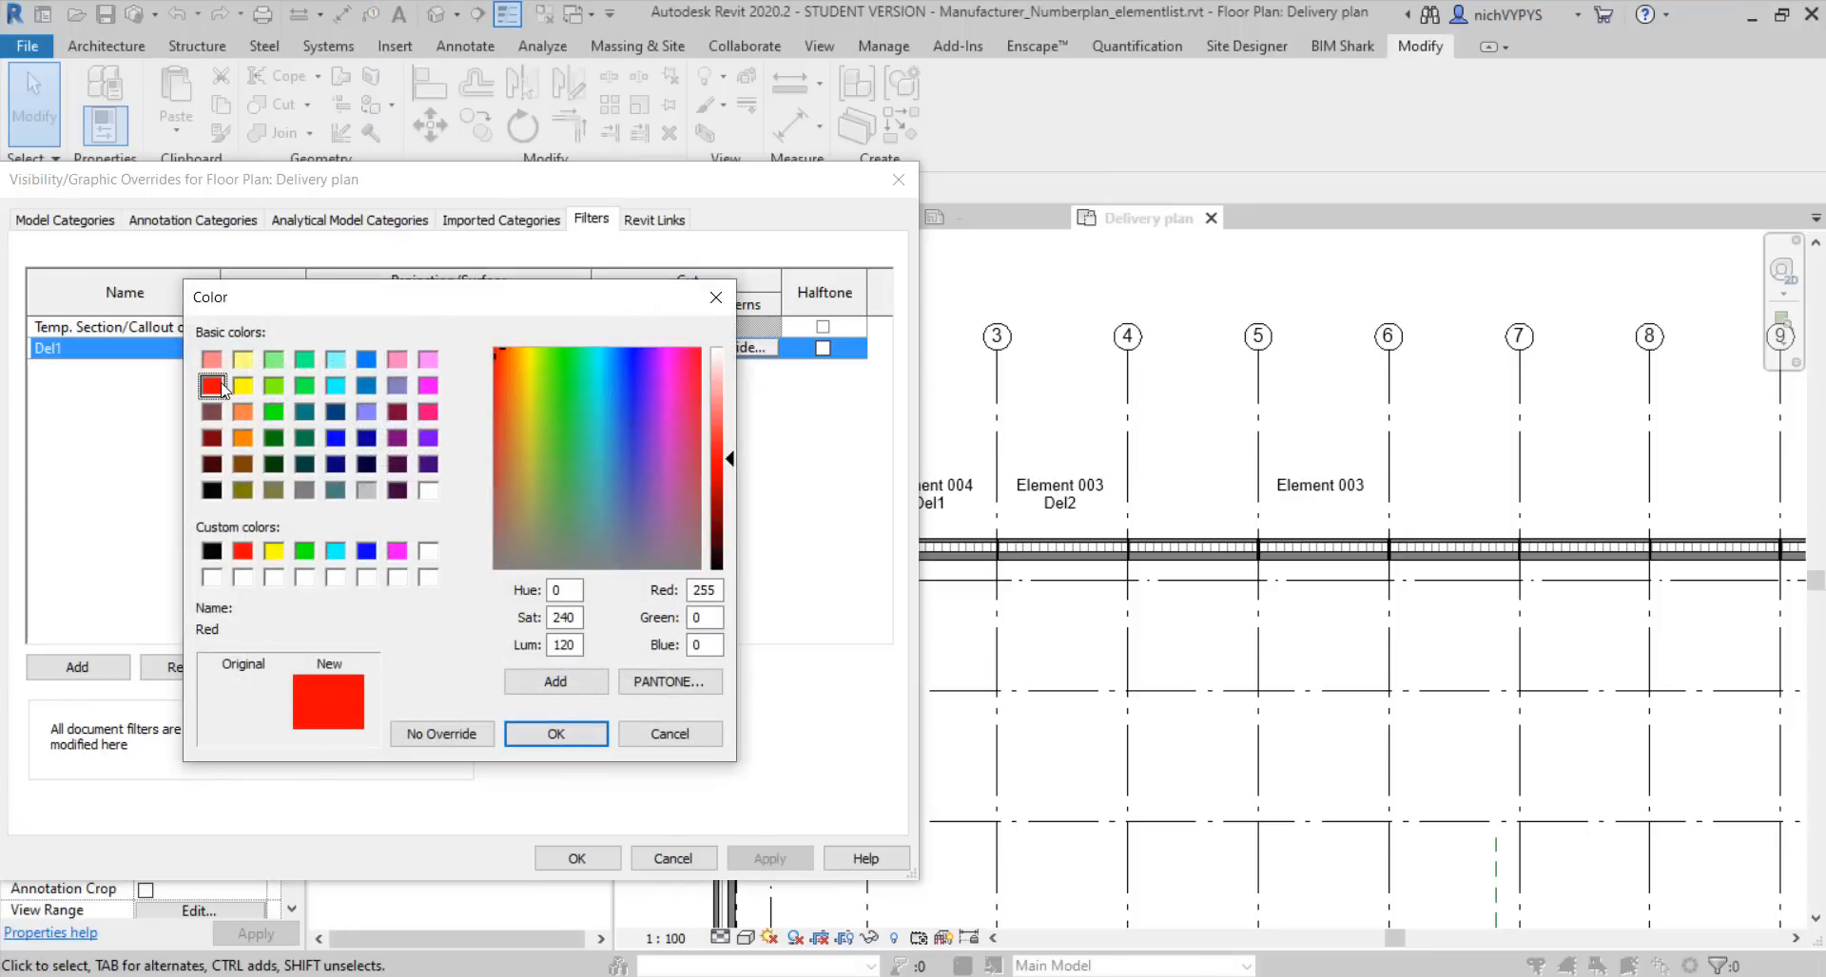
left_click(564, 733)
left_click(531, 669)
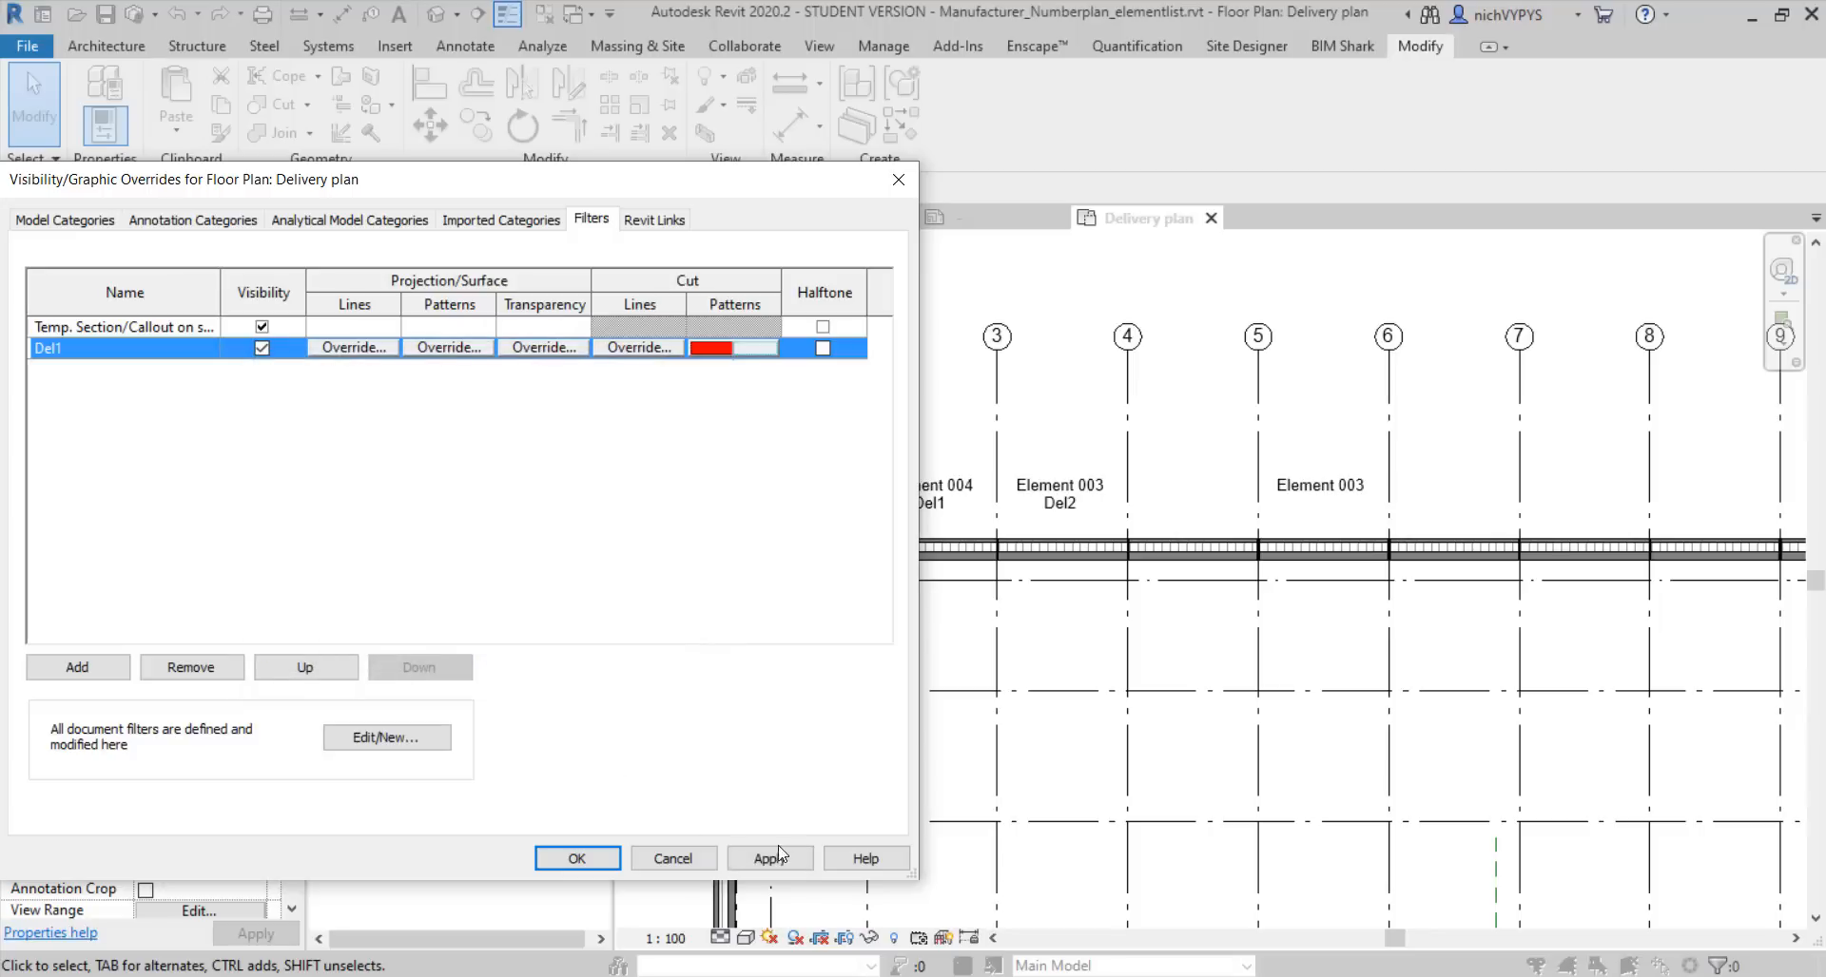
left_click(788, 861)
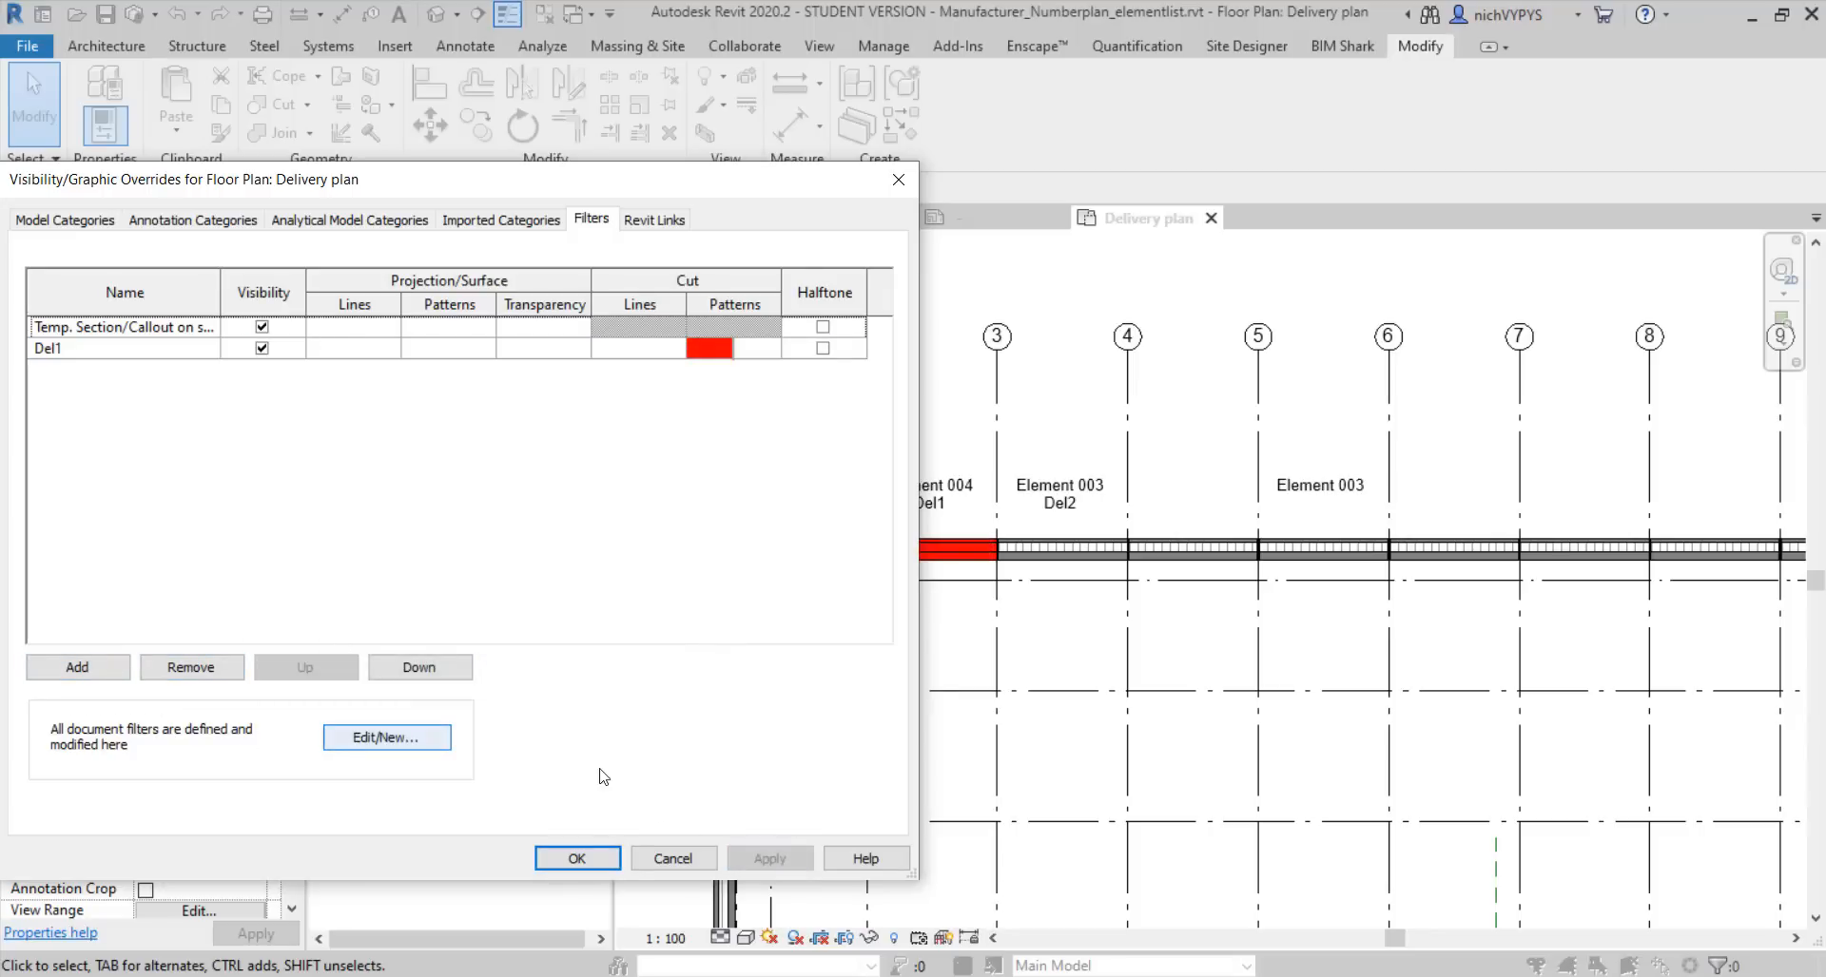
left_click(577, 858)
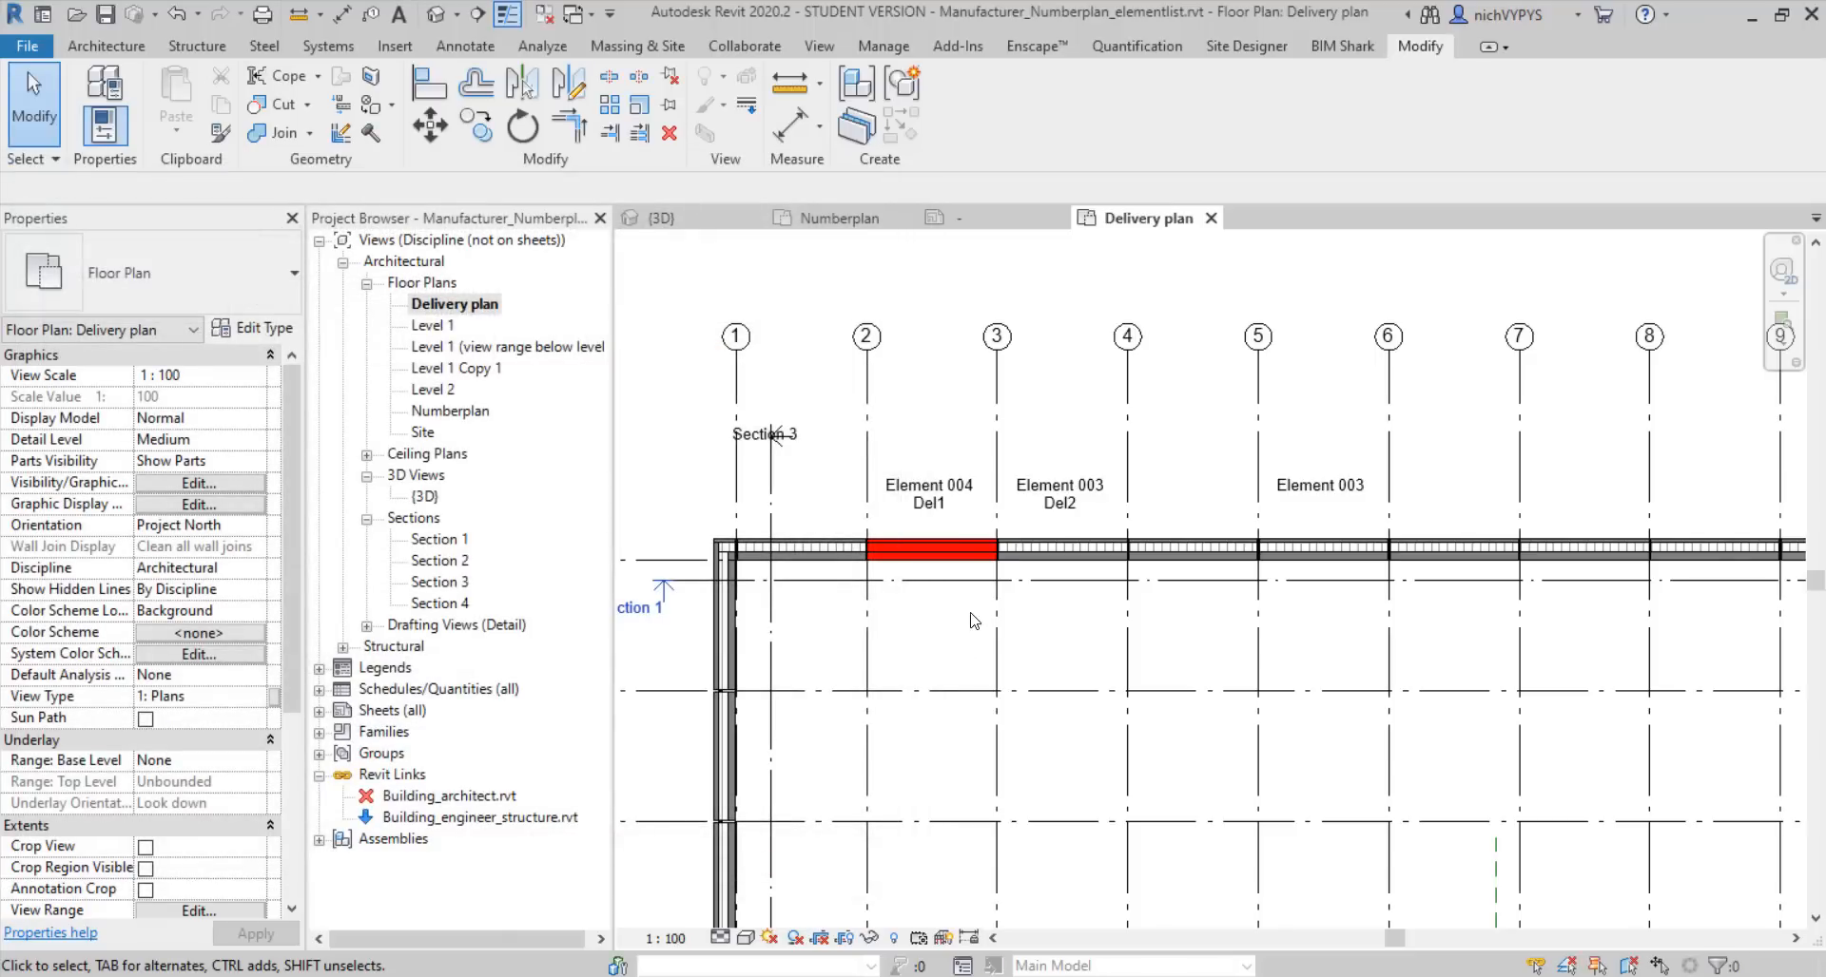
In the Section 1 view, tag the wall assembly between grids 2 and 3 by category and move its tag slightly down
middle_click_drag(972, 618, 974, 595)
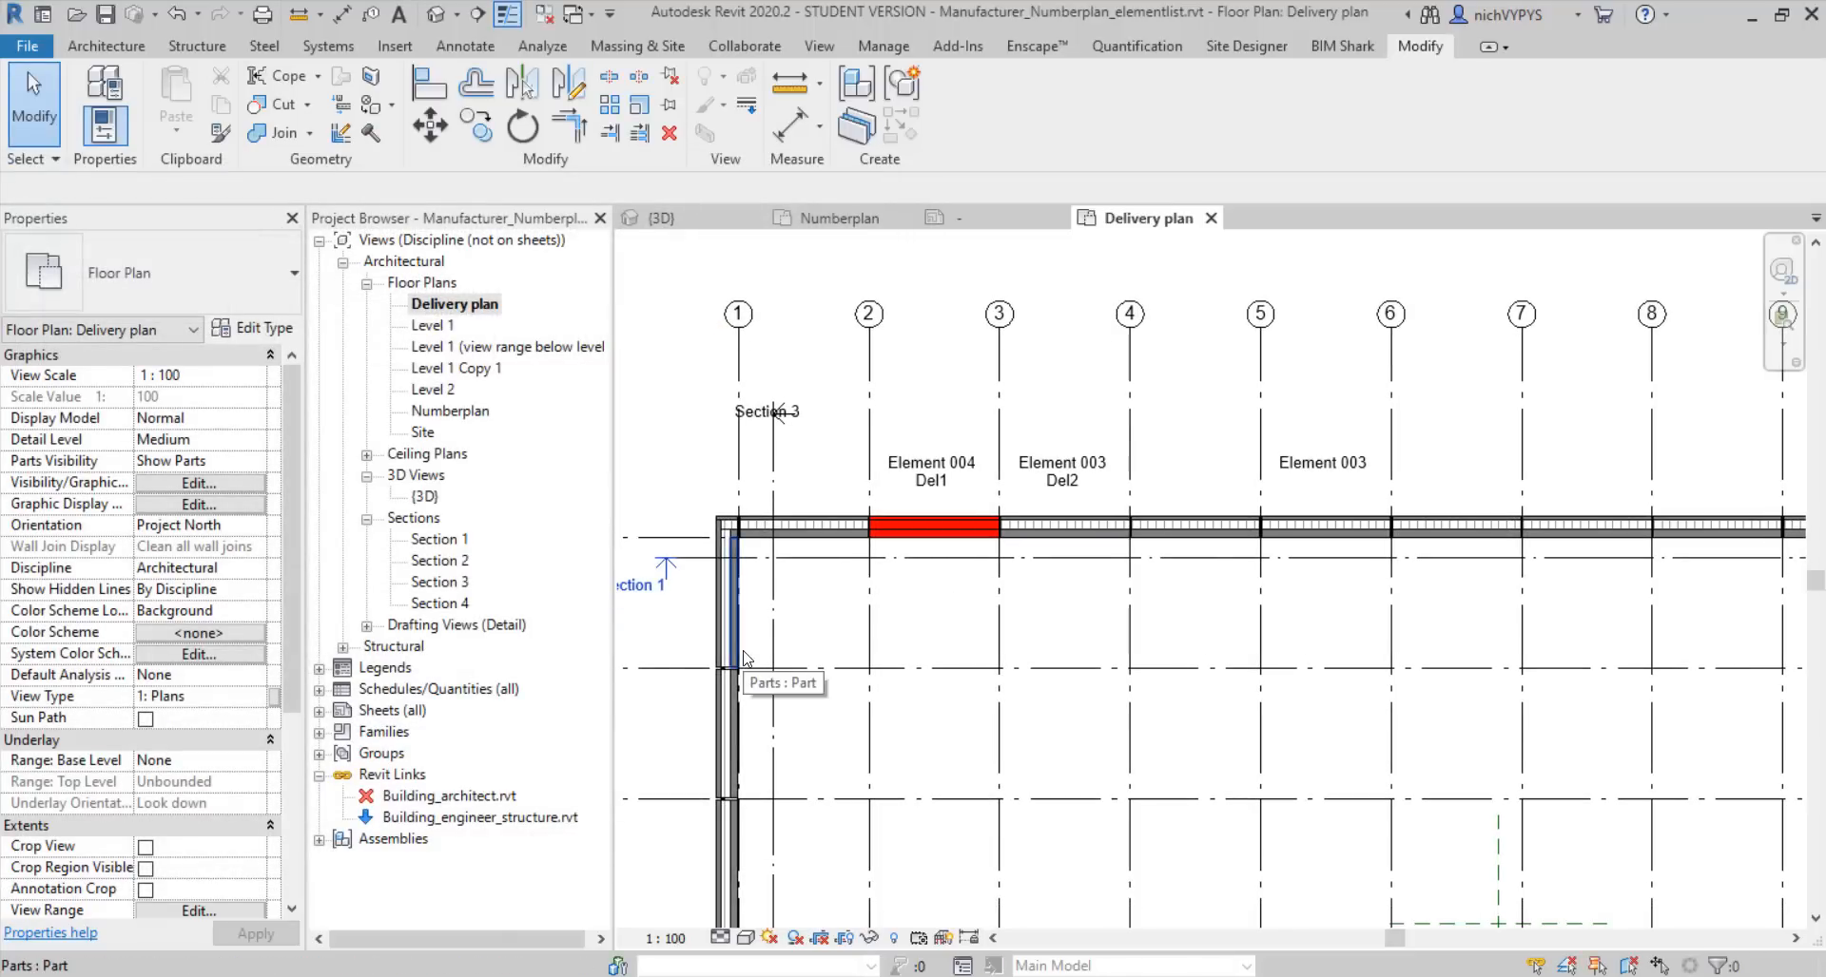
double_click(447, 542)
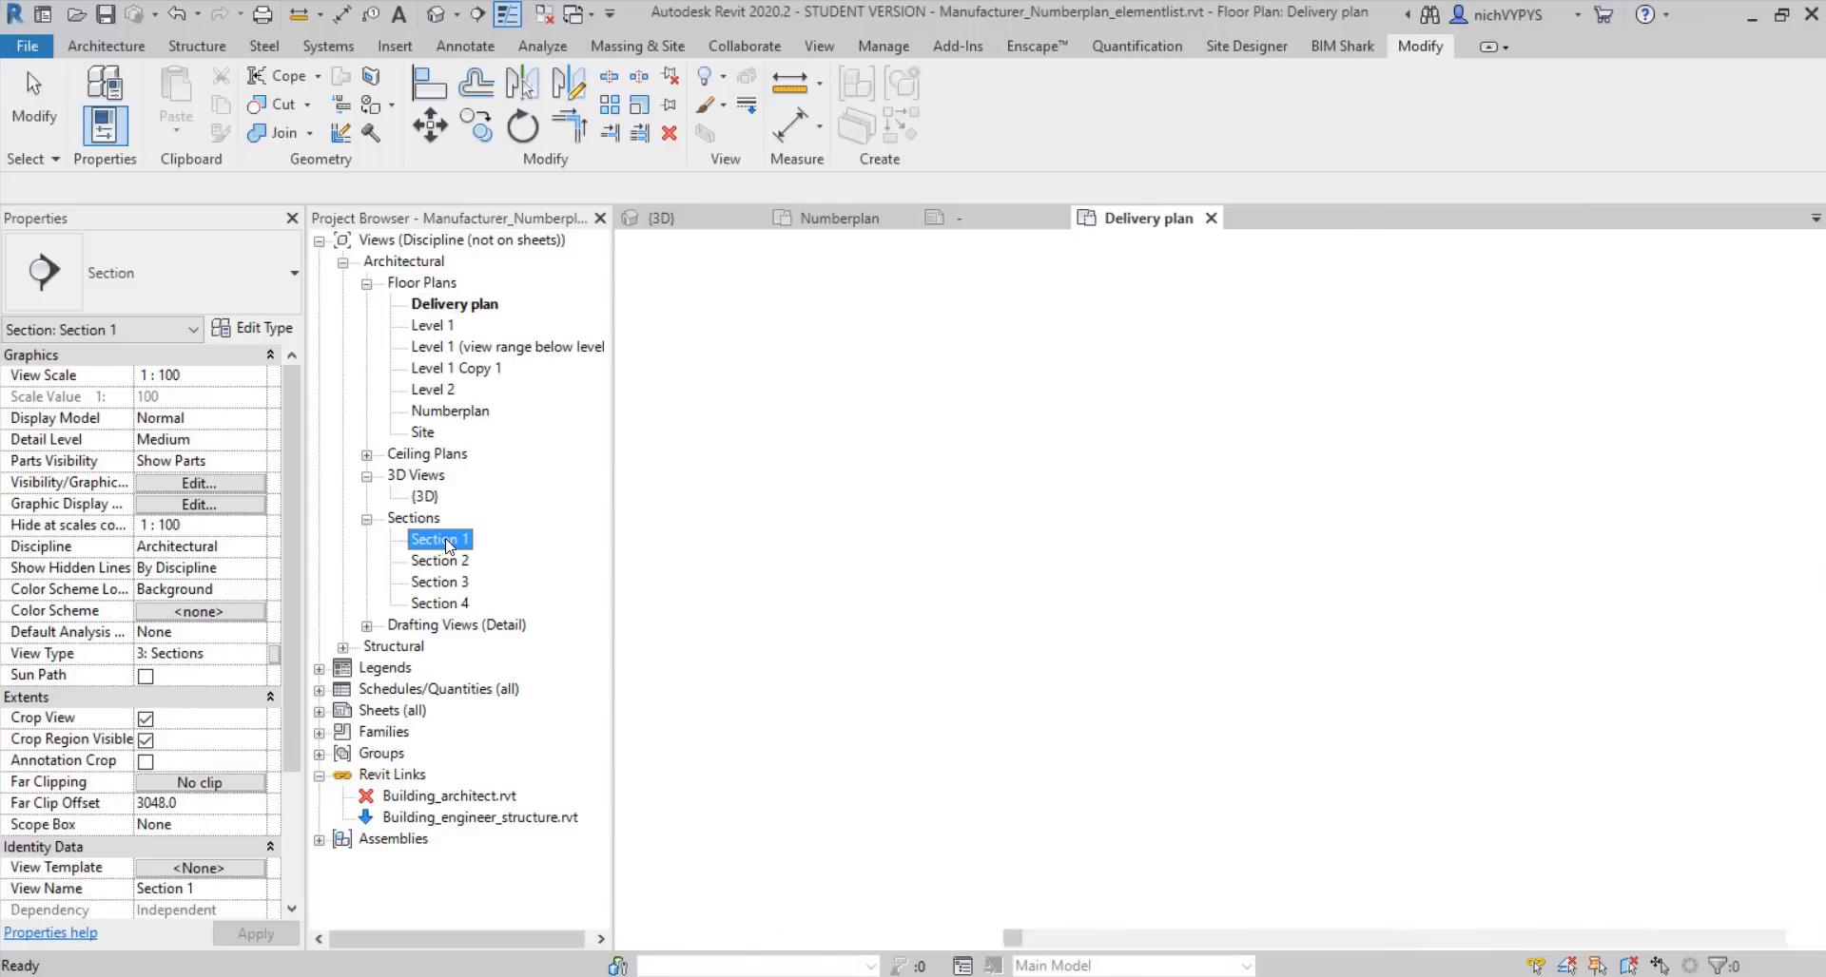
middle_click_drag(852, 476, 935, 589)
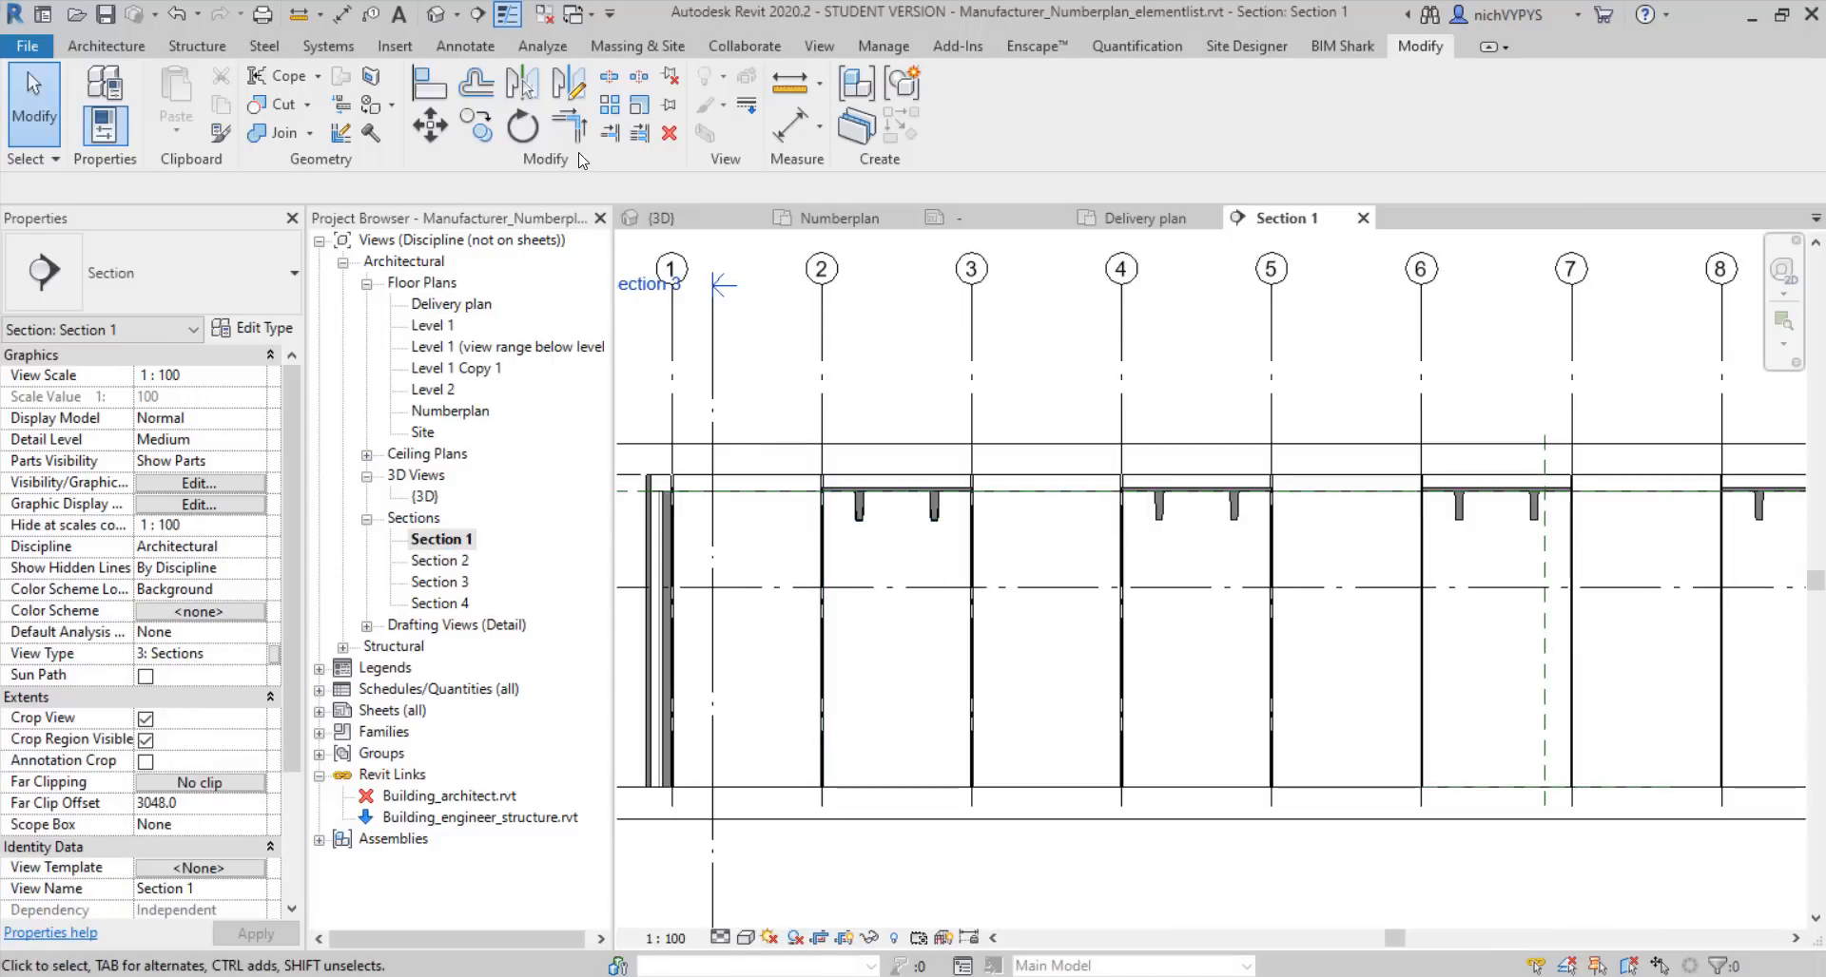
left_click(476, 51)
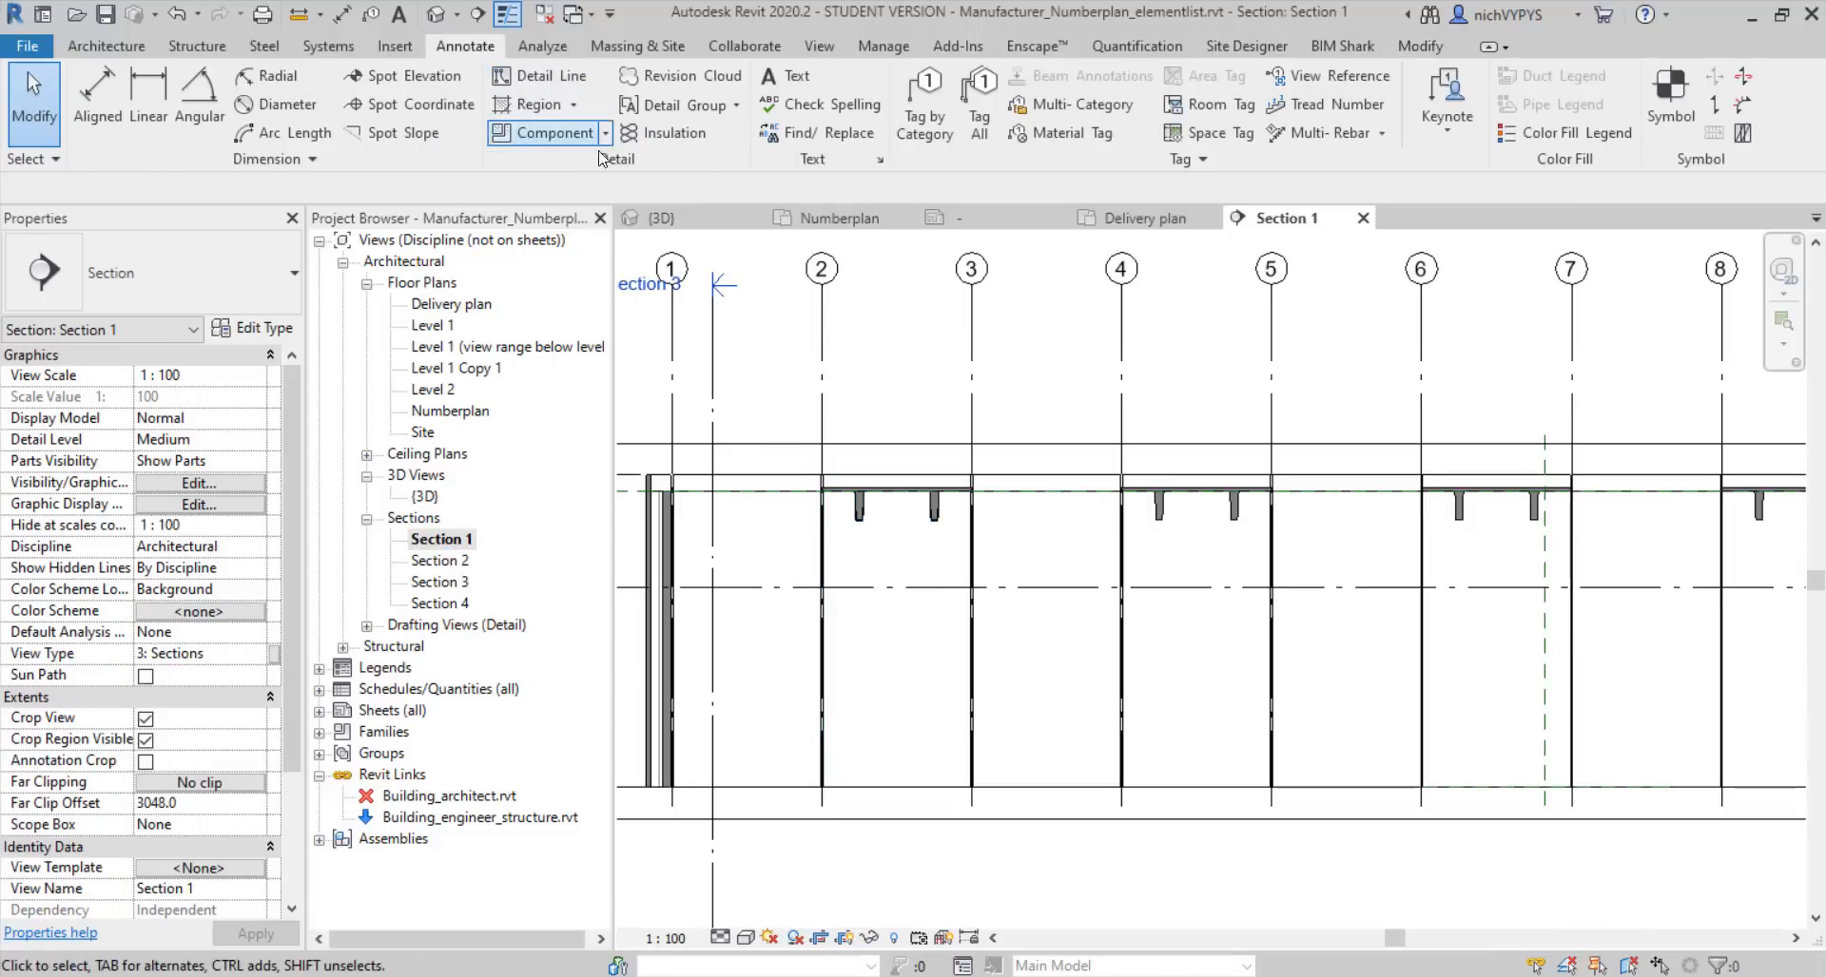
left_click(924, 107)
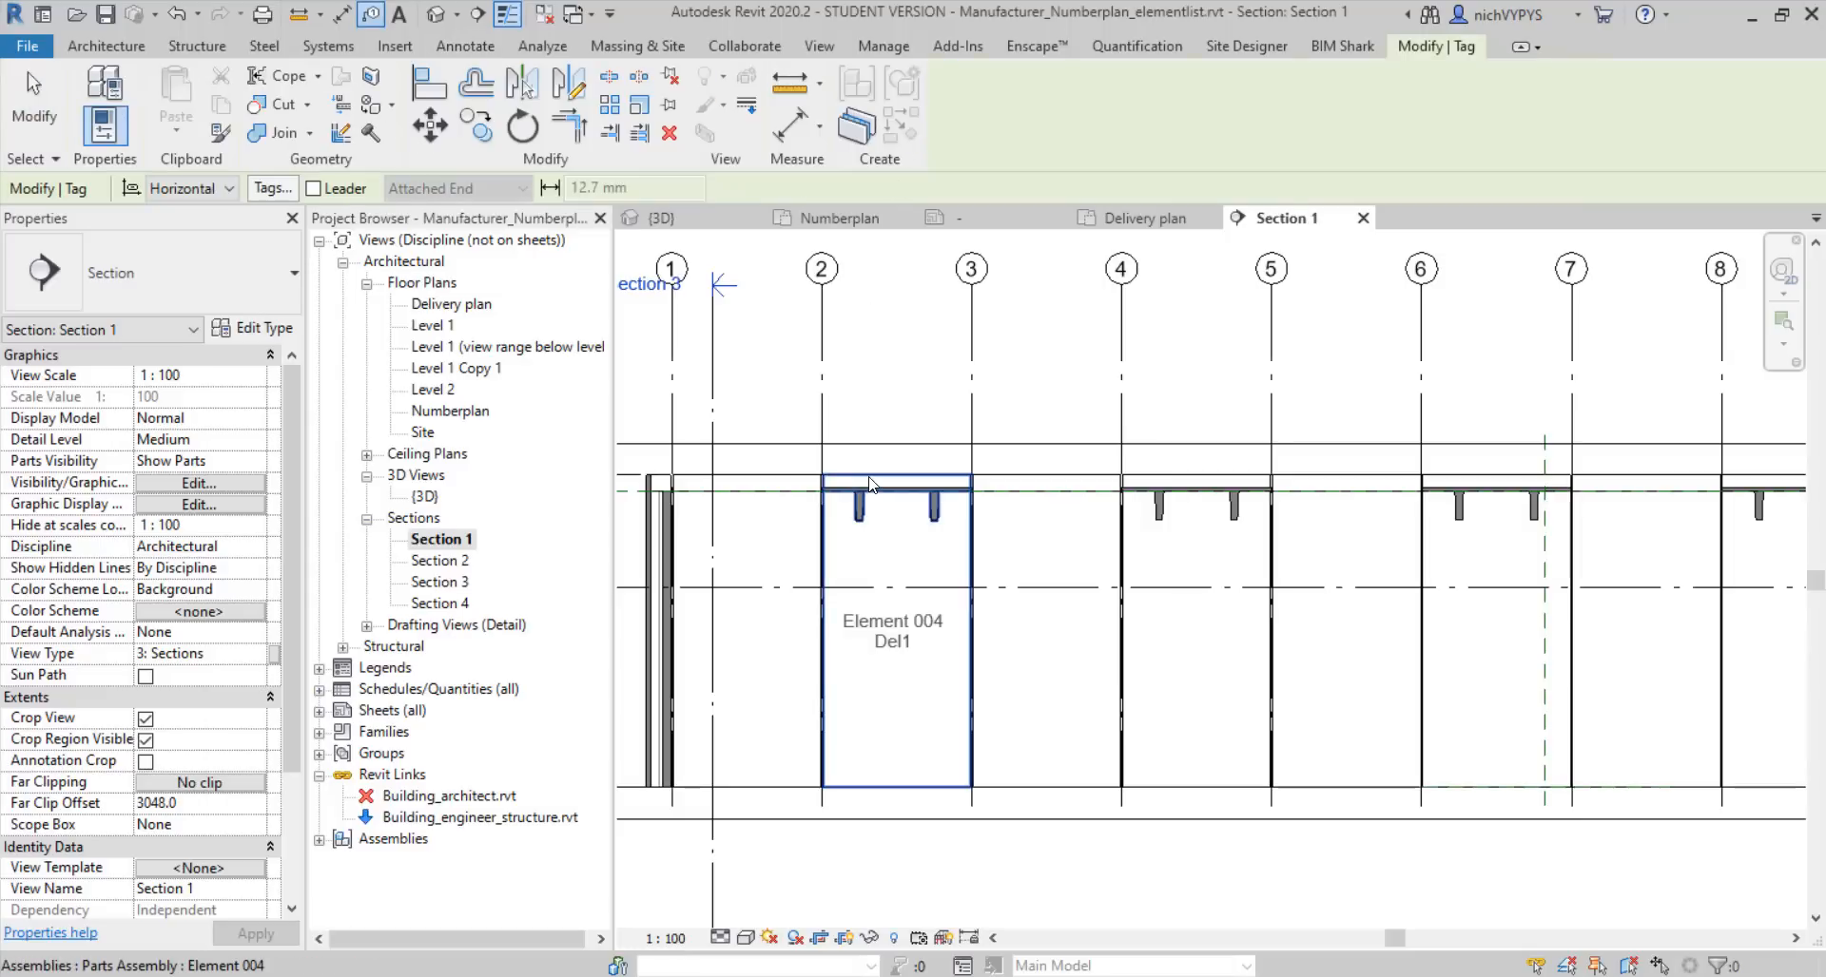
left_click(903, 632)
left_click_drag(892, 652, 894, 682)
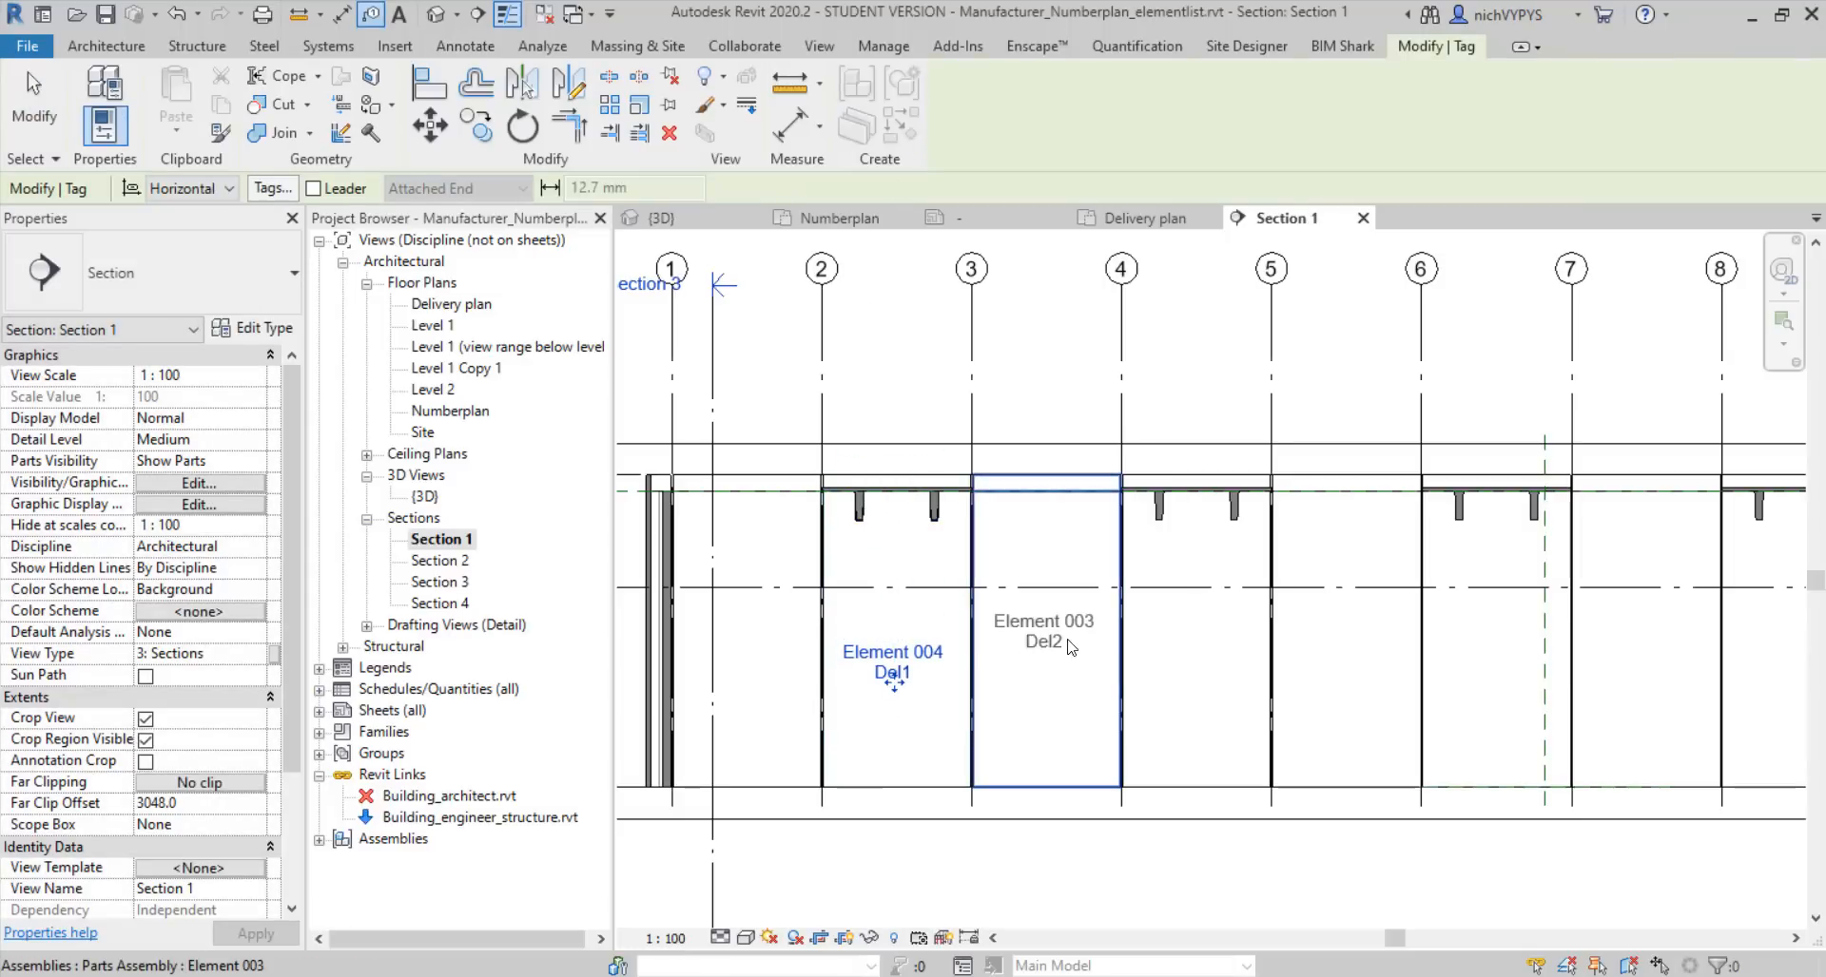
Tag the wall assemblies between grids 3 and 4 and grids 5 and 6 in Section 1, and shift their tags slightly down
left_click(1043, 671)
left_click_drag(1043, 675, 1043, 686)
left_click(1306, 674)
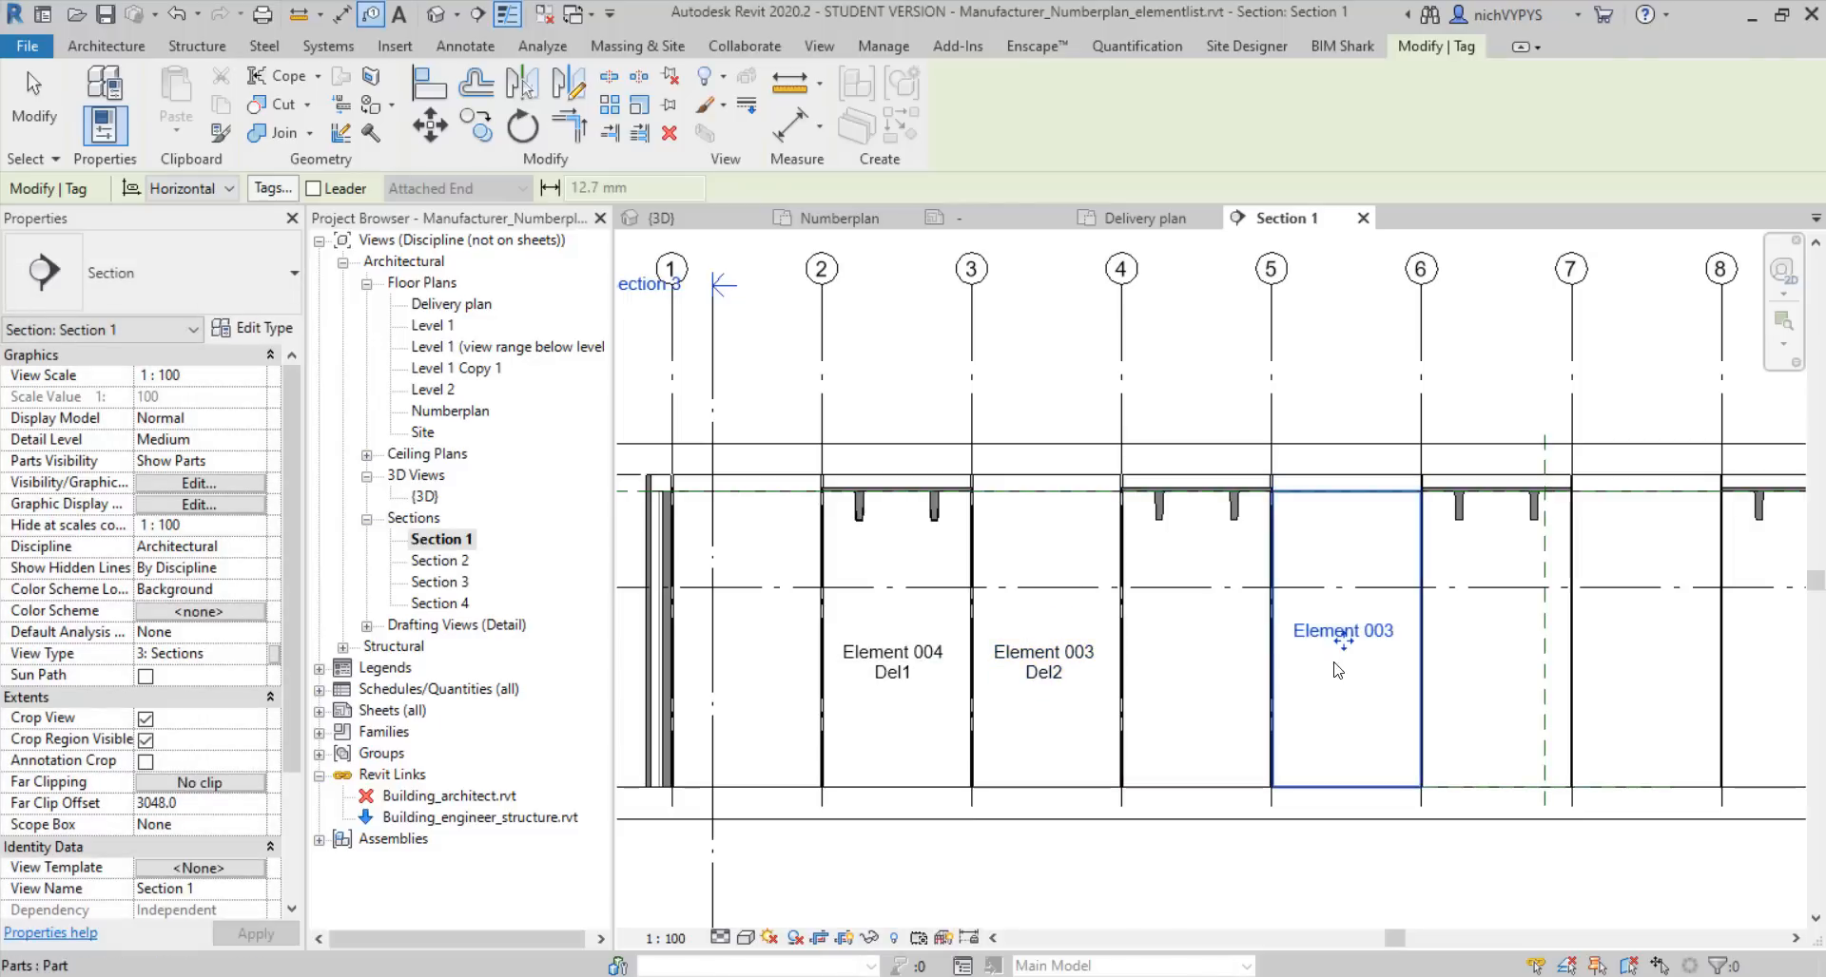
left_click_drag(1342, 633, 1342, 664)
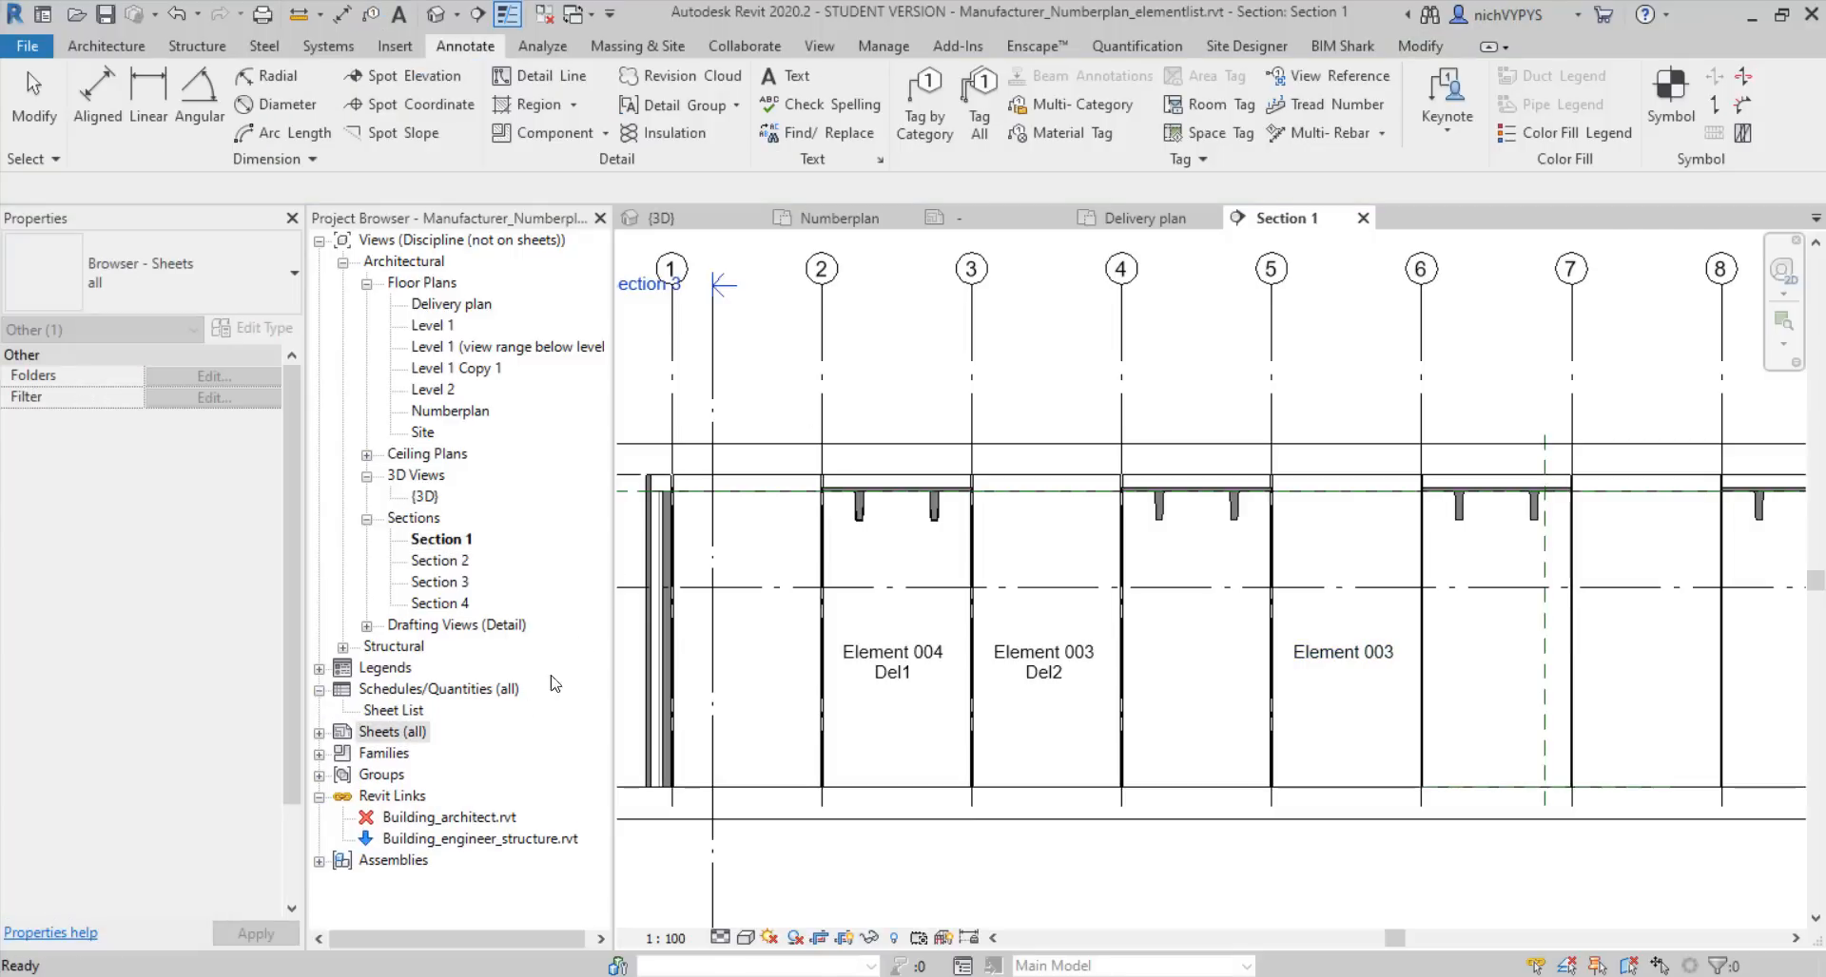
Create a new sheet with the Sheet din824 Titleblock : A1 title block
right_click(412, 739)
left_click(477, 750)
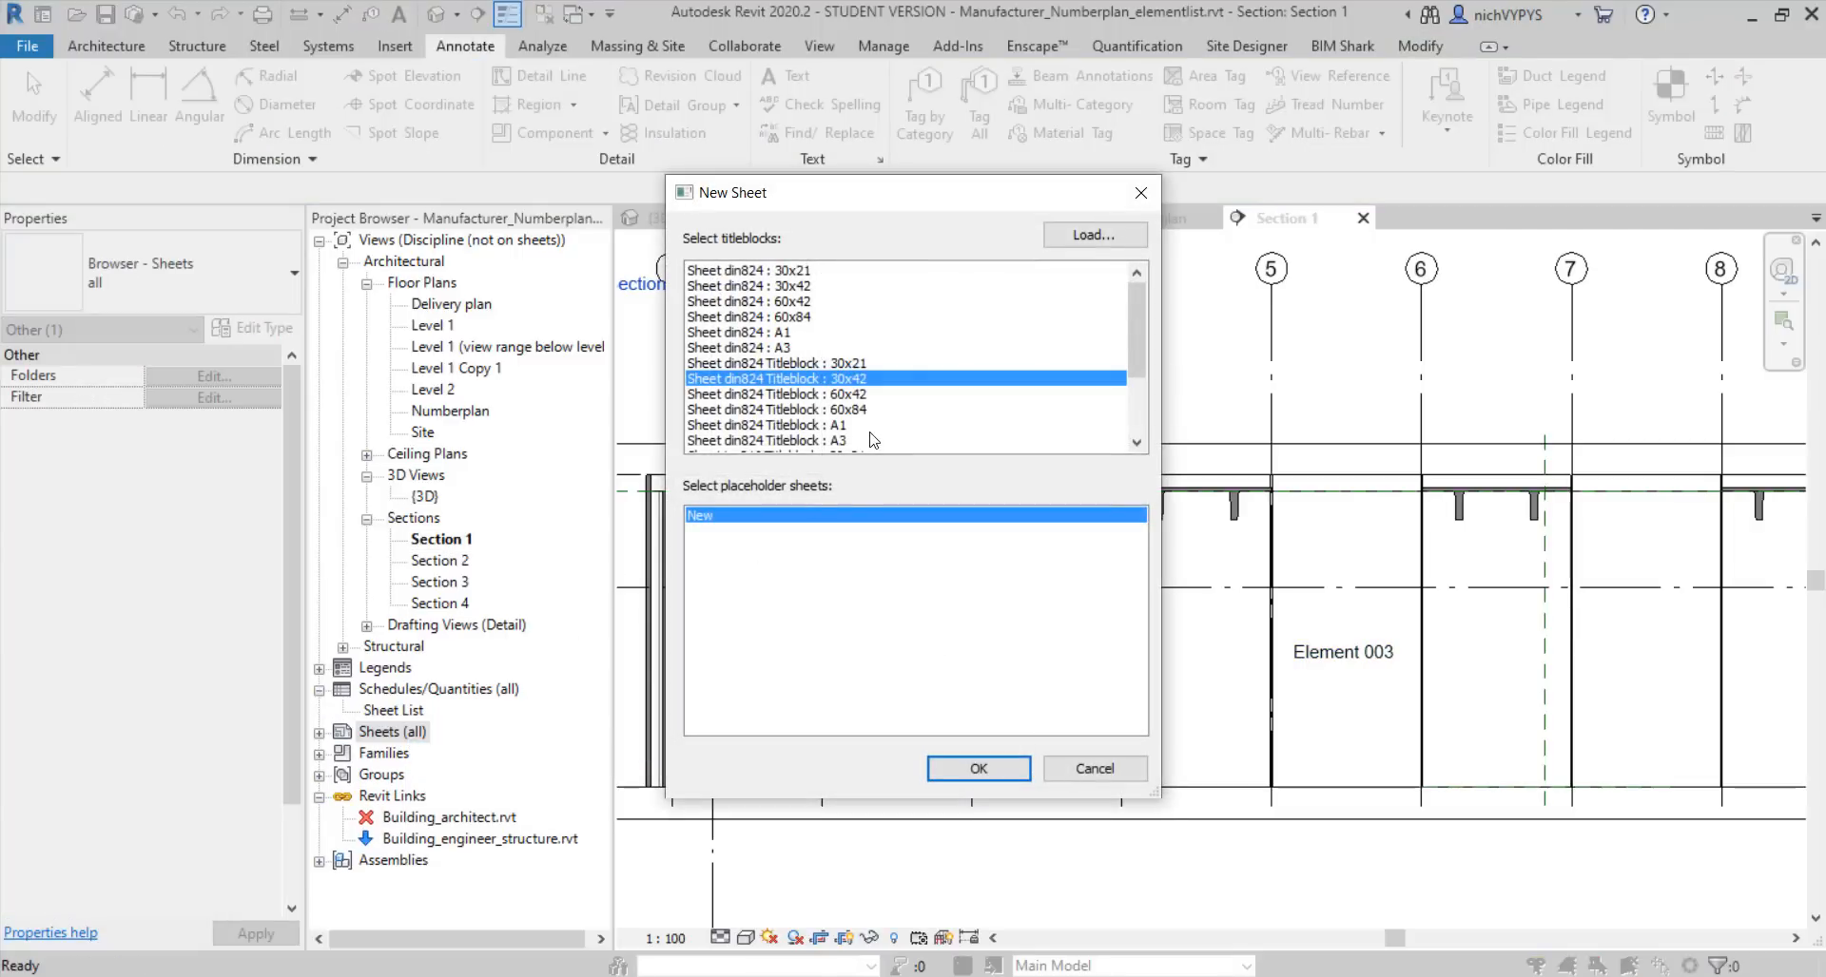
left_click(840, 426)
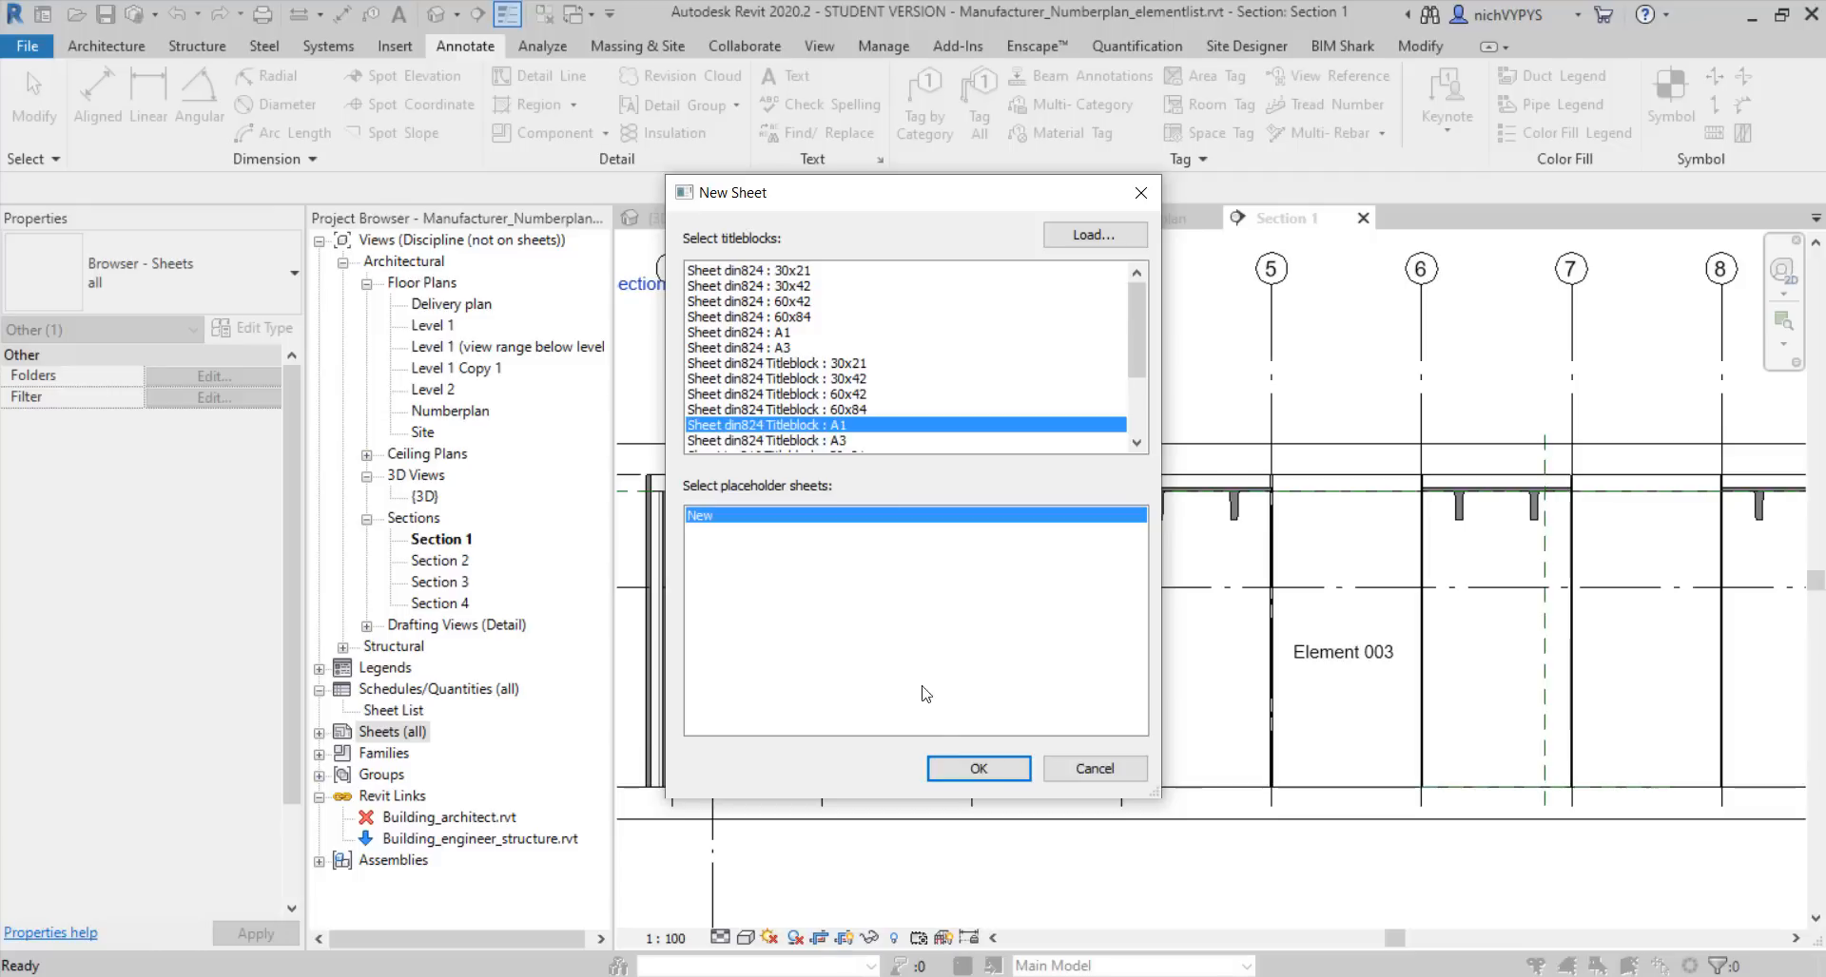
left_click(998, 770)
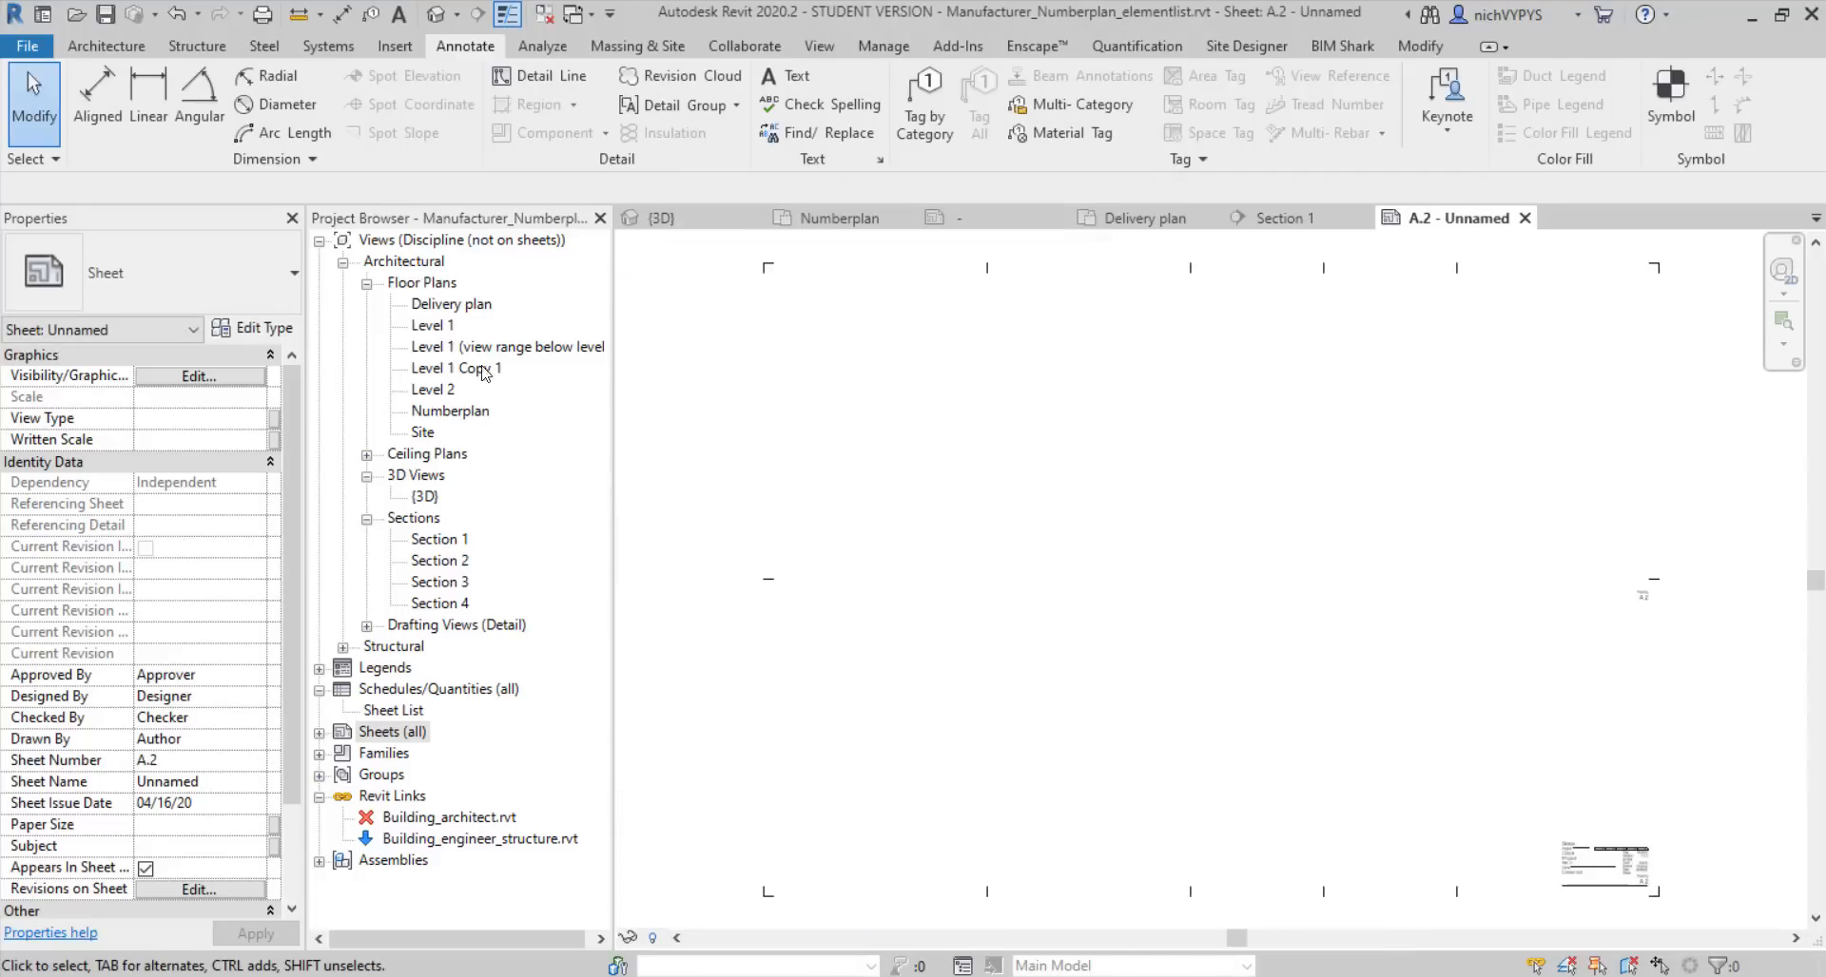
Place the Numberplan floor plan on the new A.2 sheet, leaving space for a schedule beside the title block
left_click_drag(468, 413, 1224, 665)
left_click(1247, 727)
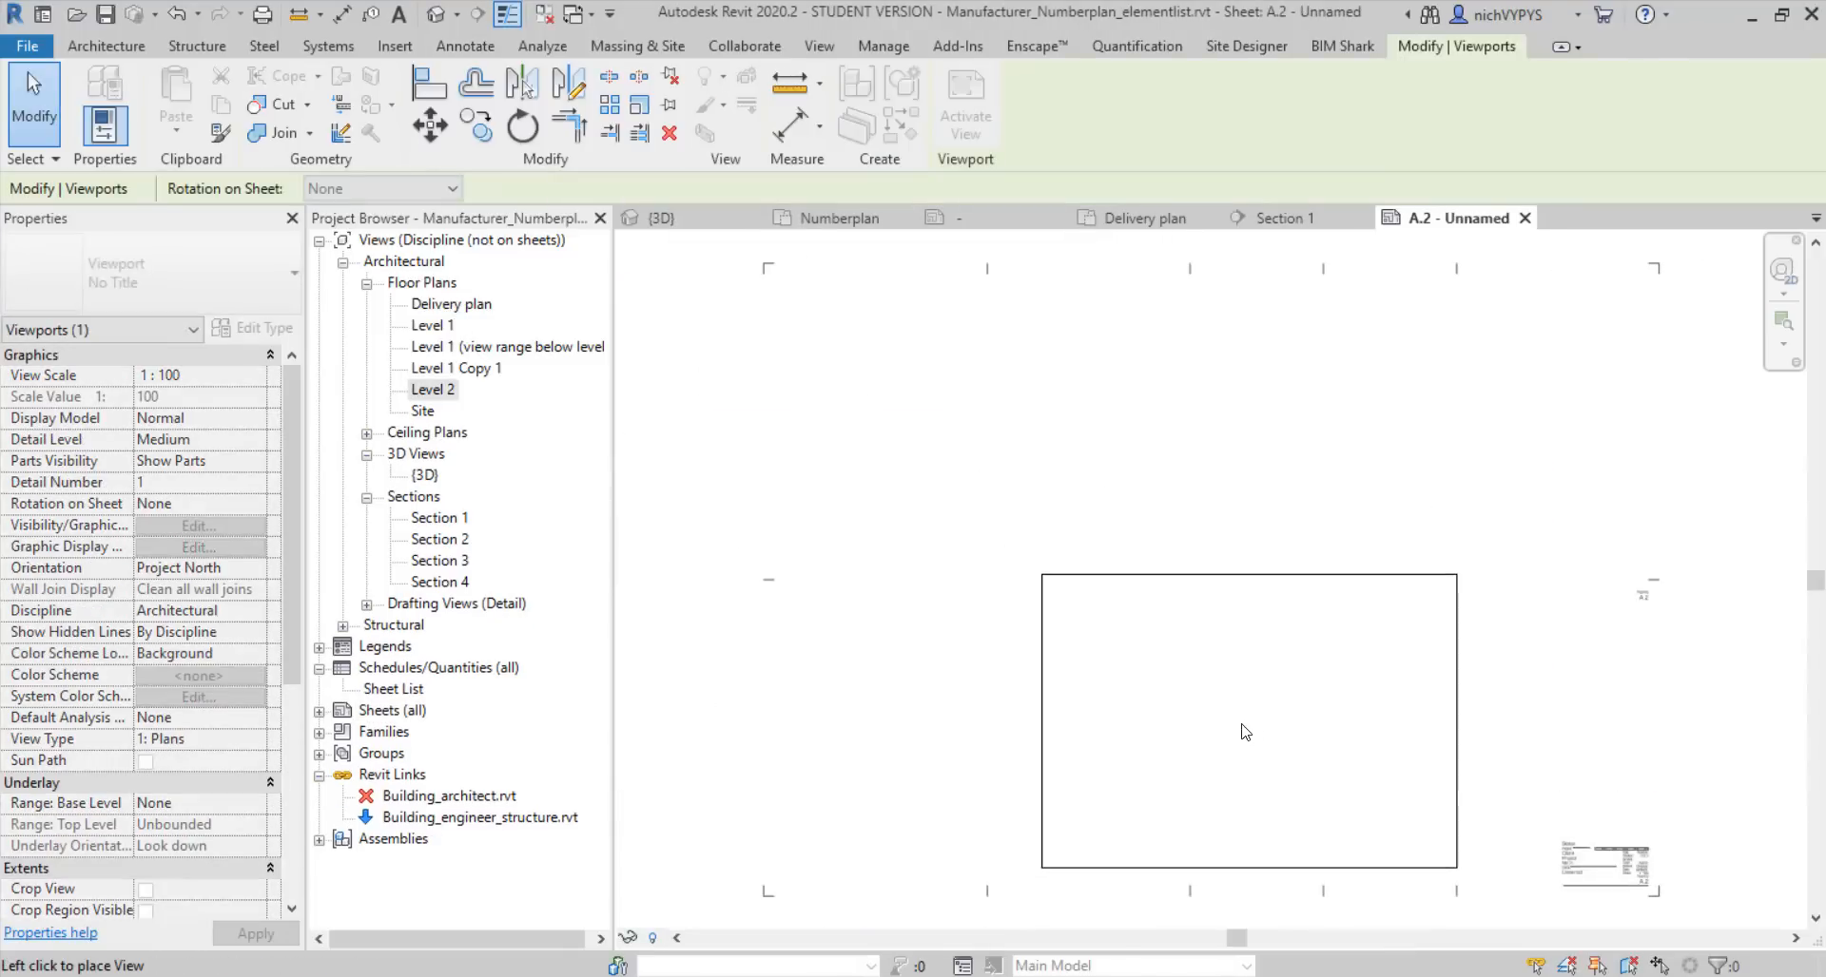
middle_click_drag(1168, 613, 875, 456)
scroll(998, 485, "up", 2)
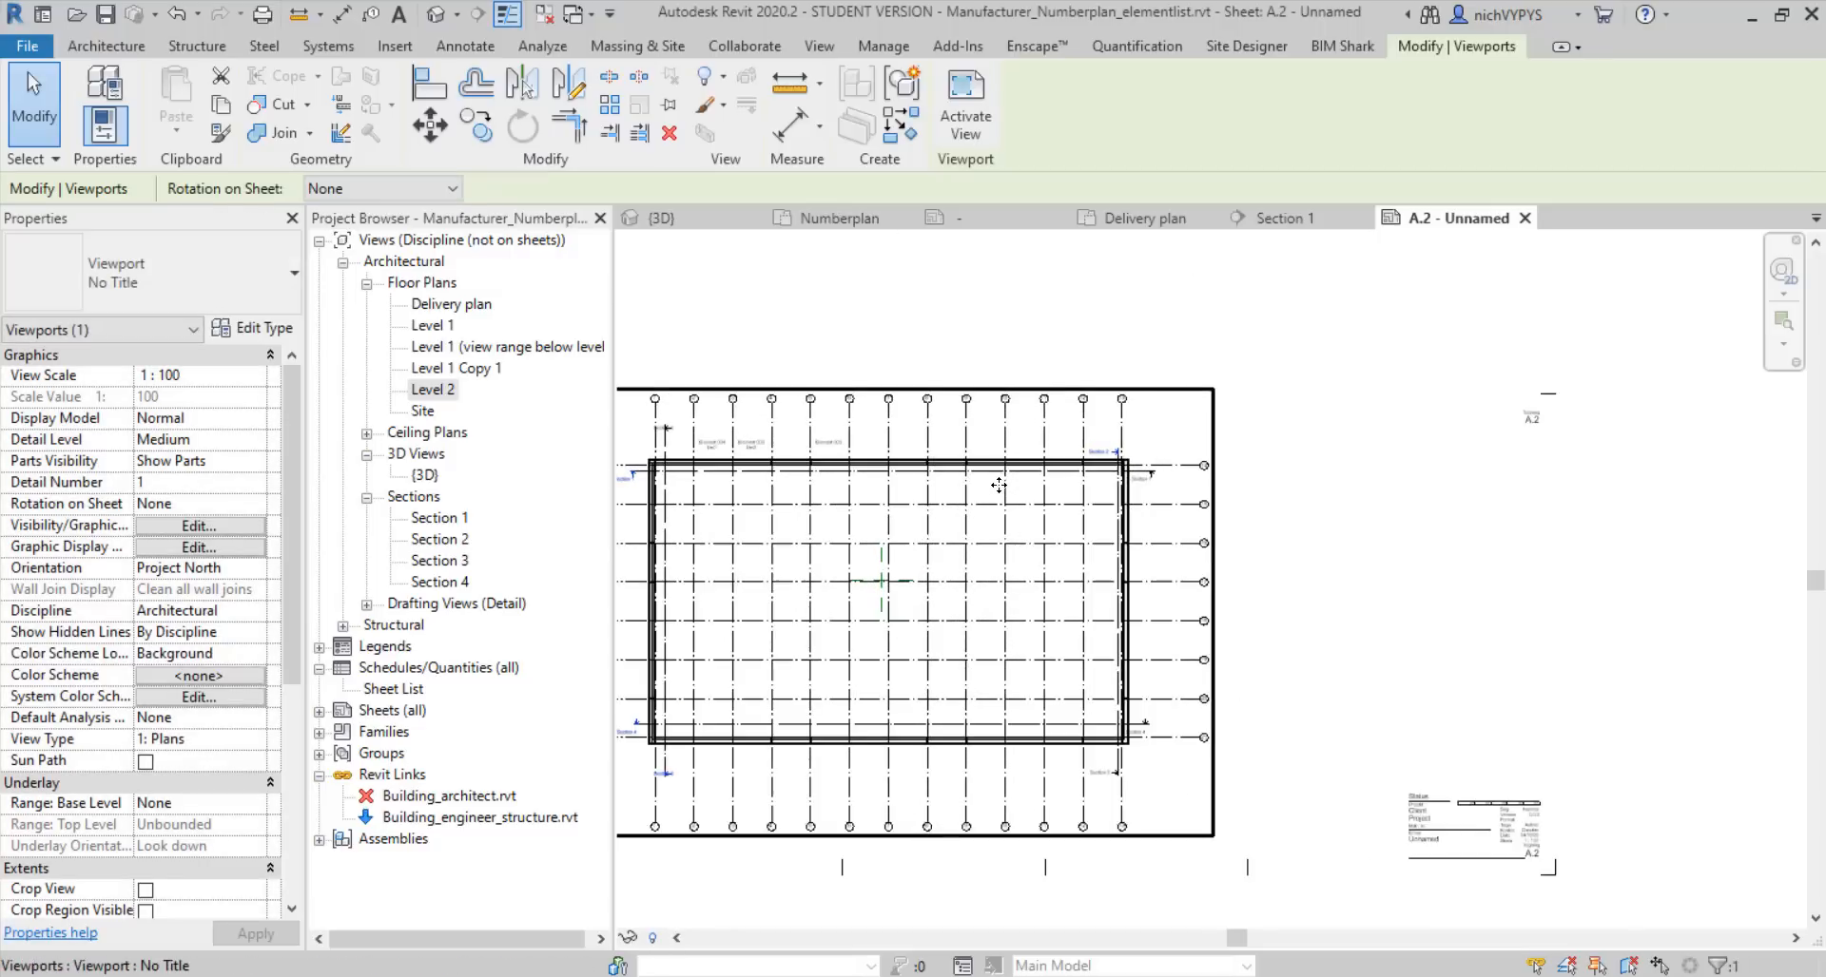
middle_click_drag(1109, 508, 1223, 500)
scroll(1223, 500, "up", 1)
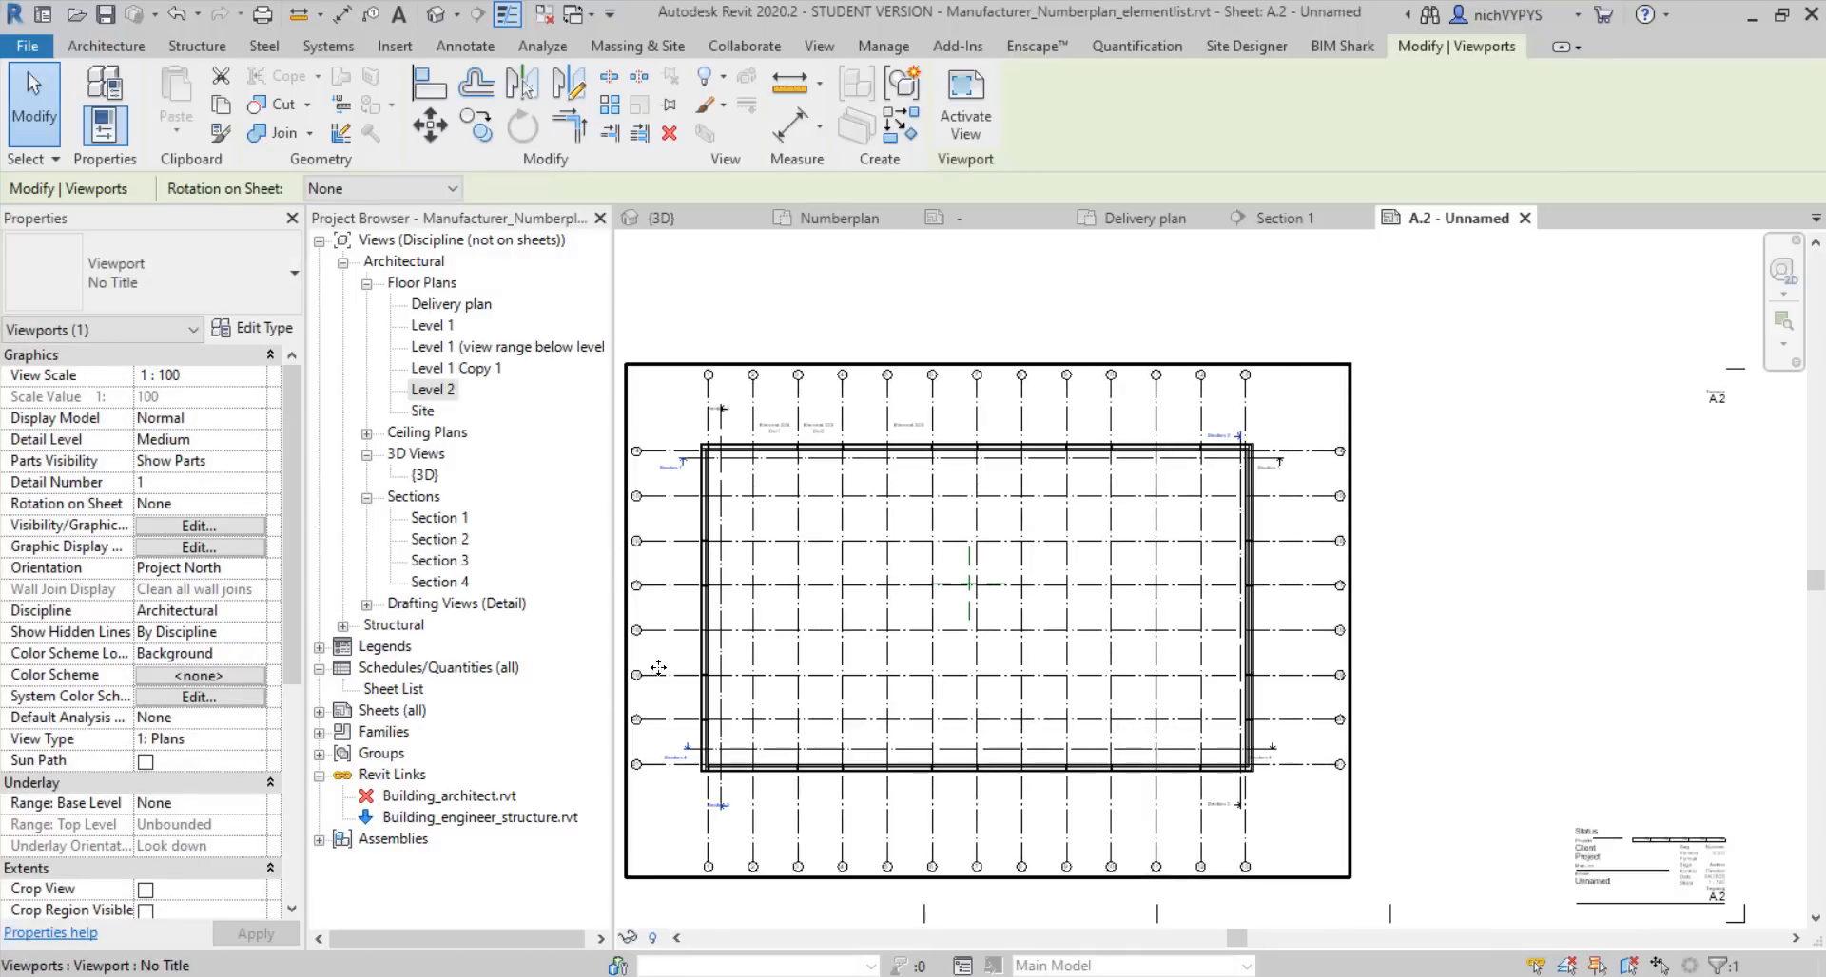
Create a new schedule for the Assemblies category with the default name and the New Construction phase
right_click(432, 670)
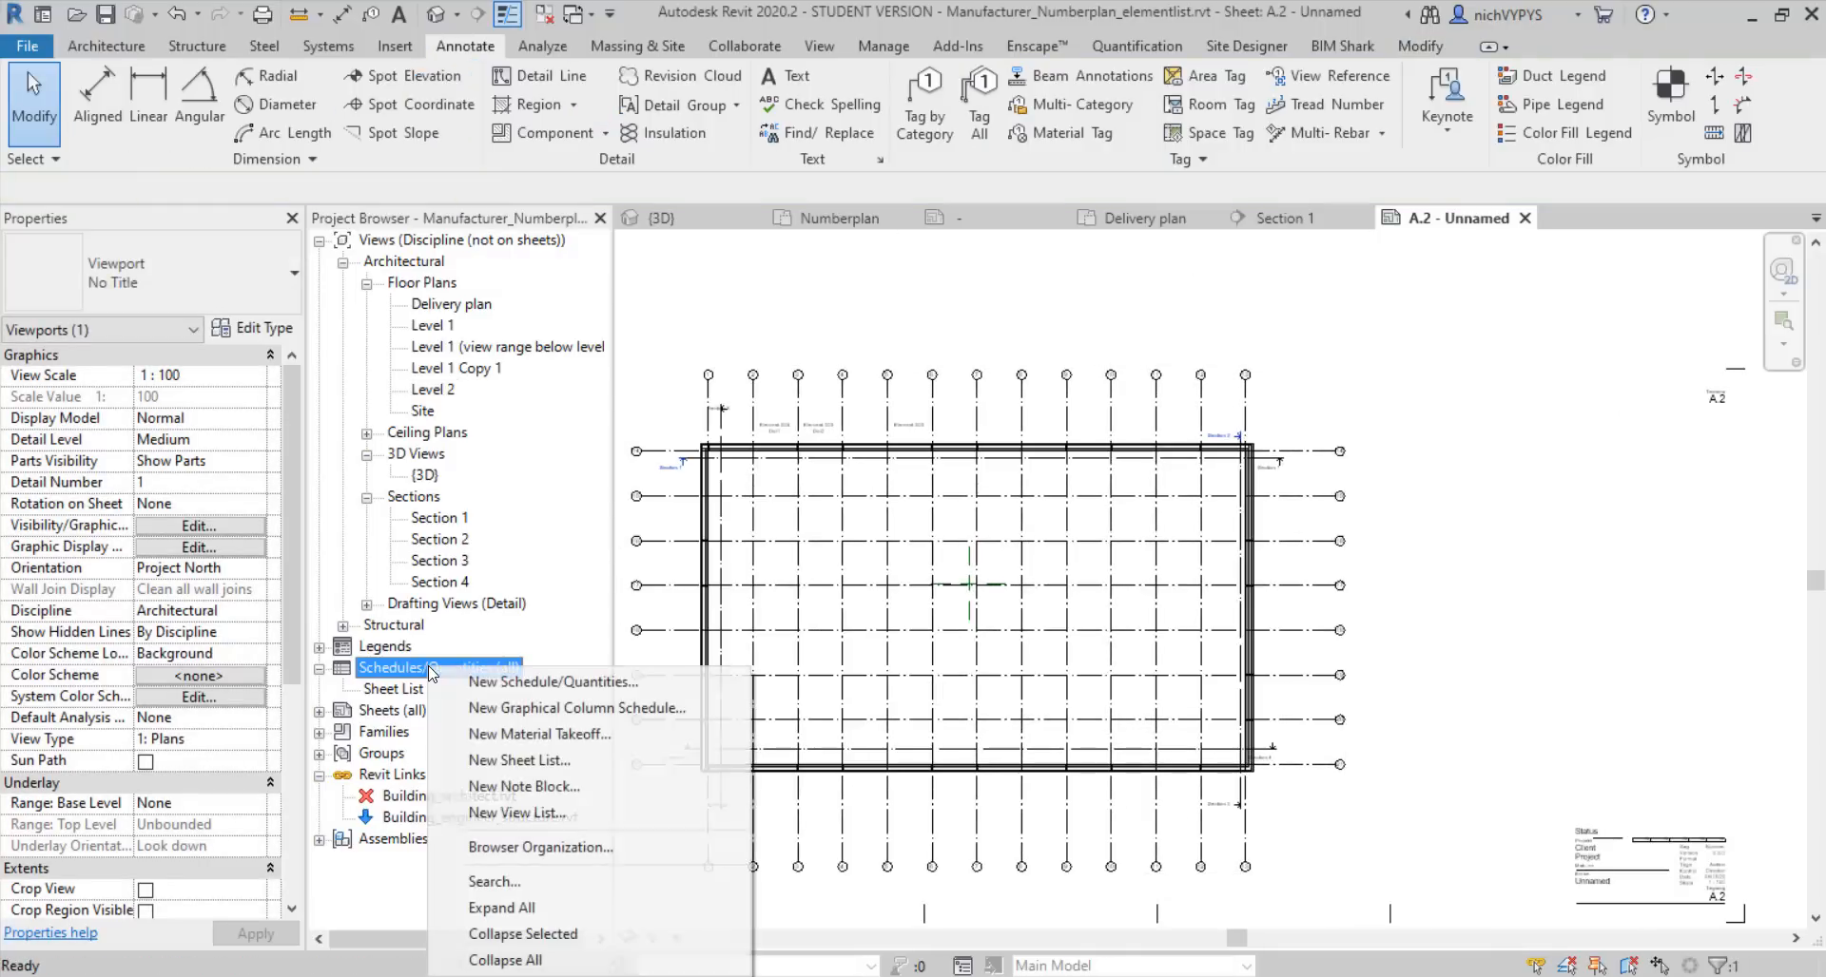
left_click(496, 681)
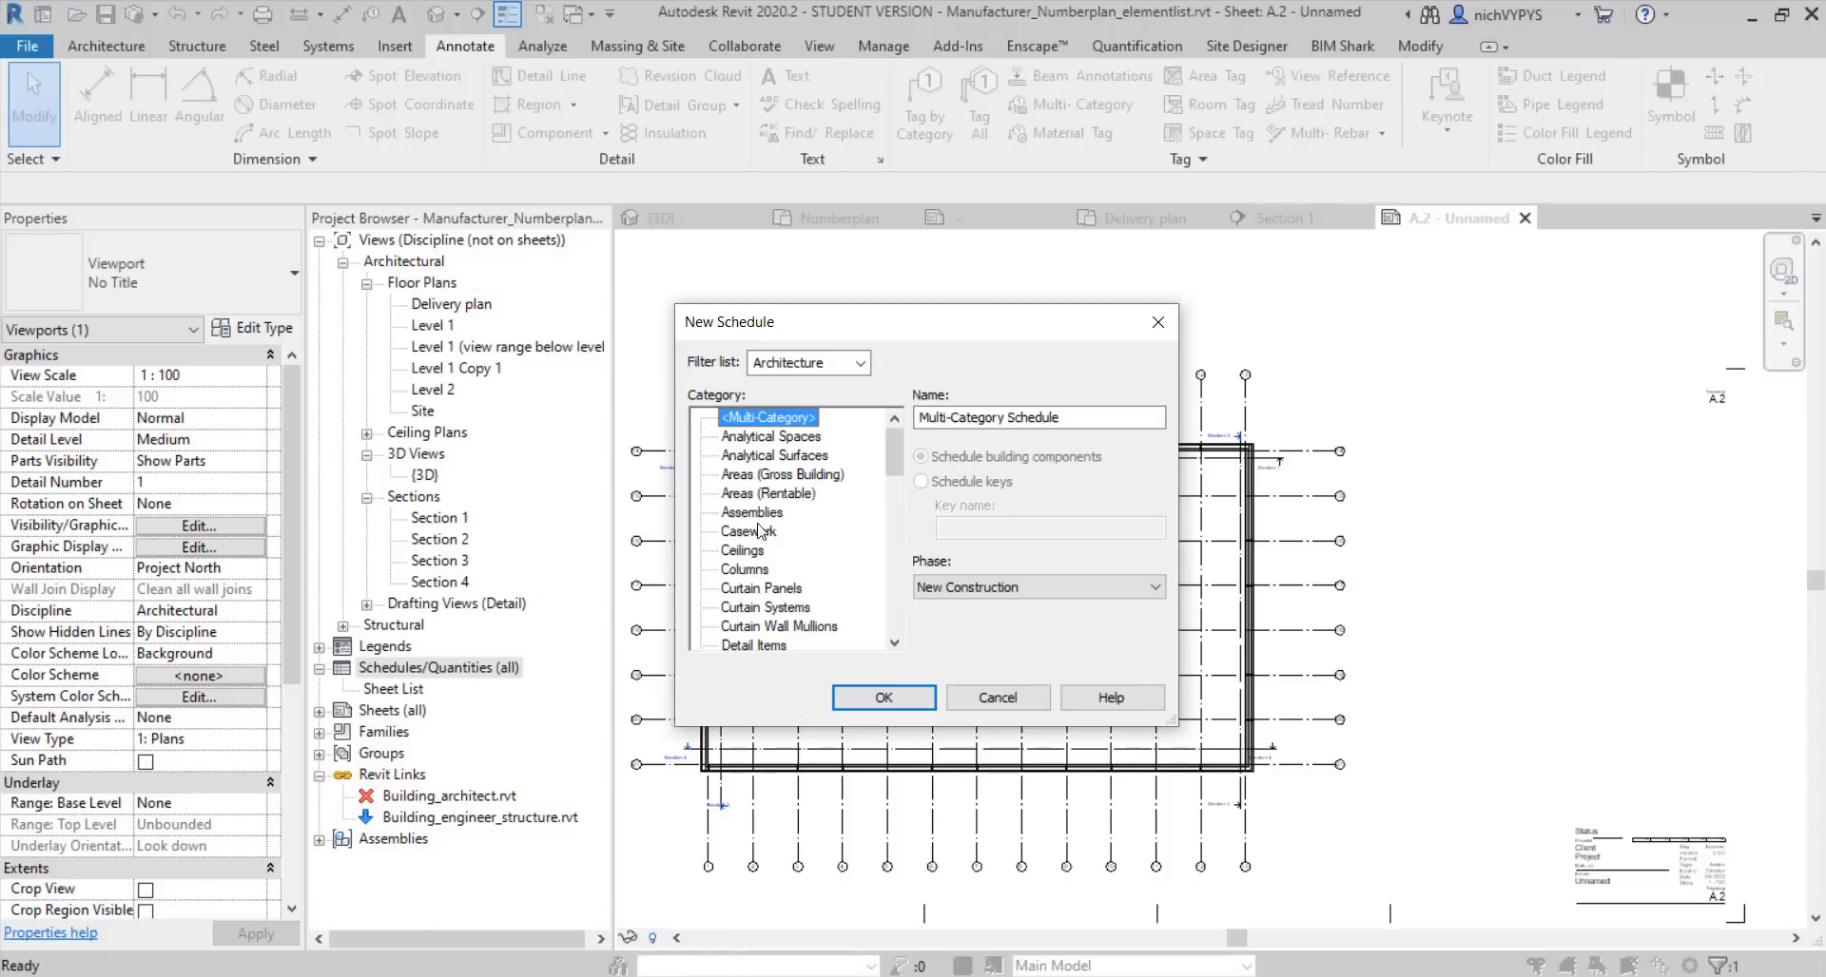
left_click(751, 512)
left_click(883, 697)
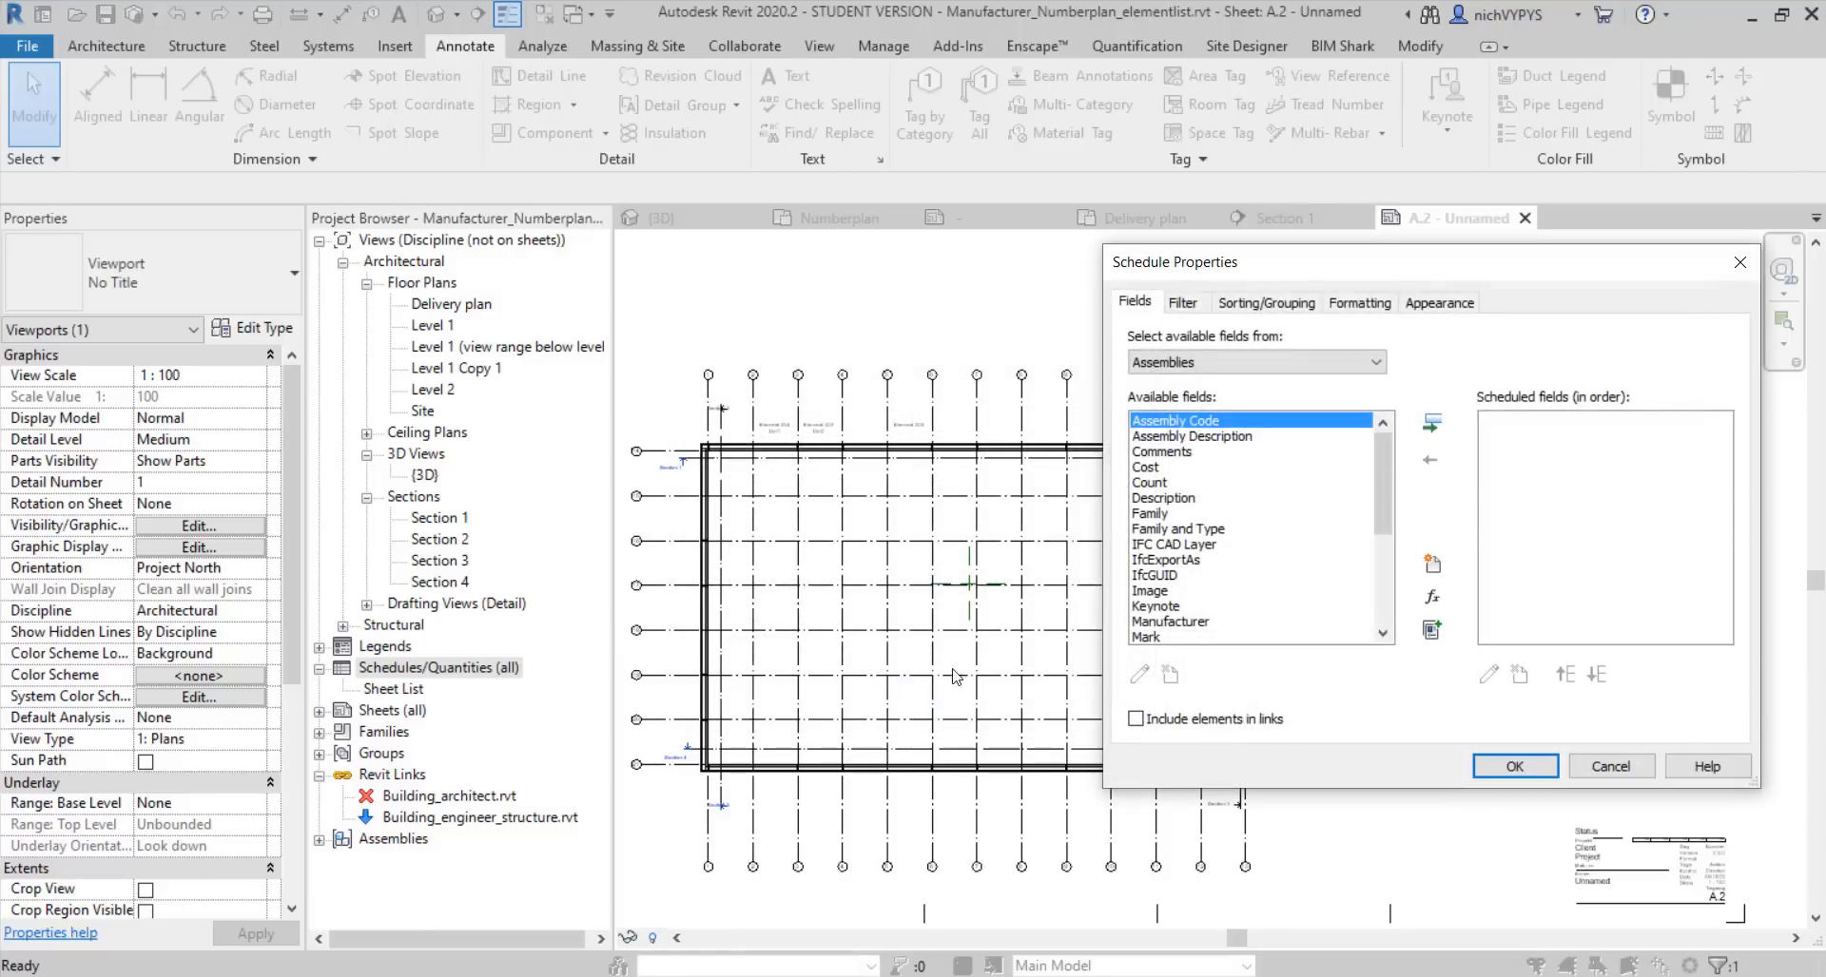
Add the Comments, Count and Type fields to the assembly schedule
left_click(1265, 453)
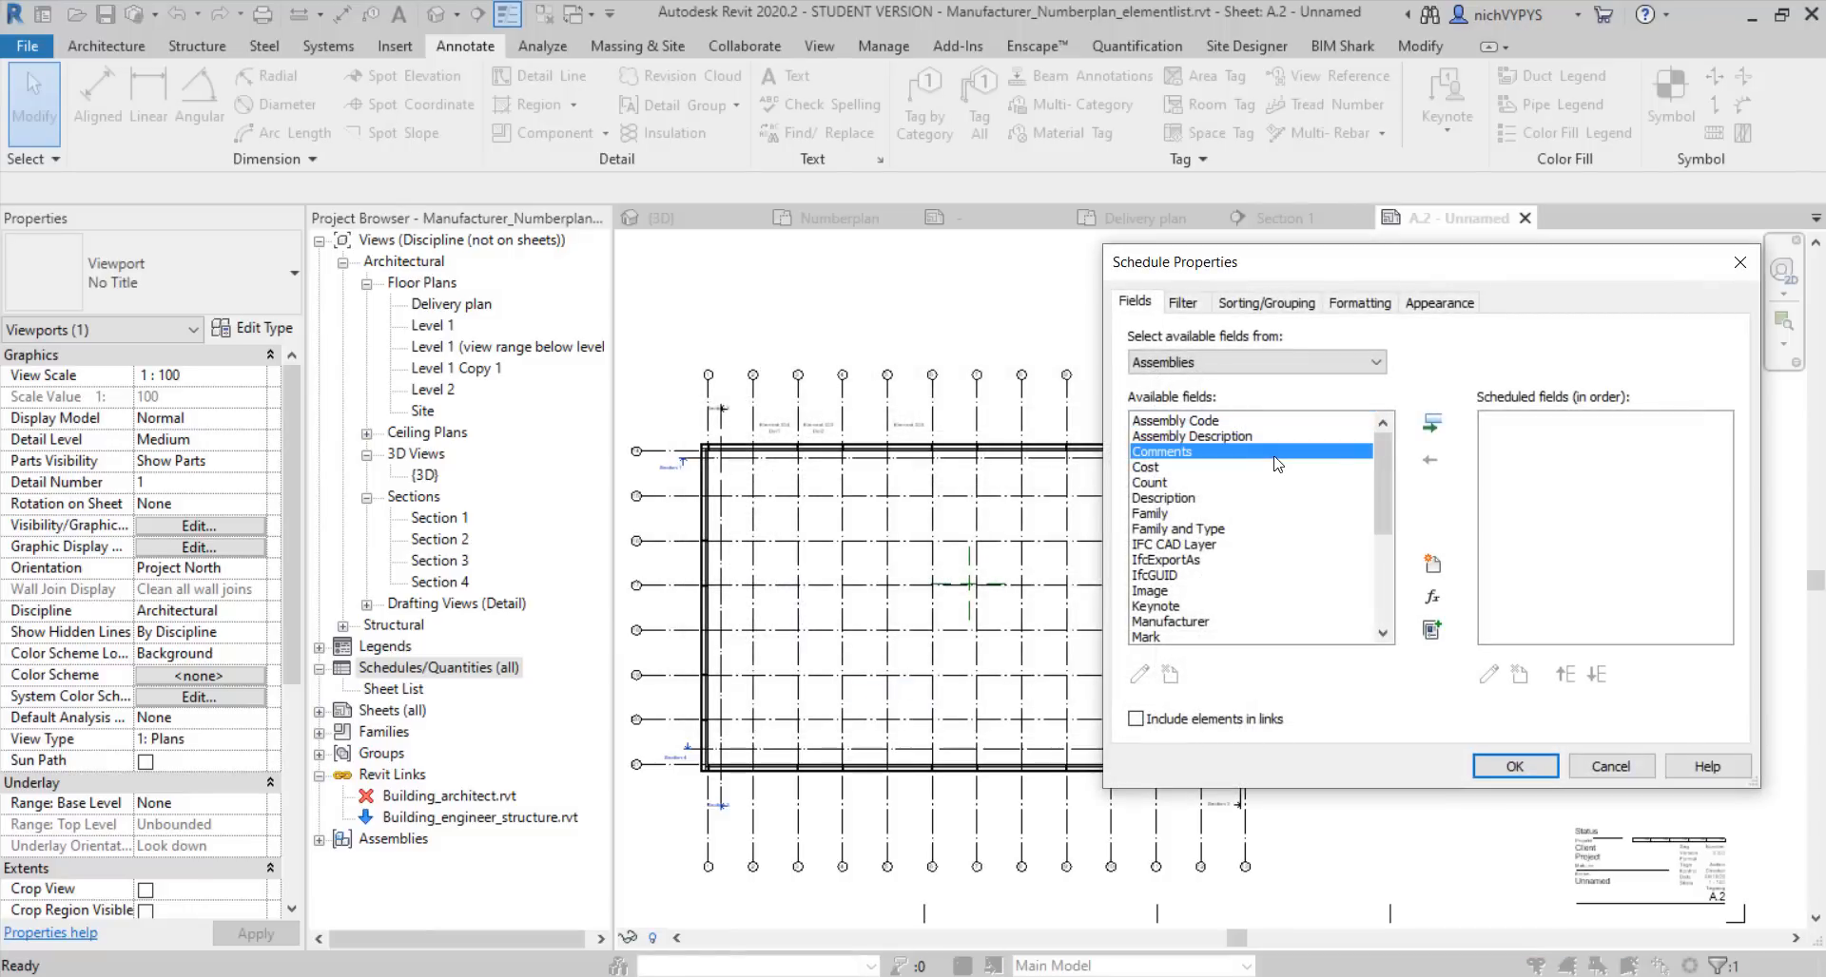
left_click(1431, 423)
left_click(1220, 466)
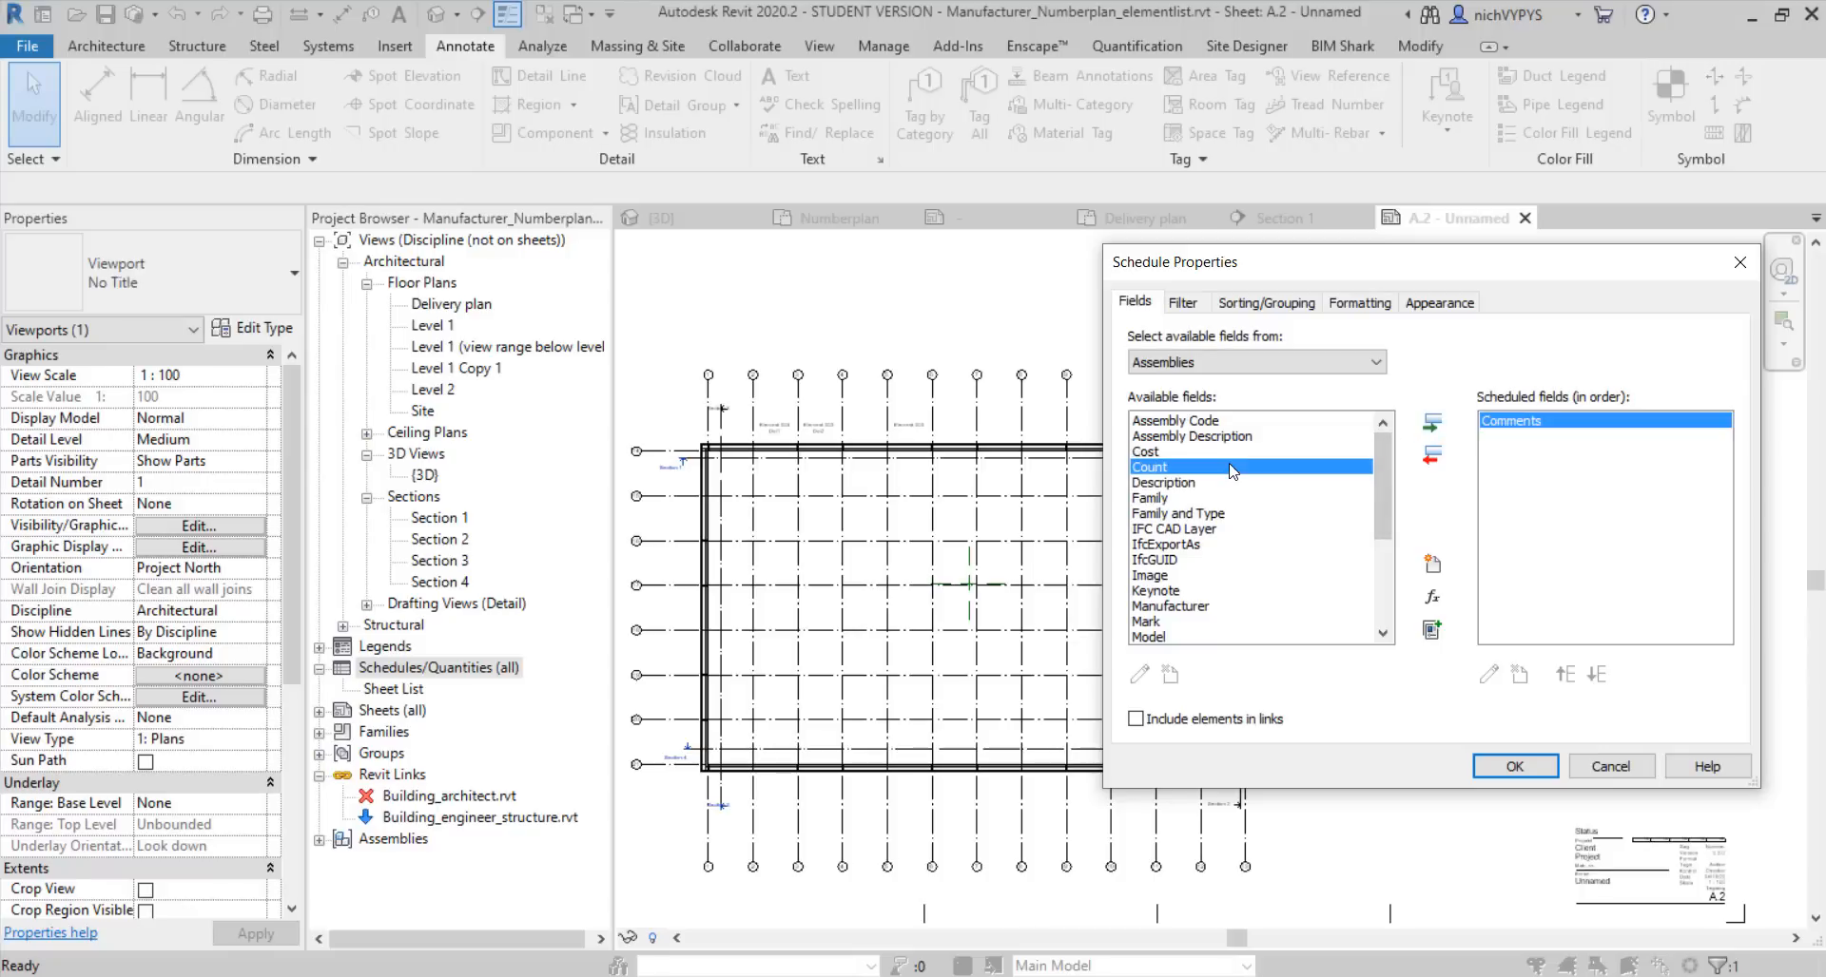
left_click(1431, 423)
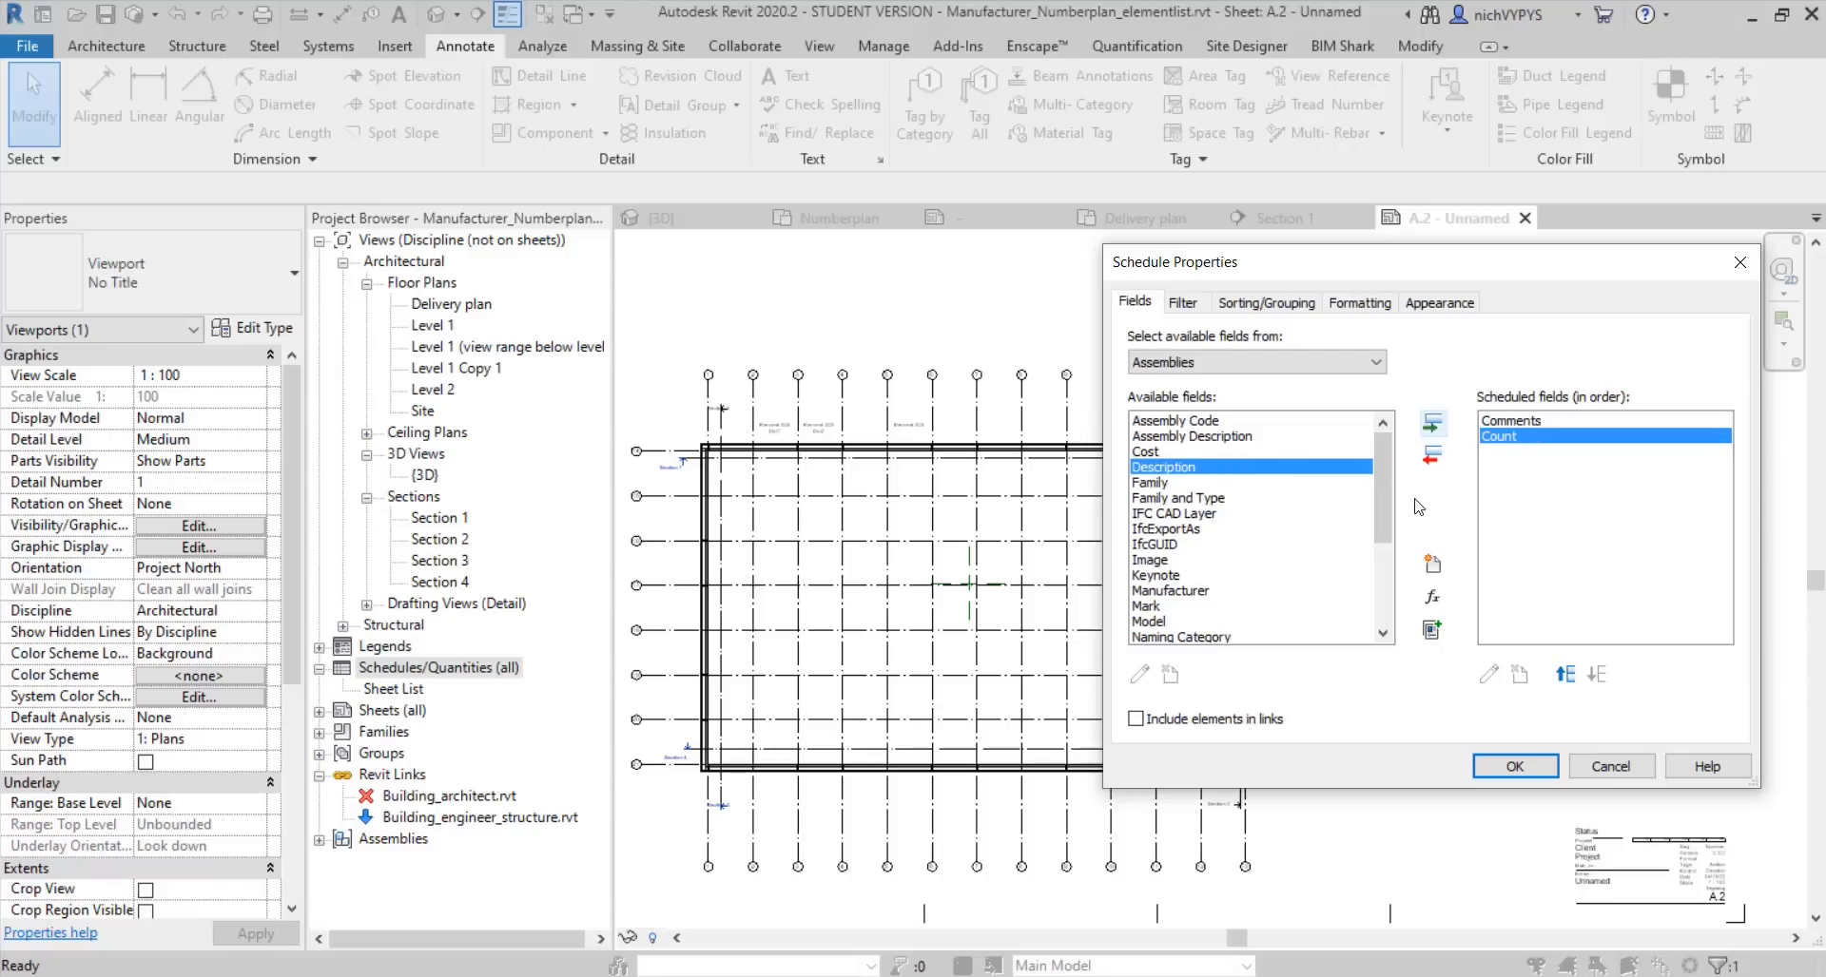
left_click_drag(1389, 489, 1384, 565)
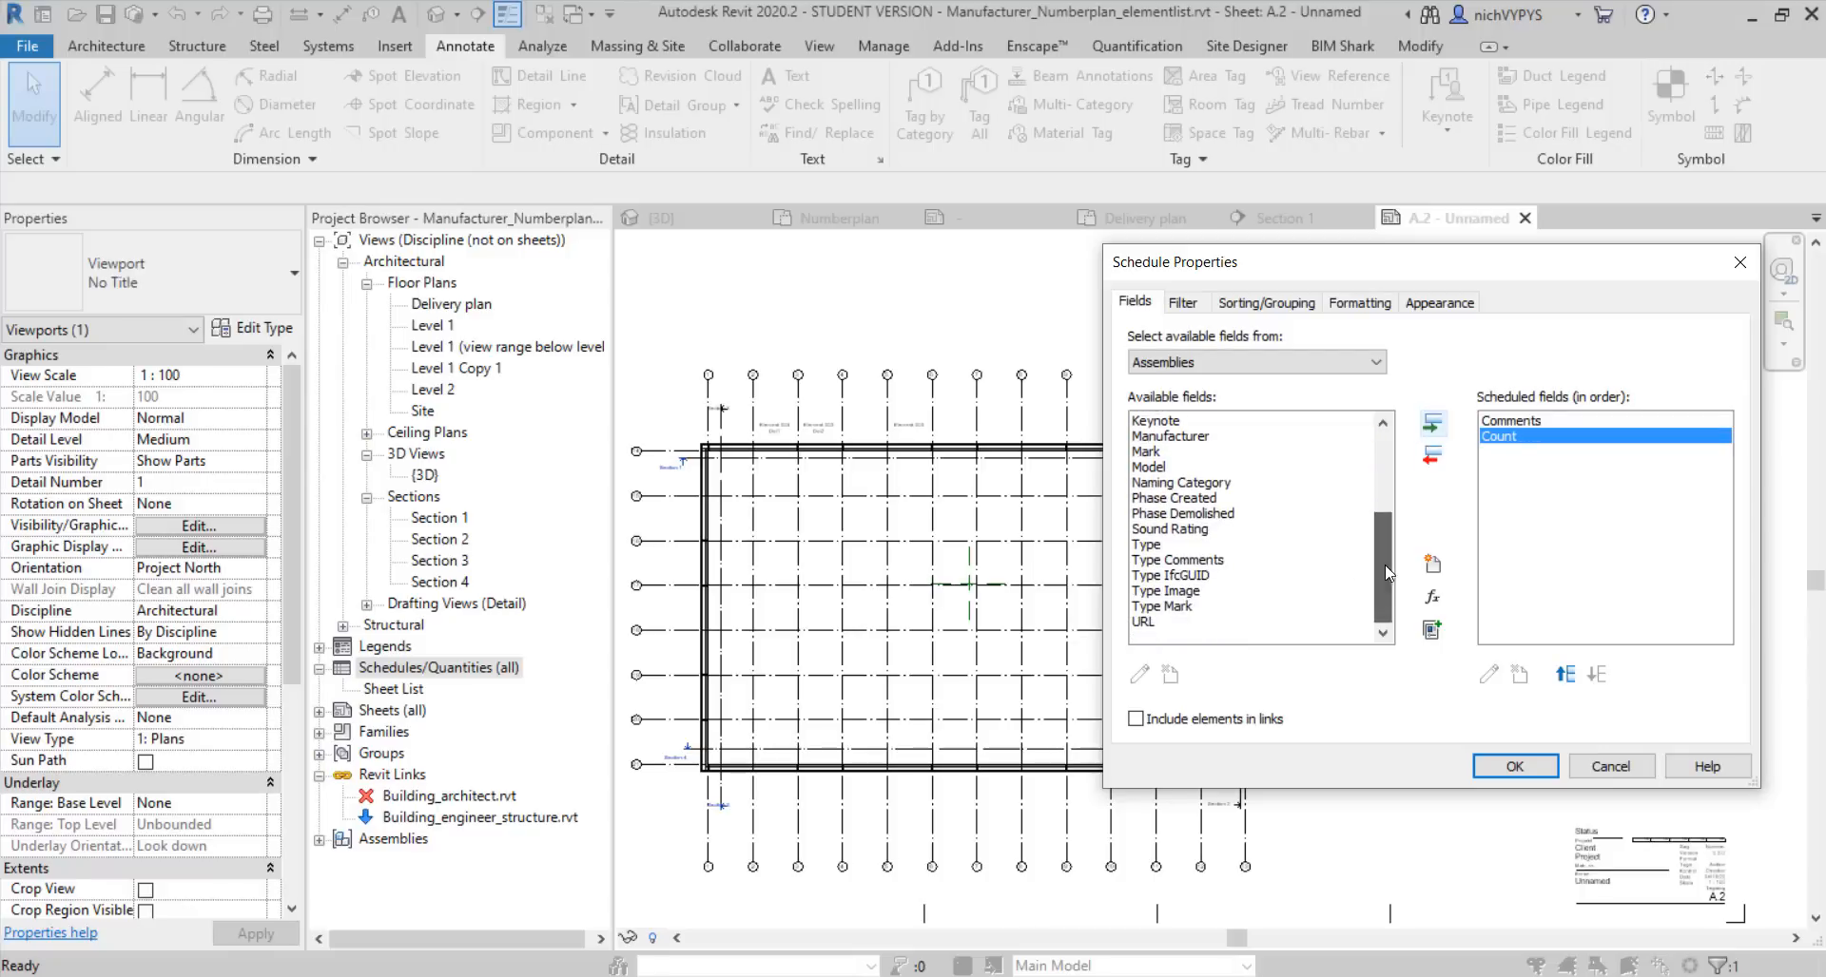
left_click(1153, 544)
left_click(1431, 423)
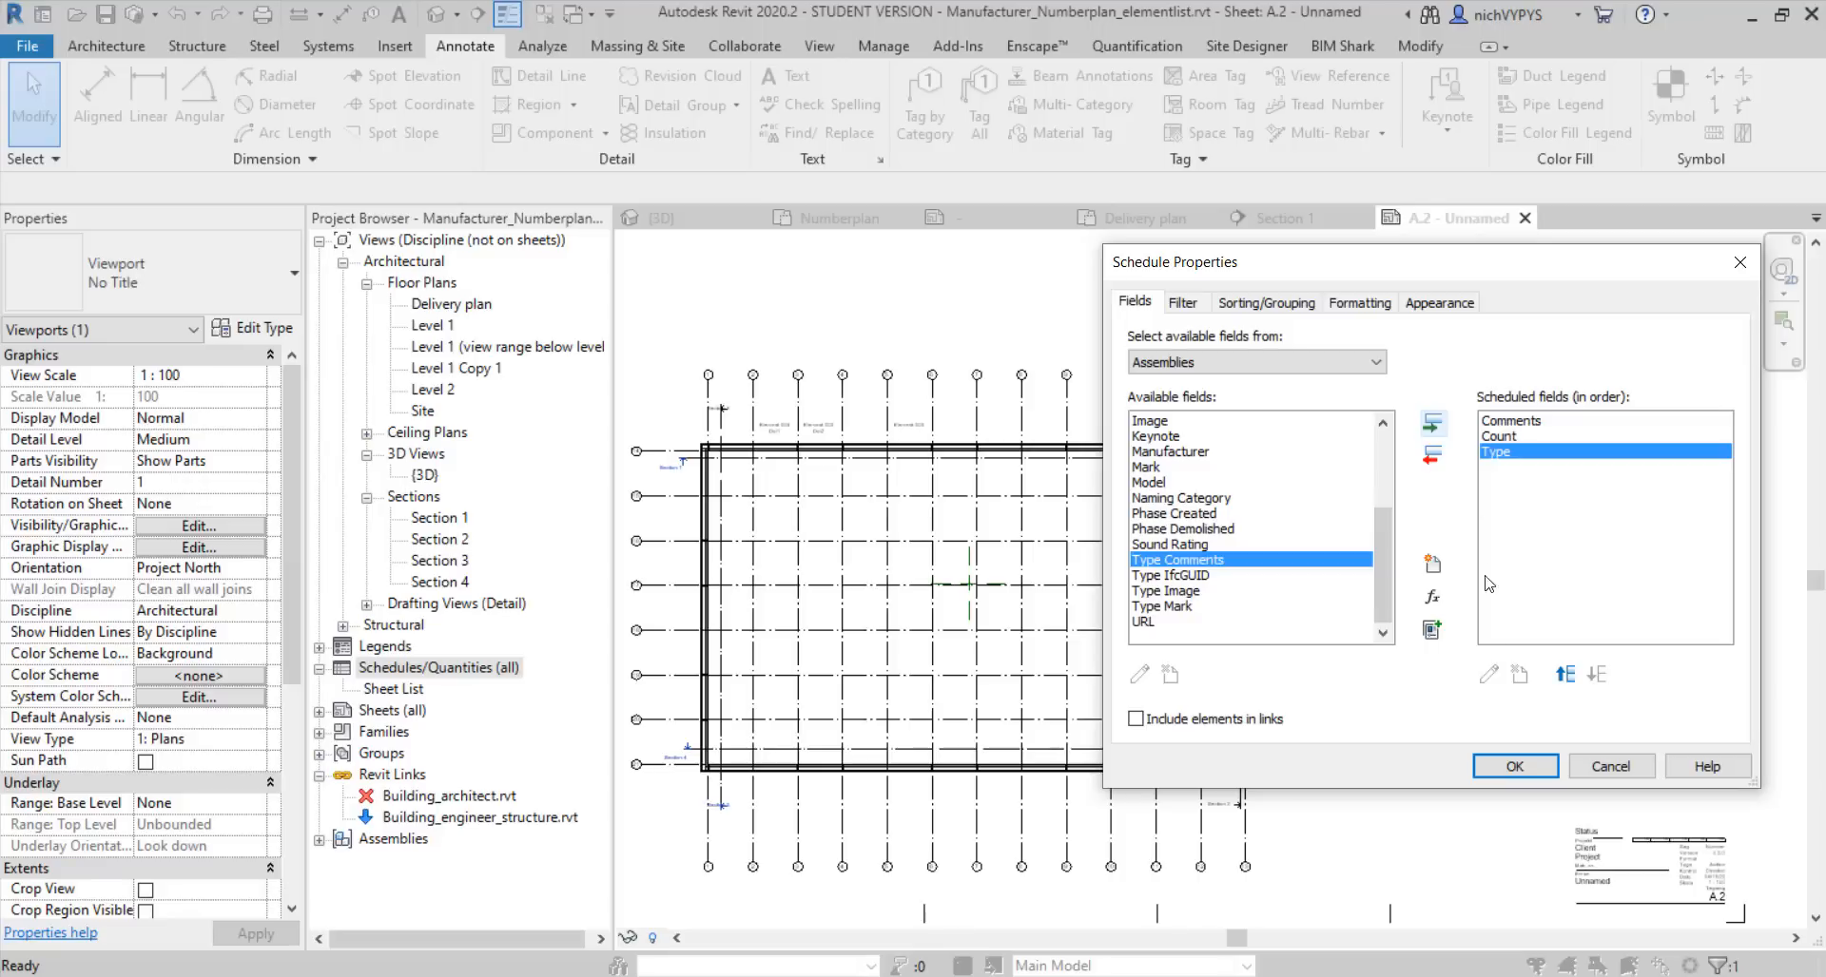
Move the Type field to the start of the scheduled fields and confirm the schedule
left_click(1564, 675)
left_click(1566, 675)
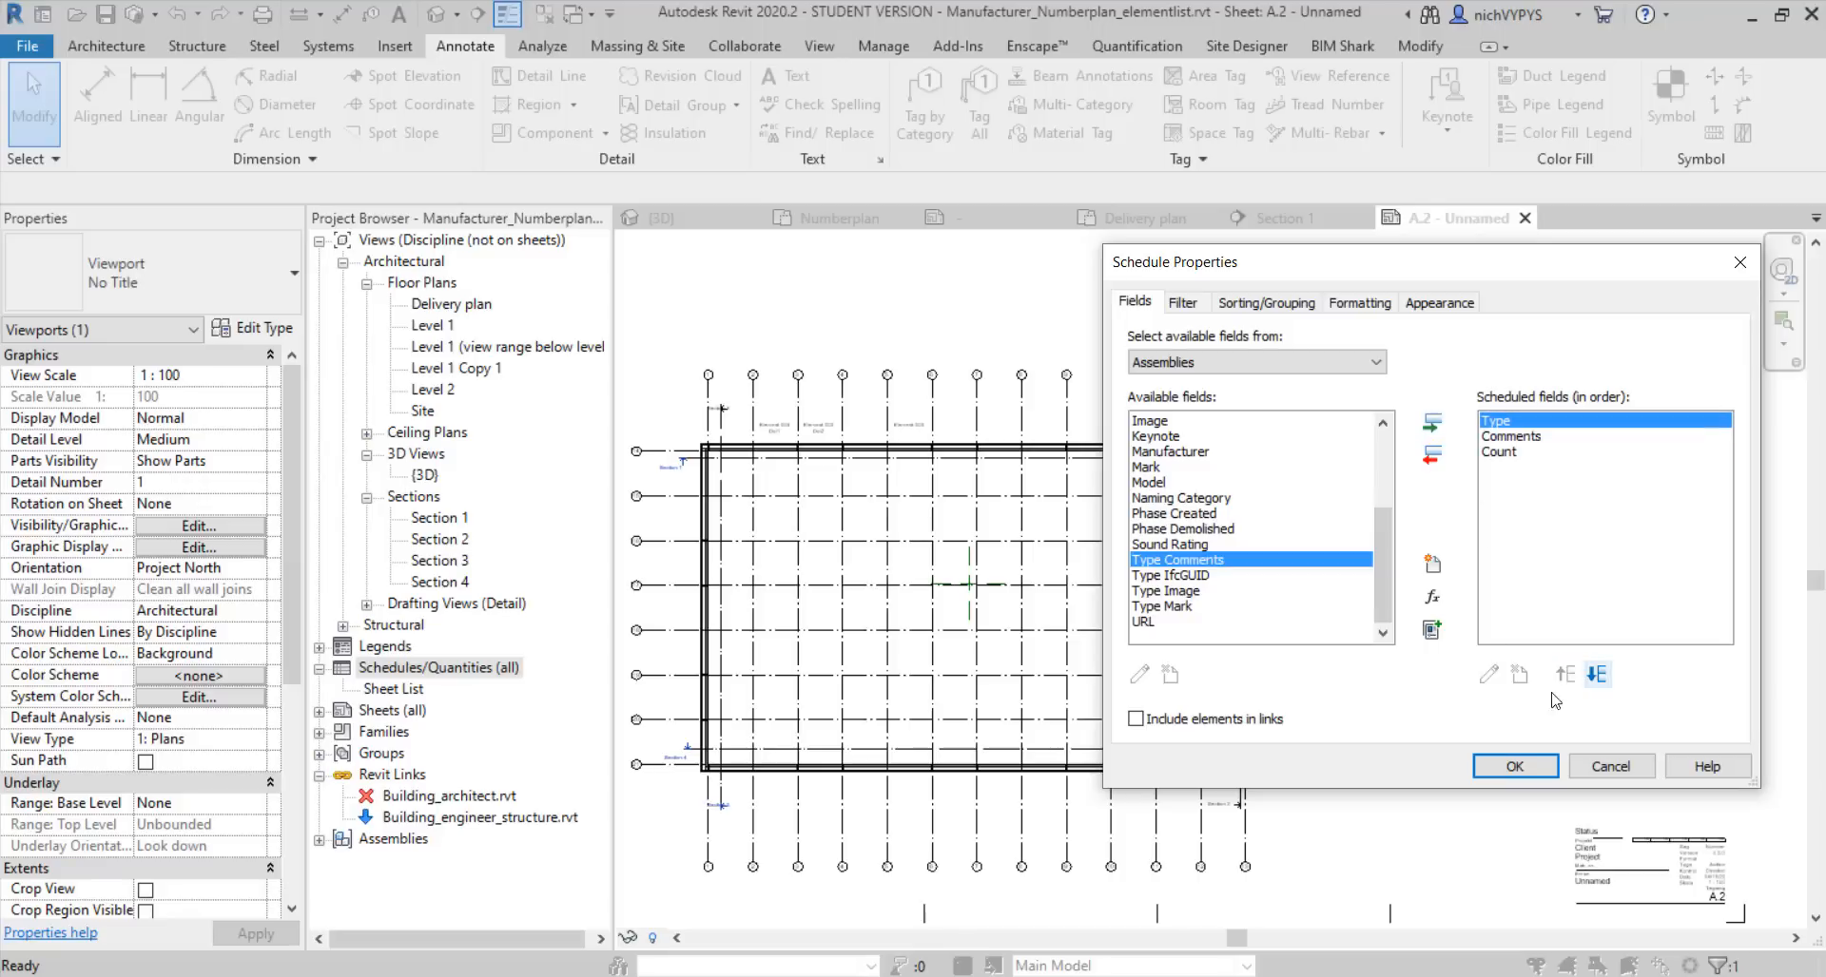
left_click(1508, 766)
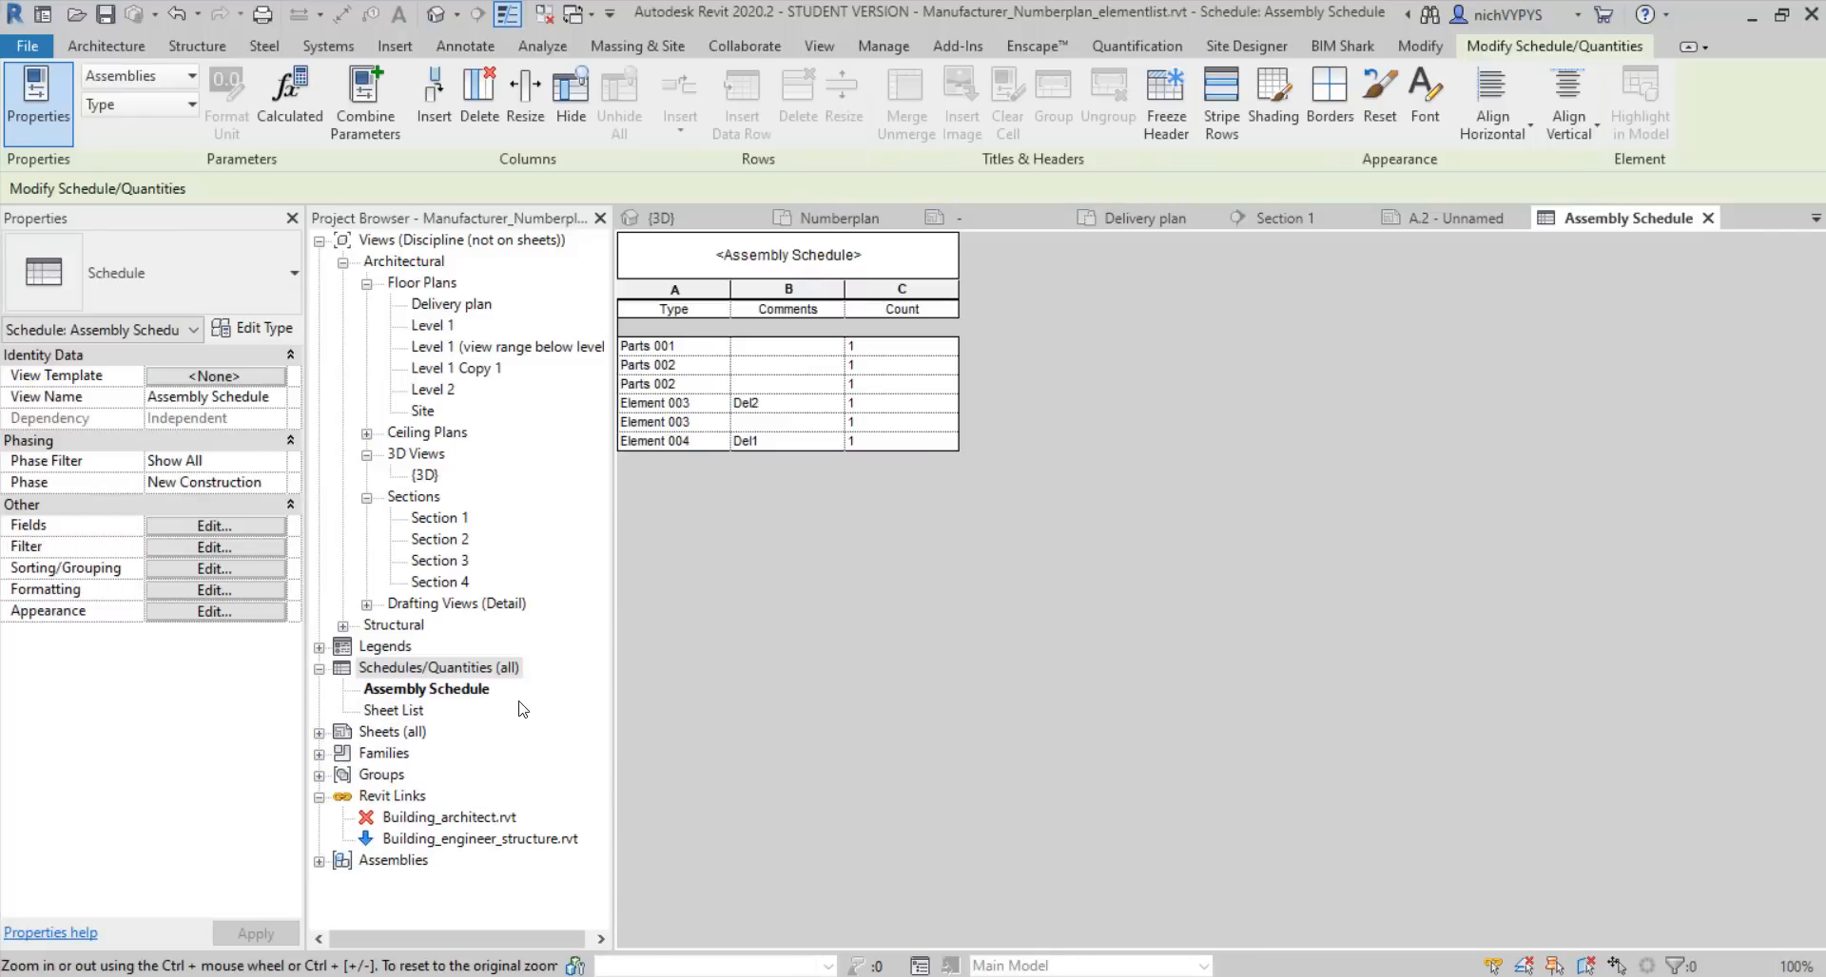
Return to sheet A.2 and place the Assembly Schedule beside the floor plan, above the title block
left_click(321, 734)
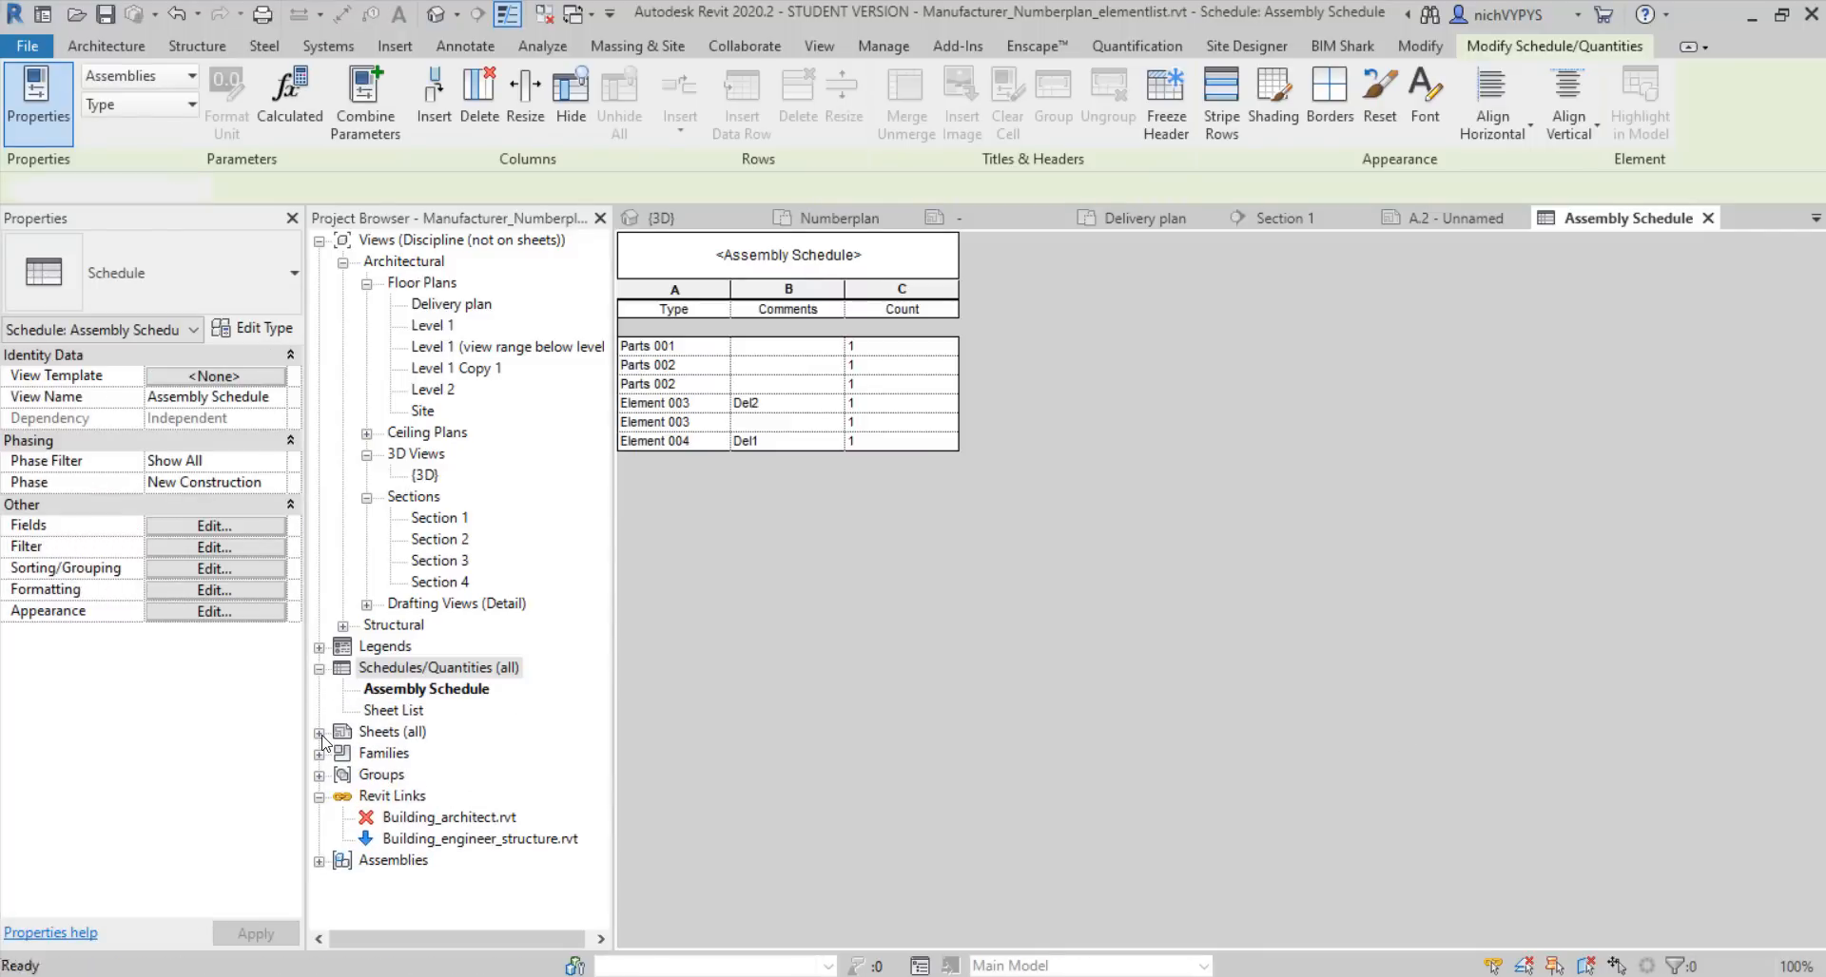
double_click(433, 775)
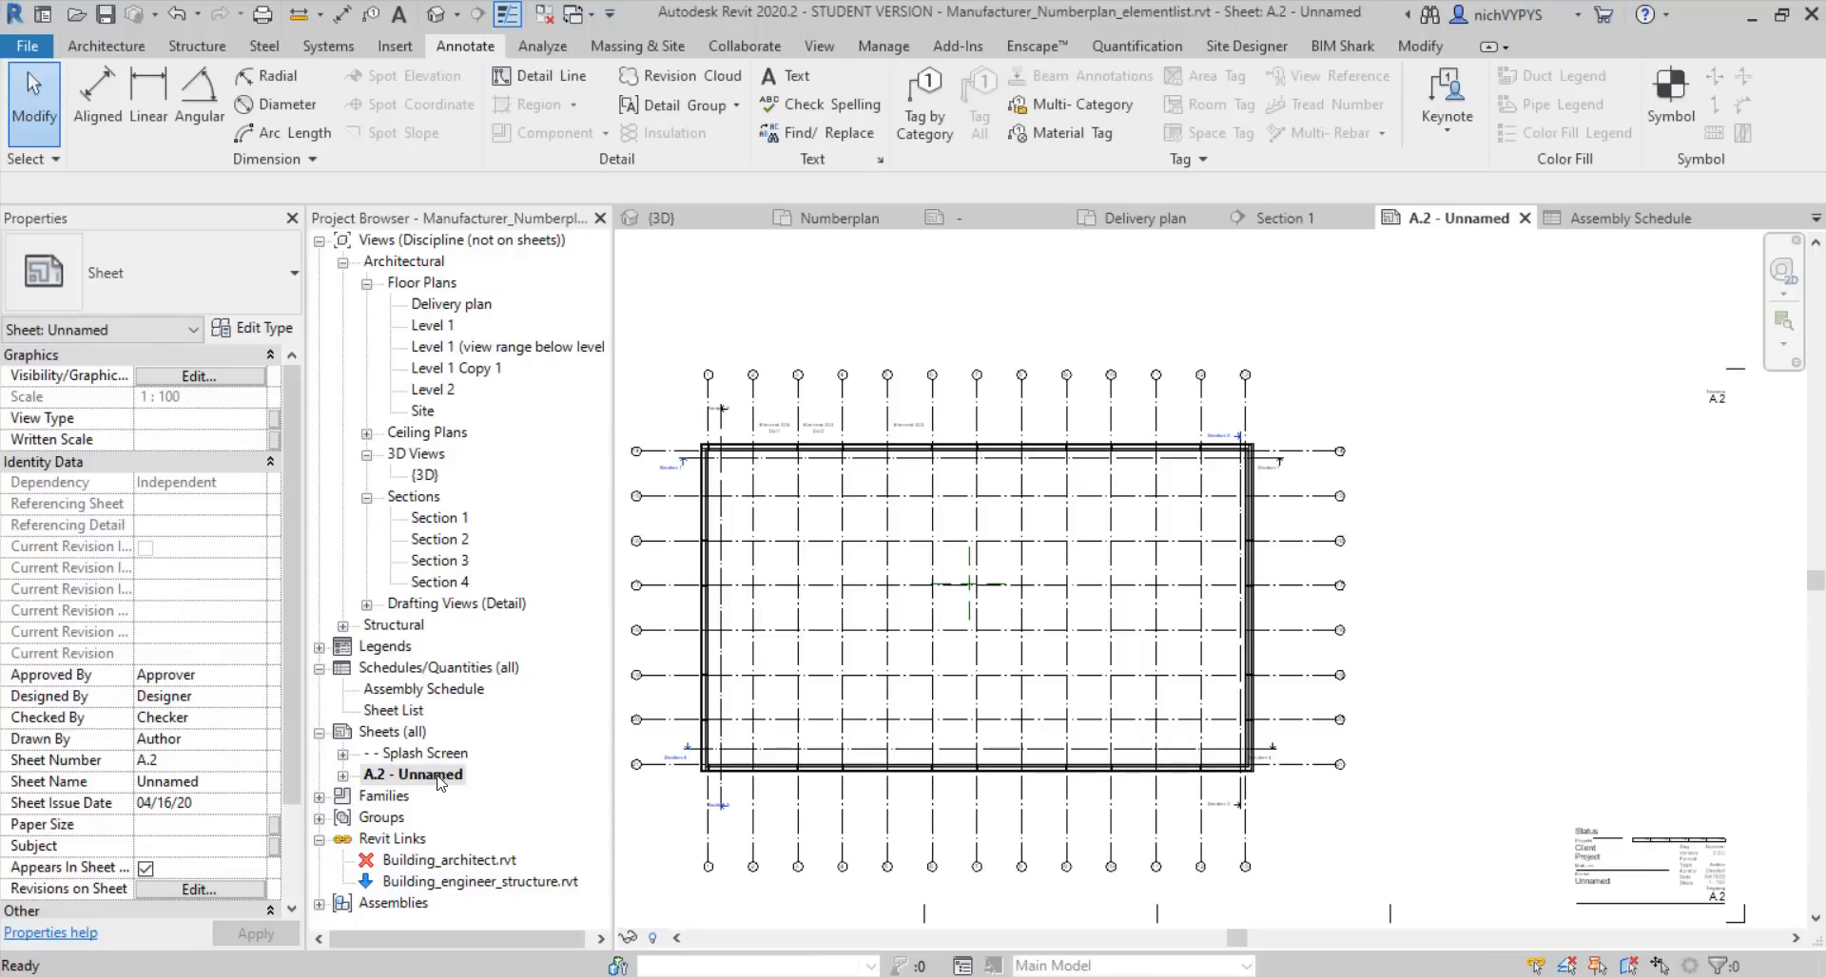
left_click(433, 690)
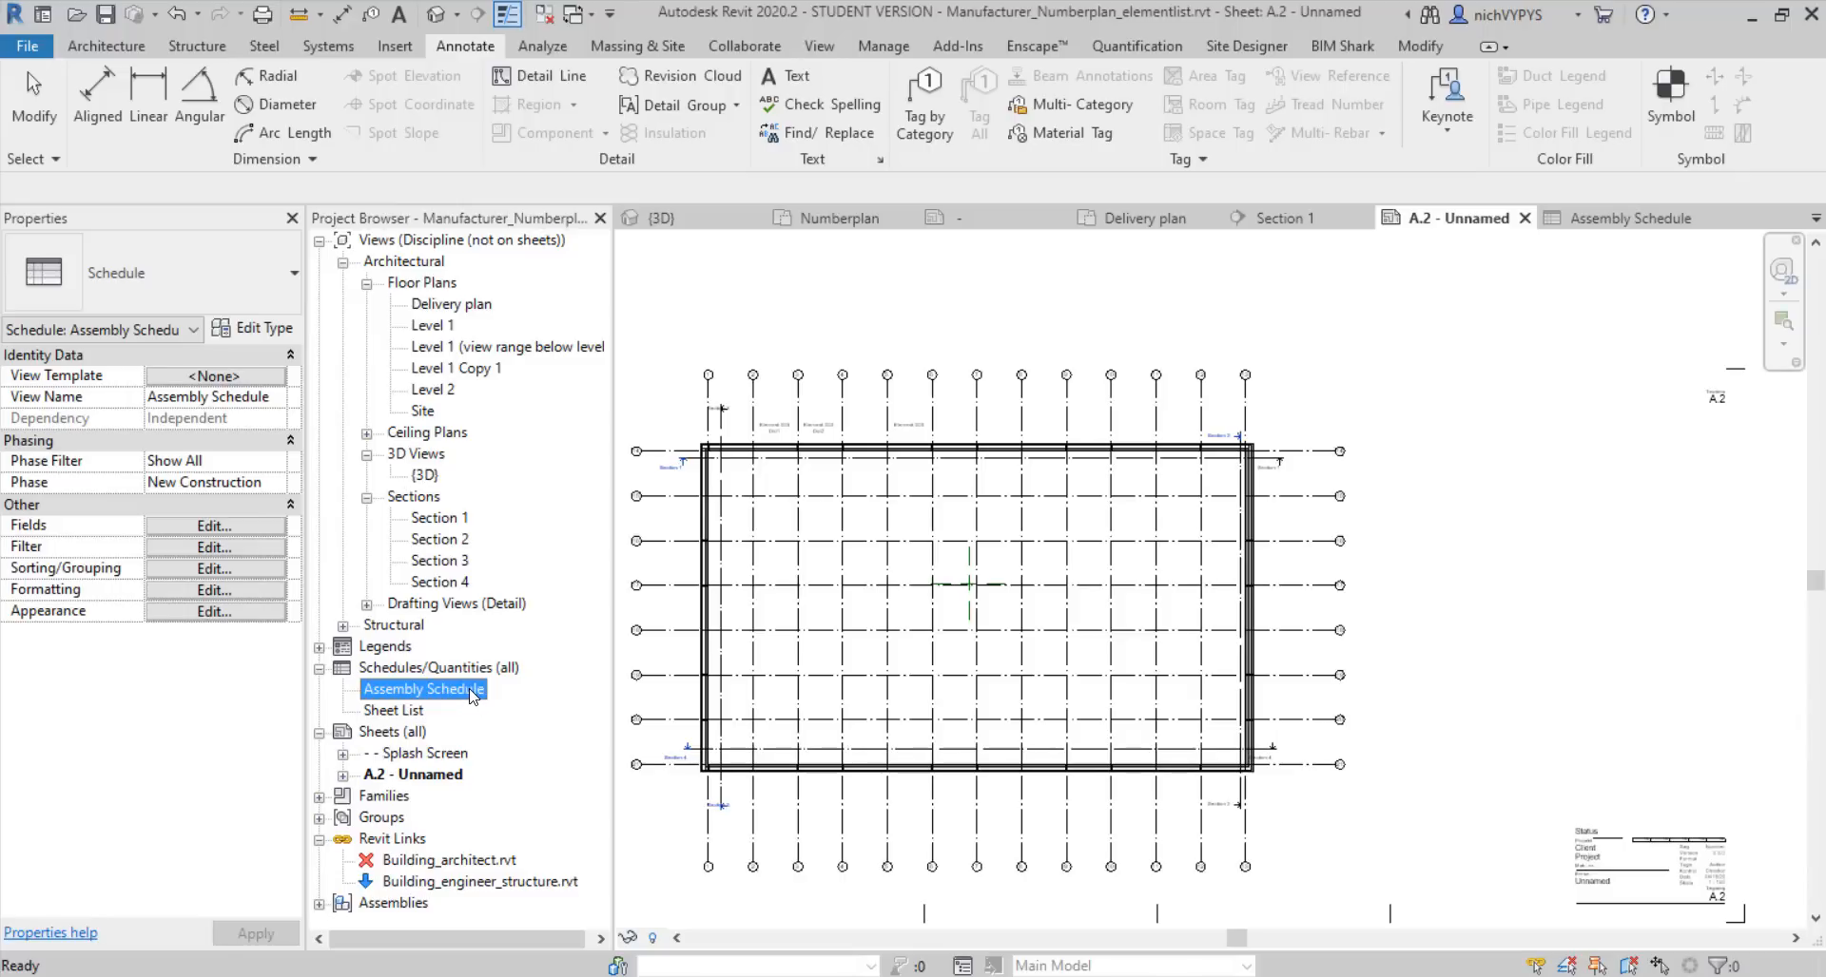
left_click_drag(471, 695, 1621, 690)
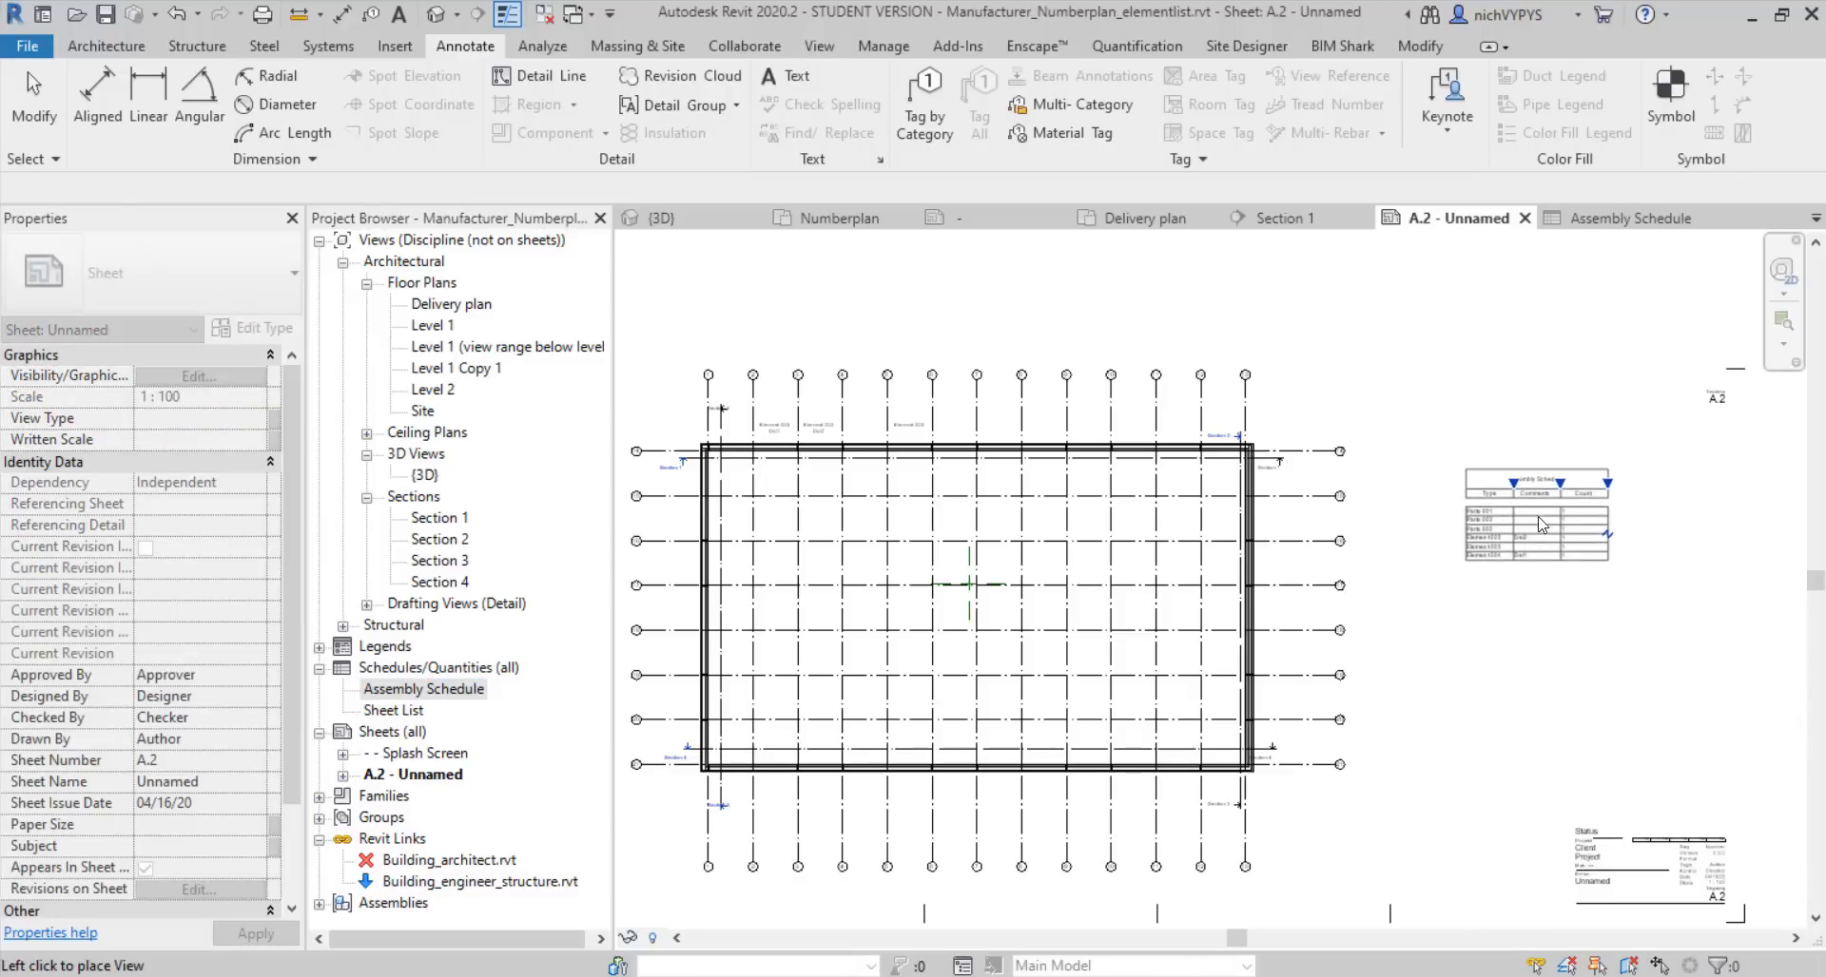
left_click(1540, 524)
scroll(1597, 549, "up", 5)
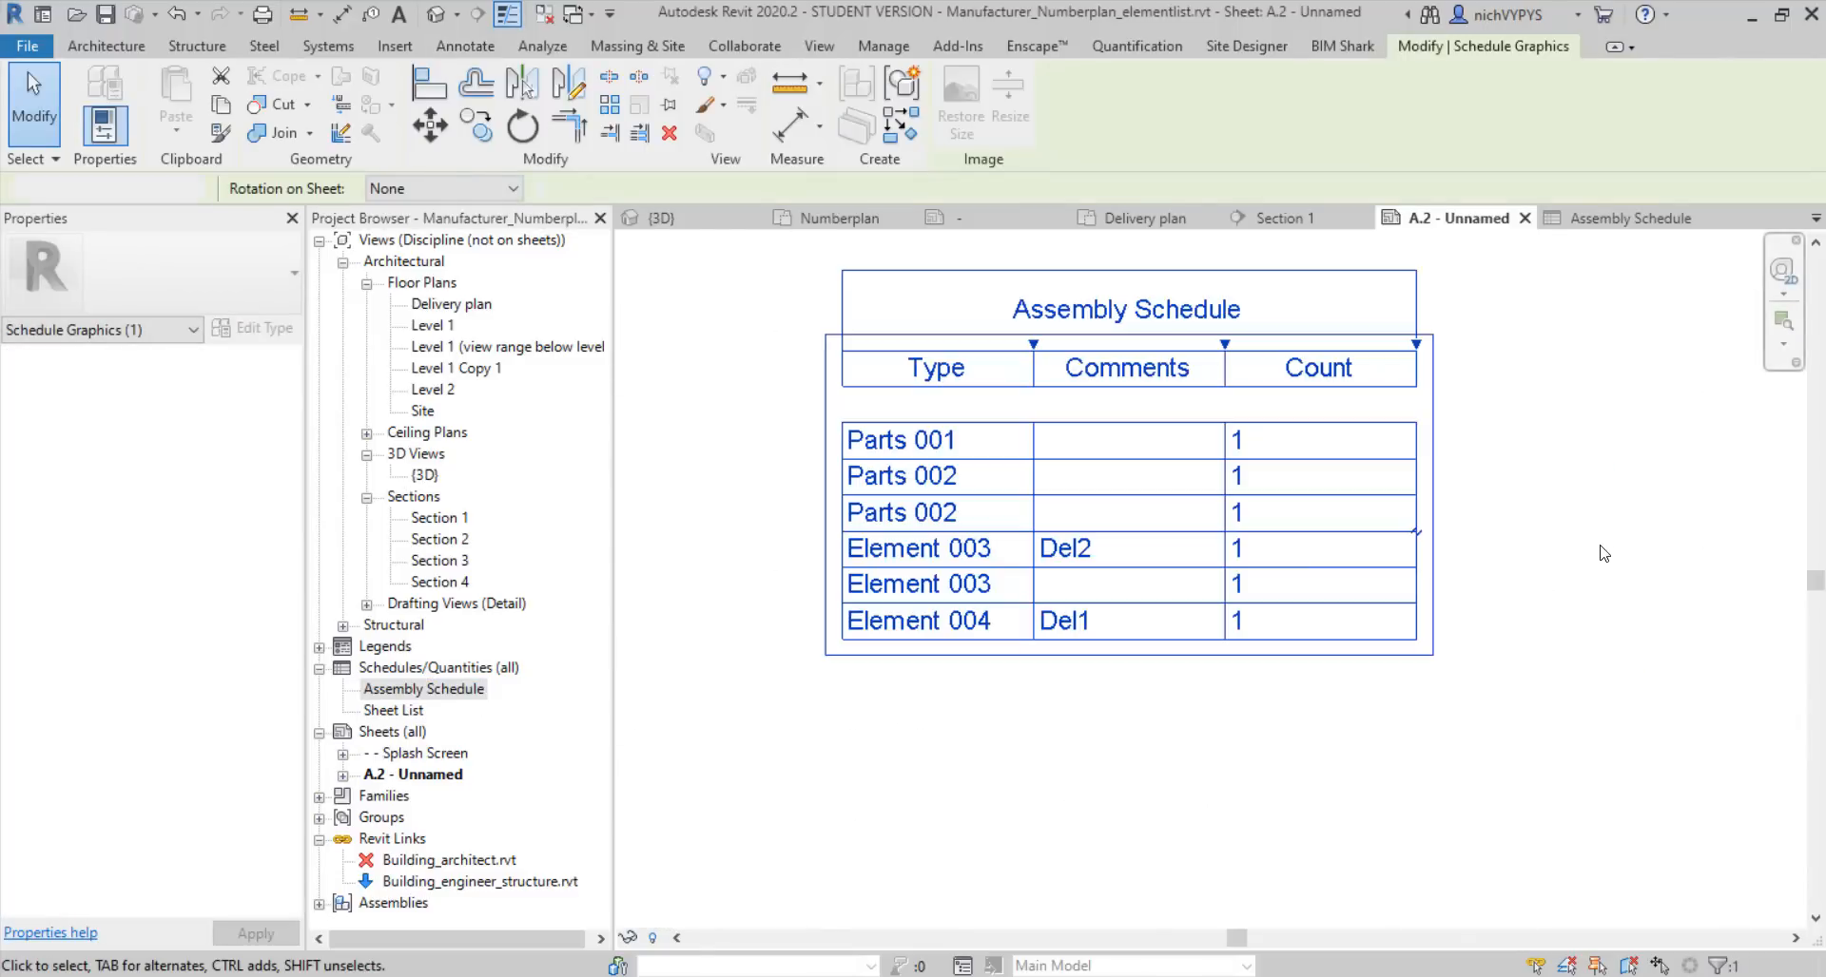
left_click(1604, 553)
scroll(1621, 590, "down", 5)
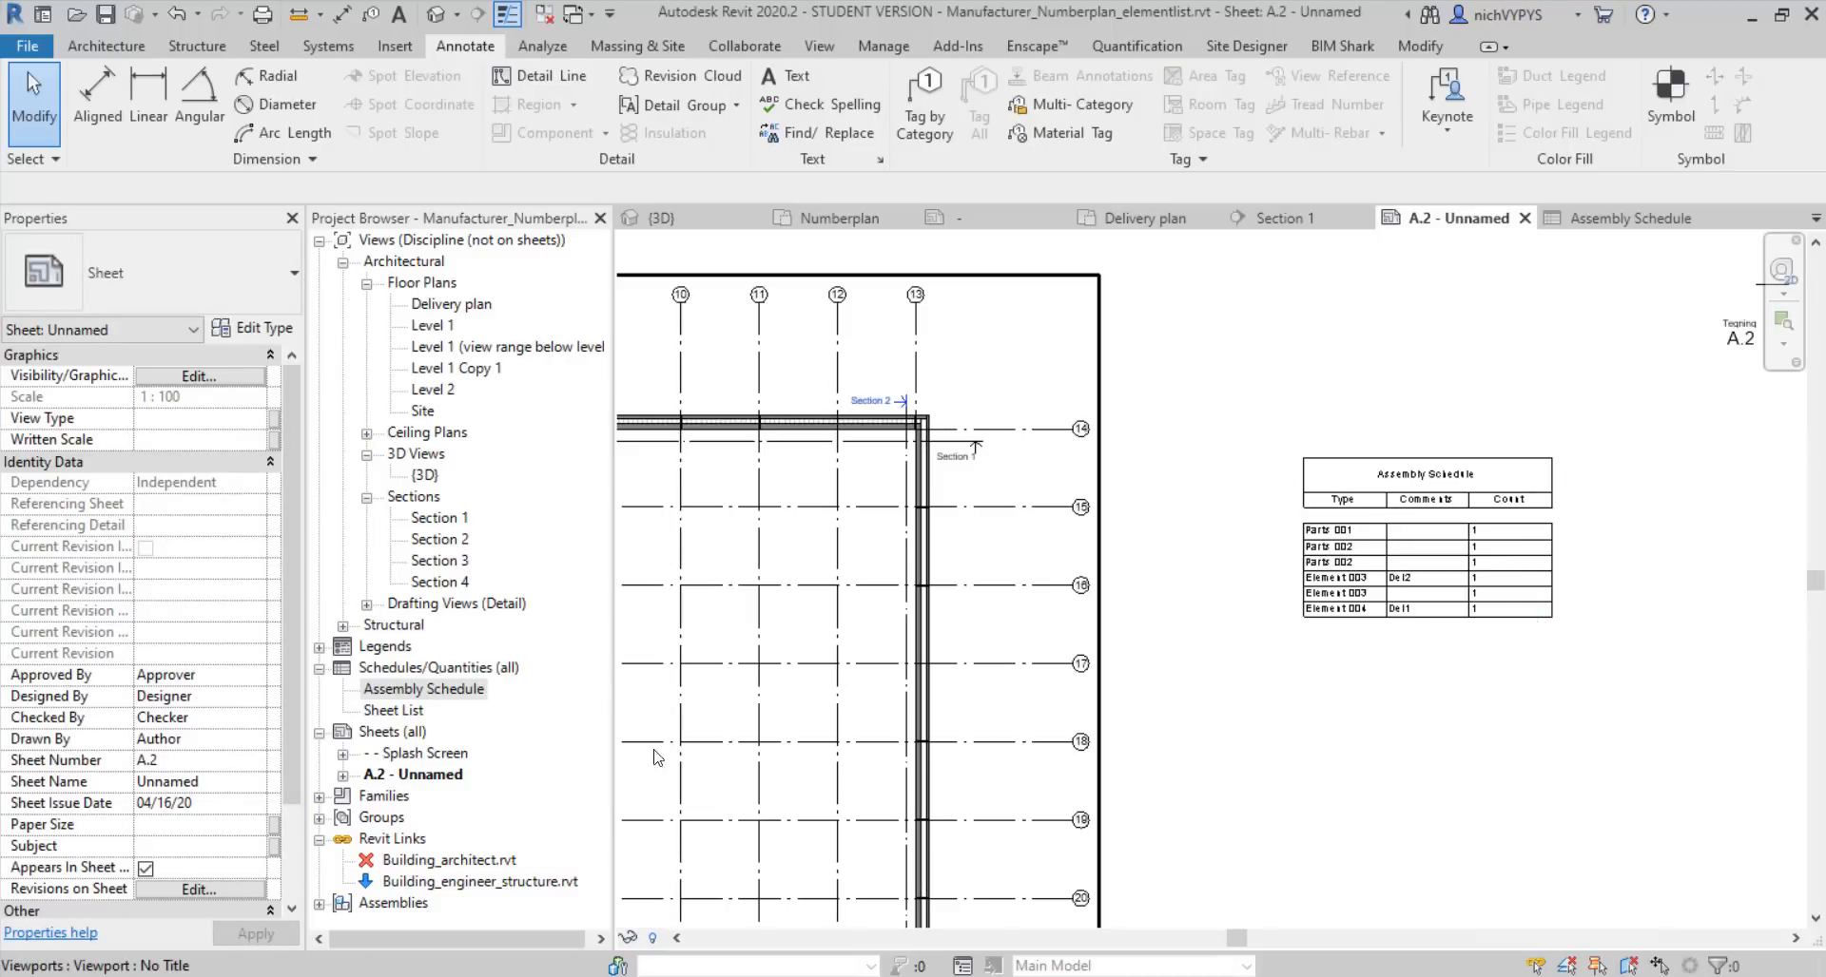
Open the Assembly Schedule placed on sheet A.2 and sort it by Type ascending with a blank line, without itemizing every instance
left_click(344, 776)
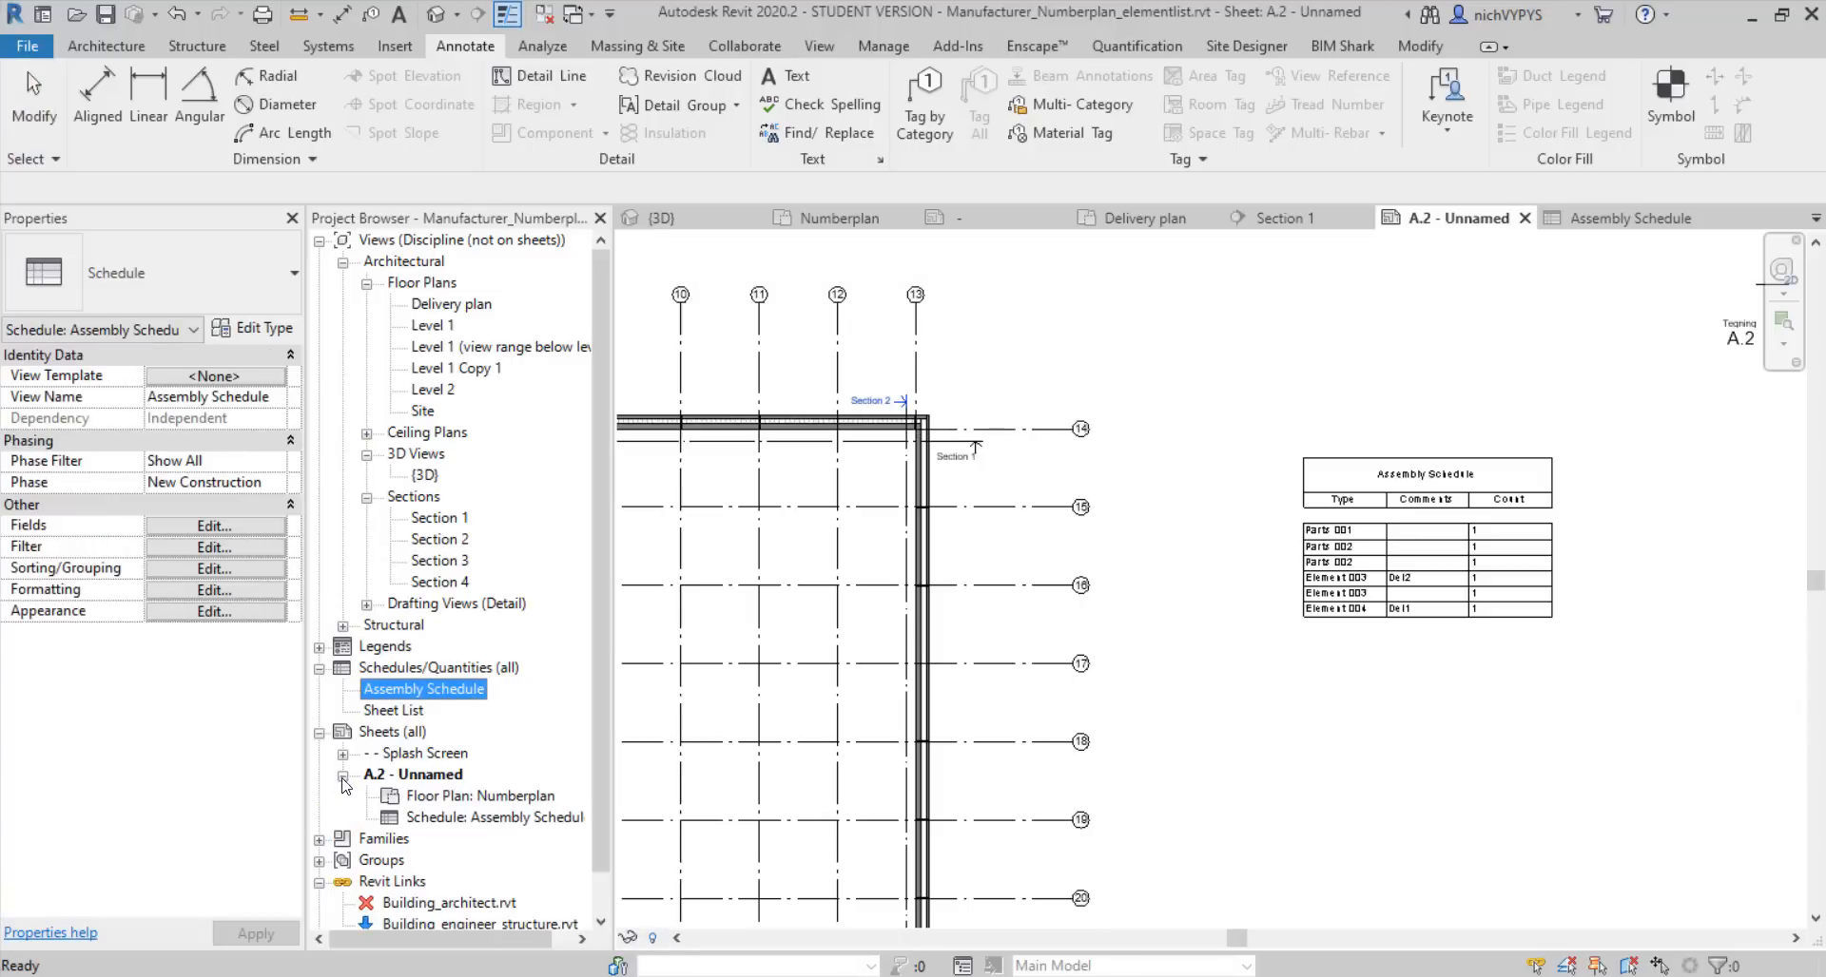
double_click(480, 817)
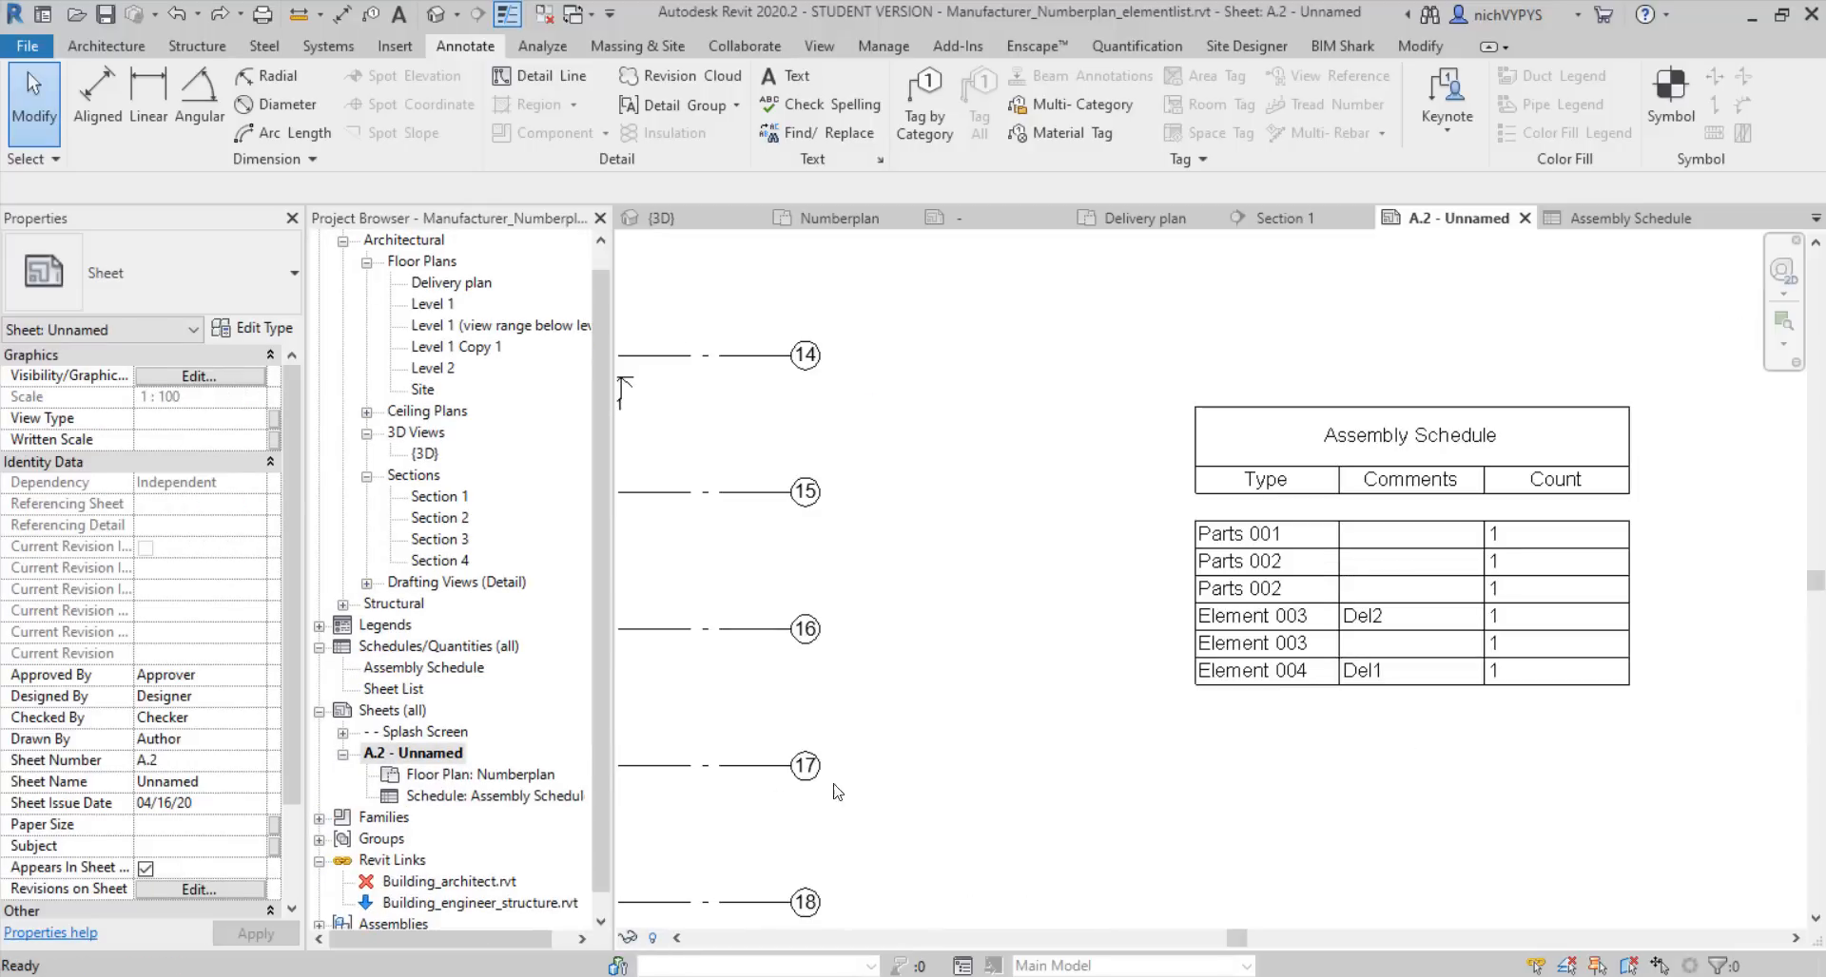
left_click(504, 799)
left_click(502, 799)
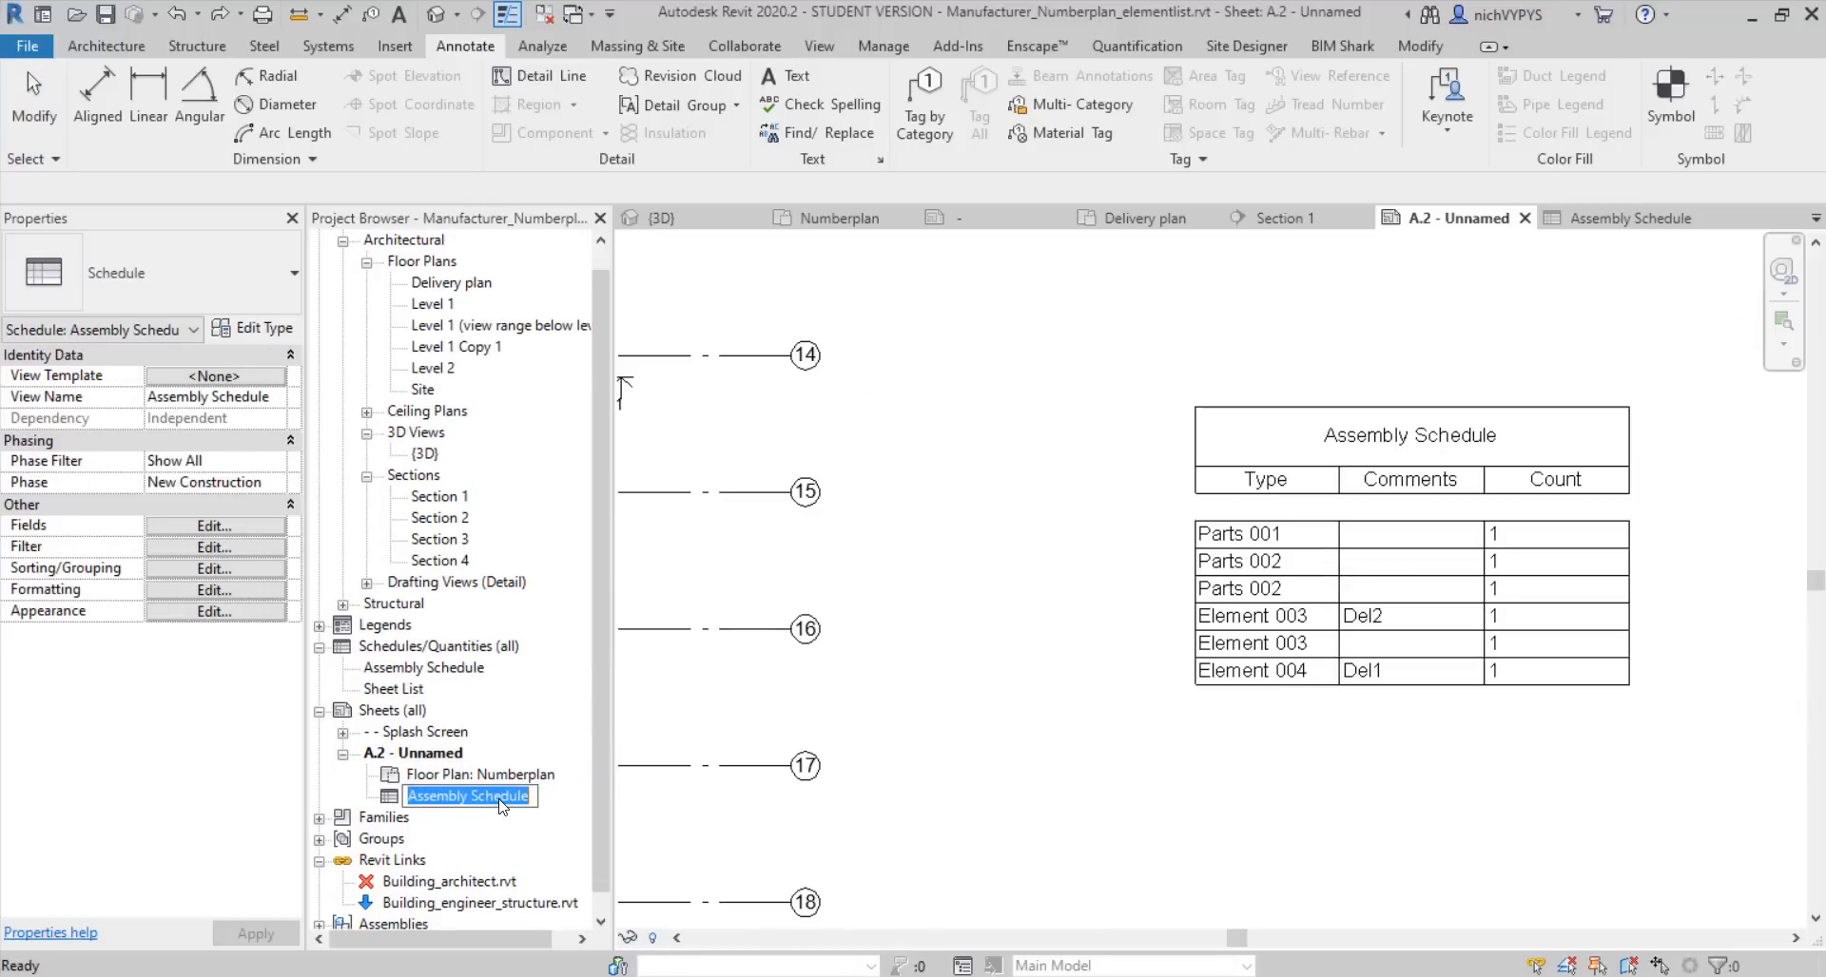
double_click(511, 801)
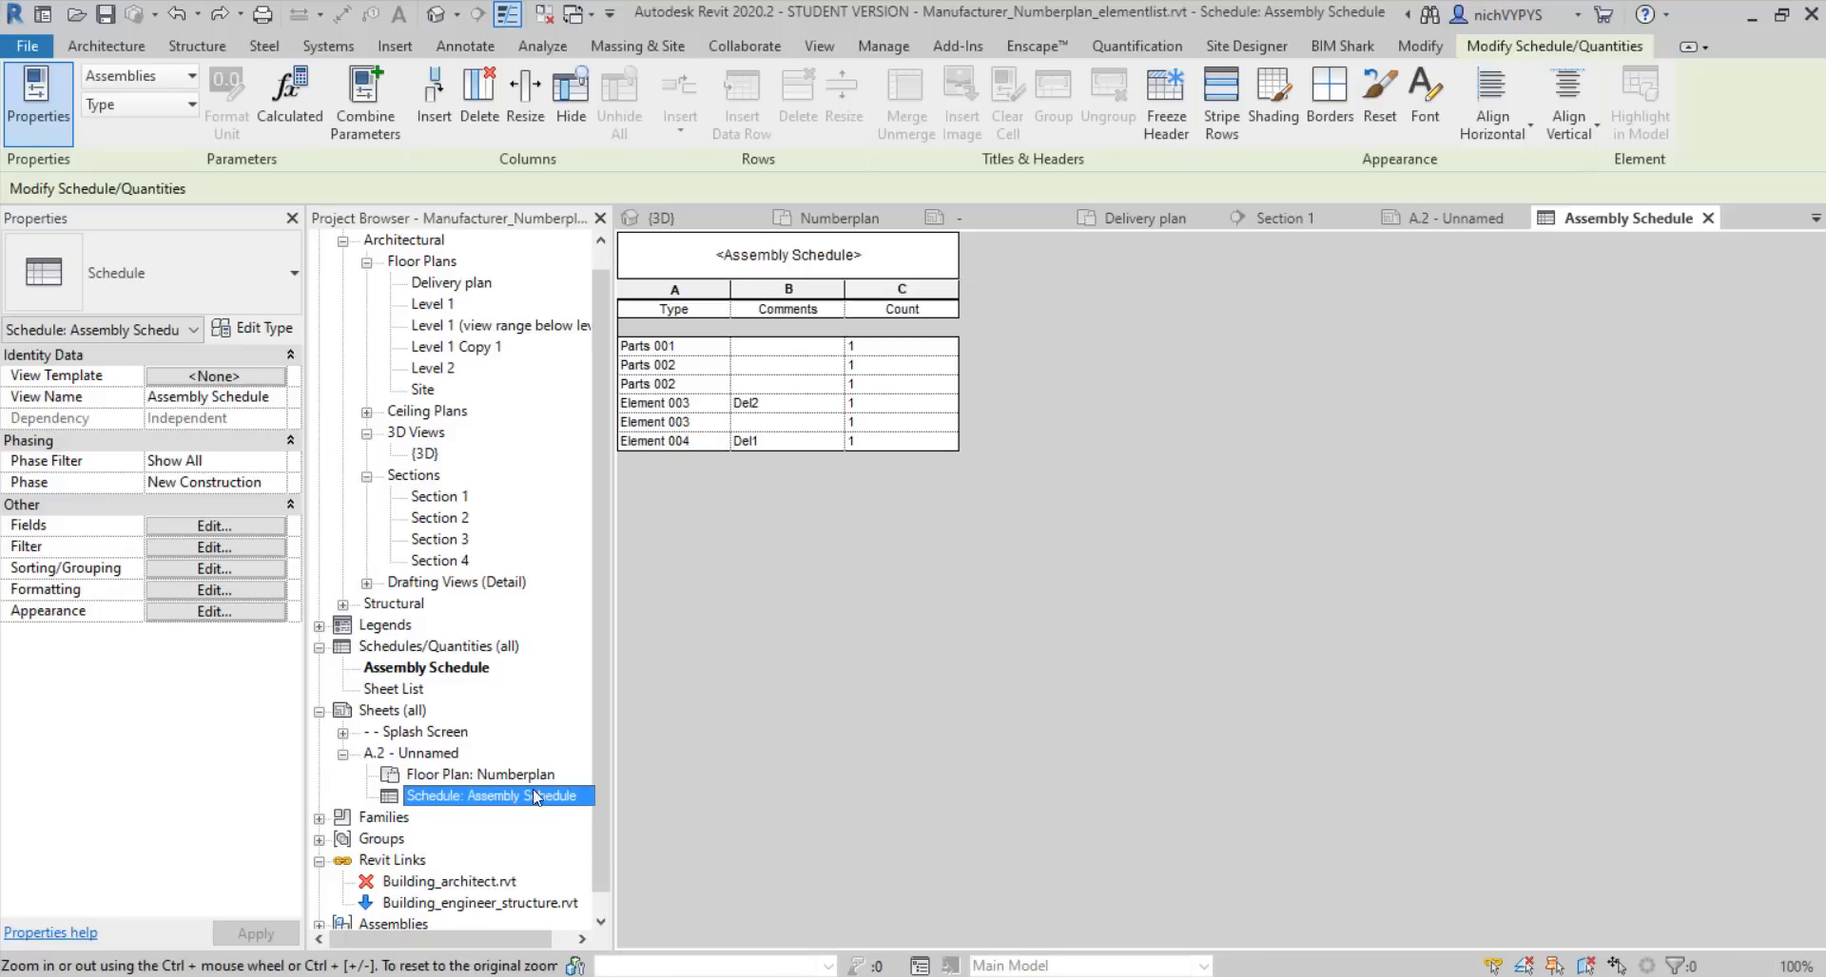
left_click(214, 569)
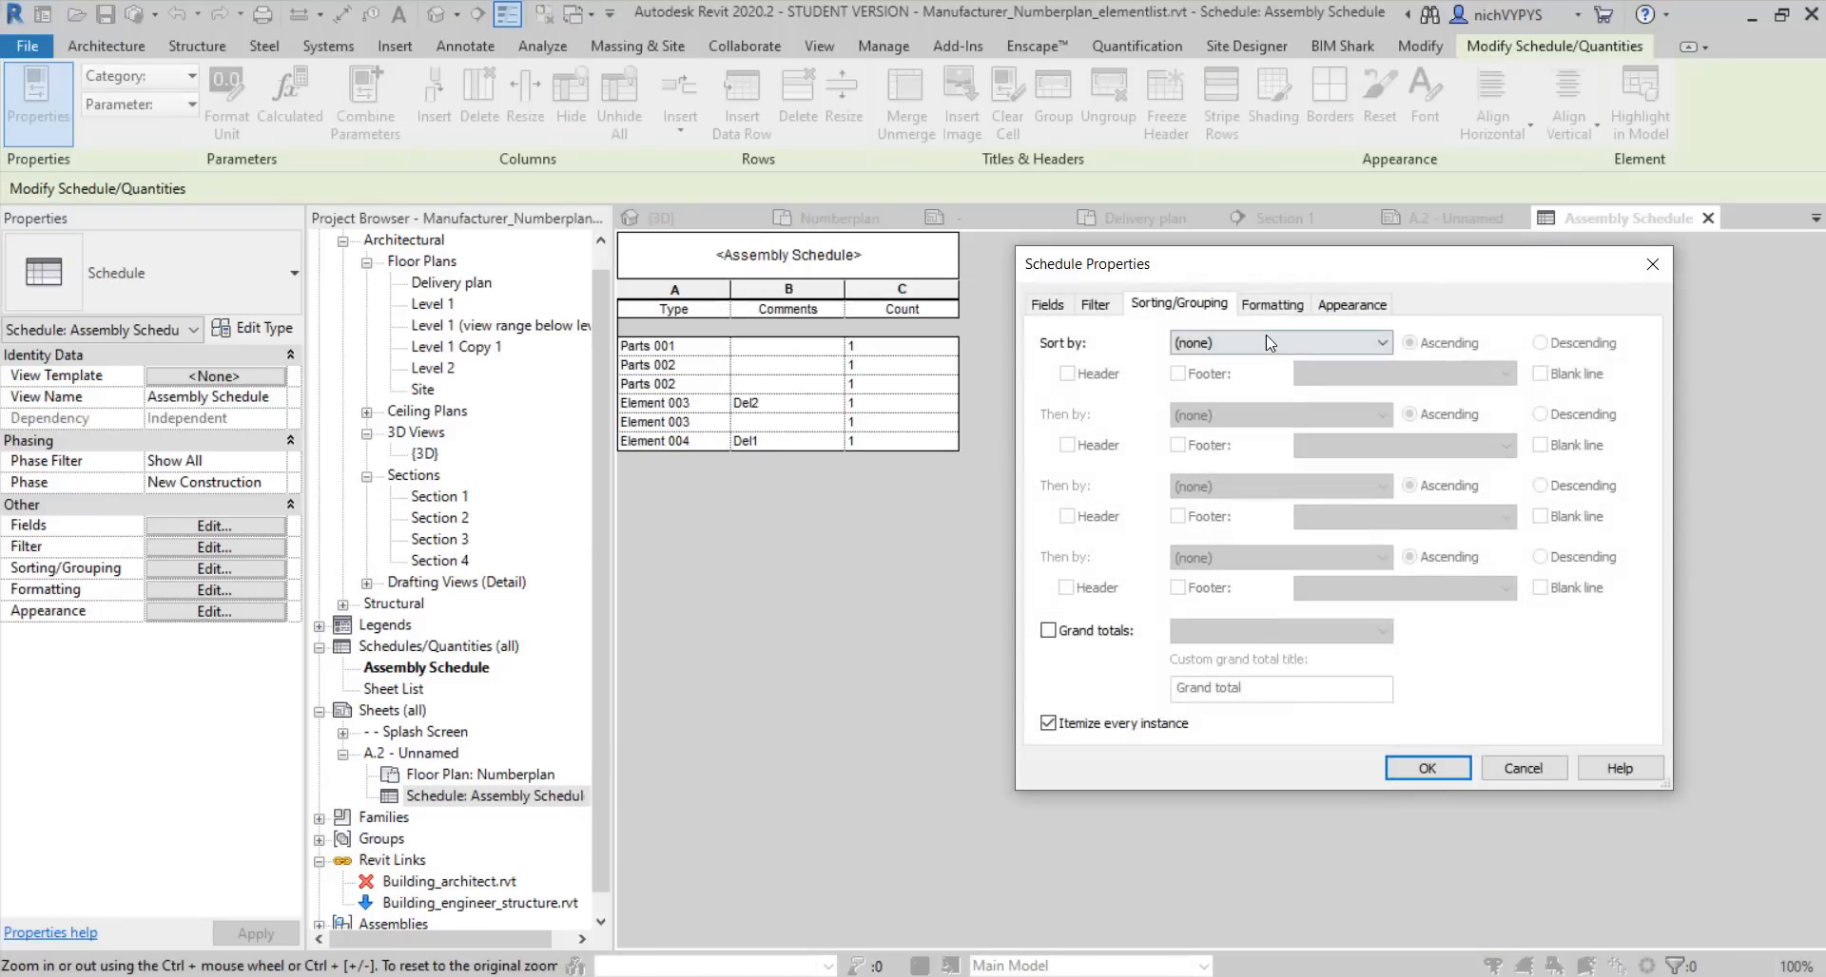
left_click(1269, 342)
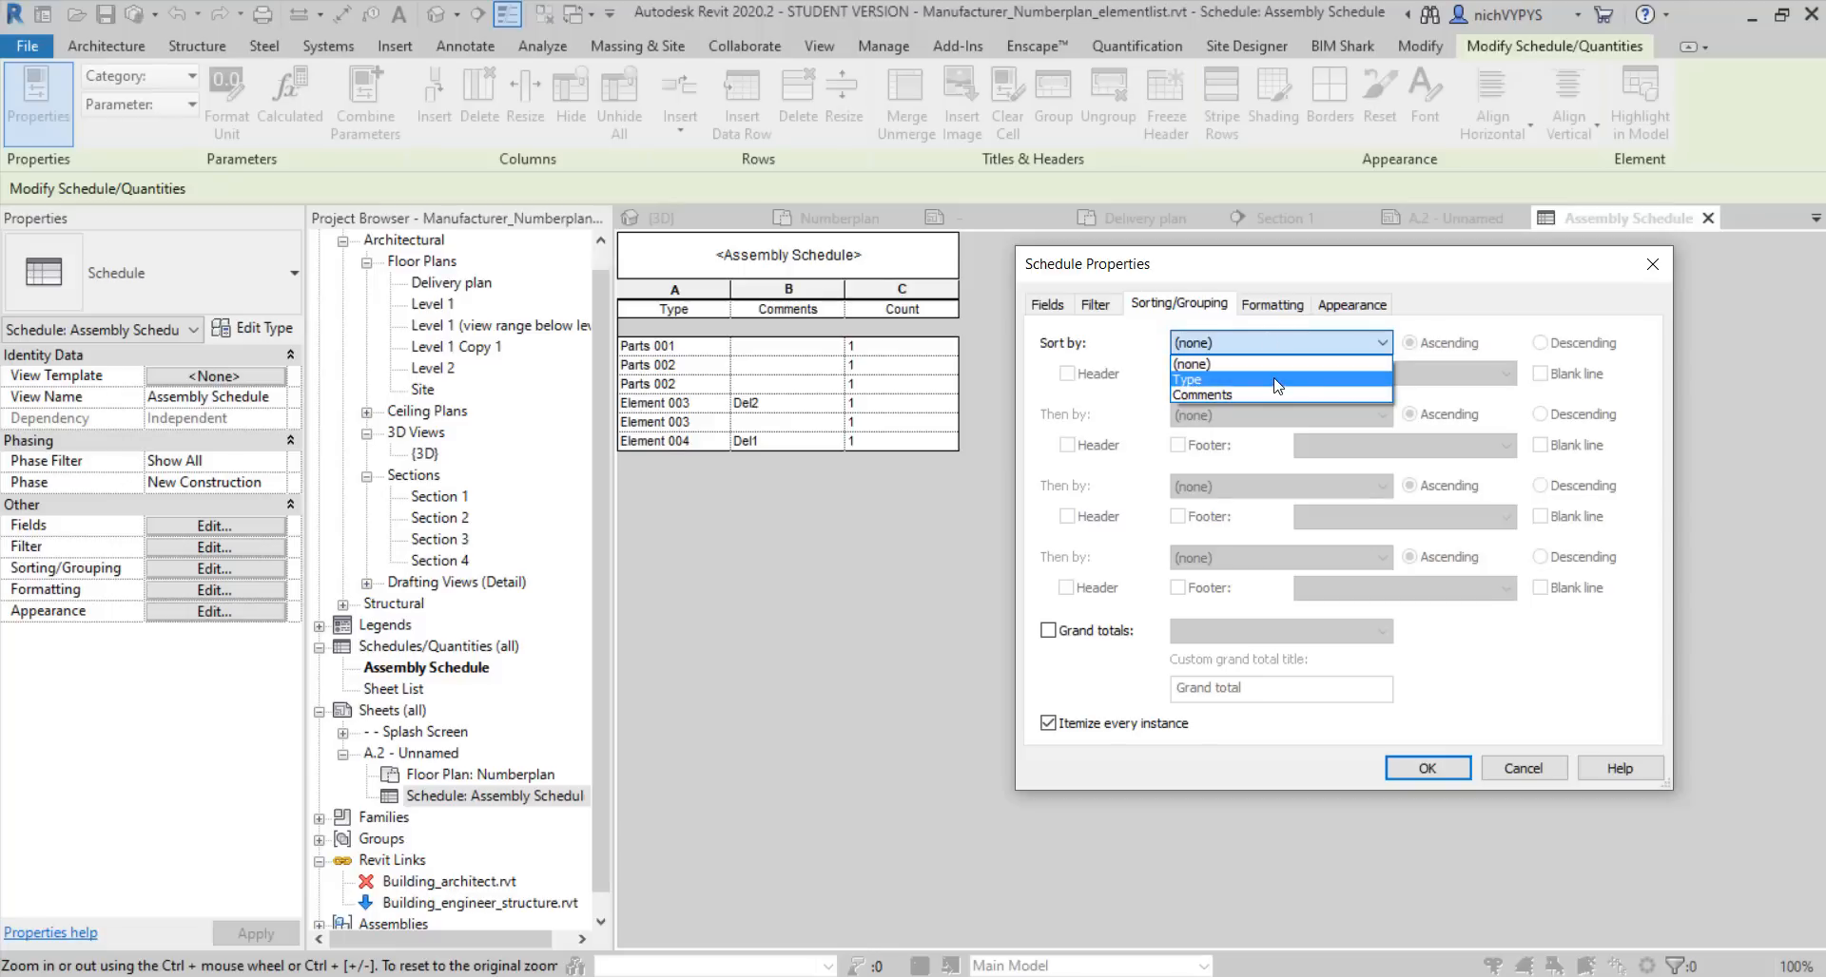
left_click(1277, 381)
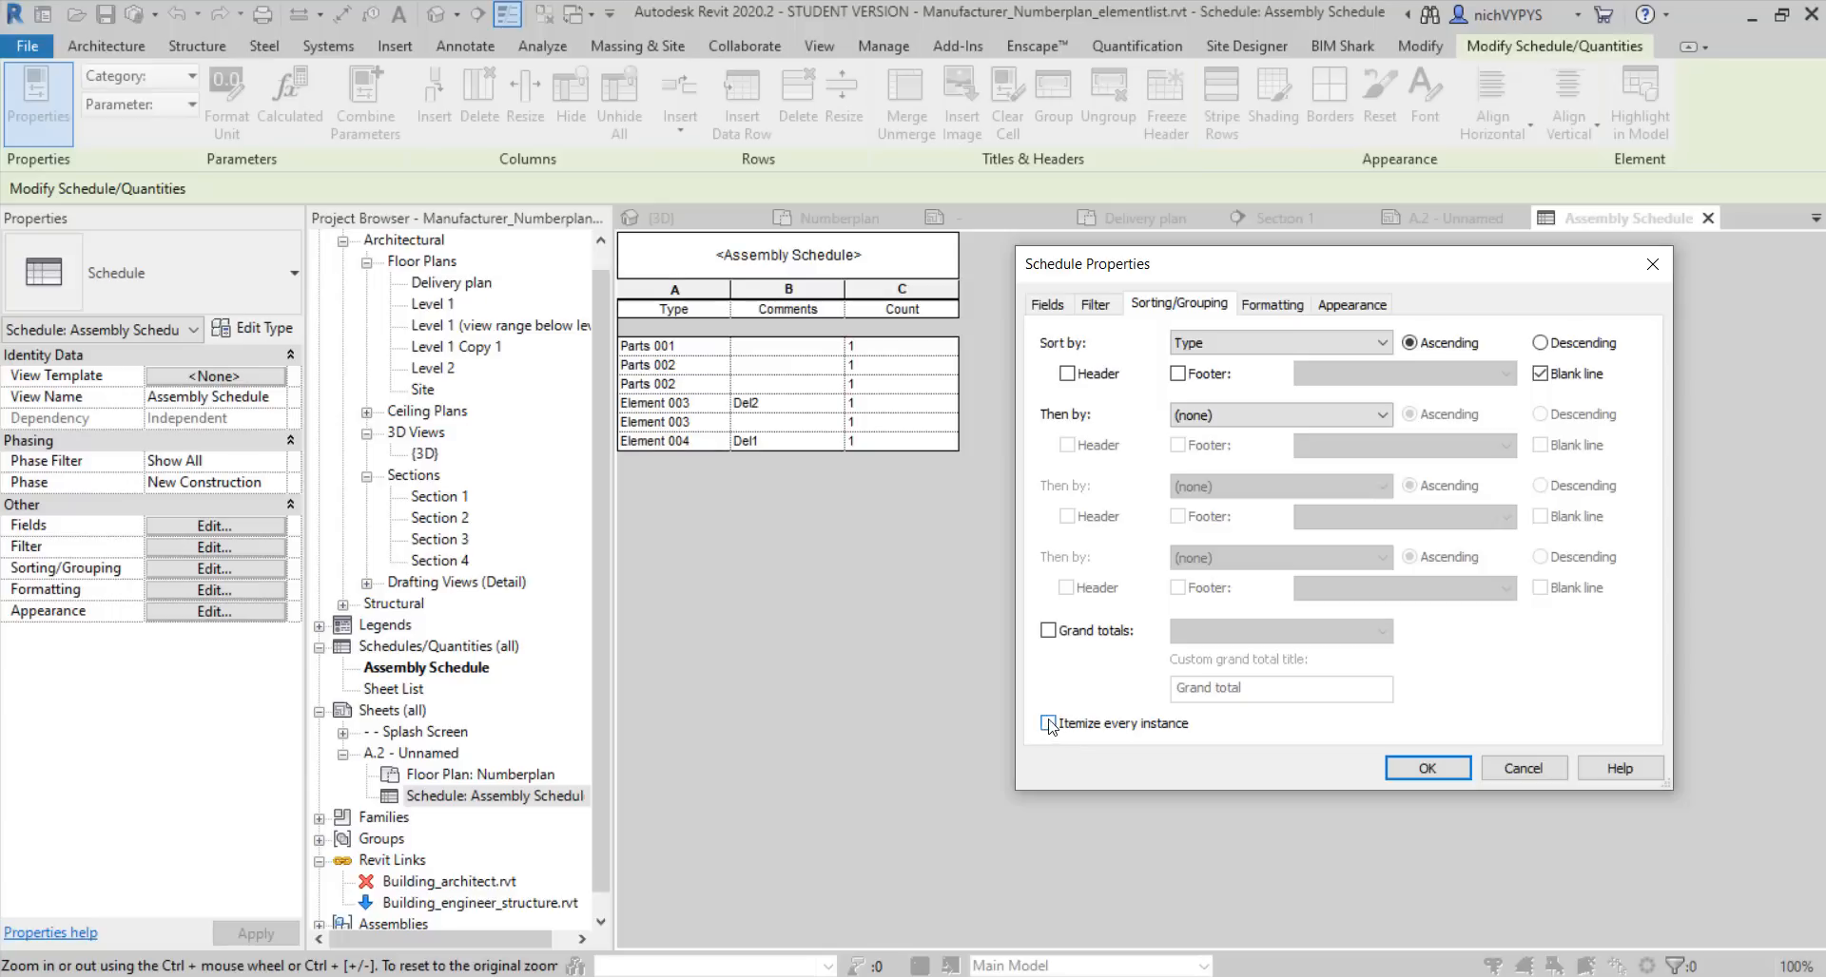
Set the Count field to calculate totals and confirm the schedule properties
left_click(1288, 305)
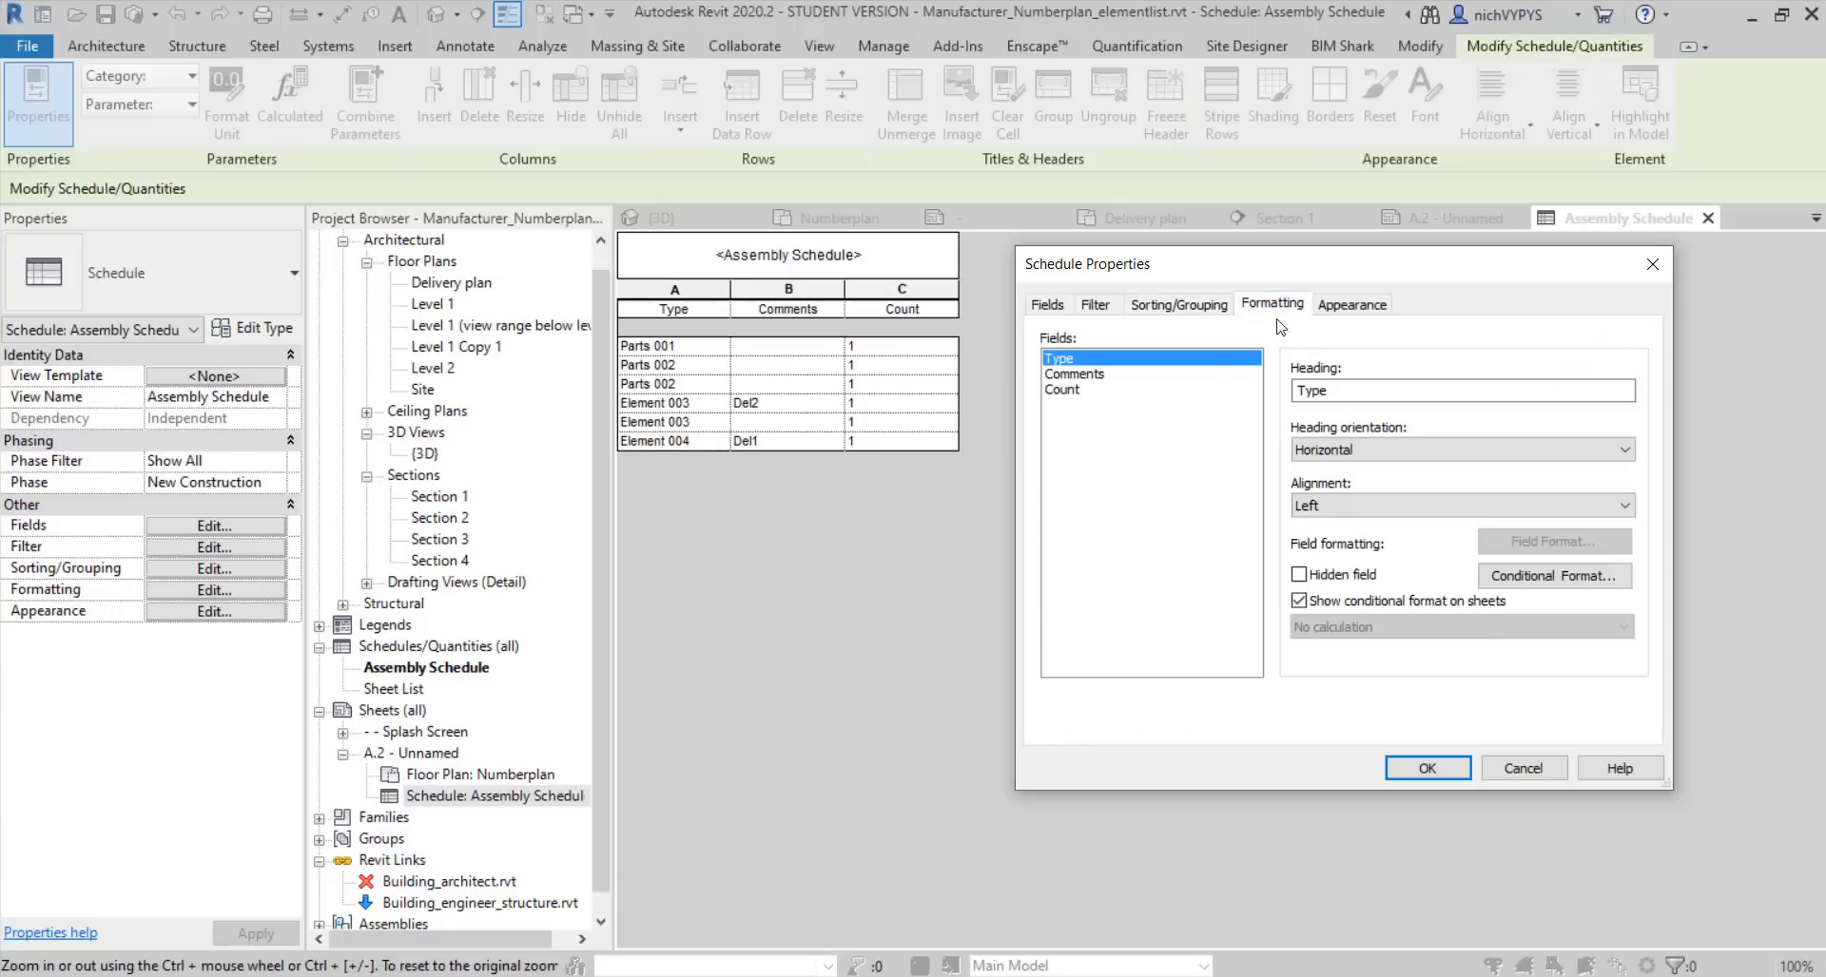
left_click(1143, 390)
left_click(1363, 626)
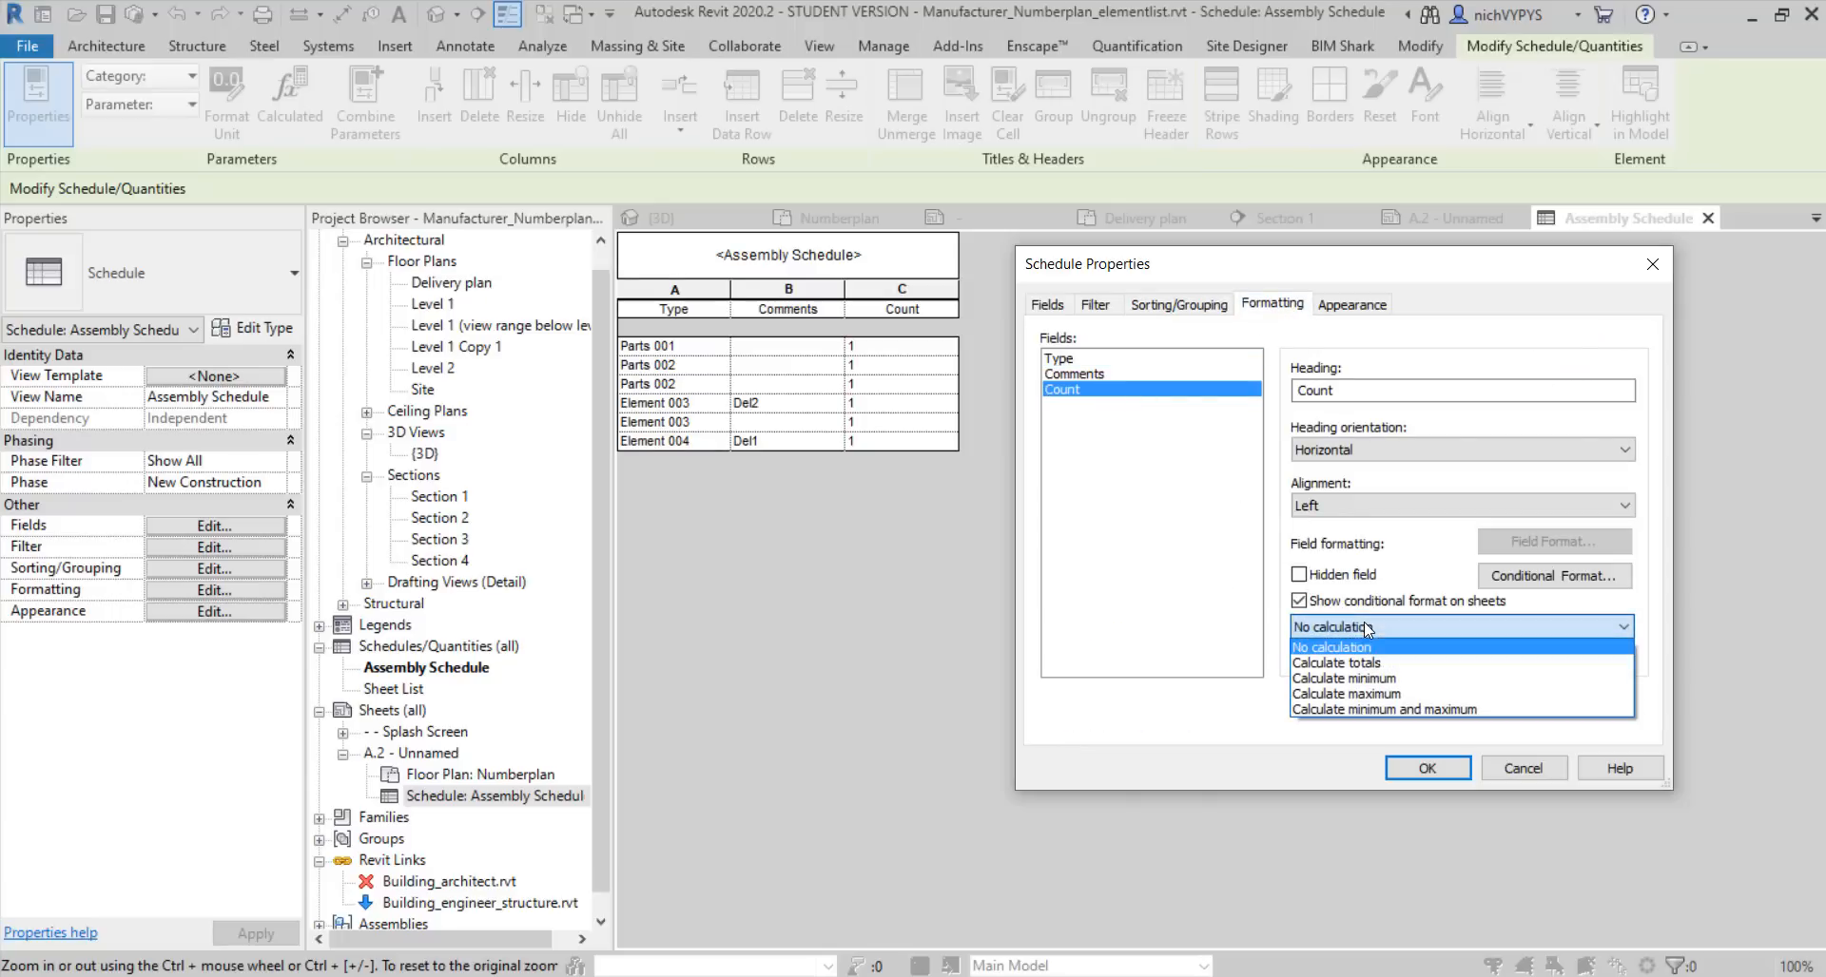
left_click(1354, 662)
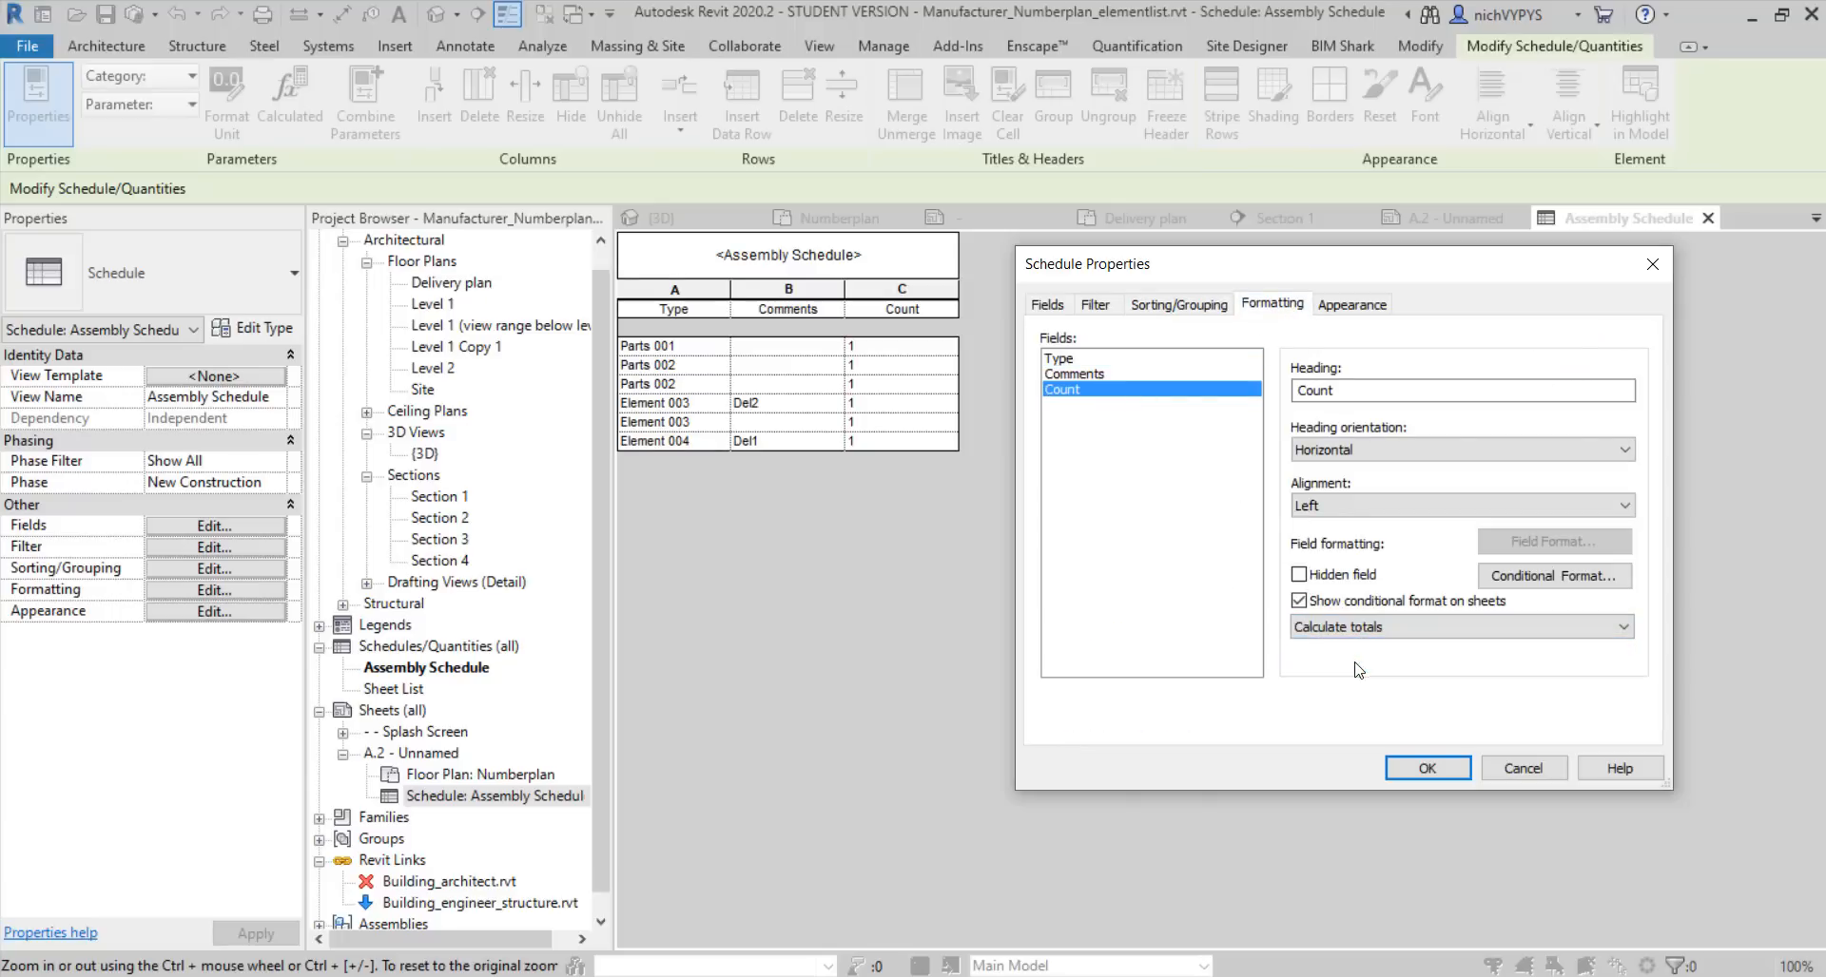
left_click(1427, 769)
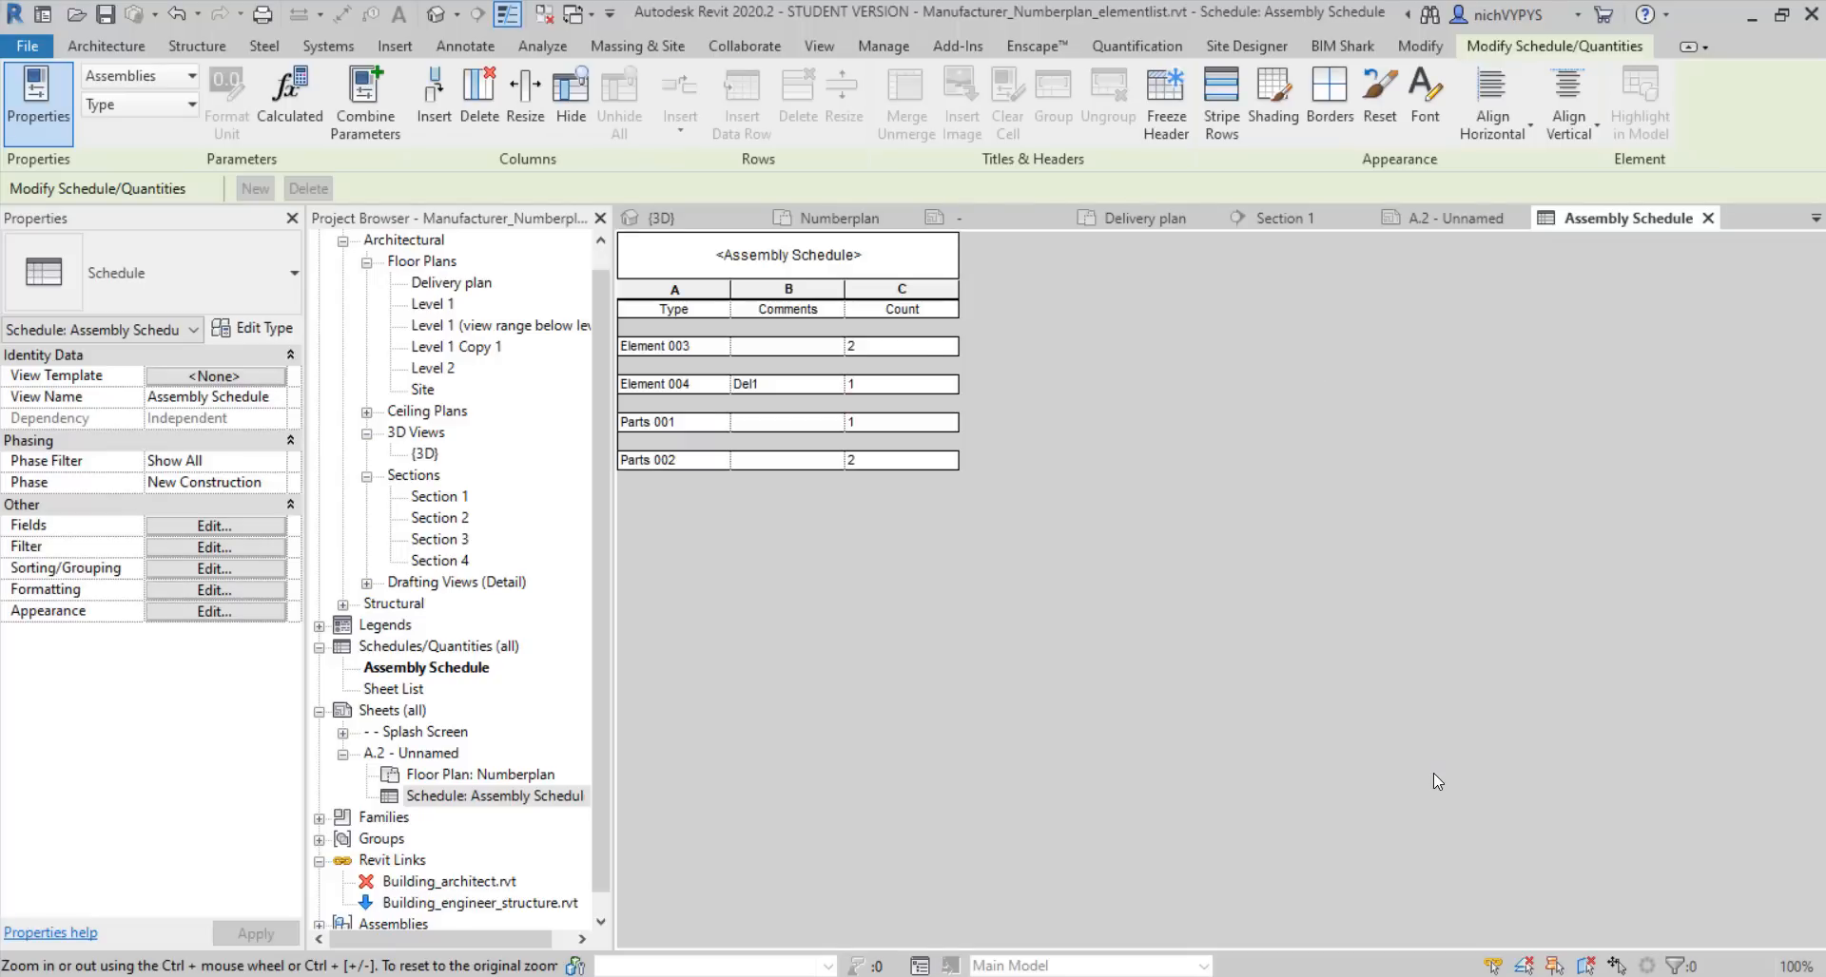
Rename the Assembly Schedule's Comments heading to "Delivery on site" and its Type heading to "Elementnumber"
double_click(423, 753)
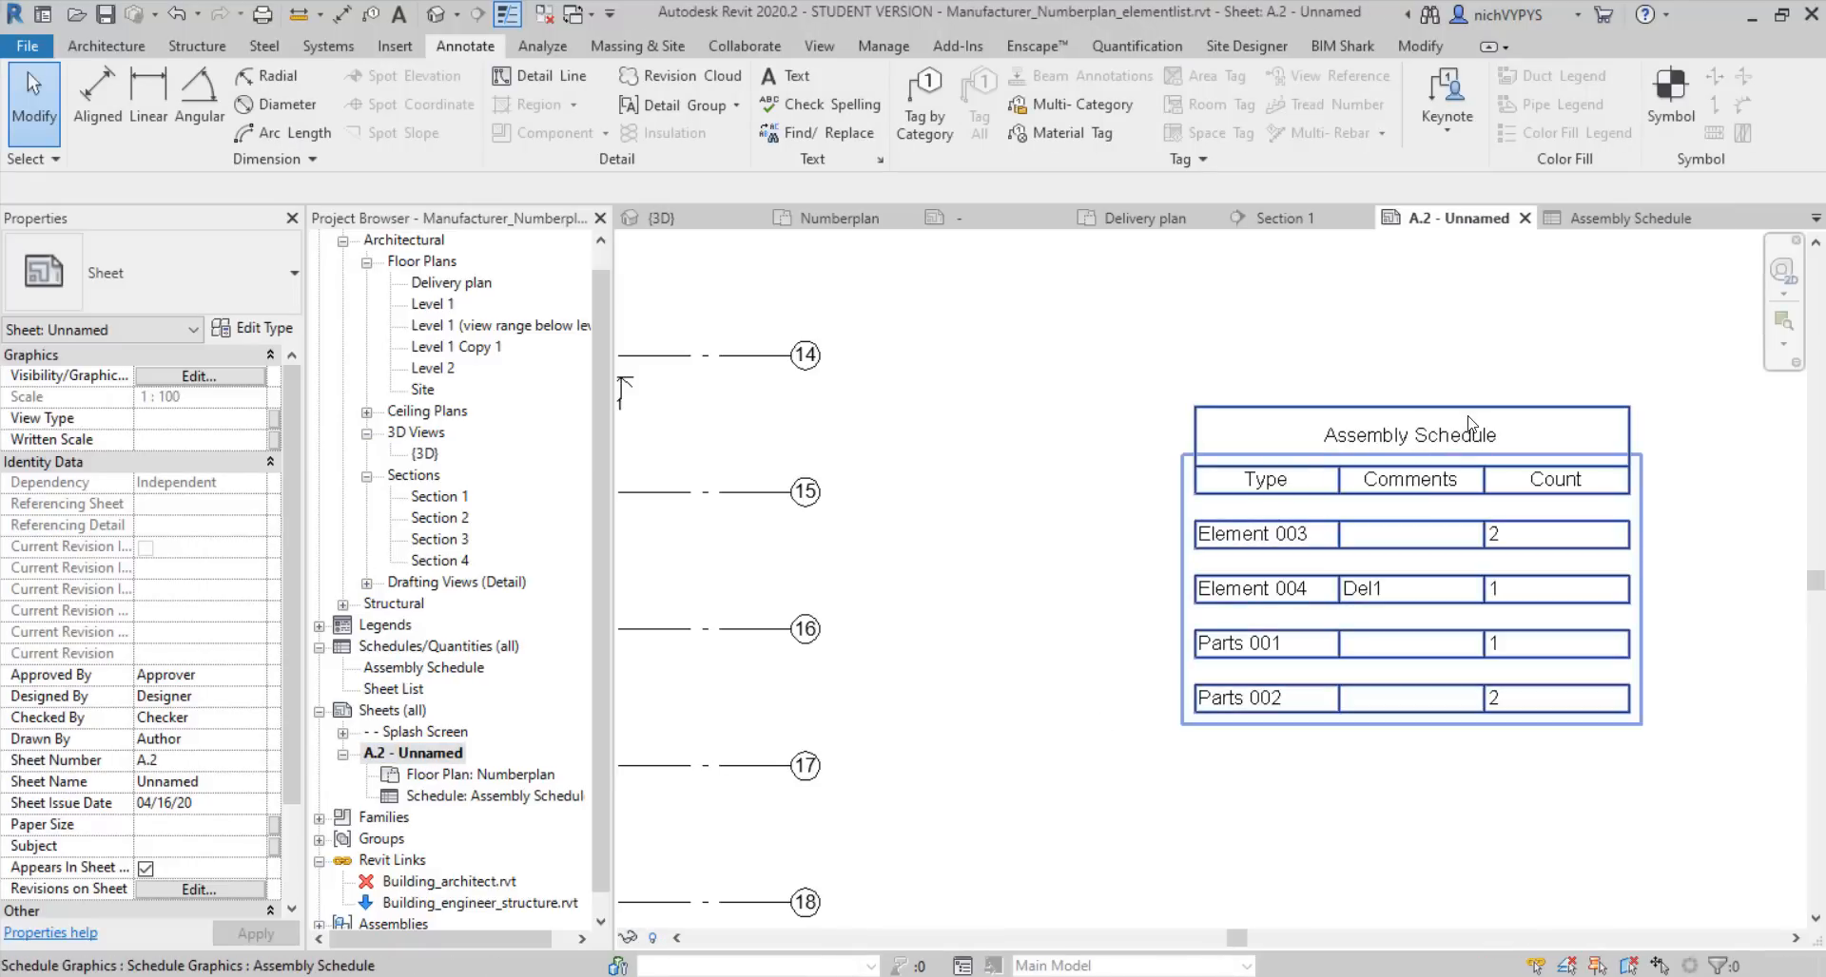
left_click(1420, 487)
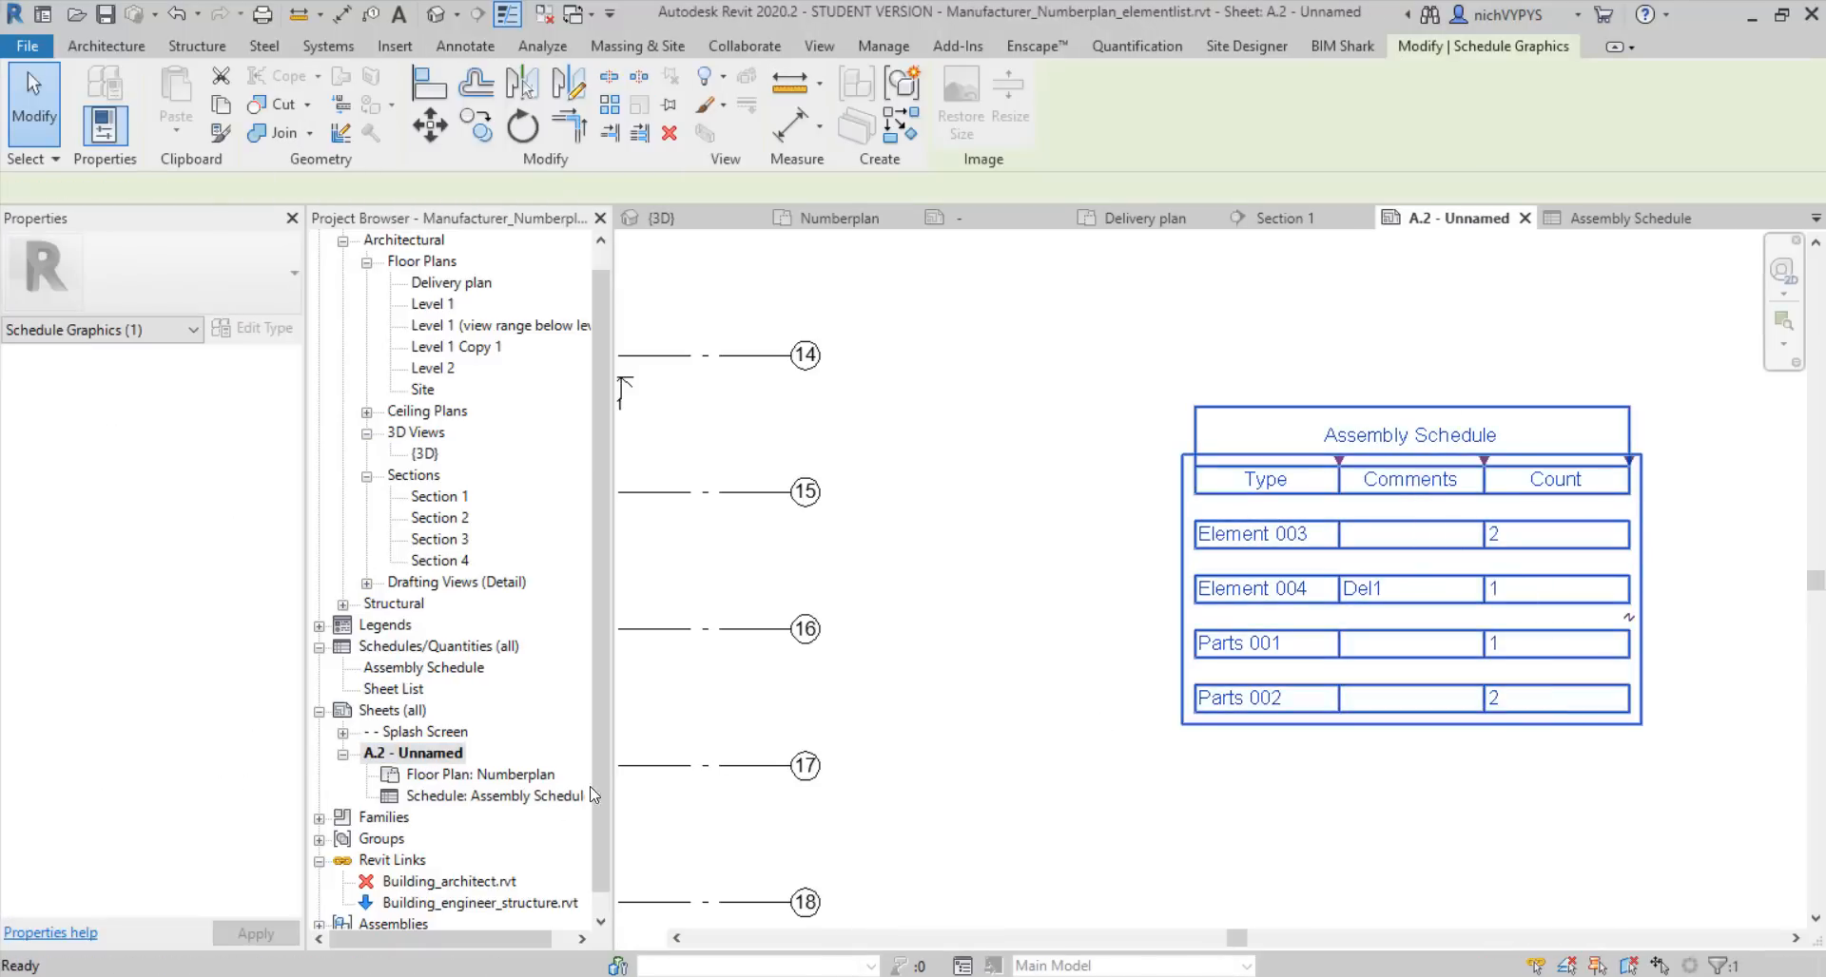
double_click(504, 796)
left_click(799, 310)
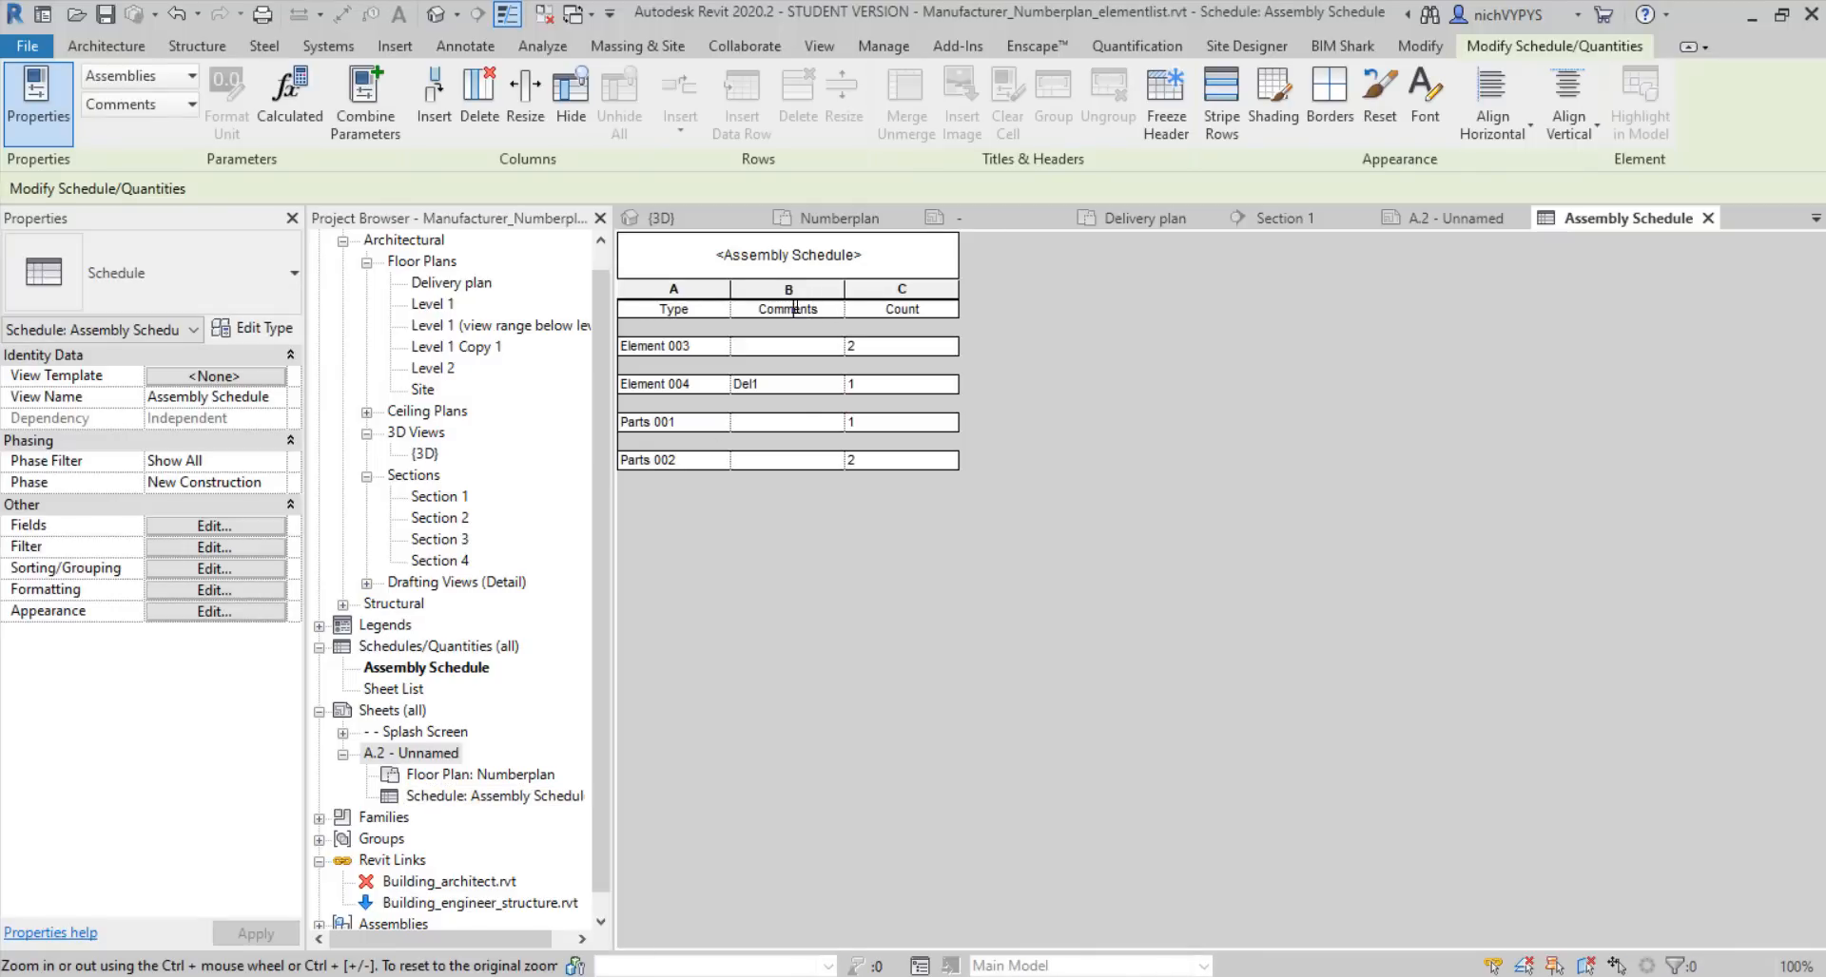
left_click(802, 311)
type("Delivery on site")
left_click(684, 314)
type("Elem")
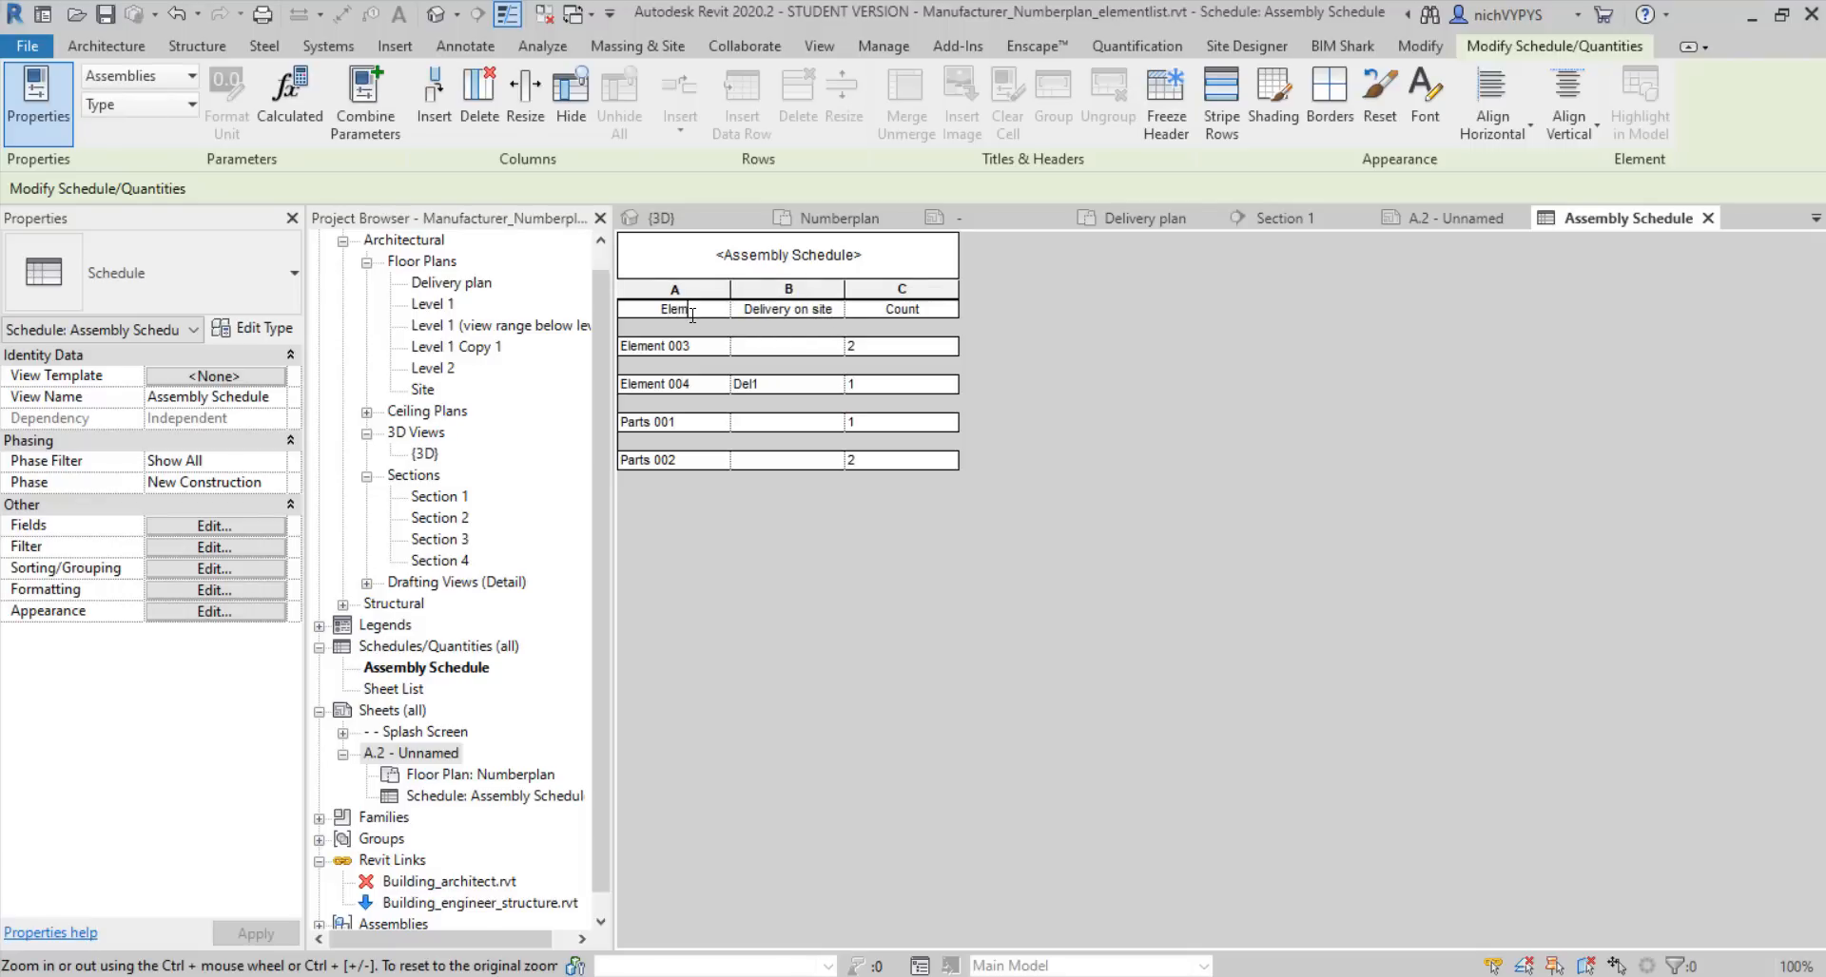
type("entnumber")
Rename the schedule title to "Element list"
left_click(778, 252)
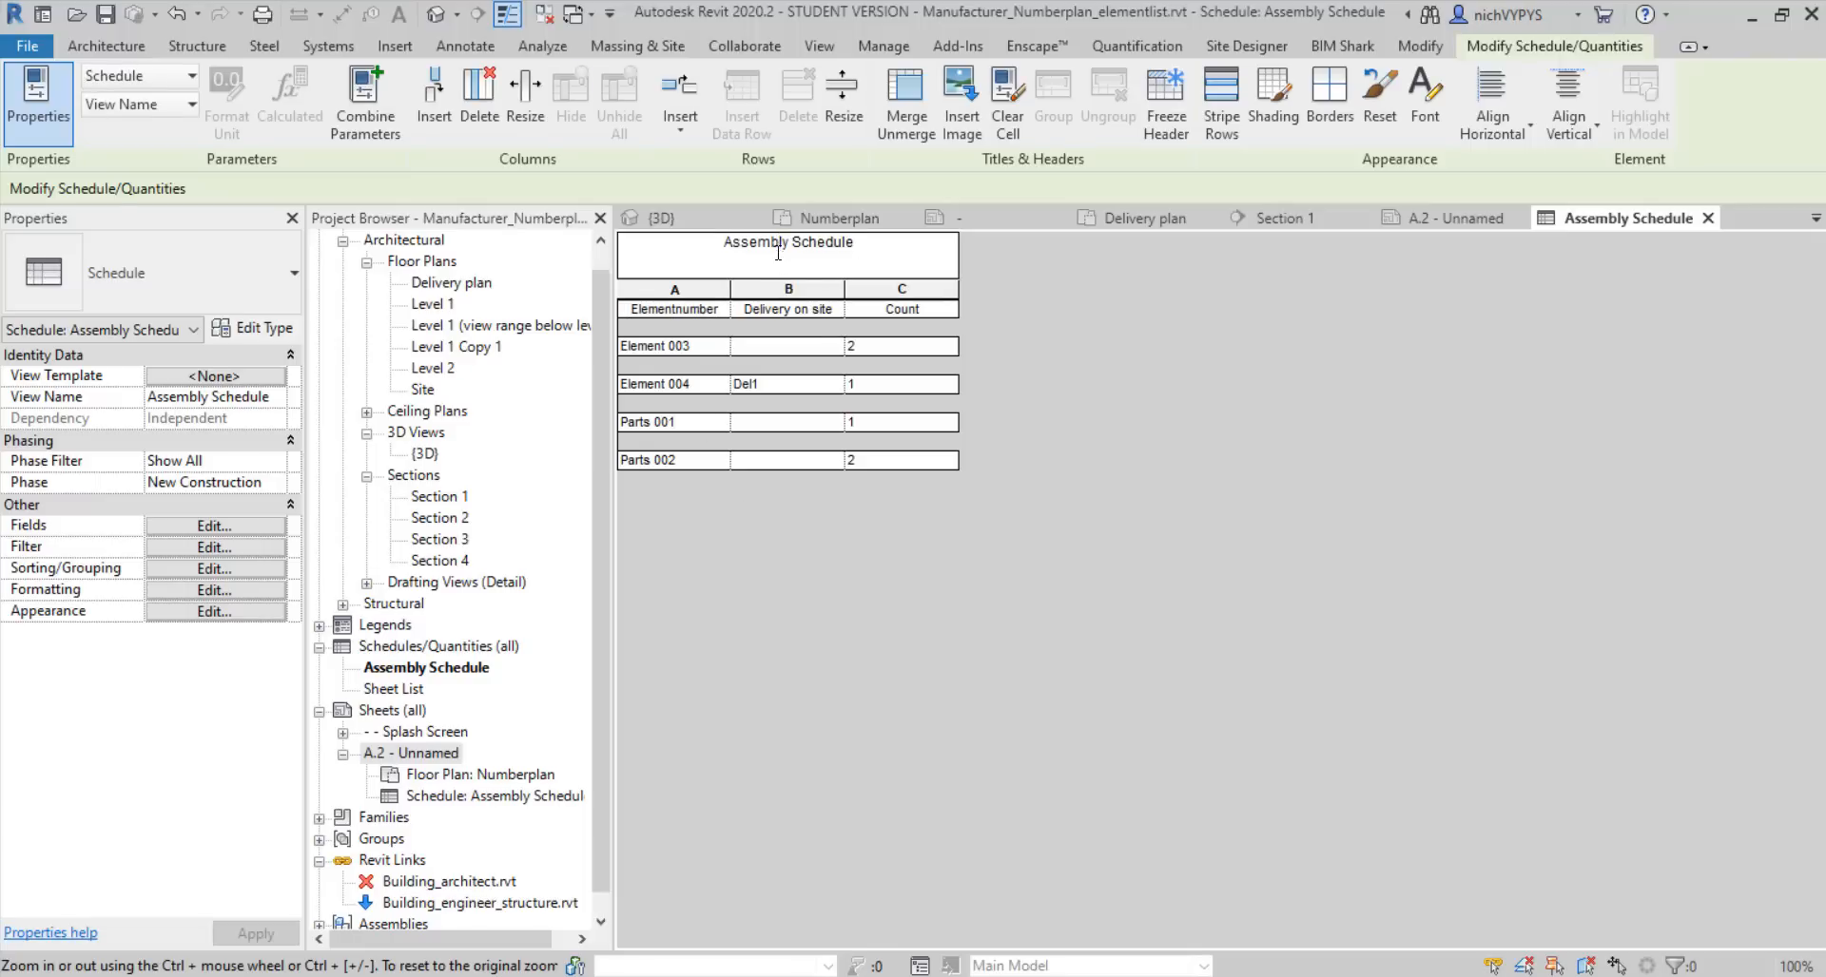
double_click(778, 252)
left_click(778, 252)
double_click(778, 252)
type("Element")
double_click(788, 241)
type("list")
Return to sheet A.2 and widen the schedule's Elementnumber and Delivery on site columns so each heading fits on one line
double_click(425, 754)
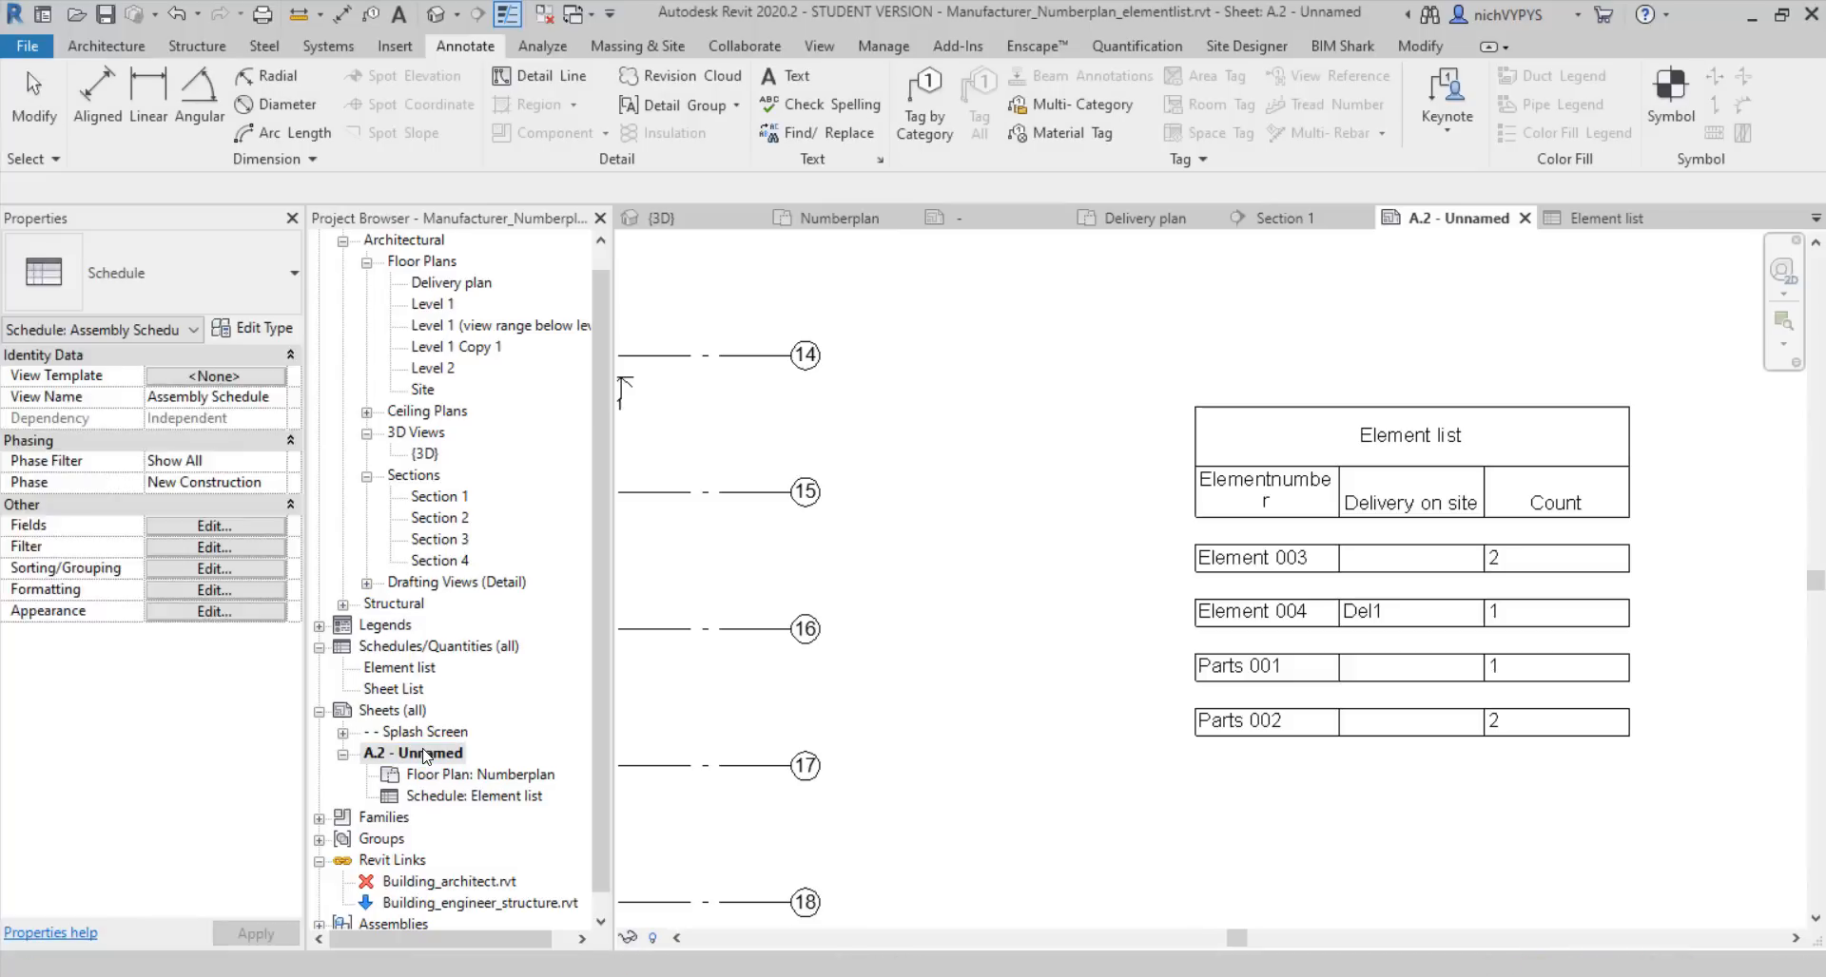
left_click(1338, 496)
left_click_drag(1341, 487, 1361, 463)
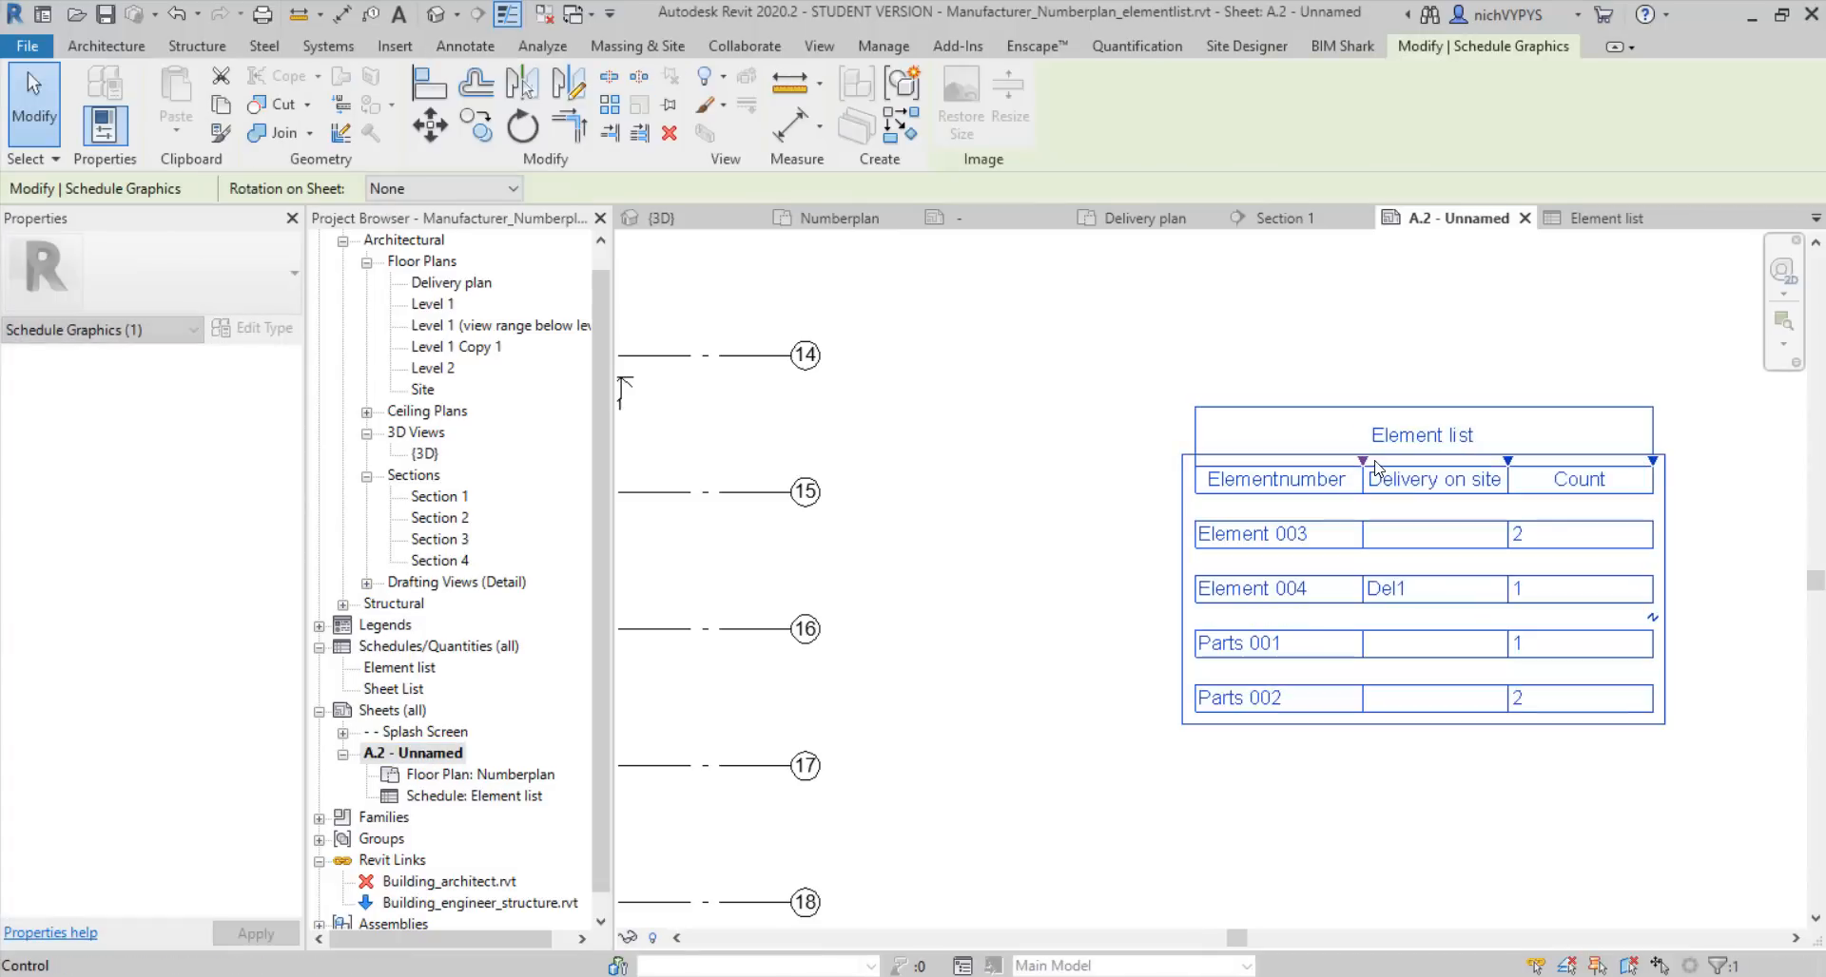
left_click_drag(1505, 463, 1512, 463)
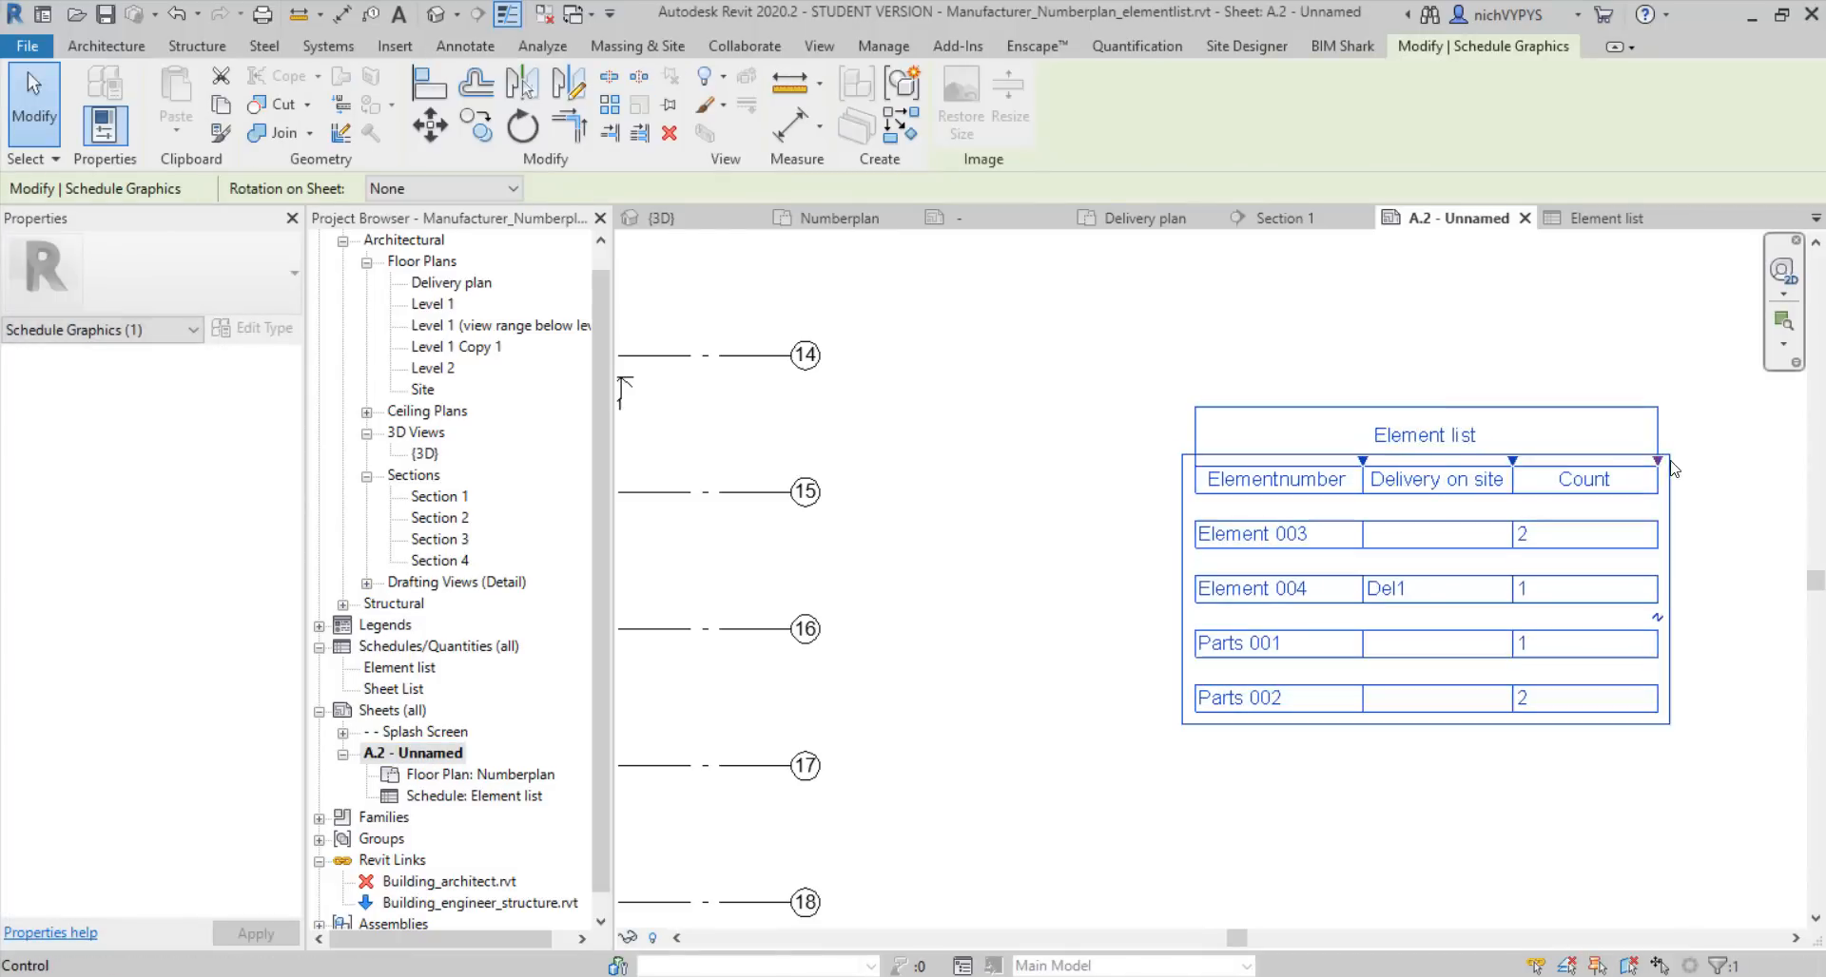
left_click(1465, 333)
scroll(1431, 414, "down", 6)
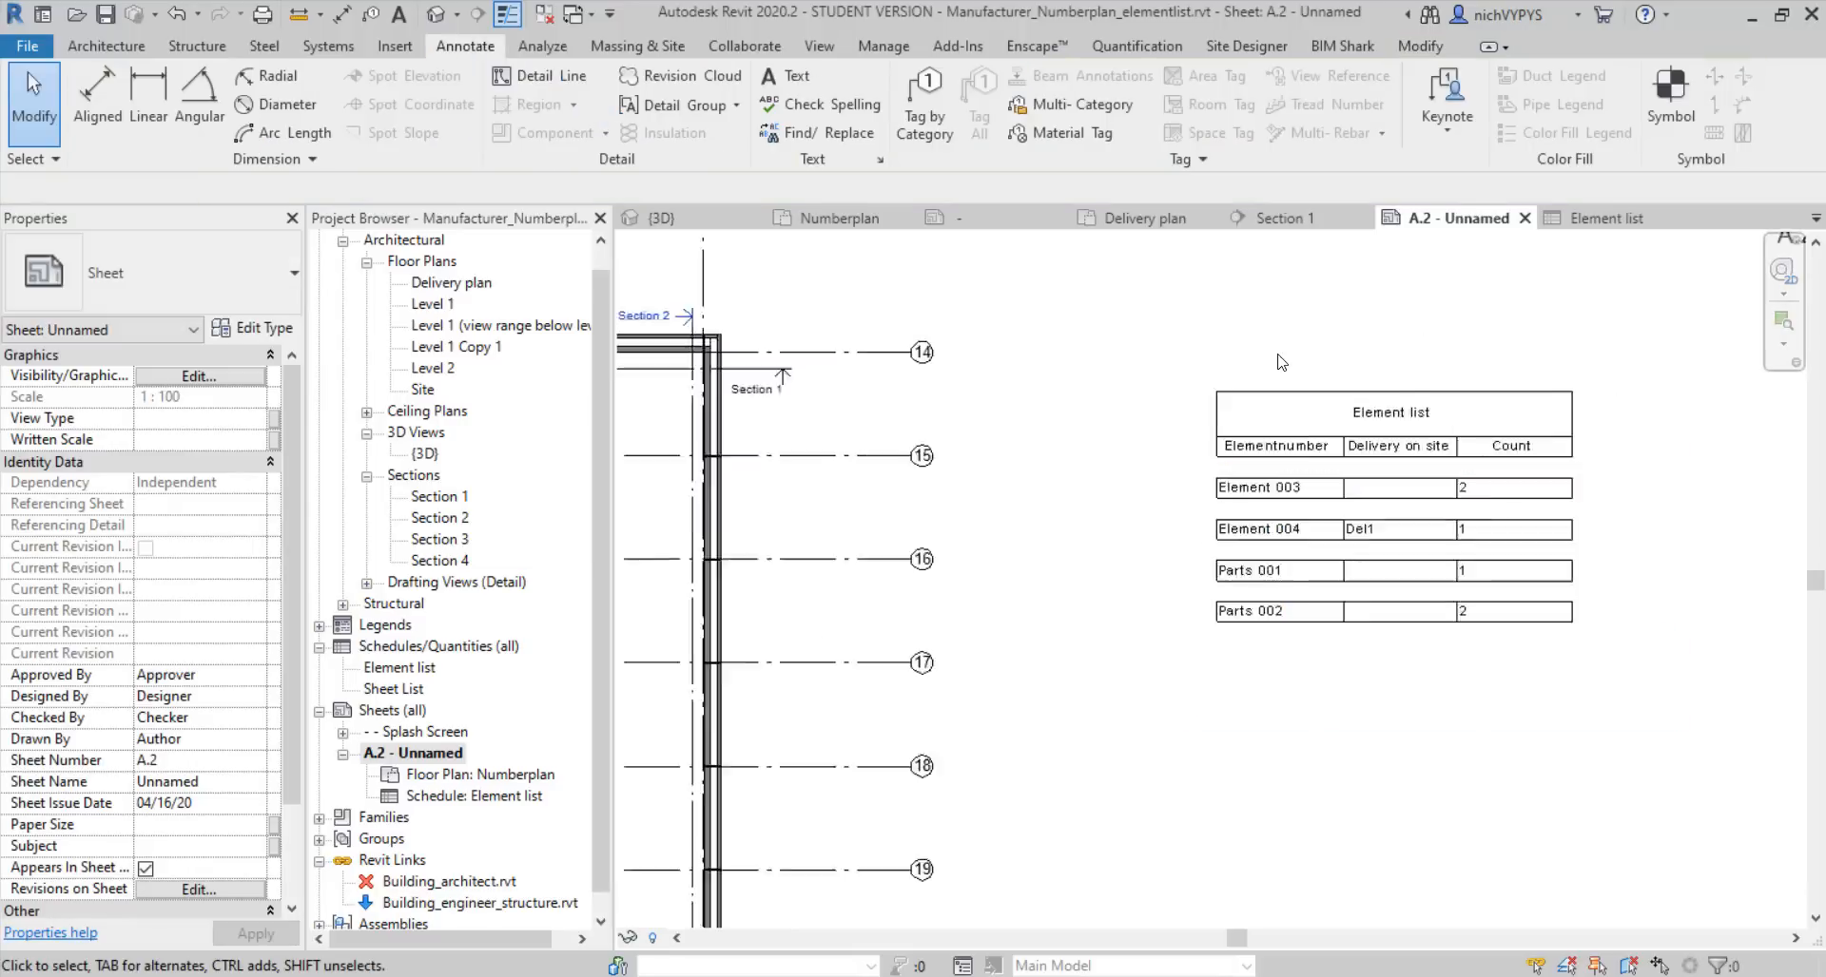
Reposition the Element list on the sheet beside the floor plan, above the title block
left_click(1429, 463)
left_click_drag(1429, 463, 1390, 442)
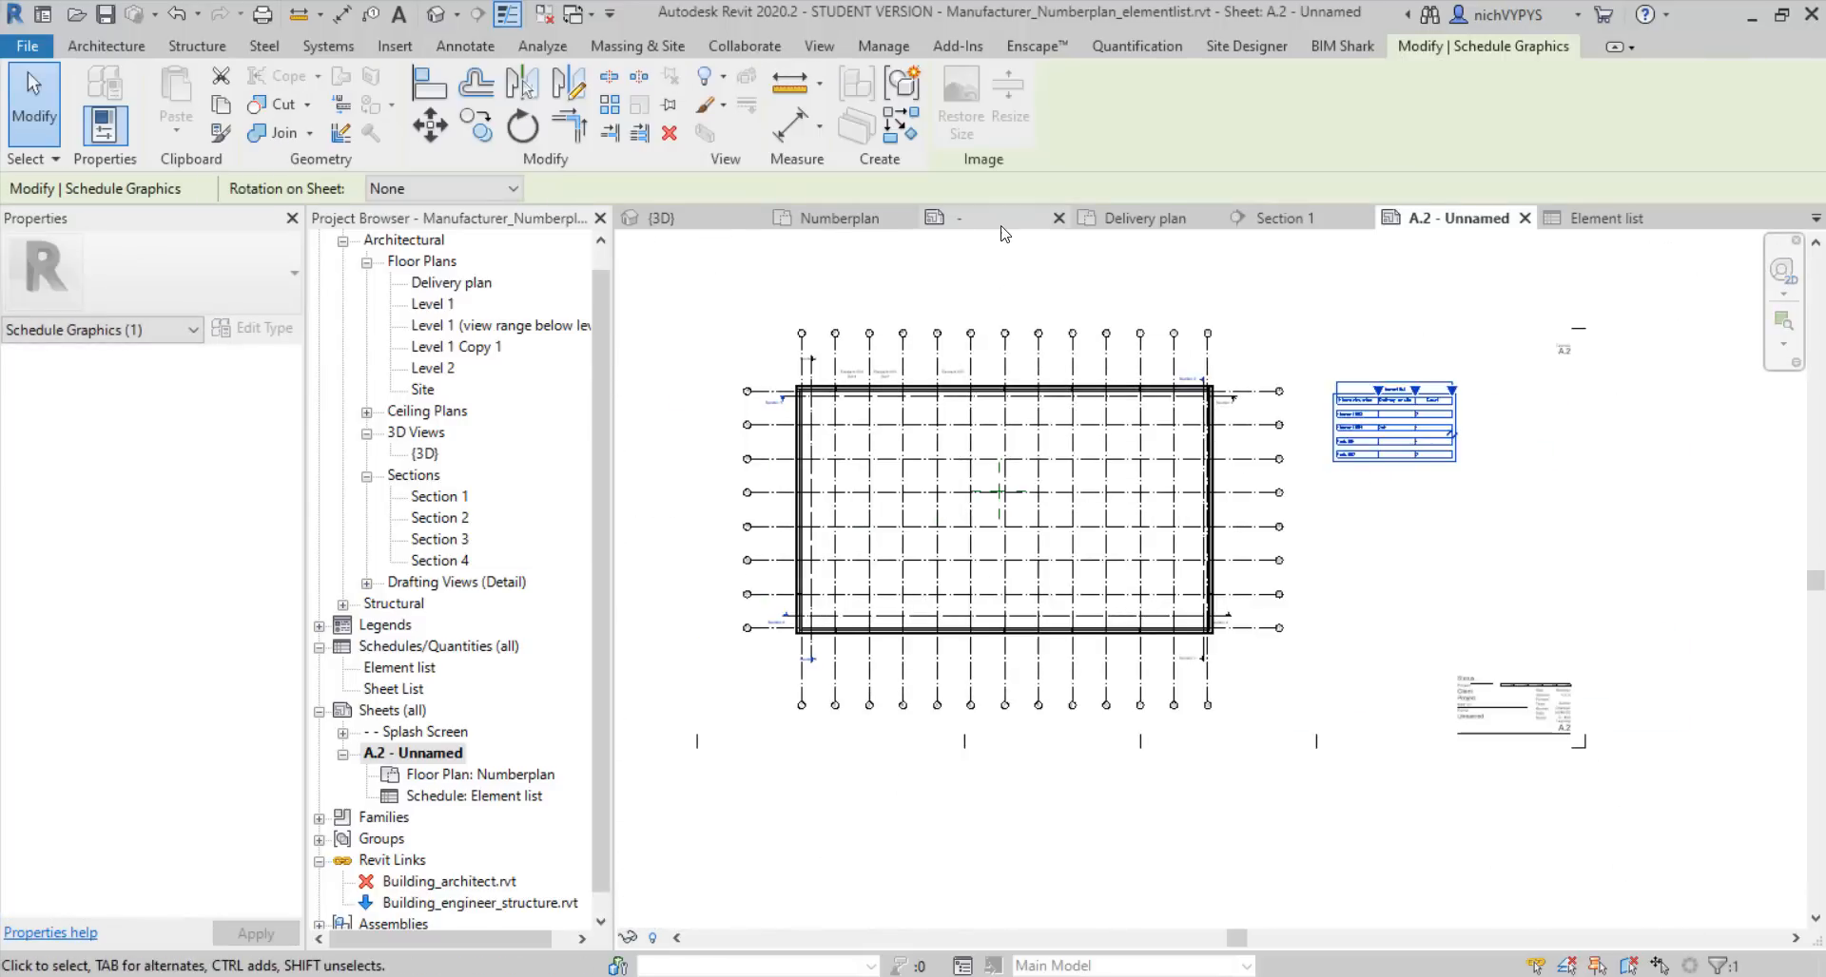
left_click(1007, 261)
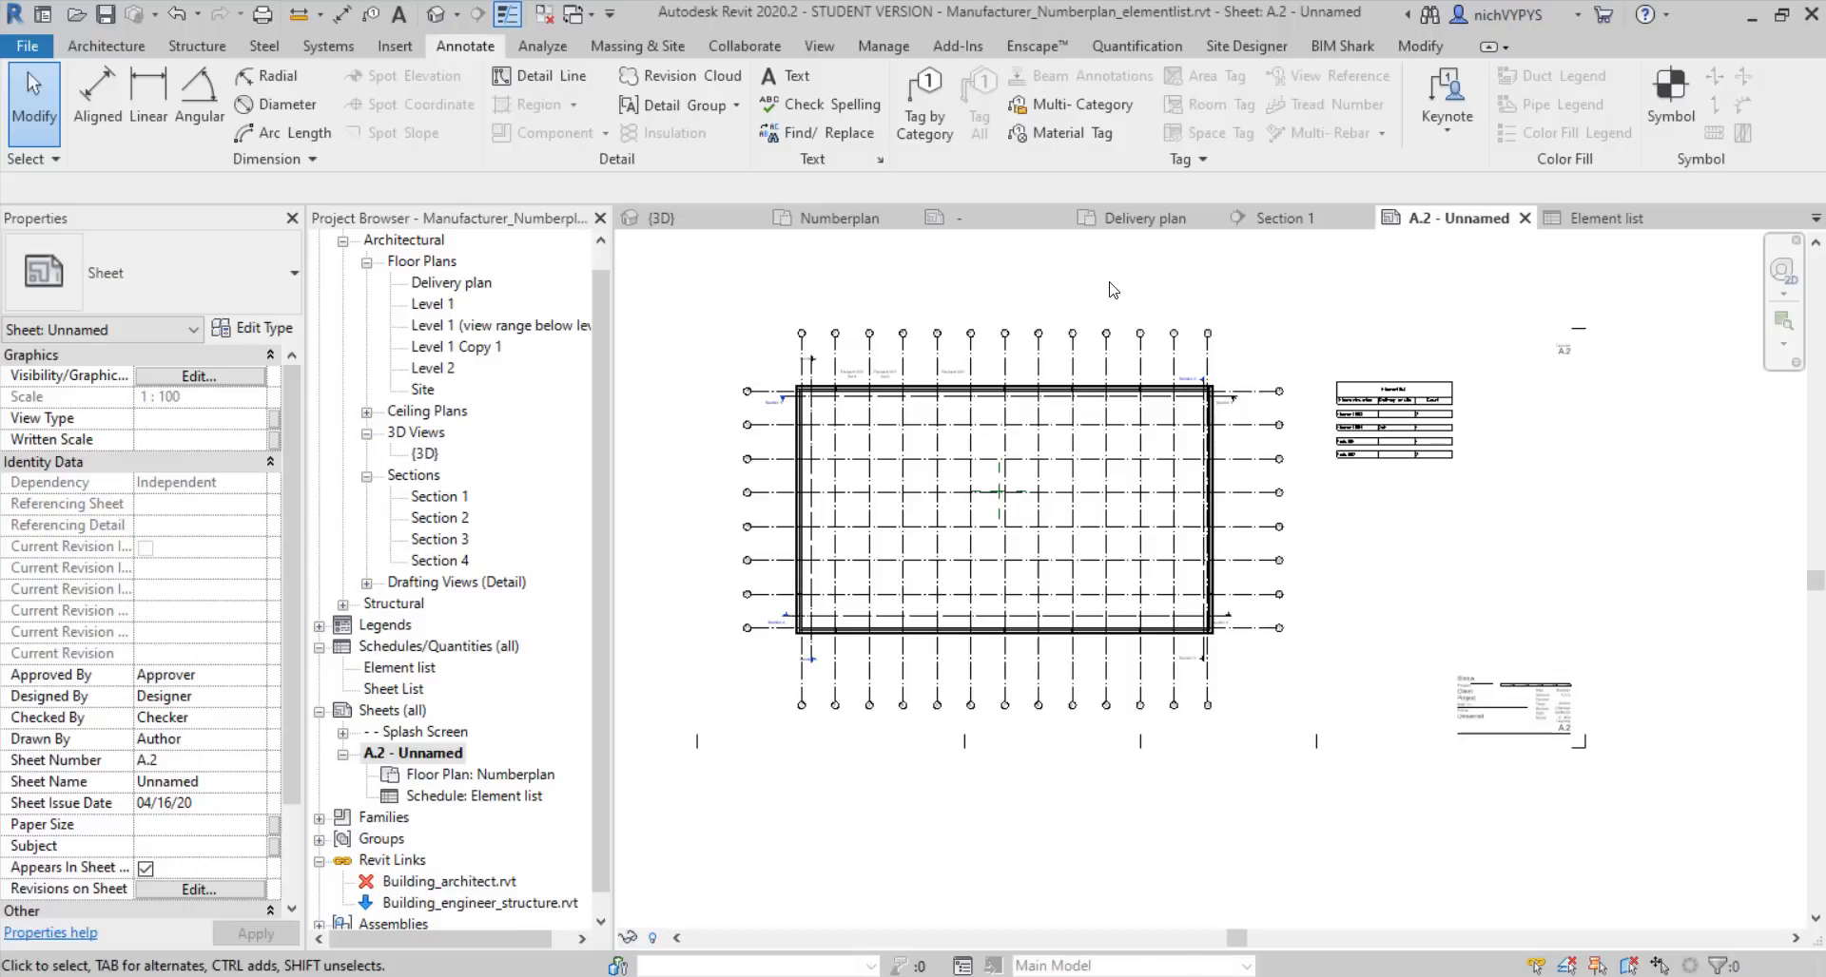
Open the TTS void family from the 3D view and examine the reference planes and dimensions in its Ref. Level floor plan
double_click(423, 455)
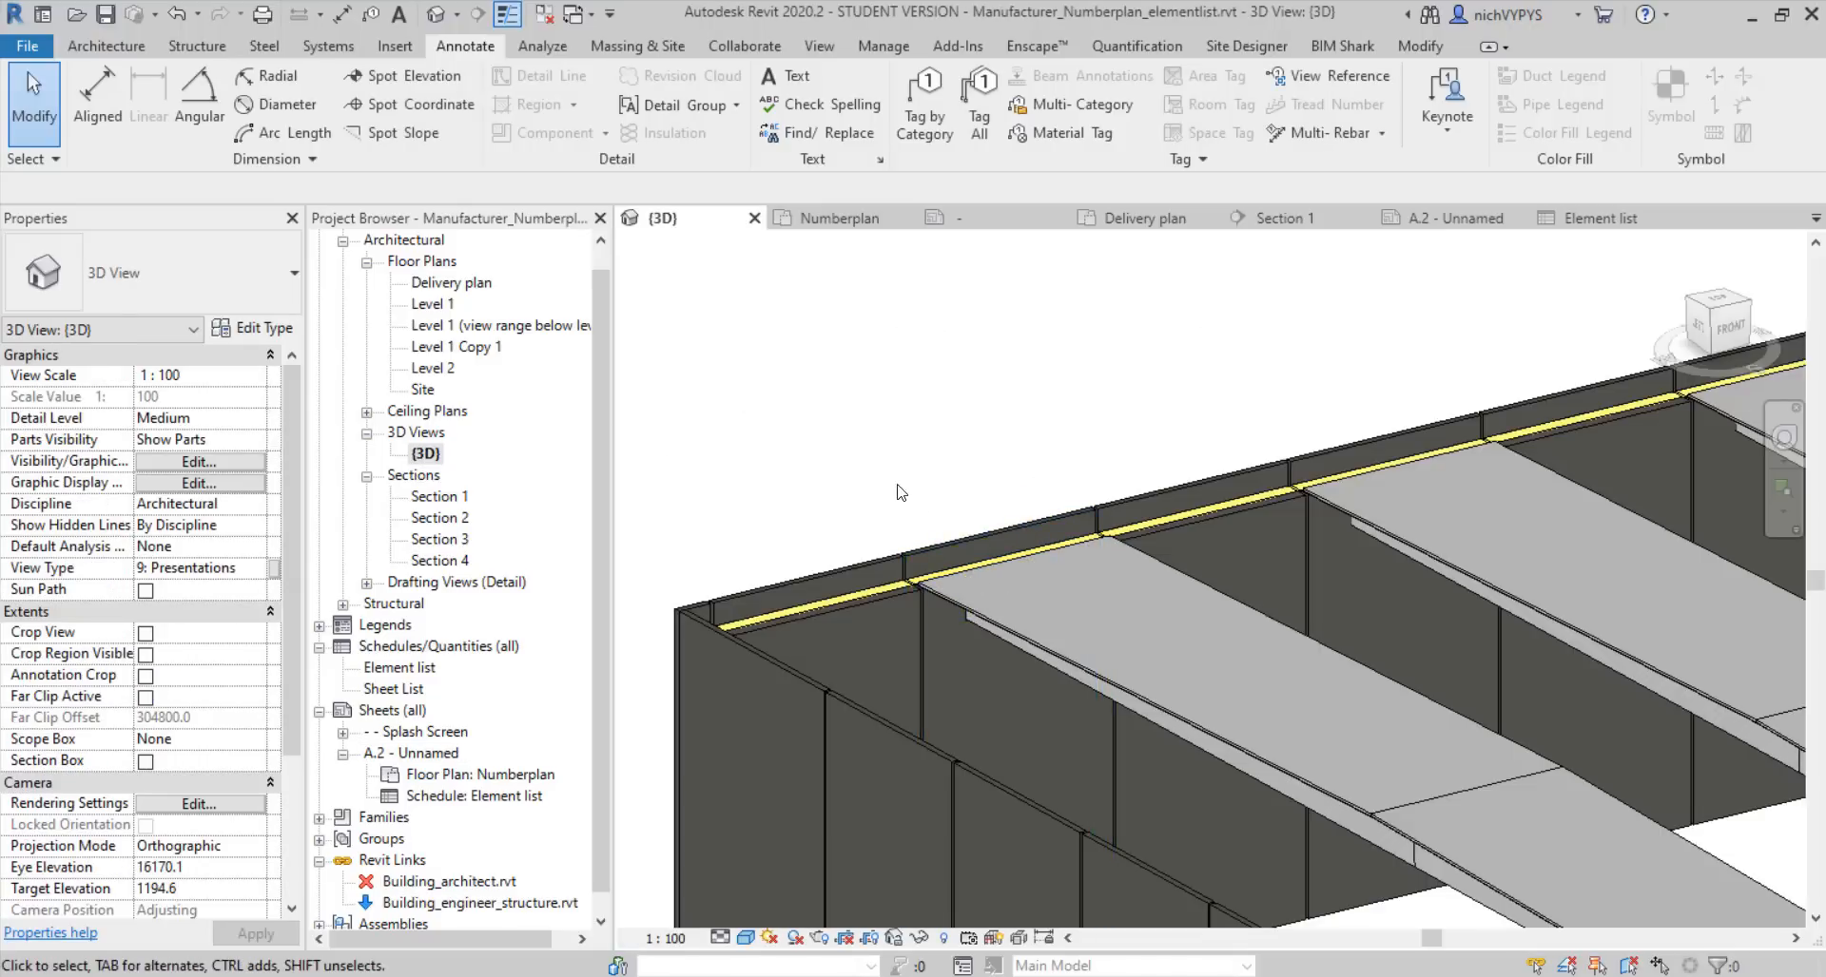
left_click(1023, 676)
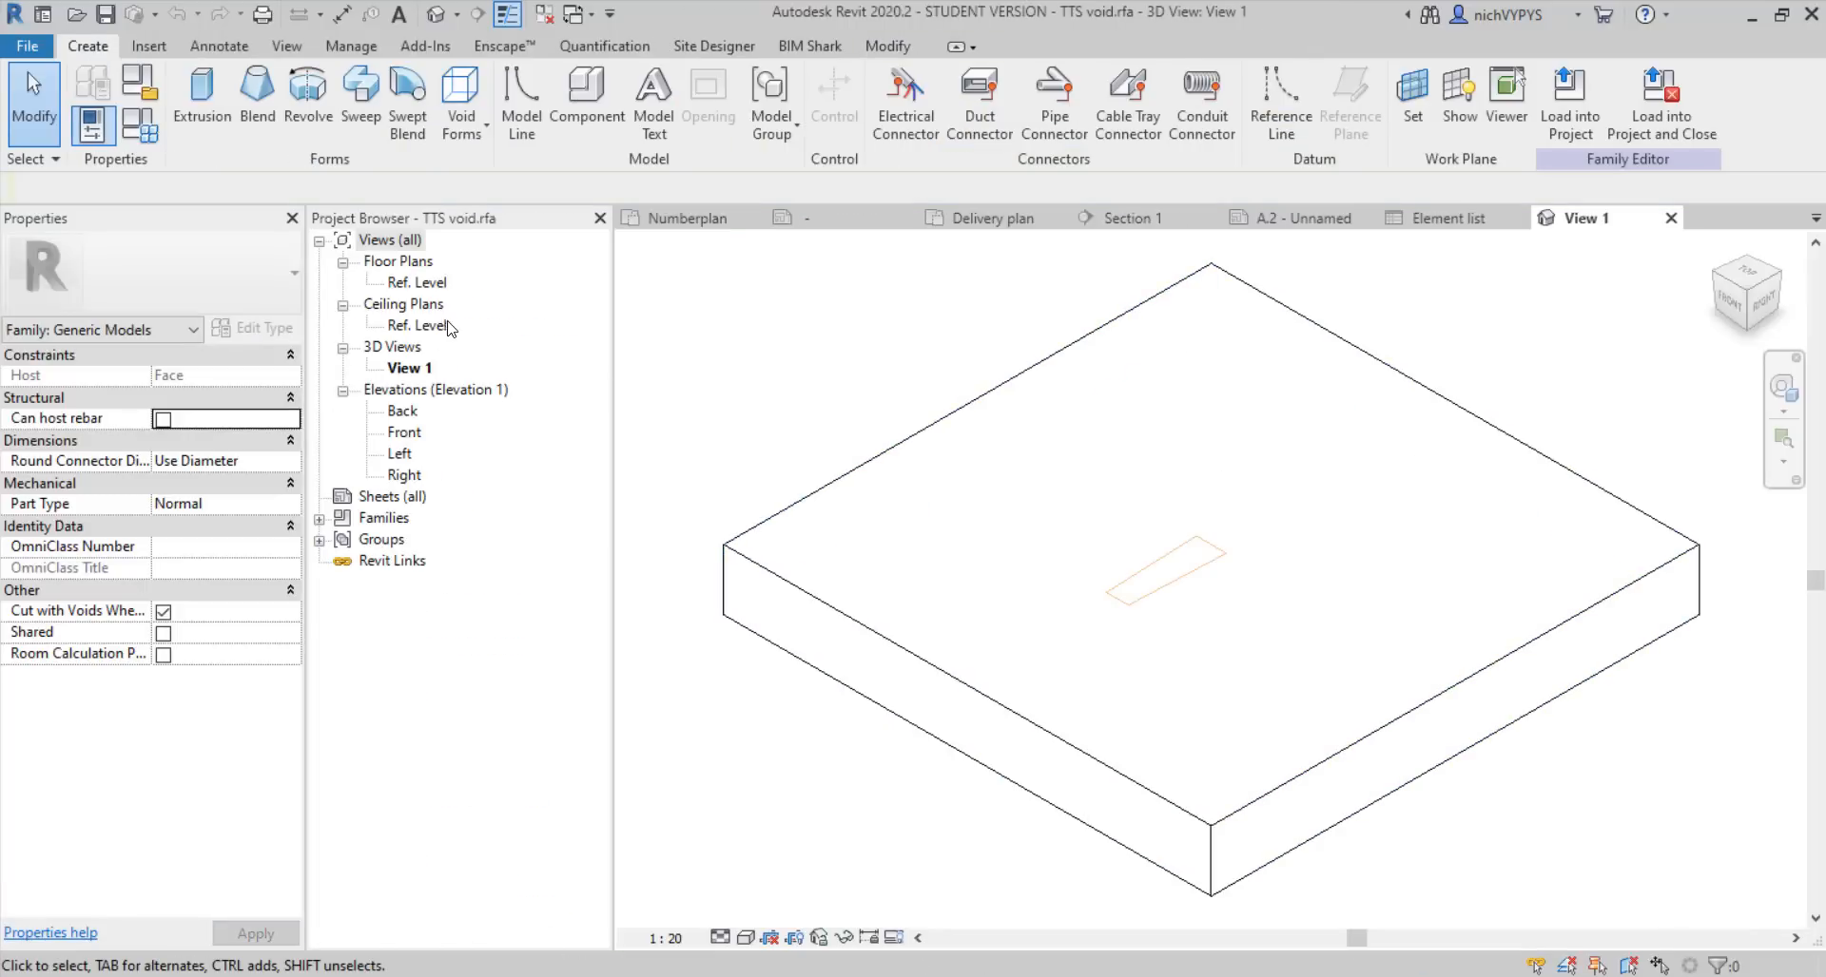
double_click(418, 282)
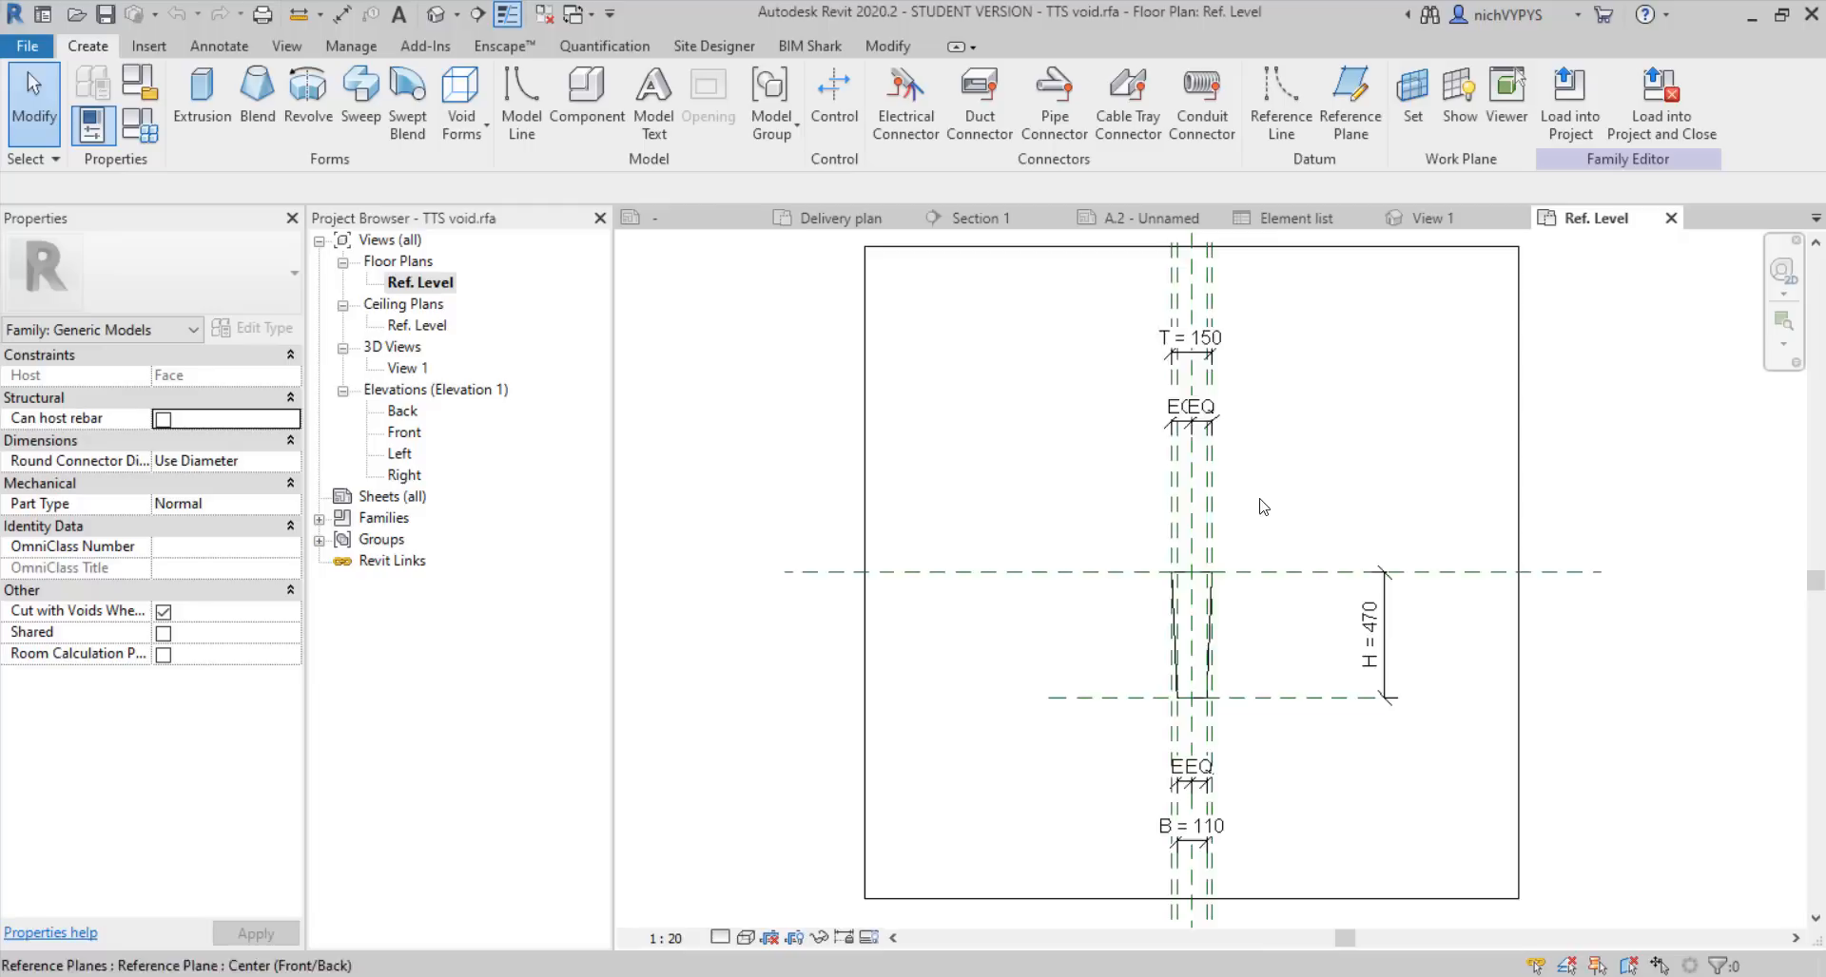
scroll(1254, 554, "up", 7)
middle_click_drag(1203, 670, 1161, 538)
scroll(1153, 575, "down", 7)
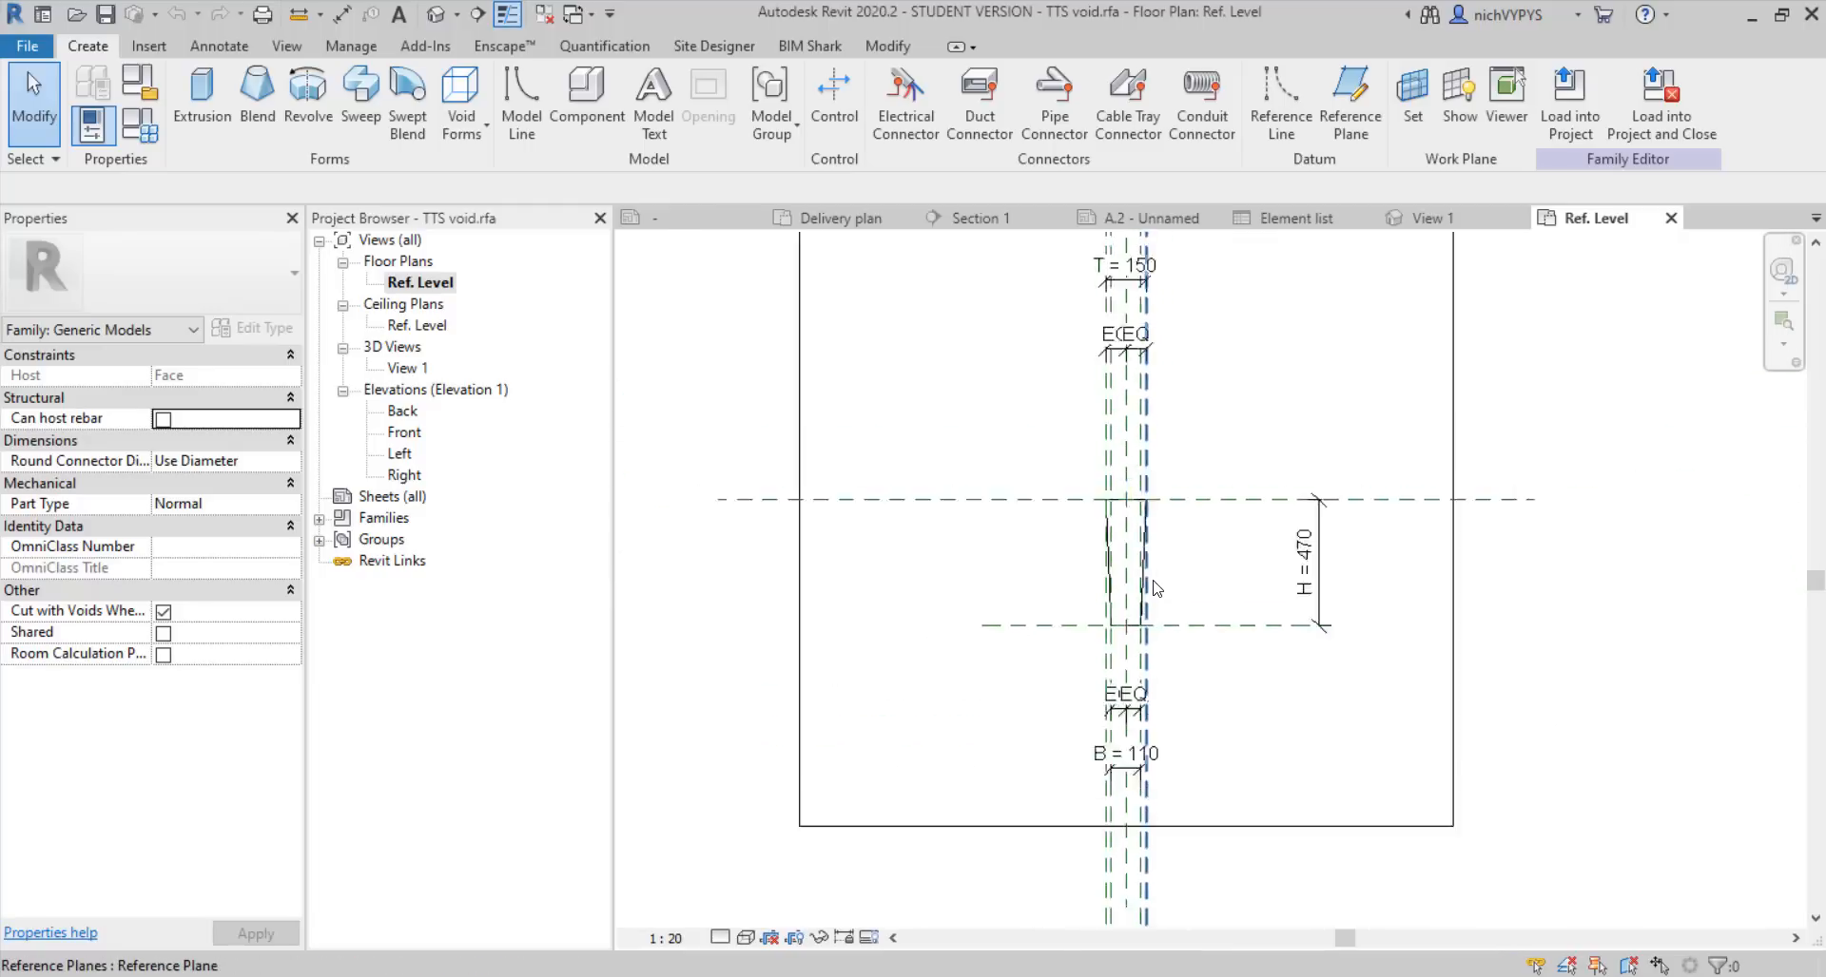
scroll(1156, 587, "down", 1)
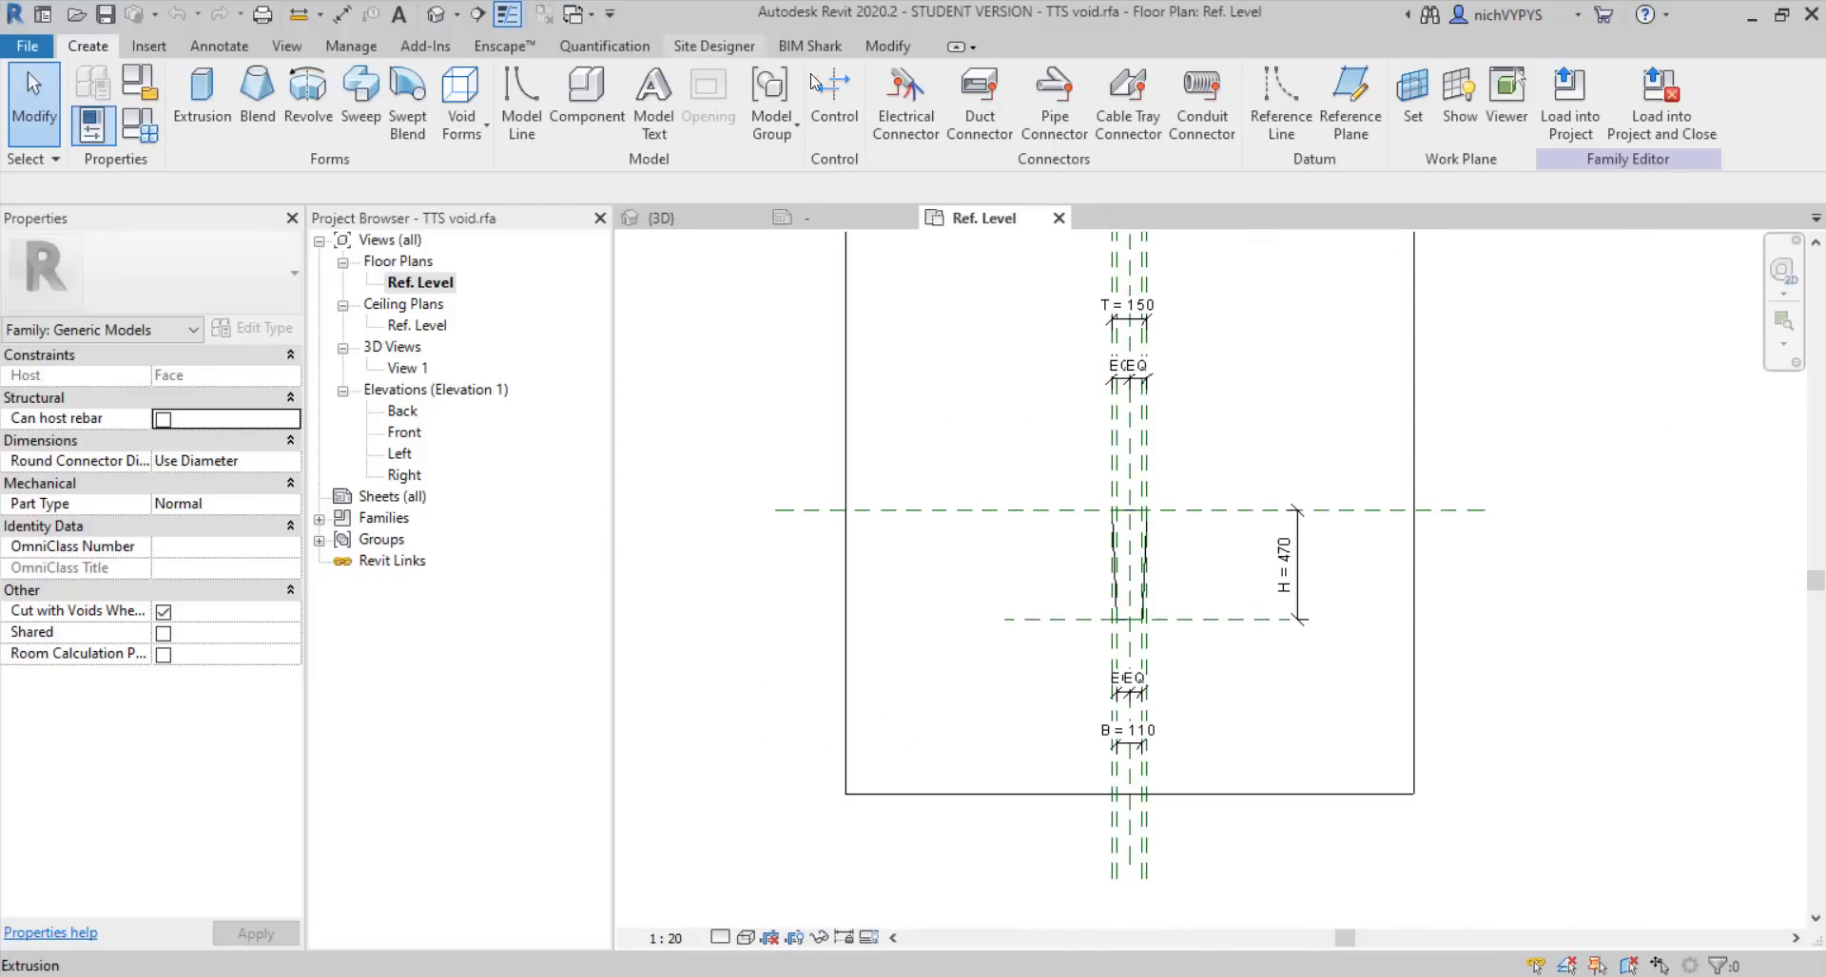
Close the TTS void and Assembly Tag families without saving their changes
left_click(1058, 219)
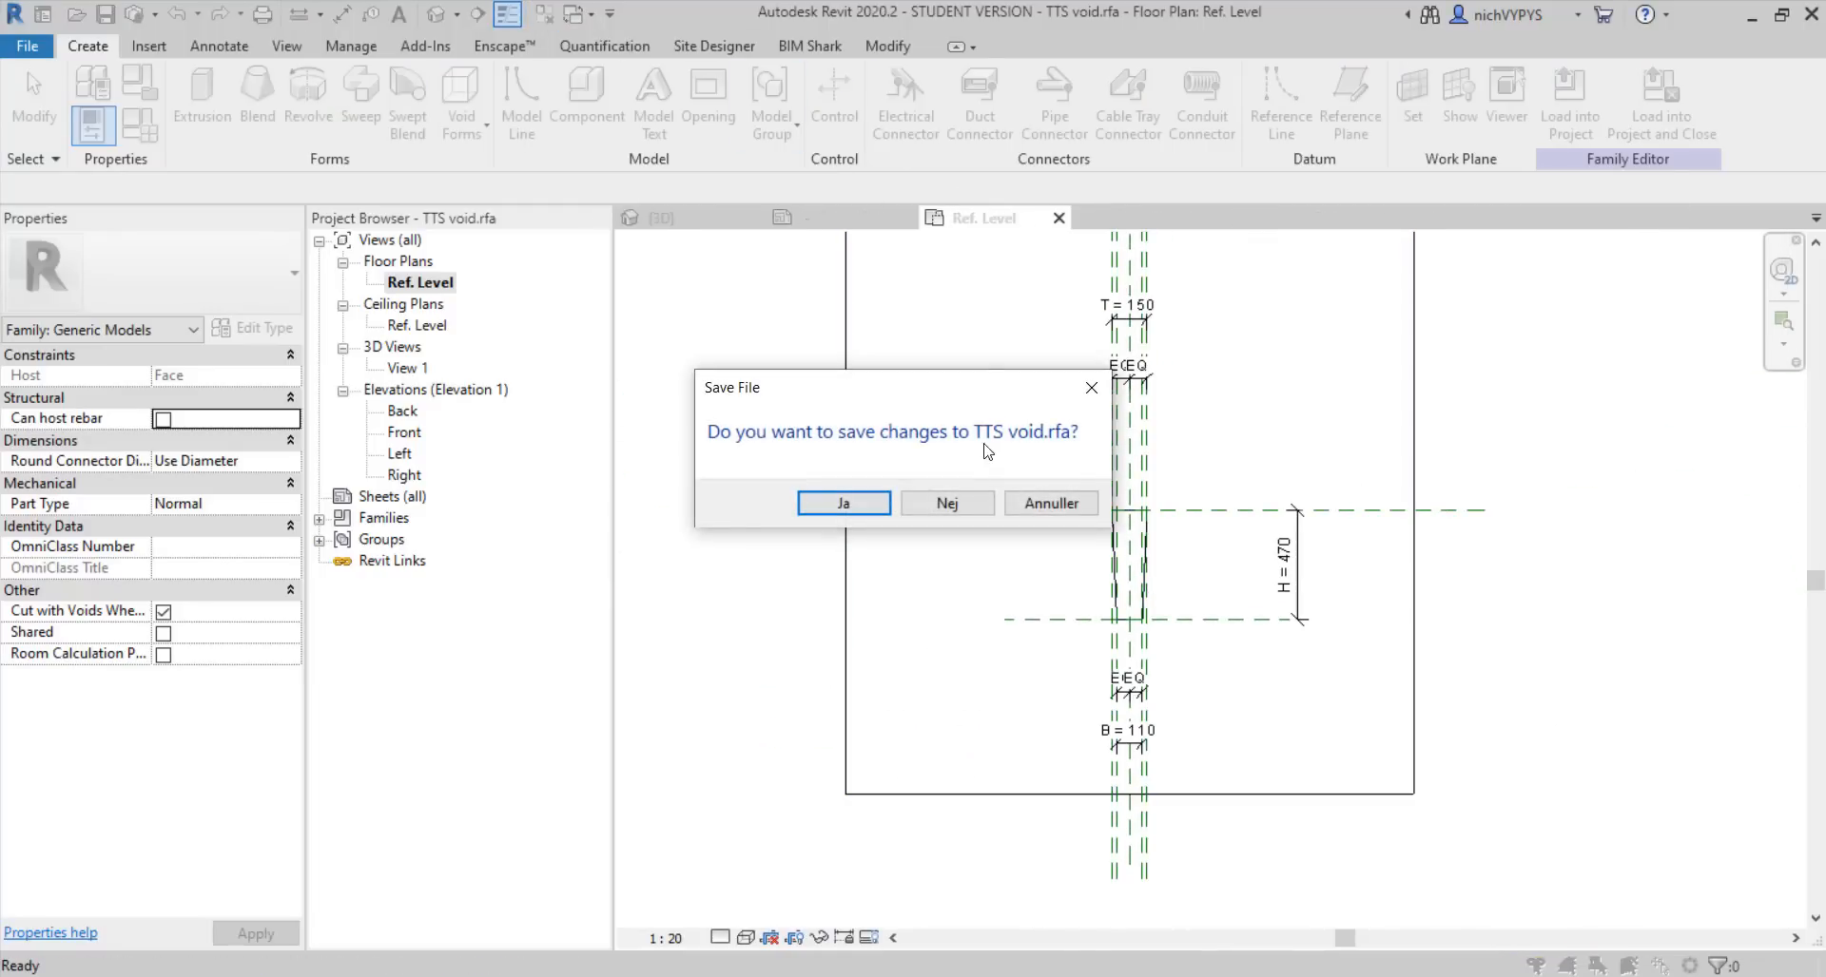
left_click(980, 505)
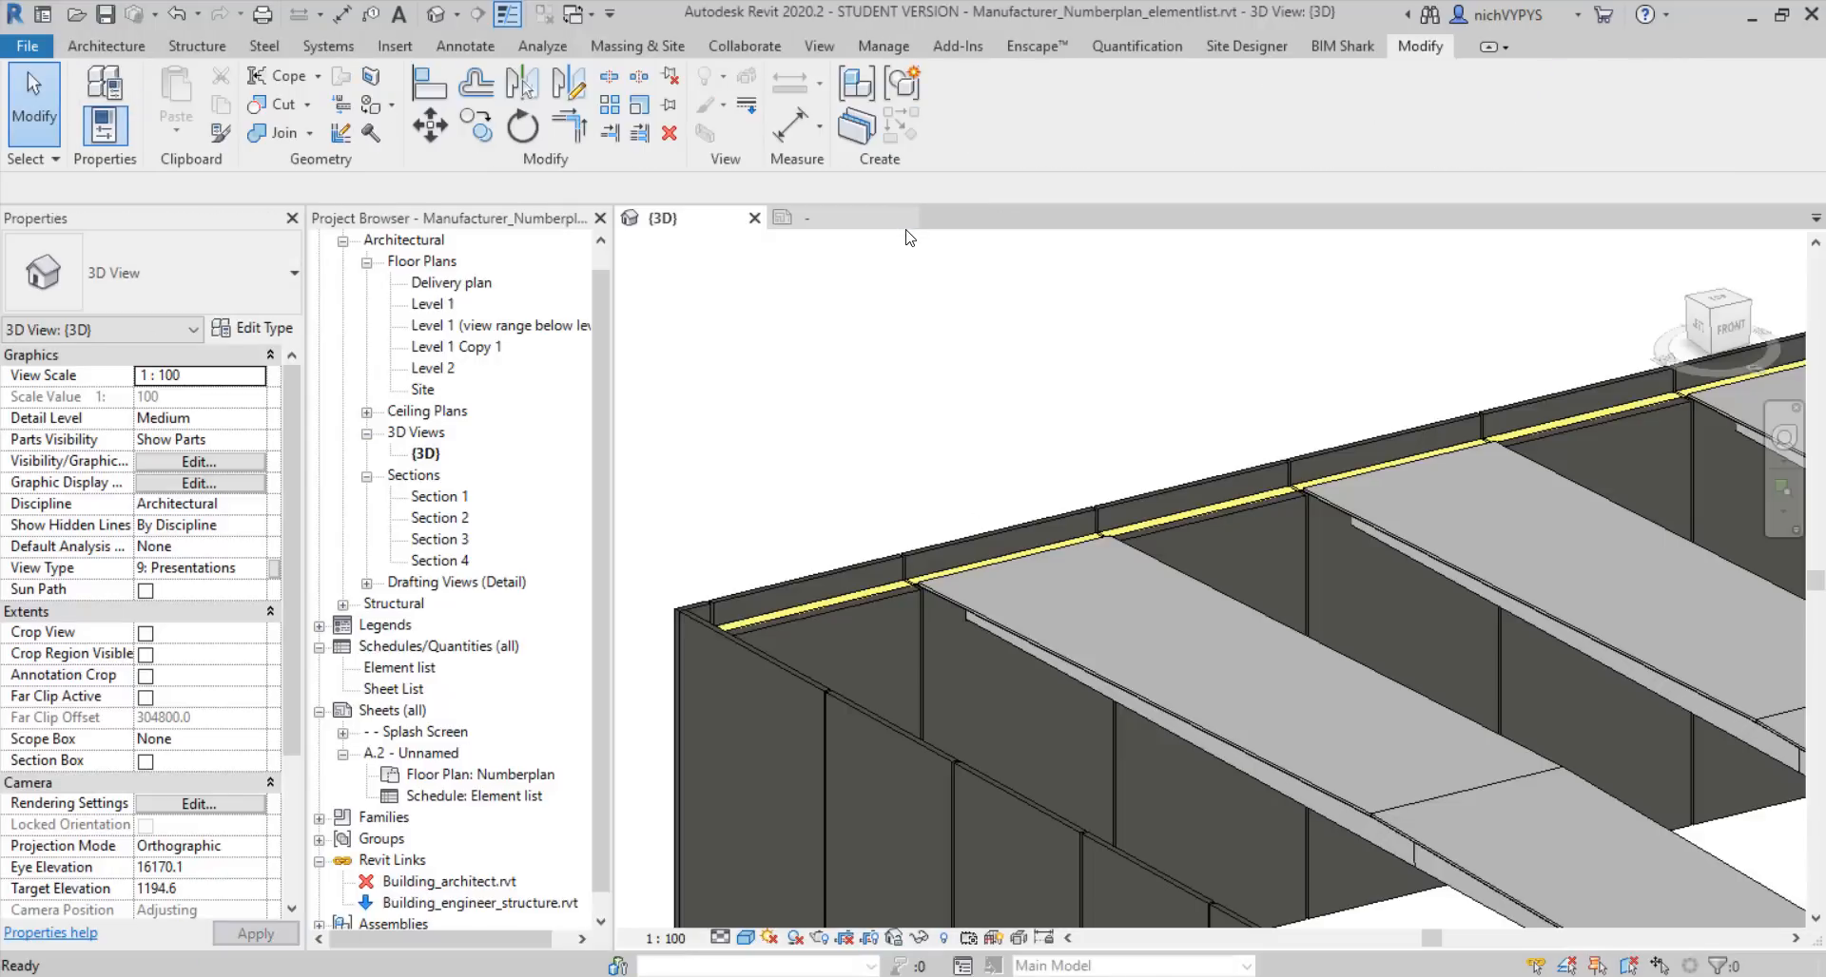
left_click(906, 219)
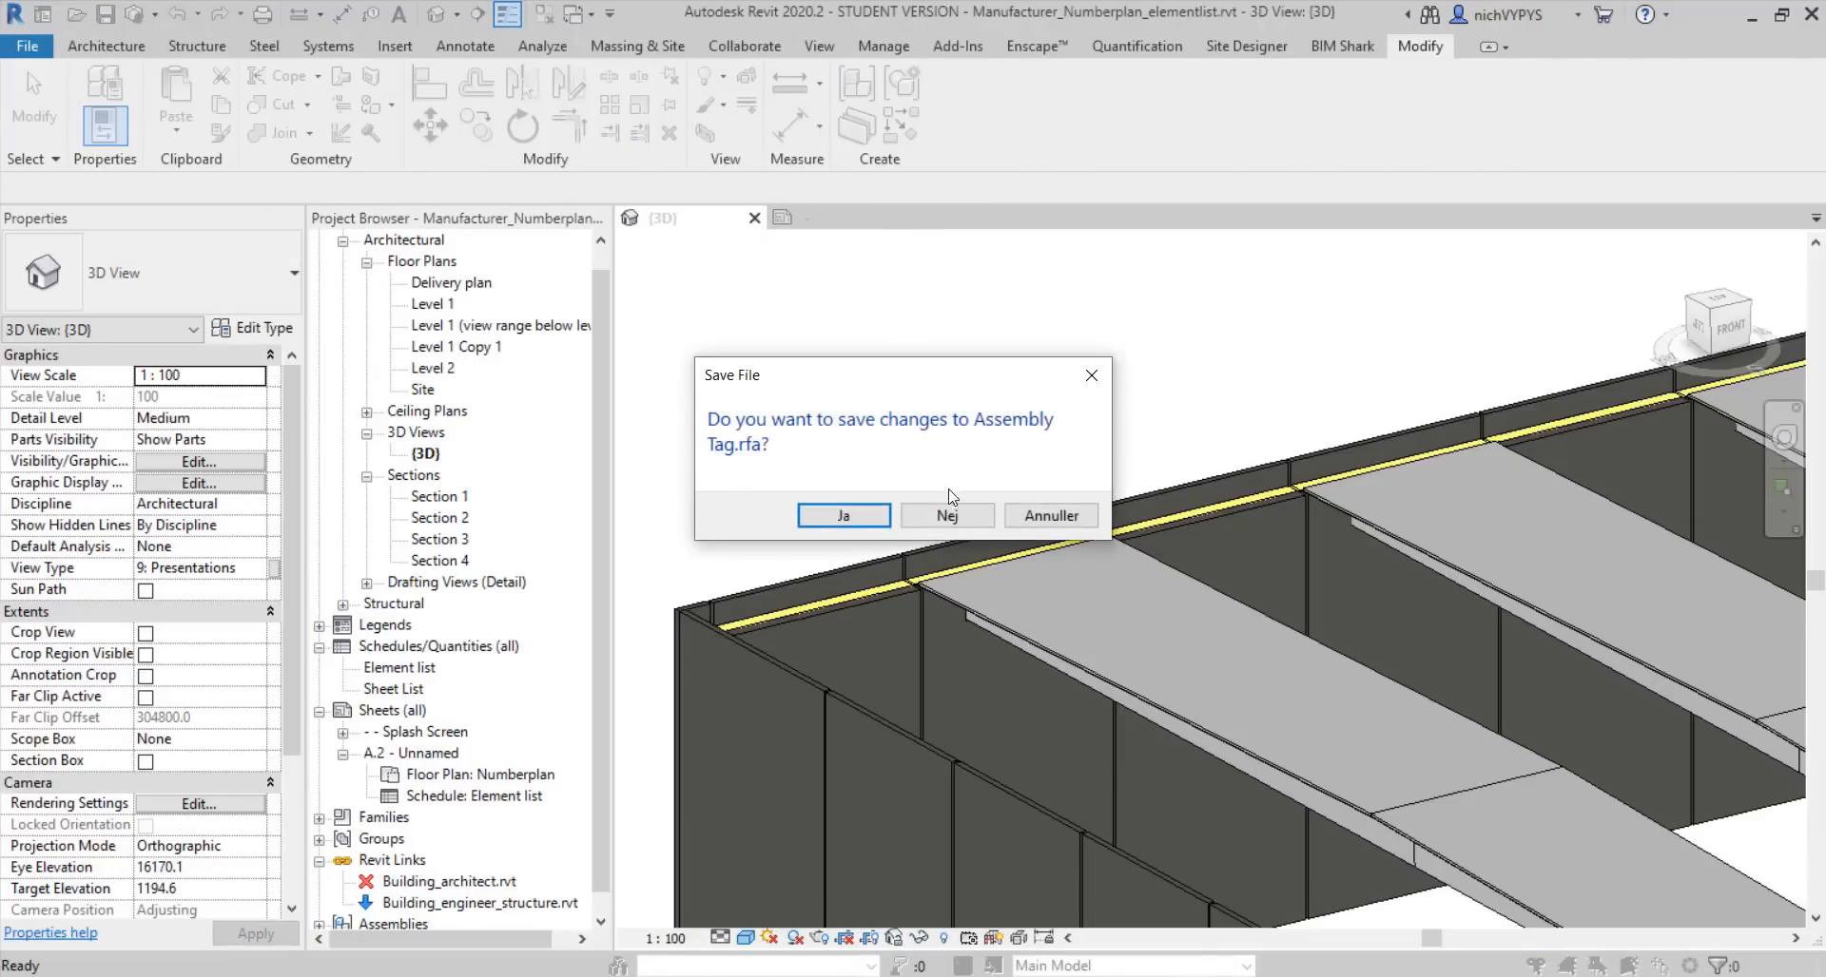
left_click(966, 526)
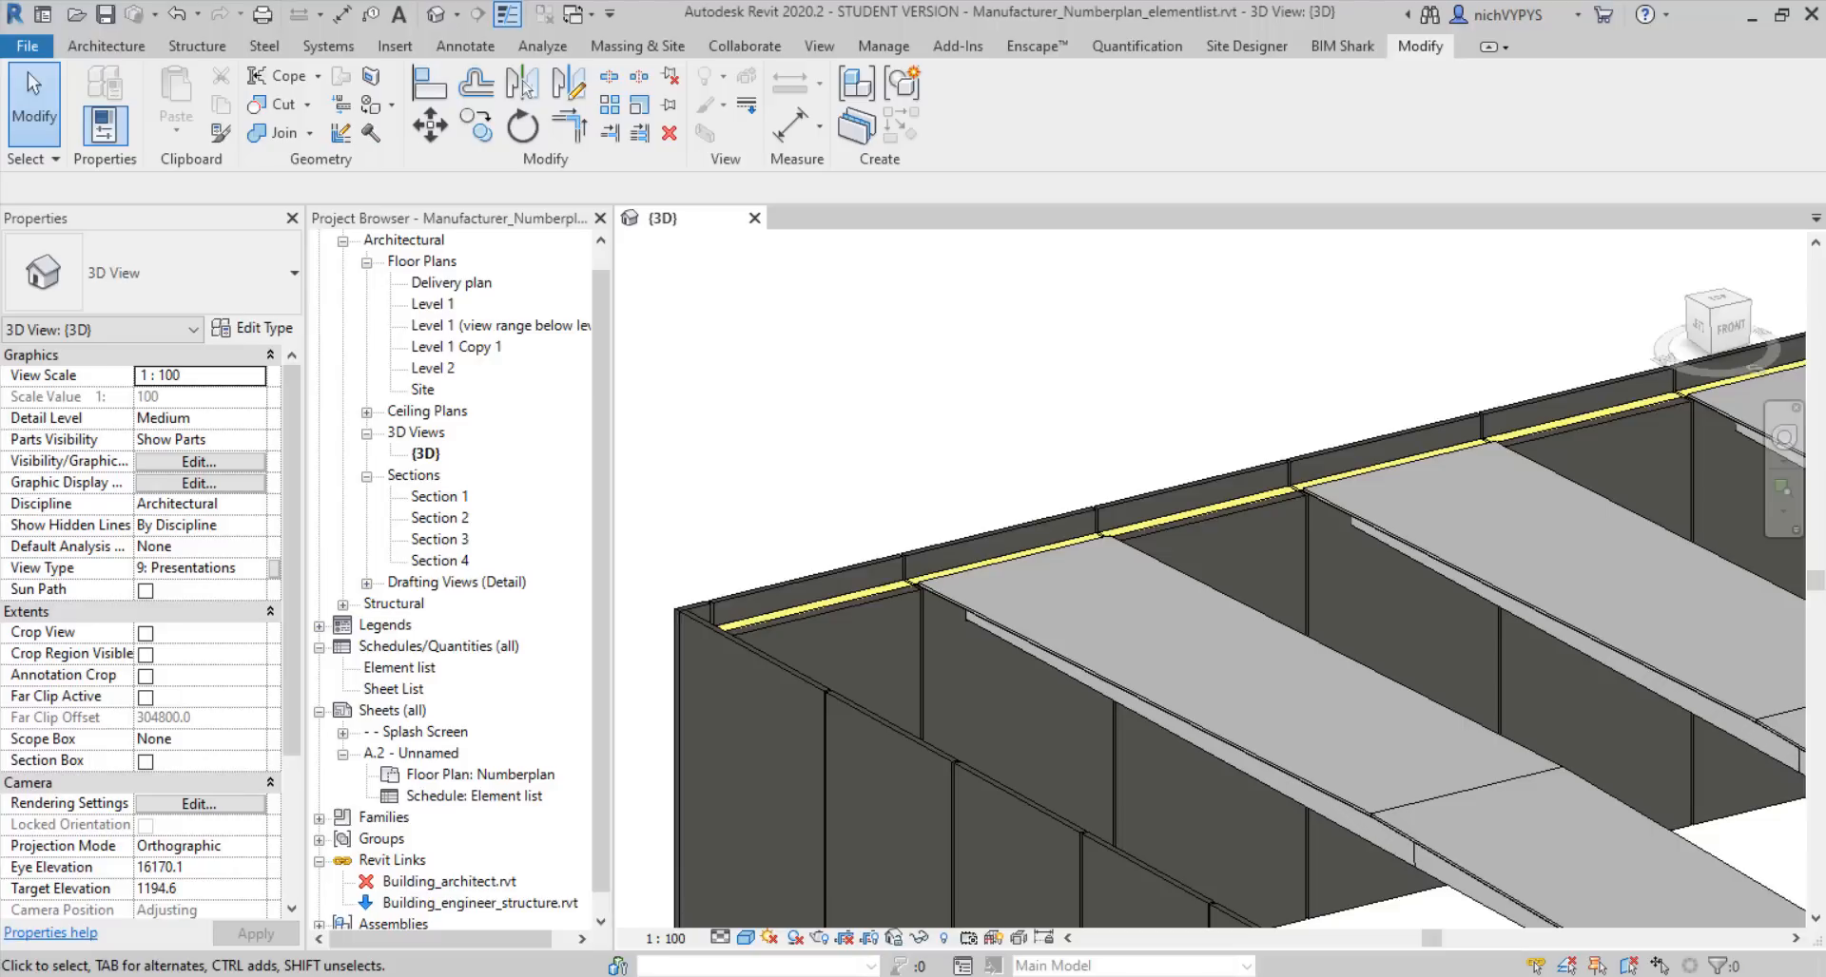
Create a new family from the Metric Generic Model face based template
left_click(42, 42)
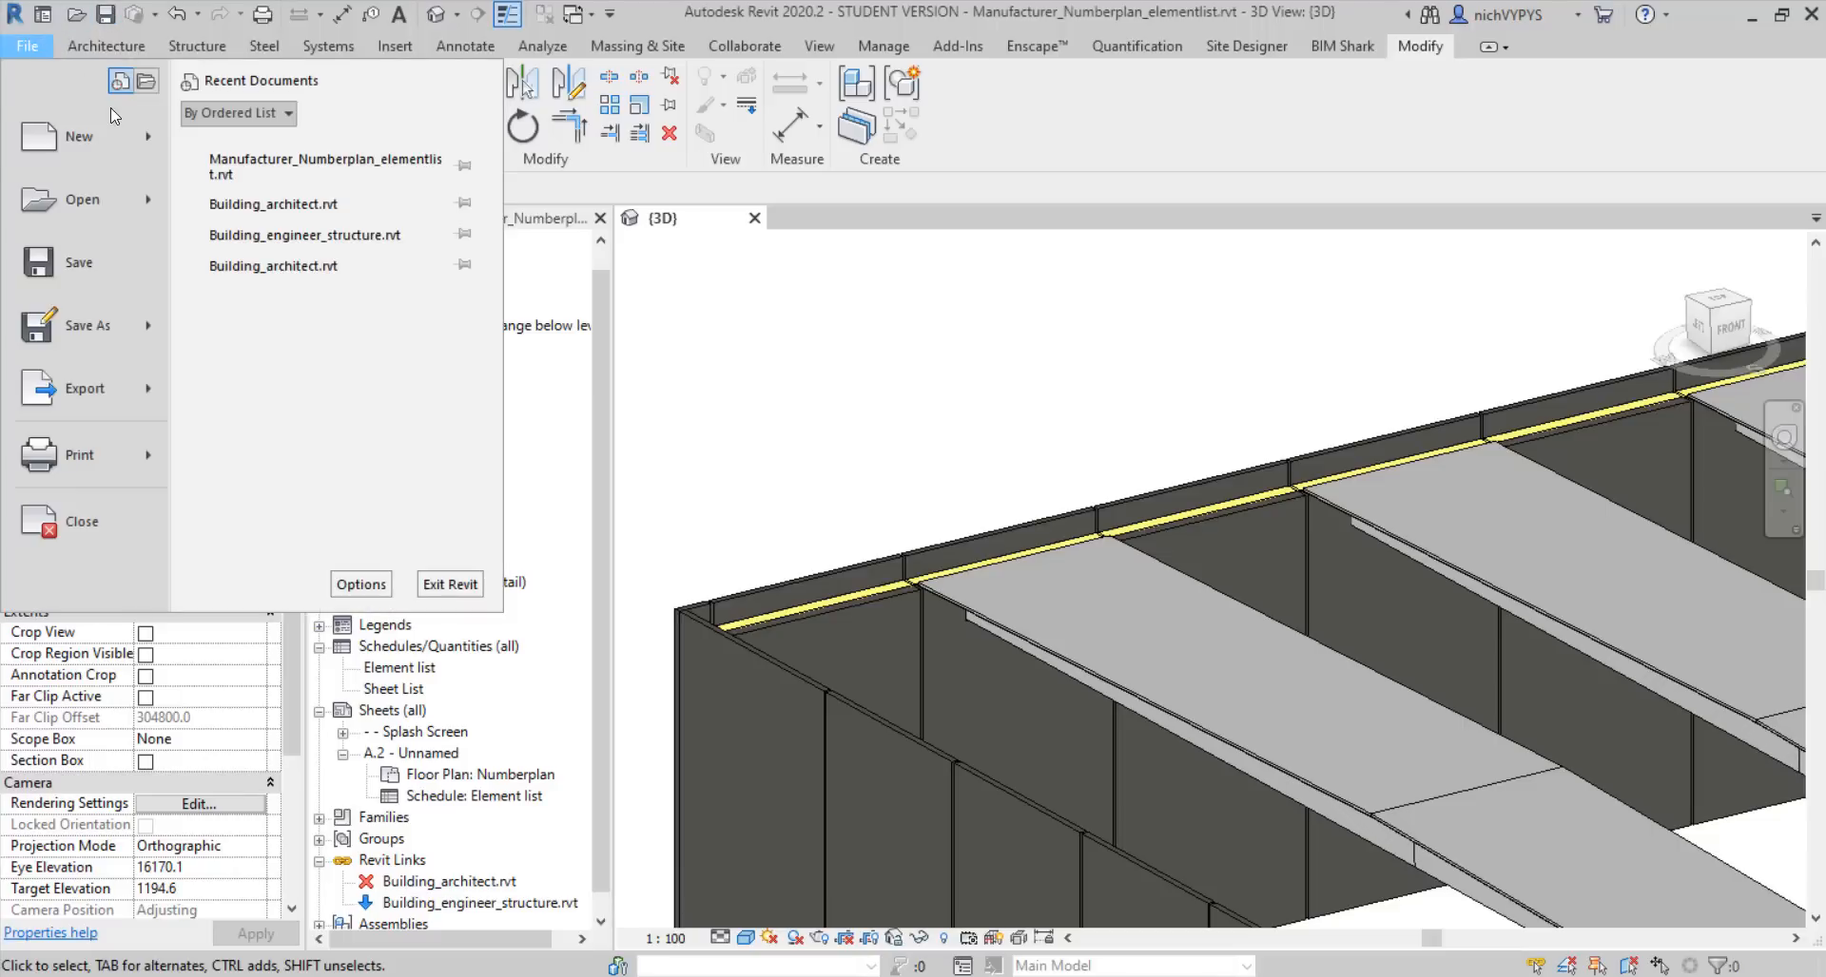
mouse_move(157, 134)
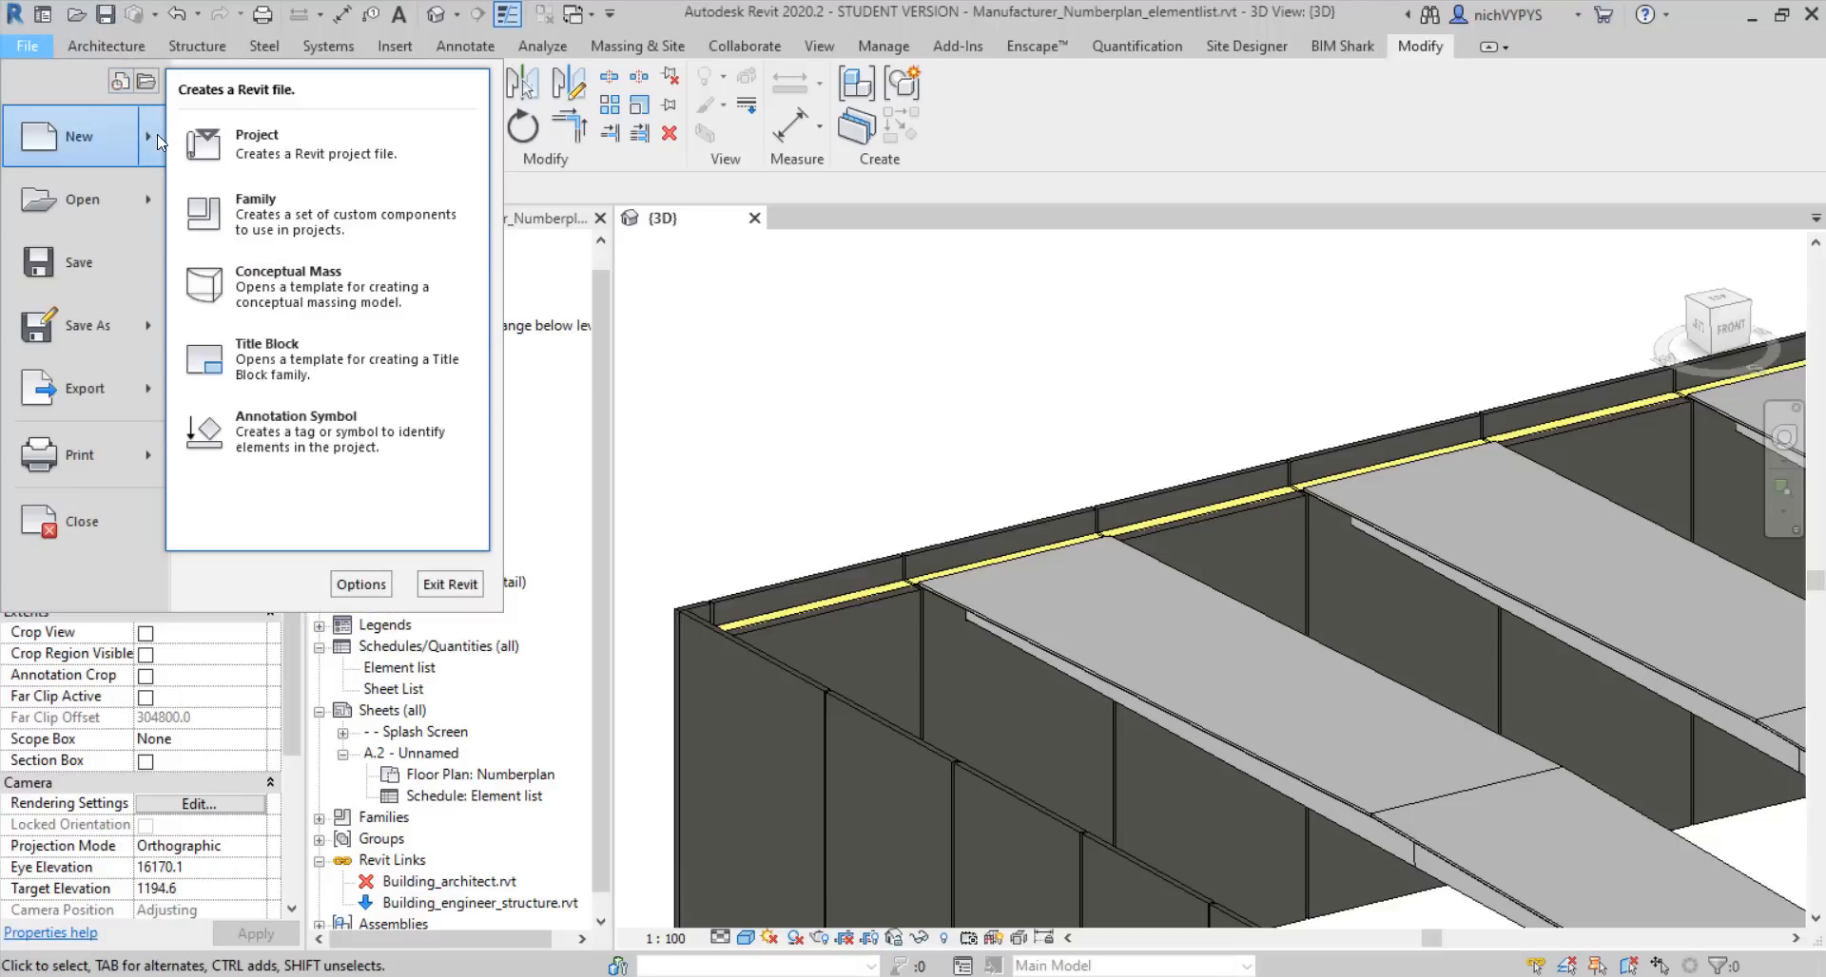
left_click(259, 205)
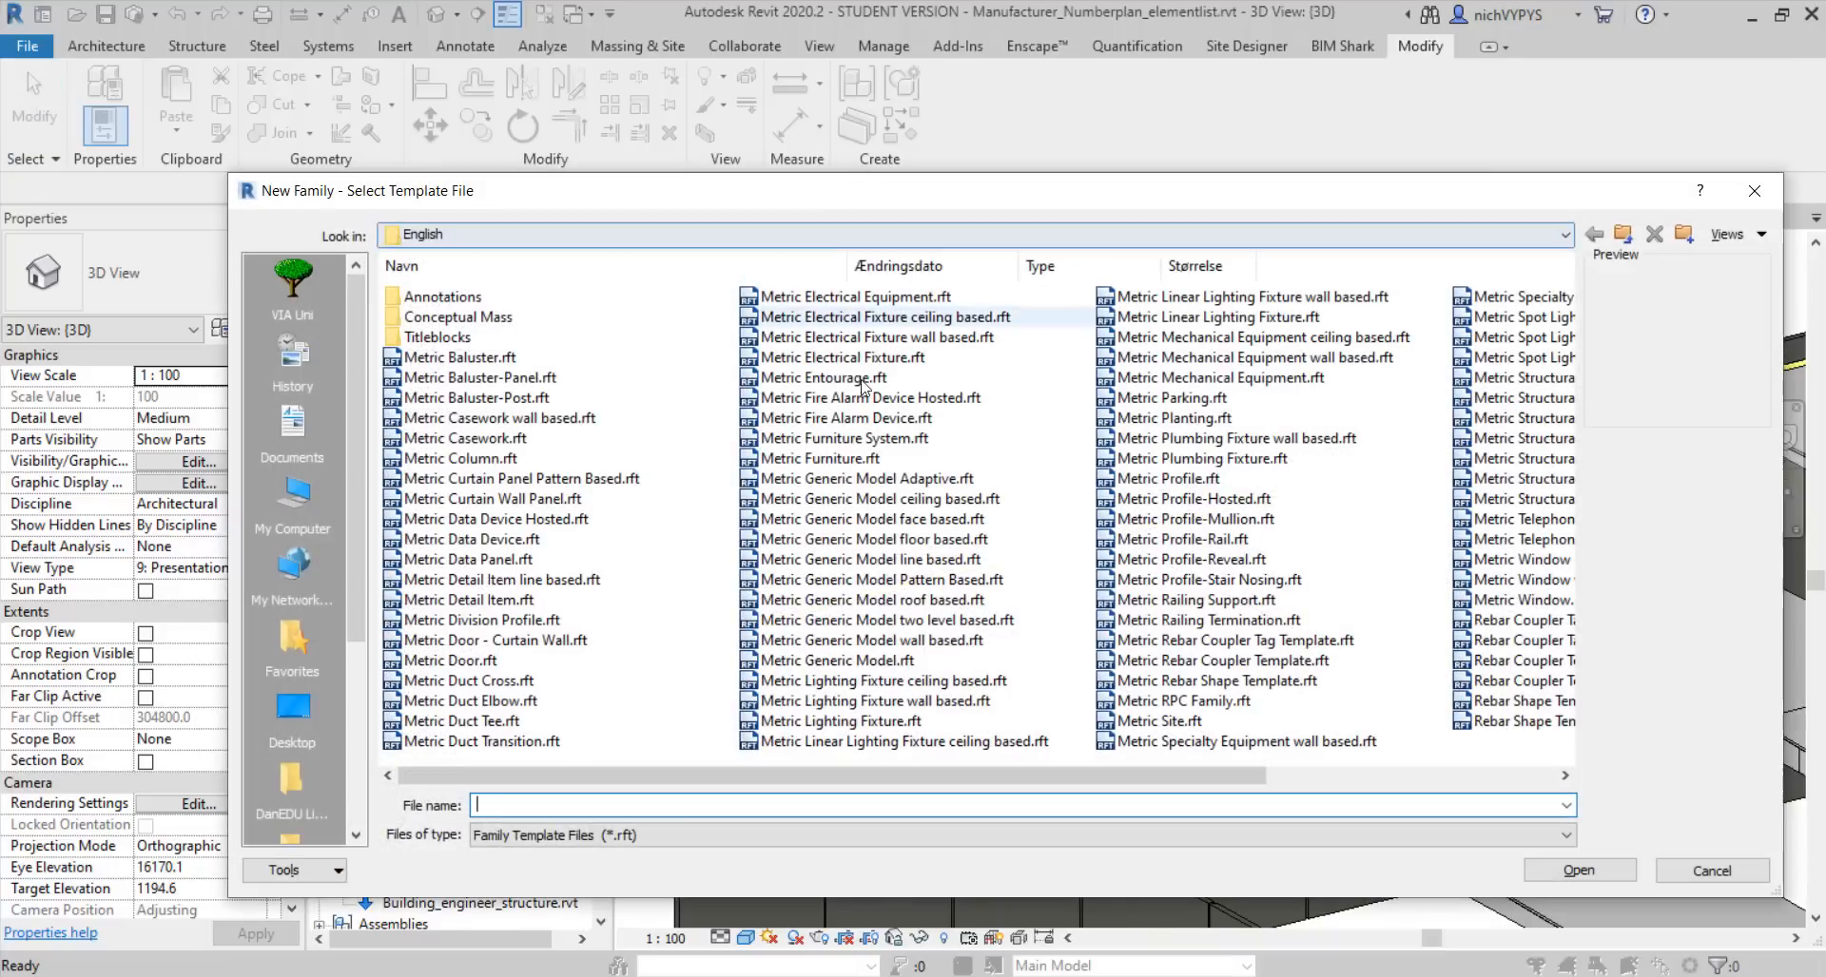
left_click(913, 519)
left_click(1575, 867)
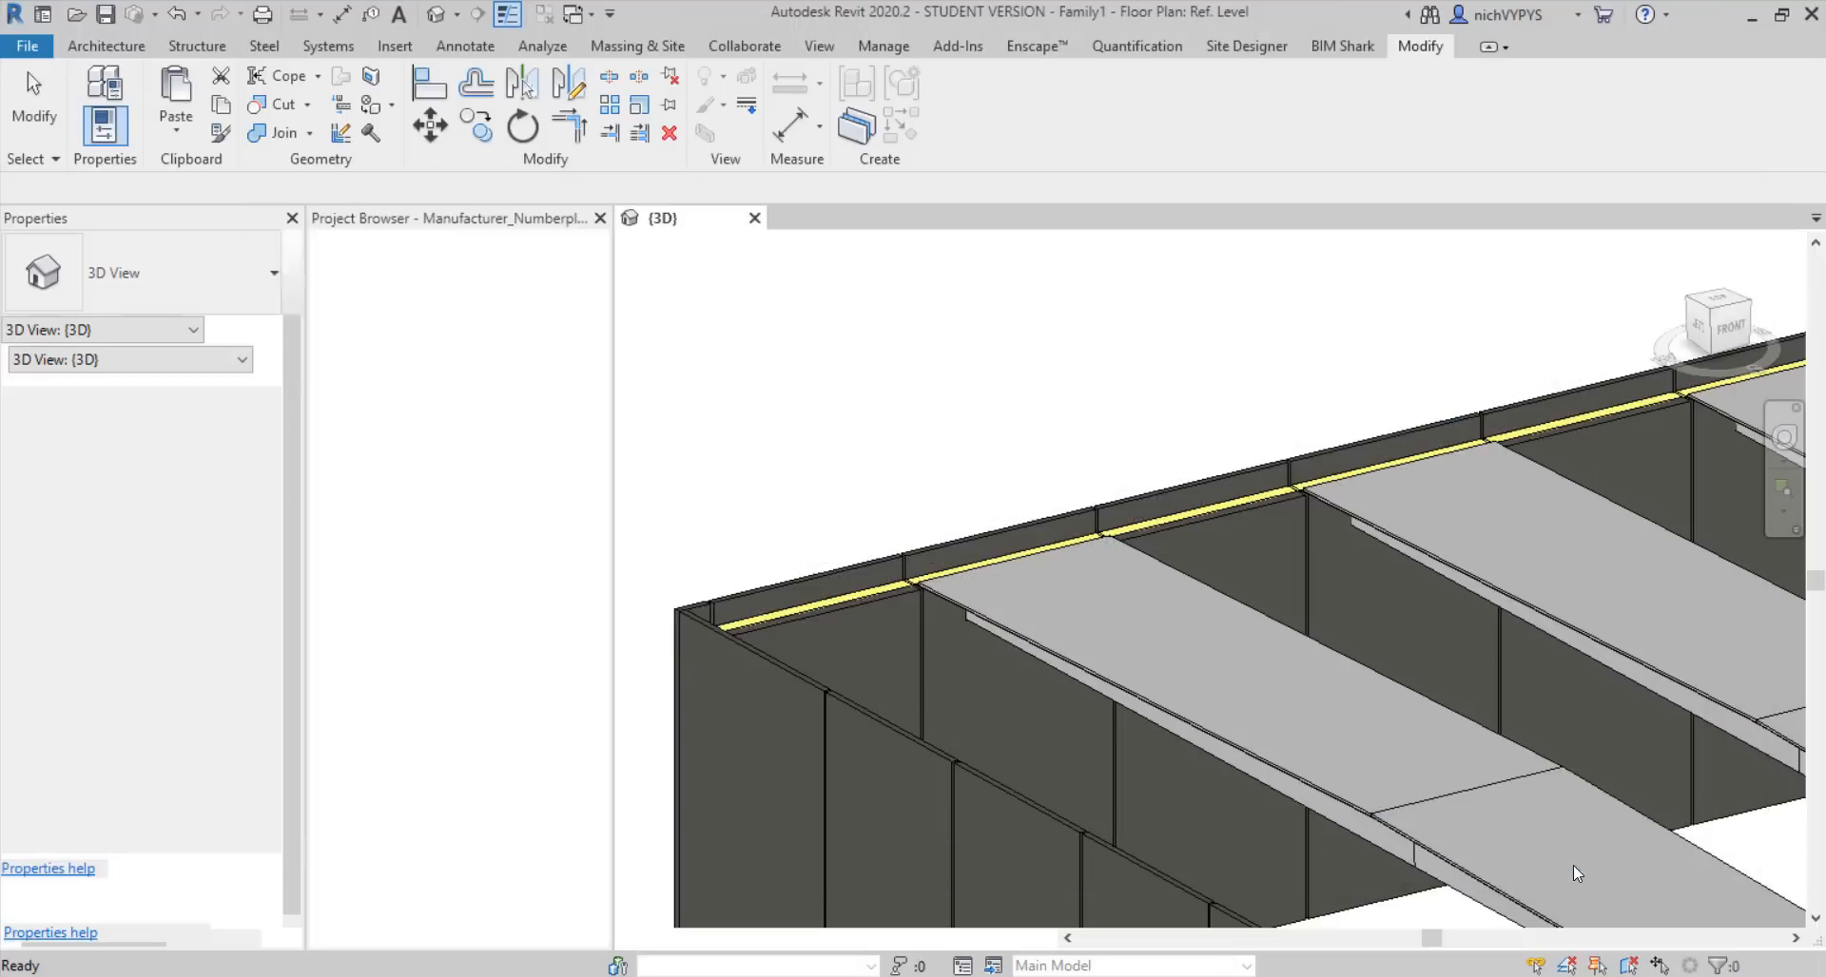
Draw two vertical reference planes, about 277 mm left and 300 mm right of the Center (Left/Right) plane
middle_click_drag(1054, 492, 984, 492)
left_click(1137, 480)
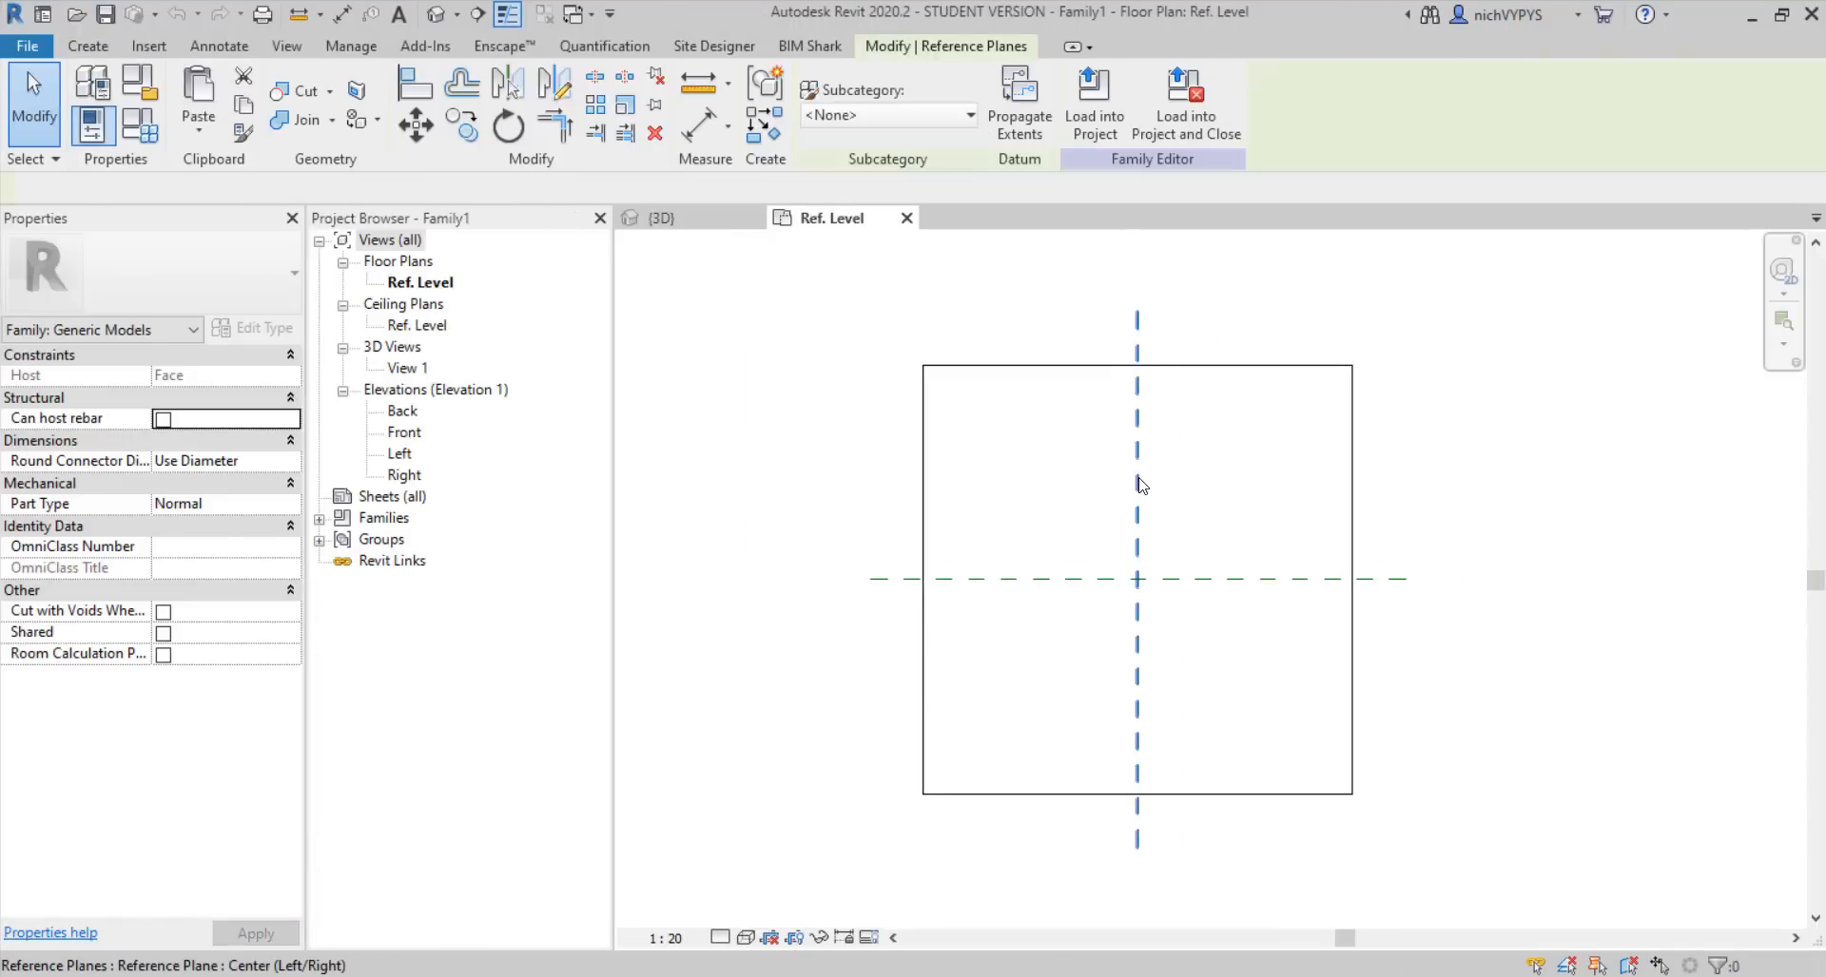
left_click(849, 502)
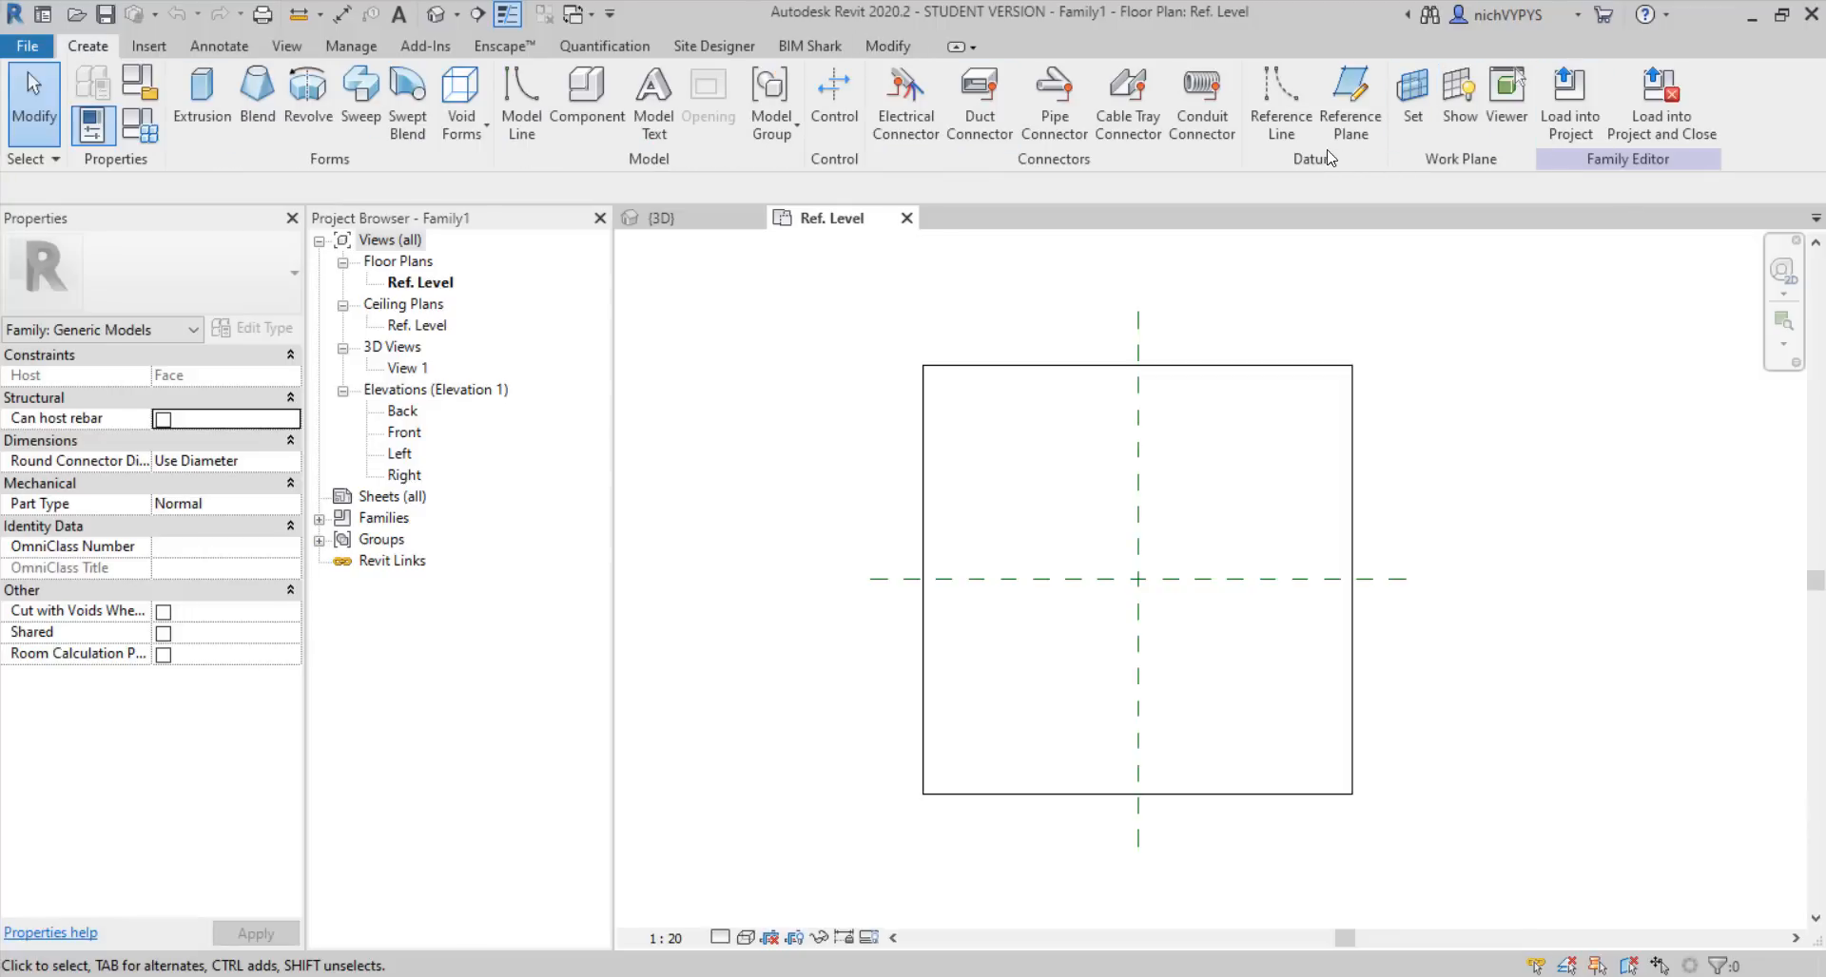
left_click(1350, 100)
left_click(1089, 481)
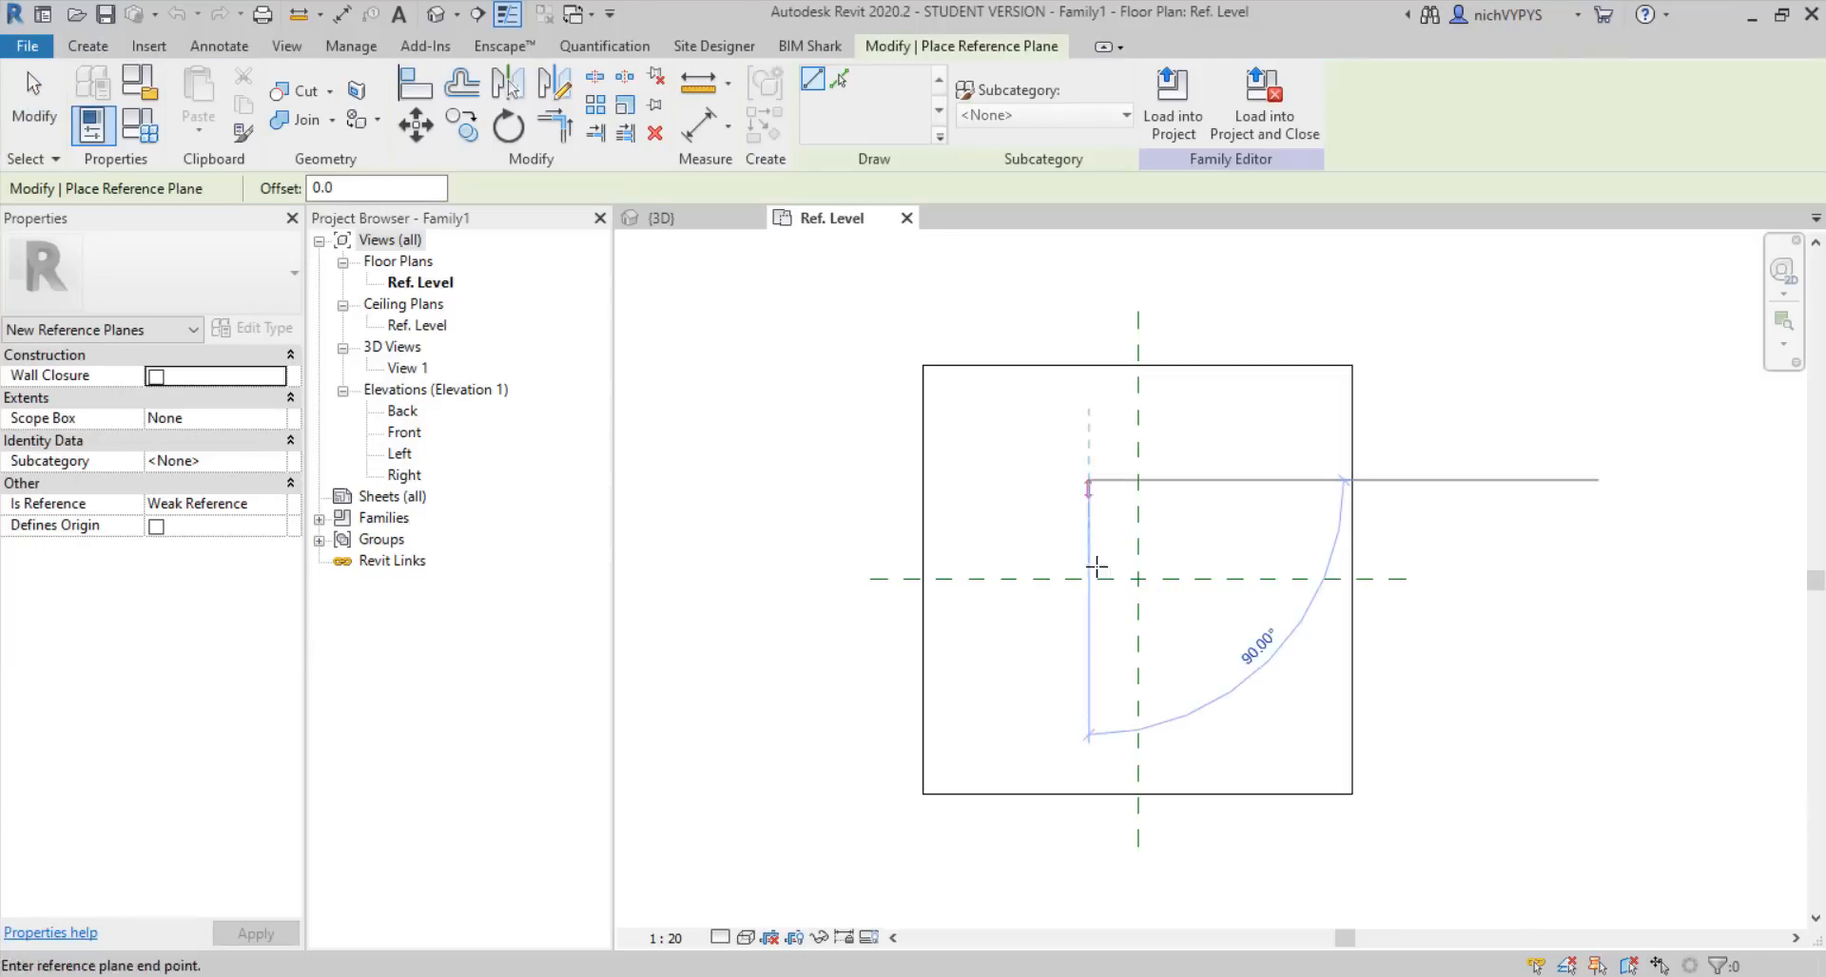
left_click(1088, 665)
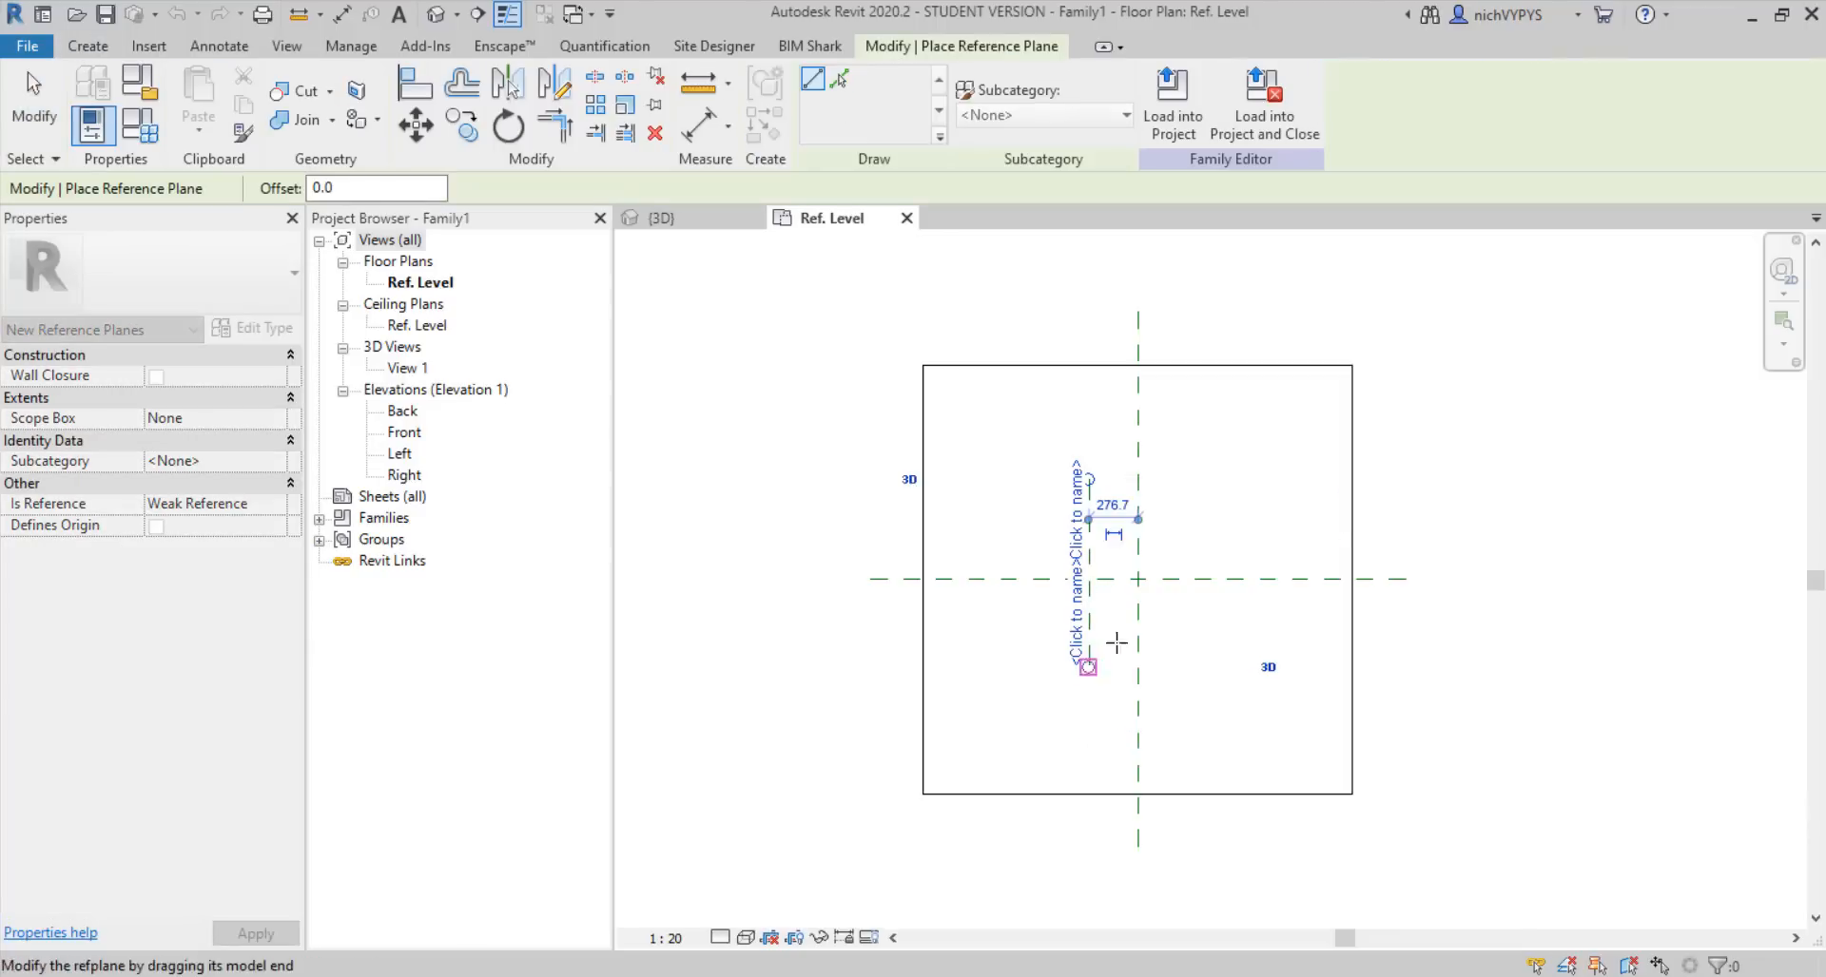
left_click(1190, 479)
left_click(1191, 665)
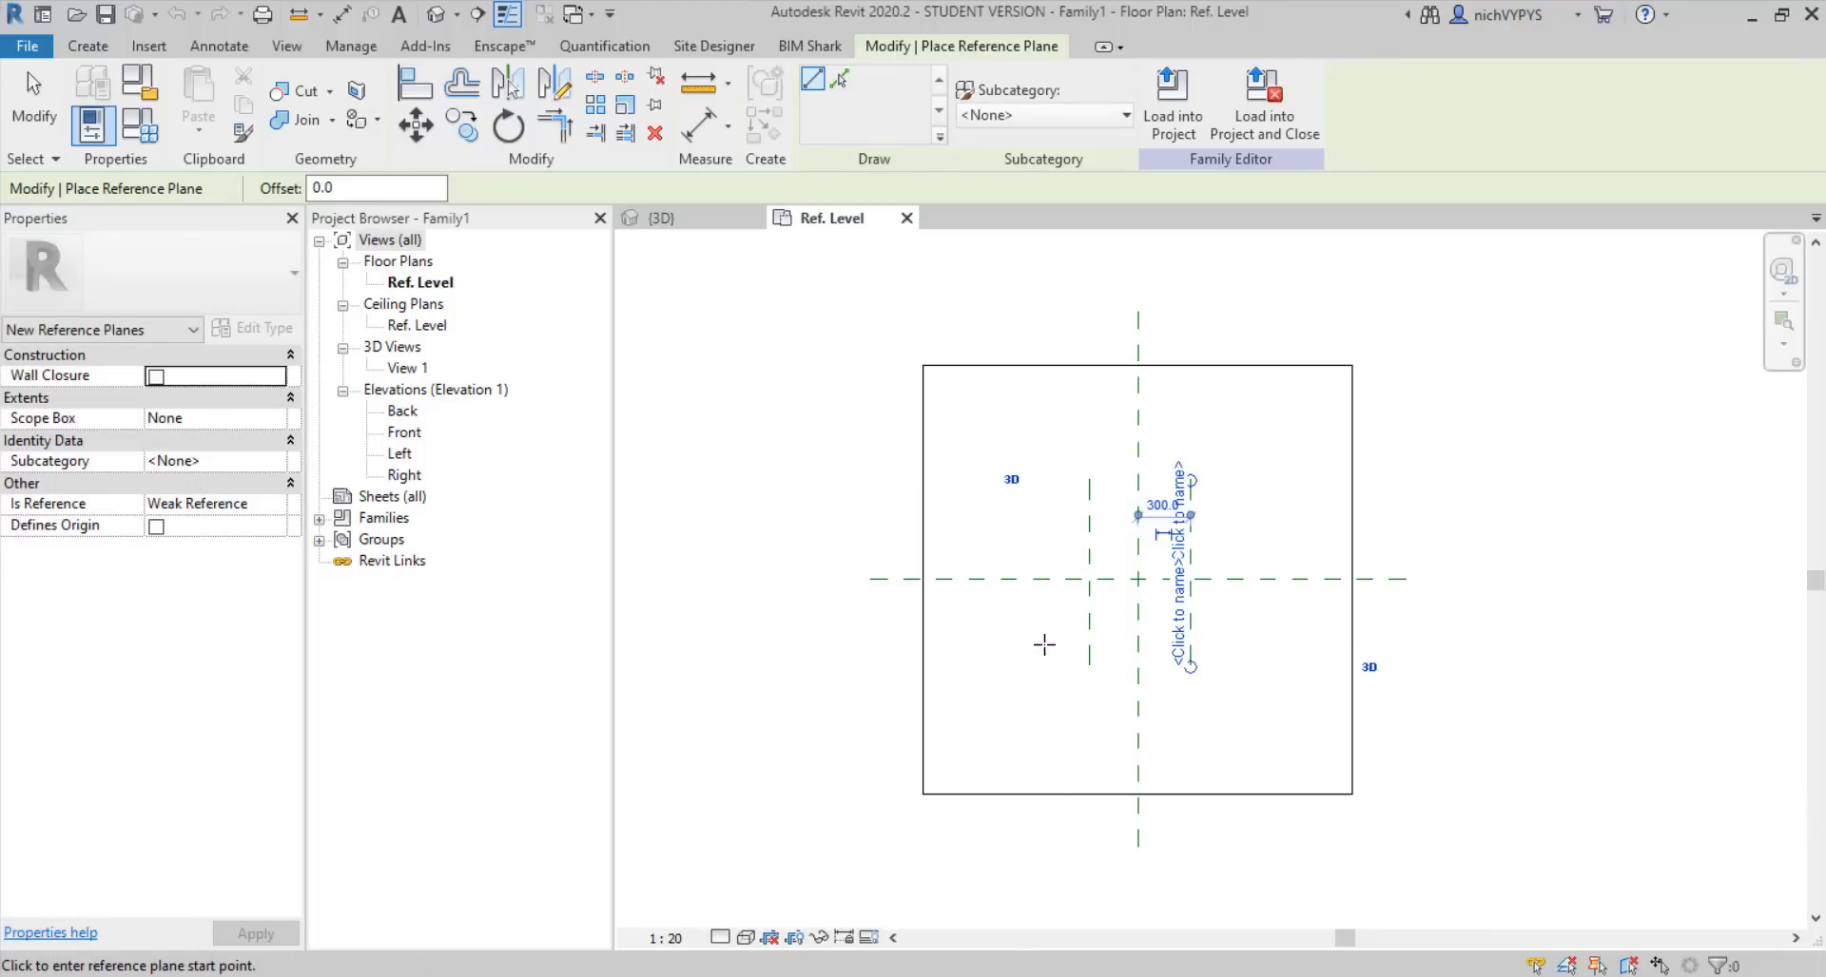
Draw a horizontal reference plane about 371 mm below the Center (Front/Back) plane, crossing both new vertical planes
left_click(1044, 644)
left_click(1248, 643)
scroll(1257, 597, "up", 2)
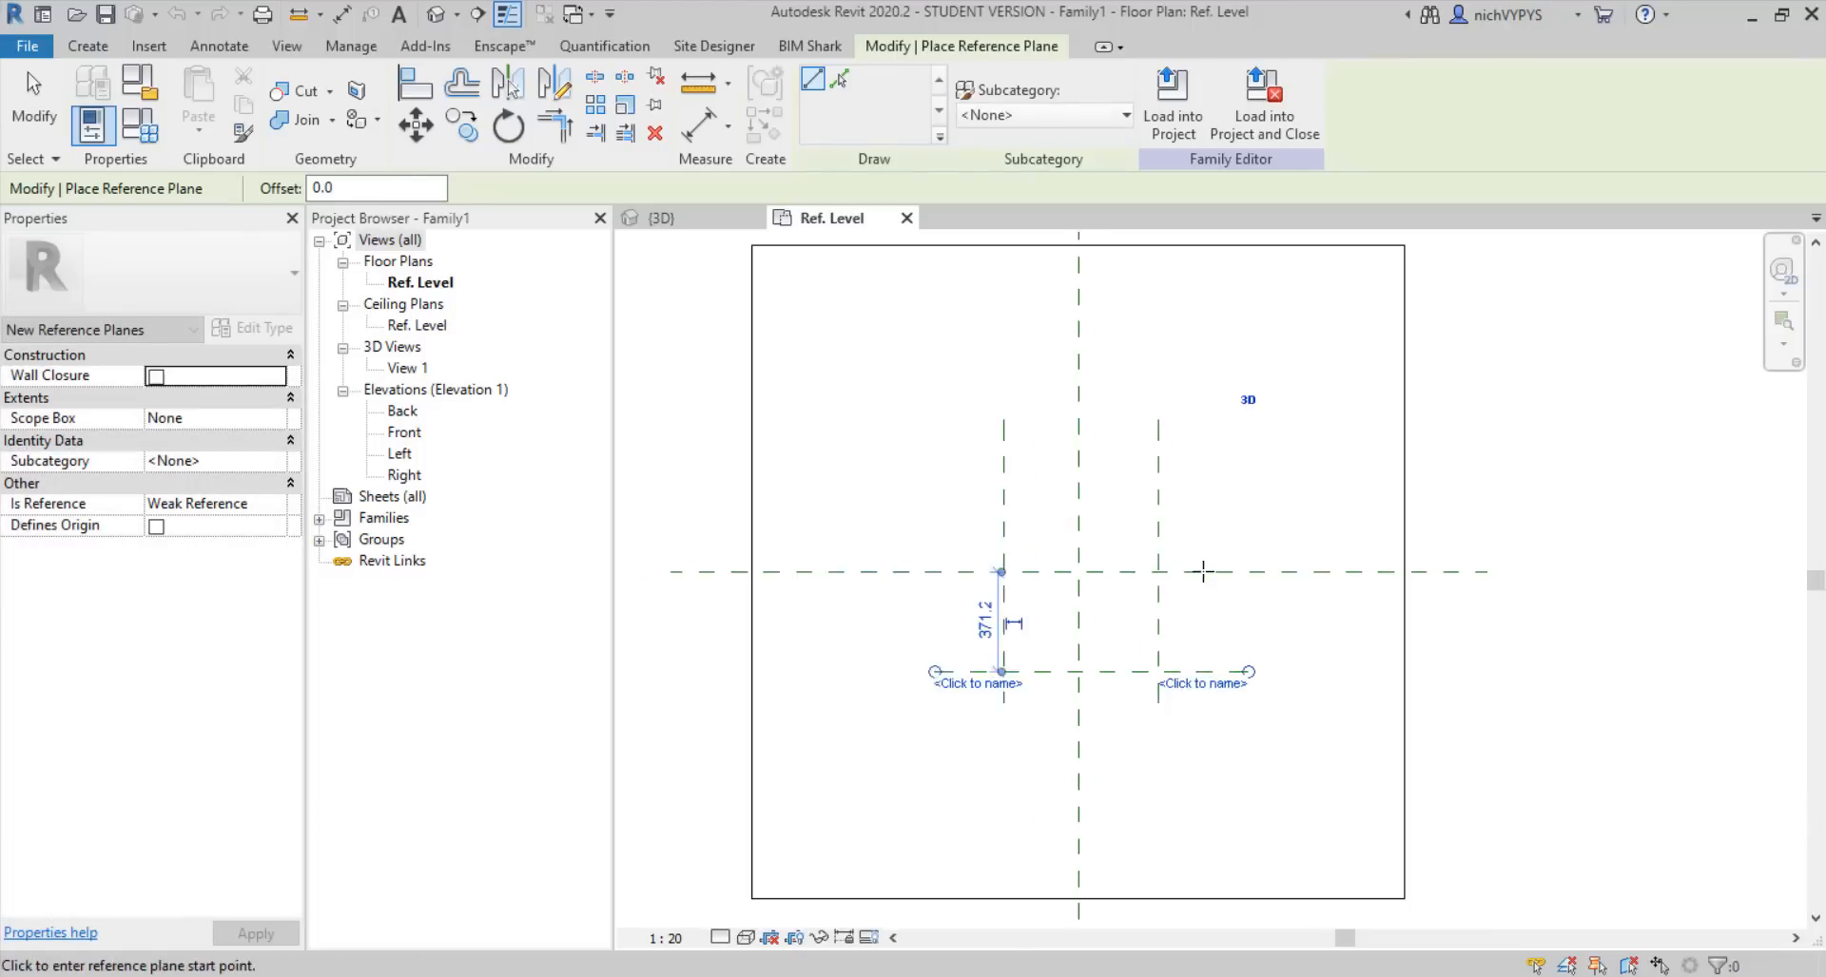
key("Escape")
key("Escape")
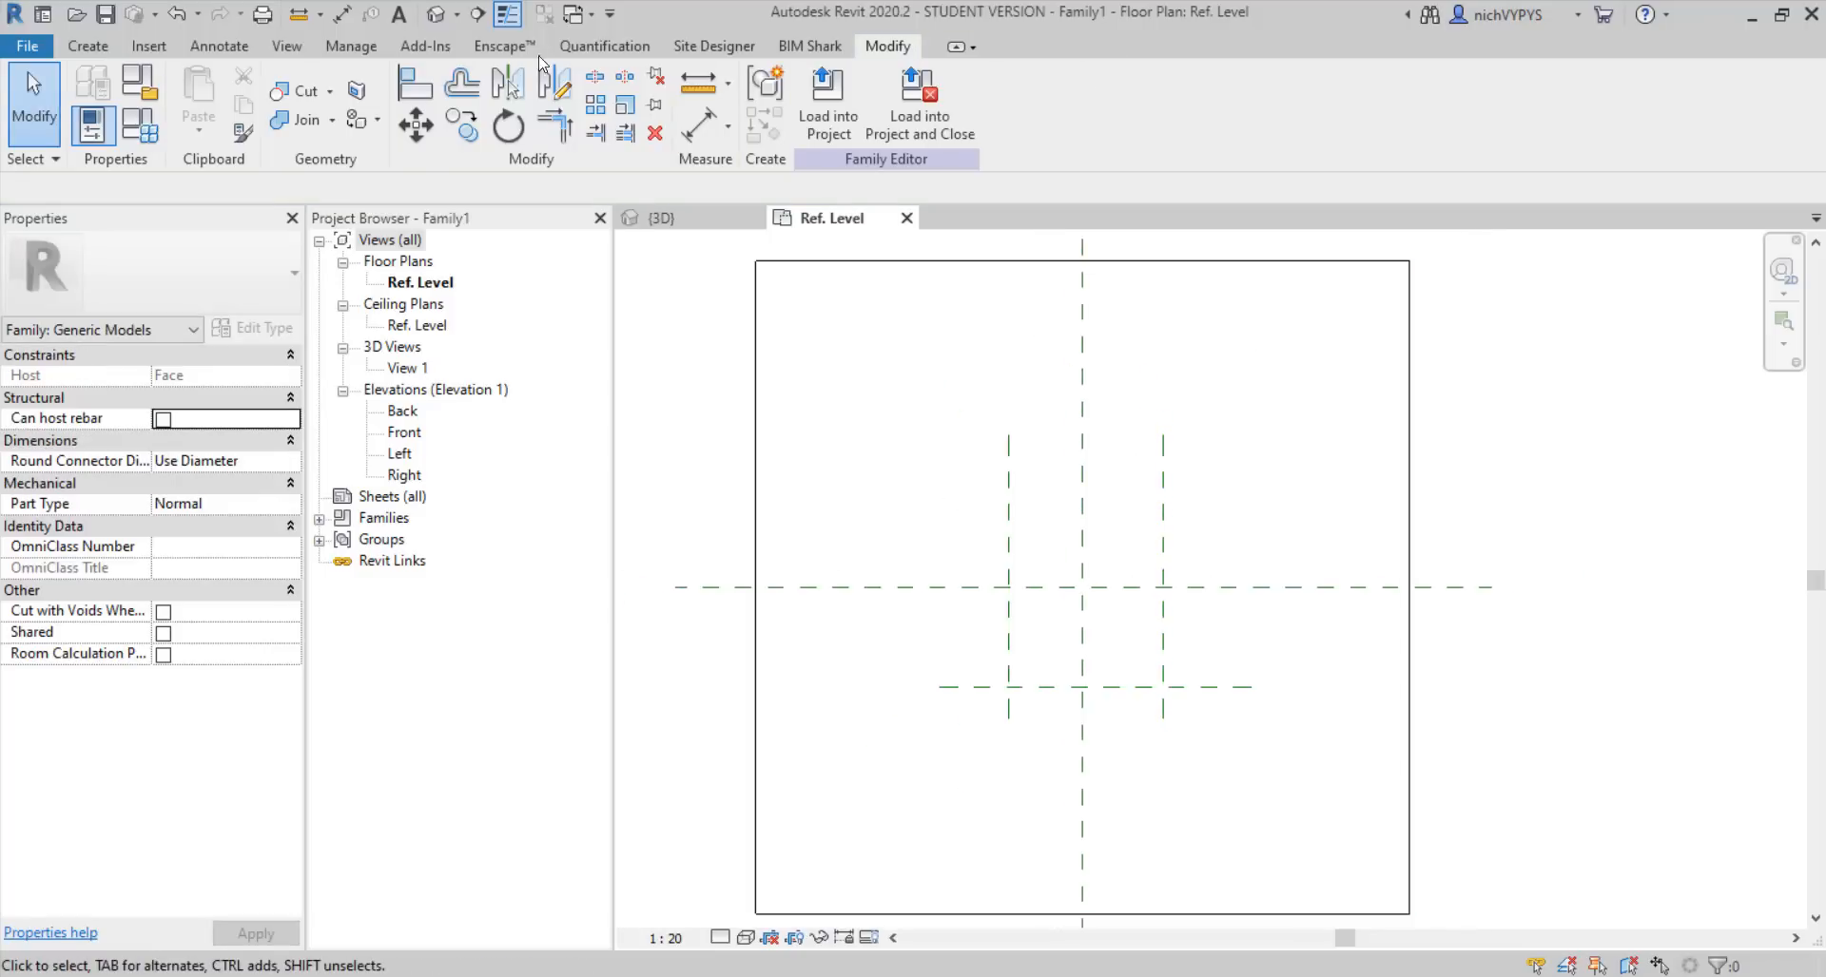
Place an aligned dimension across the left, center and right vertical reference planes and constrain its segments to be equal
left_click(341, 14)
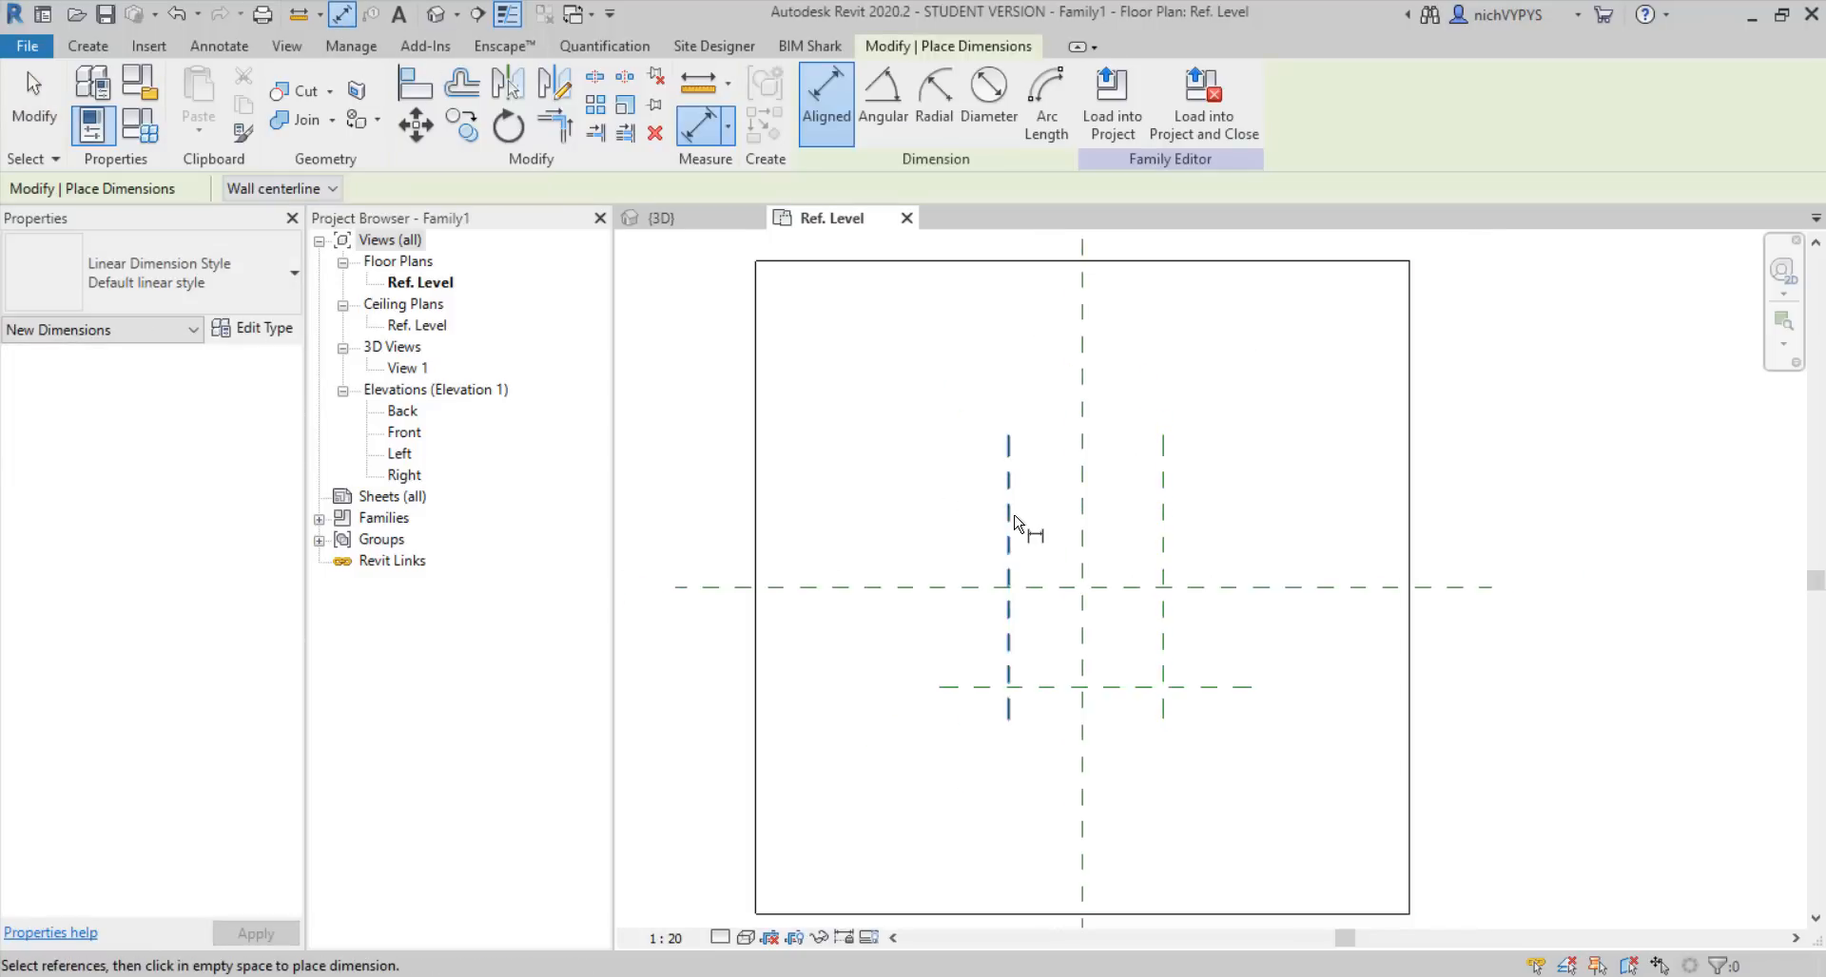
left_click(1014, 522)
left_click(1081, 518)
left_click(1164, 518)
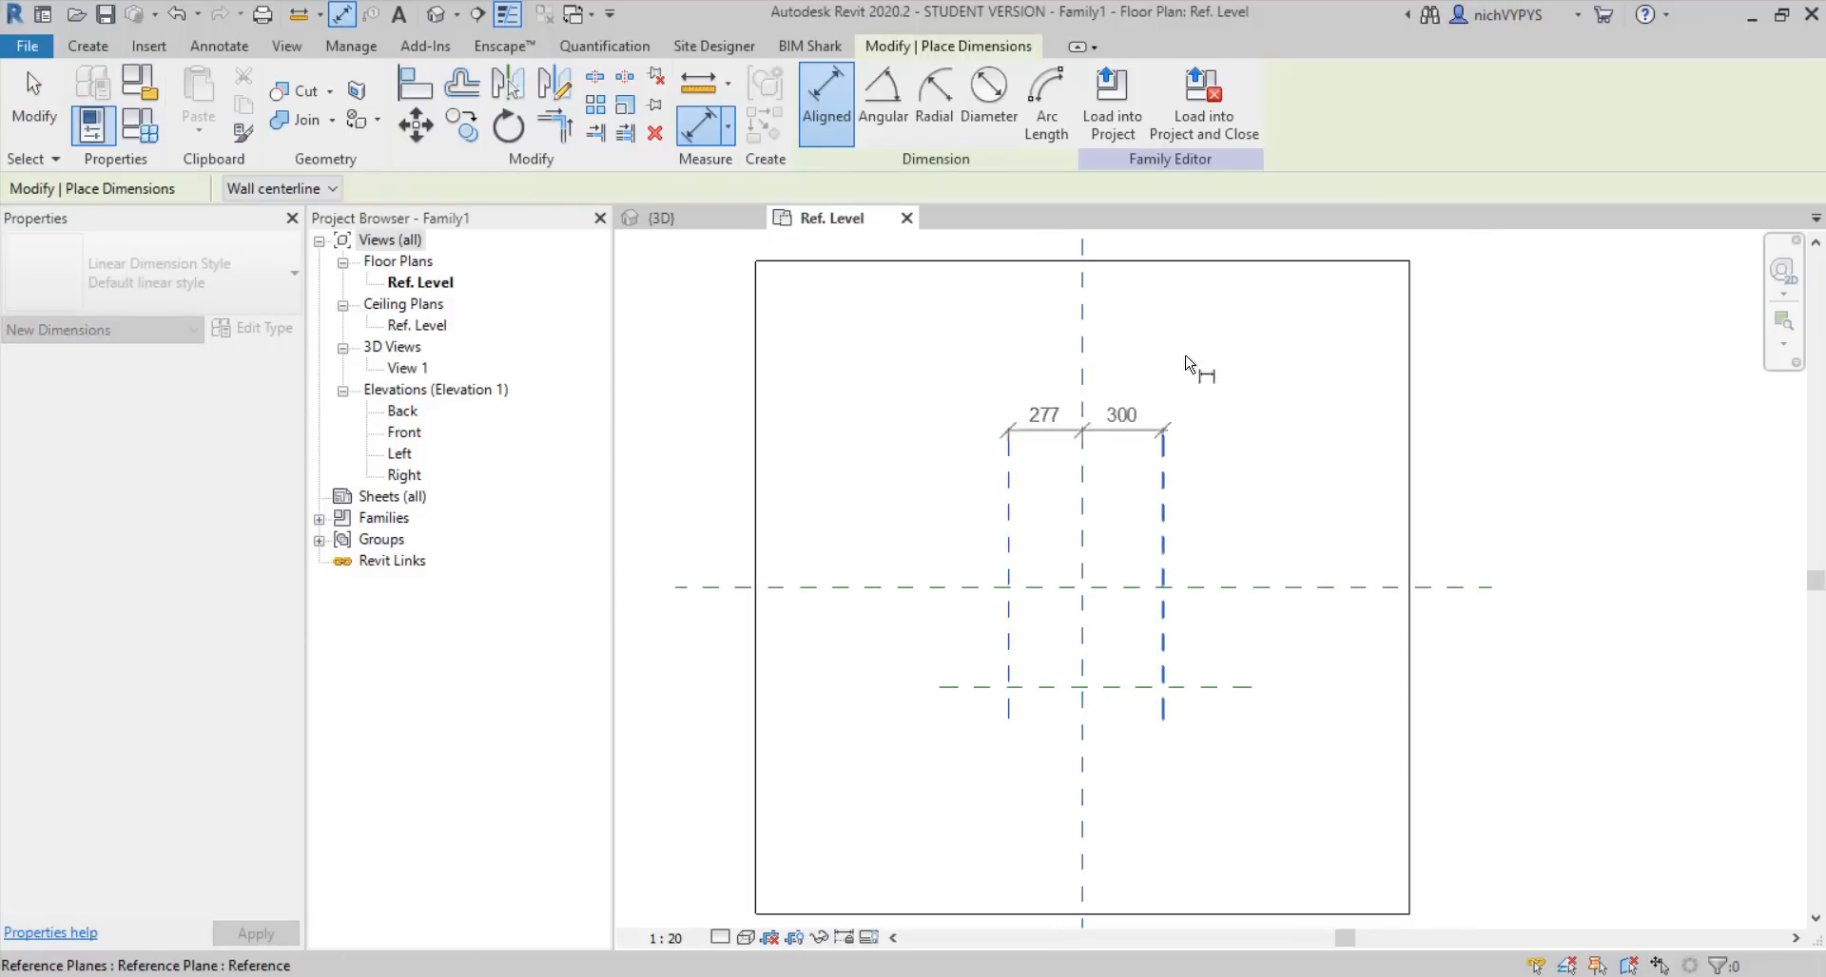
left_click(1222, 328)
left_click(1084, 255)
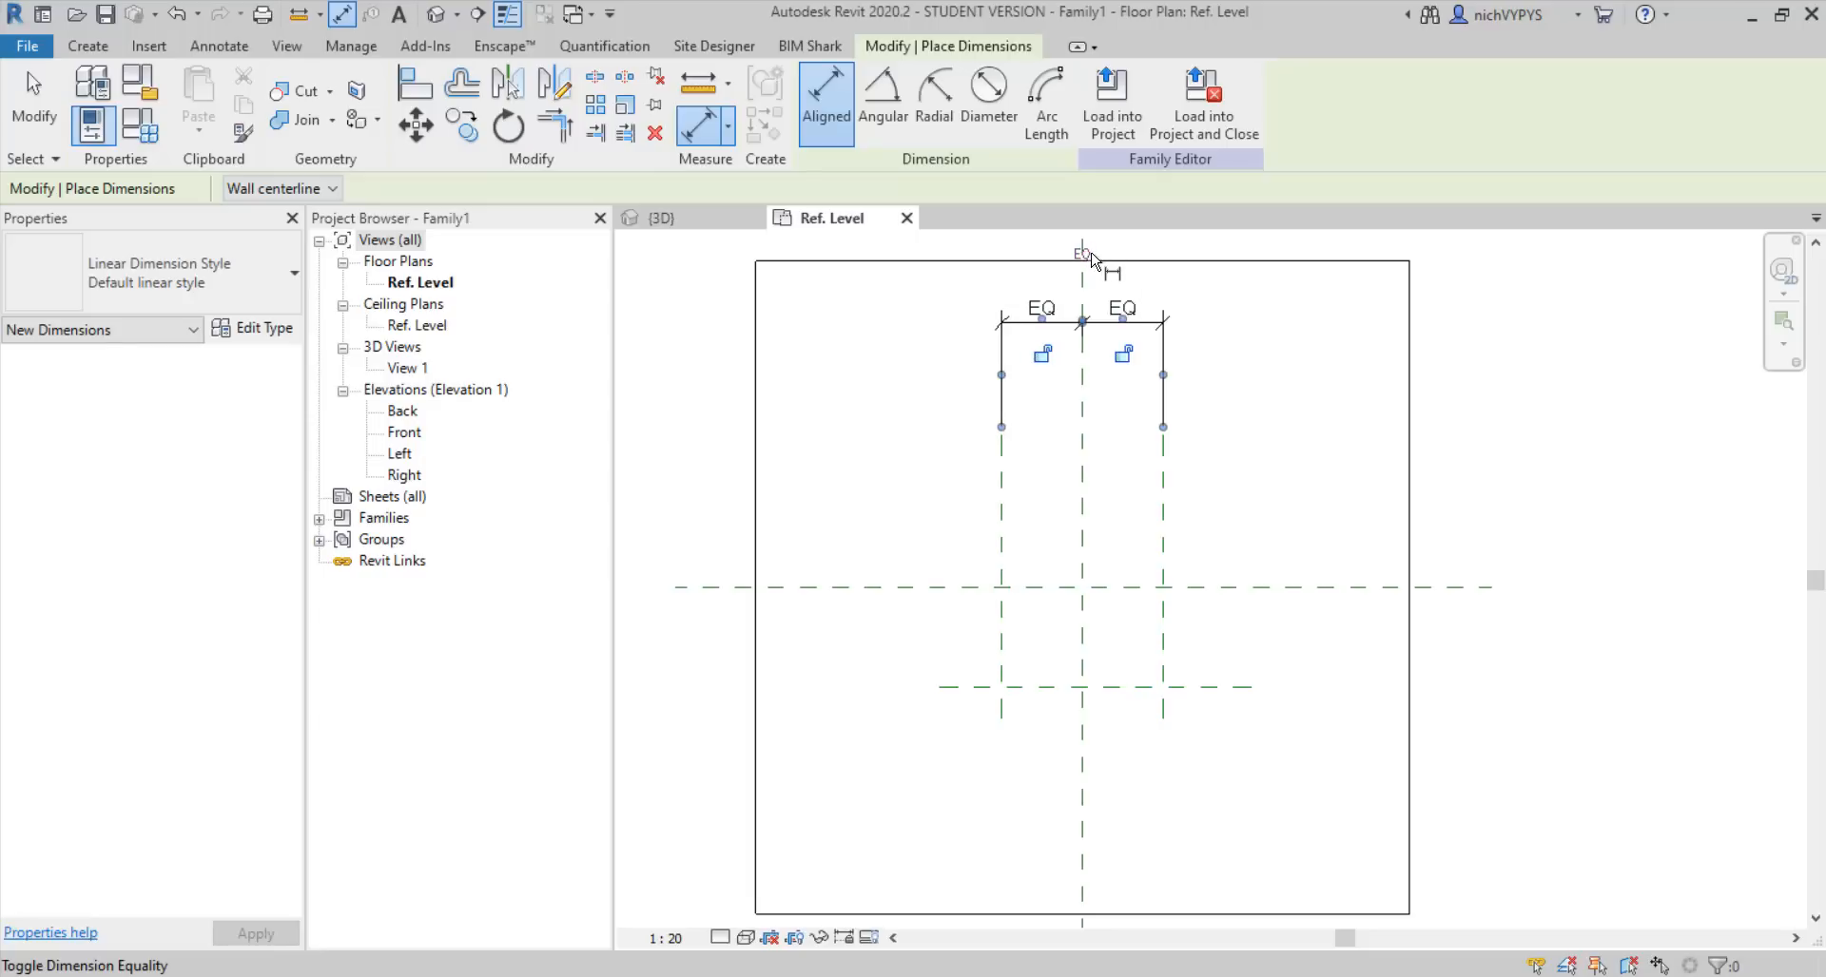
Dimension the overall distance between the outer vertical reference planes and the distance from Center (Front/Back) to the lower horizontal plane
left_click(1002, 489)
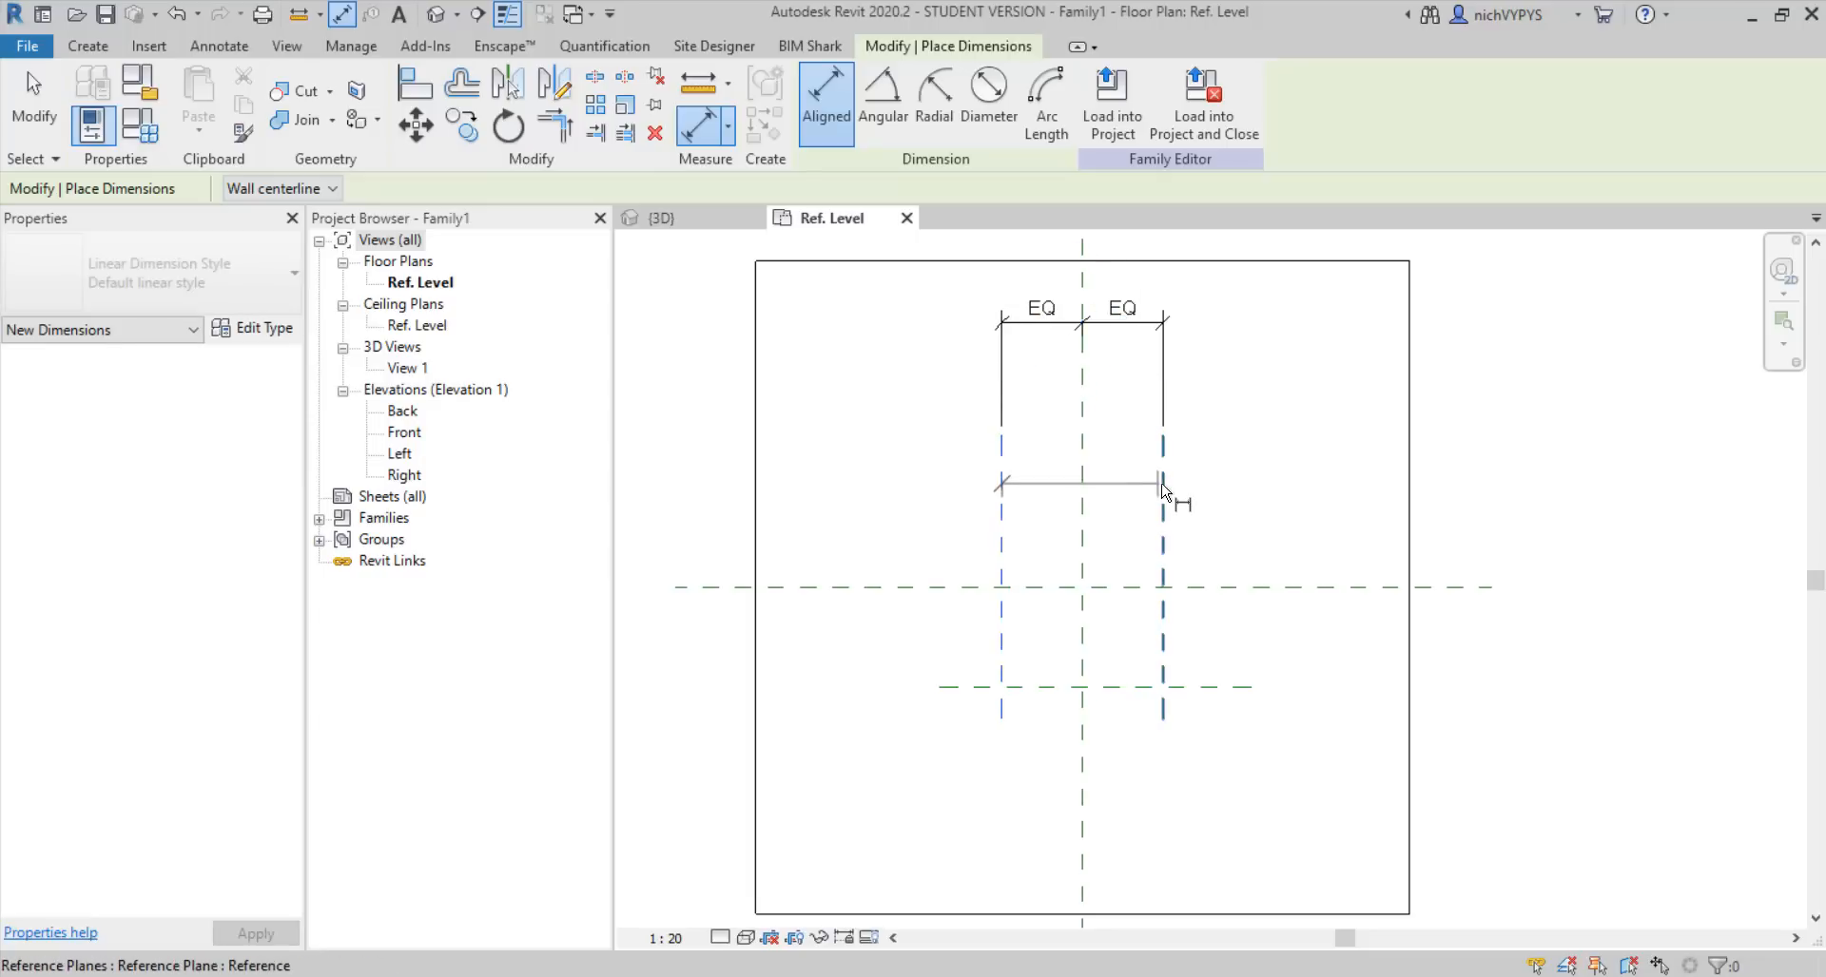
left_click(1164, 487)
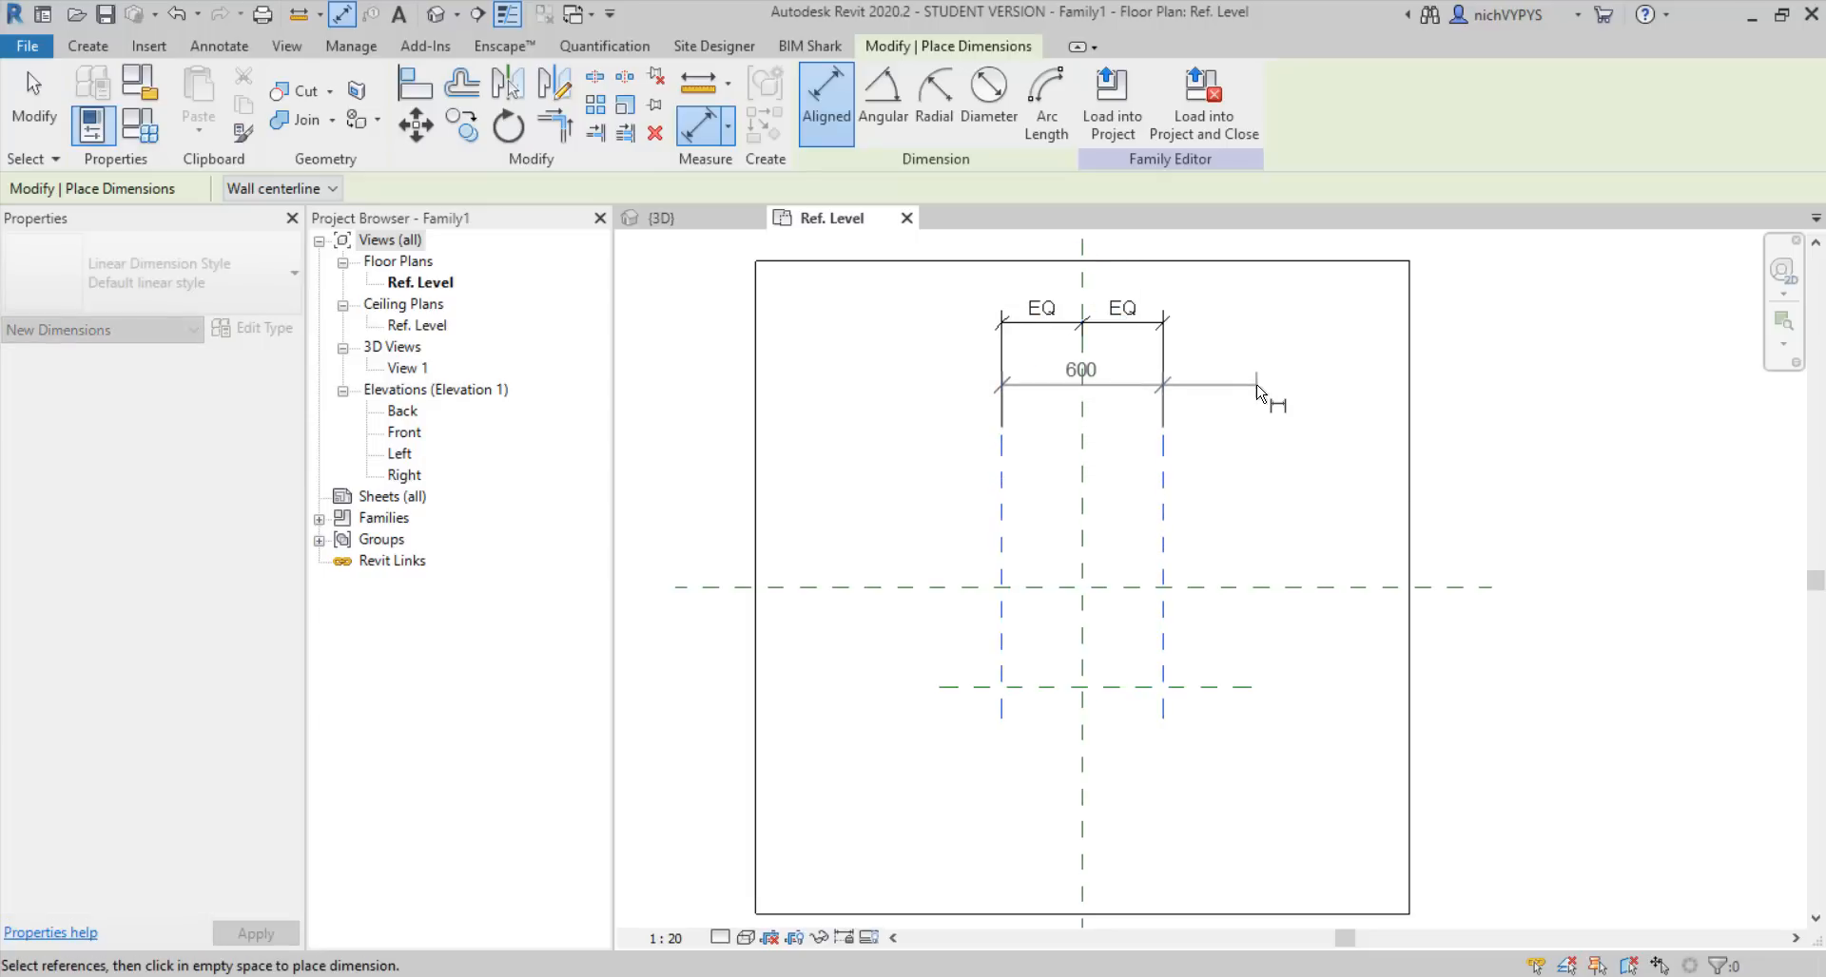
left_click(1264, 388)
left_click(1227, 589)
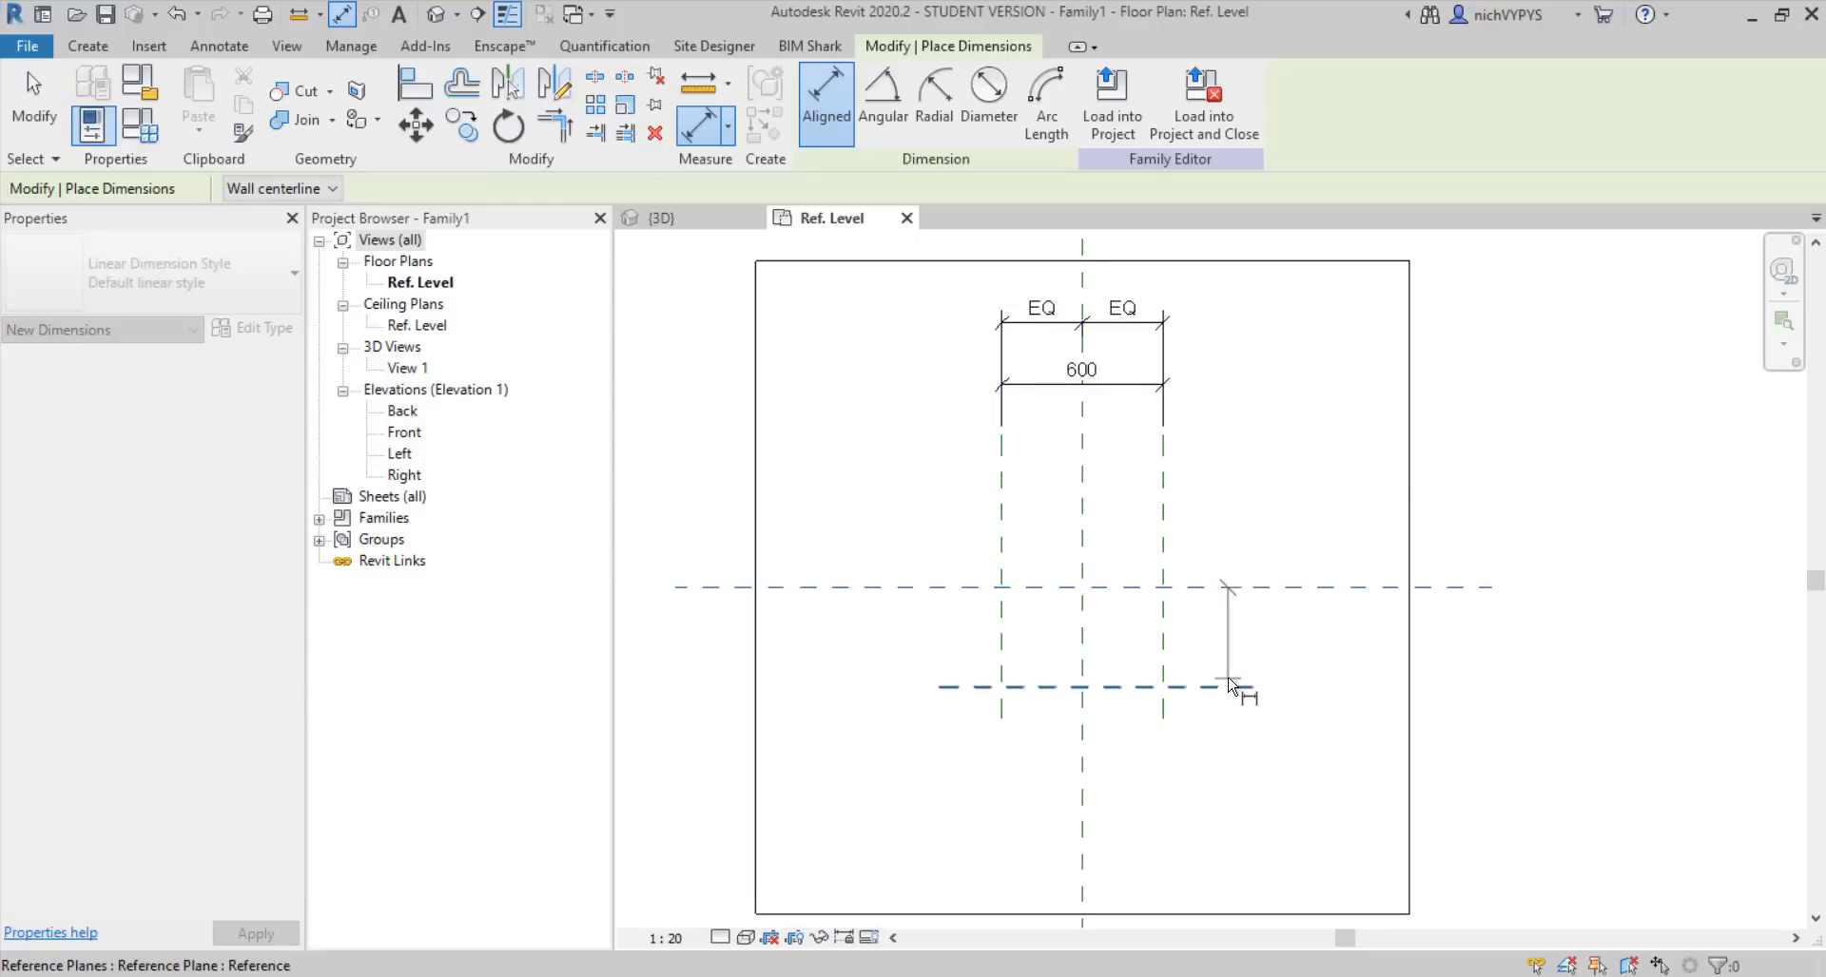
left_click(1228, 684)
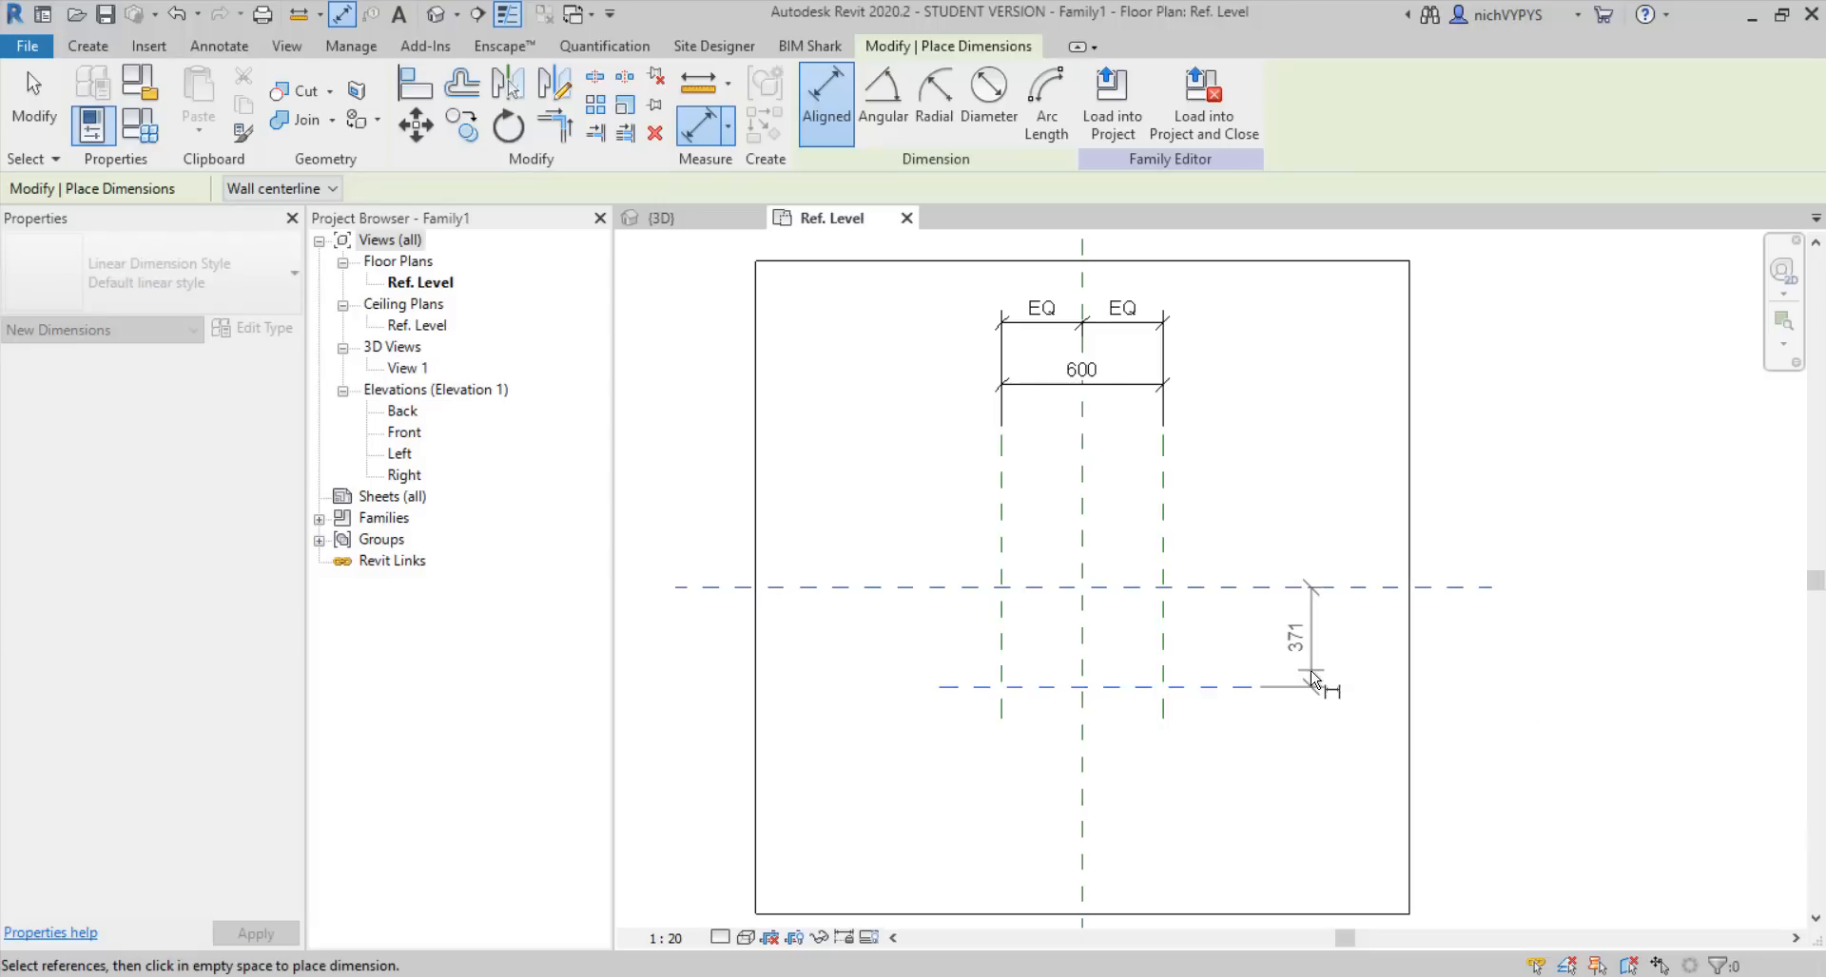
left_click(1314, 718)
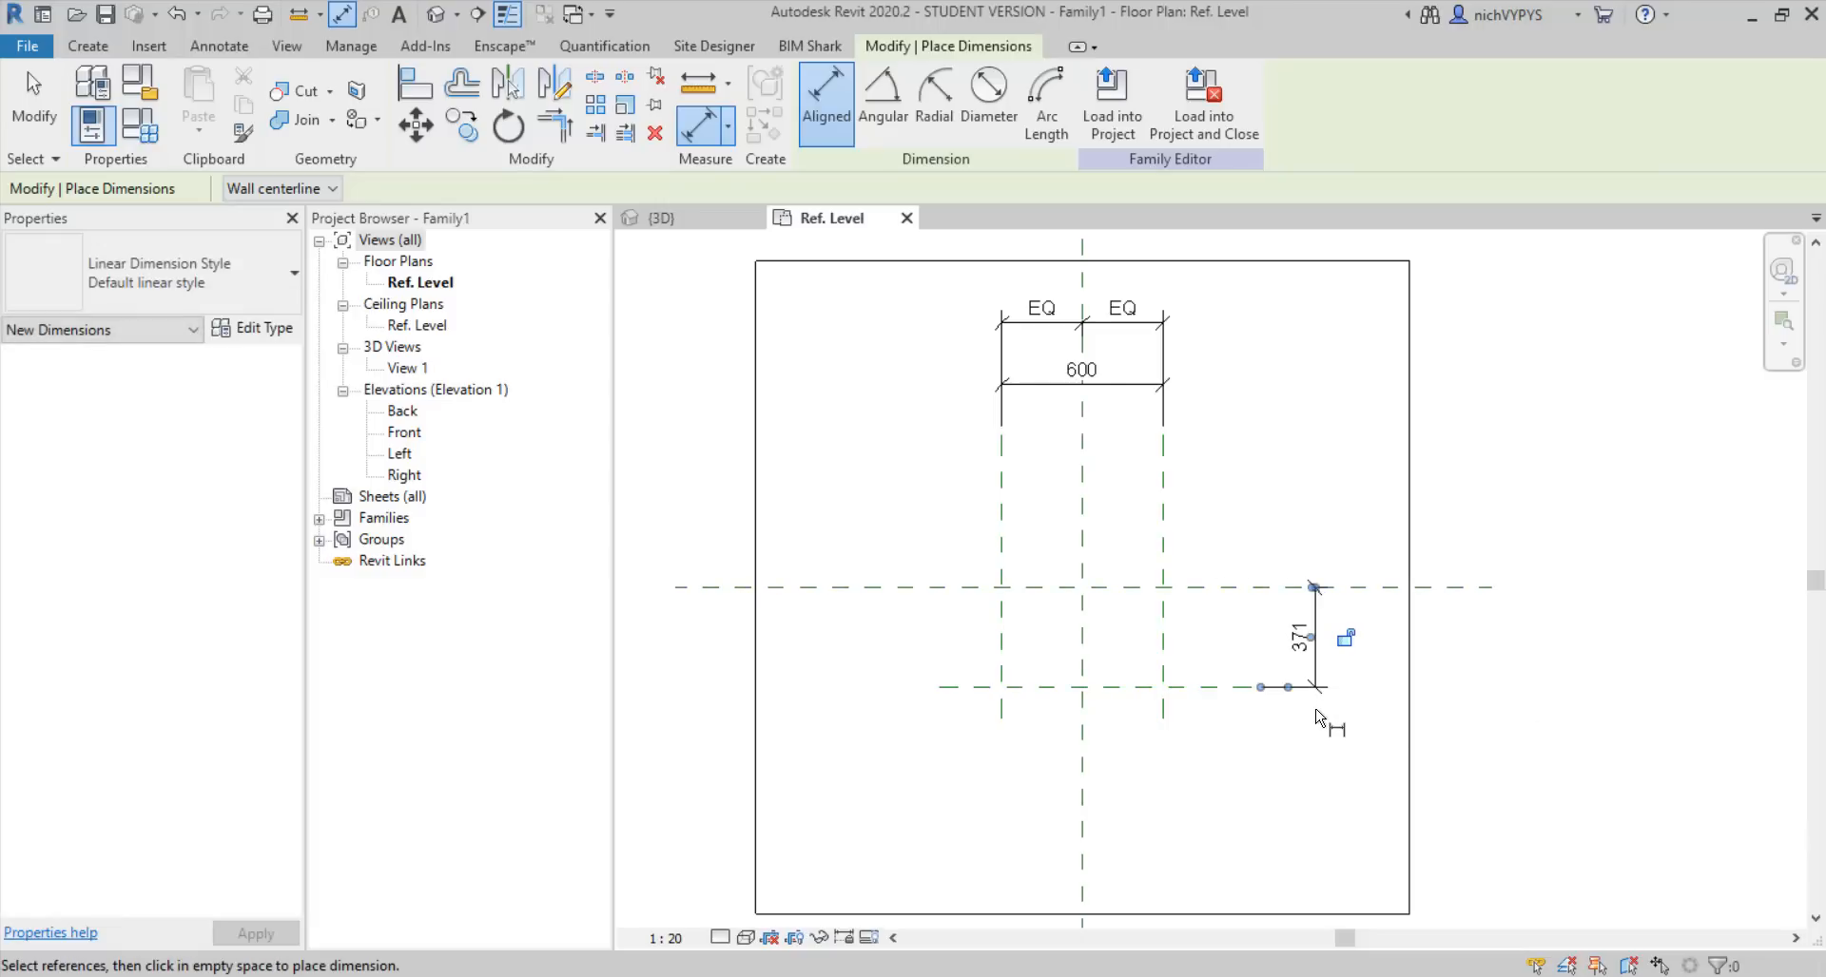
key("Escape")
key("Escape")
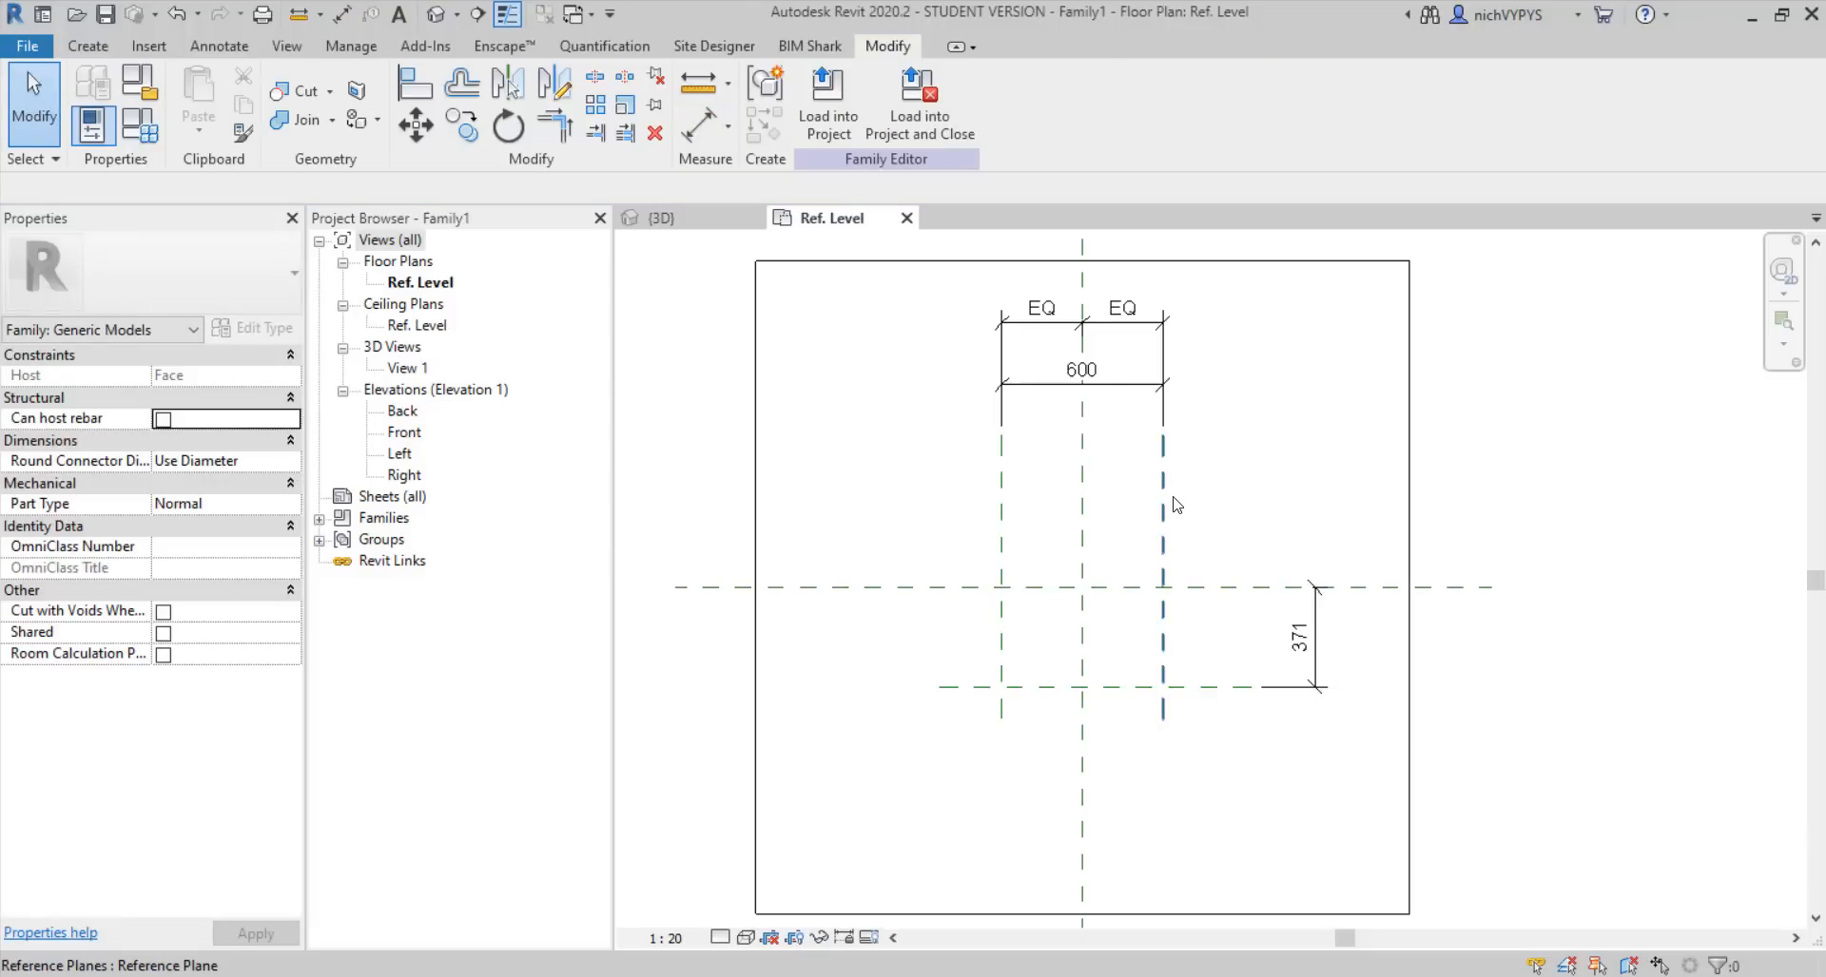
Copy the right vertical reference plane twice, placing one copy about 120 mm inside each outer vertical plane
left_click(1163, 502)
left_click(462, 124)
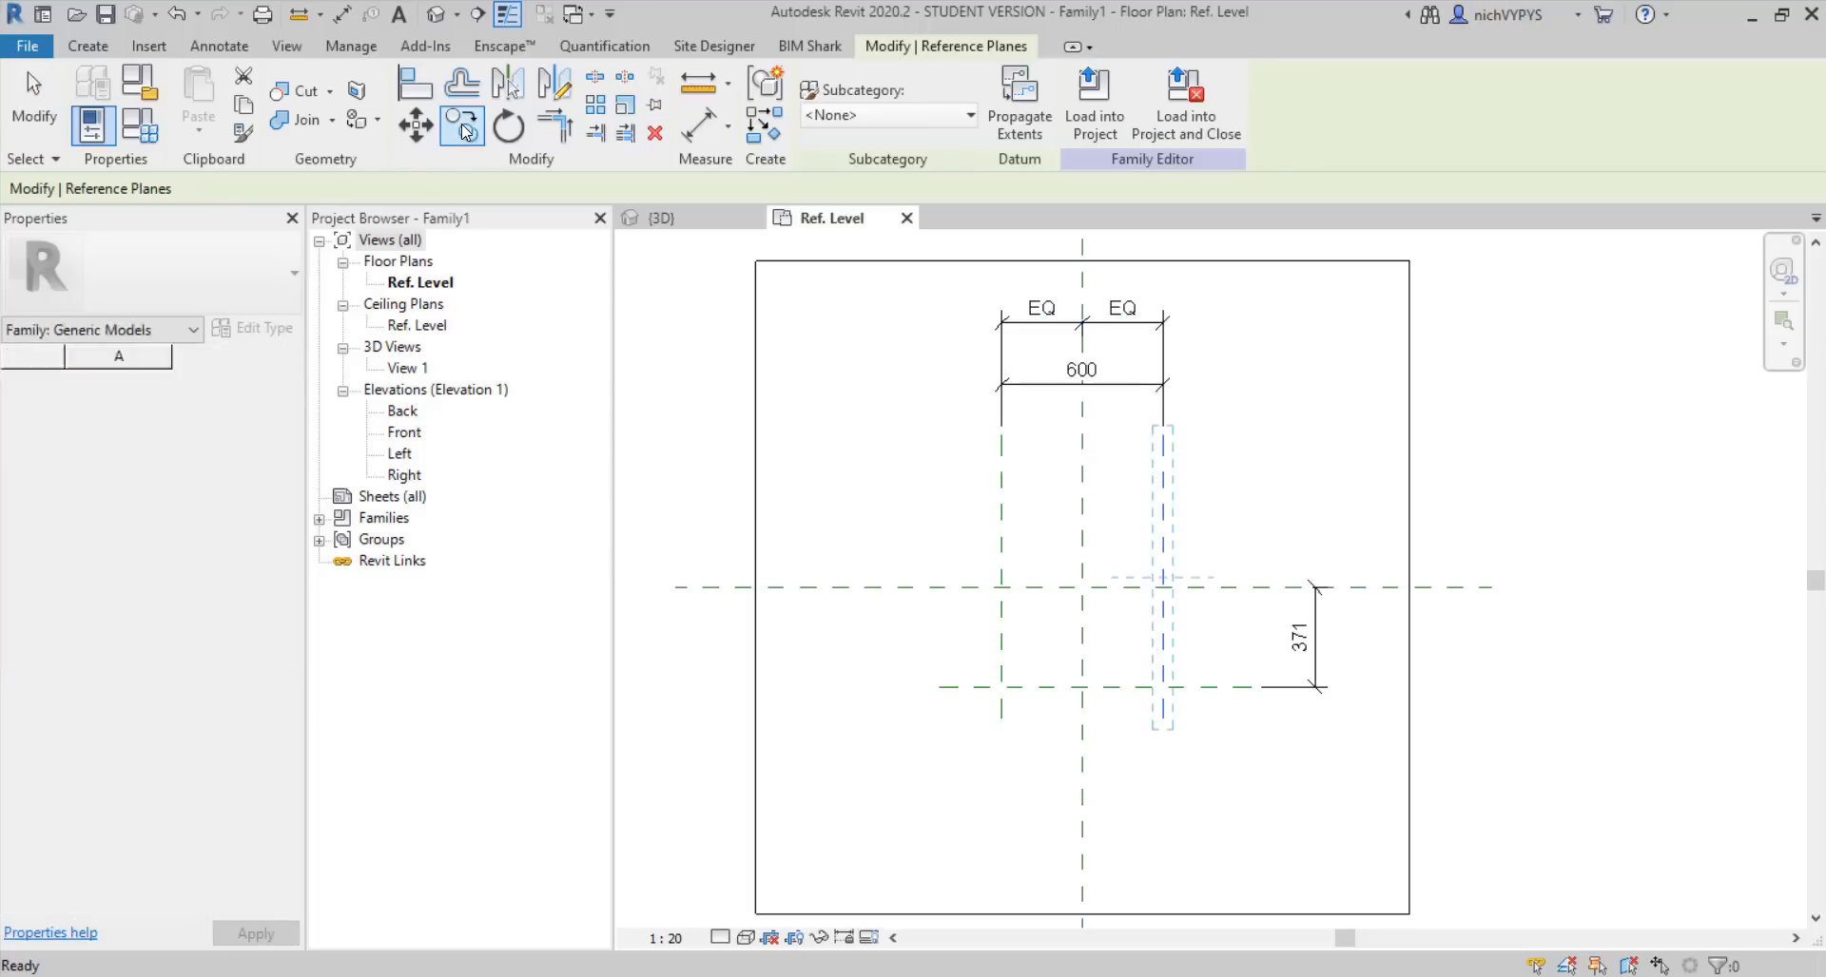
left_click(401, 188)
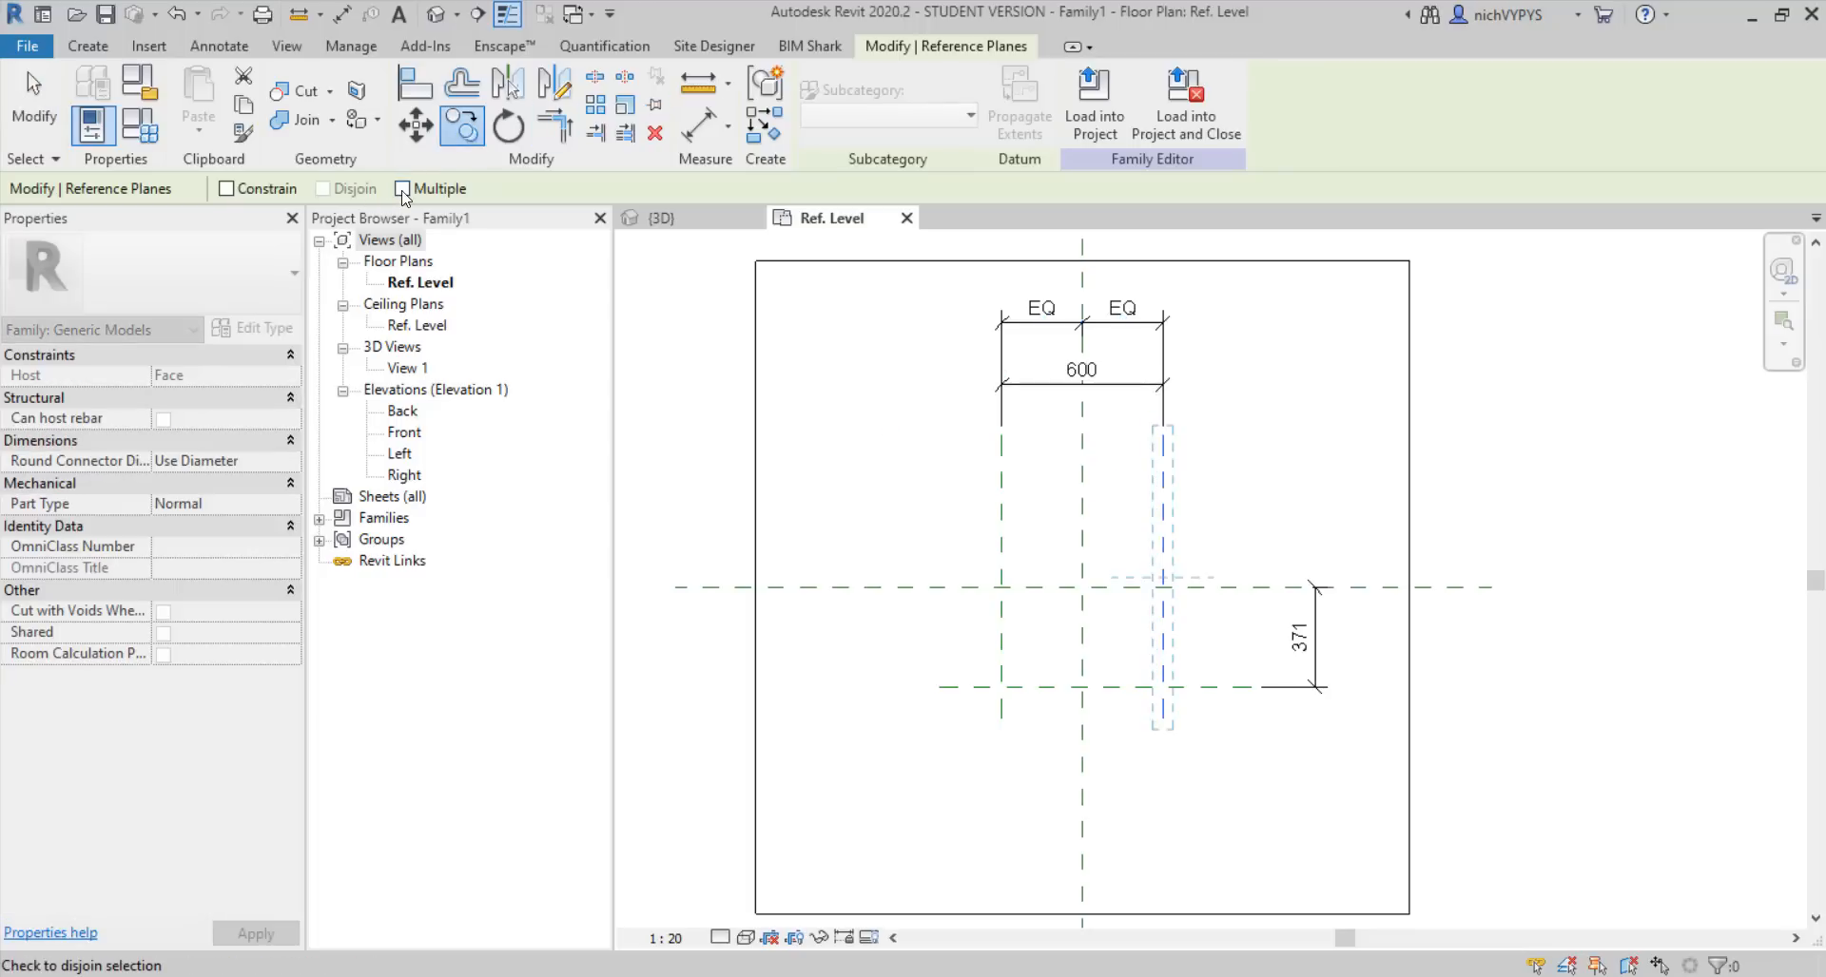
left_click(1220, 781)
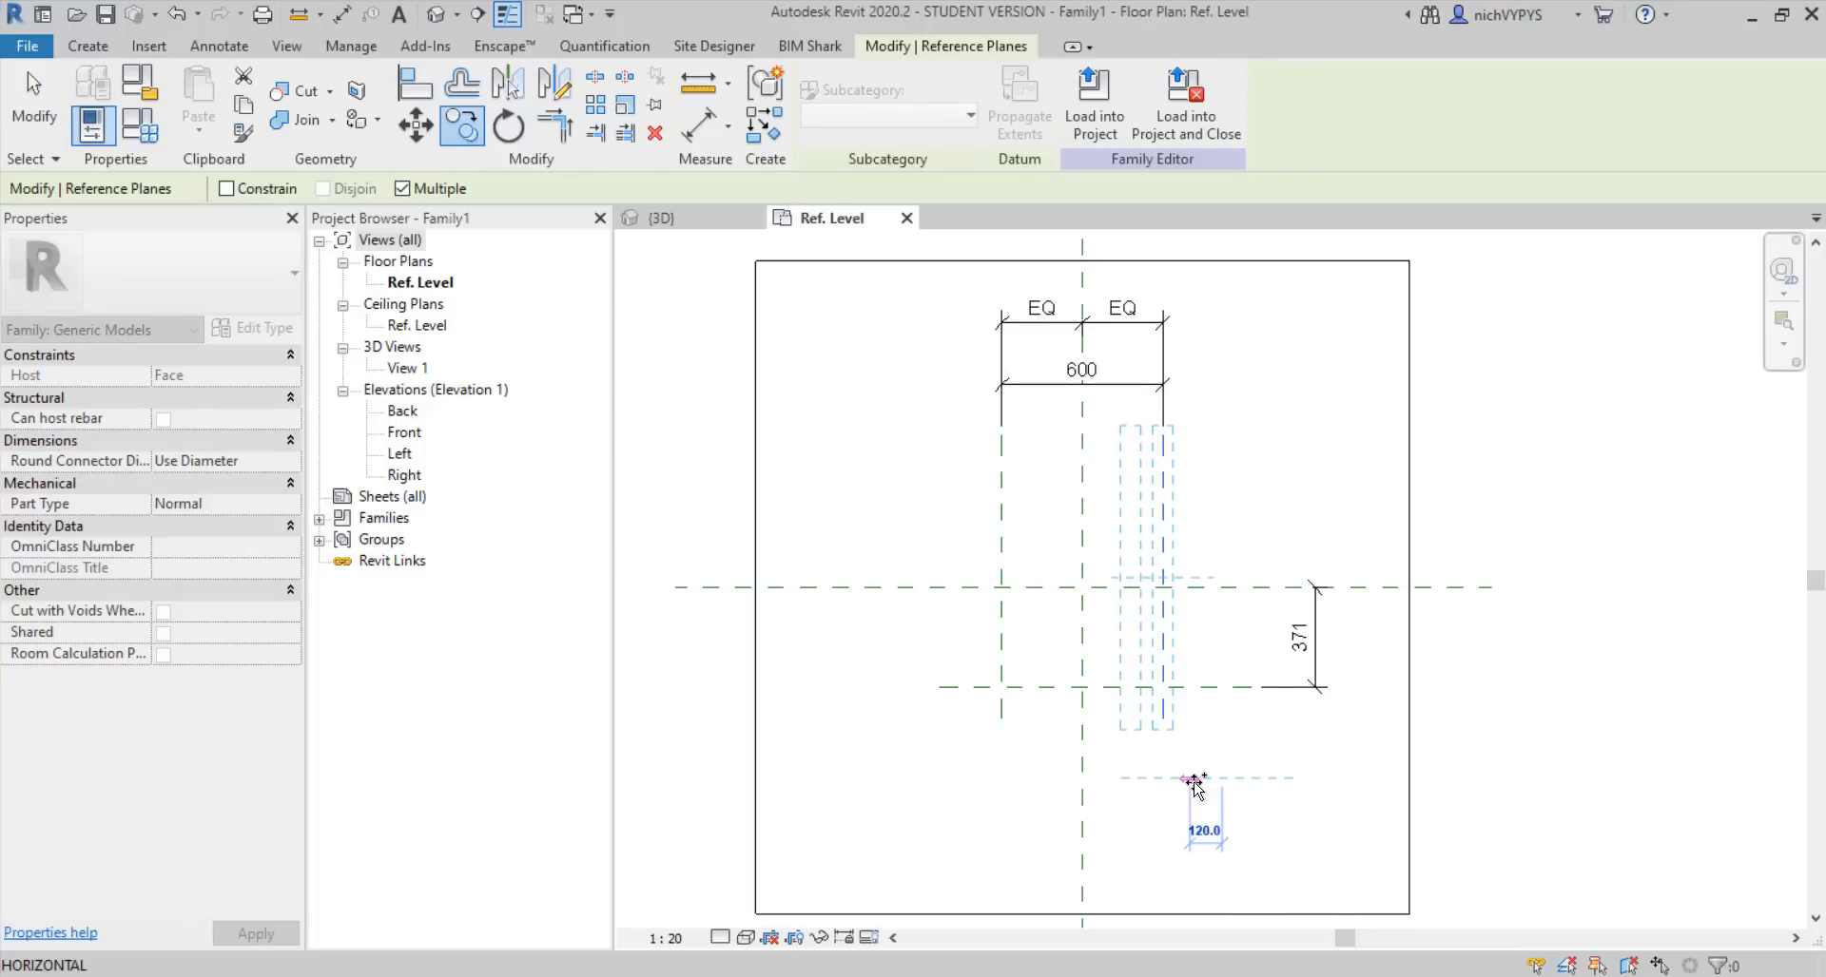
left_click(1193, 780)
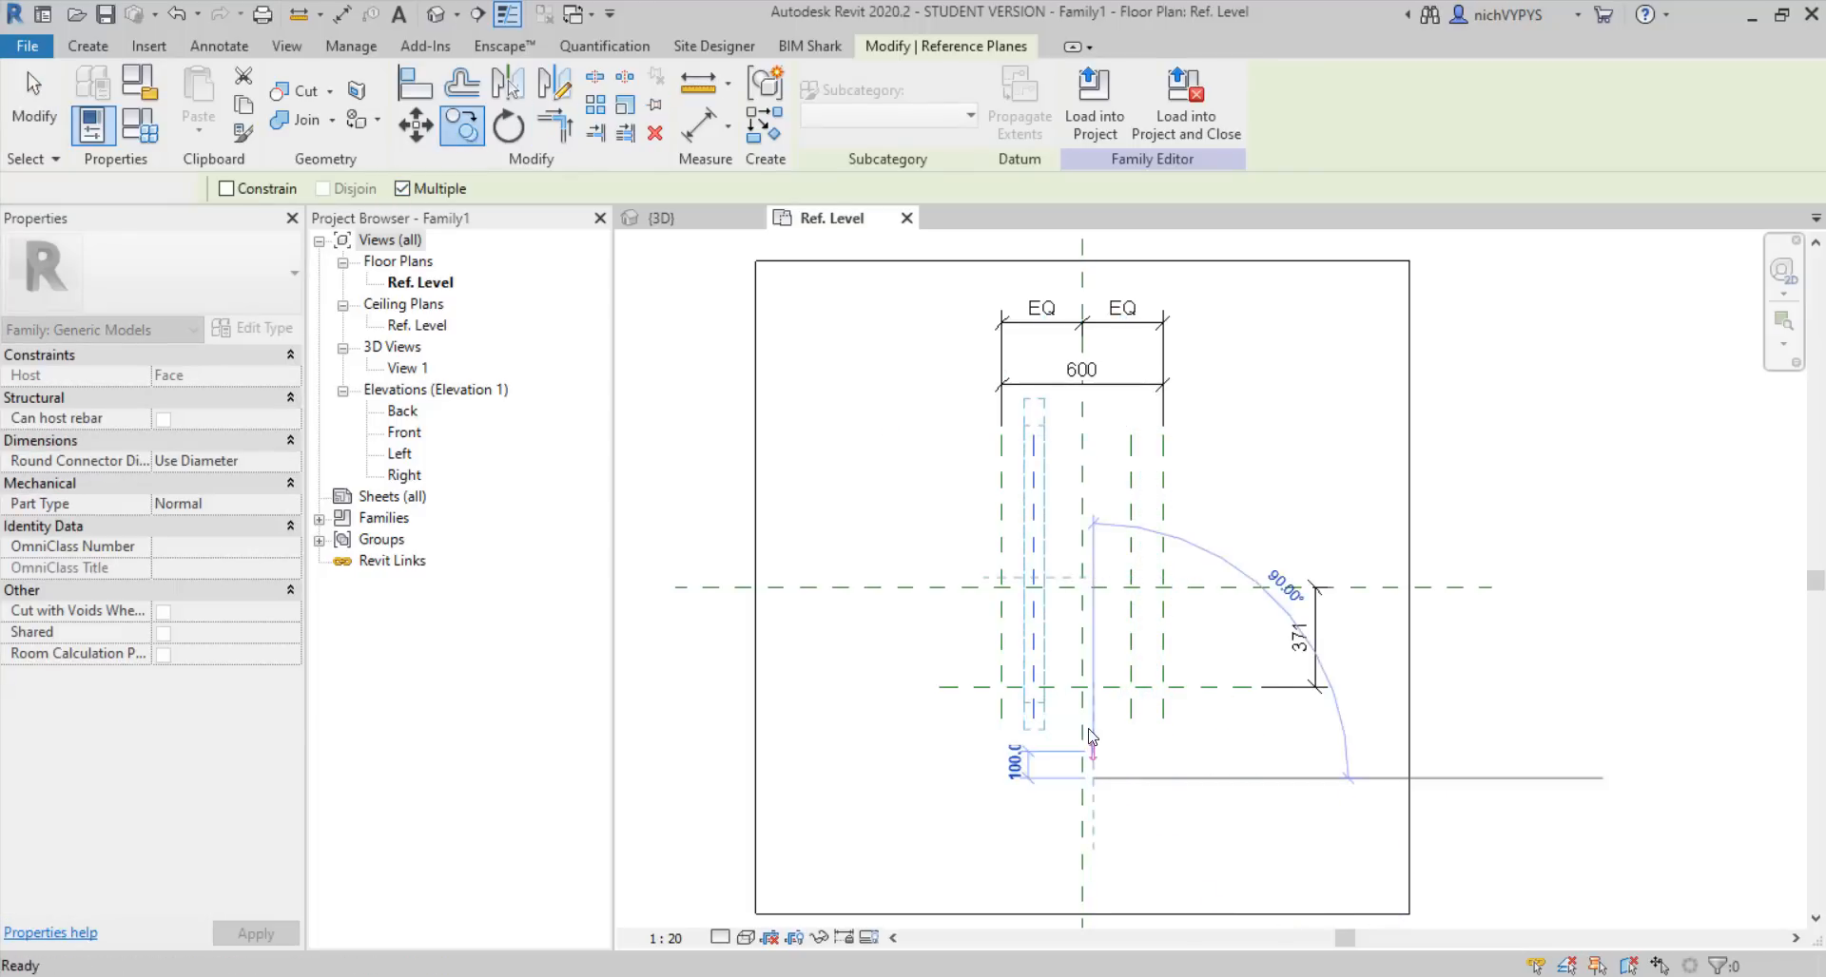
left_click(1089, 737)
key("Escape")
key("Escape")
left_click(1034, 666)
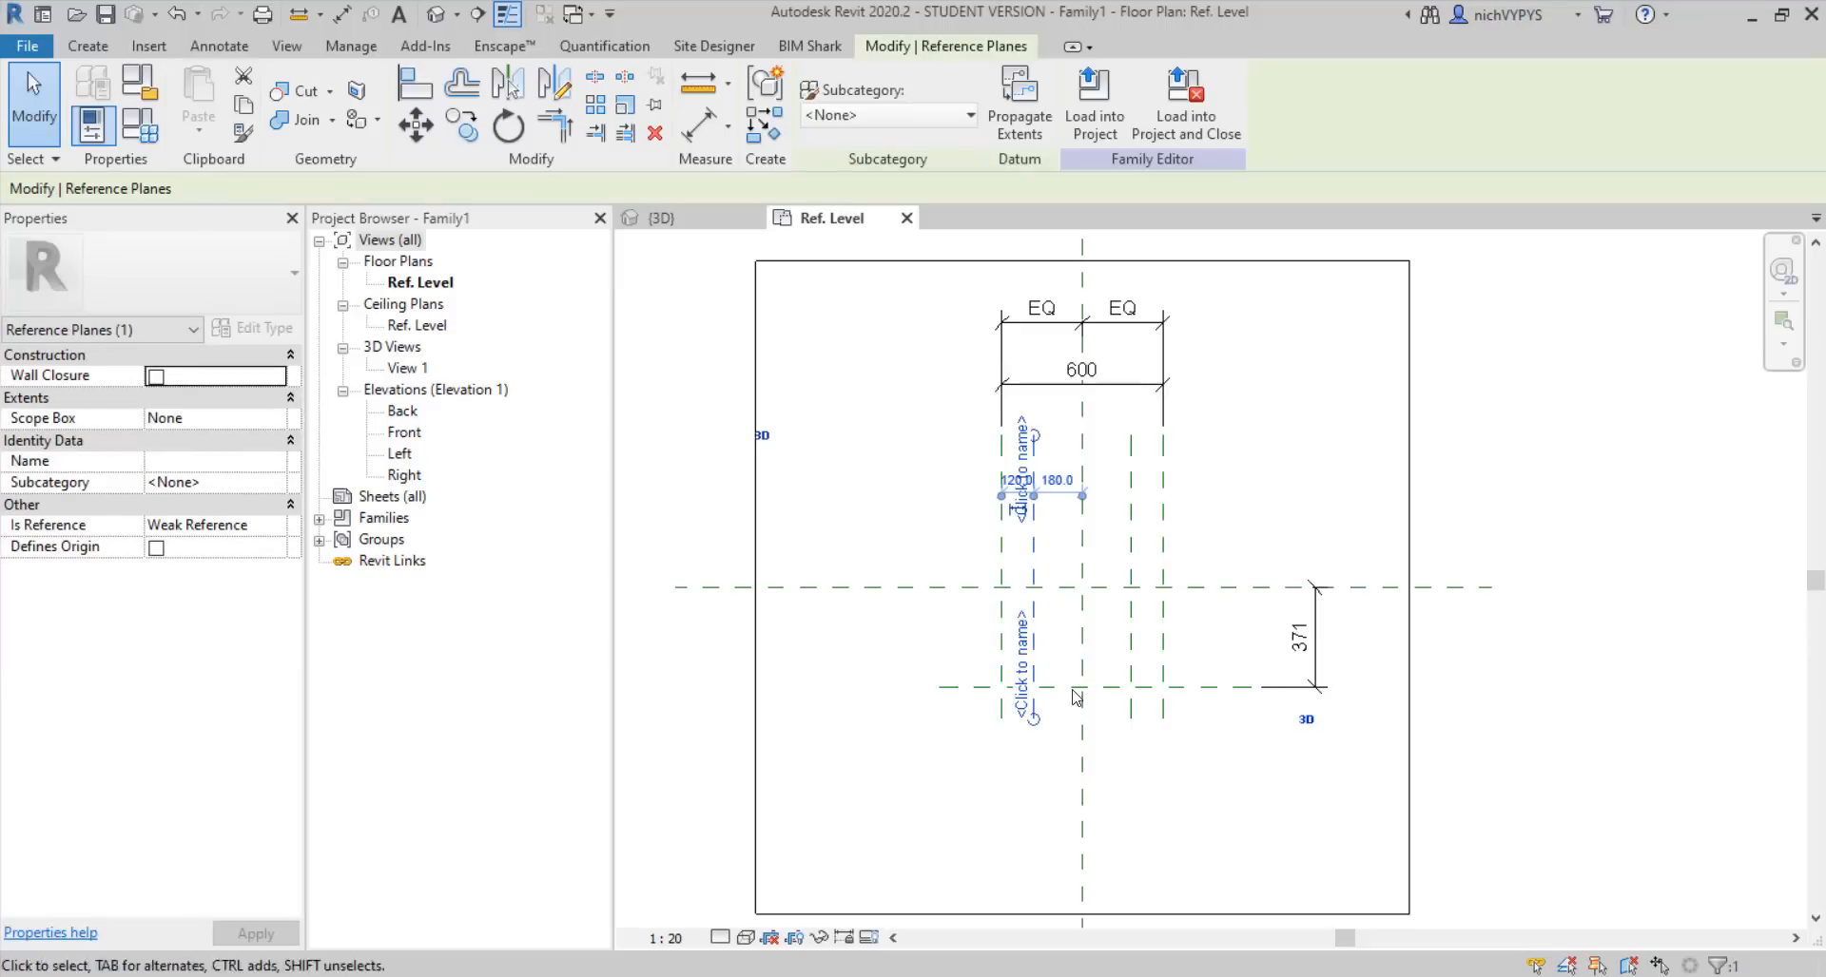
left_click(669, 286)
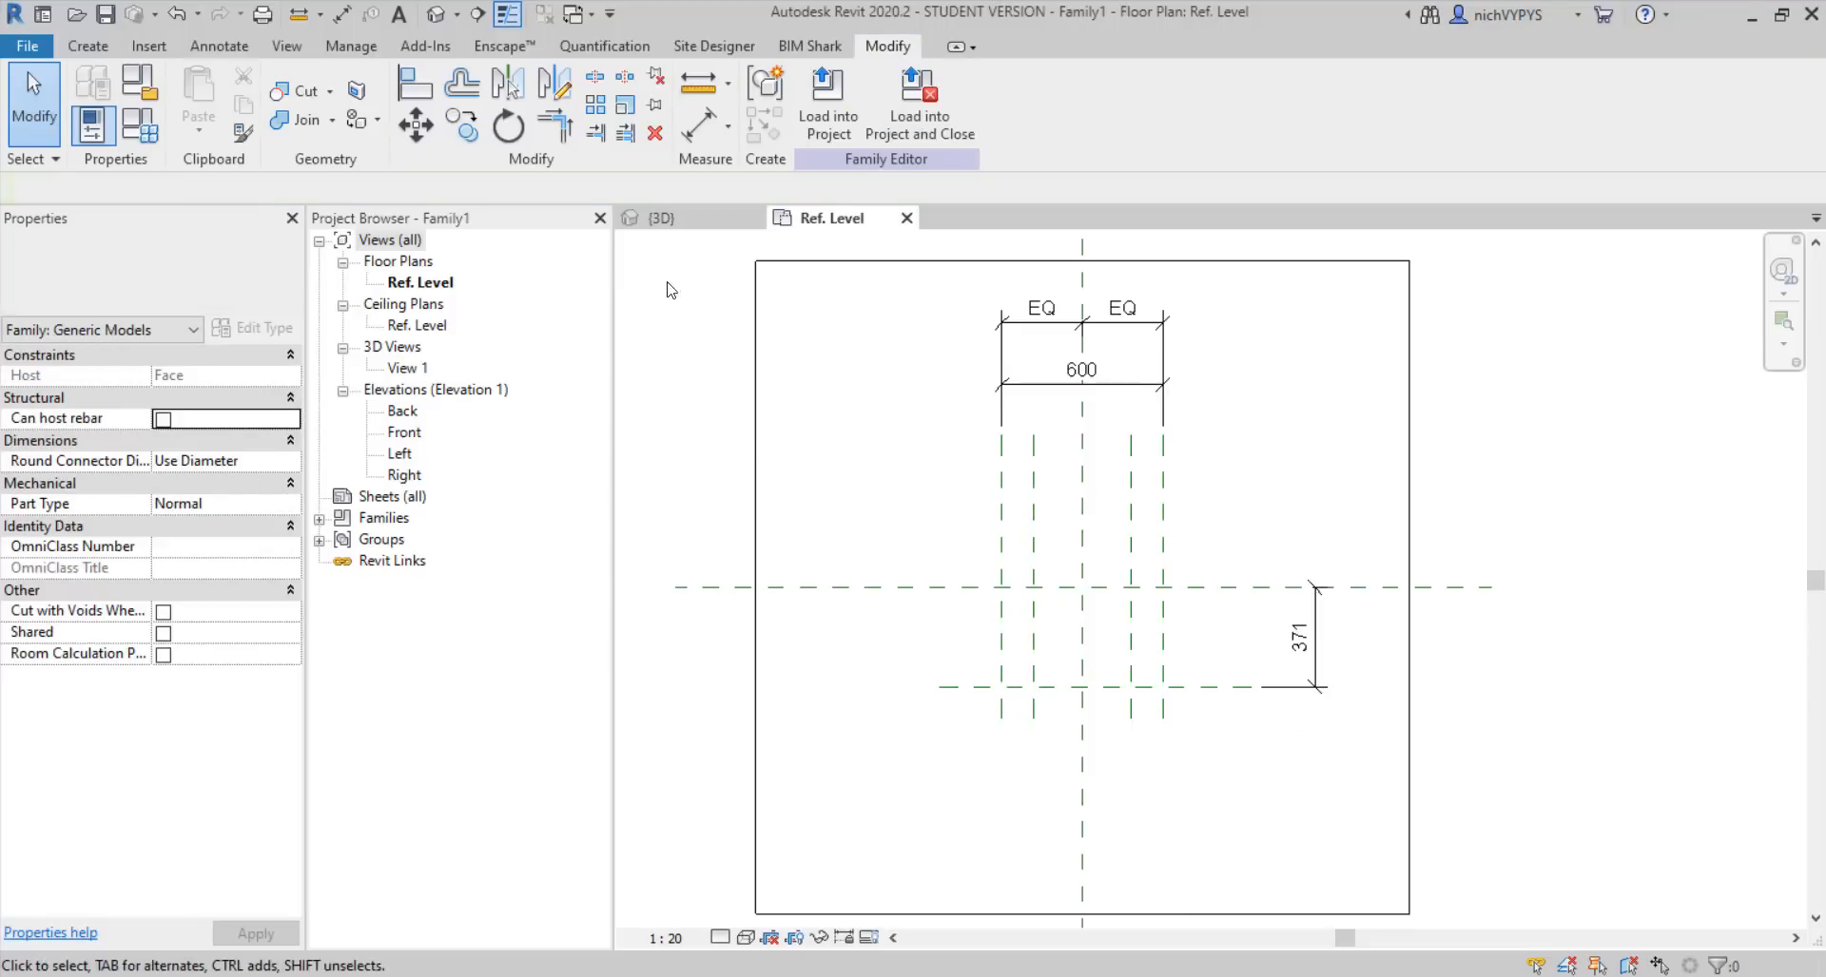
Place an aligned dimension below the planes across both inner vertical planes and Center (Left/Right), and constrain its segments to be equal
left_click(342, 14)
left_click(1034, 672)
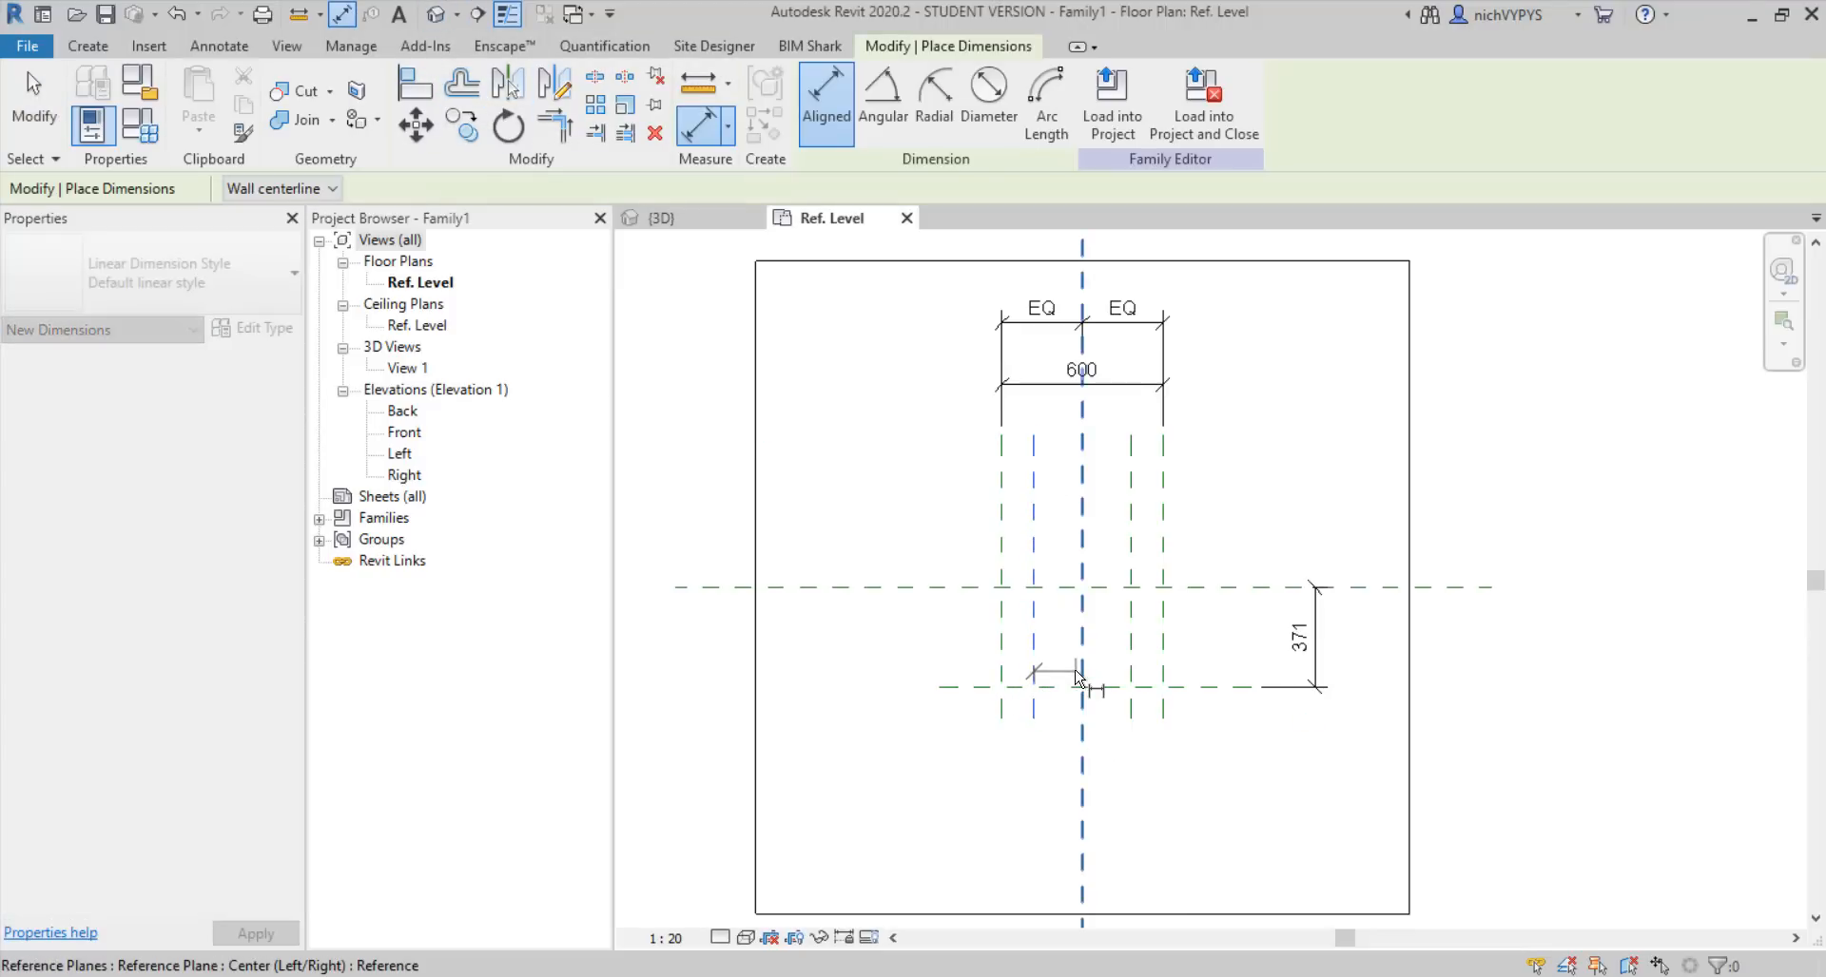
left_click(1082, 677)
left_click(1130, 677)
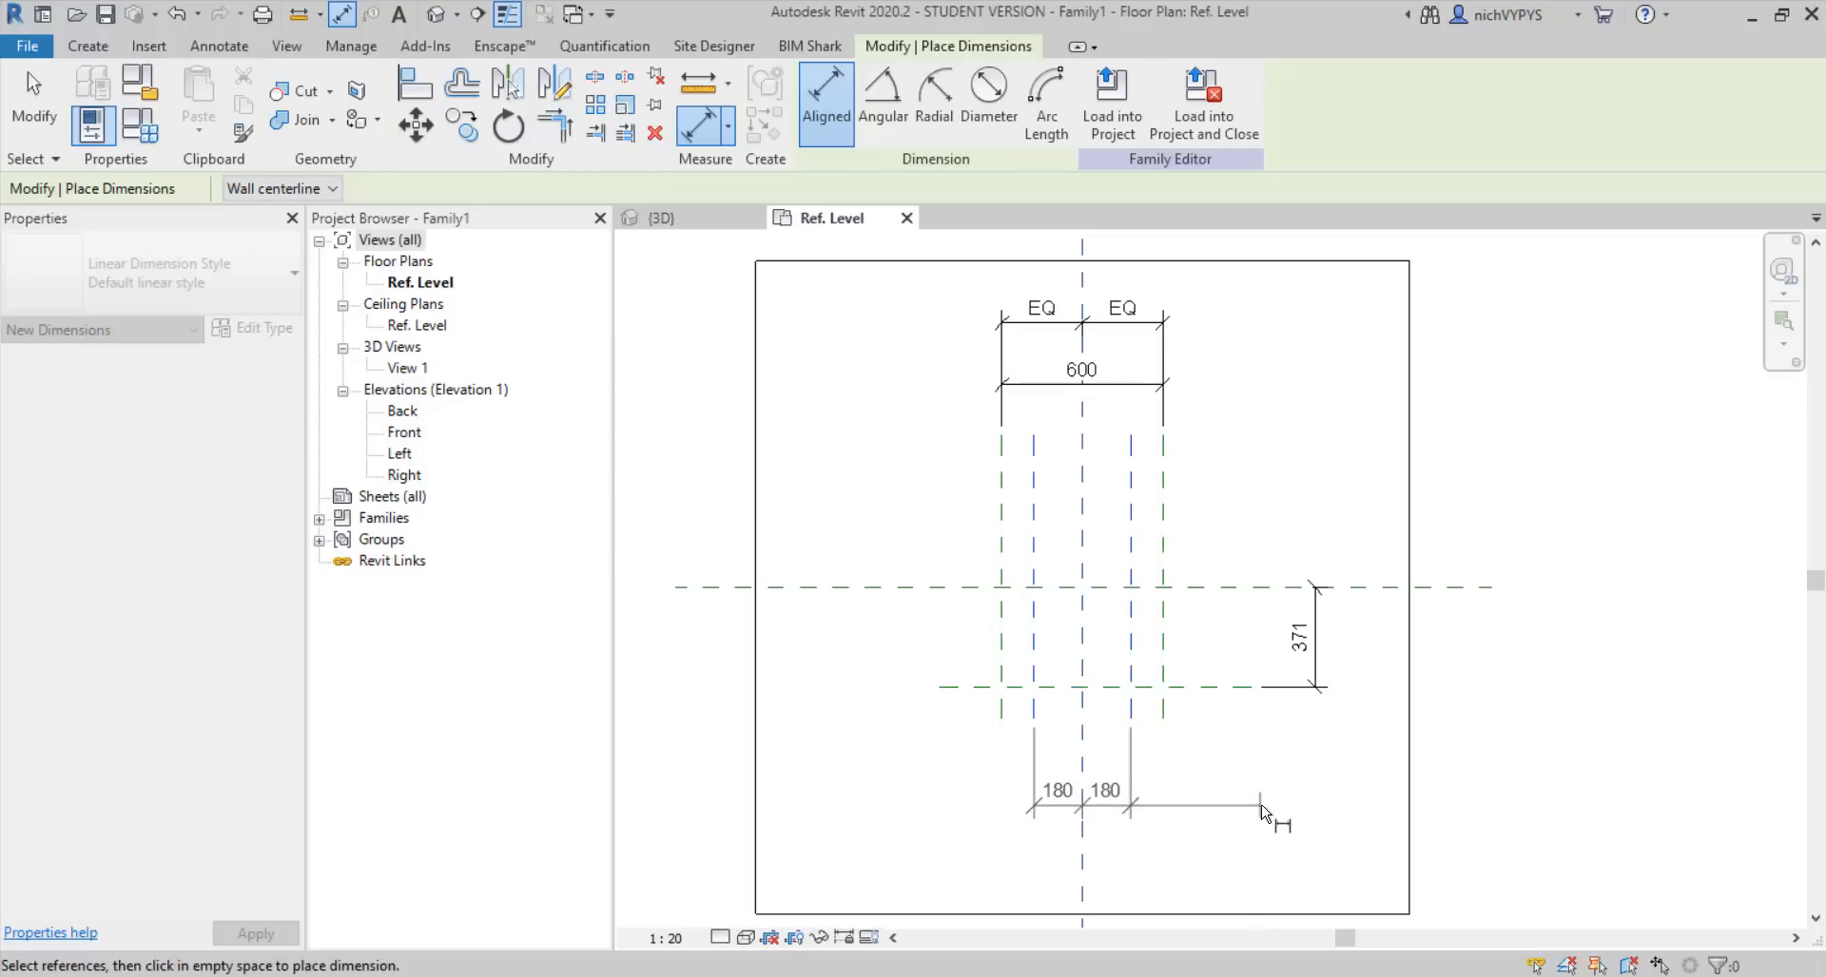
left_click(1262, 811)
left_click(1082, 736)
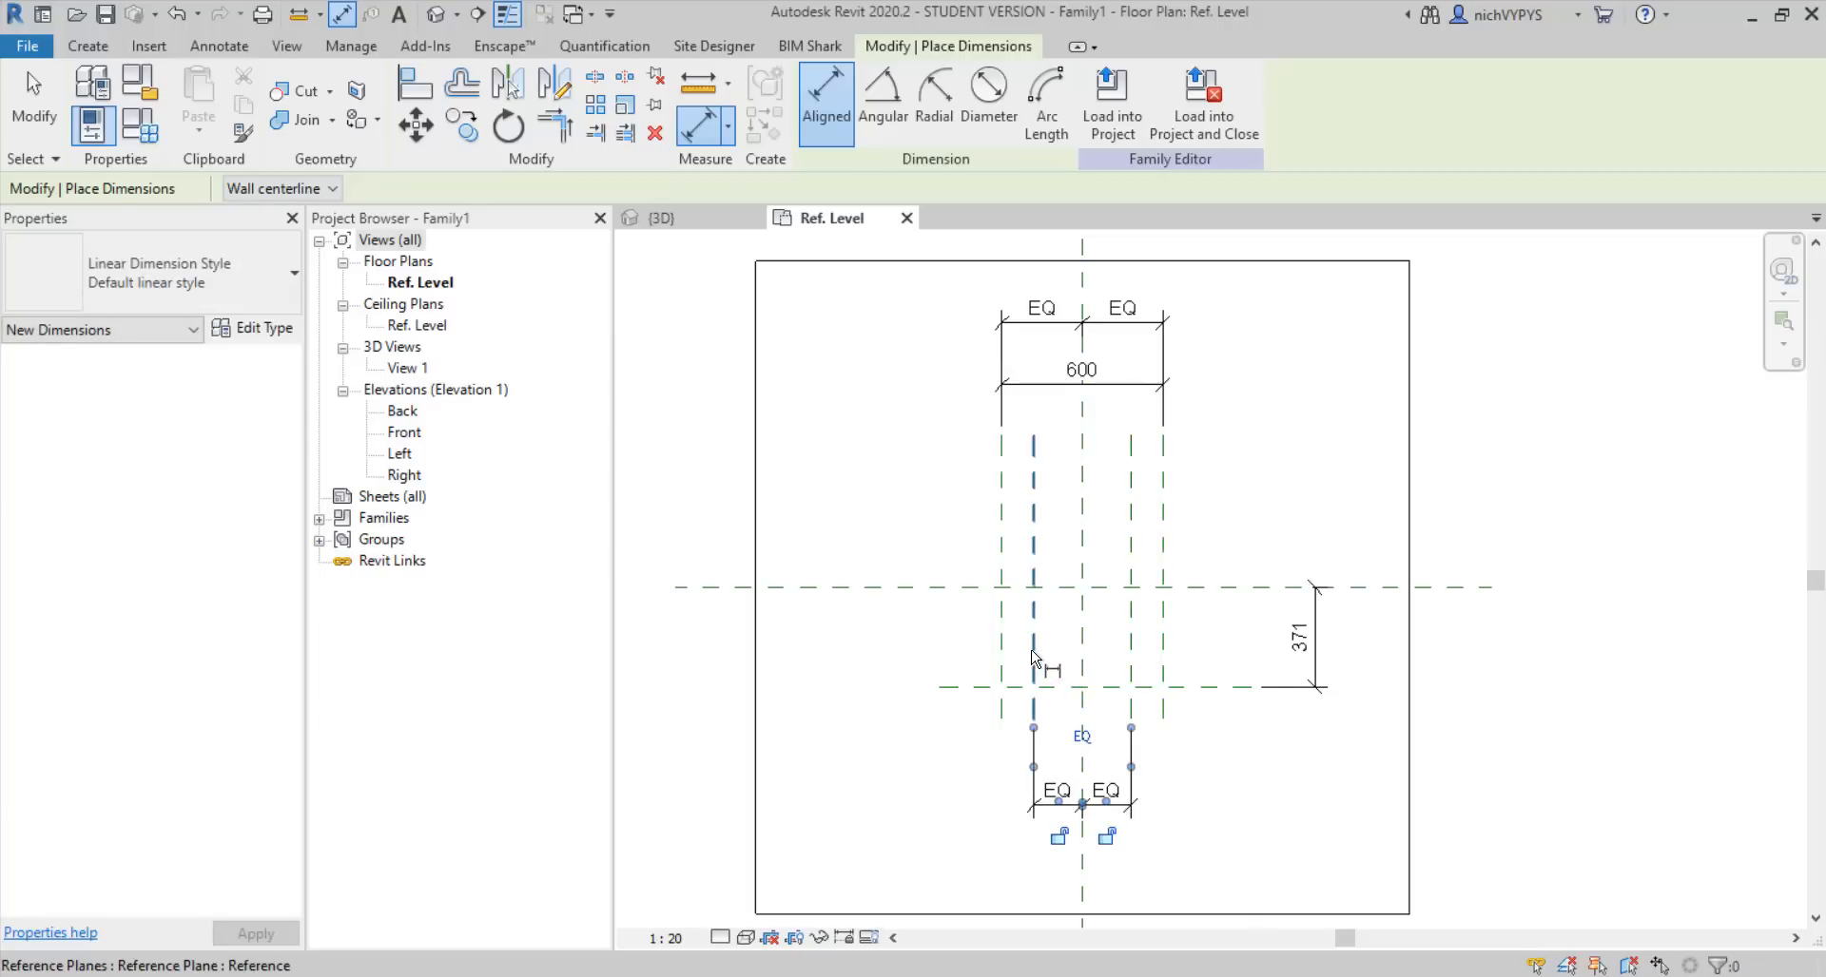
Dimension the overall distance between the two inner vertical reference planes, just above their equality dimension
left_click(1036, 666)
left_click(1131, 677)
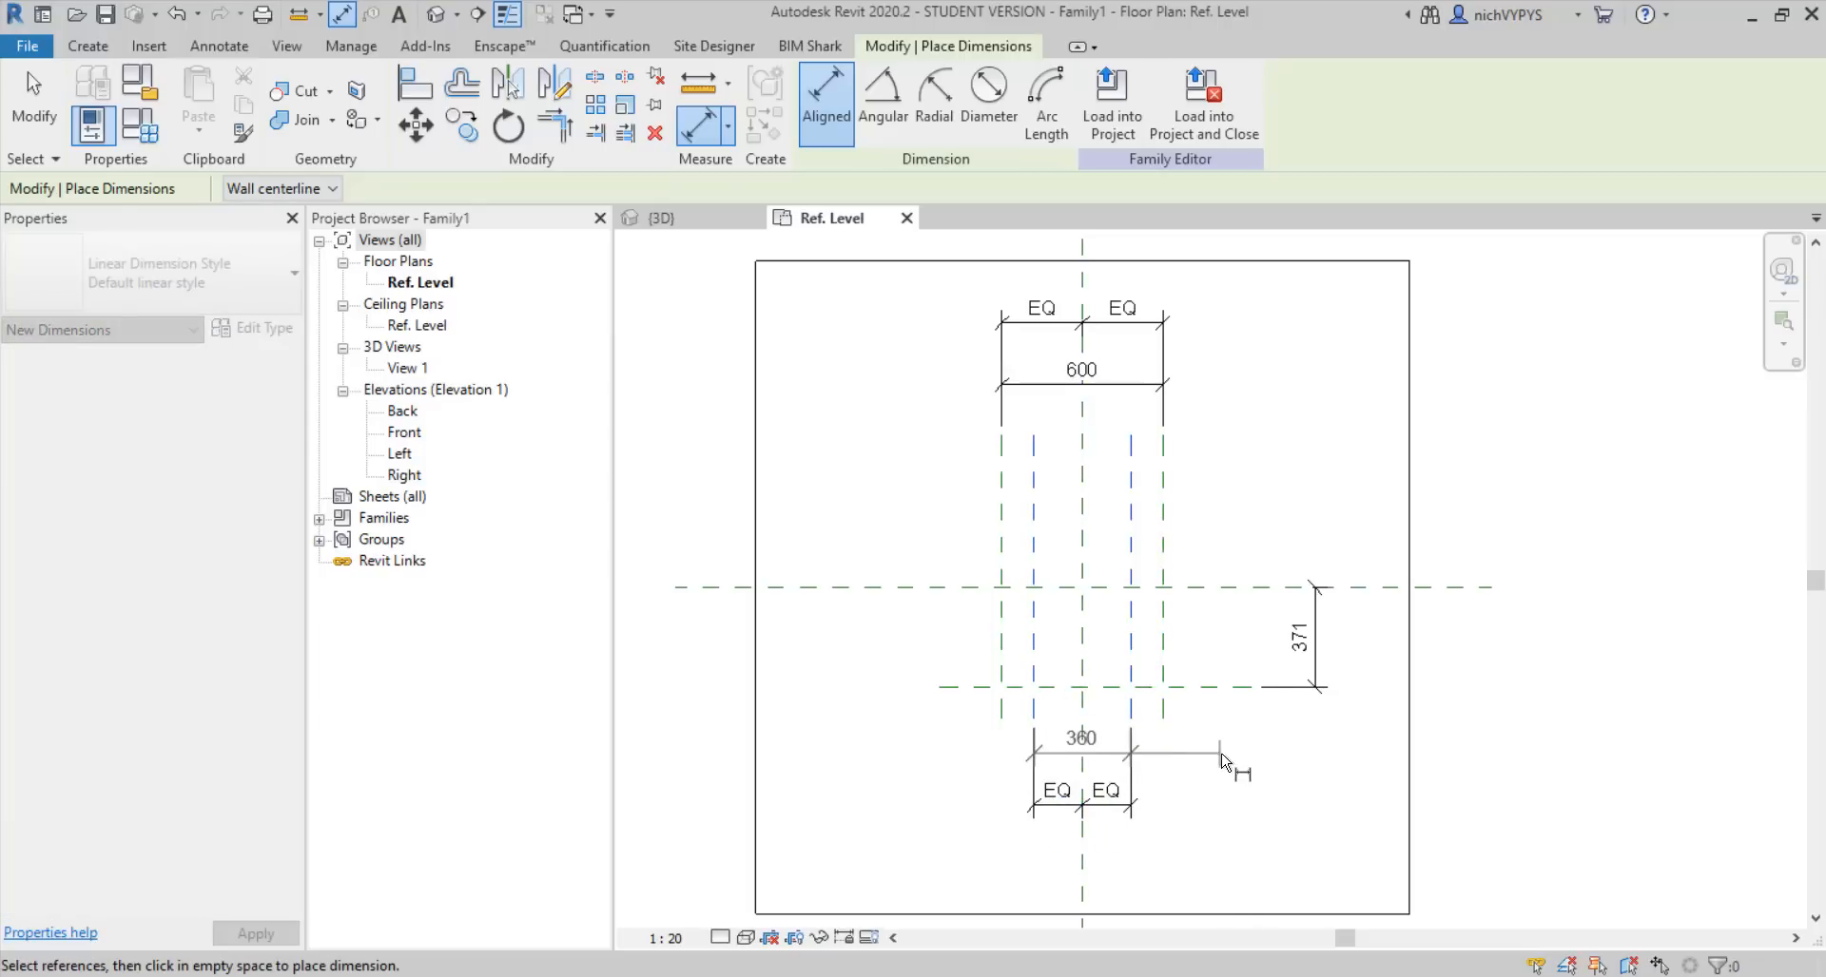
left_click(1225, 756)
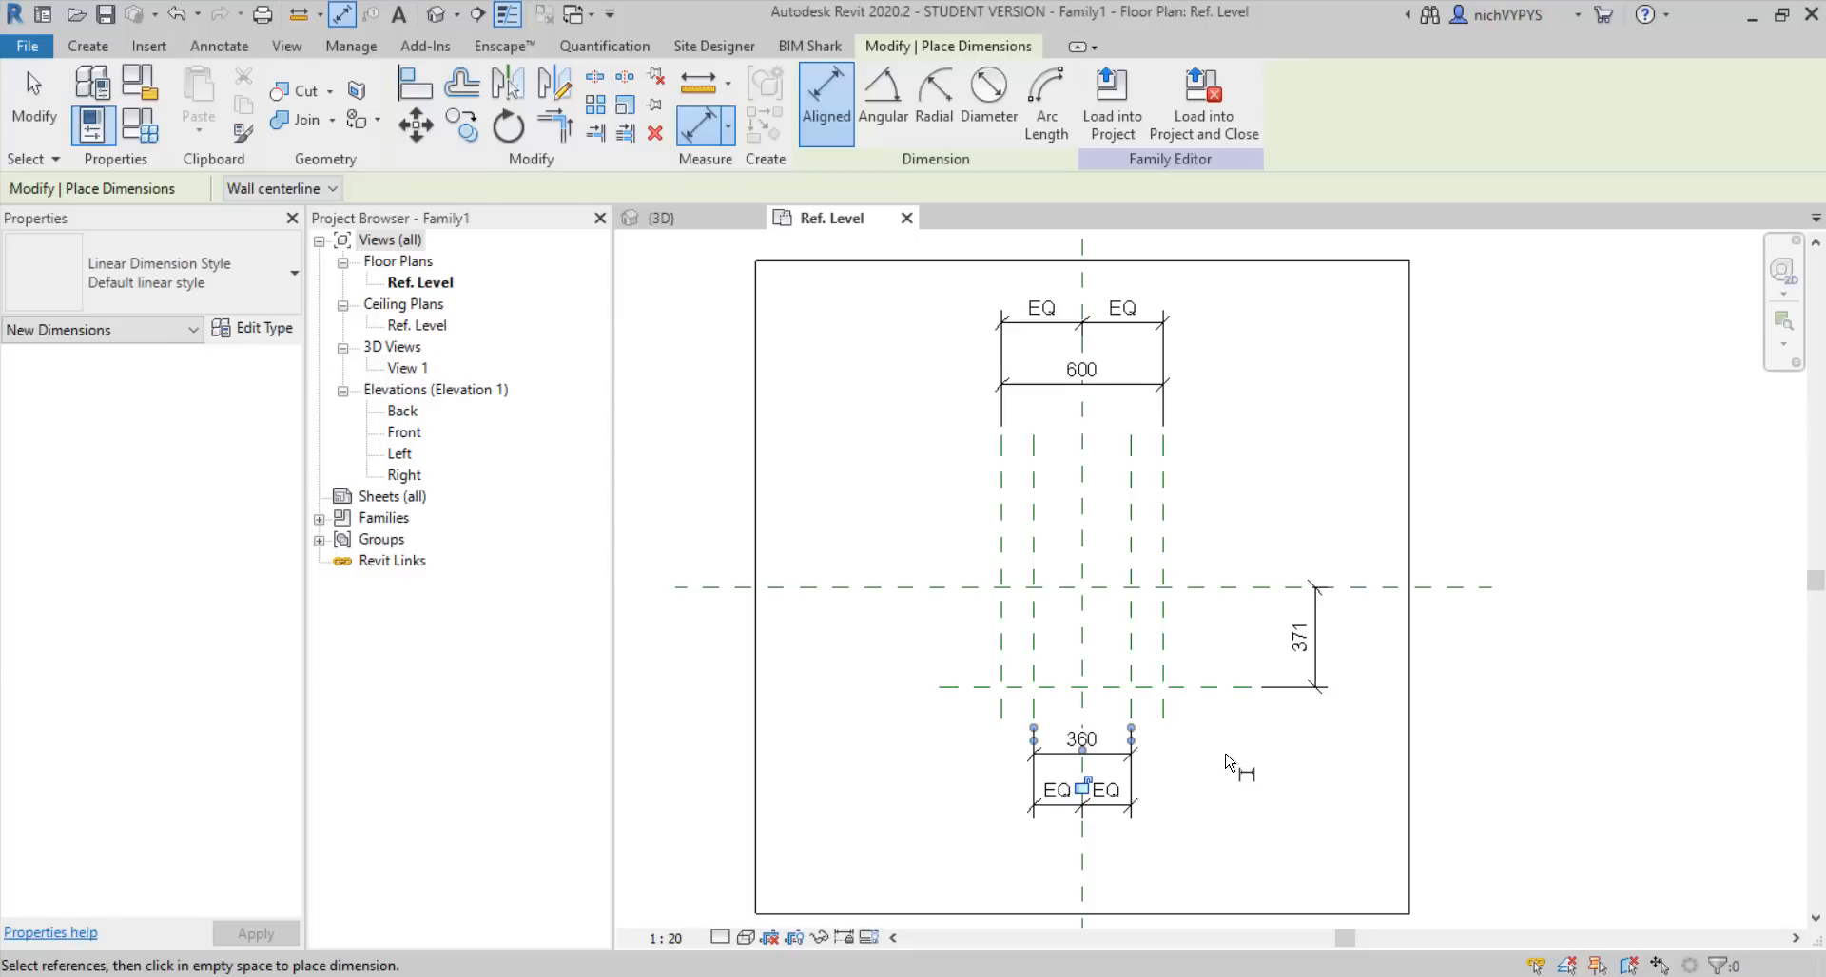
scroll(1231, 765, "up", 2)
scroll(1213, 725, "down", 3)
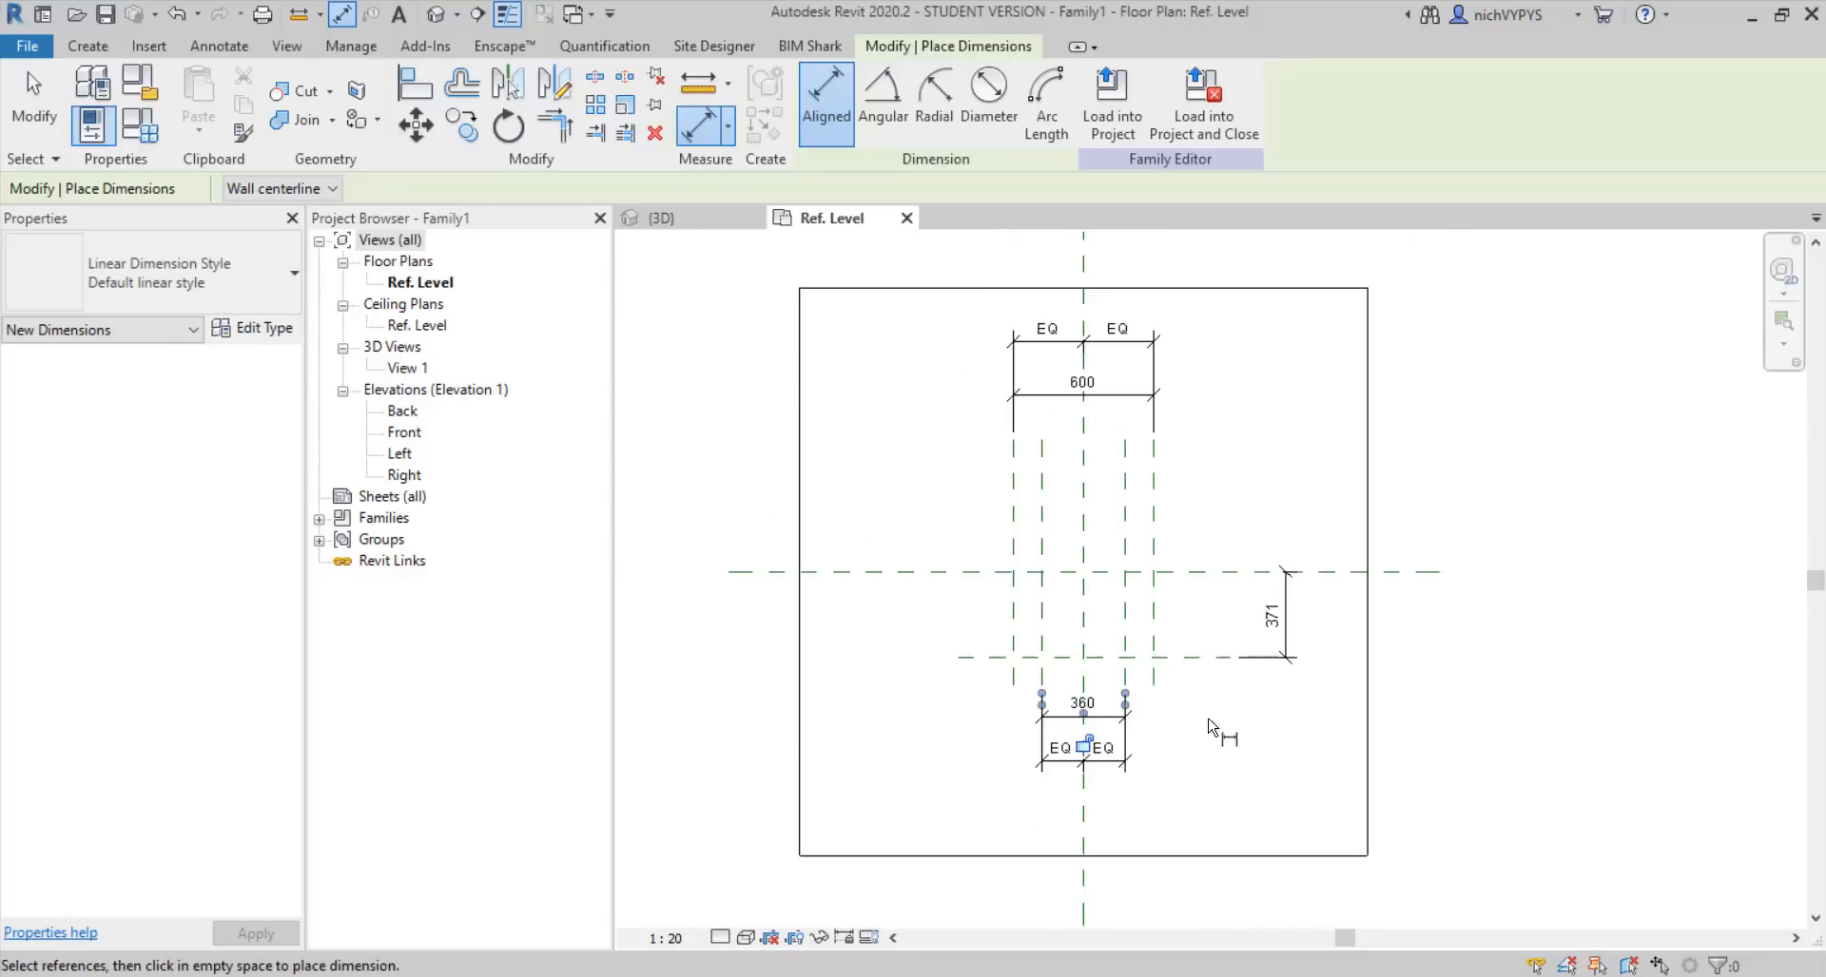
scroll(1210, 727, "up", 1)
key("Escape")
key("Escape")
Label the overall dimension of the inner vertical planes with a new family type parameter named Width B
left_click(1097, 723)
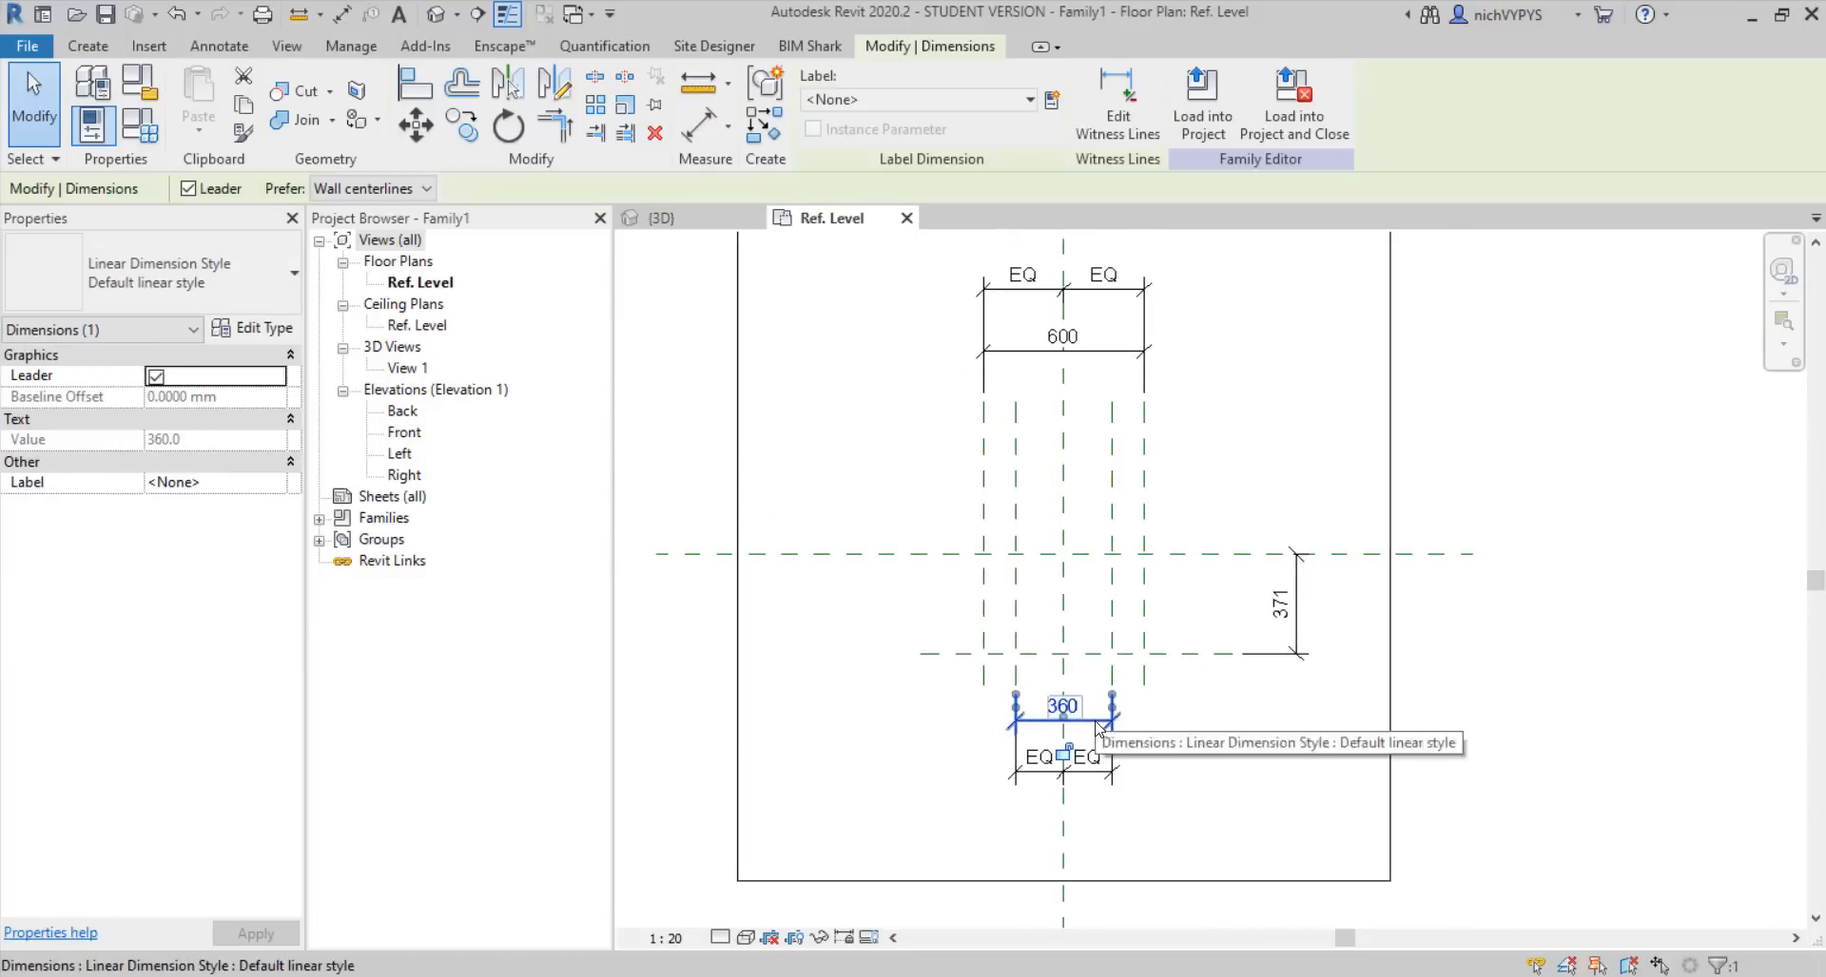
left_click(1056, 100)
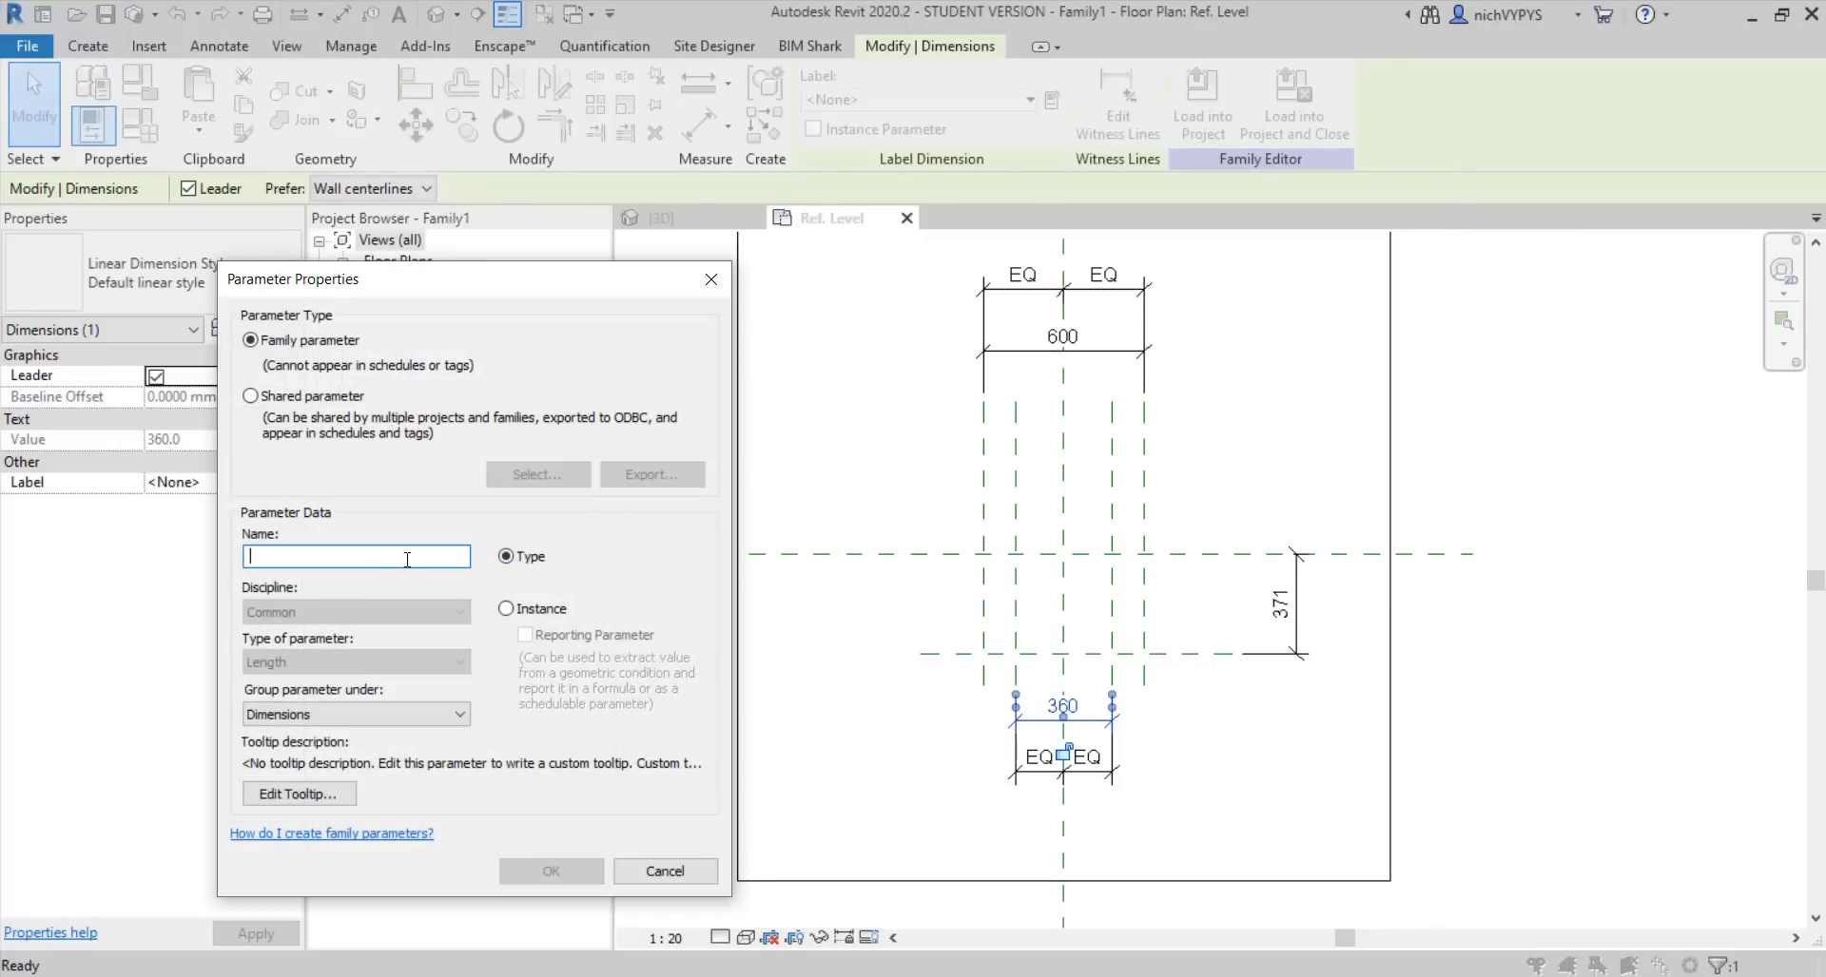
type("Width B")
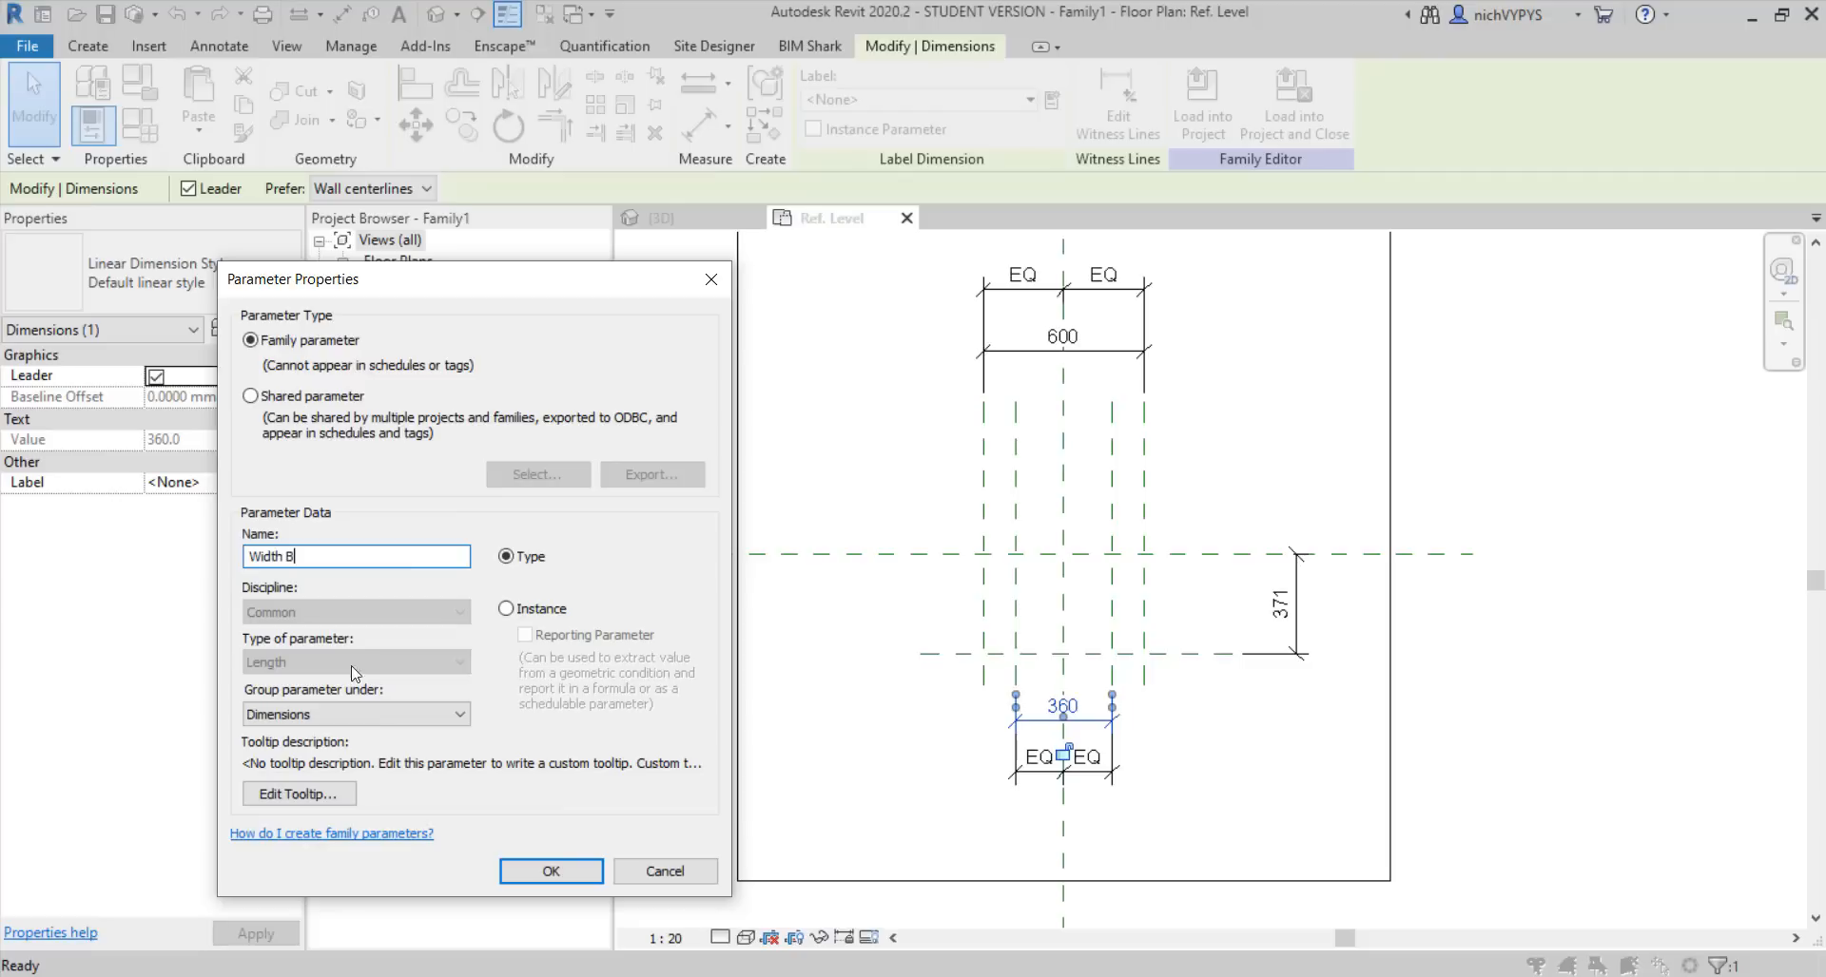
left_click(590, 869)
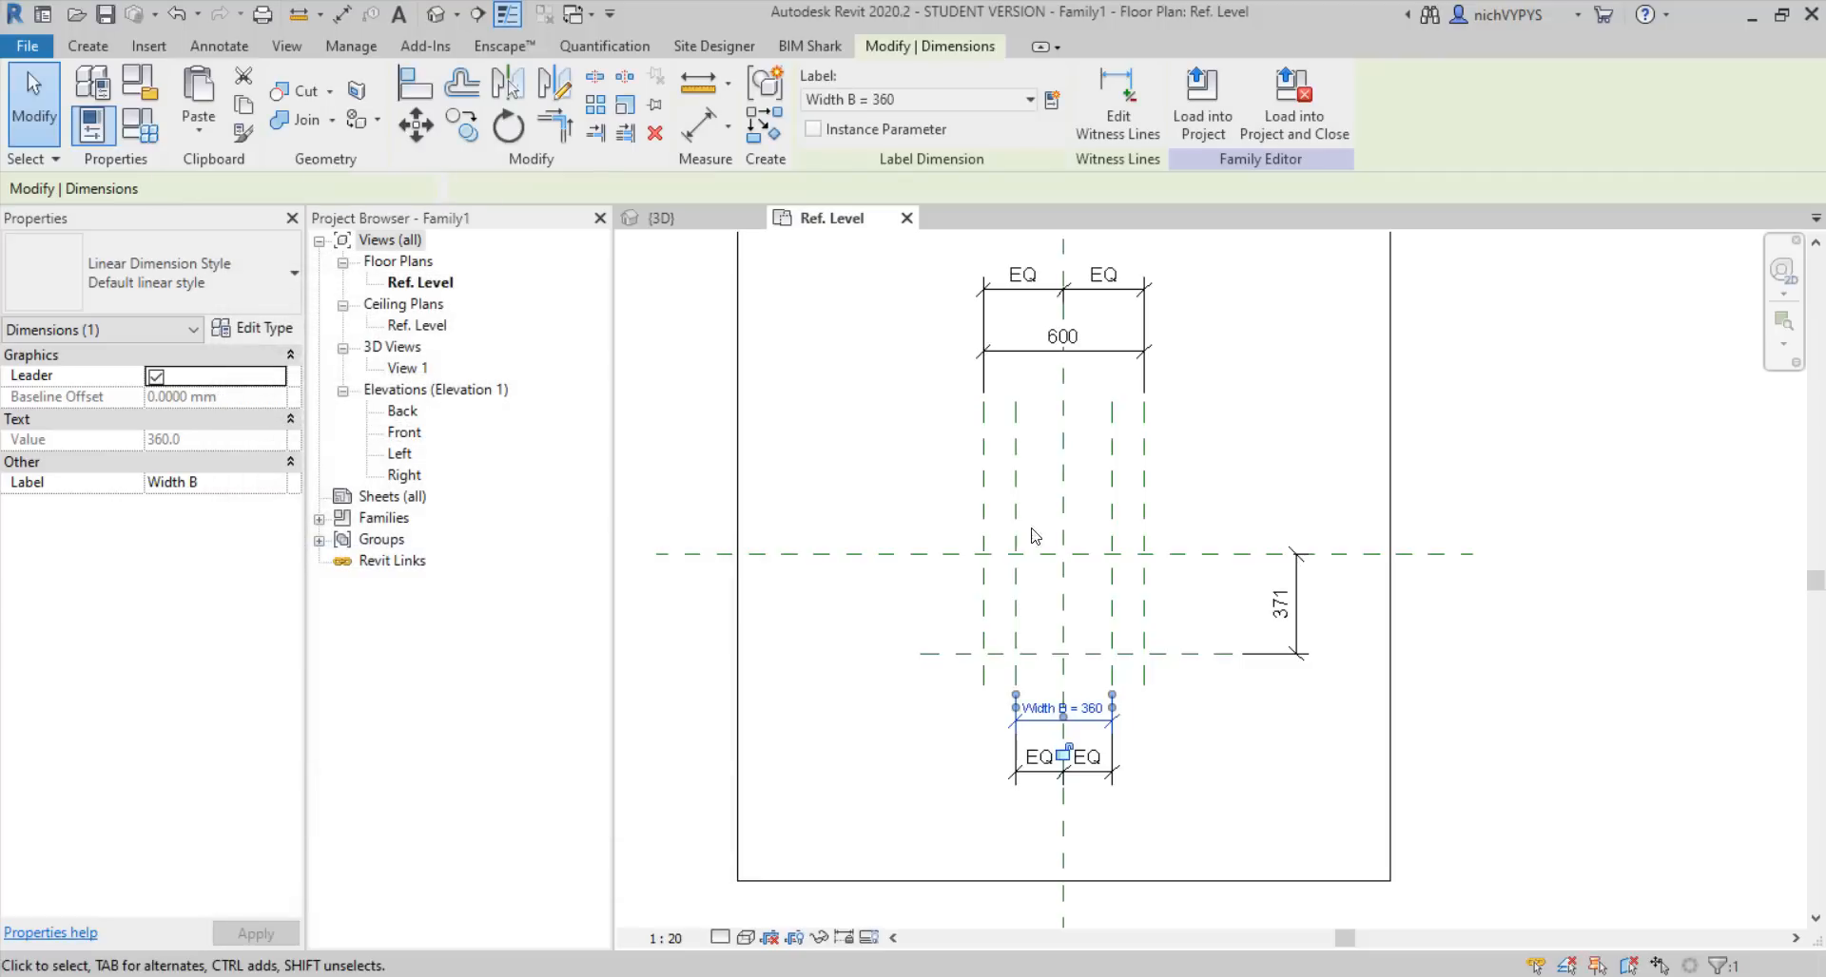
Label the overall dimension of the outer vertical planes with a new family type parameter named Width T
left_click(1118, 352)
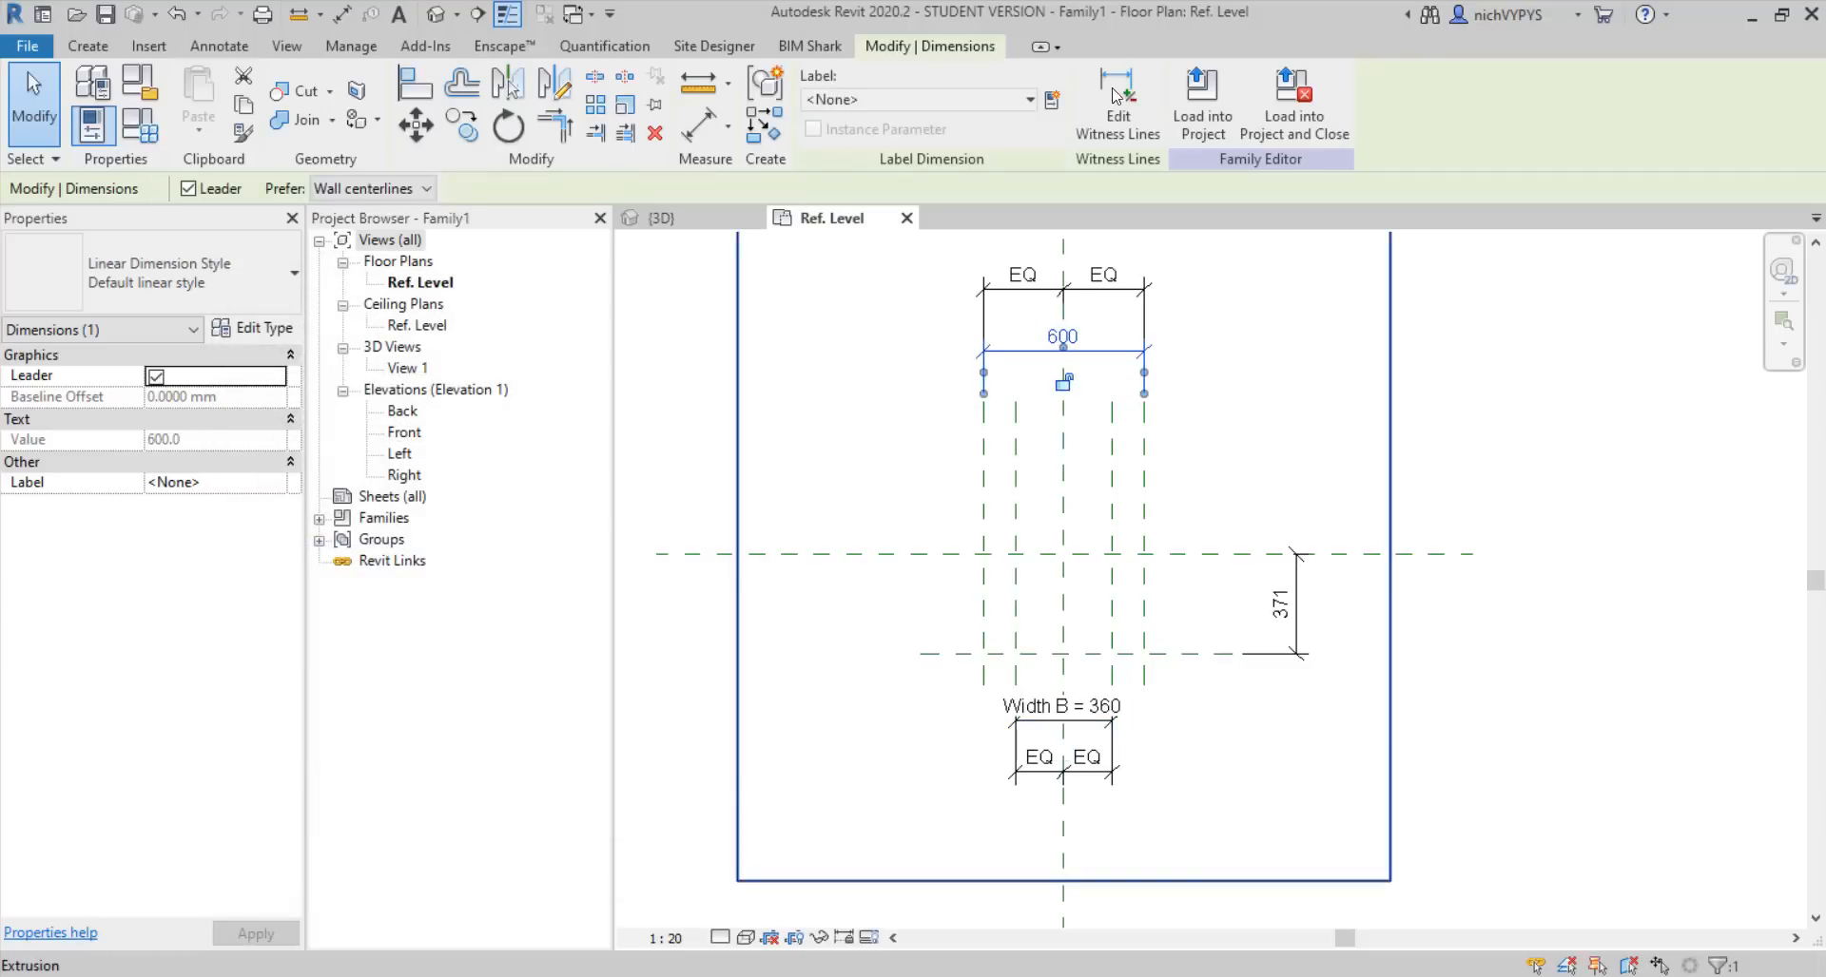
left_click(1051, 99)
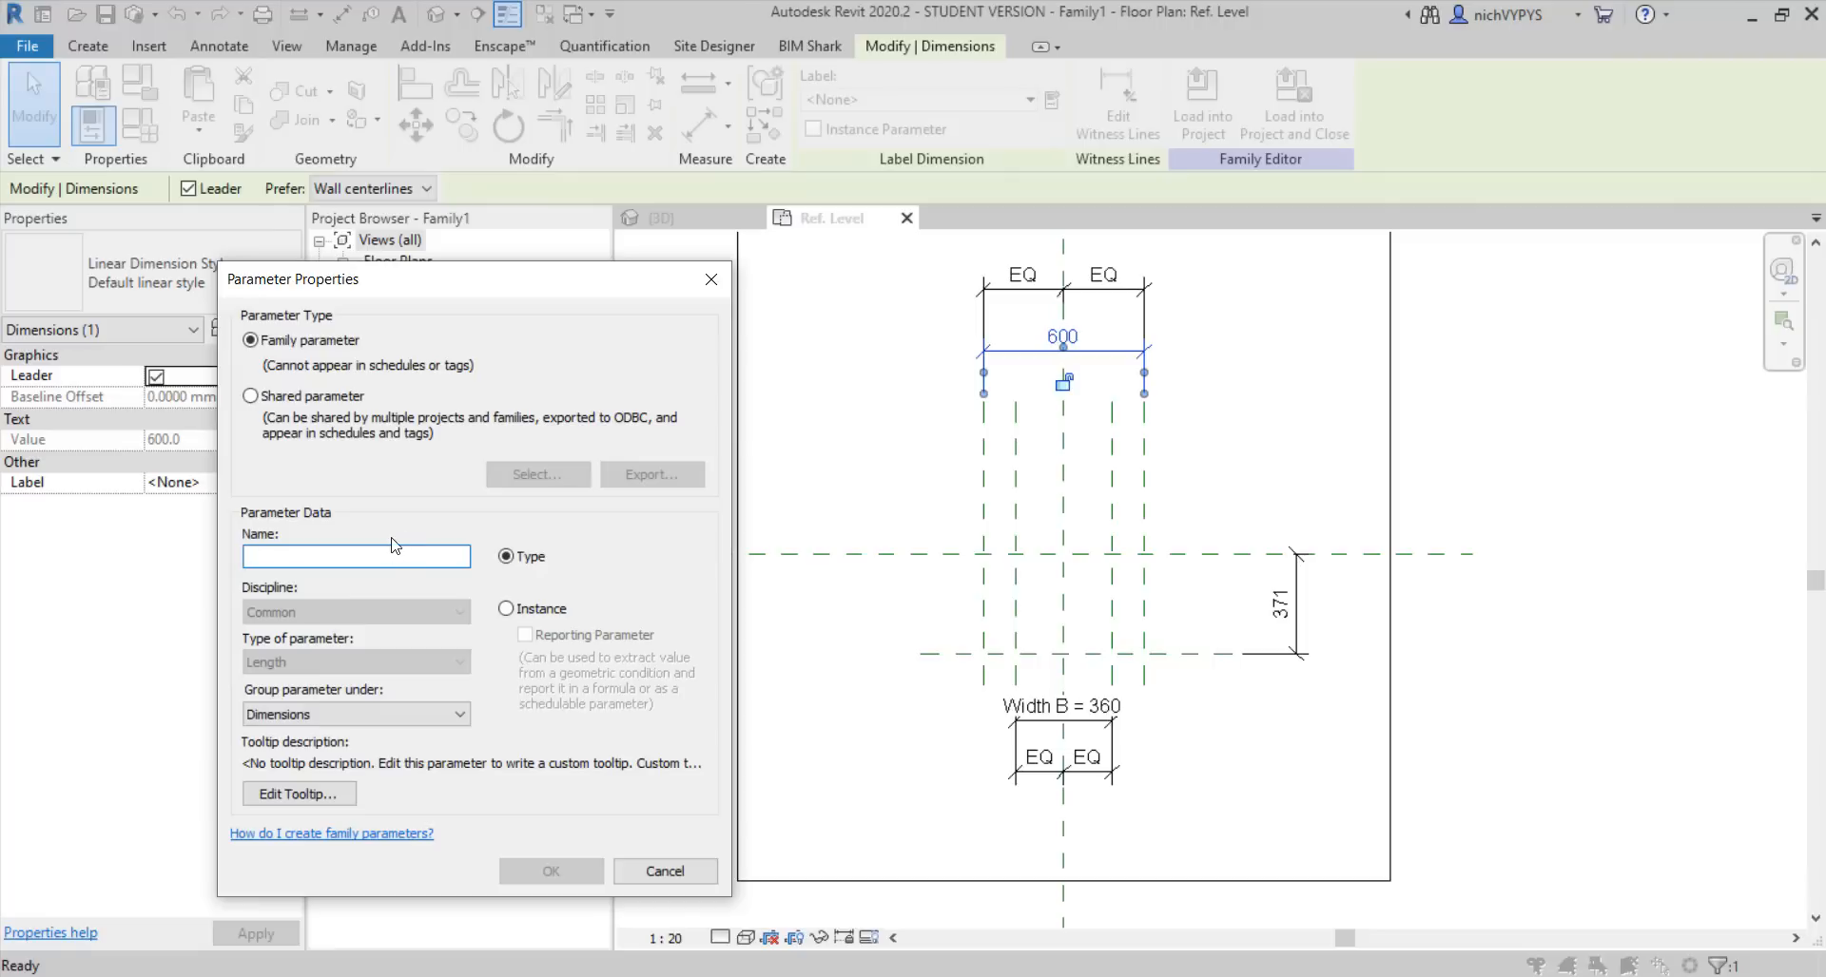
type("Width T")
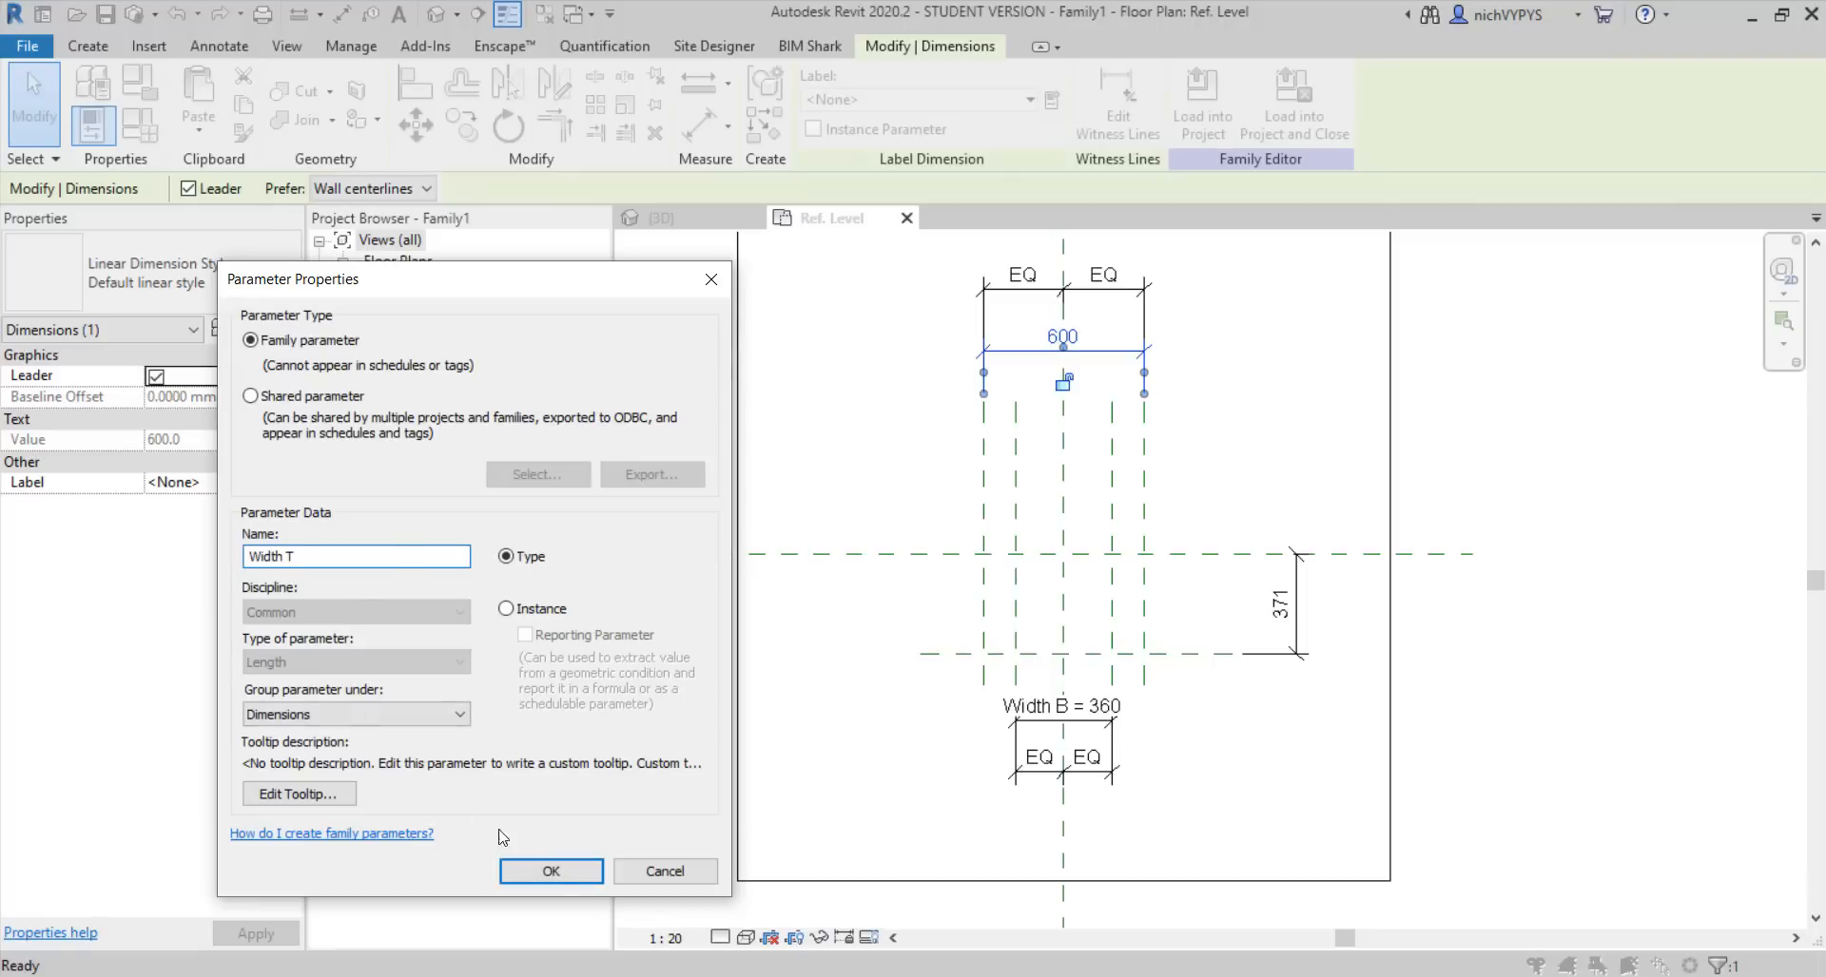
left_click(552, 869)
Label the dimension between the two horizontal reference planes with a new family type parameter named Heigth
left_click(1297, 582)
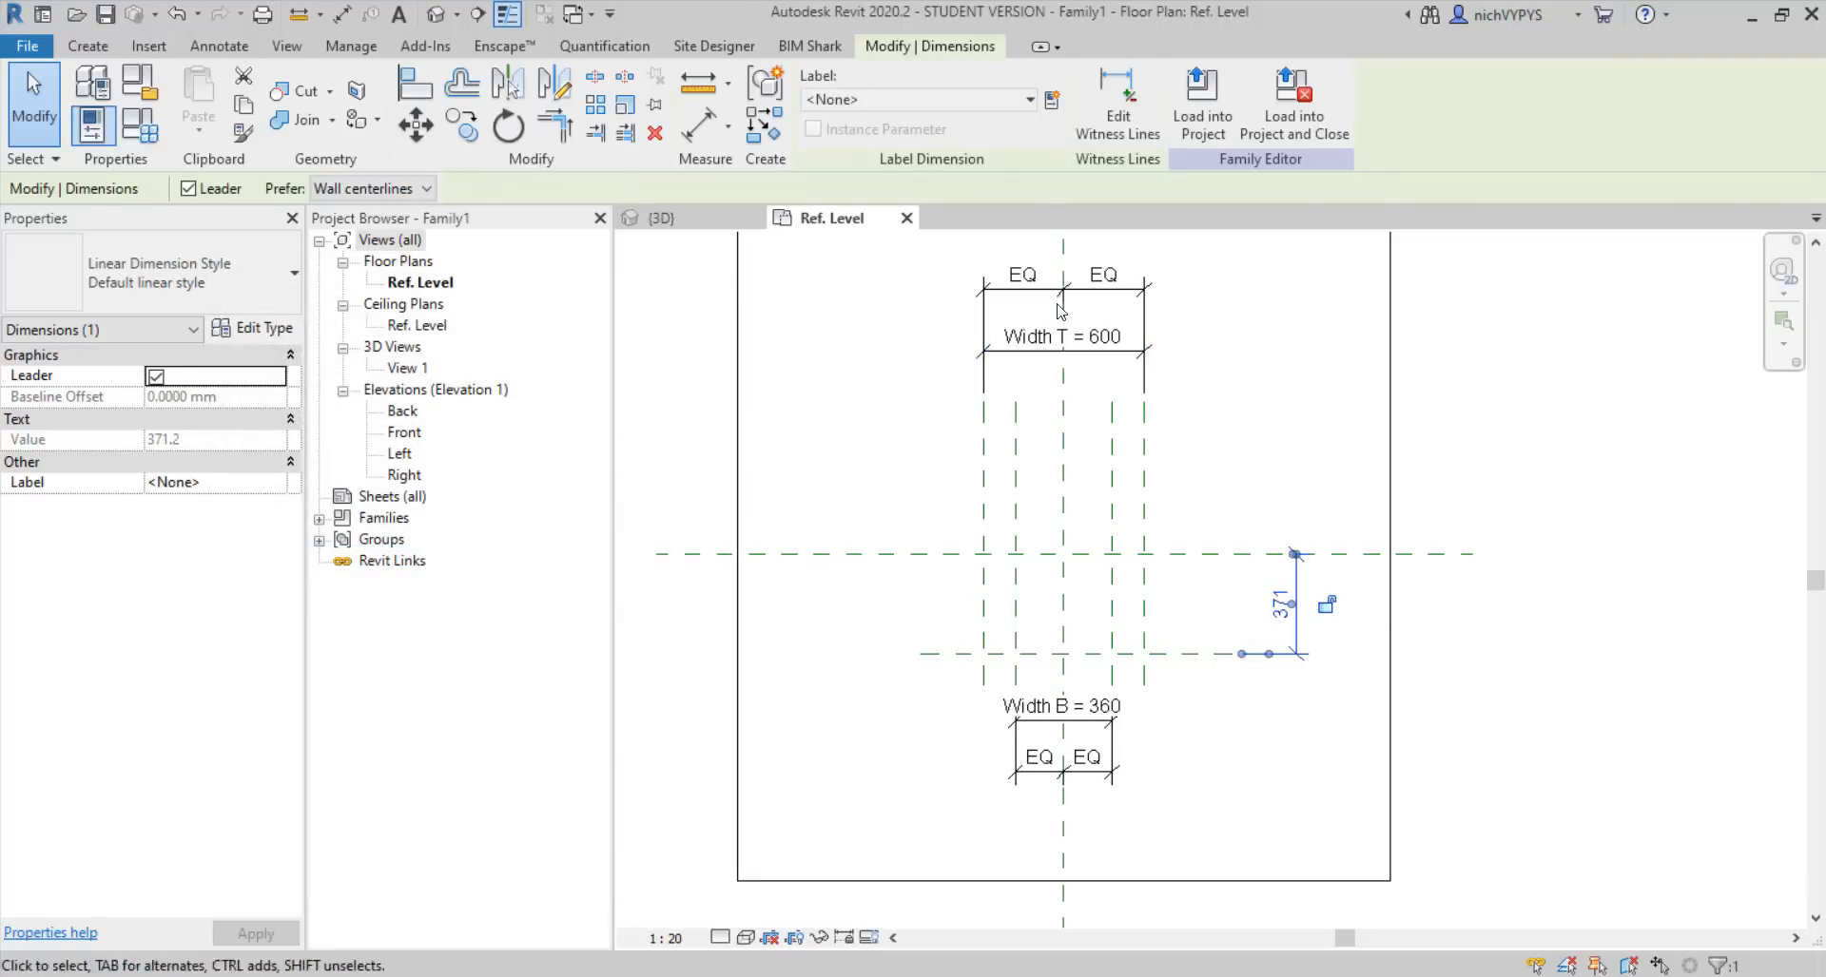
left_click(1052, 99)
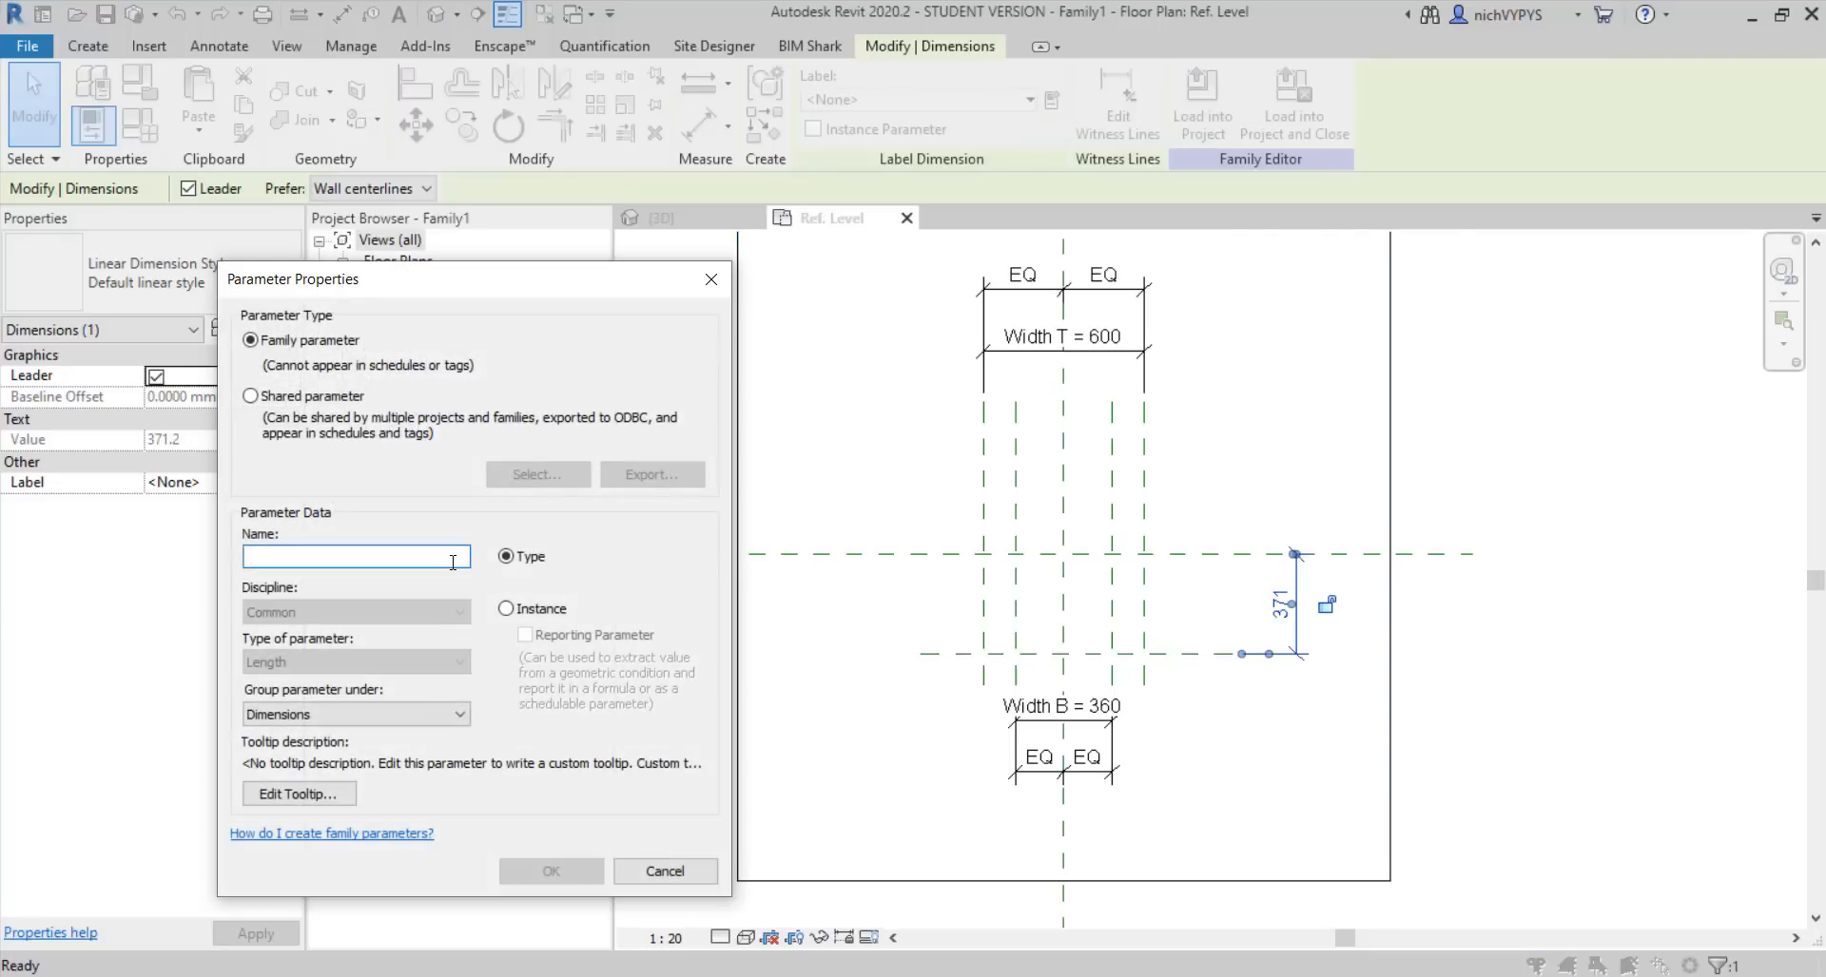
type("Heigth")
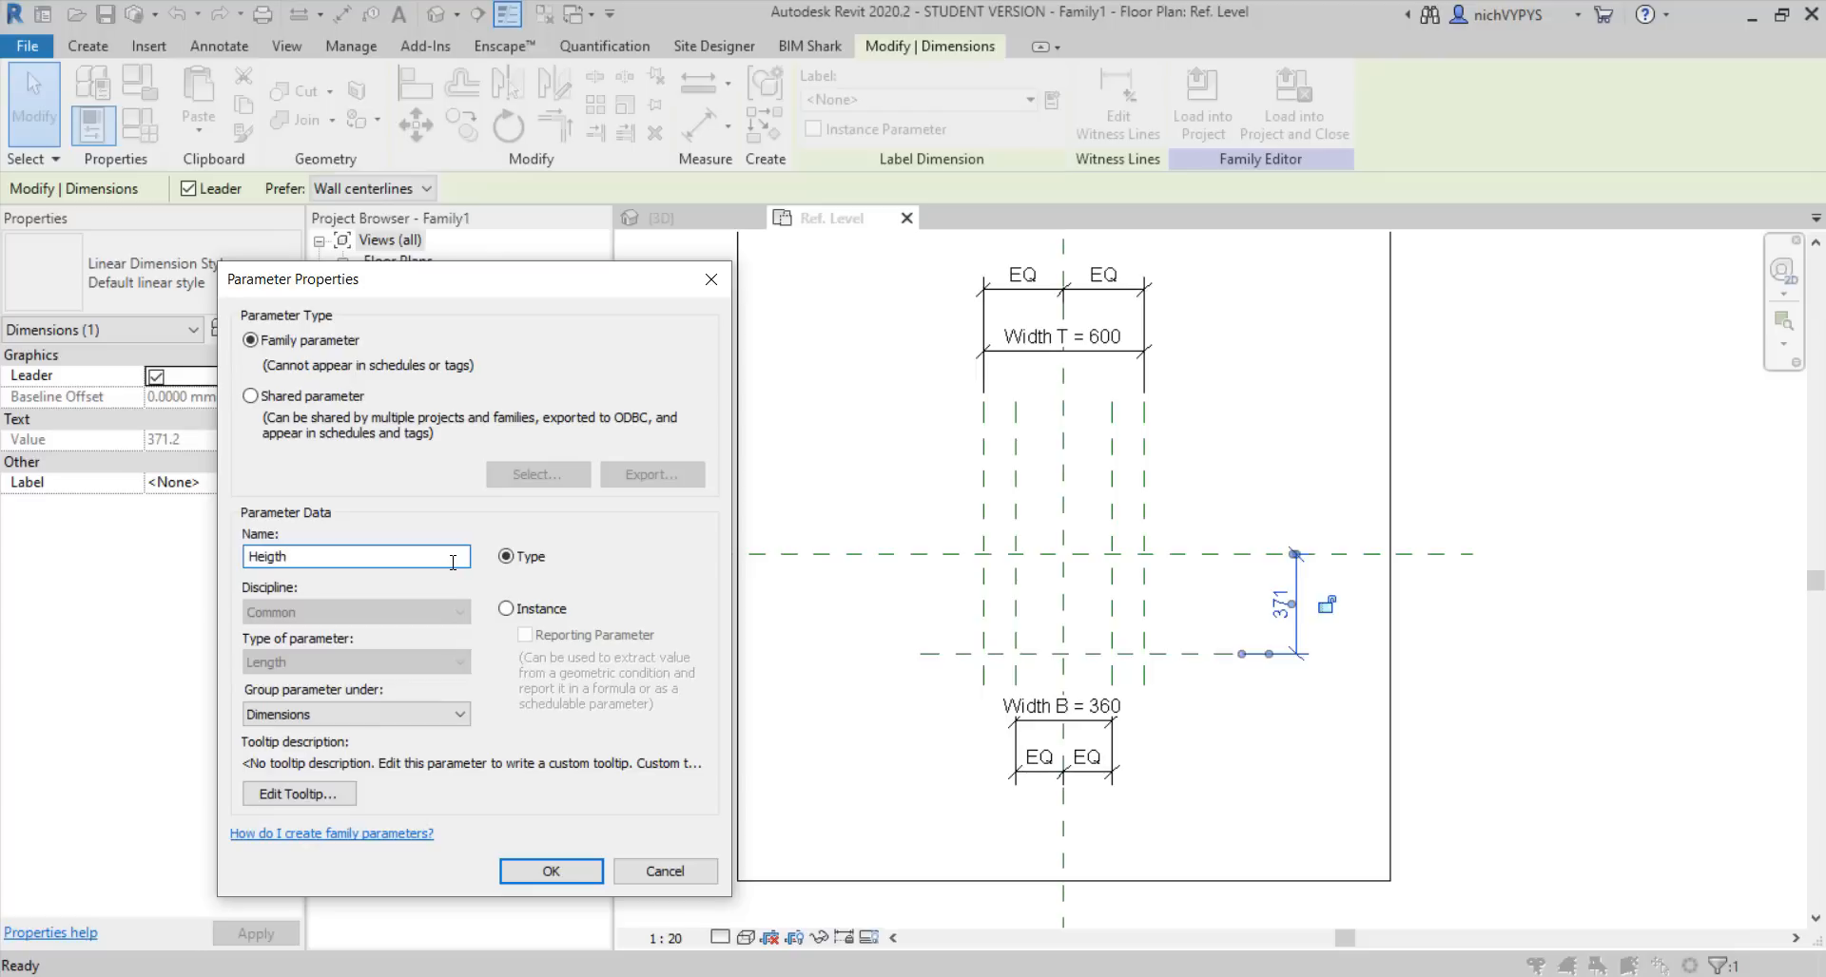
left_click(568, 872)
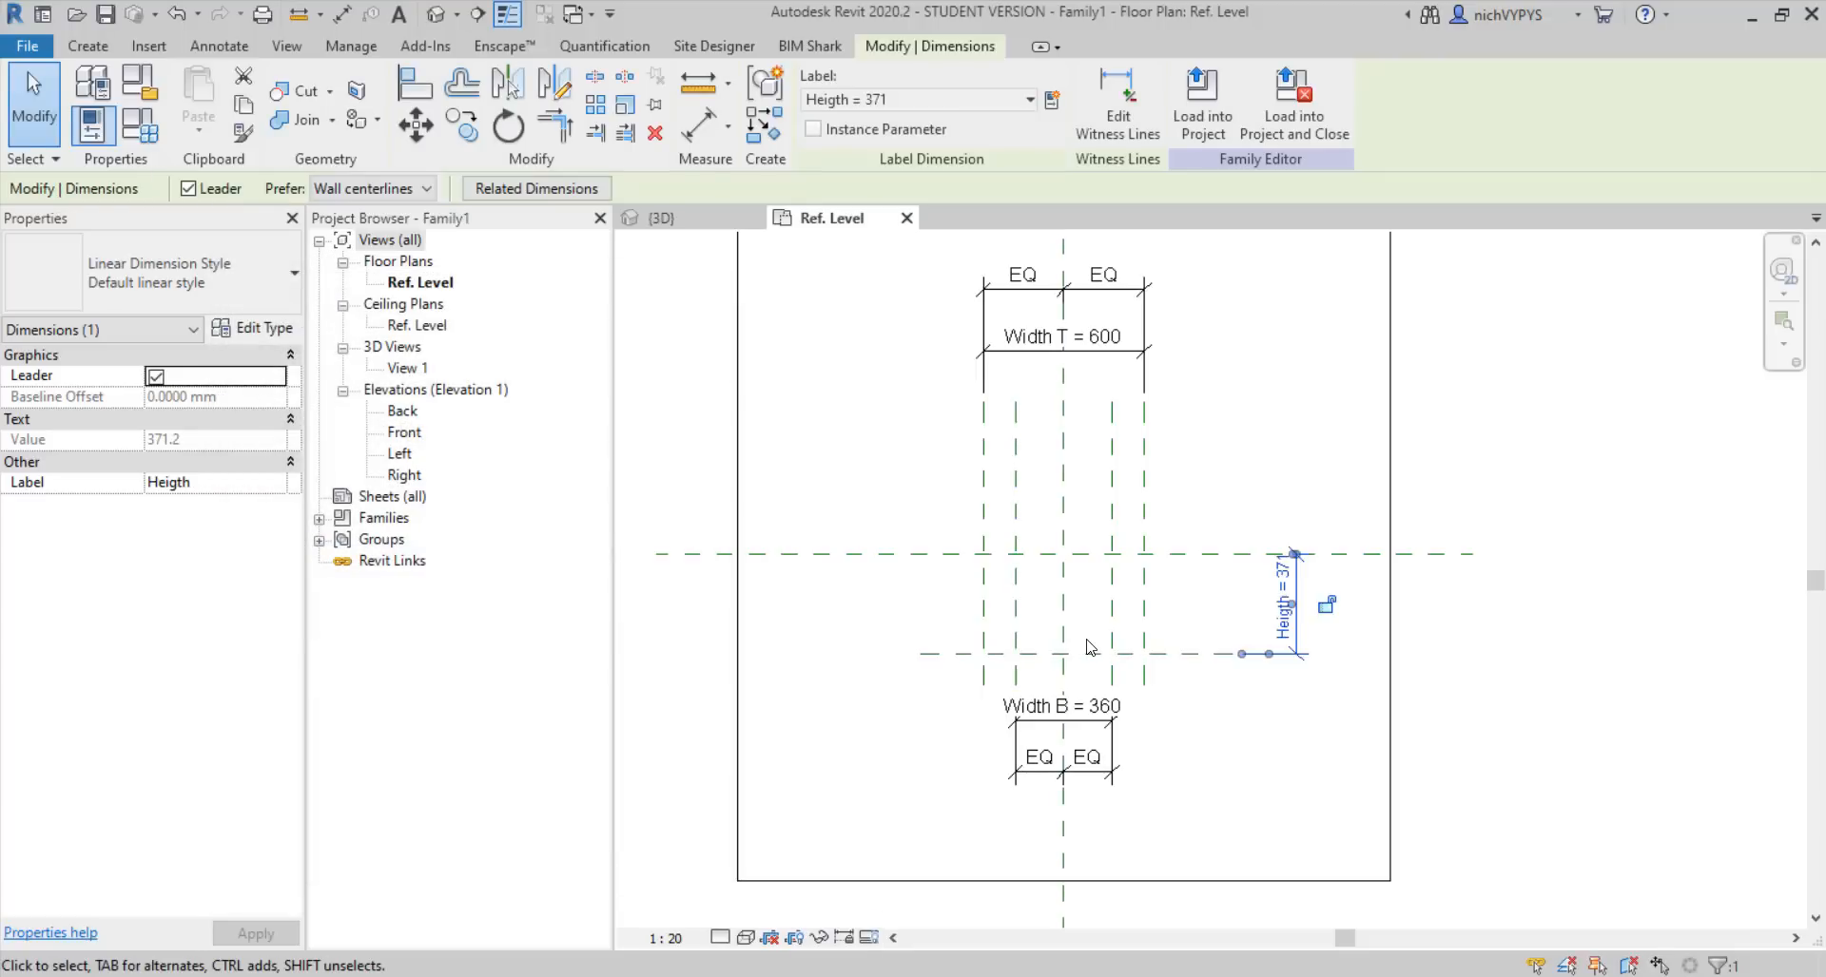
Review the family's dimension parameters in Family Types
scroll(1100, 616, "up", 1)
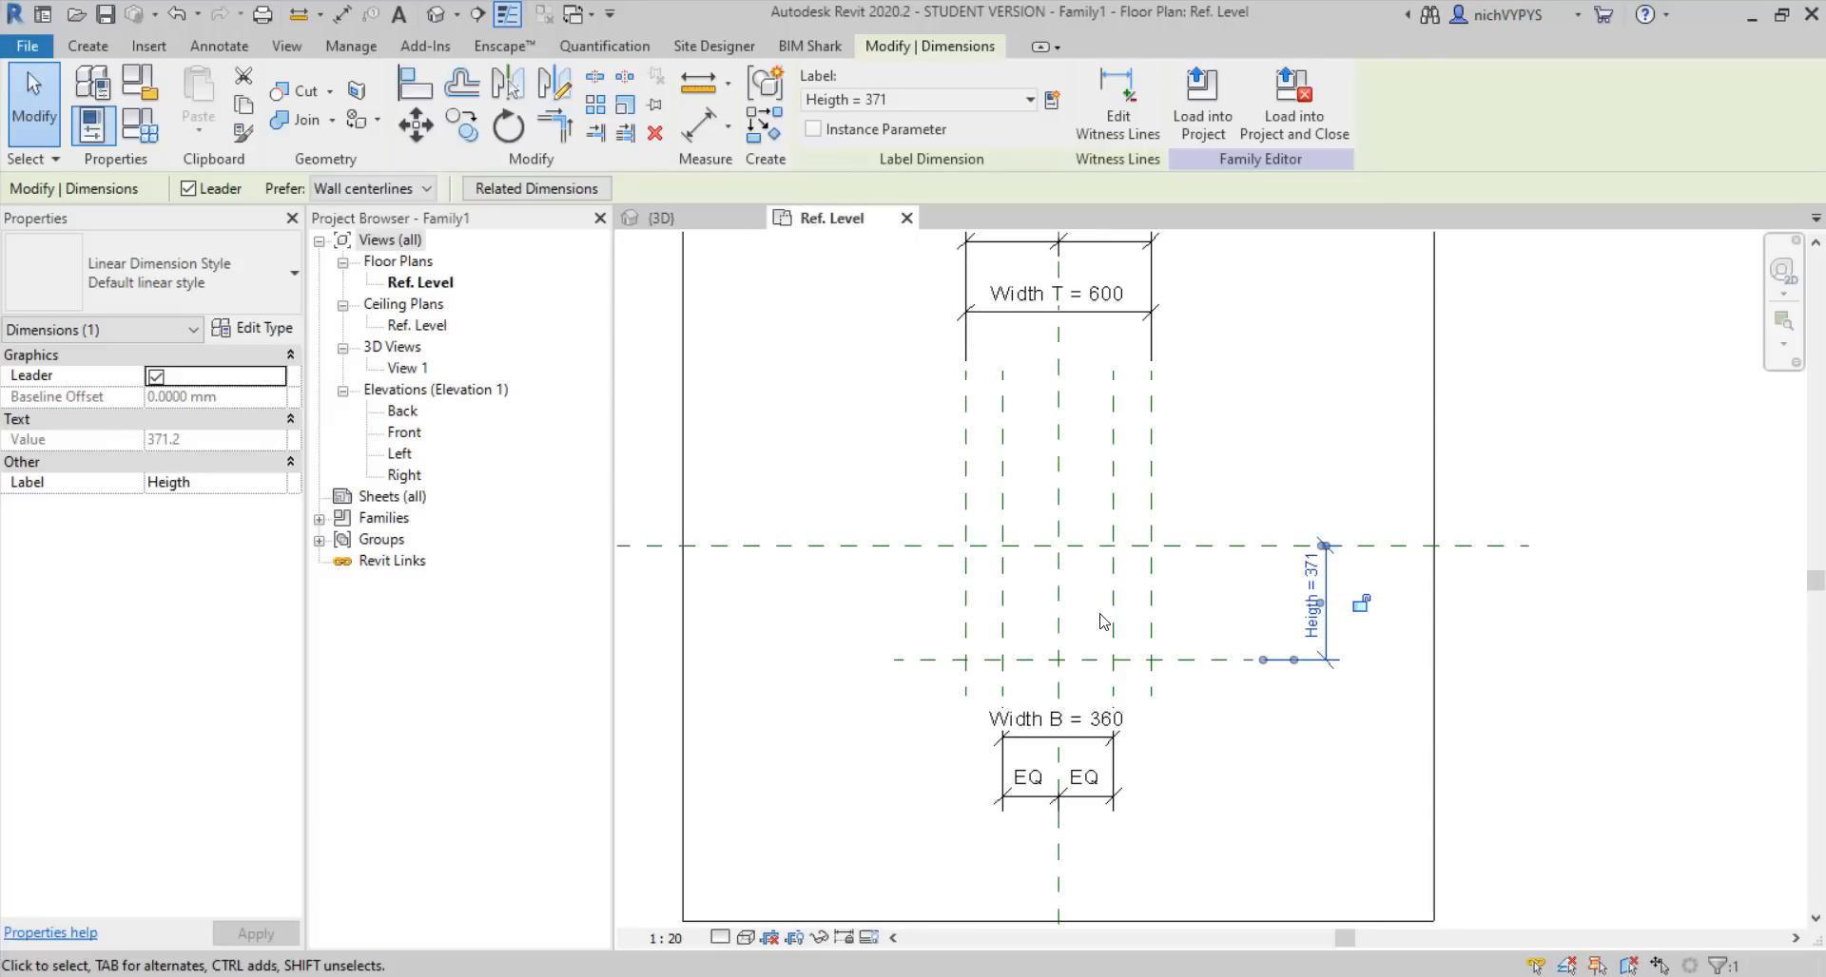
left_click(140, 124)
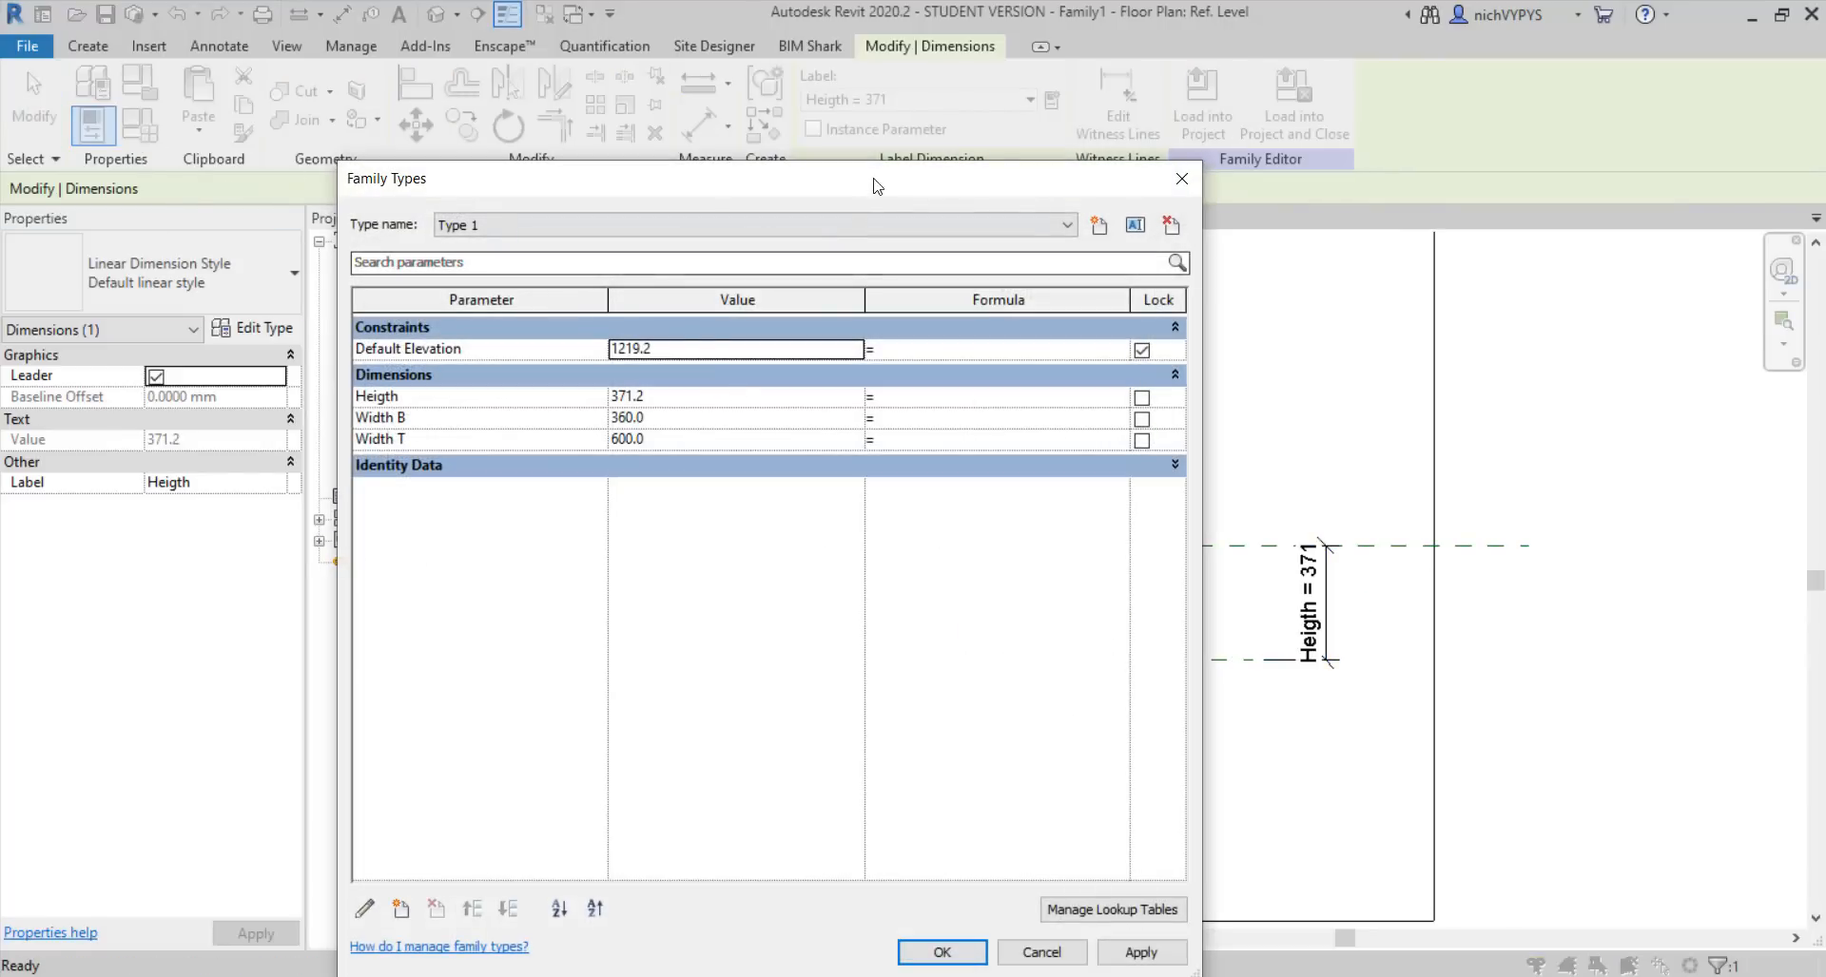
left_click(1182, 179)
Move the right outer vertical plane inward to make Width T 480 mm, and the right inner plane inward to make Width B 240 mm
left_click(1154, 496)
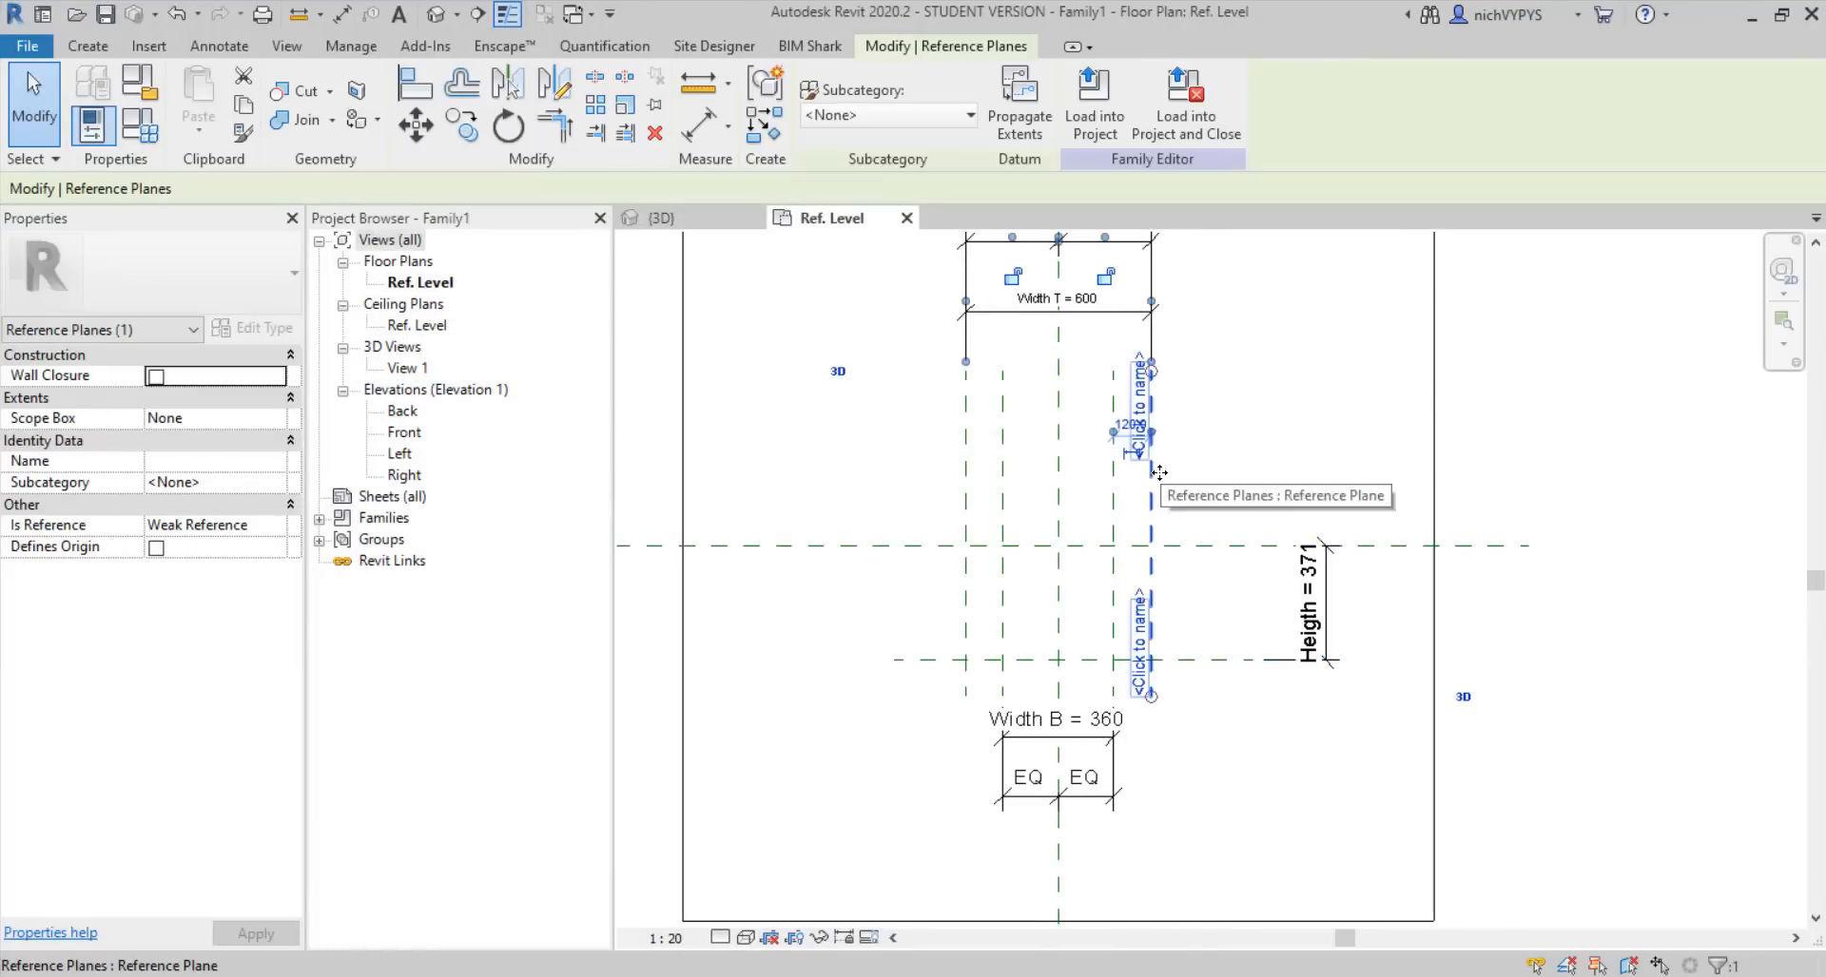
left_click_drag(1152, 471, 1114, 504)
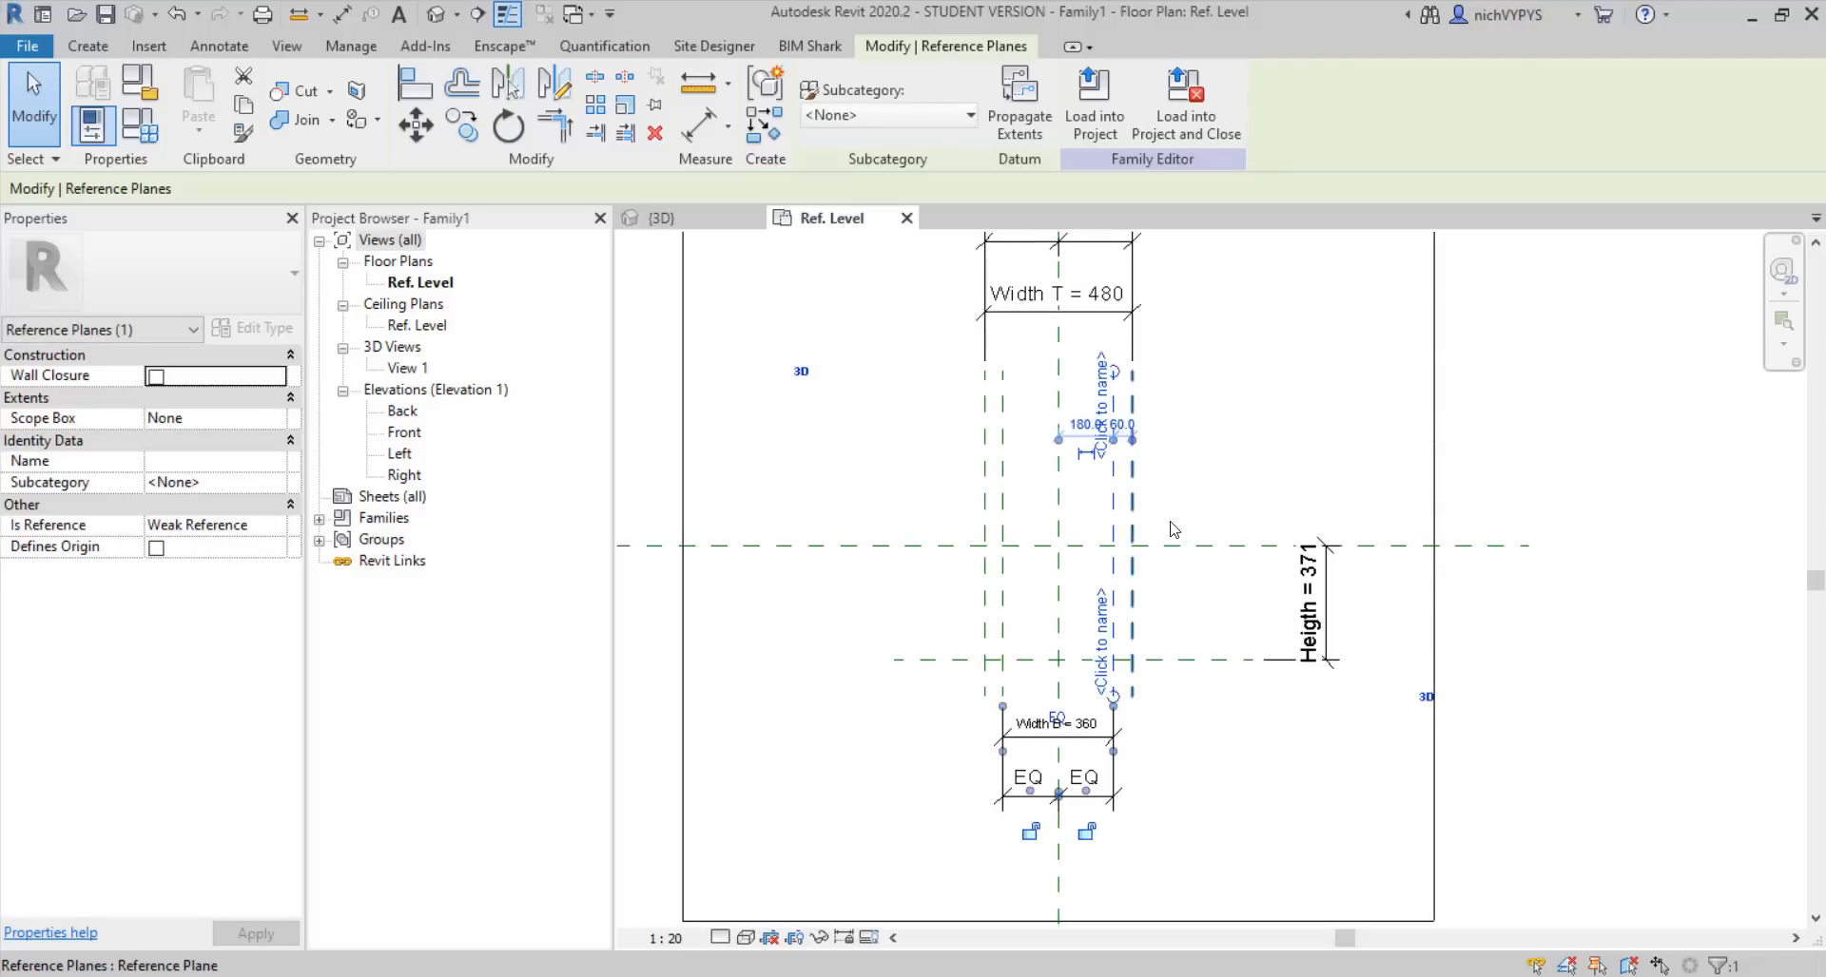
key("Left")
key("Left")
key("Left")
key("Left")
key("Left")
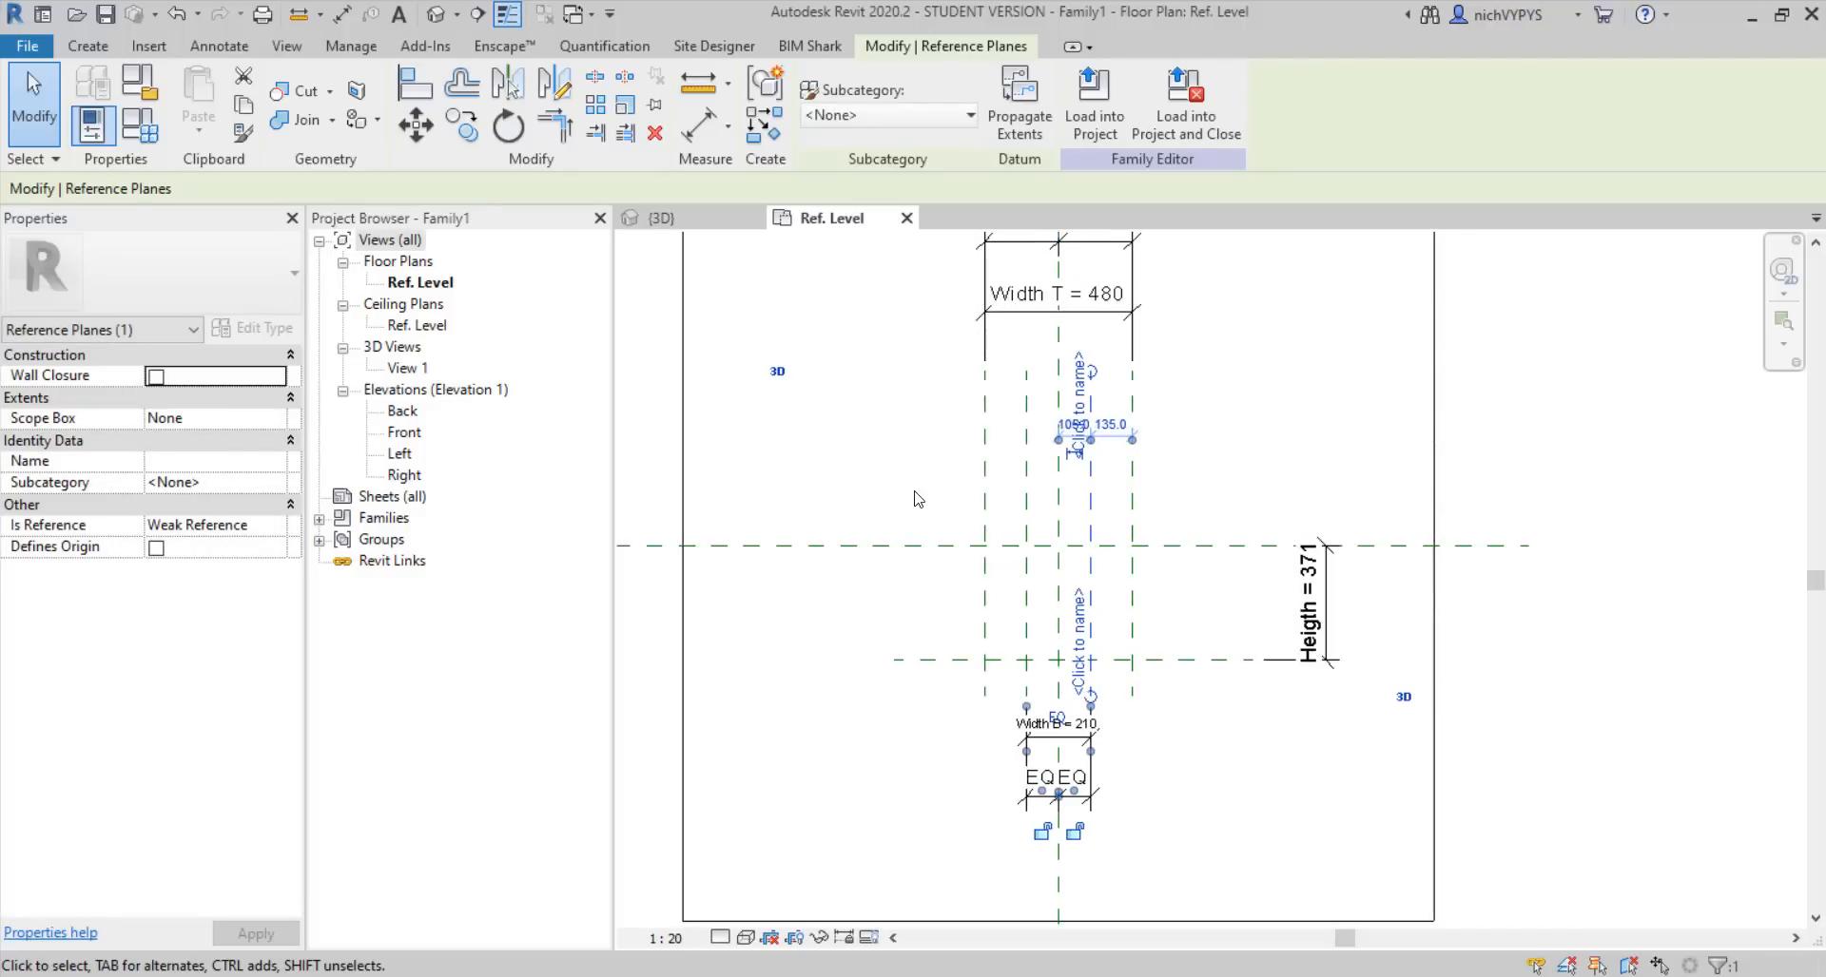
key("Right")
key("Left")
key("Right")
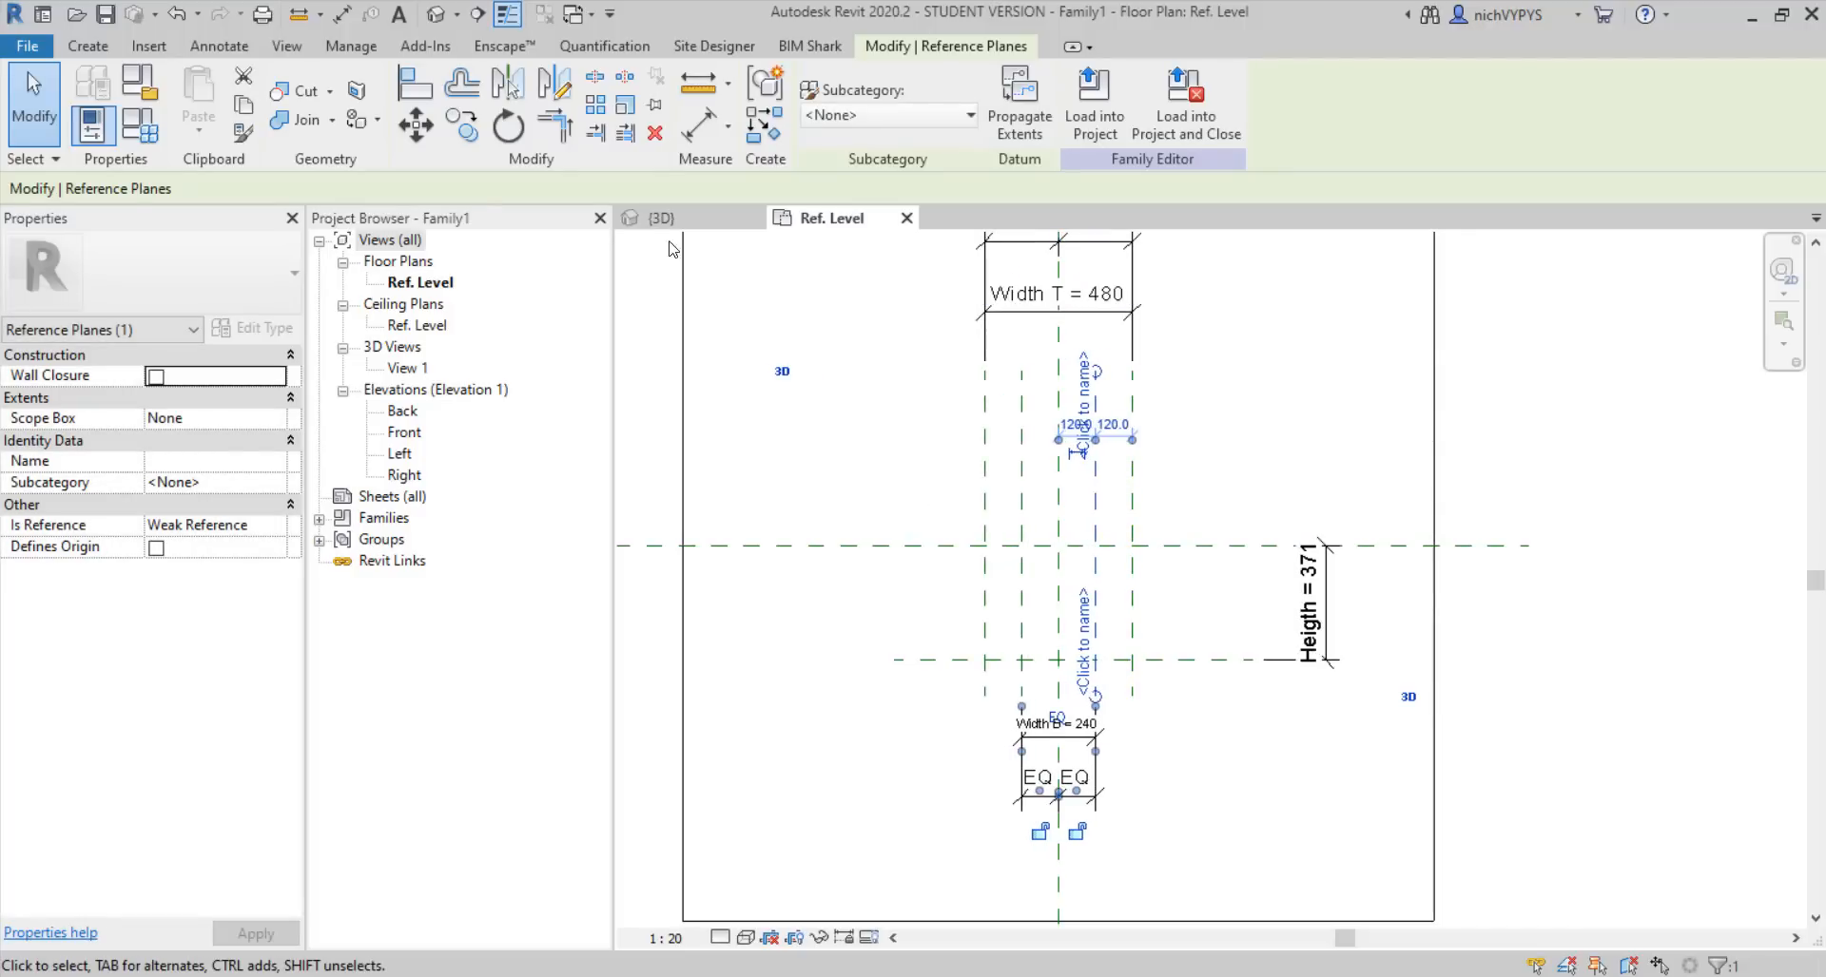
Set the family's Heigth to 470, Width B to 110 and Width T to 120, and apply the values
left_click(139, 123)
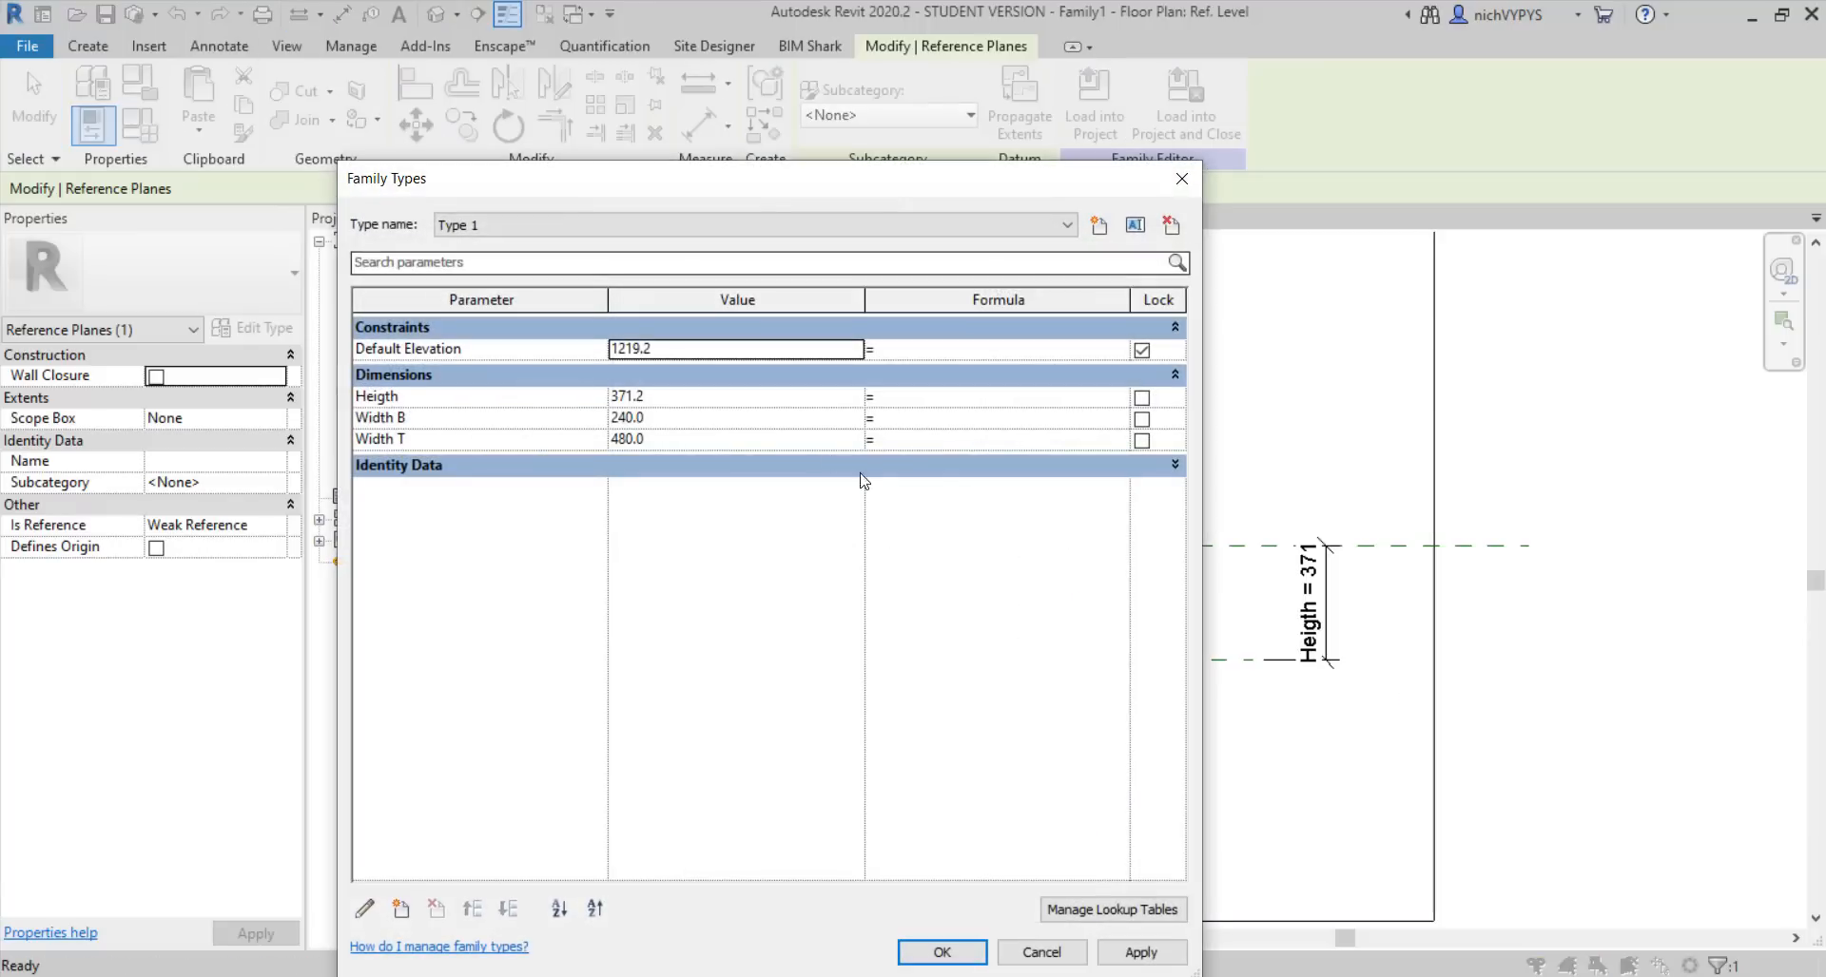
left_click(766, 399)
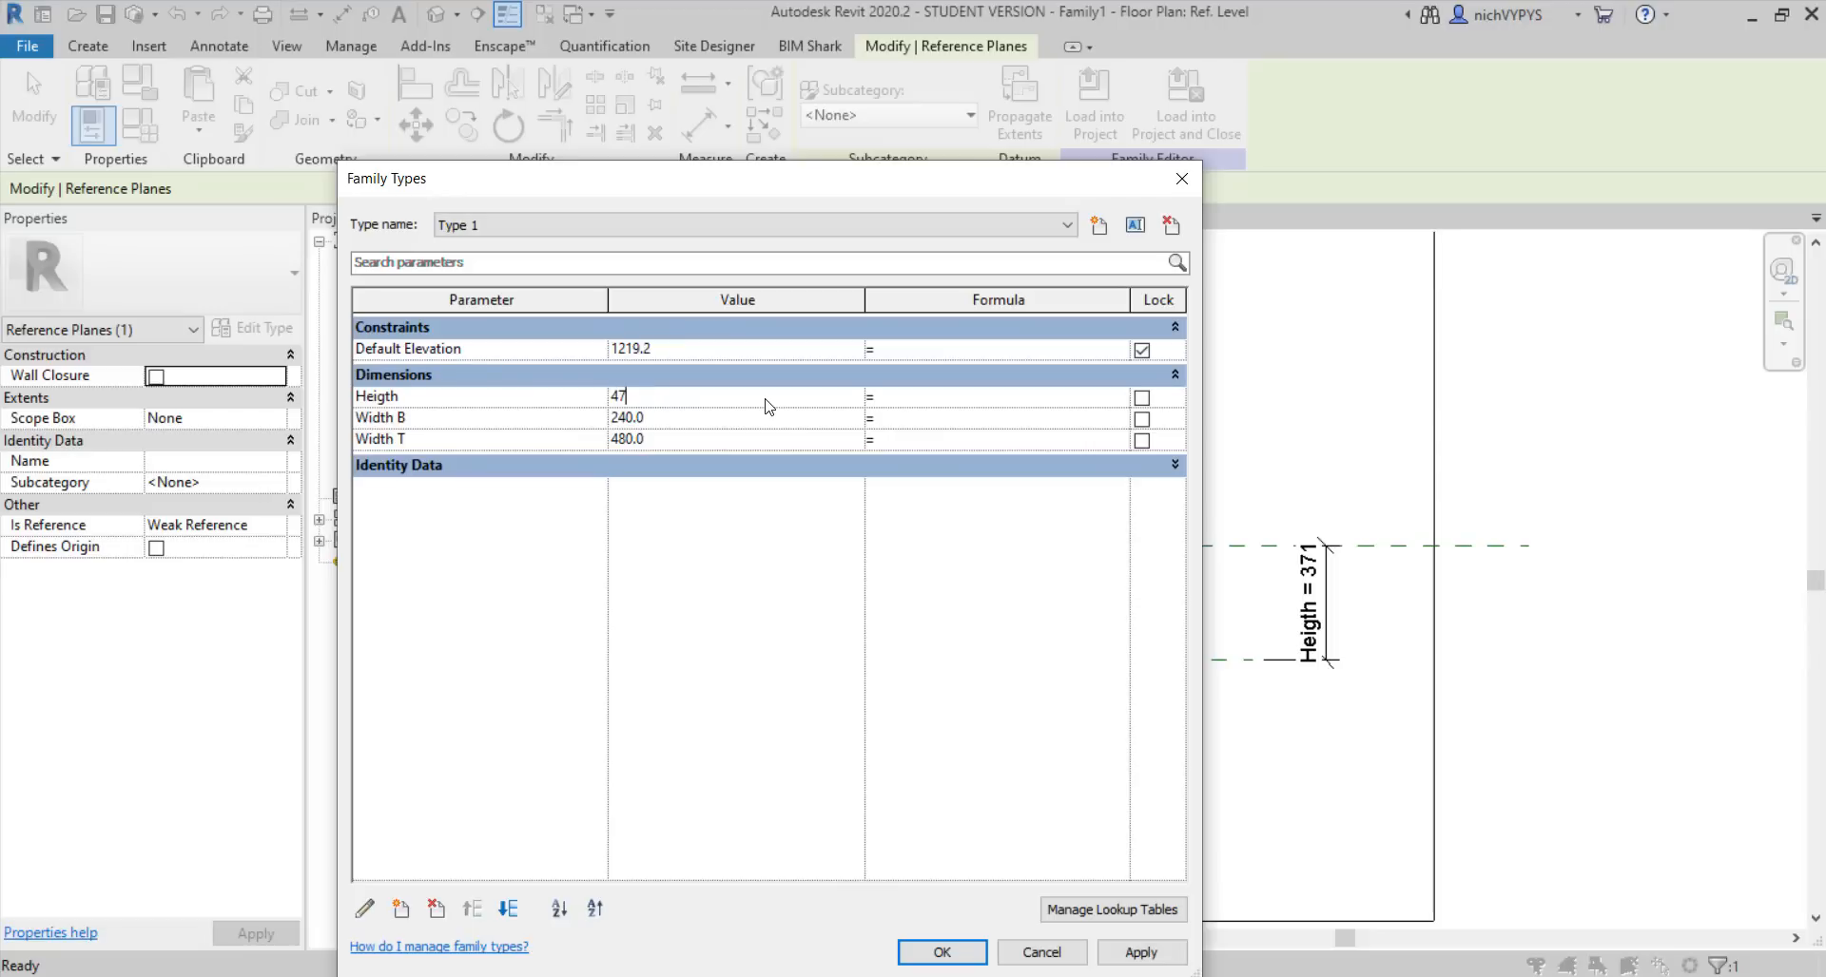
type("470")
left_click(716, 424)
left_click(688, 441)
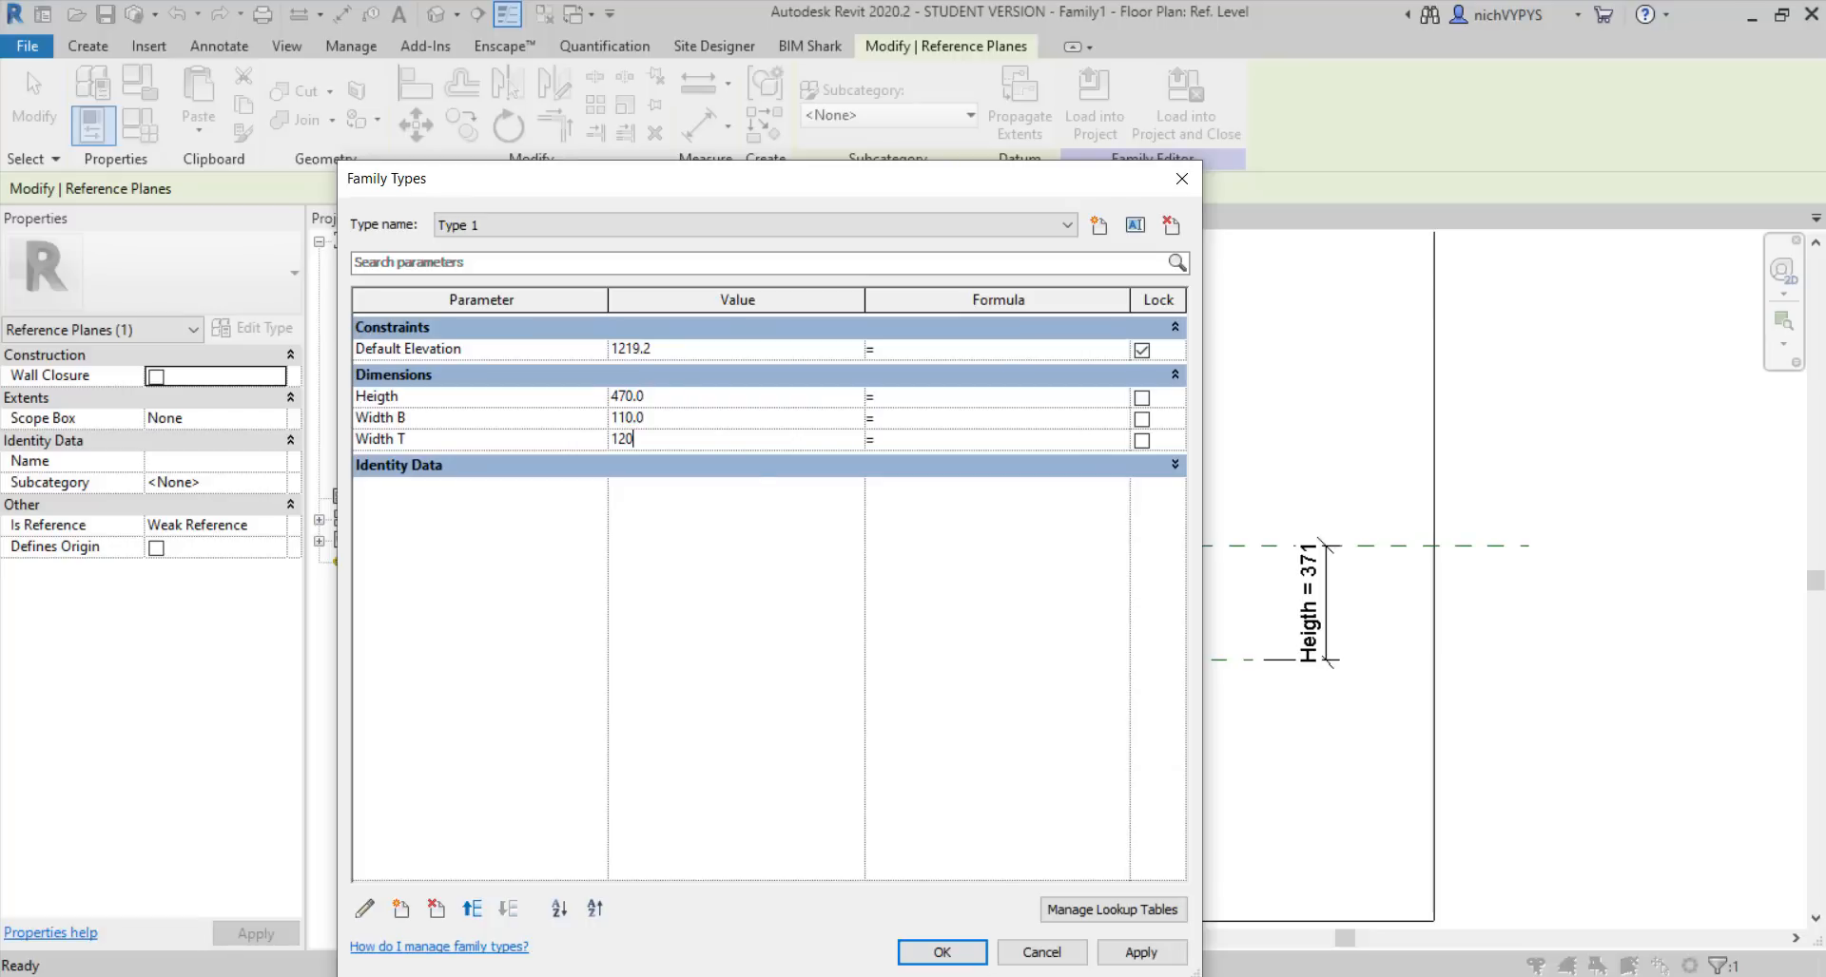
left_click(1153, 956)
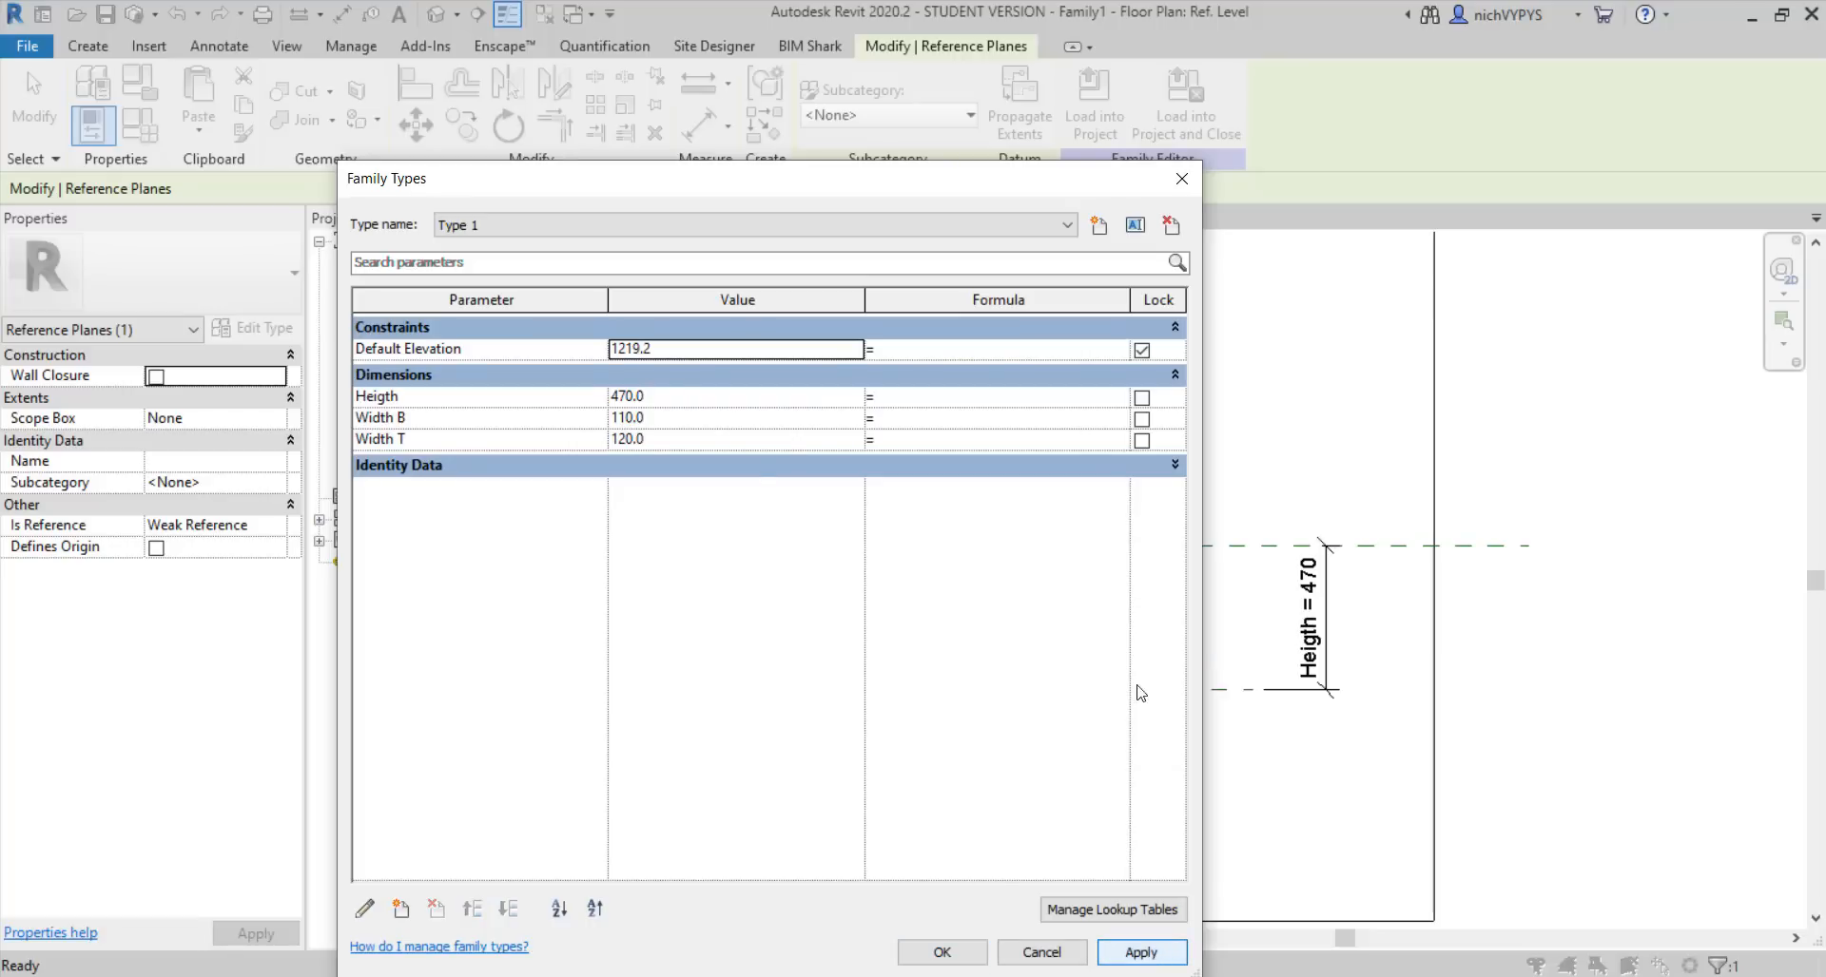
Change the Width T parameter to 150 and accept the family type values
left_click_drag(1016, 183, 754, 181)
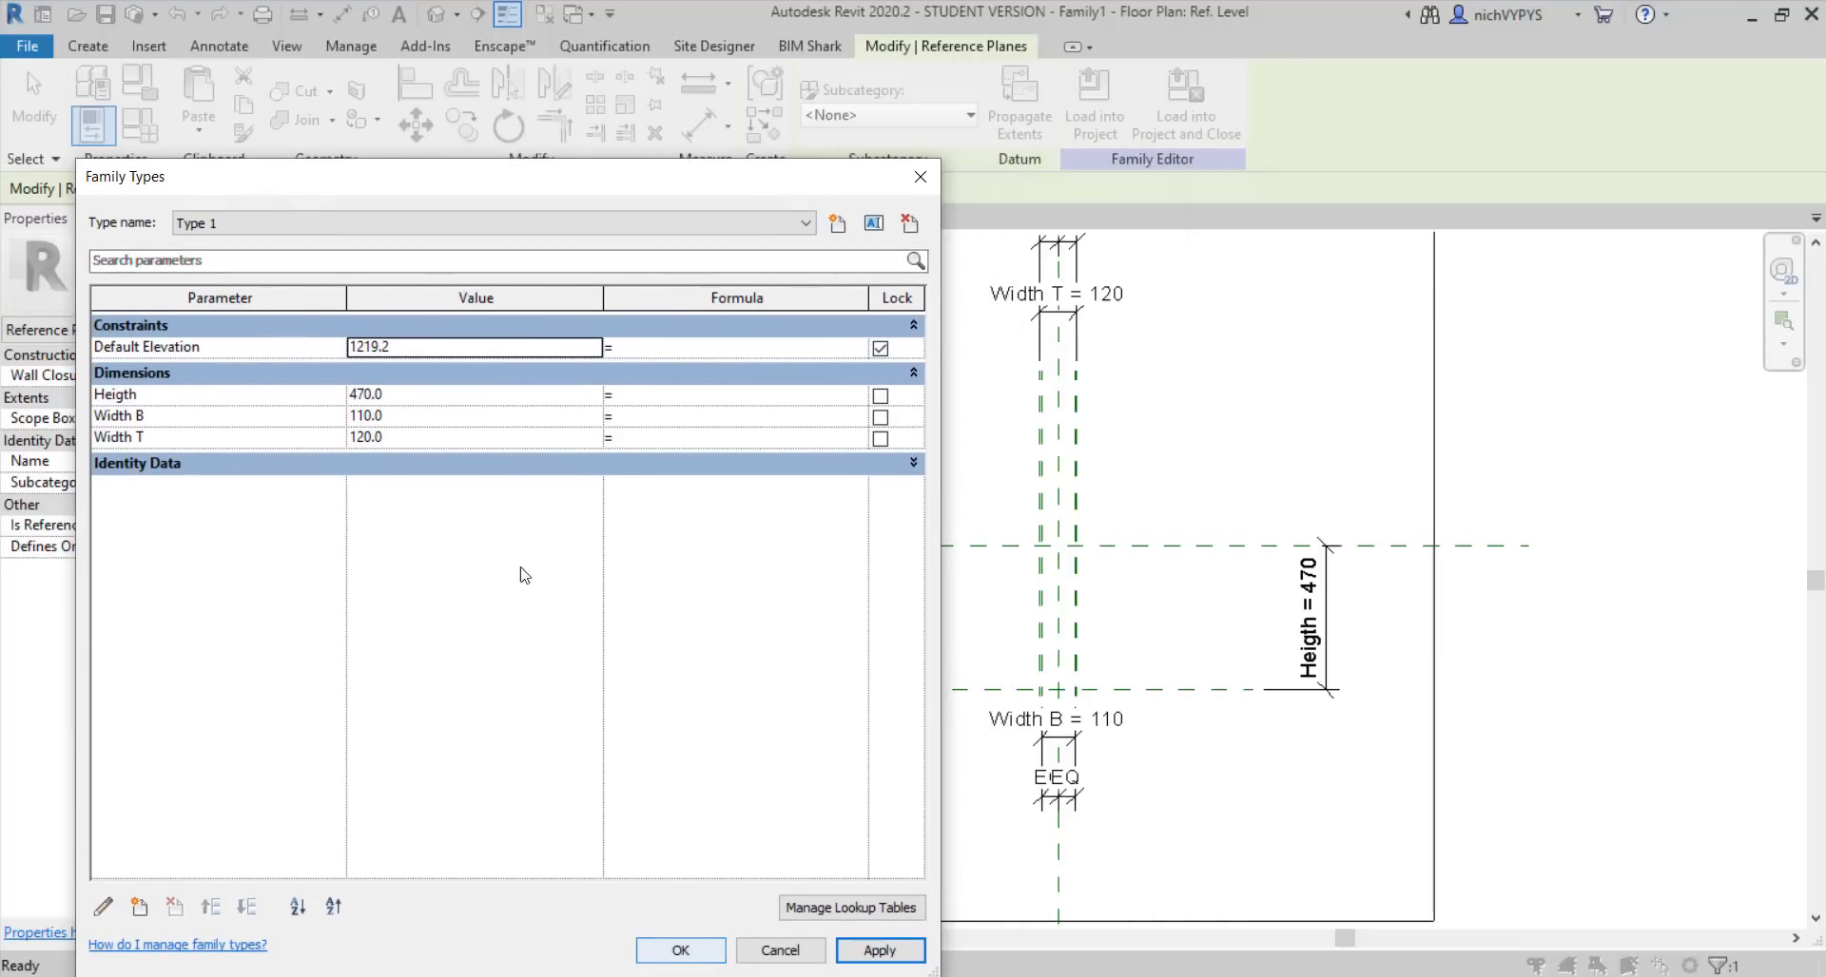
left_click(476, 436)
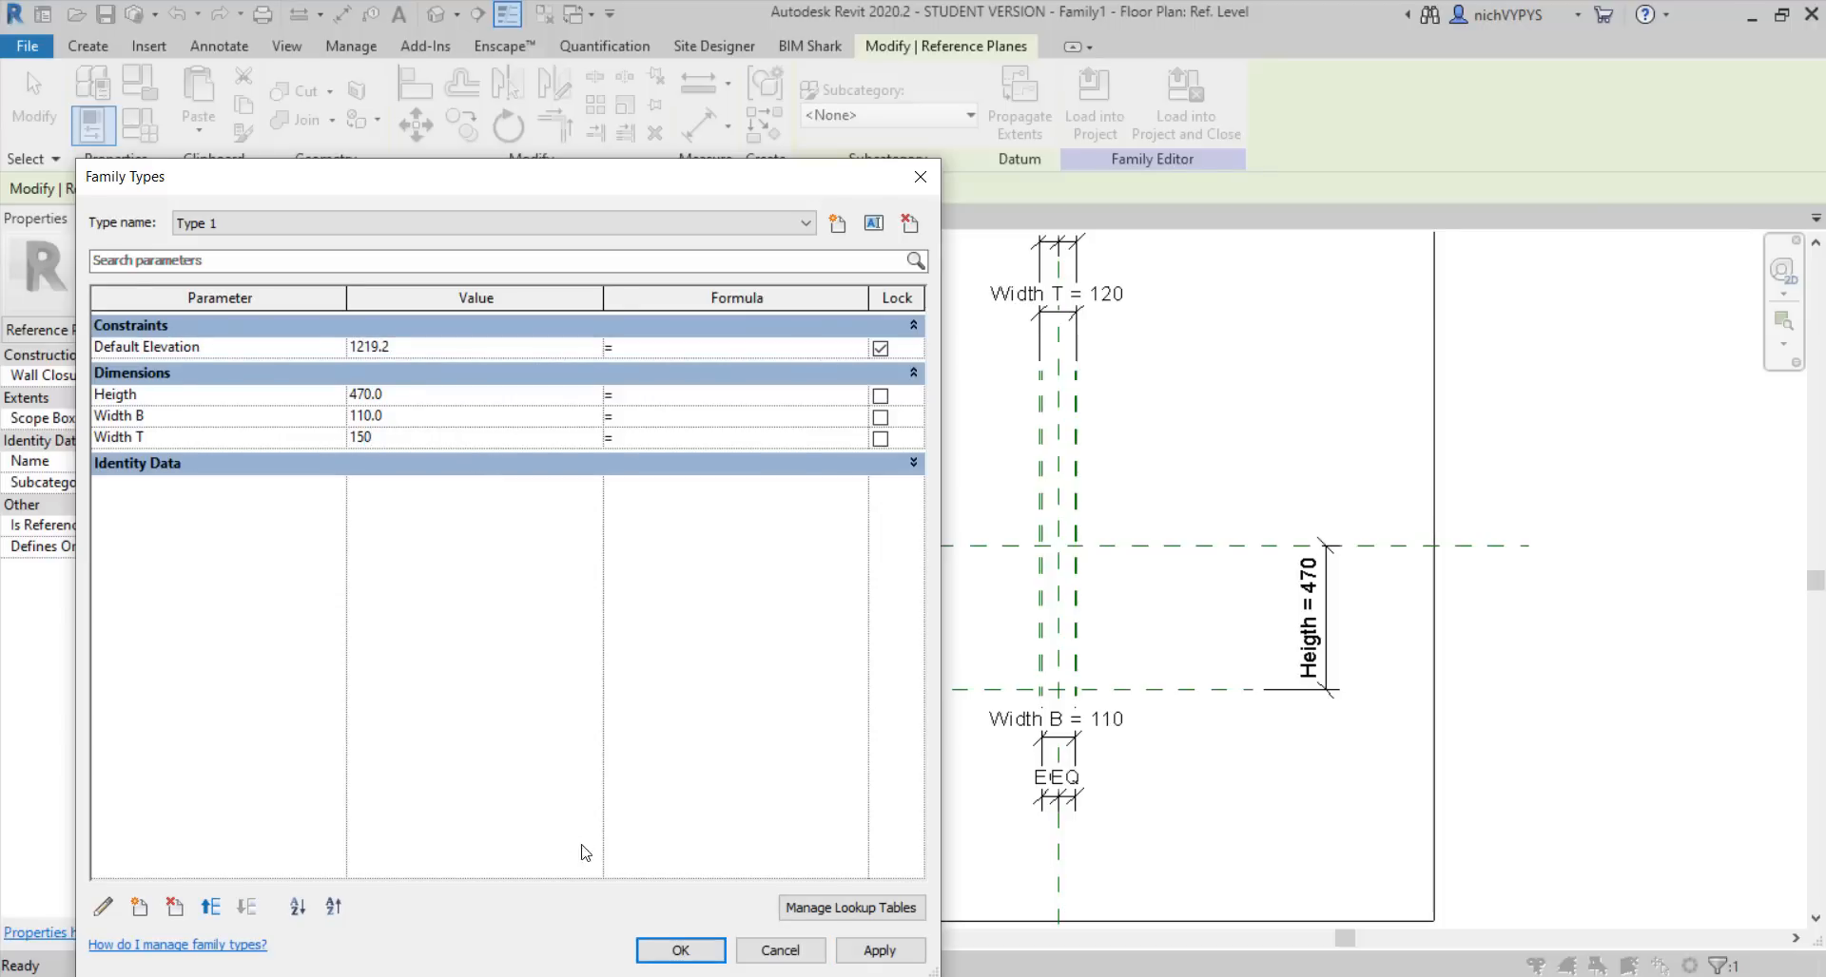
type("150")
left_click(680, 950)
Sketch a closed trapezoid for a void extrusion, 150 mm wide on the upper horizontal plane and 110 mm wide on the lower one
scroll(1083, 590, "up", 4)
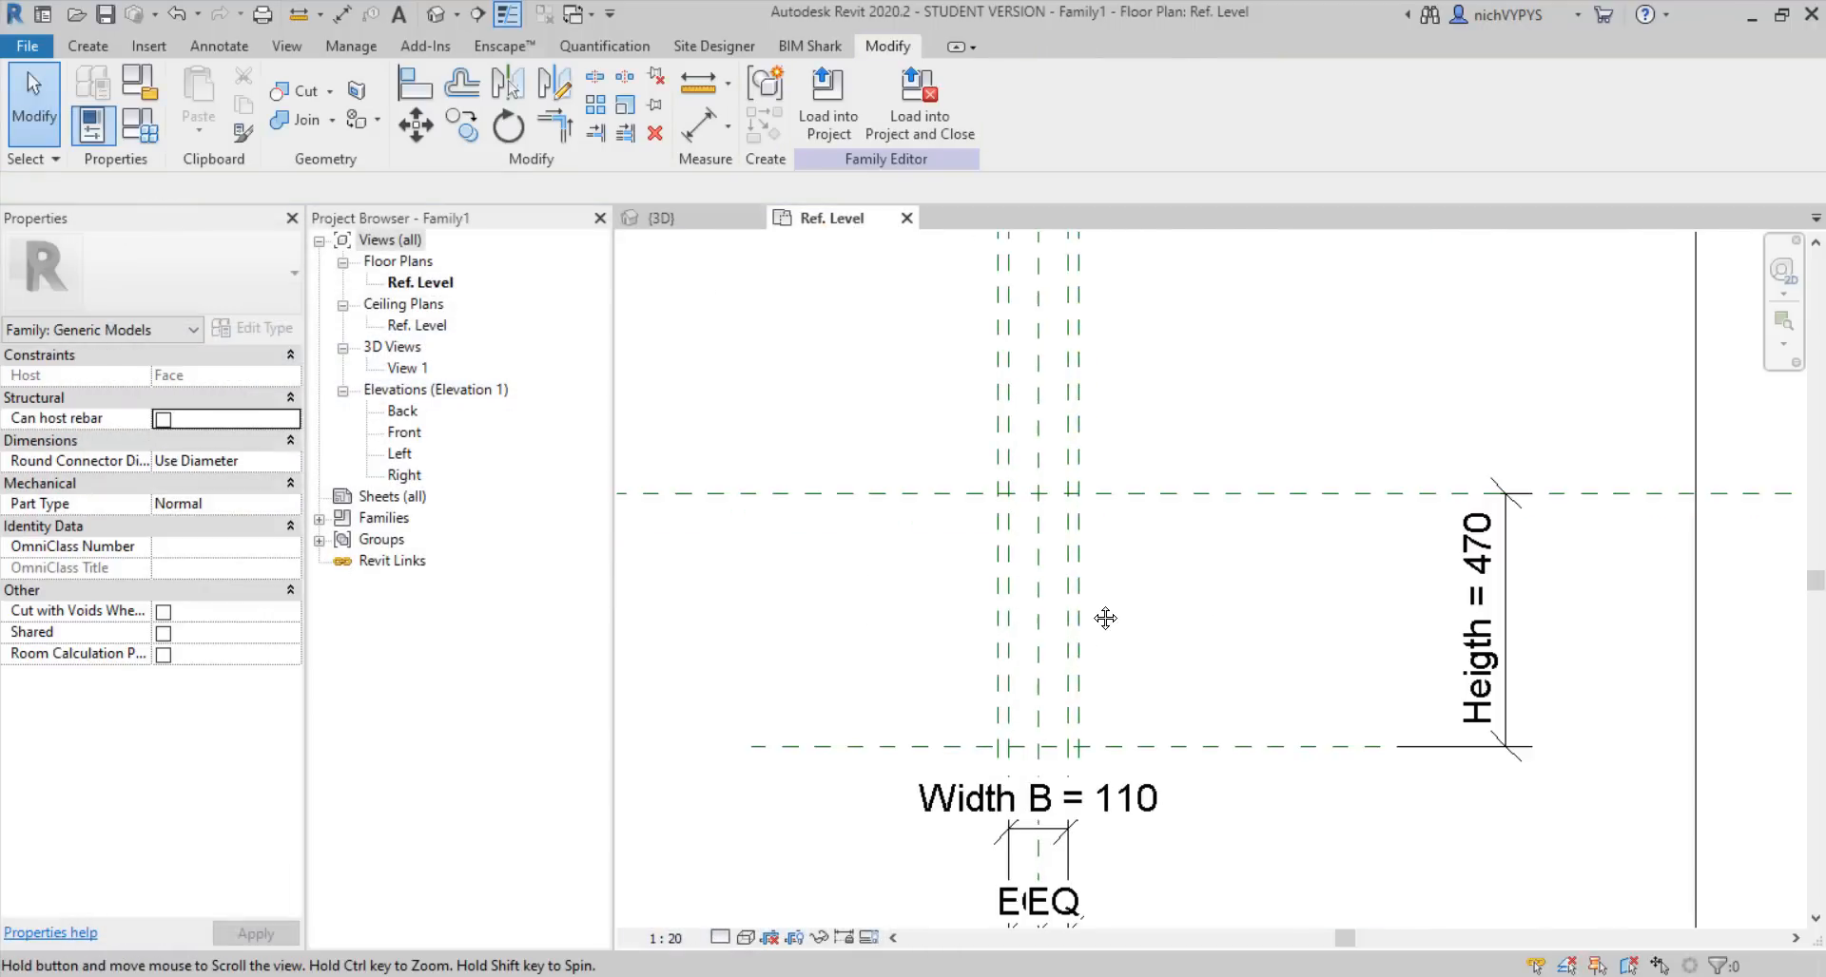
middle_click_drag(1105, 618, 1072, 591)
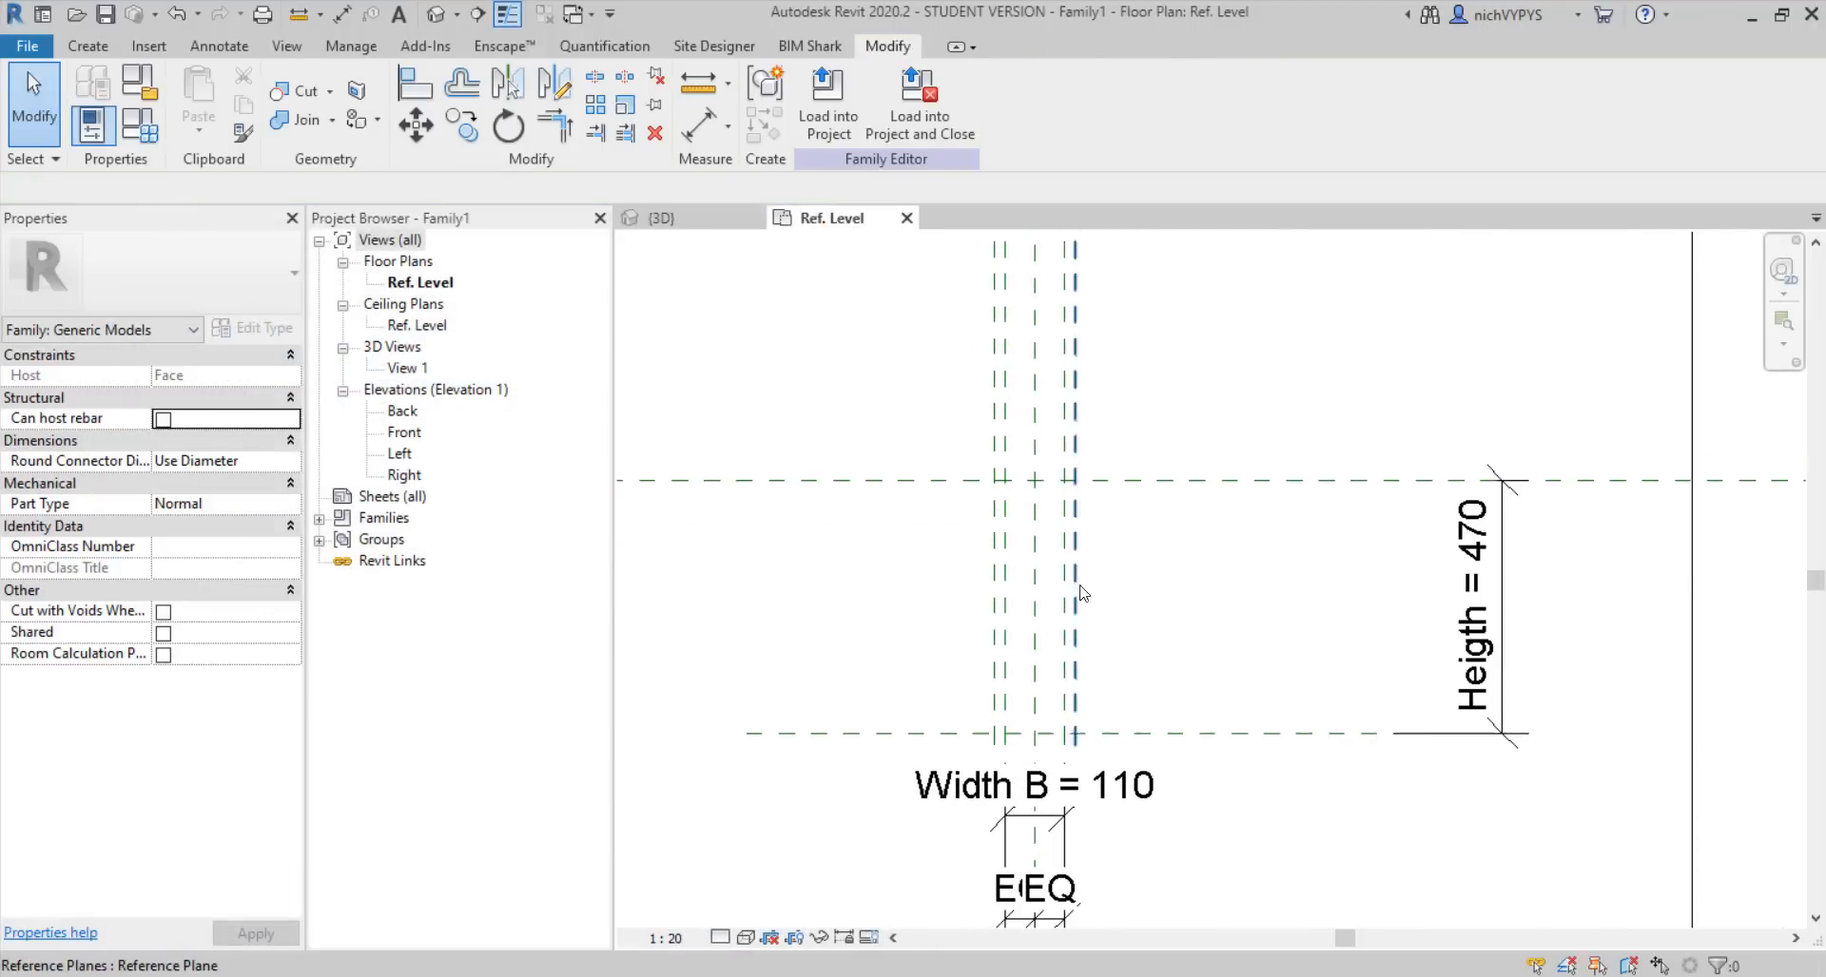
left_click(89, 46)
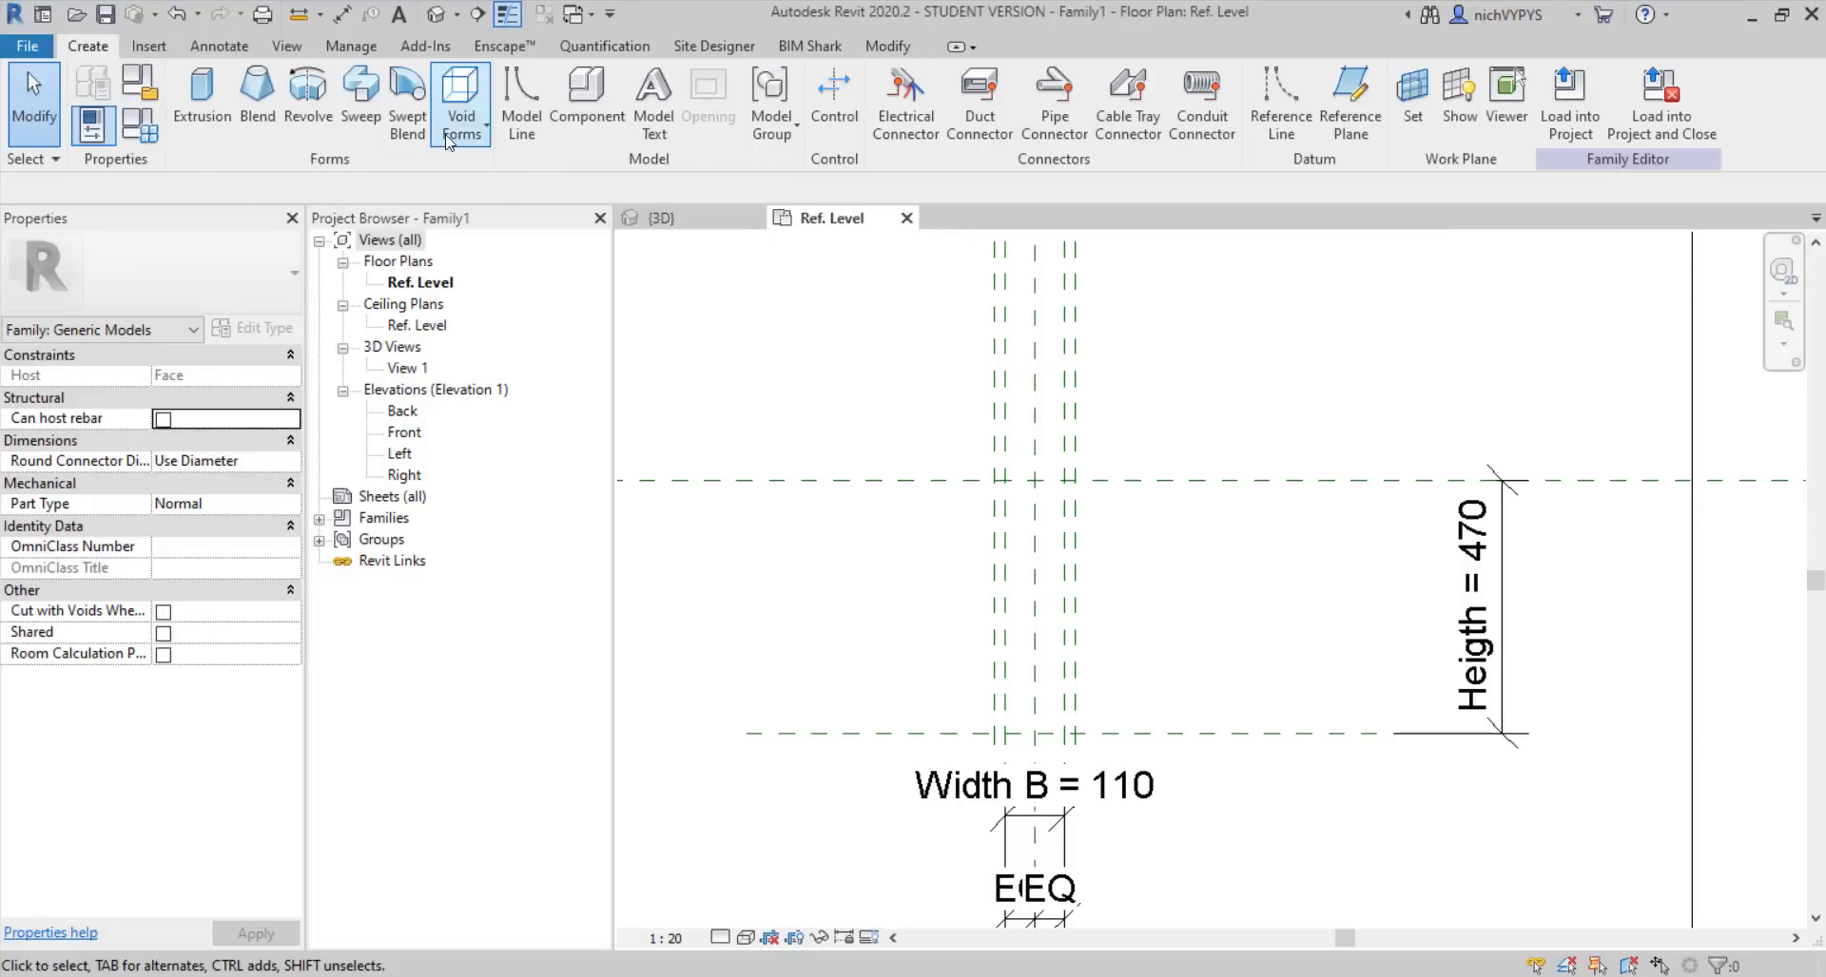
left_click(461, 109)
left_click(518, 171)
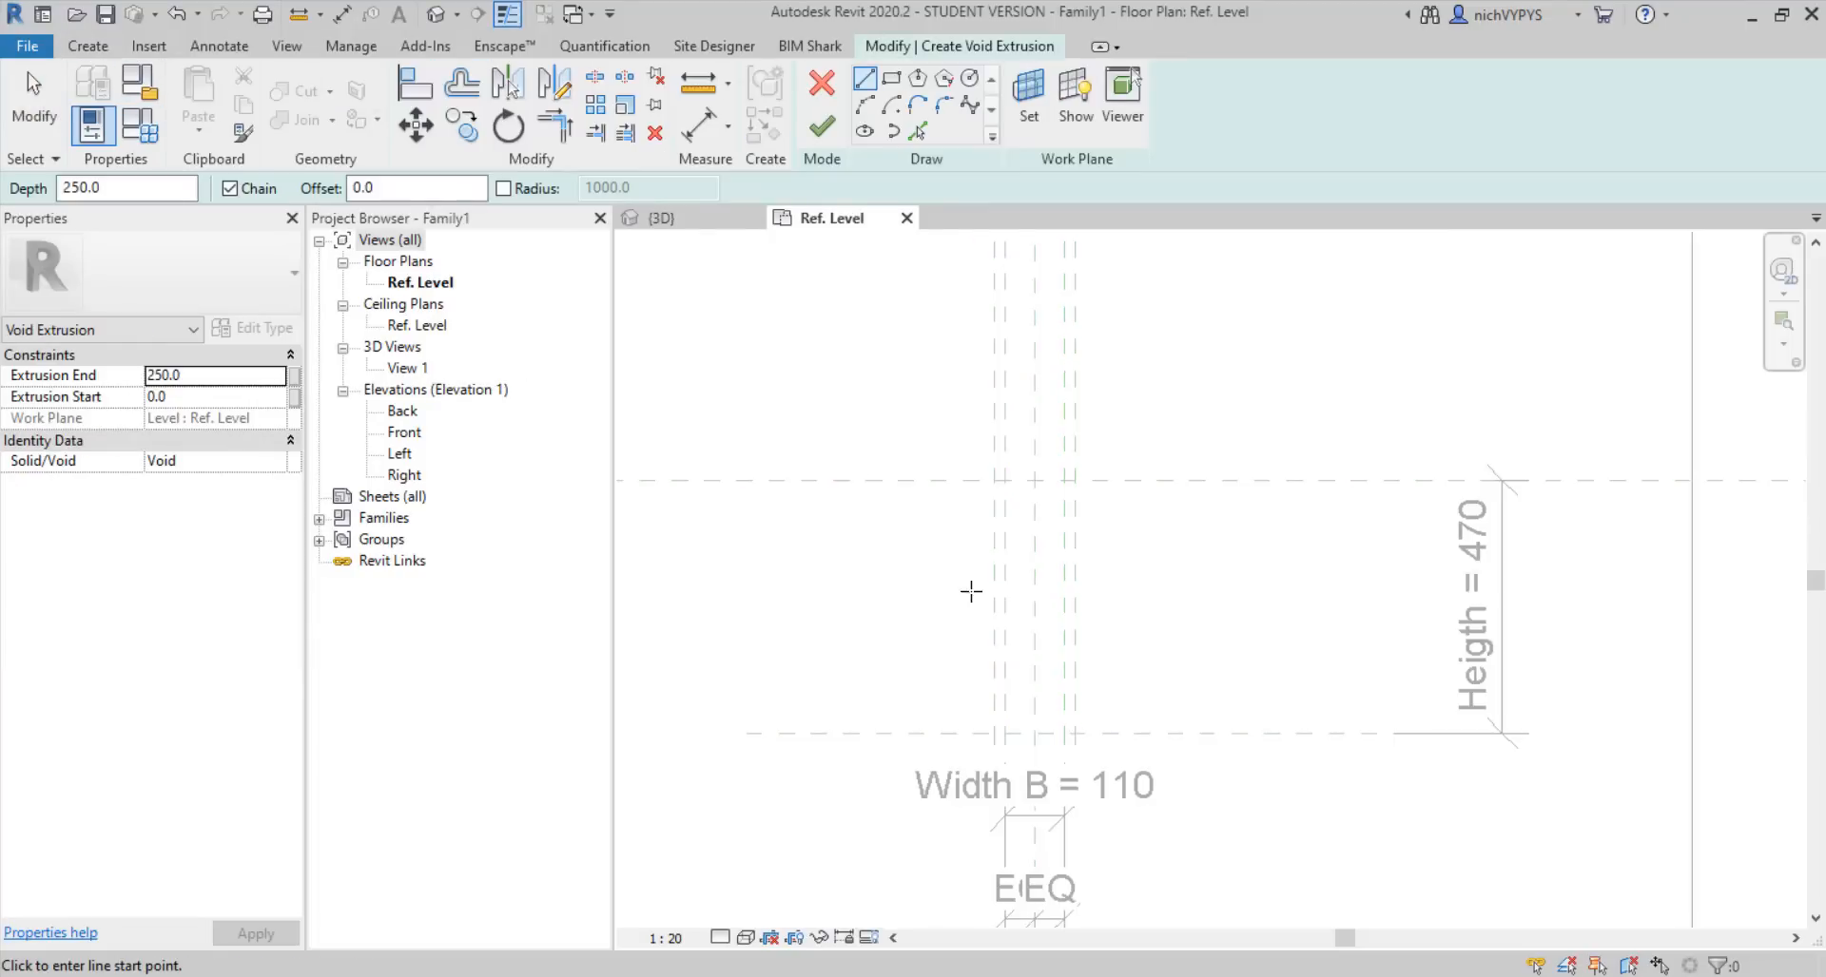
left_click(998, 480)
left_click(1073, 481)
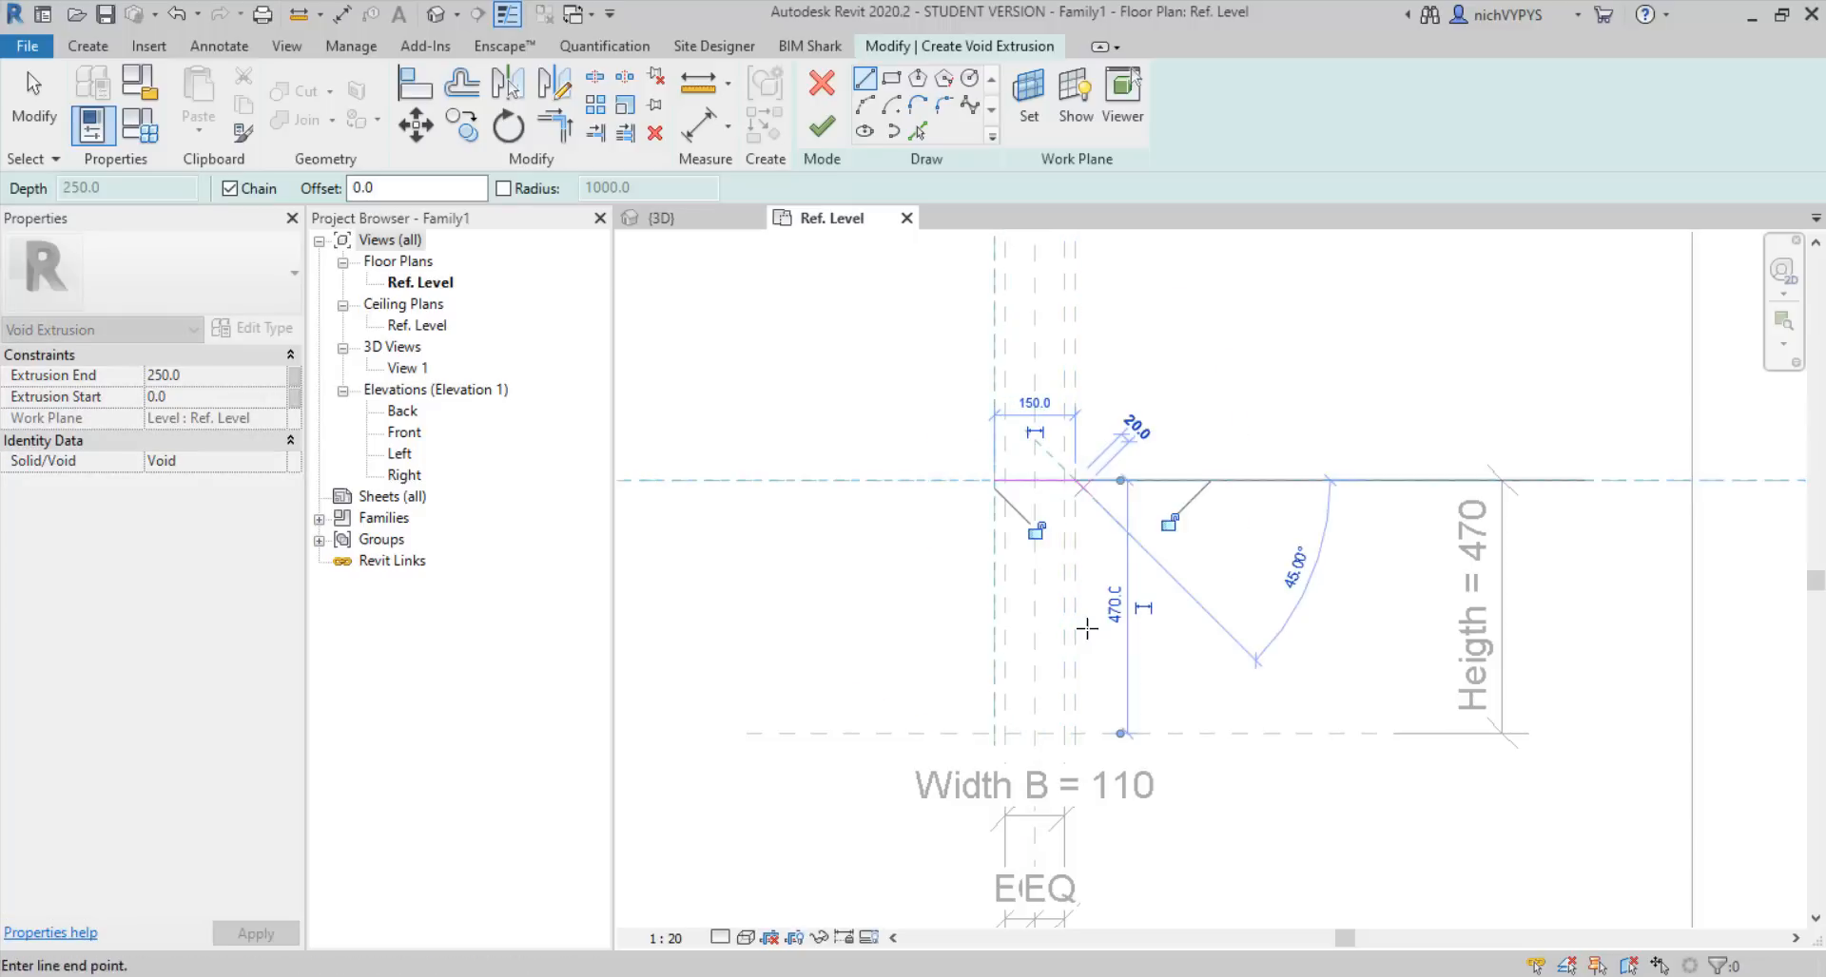
left_click(1063, 734)
left_click(1005, 733)
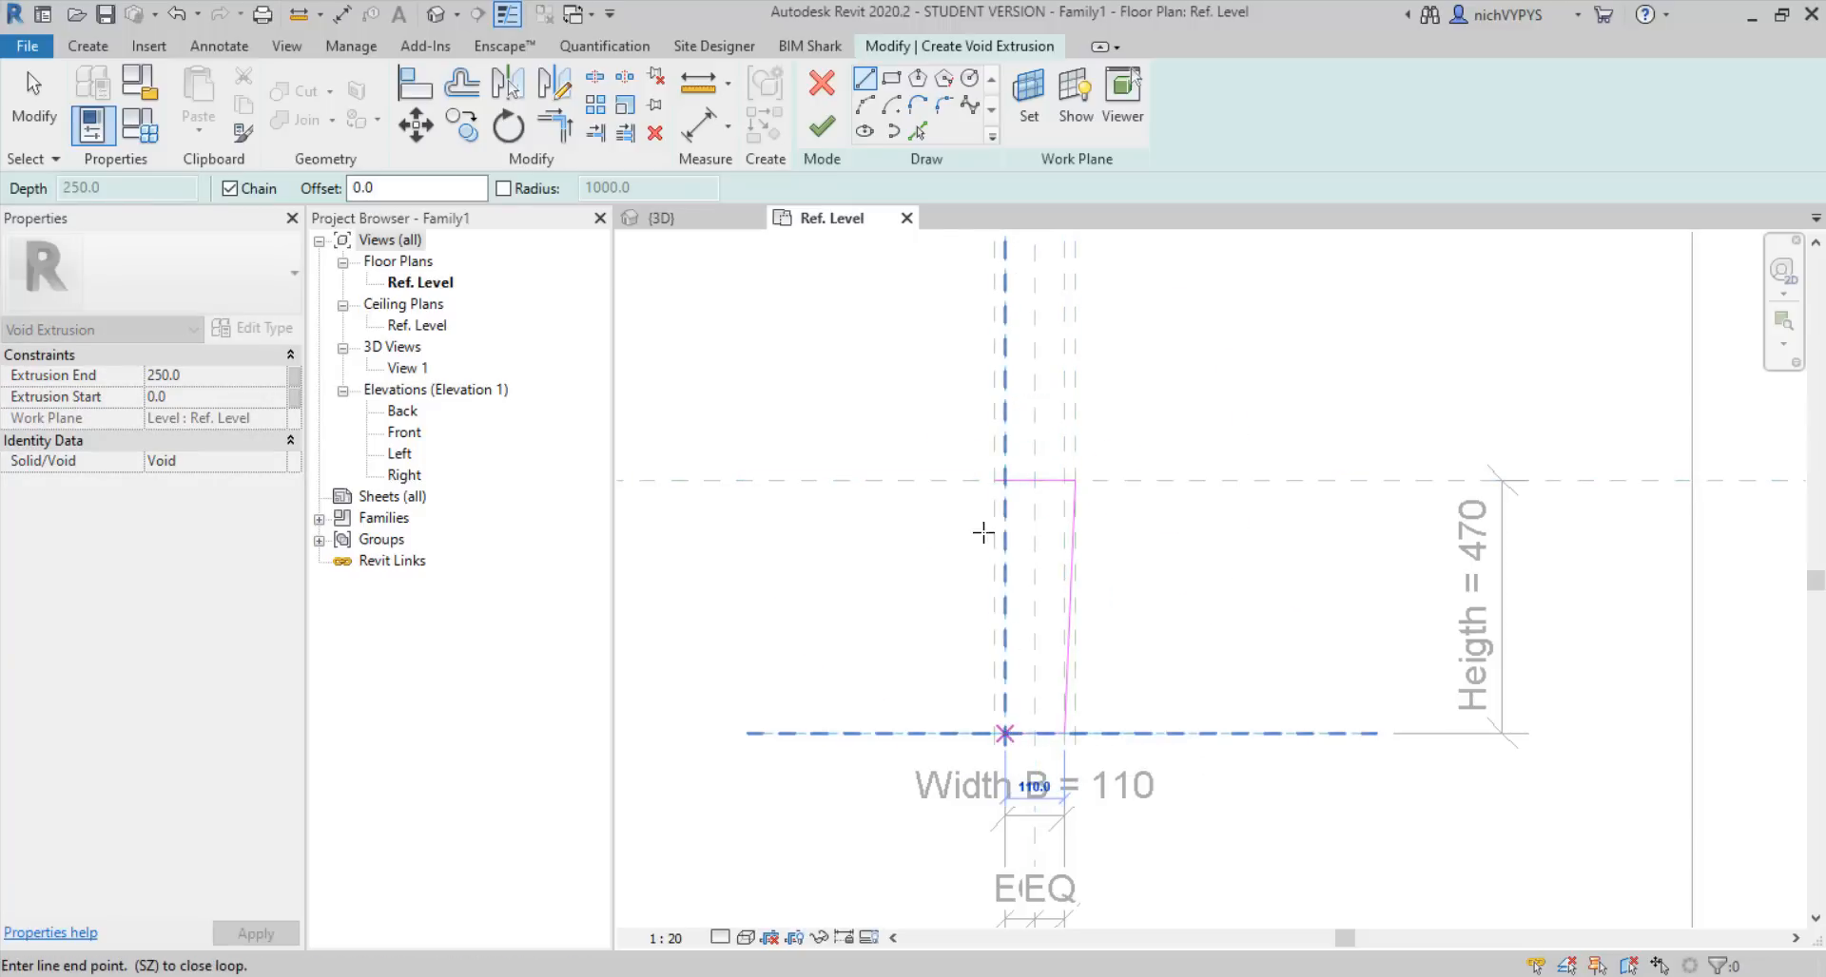
left_click(993, 483)
scroll(994, 483, "up", 3)
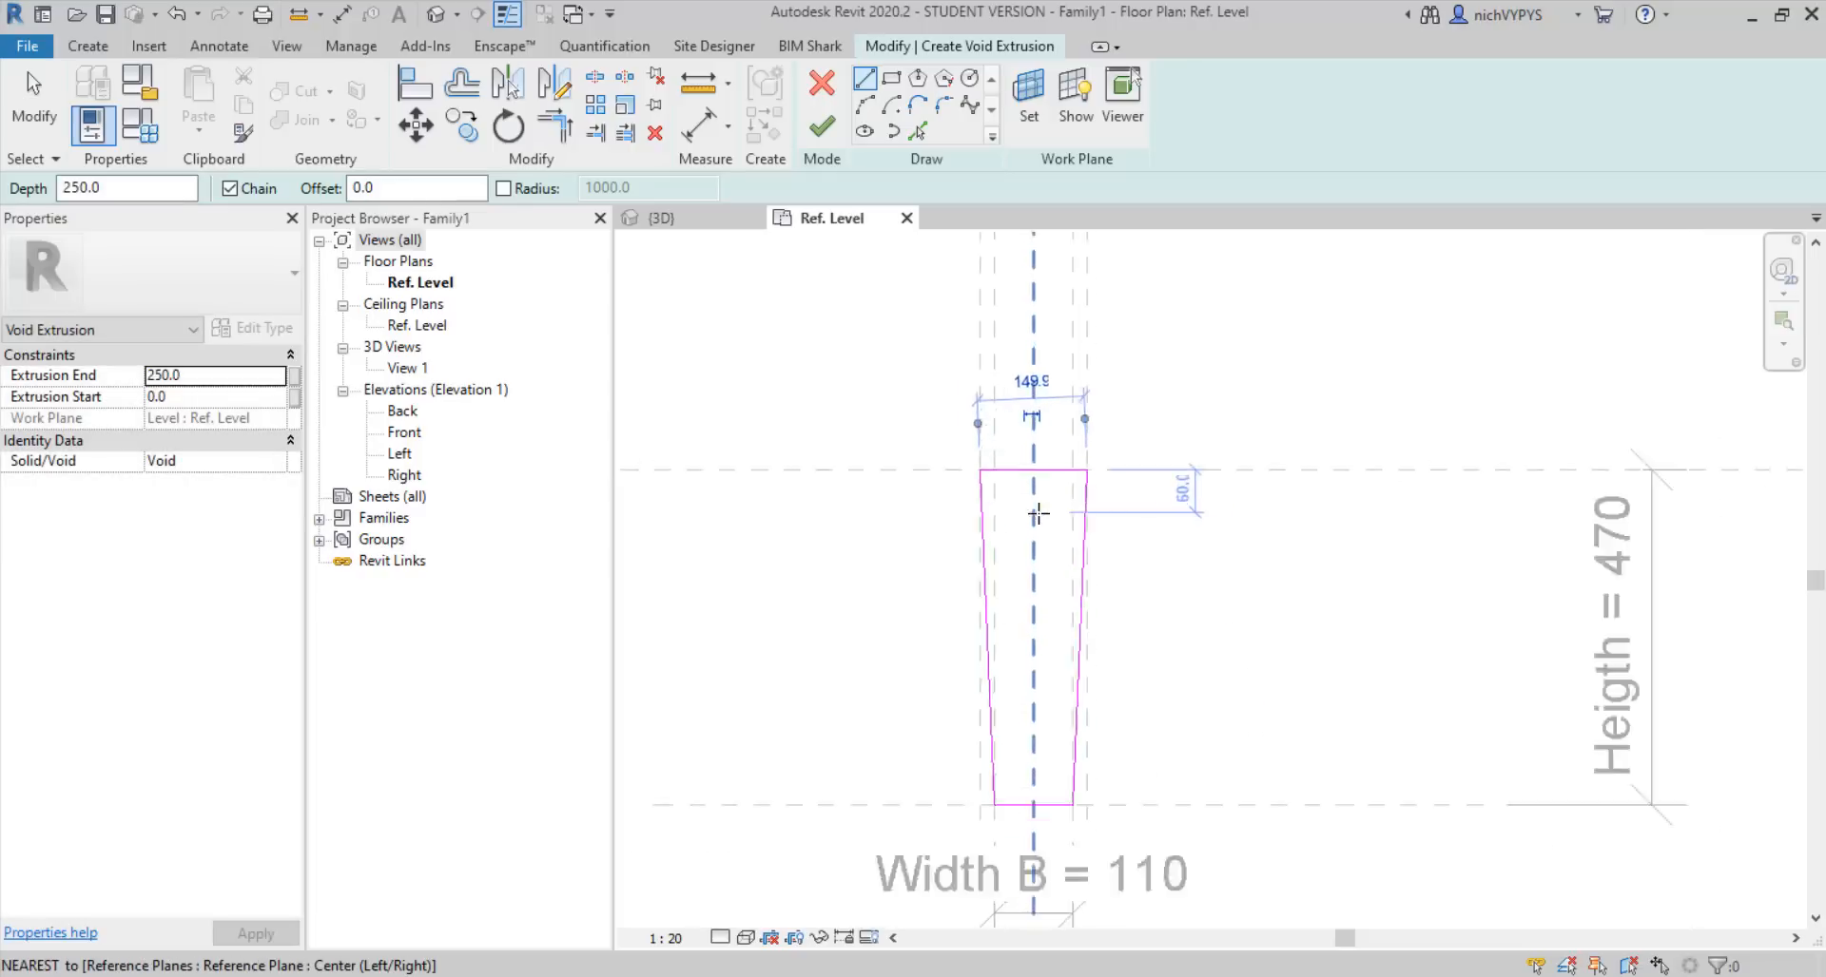
mouse_move(998, 538)
middle_mouse_down()
mouse_move(1081, 515)
mouse_move(1056, 423)
middle_mouse_up()
scroll(1055, 424, "down", 2)
key("Escape")
Lock the top edge of the void sketch to the upper horizontal reference plane and check the bottom edge's alignment
left_click(1076, 343)
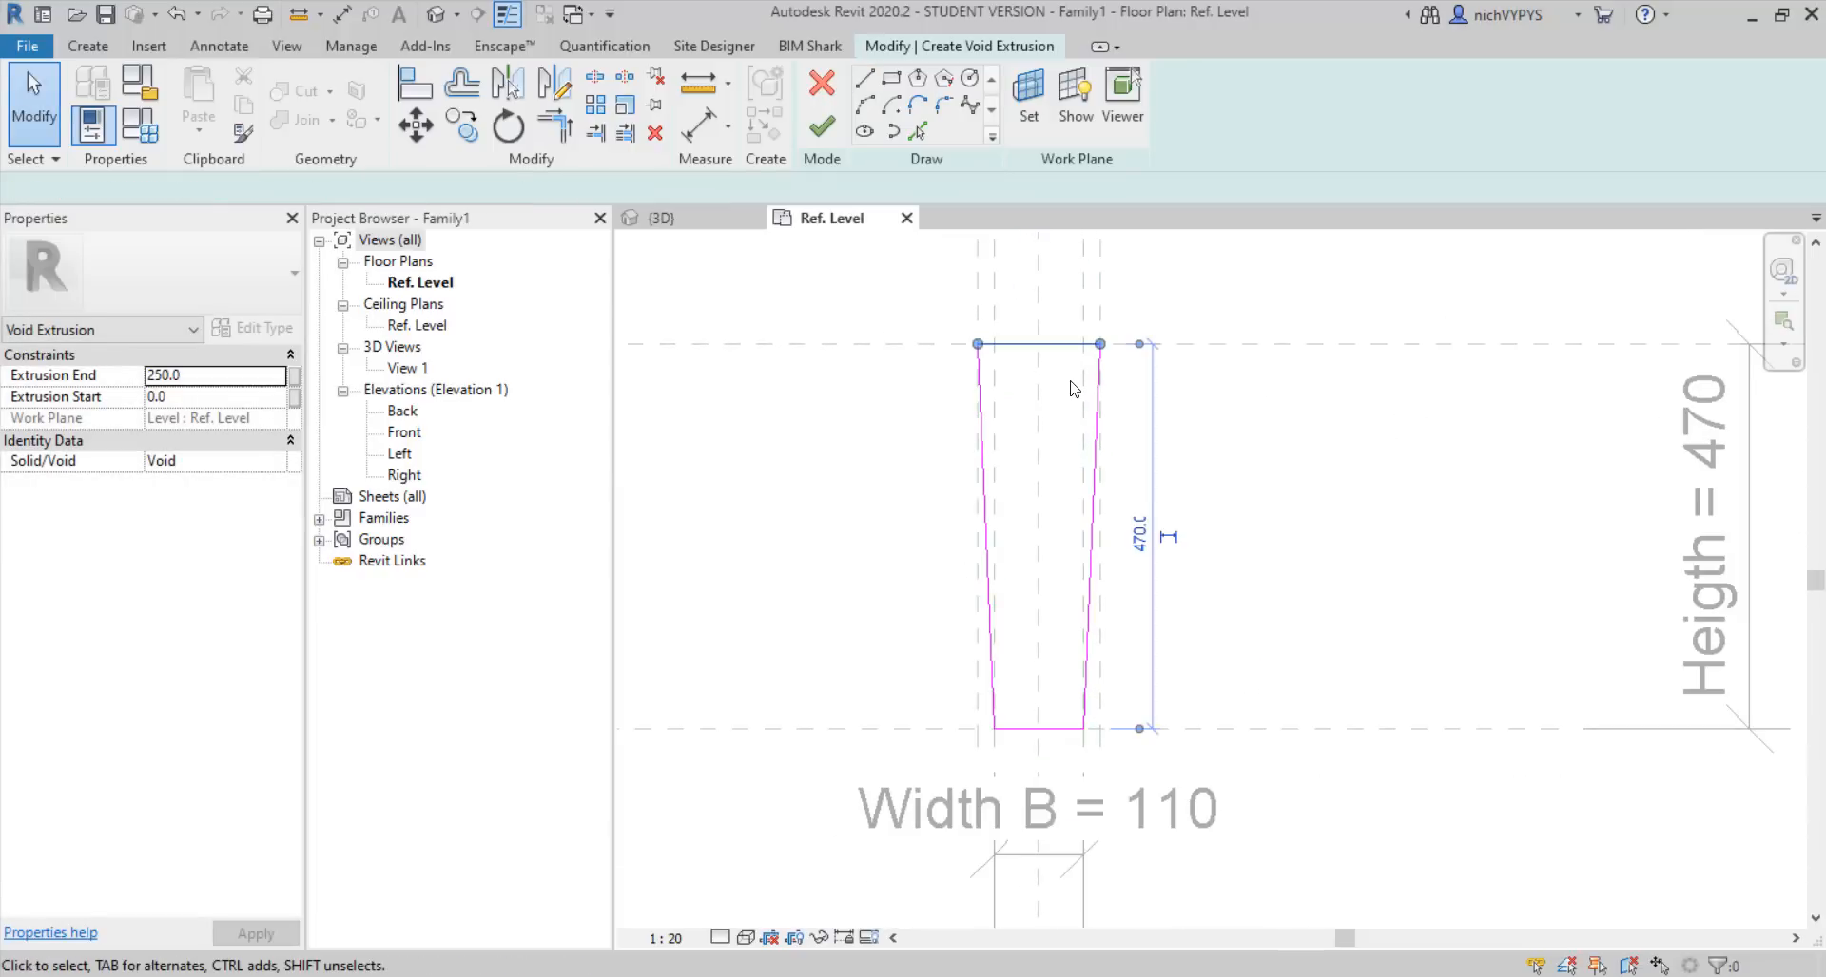
left_click_drag(1063, 343, 1058, 344)
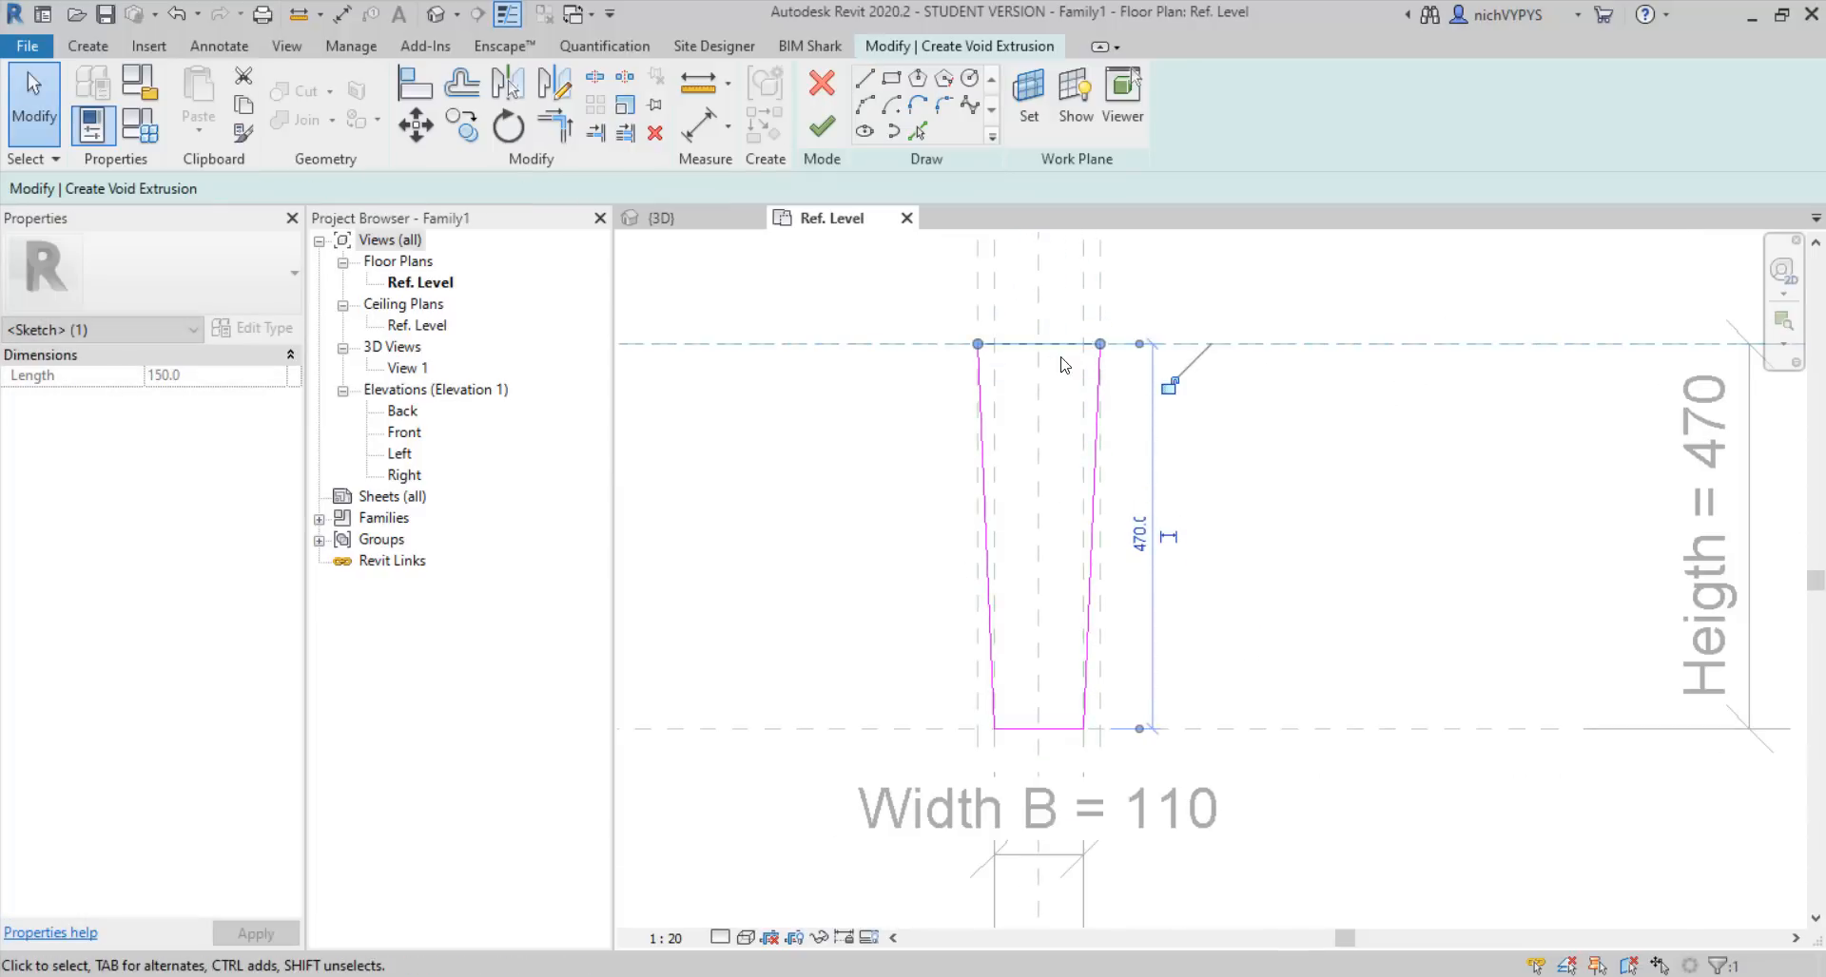
left_click(1170, 386)
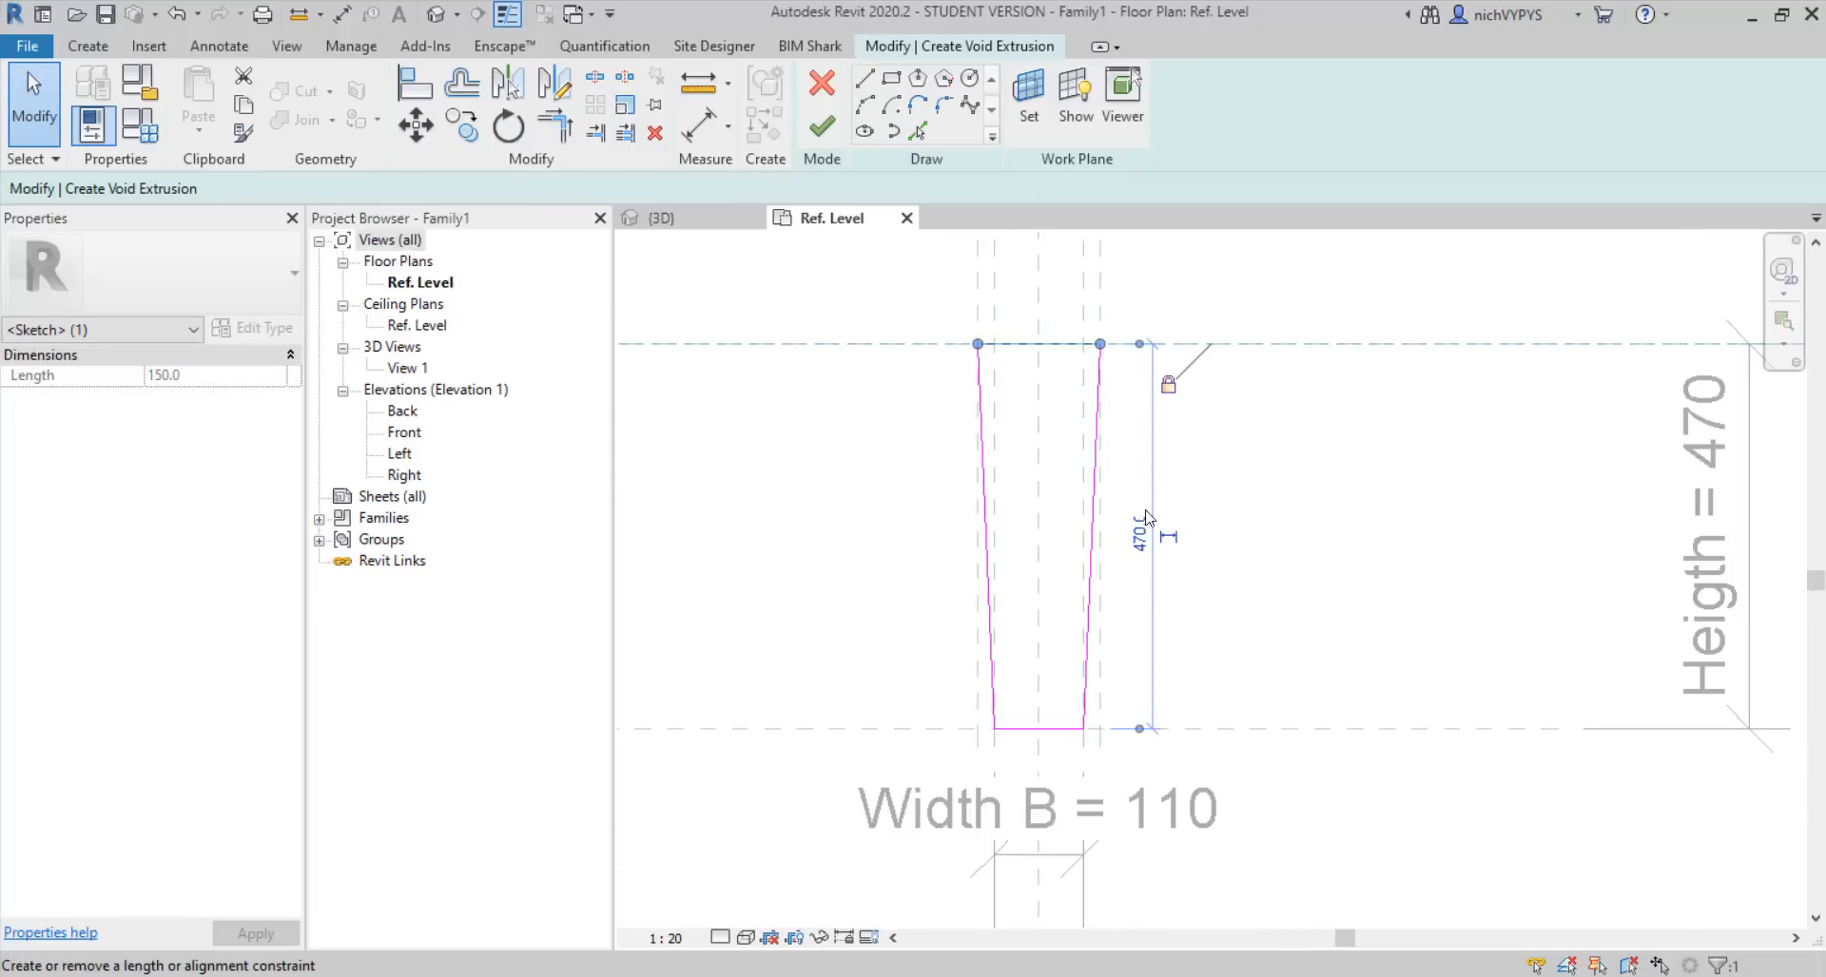
left_click(1059, 731)
mouse_move(1062, 729)
left_mouse_down()
mouse_move(1059, 753)
mouse_move(1060, 729)
left_mouse_up()
left_click(1246, 552)
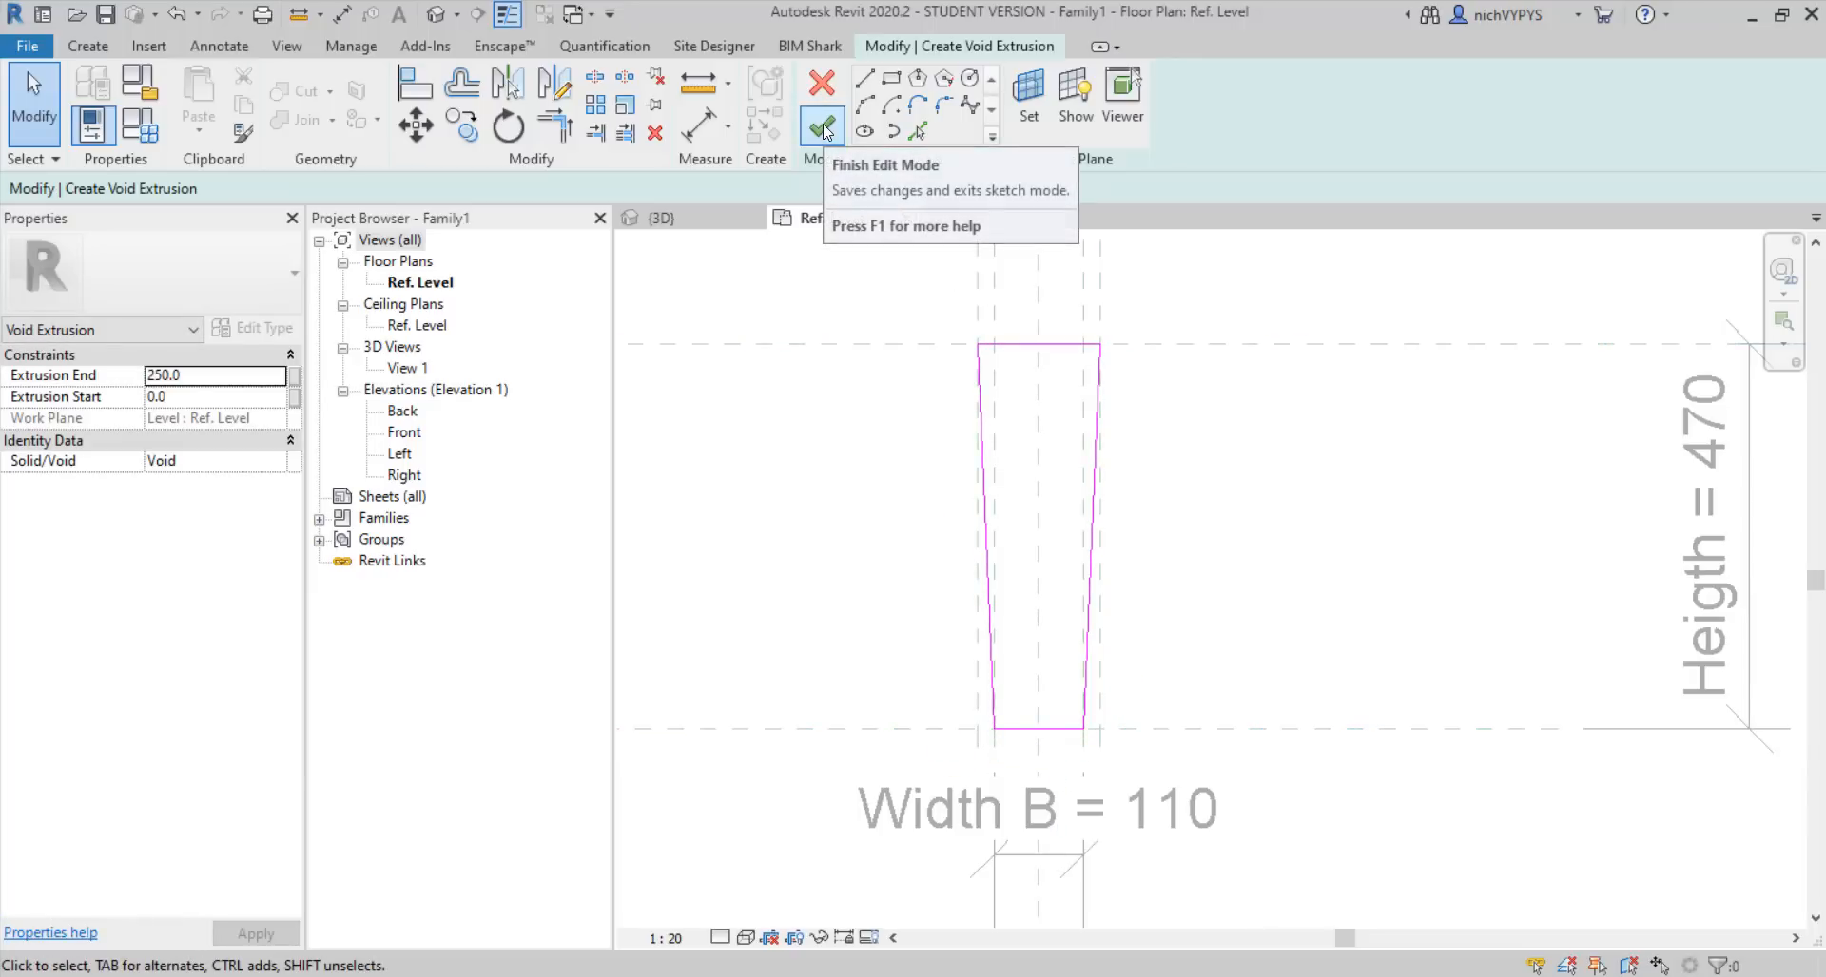
Set the void's Extrusion End to -150, finish the sketch and inspect the void in 3D view View 1
left_click(245, 384)
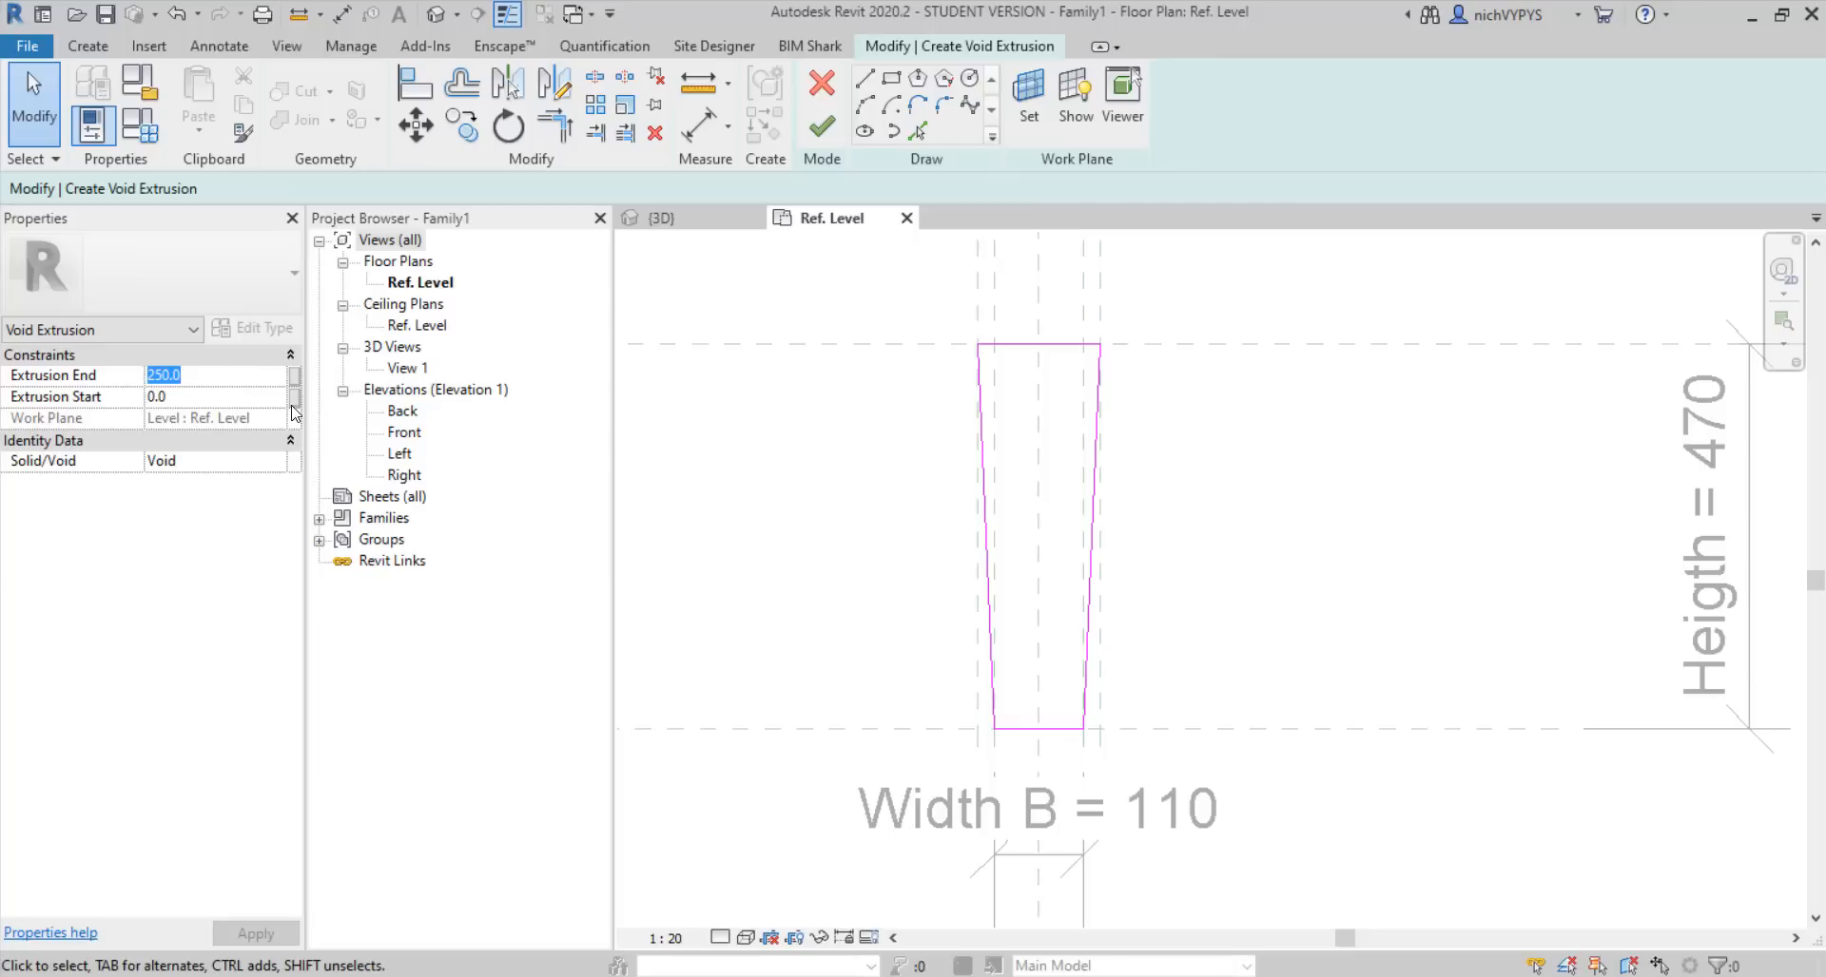
type("-")
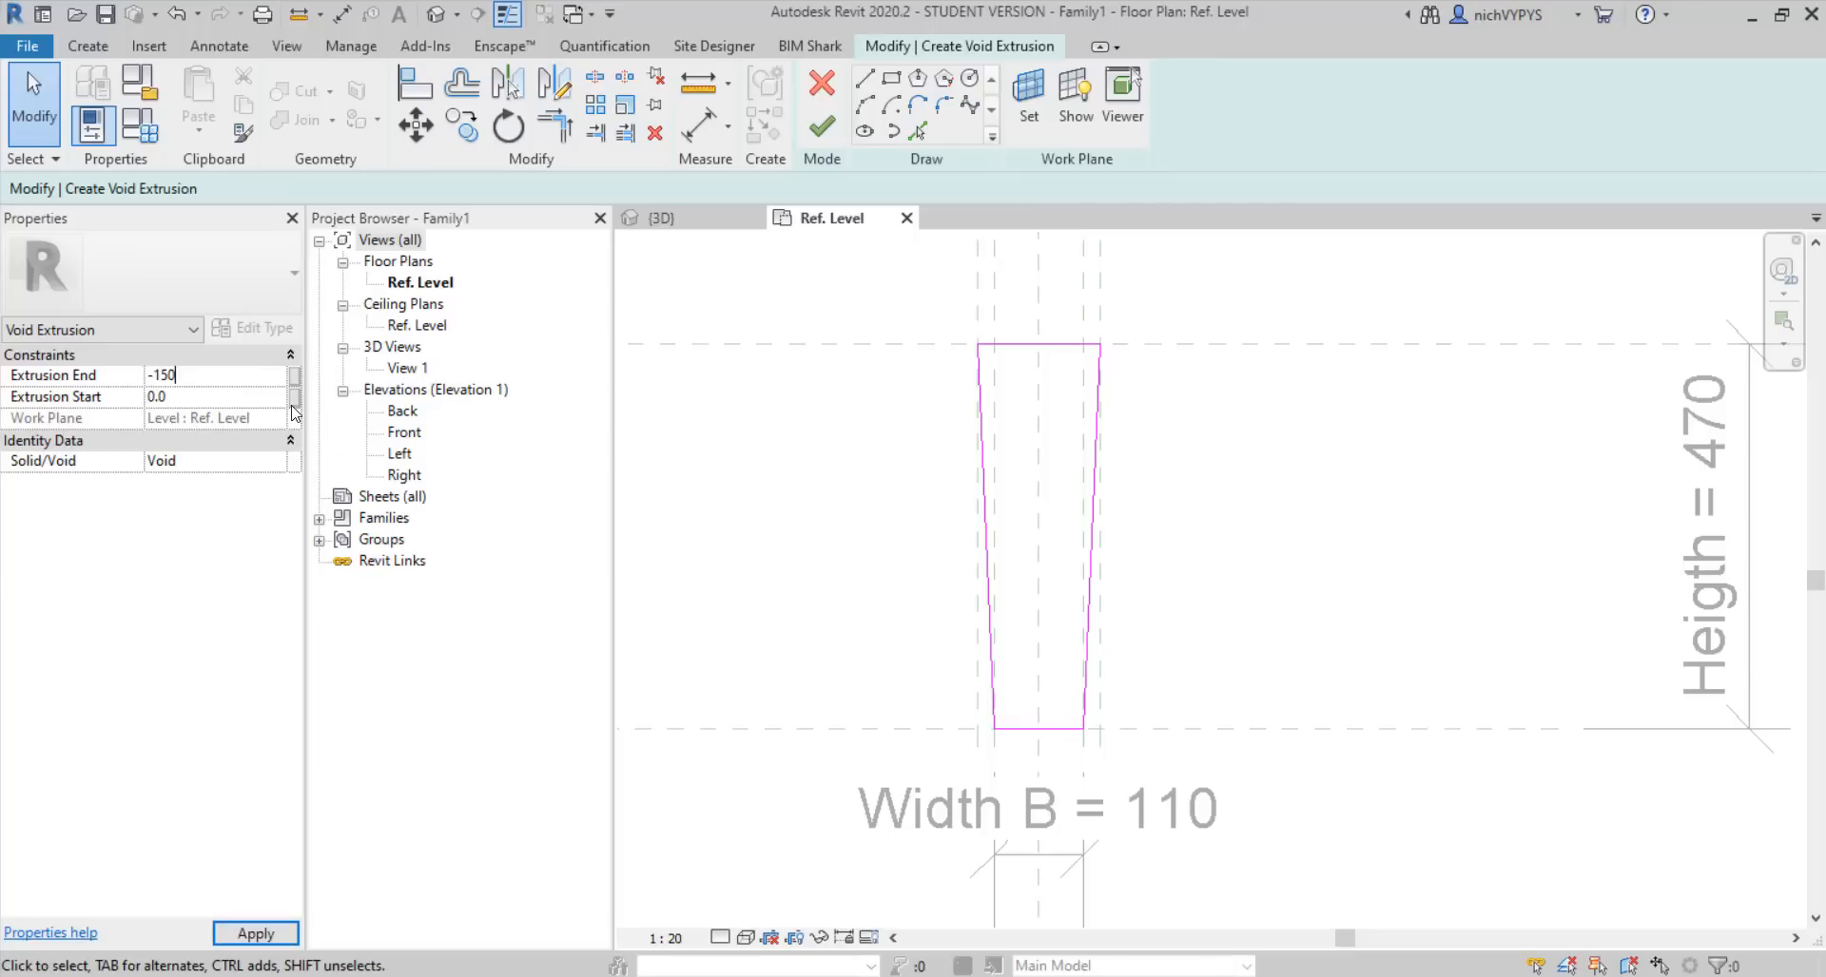
type("150")
key("Return")
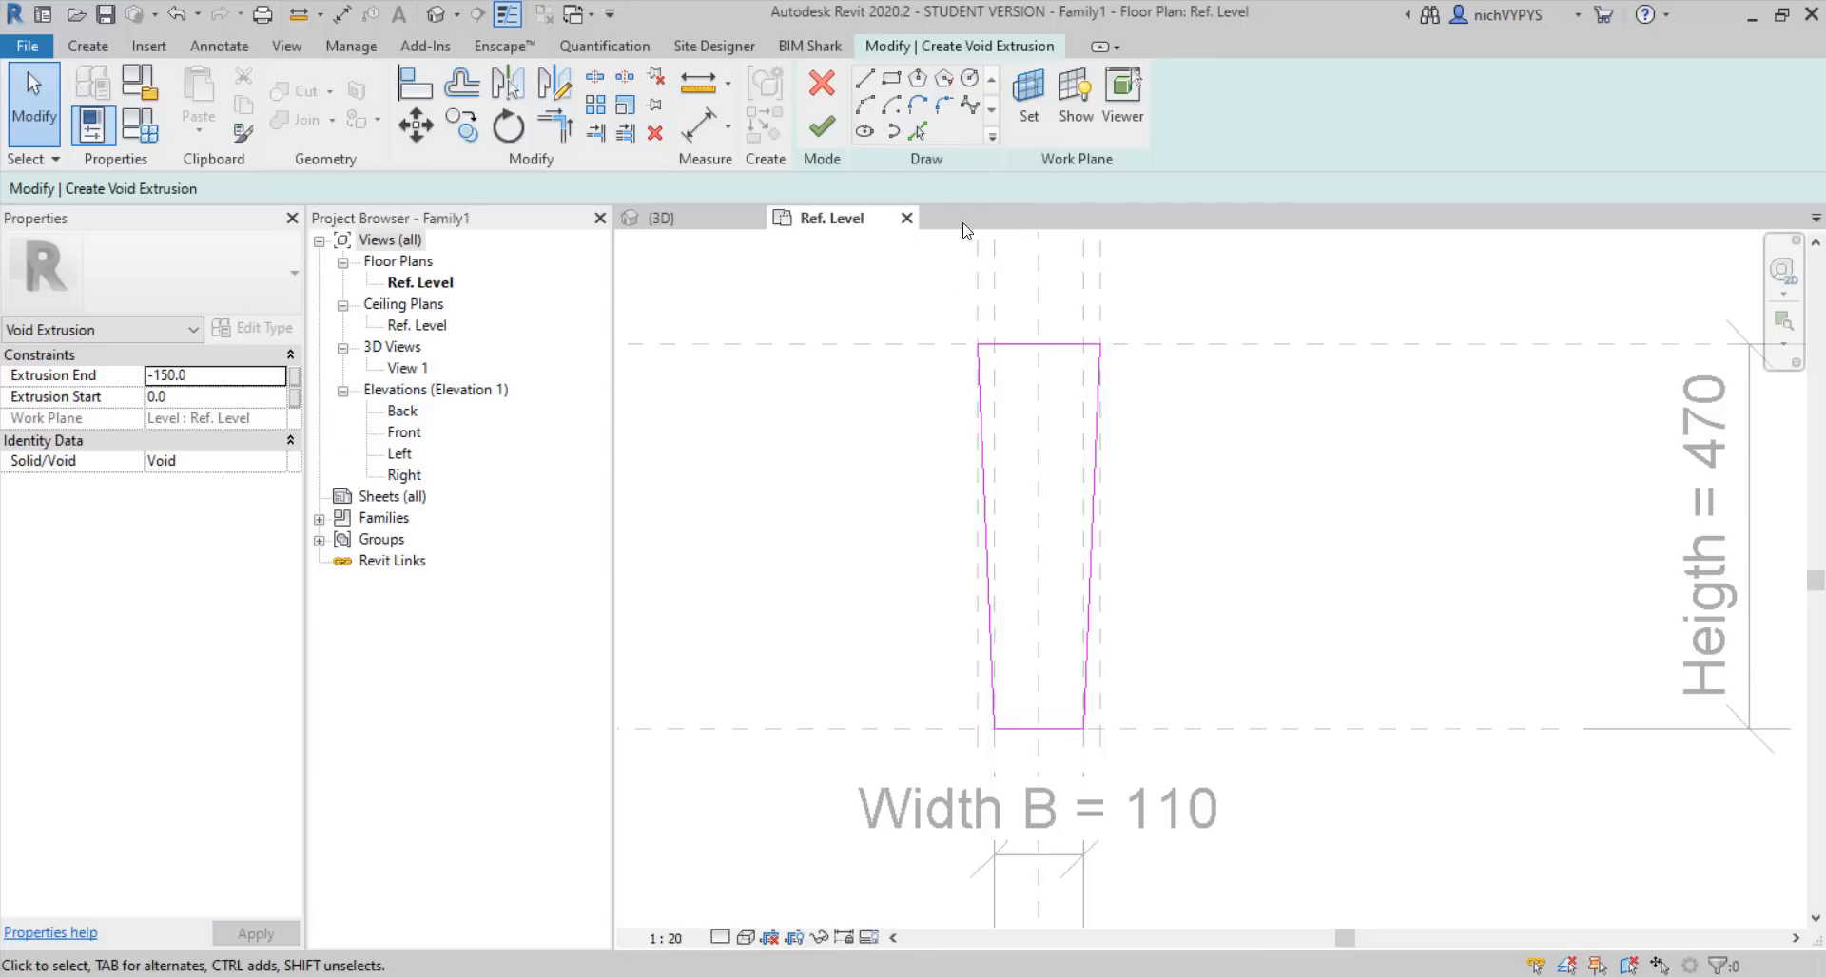
left_click(822, 126)
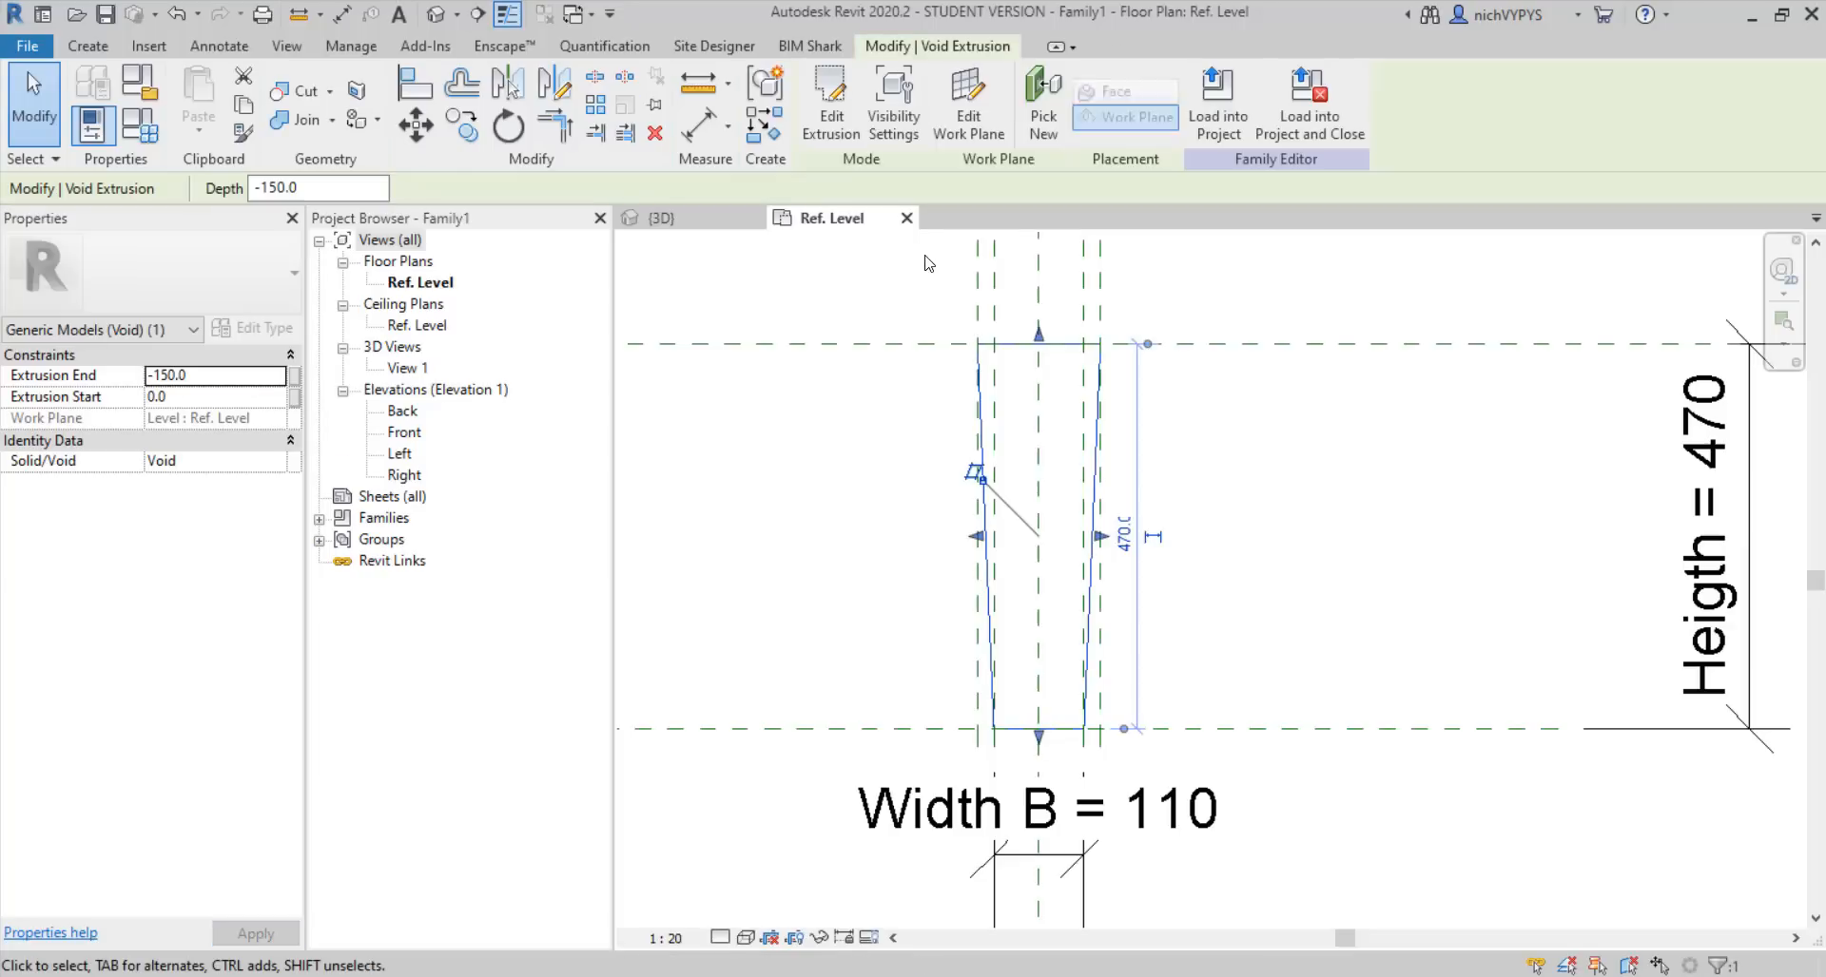
double_click(409, 369)
scroll(1227, 624, "up", 5)
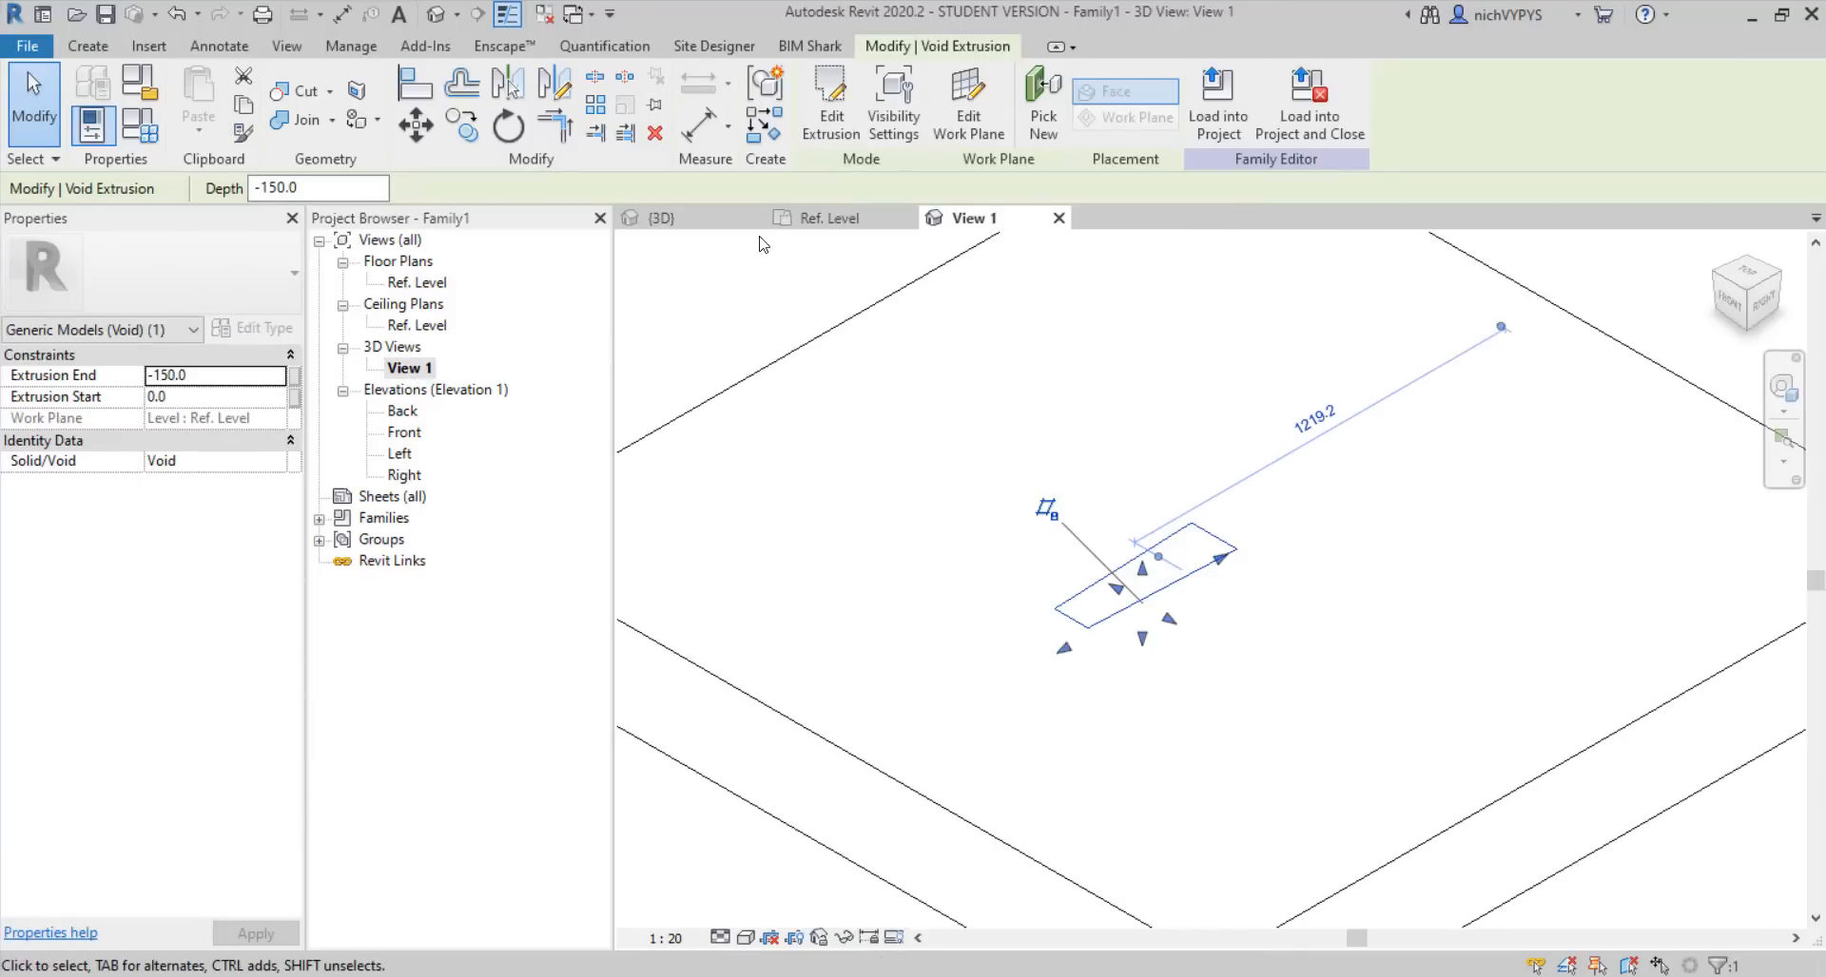
In the Ref. Level plan, flex the void by nudging the right outer vertical plane outward and partly back, making Width T 160 mm
left_click(823, 218)
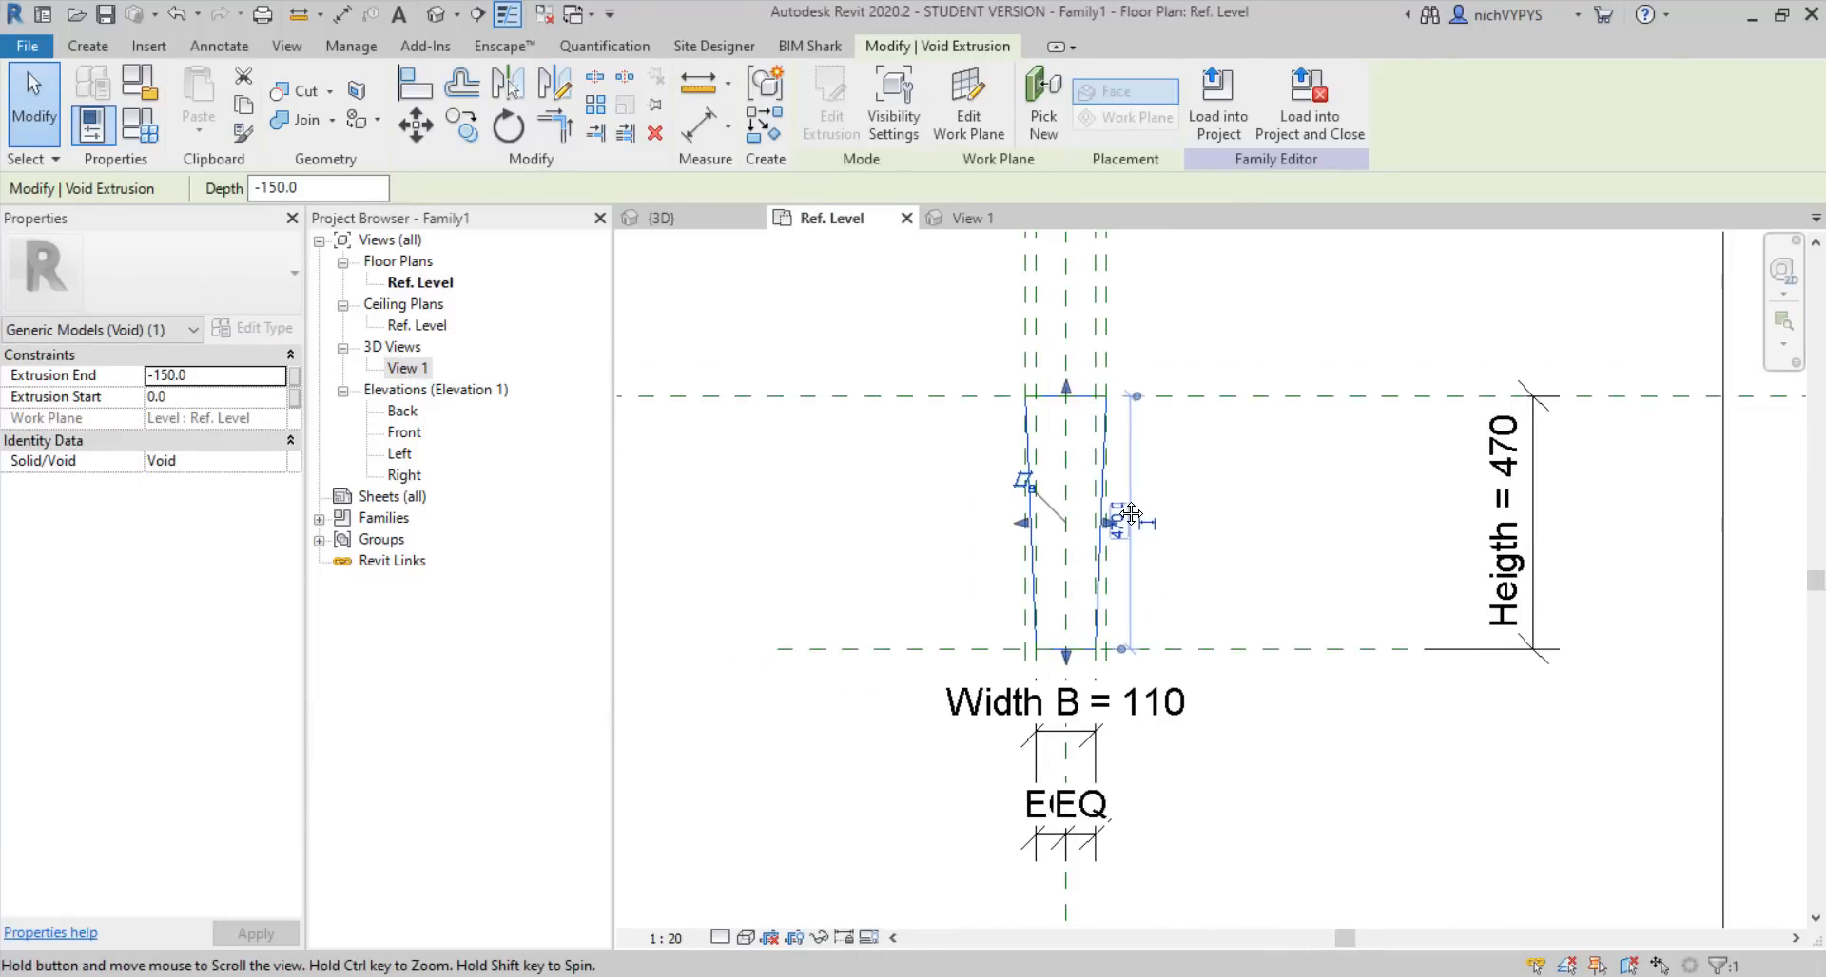
scroll(1129, 513, "up", 1)
left_click(1101, 344)
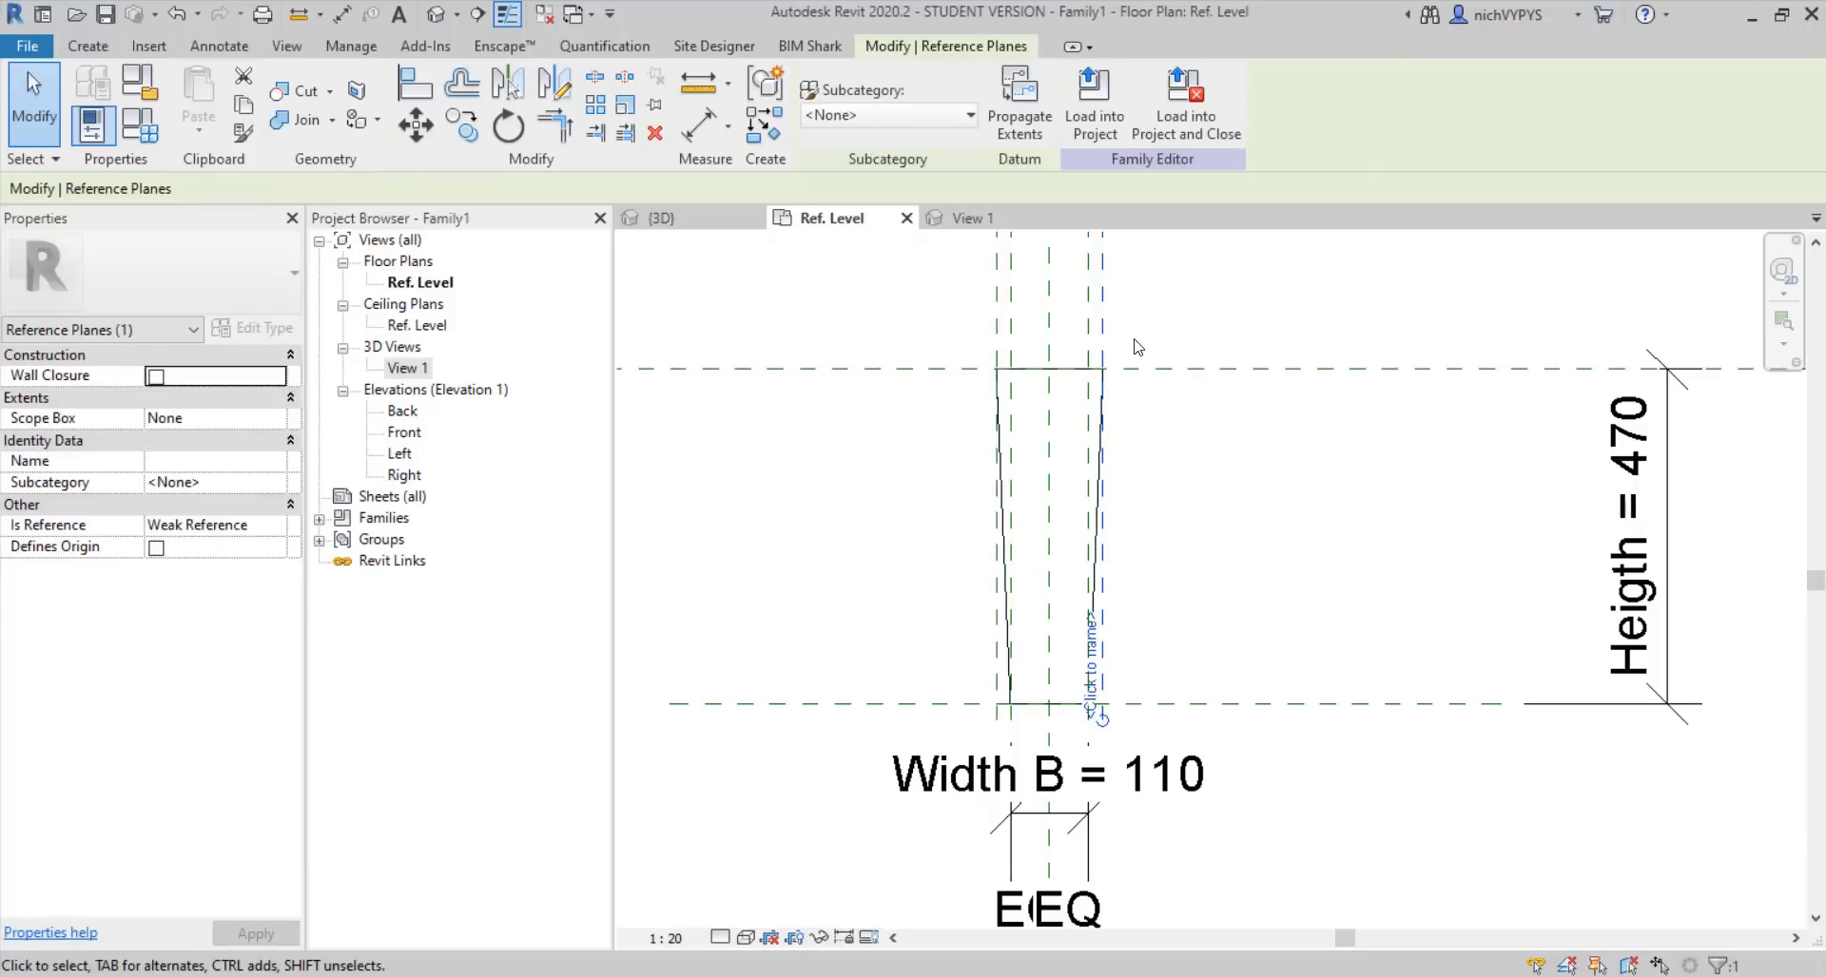
key("Right")
key("Right")
key("Right")
key("Right")
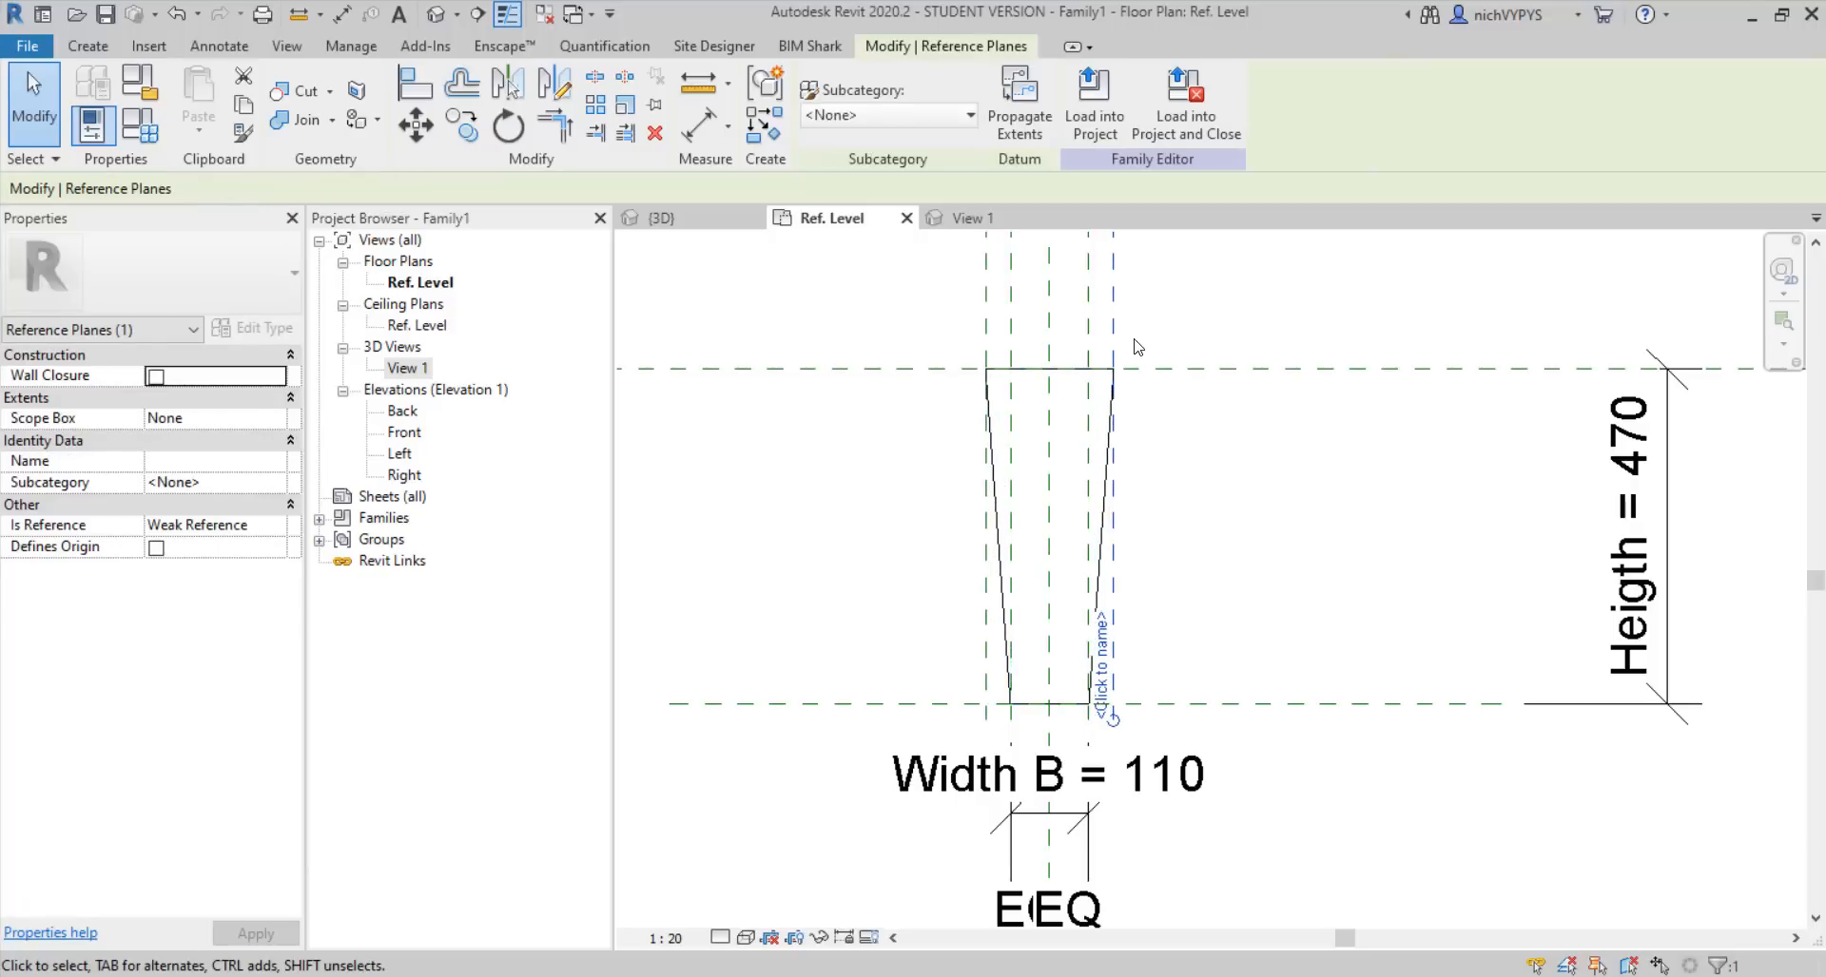
key("Left")
key("Left")
key("Left")
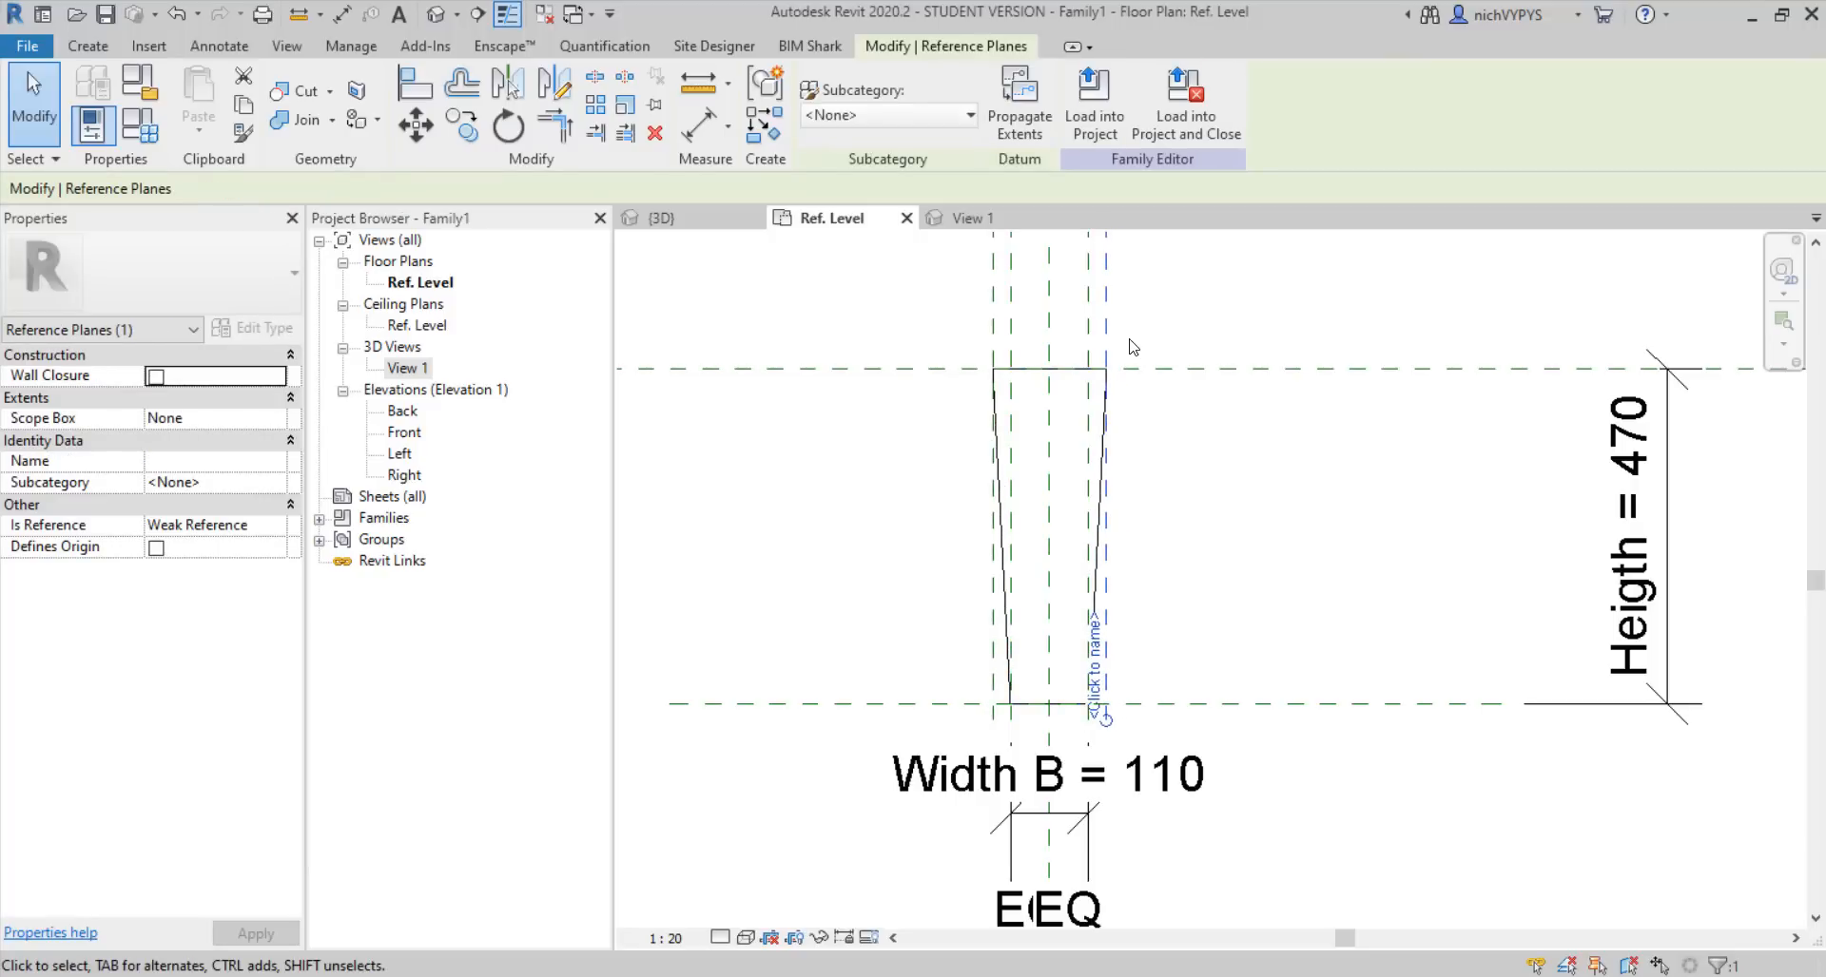
Flex the void's height by nudging the lower horizontal reference plane up and back down, making Heigth 475 mm
left_click(1196, 703)
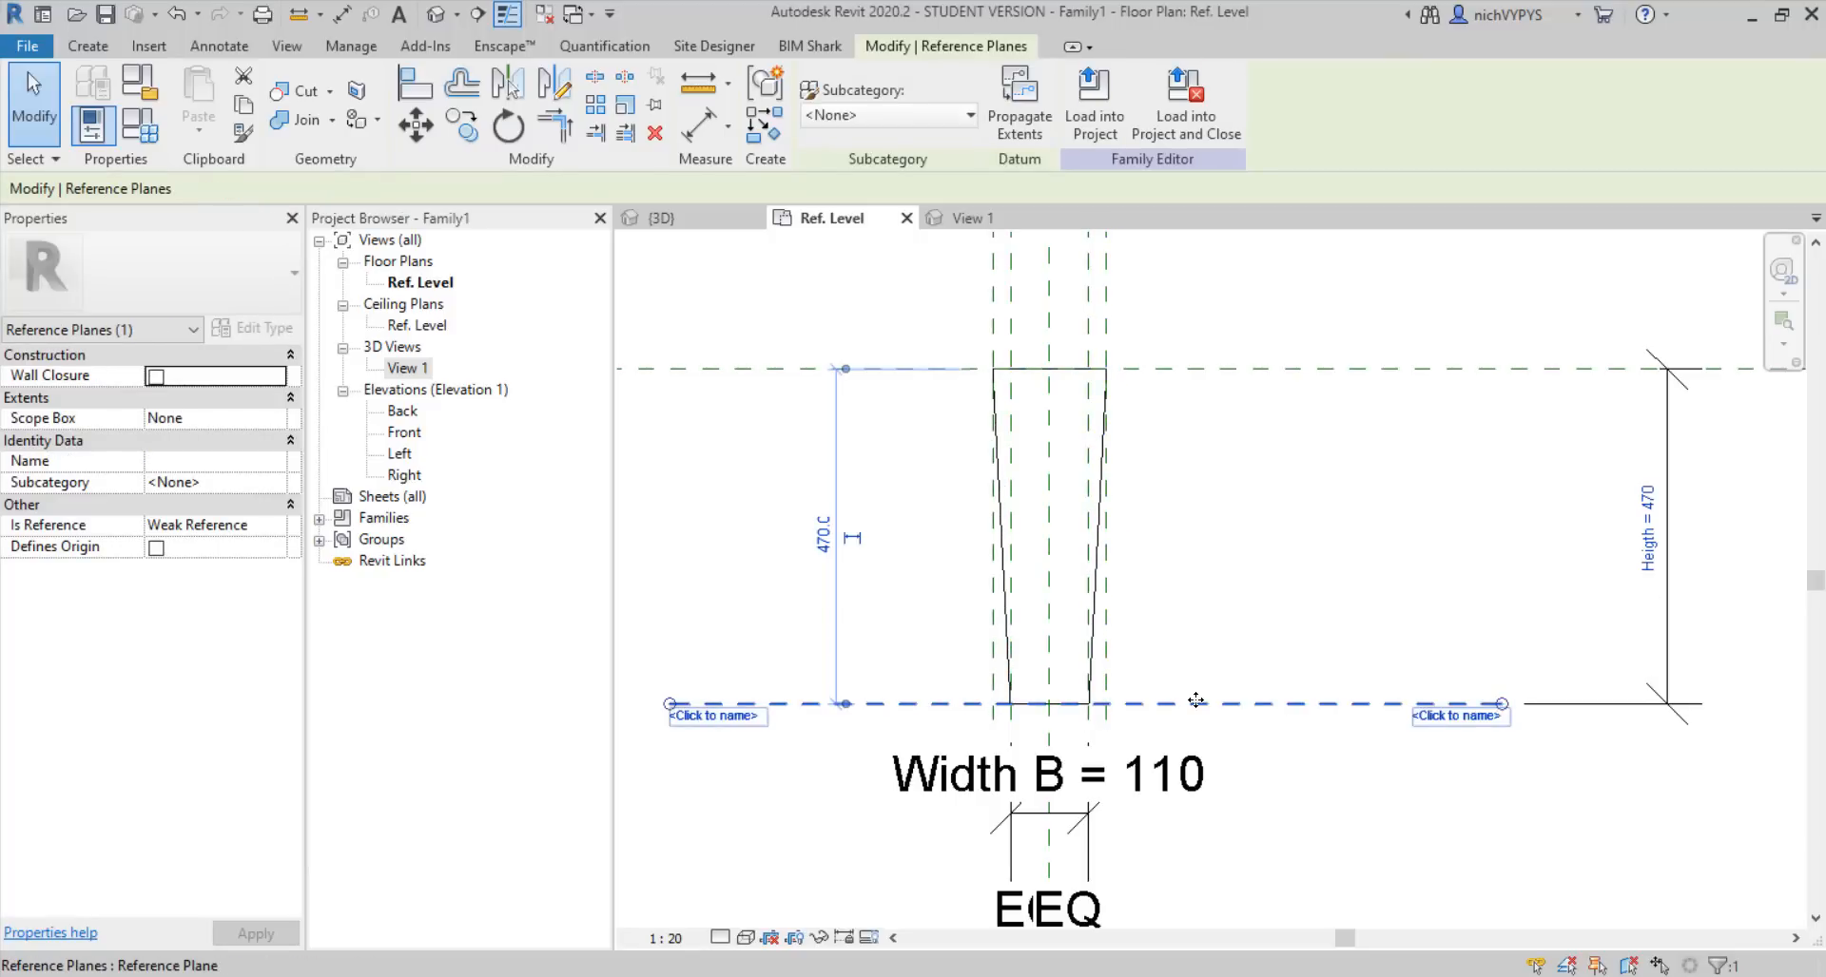
key("Up")
key("Up")
key("Up")
key("Up")
key("Down")
key("Down")
key("Down")
key("Down")
key("Down")
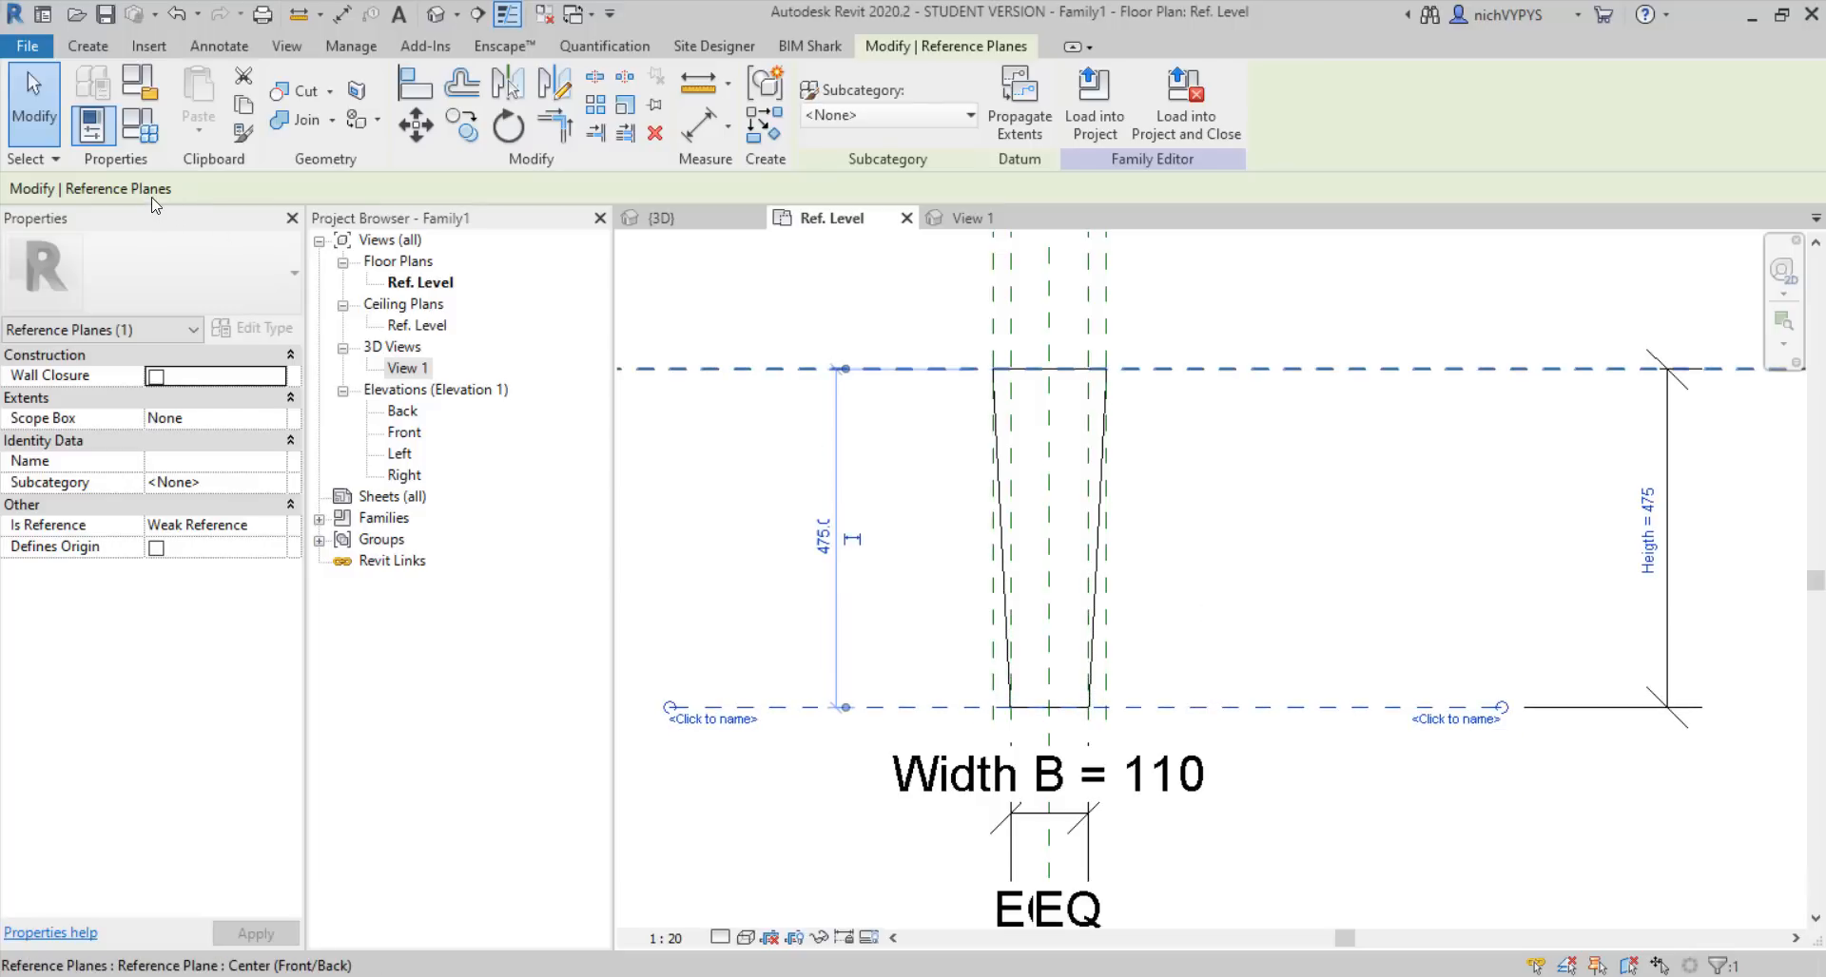
Set Width T to 150 and Heigth to 470 in Family Types
left_click(140, 126)
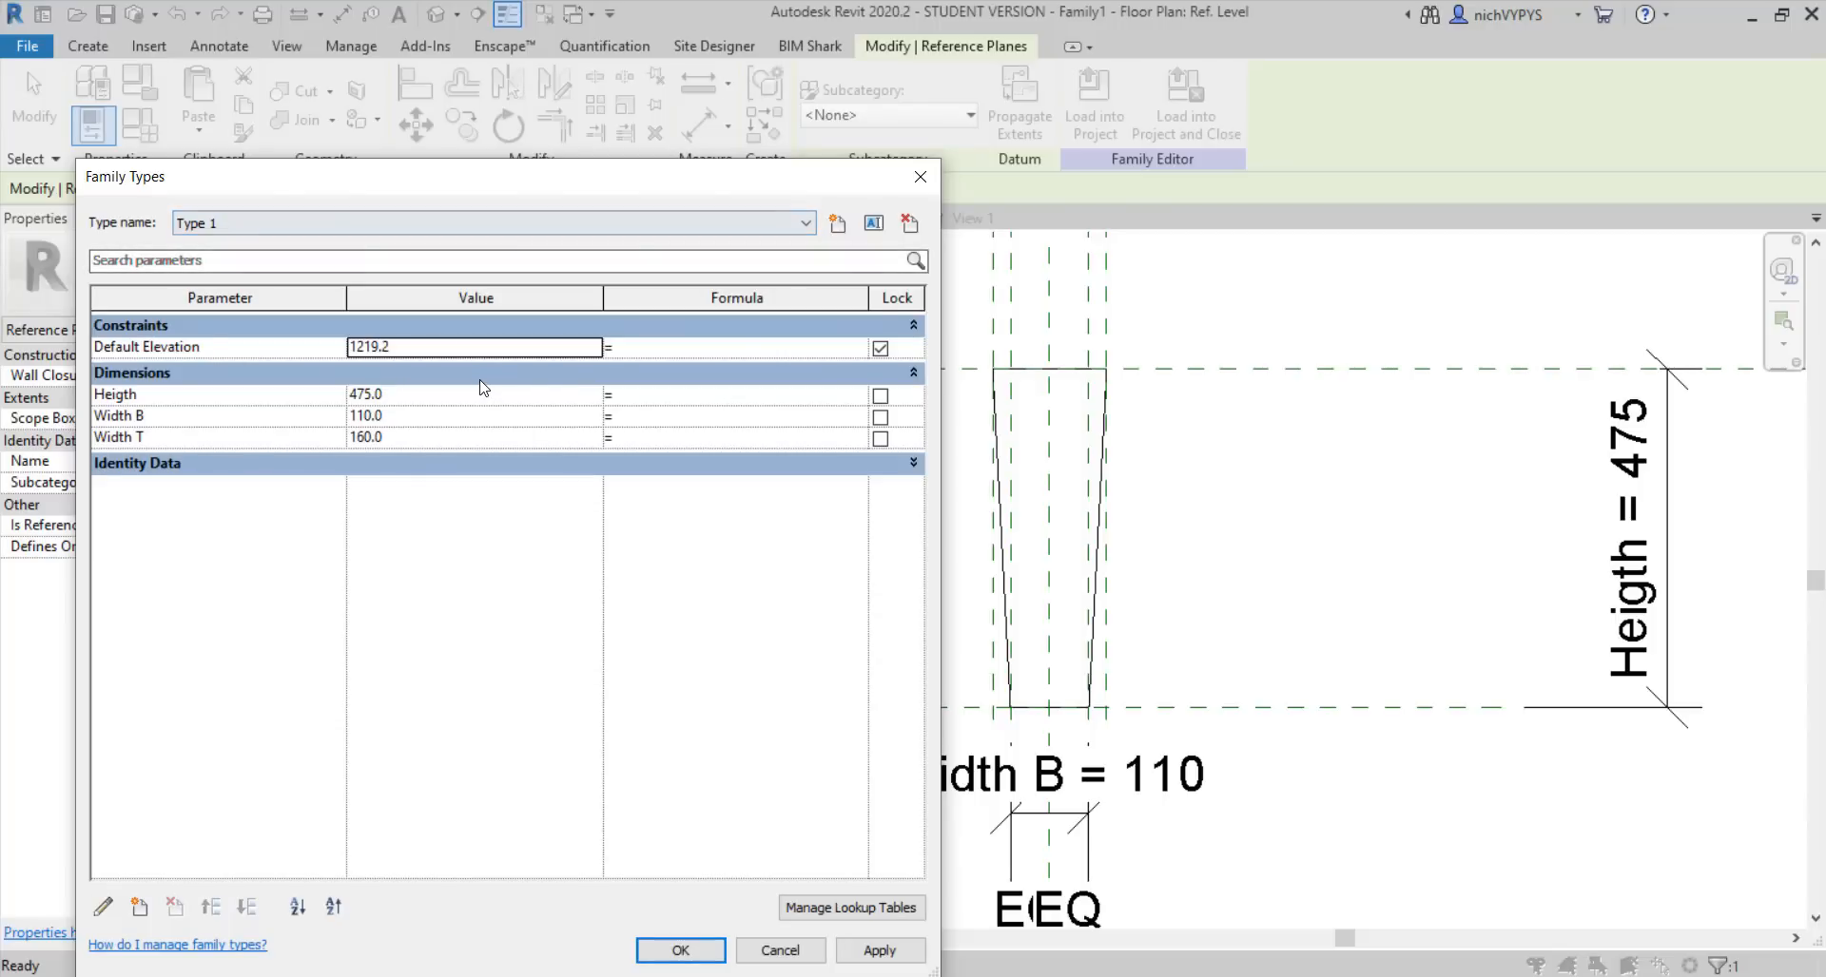
left_click(464, 437)
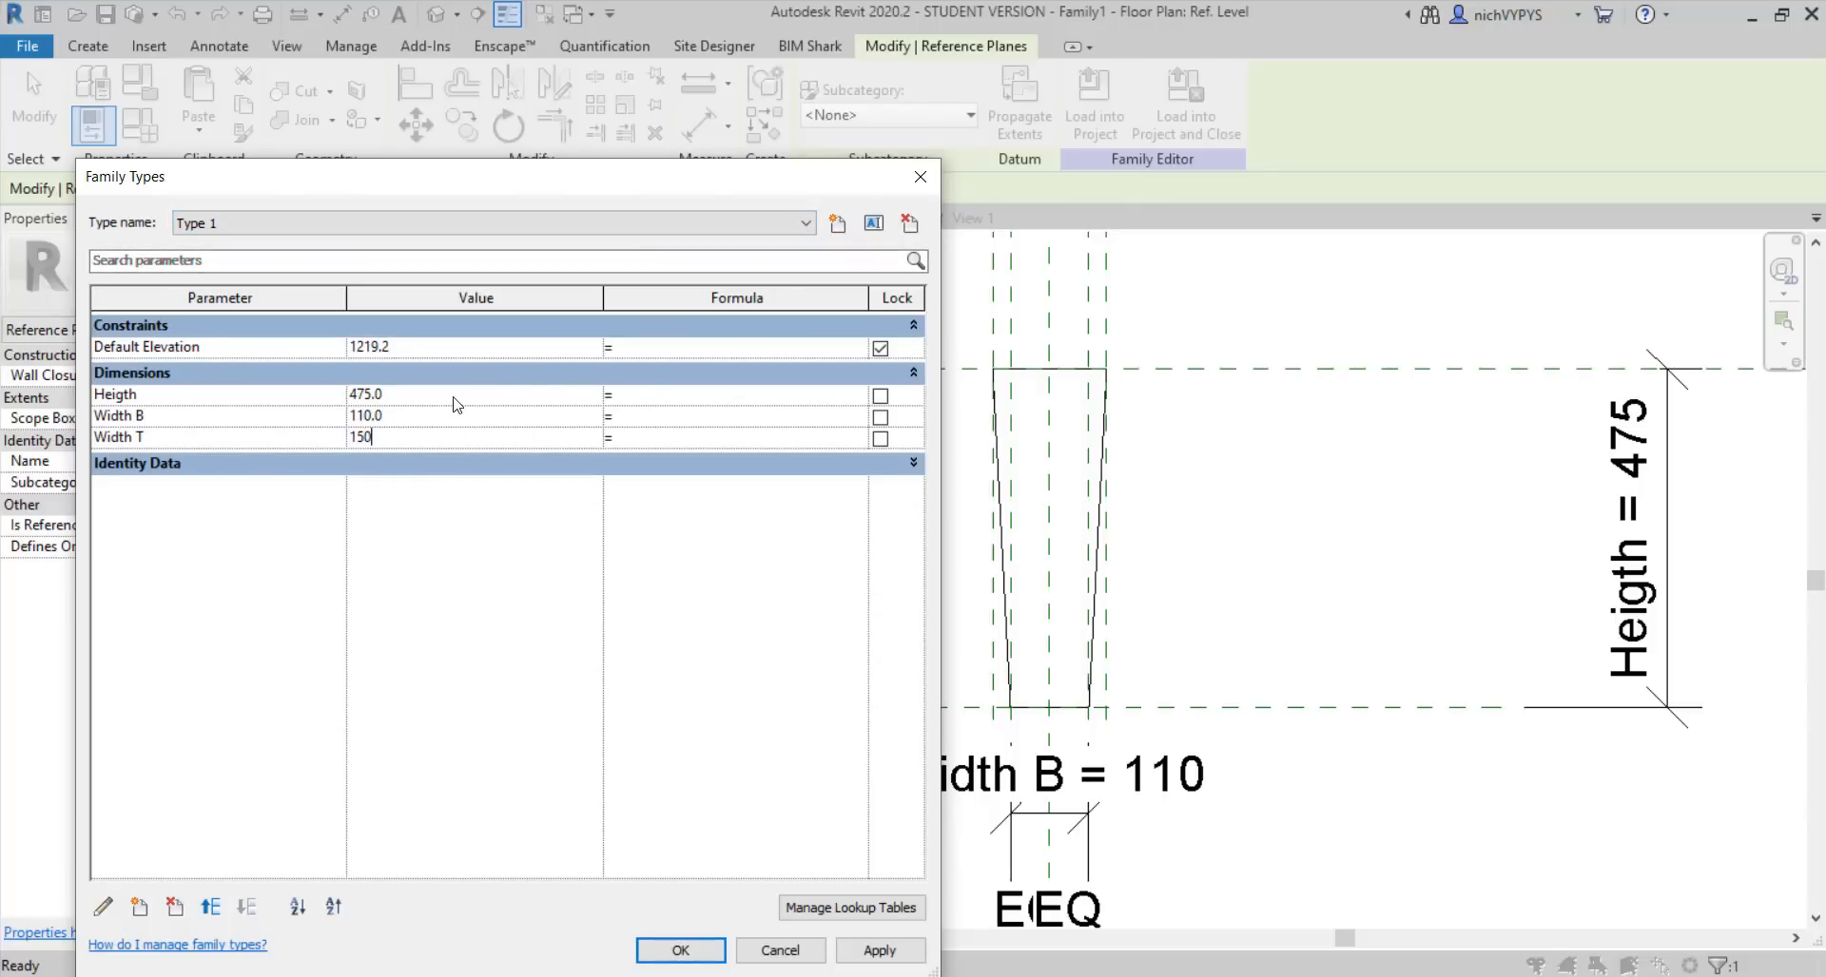
left_click(457, 398)
type("470")
left_click(720, 939)
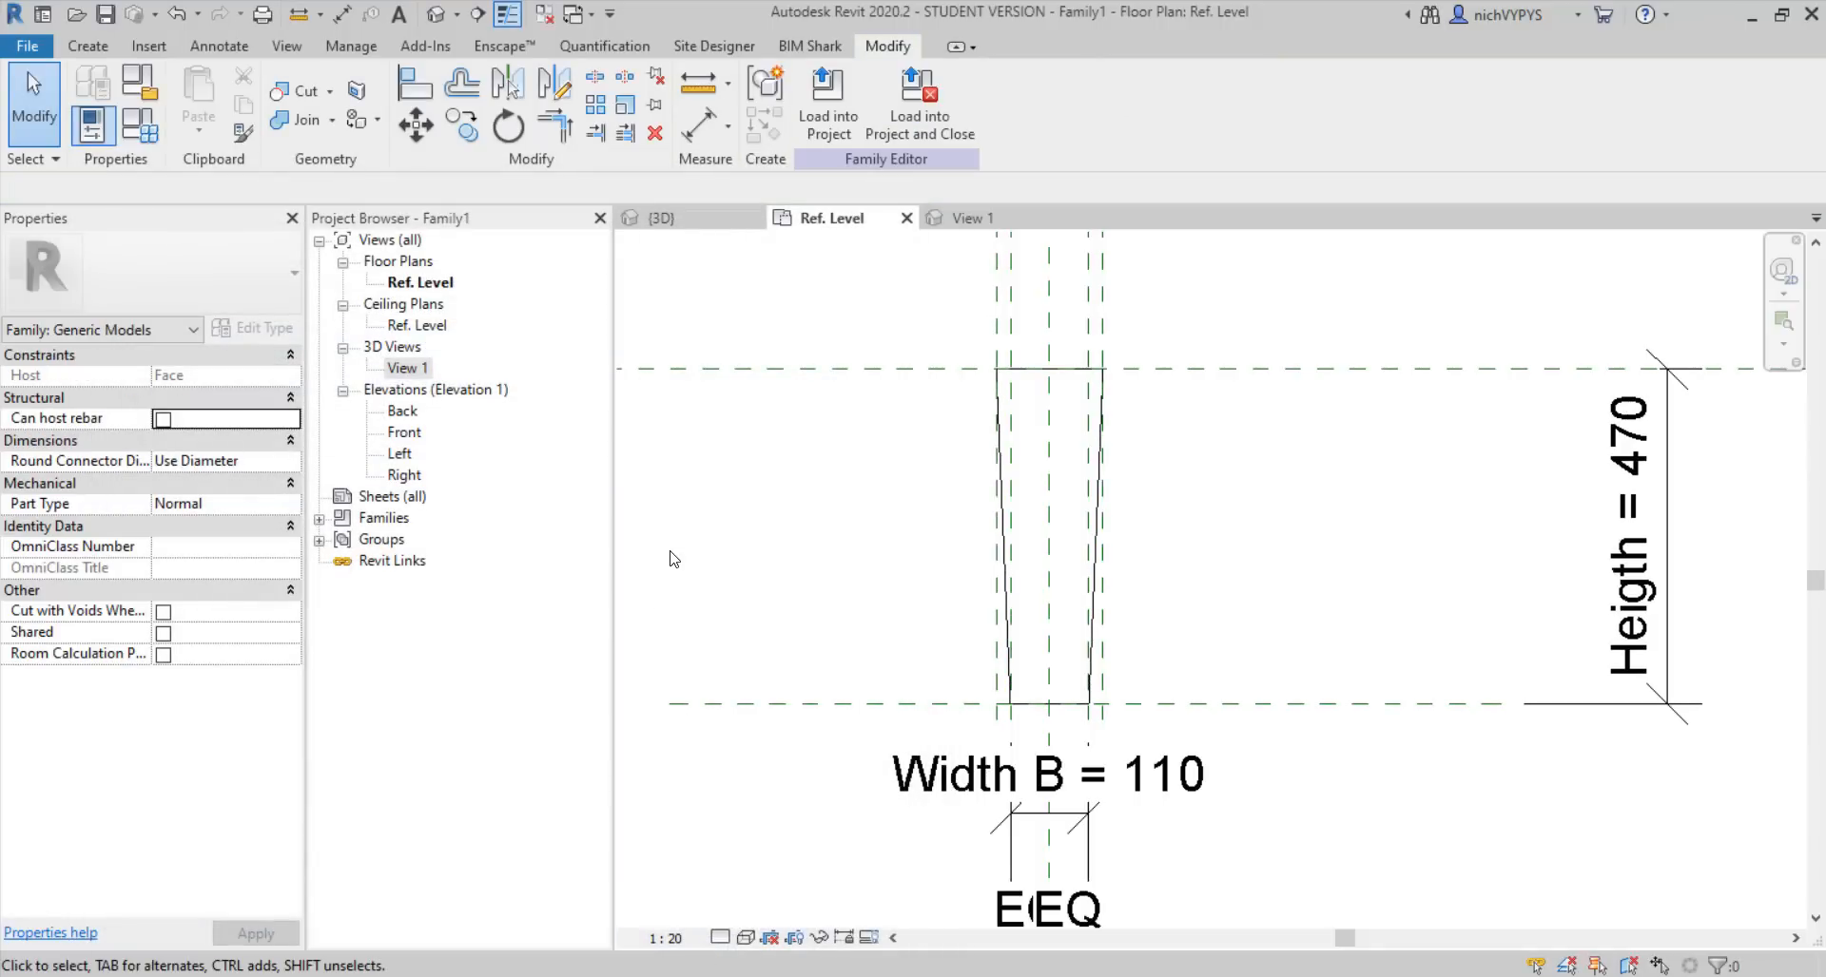
In the Left elevation, draw a horizontal reference plane about 209 mm below Ref. Level, spanning the void's profile
double_click(407, 433)
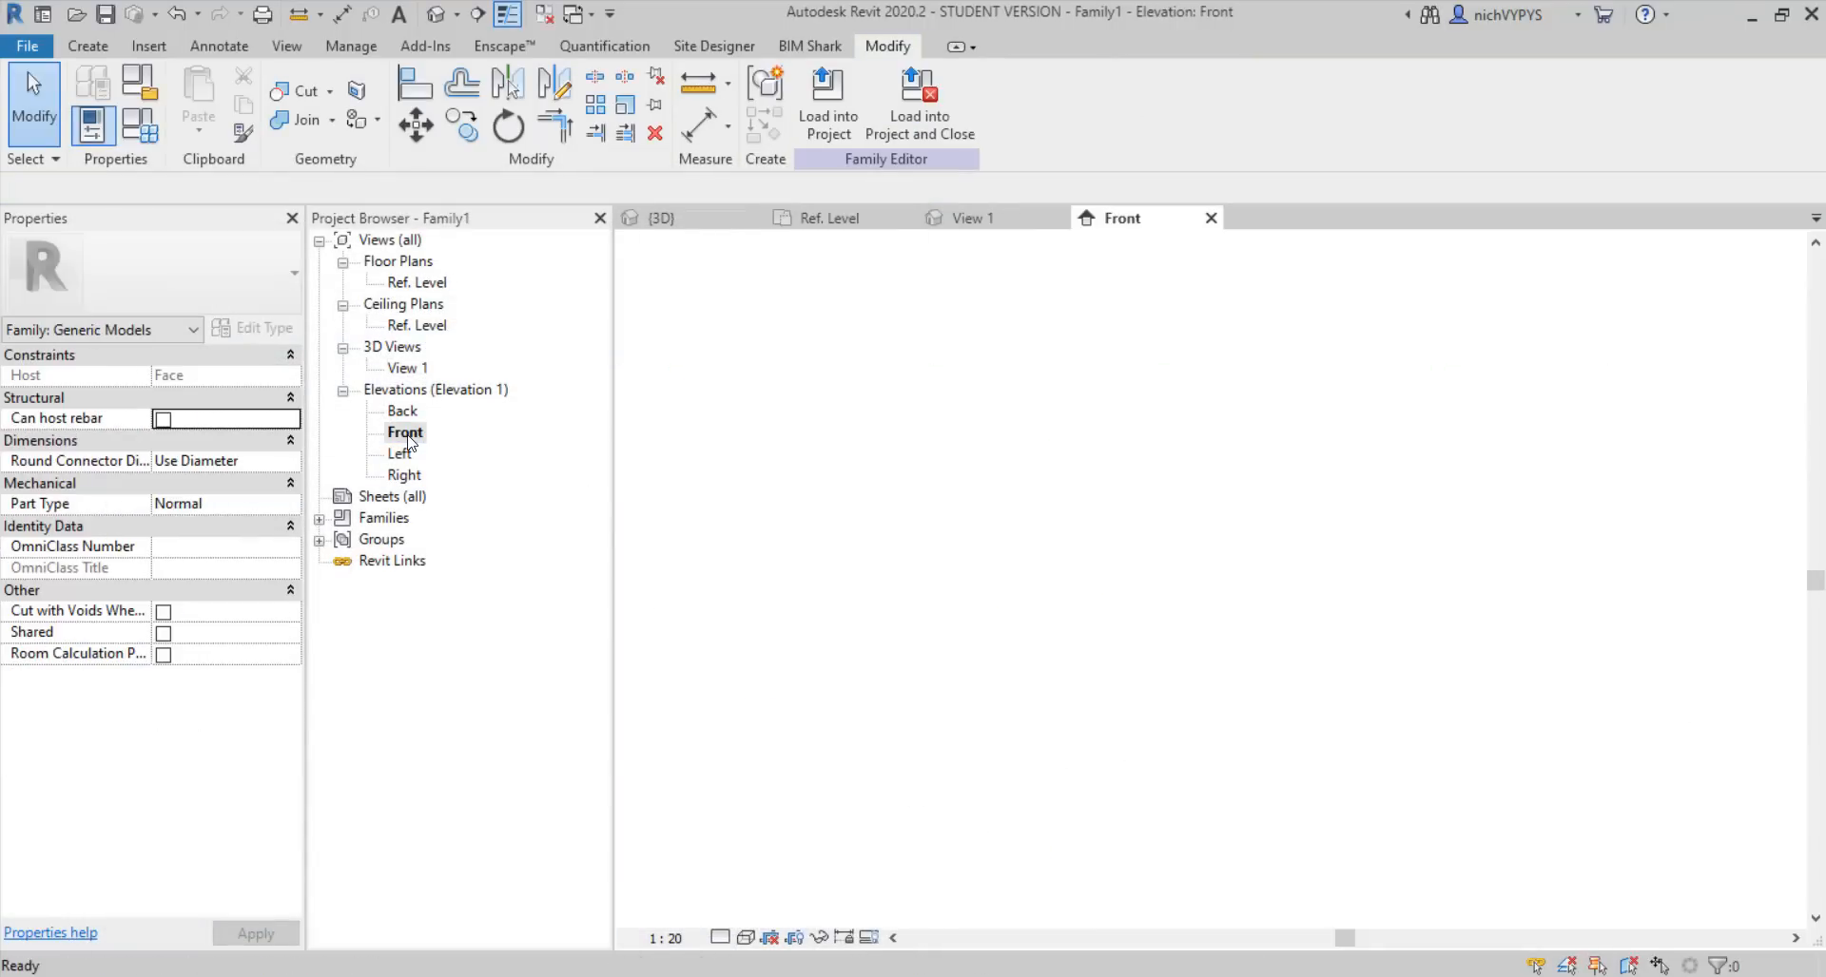
double_click(403, 455)
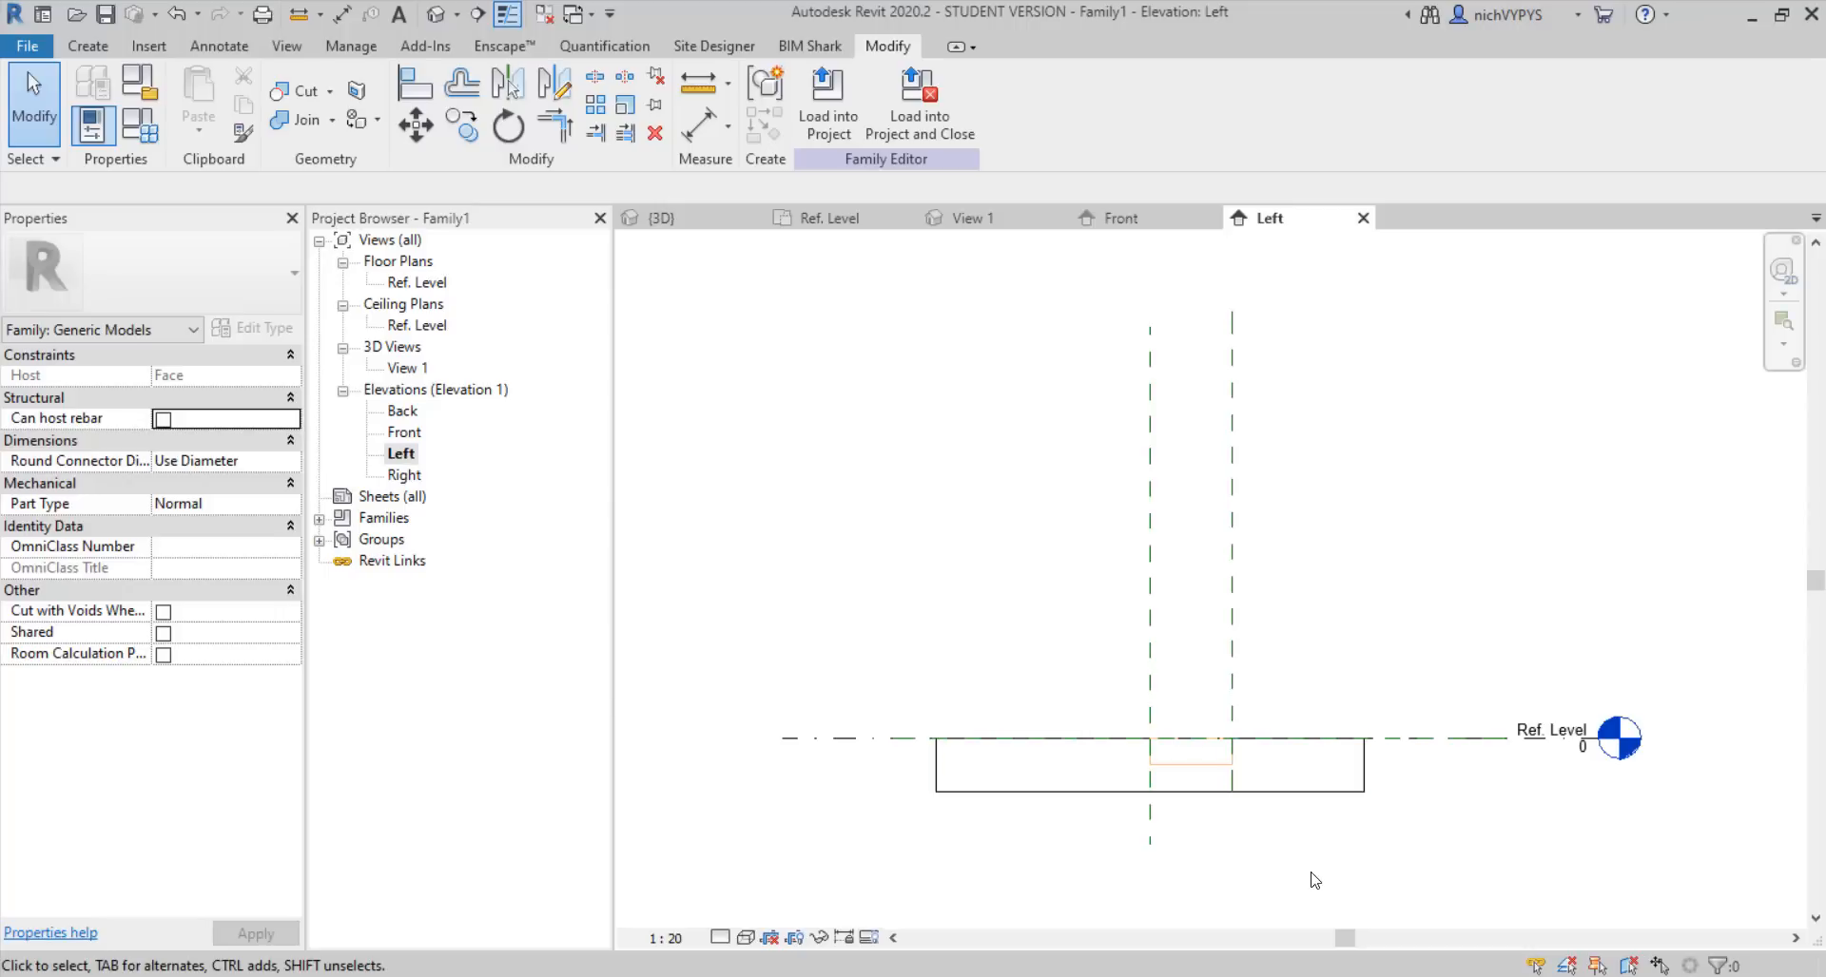
scroll(1274, 818, "up", 2)
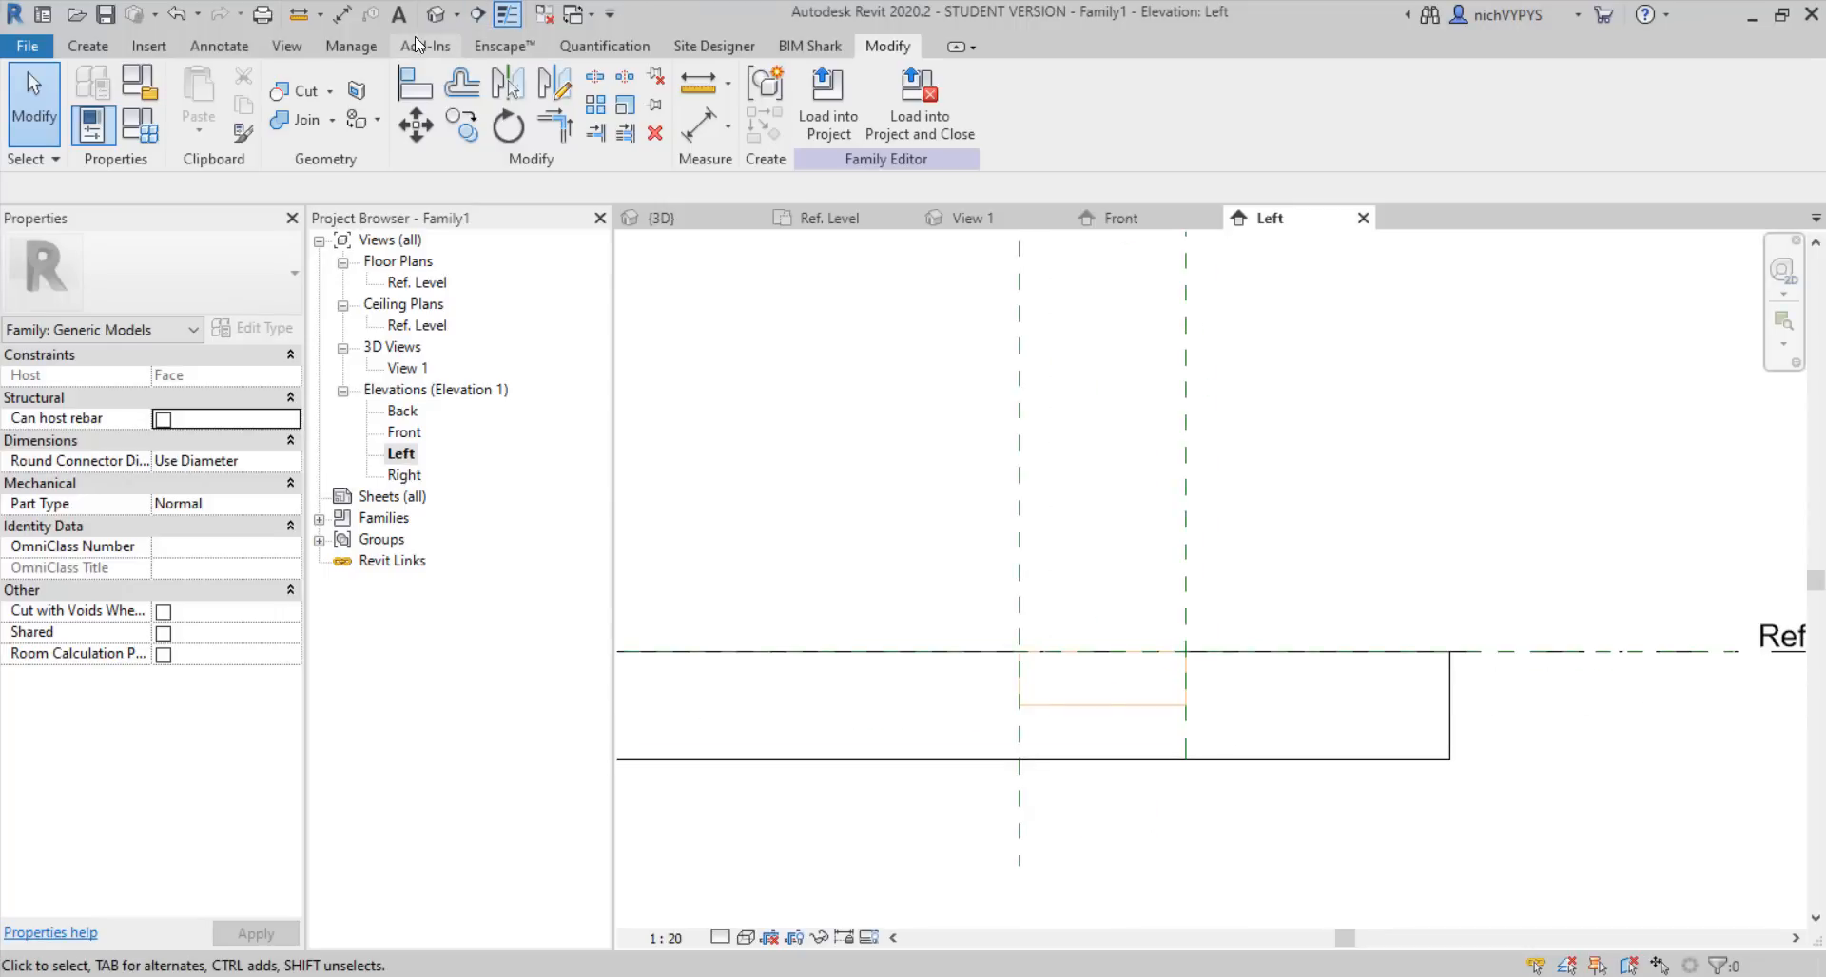
left_click(100, 44)
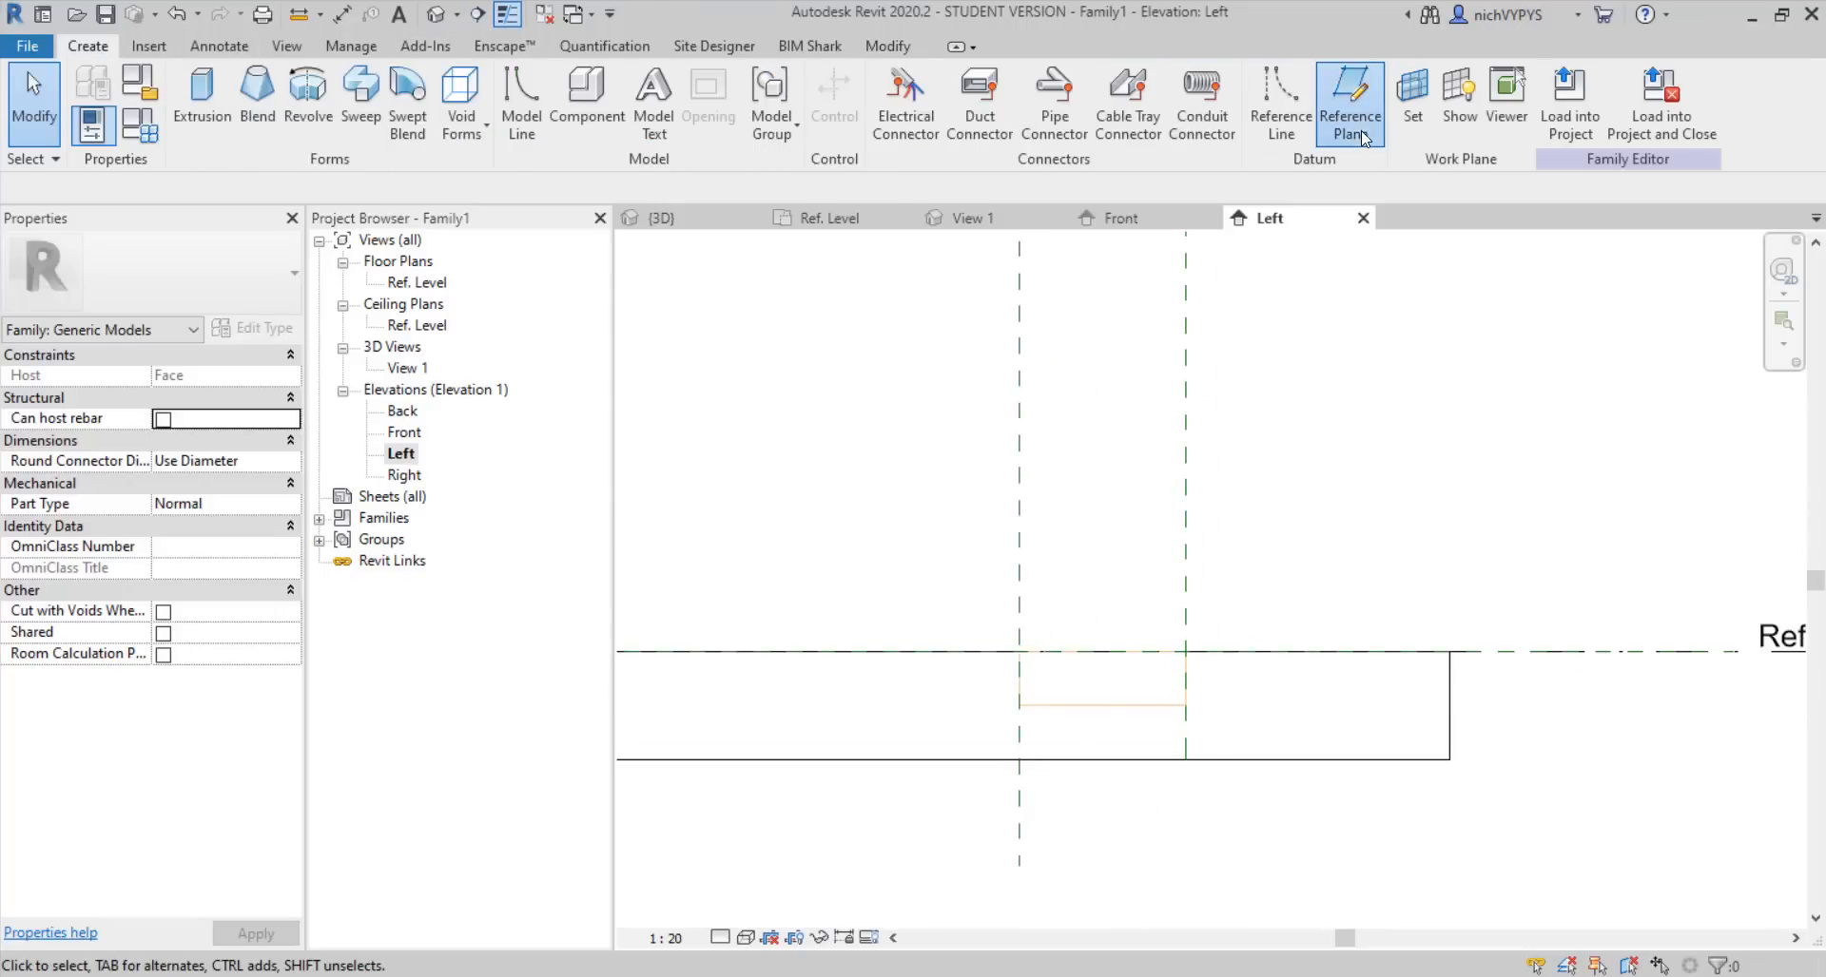
left_click(1351, 99)
left_click(962, 726)
left_click(1264, 726)
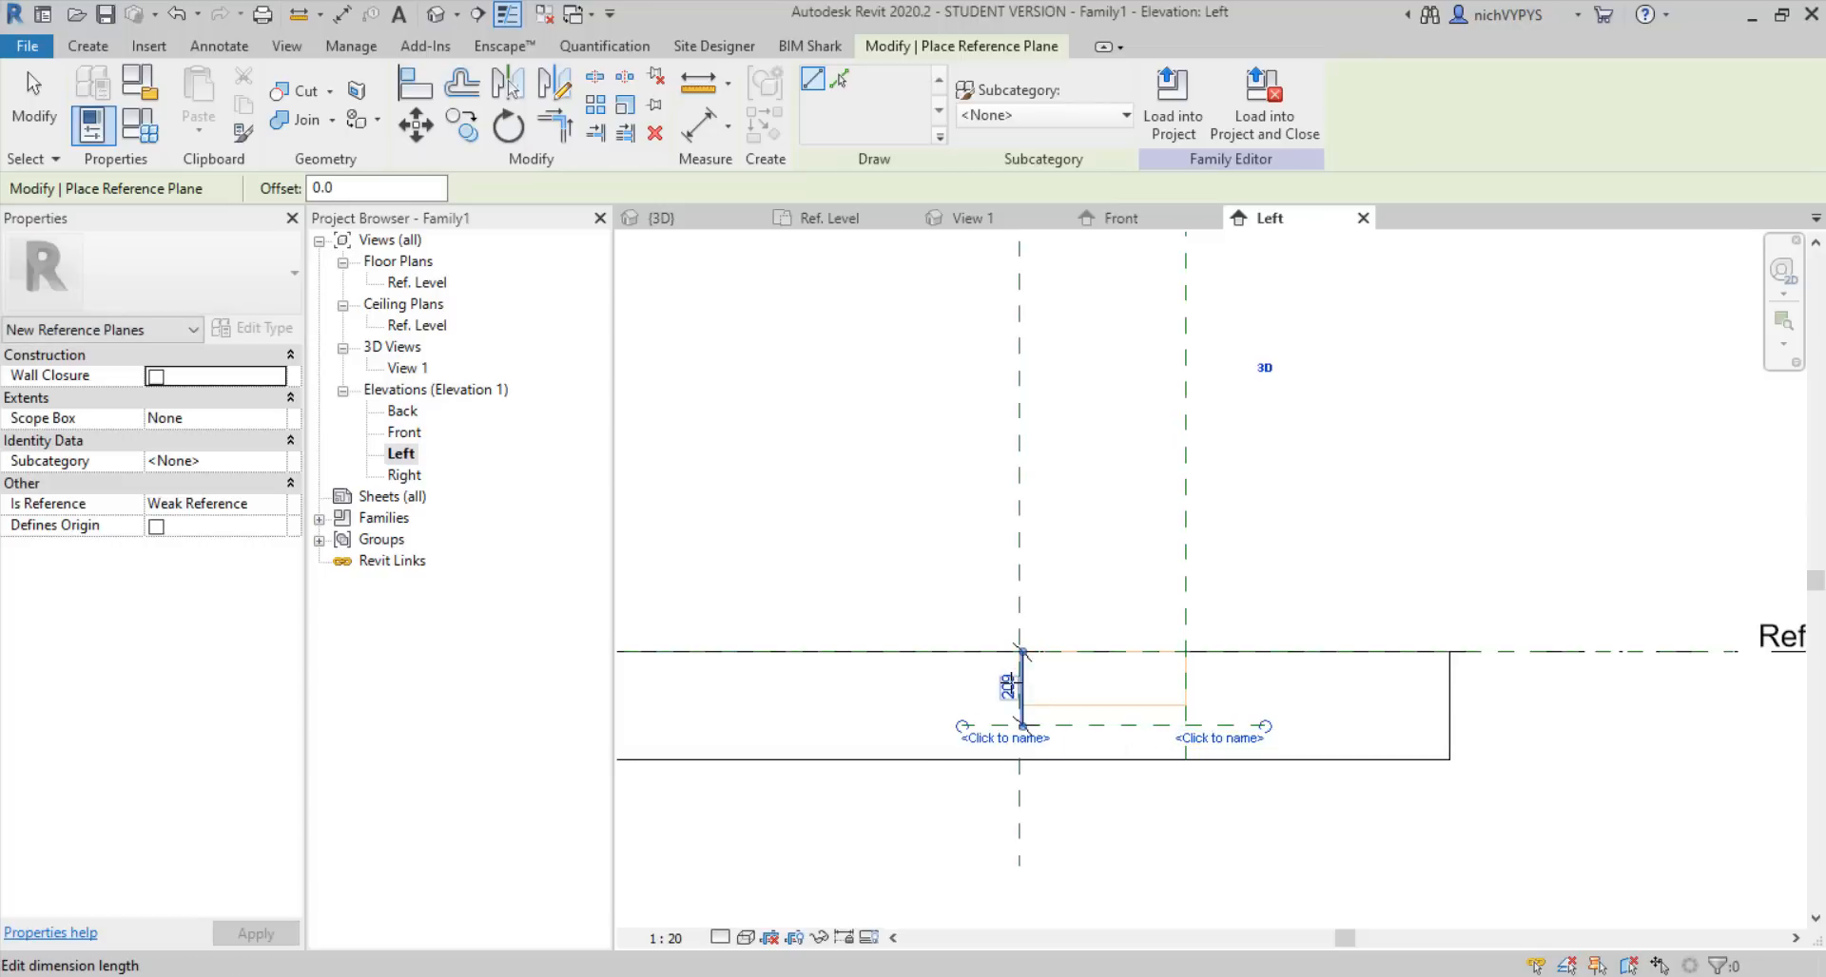
key("Escape")
key("Escape")
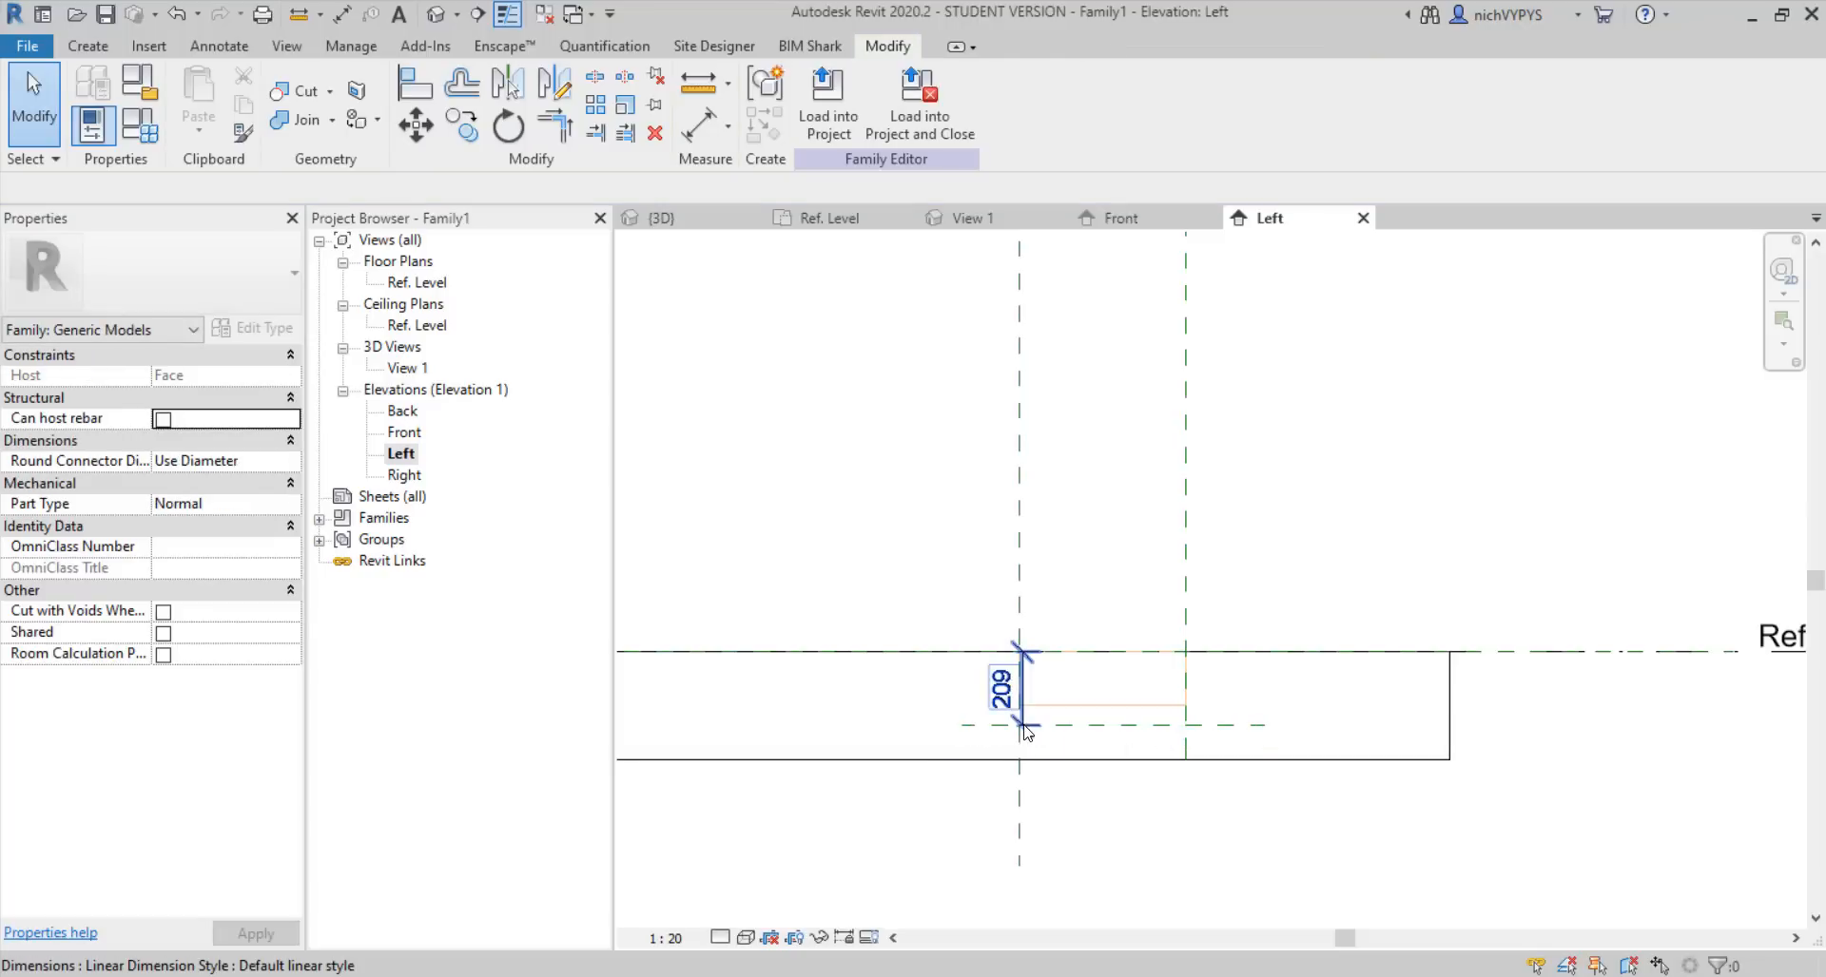
Make the distance from Ref. Level to the lower reference plane a permanent dimension labelled with a new type parameter, Thickness
left_click(1025, 727)
left_click(1050, 101)
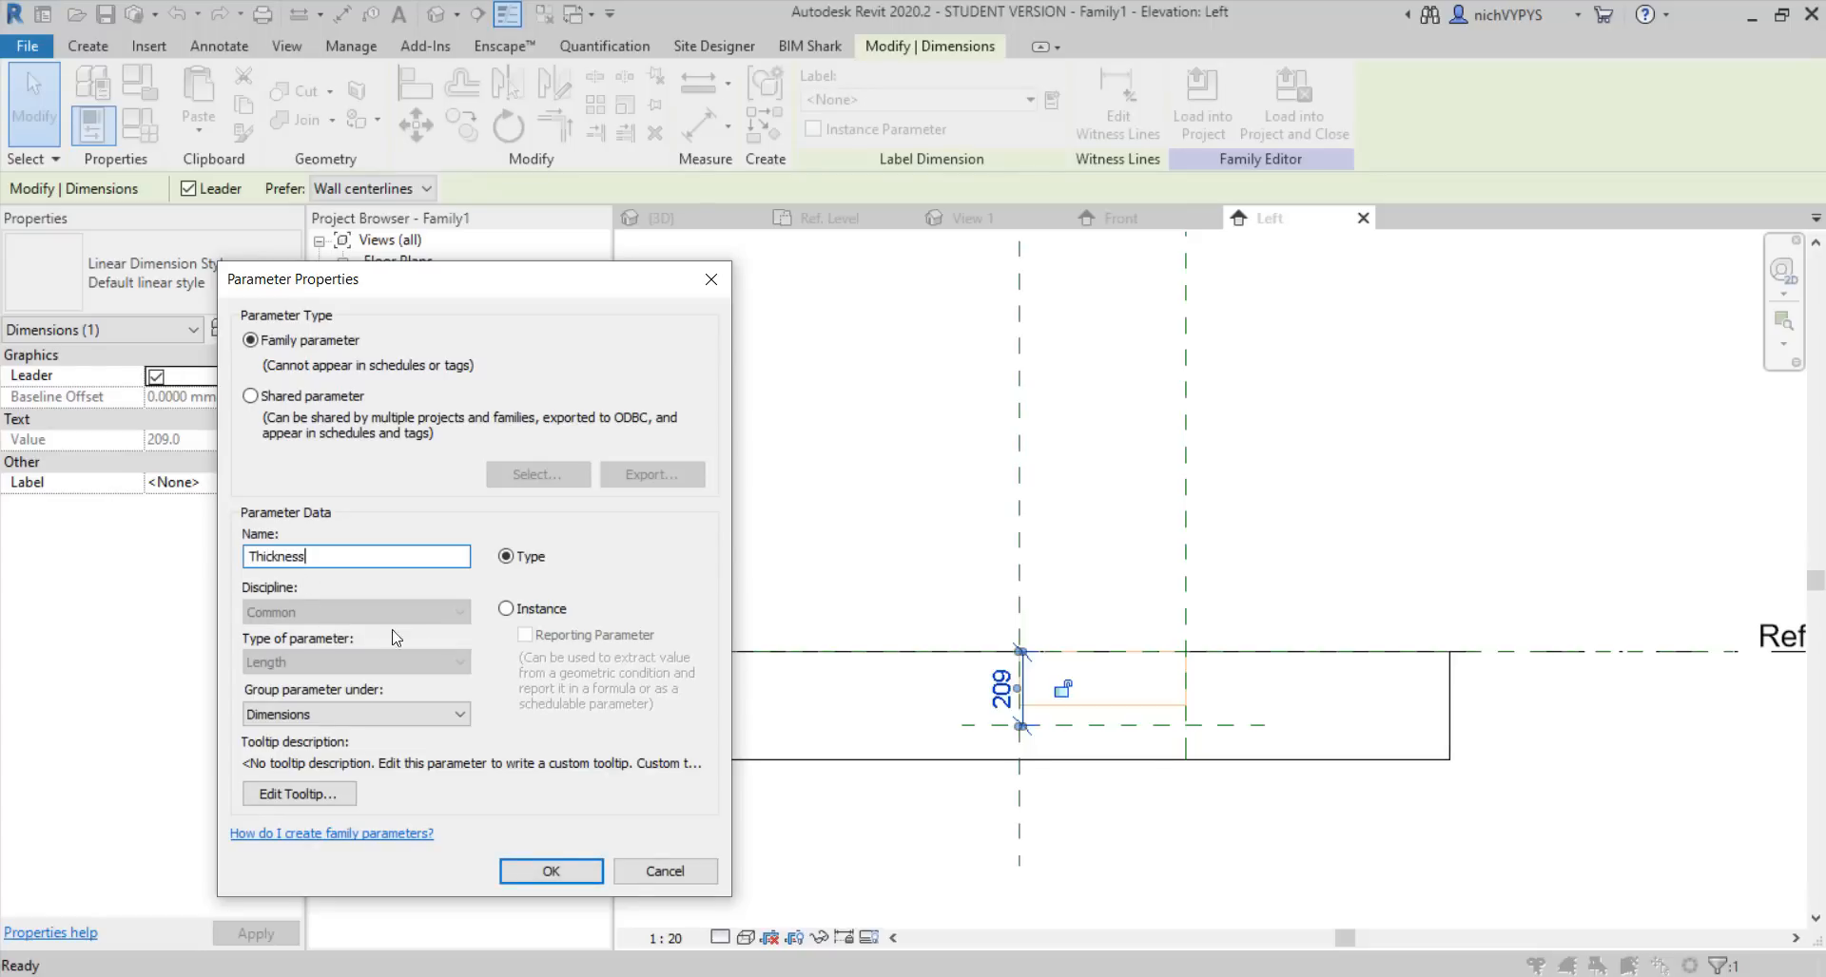
left_click(552, 871)
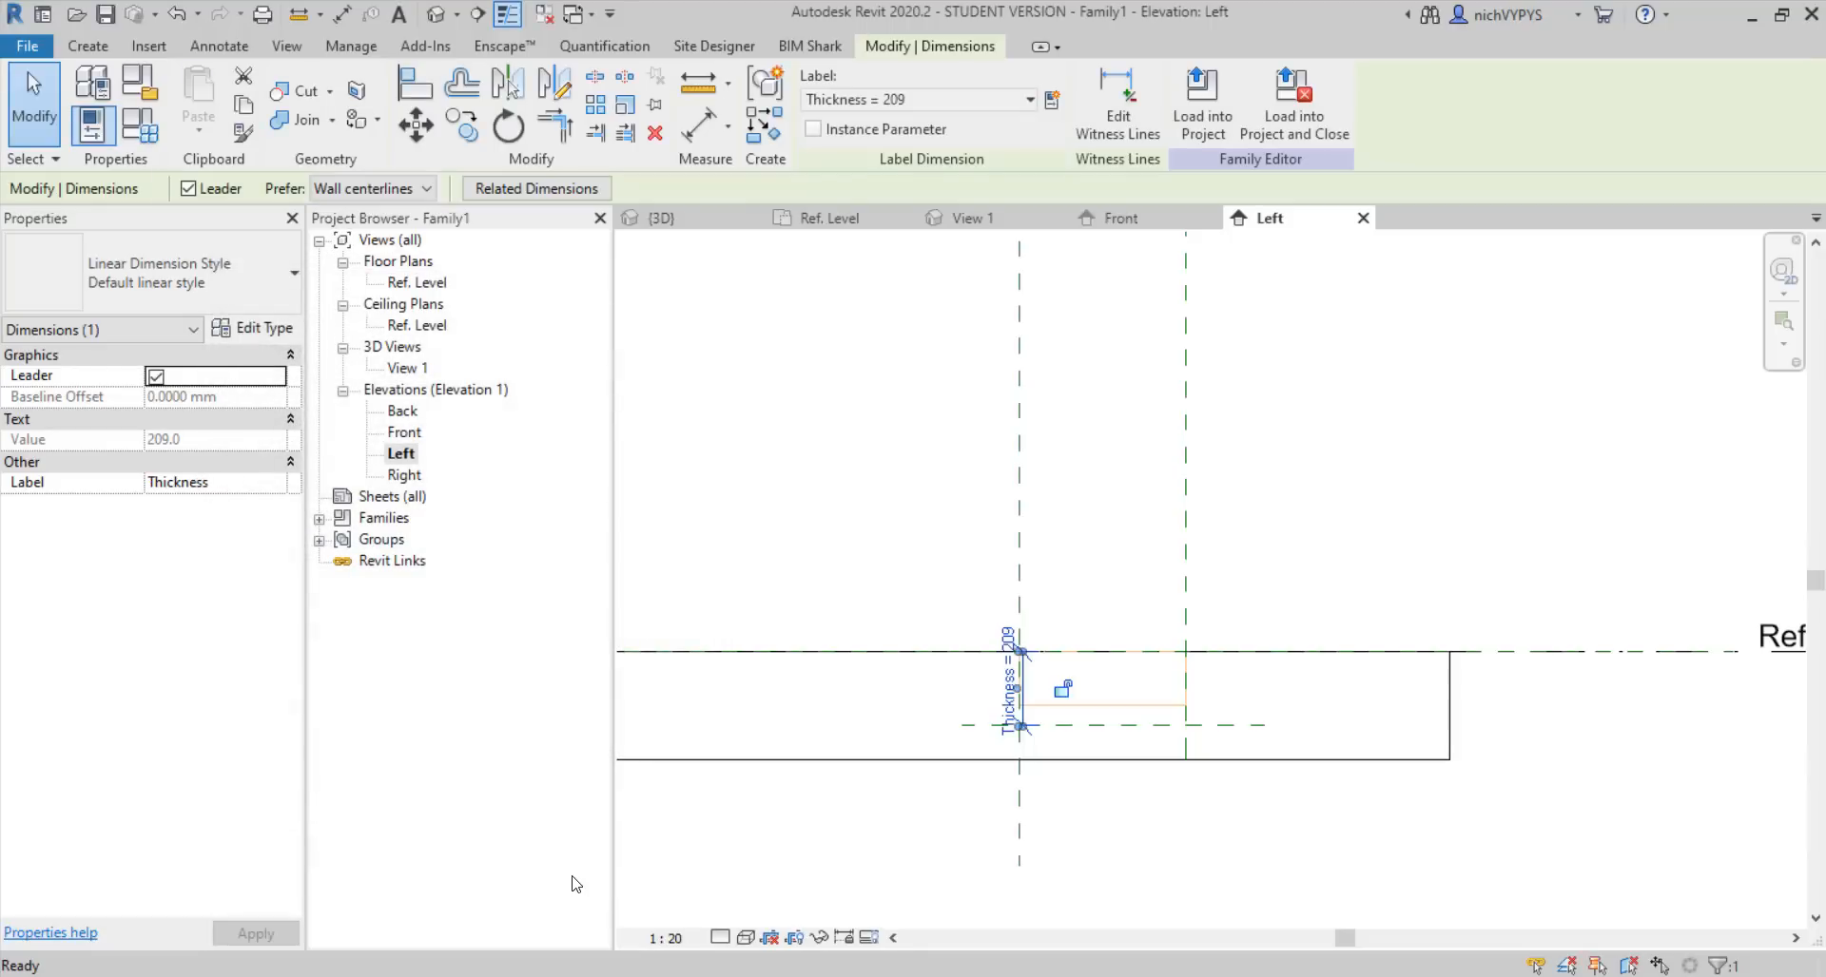
Stretch the void extrusion's lower face down to the new horizontal reference plane and lock it there
scroll(1194, 717, "up", 3)
left_click(1113, 731)
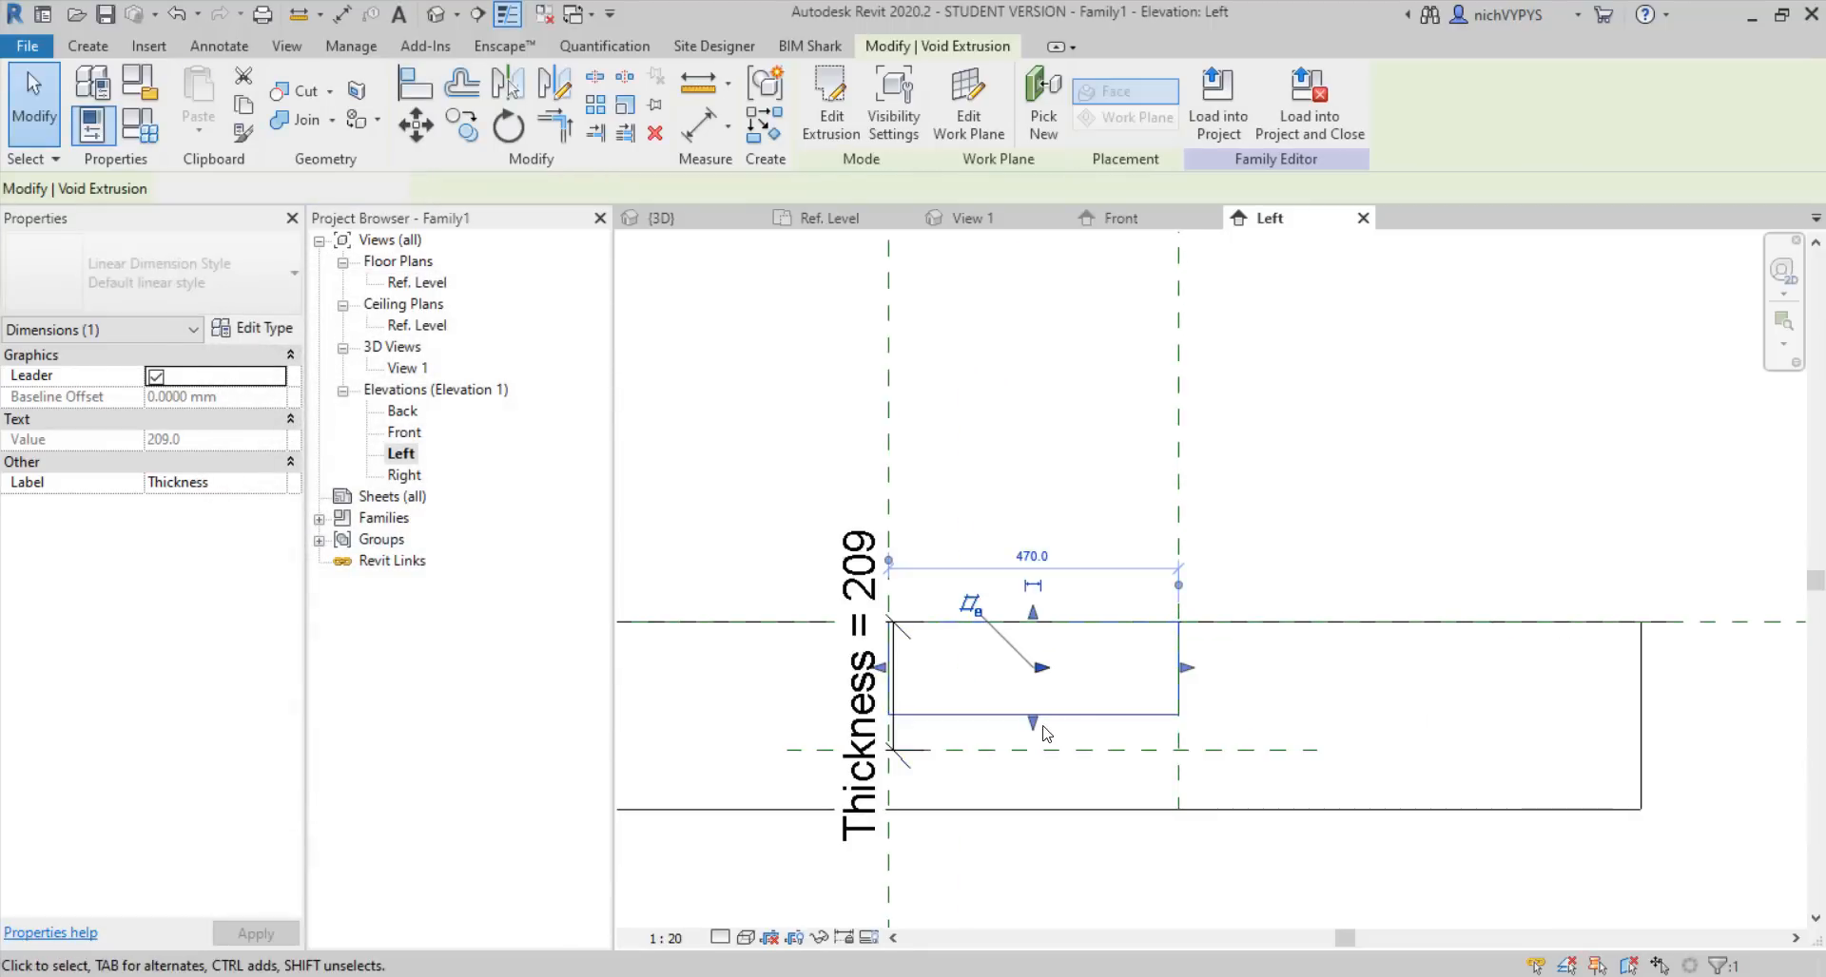
left_click_drag(1035, 746, 1035, 751)
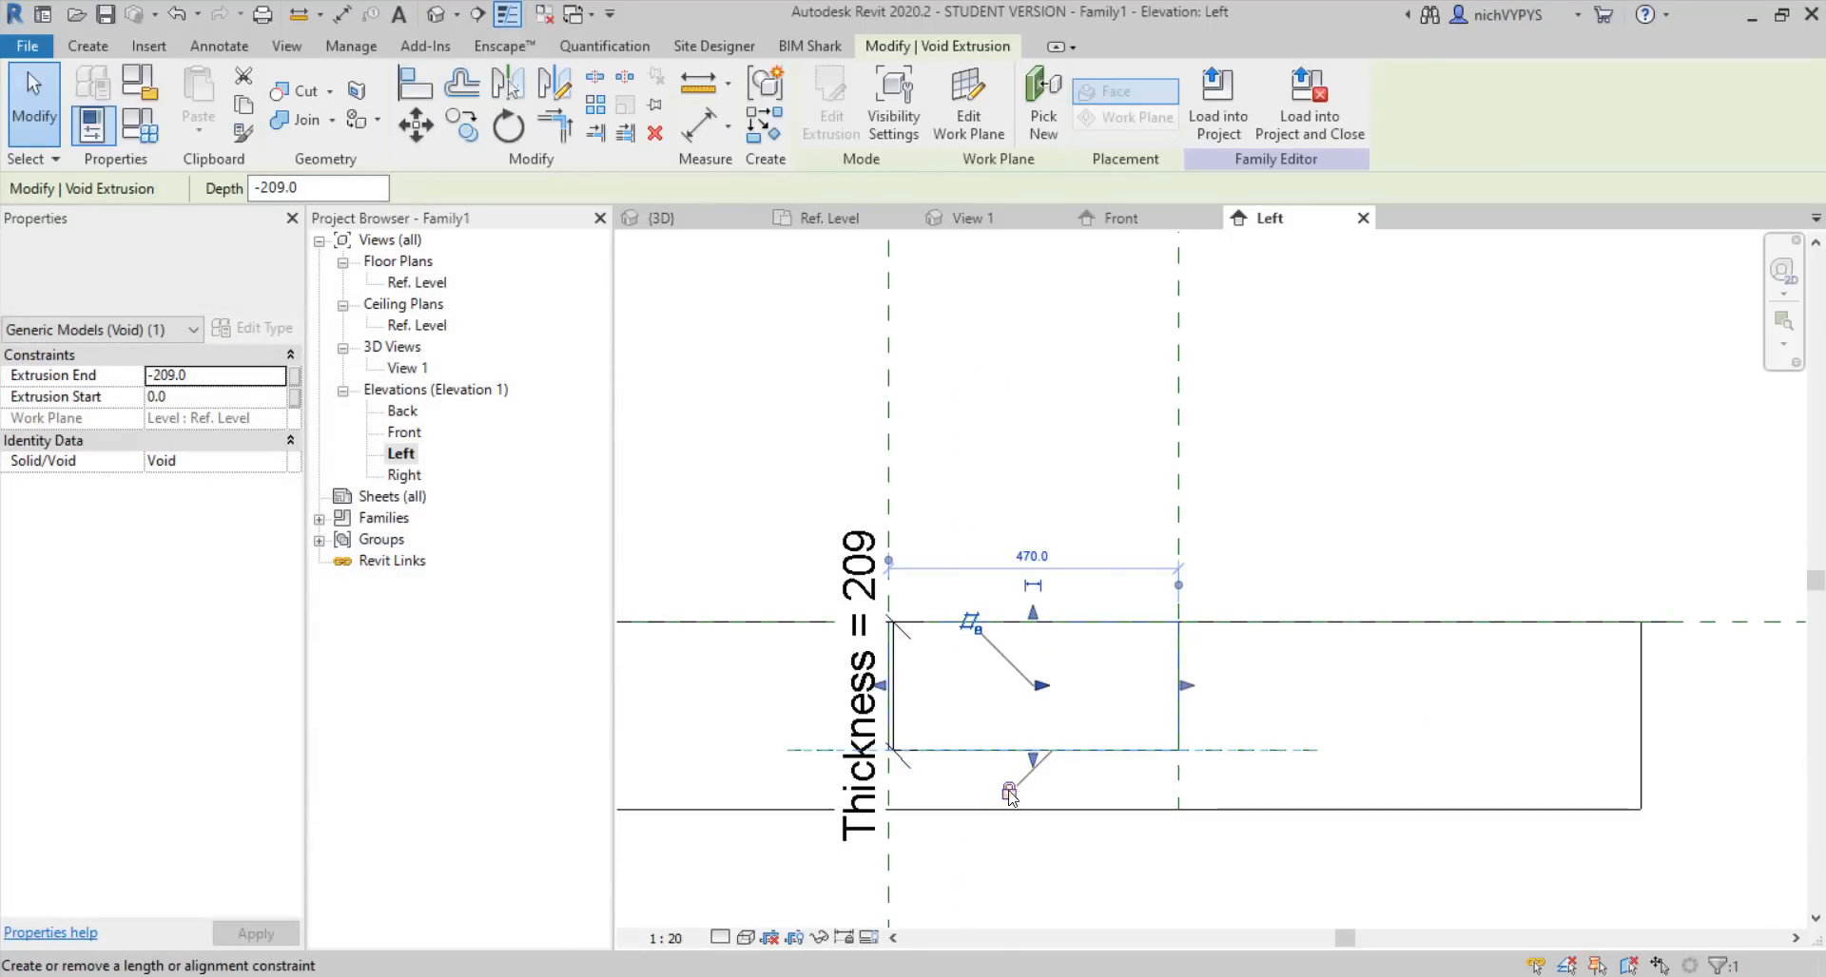
left_click(1256, 752)
key("Escape")
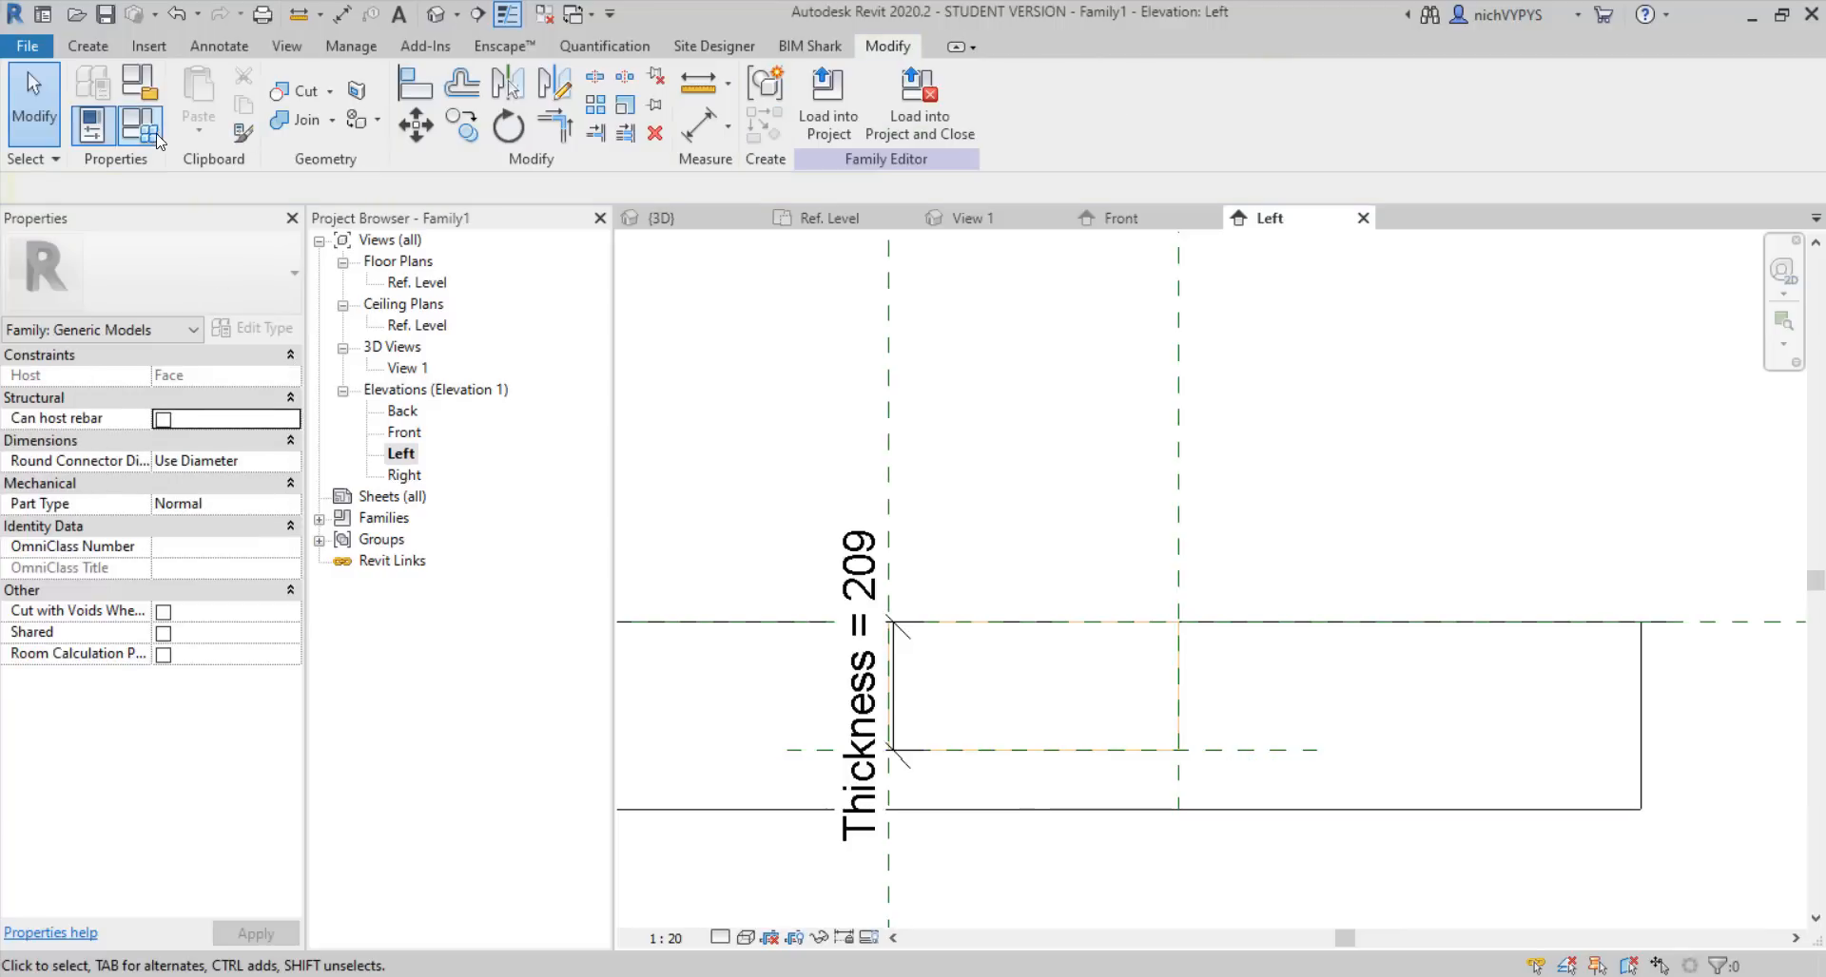
Set Thickness to 150 in Family Types
left_click(140, 127)
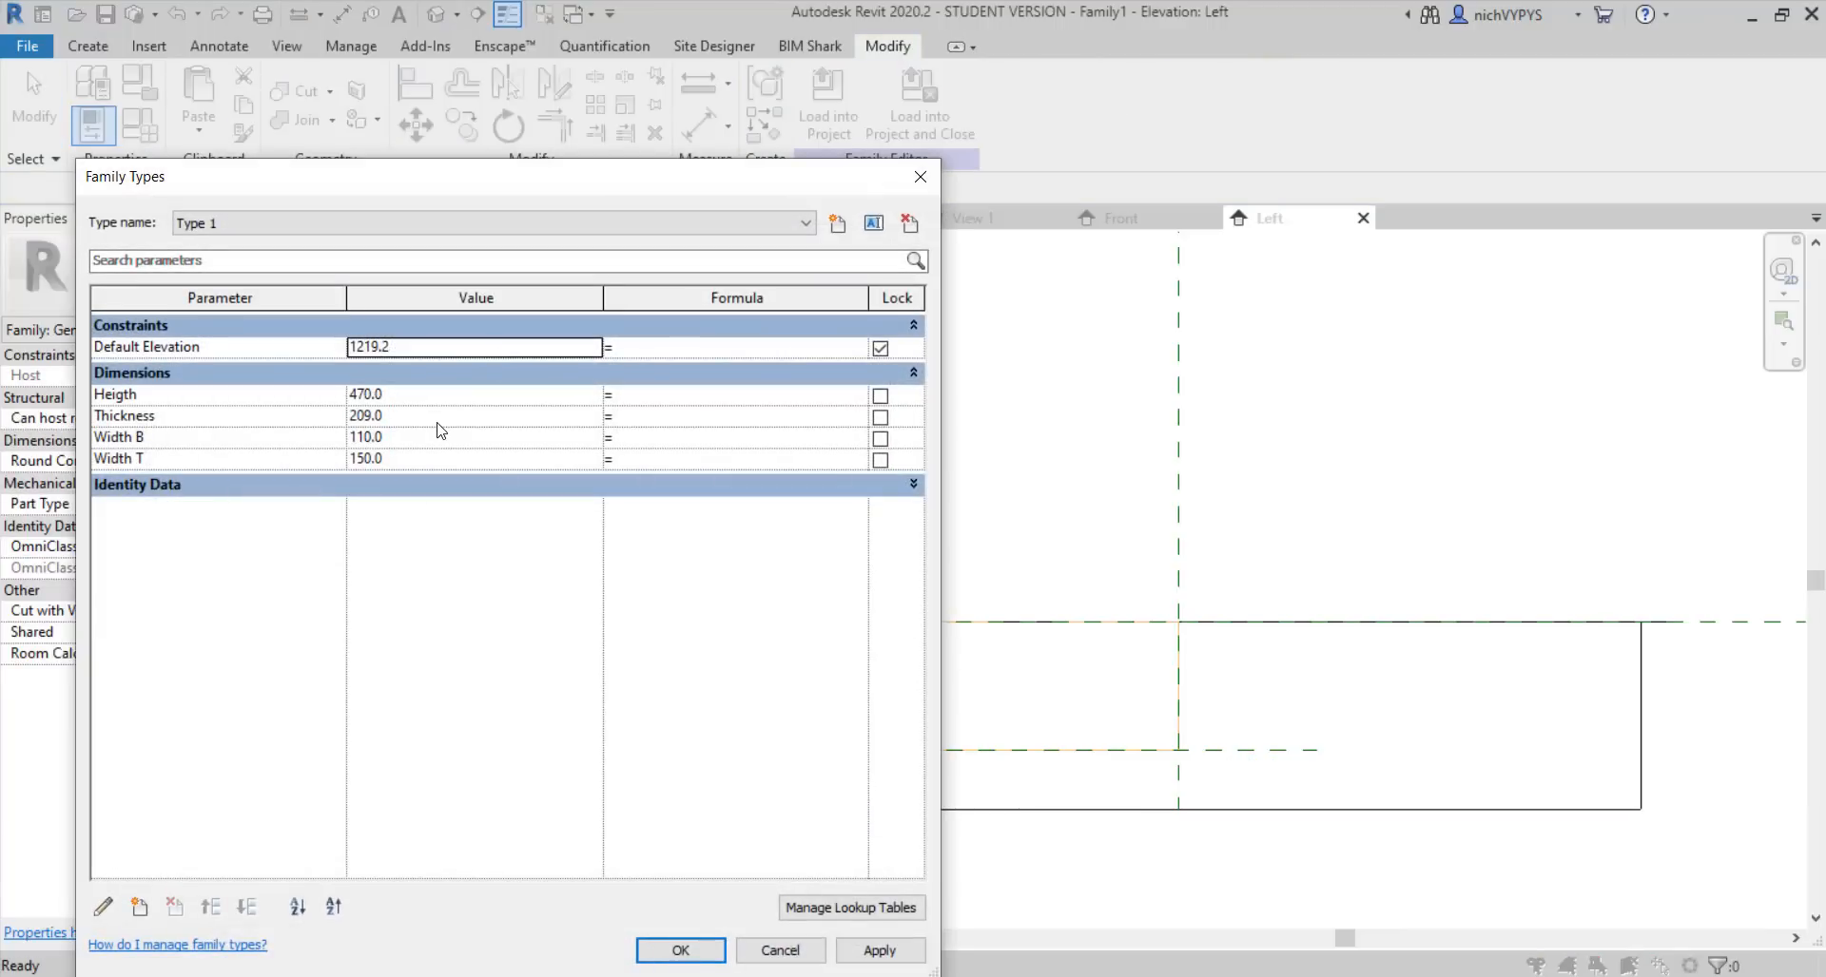
left_click(444, 416)
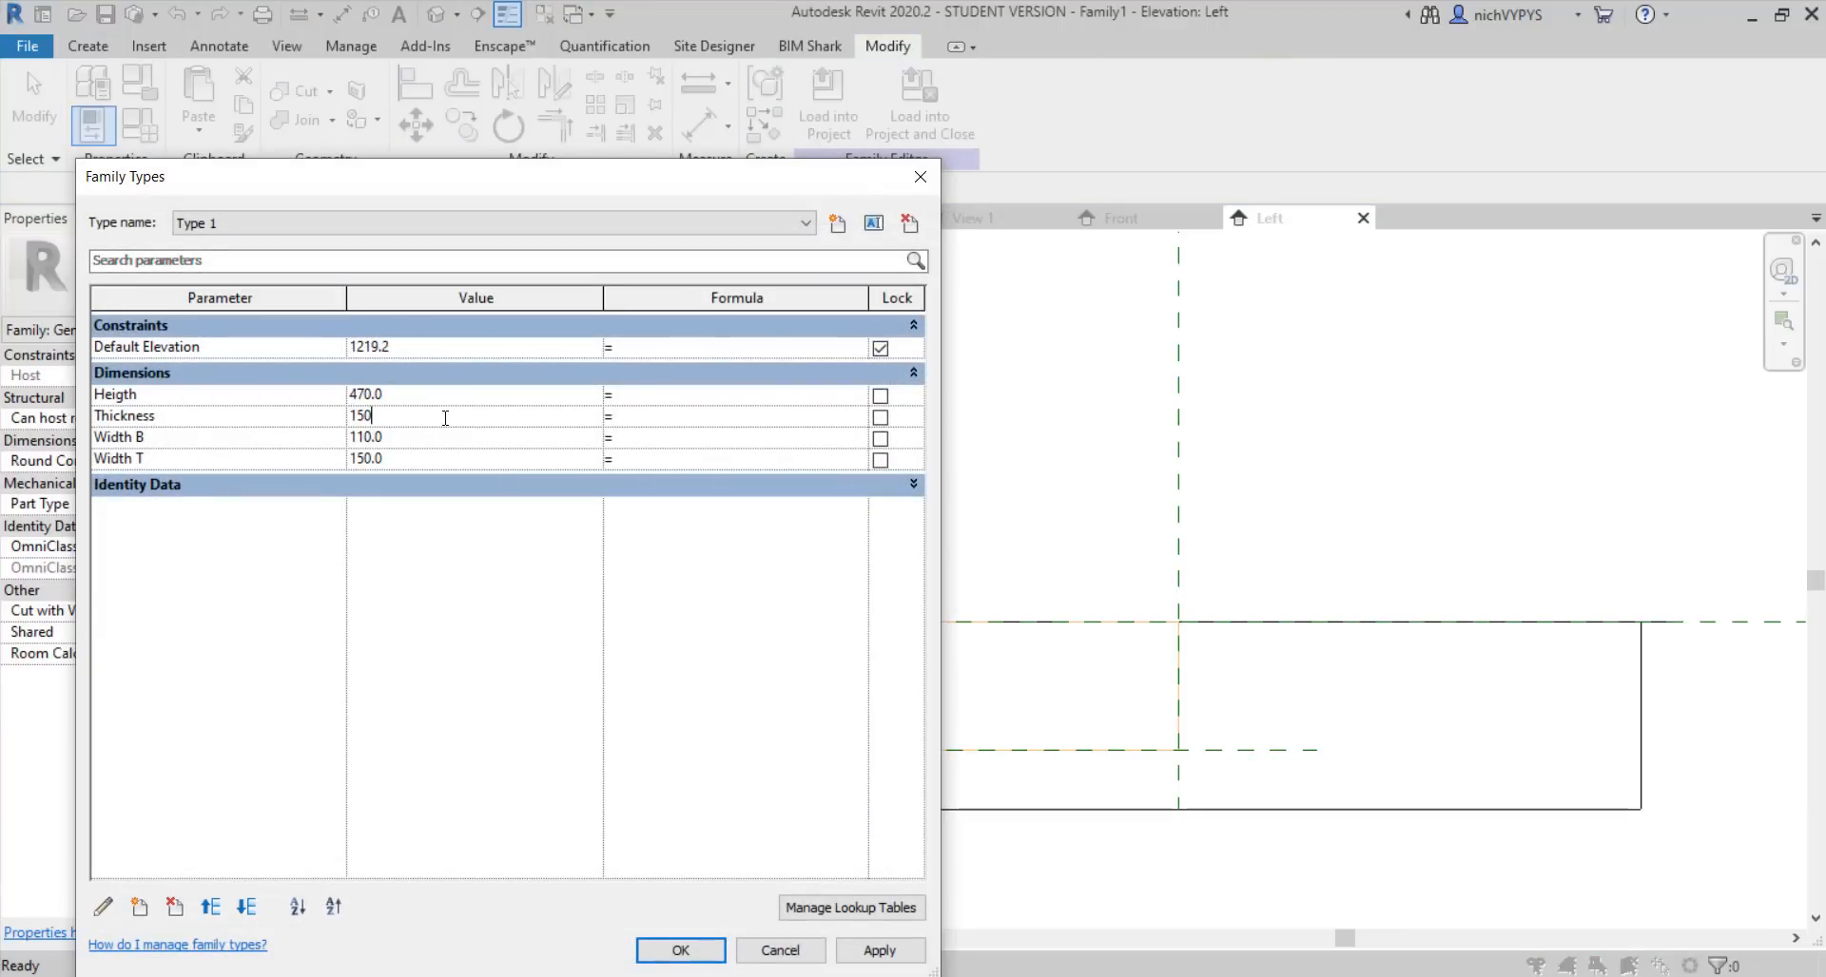
left_click(680, 950)
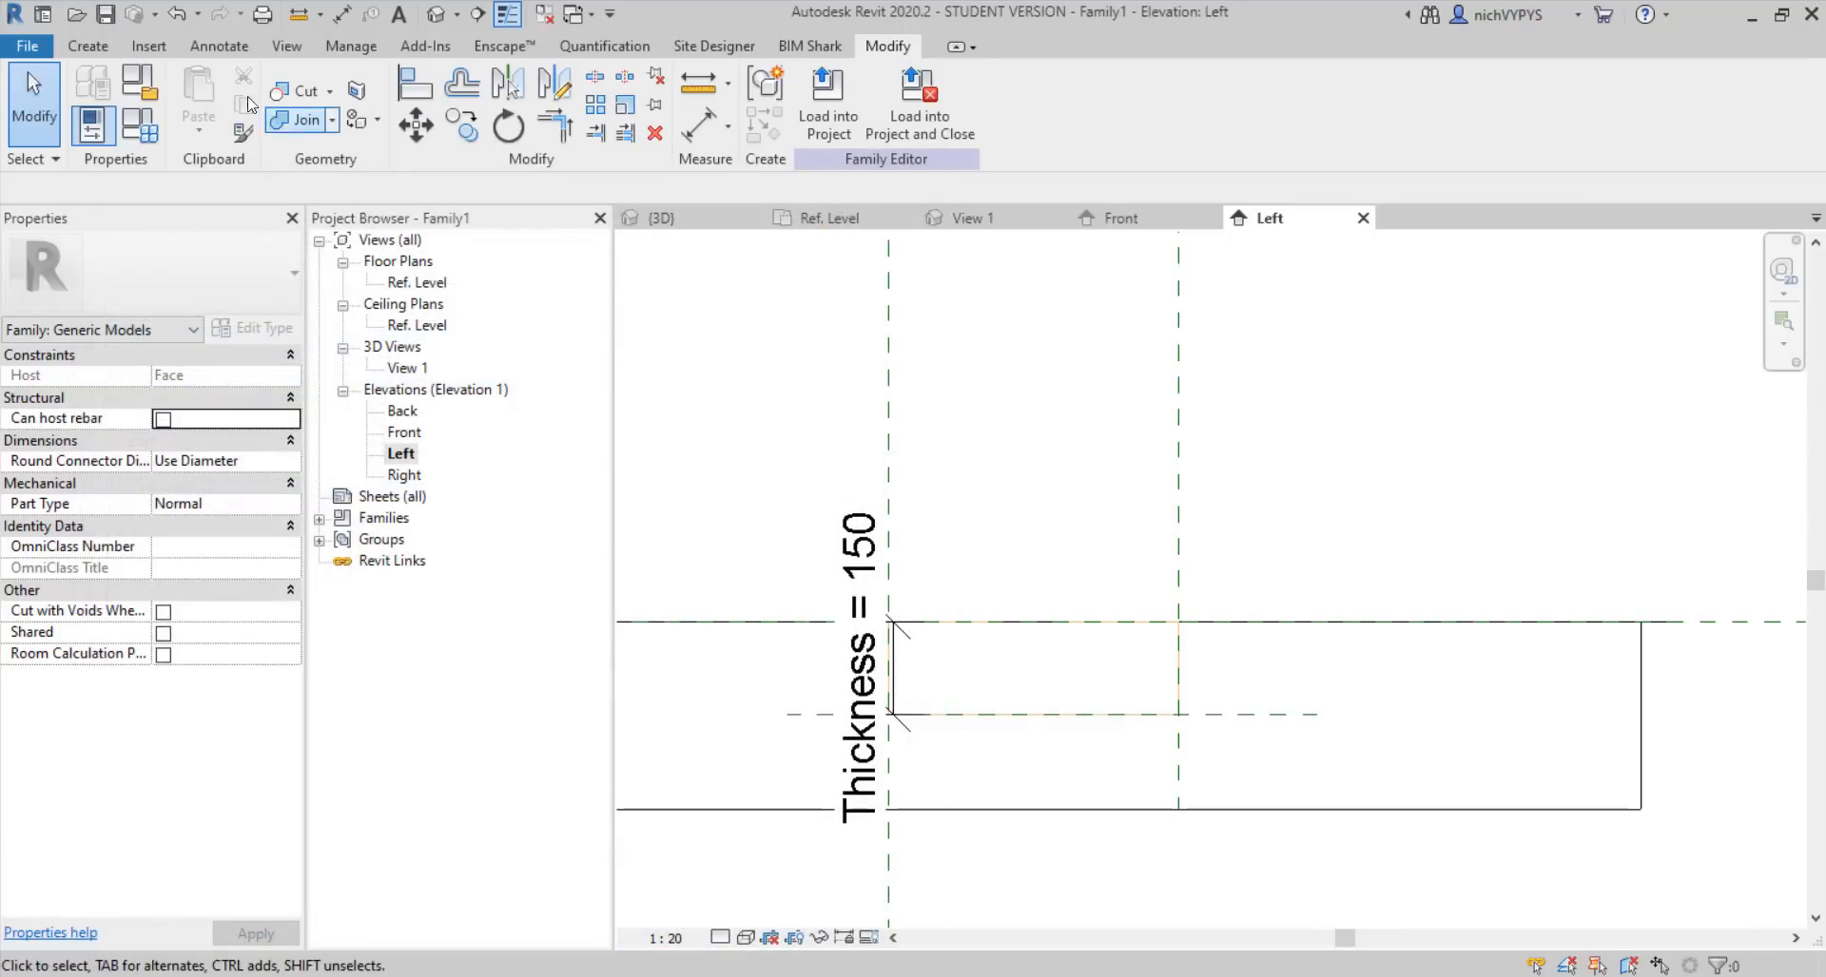
Save the family as VoidTTS in the Parts_assemblies folder, then load it into the project and close it
left_click(106, 14)
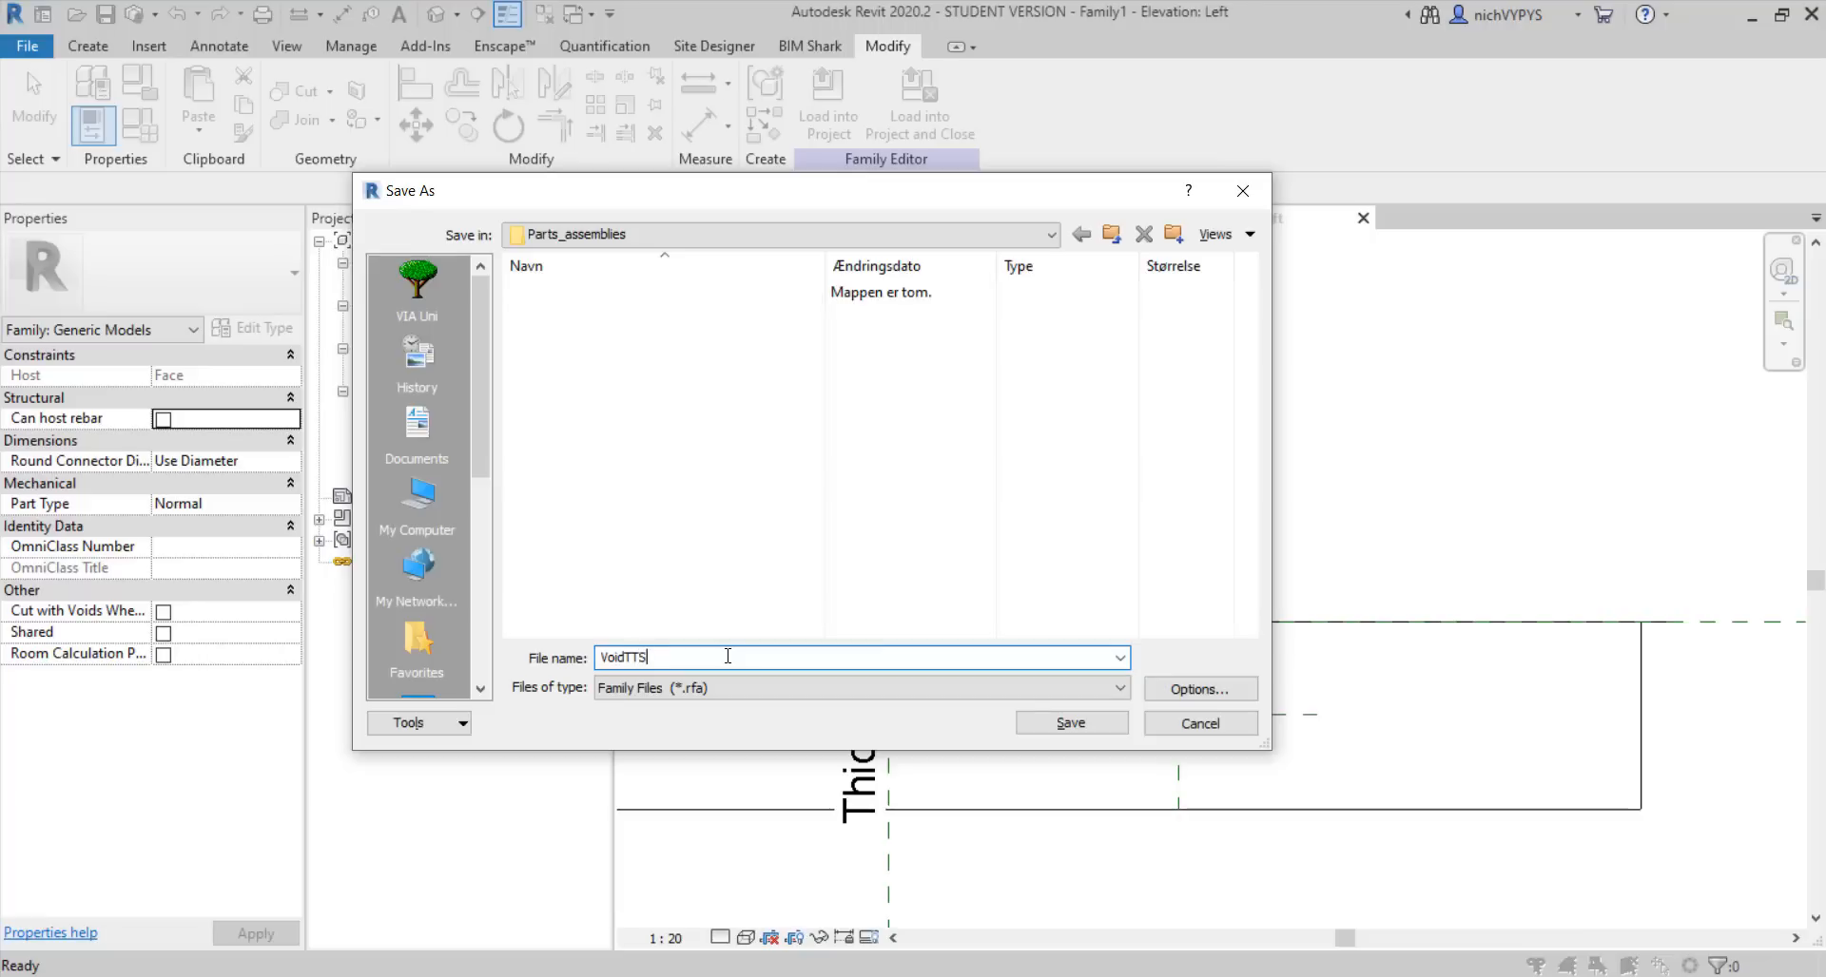
left_click(1065, 723)
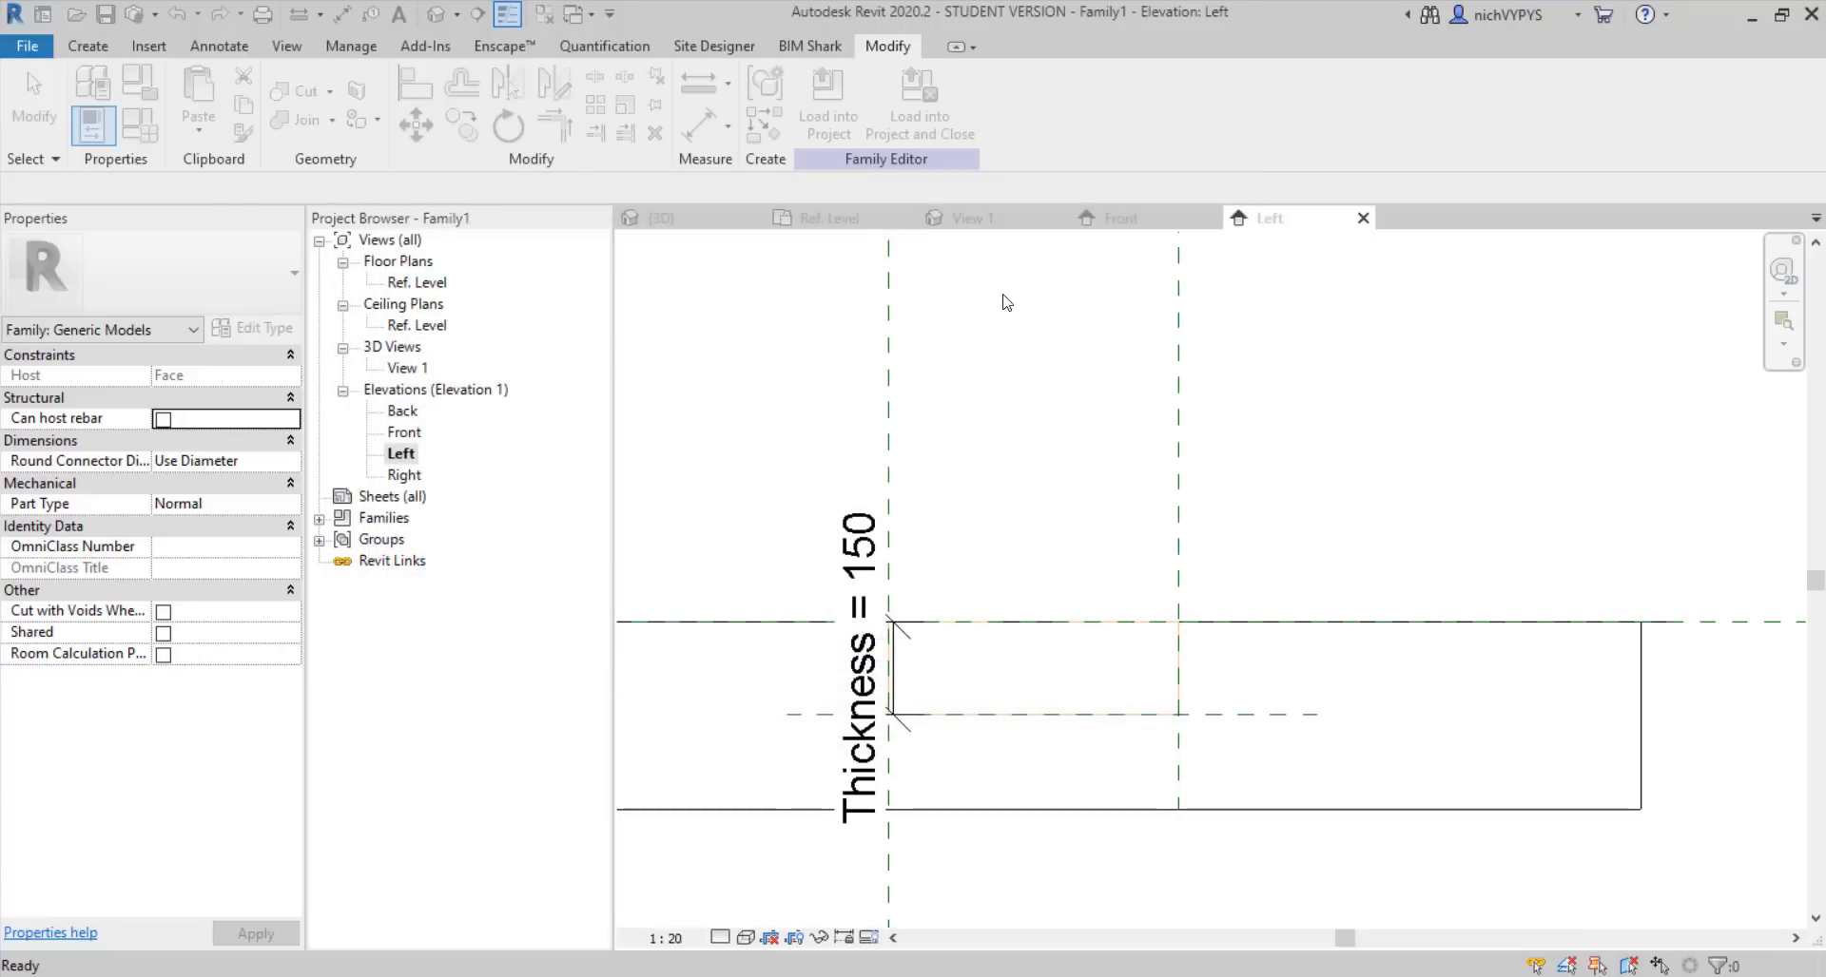
left_click(951, 133)
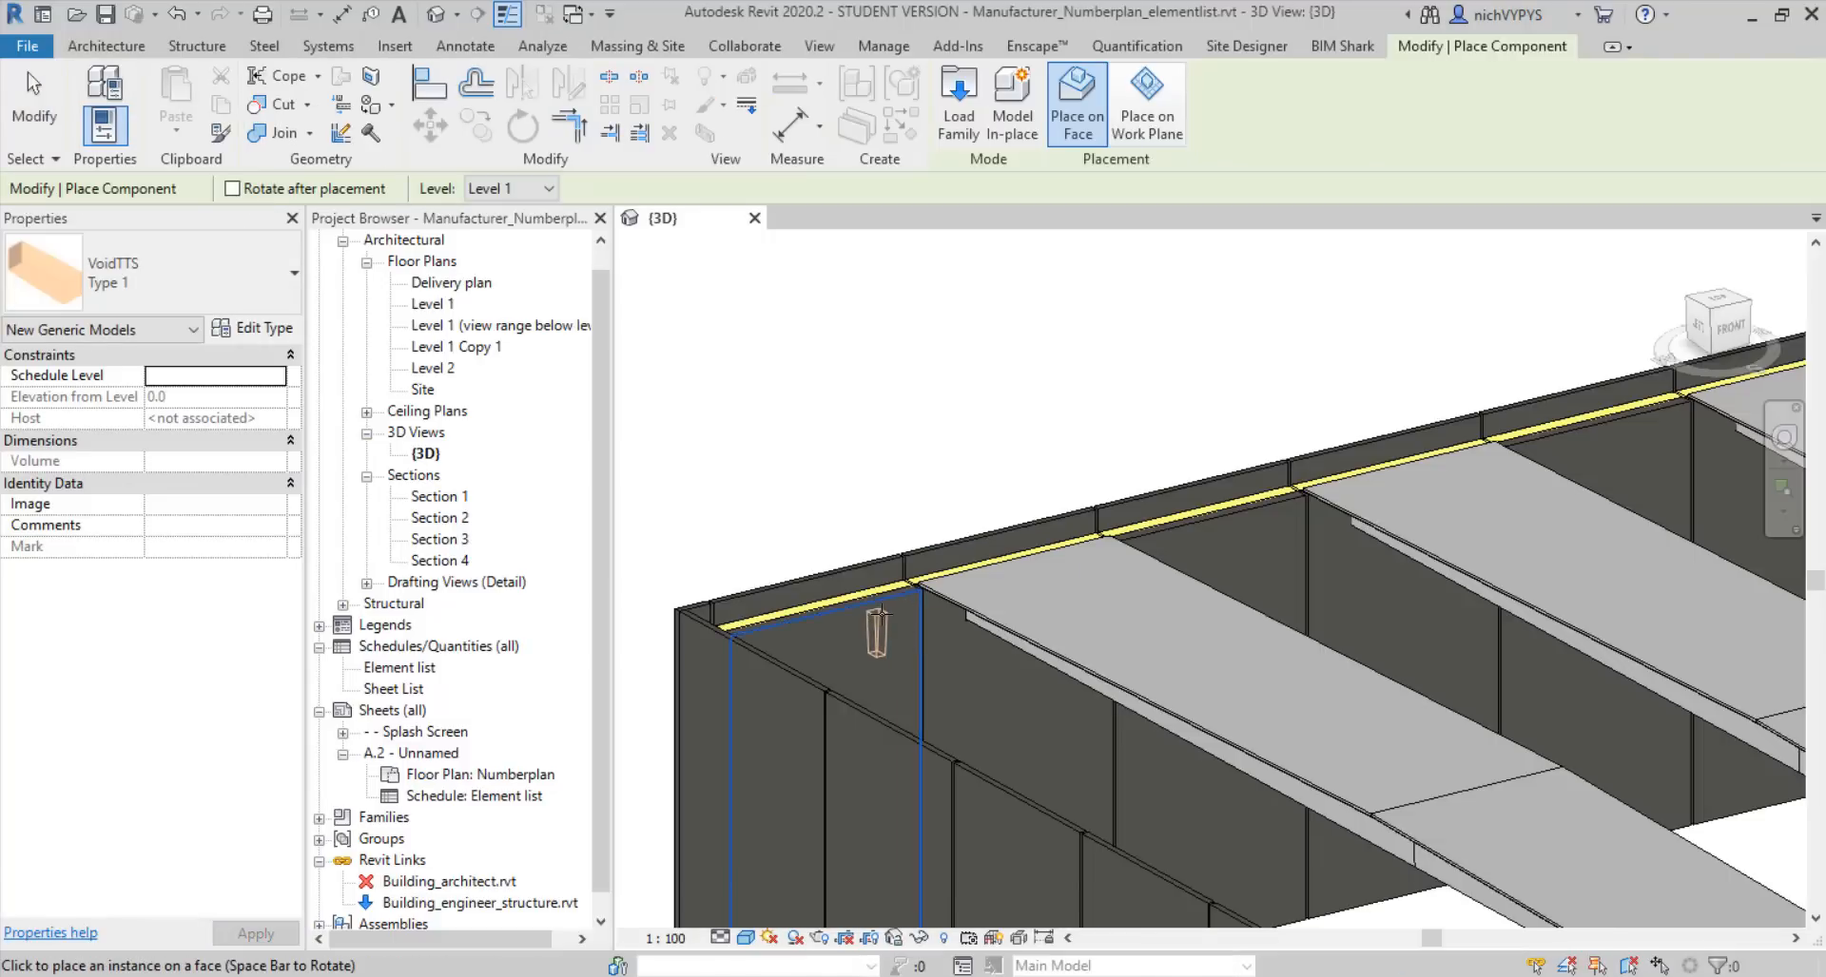
Place a VoidTTS instance on the inner face of the first wall part, at its upper edge beside the slab
left_click(1093, 143)
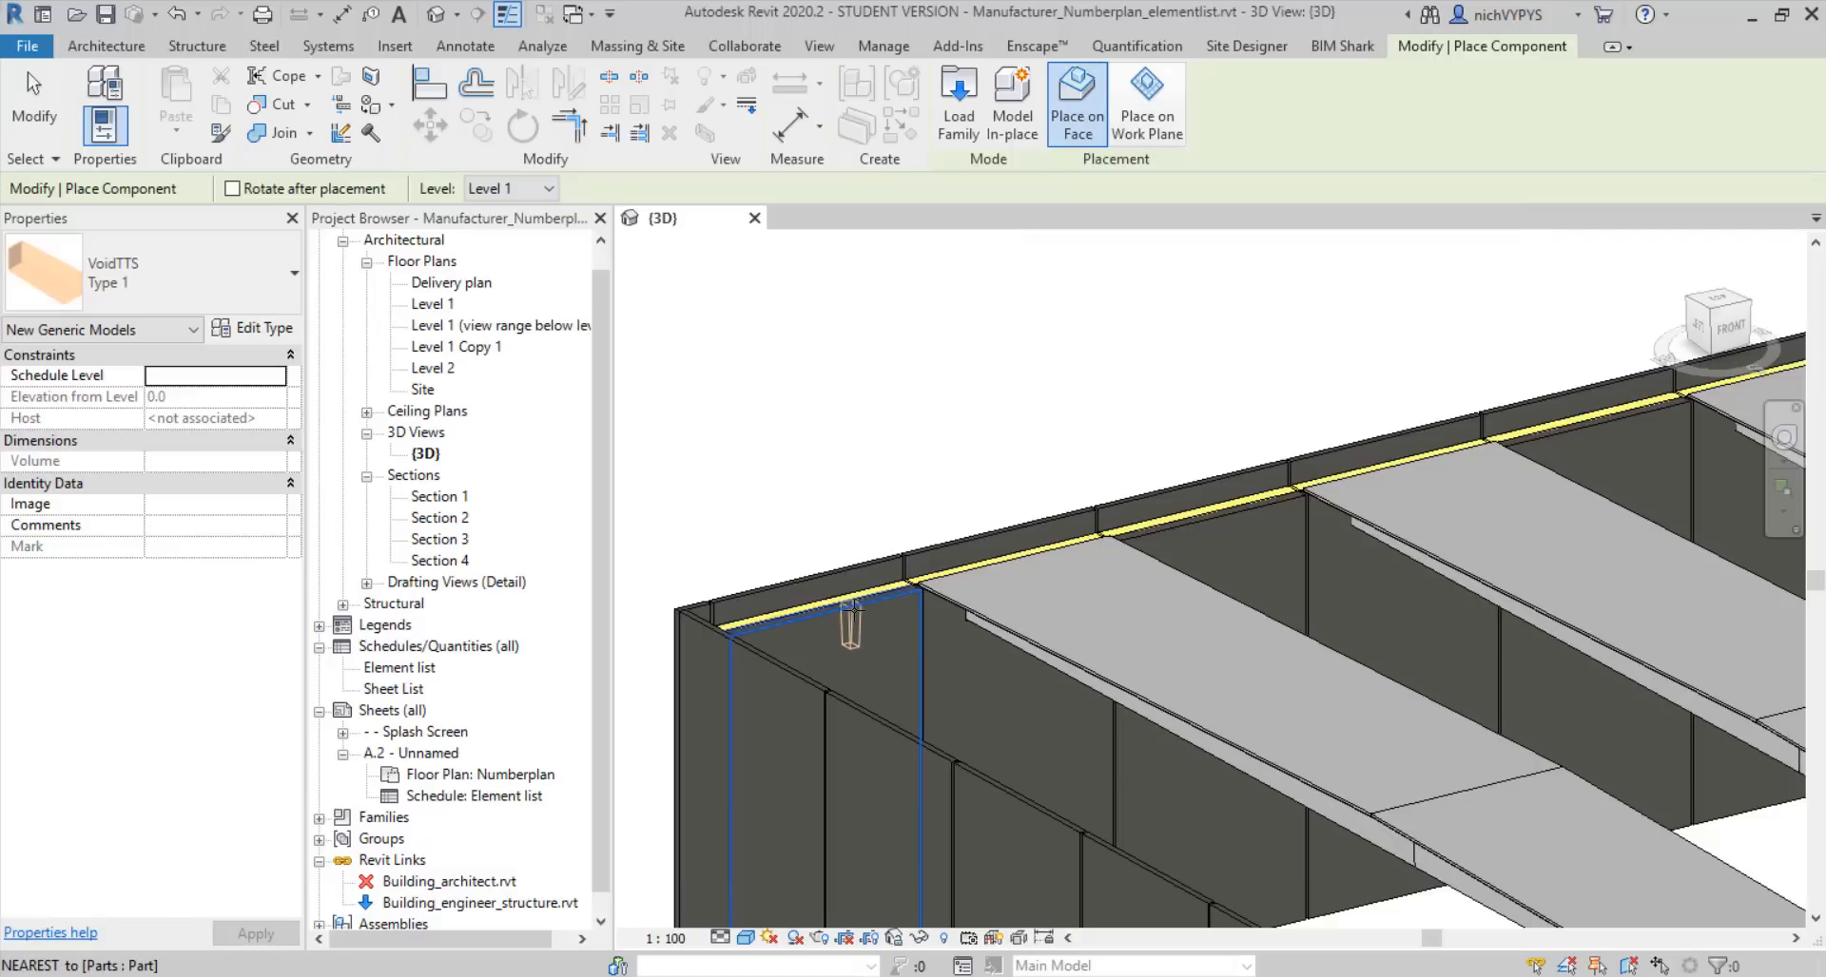
left_click(850, 608)
key("Escape")
scroll(868, 635, "up", 2)
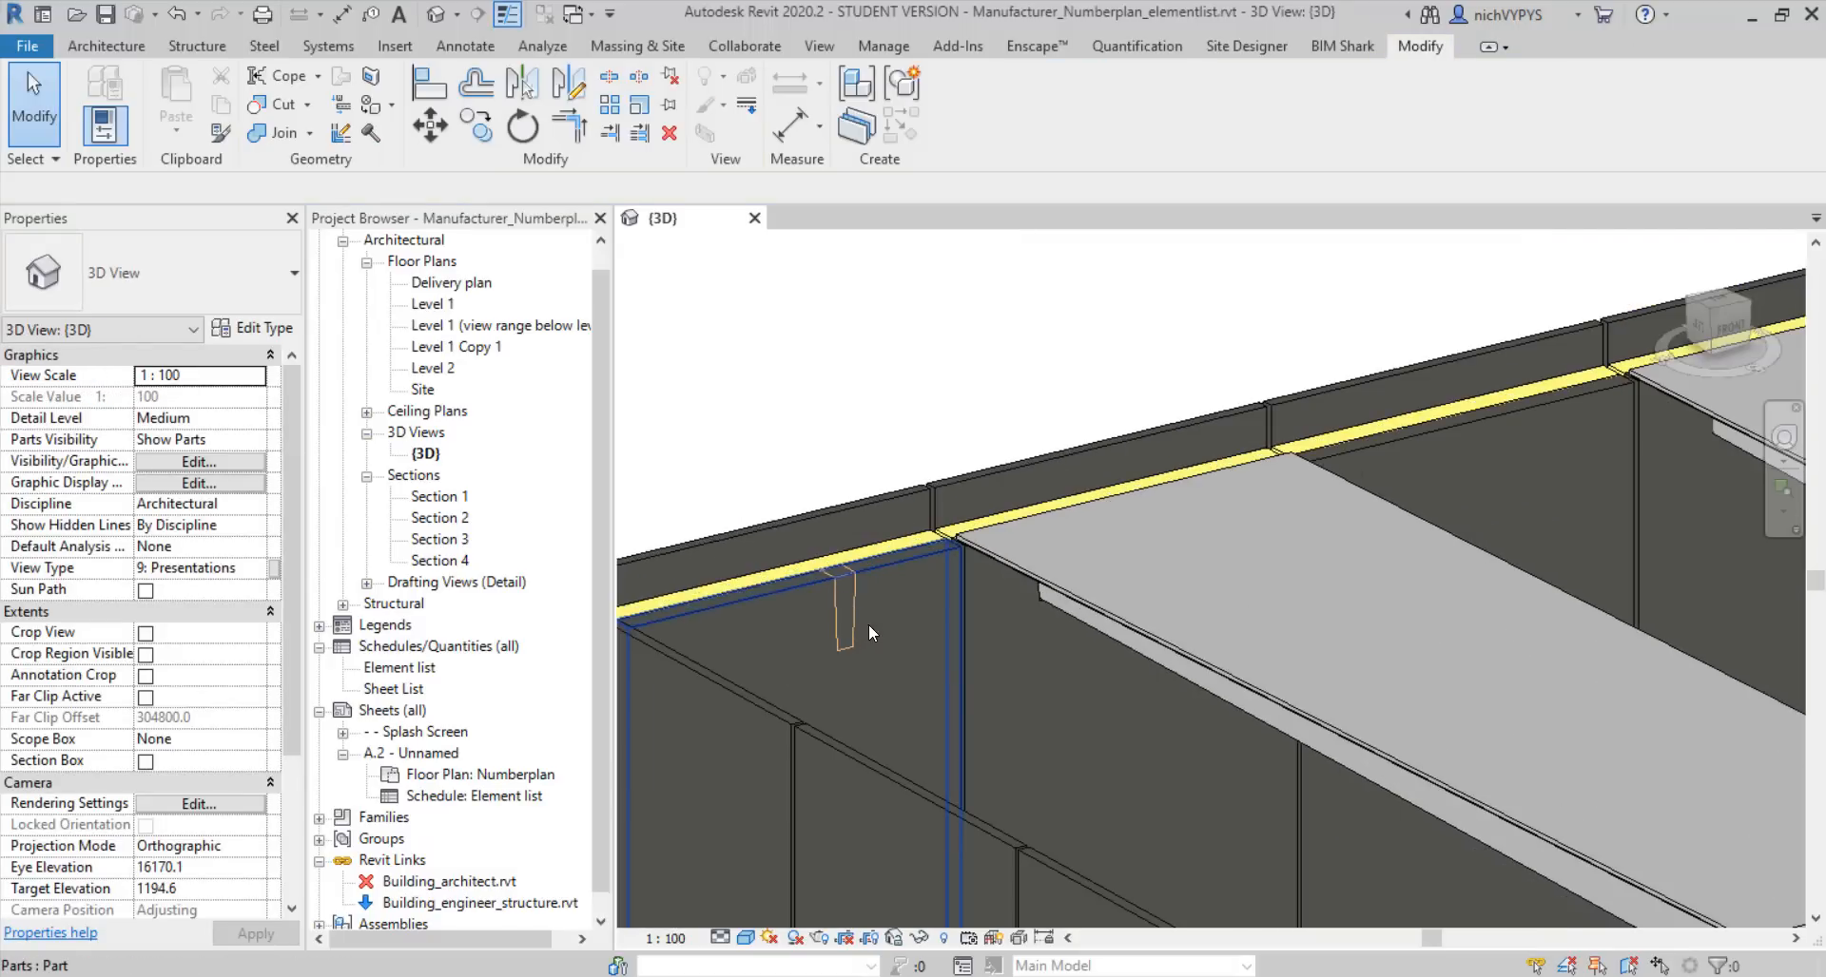
Try to cut the first inner wall part with the placed VoidTTS instance
left_click(900, 563)
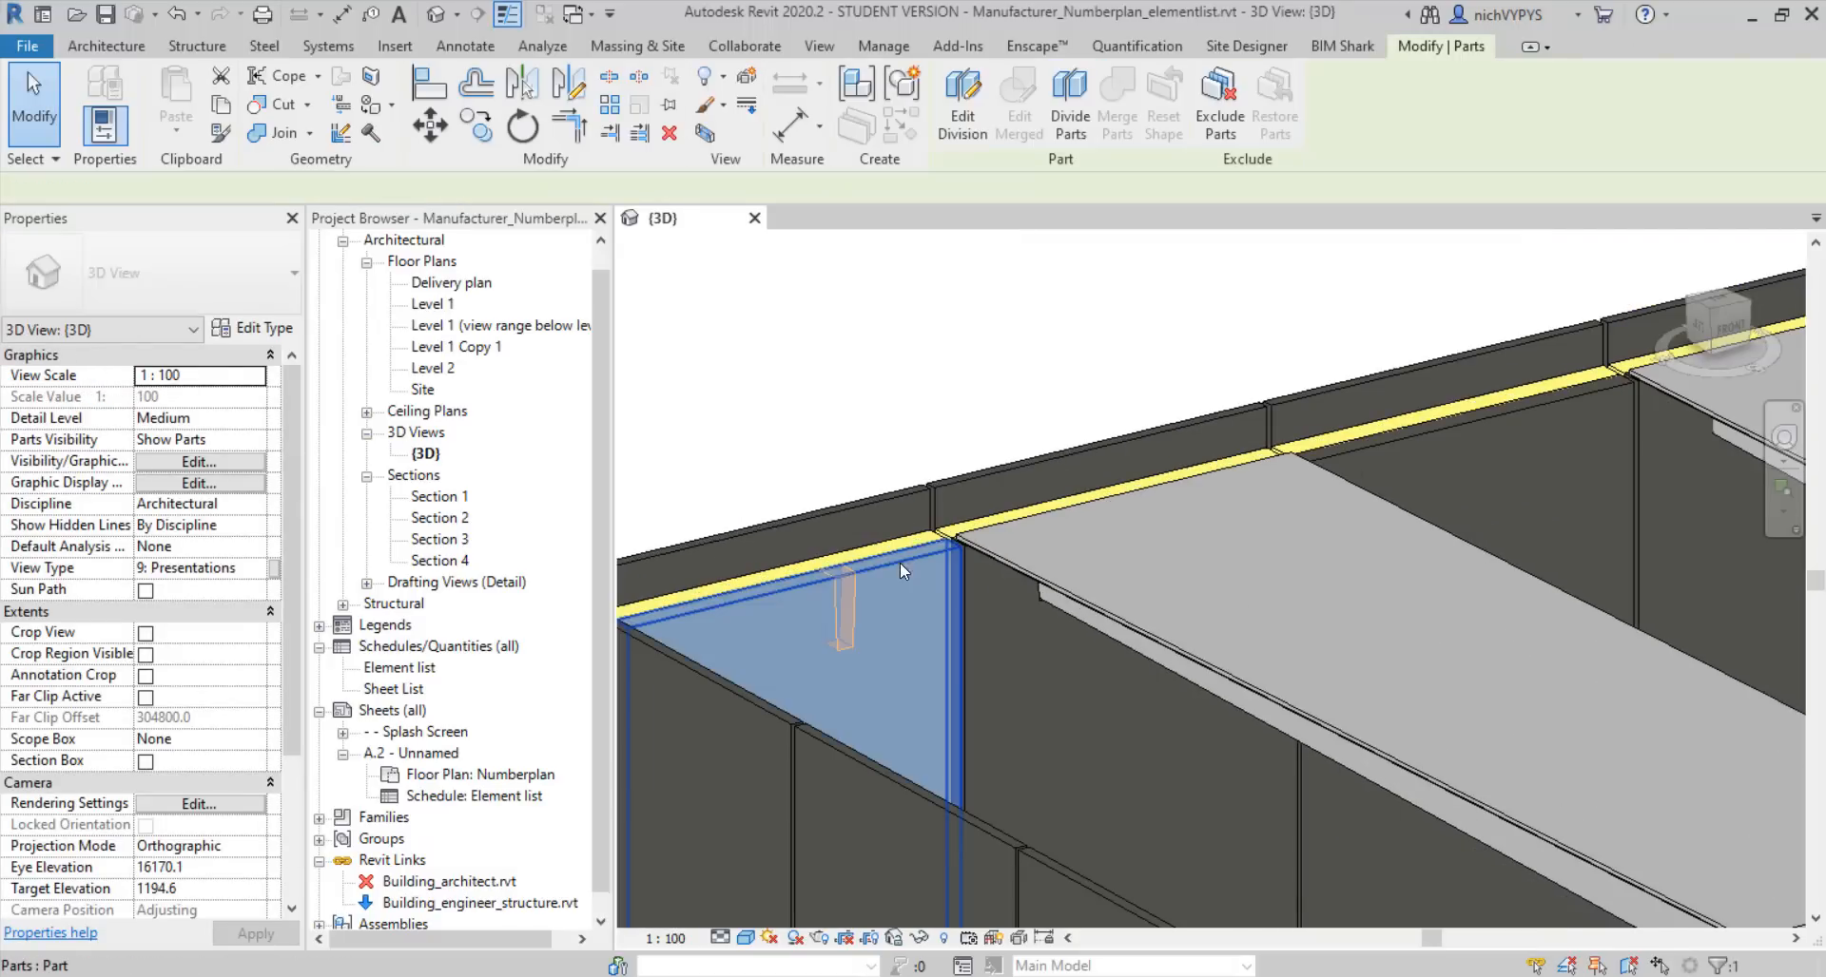
left_click(274, 104)
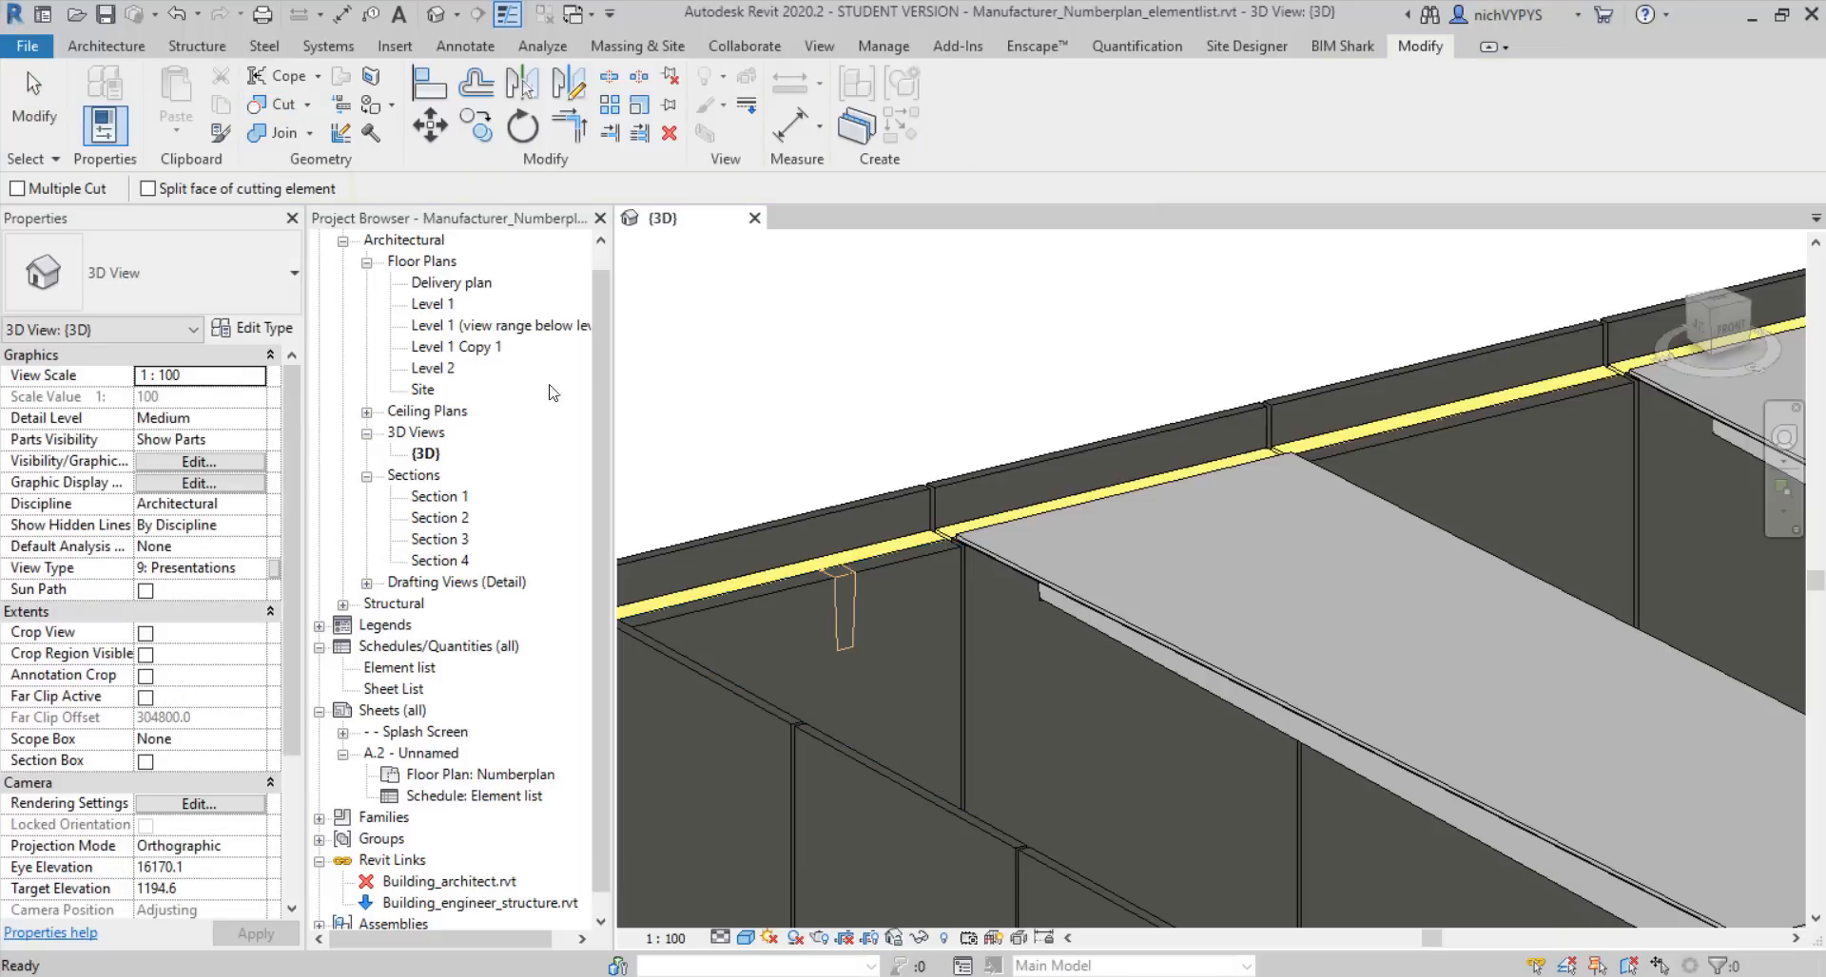
left_click(789, 588)
left_click(837, 597)
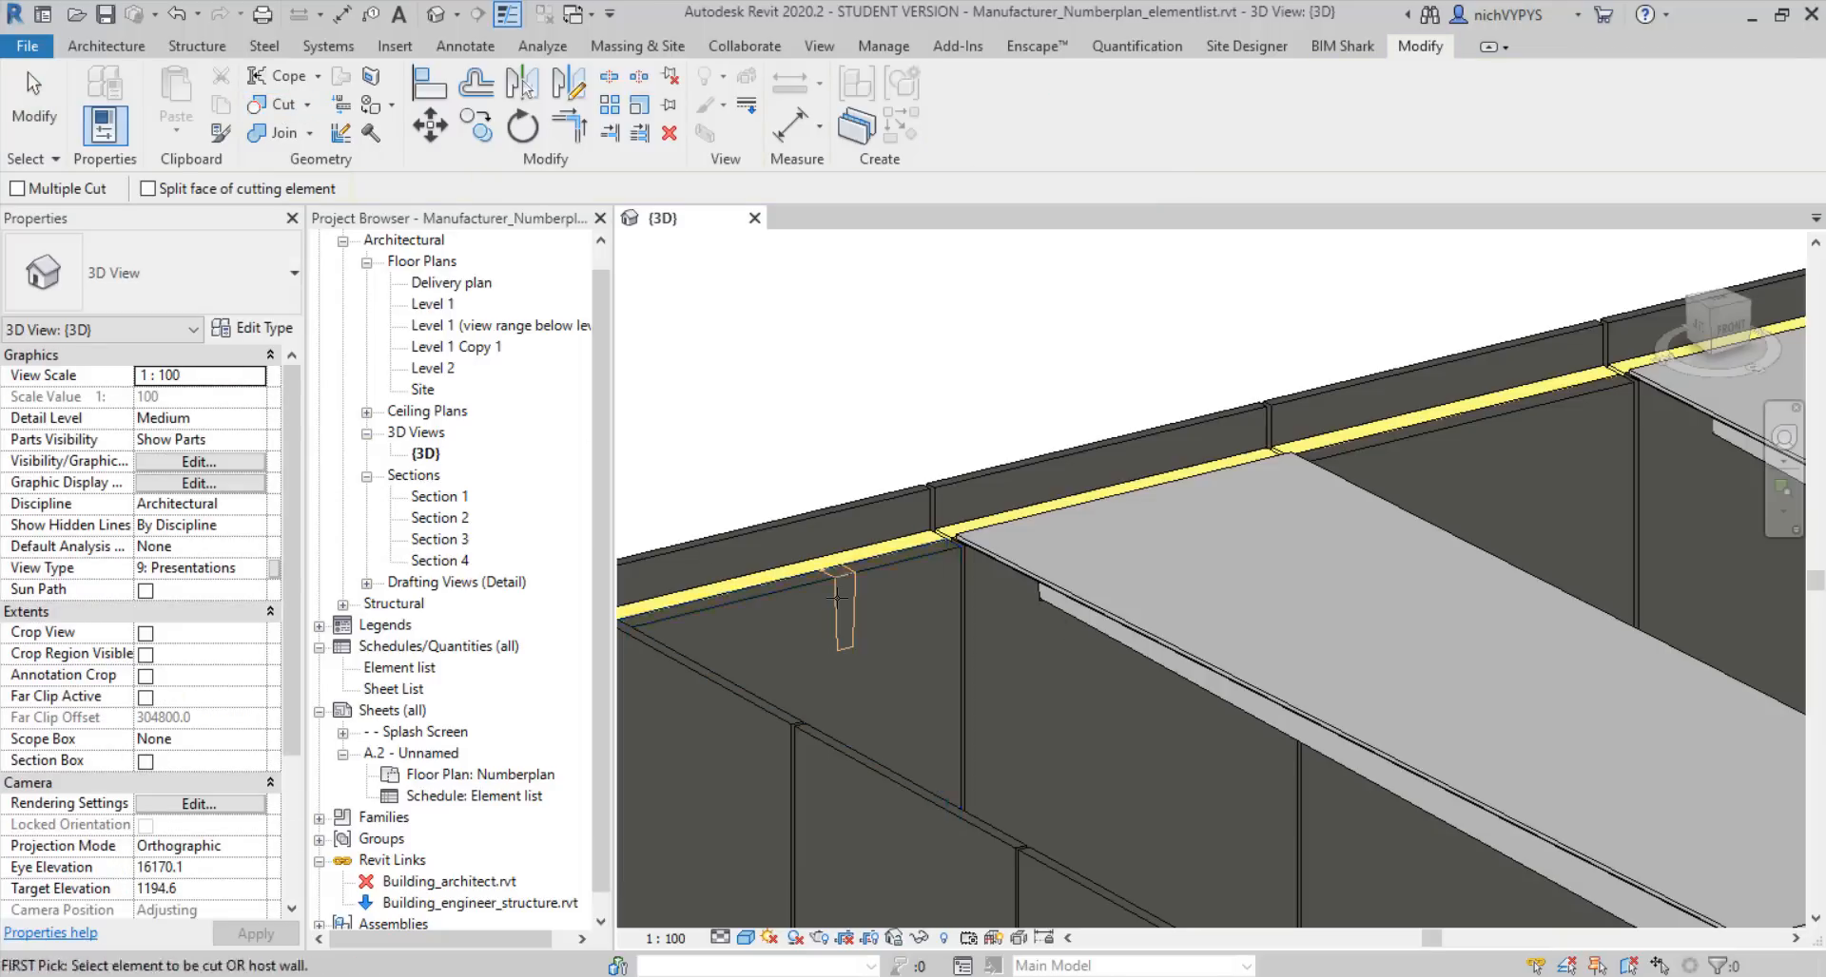
left_click(835, 597)
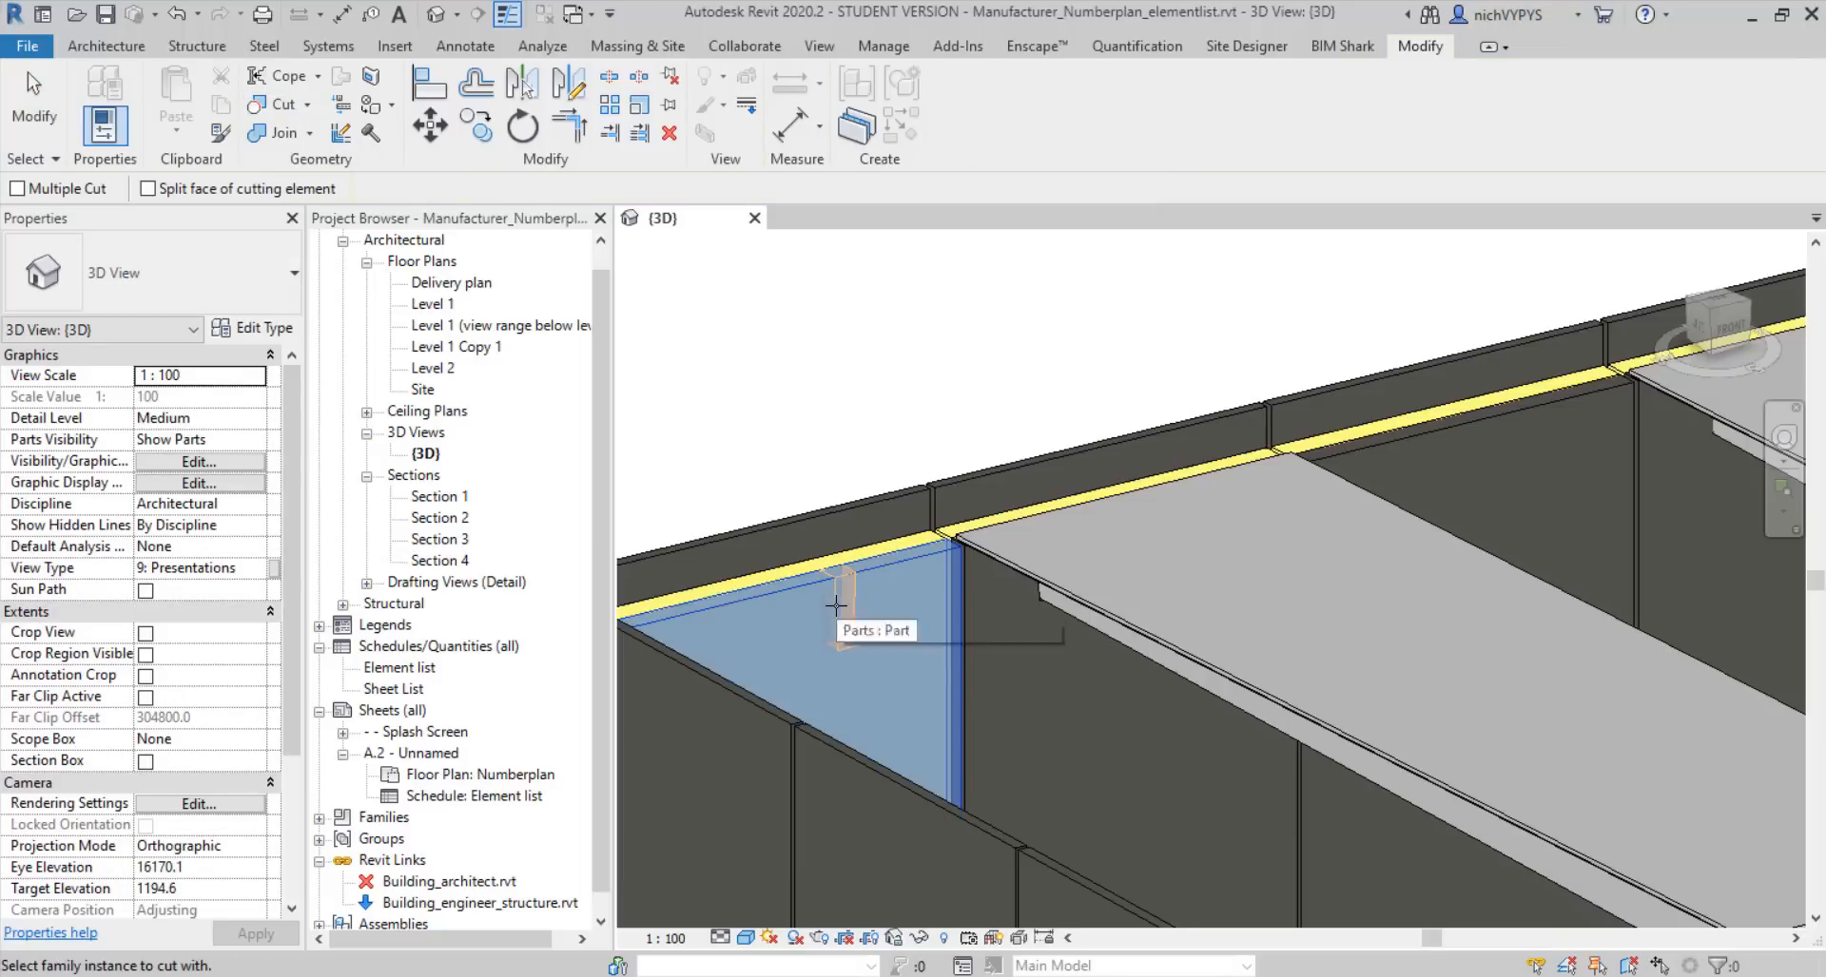
key("Escape")
key("Escape")
Open the placed VoidTTS family for editing and enable Cut with Voids When Loaded
left_click(842, 606)
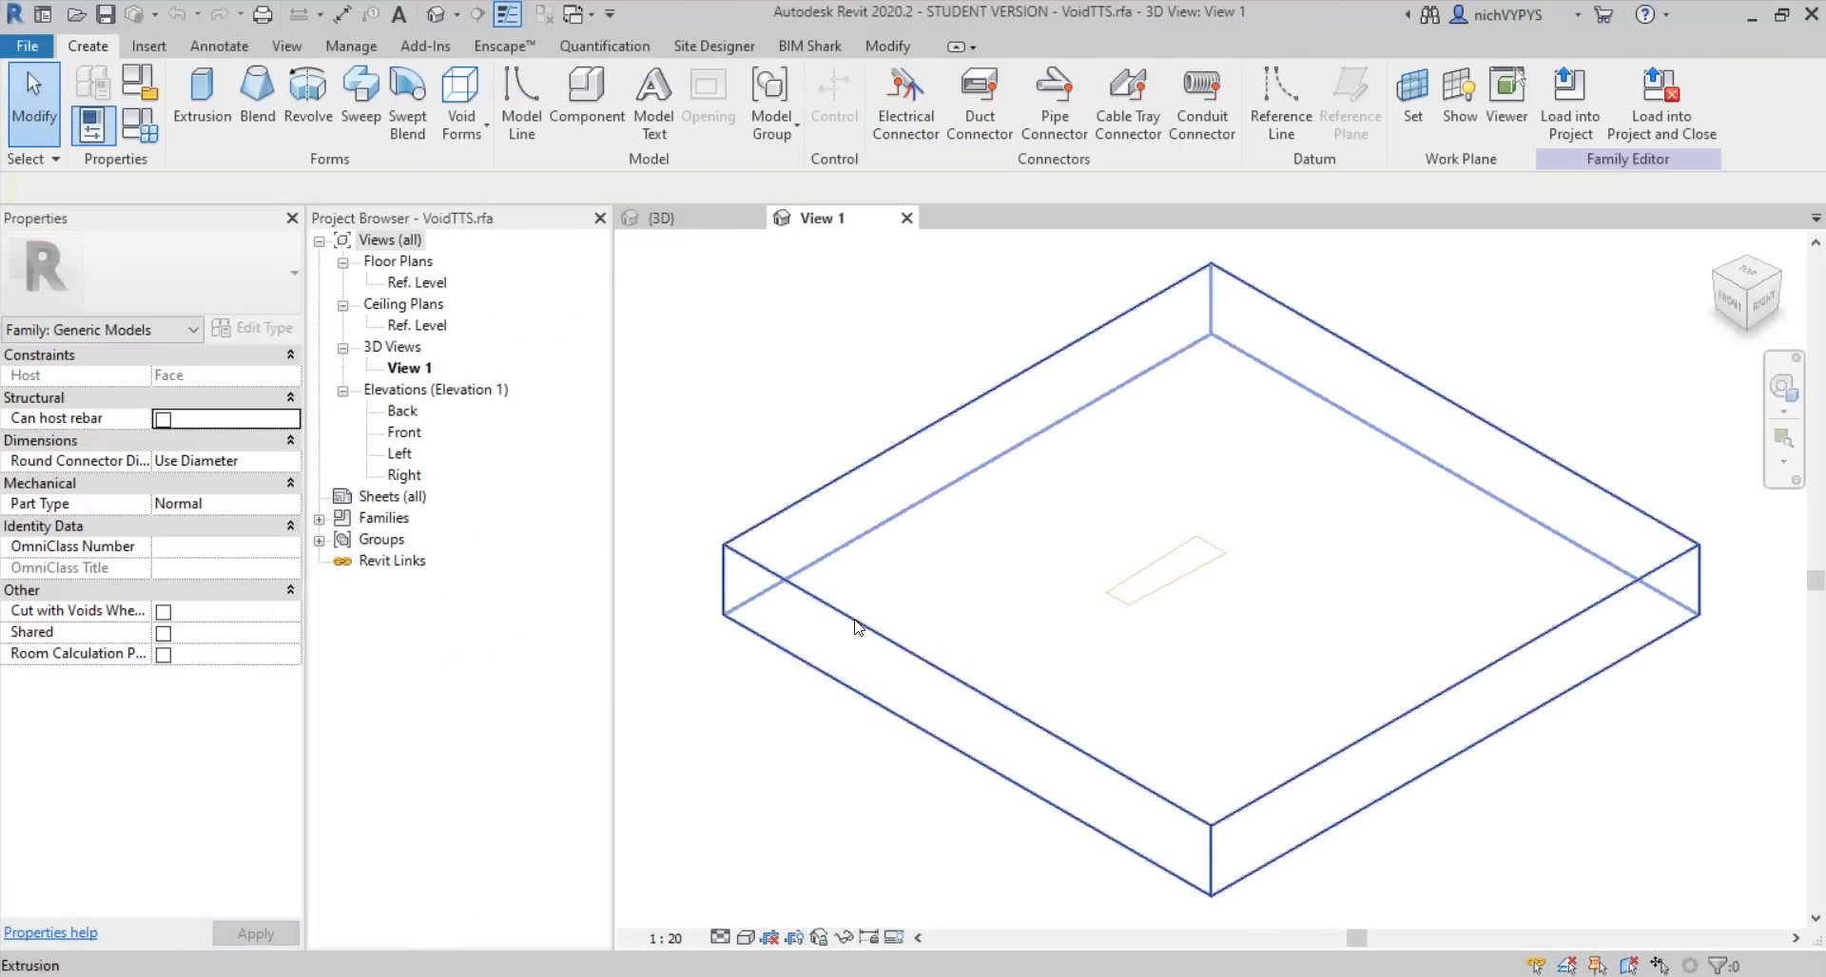
left_click(165, 612)
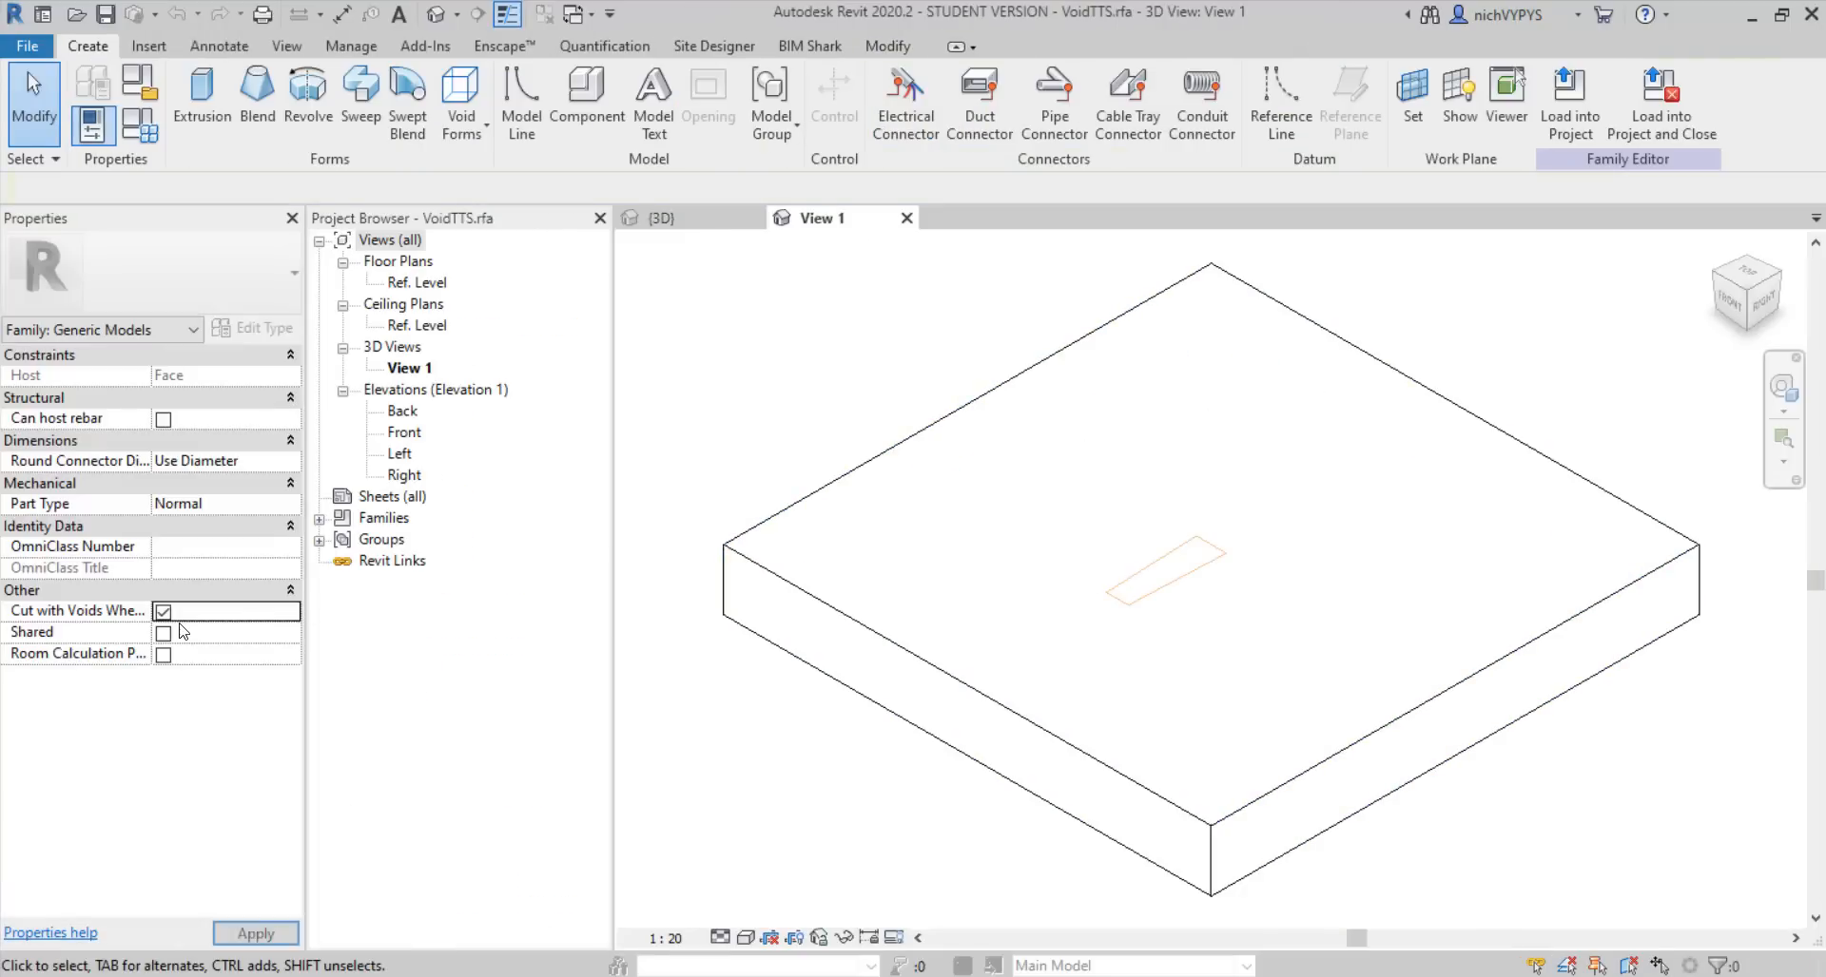
Save the family over the existing VoidTTS.rfa and reload it into the project, replacing the loaded version
left_click(105, 14)
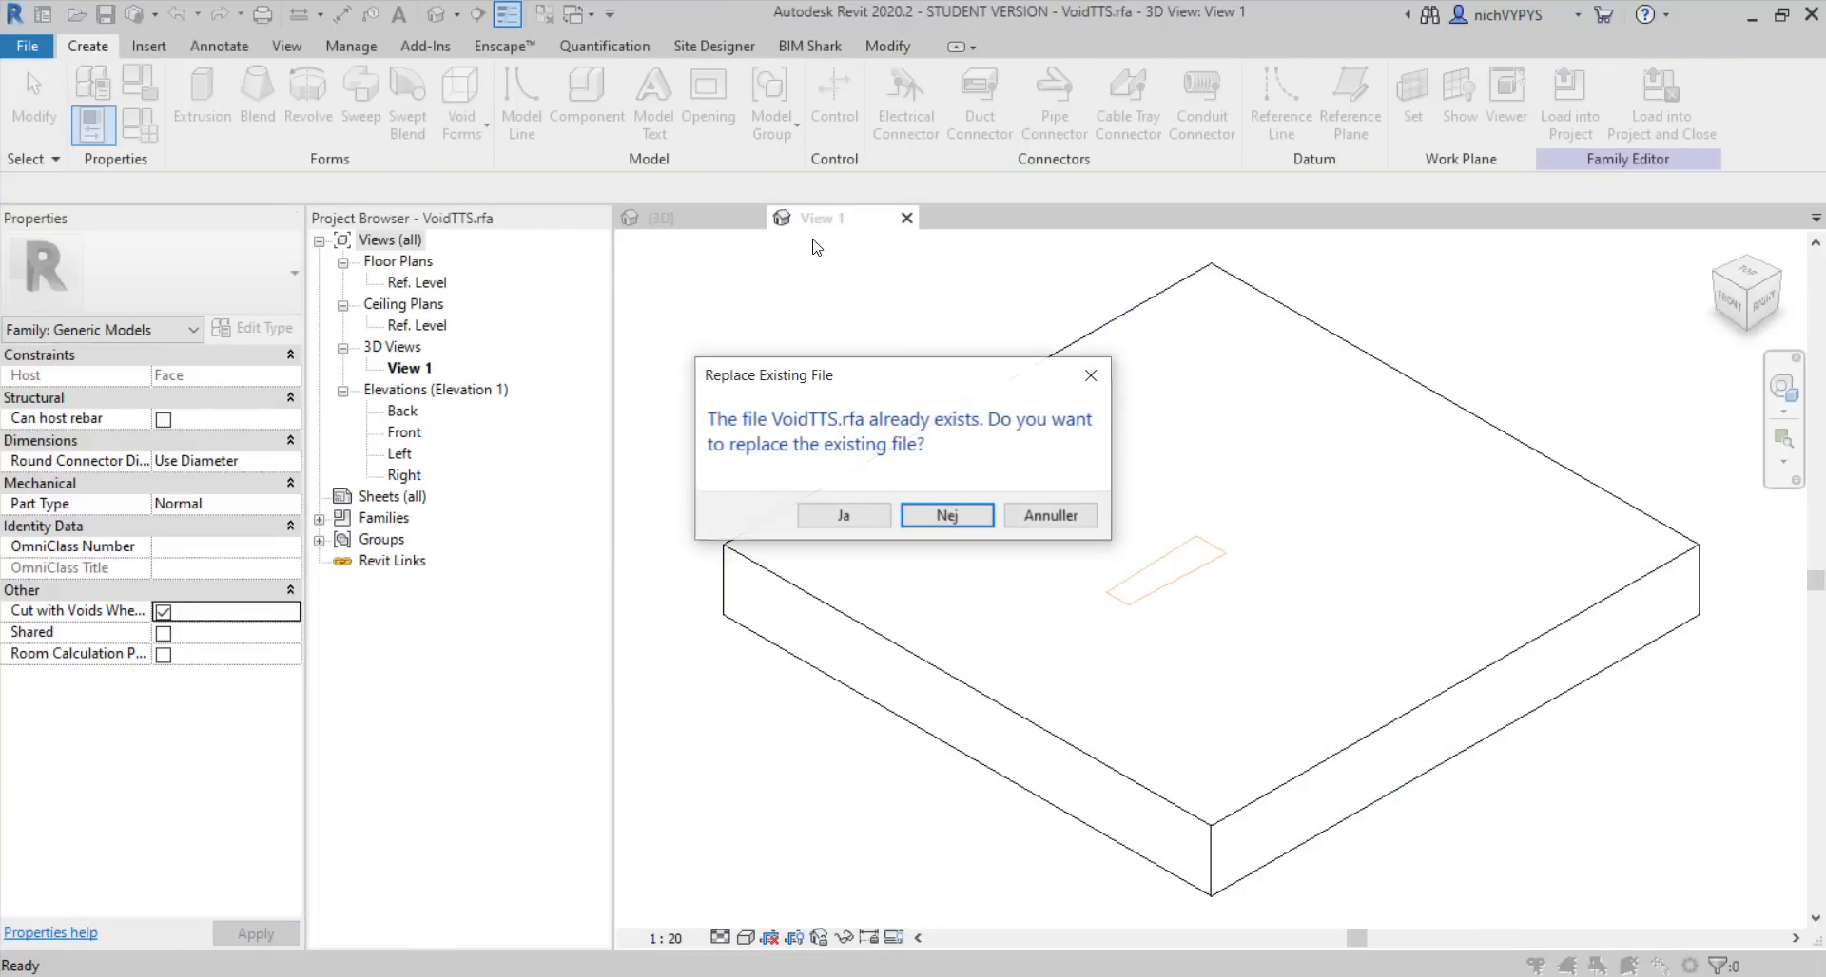
left_click(850, 509)
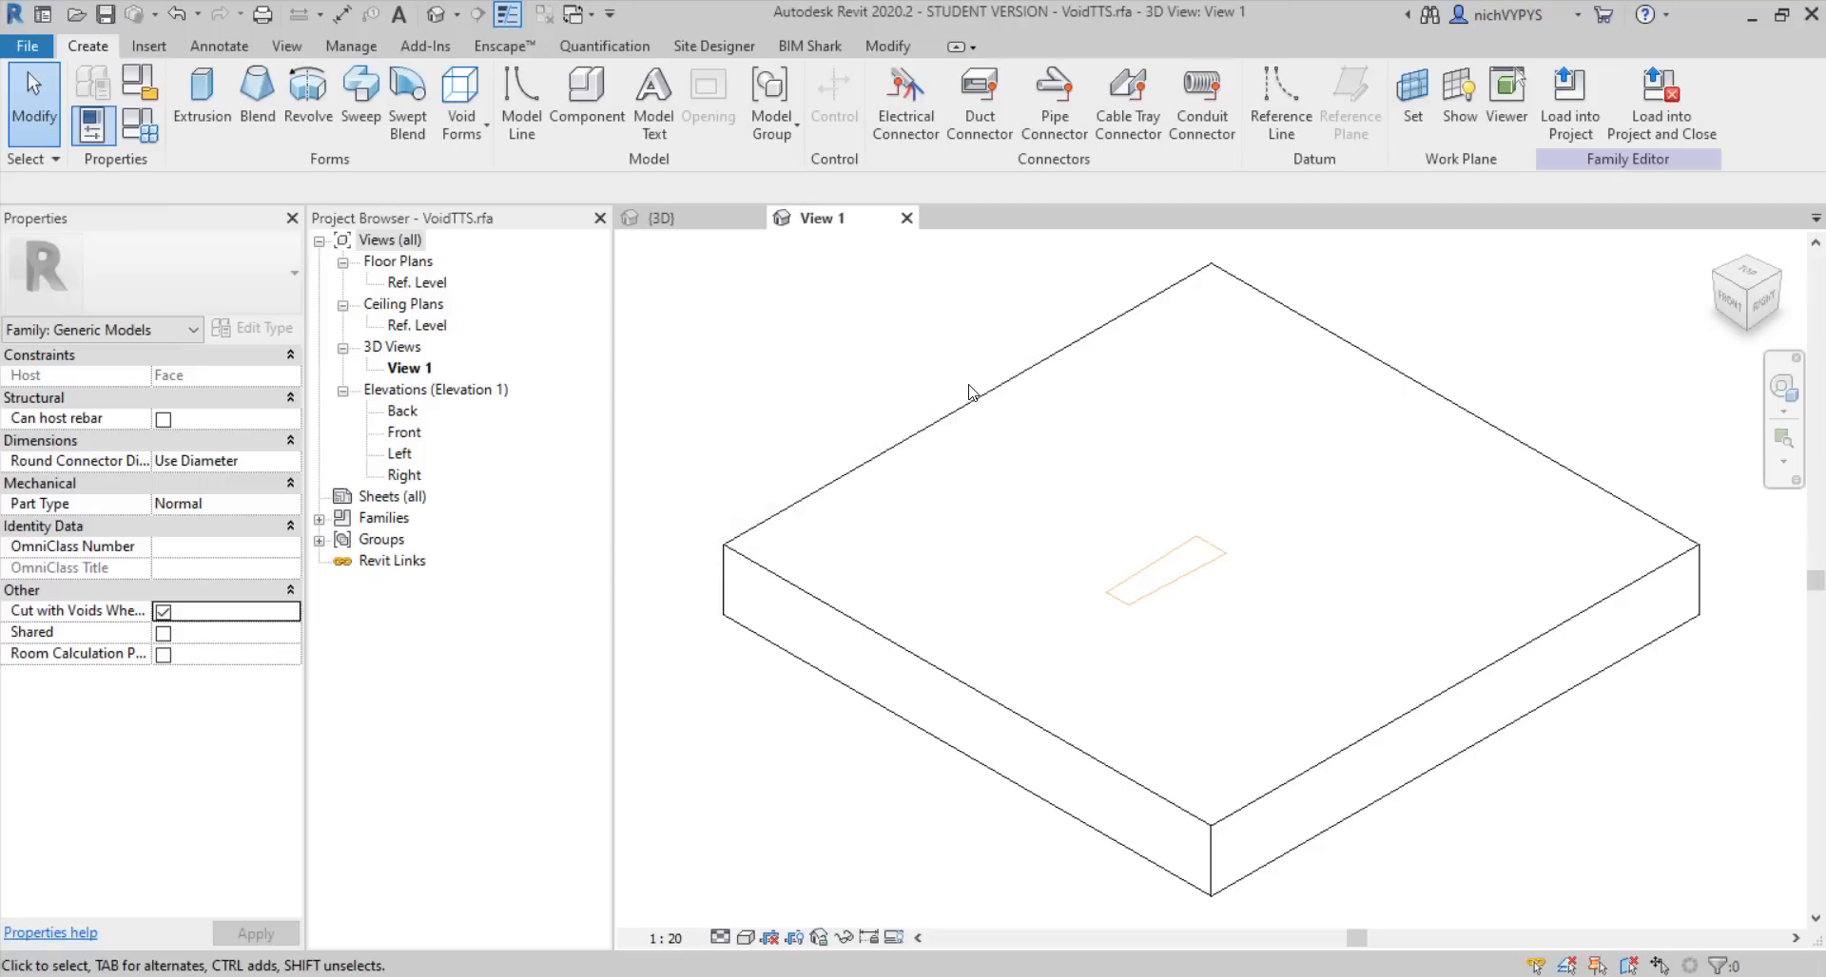
left_click(1661, 105)
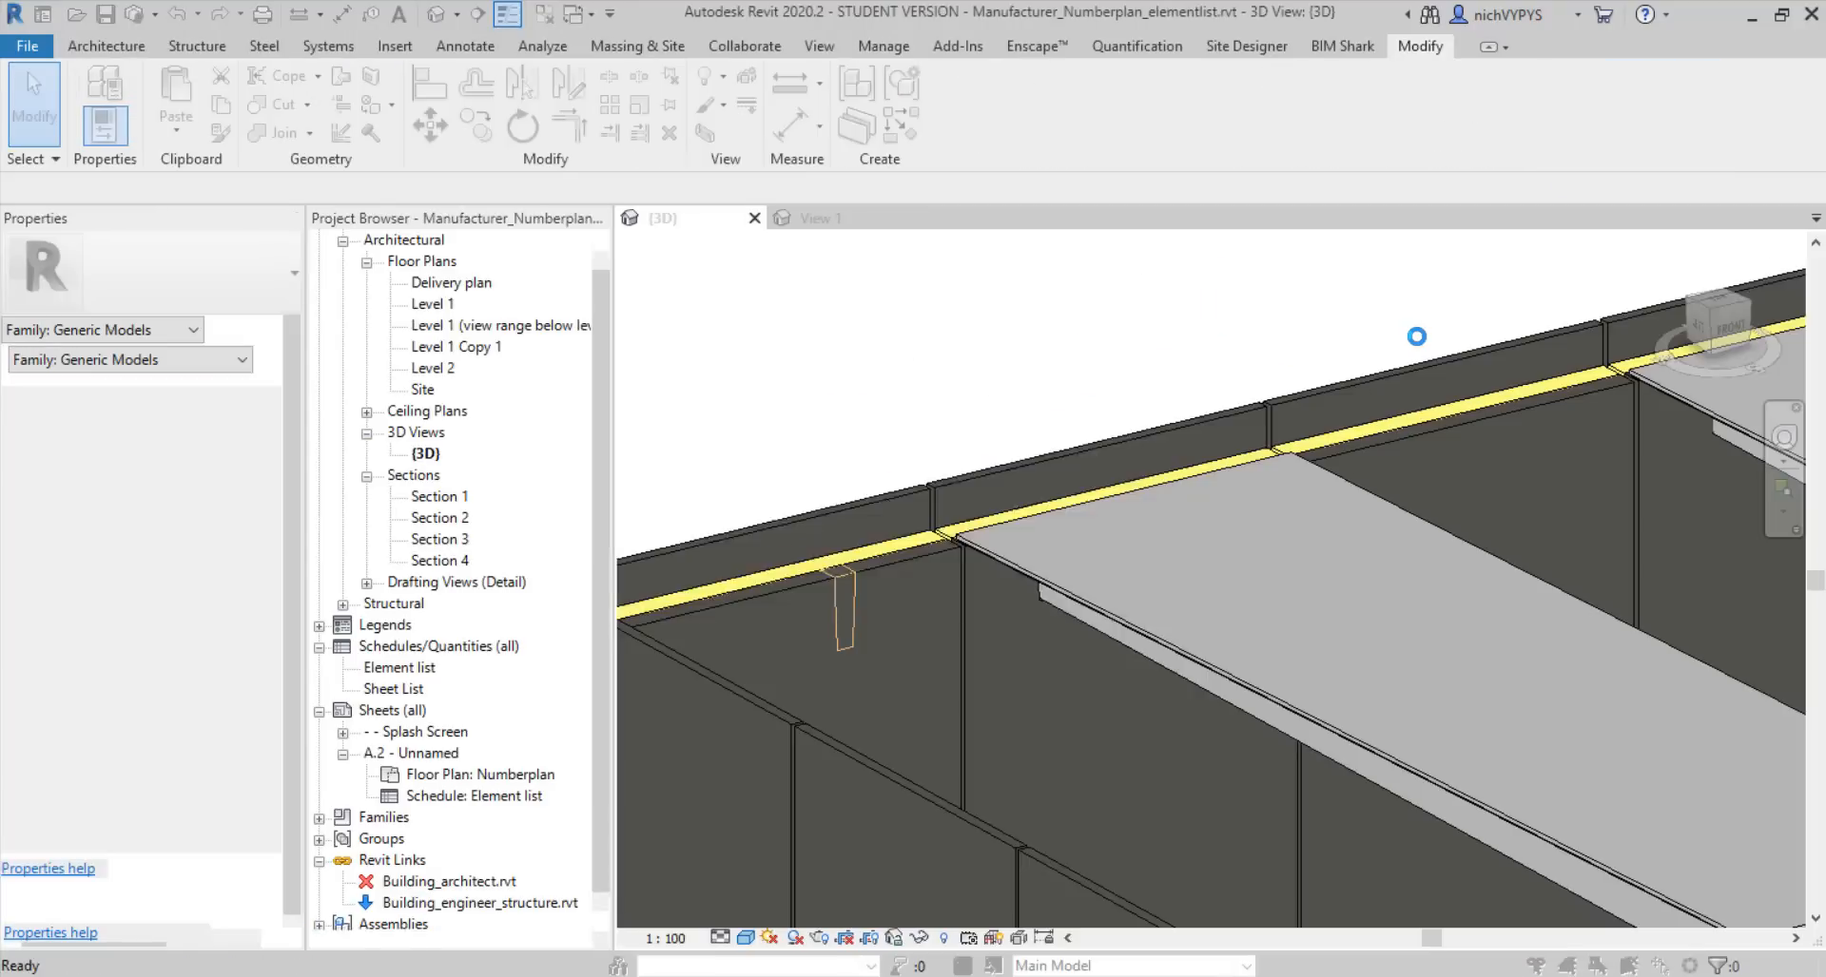
left_click(889, 499)
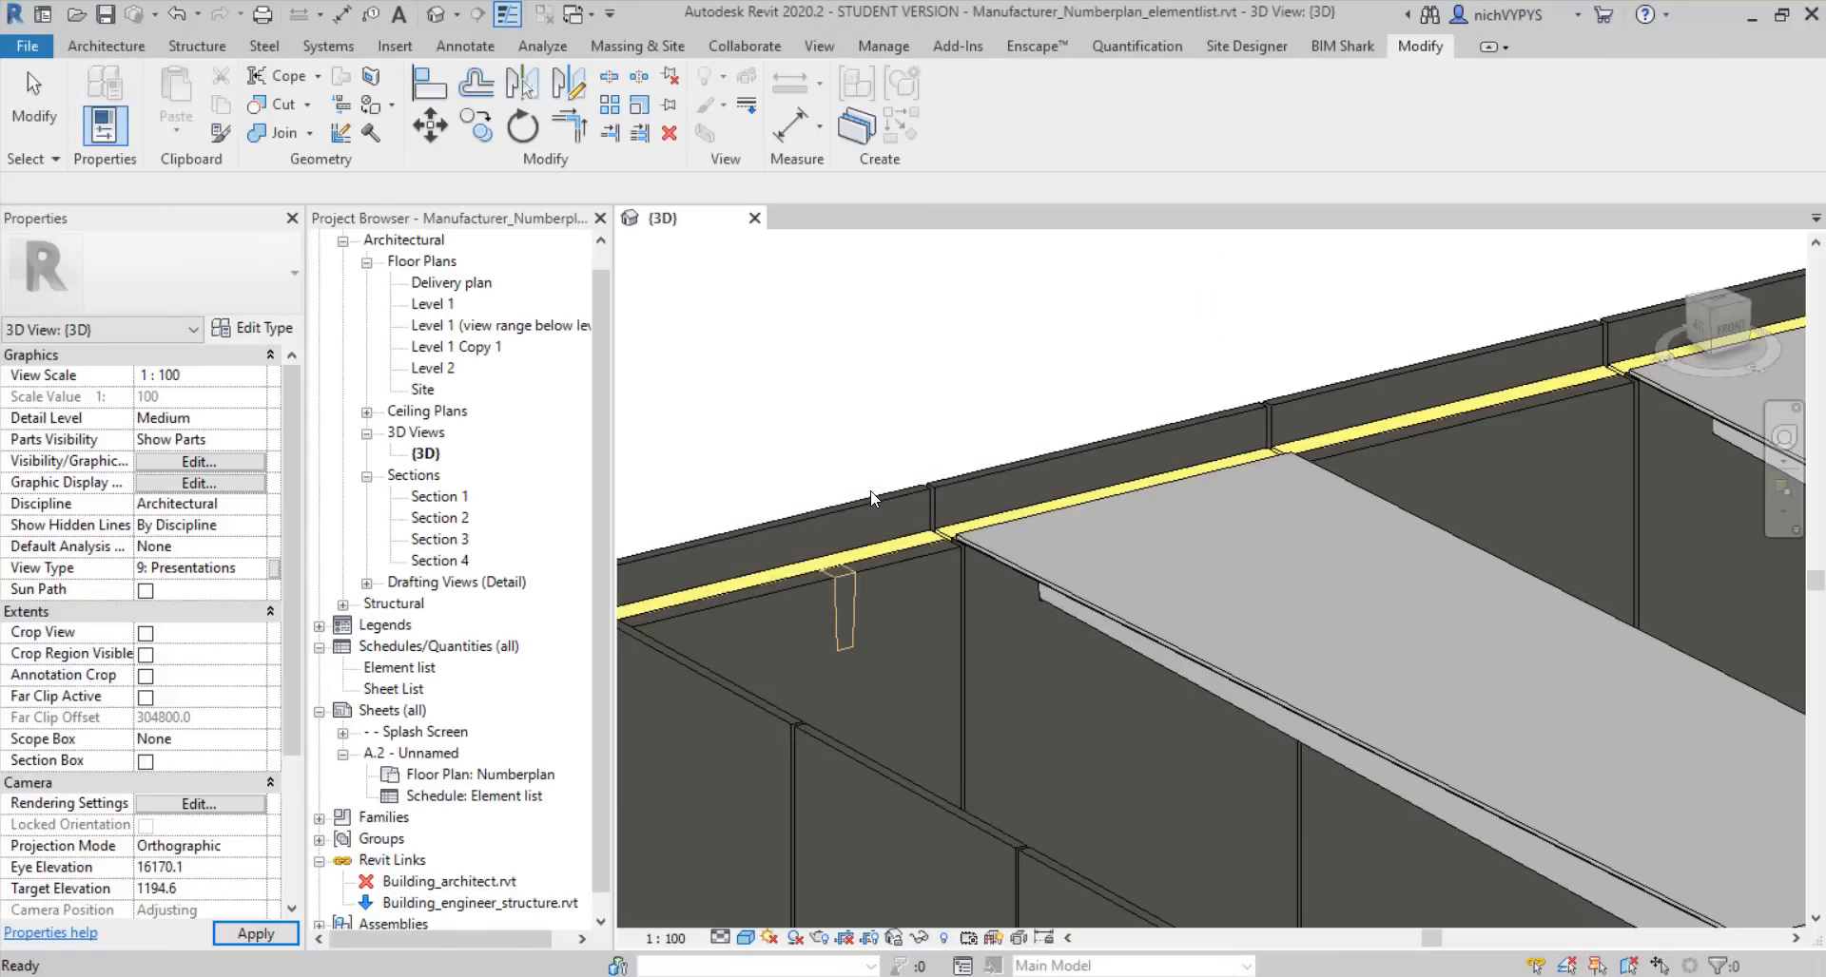
Cut the first inner wall part's geometry with the VoidTTS instance at its upper edge
left_click(887, 569)
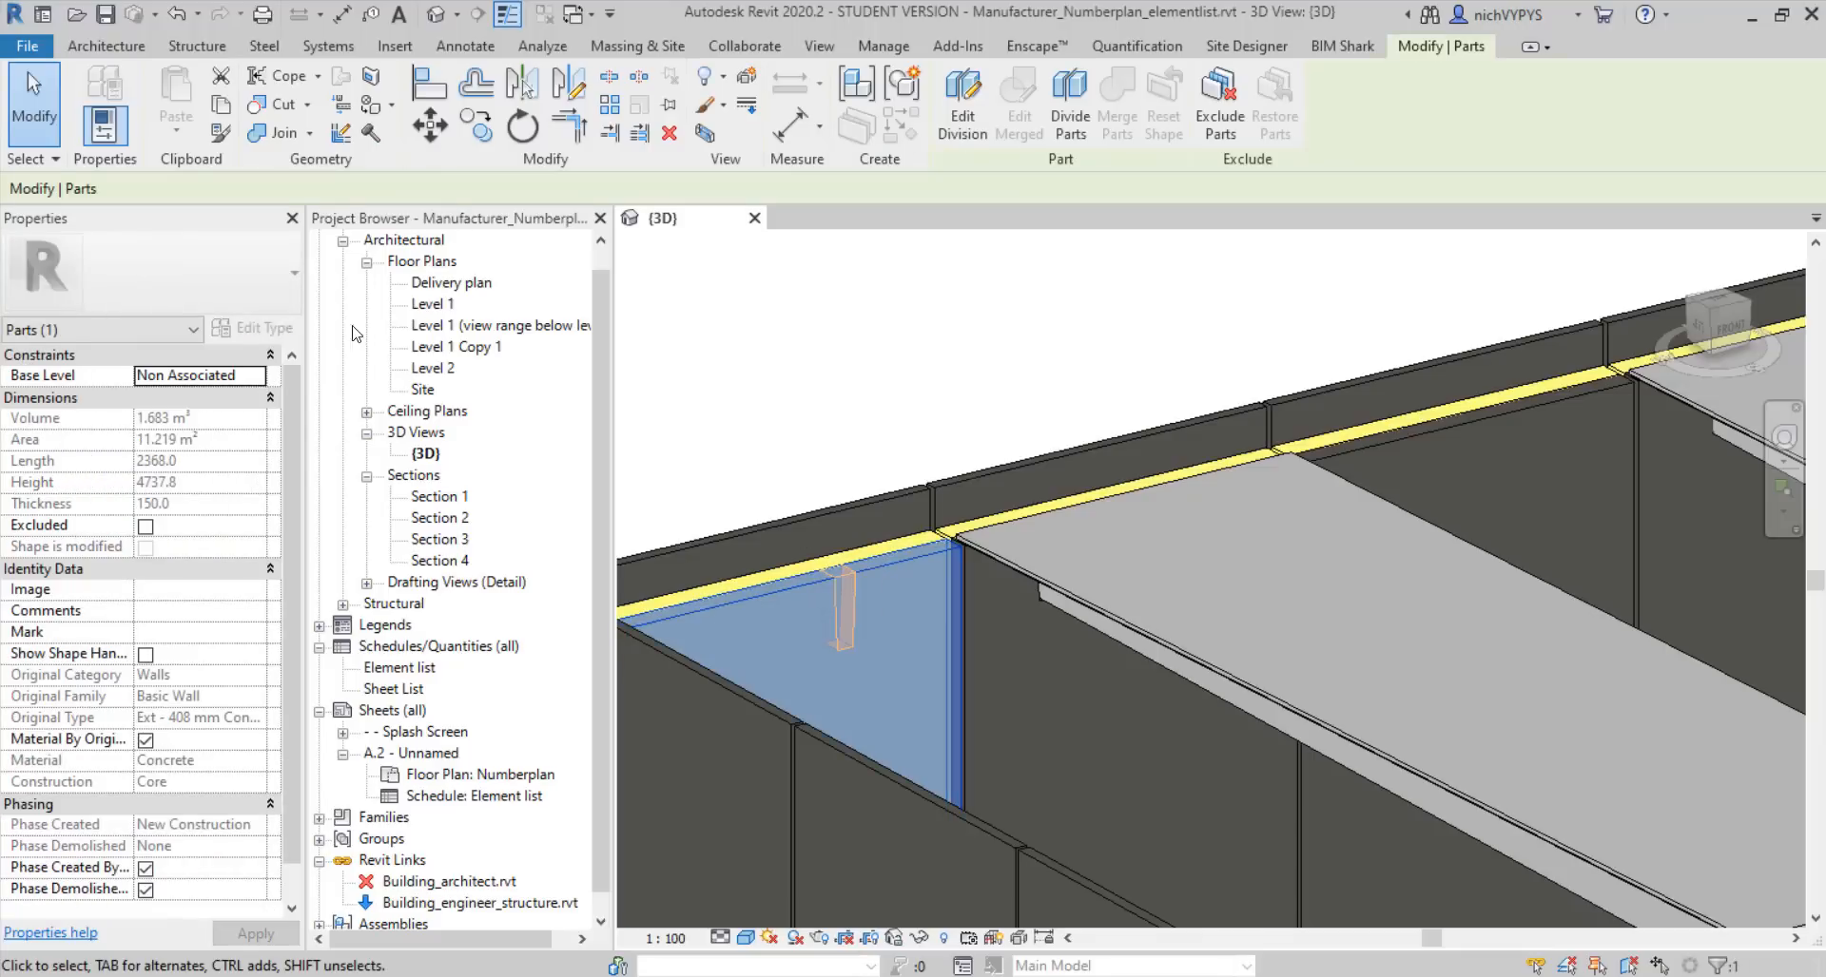
left_click(253, 111)
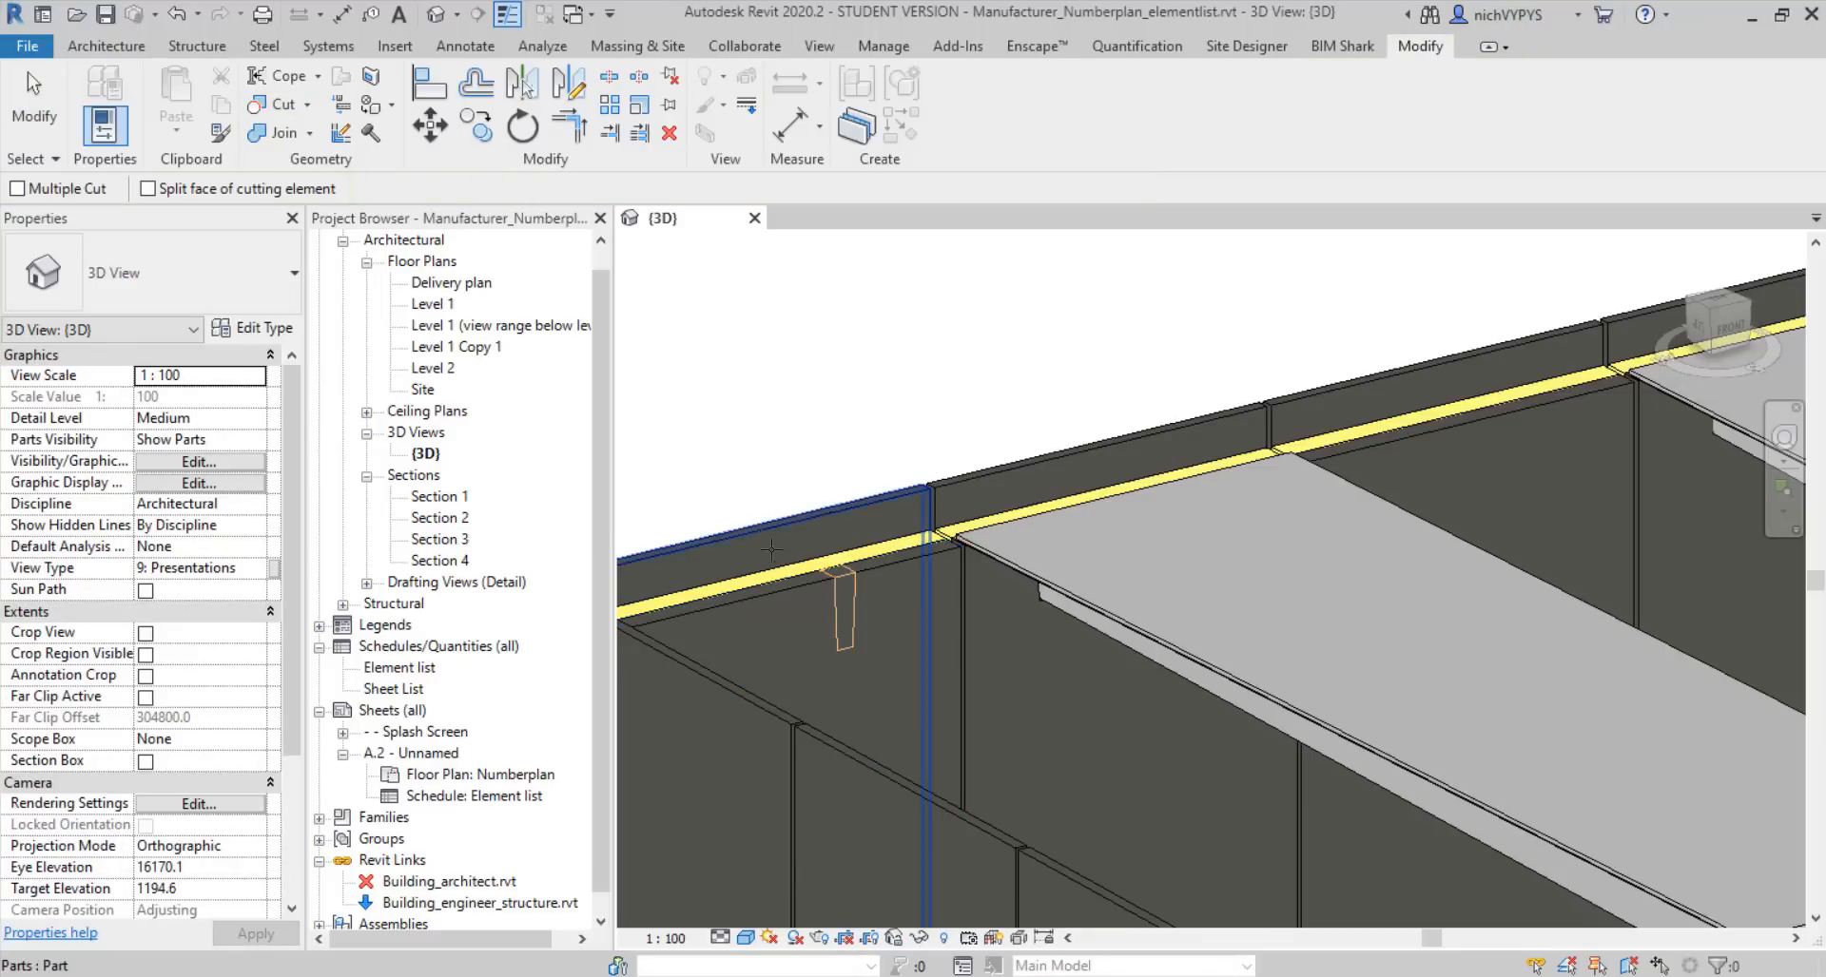
left_click(837, 666)
left_click(838, 597)
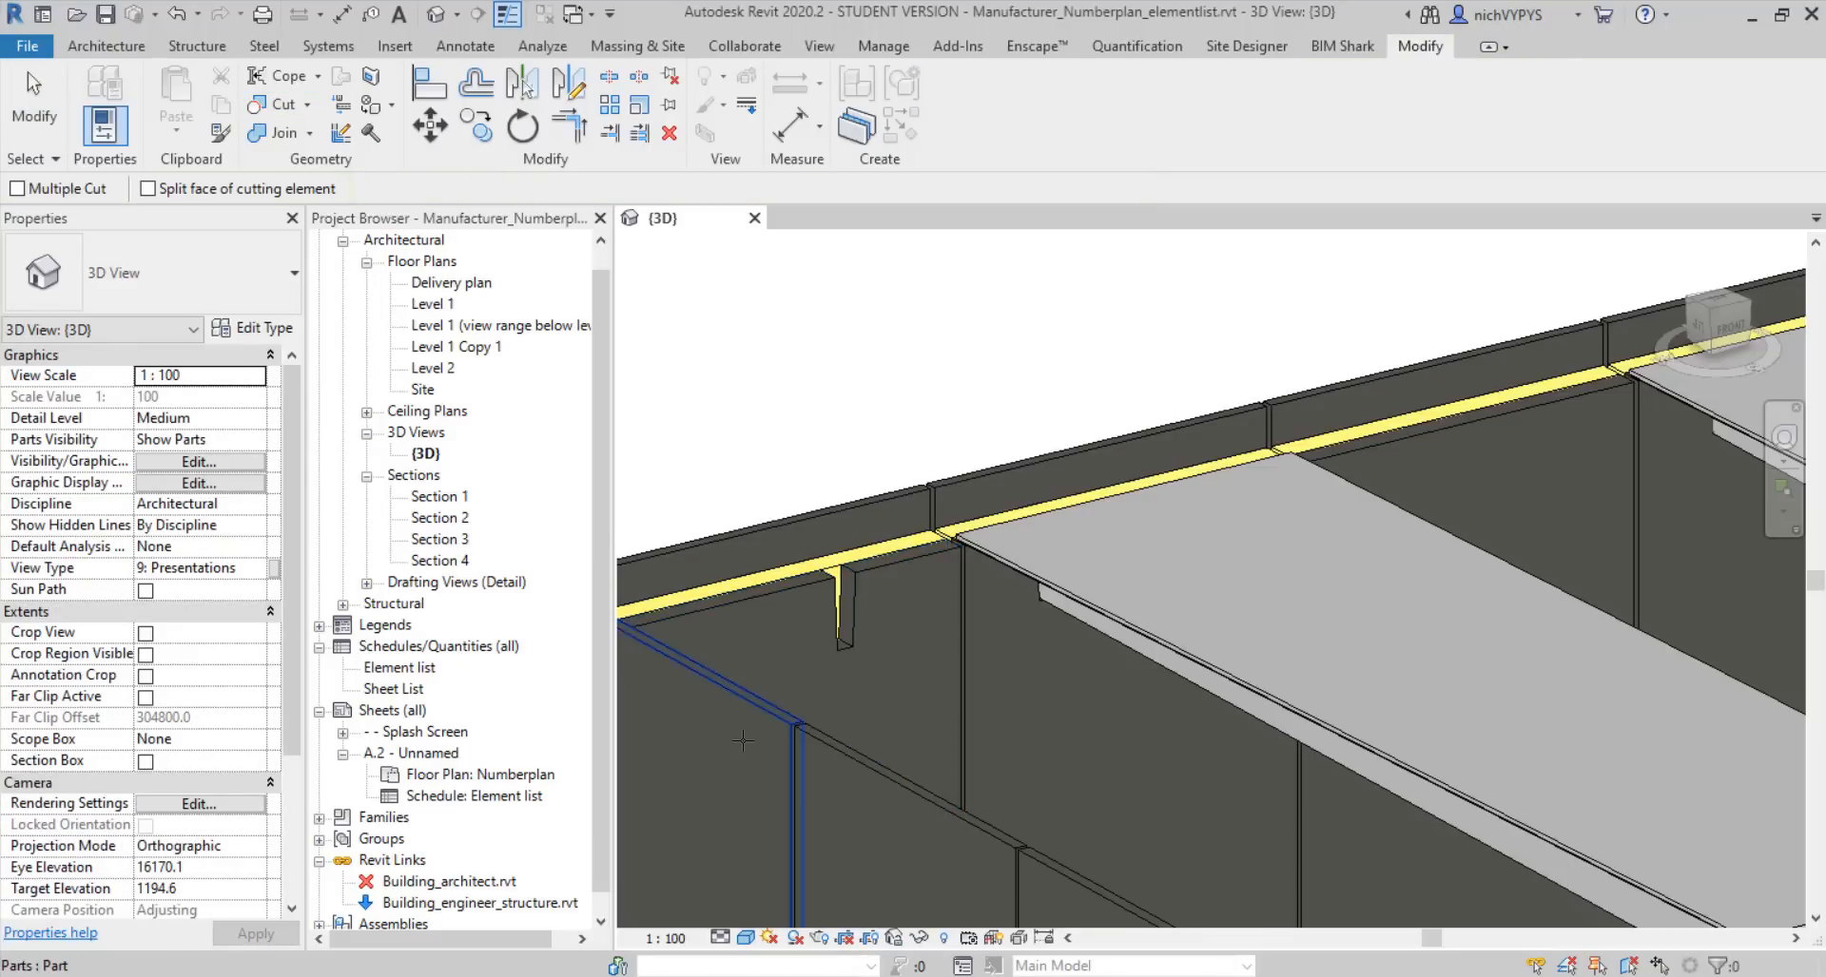